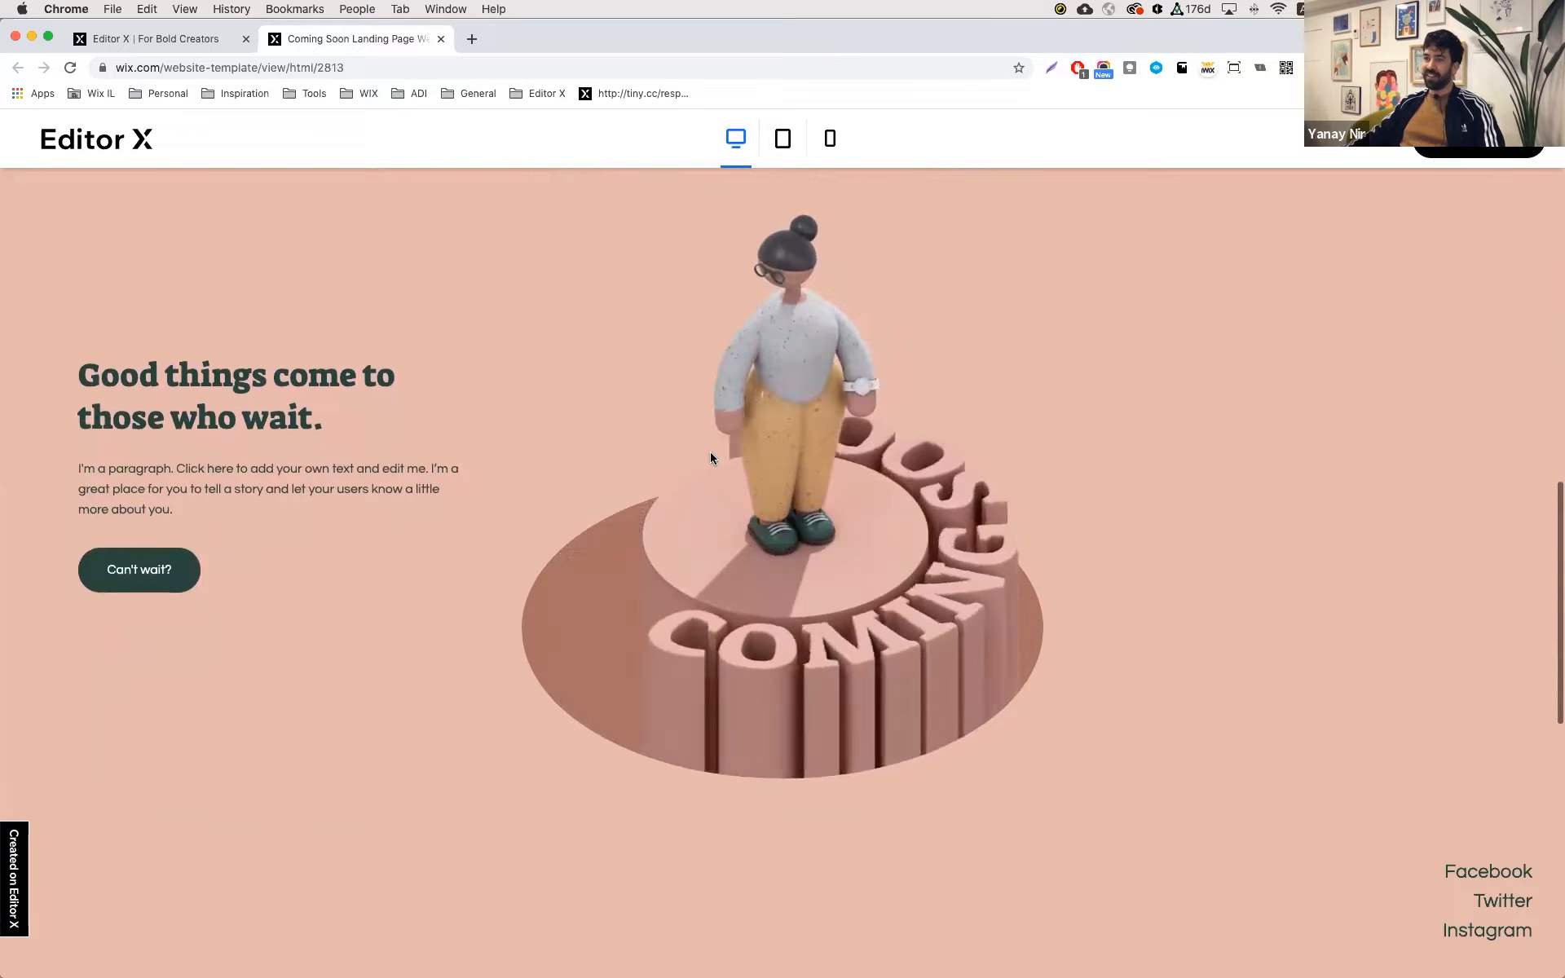
- Look through the Coming Soon template page down to the email sign-up section and back to the first screen
scroll(711, 458, "down", 5)
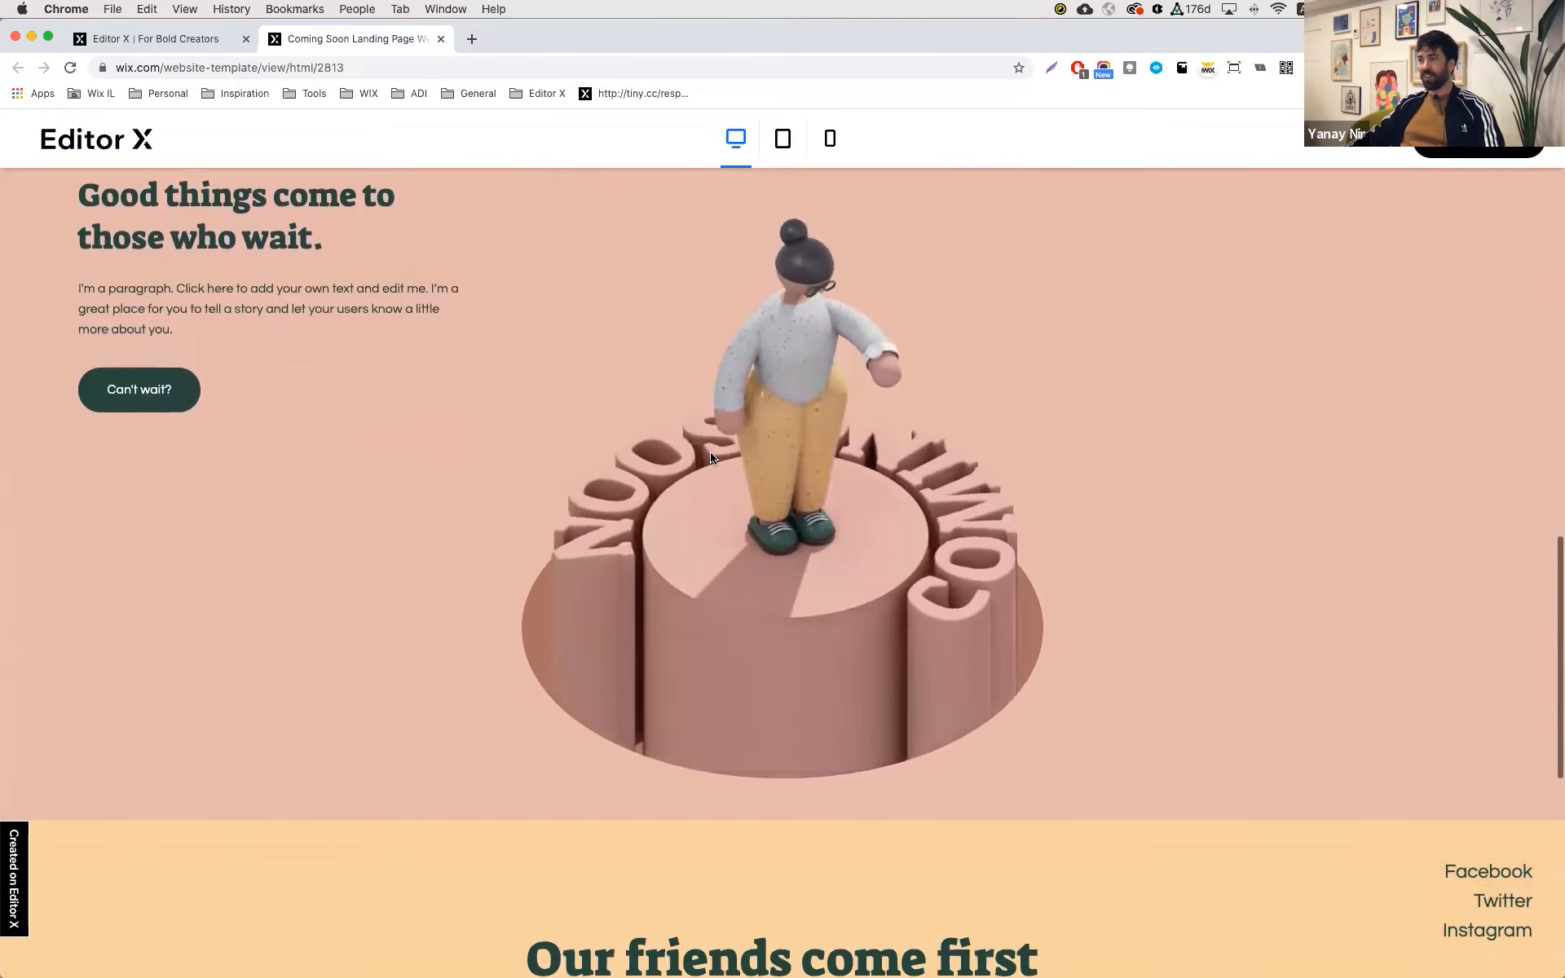
scroll(711, 458, "down", 5)
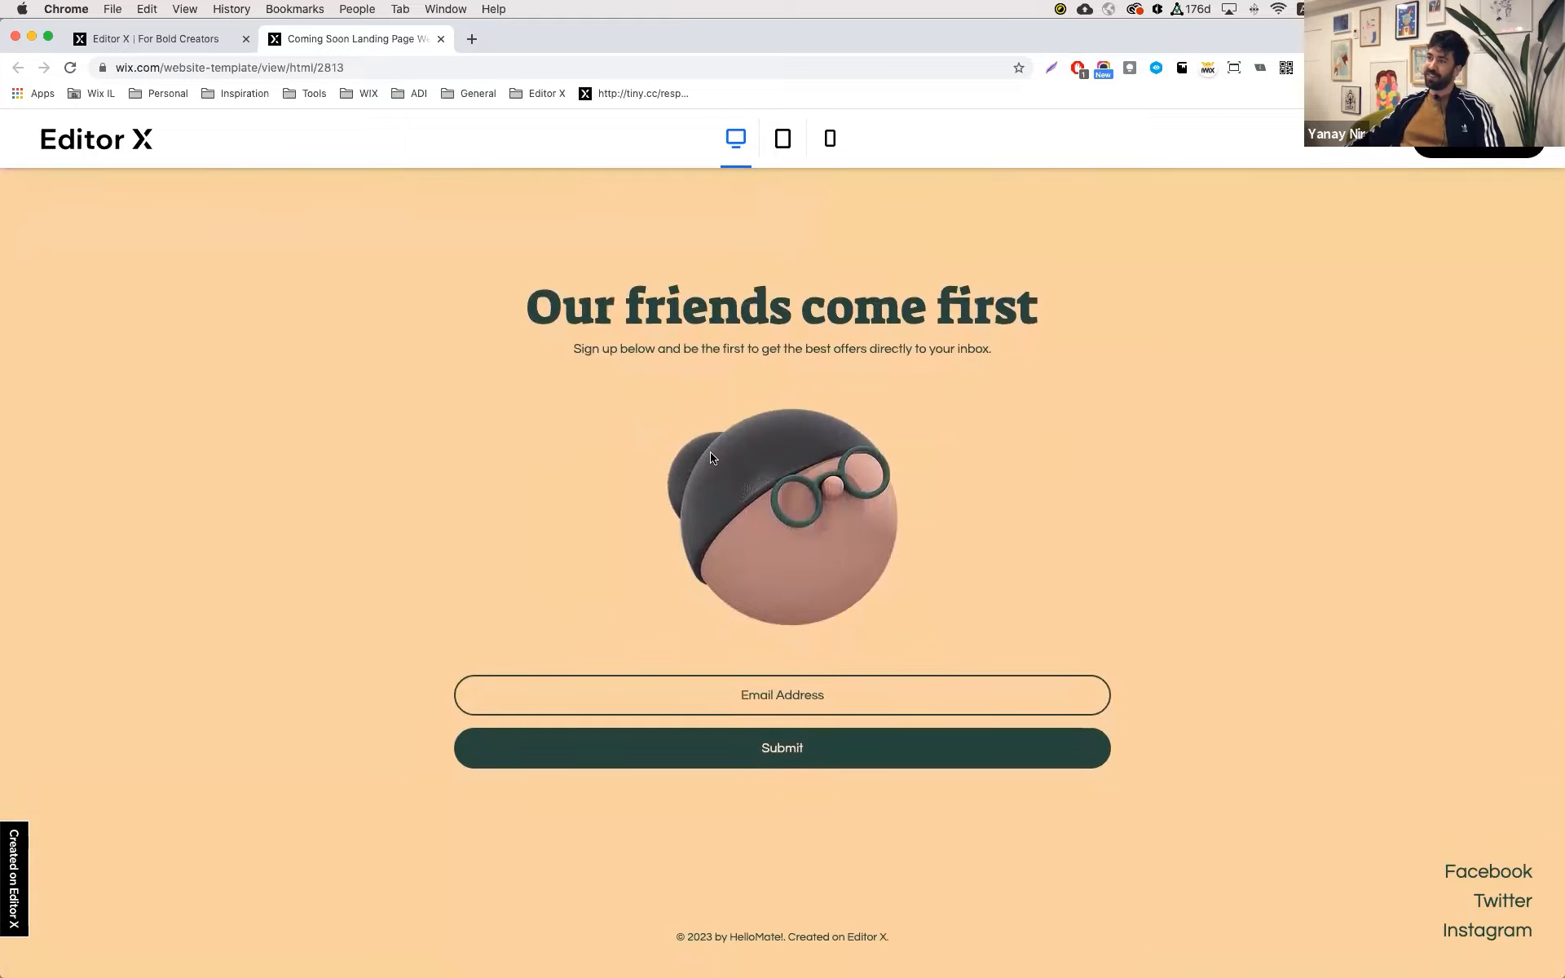
scroll(711, 458, "up", 15)
scroll(710, 453, "up", 2)
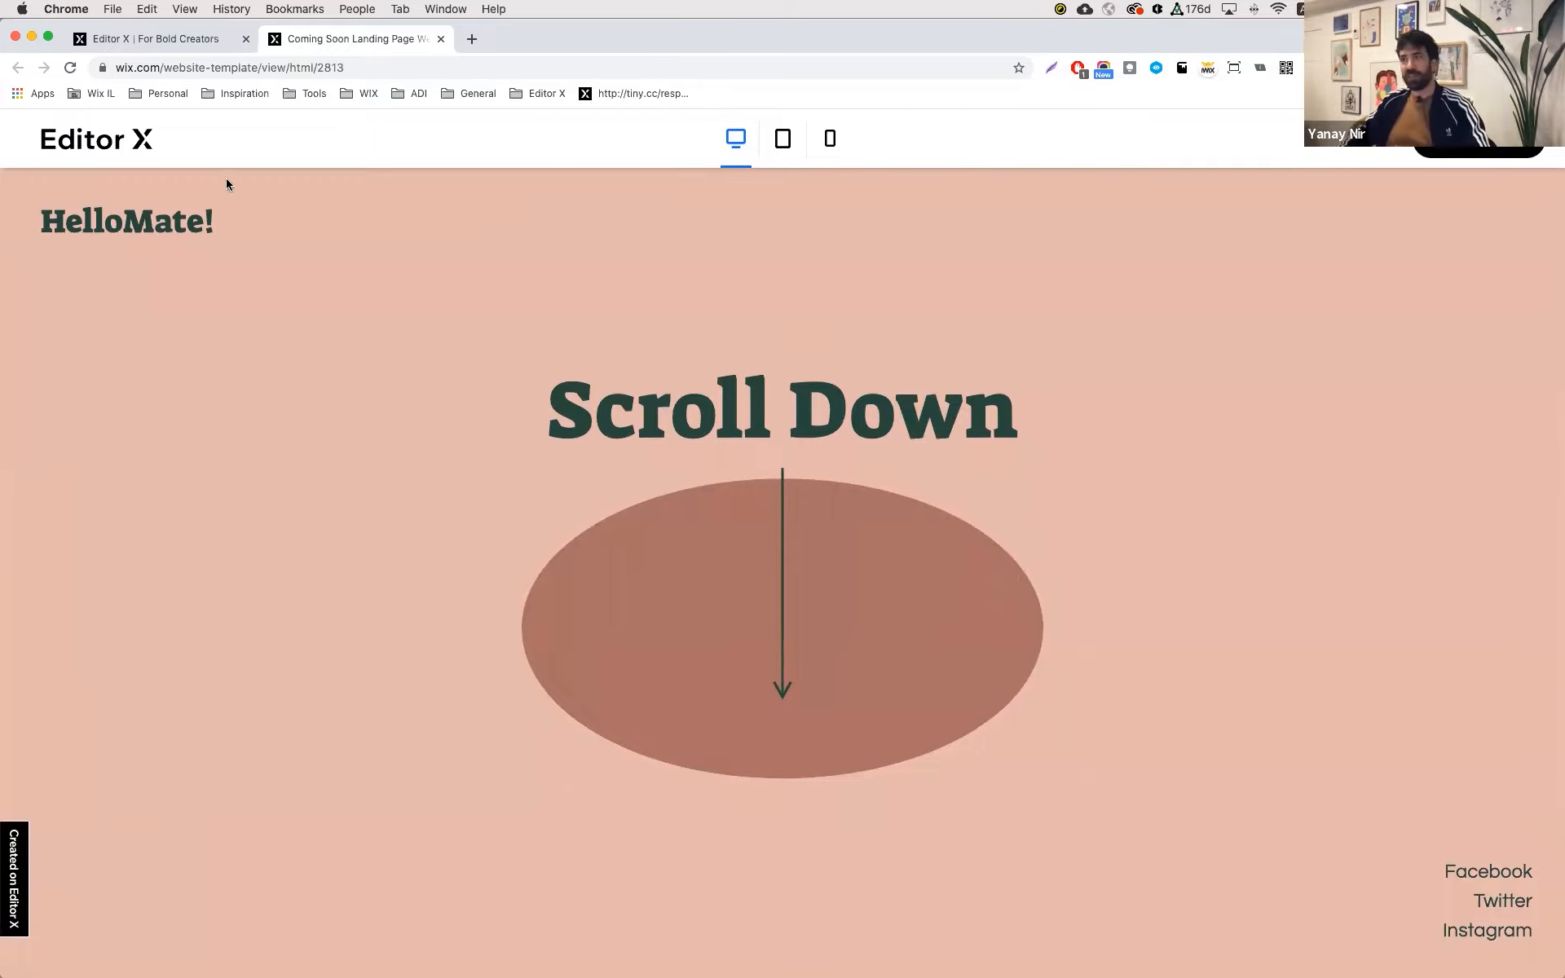
- Switch to the Editor X tab and delete the header with the logo and menu from the home page
left_click(189, 39)
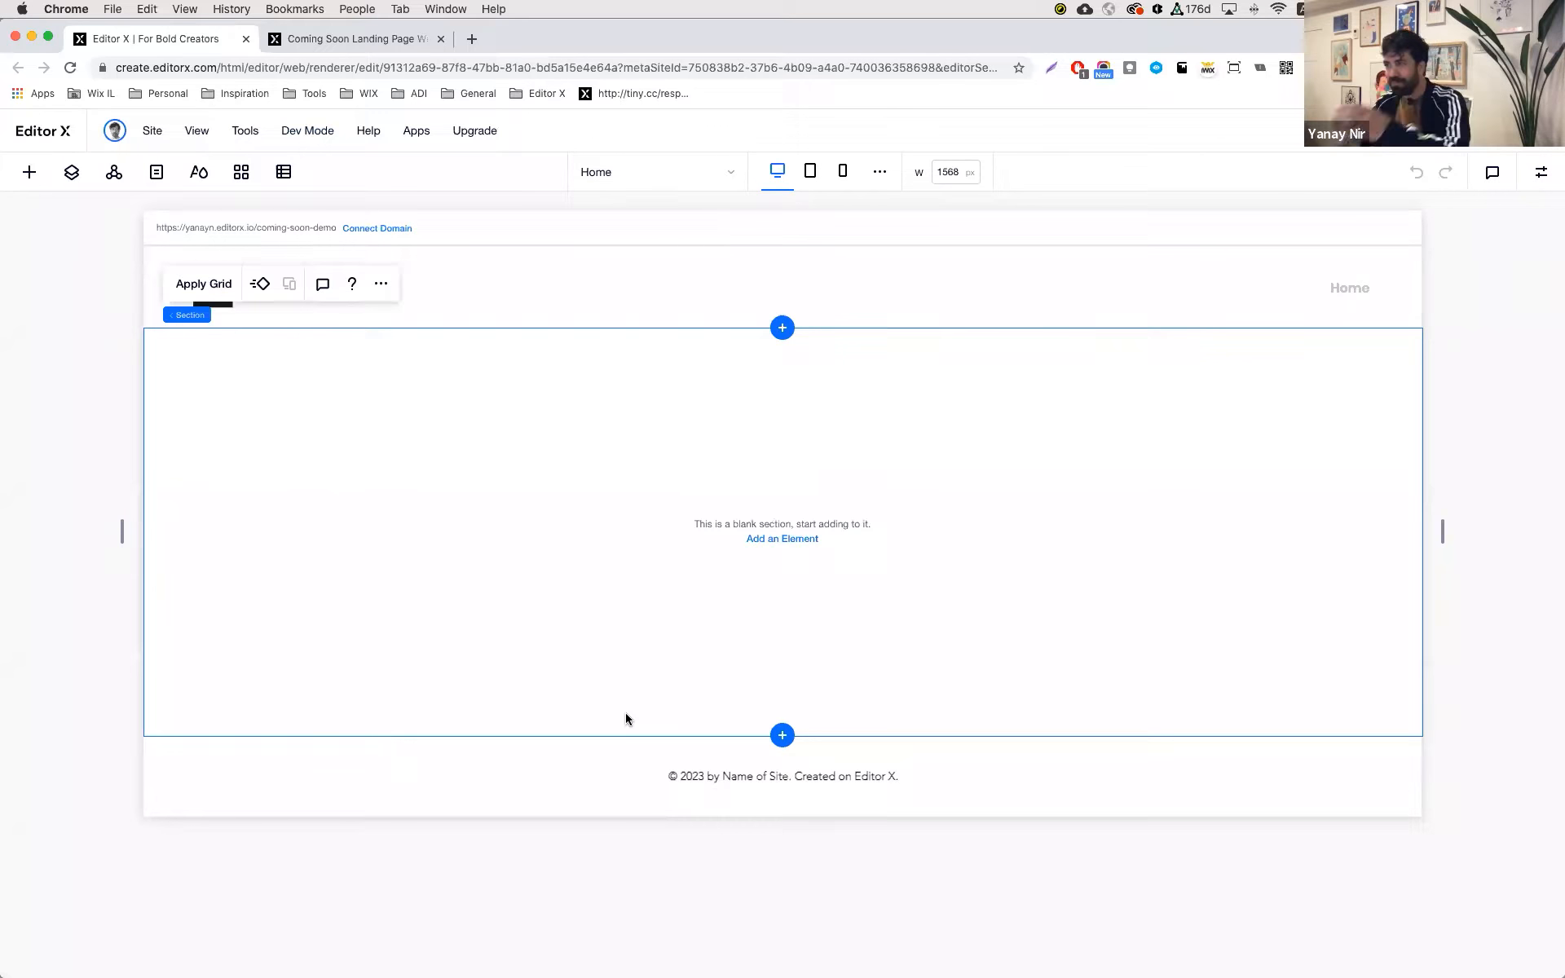
left_click(599, 295)
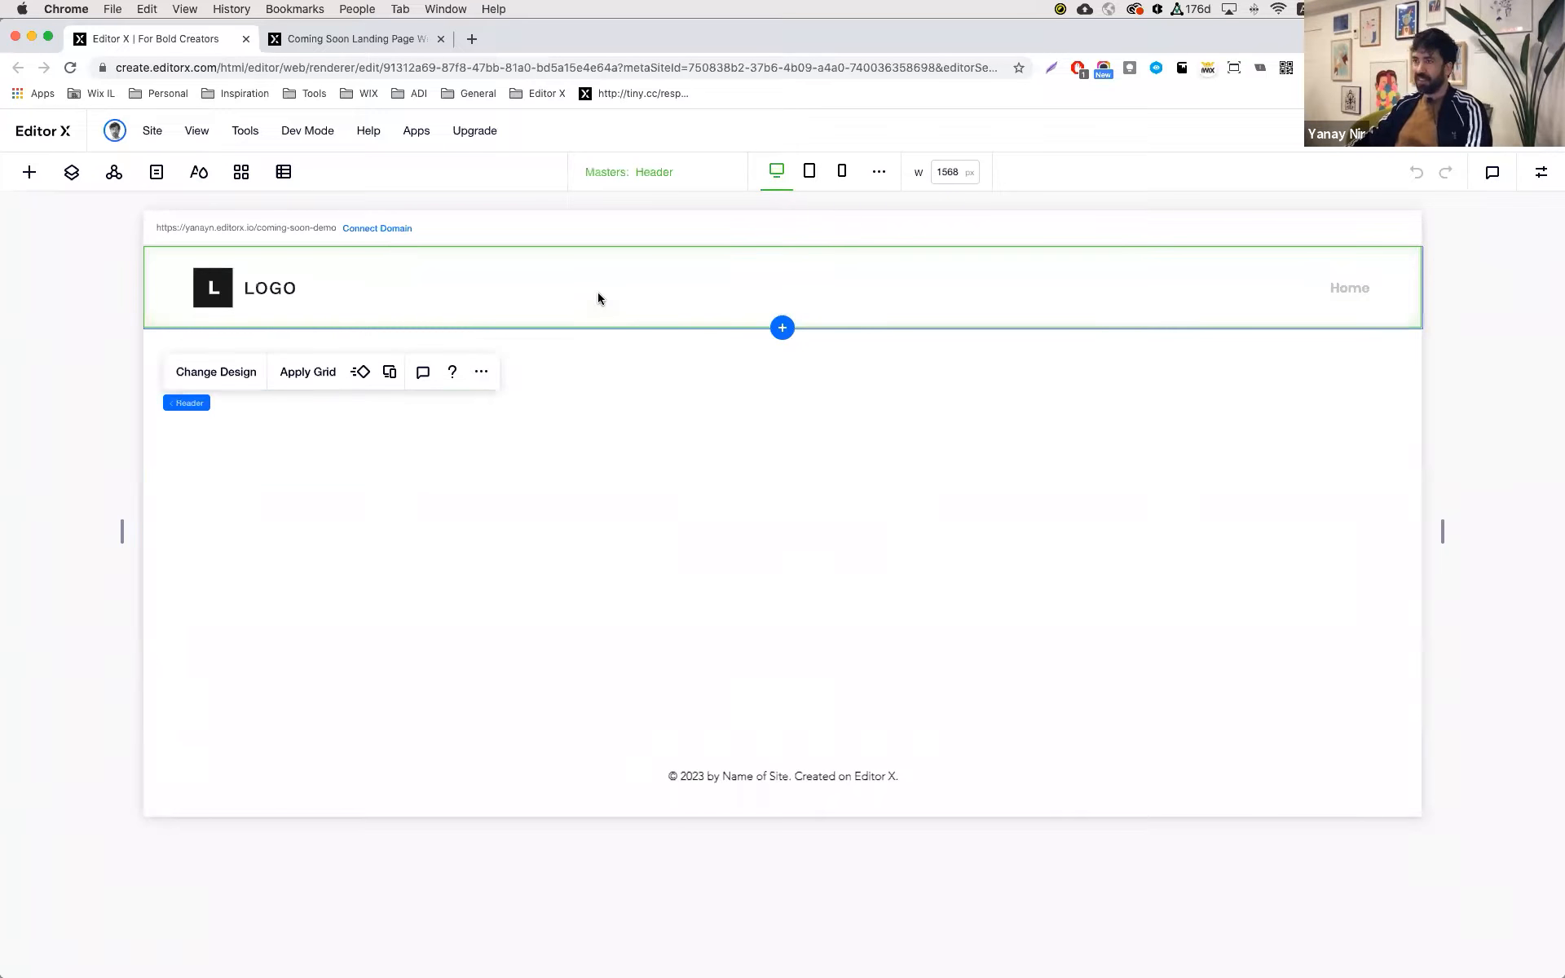
key("Delete")
- Apply a 3x3 grid layout to the blank section of the home page
left_click(575, 330)
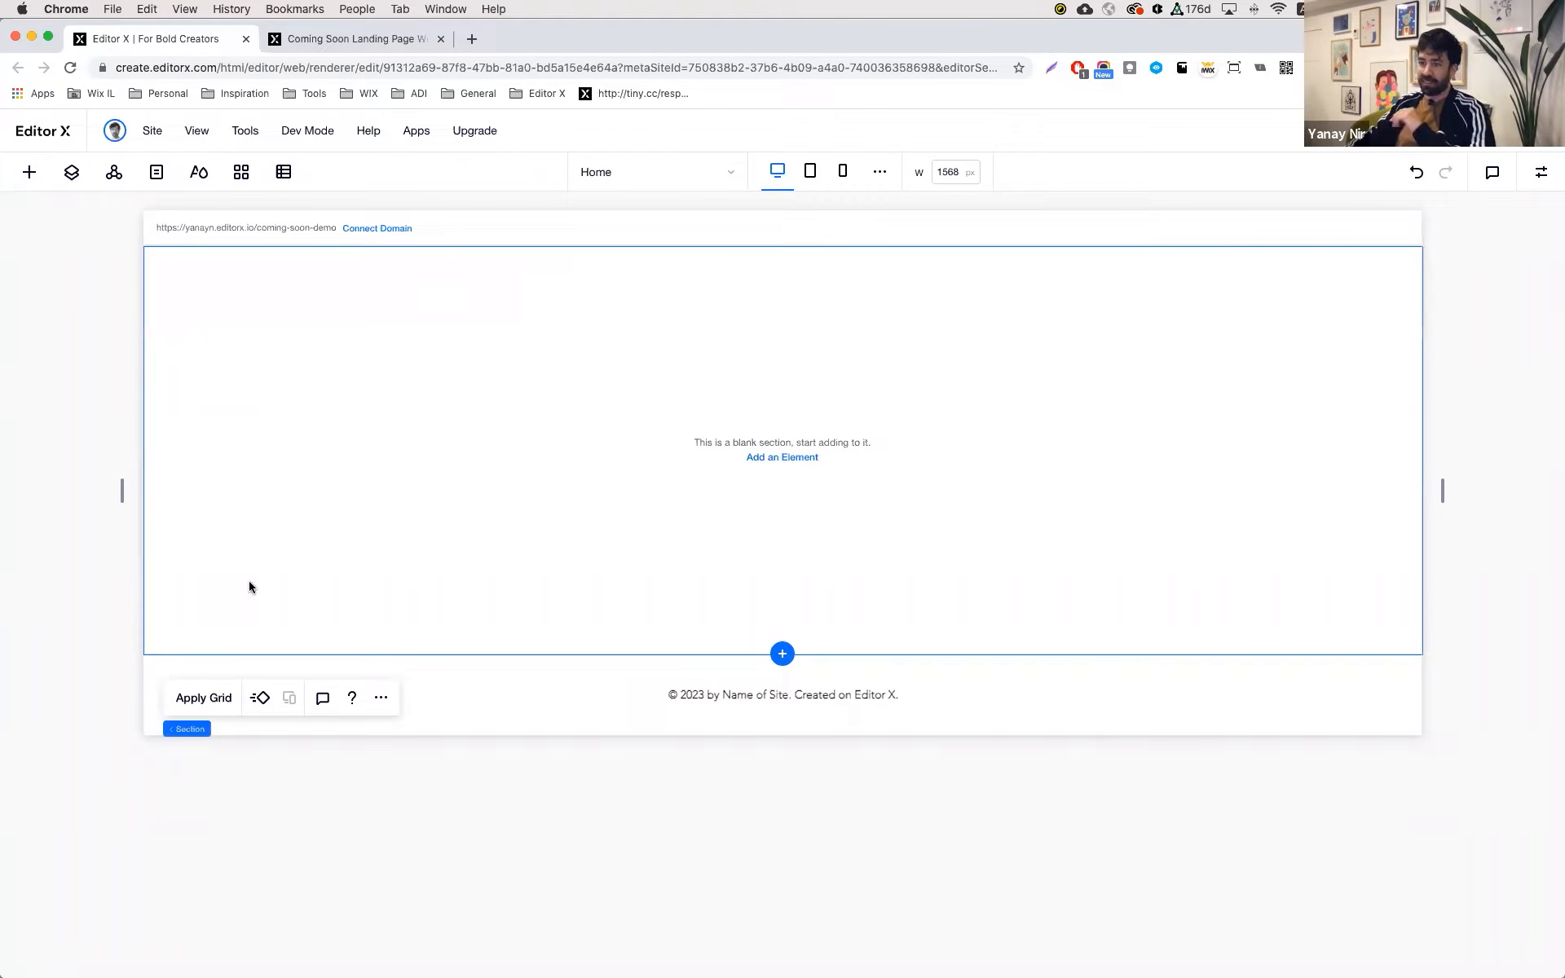
left_click(205, 698)
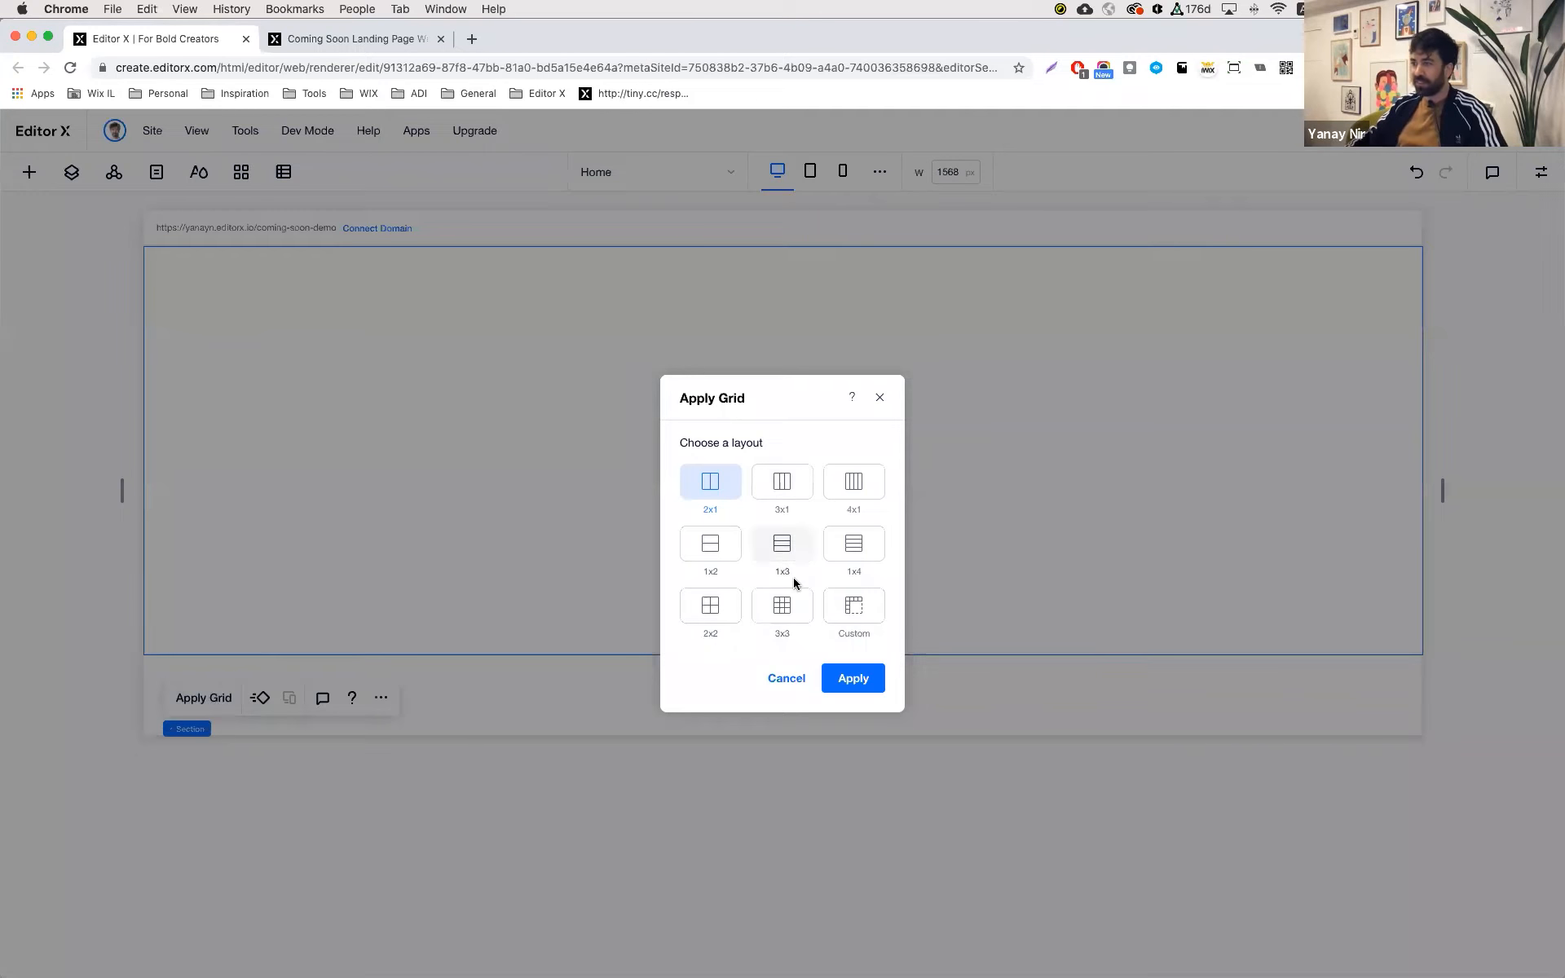
left_click(787, 608)
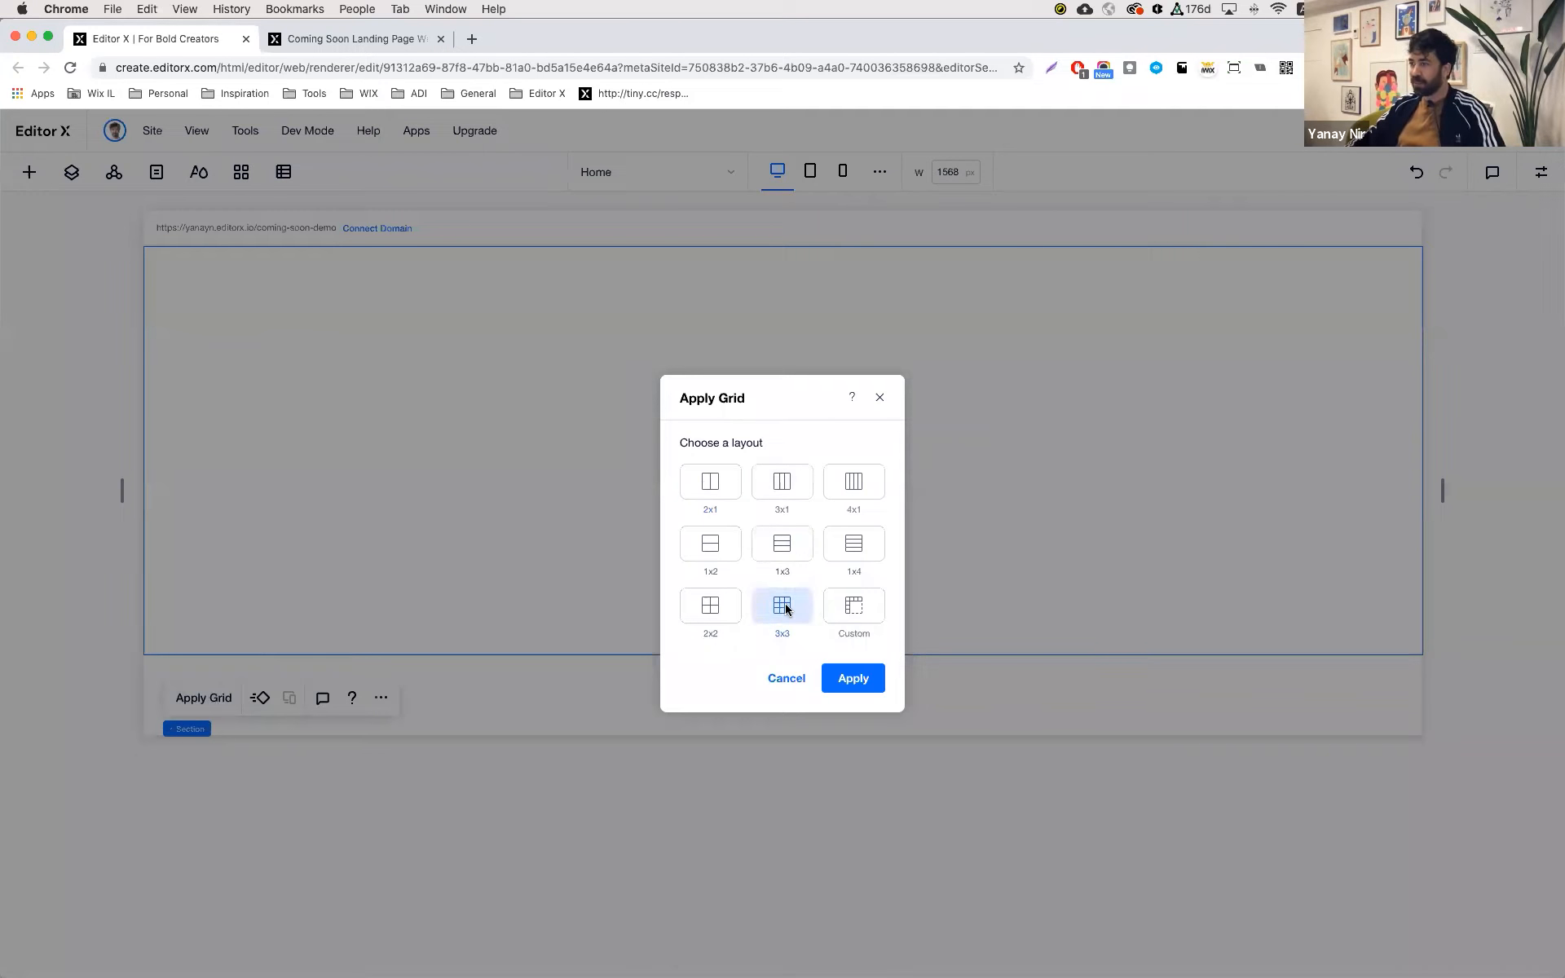
left_click(882, 690)
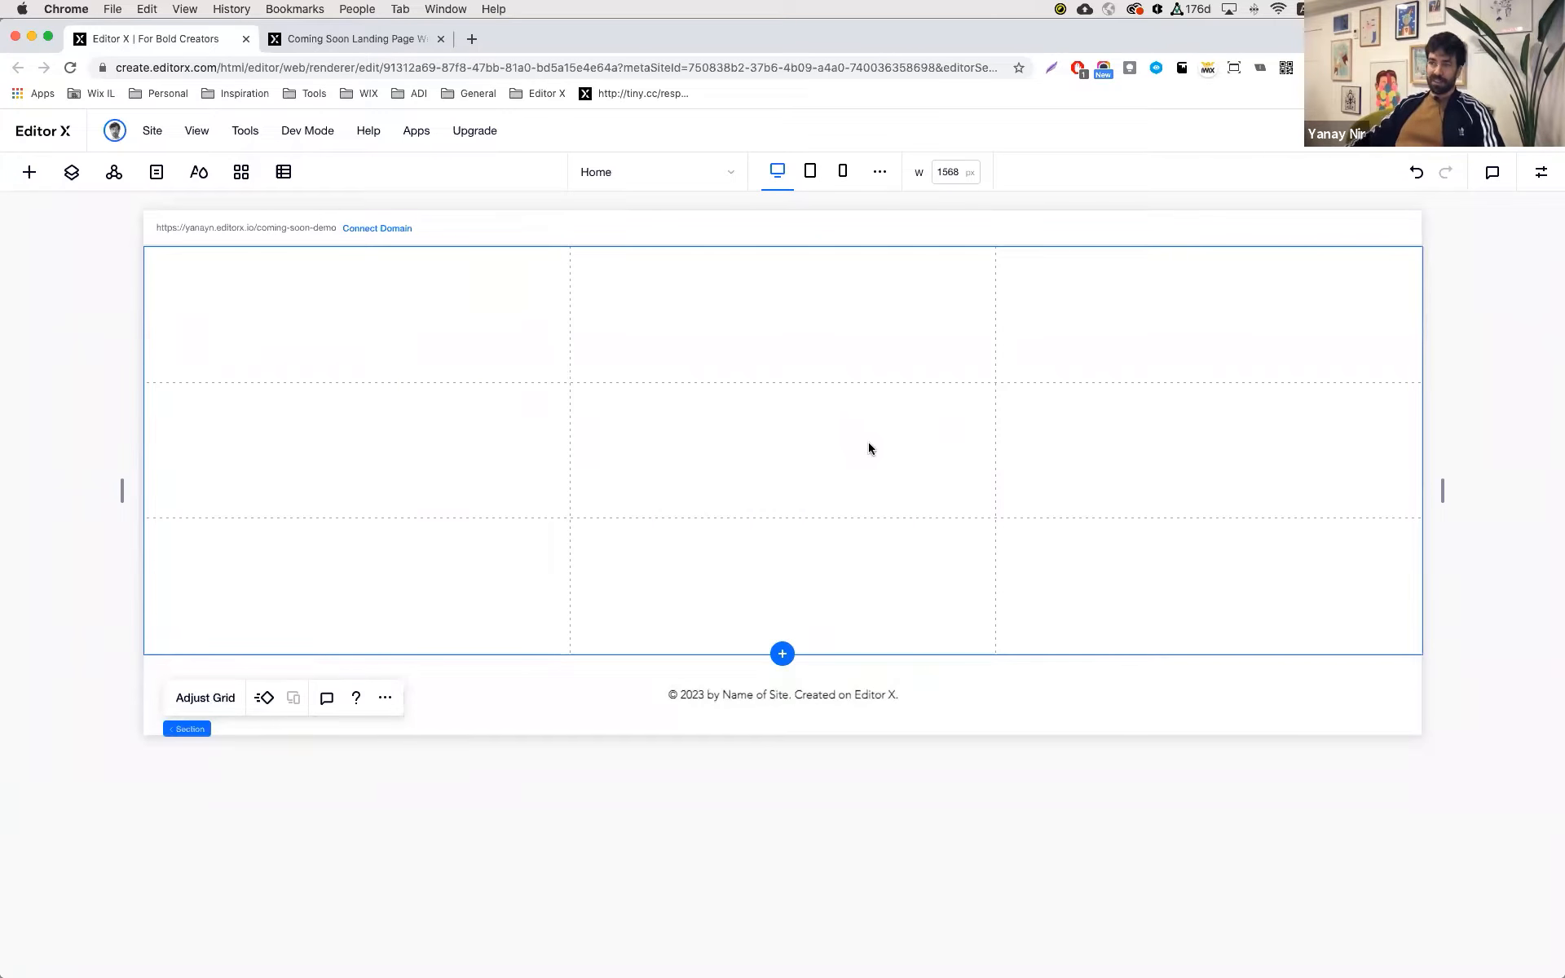
- Add a container element and place it in the top middle cell of the section's grid
left_click(30, 172)
left_click(60, 217)
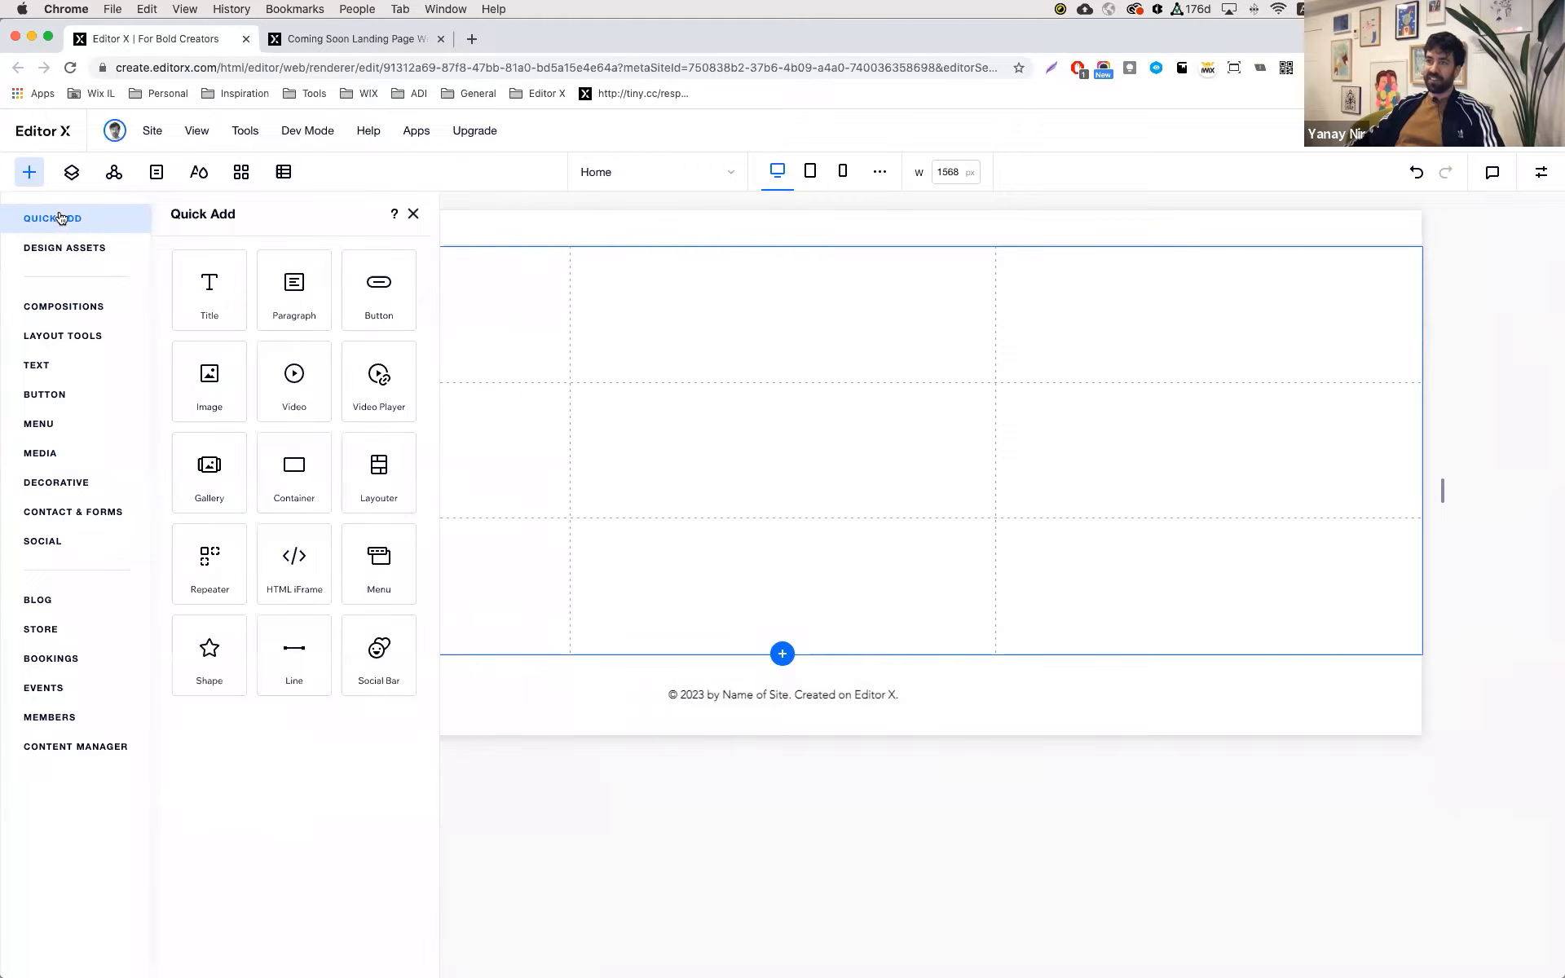
left_click_drag(287, 493, 698, 311)
left_click_drag(763, 487, 758, 337)
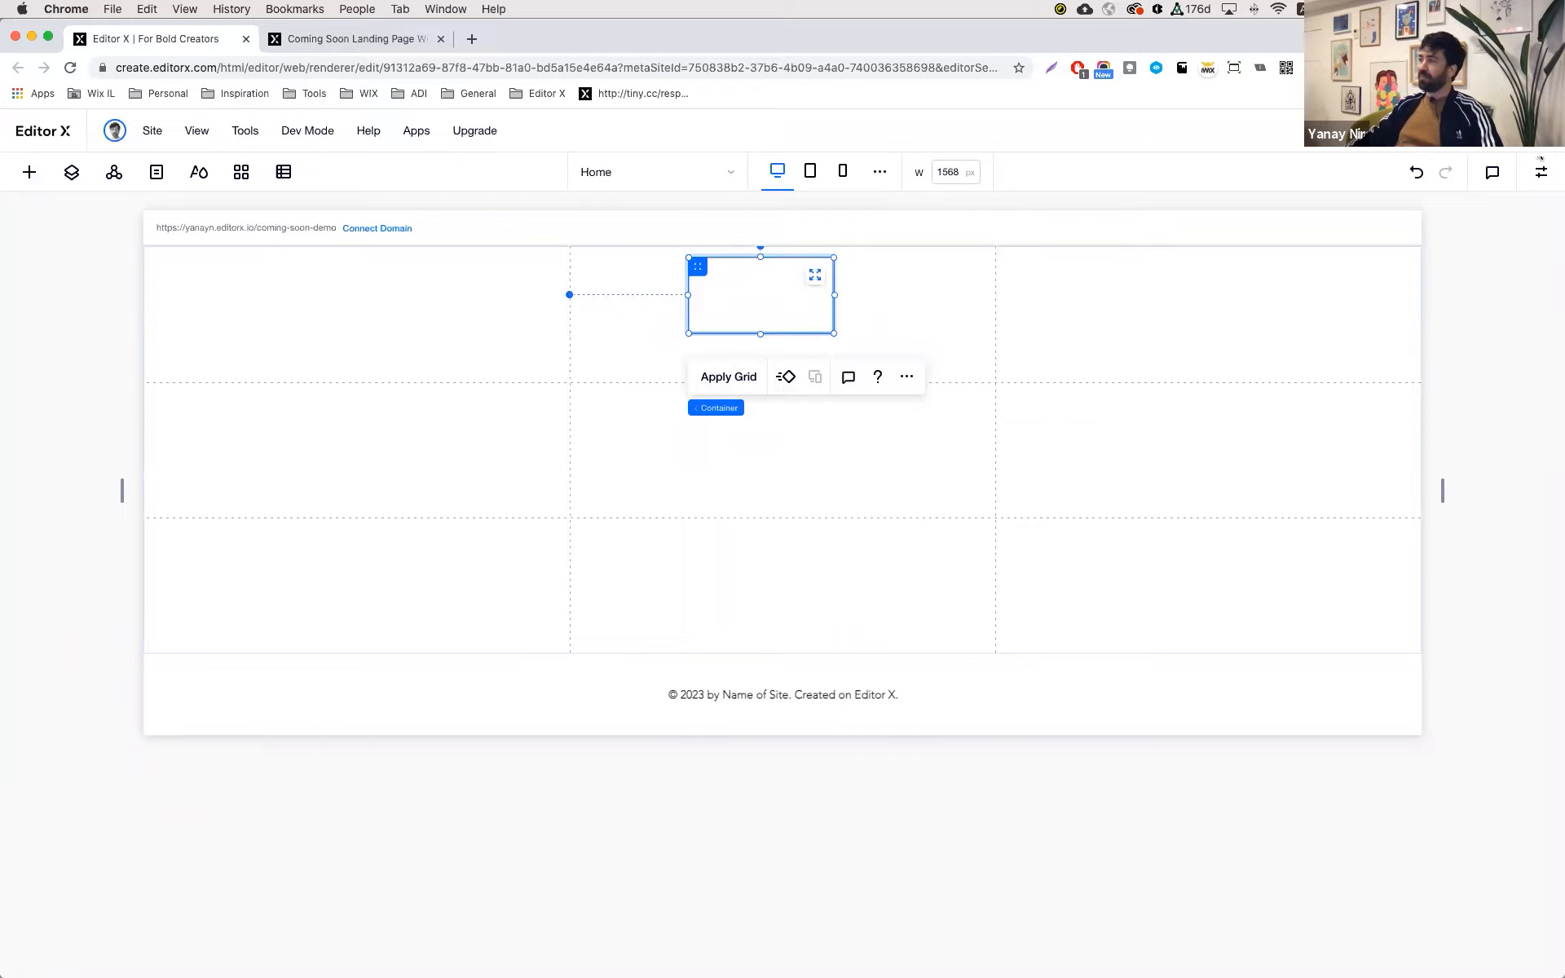
- Fill the container with the brown site color #A97064 and set its border width to 0 px
left_click(1537, 173)
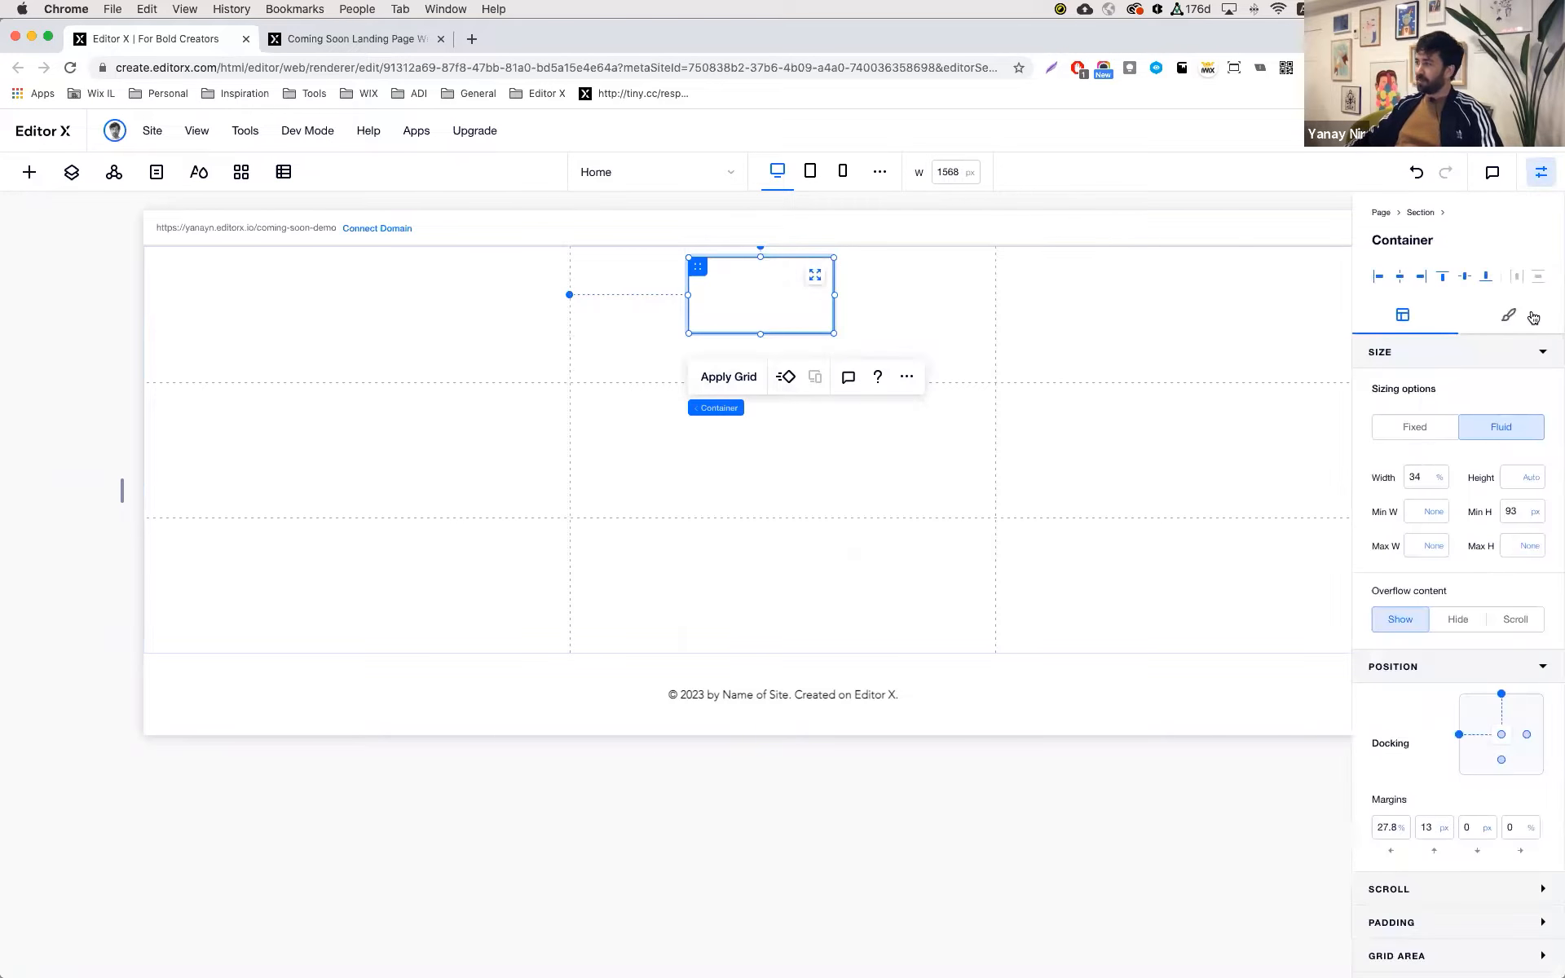
left_click(1508, 315)
left_click(1422, 425)
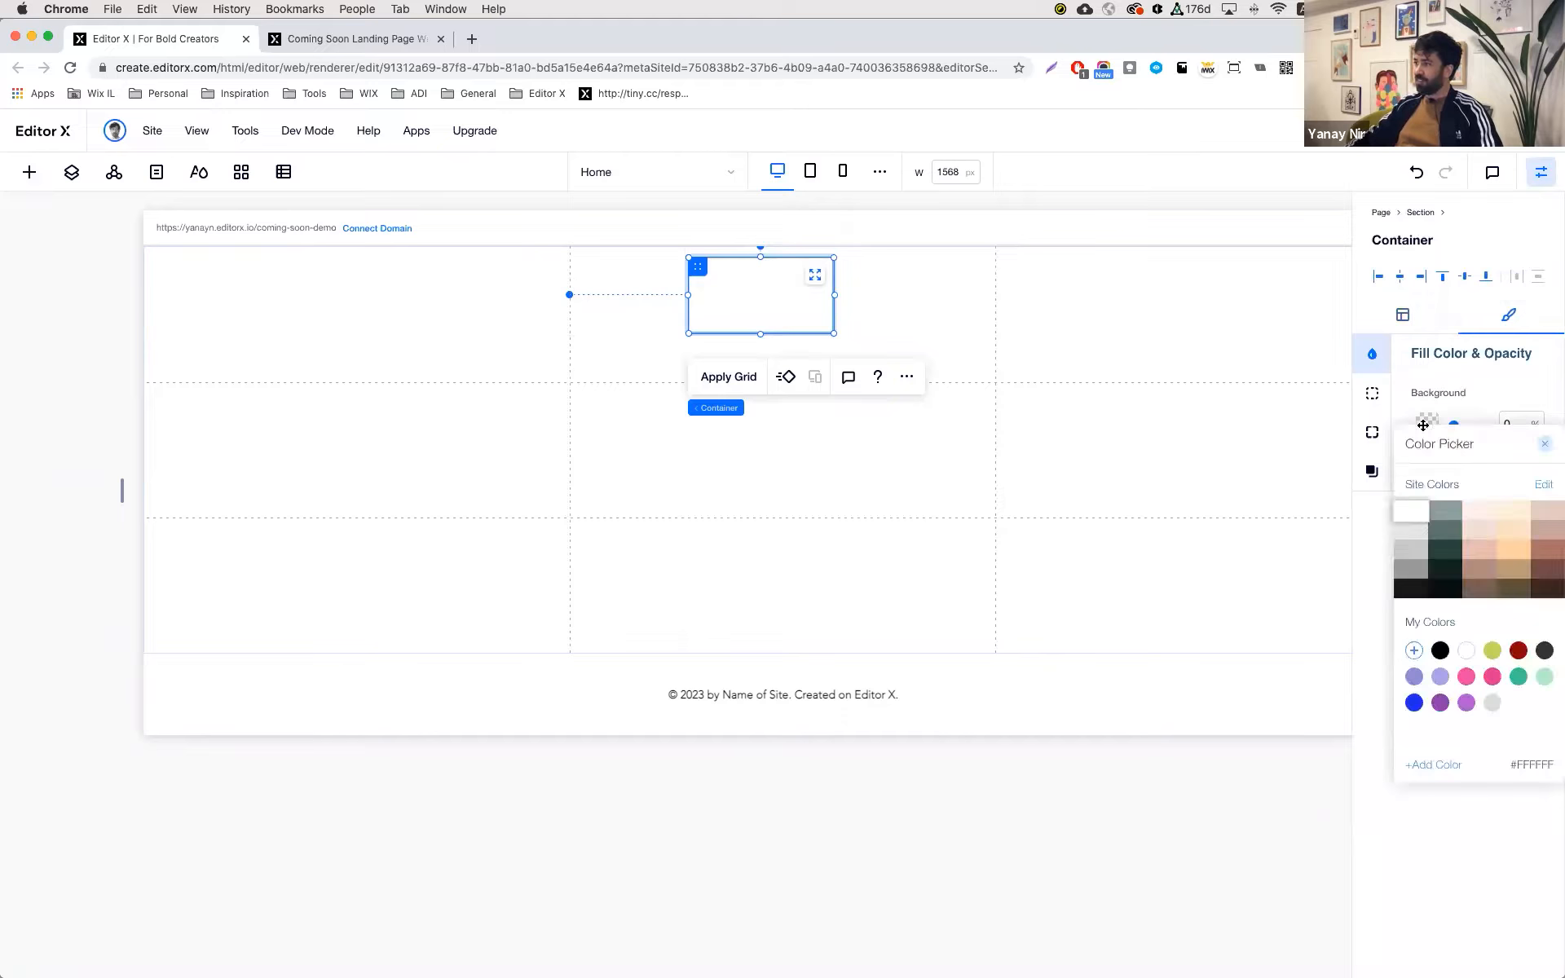
left_click(1548, 550)
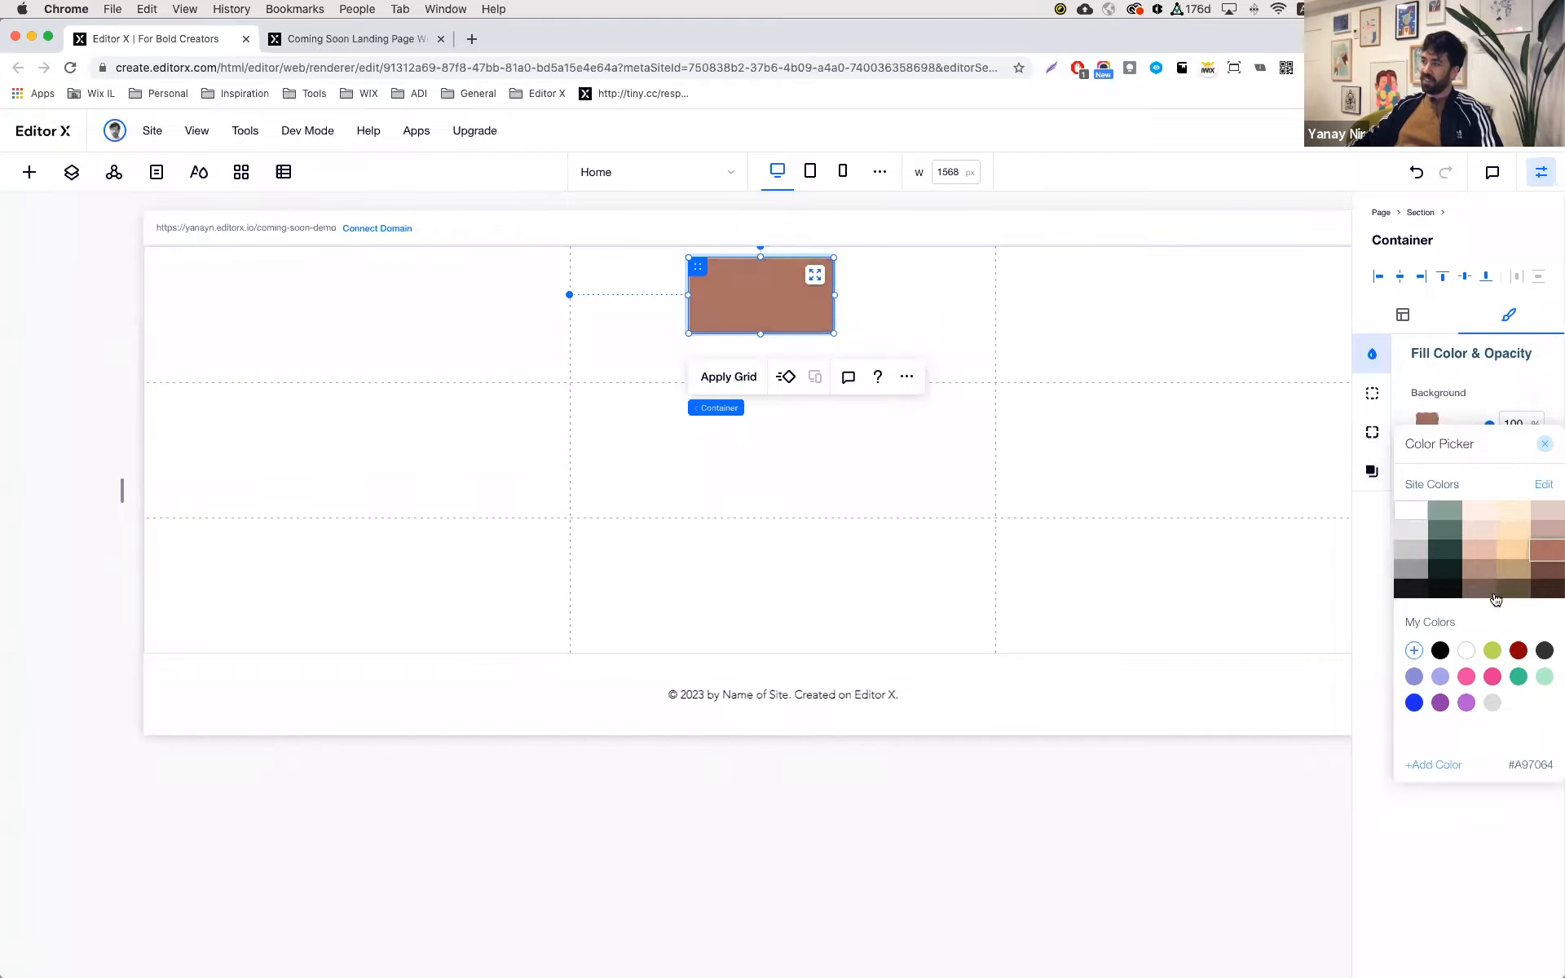
left_click(1544, 444)
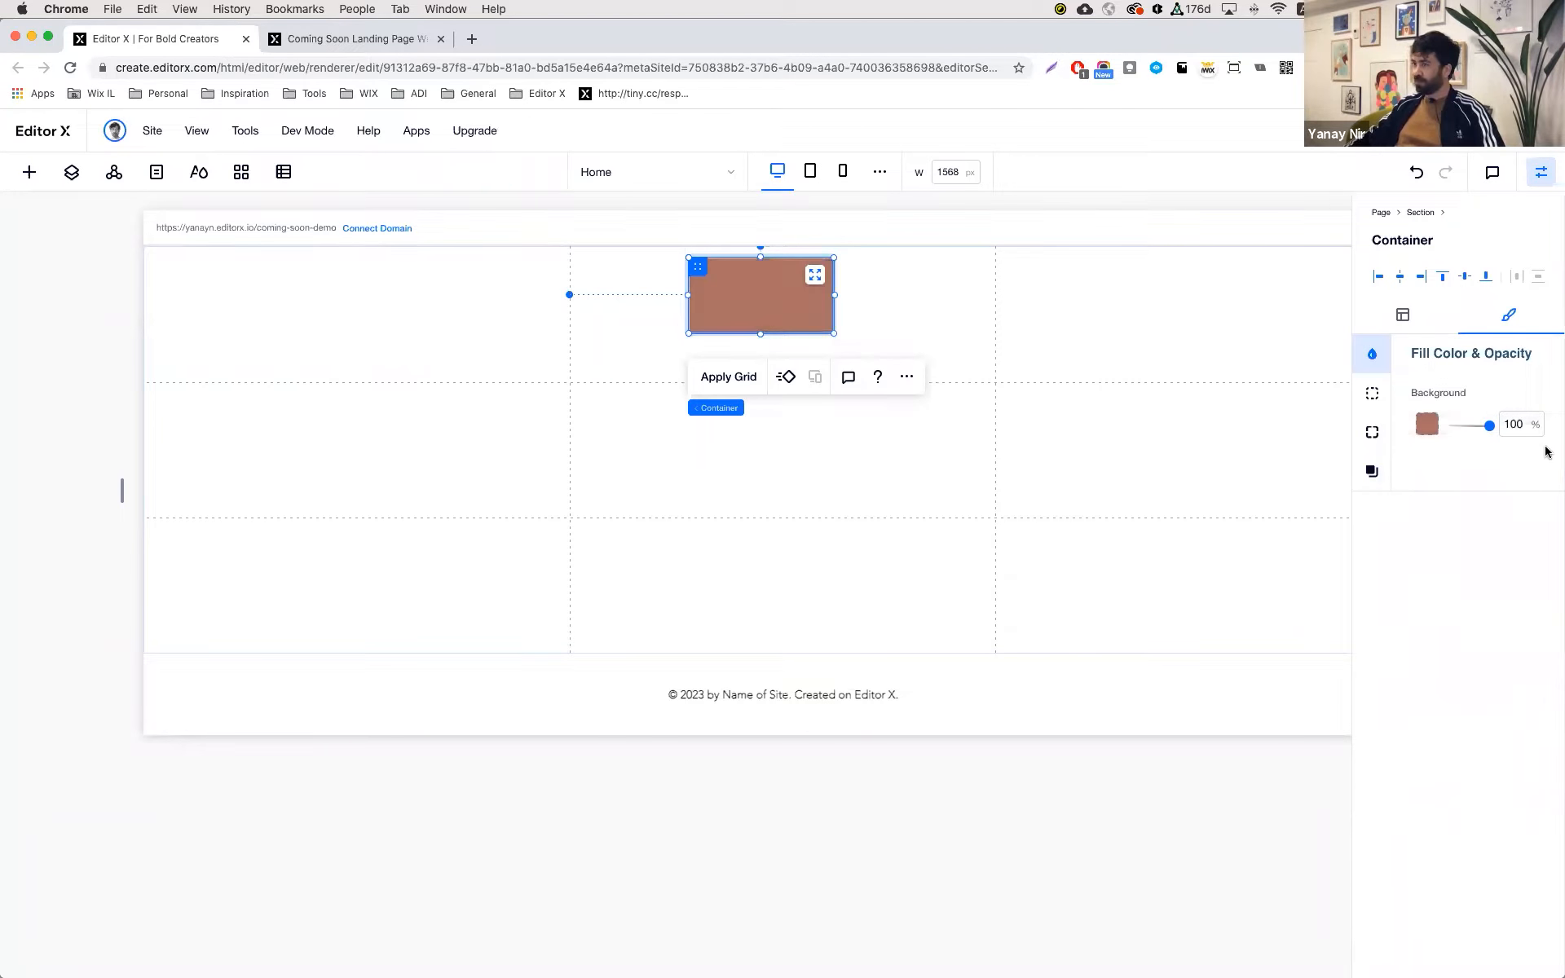
left_click(1370, 393)
left_click(1523, 503)
type("0")
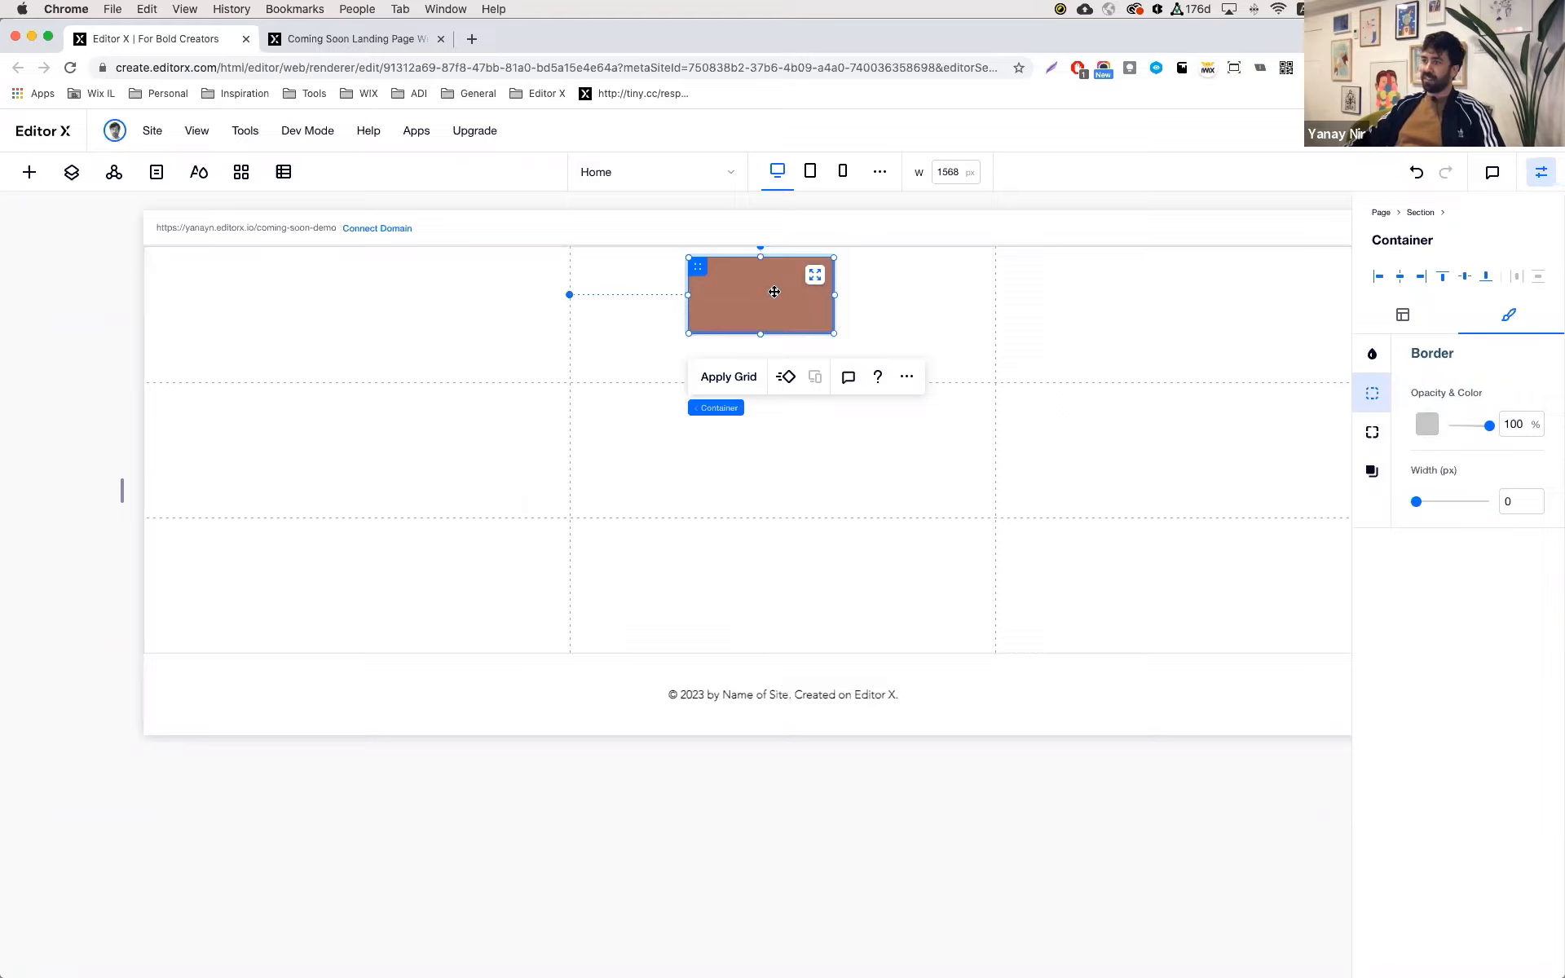
- Duplicate the brown container into the center grid cell and fill the copy with the light pink site color #E6BBAC
key("super+d")
left_click_drag(774, 292, 765, 427)
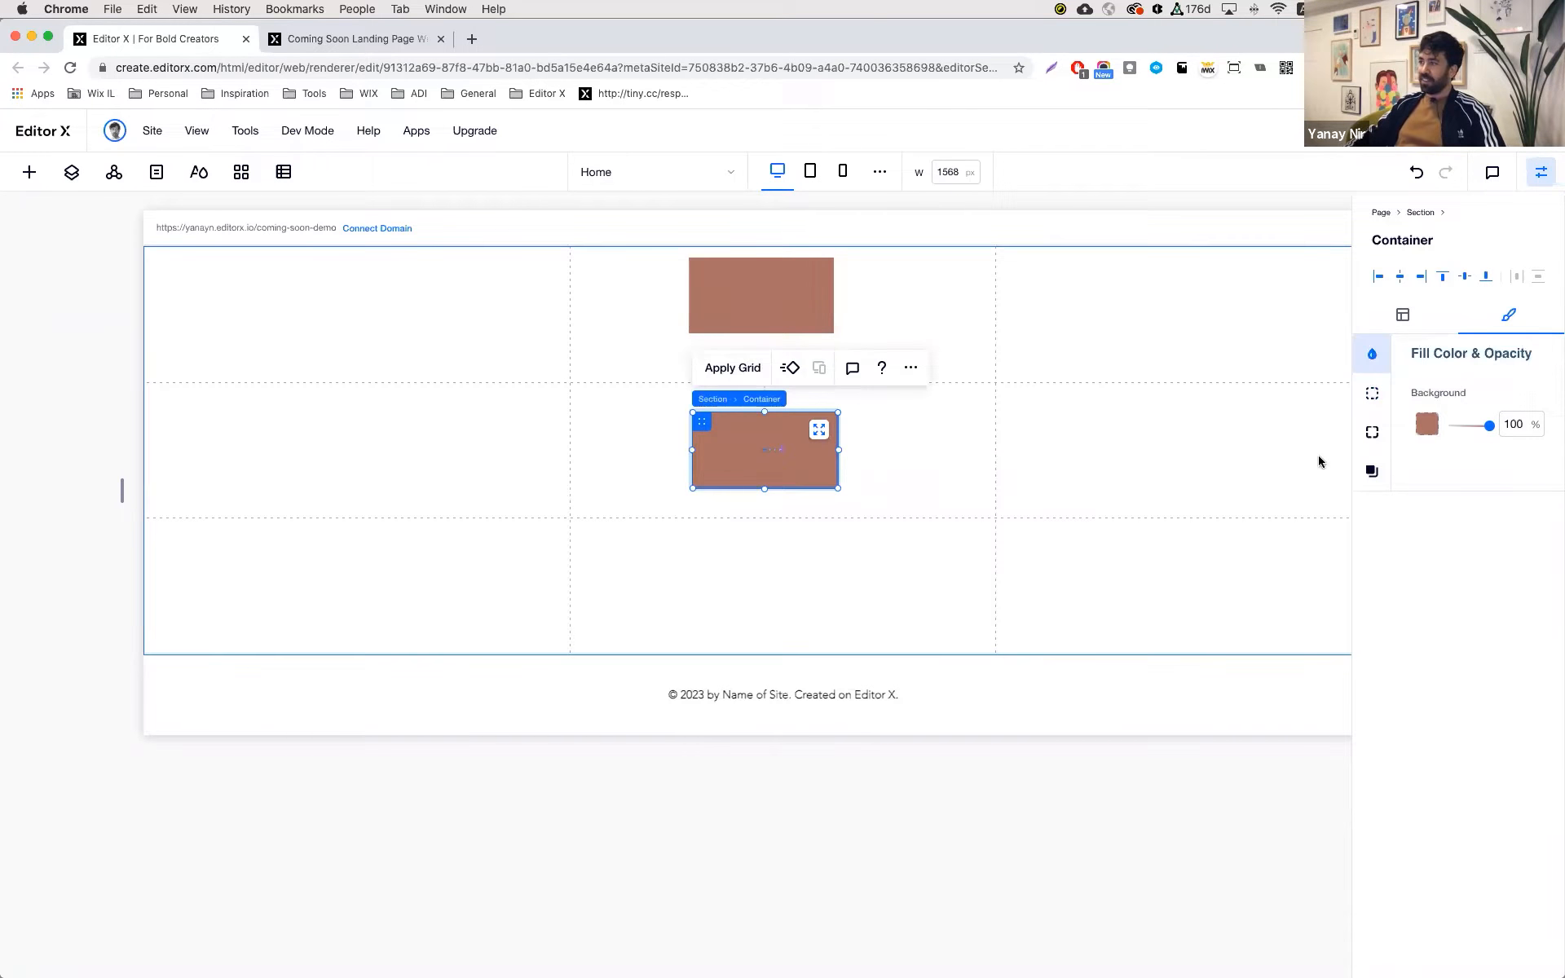
left_click(1425, 424)
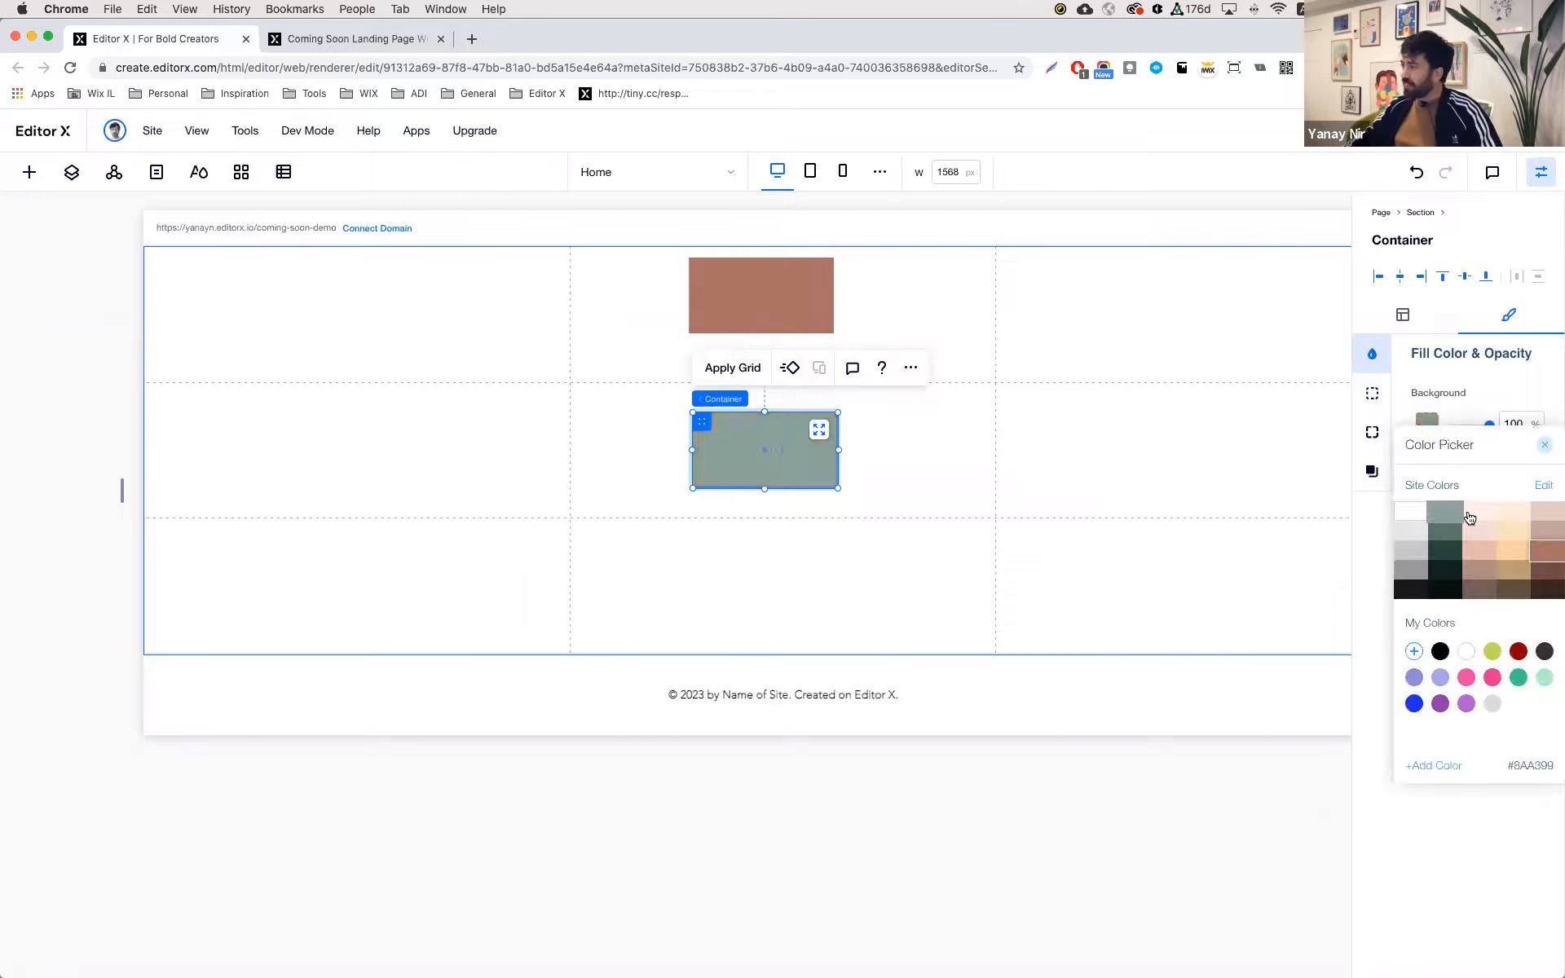
left_click(1476, 555)
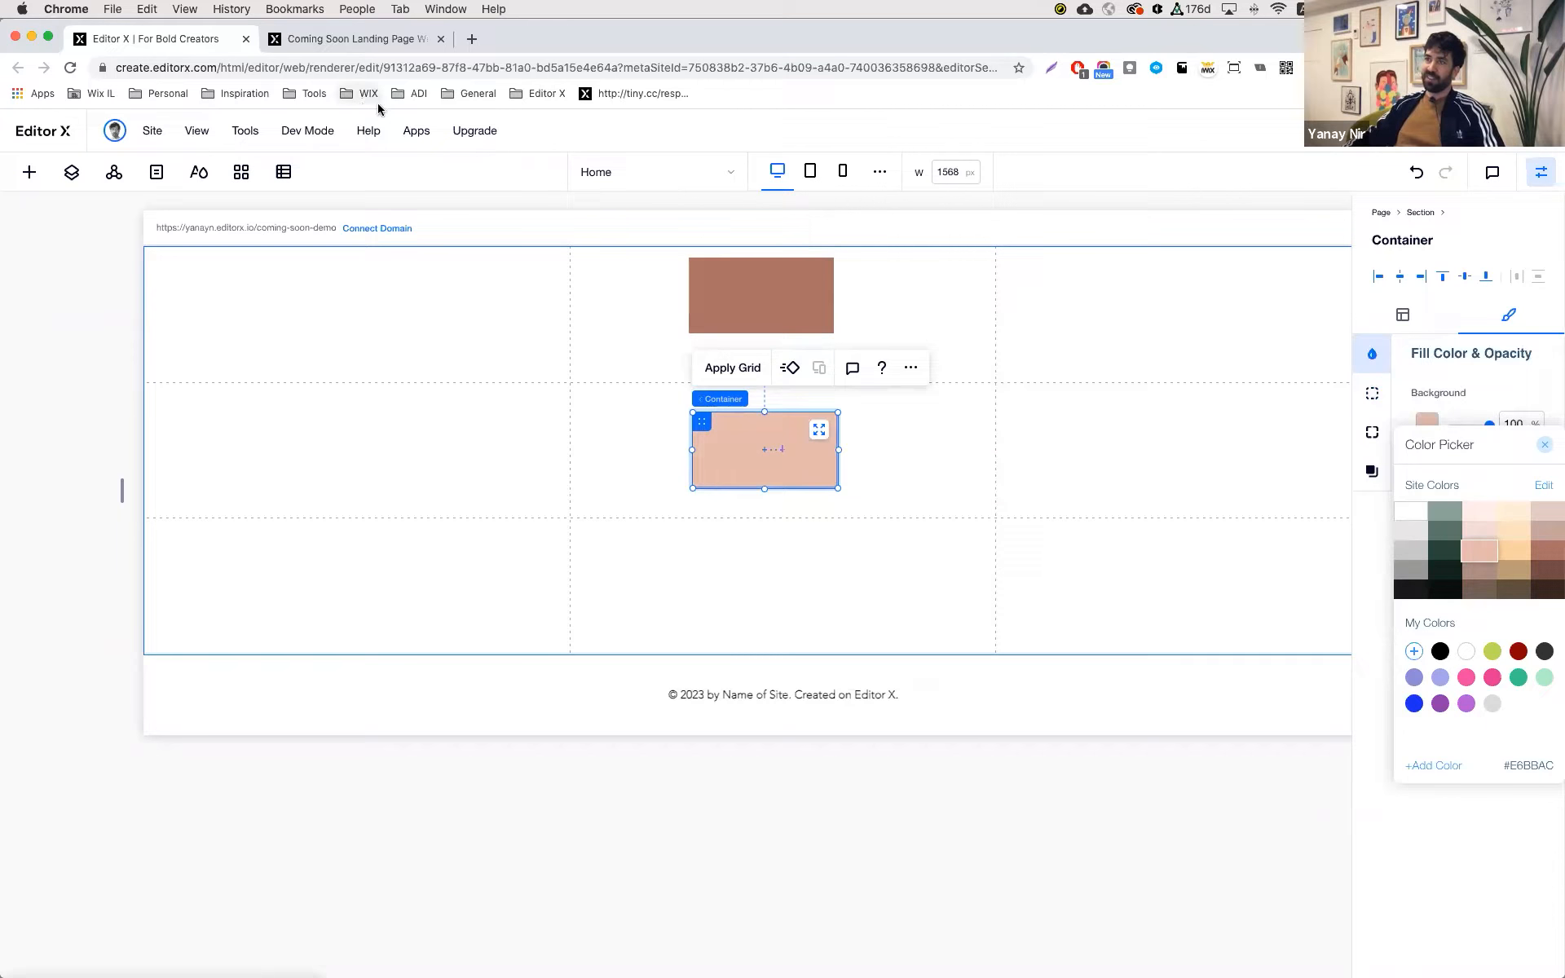
- Switch to the template page and examine how the figure and the oval behave while the page scrolls
left_click(375, 51)
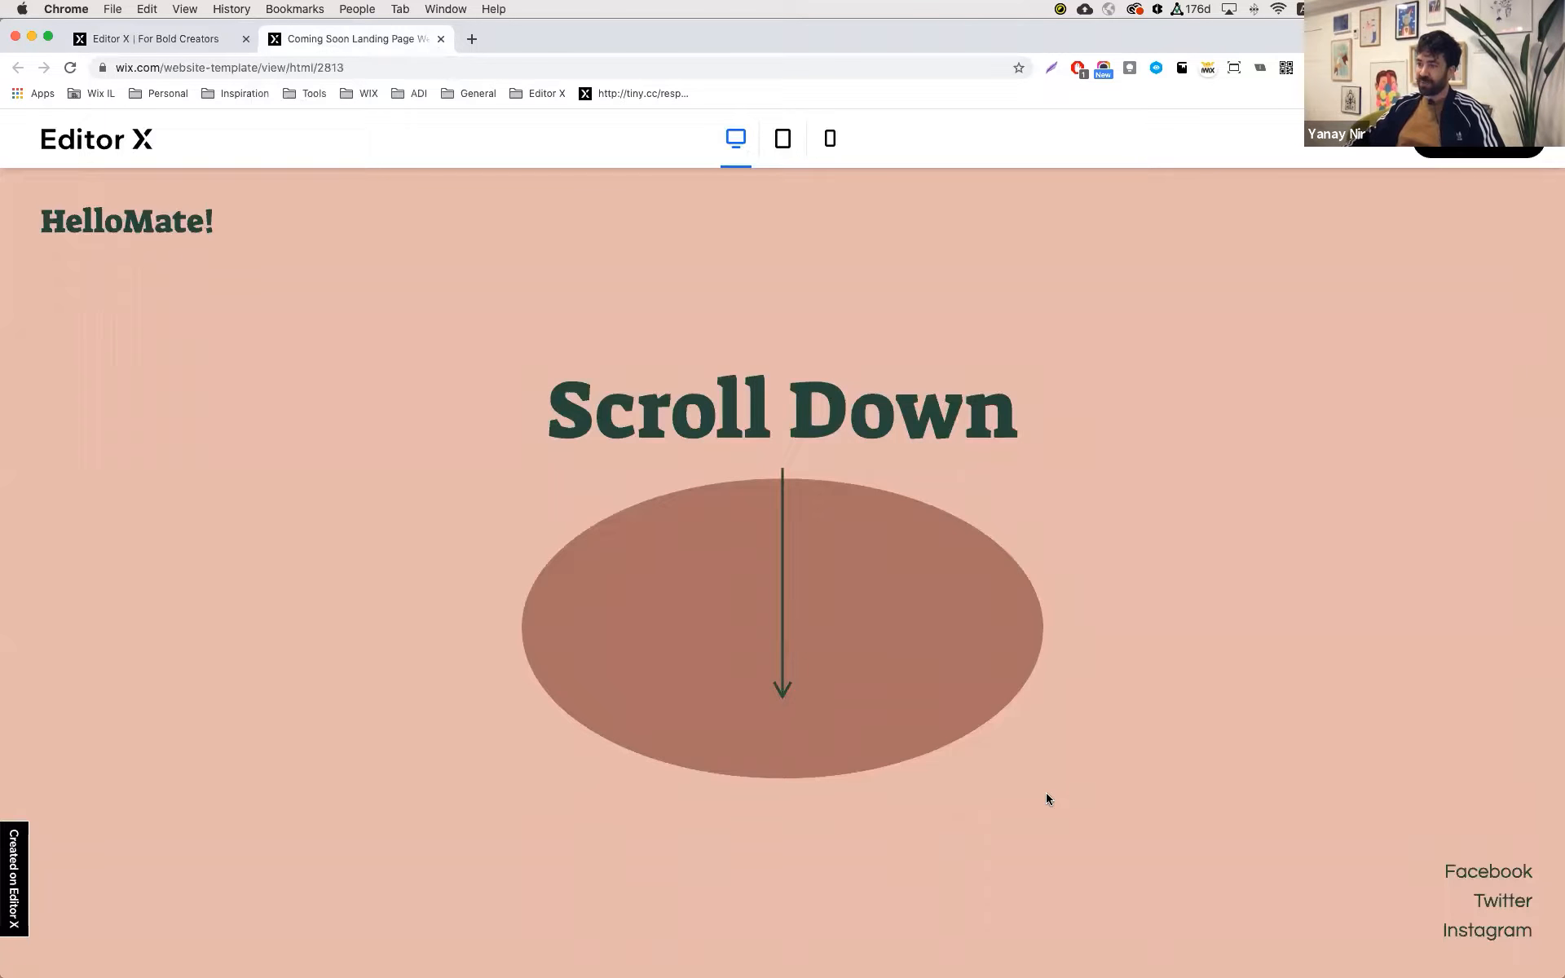
scroll(1046, 795, "down", 10)
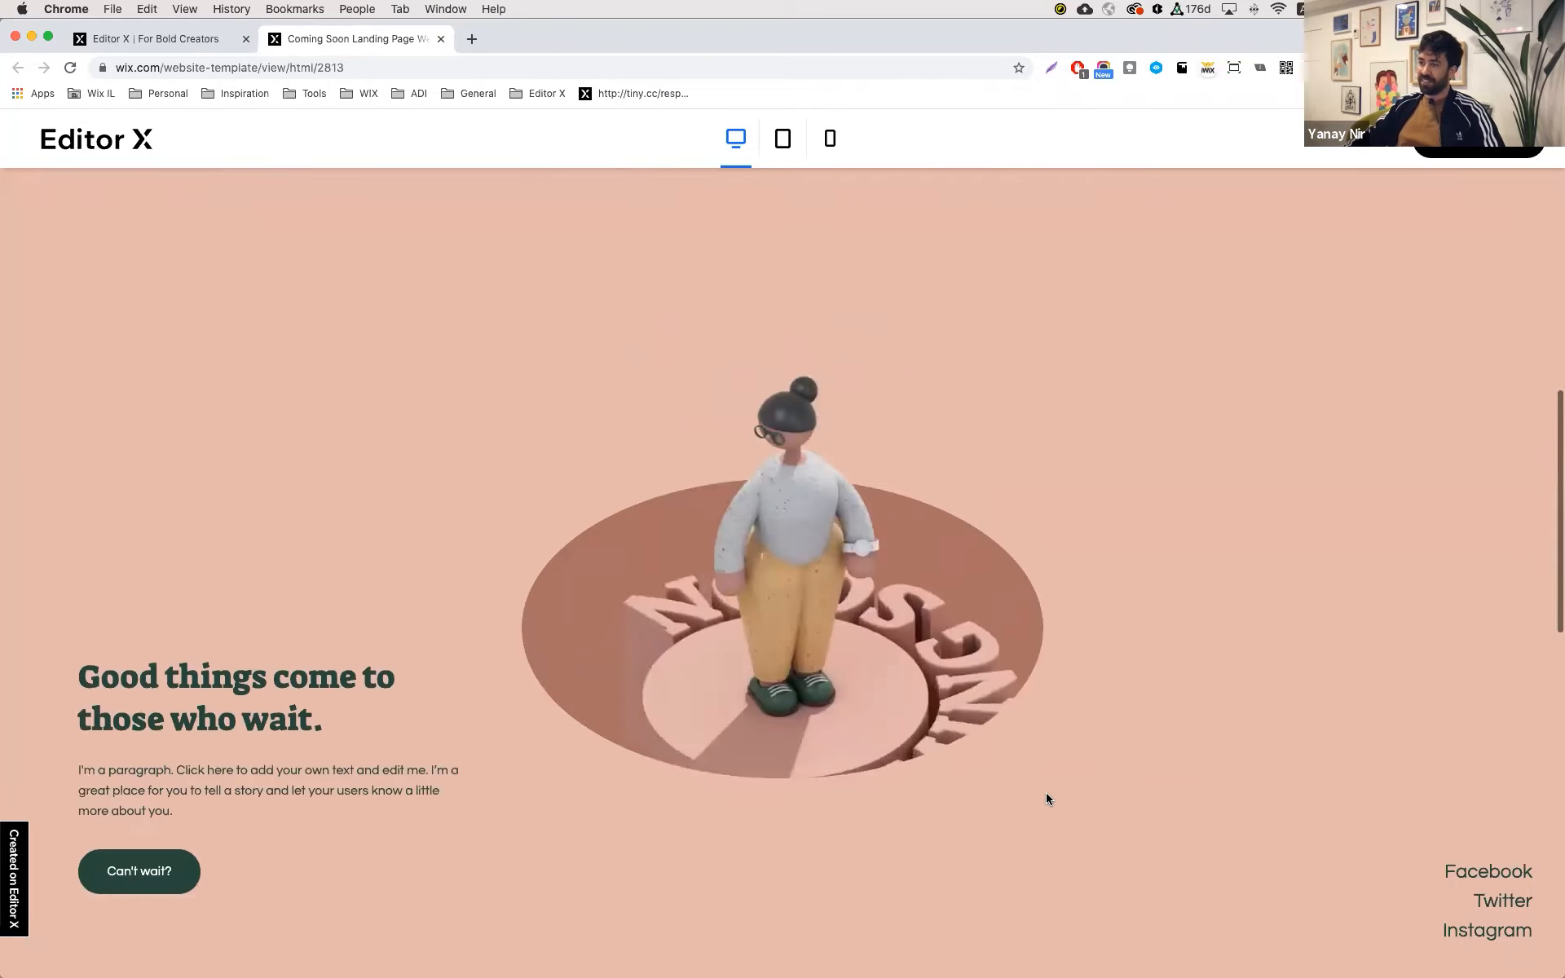
scroll(1046, 795, "down", 3)
scroll(1047, 795, "up", 2)
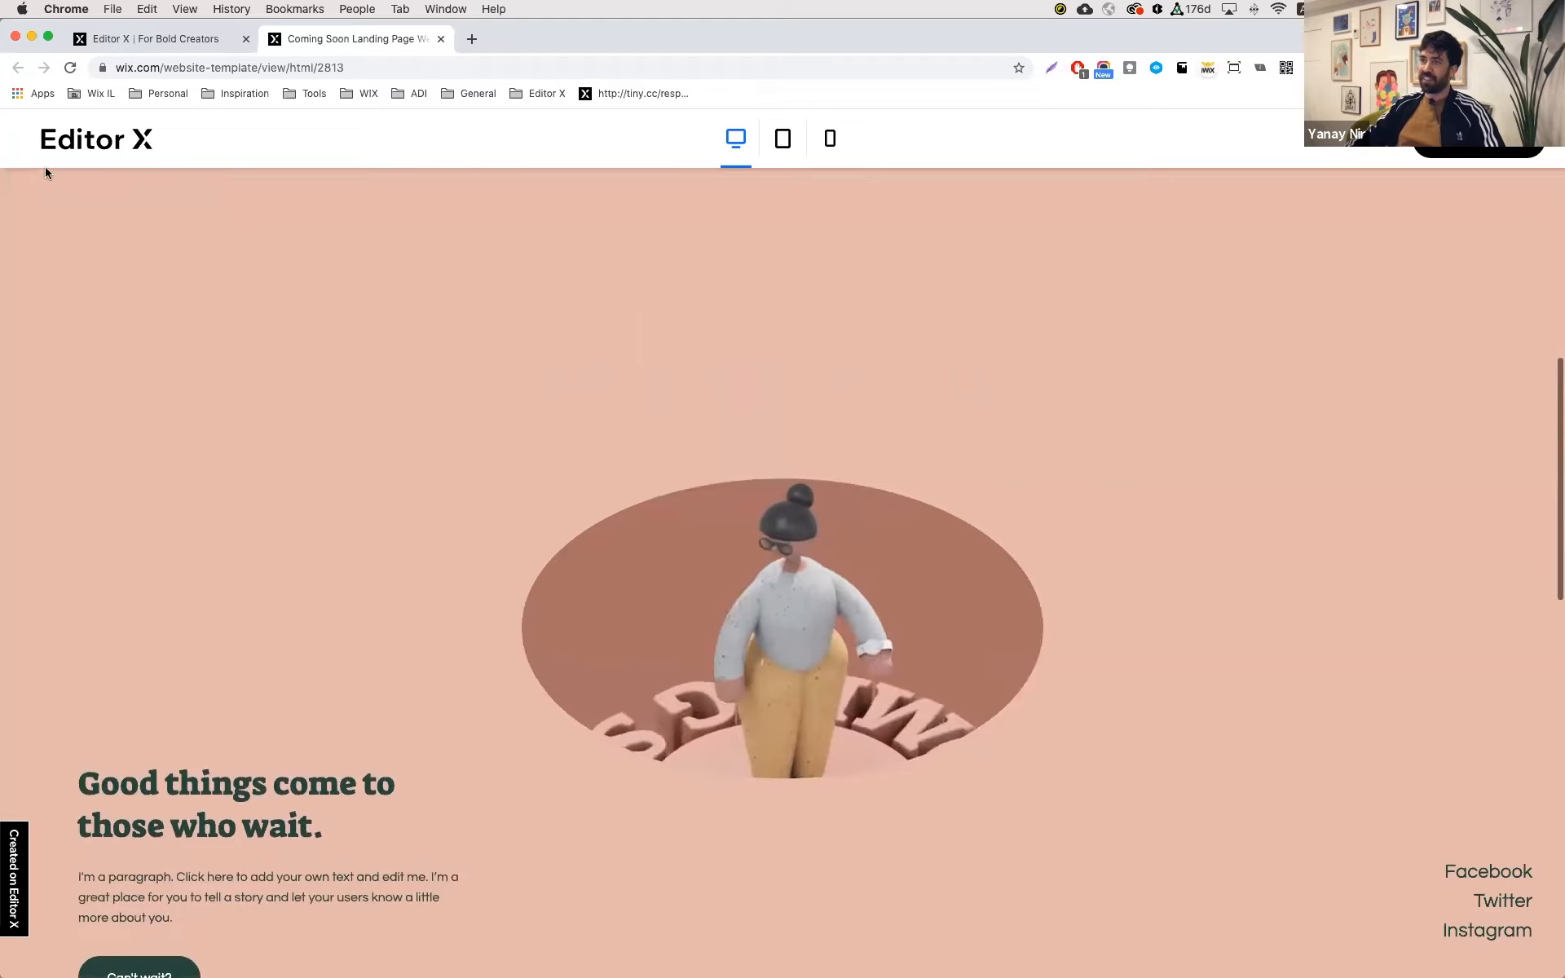
- Return to the Editor X tab and stretch the pink and the brown container to fill their grid cells
left_click(207, 39)
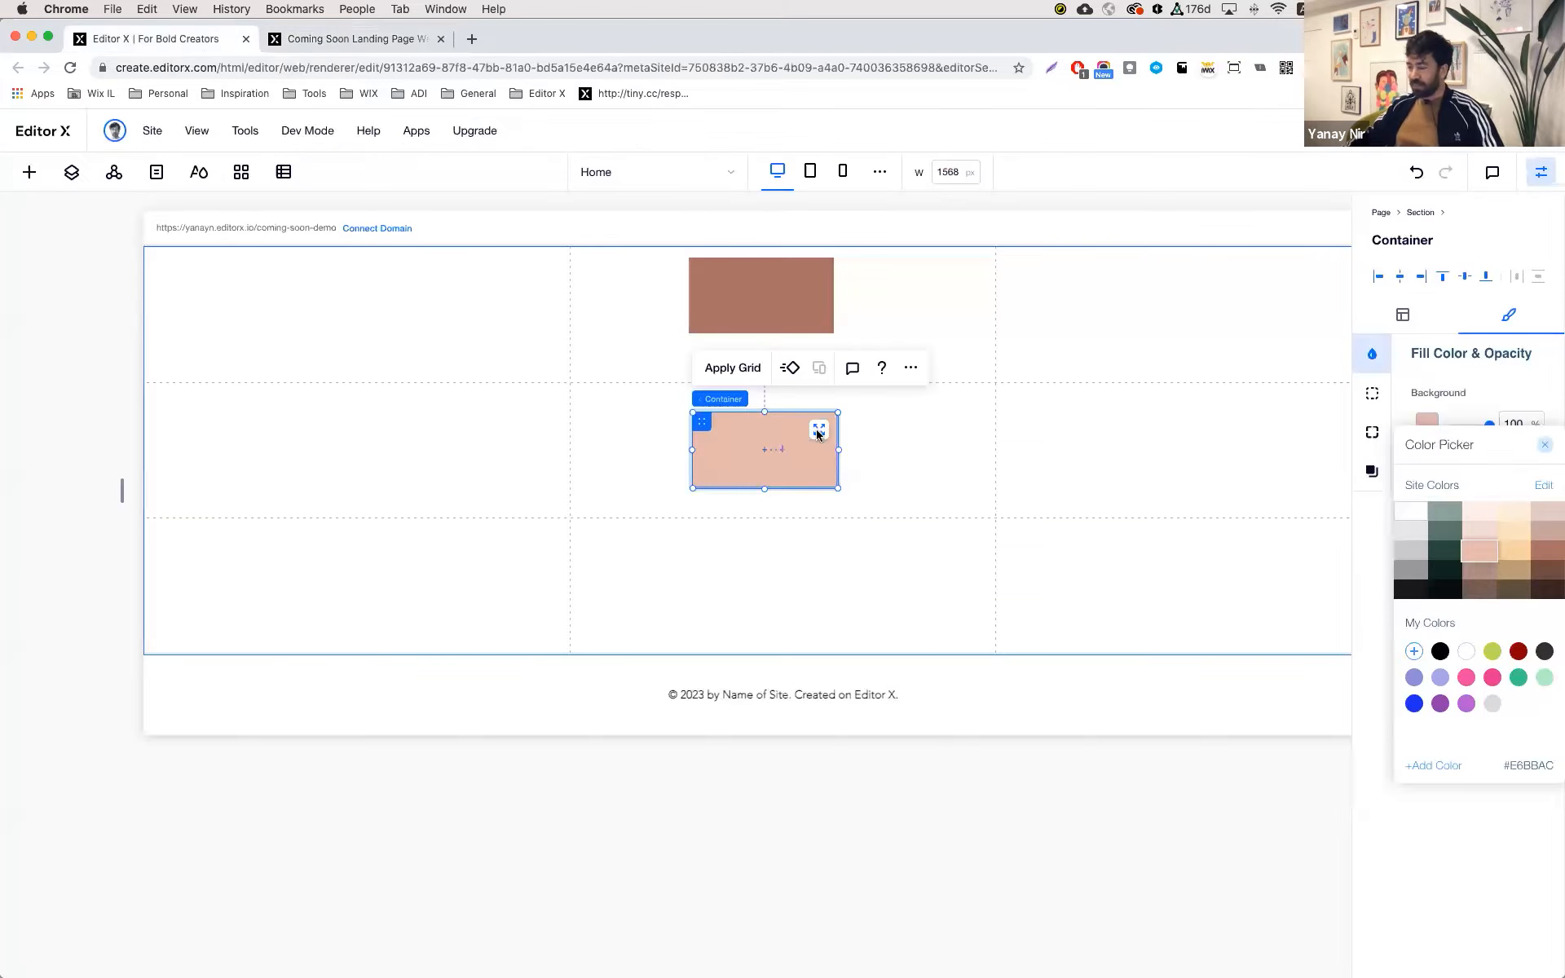
left_click(817, 428)
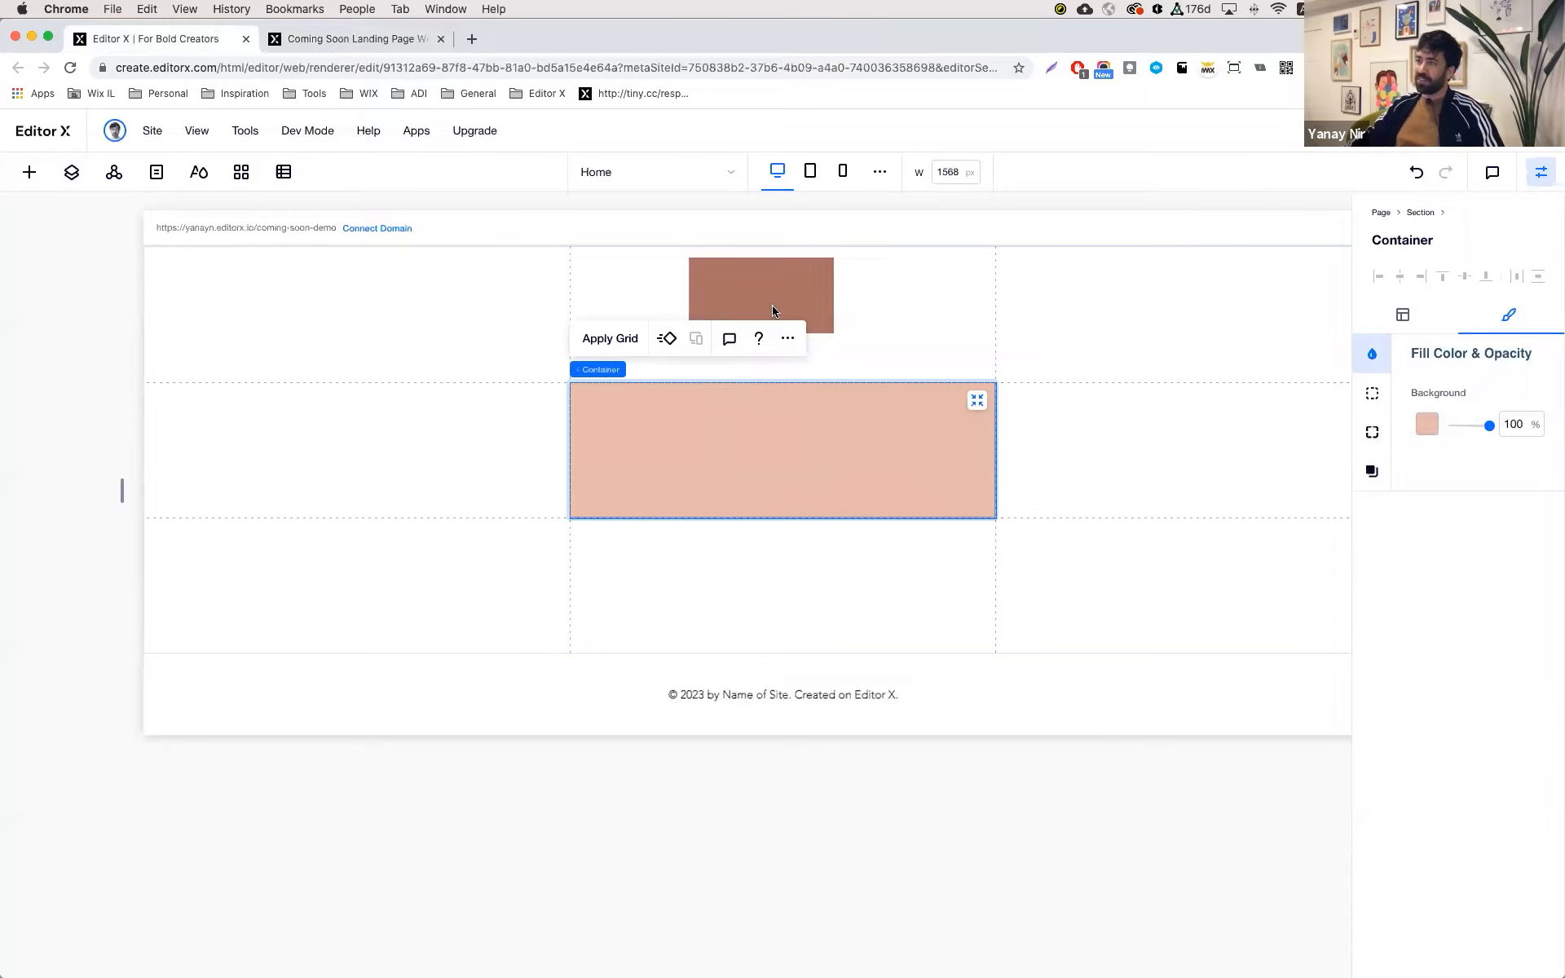
left_click(795, 285)
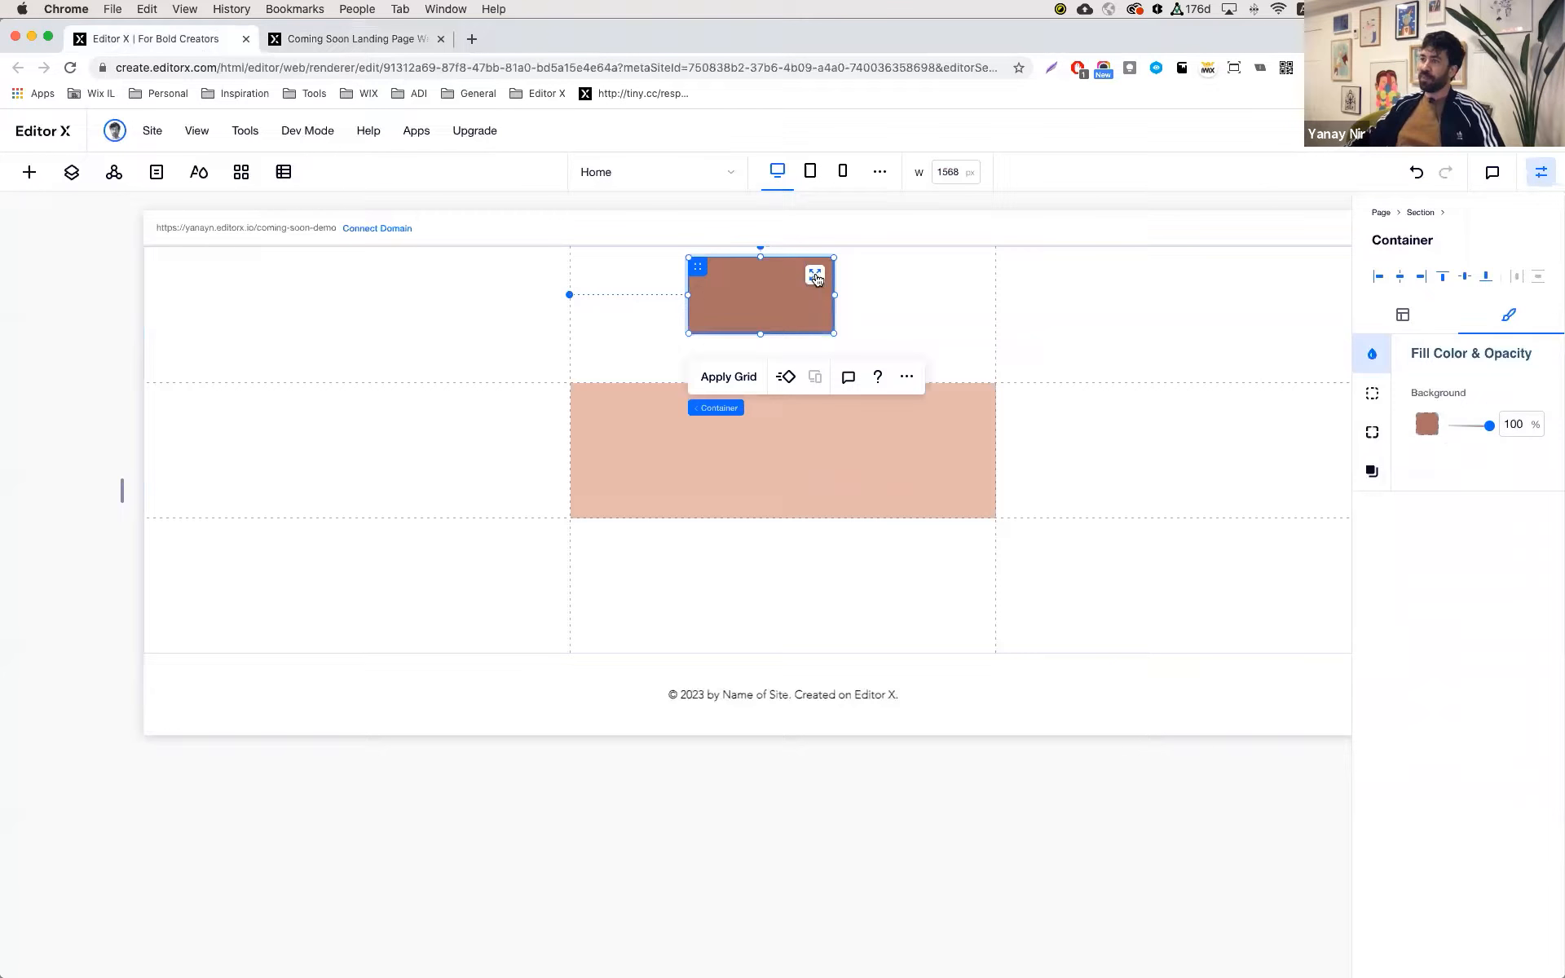
left_click(816, 276)
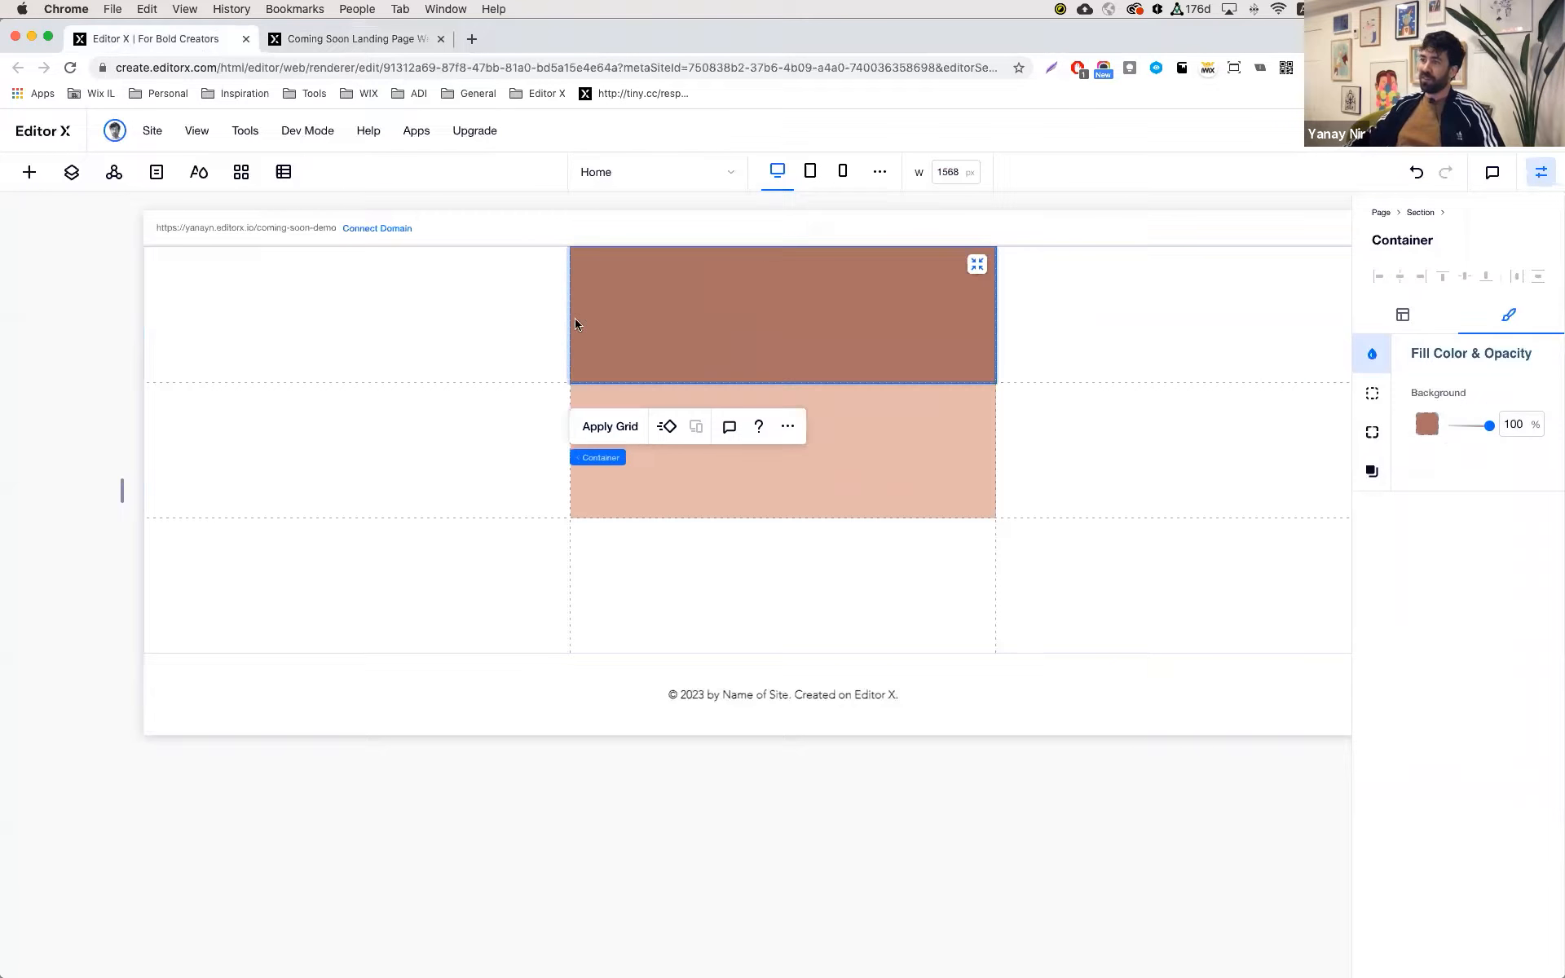
- Add a black star shape, horizontally centered in the bottom middle cell of the grid
left_click(29, 173)
left_click_drag(211, 660, 795, 583)
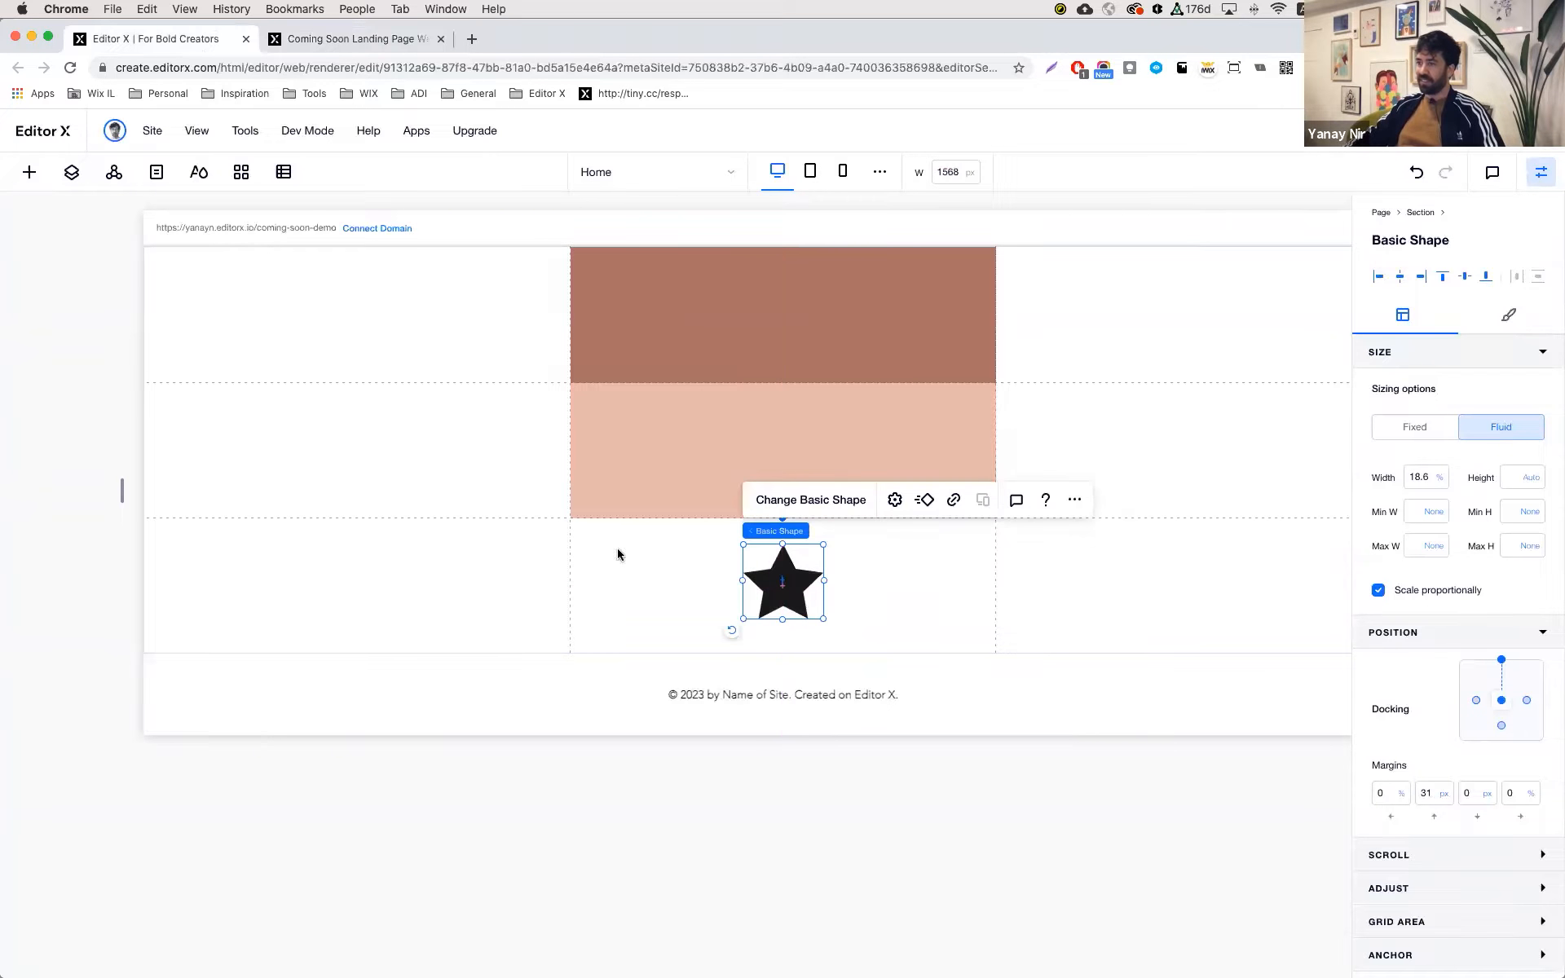
- Open the section's grid for adjusting and set the first row's minimum height to 300 px
left_click(433, 340)
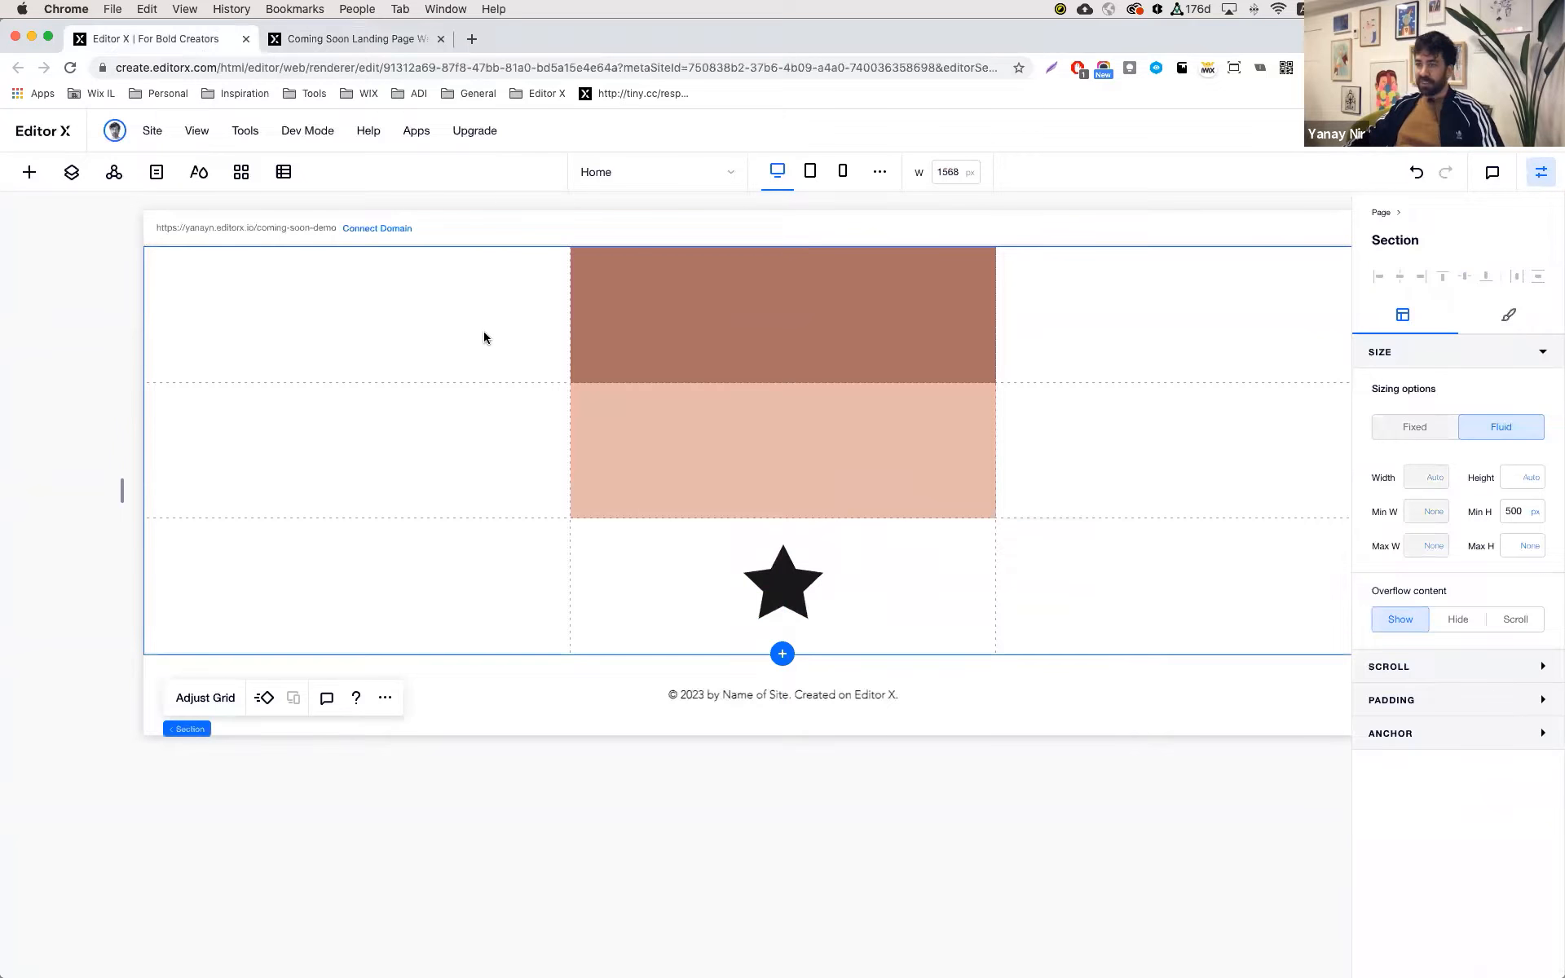
left_click(201, 696)
left_click(780, 601)
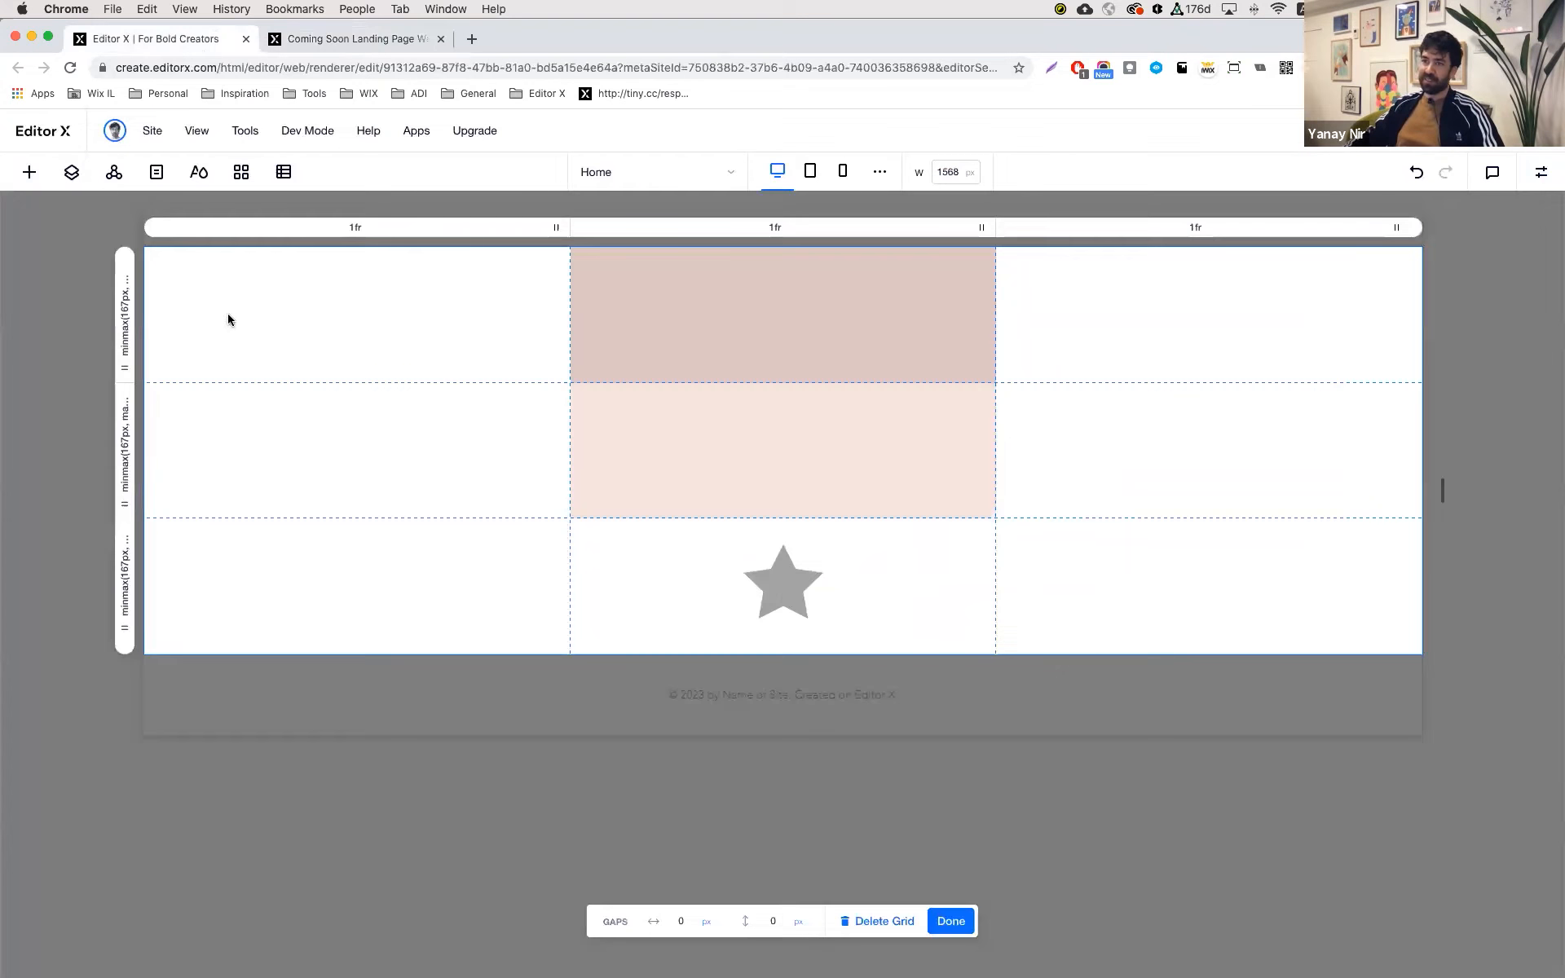
left_click(129, 318)
left_click(181, 427)
type("300")
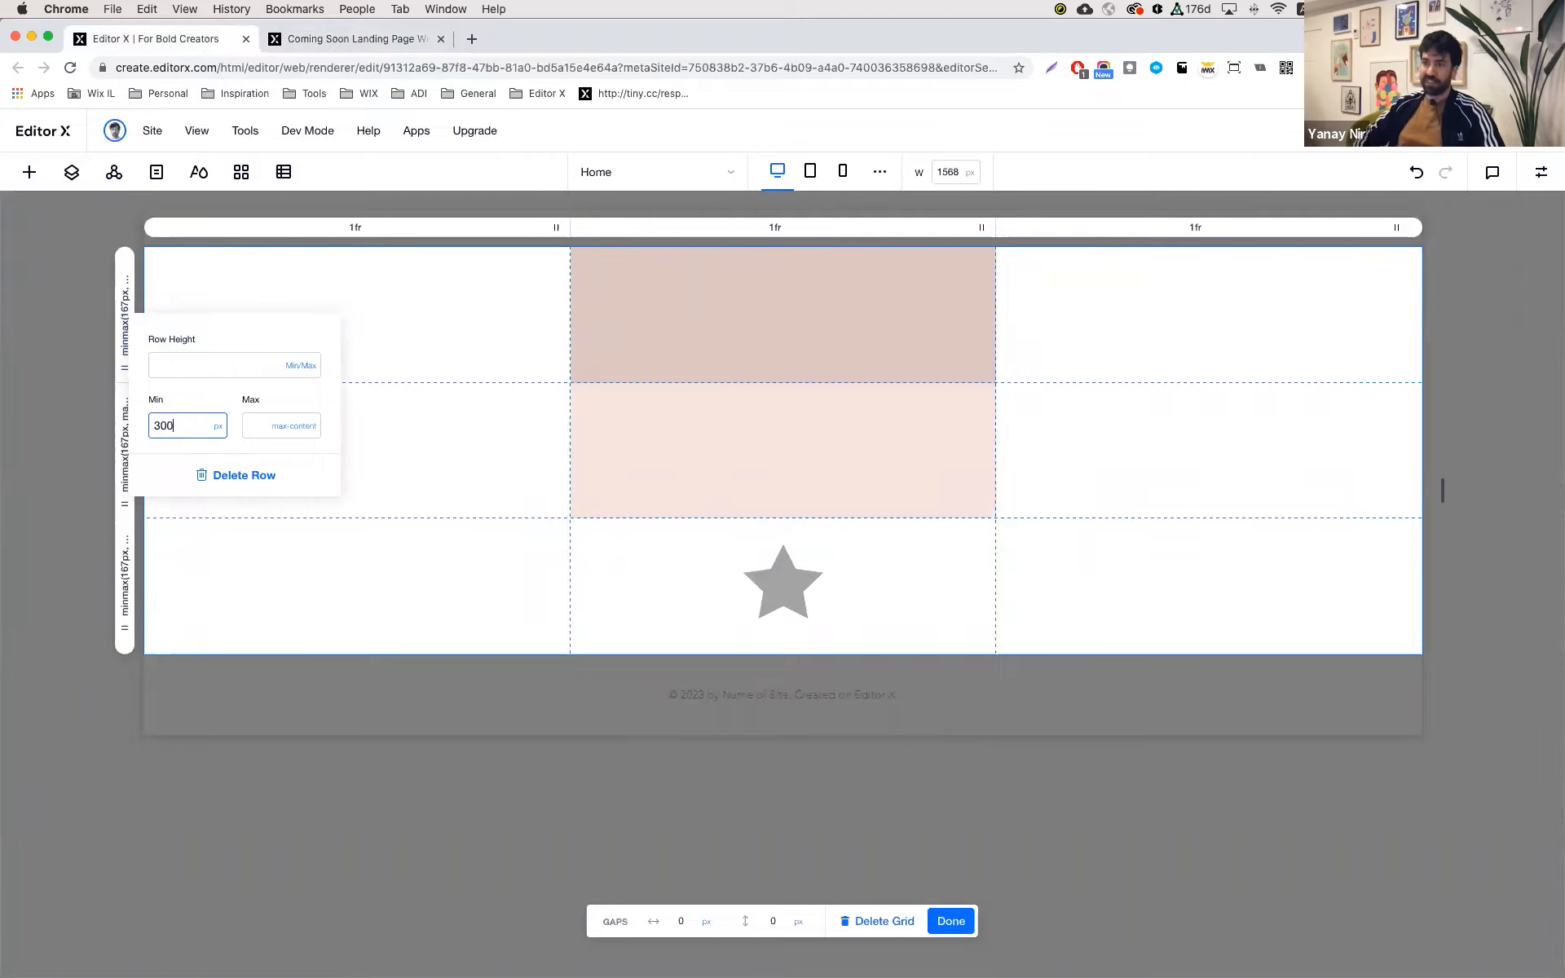
key("Return")
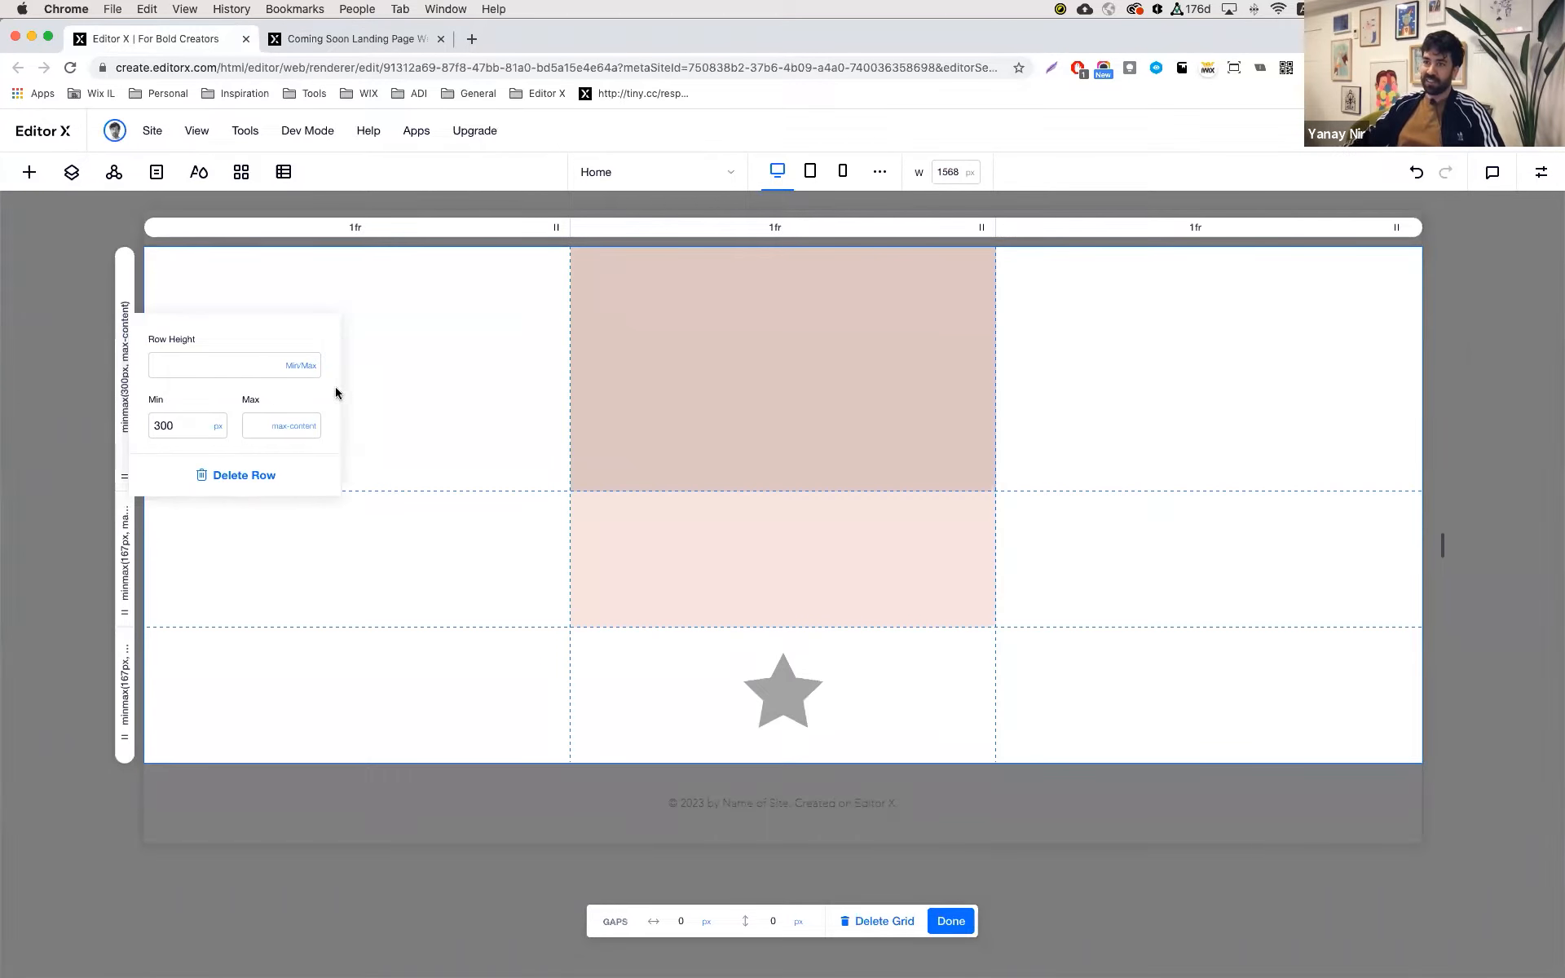
- Set the minimum height of the grid's second row to 300 px
left_click(123, 552)
left_click(124, 553)
left_click(170, 664)
type("300")
key("Return")
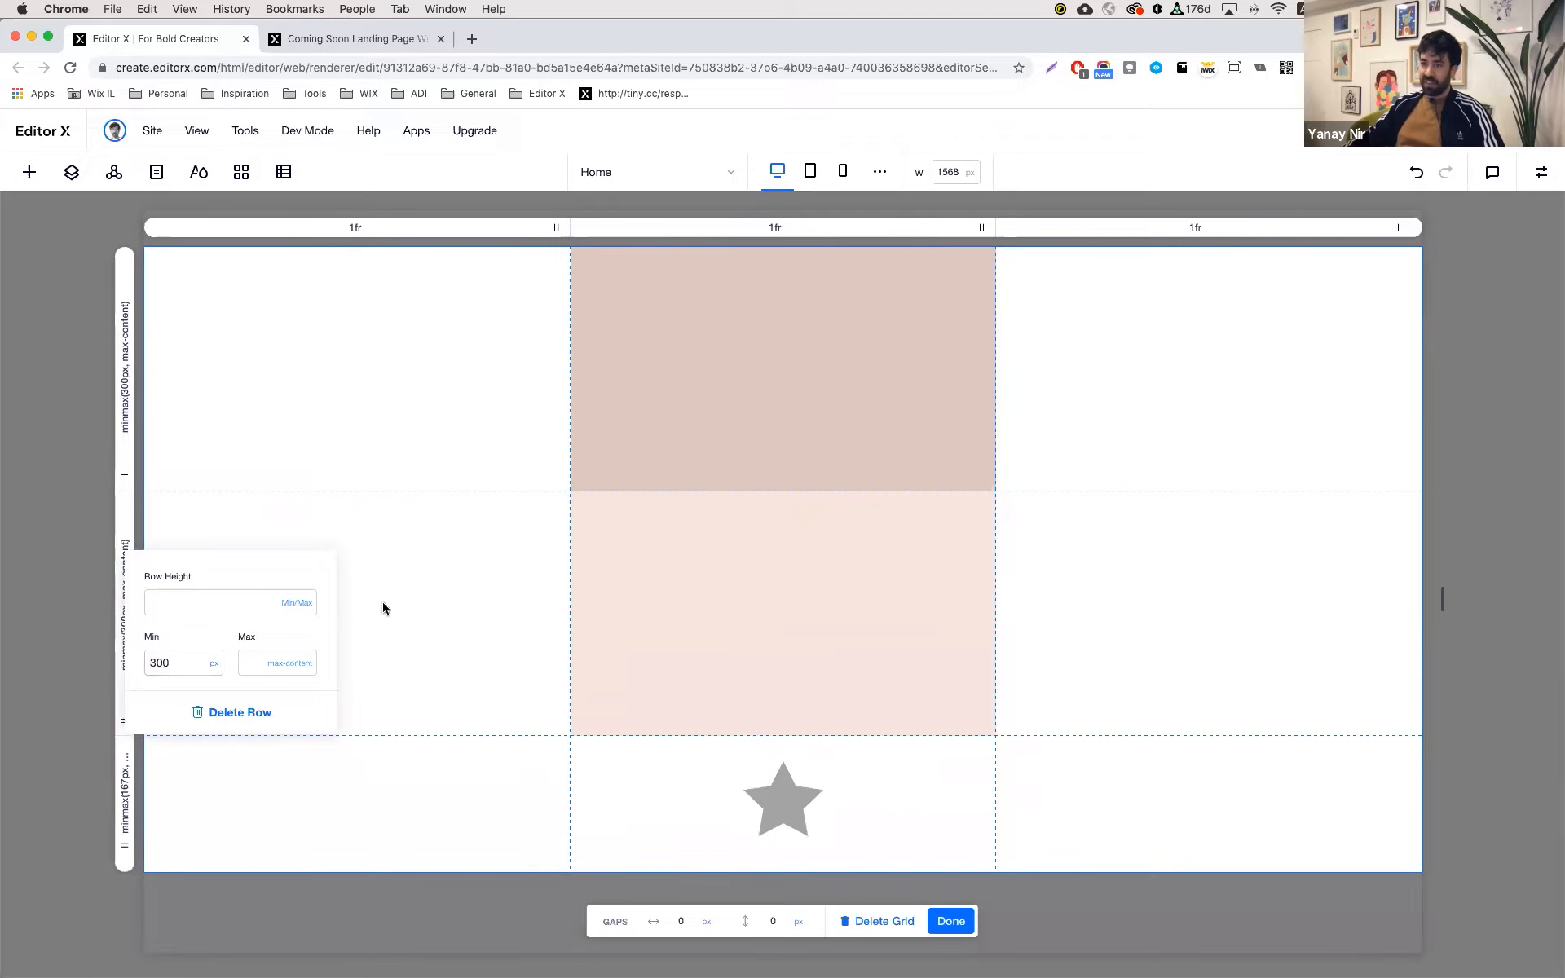
- Set the minimum height of the grid's third row to 2000 px and finish adjusting the grid
left_click(118, 807)
left_click(181, 899)
type("2000")
key("Return")
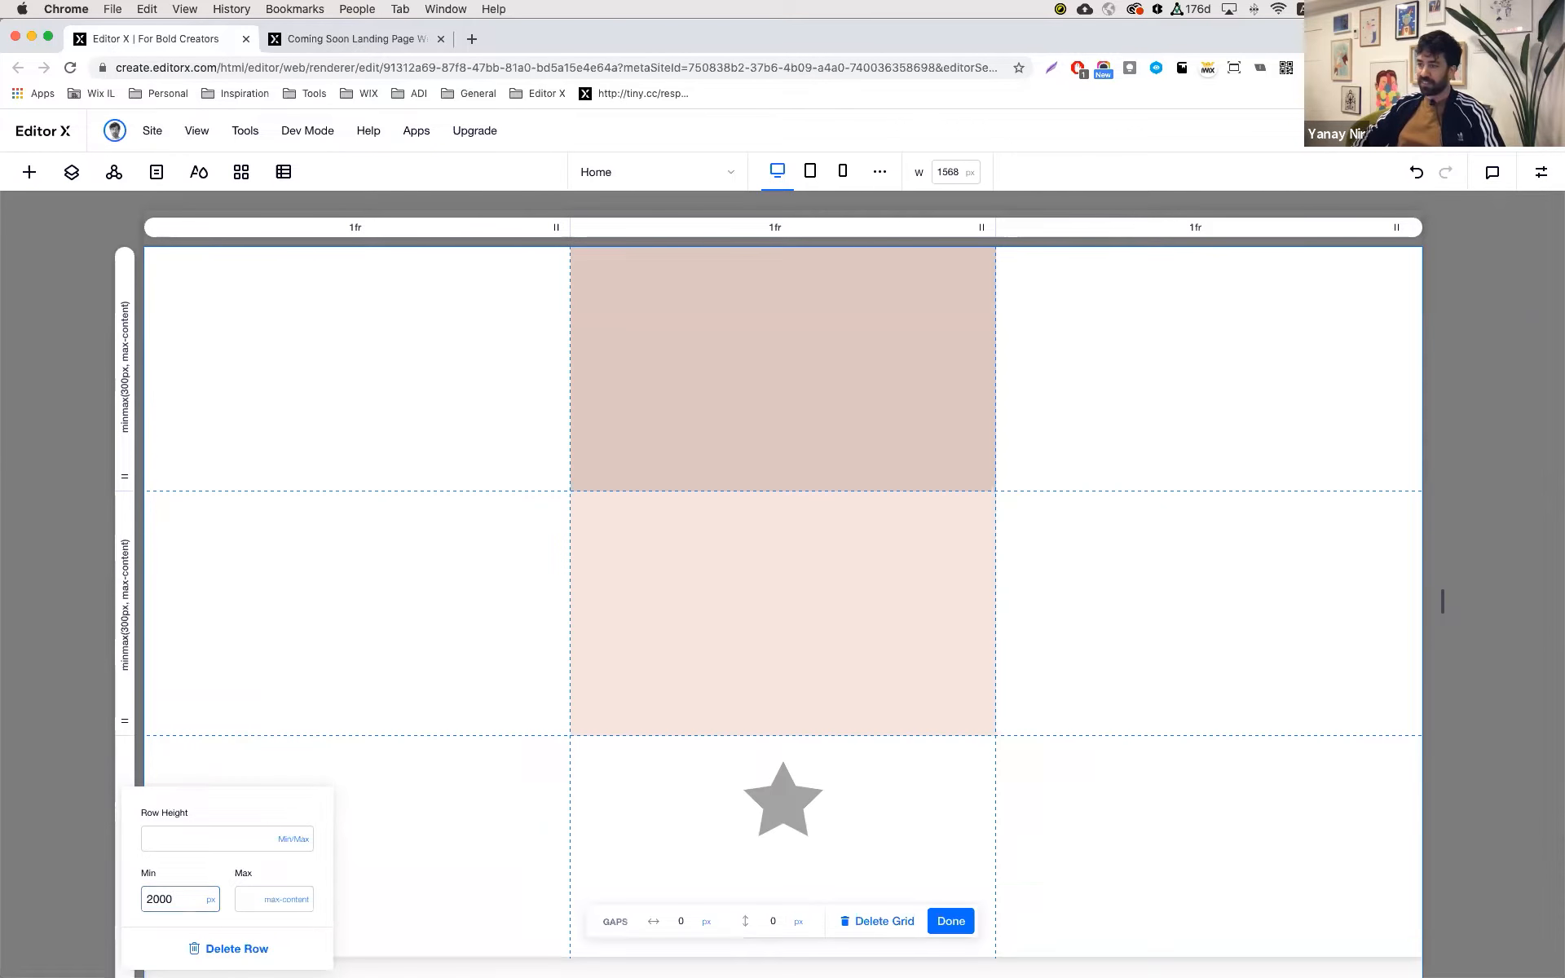
left_click(596, 741)
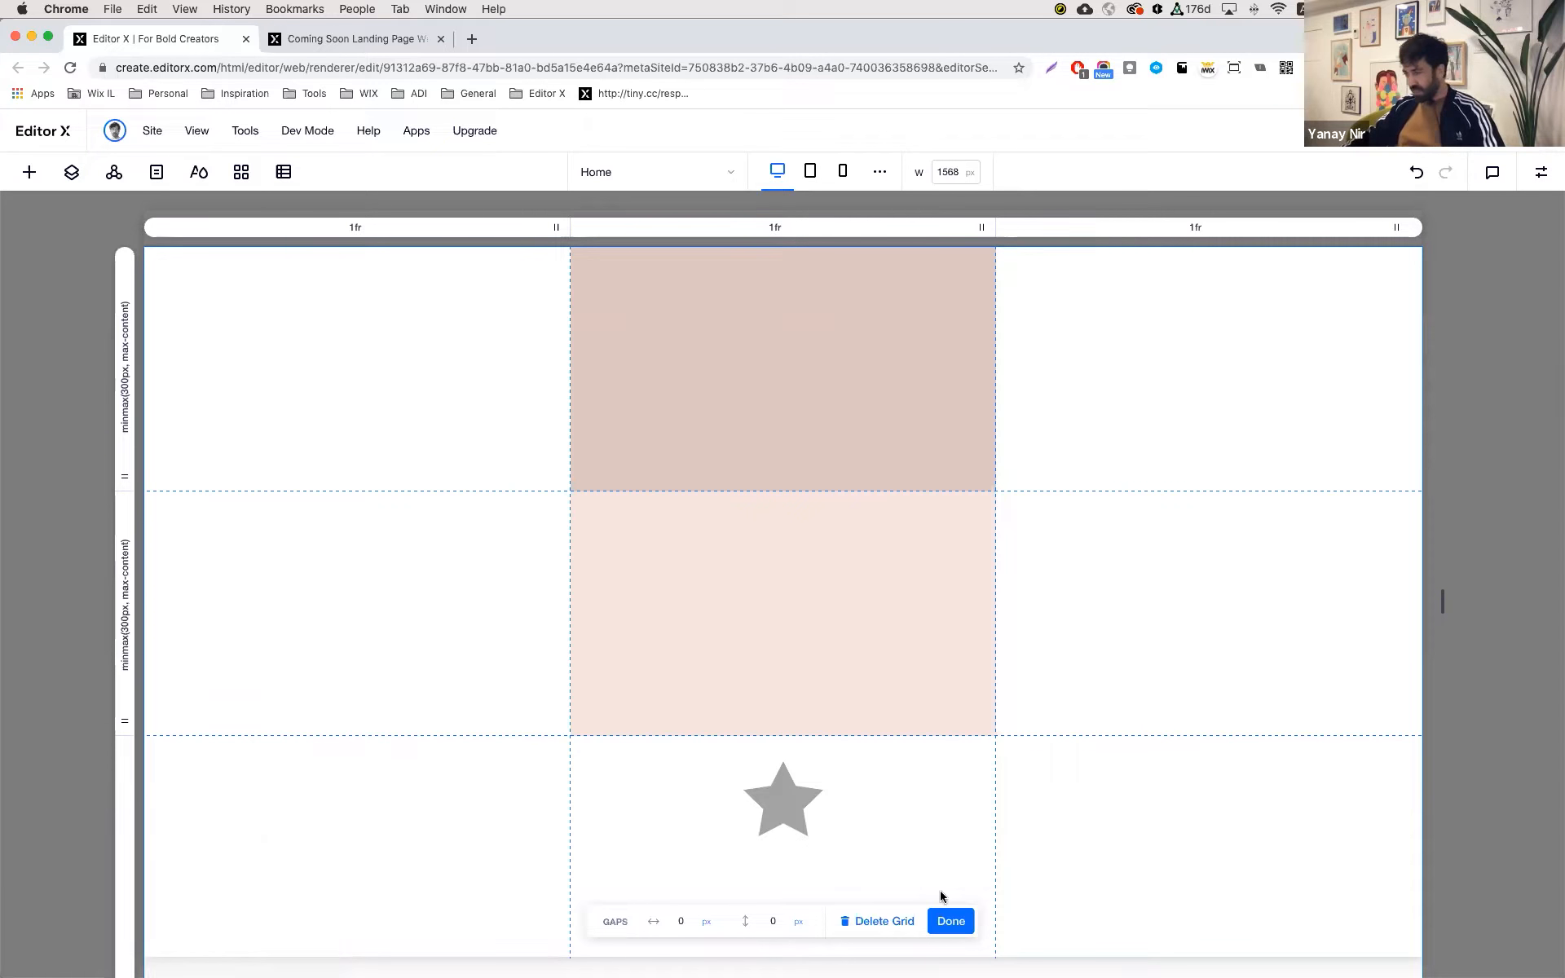
left_click(950, 921)
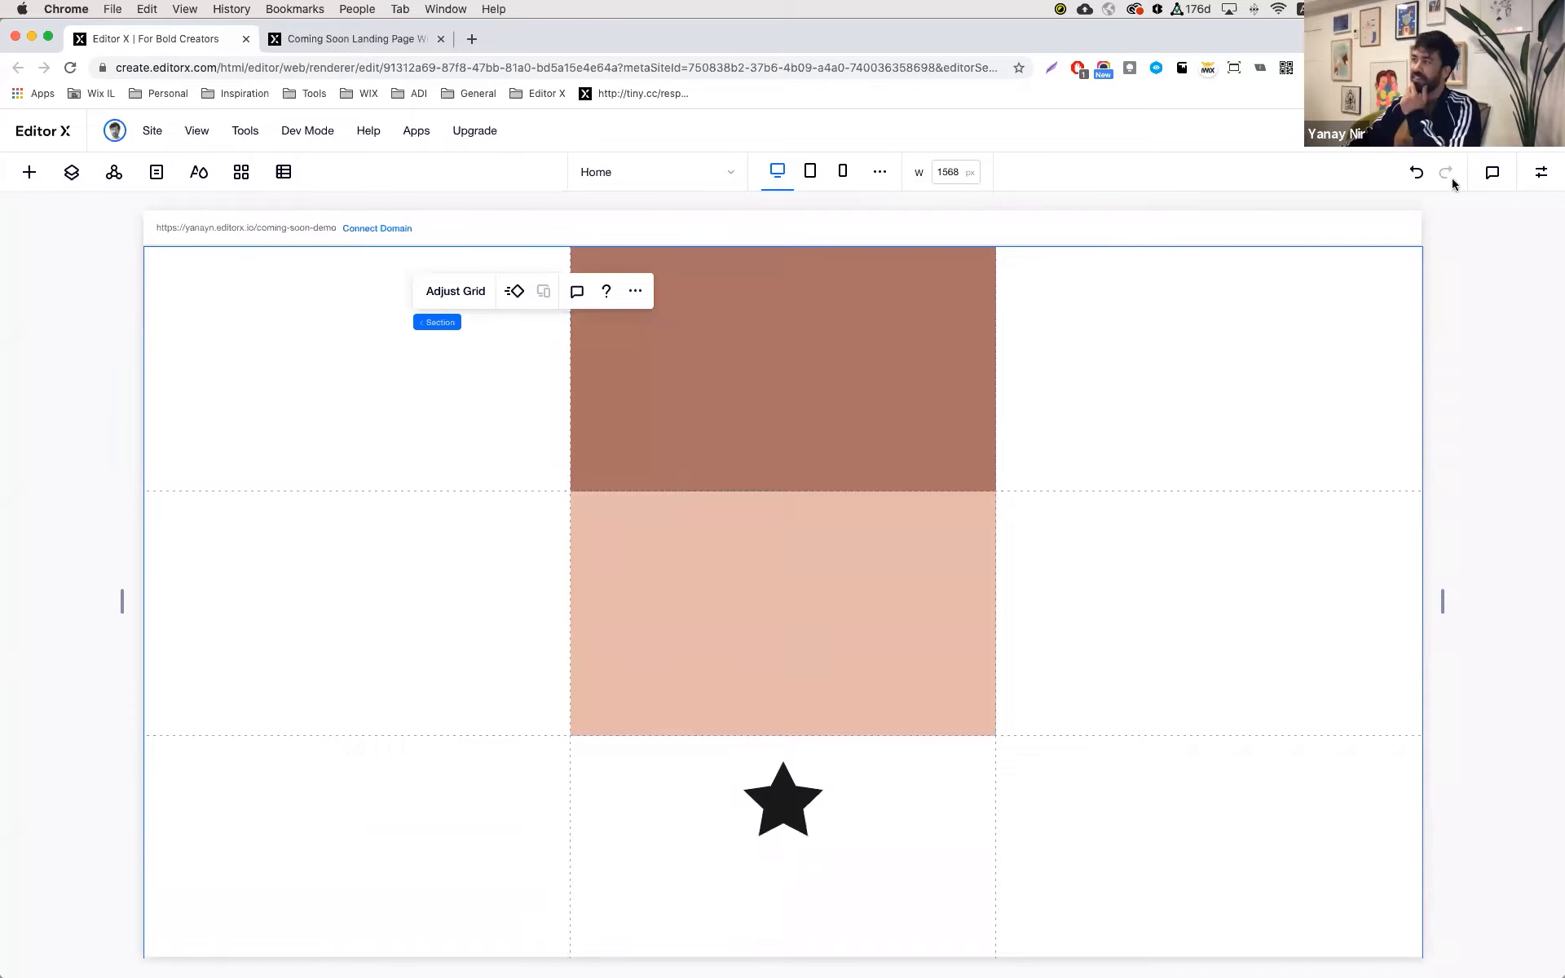
scroll(1197, 545, "down", 3)
scroll(1197, 544, "up", 3)
scroll(1197, 544, "down", 10)
scroll(1197, 544, "up", 10)
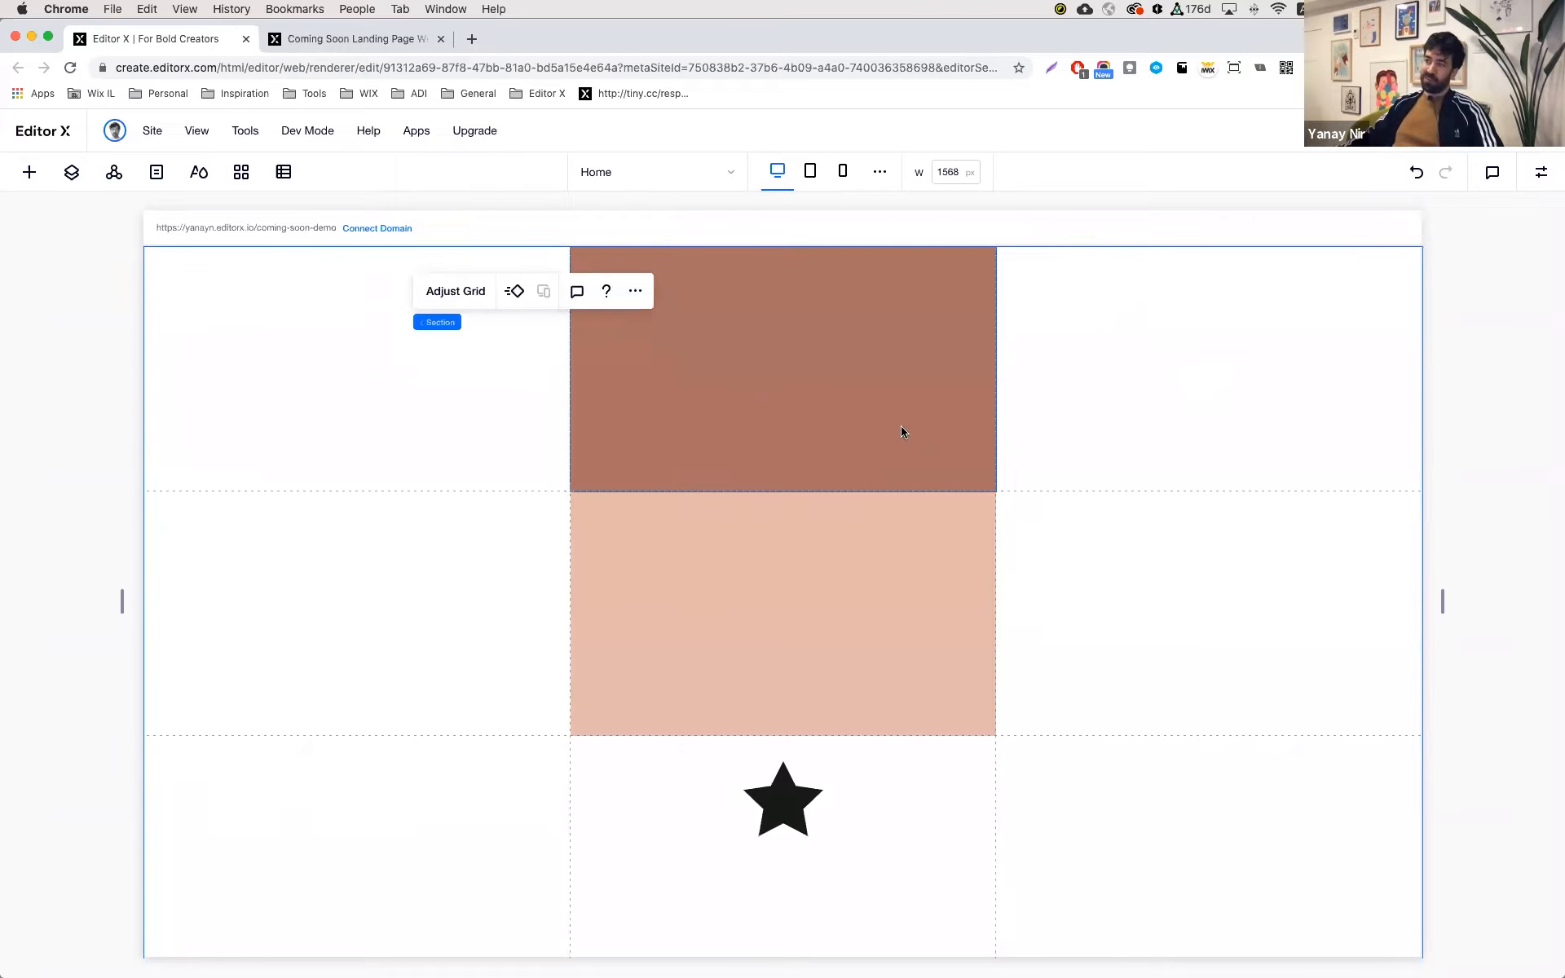
left_click(785, 357)
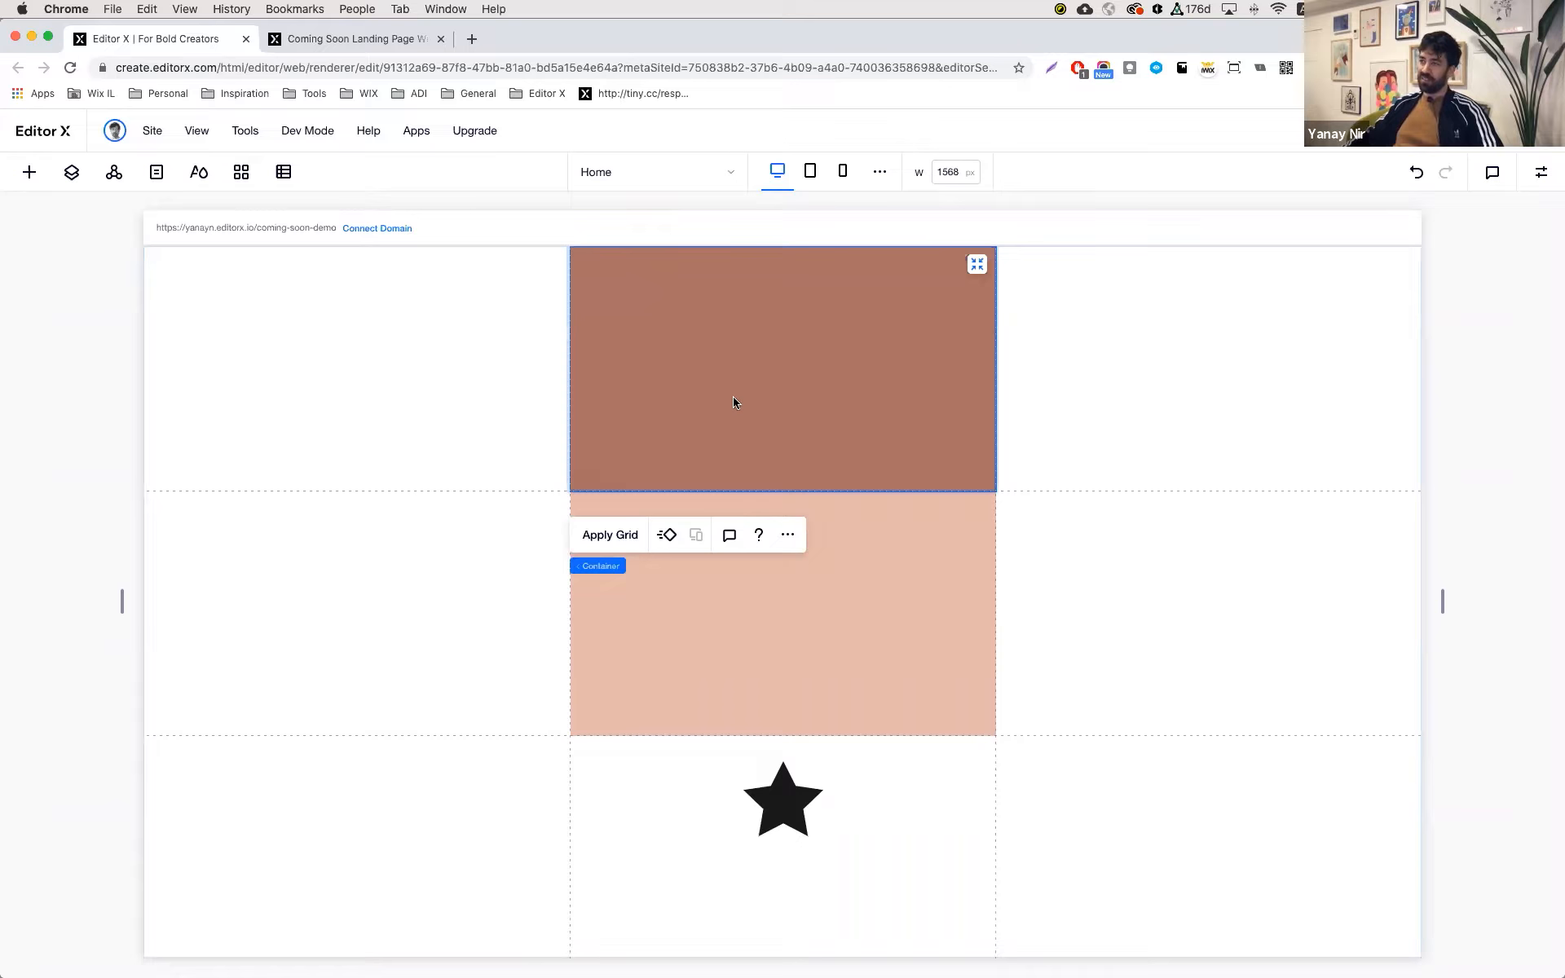
left_click(868, 642)
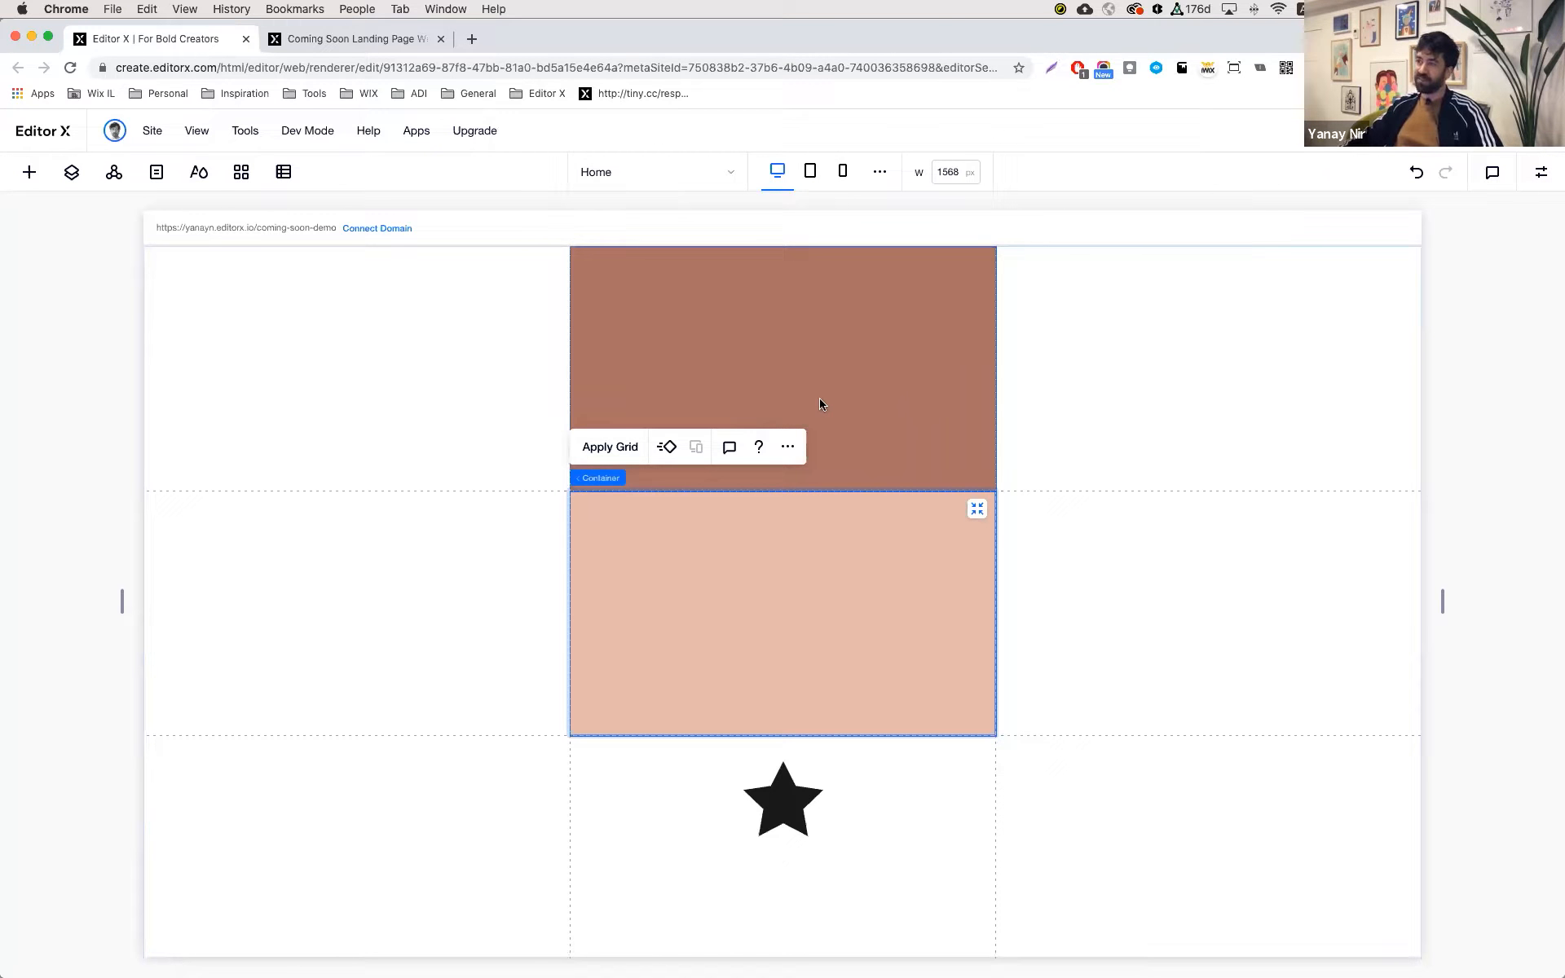
- Set the scroll effect of the brown container in the grid's first row to Sticky
left_click(902, 290)
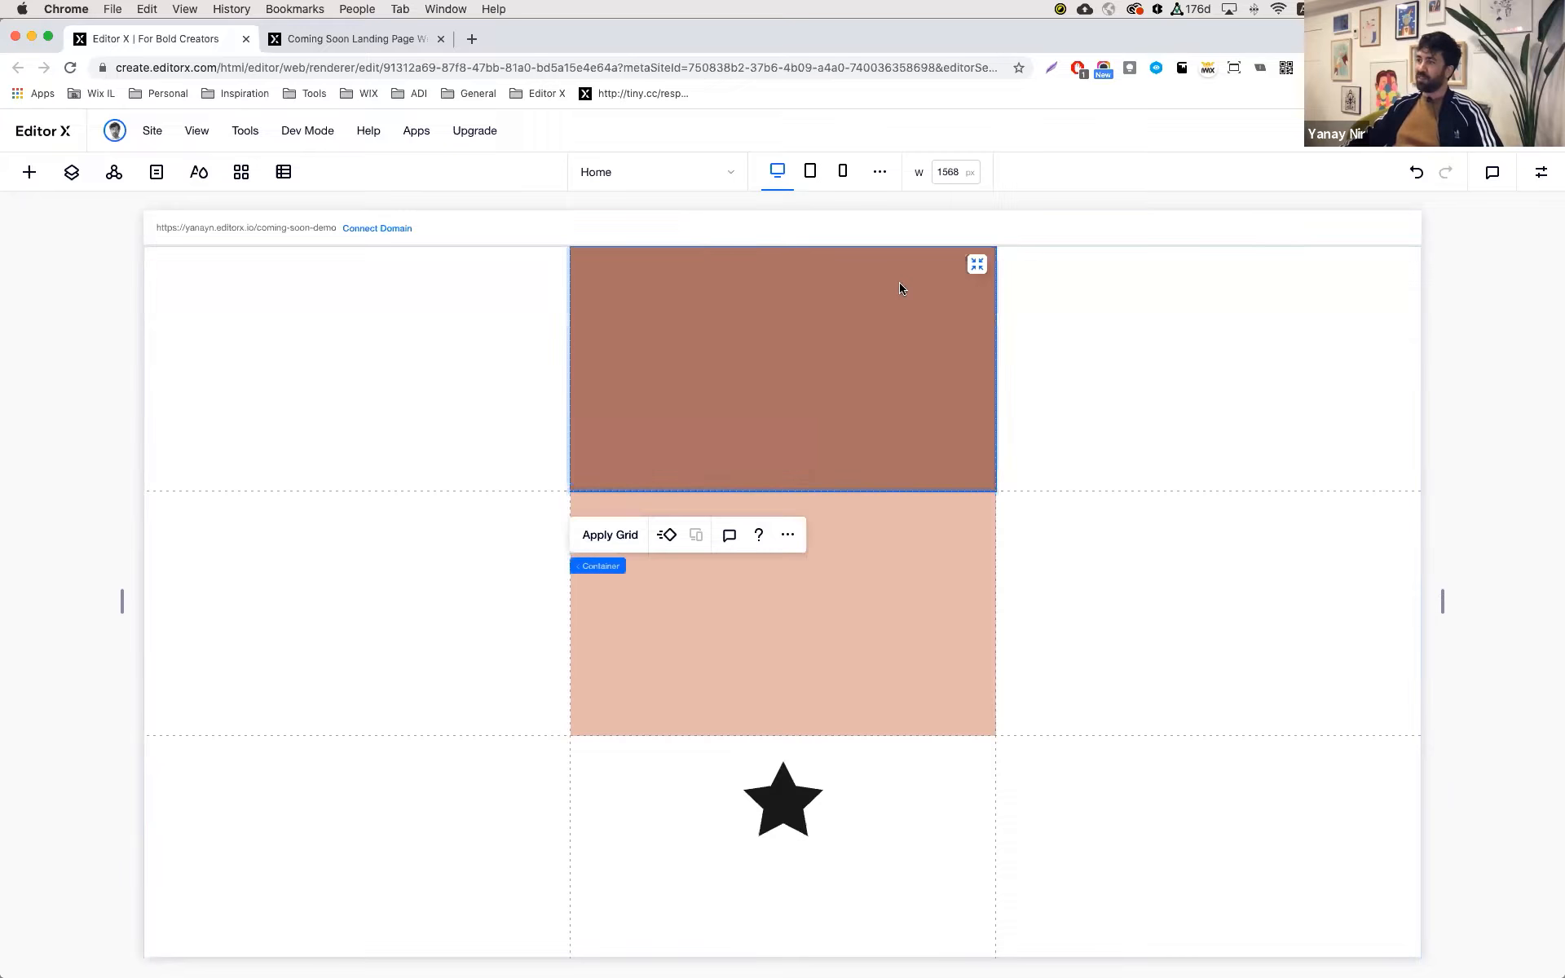
left_click(1539, 173)
scroll(1419, 899, "down", 1)
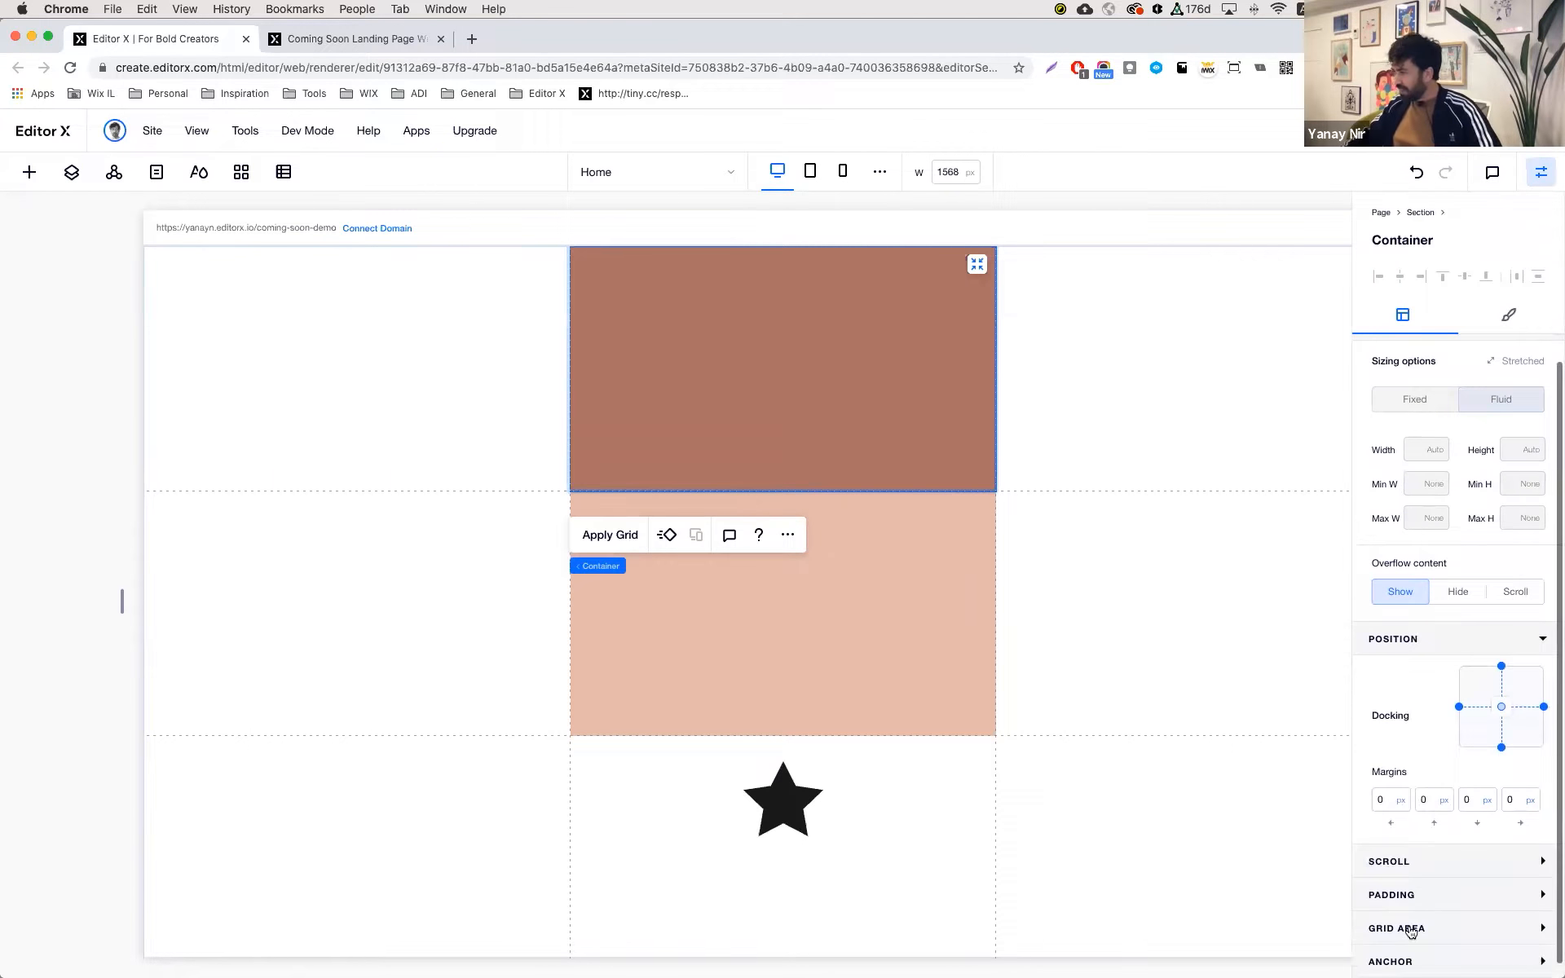
left_click(1415, 861)
scroll(1419, 861, "down", 1)
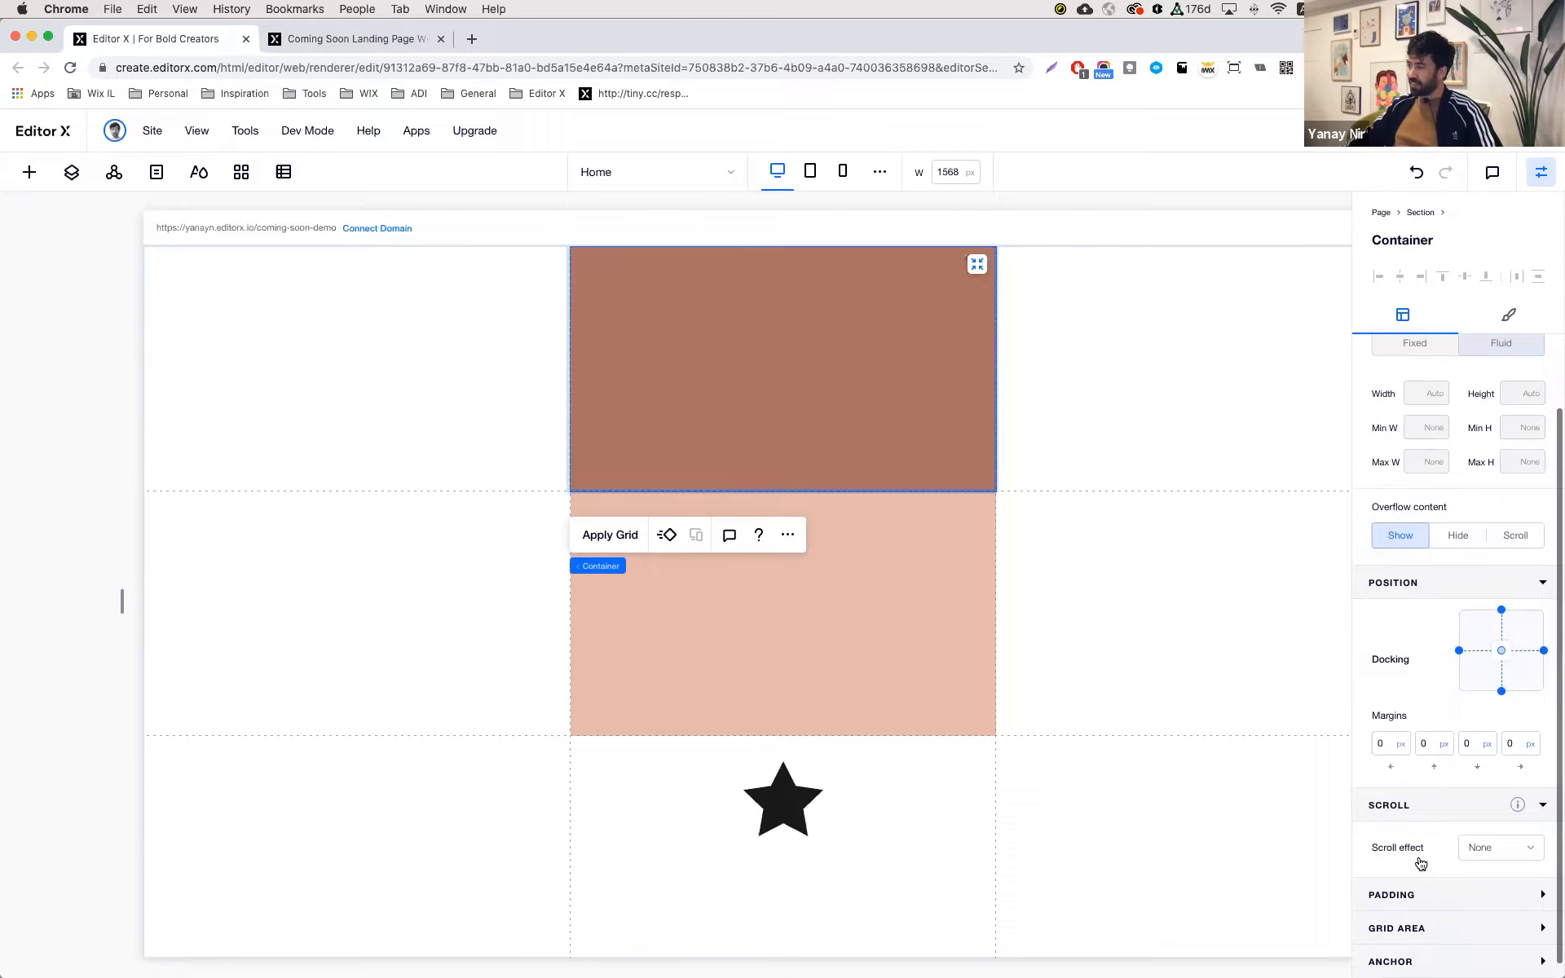
left_click(1512, 839)
key("Escape")
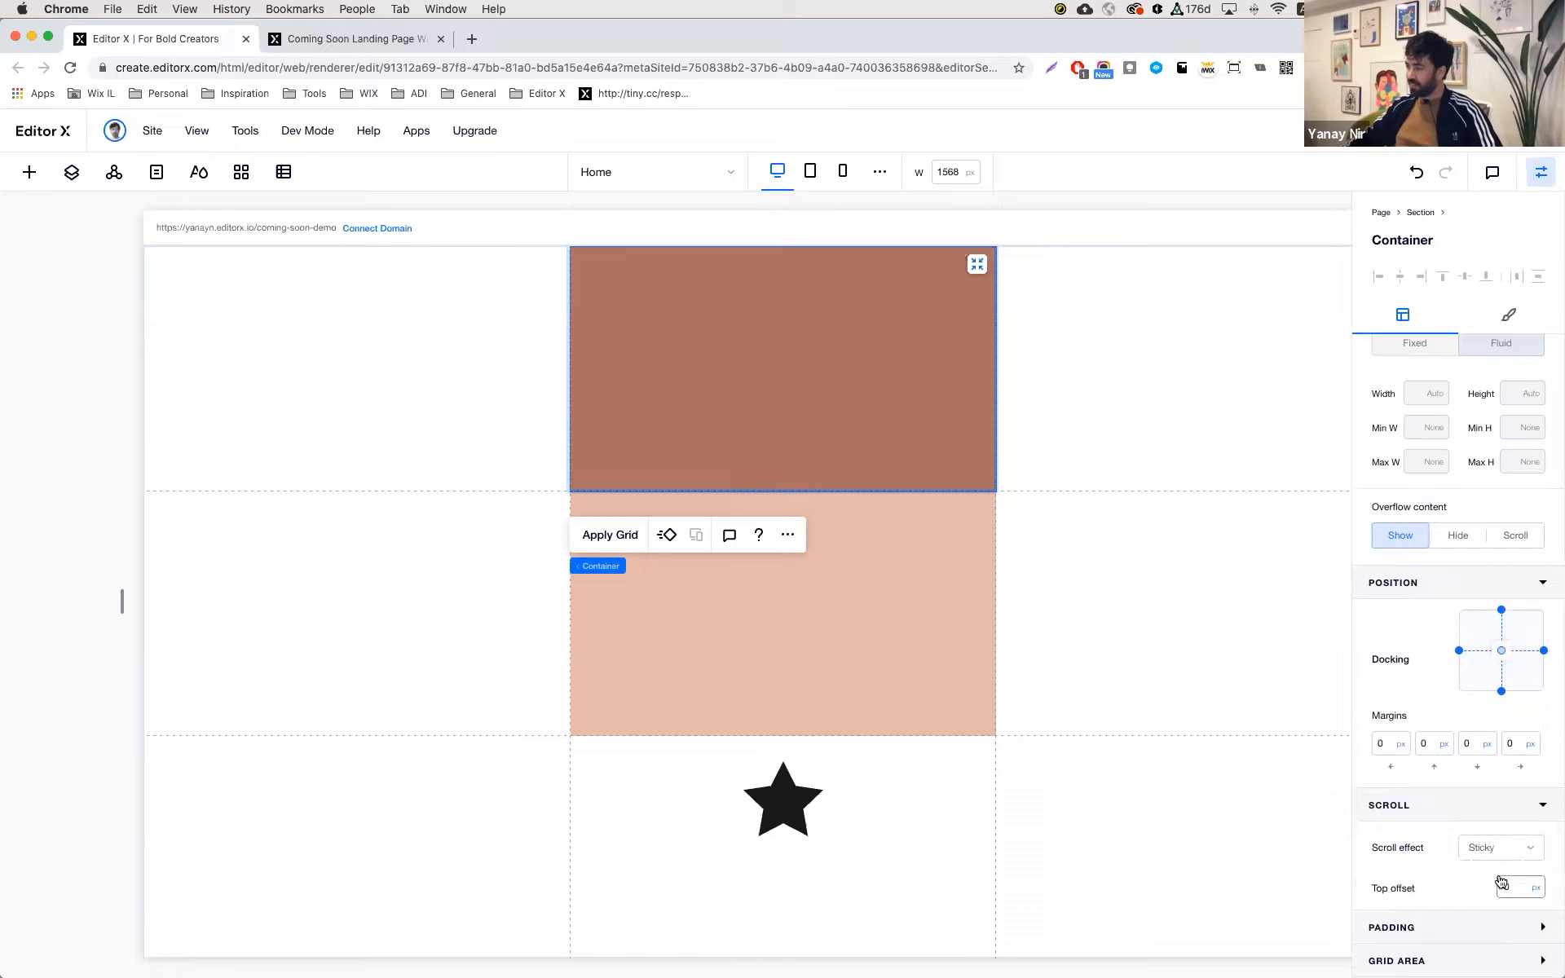
- Set the scroll effect of the light peach container in the second row to Sticky
left_click(884, 579)
left_click(1490, 849)
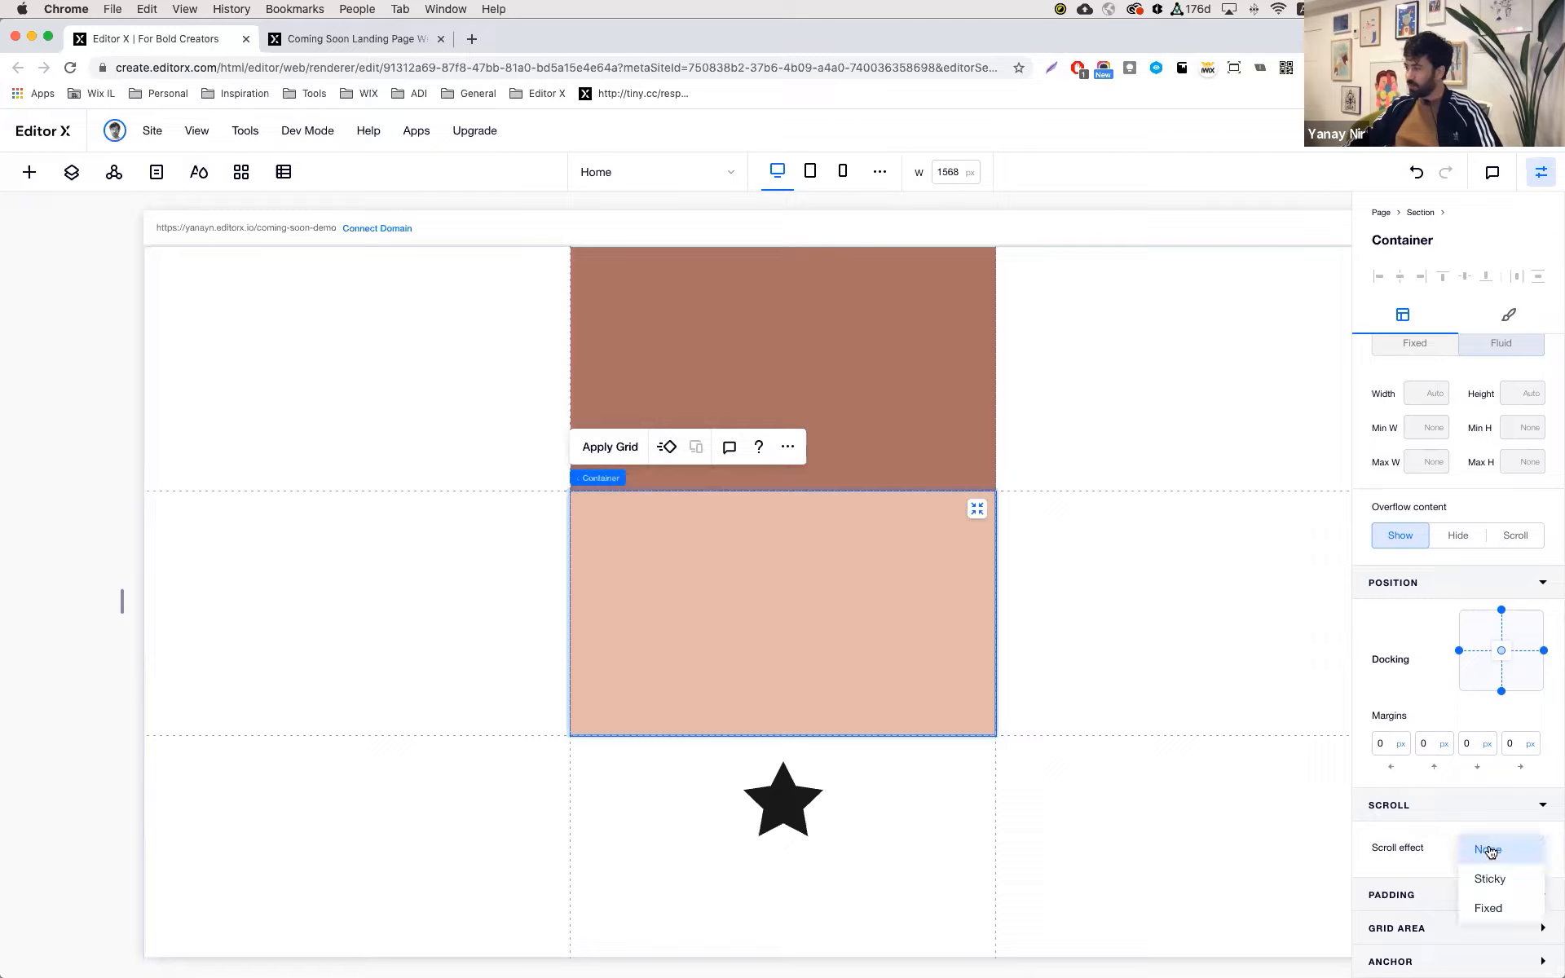
left_click(1491, 879)
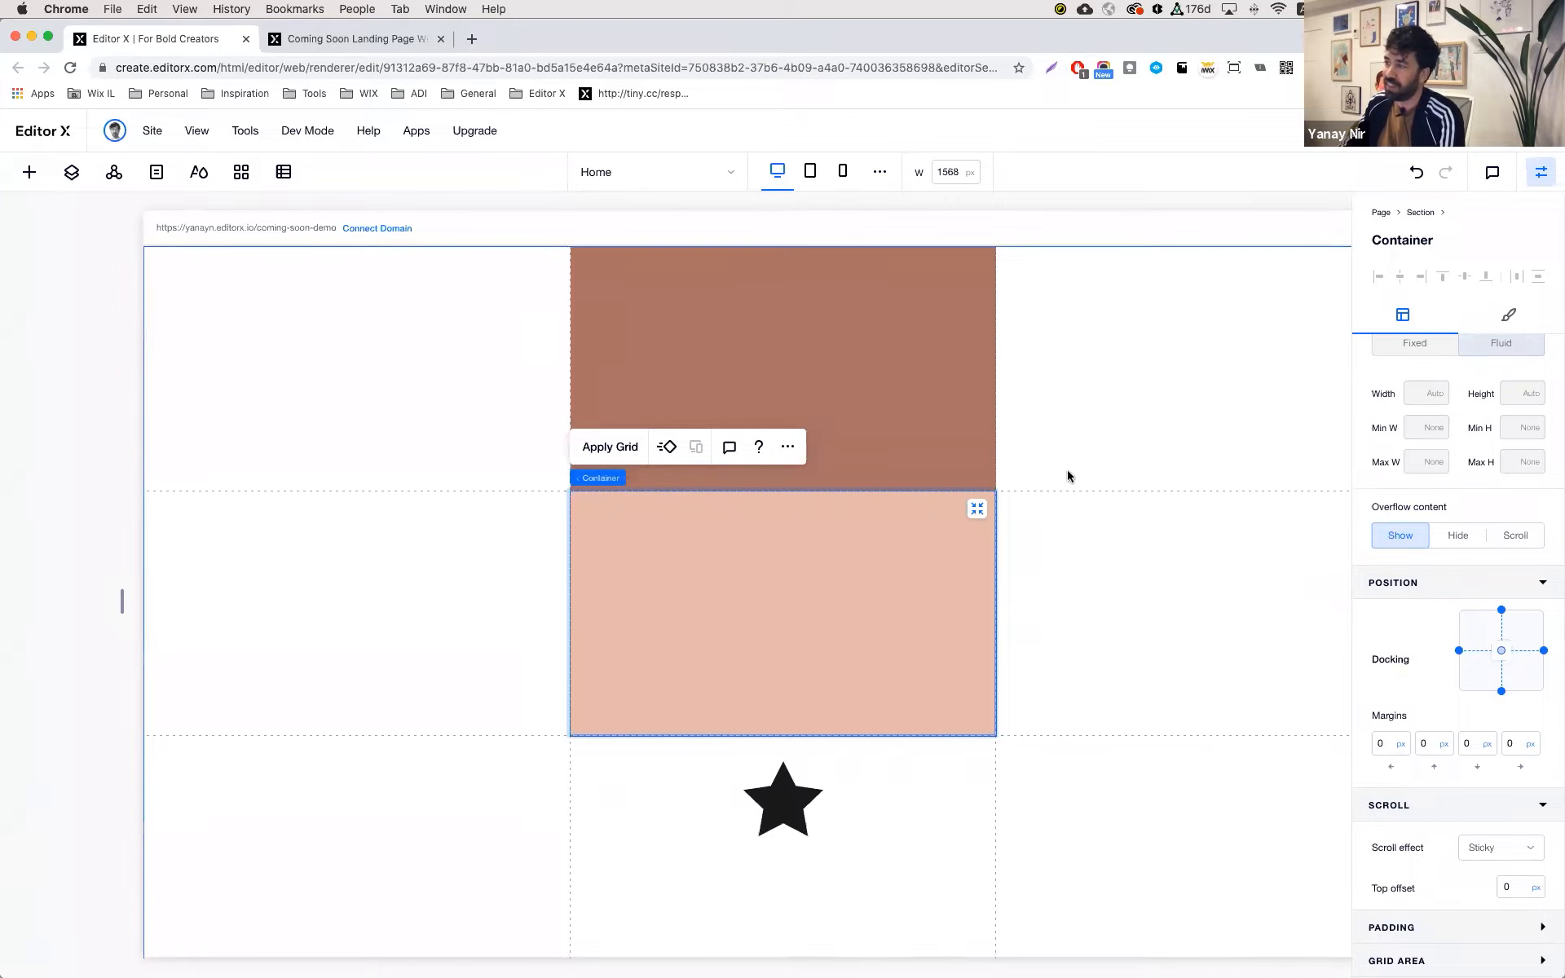
- Check the section's row heights in the grid editing view and close it without changes
left_click(273, 335)
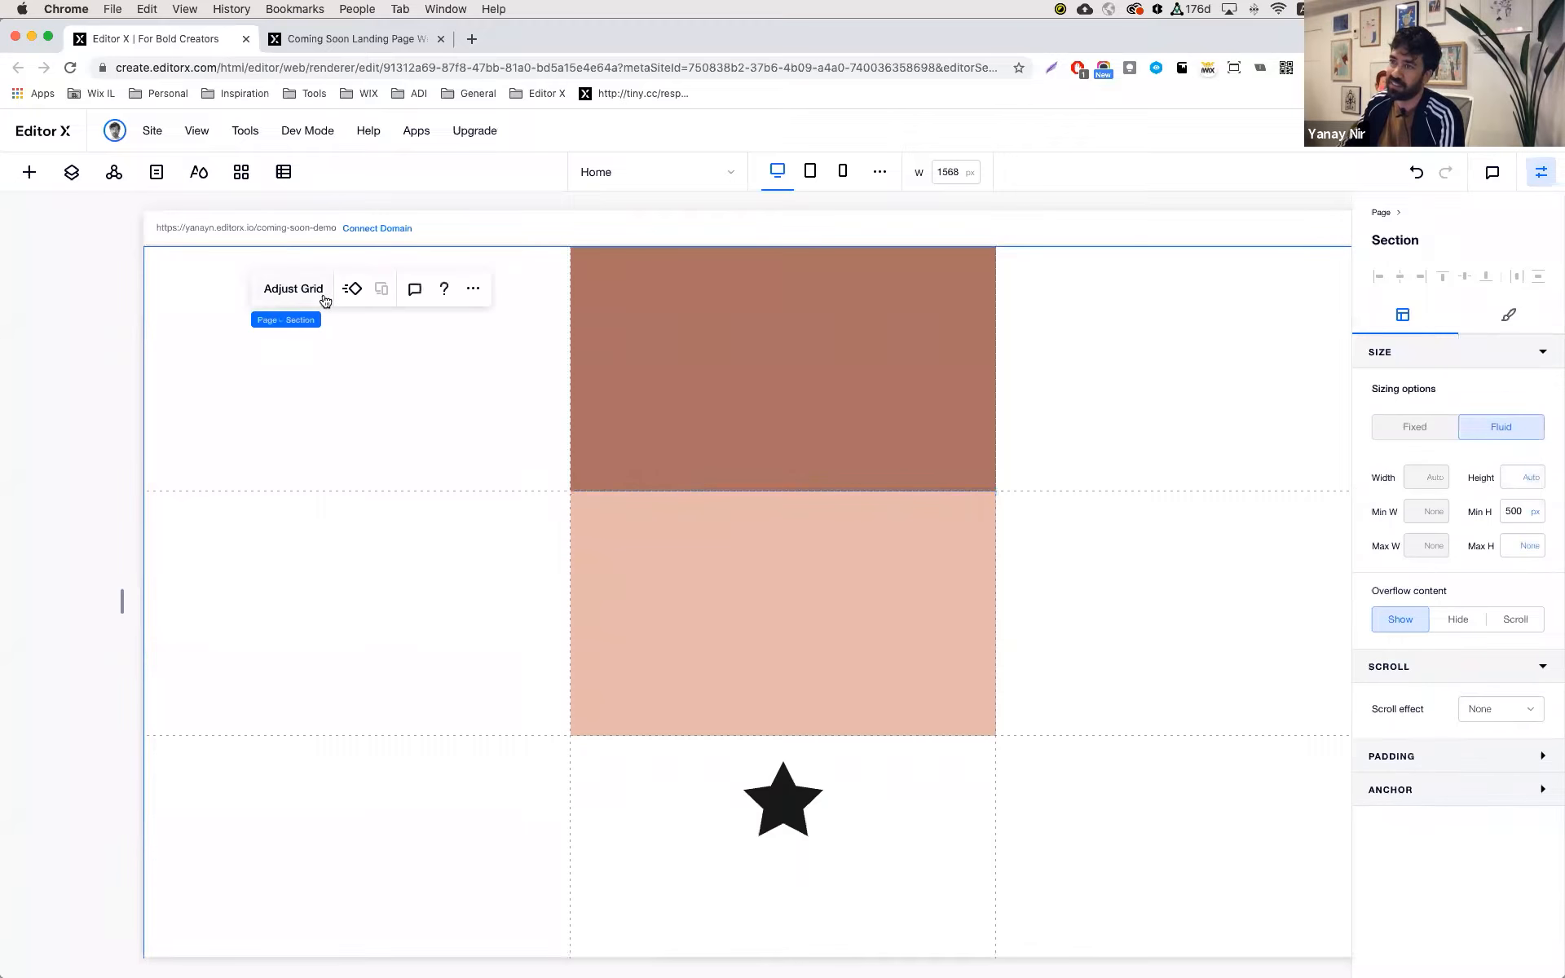
left_click(290, 292)
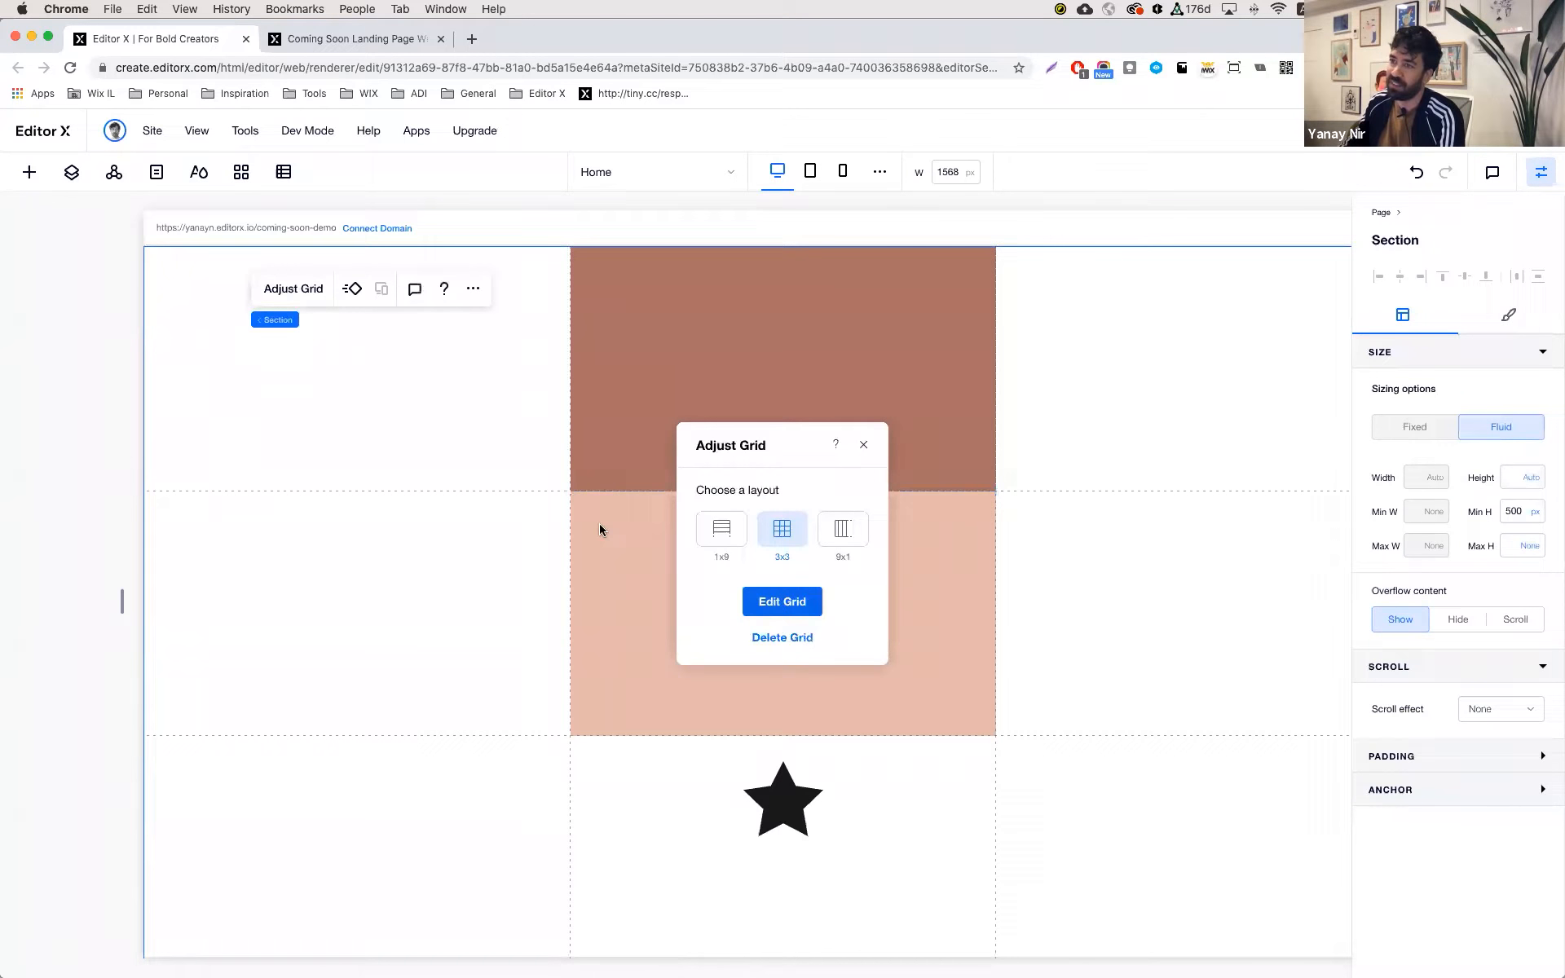
left_click(781, 602)
left_click(950, 921)
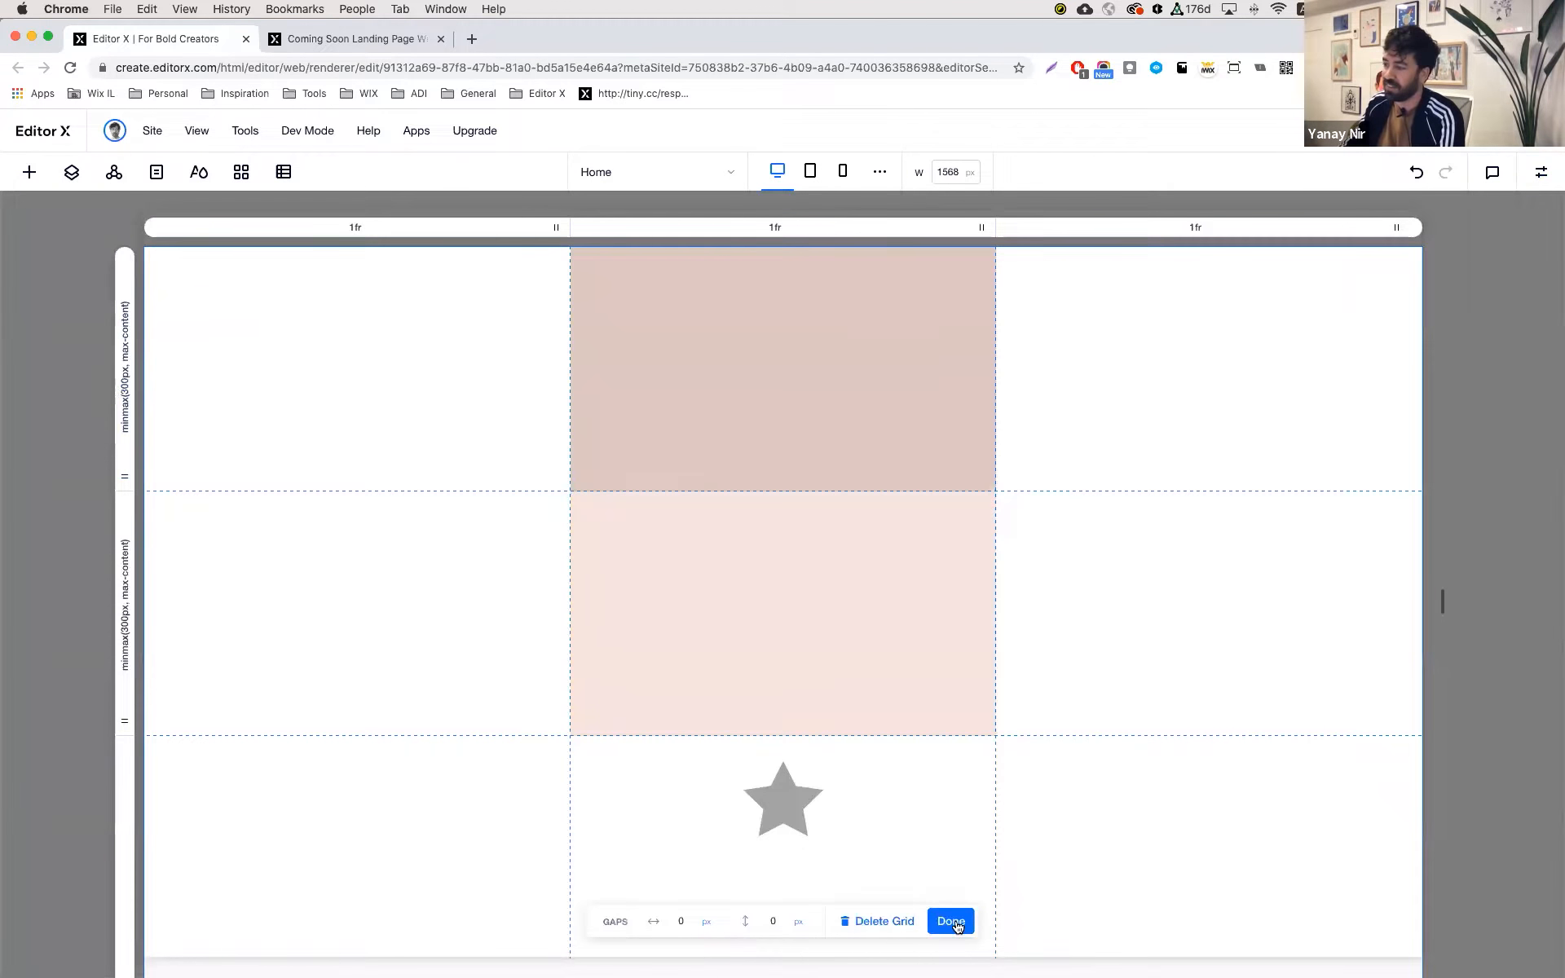
- Set the sticky top offset of the light peach container to 300 px
left_click(897, 534)
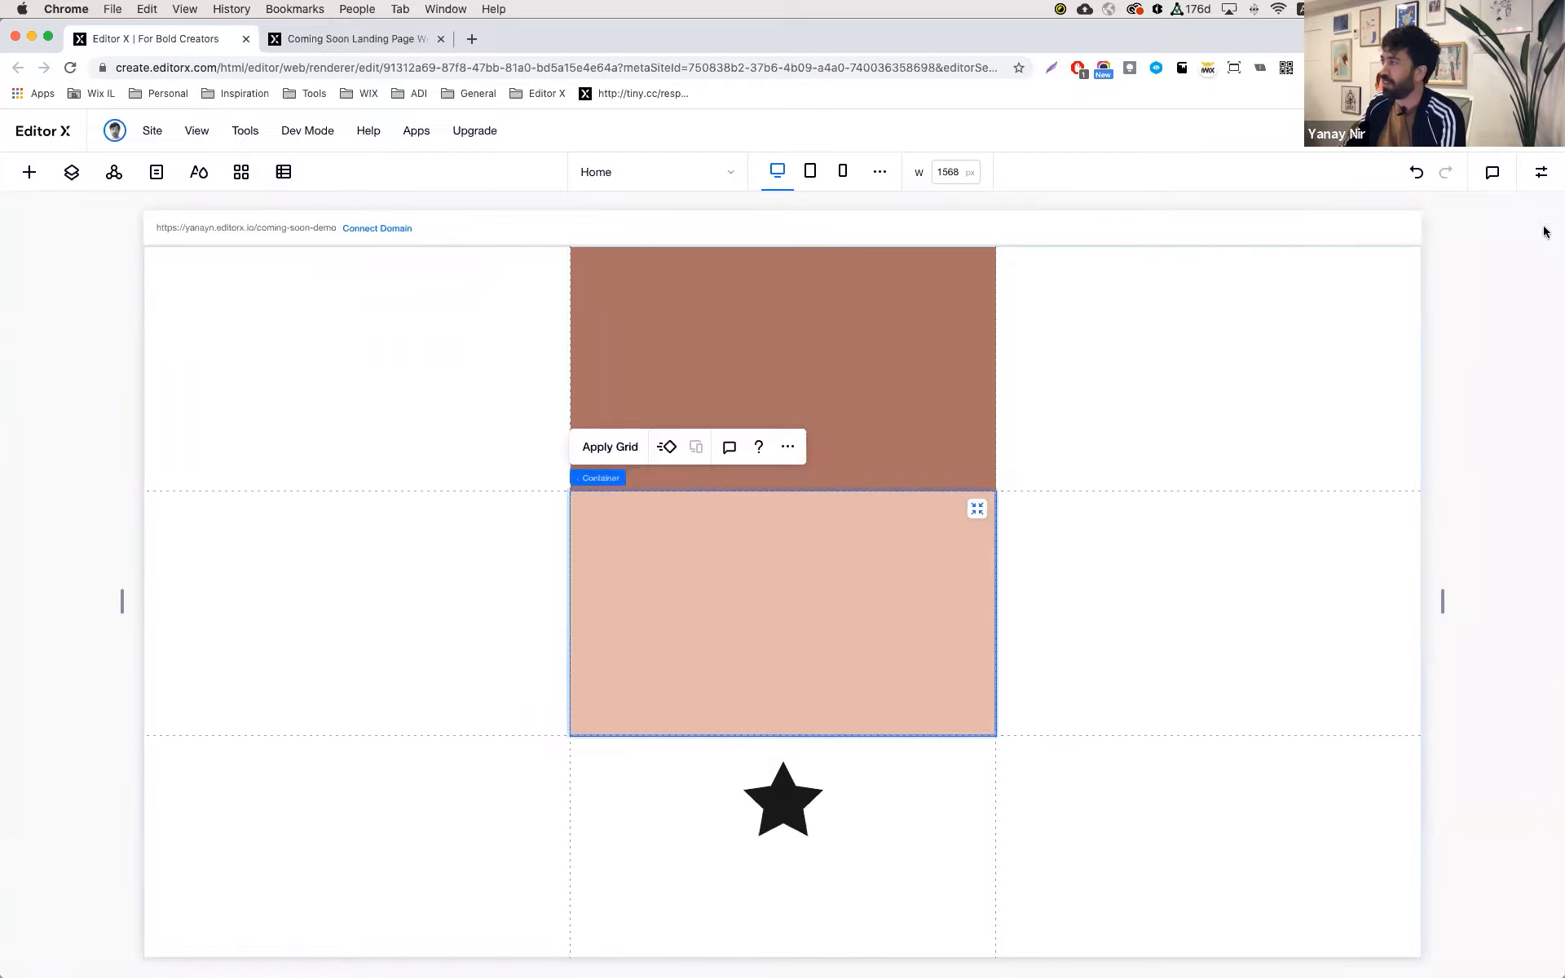
left_click(1540, 172)
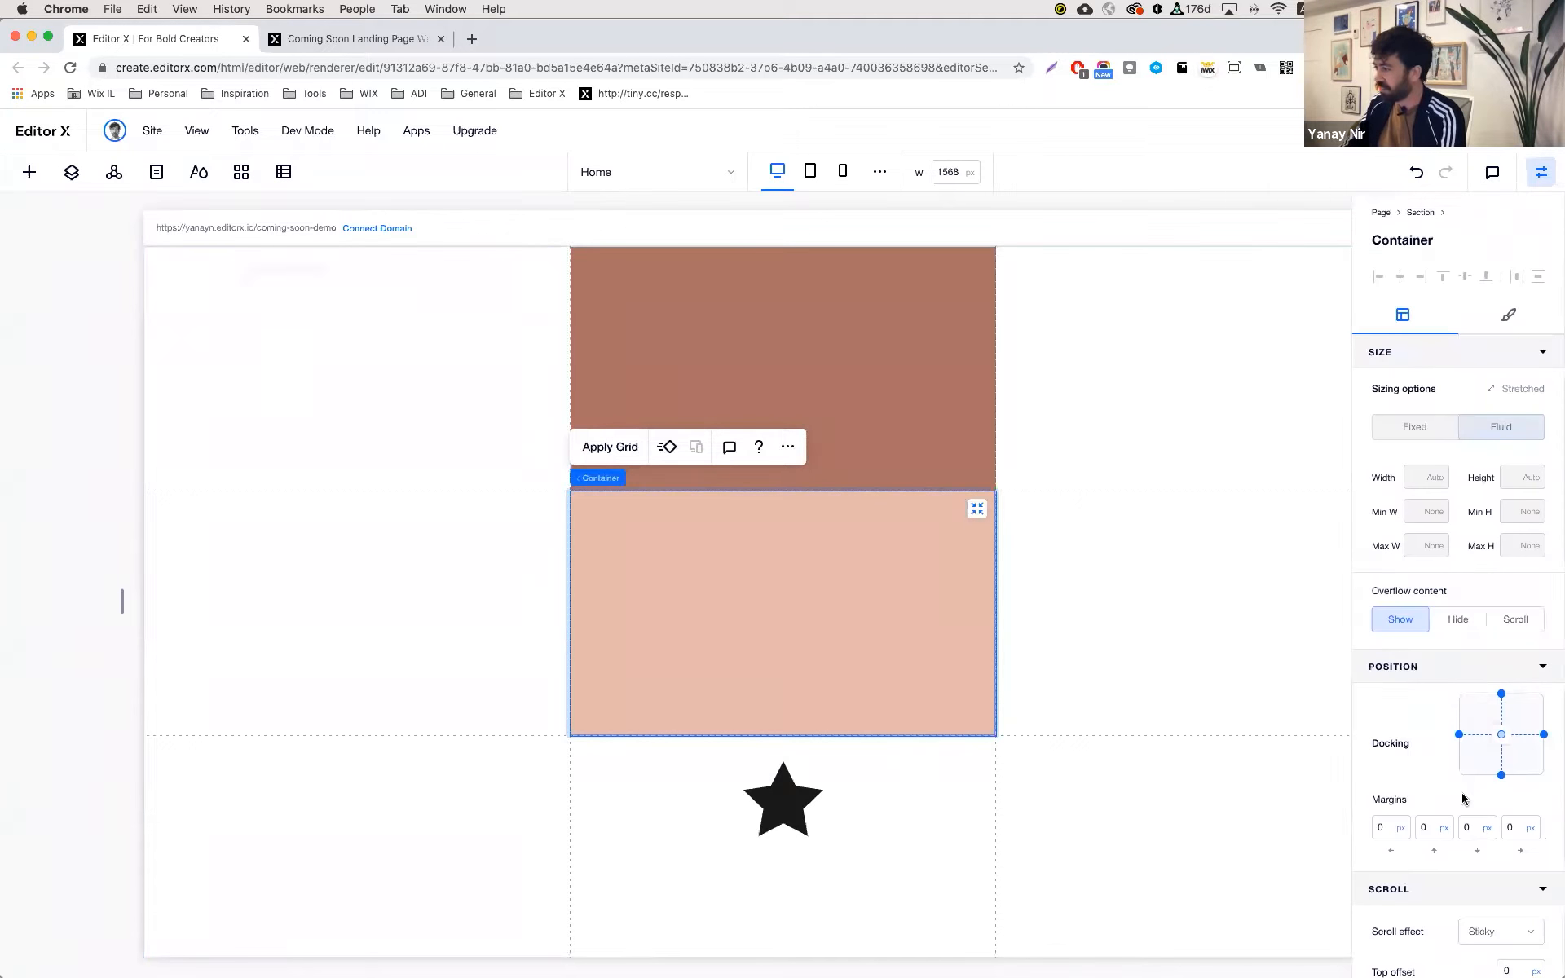
scroll(1462, 799, "down", 3)
left_click(1516, 855)
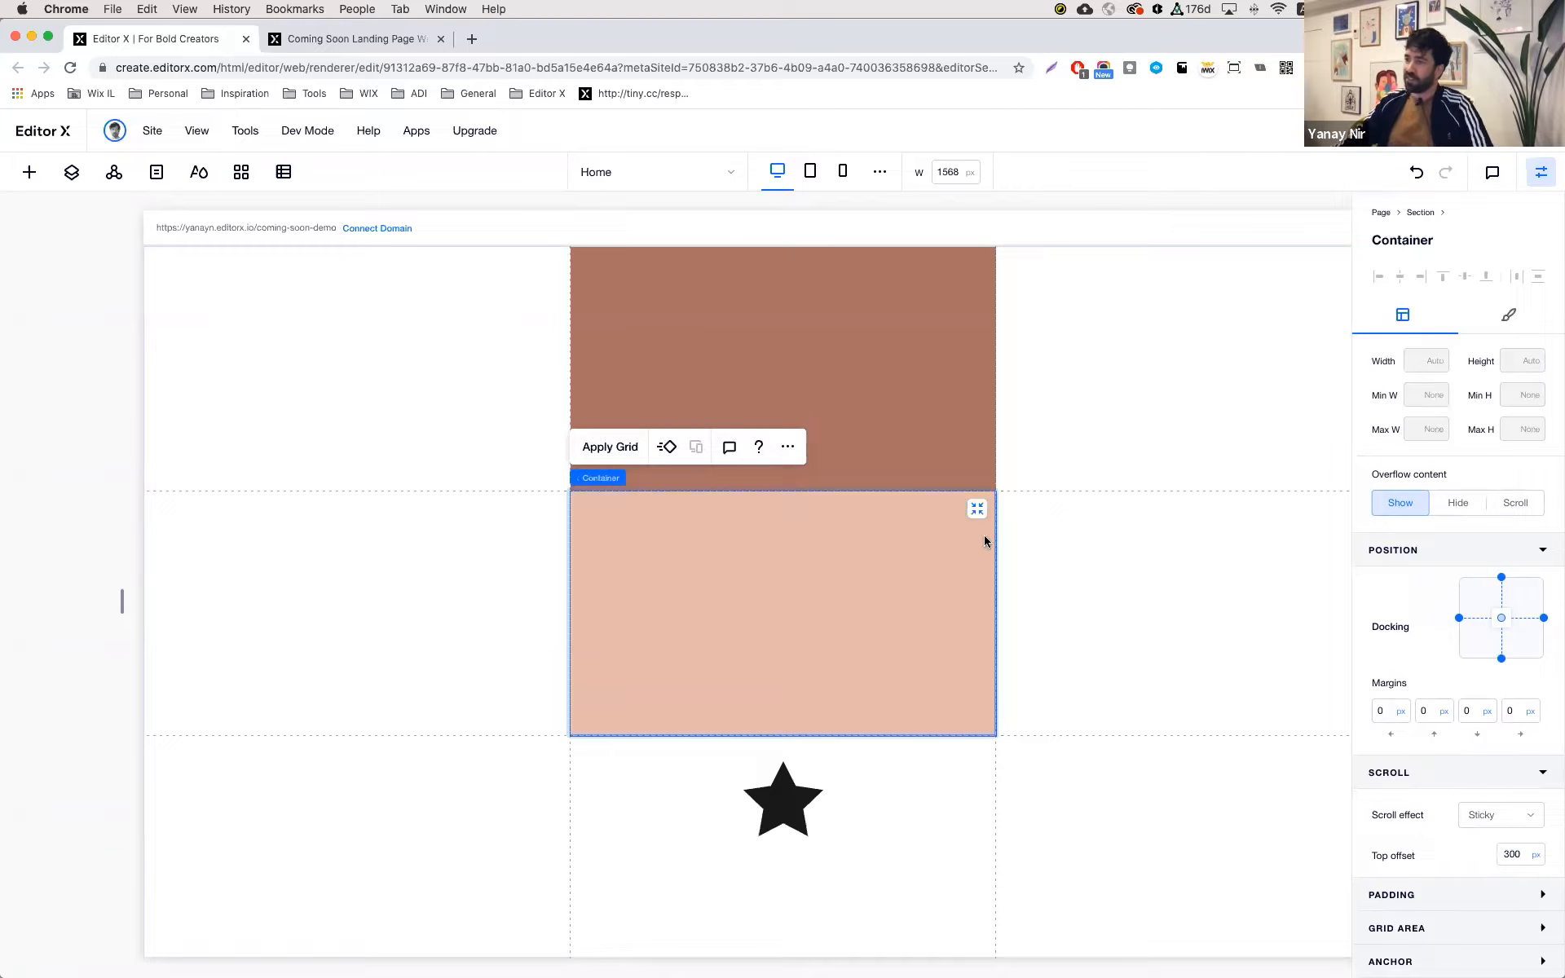
left_click(1011, 502)
- Inspect the two containers, the star and the section's grid row heights without changing anything
left_click(849, 534)
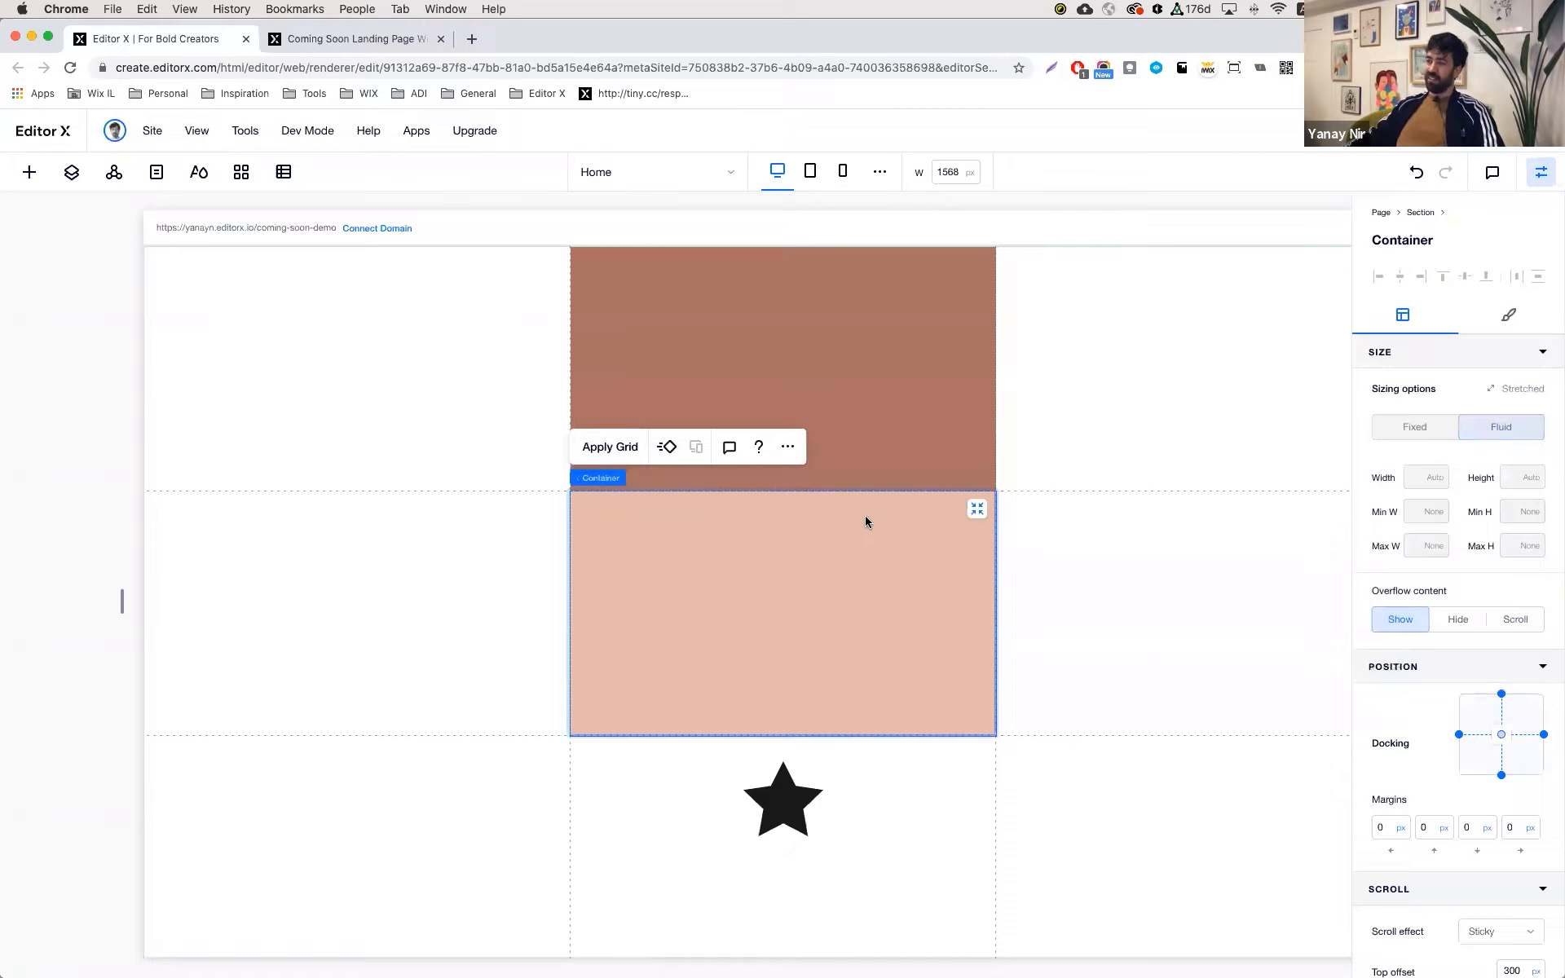
left_click(899, 336)
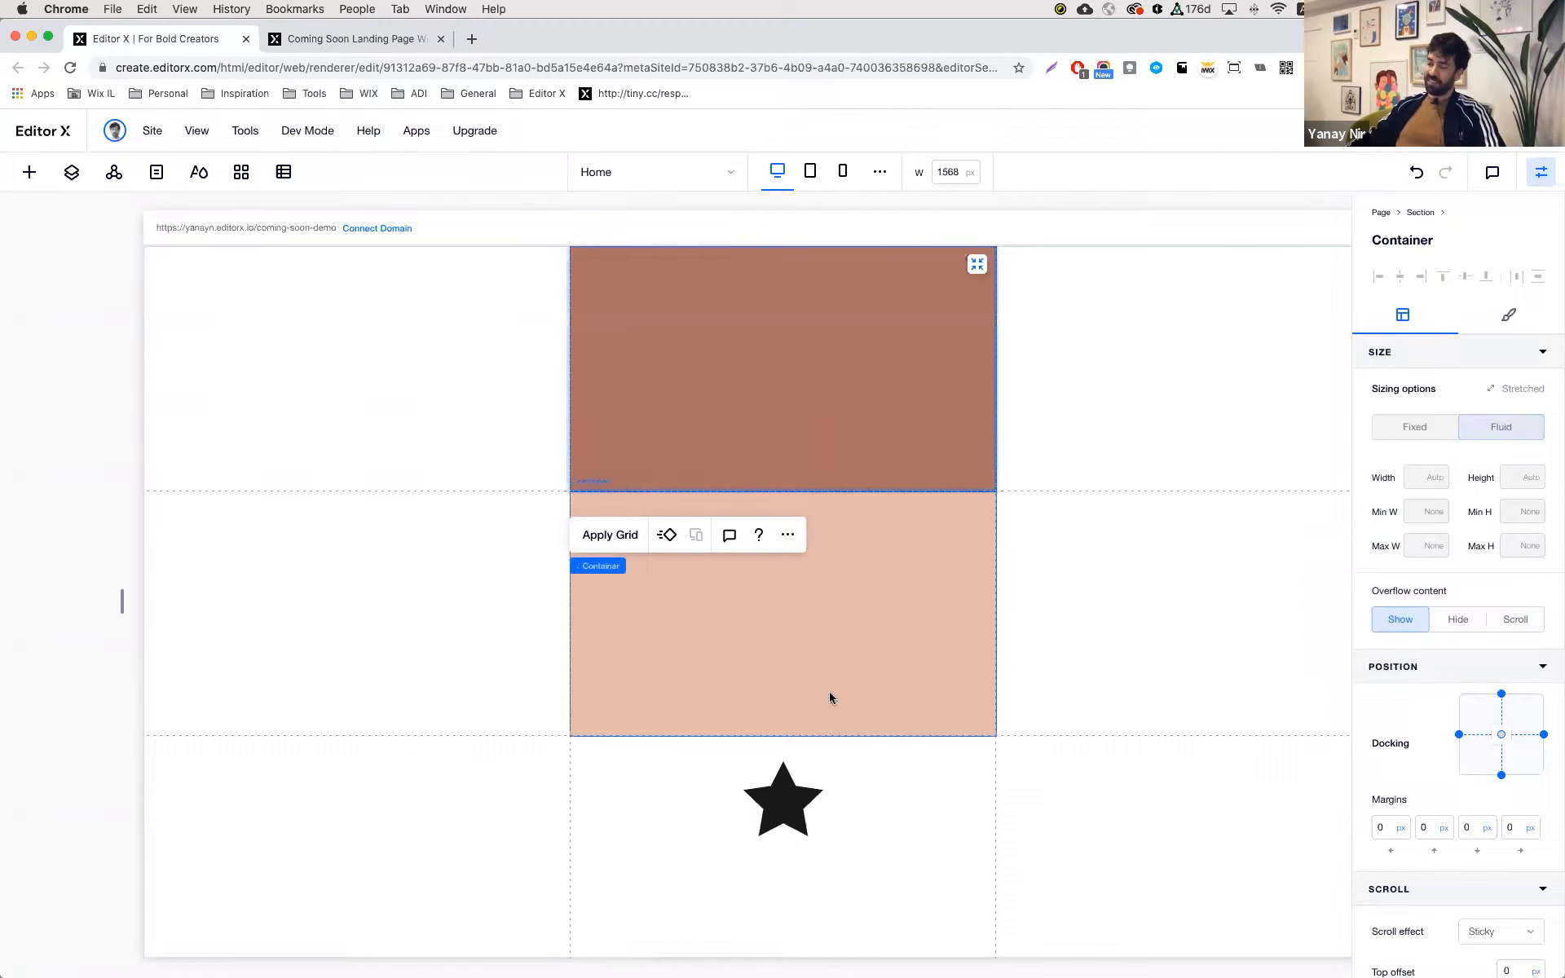
left_click(815, 810)
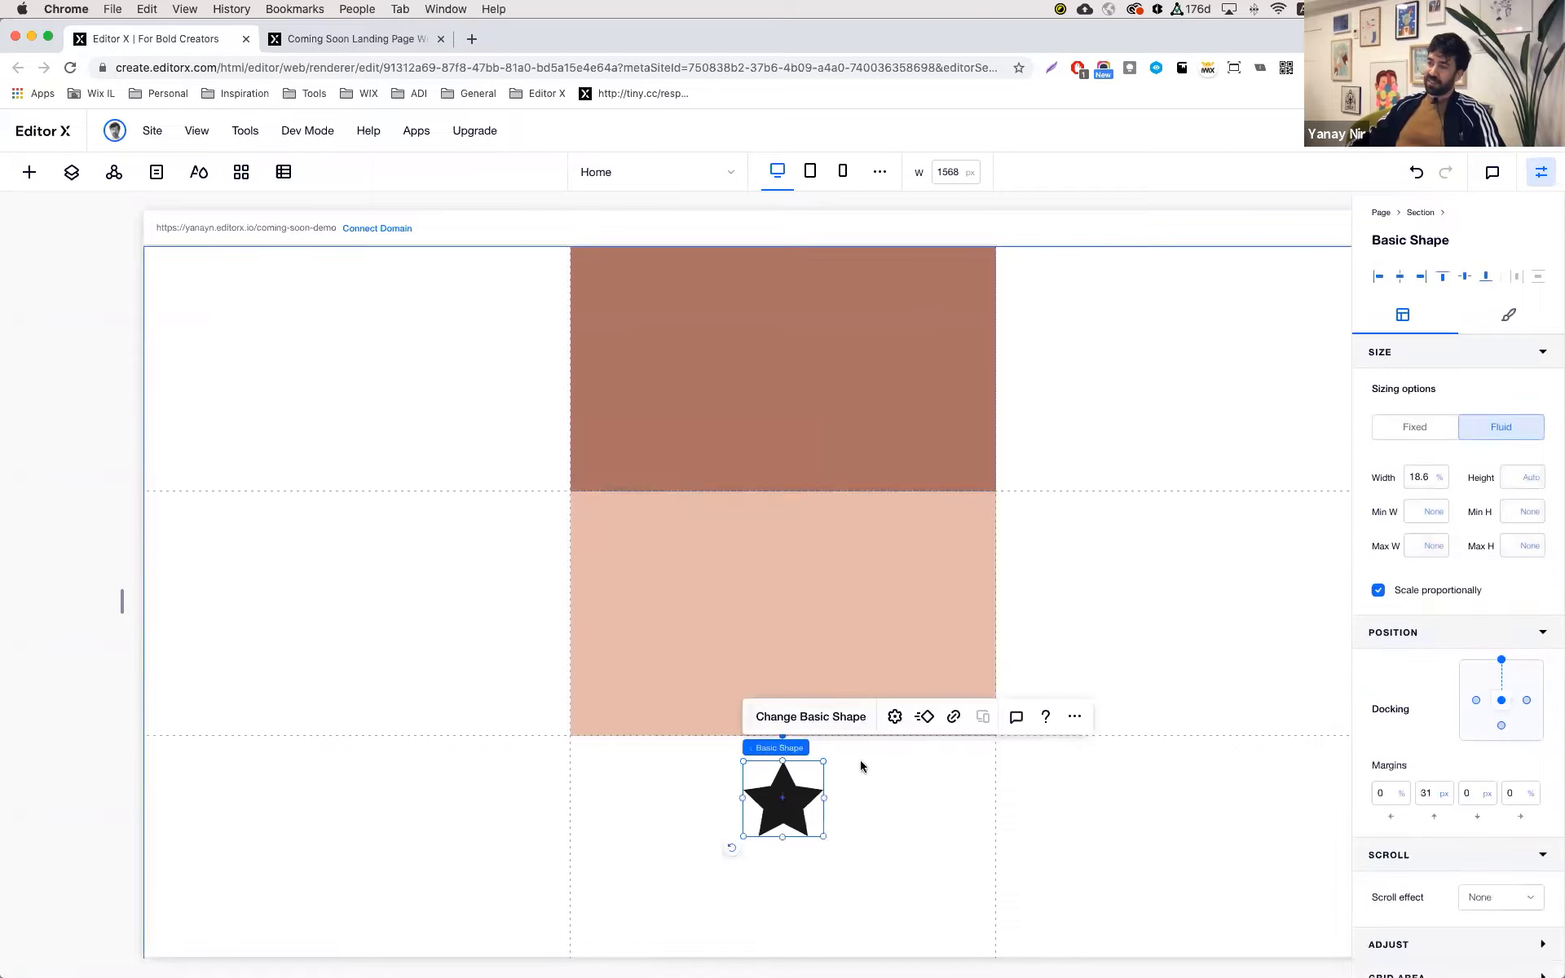
left_click(367, 369)
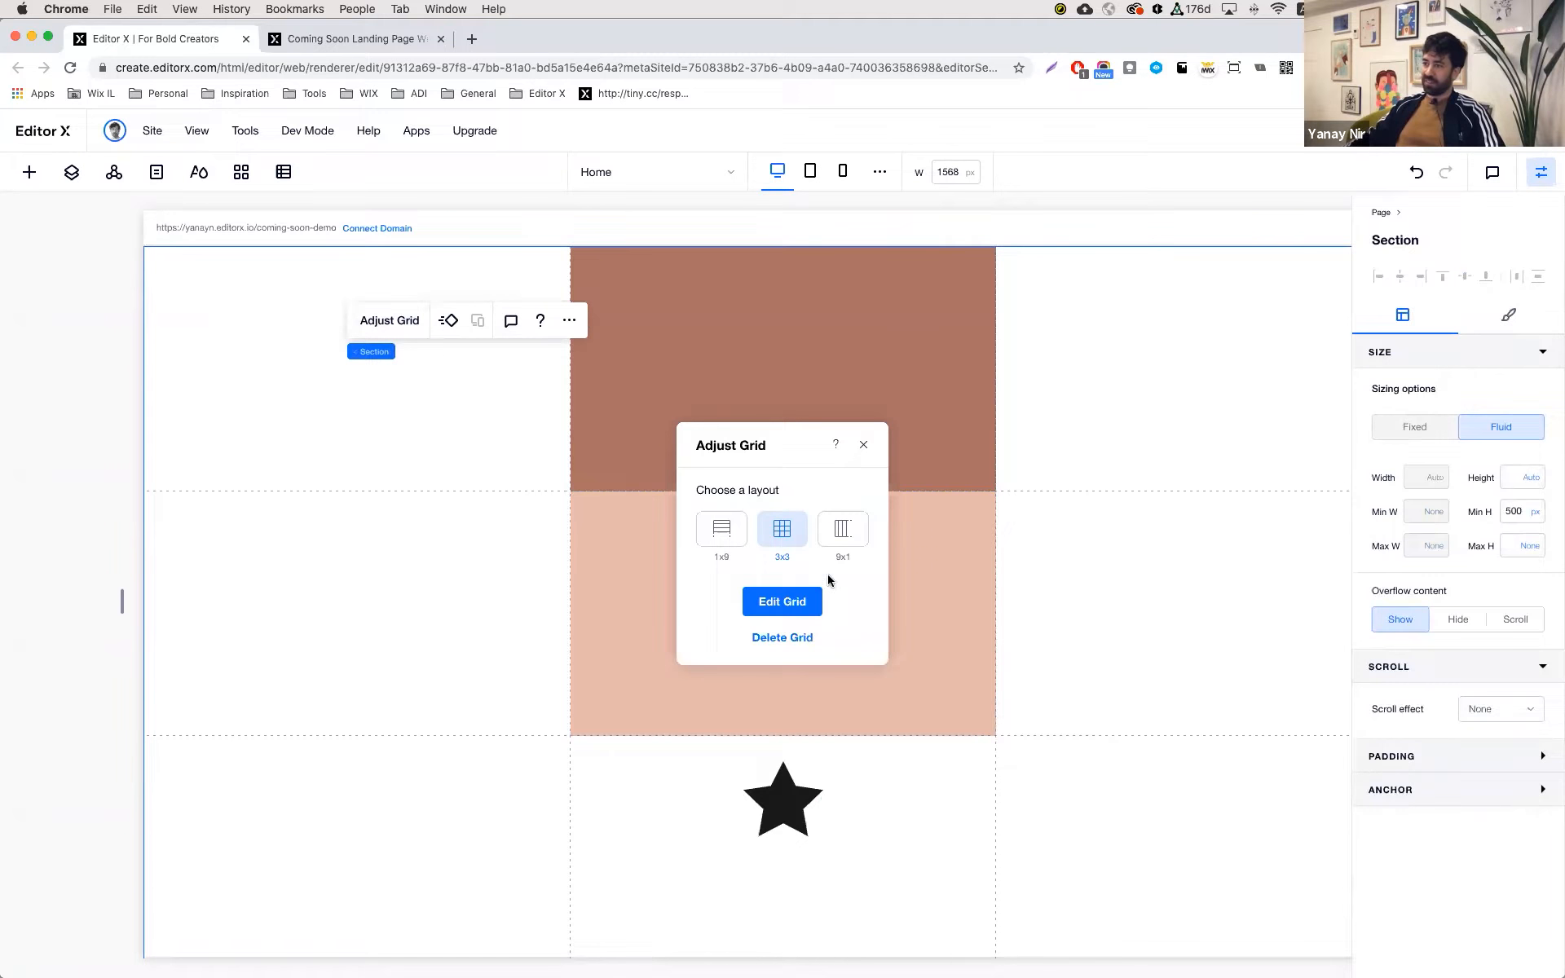
left_click(788, 603)
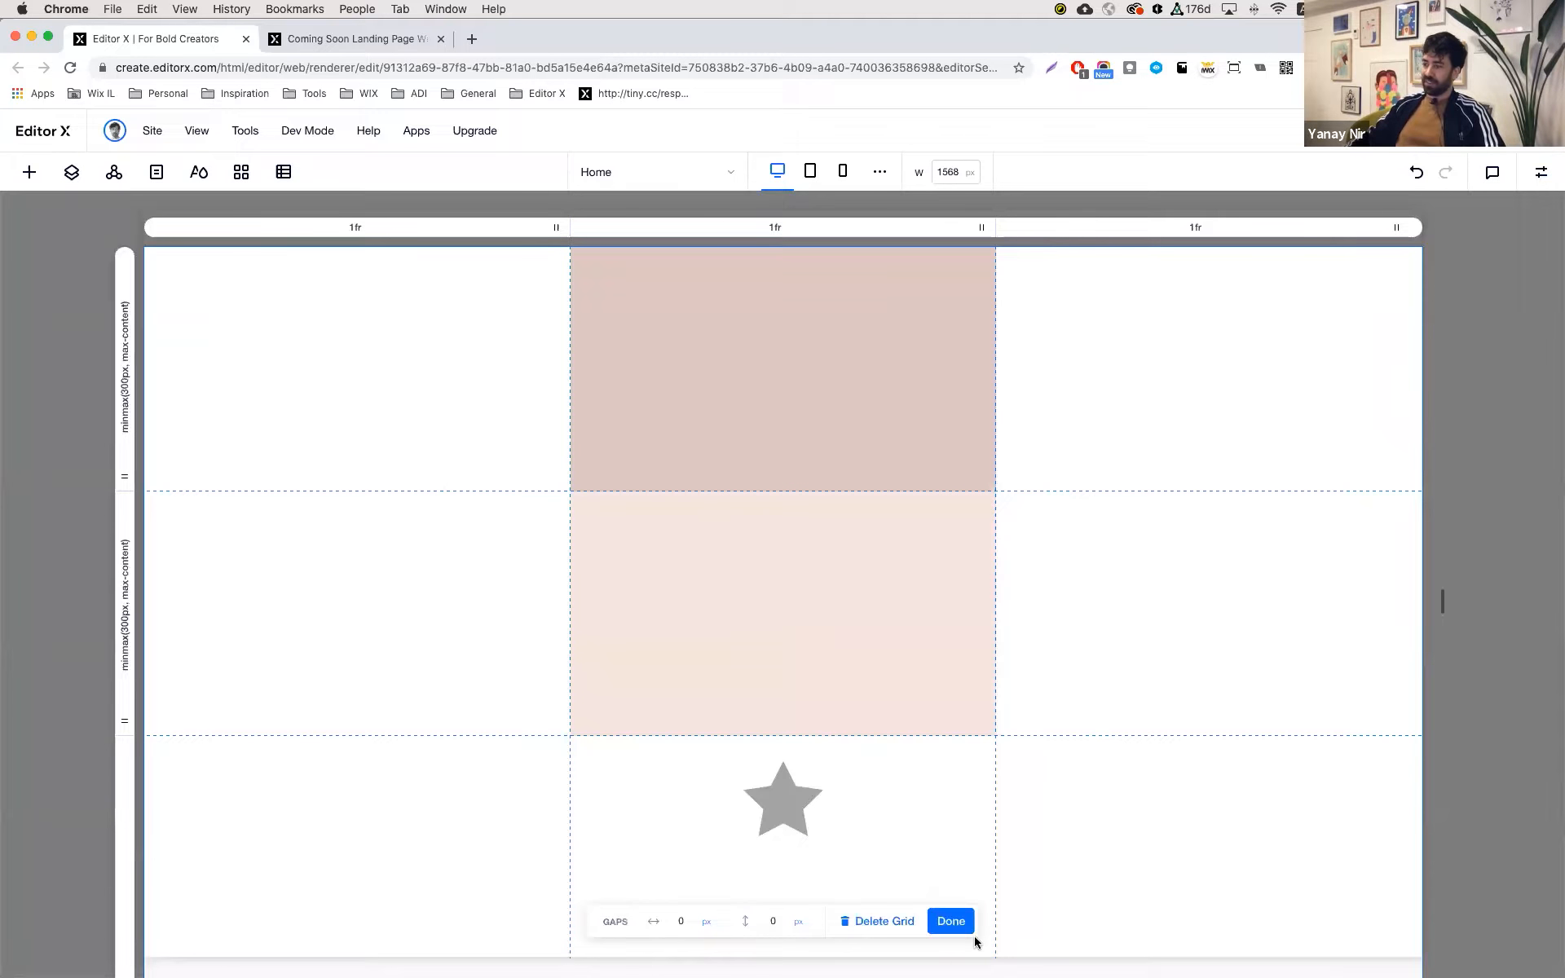
left_click(950, 920)
- Fill the section's background with the light peach site color that matches the second-row container
left_click(1298, 378)
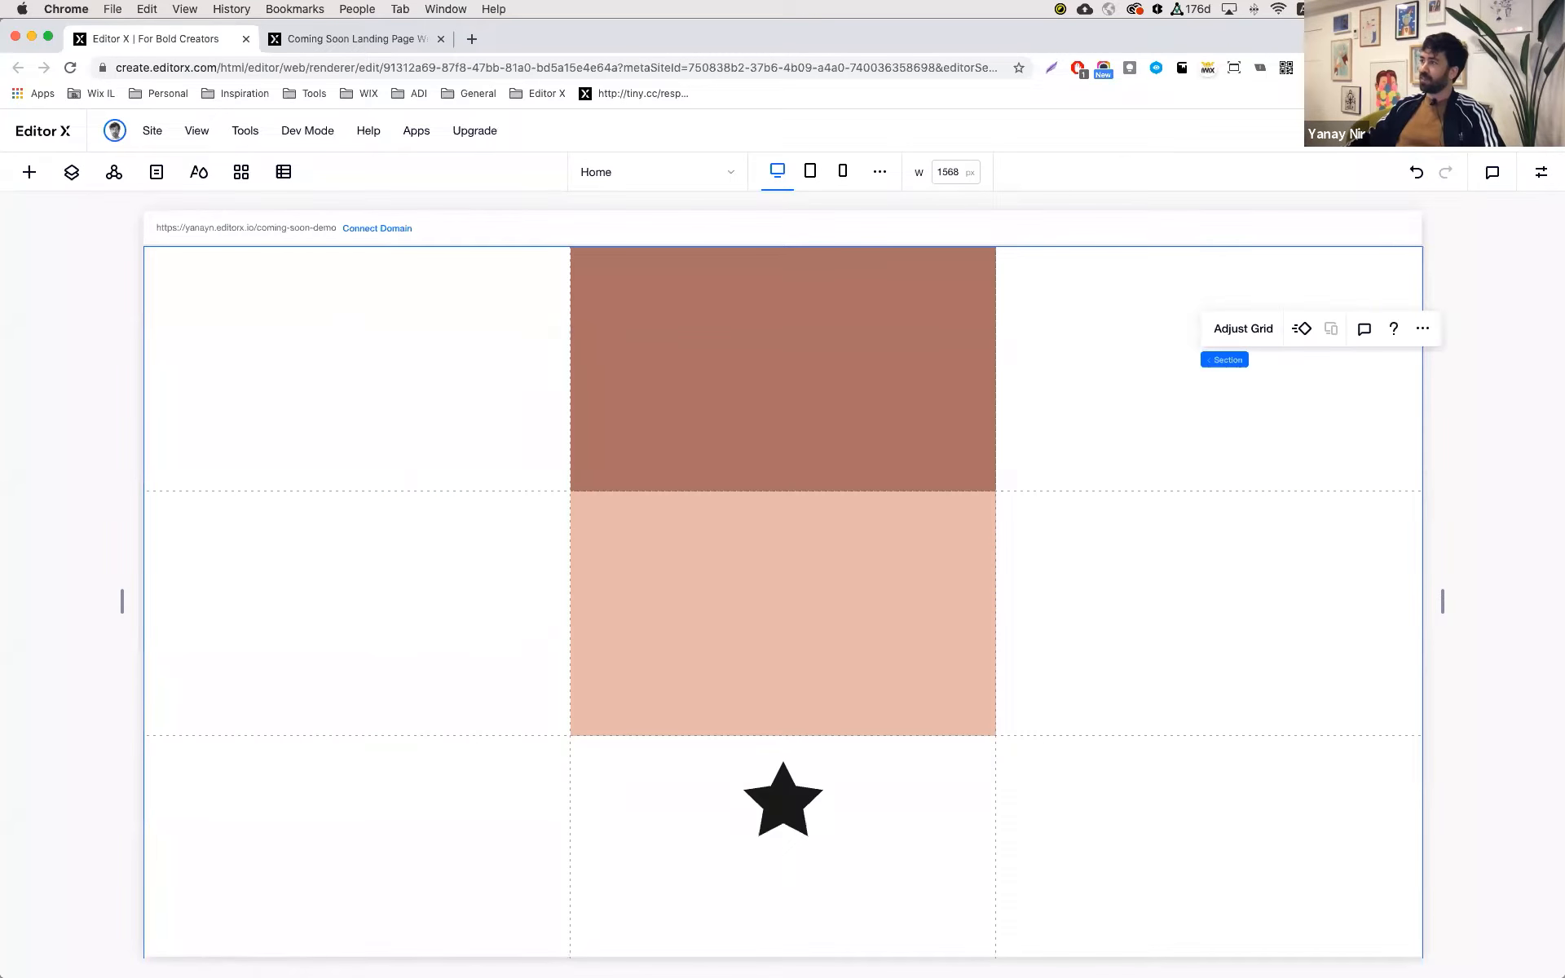
left_click(1539, 171)
left_click(1508, 316)
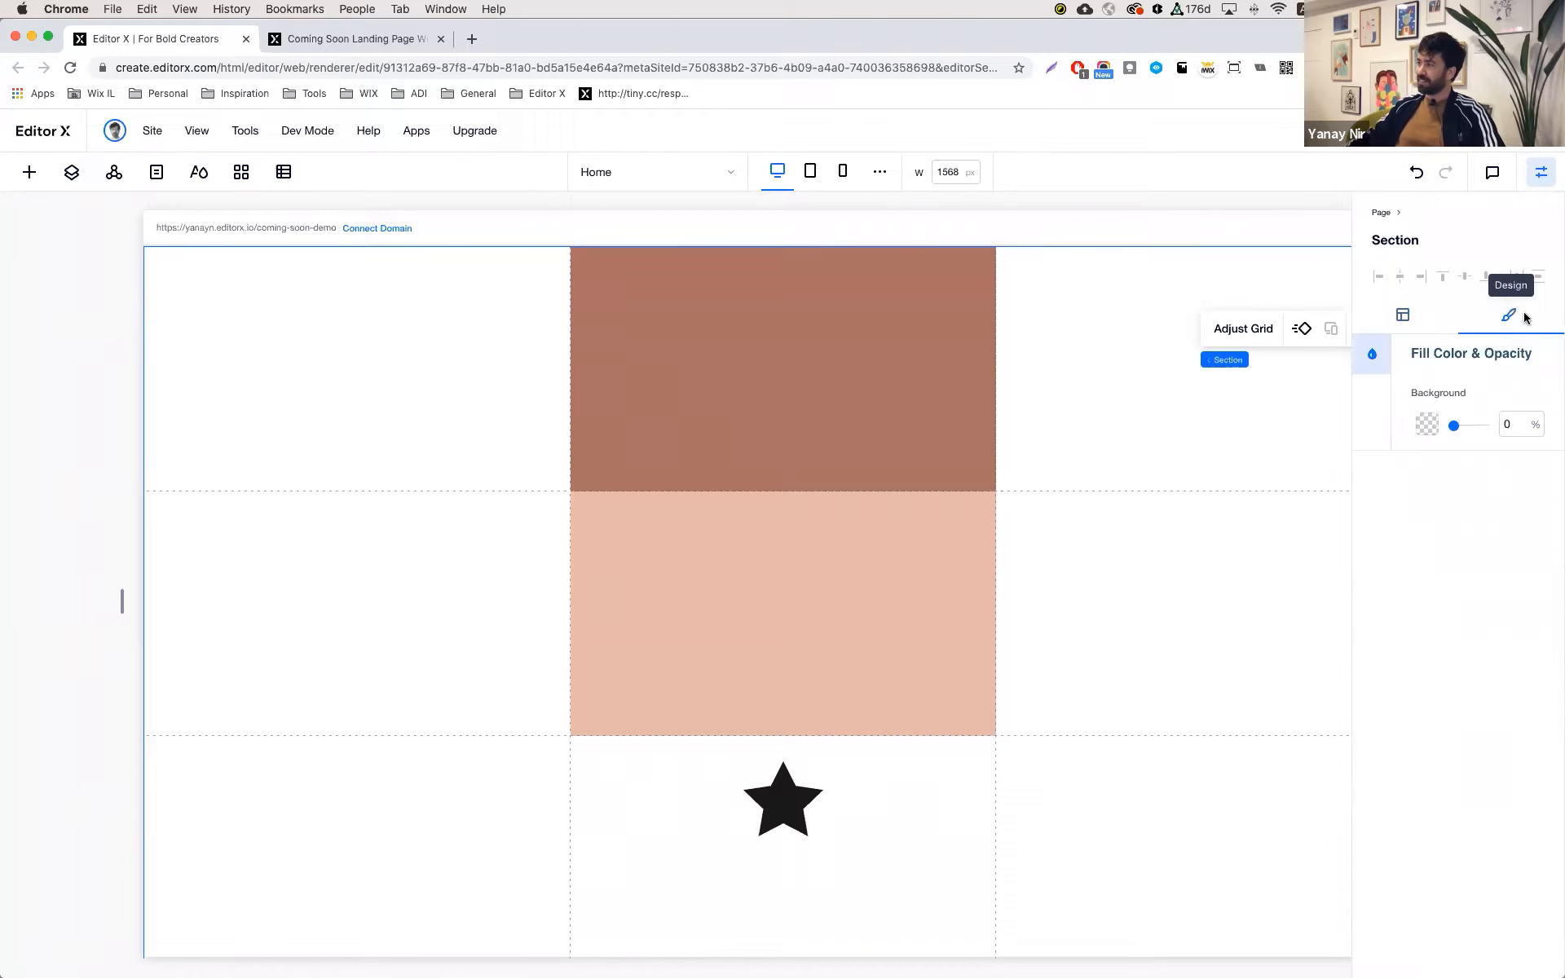
left_click(1426, 422)
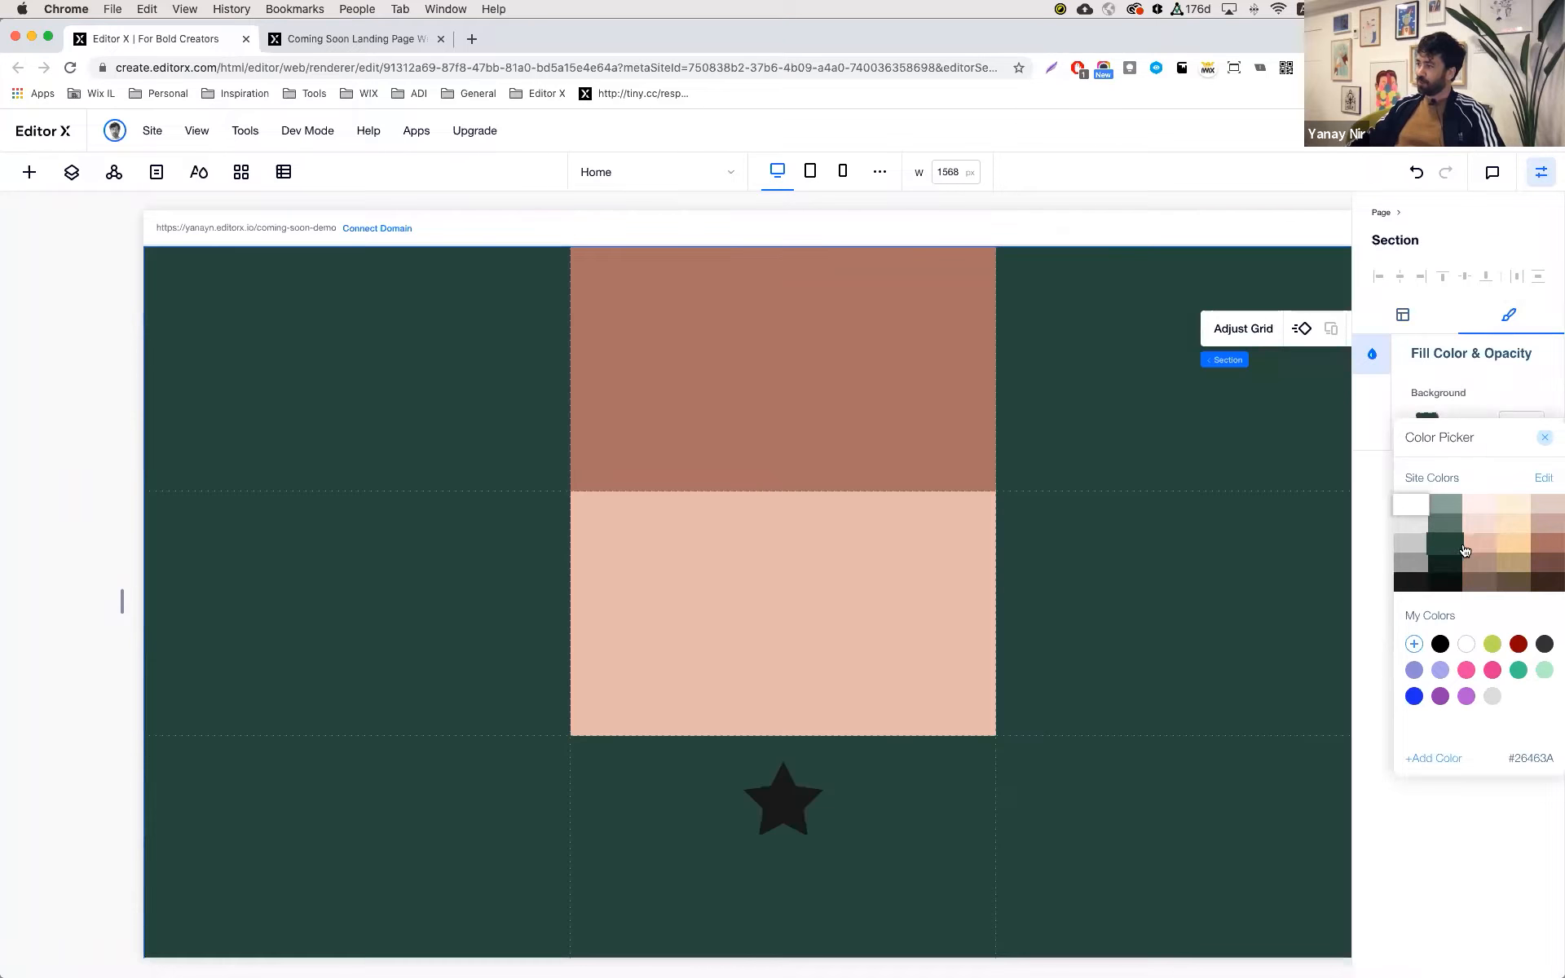
left_click(1479, 543)
left_click(1065, 620)
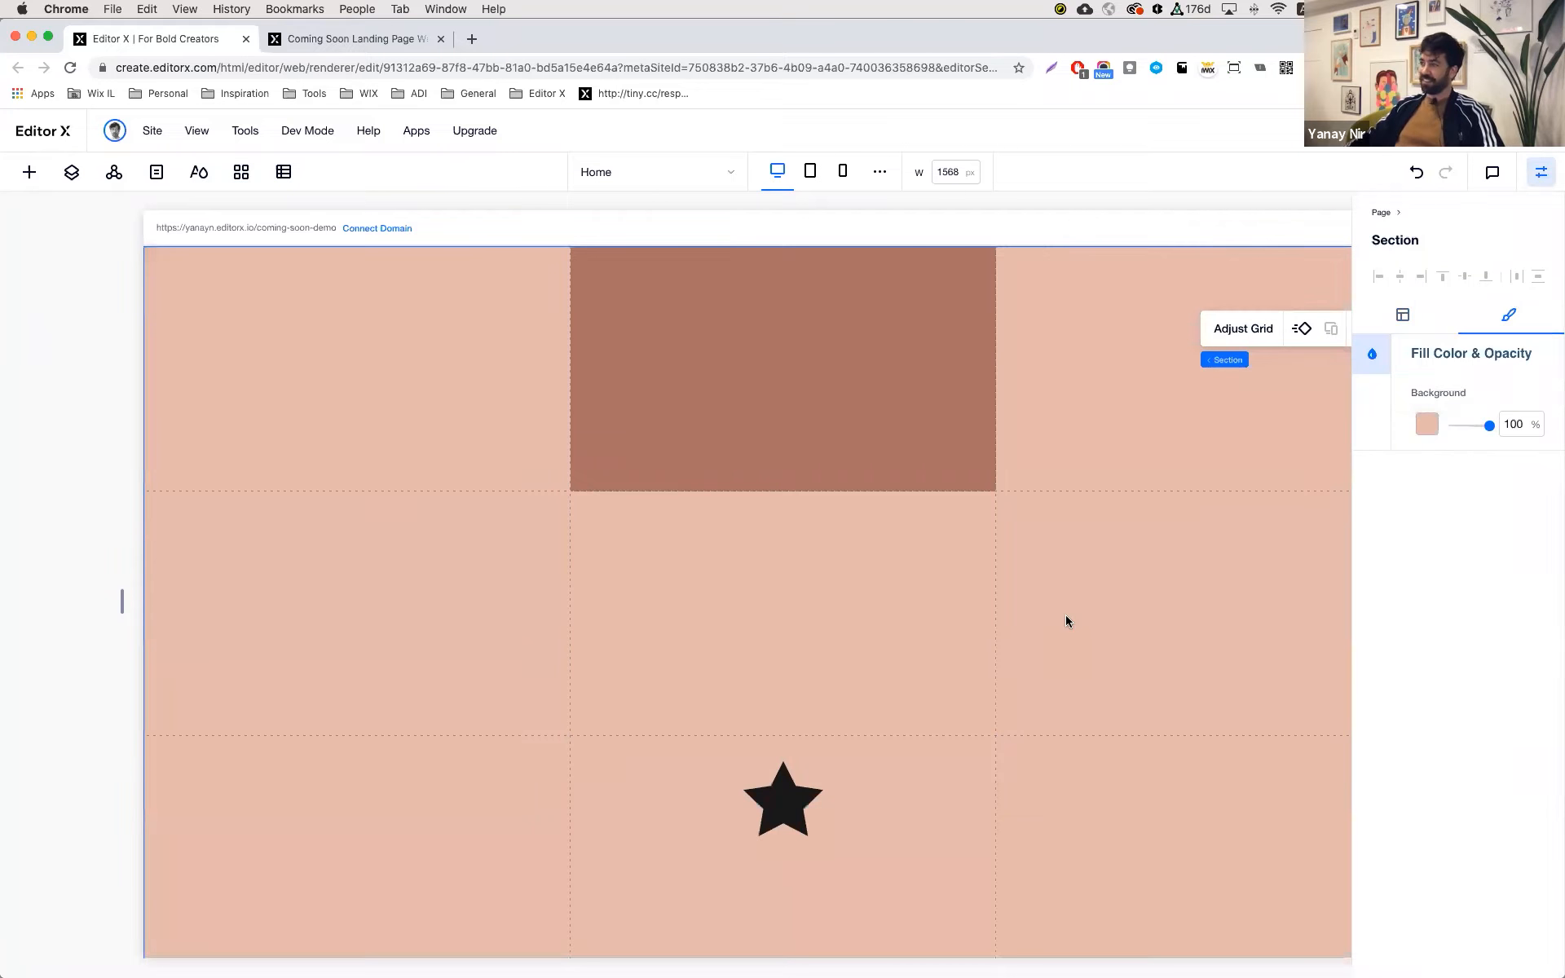
left_click(1539, 172)
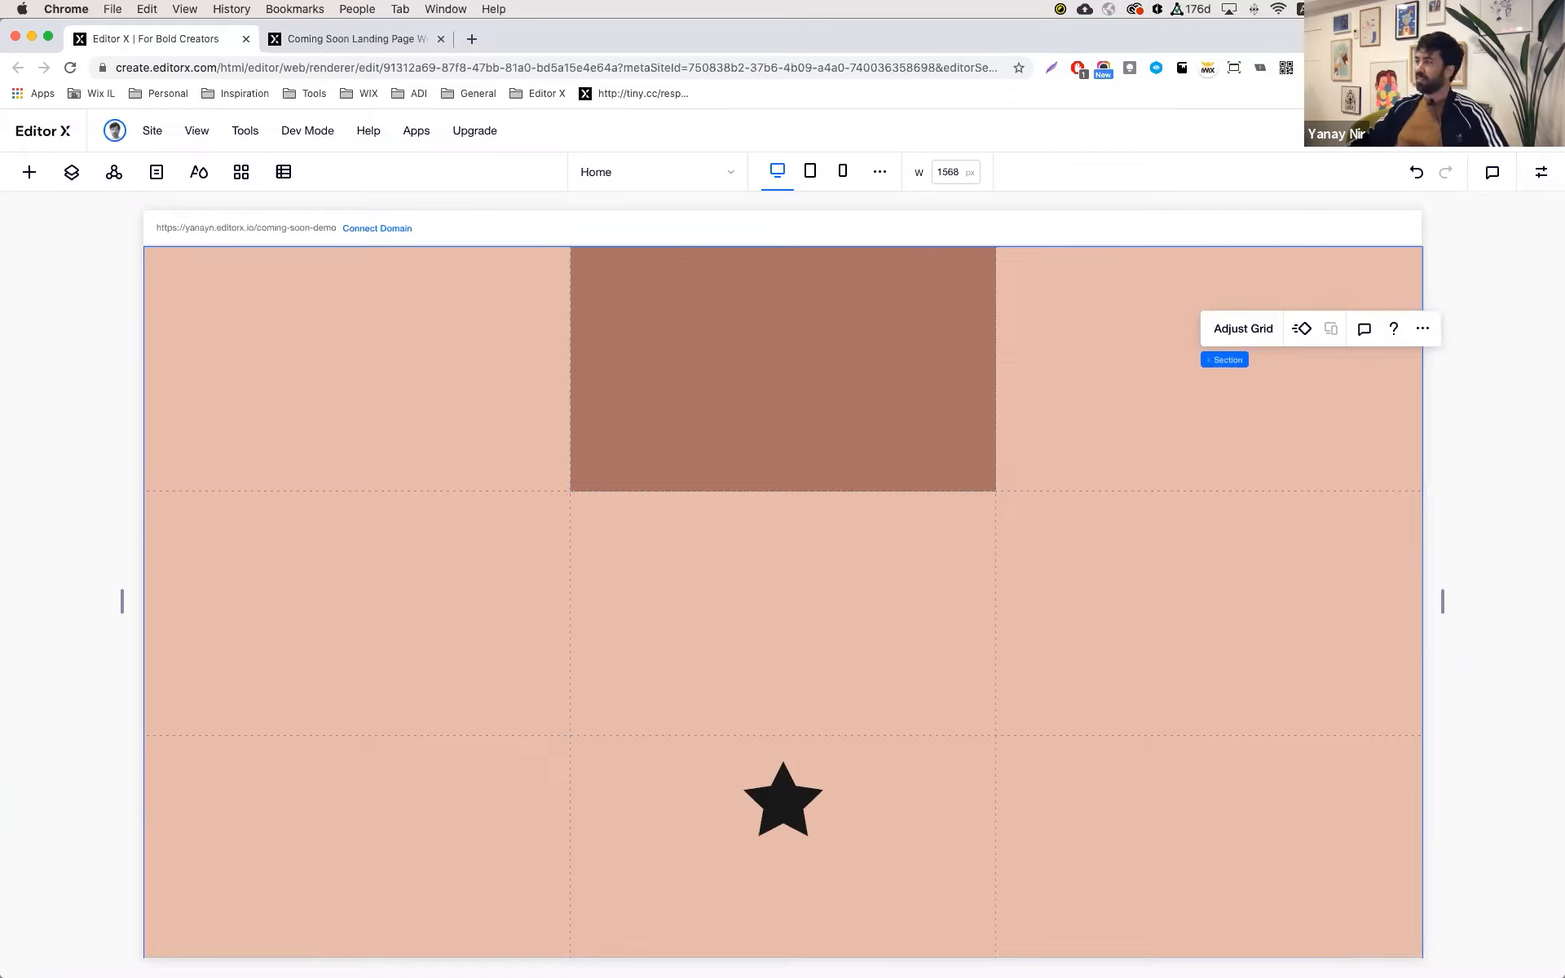
- Preview the page to examine how the sticky containers and star behave on scroll, and return to the editor
key("super+p")
scroll(1168, 605, "down", 5)
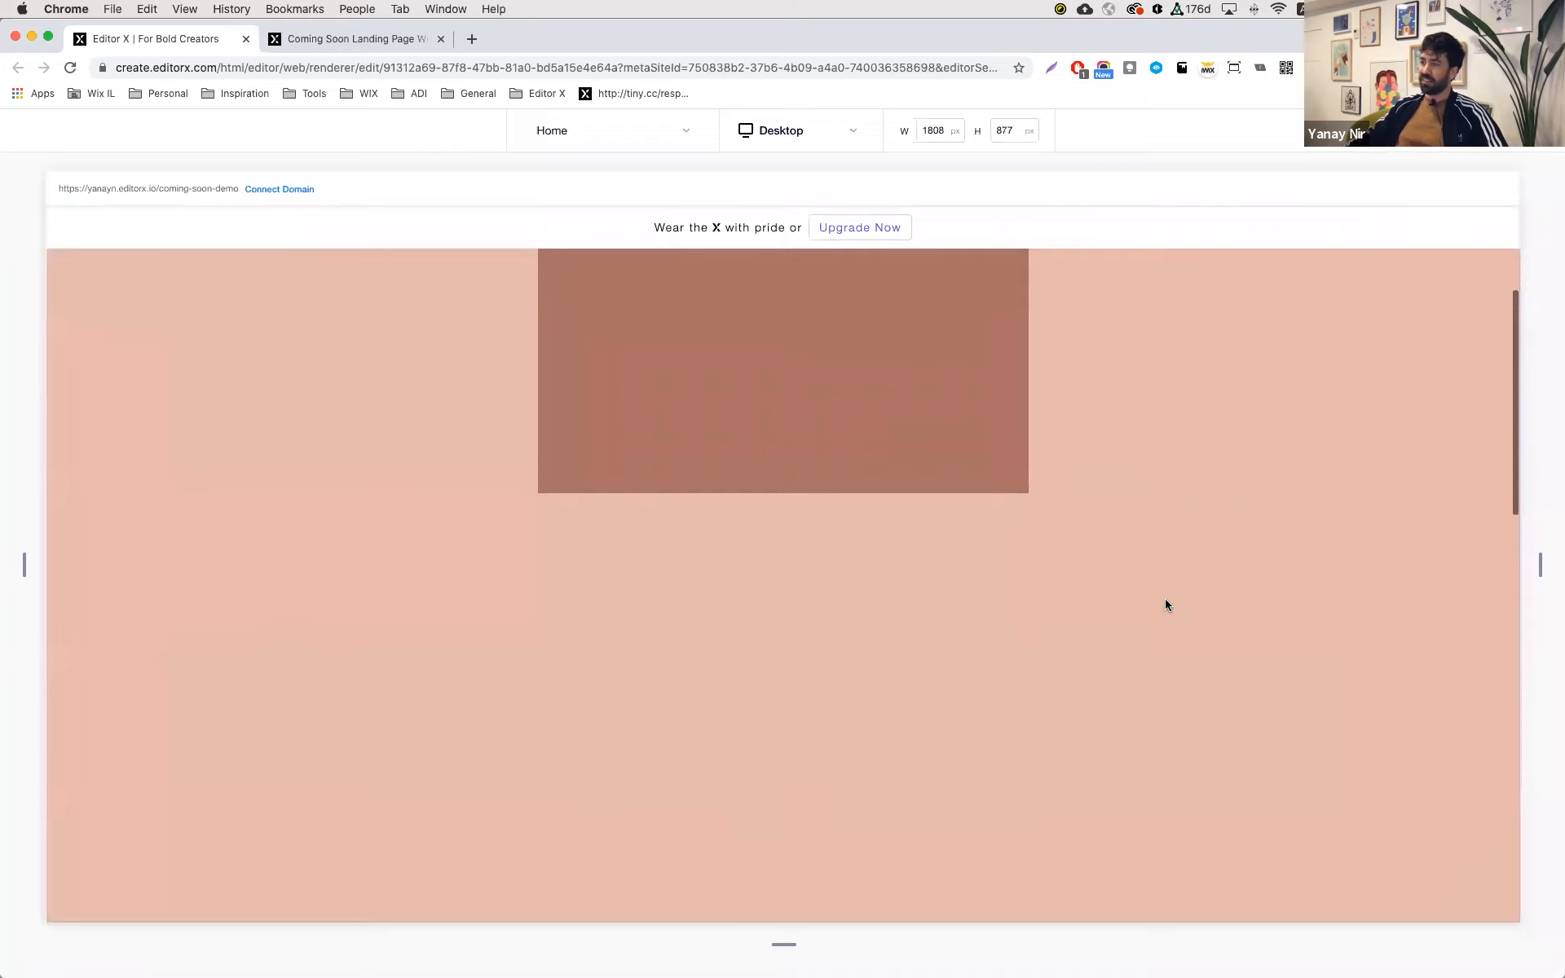
scroll(1168, 606, "up", 1)
scroll(1165, 603, "up", 3)
scroll(1165, 604, "down", 2)
scroll(1165, 603, "up", 2)
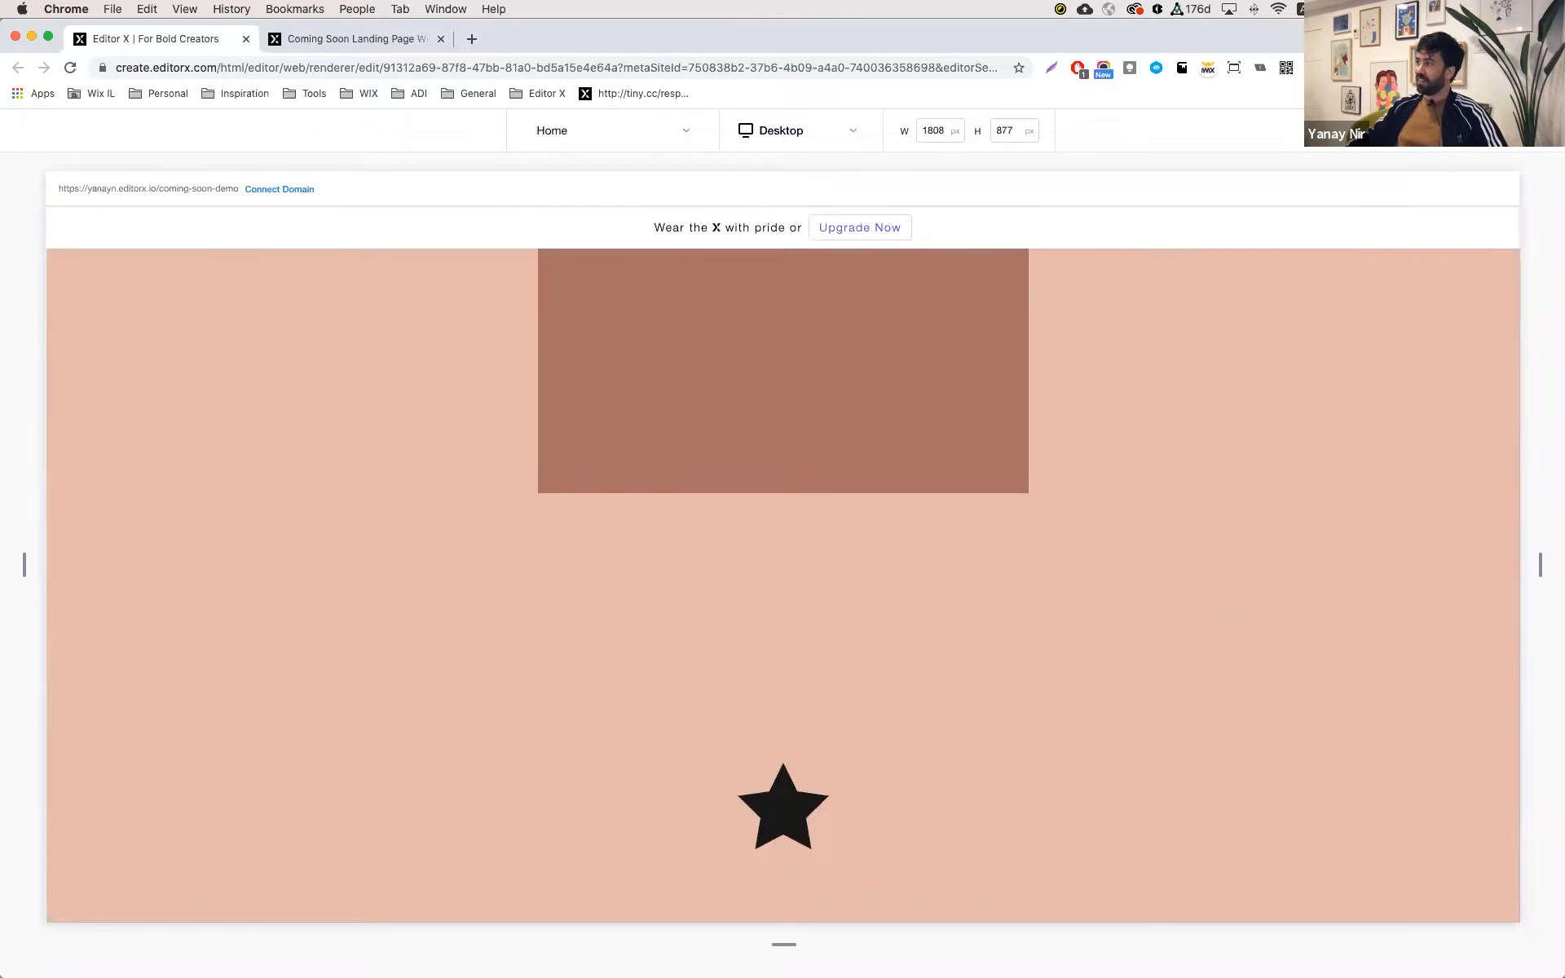
key("super+p")
- Move the star's layer between the two container layers and rename the brown container's layer to Hole
left_click(810, 378)
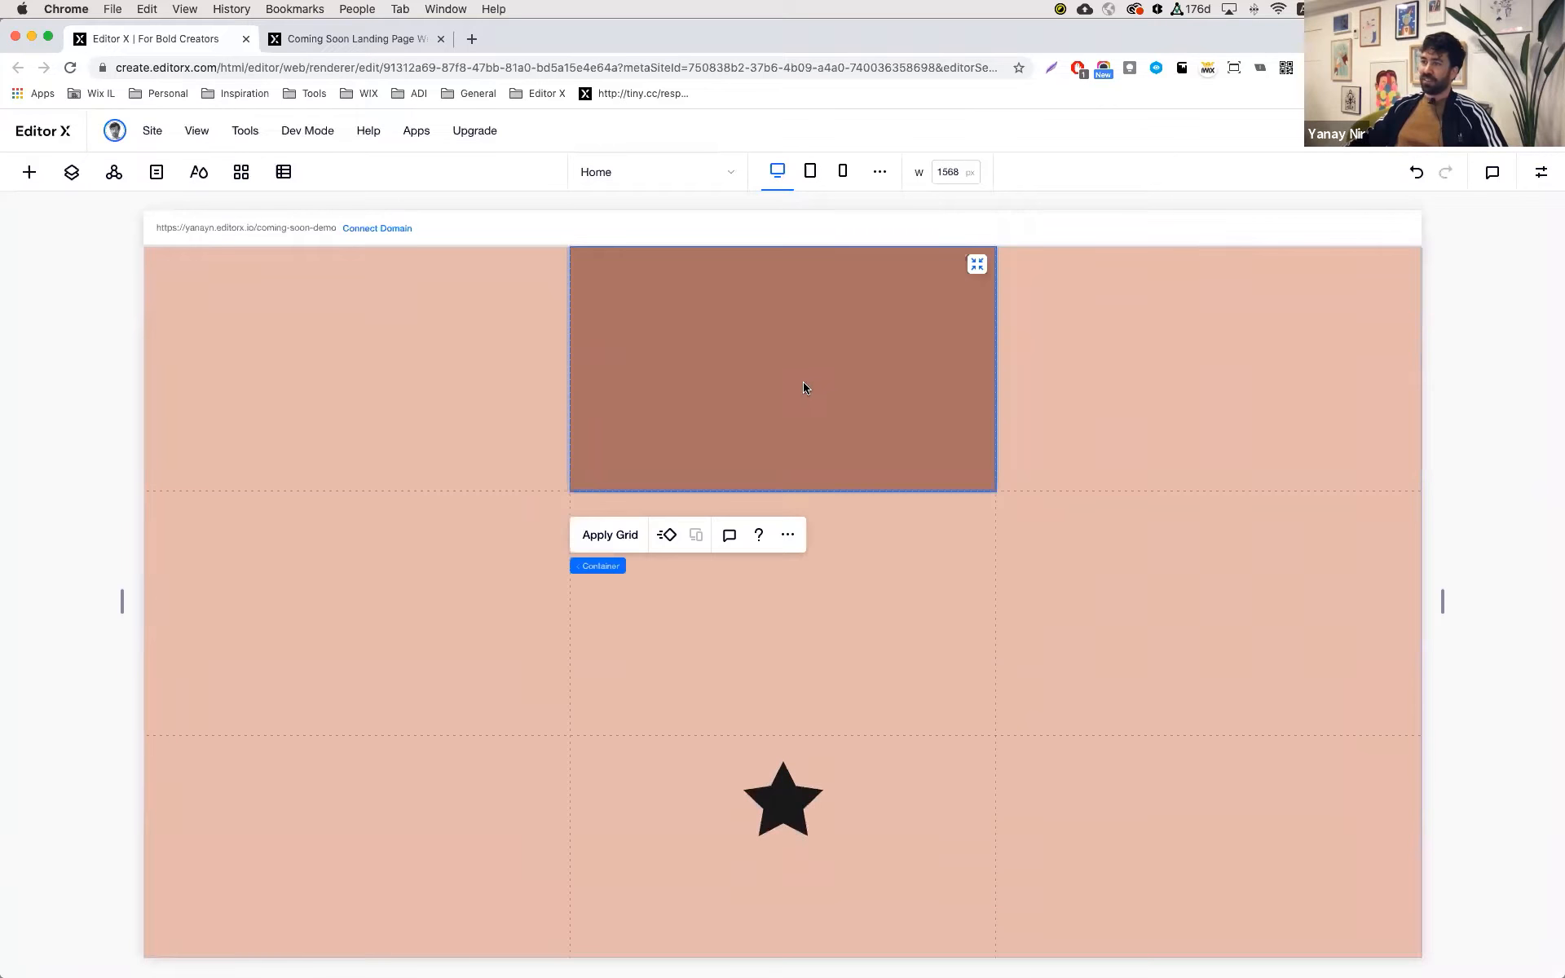
left_click(71, 172)
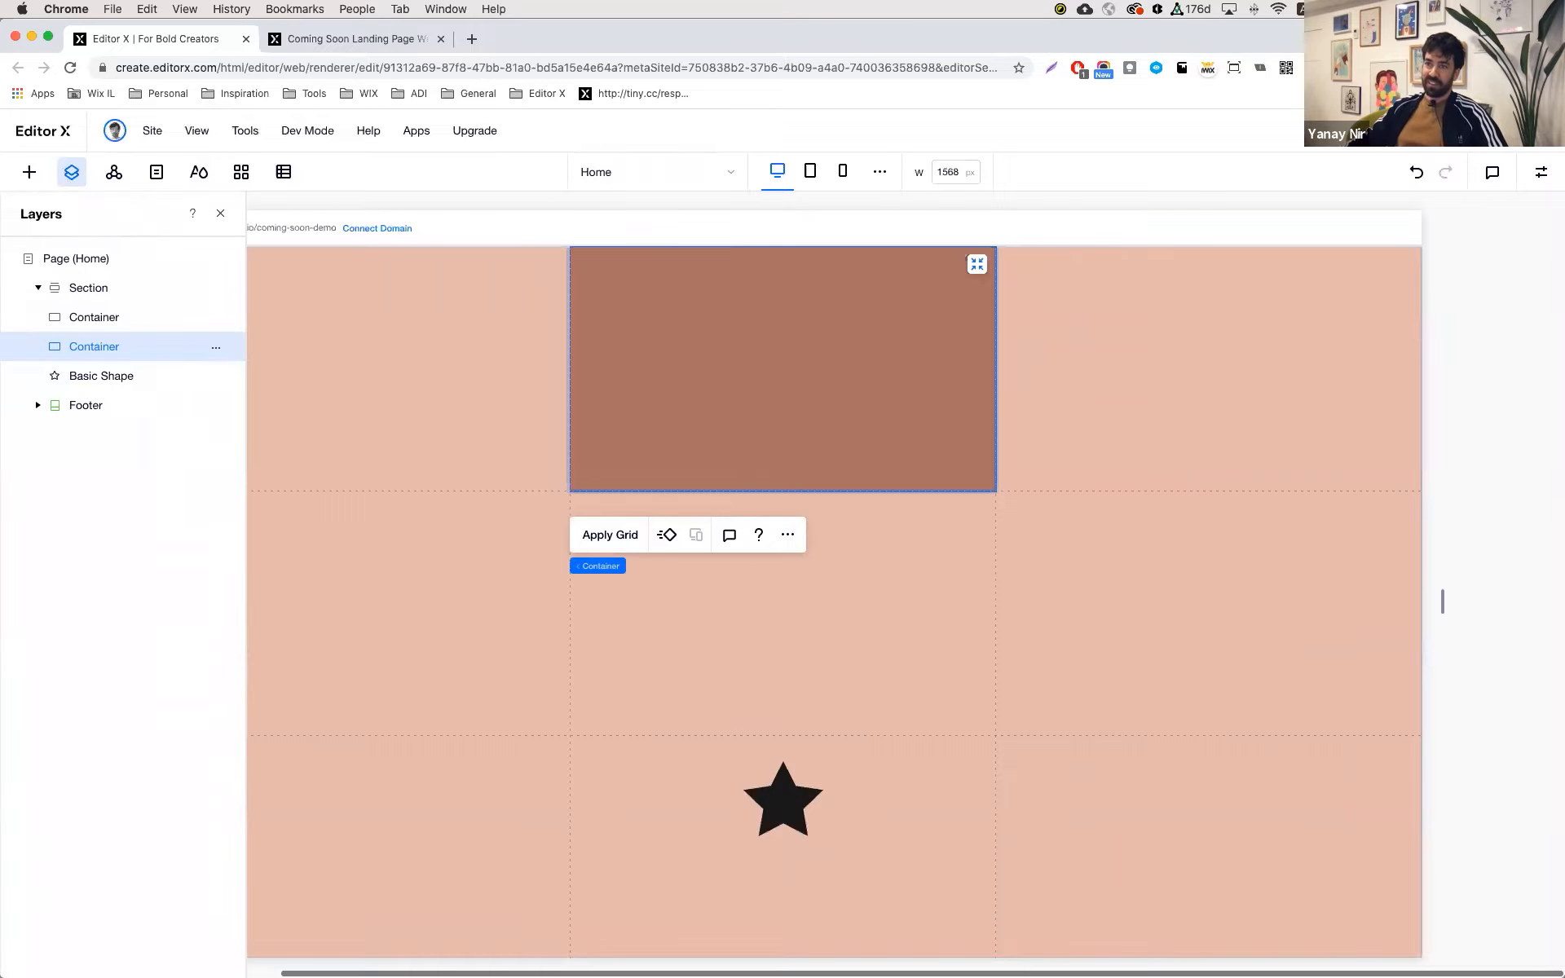
left_click_drag(126, 375, 124, 350)
double_click(101, 373)
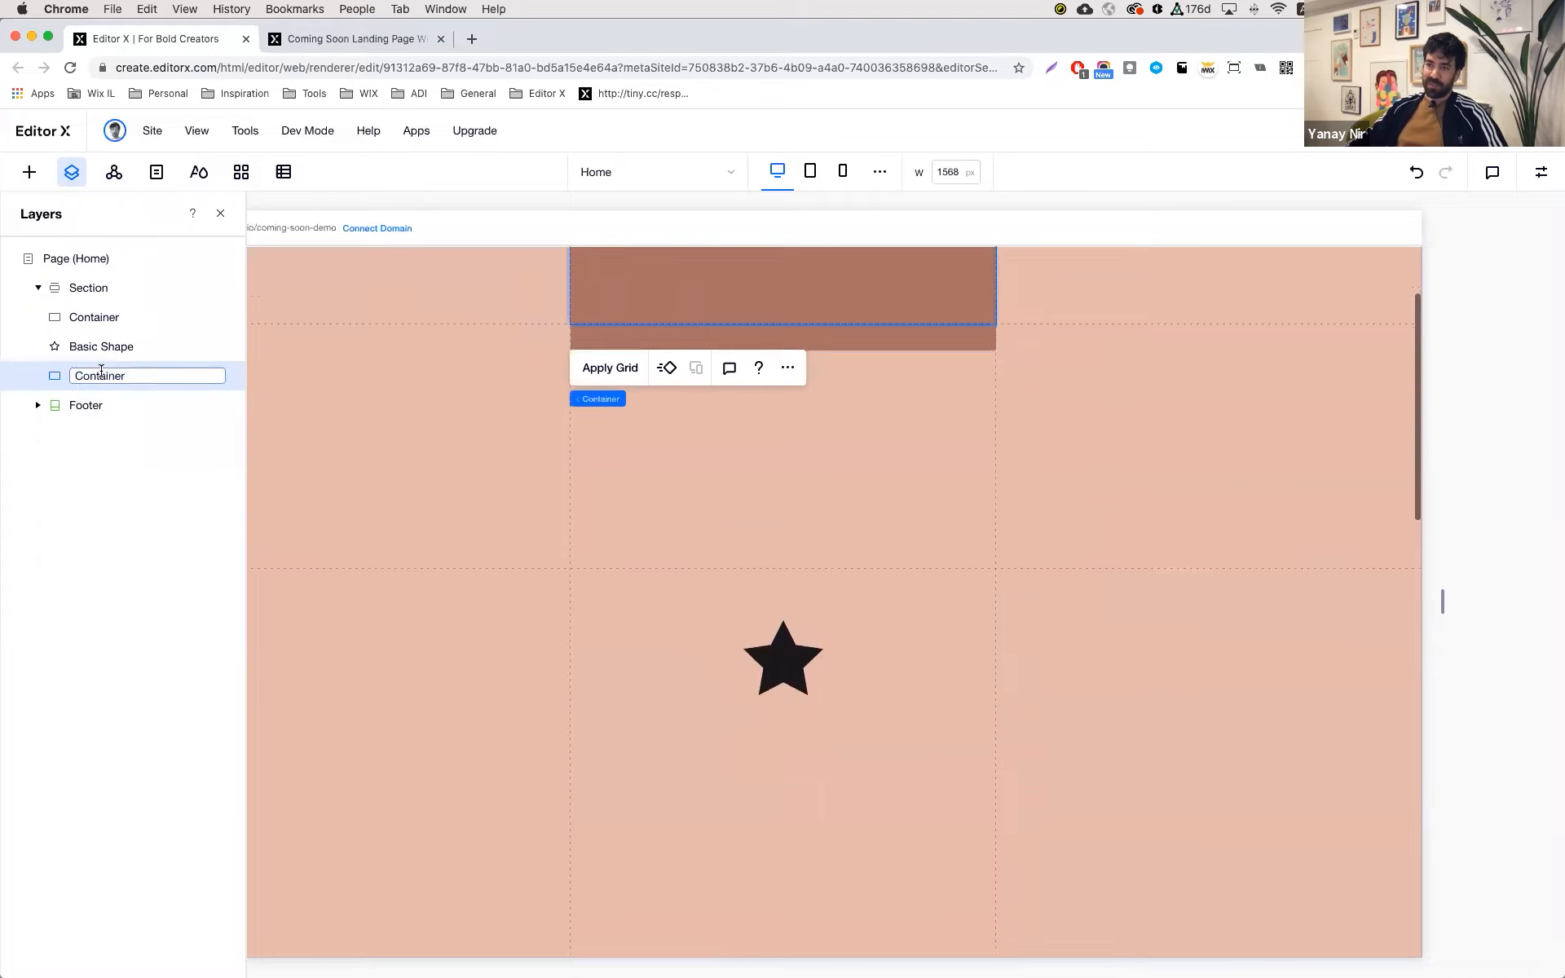
type("Hole")
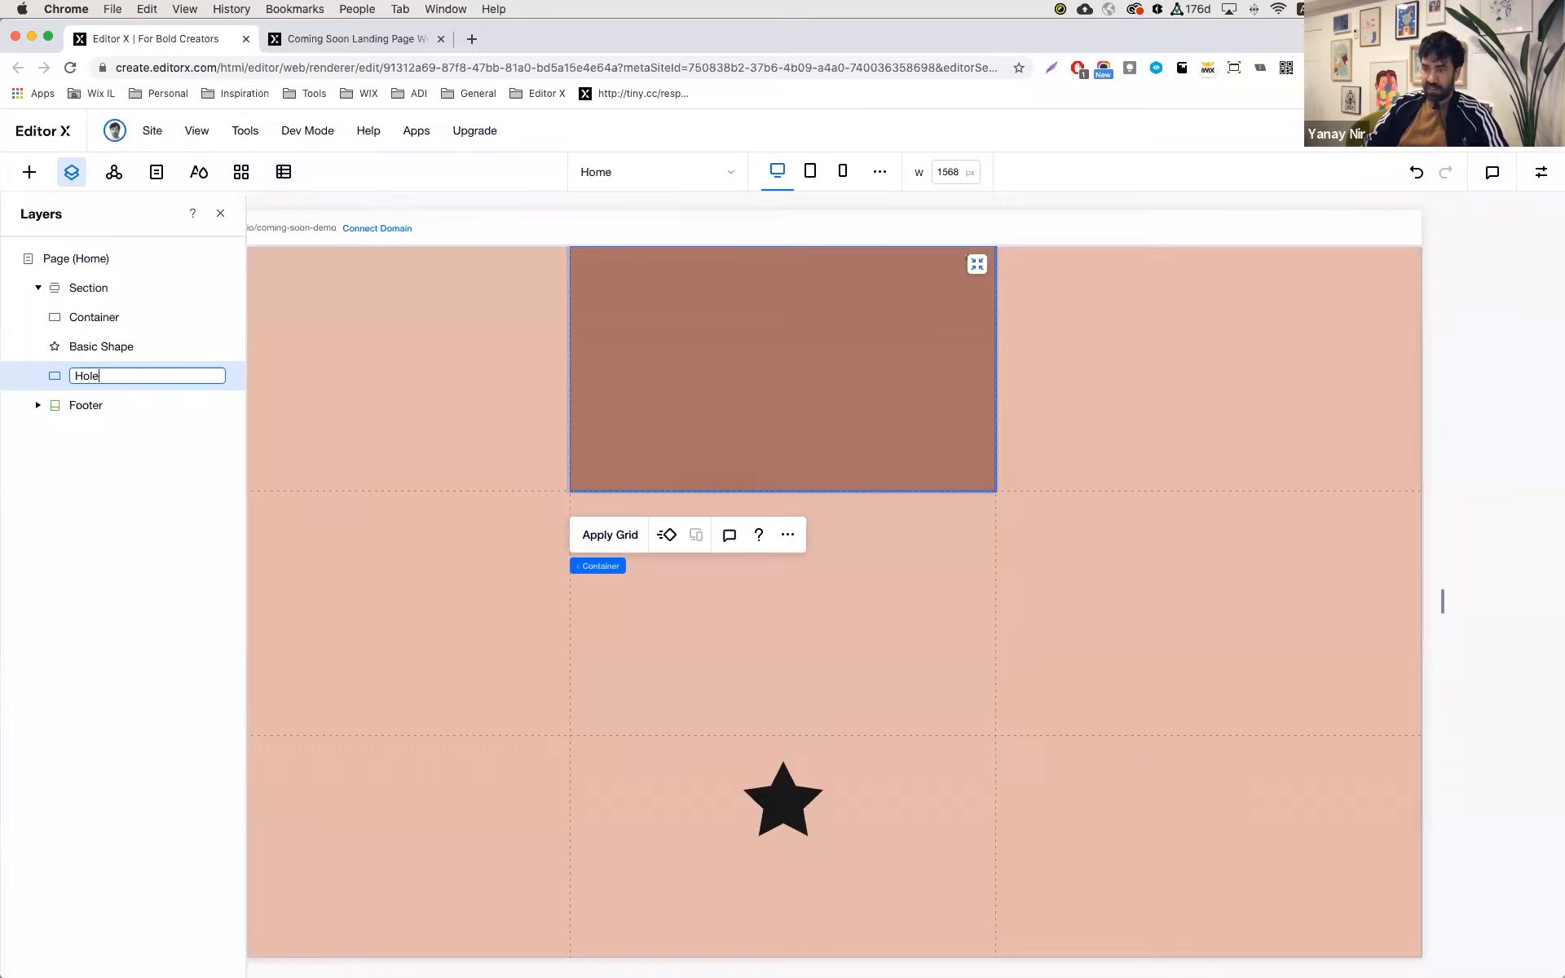
- Rename the light peach container's layer to Mask
left_click(104, 321)
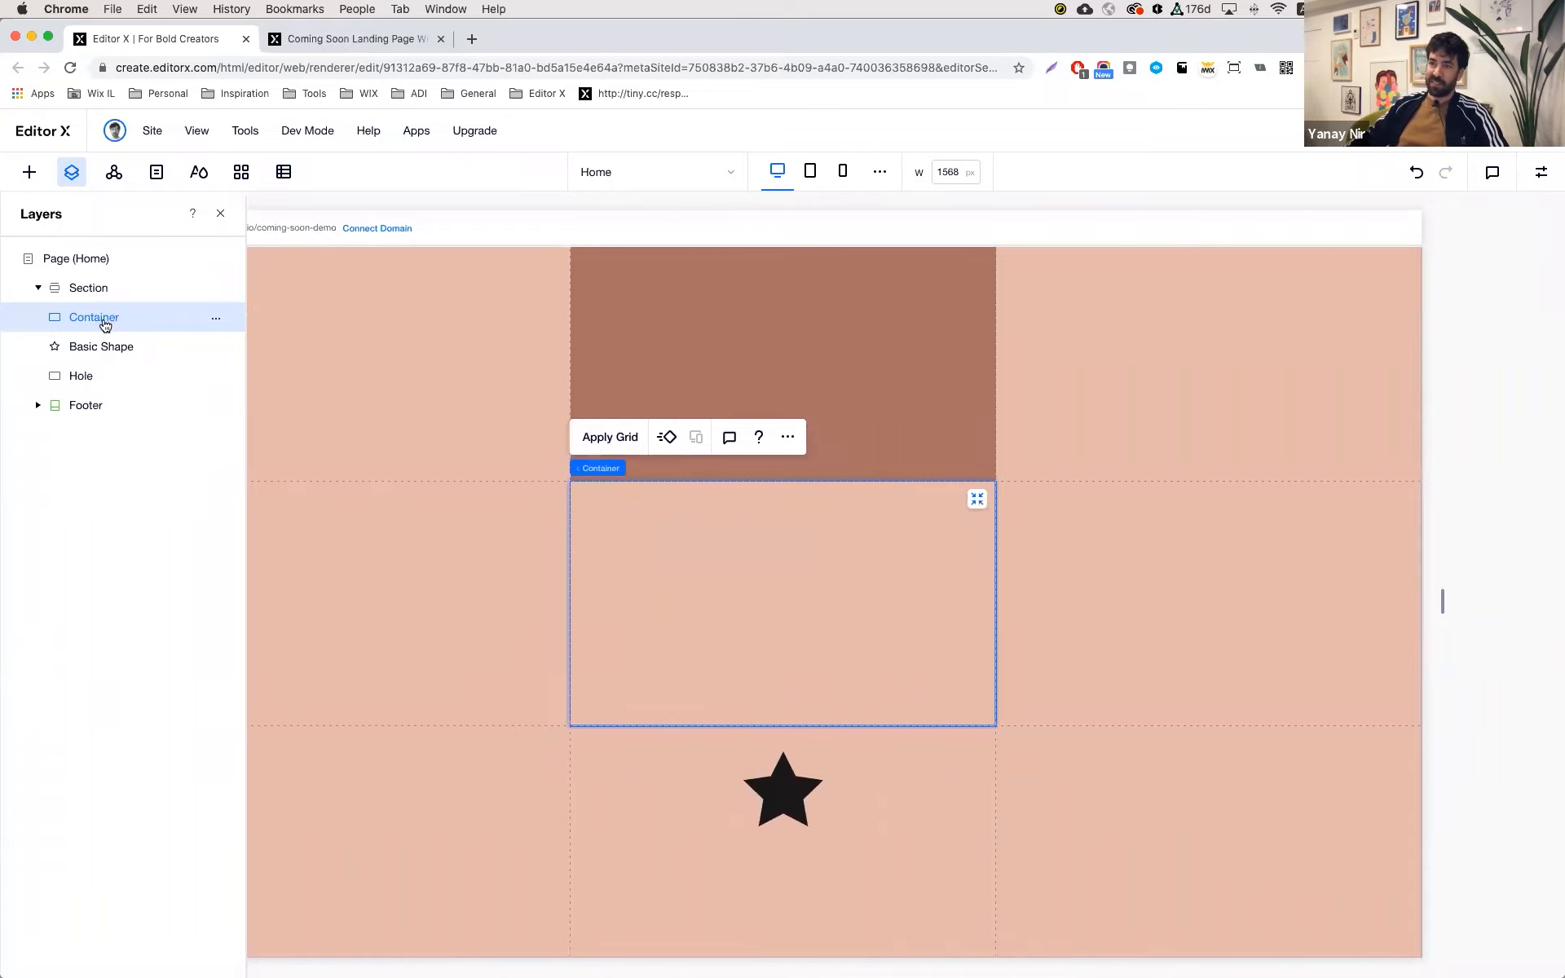
double_click(104, 325)
type("Mas")
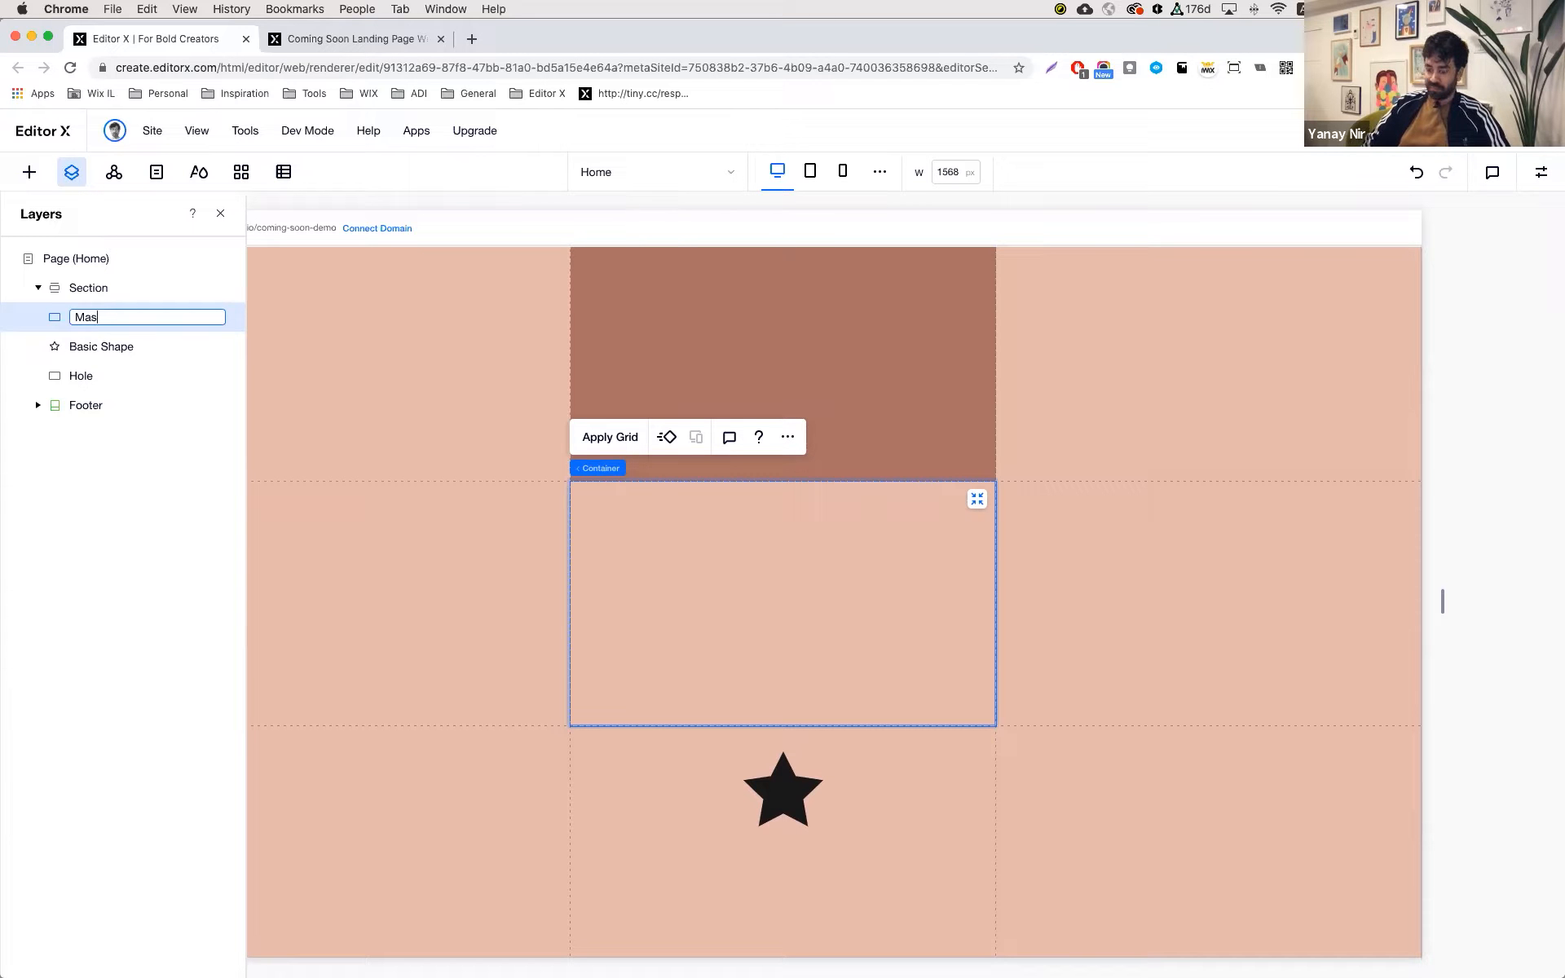
type("k")
key("Return")
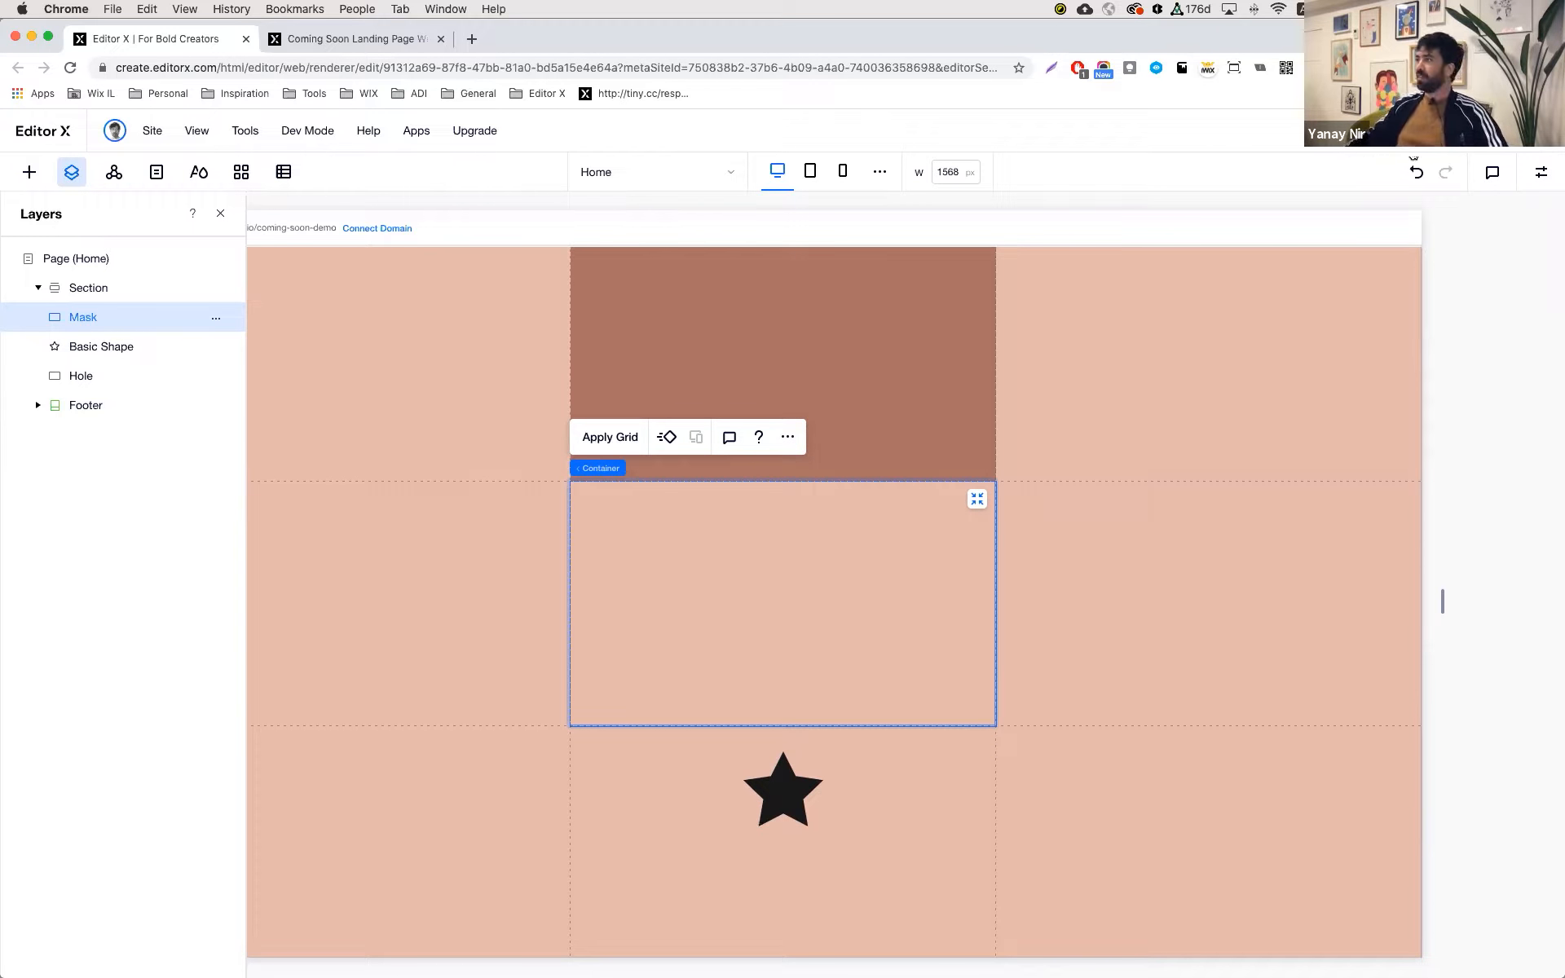
- Preview the page and scroll through it to examine how the star passes the mask and hole
left_click(1447, 130)
scroll(1171, 656, "down", 6)
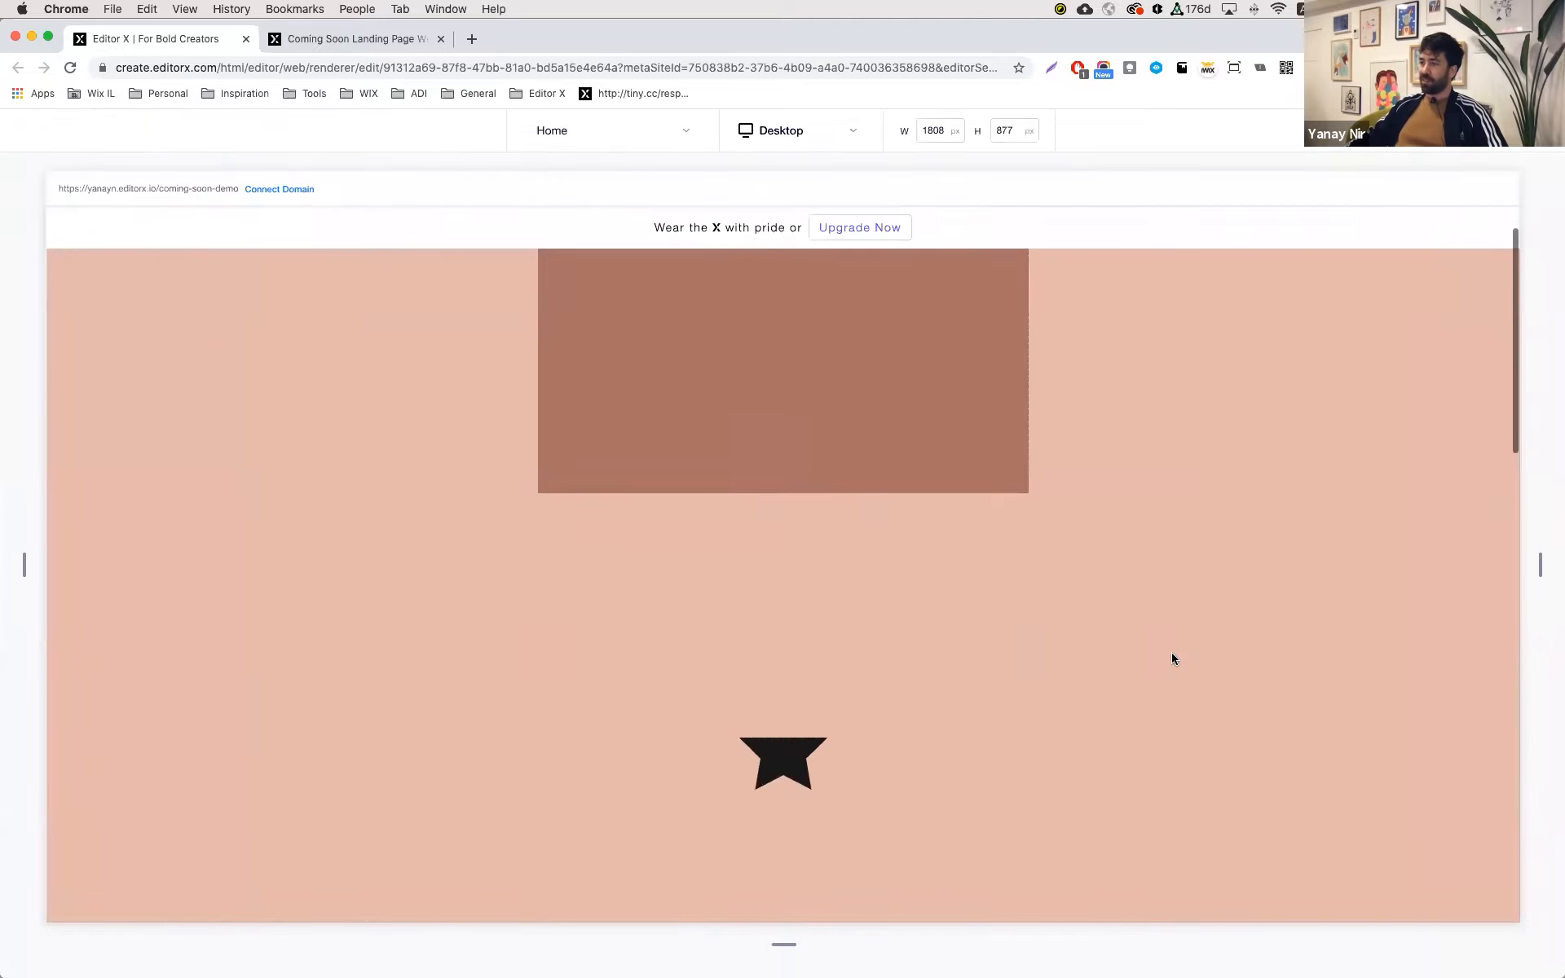
- Examine in the preview how the star passes the mask and hole on scroll, and return to the editor
scroll(1172, 658, "up", 5)
scroll(1171, 657, "down", 5)
scroll(1171, 652, "up", 5)
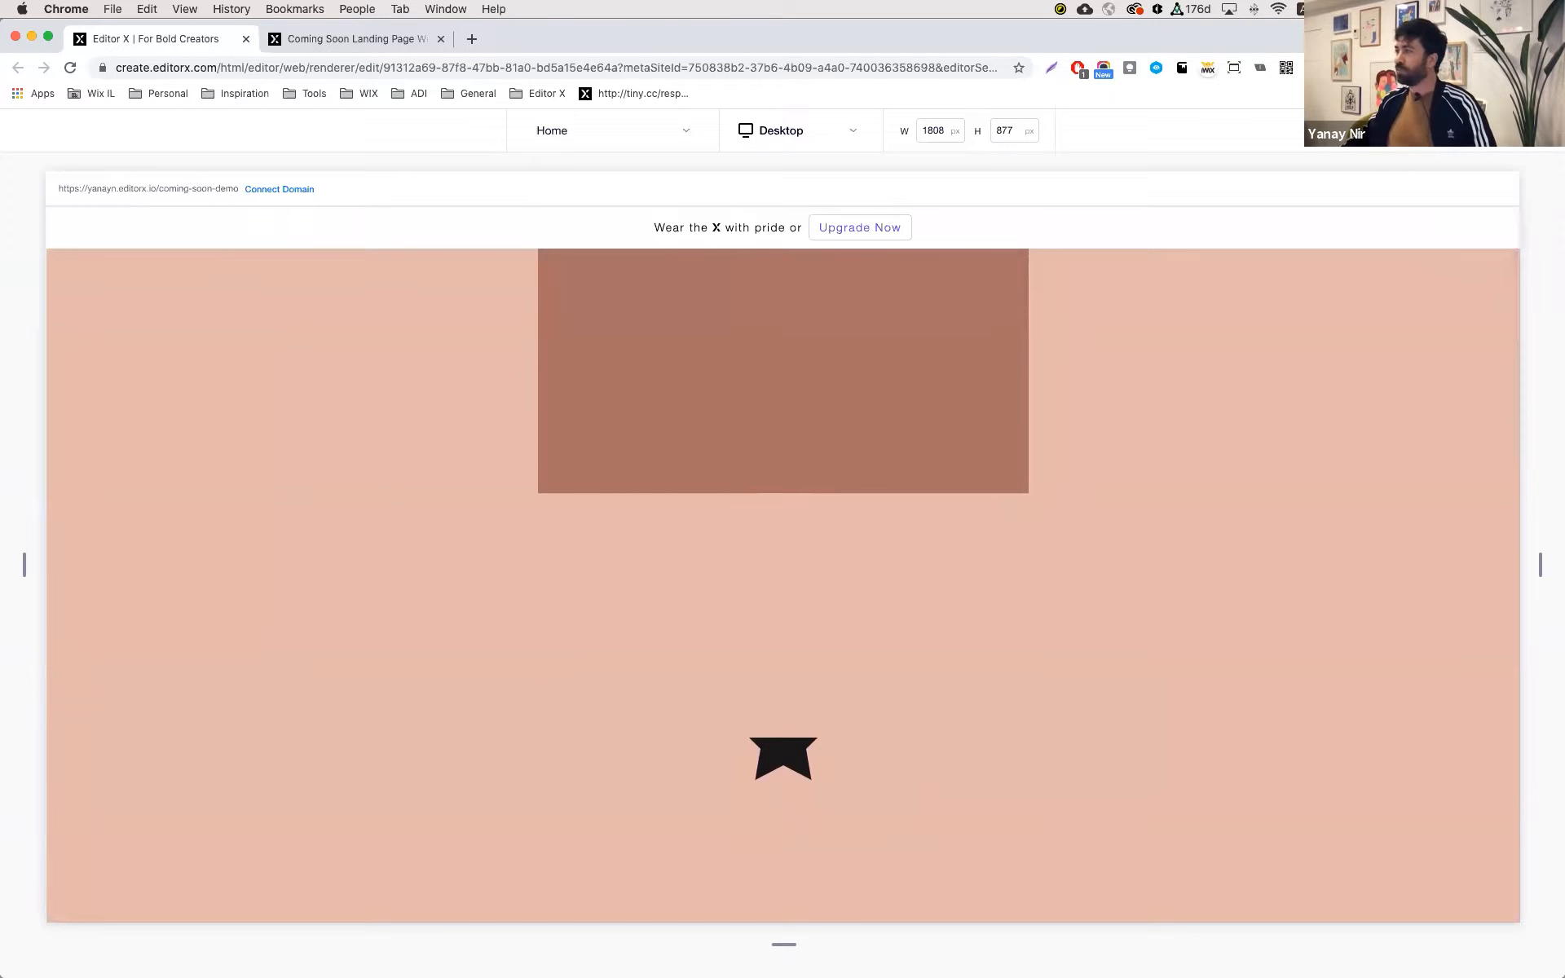
left_click(1504, 130)
scroll(1035, 358, "up", 1)
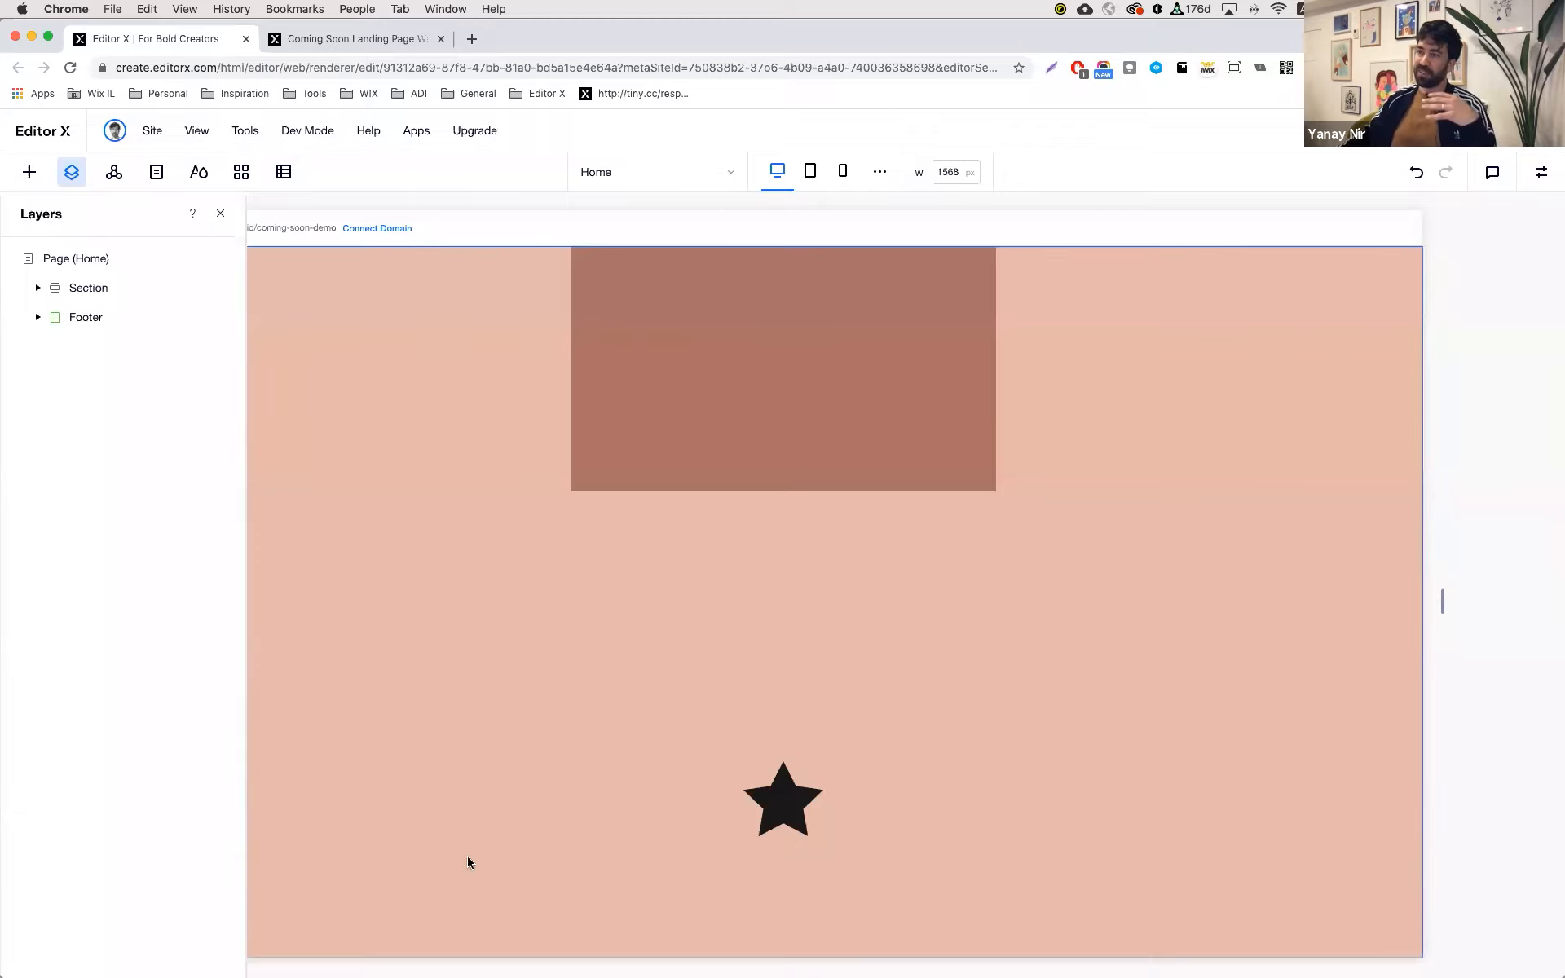
scroll(864, 853, "down", 2)
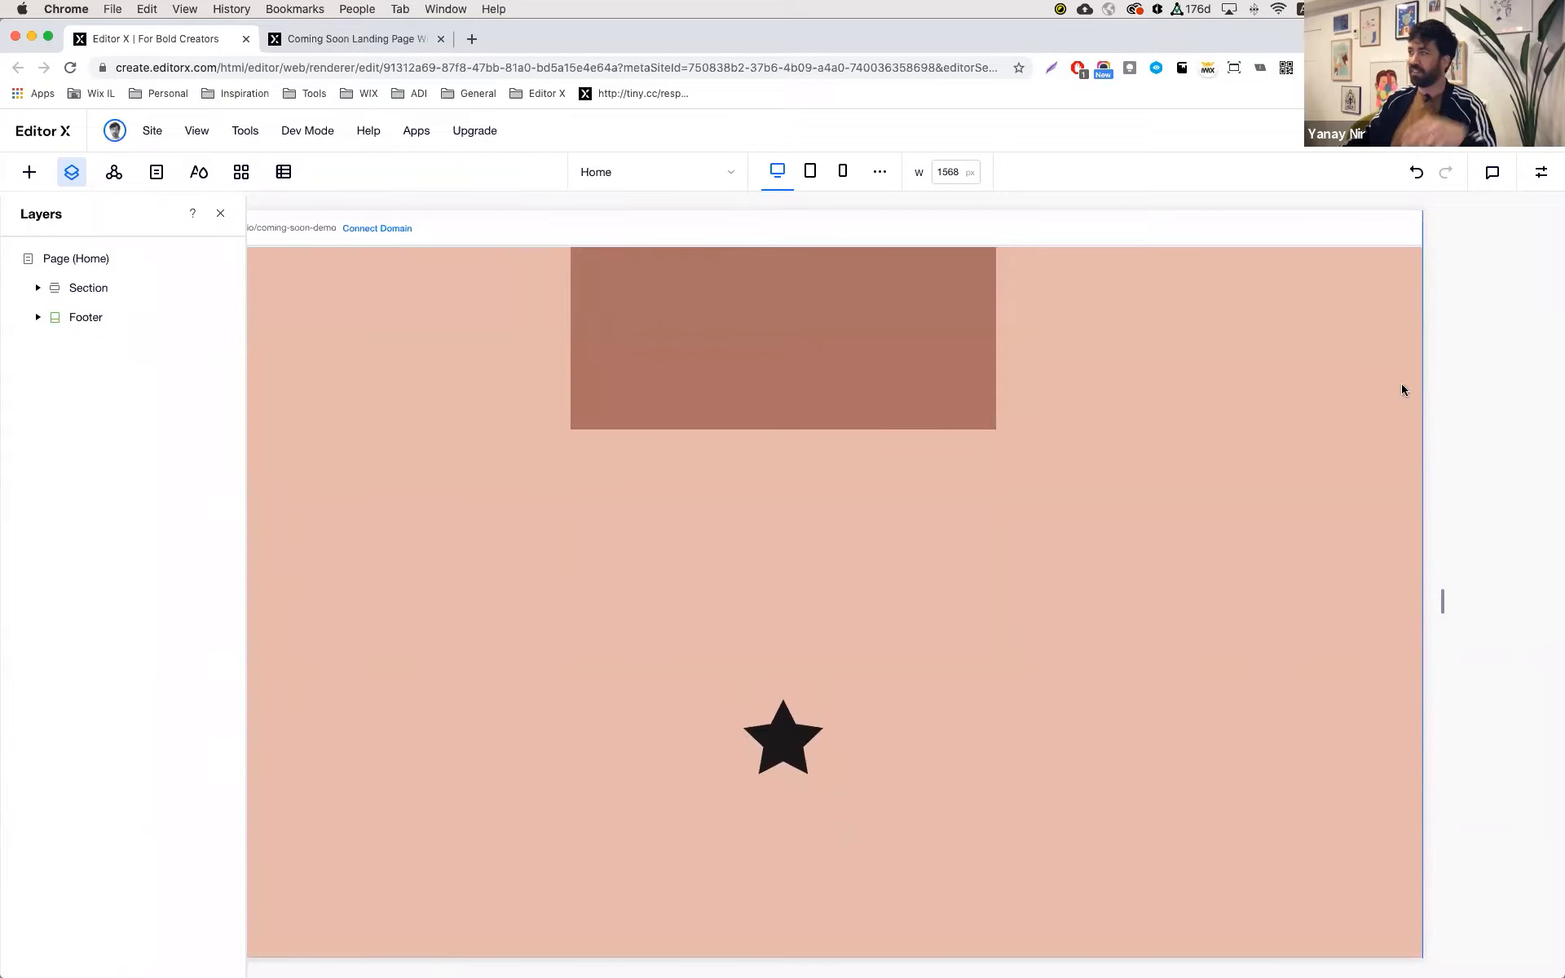
left_click(1441, 131)
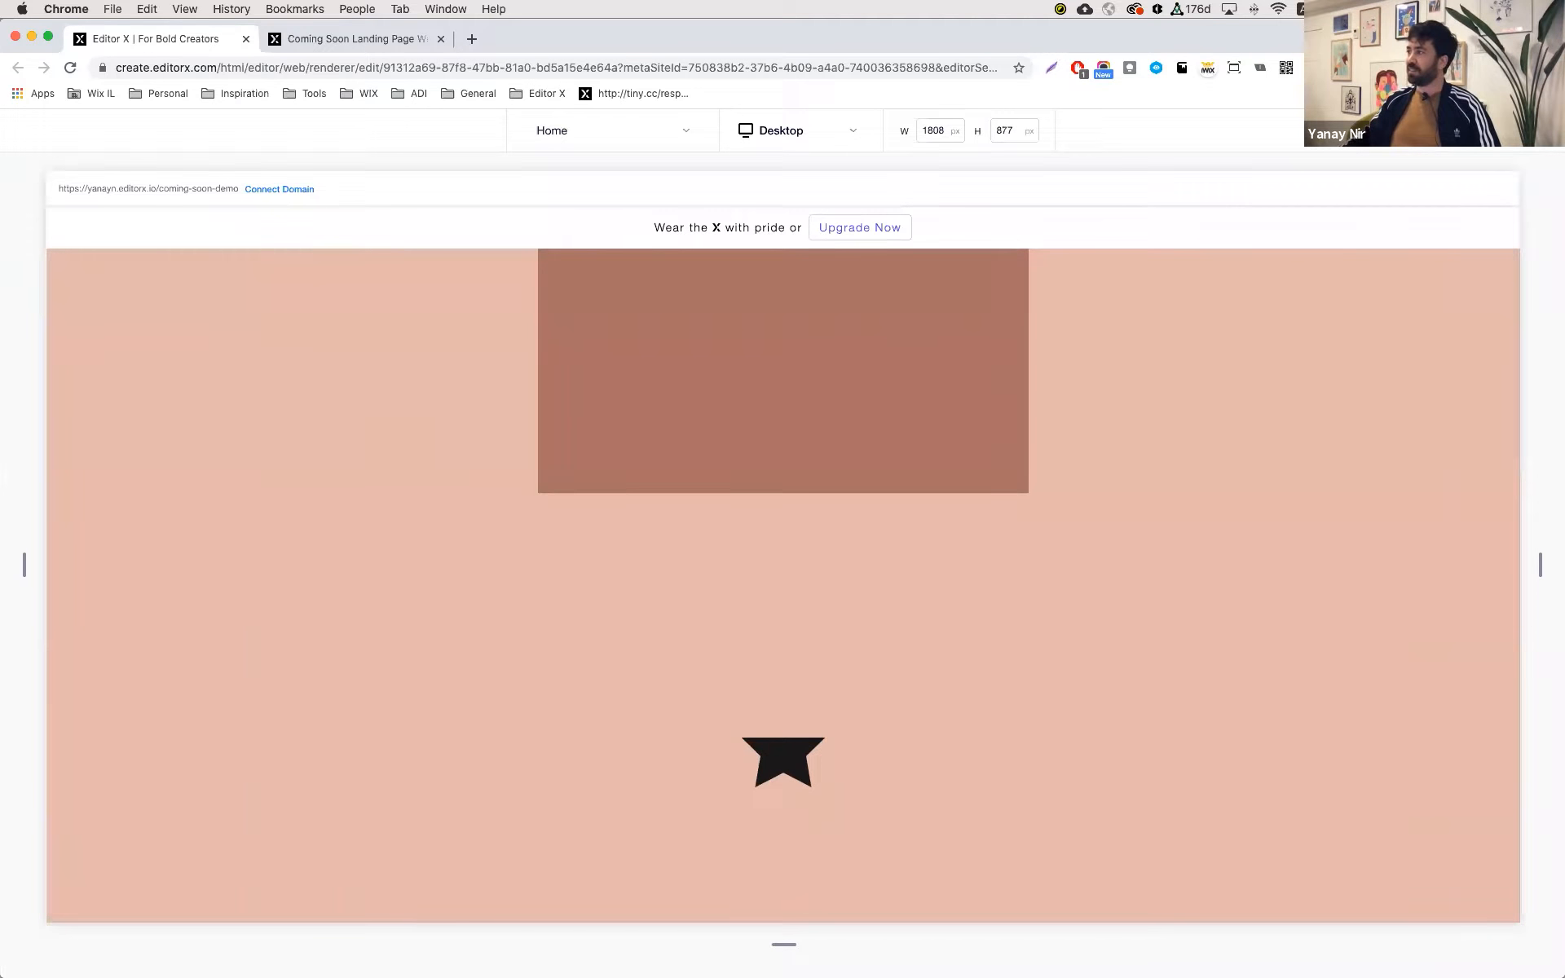
left_click(1449, 131)
- Adjust the section's grid so its first row has a minimum height of 55vh
left_click(1121, 408)
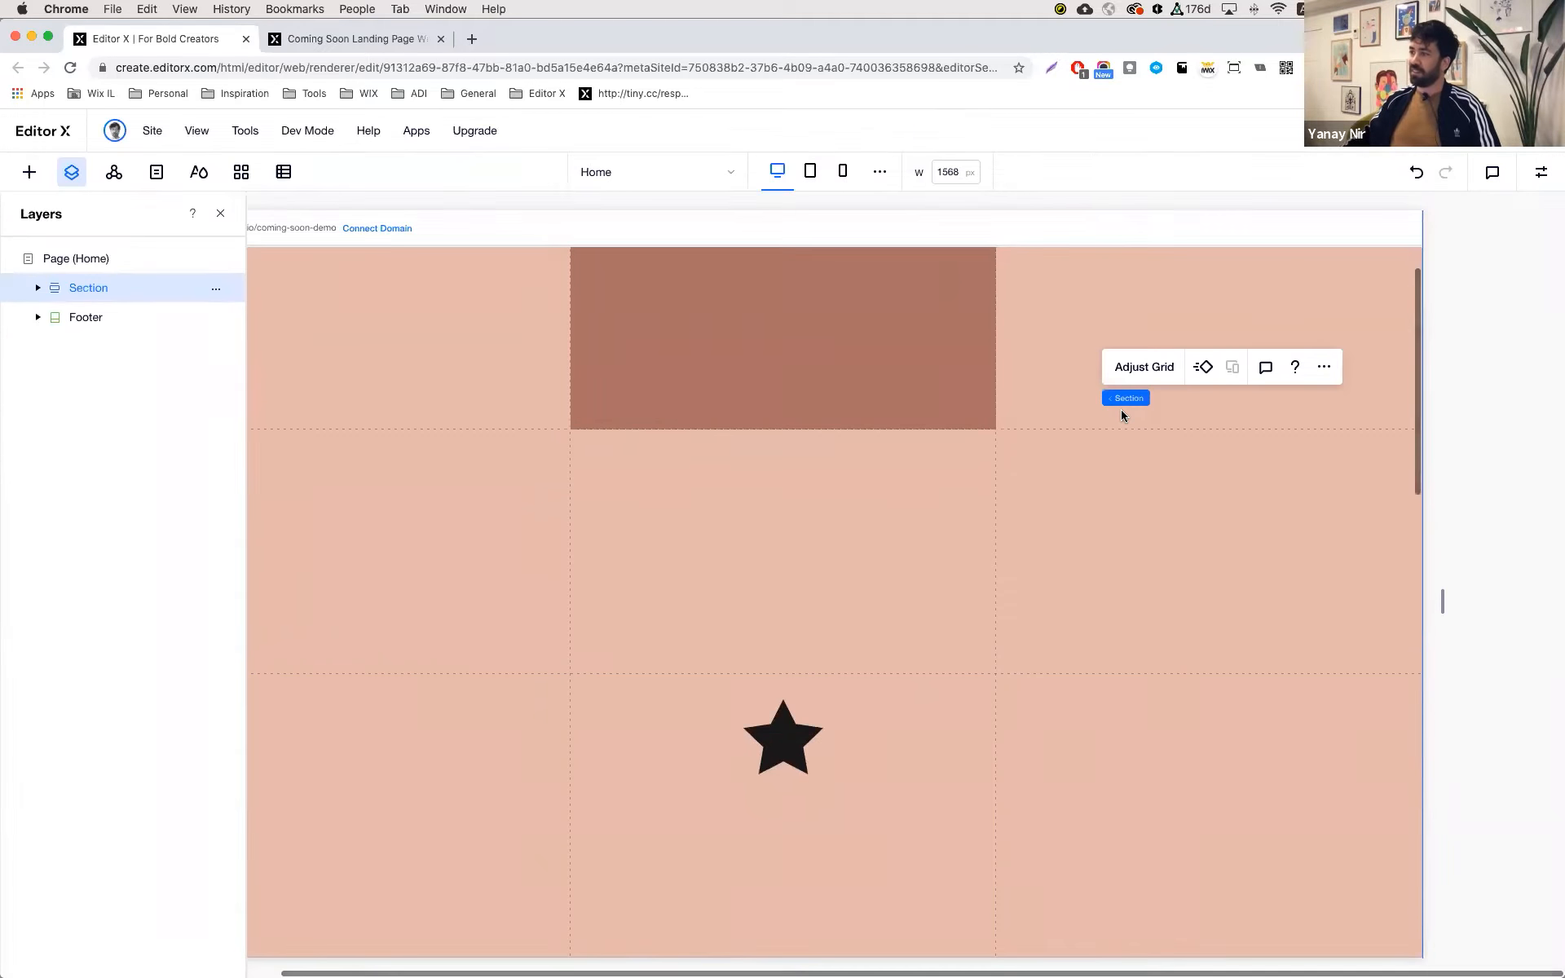
left_click(1157, 368)
left_click(783, 601)
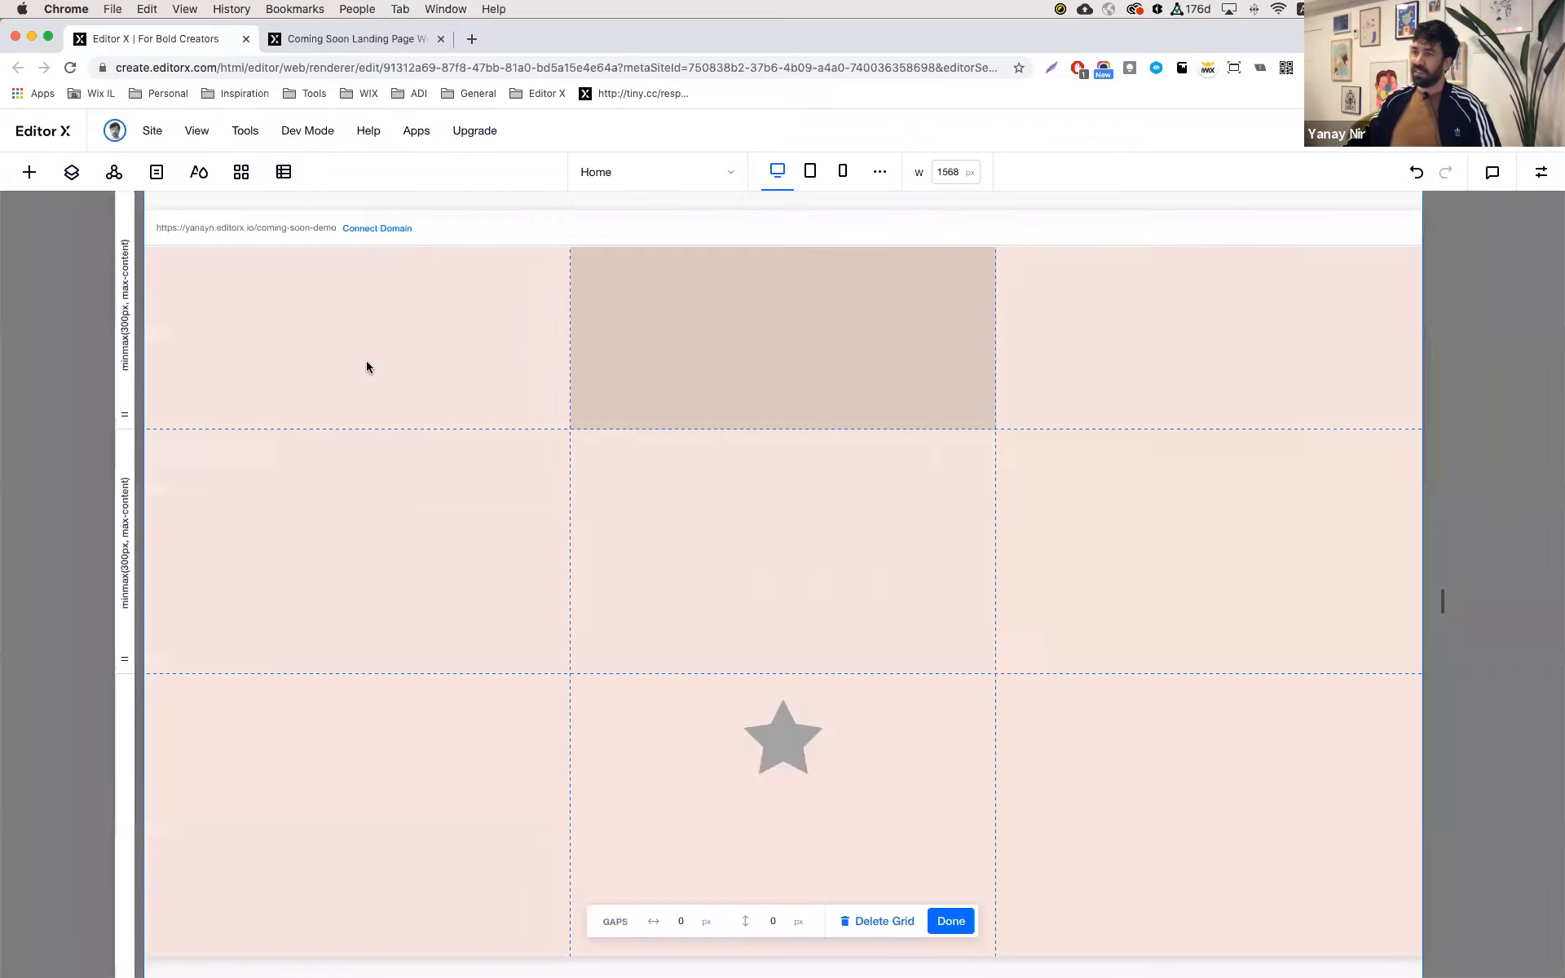
left_click(122, 379)
left_click(155, 493)
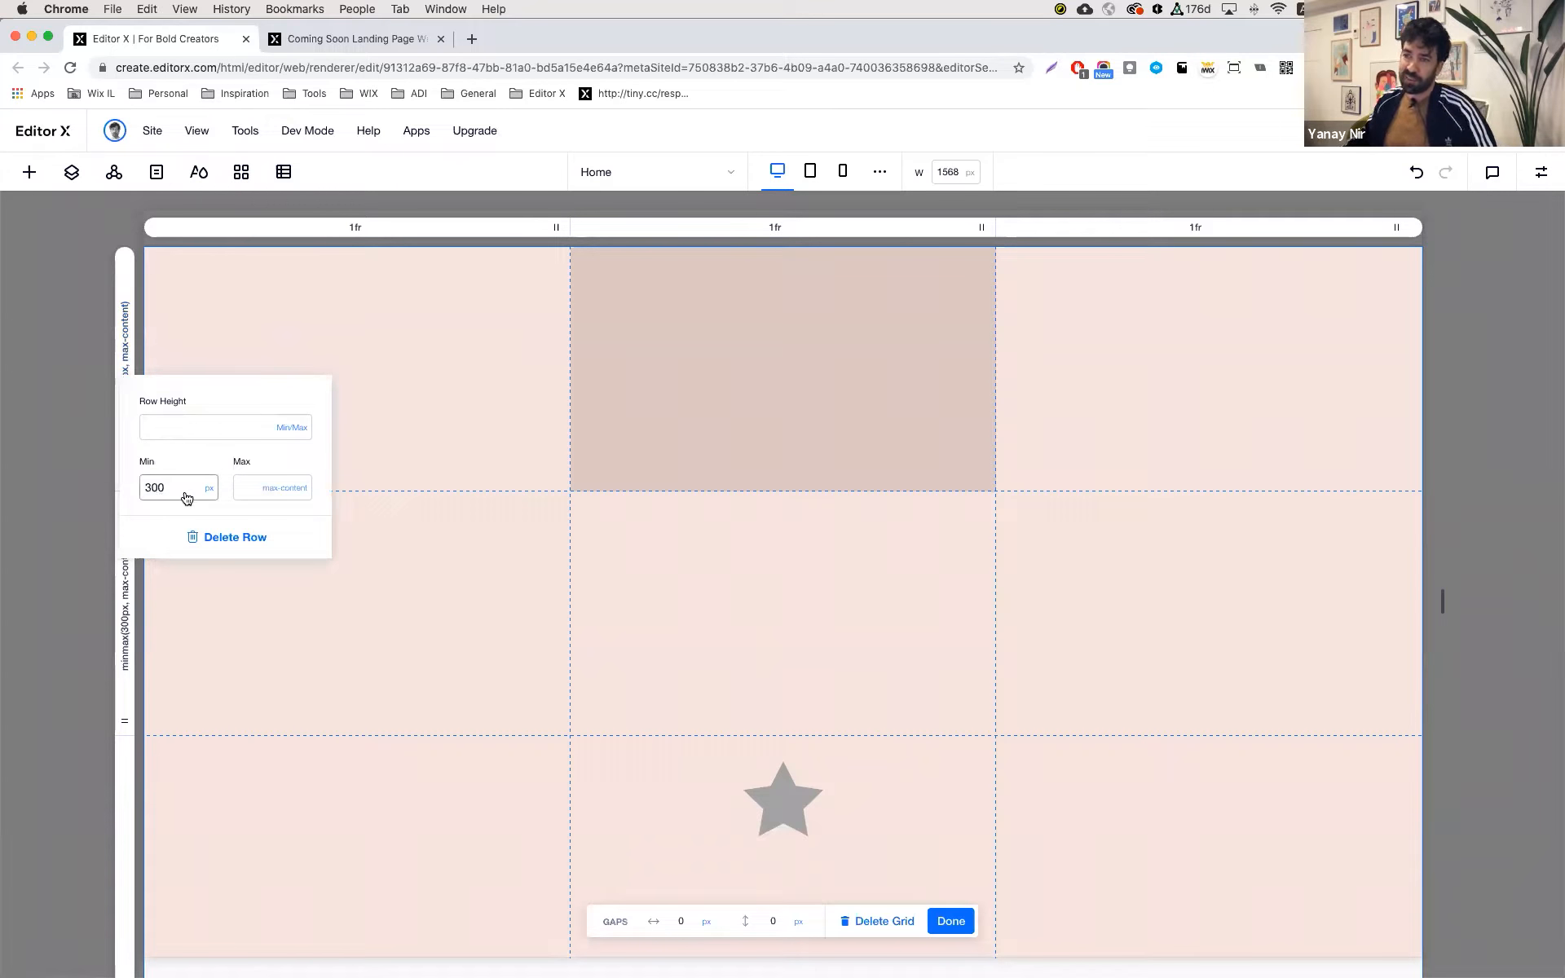
double_click(181, 487)
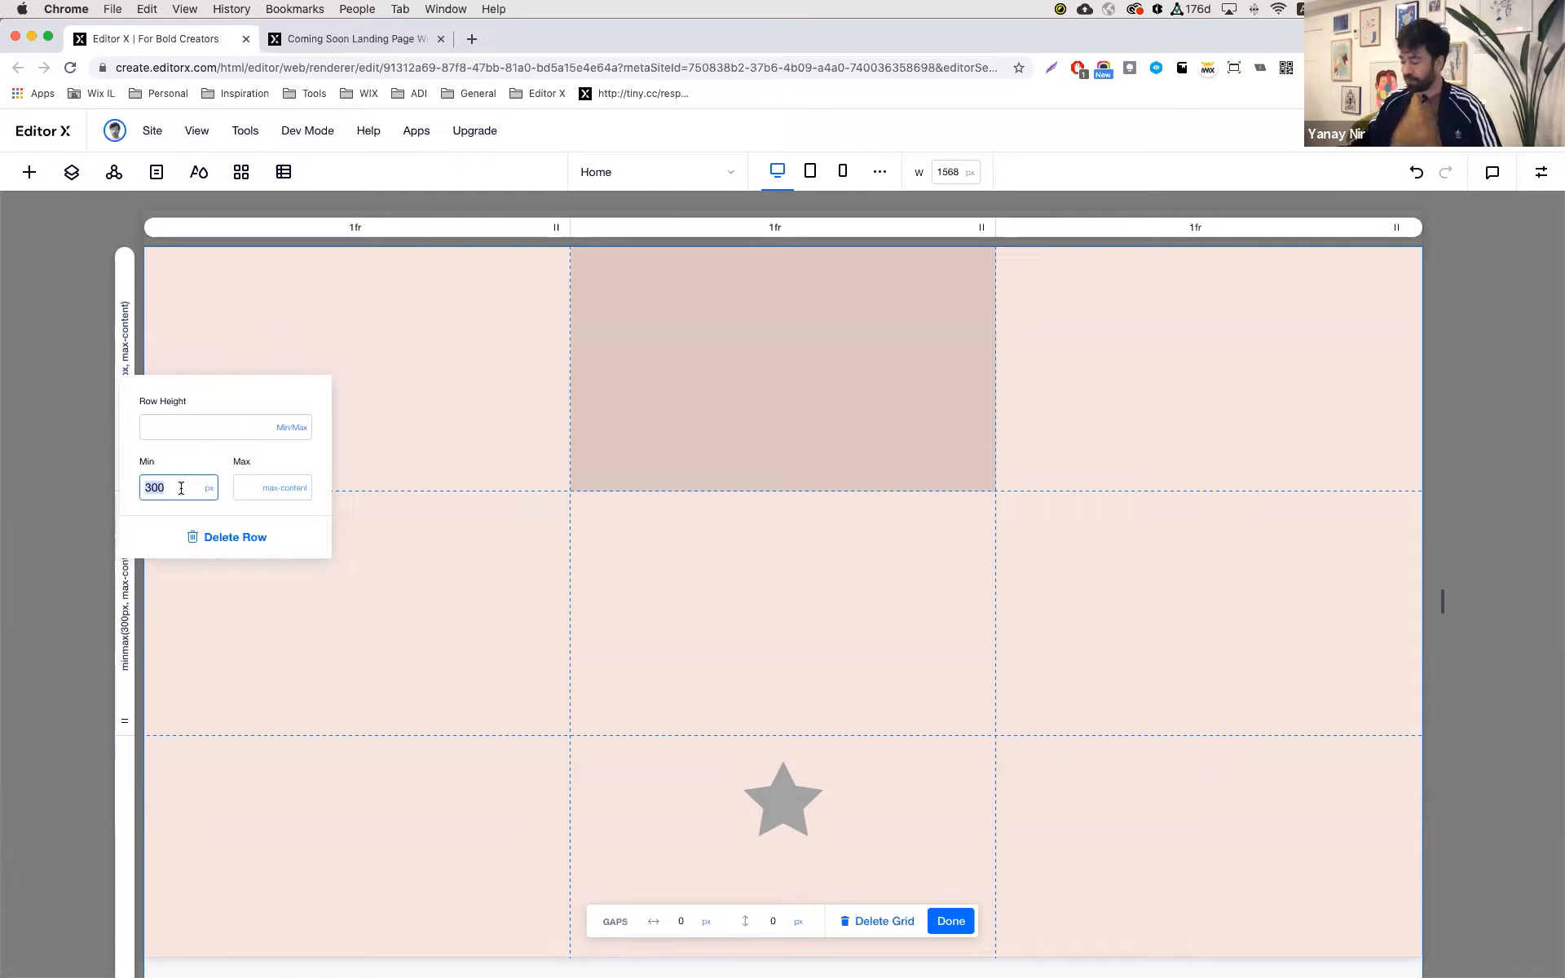
type("55vh")
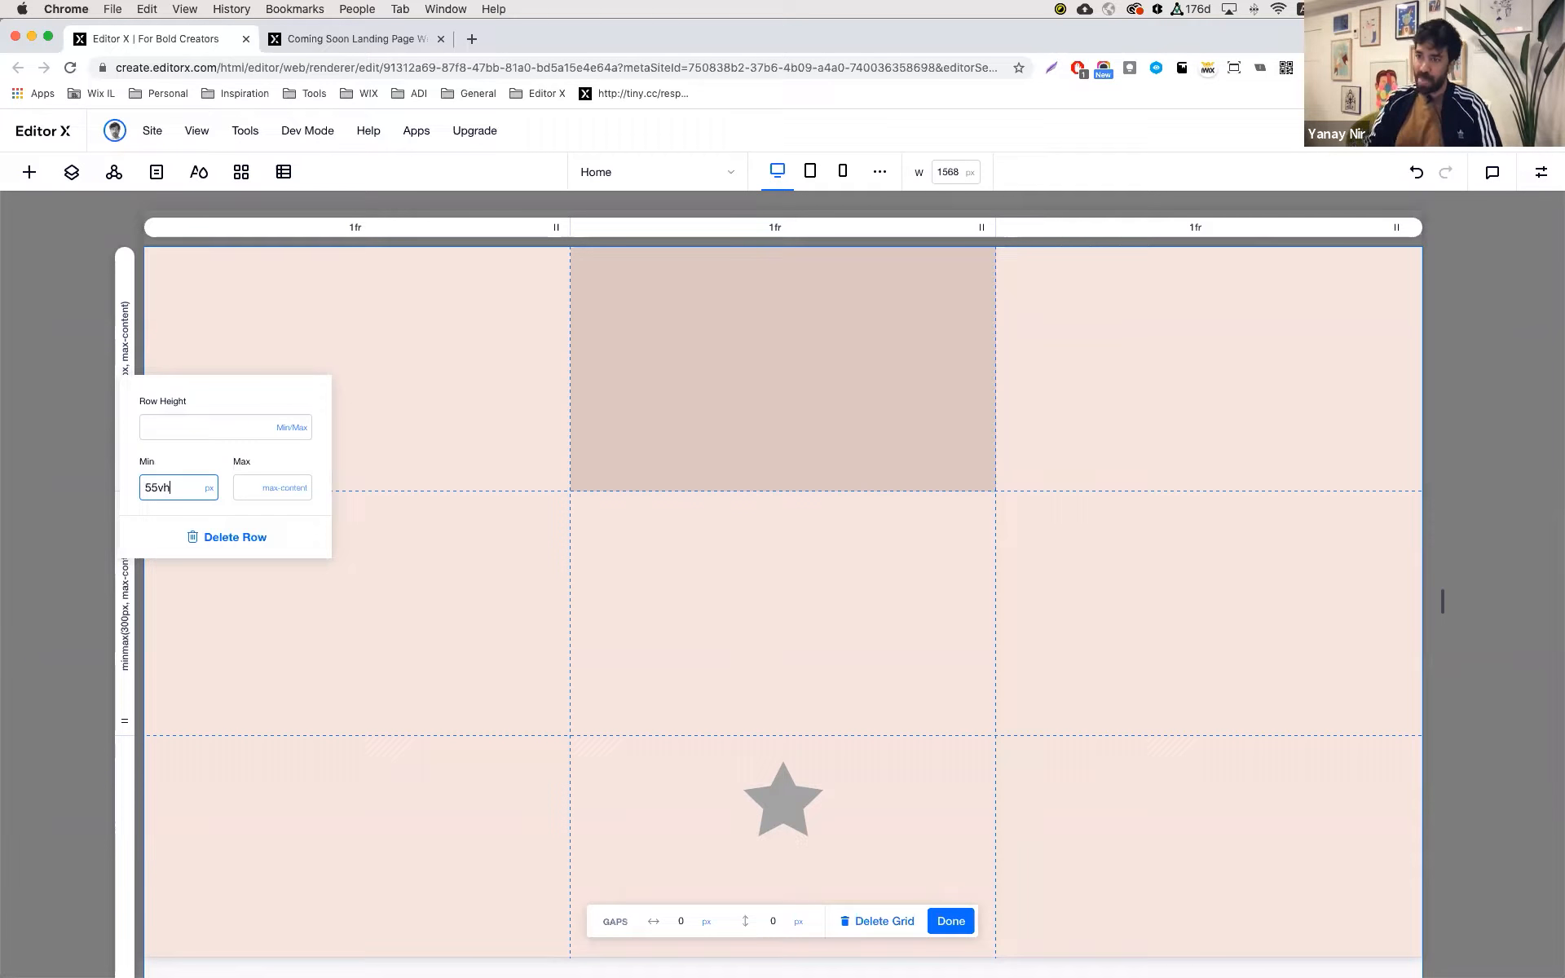
key("Return")
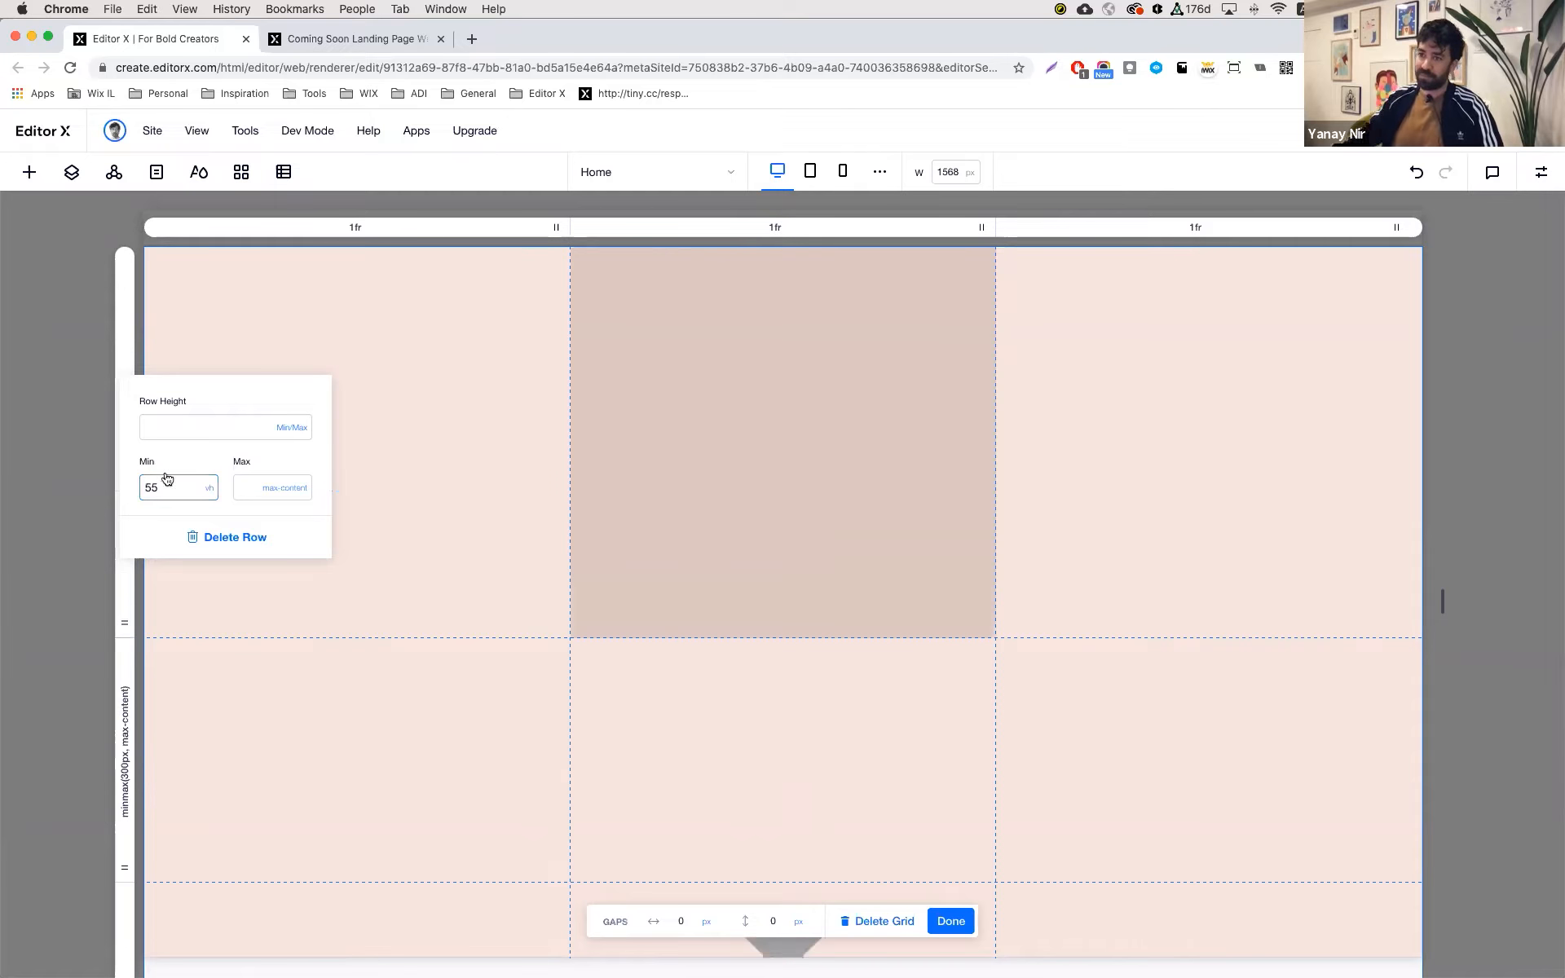
- Set the second grid row's minimum height to 55vh and finish the grid adjustment
left_click(120, 729)
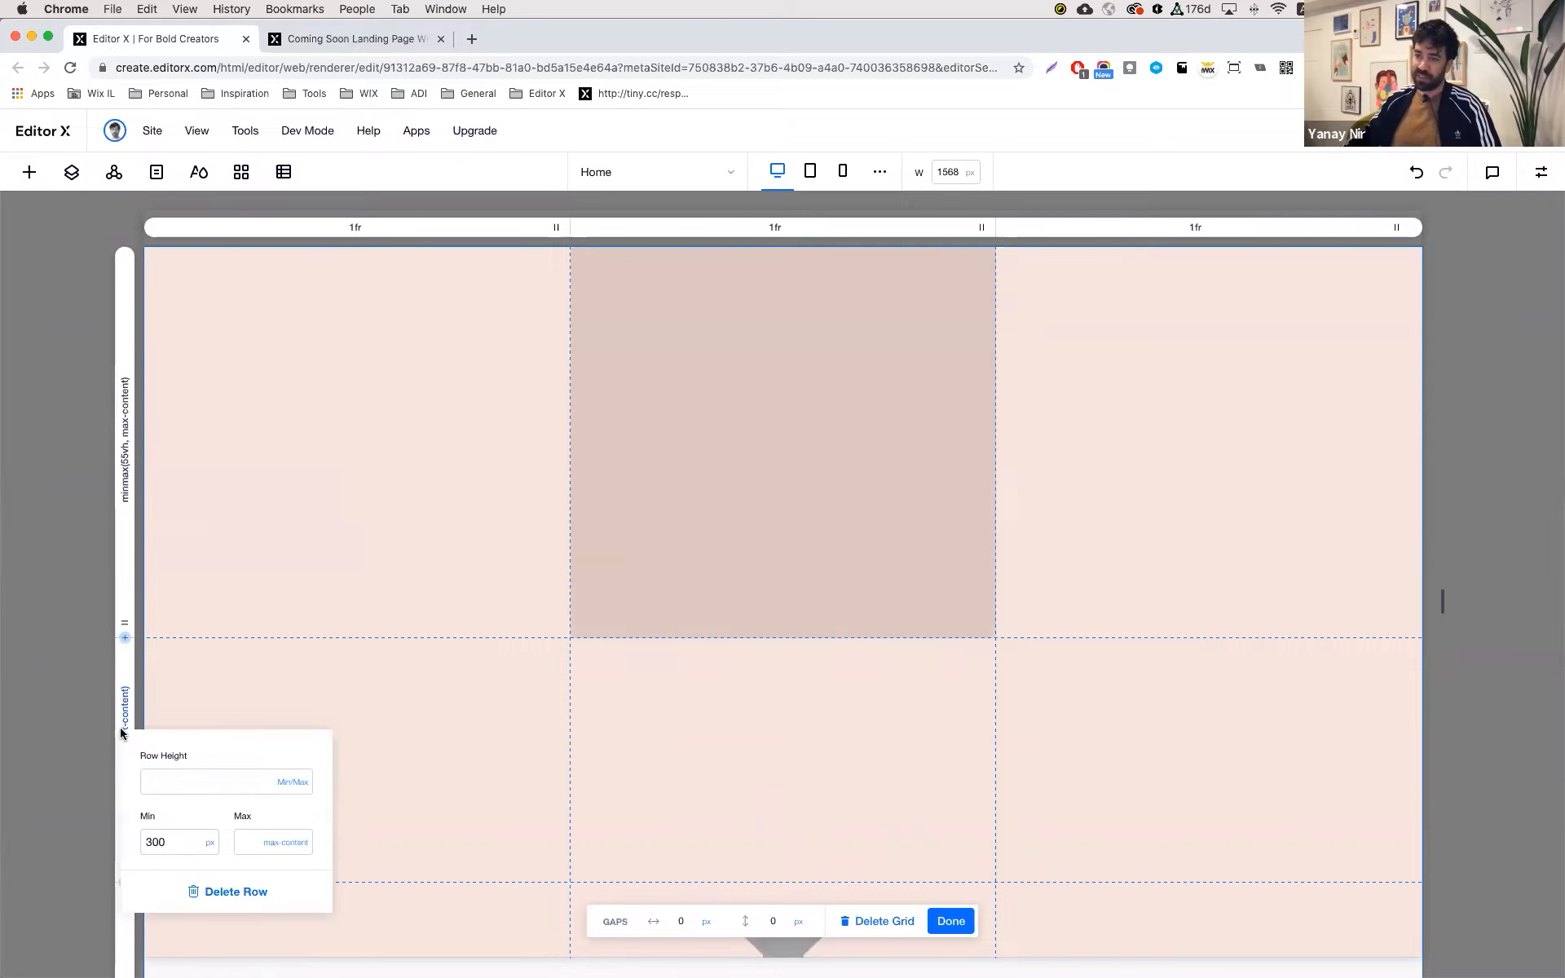
left_click(181, 842)
type("55vh")
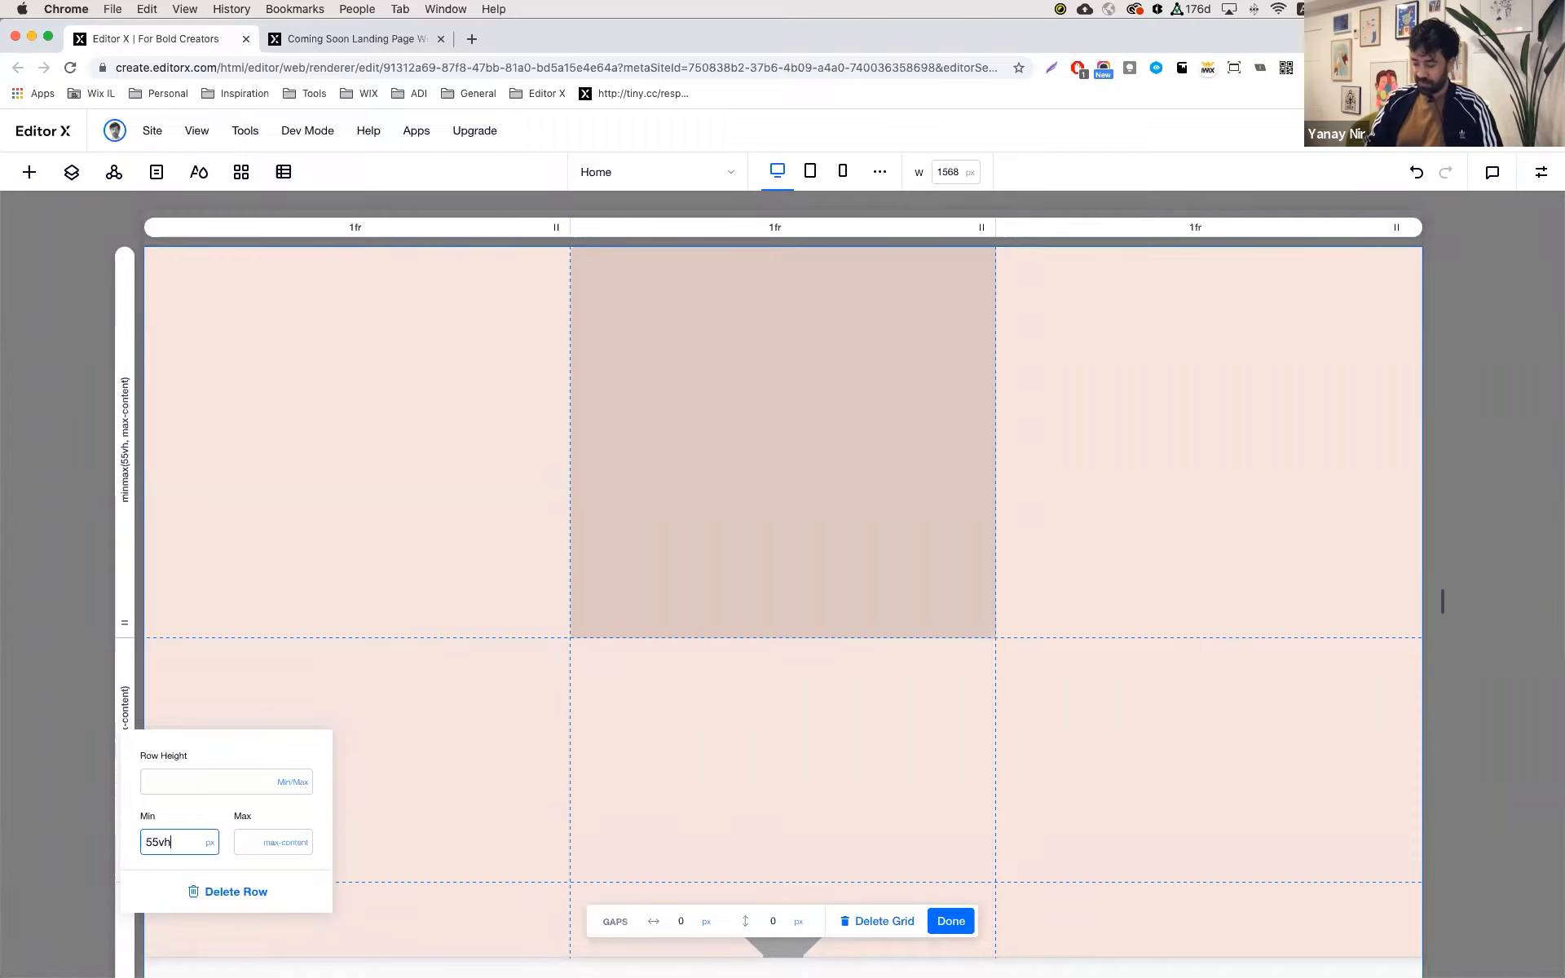
key("Return")
left_click(551, 558)
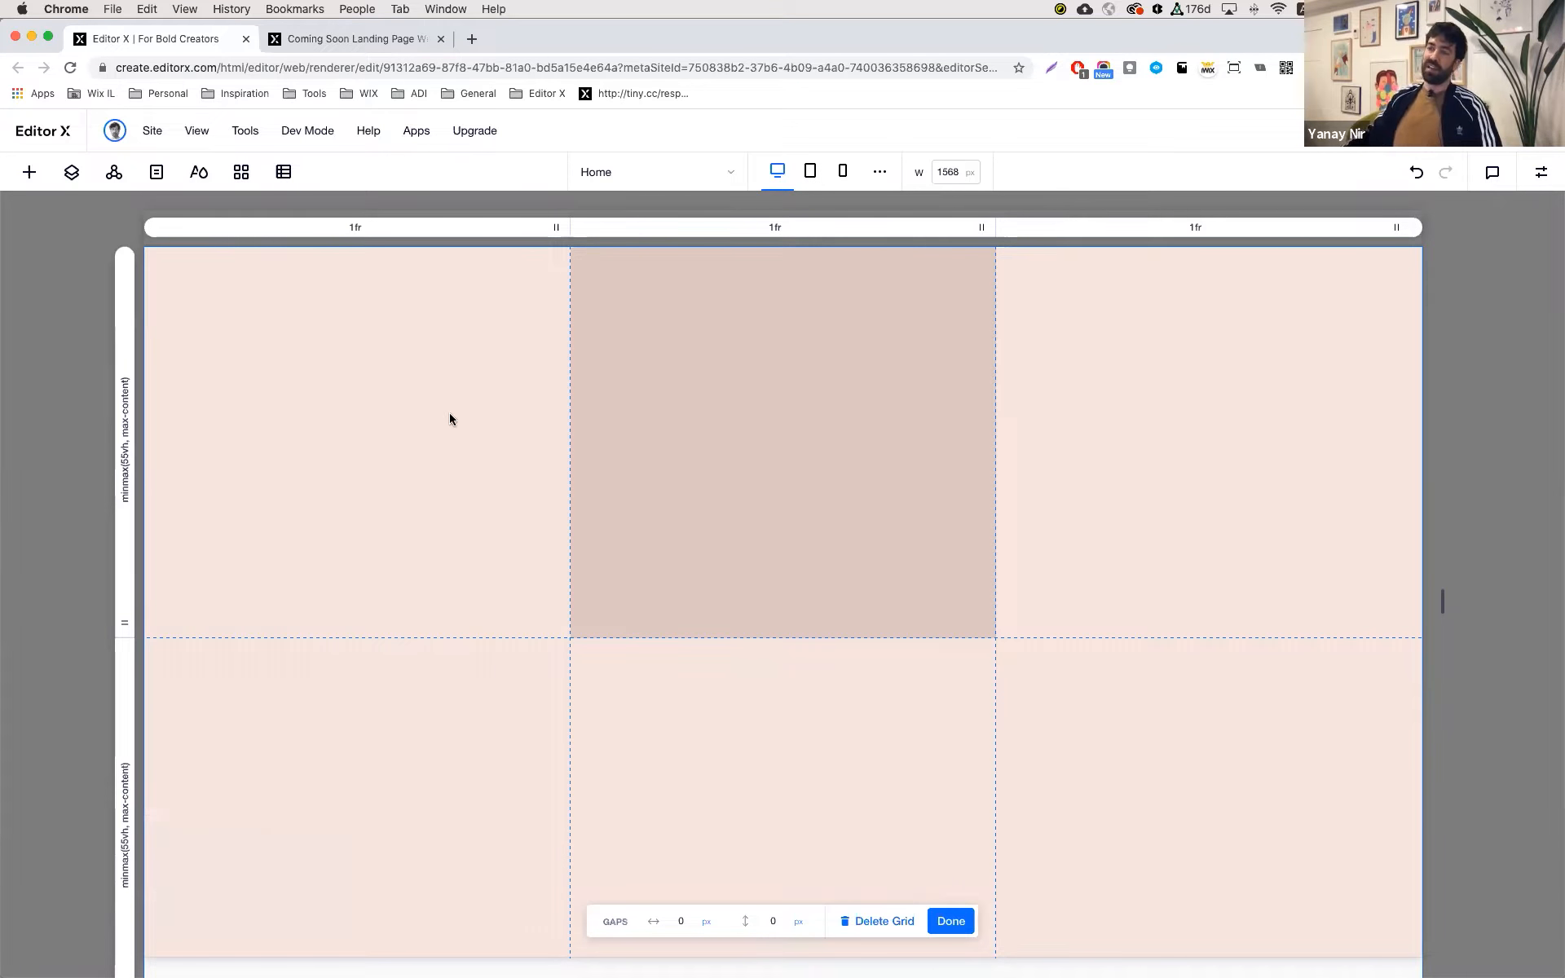
scroll(492, 565, "down", 5)
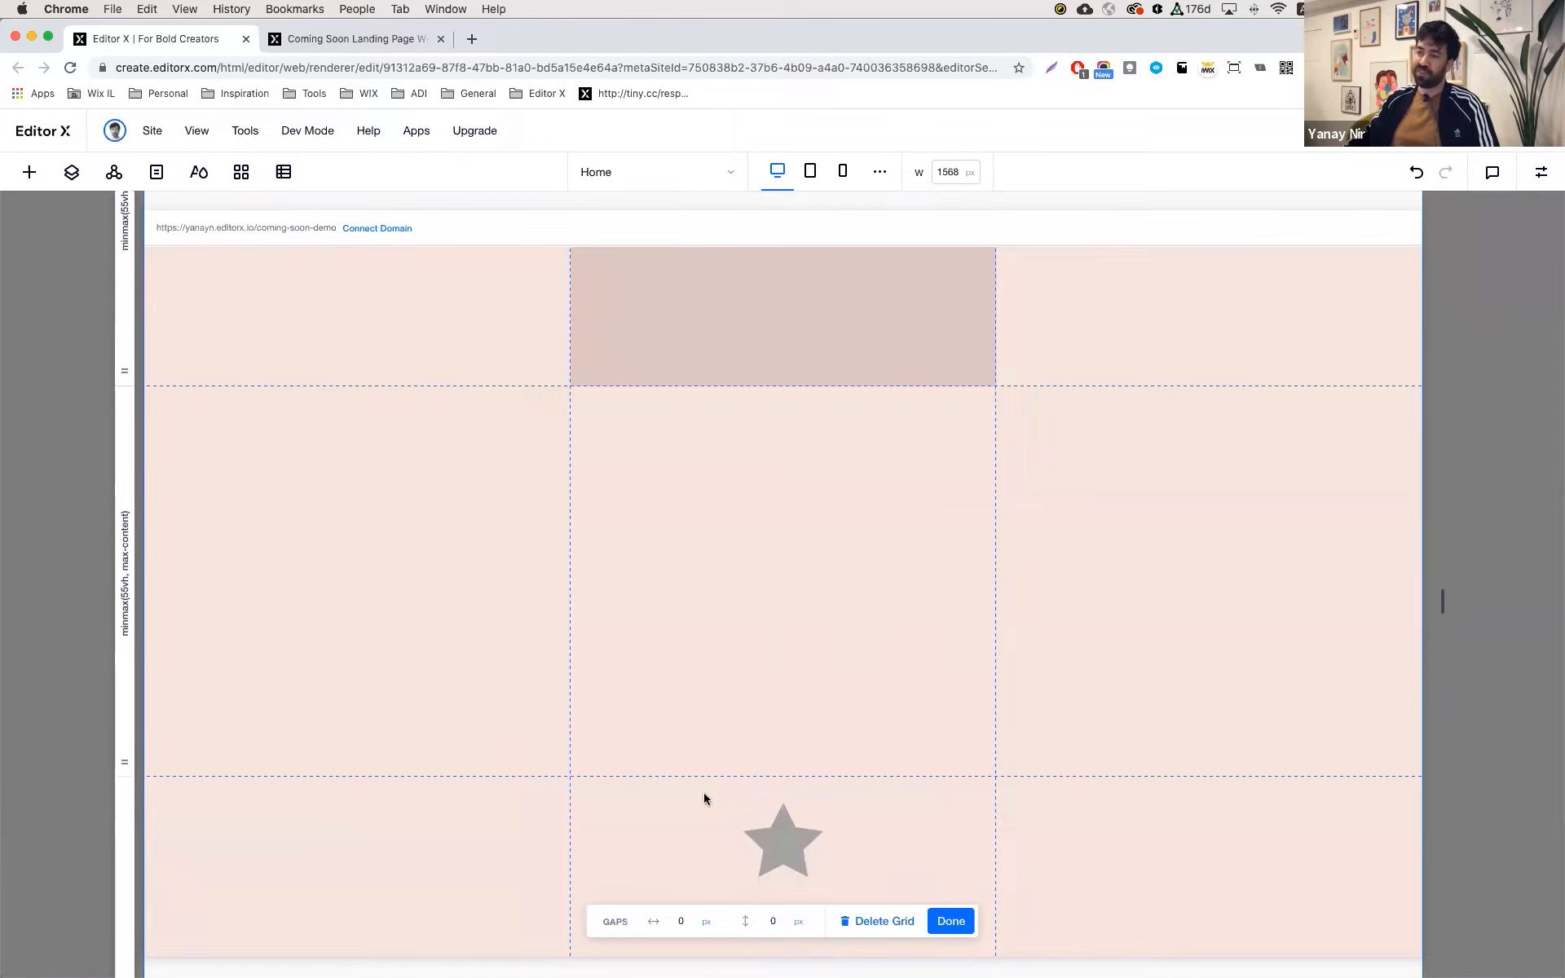
scroll(732, 758, "up", 5)
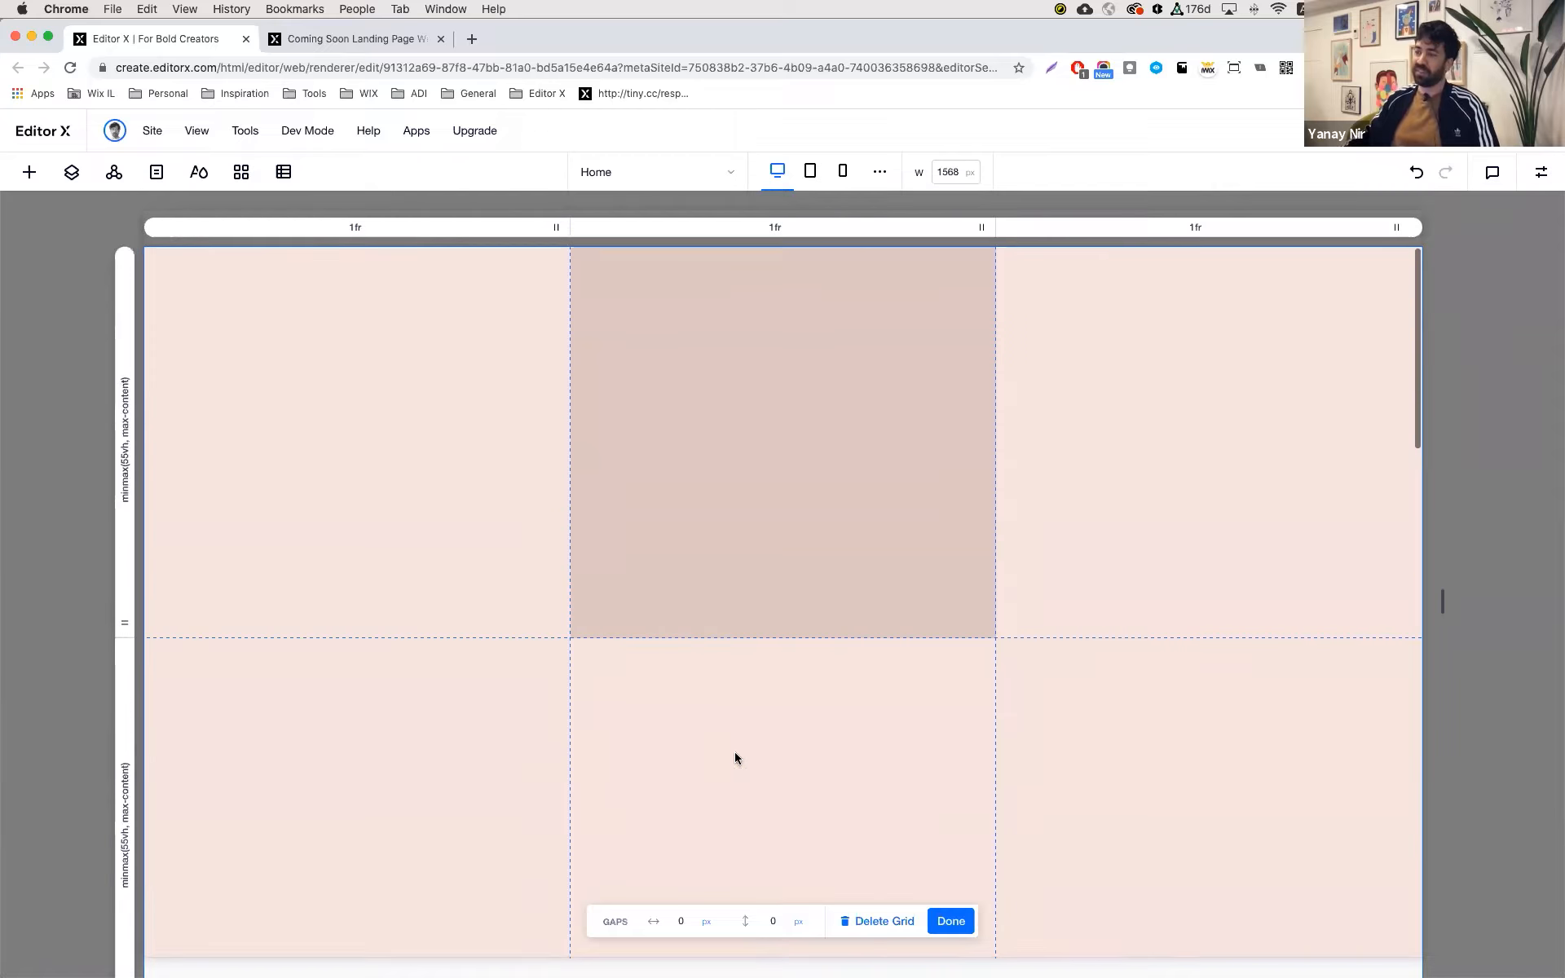
left_click(952, 921)
- Preview the page to check how the containers behave on scroll, and return to the editor
left_click(1438, 130)
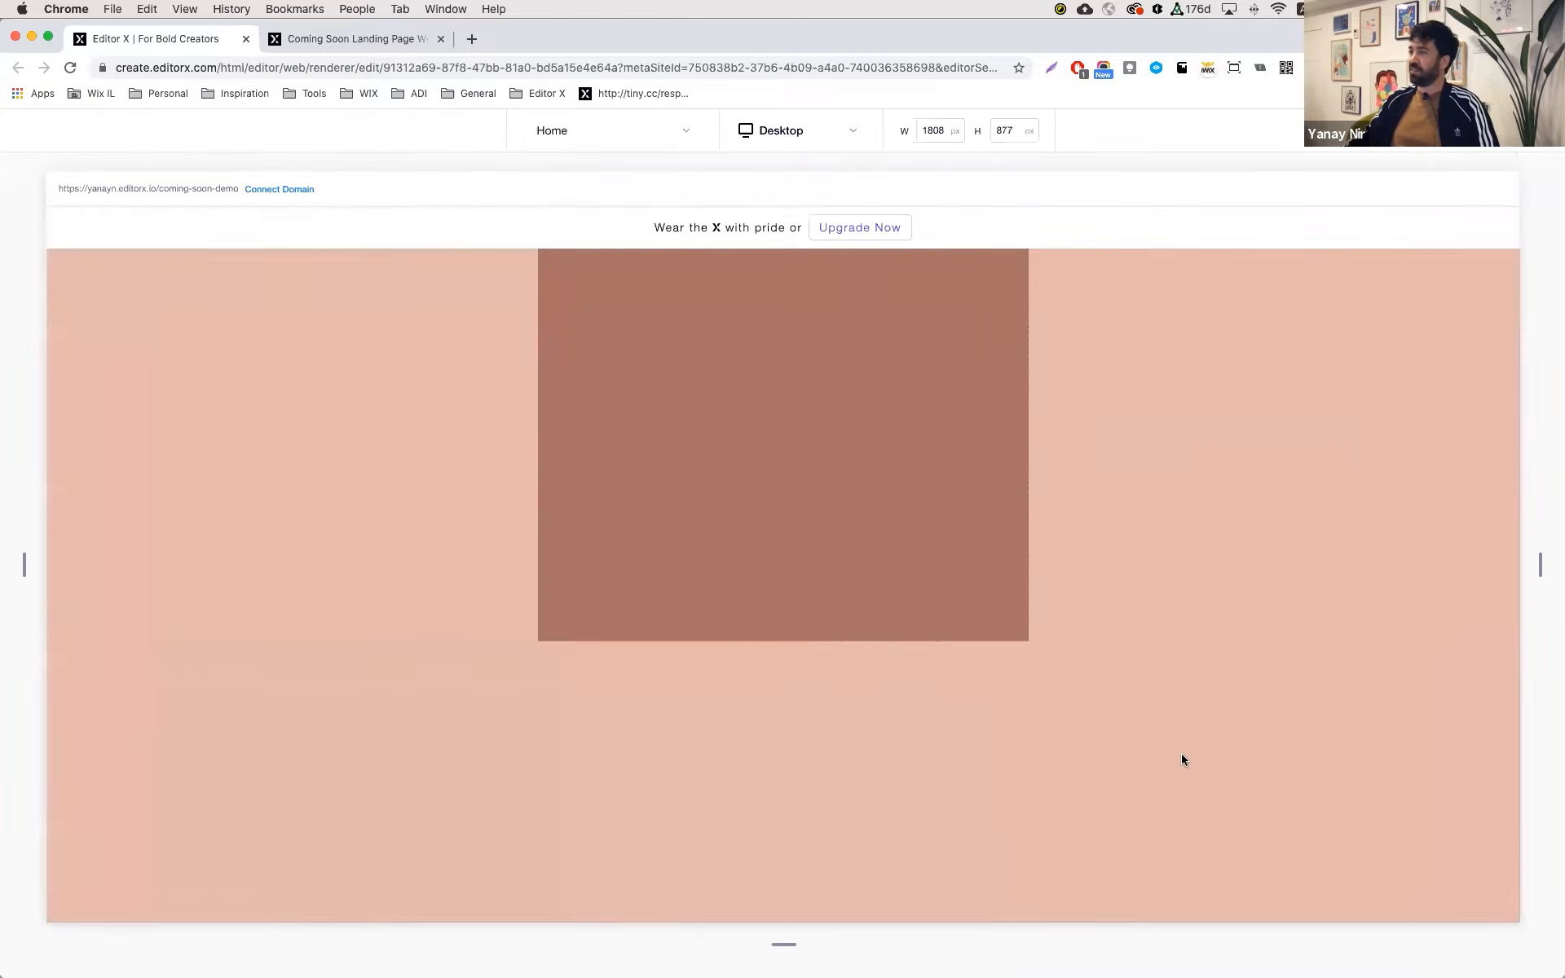
scroll(1181, 758, "down", 2)
scroll(1181, 758, "up", 1)
scroll(1181, 759, "up", 1)
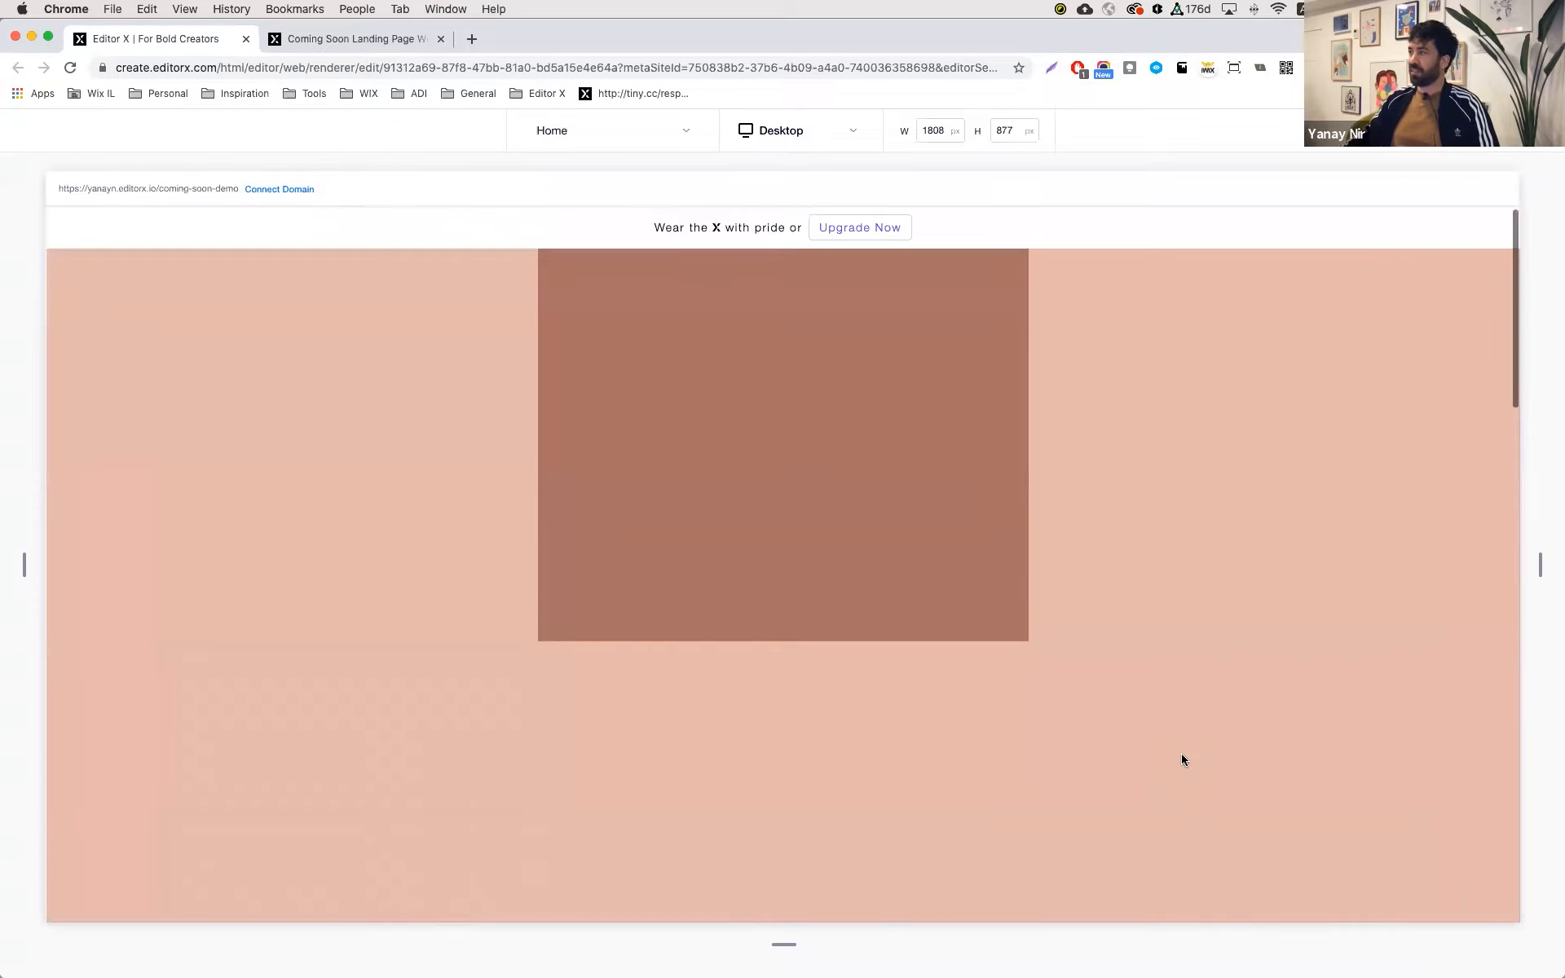
left_click(1438, 131)
- Set the sticky top offset of the light peach mask container to 55vh
left_click(873, 706)
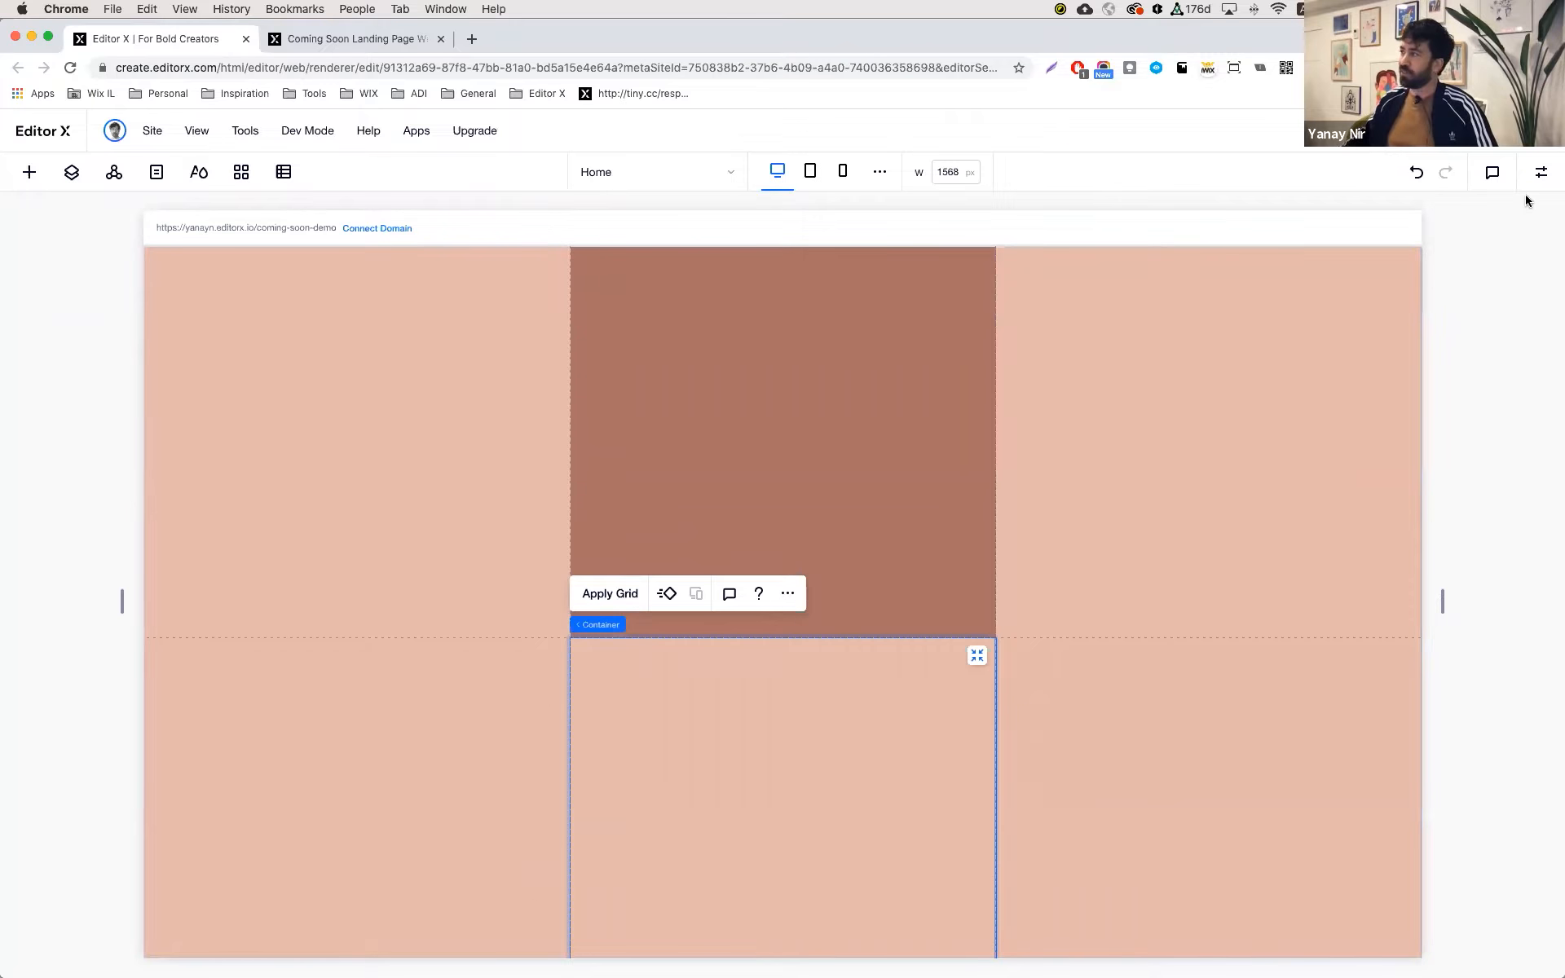
left_click(1542, 172)
scroll(1457, 818, "down", 2)
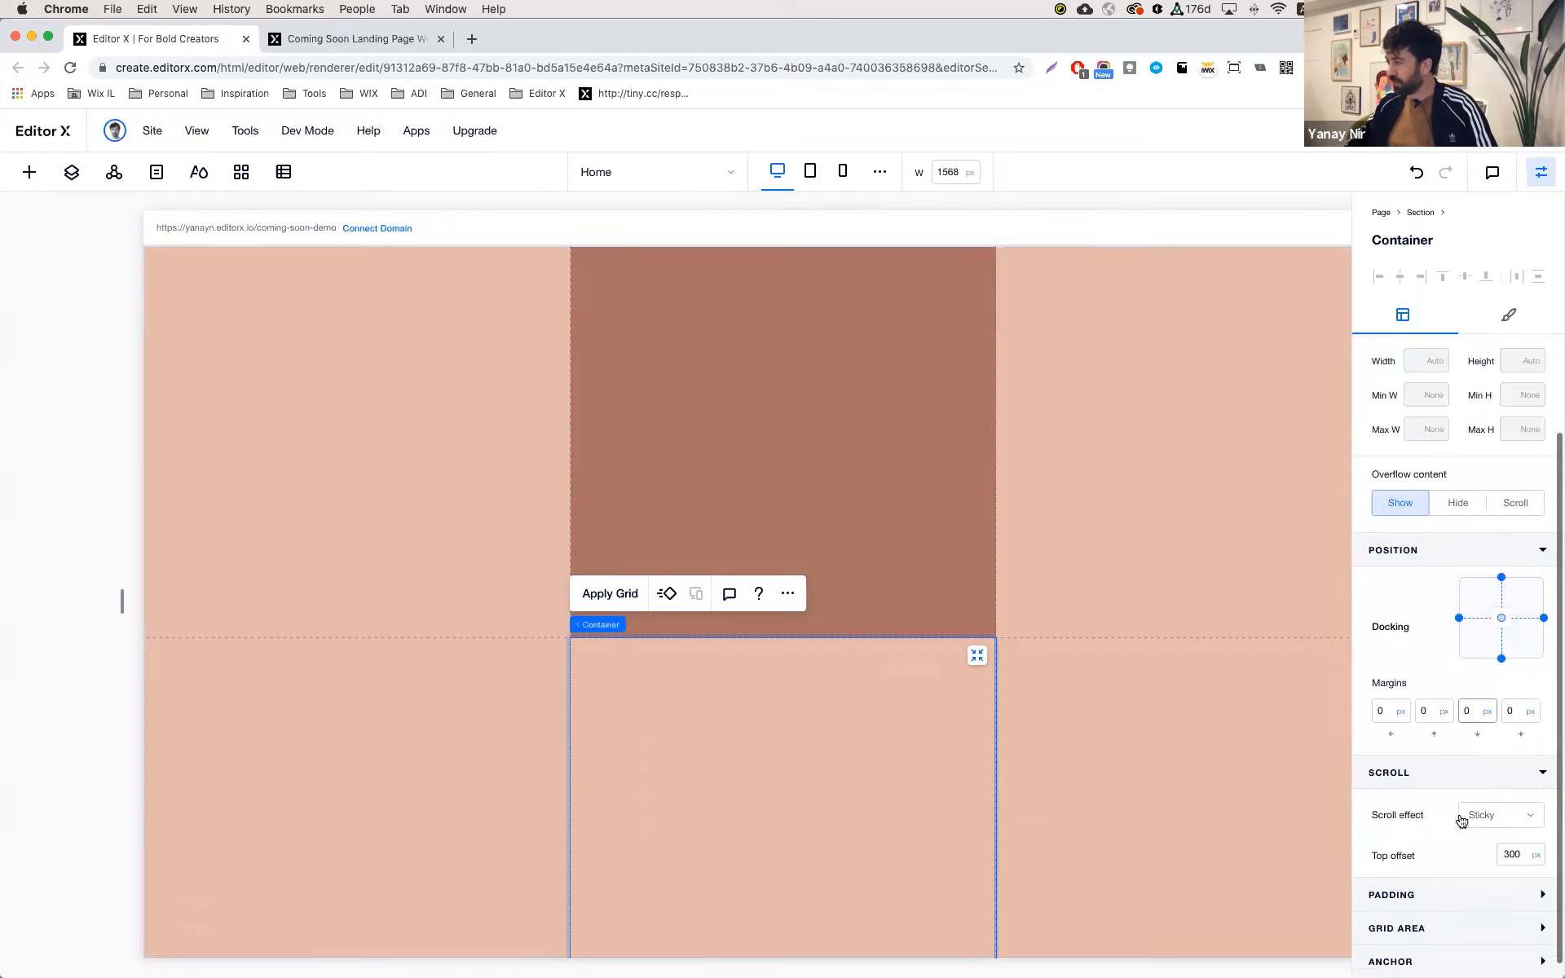
left_click(1522, 856)
type("55vh")
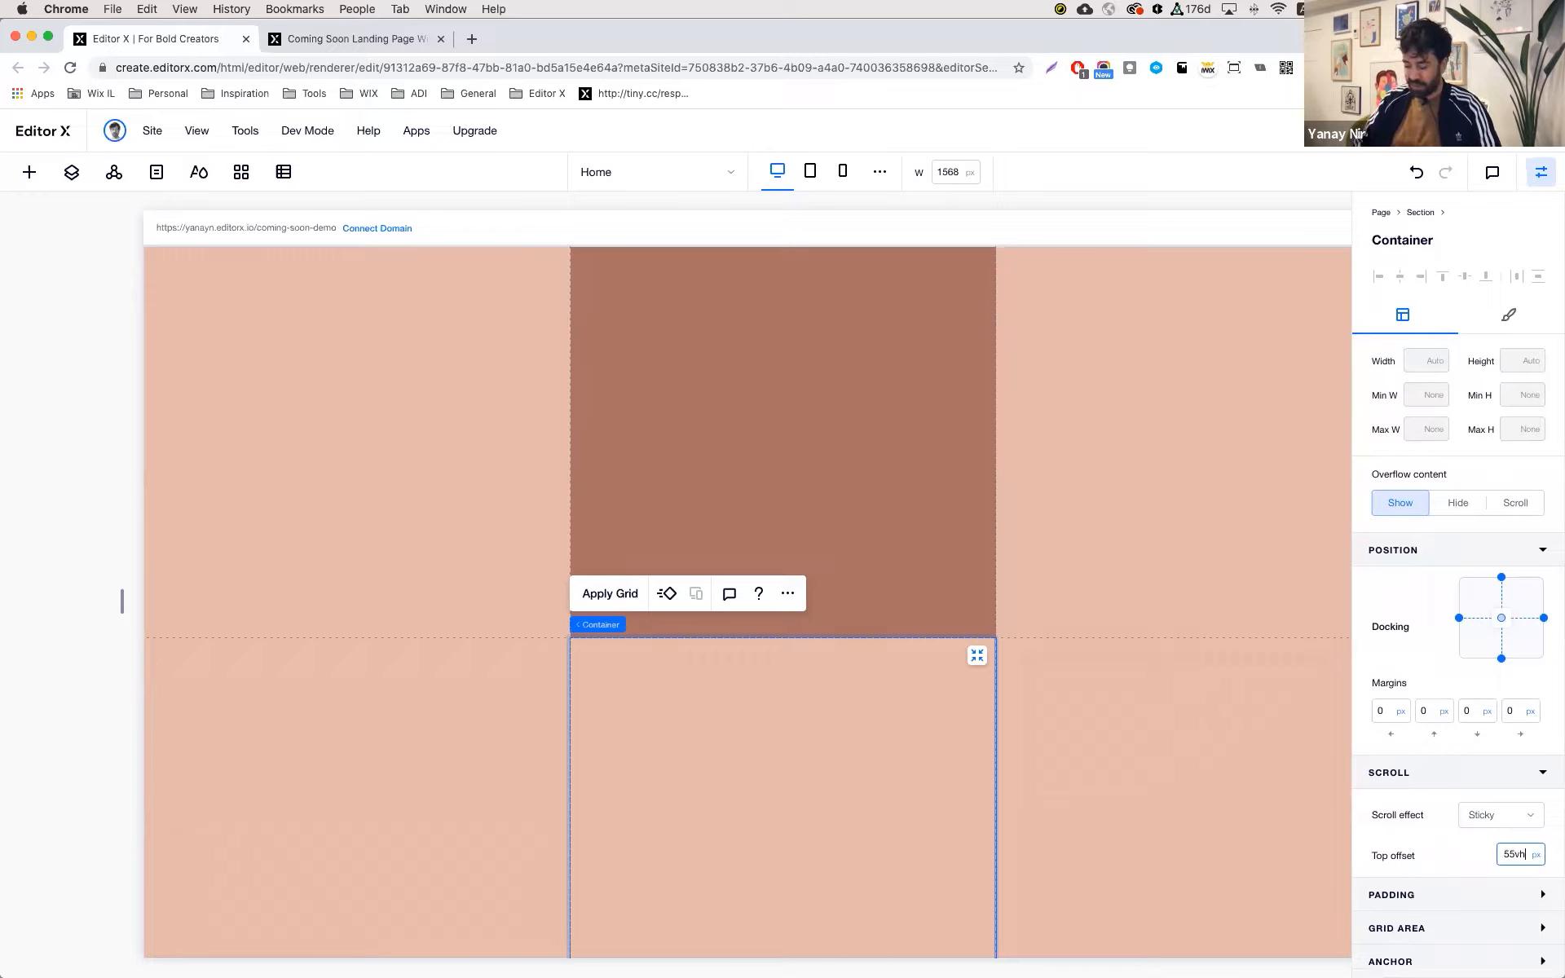
key("Return")
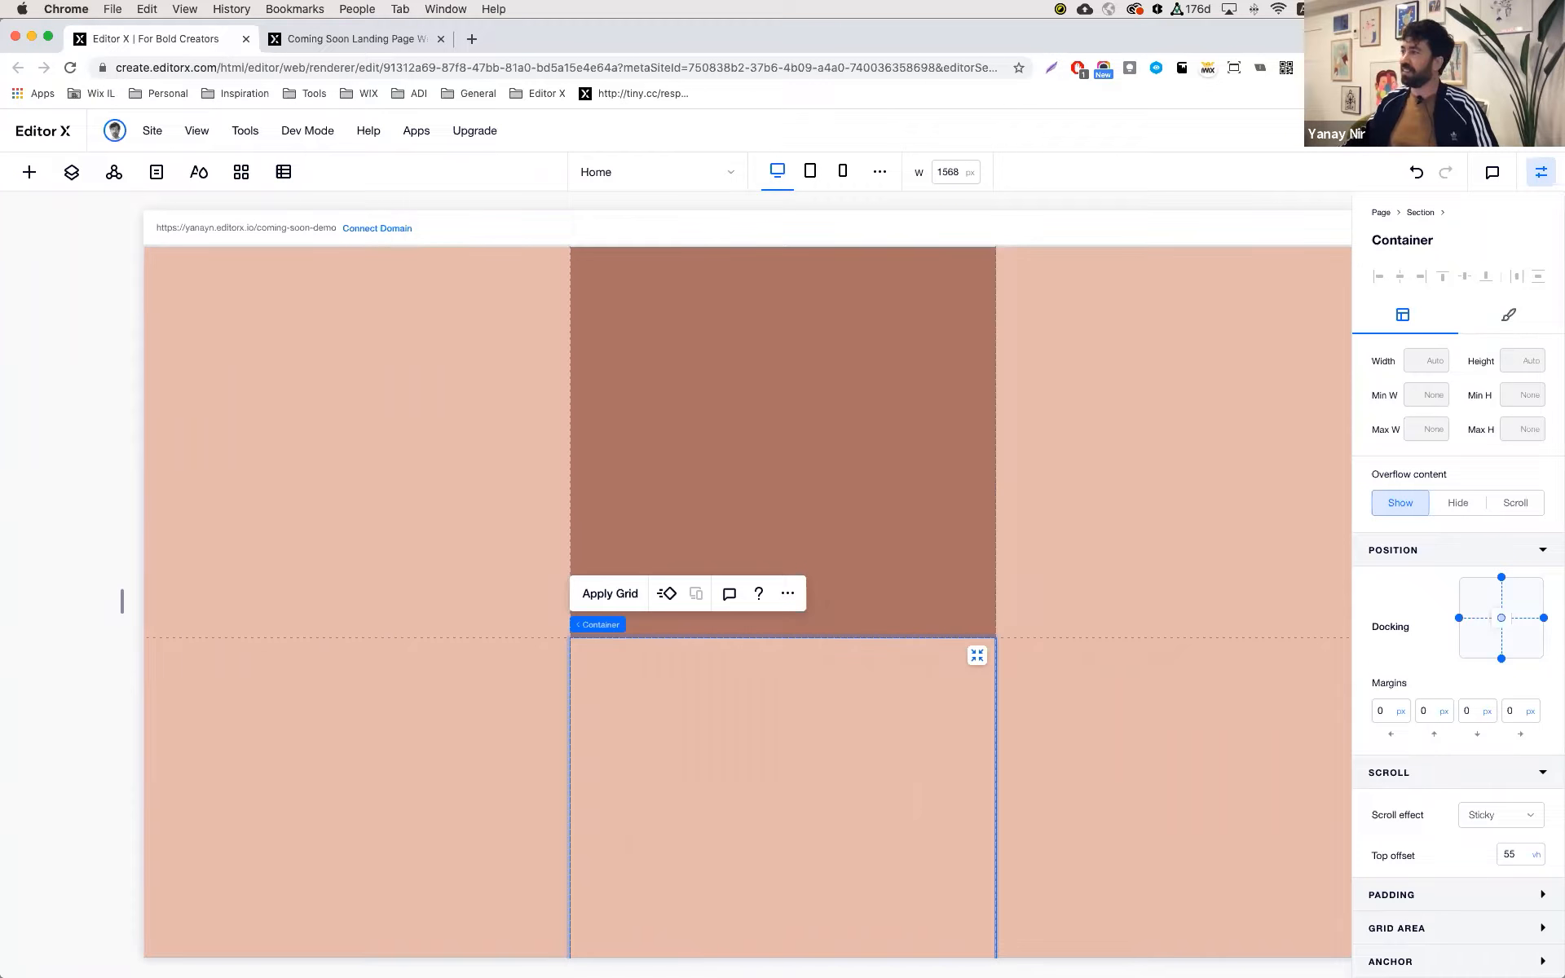
- Preview the page to examine the star emerging from behind the mask over the hole, and return to the editor
key("super+p")
scroll(1195, 581, "down", 5)
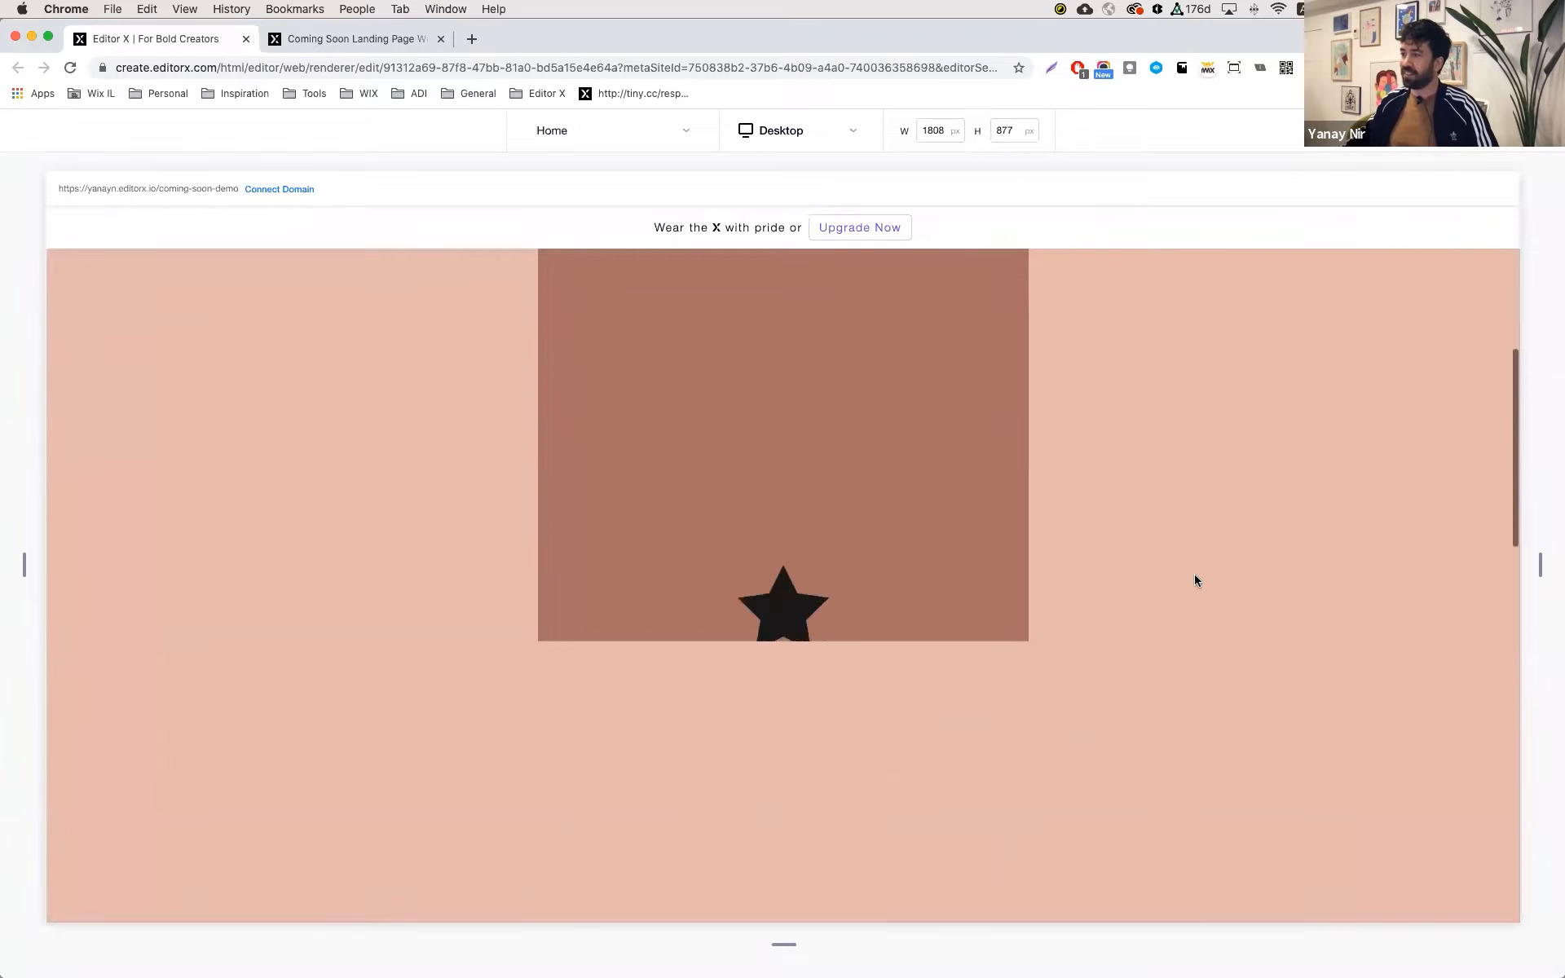
scroll(1195, 581, "up", 5)
scroll(1195, 580, "down", 3)
scroll(1194, 580, "up", 1)
scroll(1194, 581, "down", 4)
scroll(1195, 581, "up", 5)
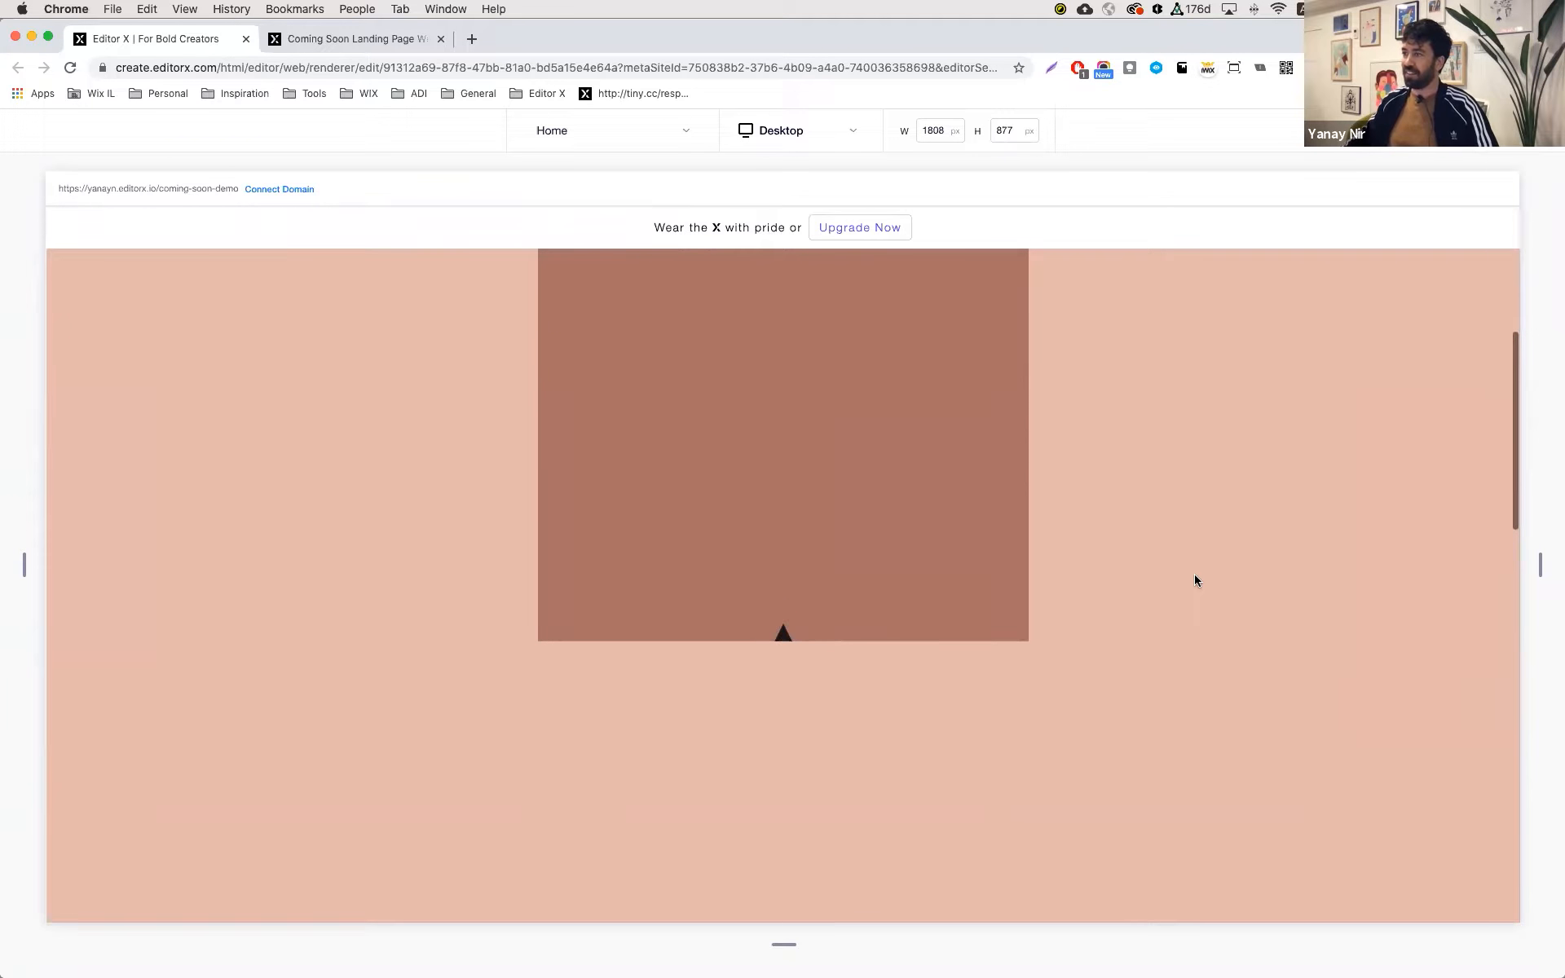
left_click(1478, 130)
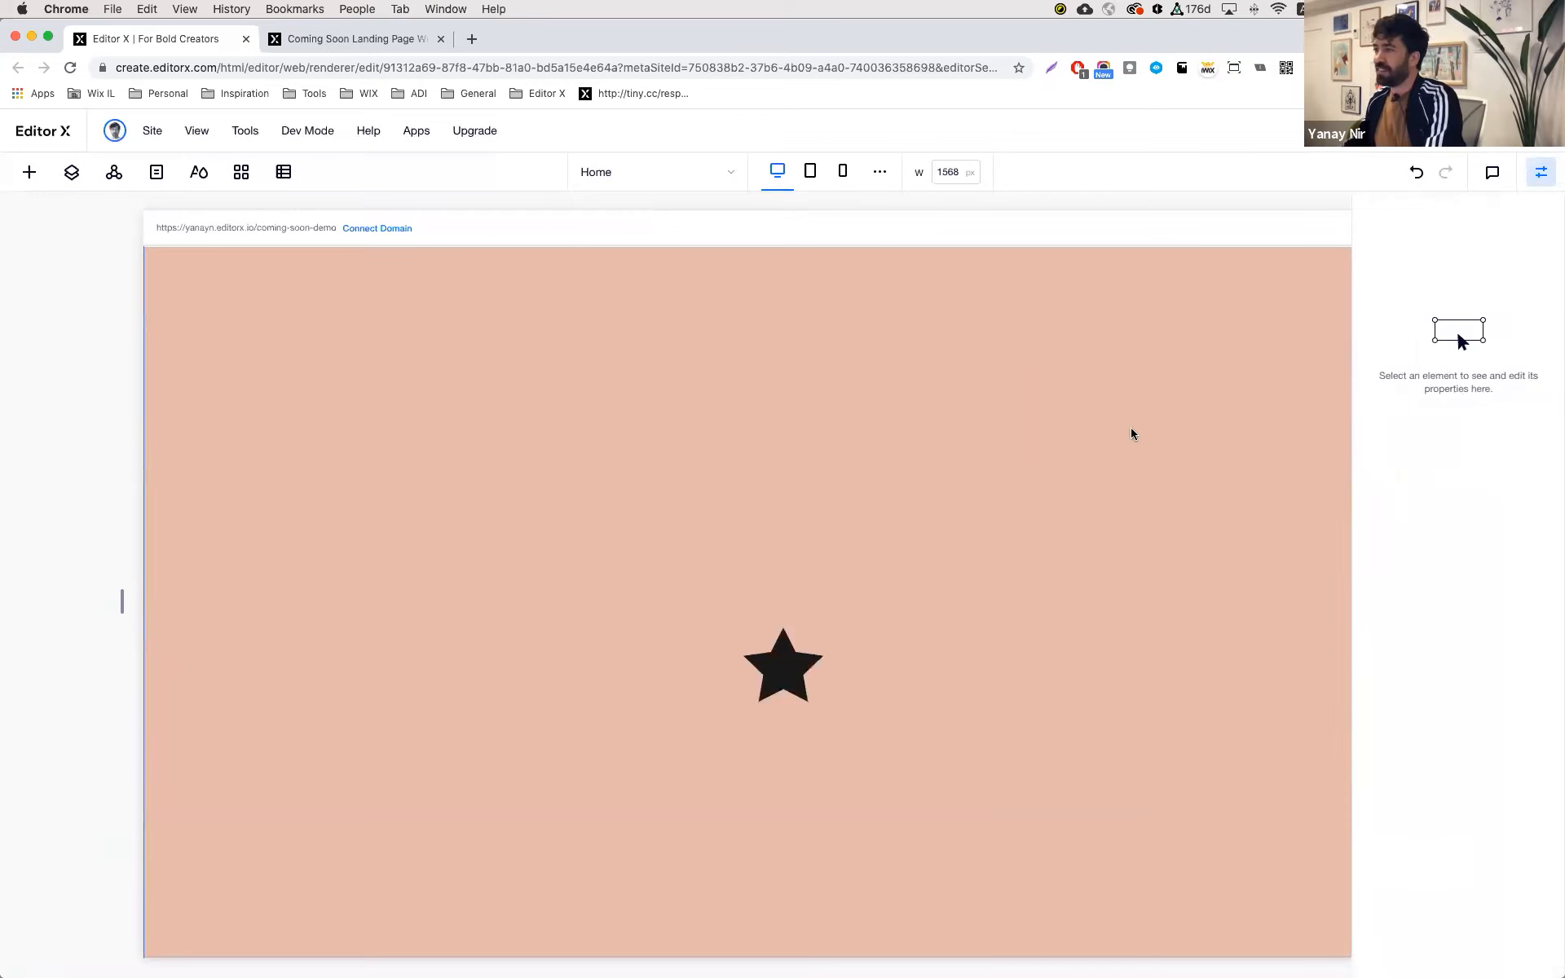
- Add a blank section above the footer and delete the peach section holding the star and containers
left_click(1153, 417)
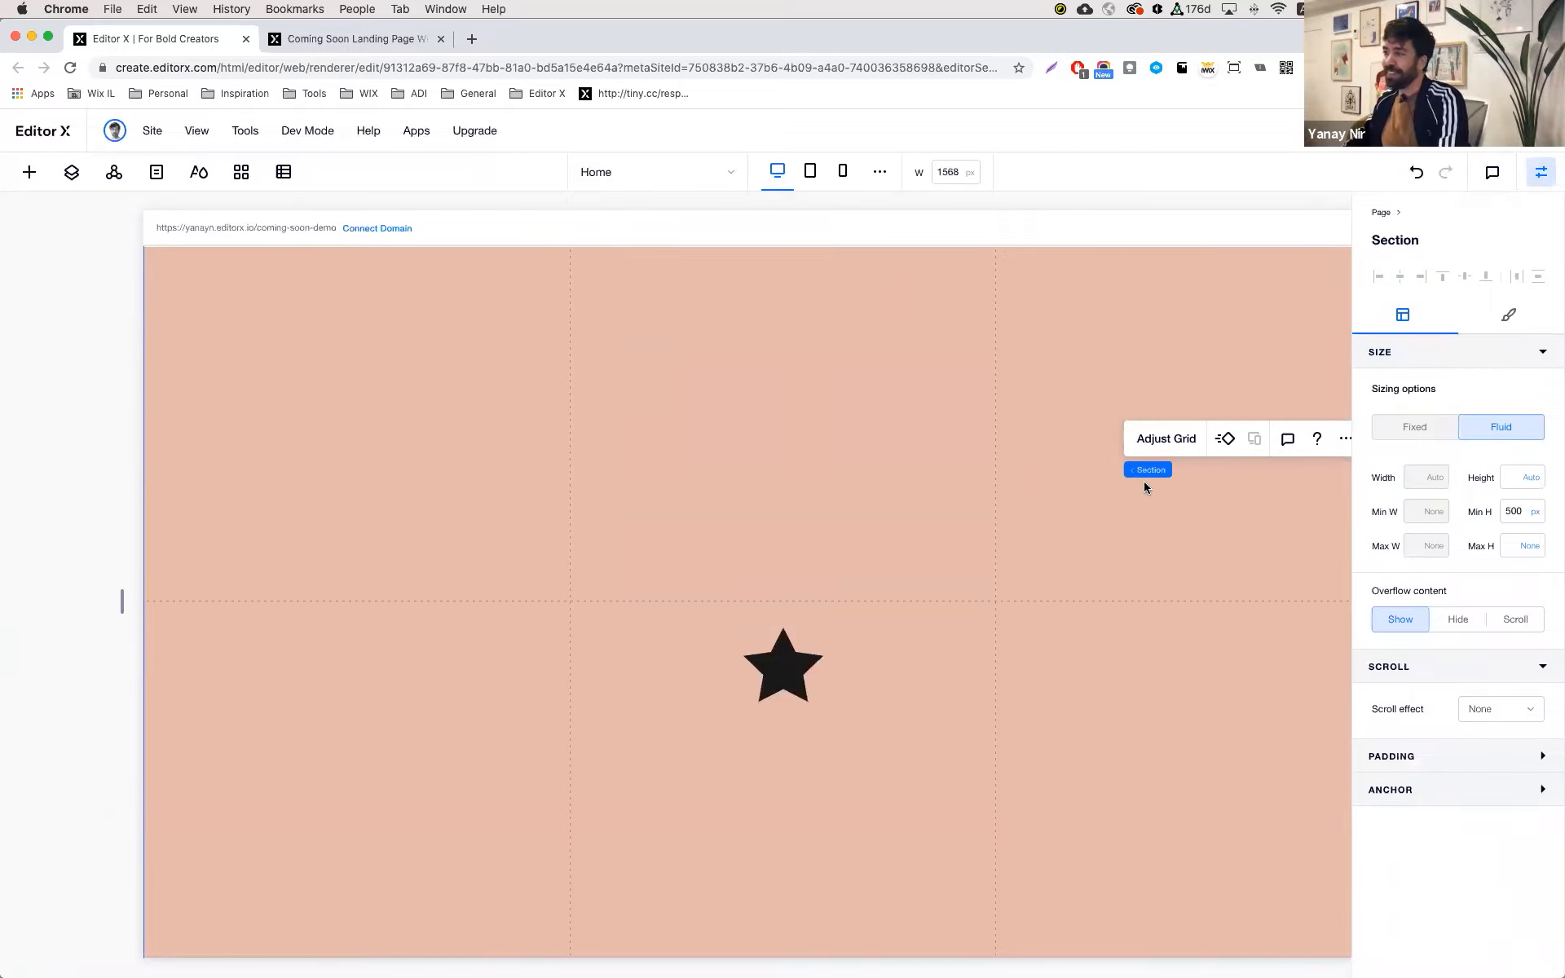
scroll(1063, 712, "down", 7)
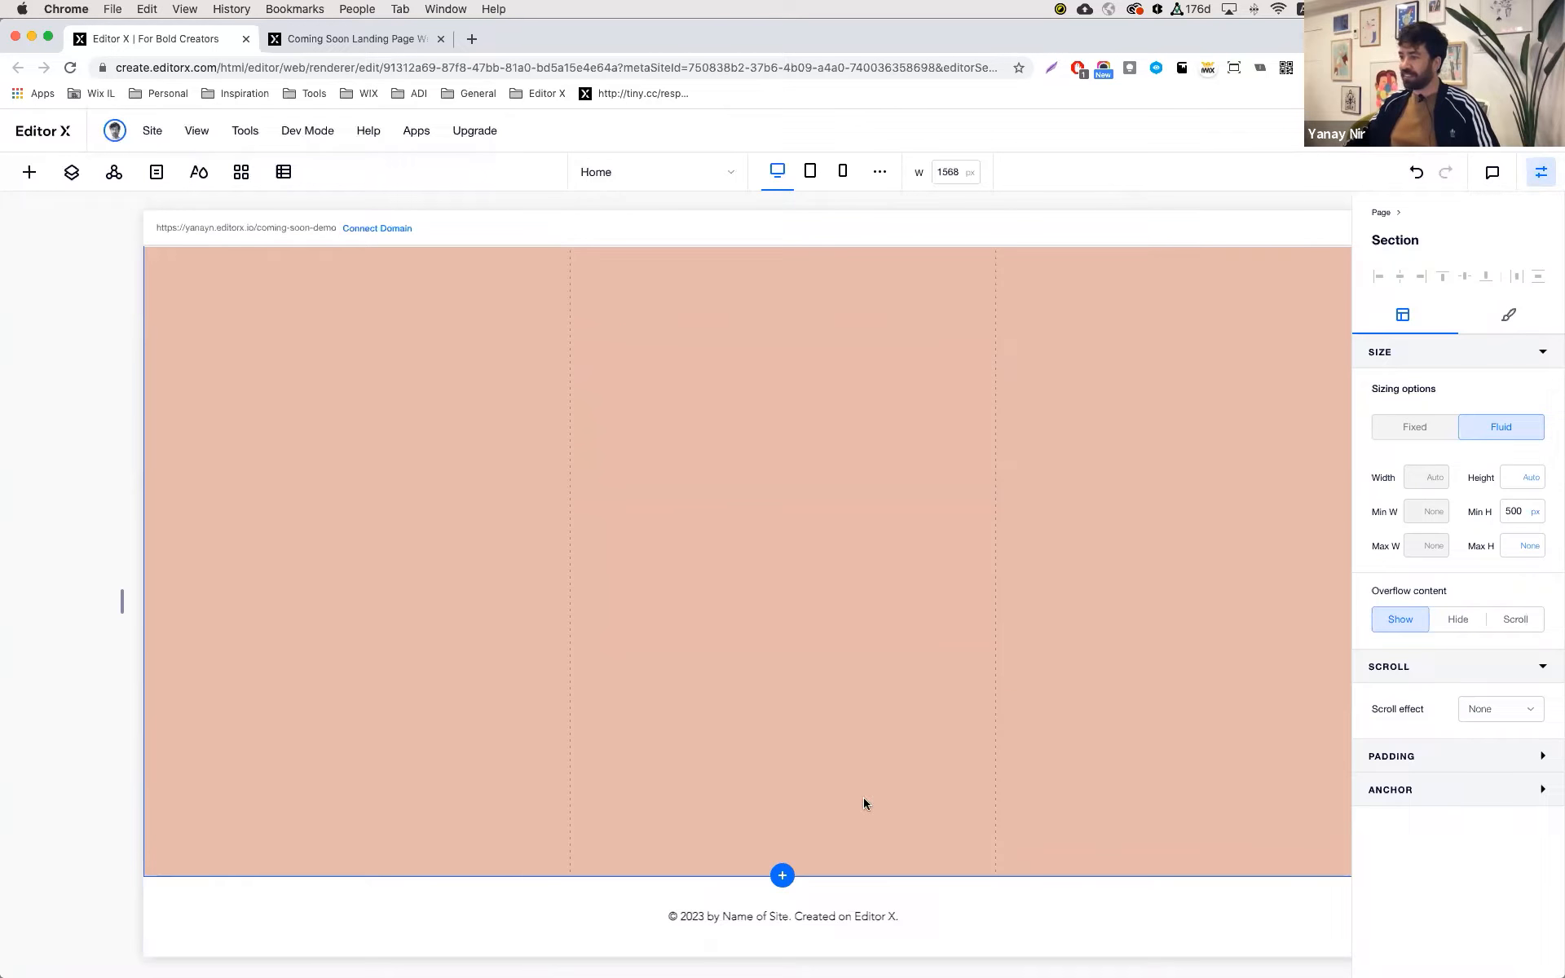
left_click(782, 875)
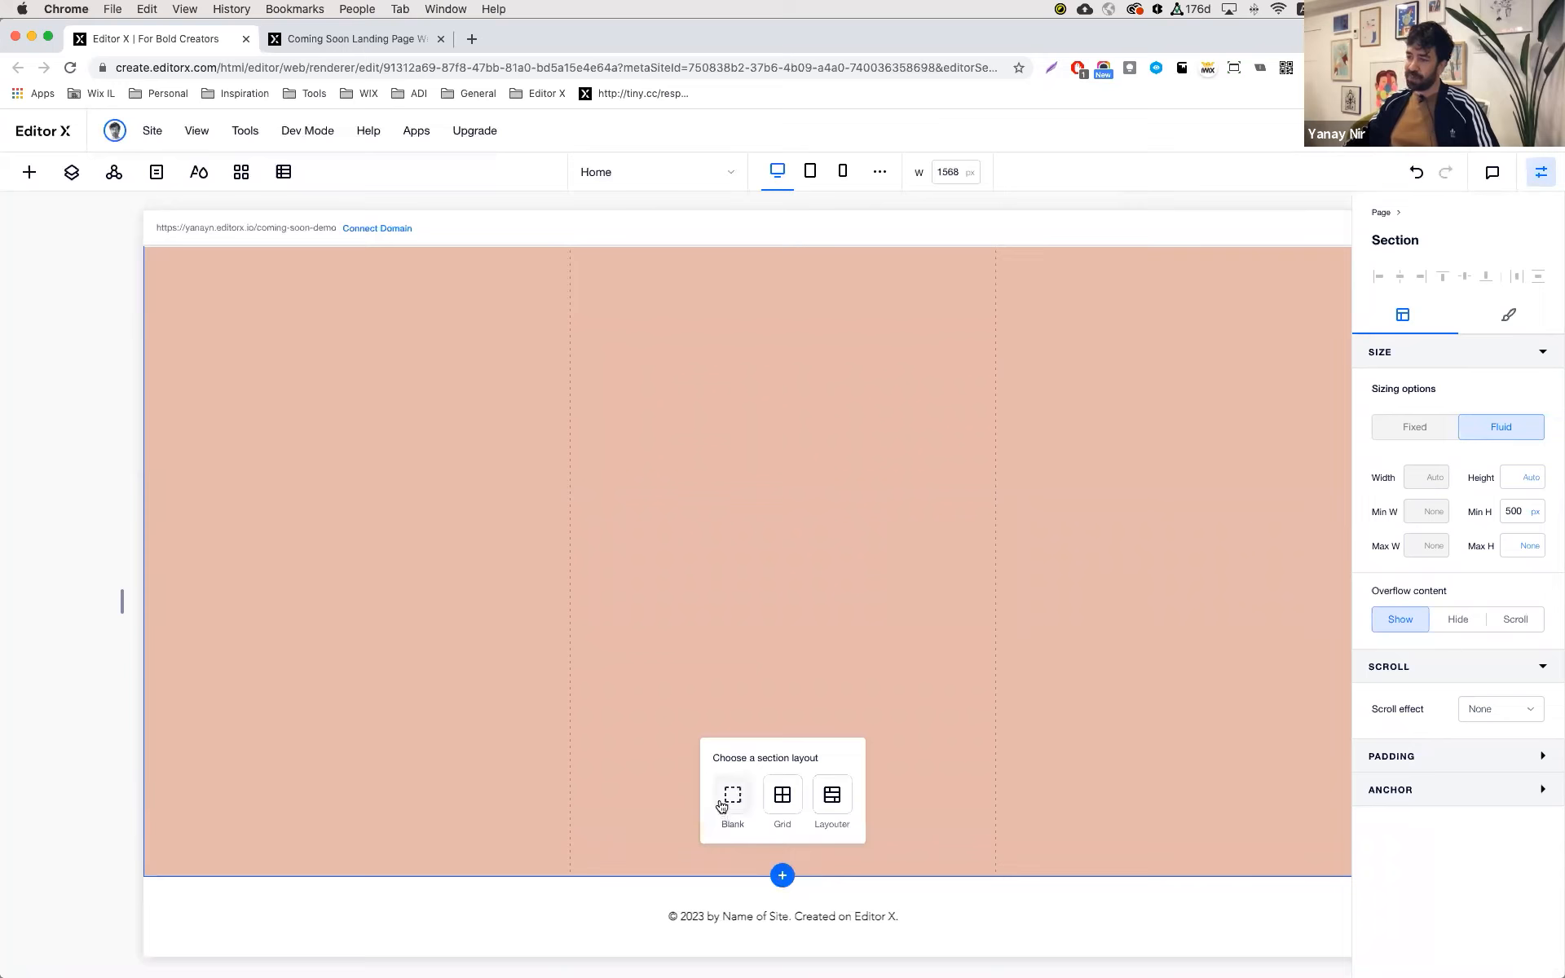
left_click(722, 799)
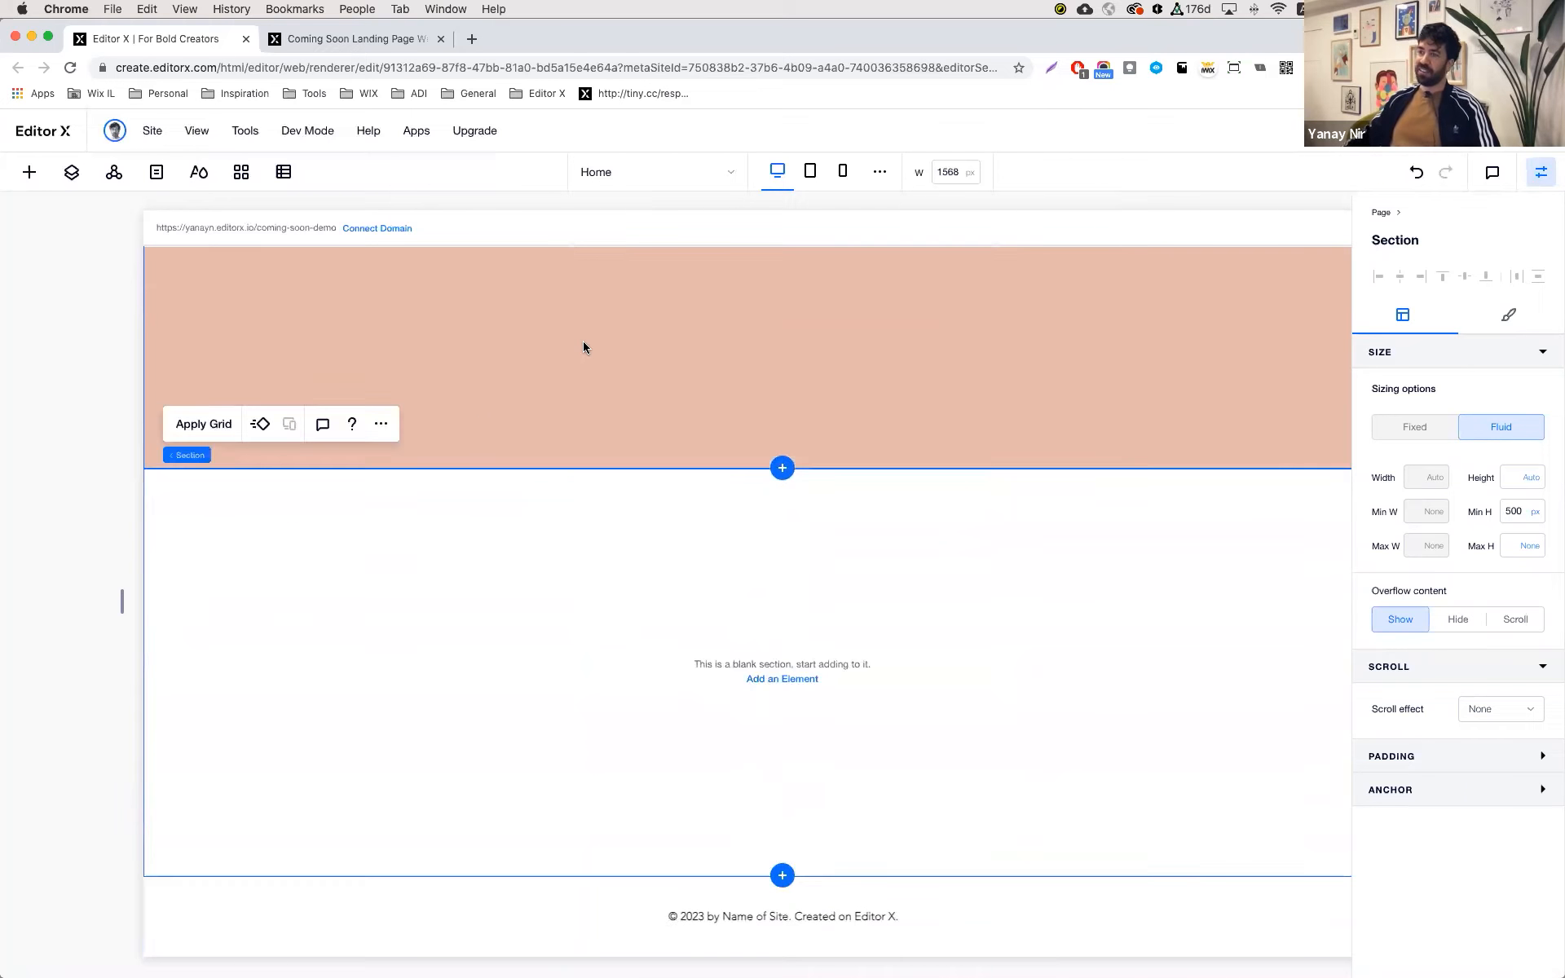
left_click(584, 343)
key("Delete")
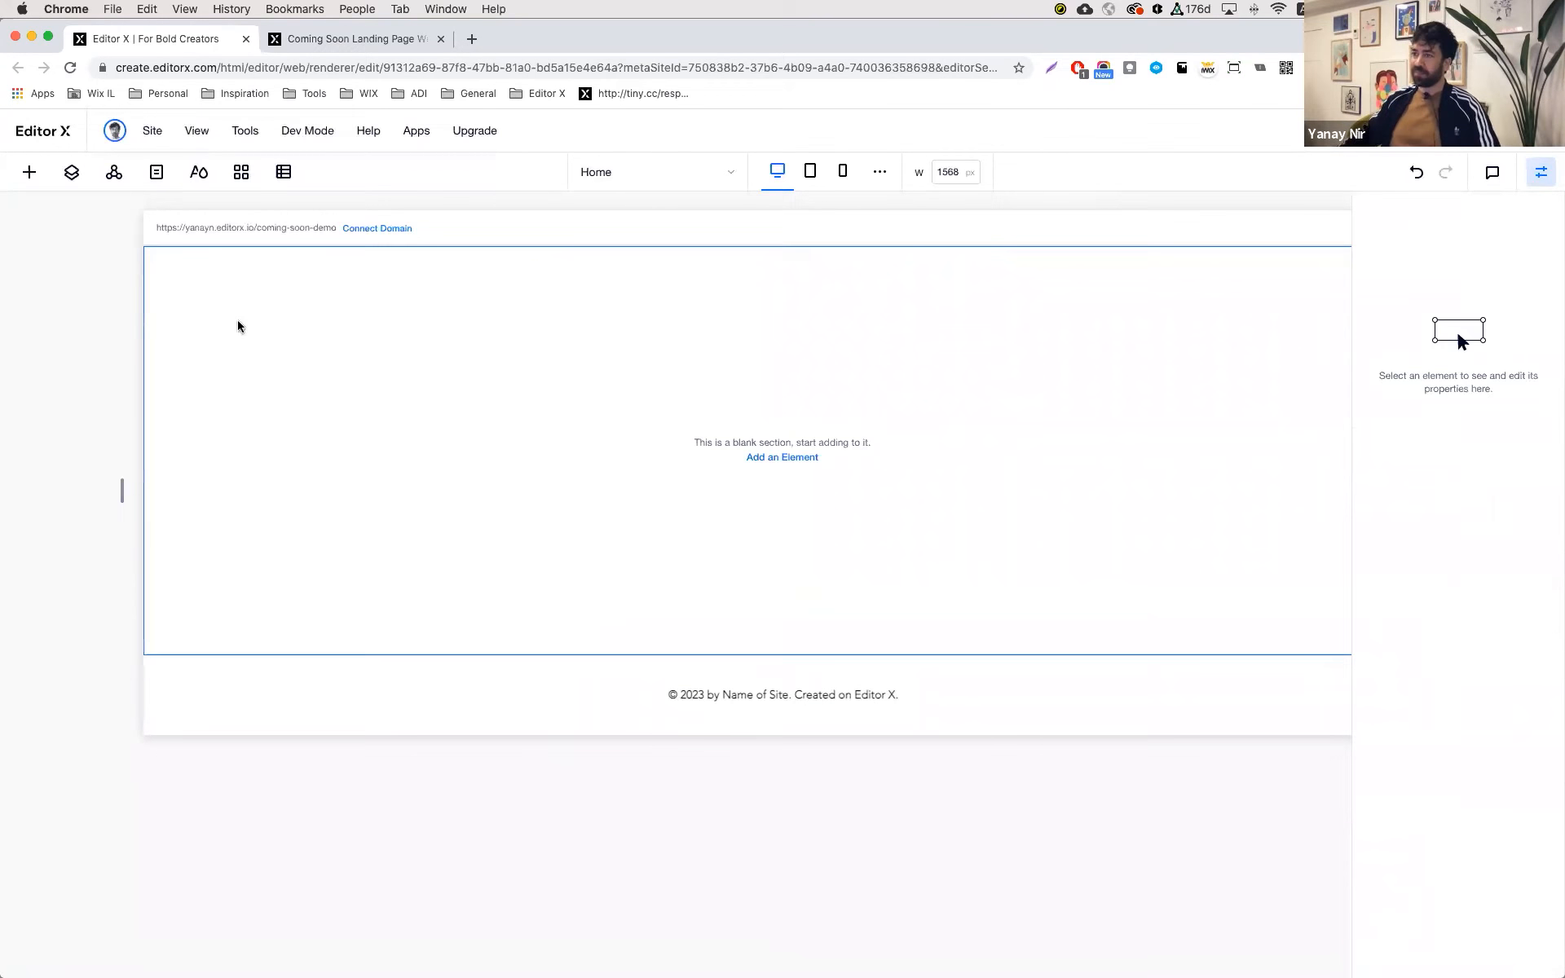
- Switch to the Coming Soon template page and examine how its oval hole, arrow and sections behave on scroll
left_click(491, 326)
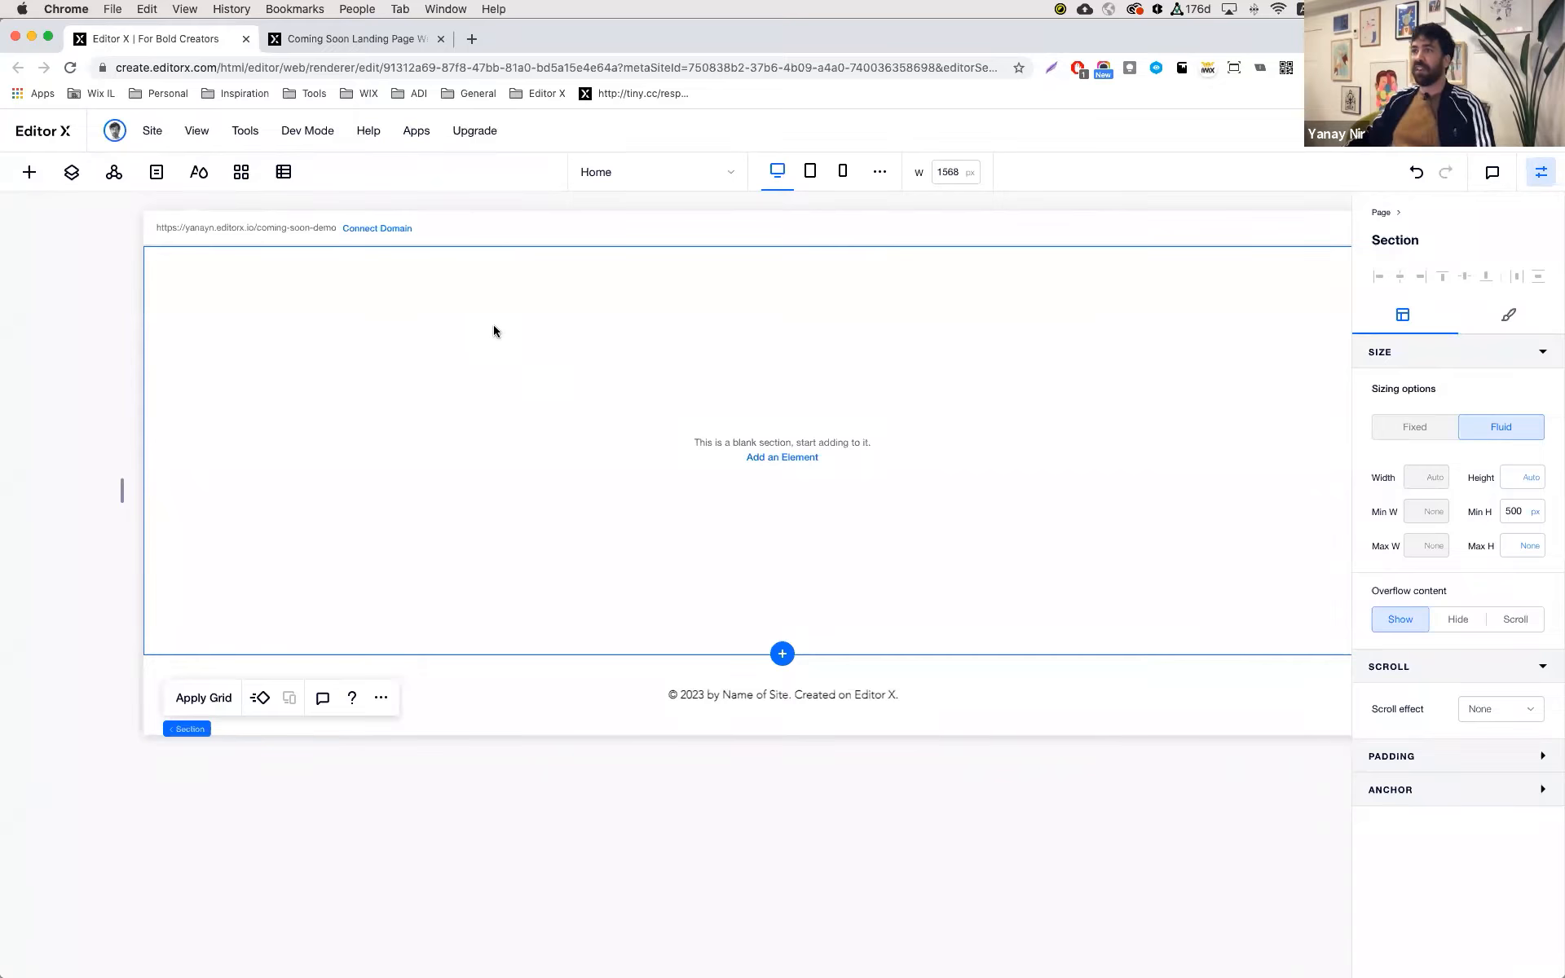
left_click(410, 43)
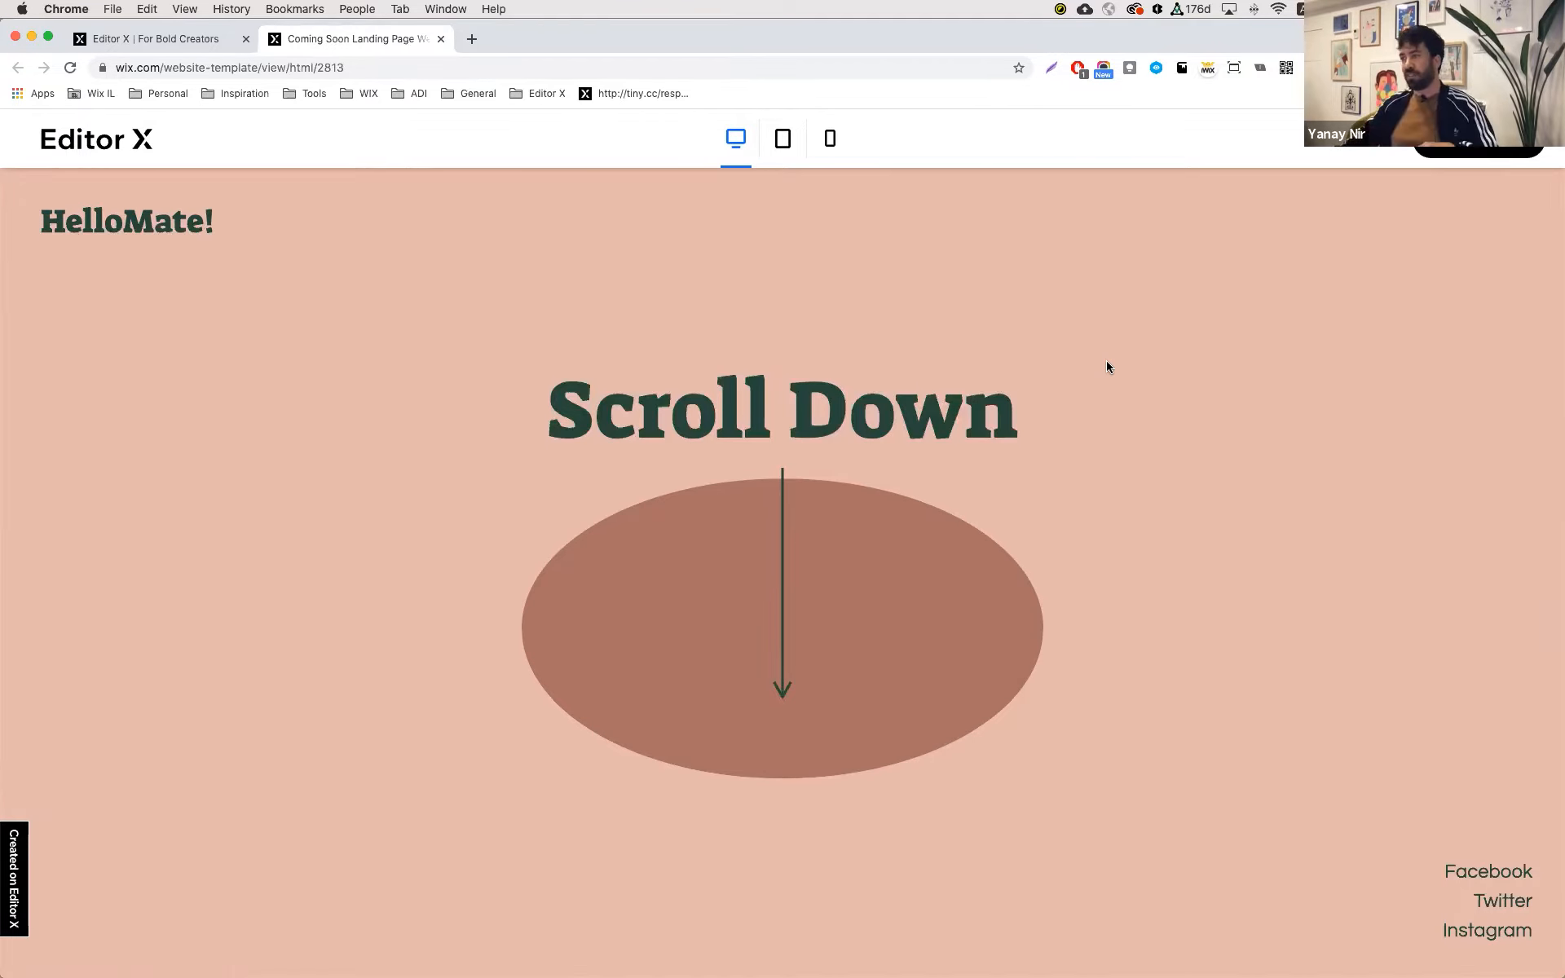
scroll(1106, 362, "down", 10)
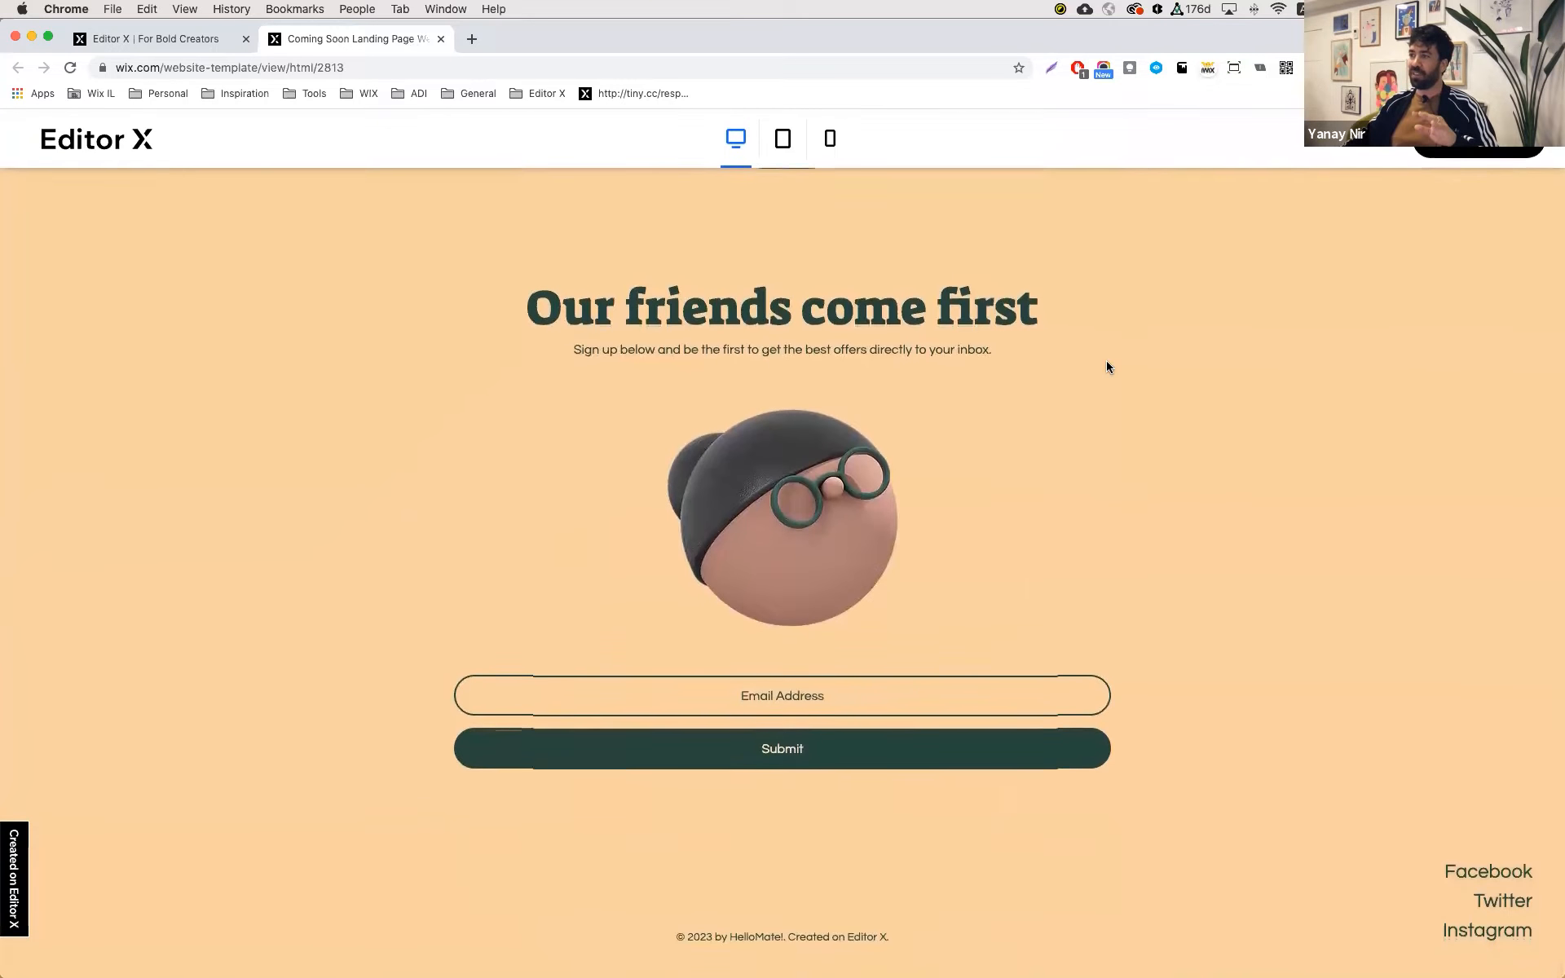
scroll(1106, 360, "up", 10)
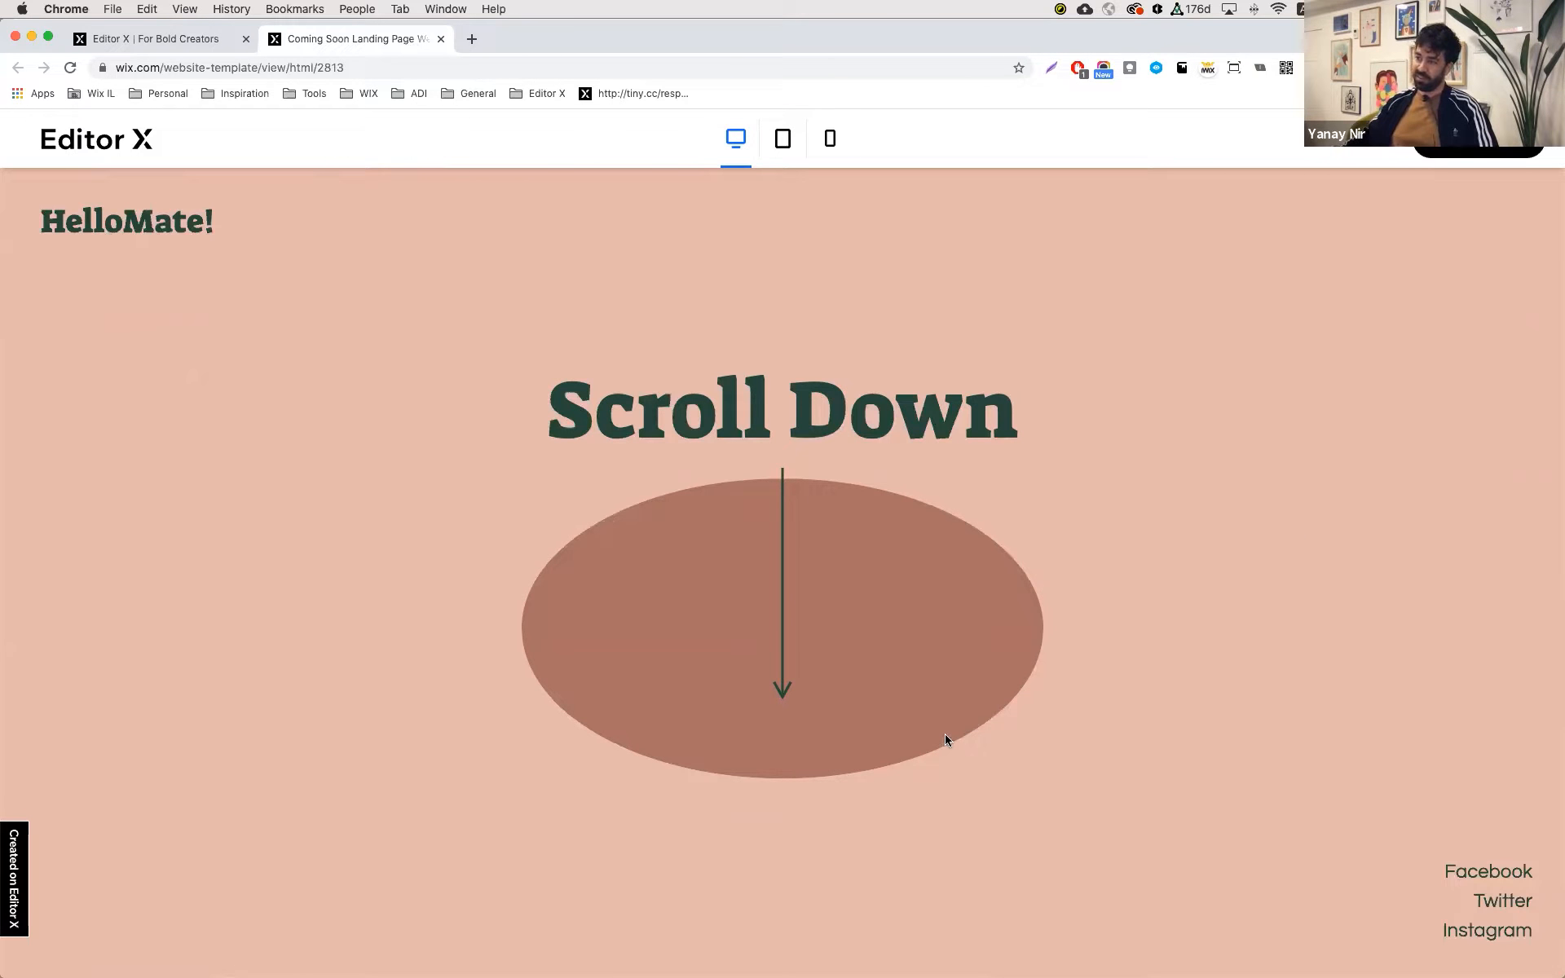
scroll(946, 739, "down", 3)
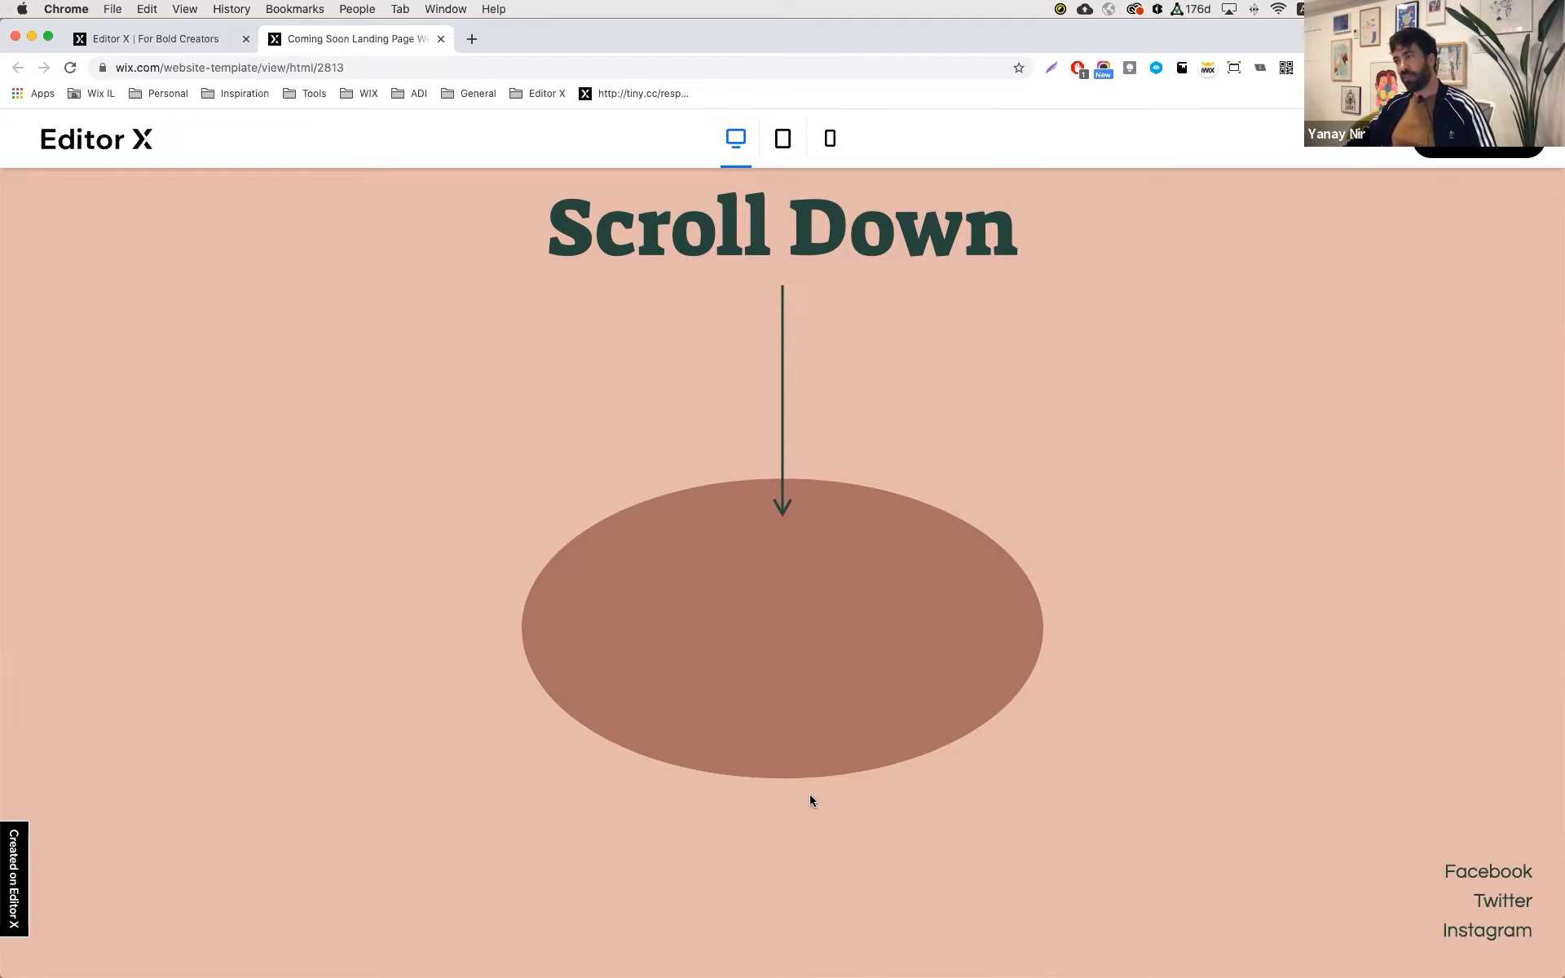
scroll(810, 799, "up", 3)
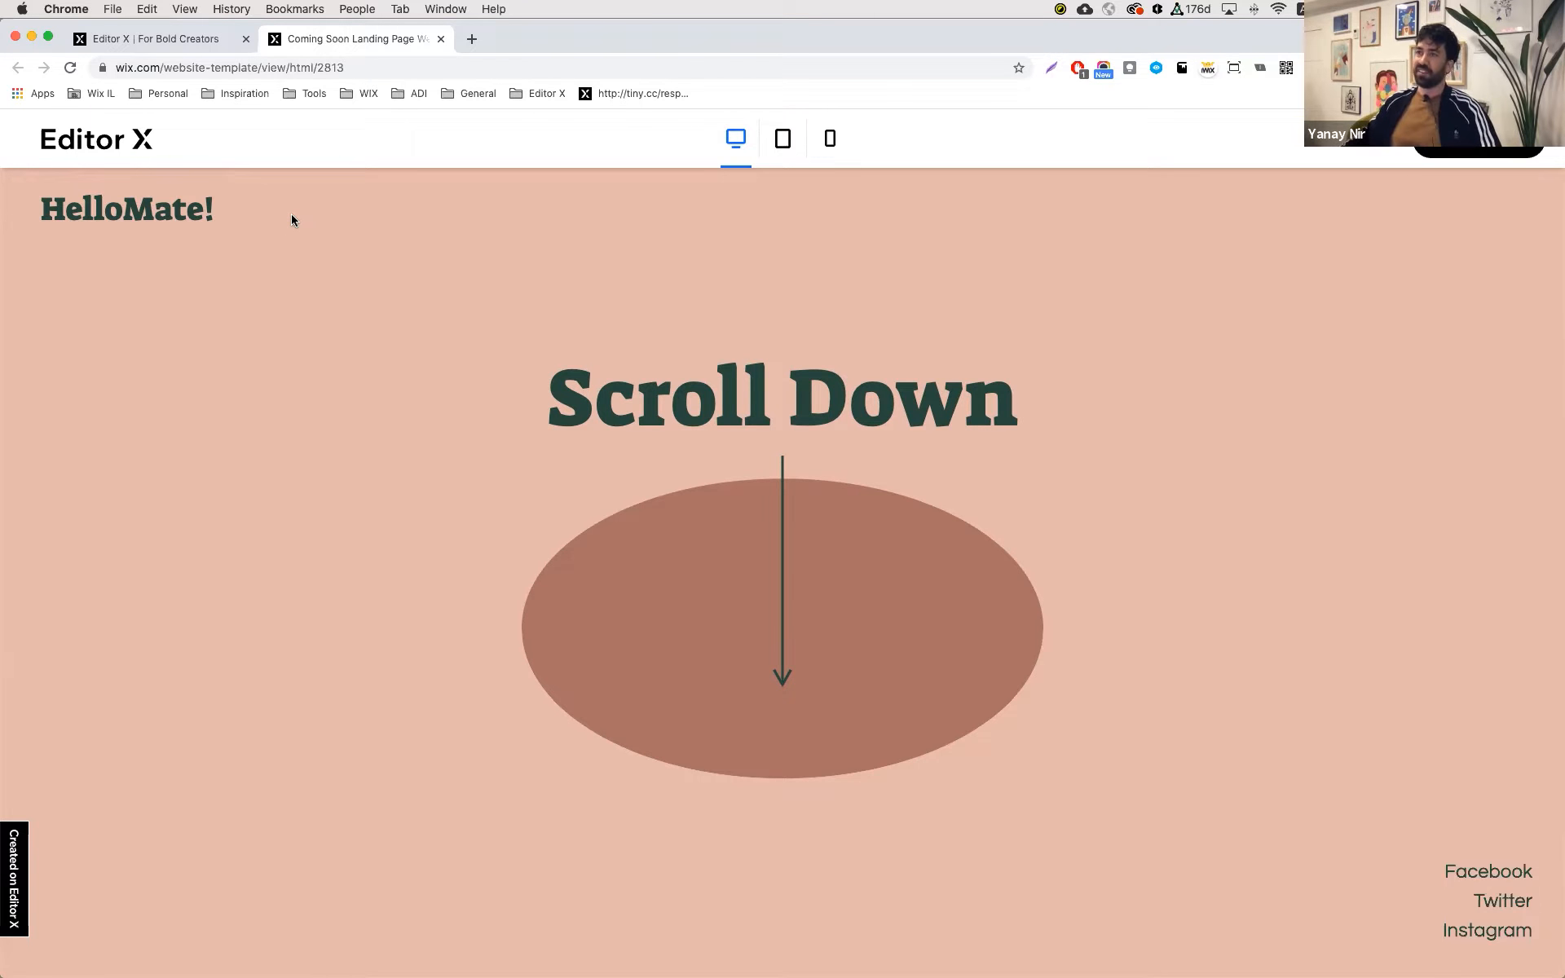
- Return to the editor and apply a custom grid of 3 columns and 4 rows to the blank section
left_click(194, 43)
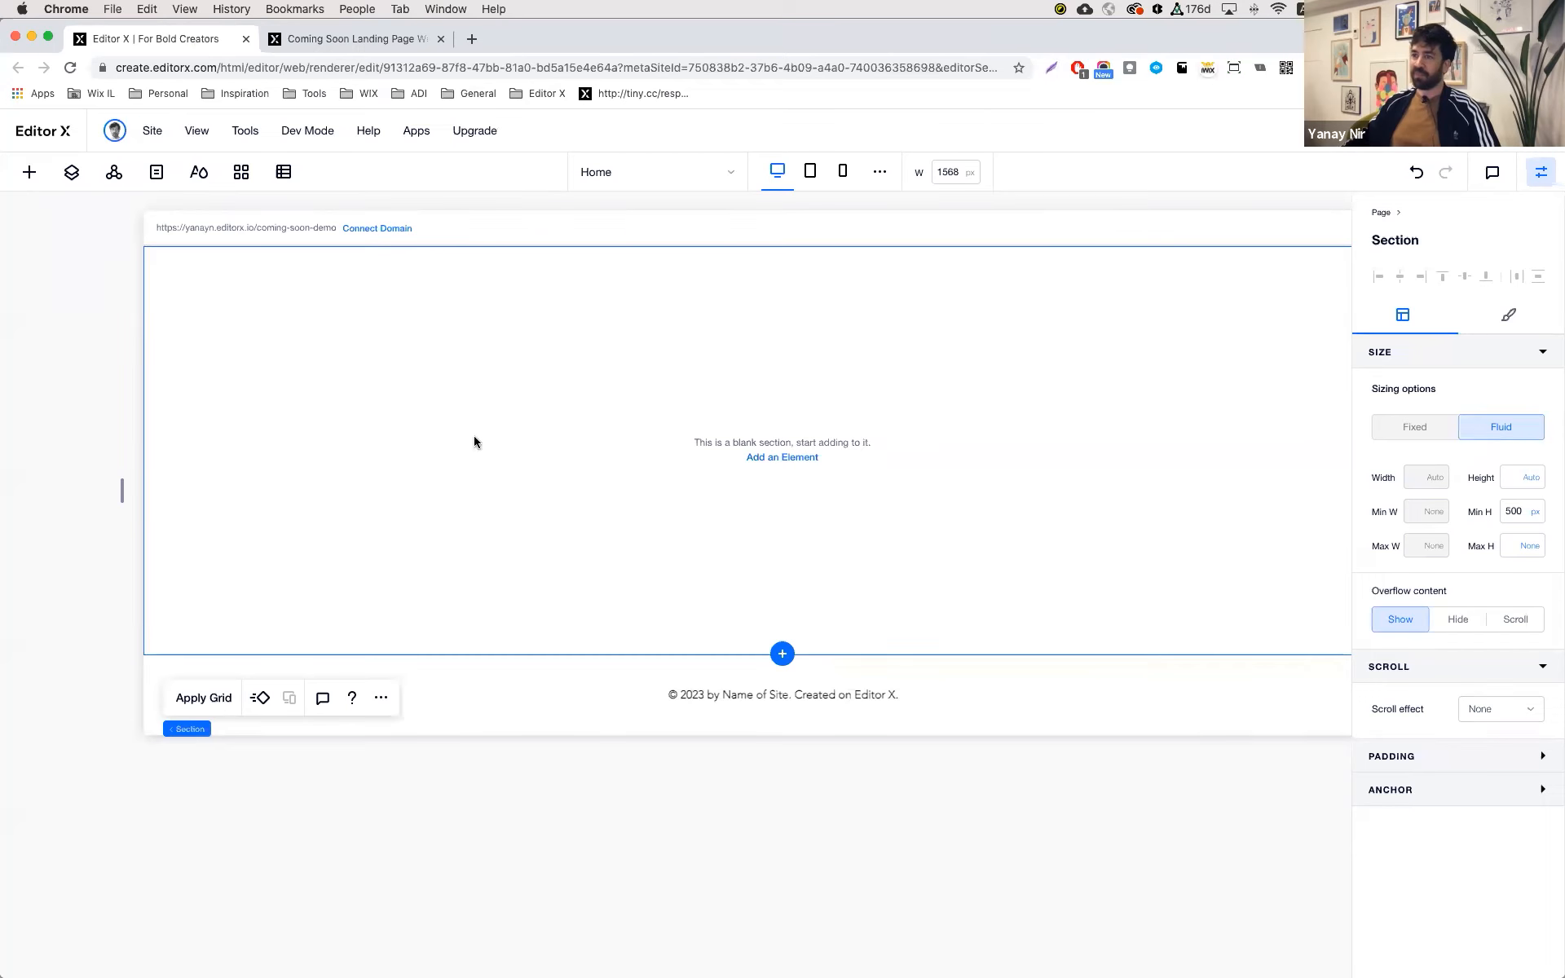
left_click(203, 699)
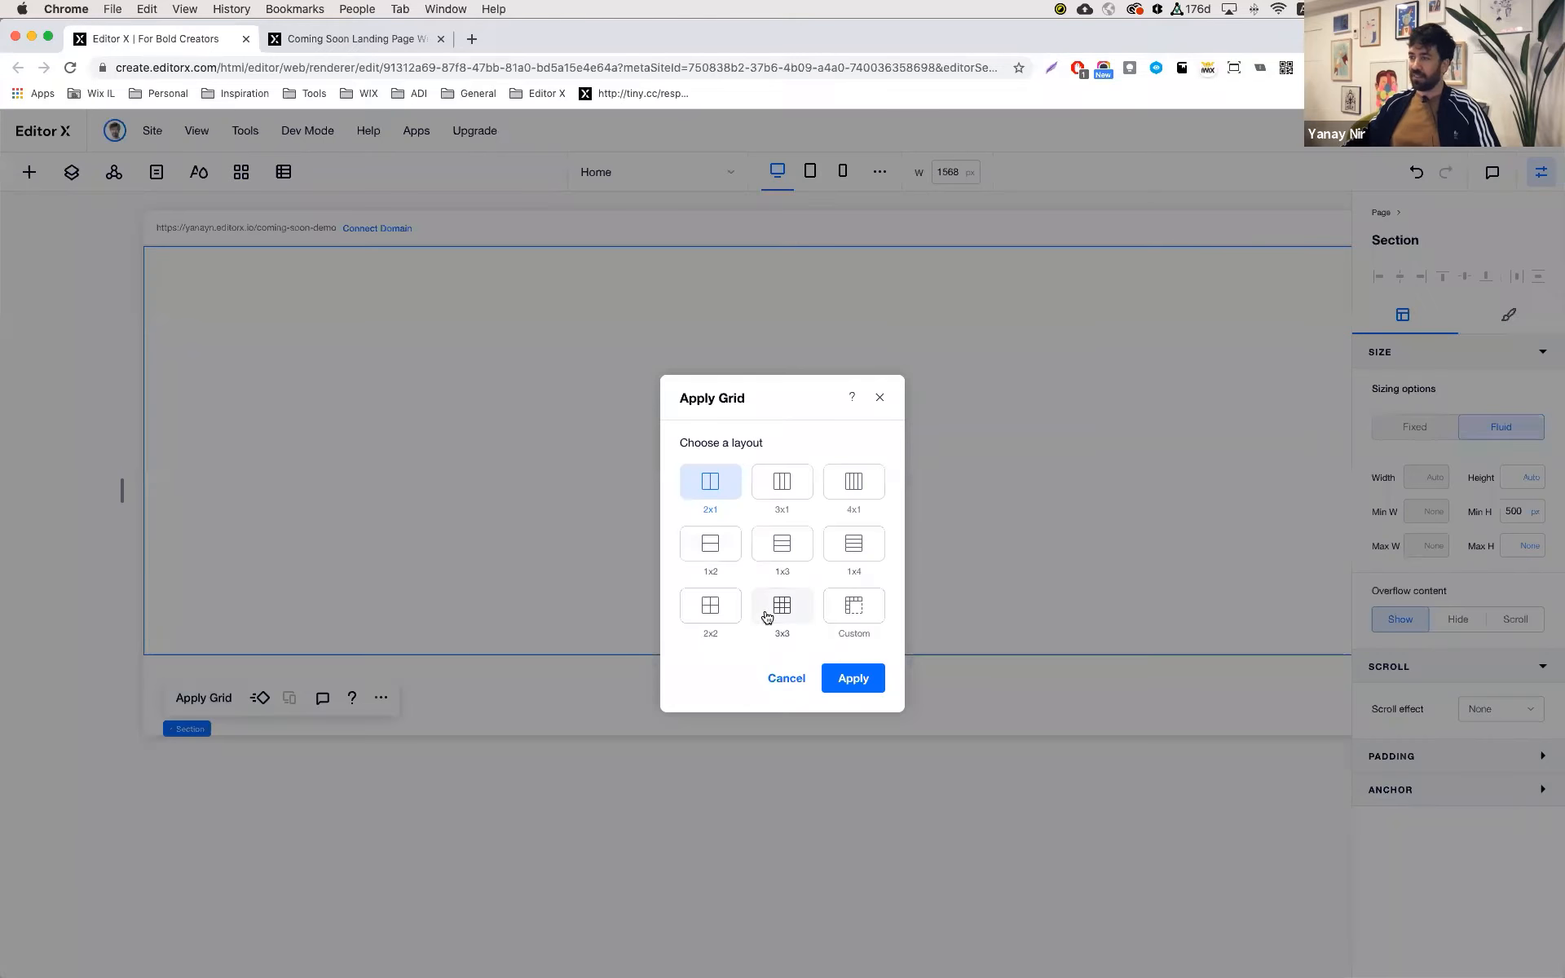
left_click(851, 611)
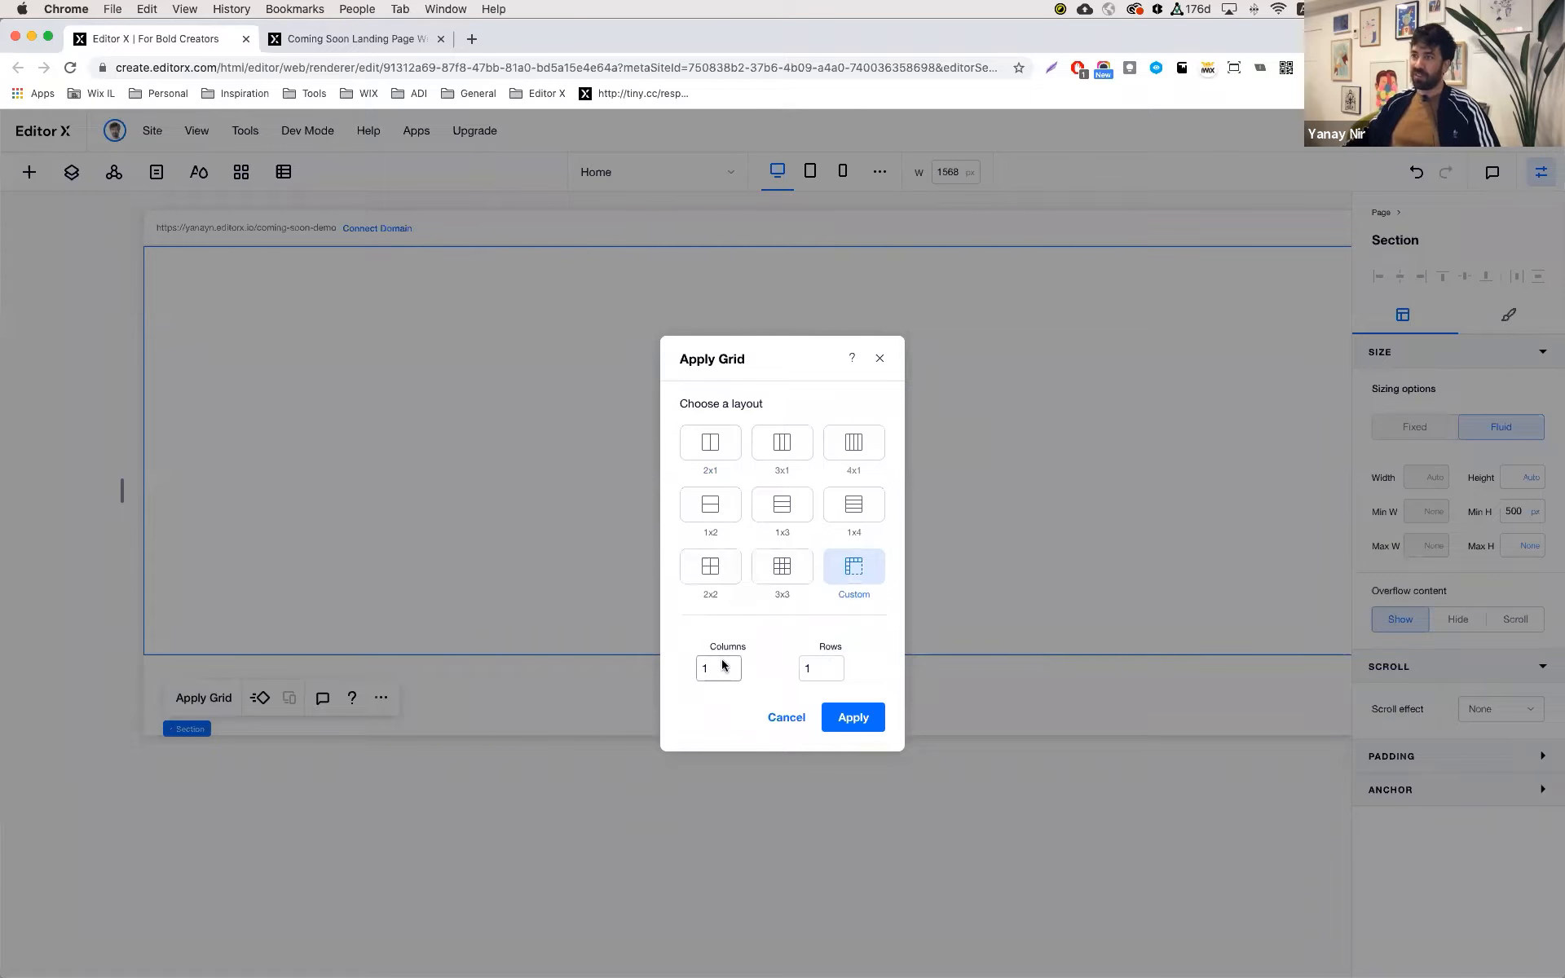
left_click(357, 40)
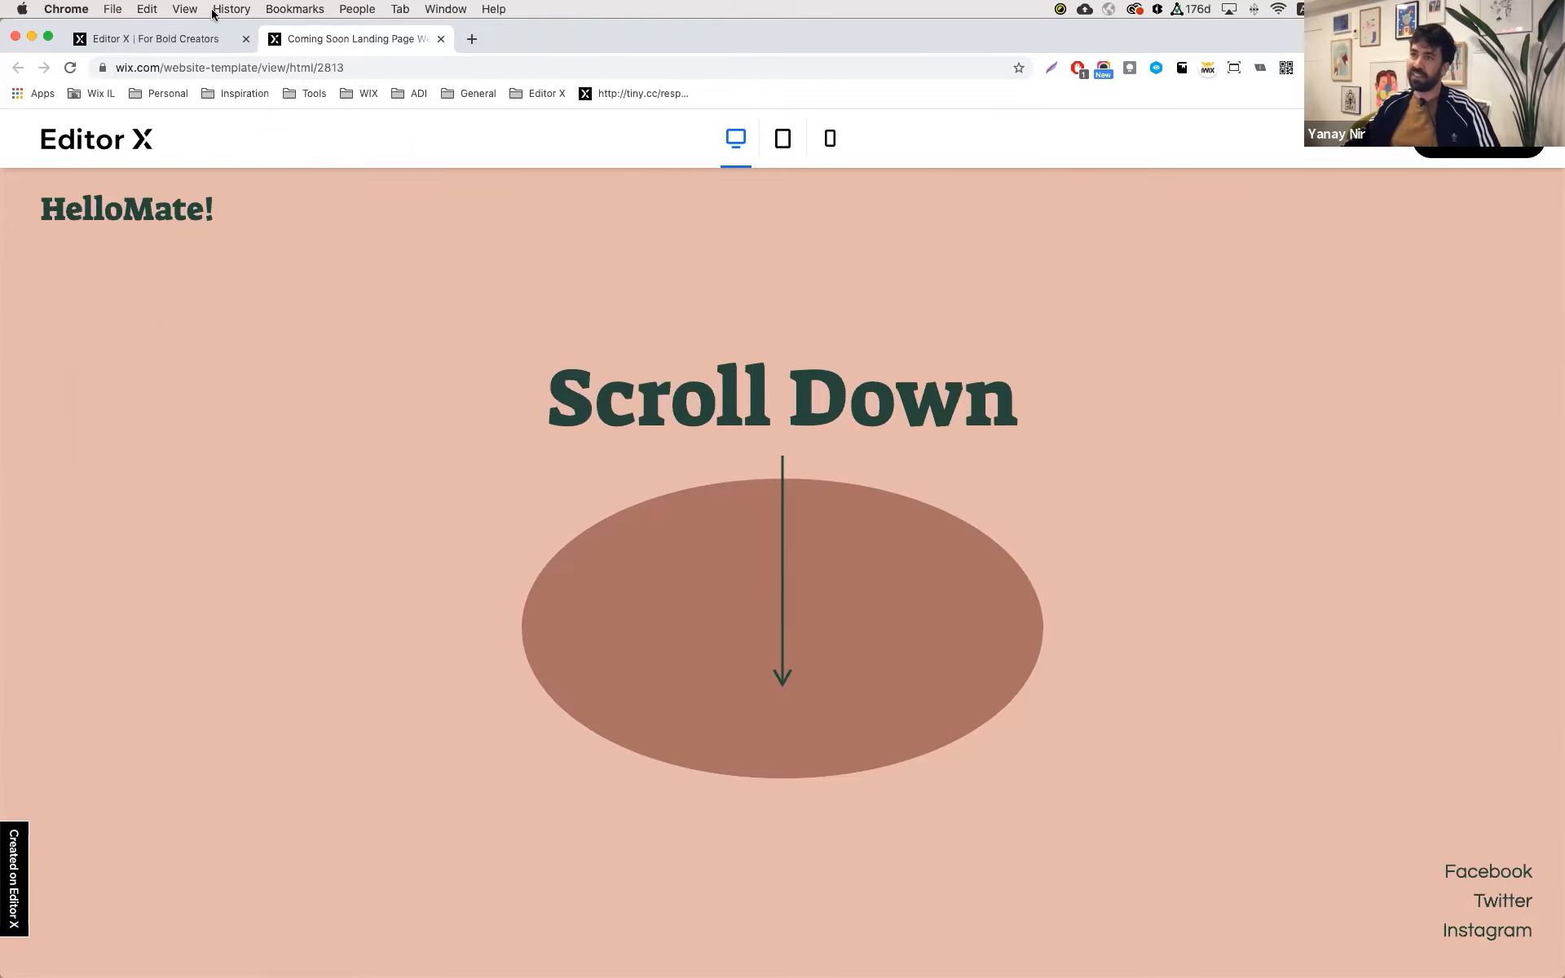
left_click(206, 38)
left_click(716, 674)
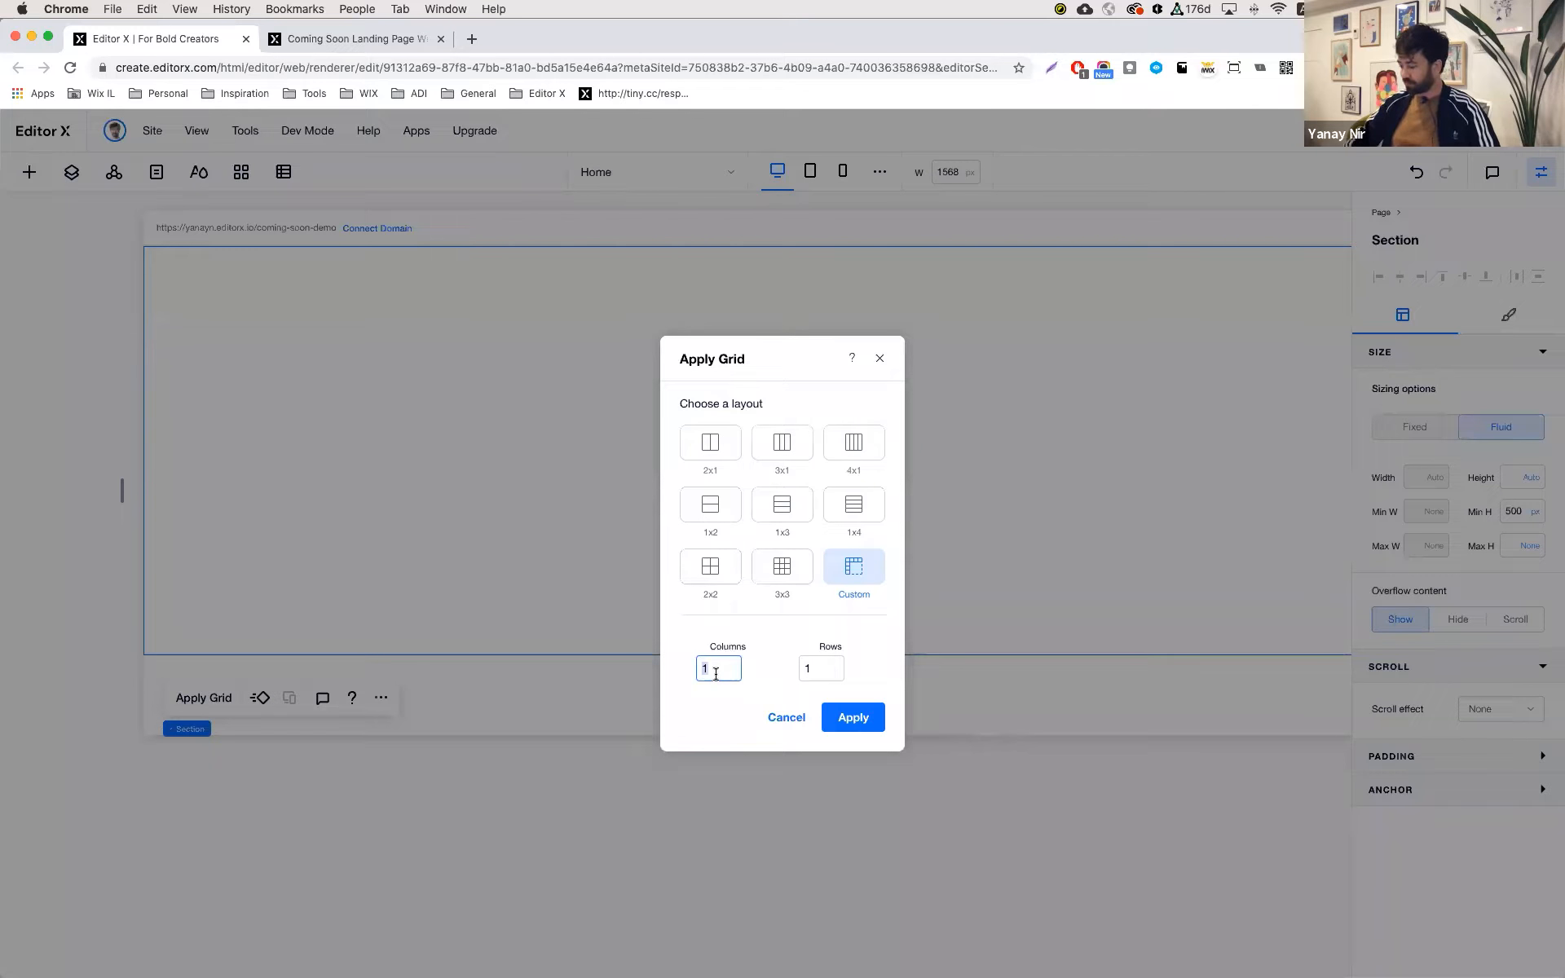
key("Tab")
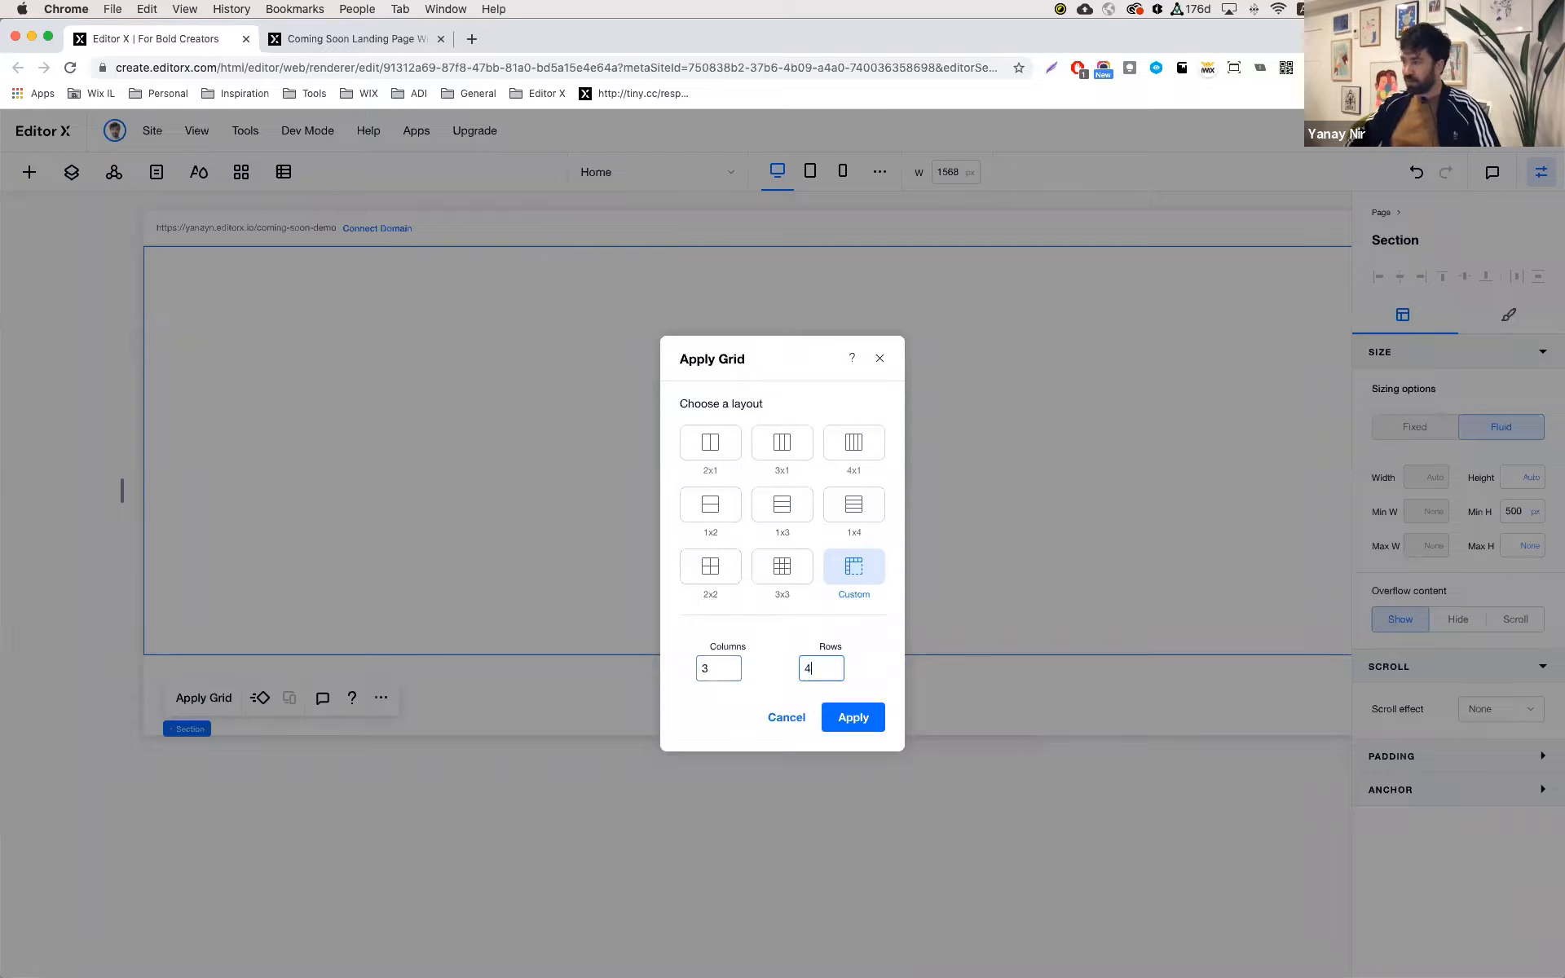
left_click(848, 719)
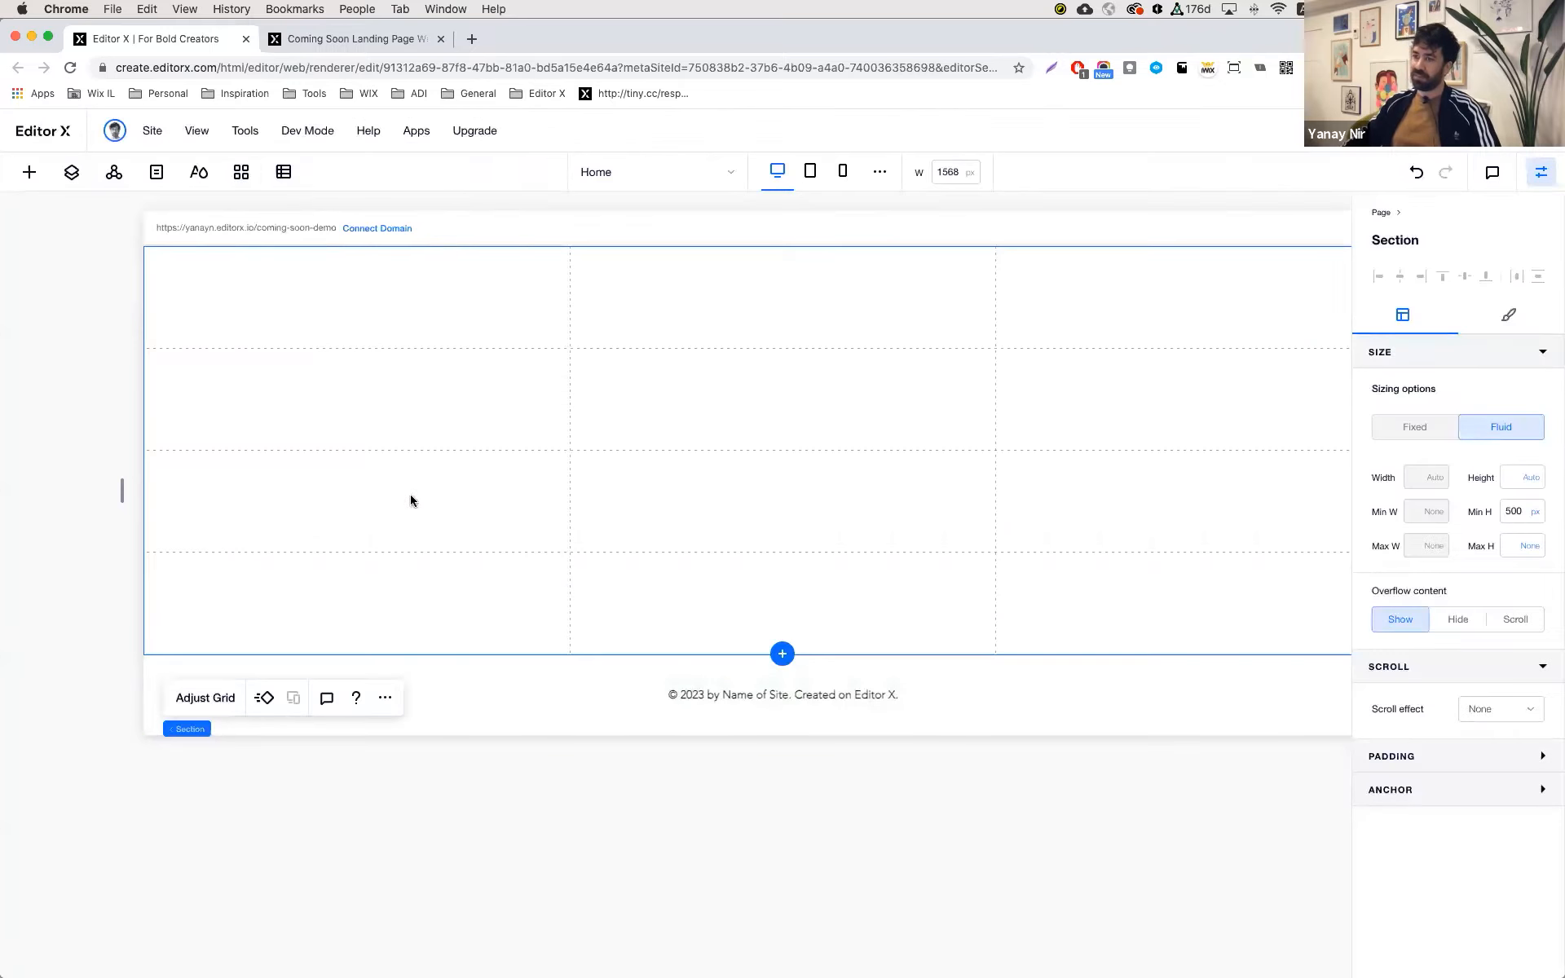
- Open the section's grid for editing and set the first row's minimum height to 30vh
left_click(203, 698)
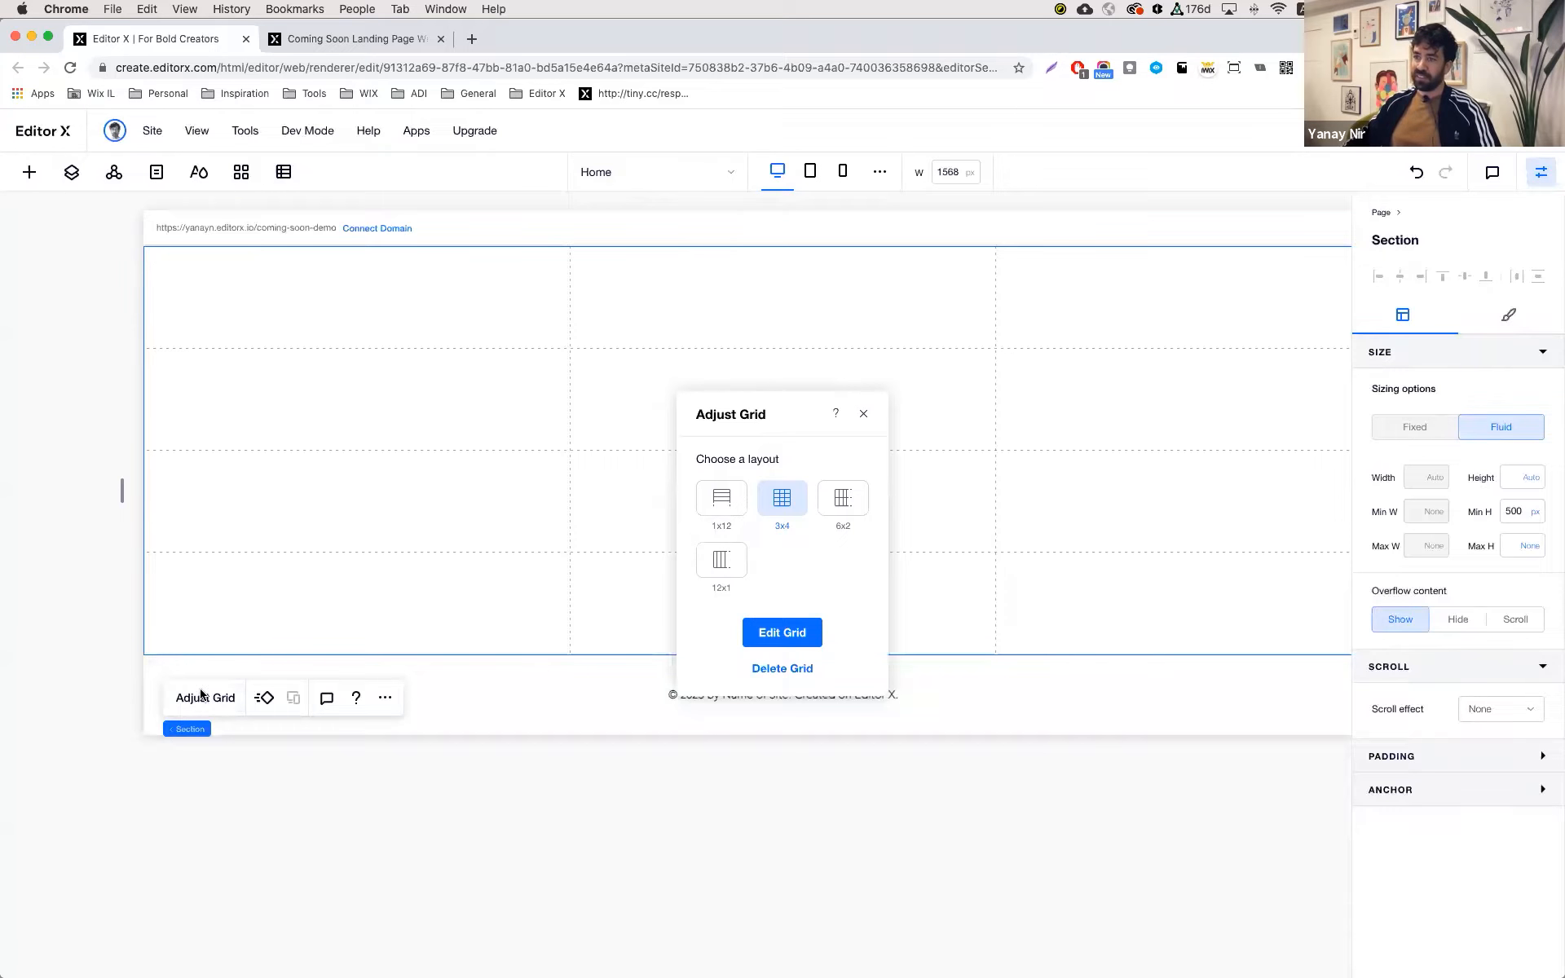
left_click(762, 634)
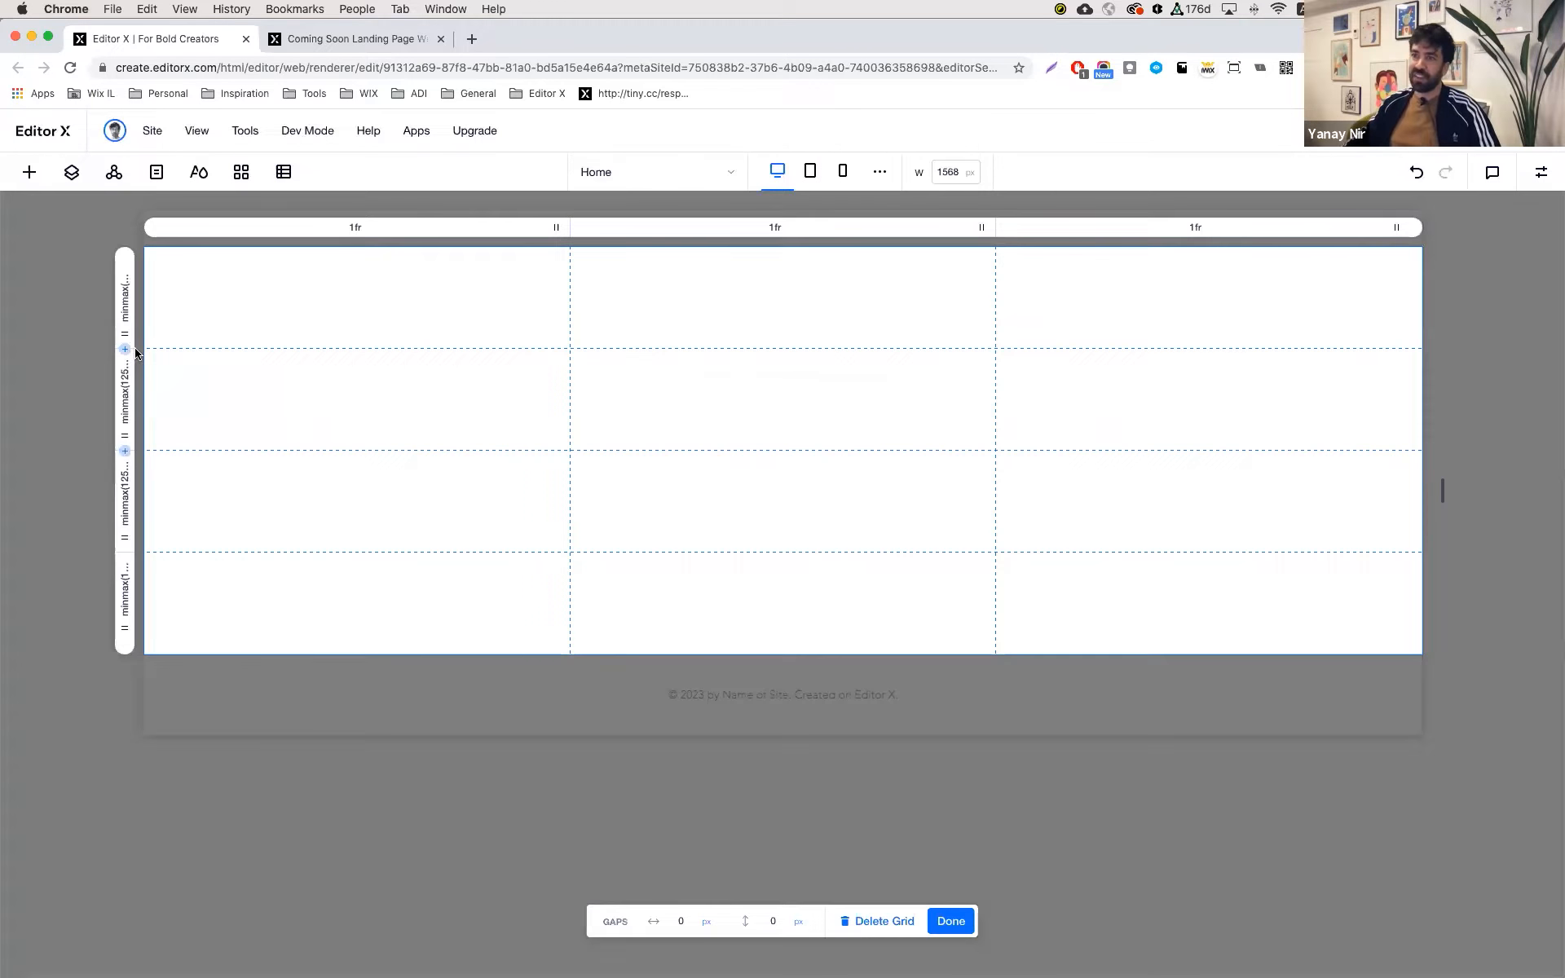
left_click(122, 297)
double_click(178, 407)
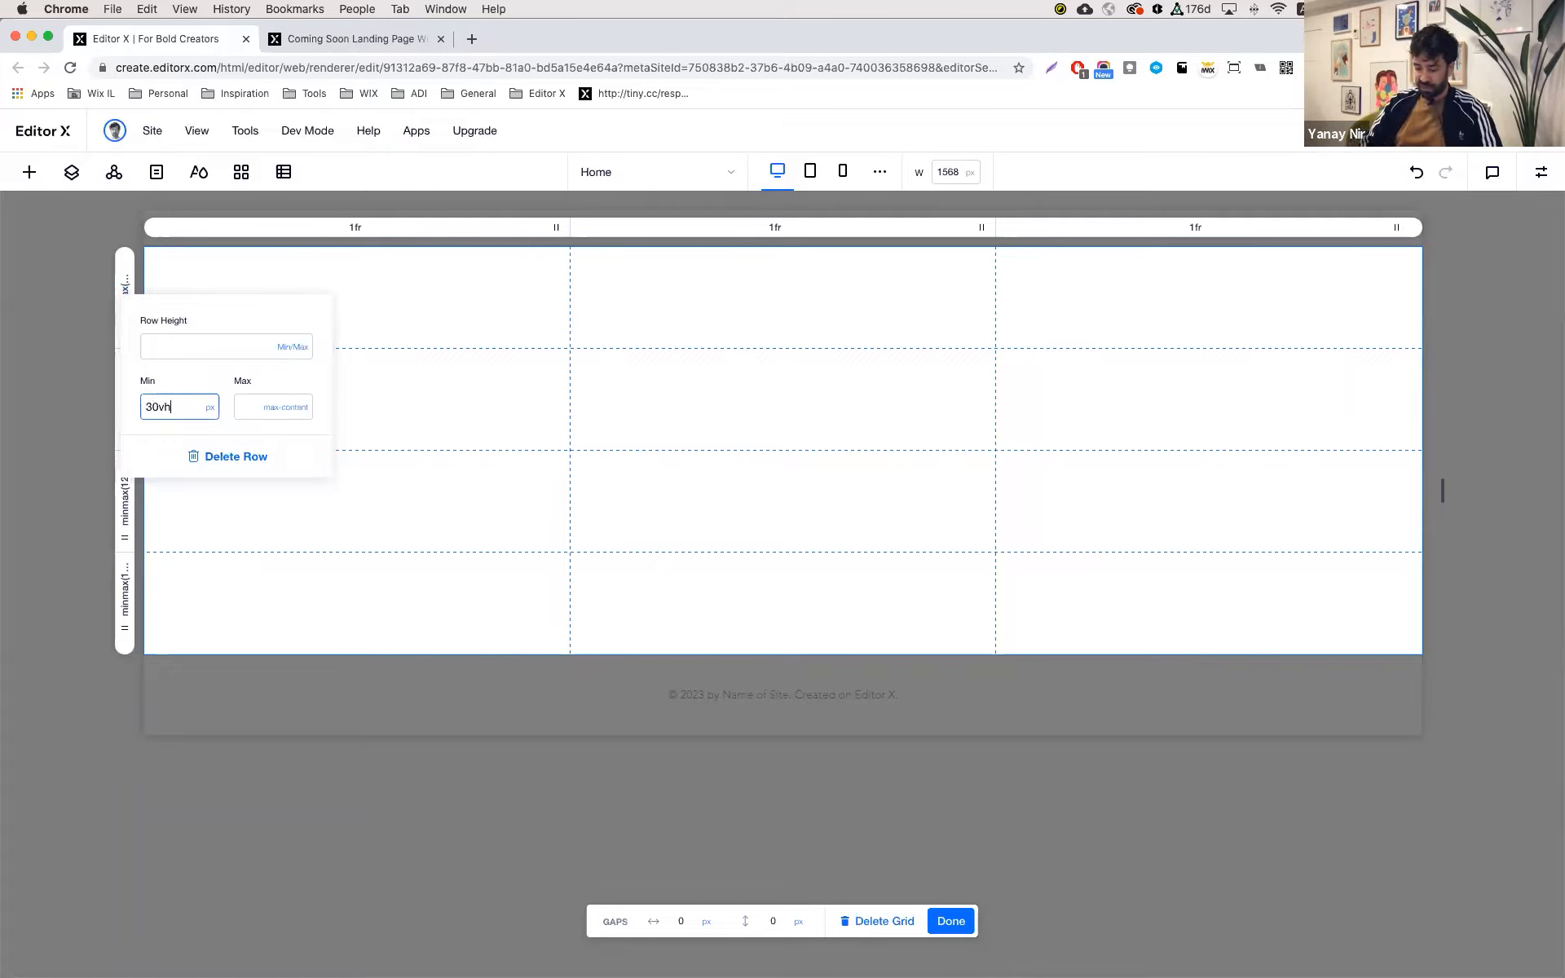
key("Return")
left_click(409, 446)
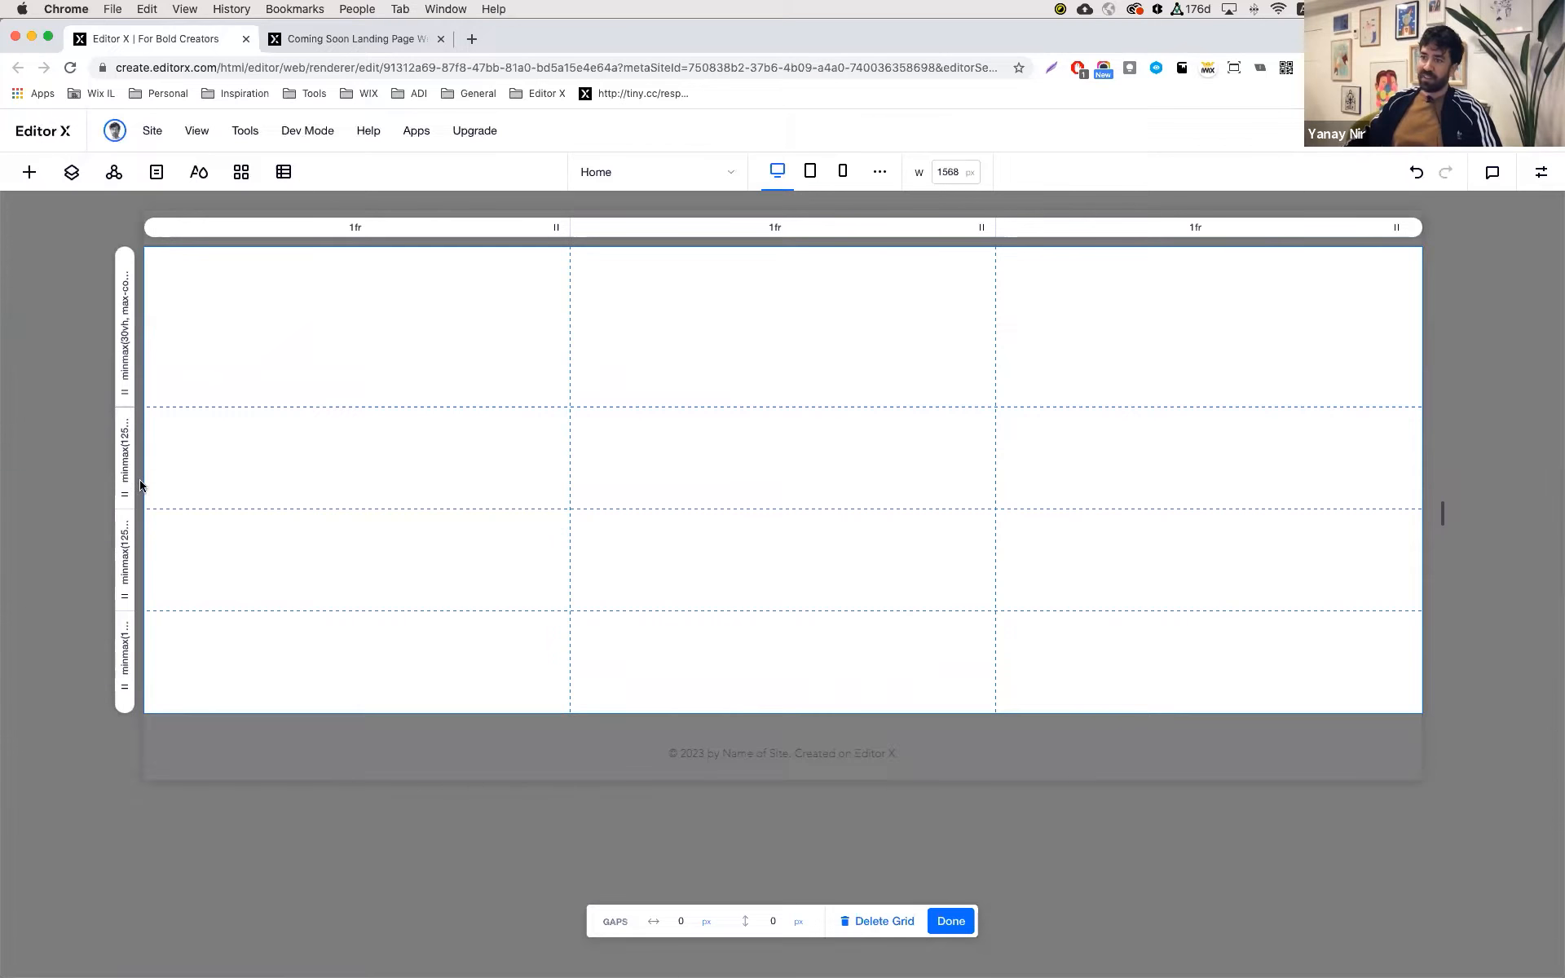
- Set the second grid row's minimum height to 55vh
left_click(125, 450)
double_click(184, 561)
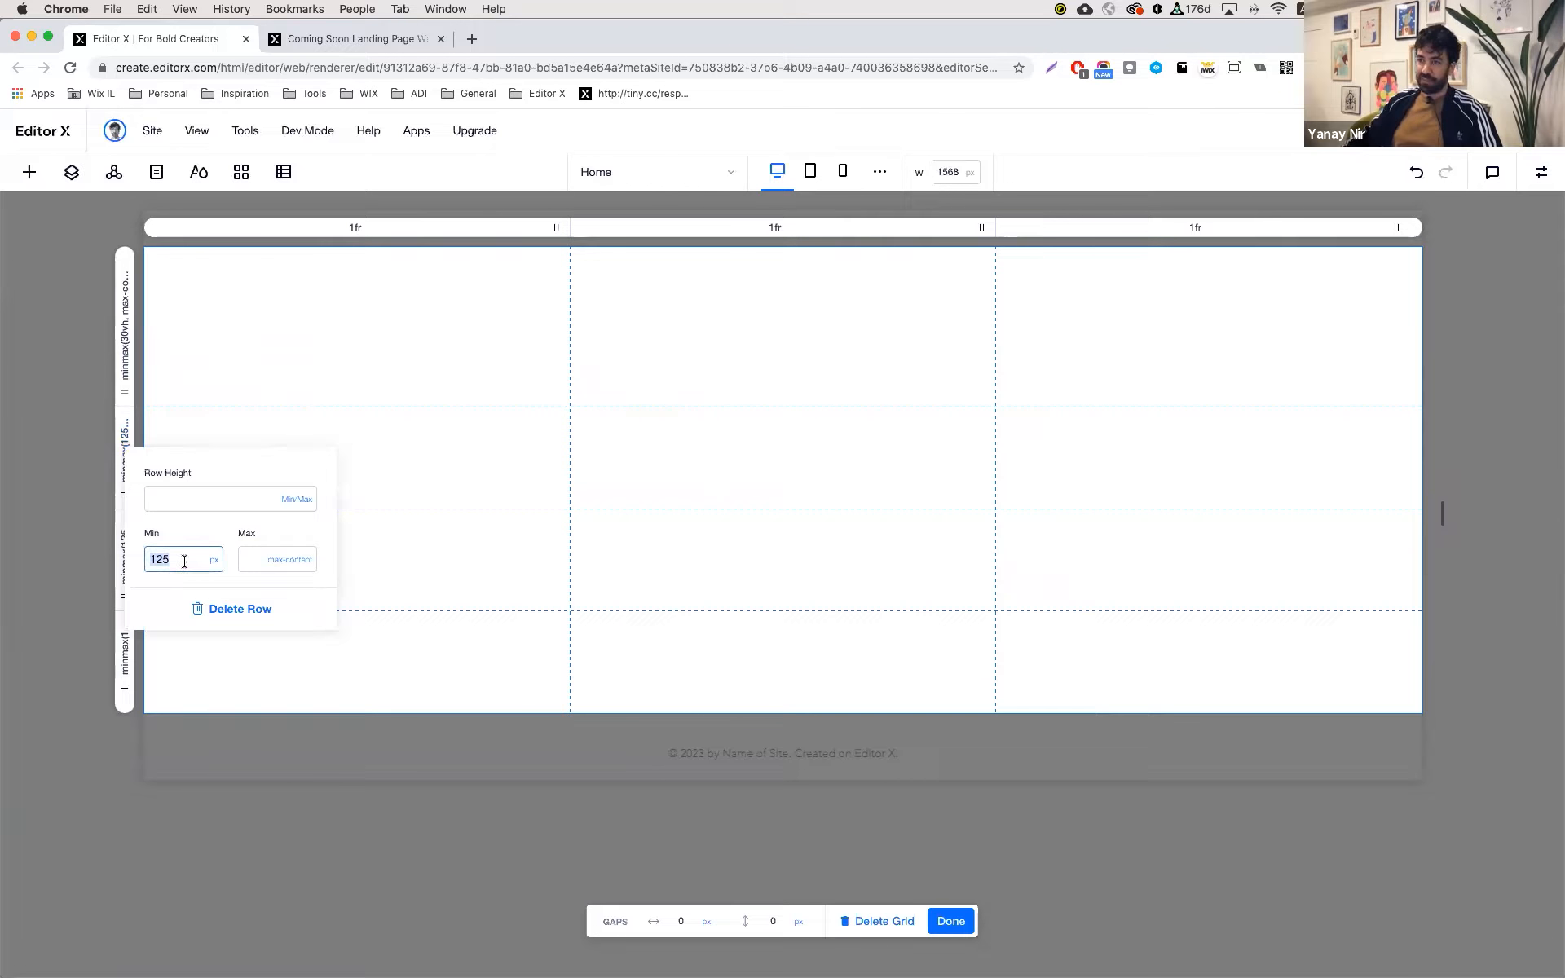
type("55")
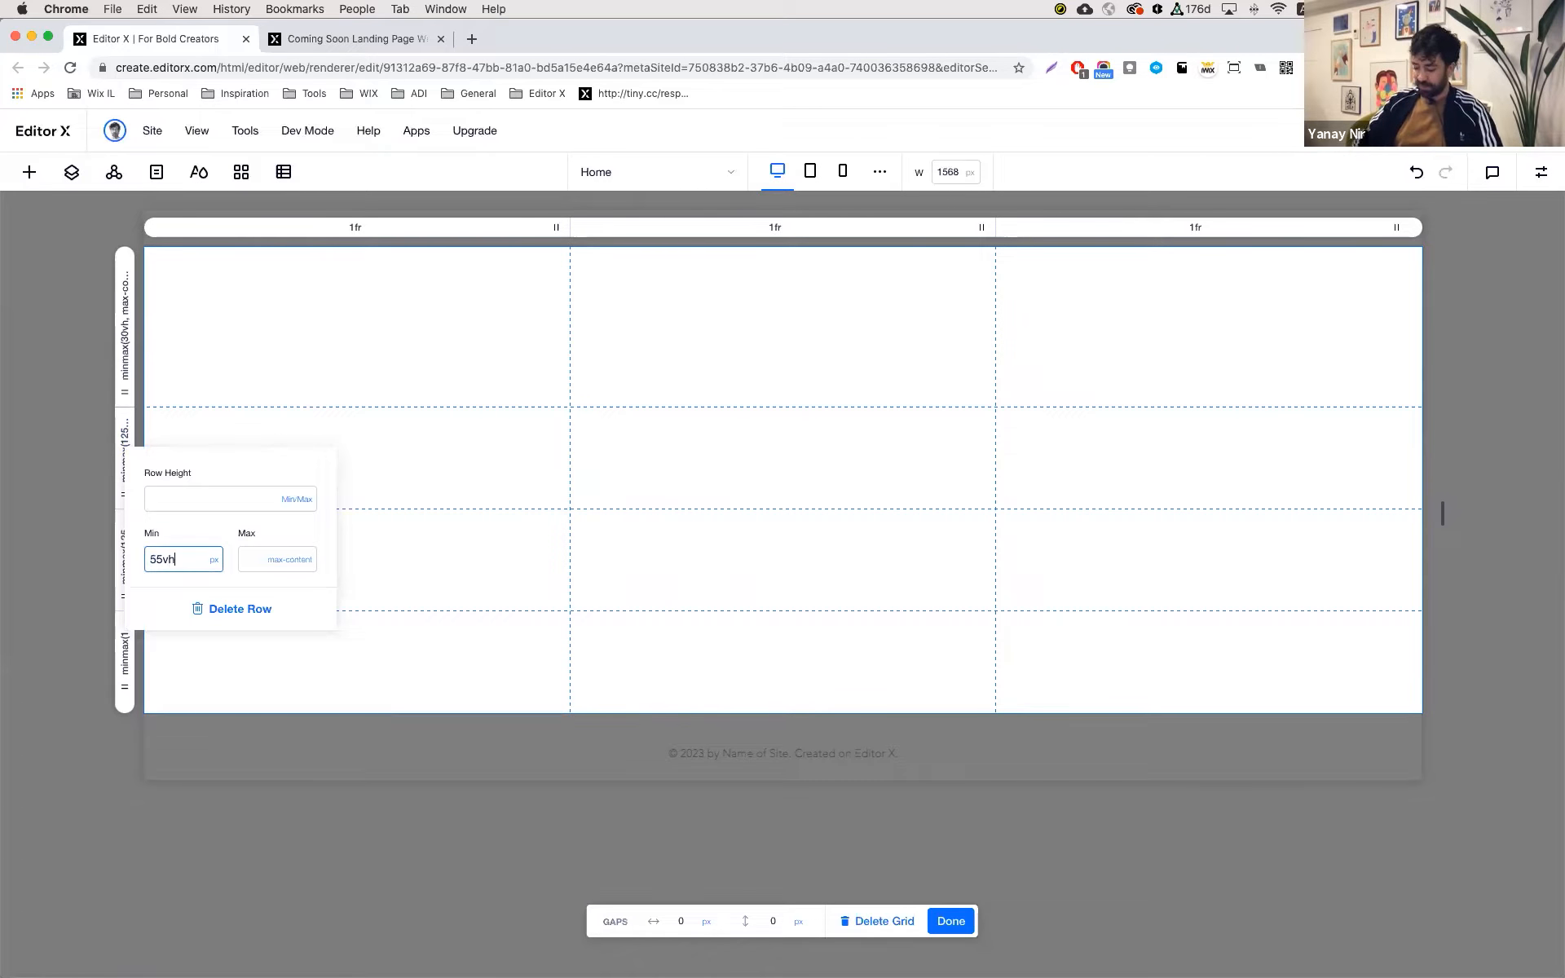
key("Return")
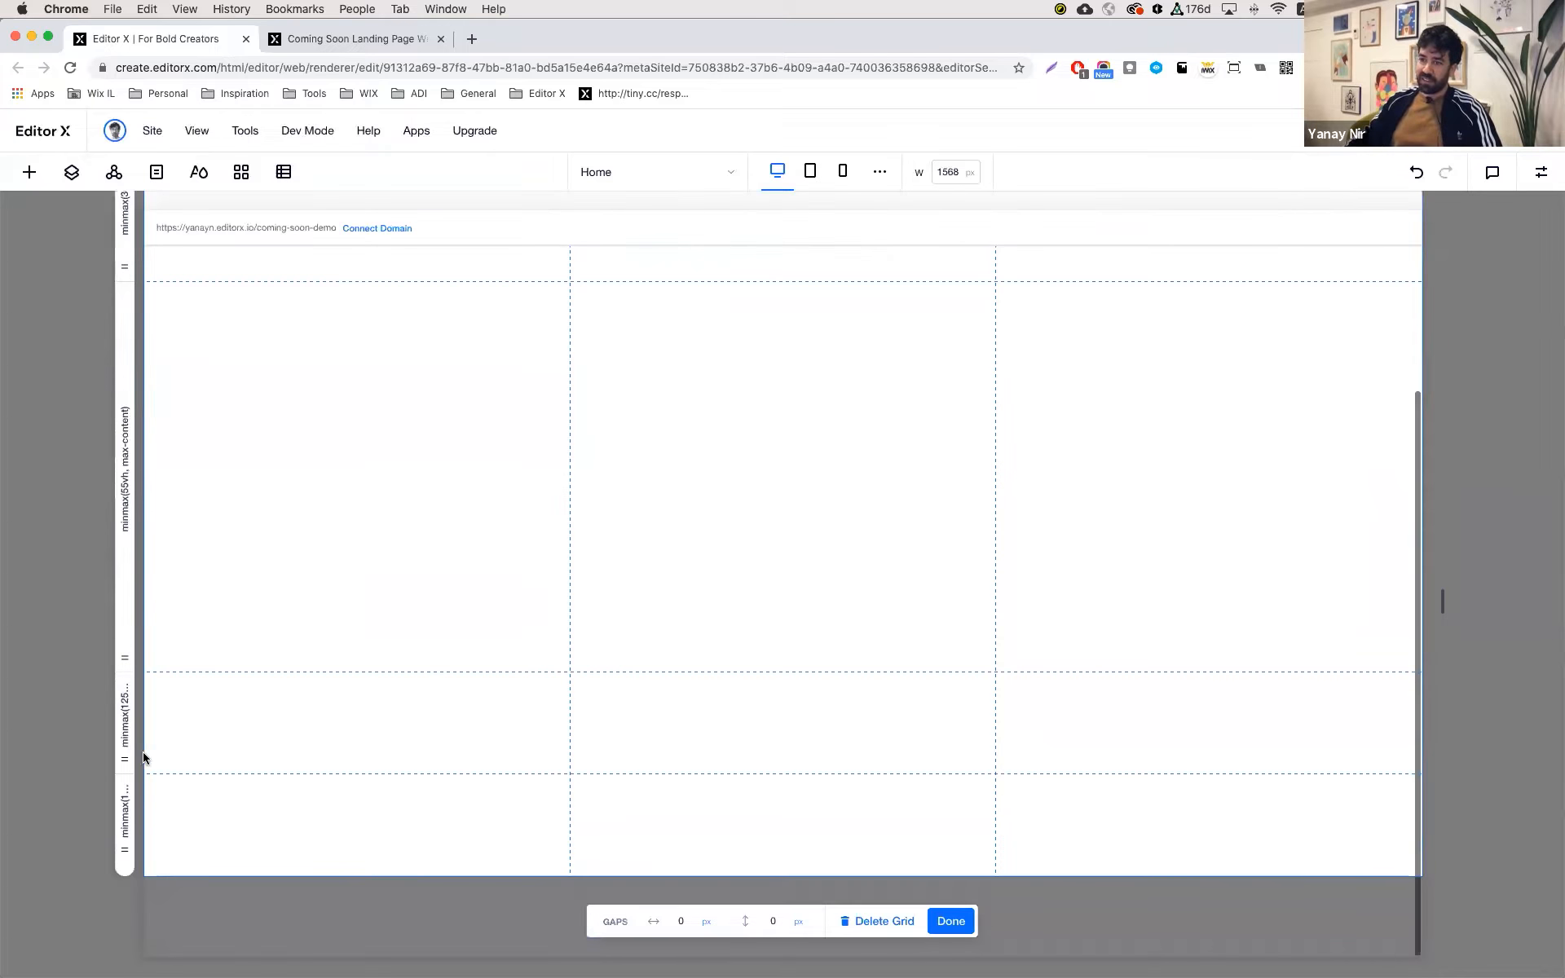
- Set the third grid row's minimum height to 15vh
left_click(125, 730)
double_click(179, 833)
type("15")
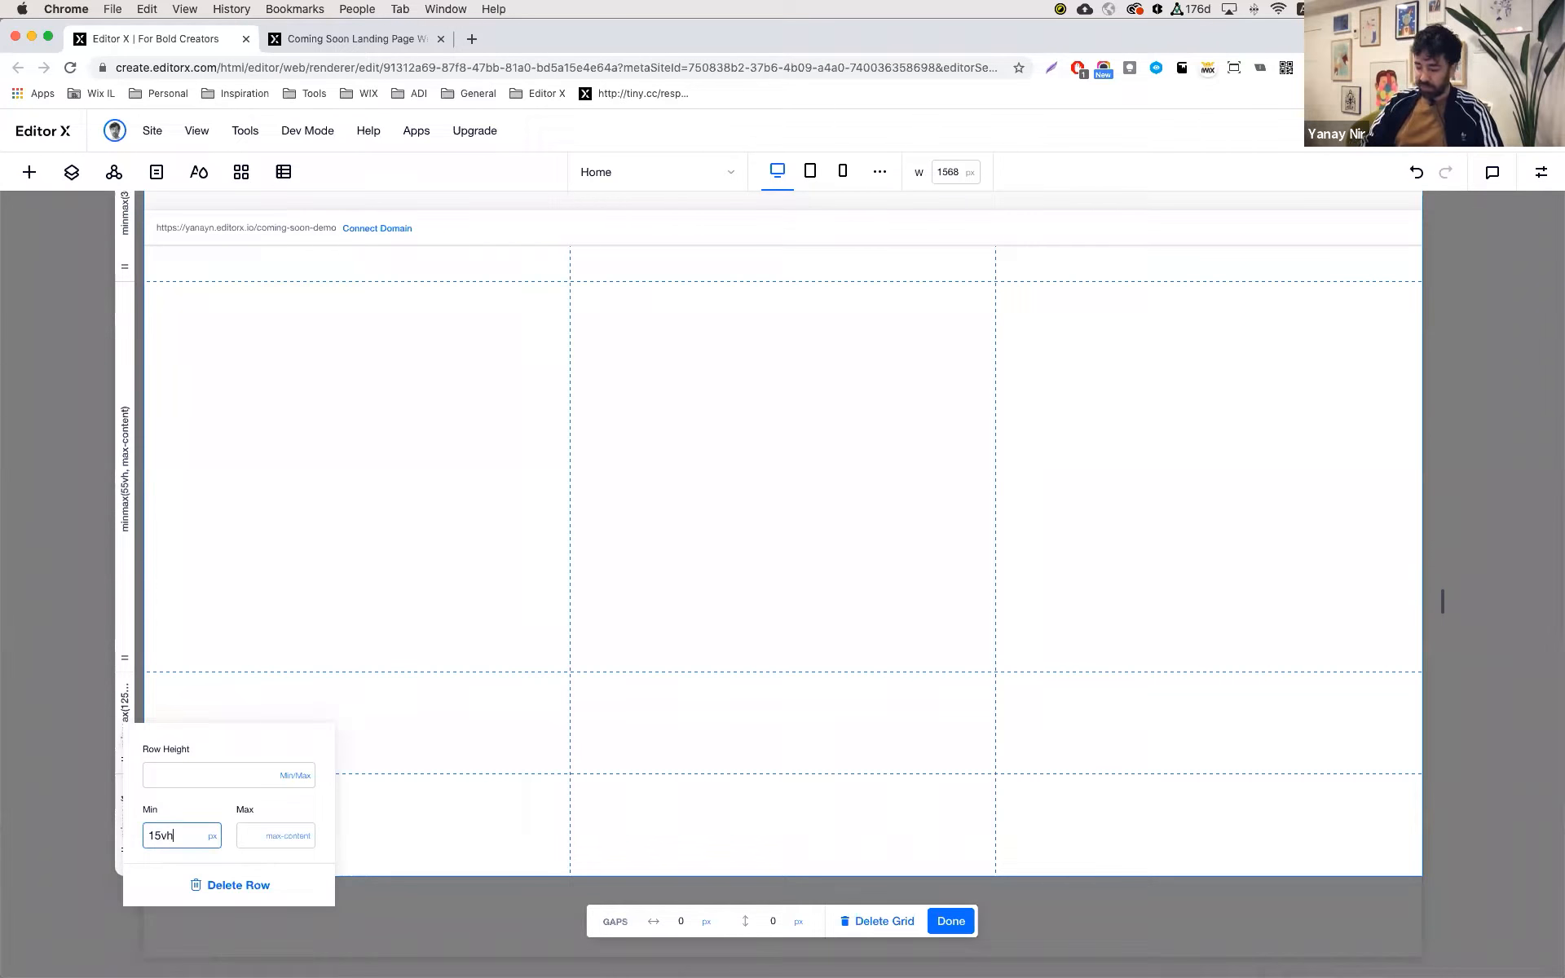
left_click(442, 679)
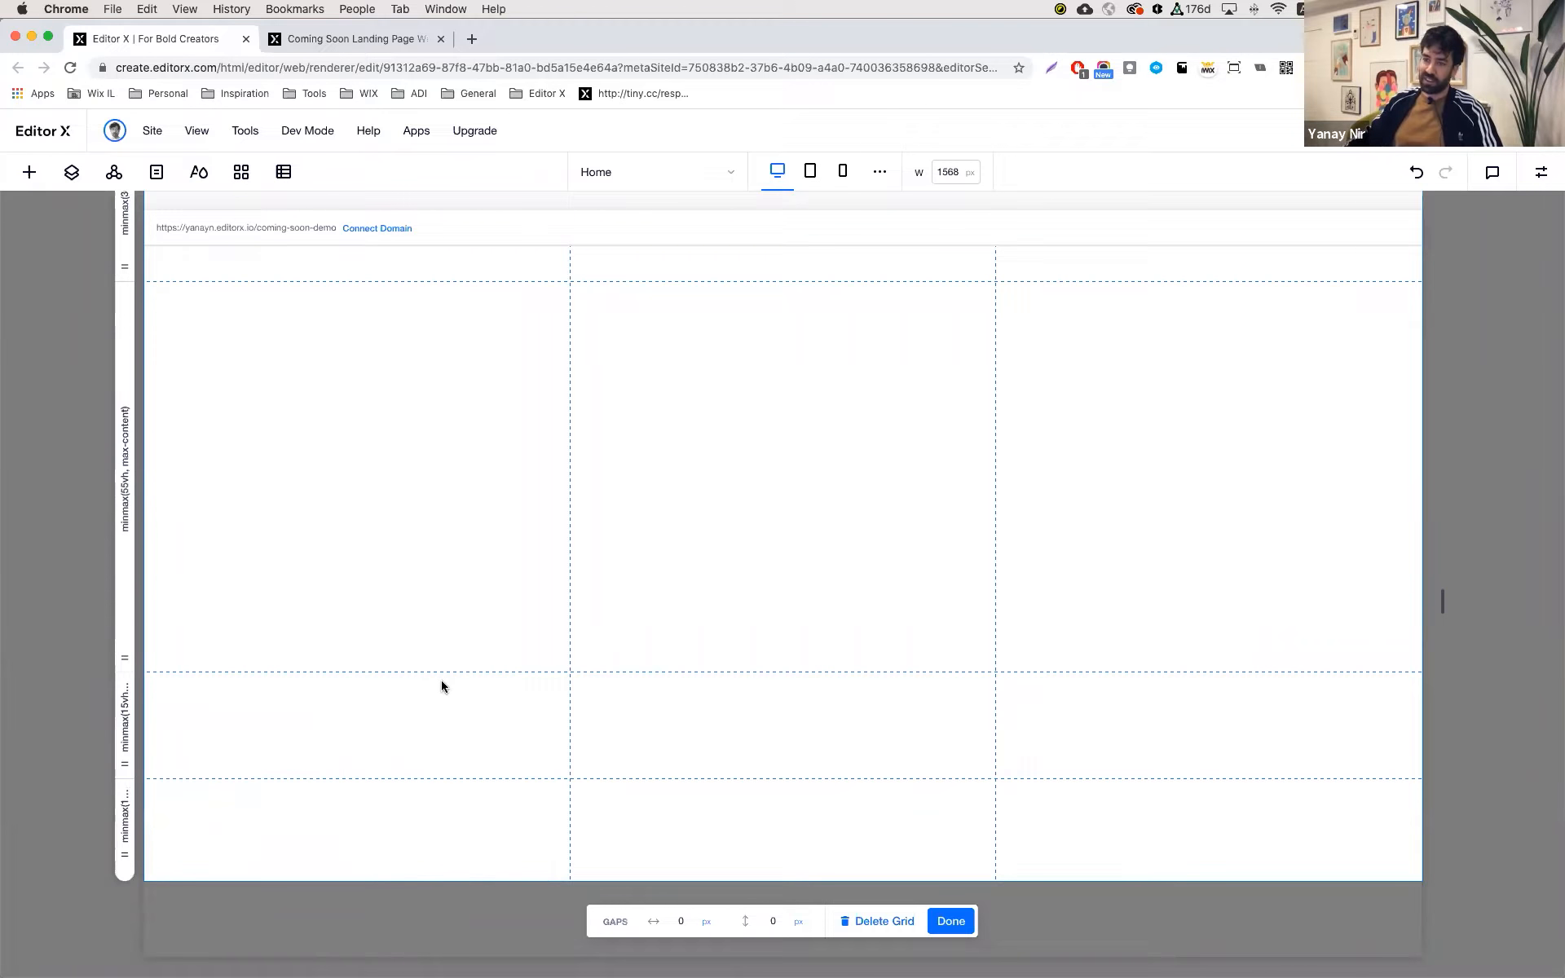
- Set the fourth grid row's minimum height to 15vh and finish editing the grid
left_click(125, 825)
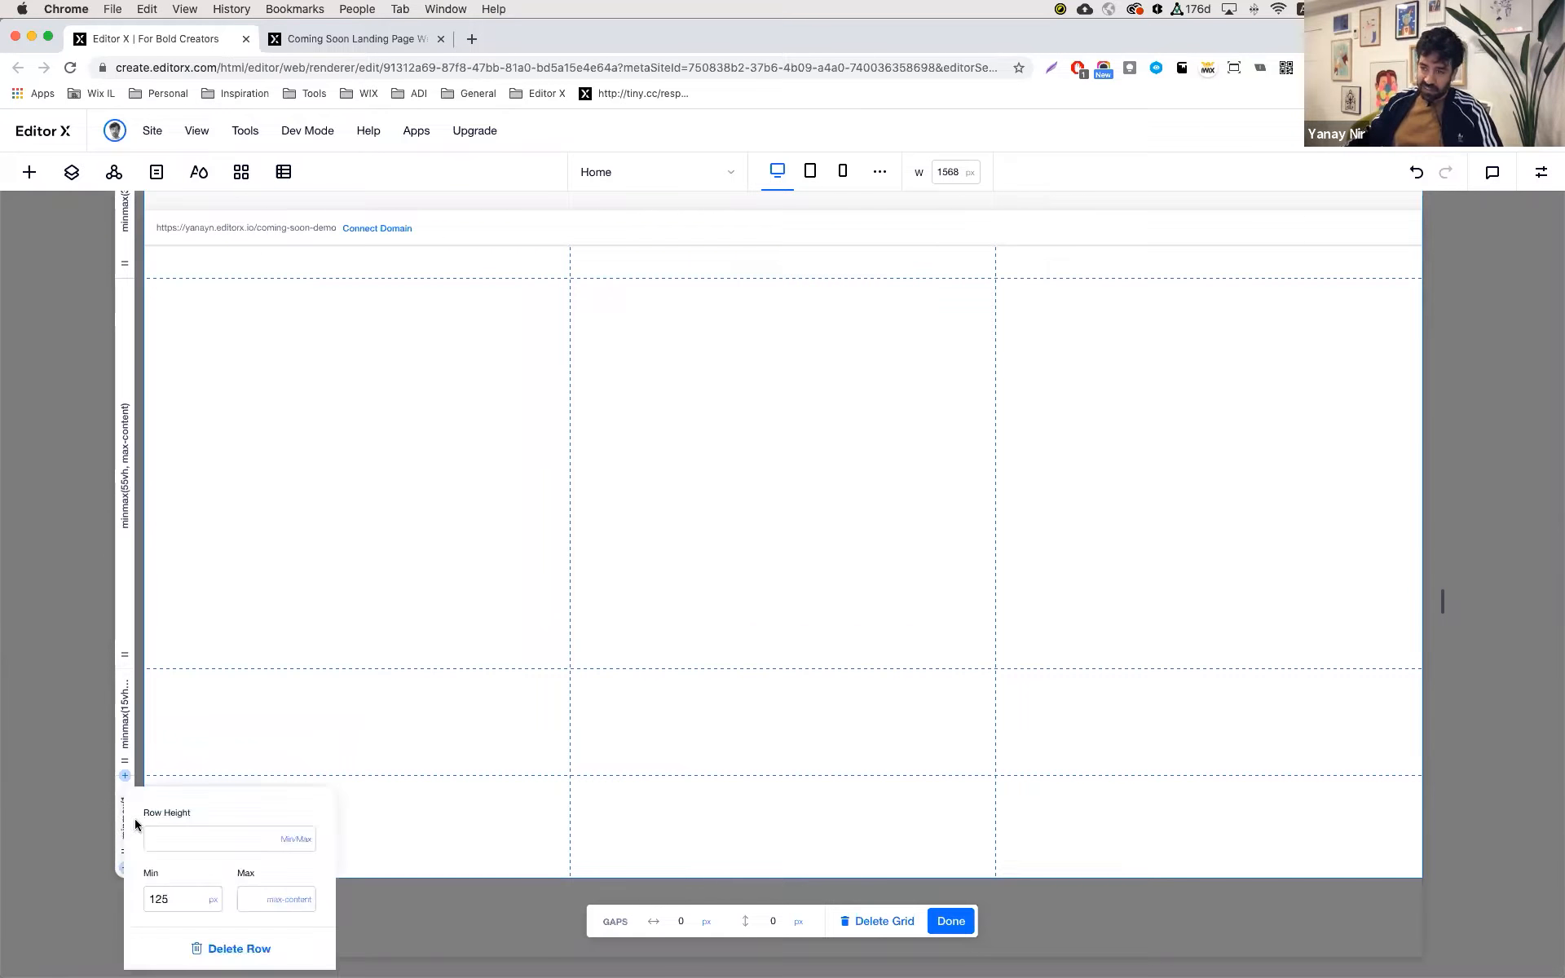
left_click(187, 900)
type("15vh")
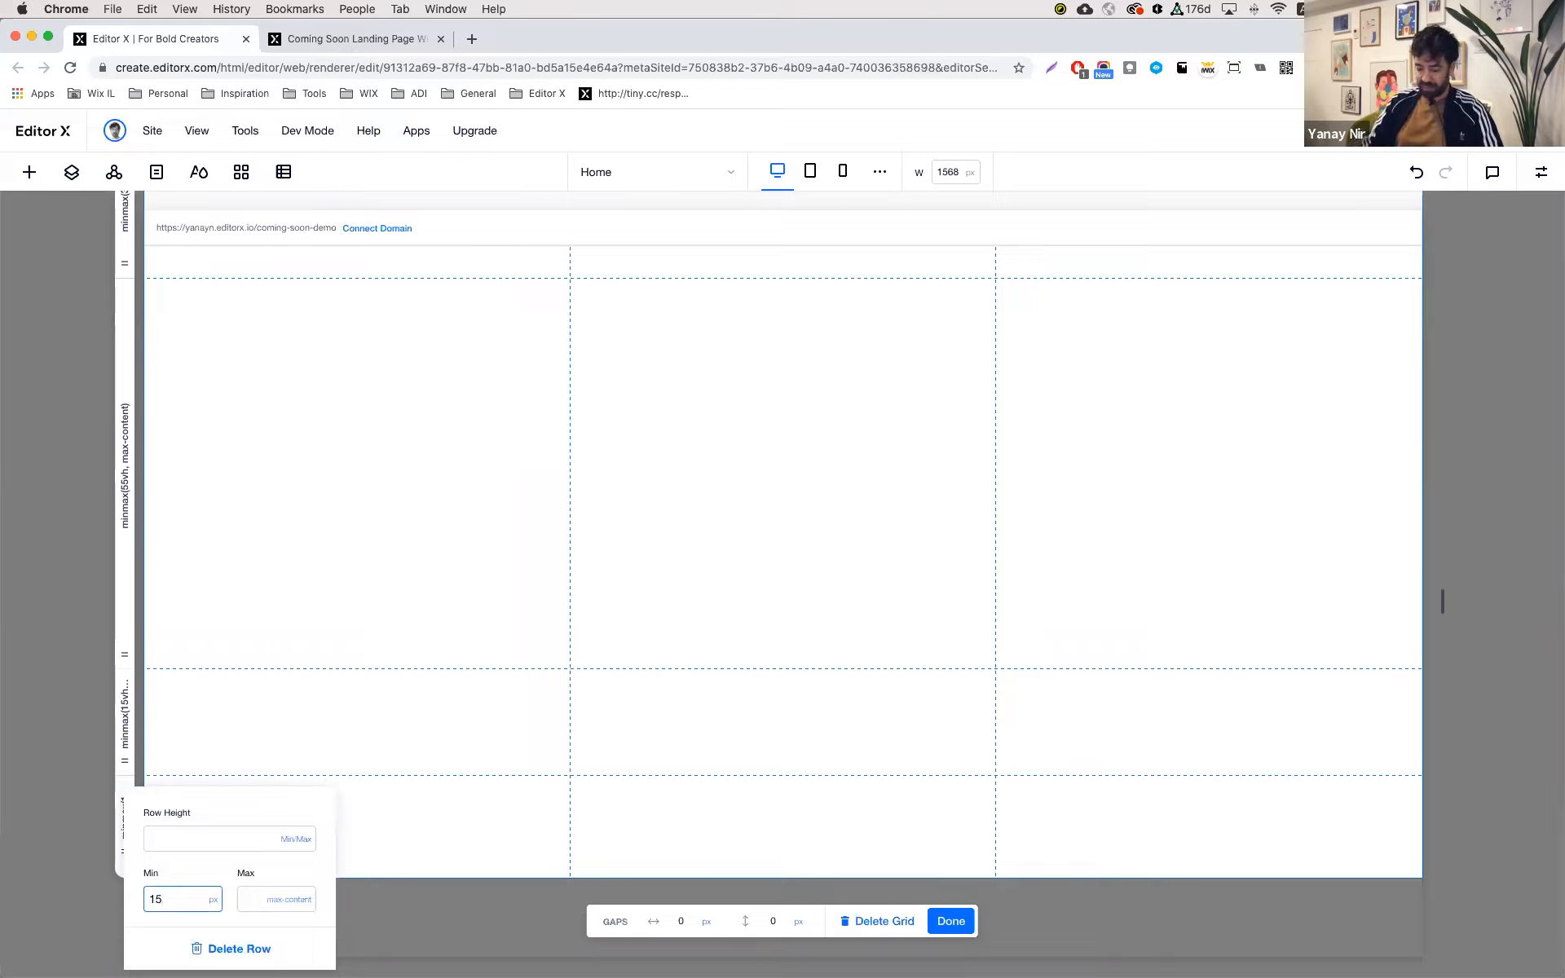
key("Return")
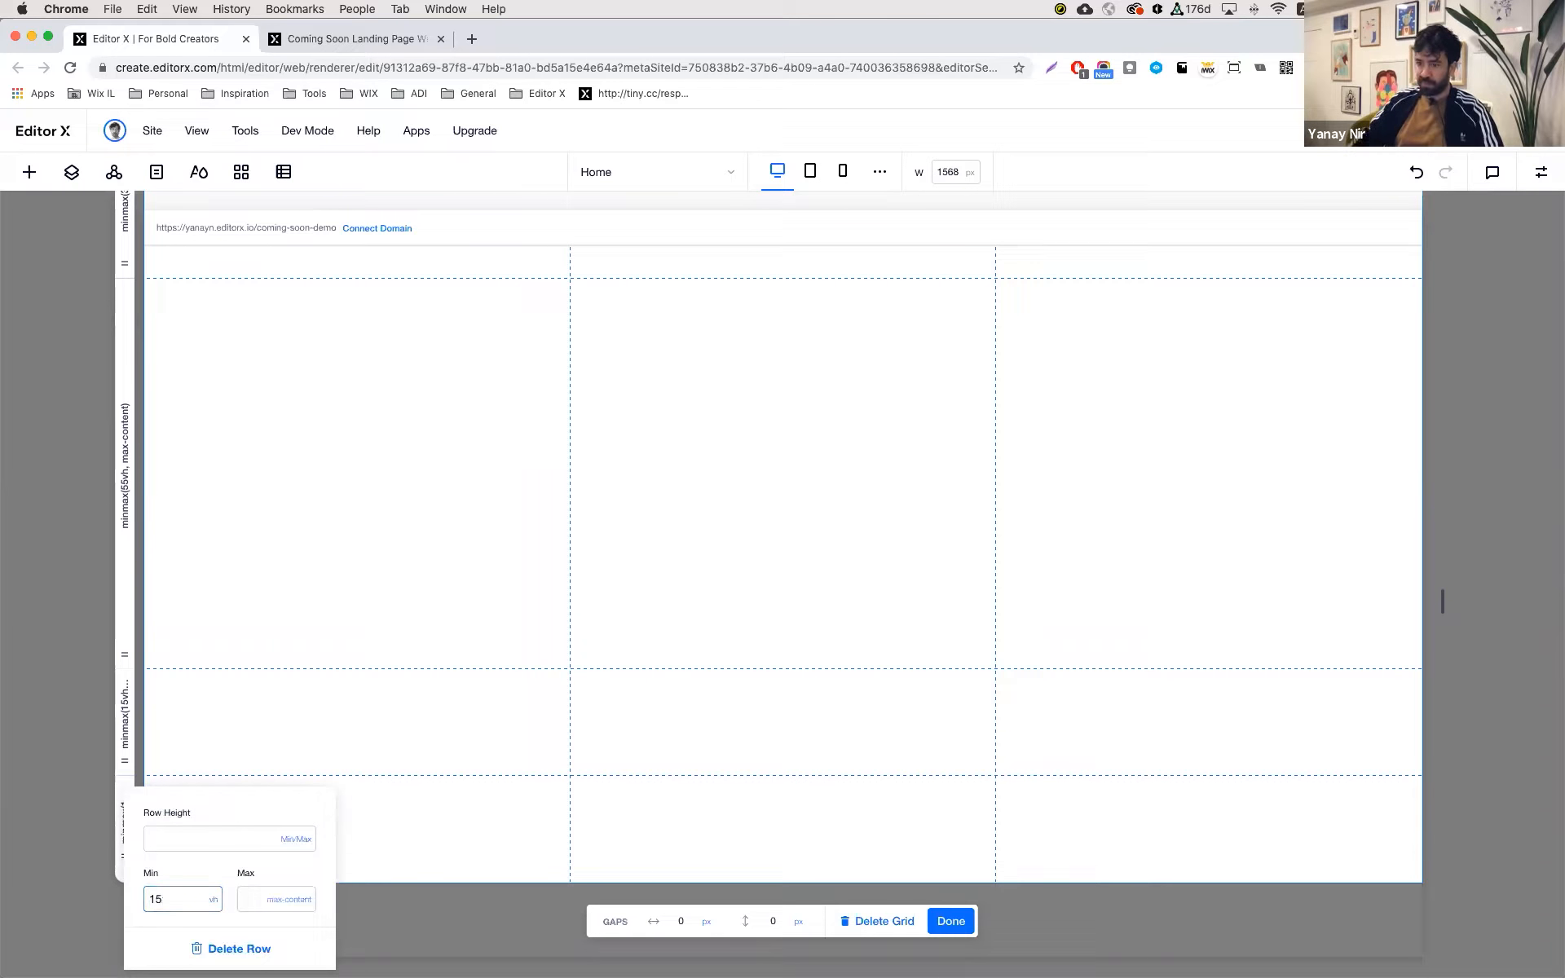
left_click(692, 593)
left_click(951, 922)
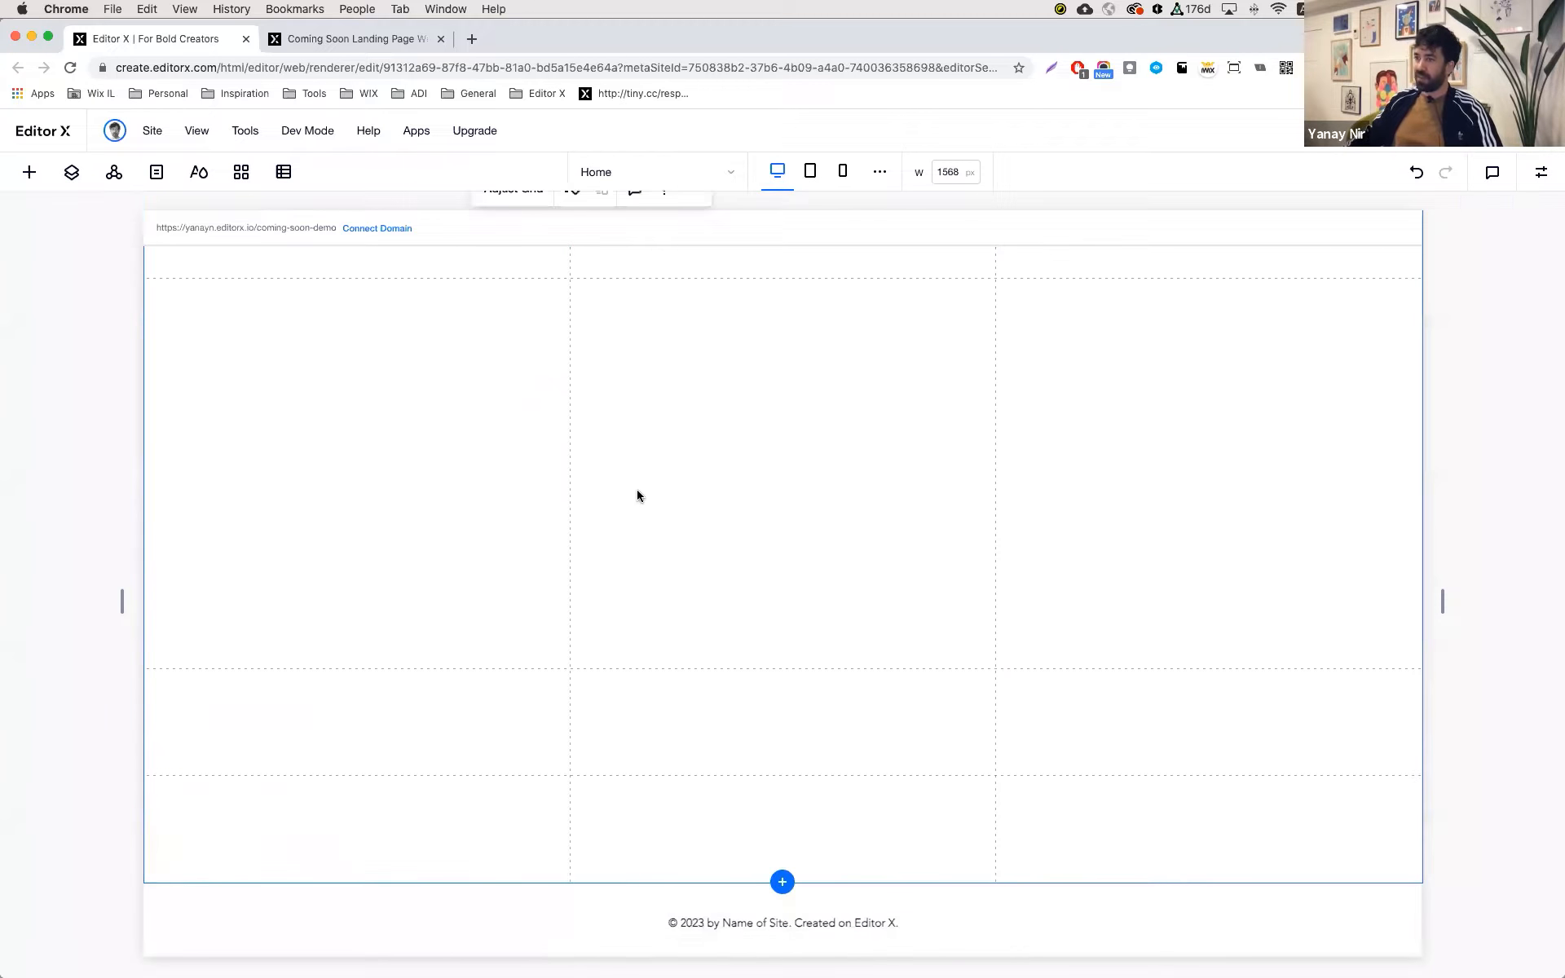
- Fill the section's background with the peach site color used in the template
left_click(637, 489)
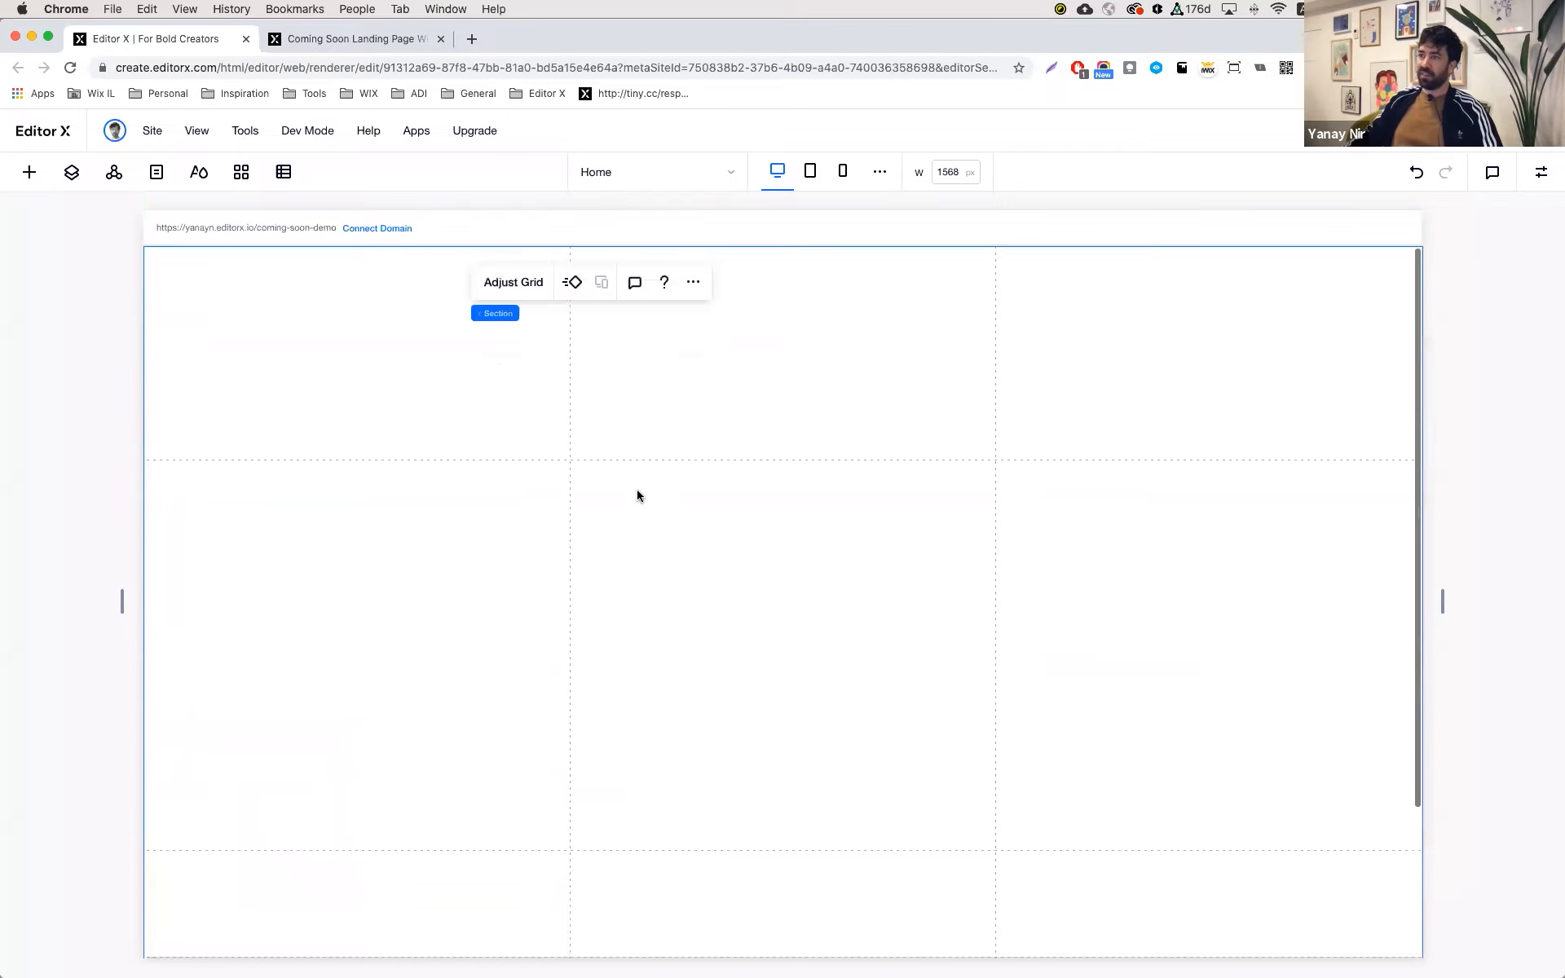
left_click(1530, 171)
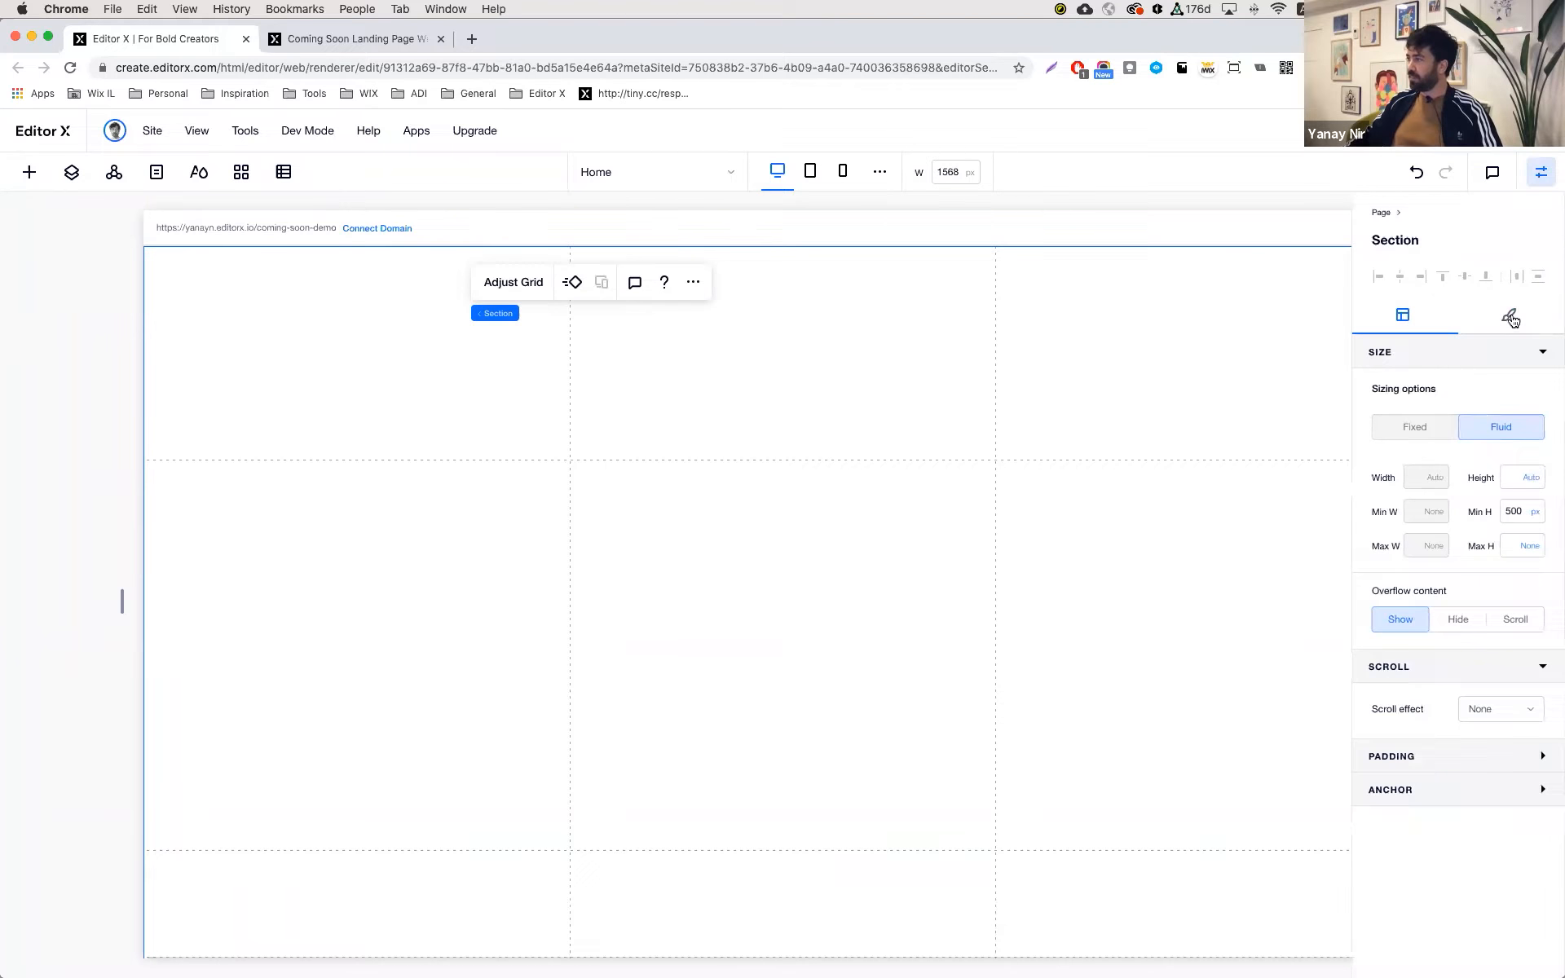
left_click(1504, 316)
left_click(1431, 428)
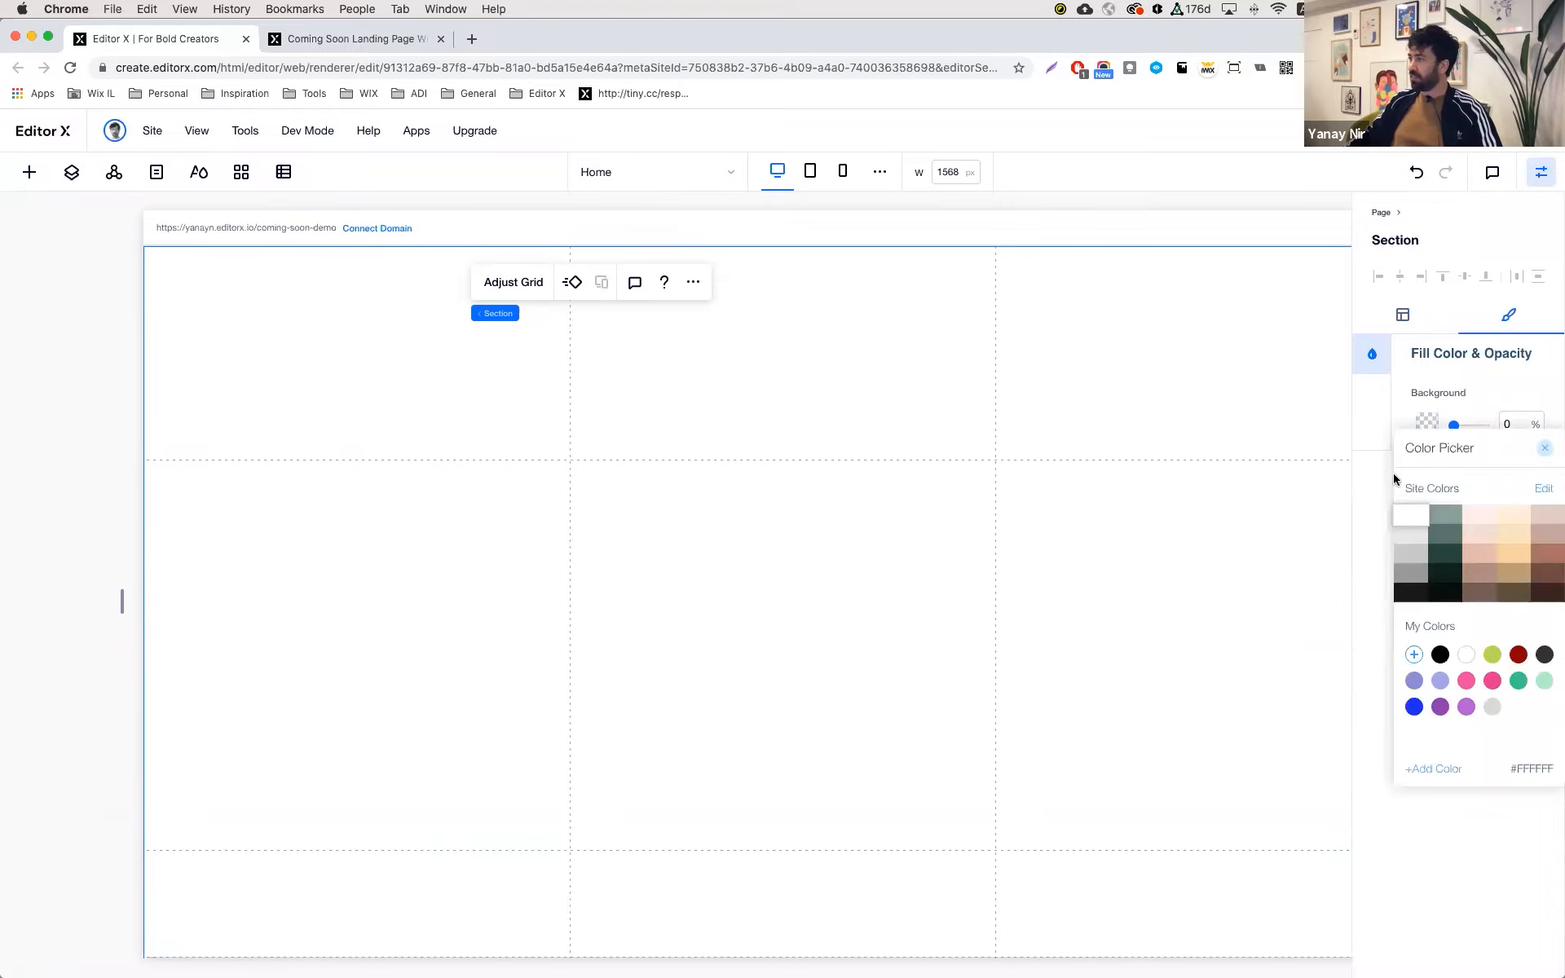
left_click(1484, 556)
left_click(1097, 513)
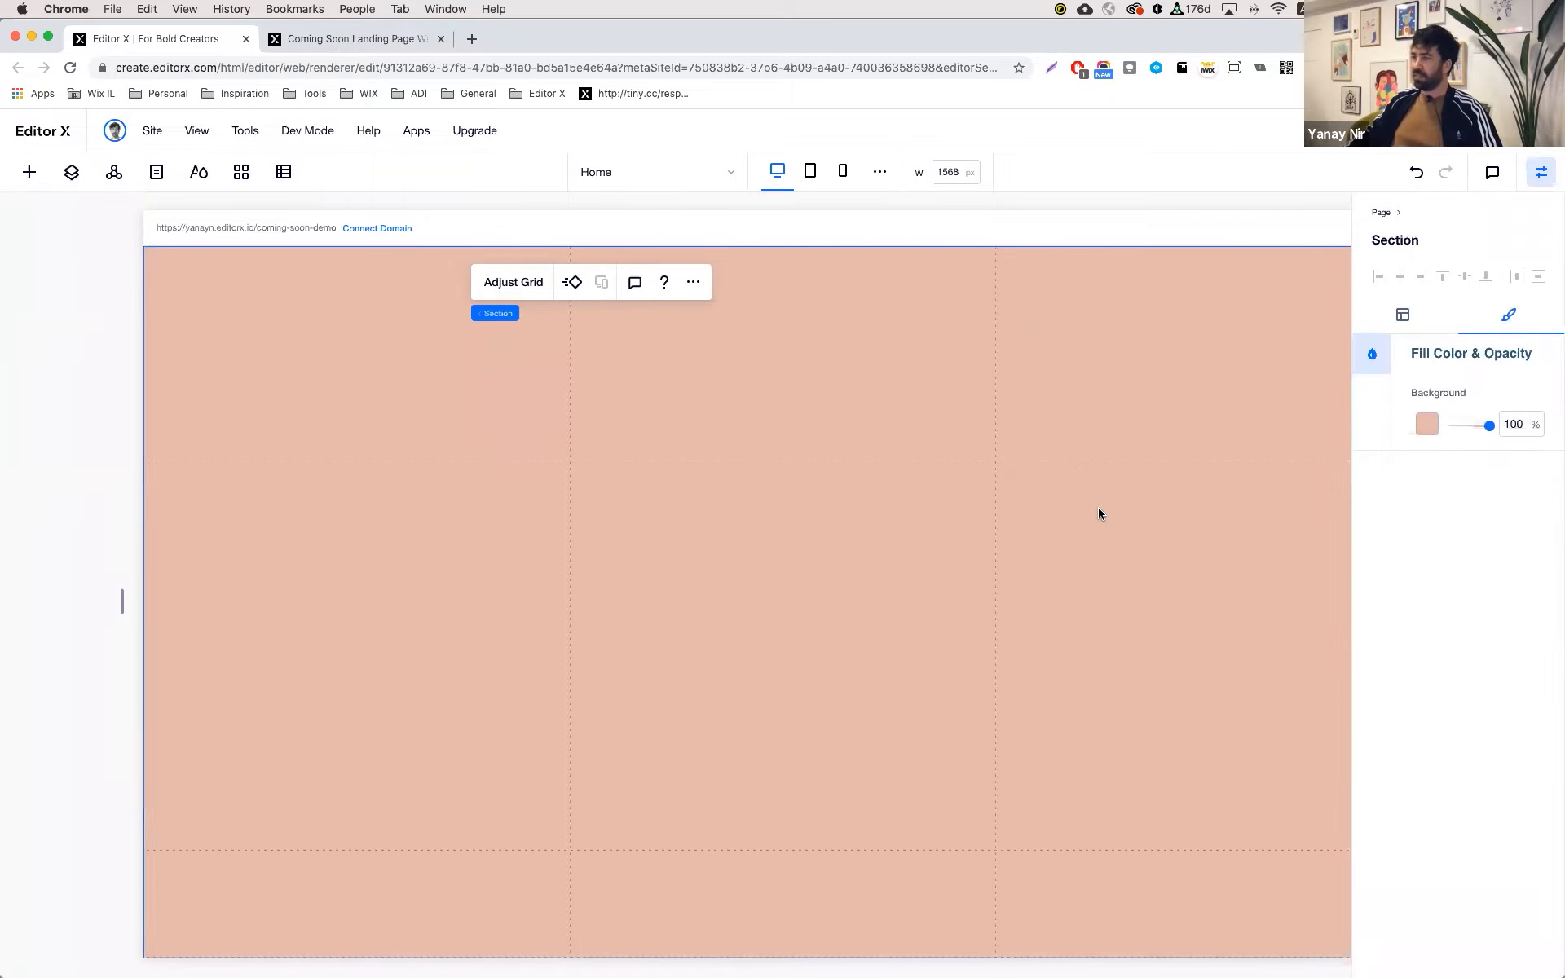
left_click(1538, 171)
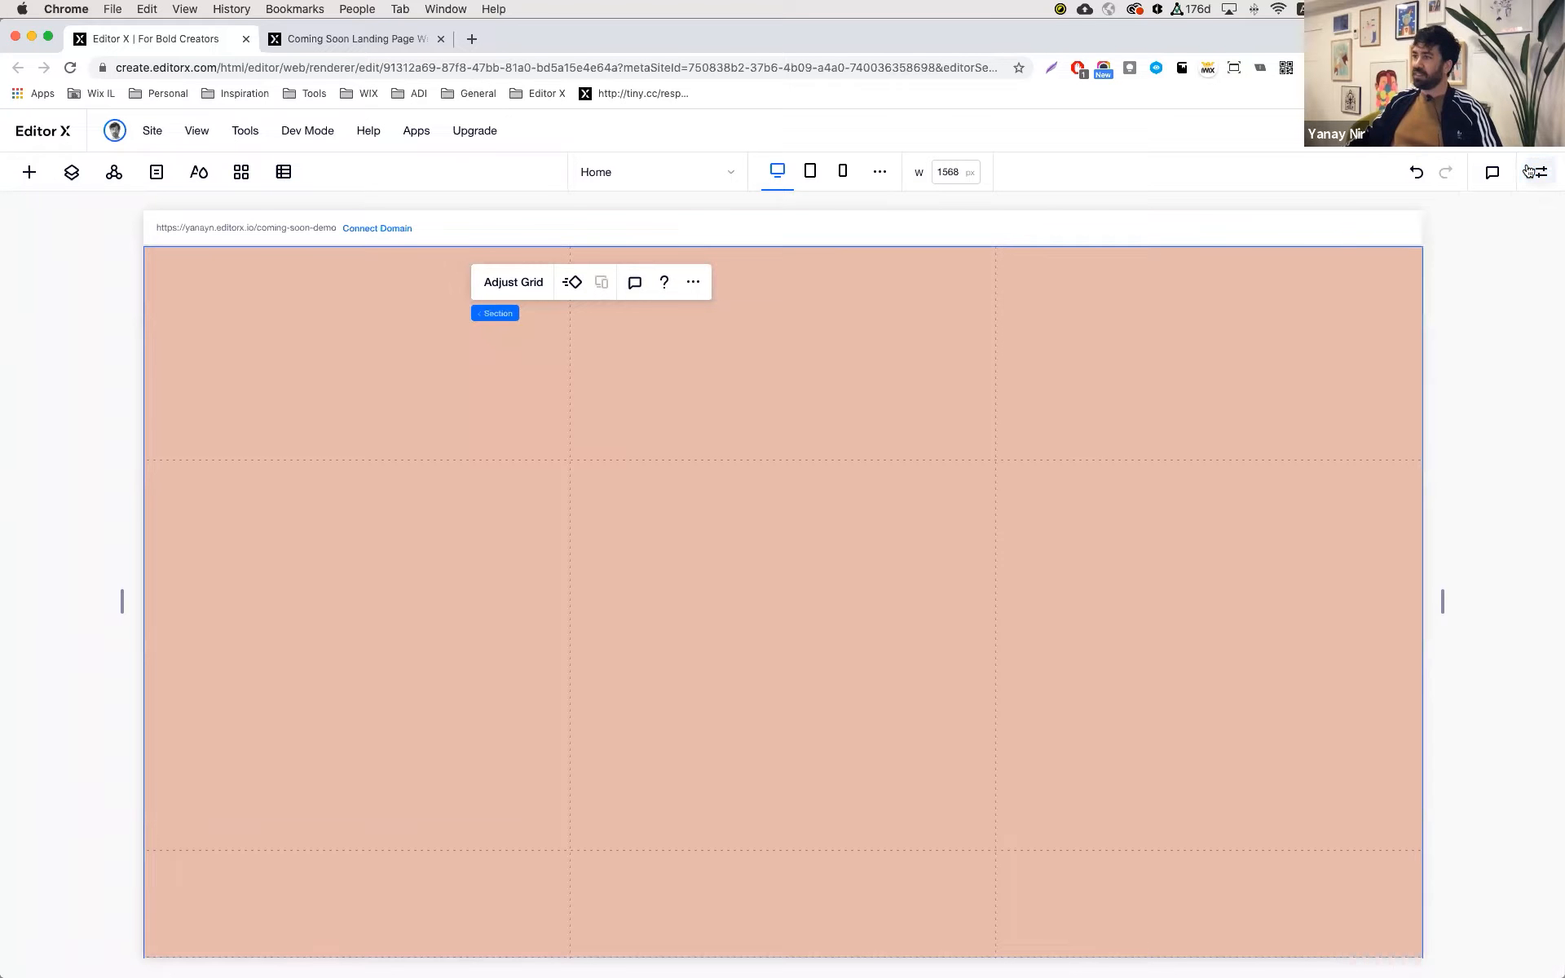
- Add a title in the section's first grid cell and replace its text with "HelloMate!" copied from the template page
left_click(30, 173)
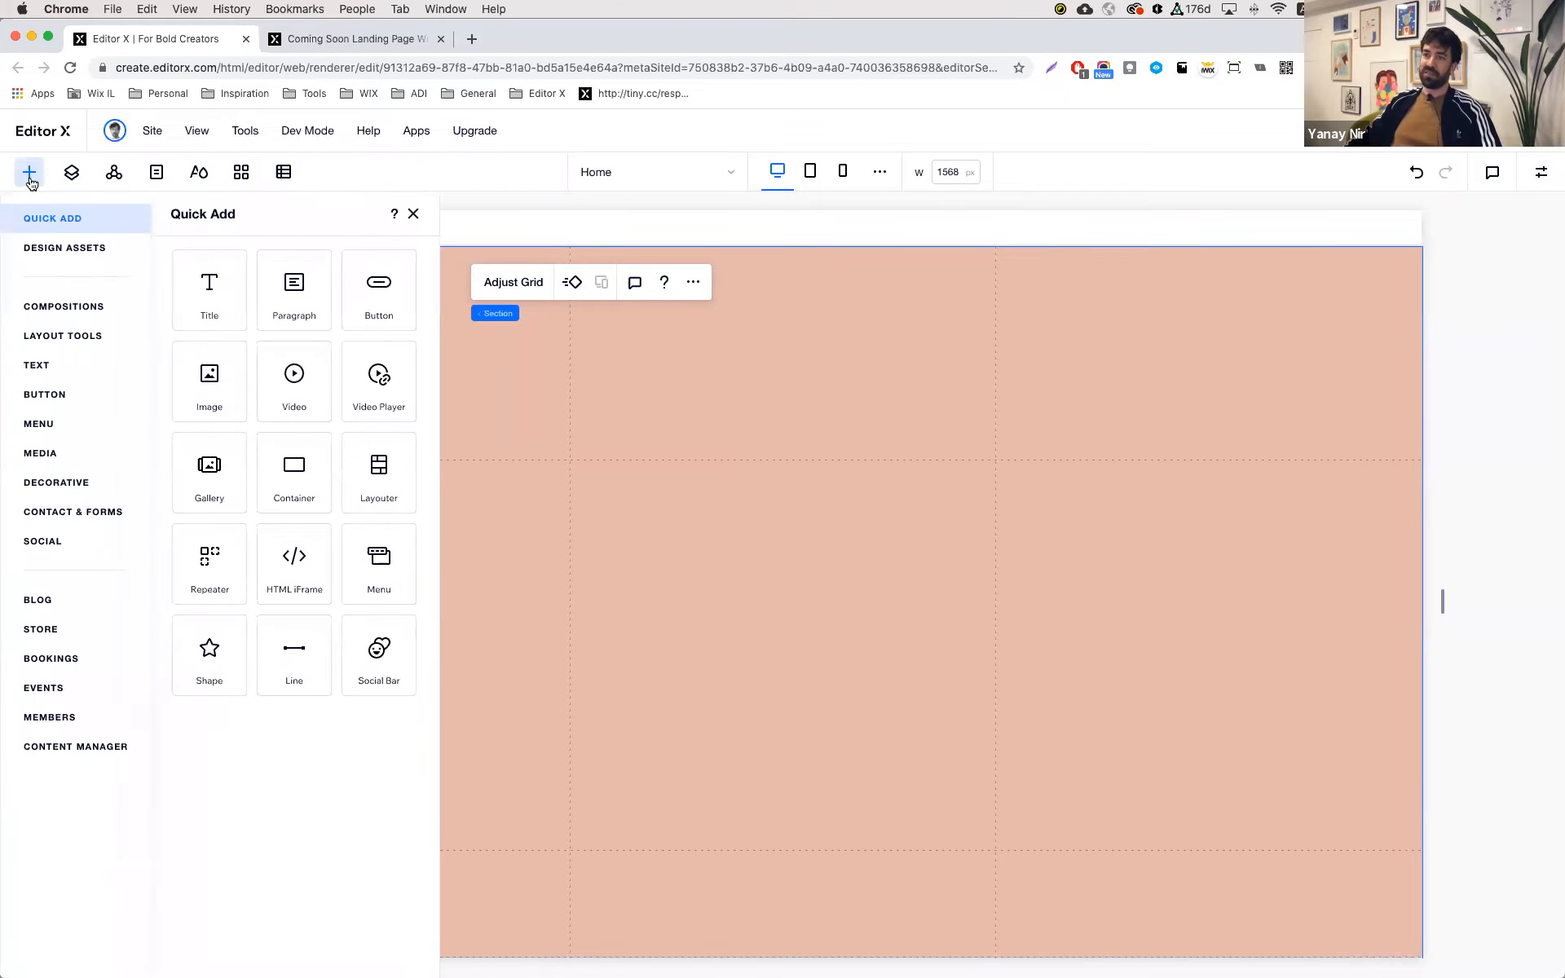
left_click_drag(210, 292, 268, 341)
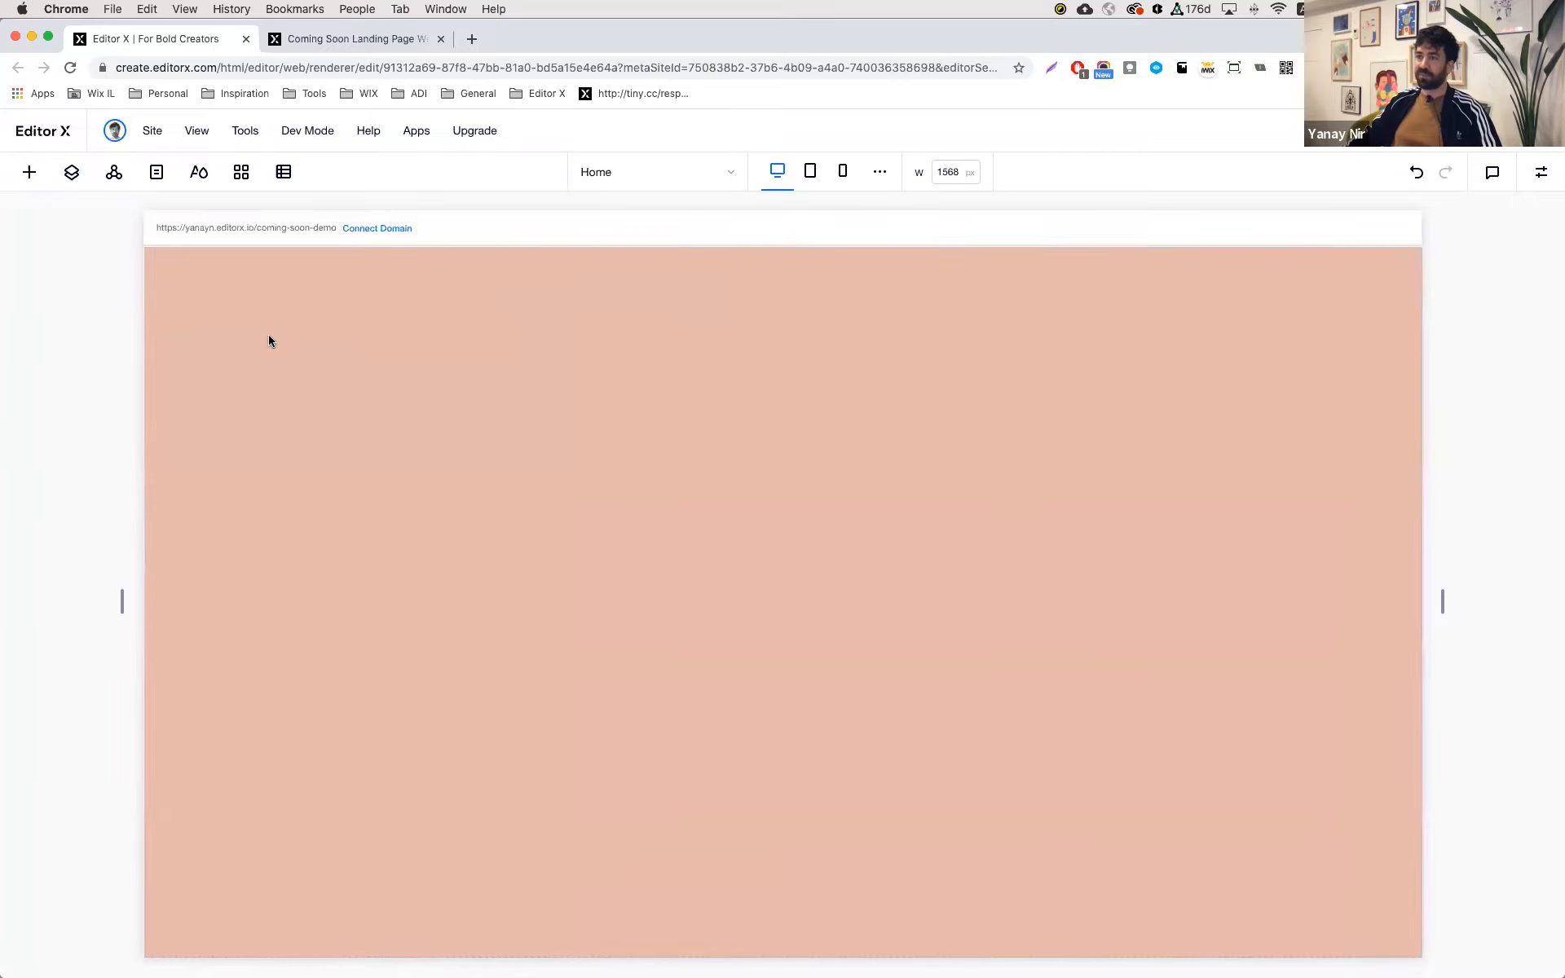
left_click(334, 40)
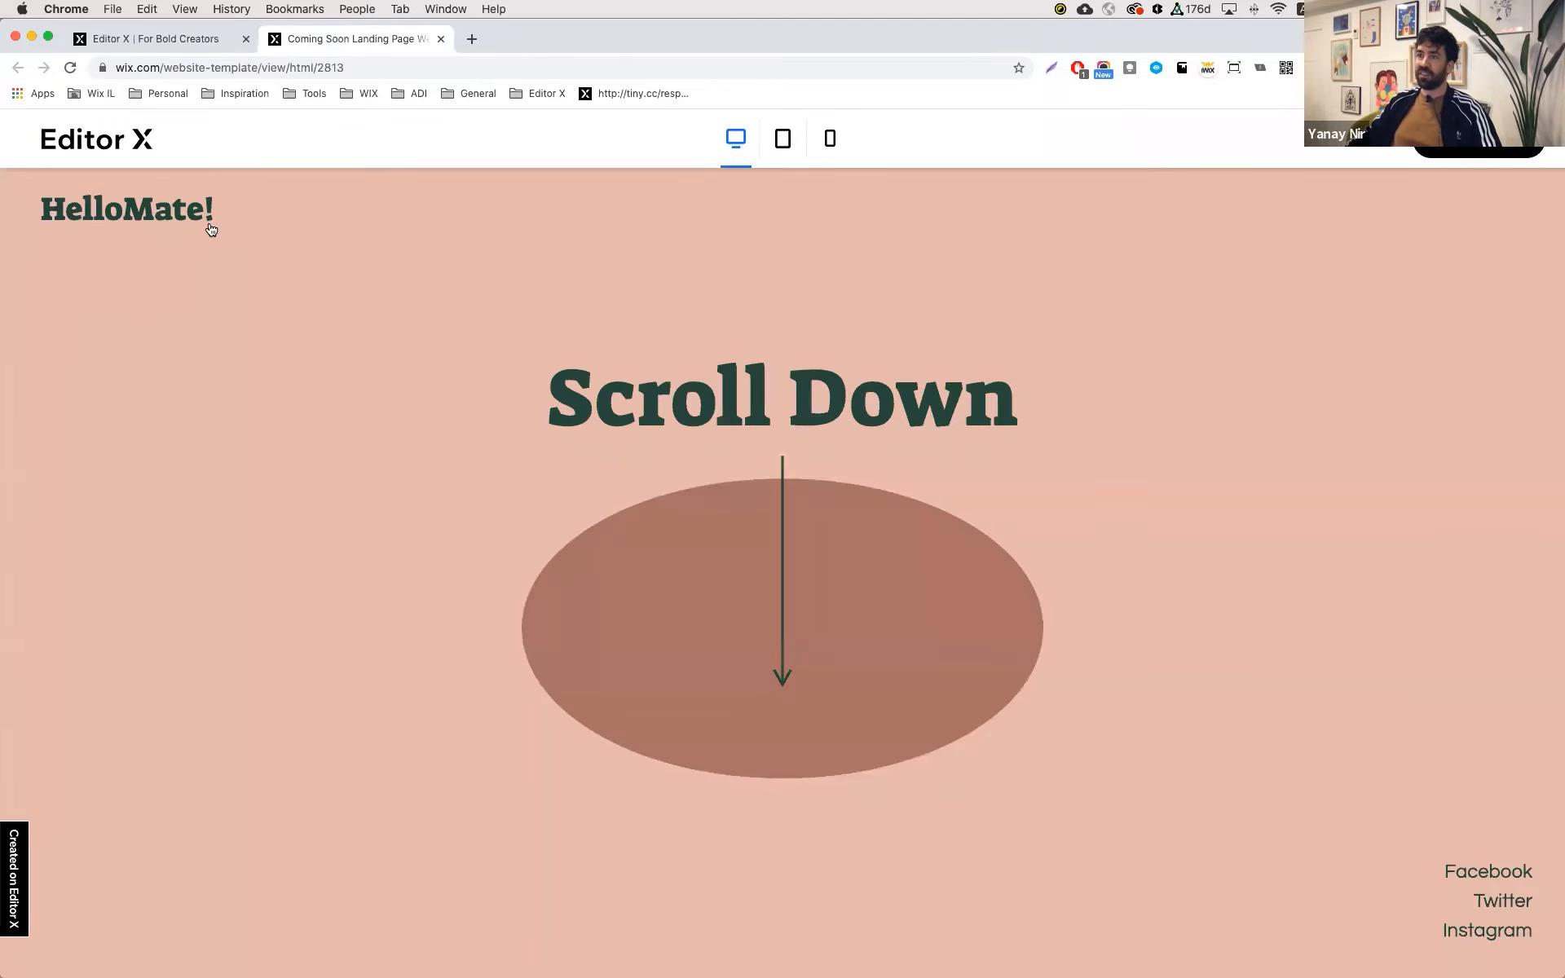
left_click_drag(230, 211, 37, 211)
key("super+c")
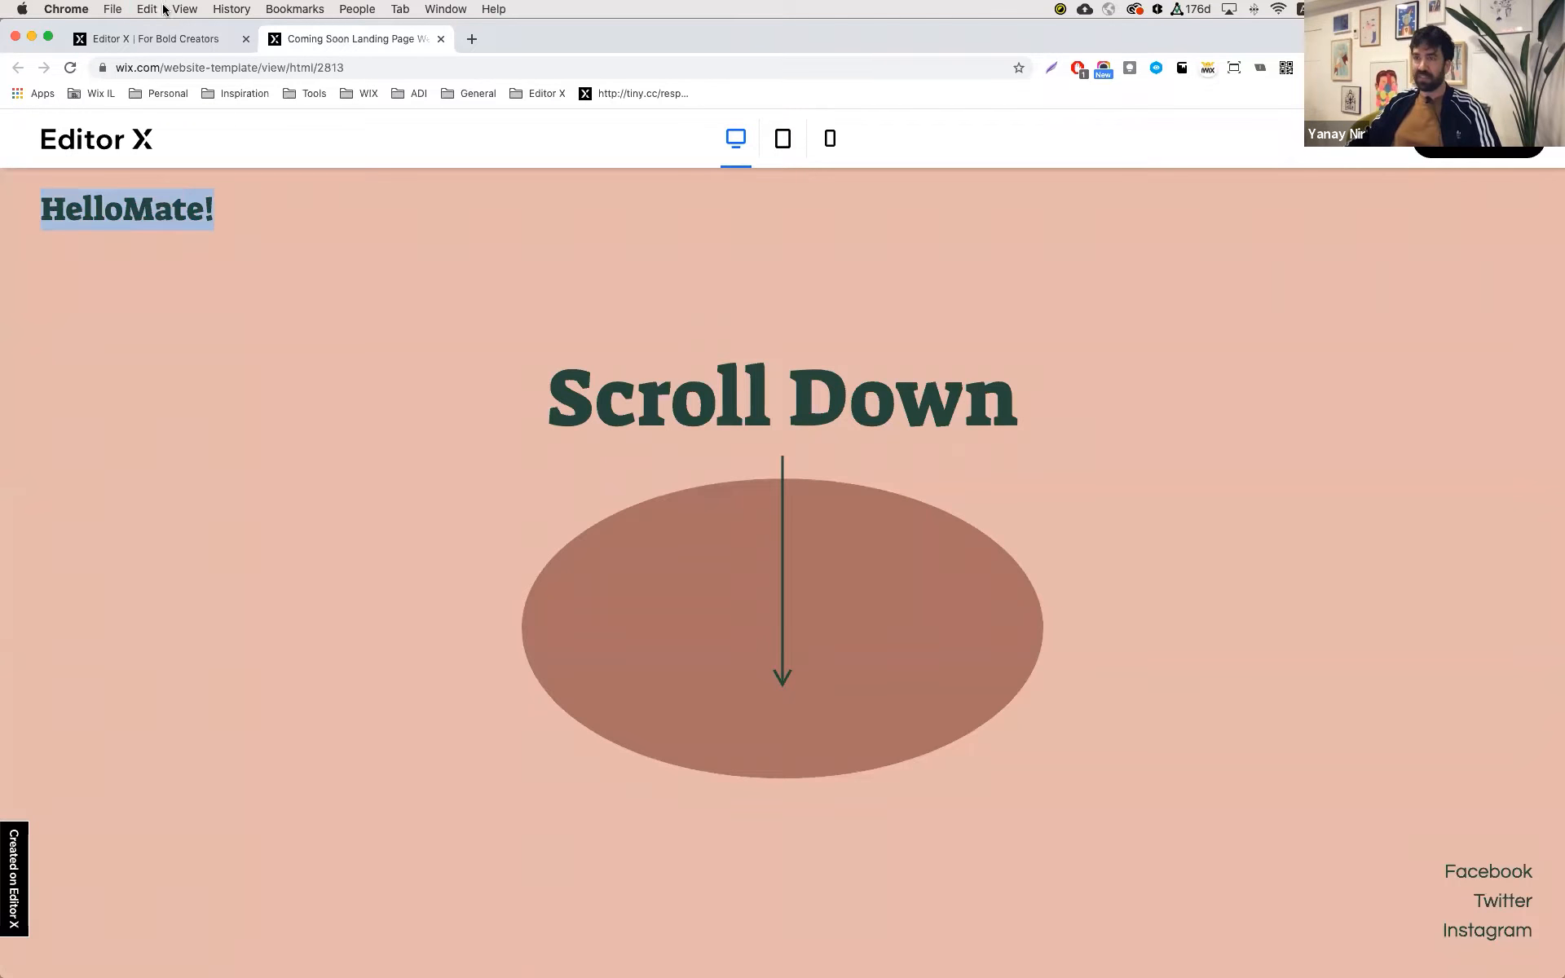
left_click(151, 39)
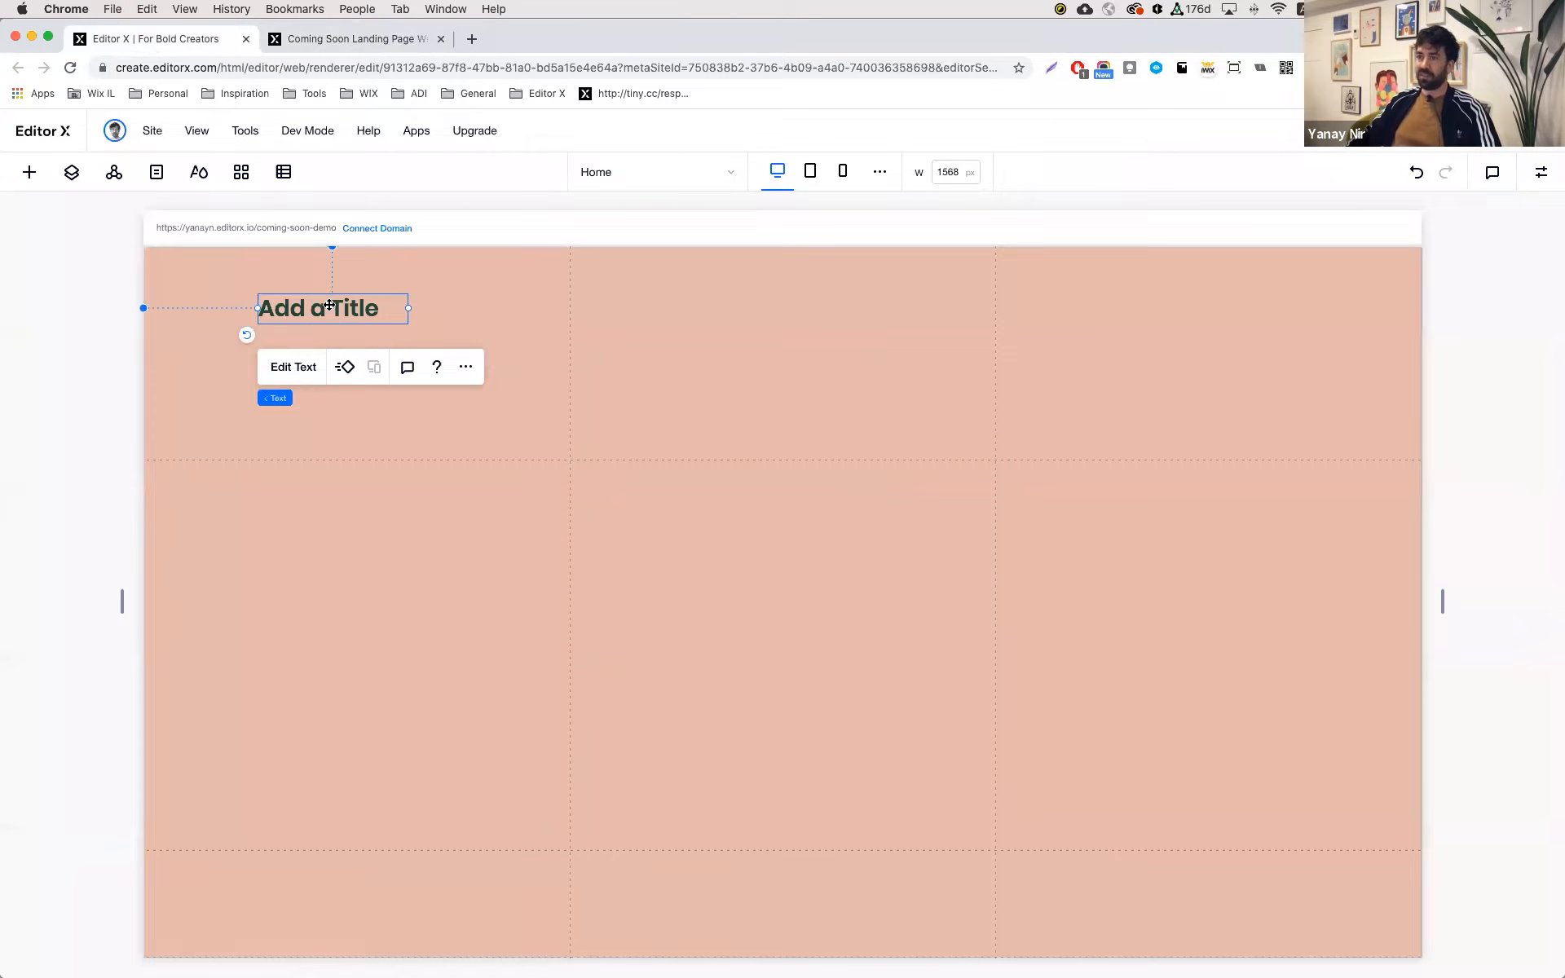
double_click(329, 306)
key("super+v")
- Apply the Heading 3 text style to the whole HelloMate! title
key("super+a")
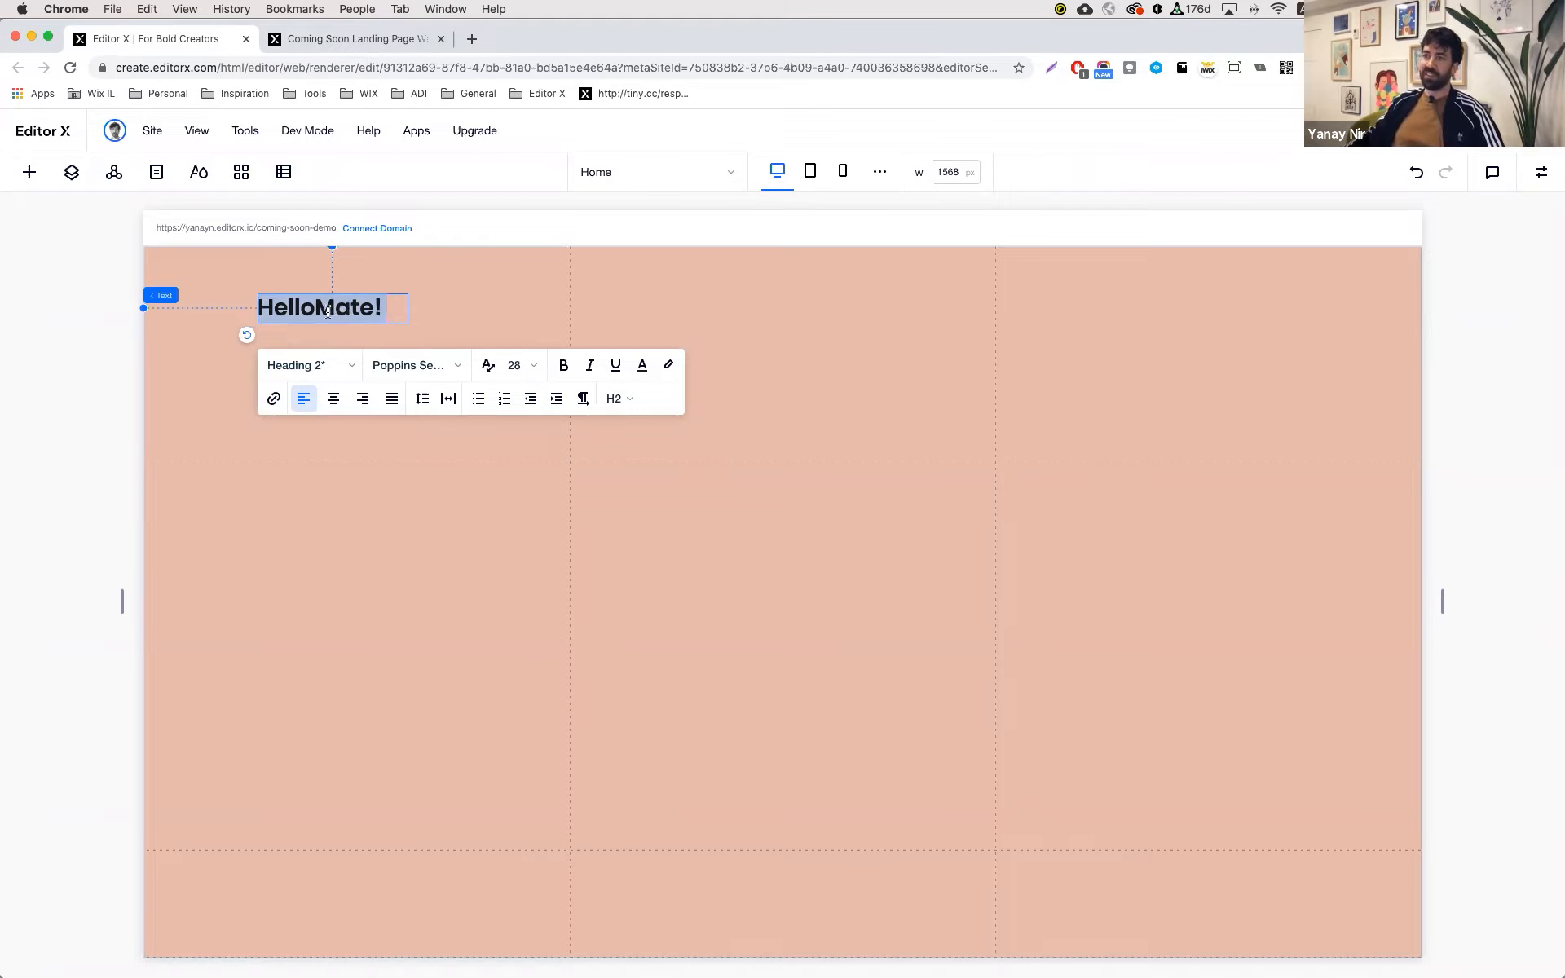
left_click(337, 367)
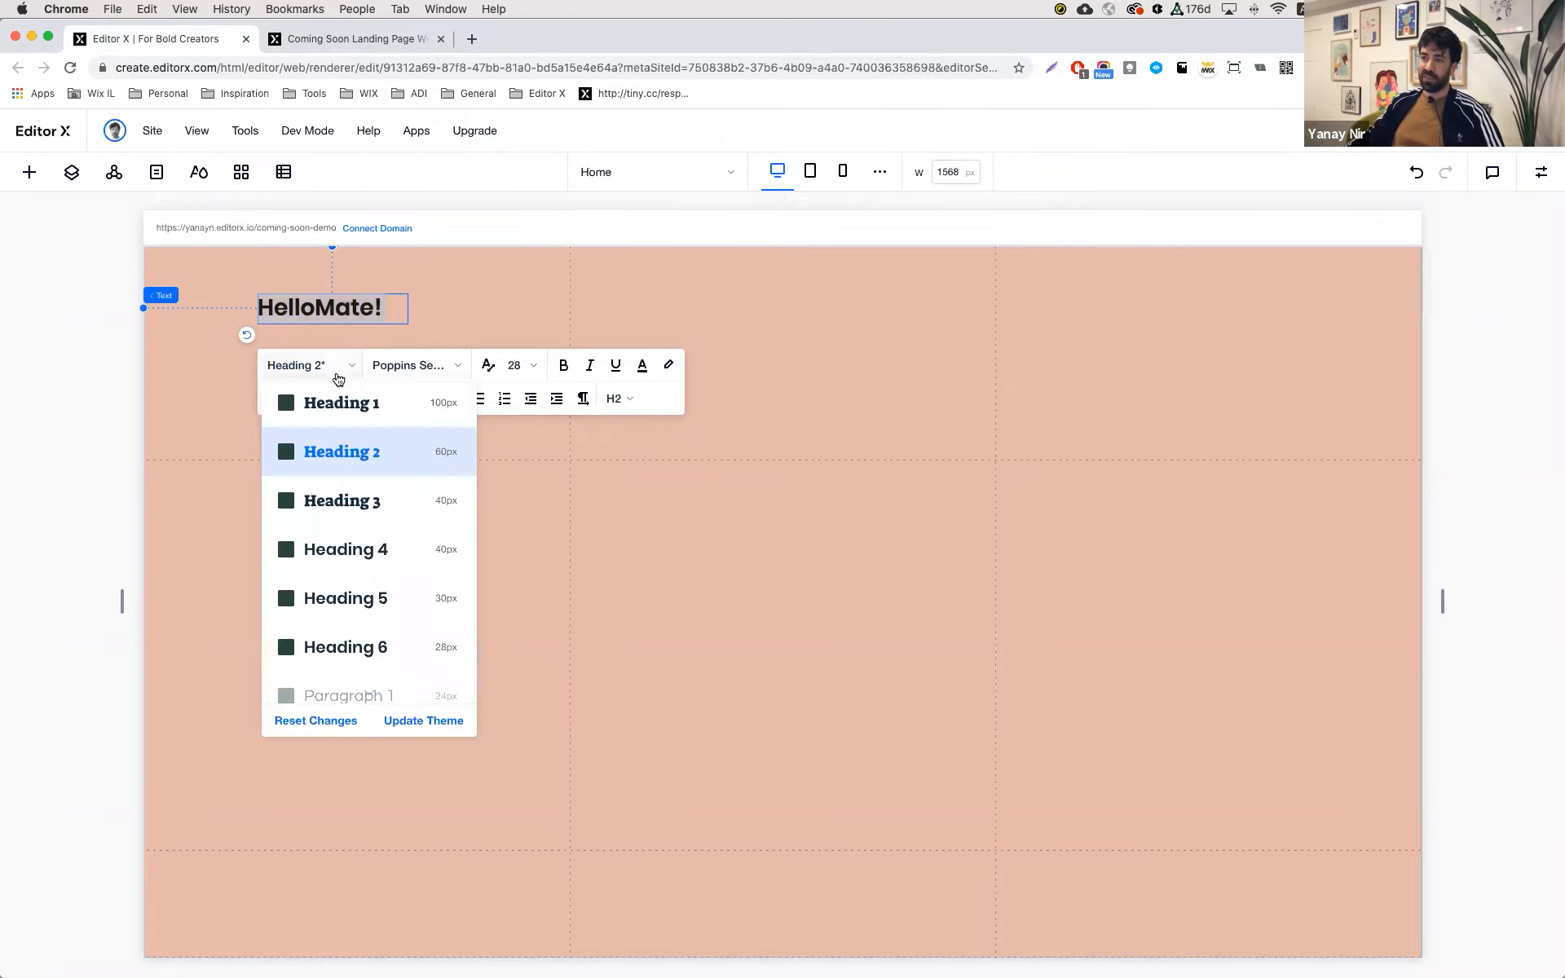
left_click(354, 503)
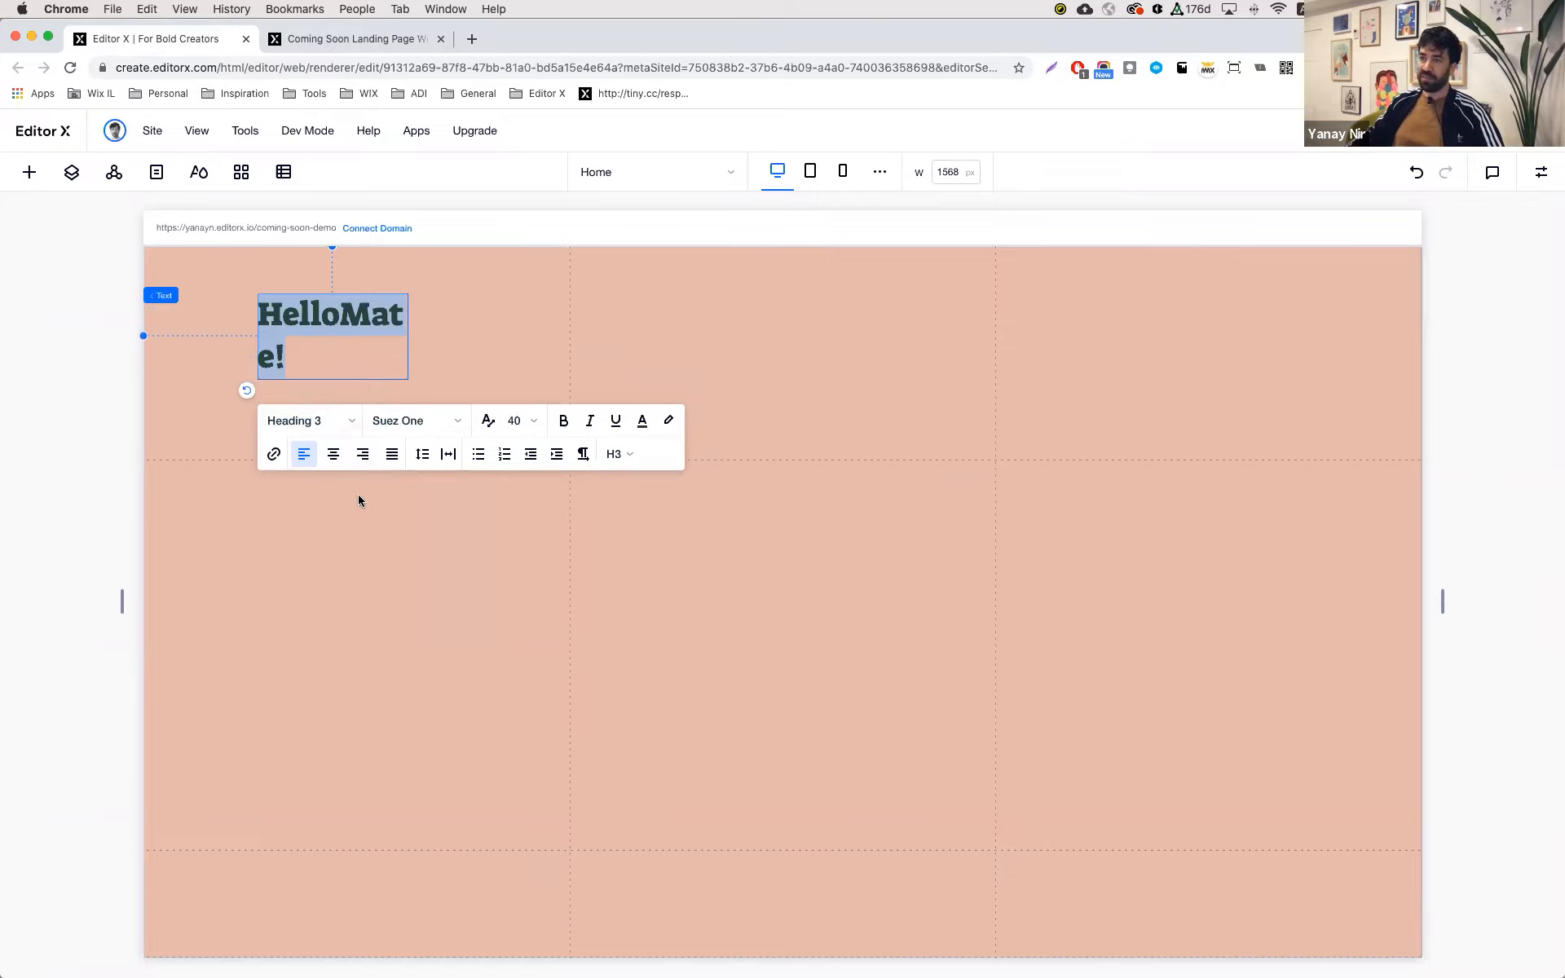
- Widen the HelloMate! text box to the right, into the third grid column, so the title fits on one line
left_click(423, 326)
left_click(383, 328)
left_click_drag(408, 342, 1213, 339)
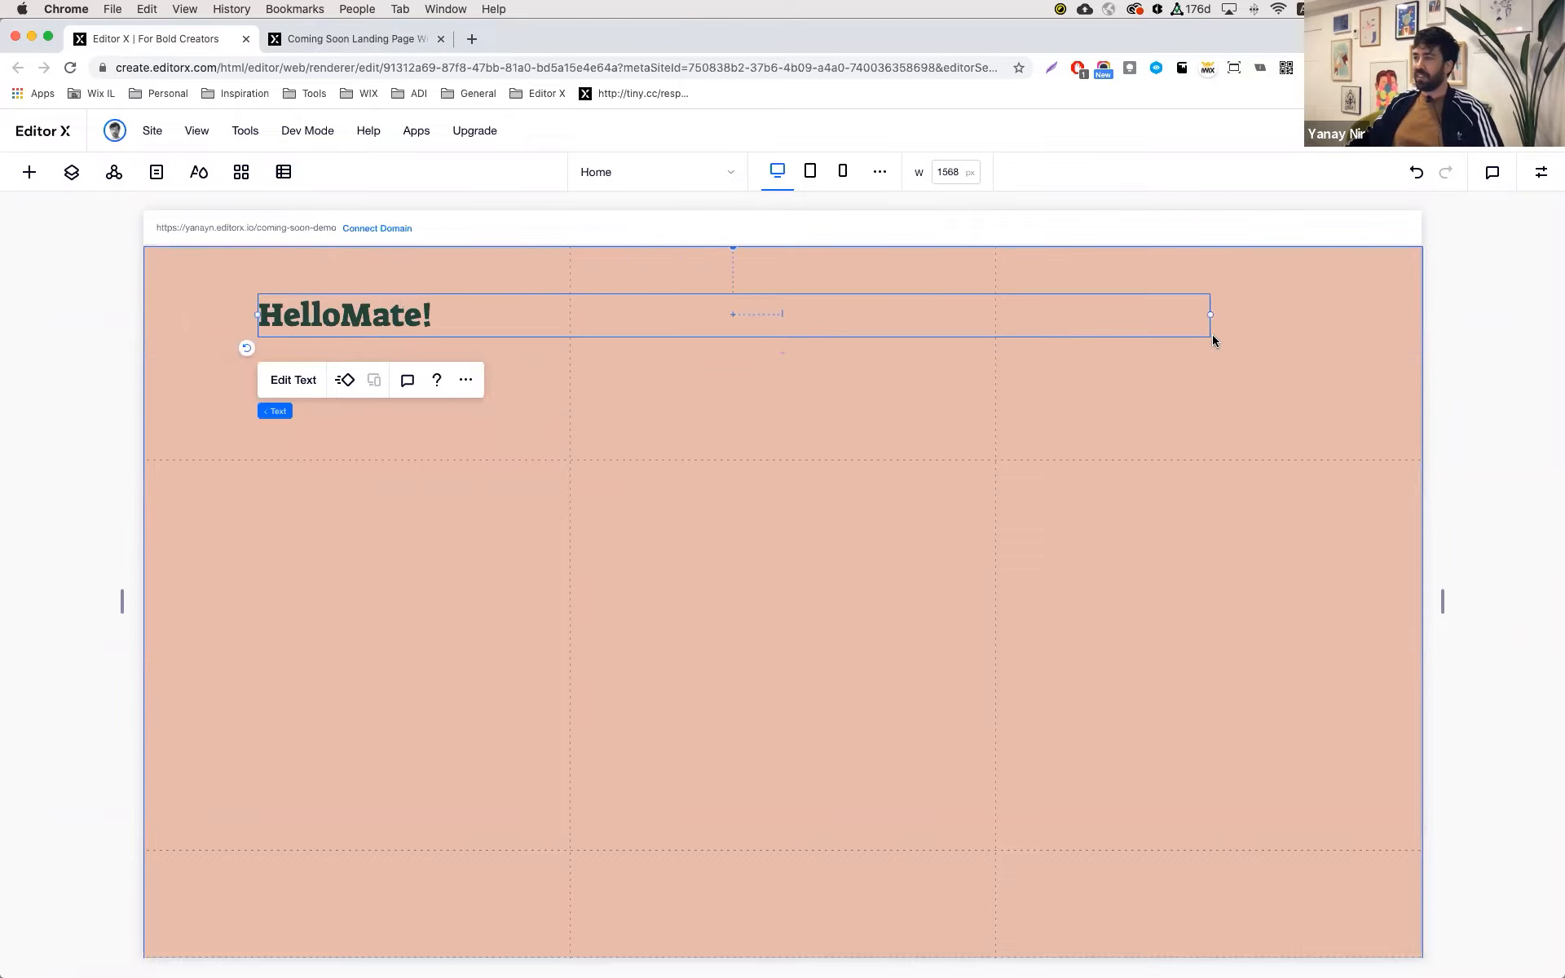
- Make the HelloMate! title's font size scale fluidly from a minimum of 30 to a maximum of 40
double_click(395, 318)
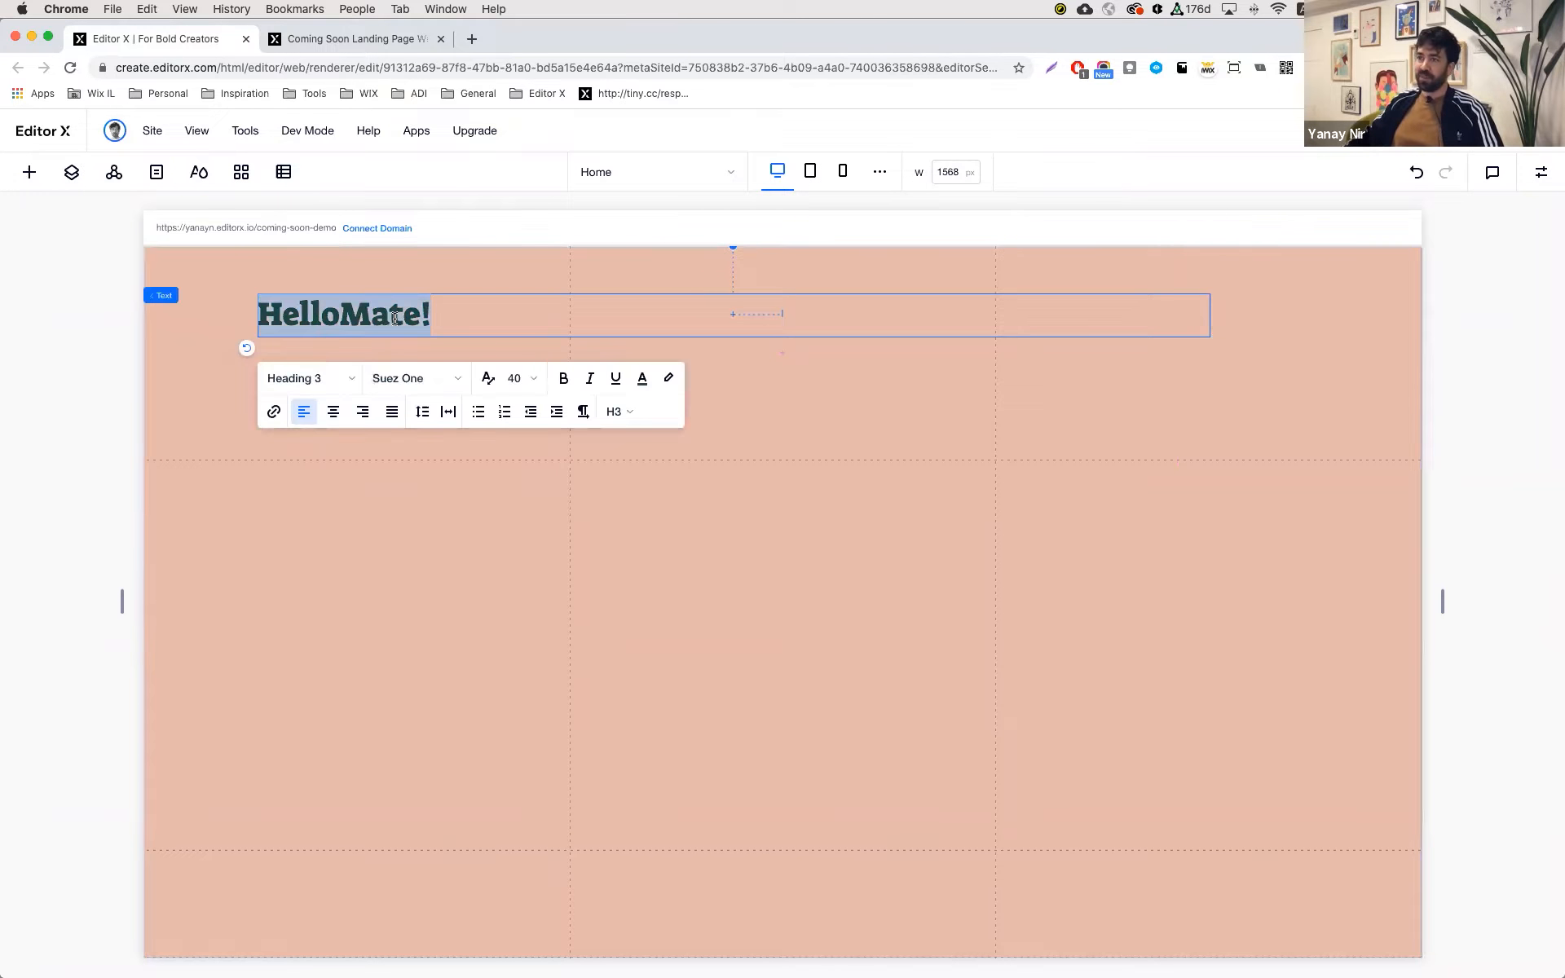
left_click(487, 383)
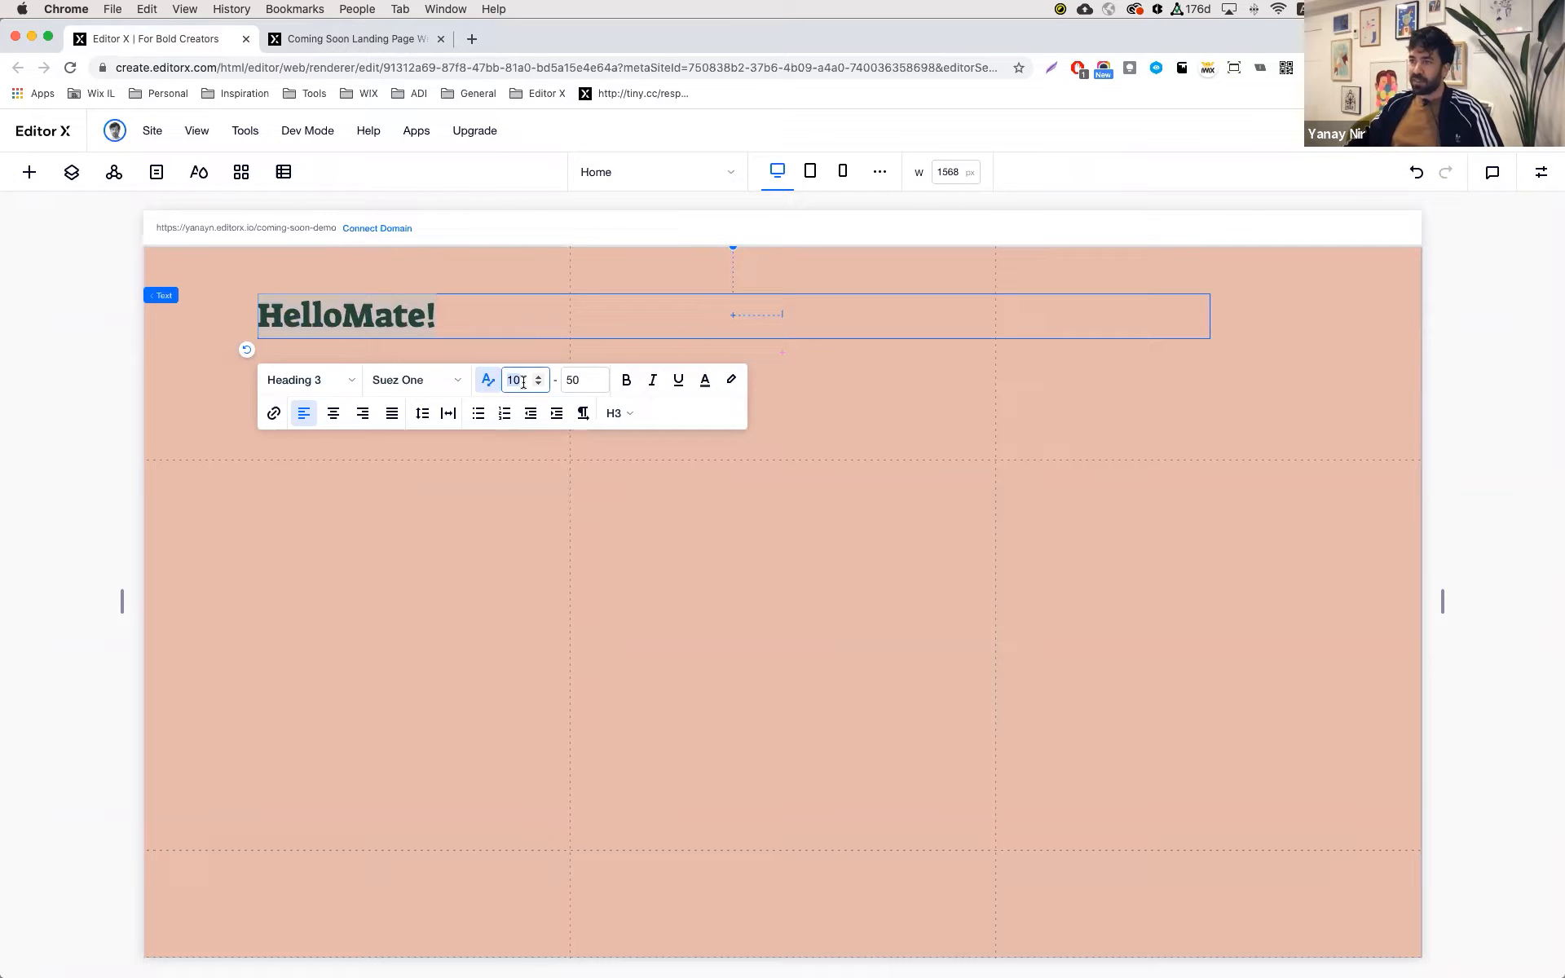
type("30")
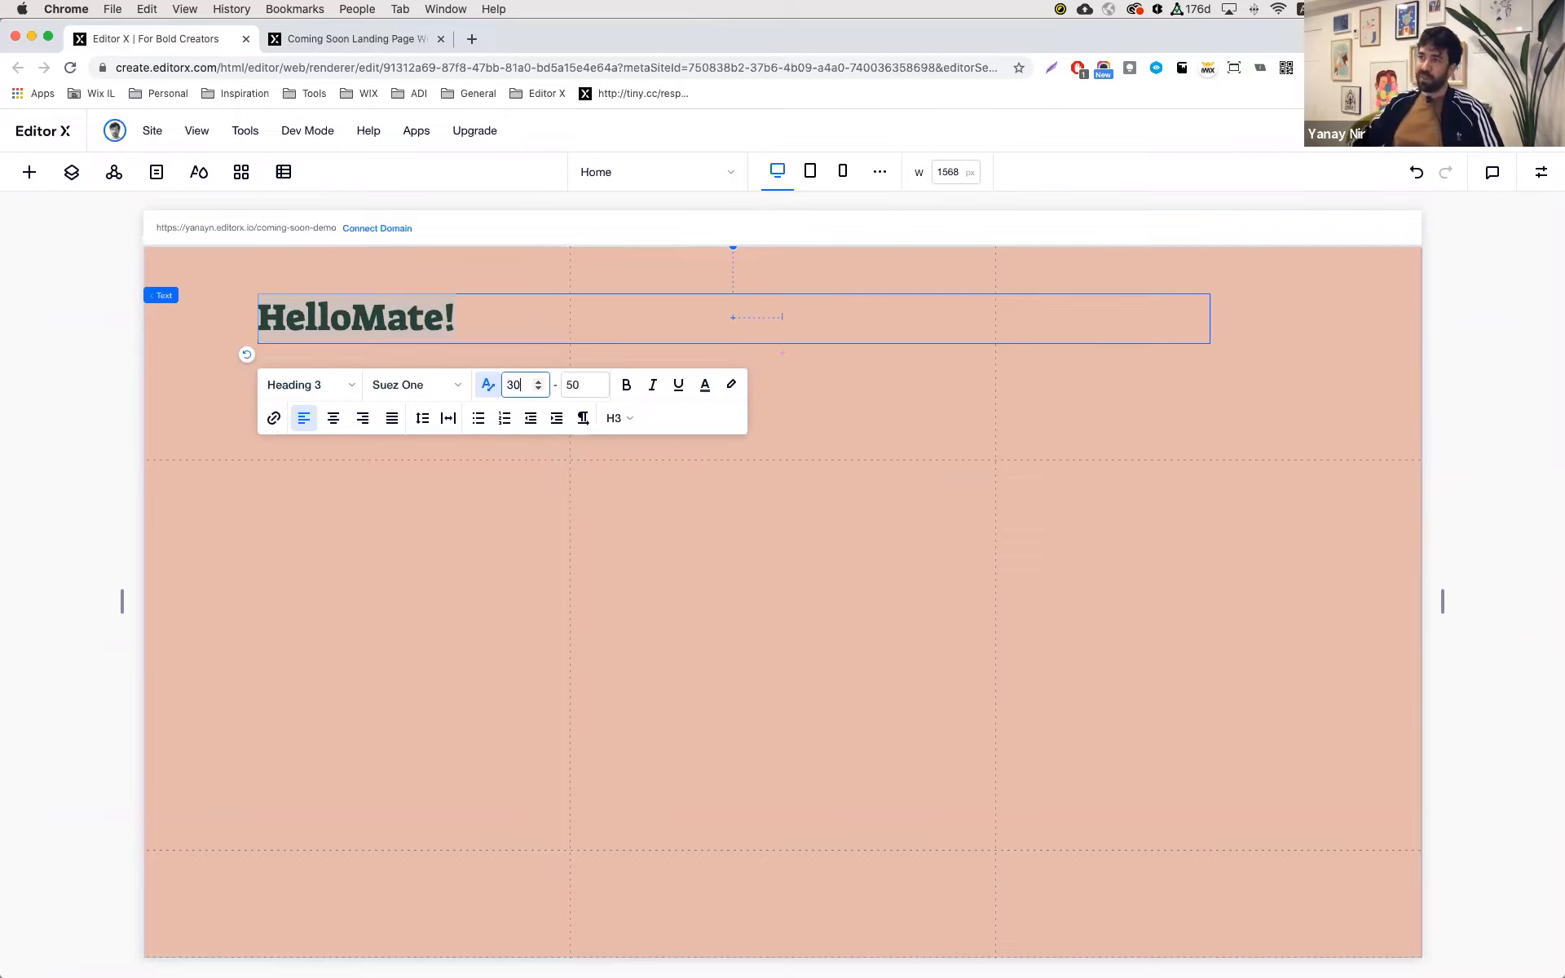
left_click(577, 389)
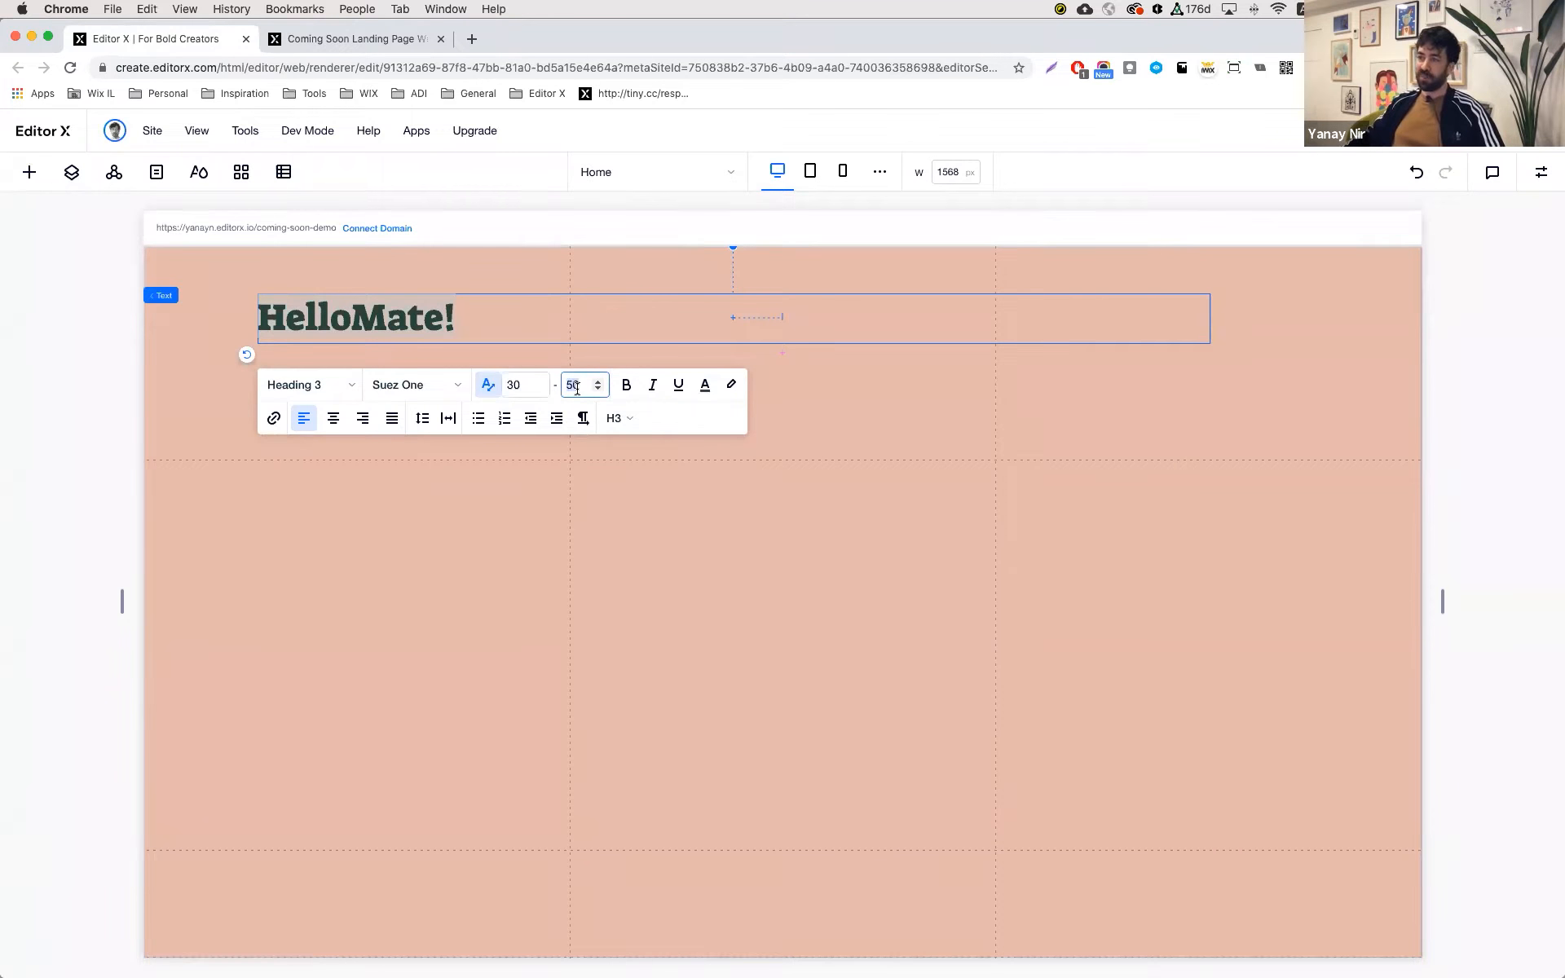
type("40")
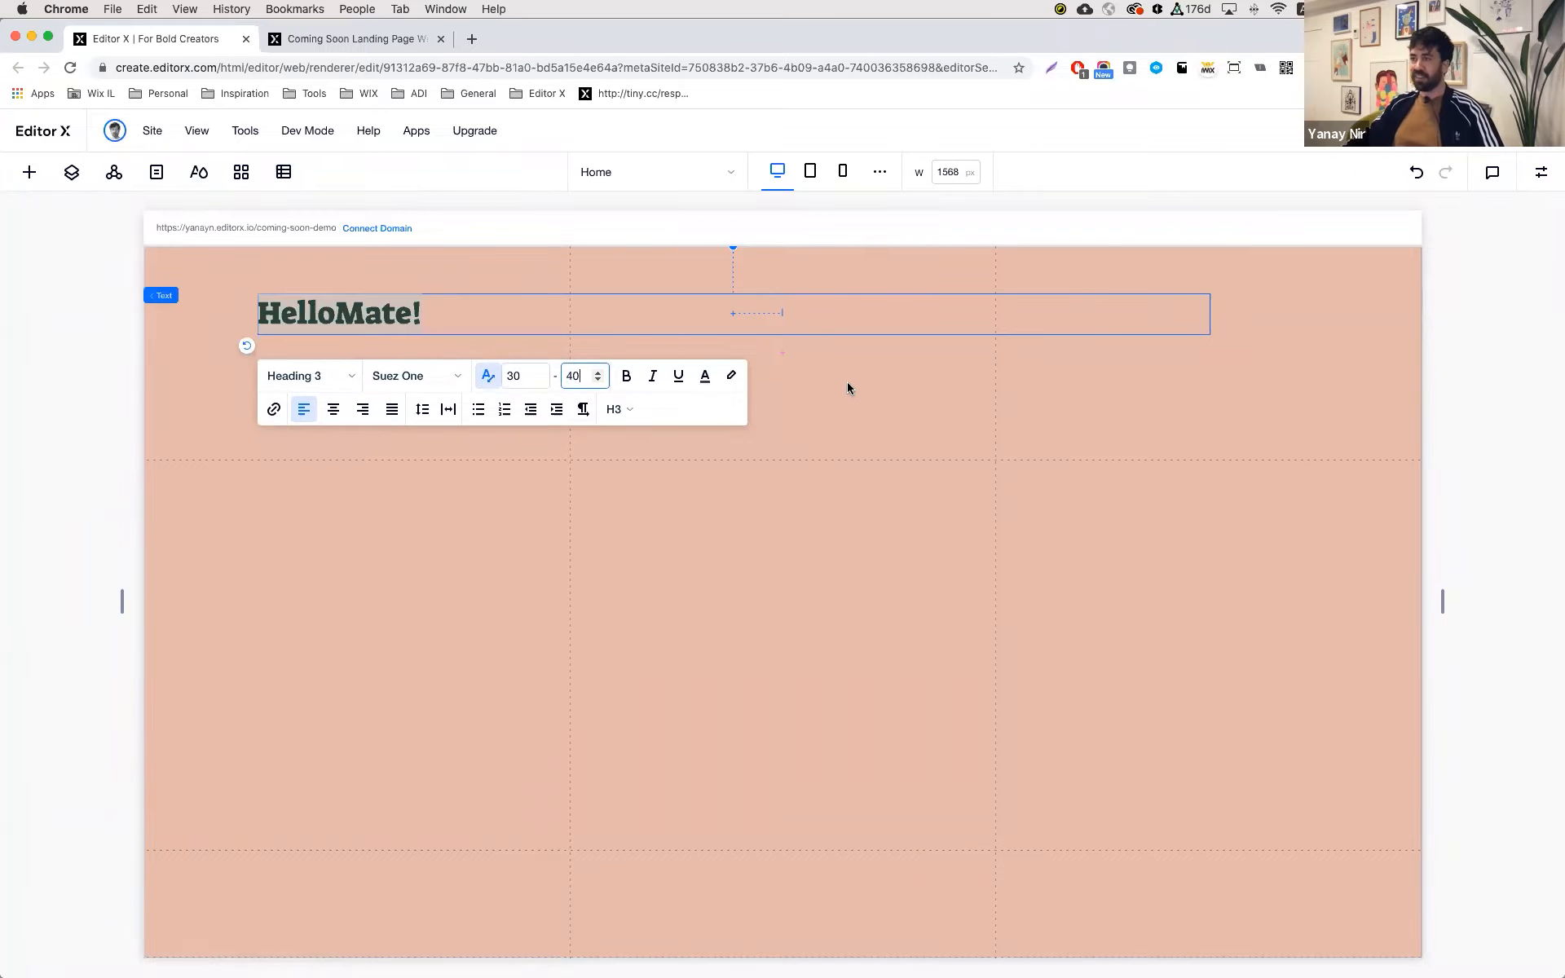
left_click(868, 383)
- Dock the HelloMate! text box to the left as well as the top, with a 50 px left and a 40 px top margin
left_click(549, 307)
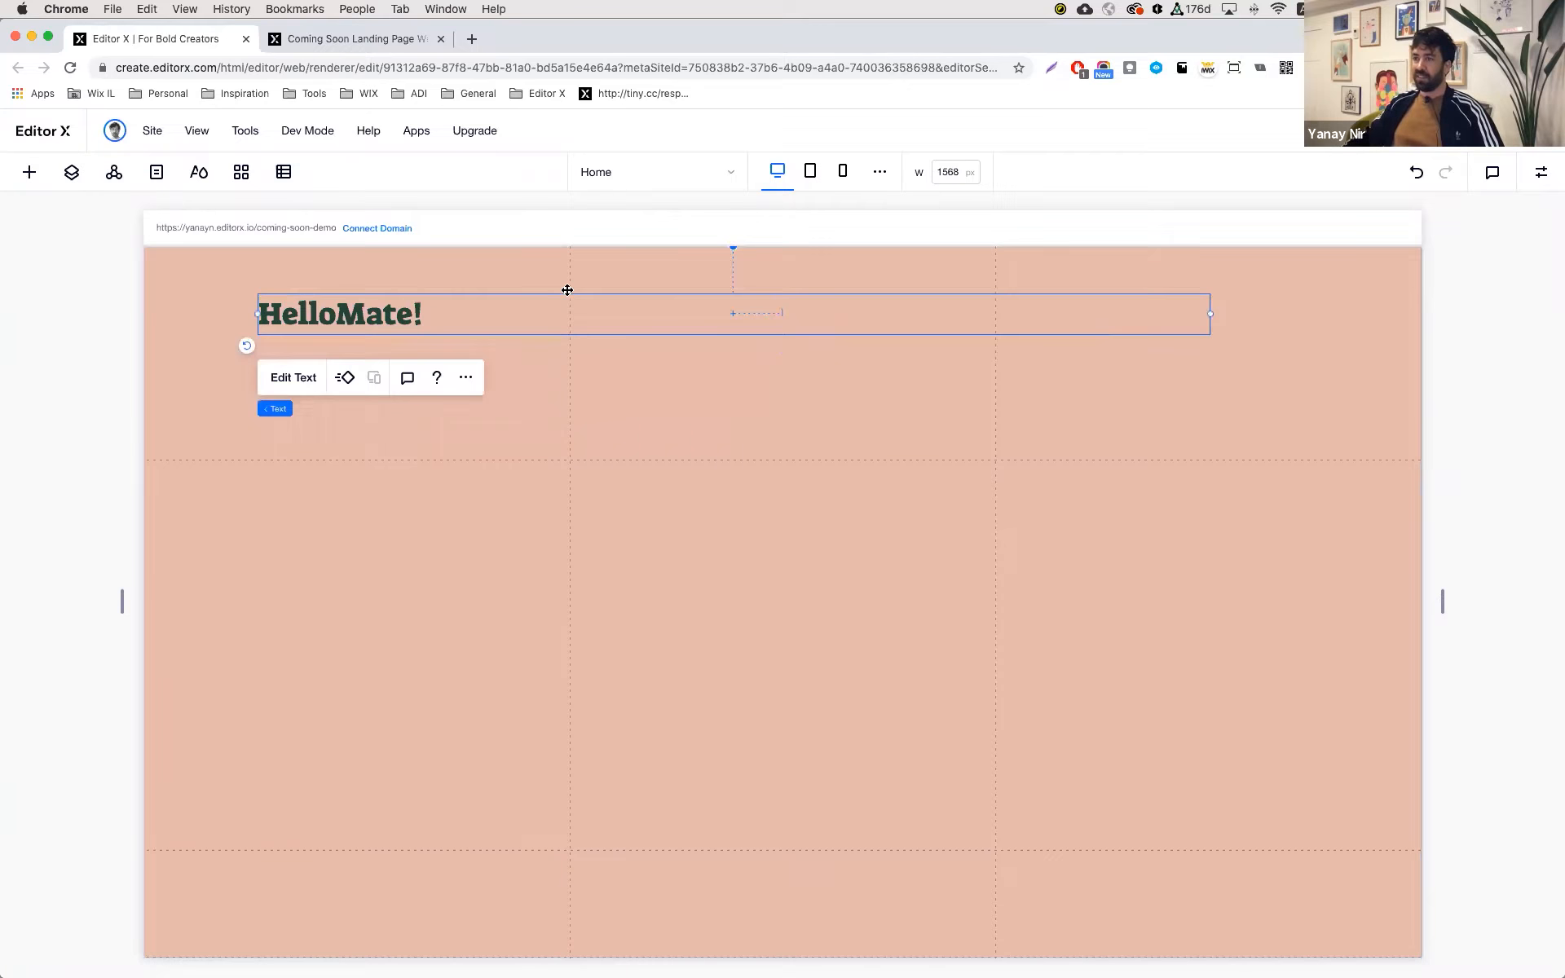
left_click(1540, 171)
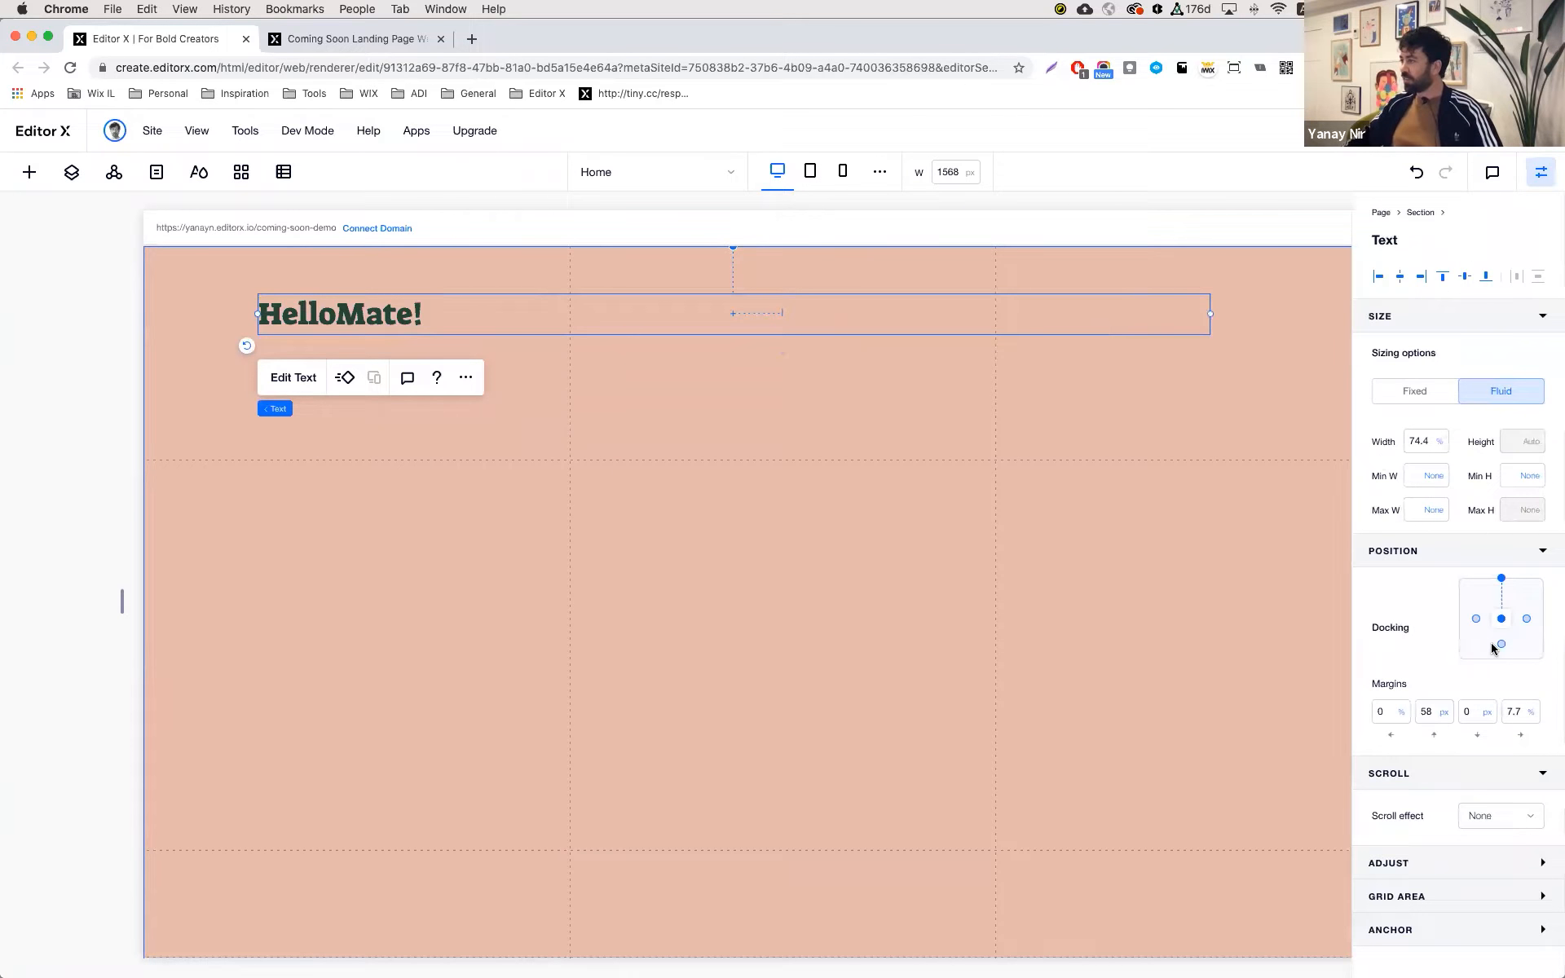
left_click(1476, 619)
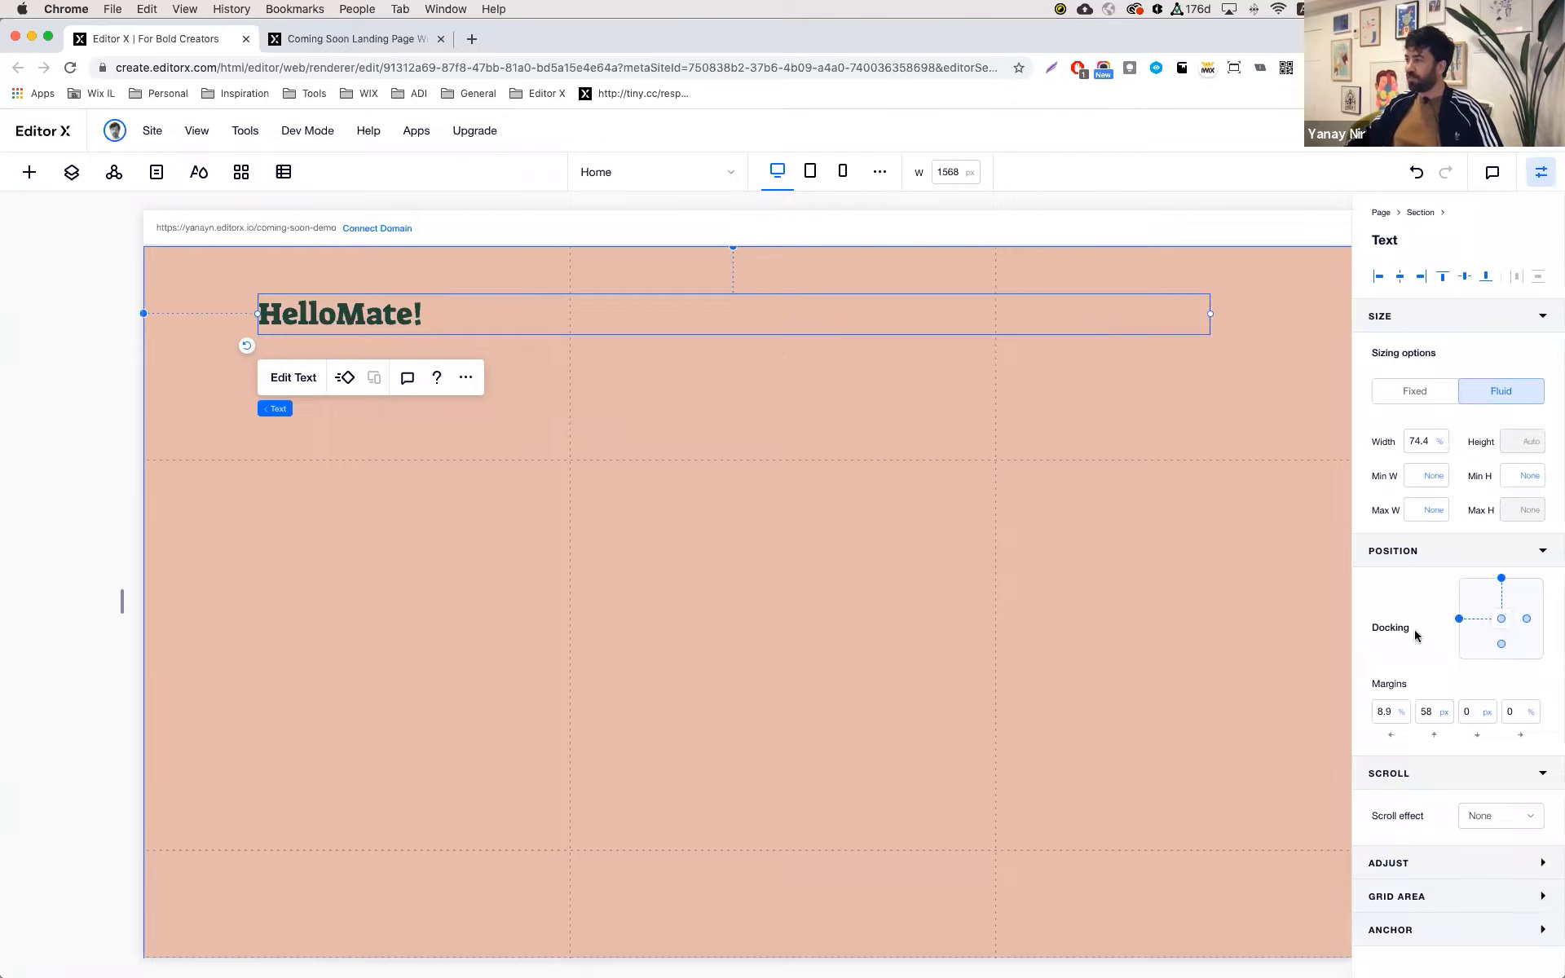
left_click(1385, 713)
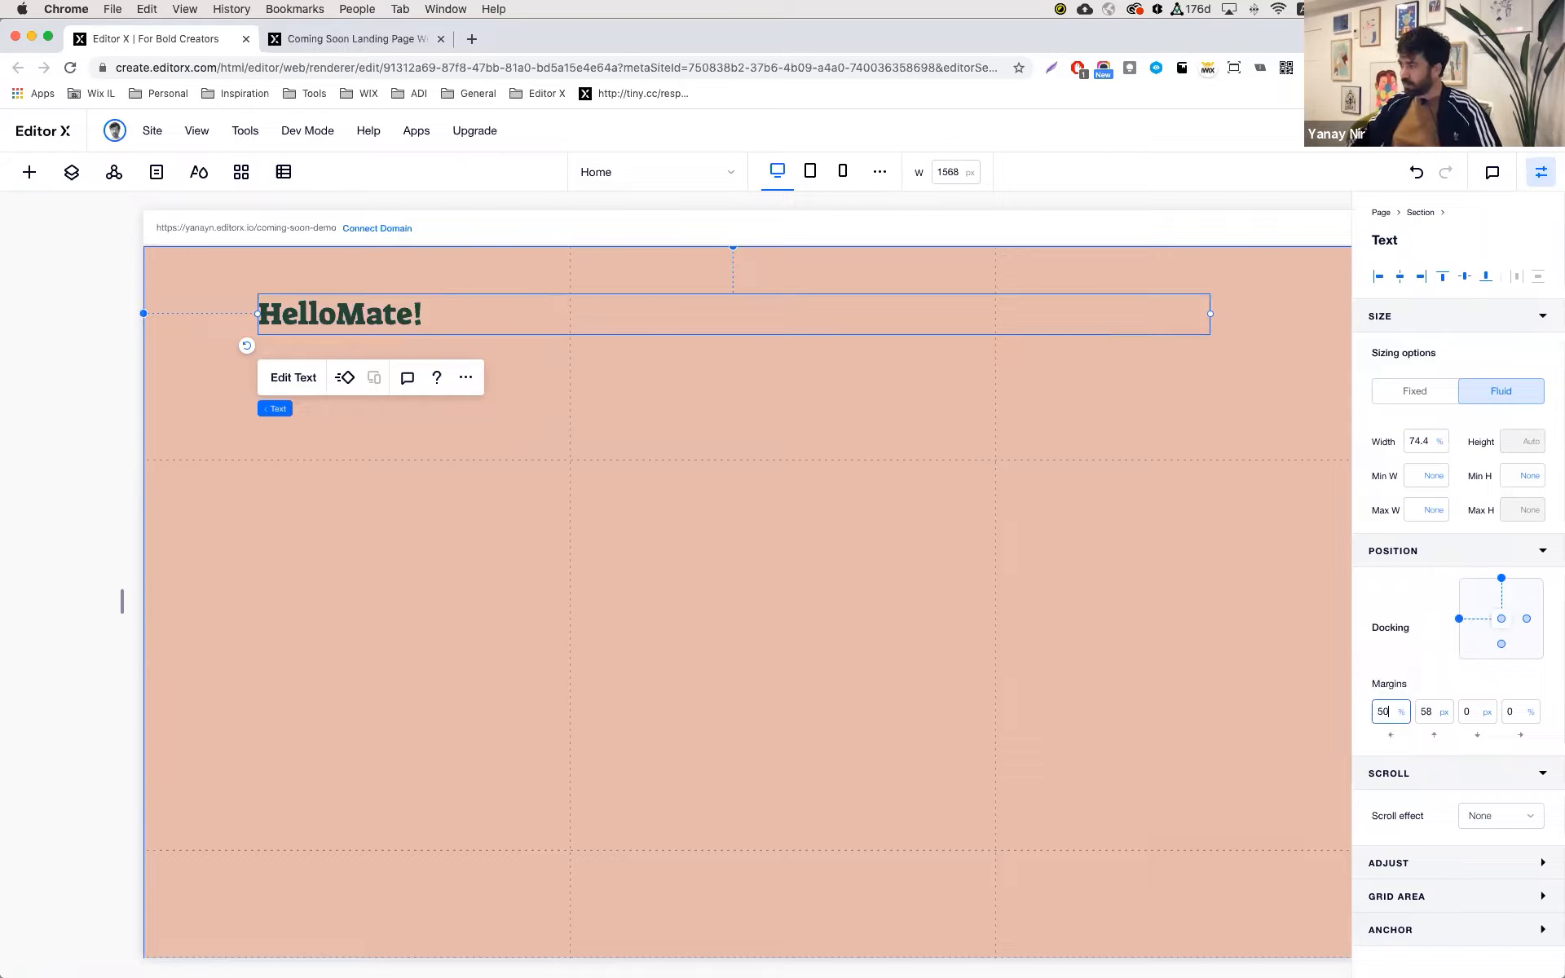
key("Return")
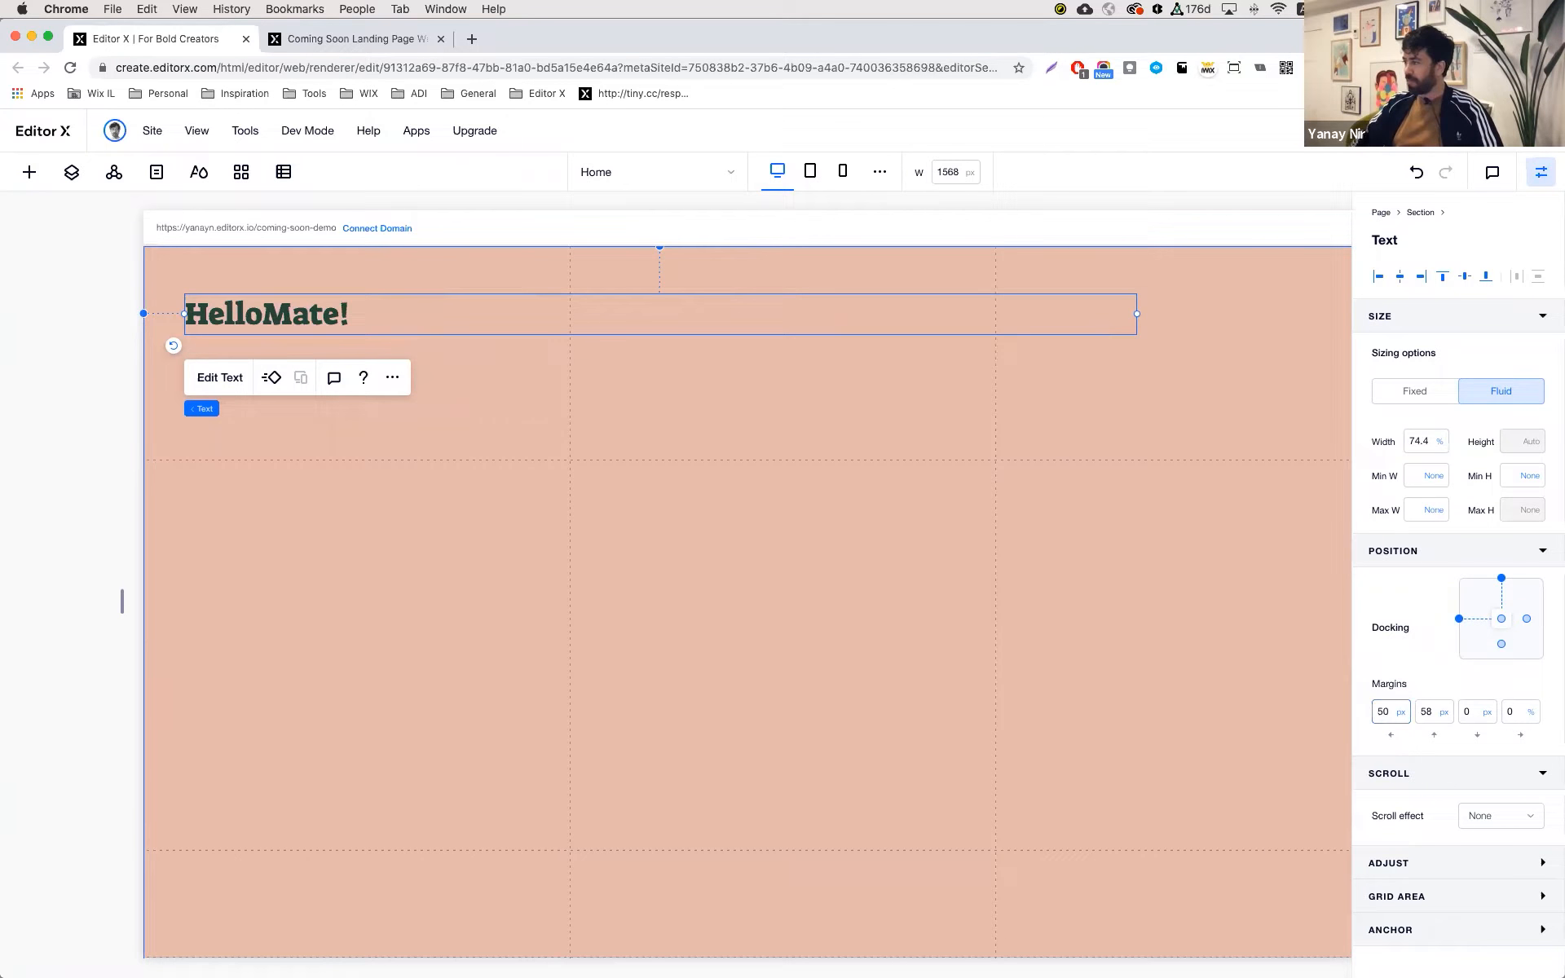
left_click(1428, 713)
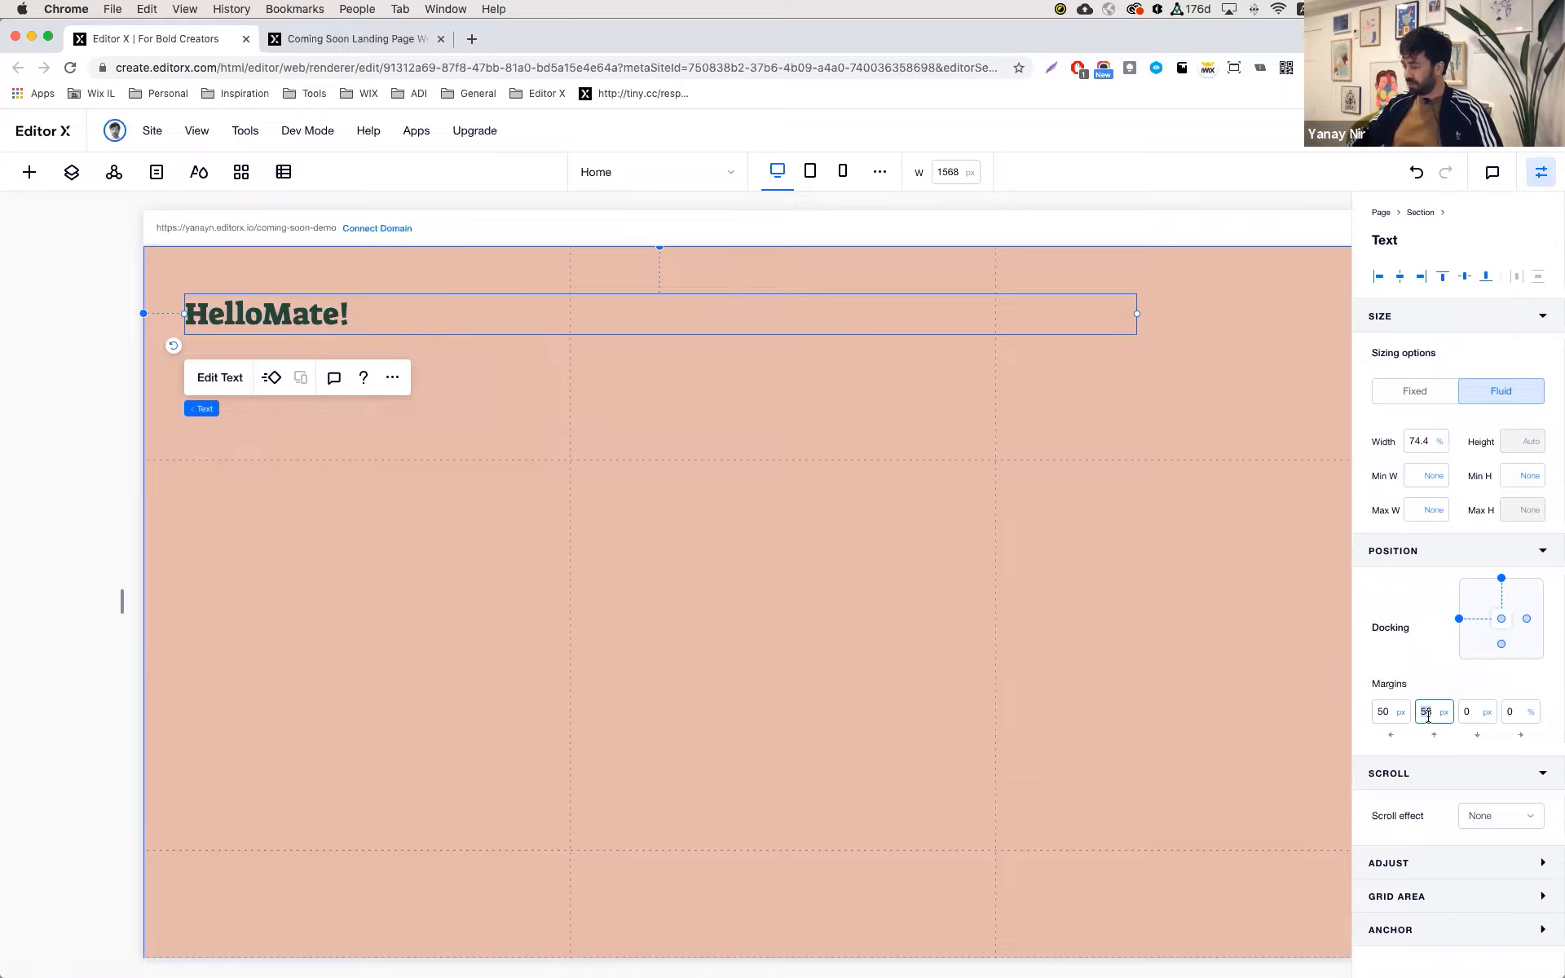
key("Return")
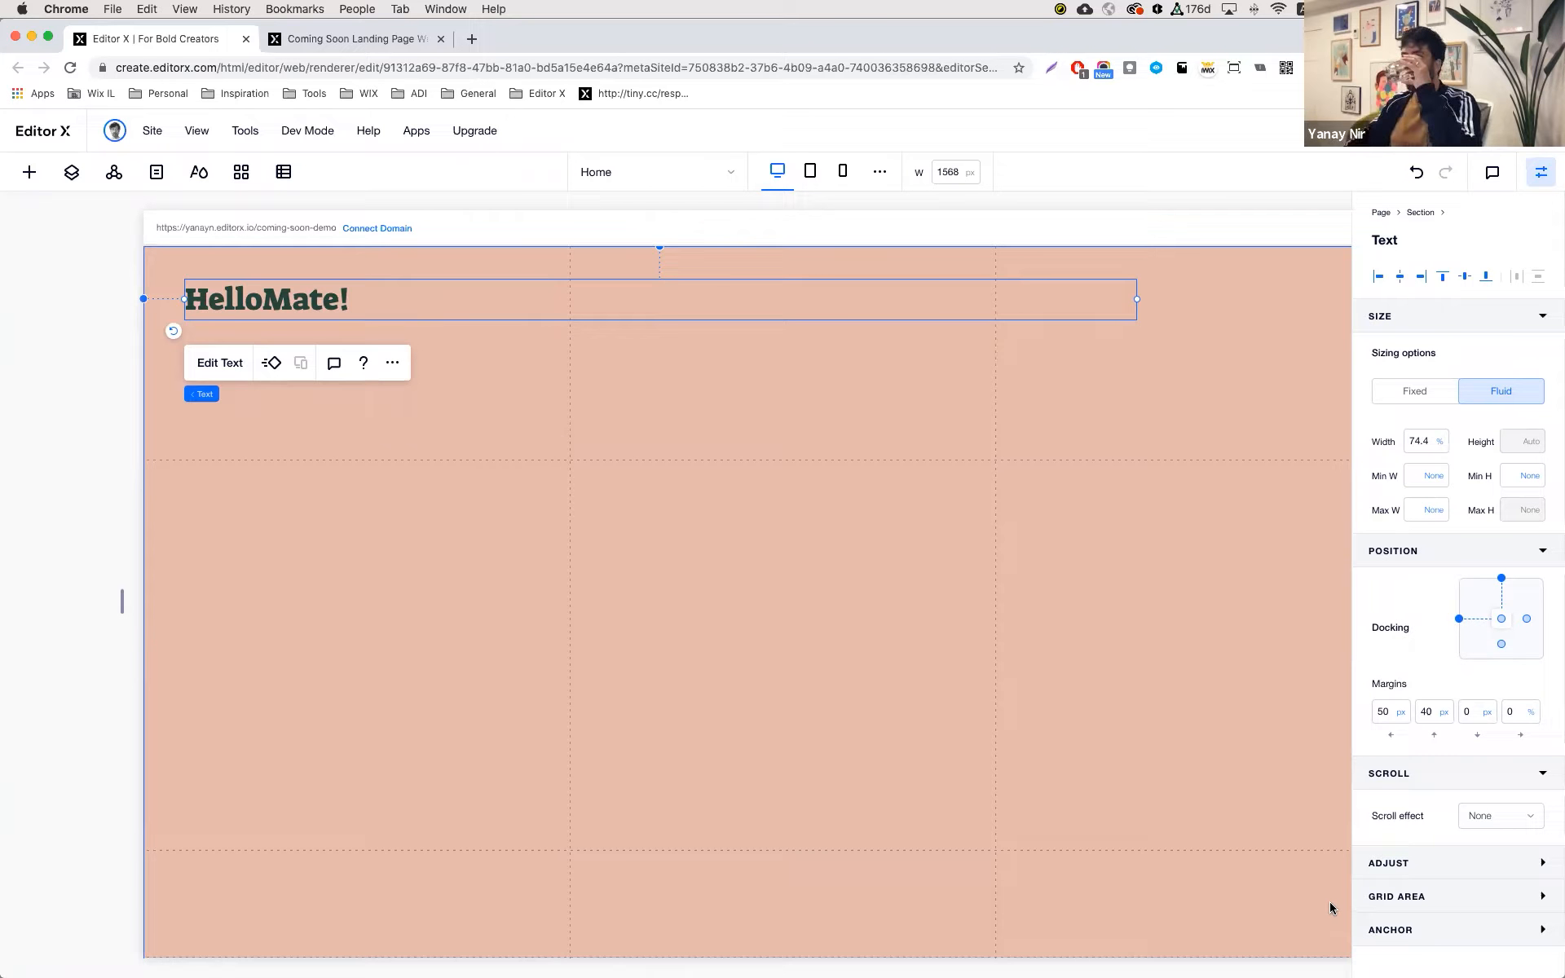
- Add Hole.svg from the site's uploaded media to the section's central grid cell and align it to the cell's top-left corner
left_click(989, 718)
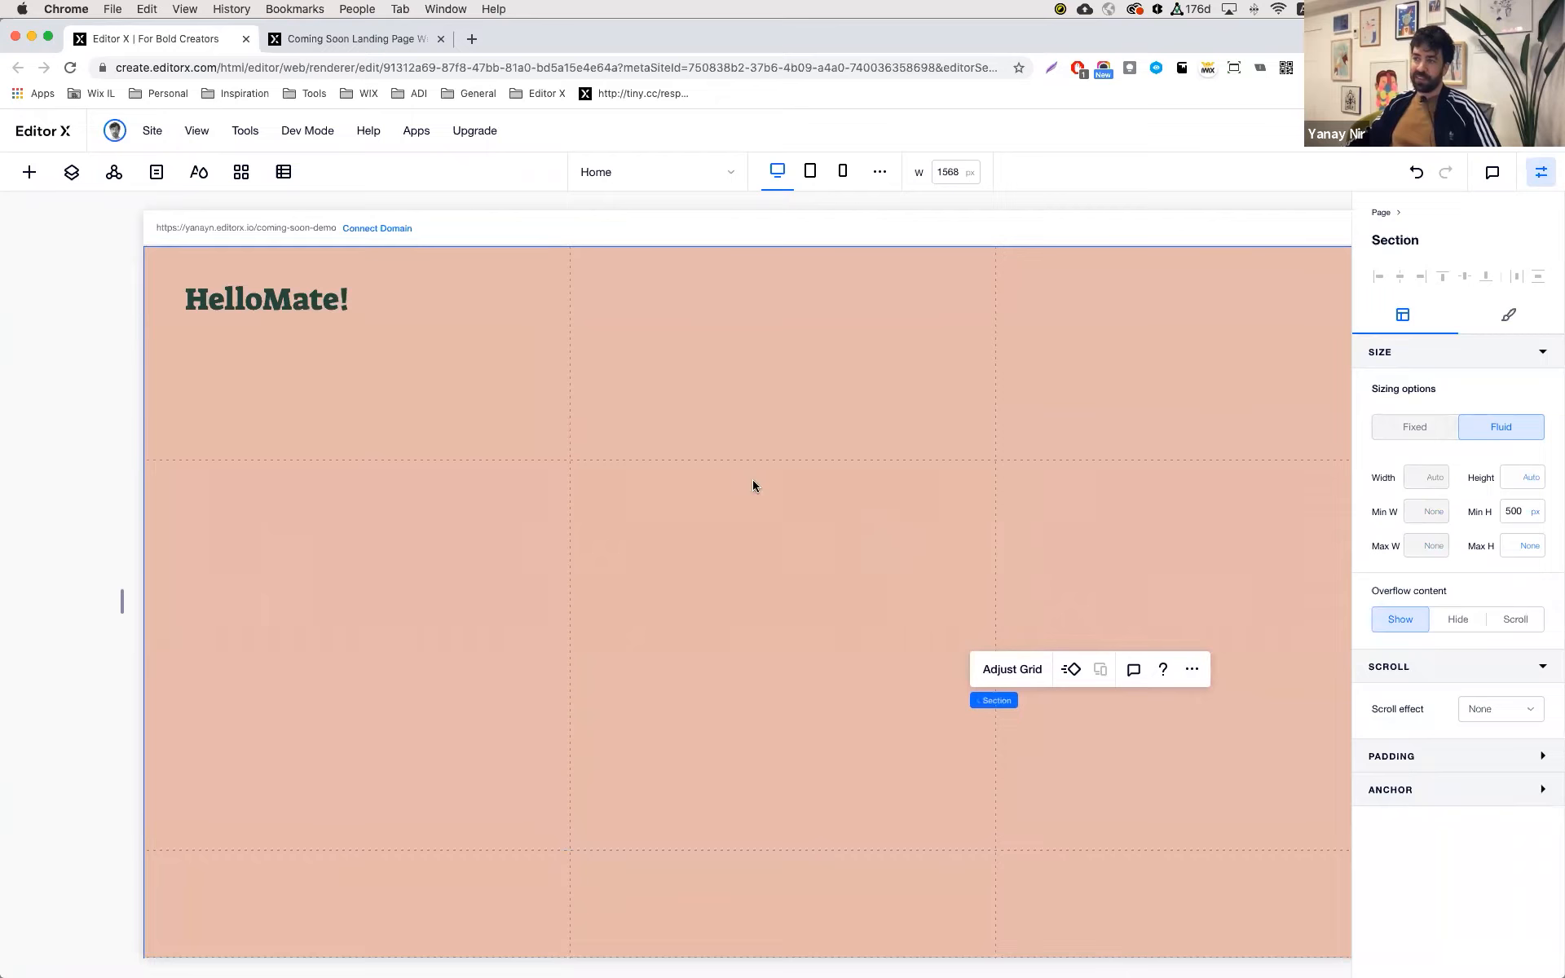
left_click(29, 172)
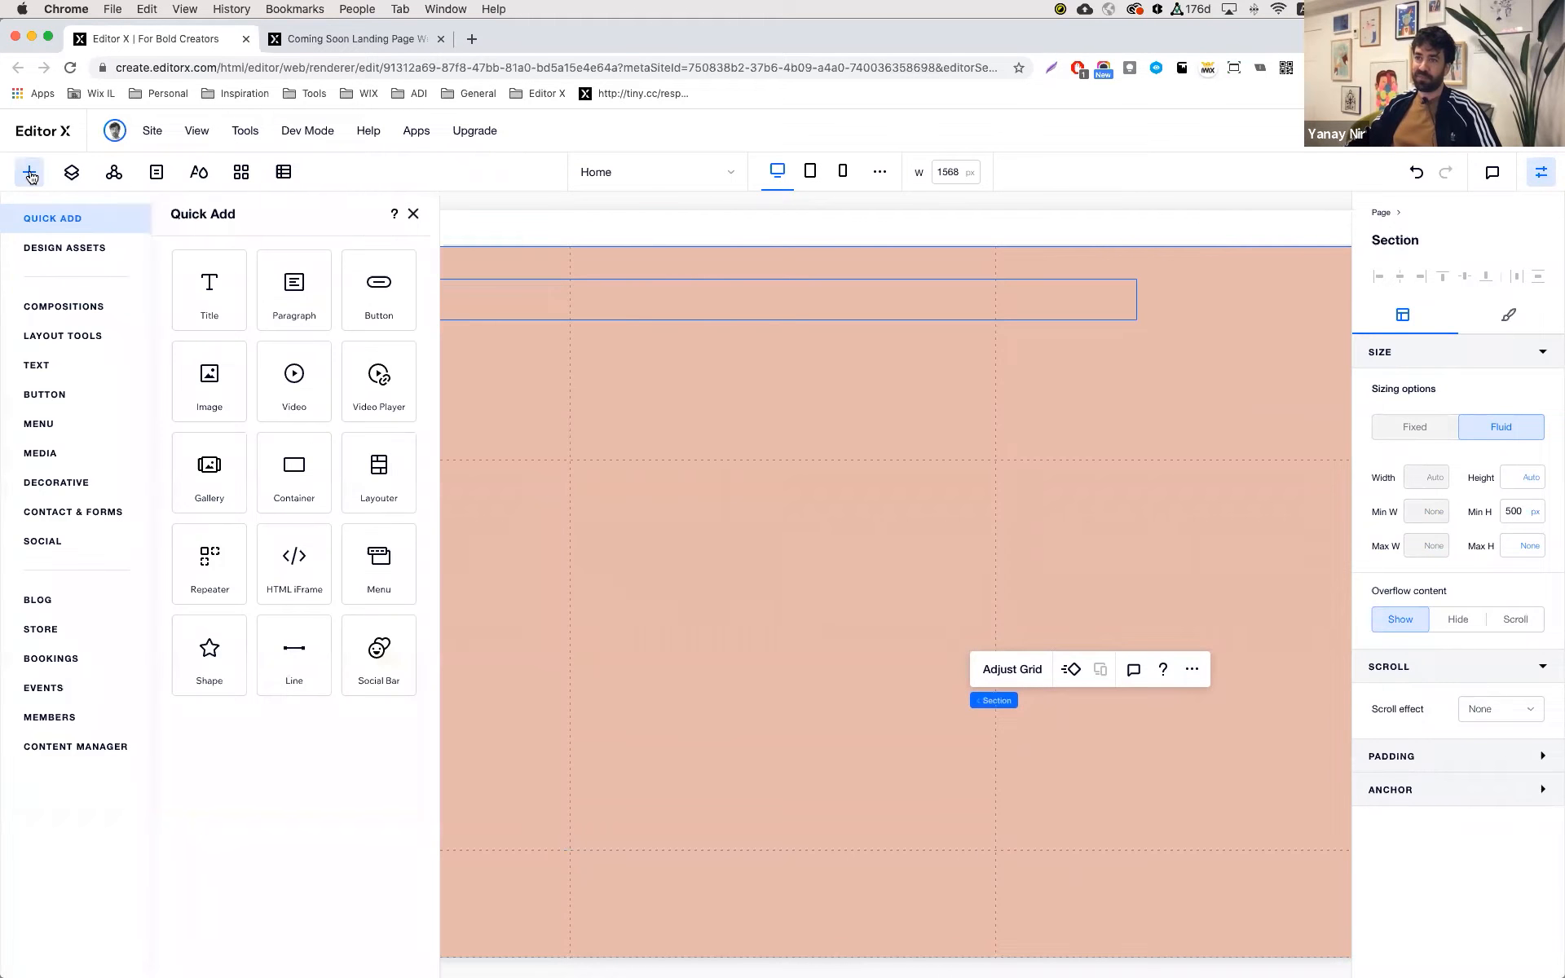
left_click(73, 456)
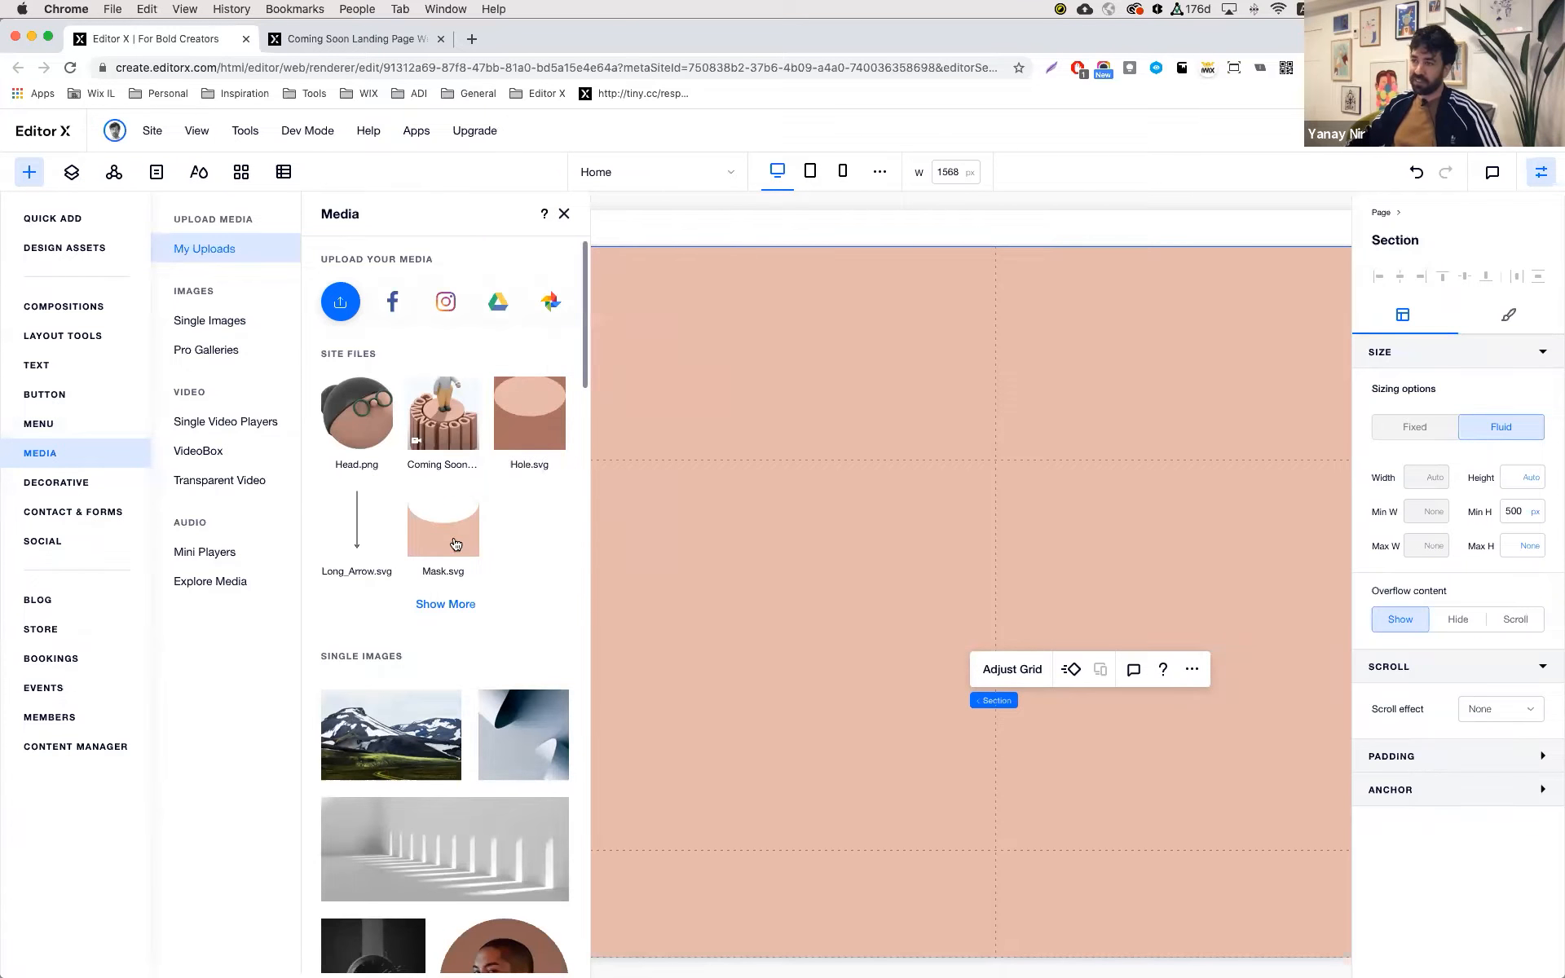
left_click_drag(535, 393, 807, 584)
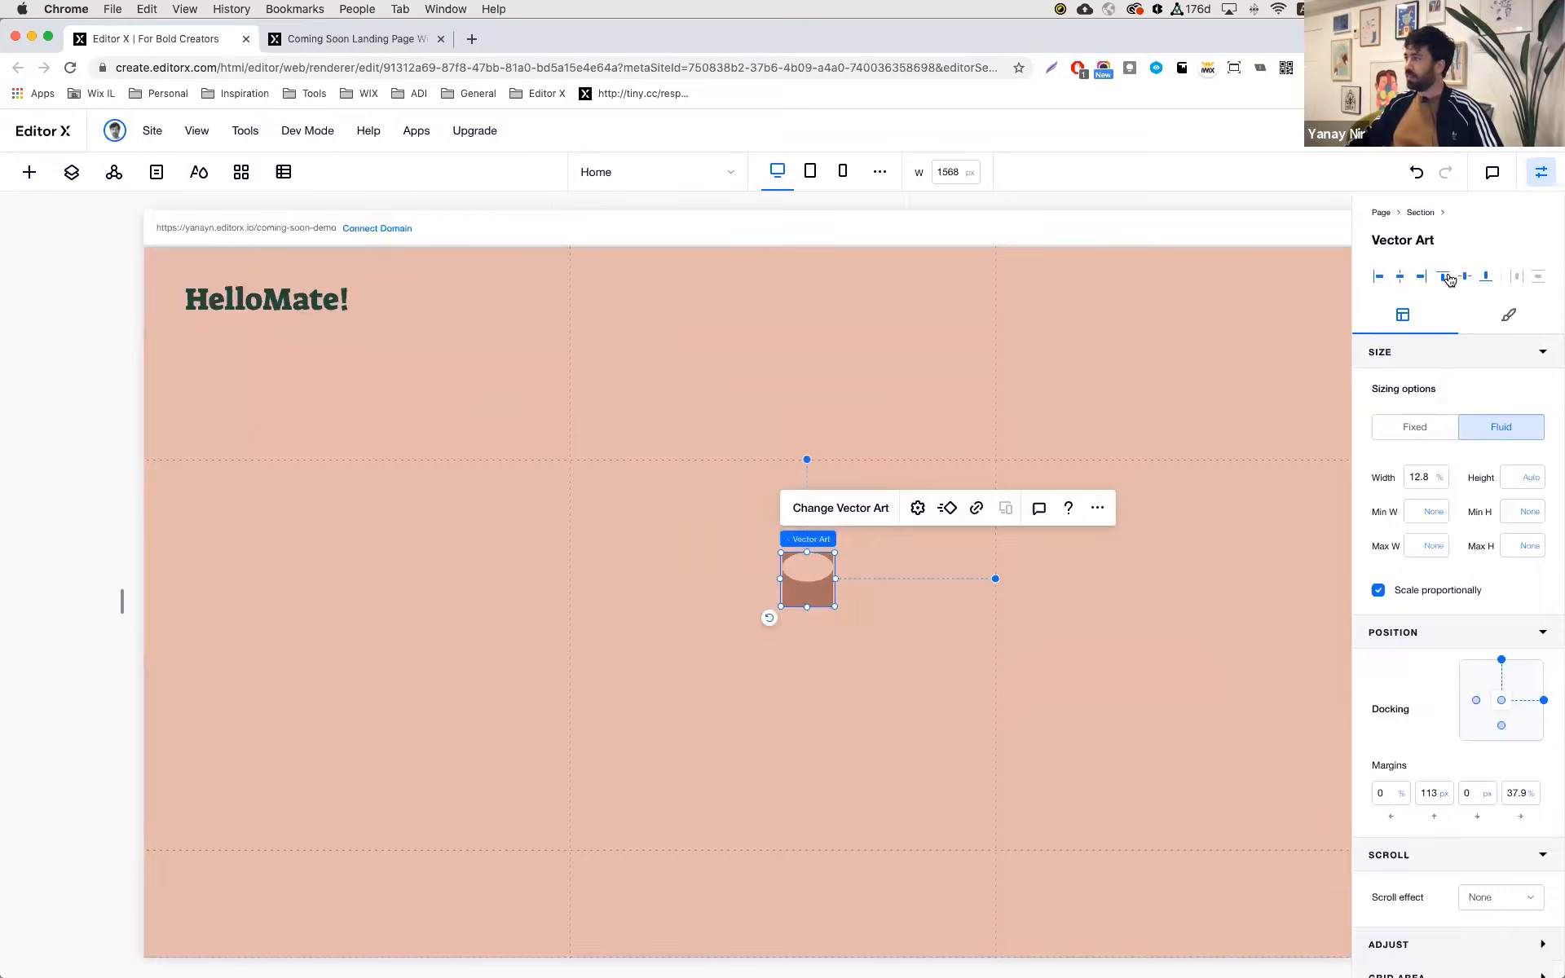
left_click(1445, 278)
left_click(1378, 277)
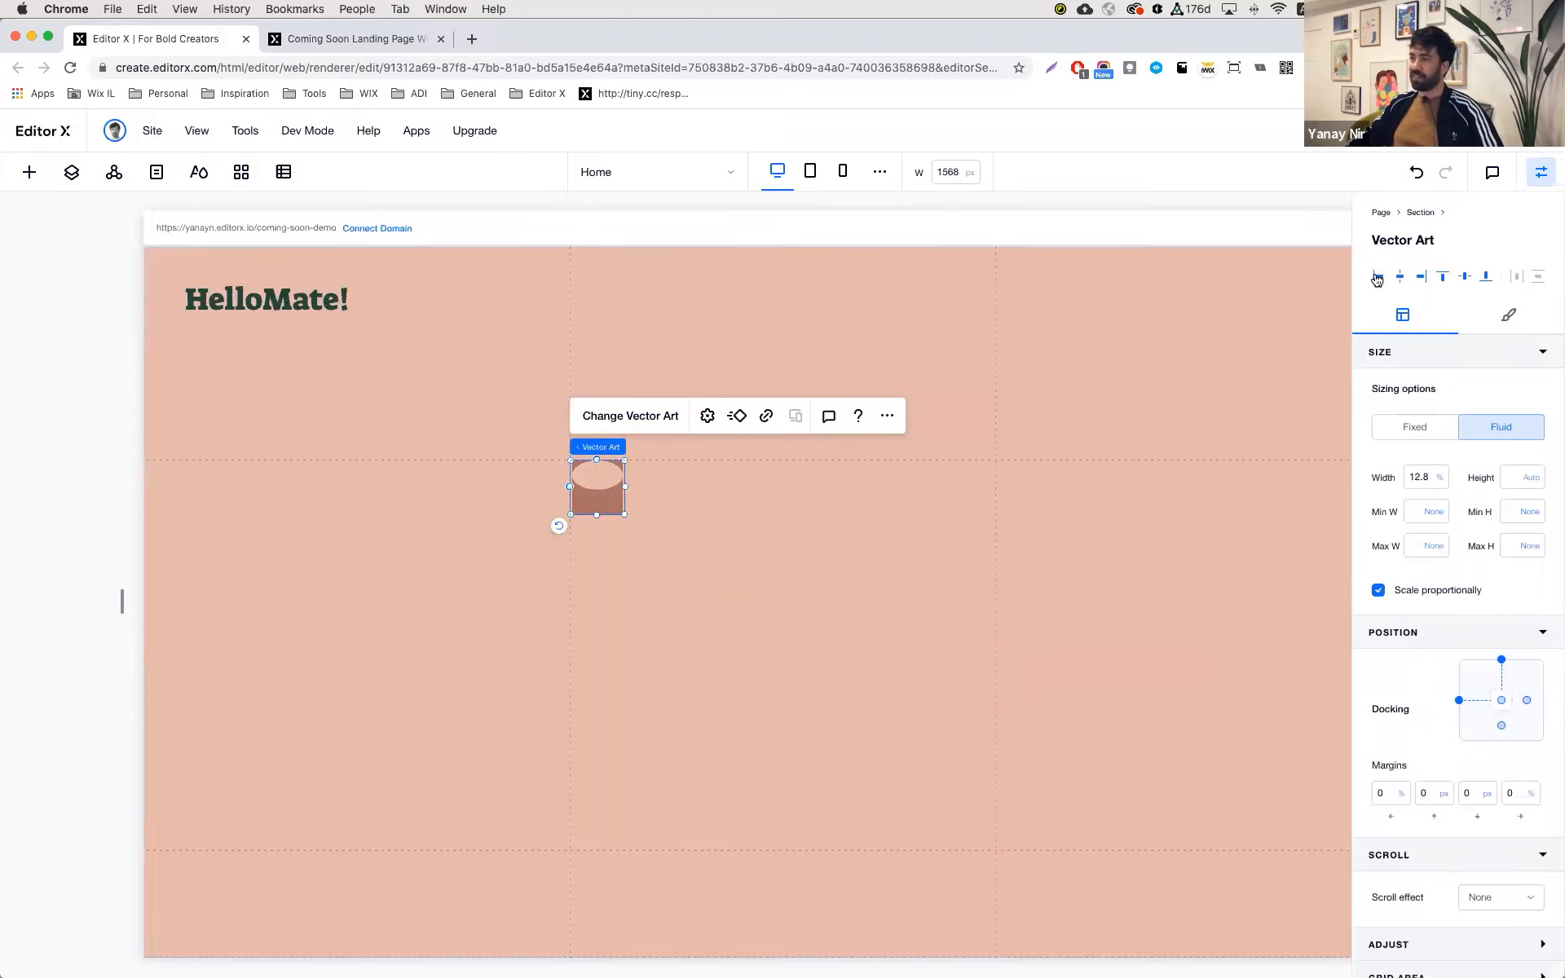
- Set the hole vector art's width and height to 100% so it fills its grid cell
left_click(1422, 478)
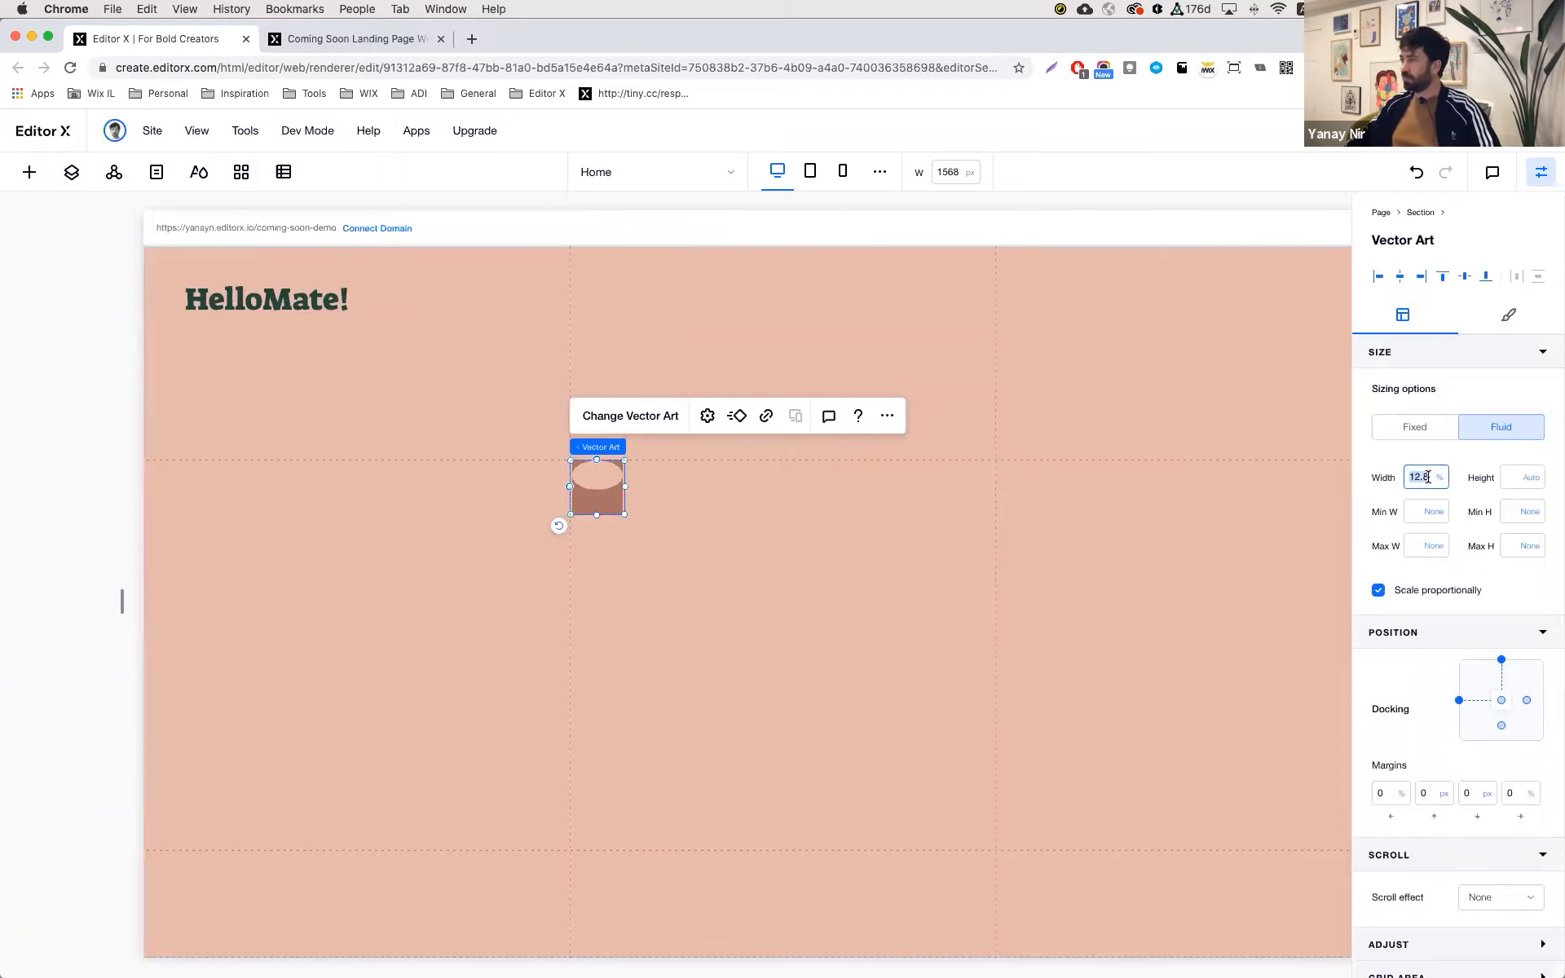
type("100")
key("Return")
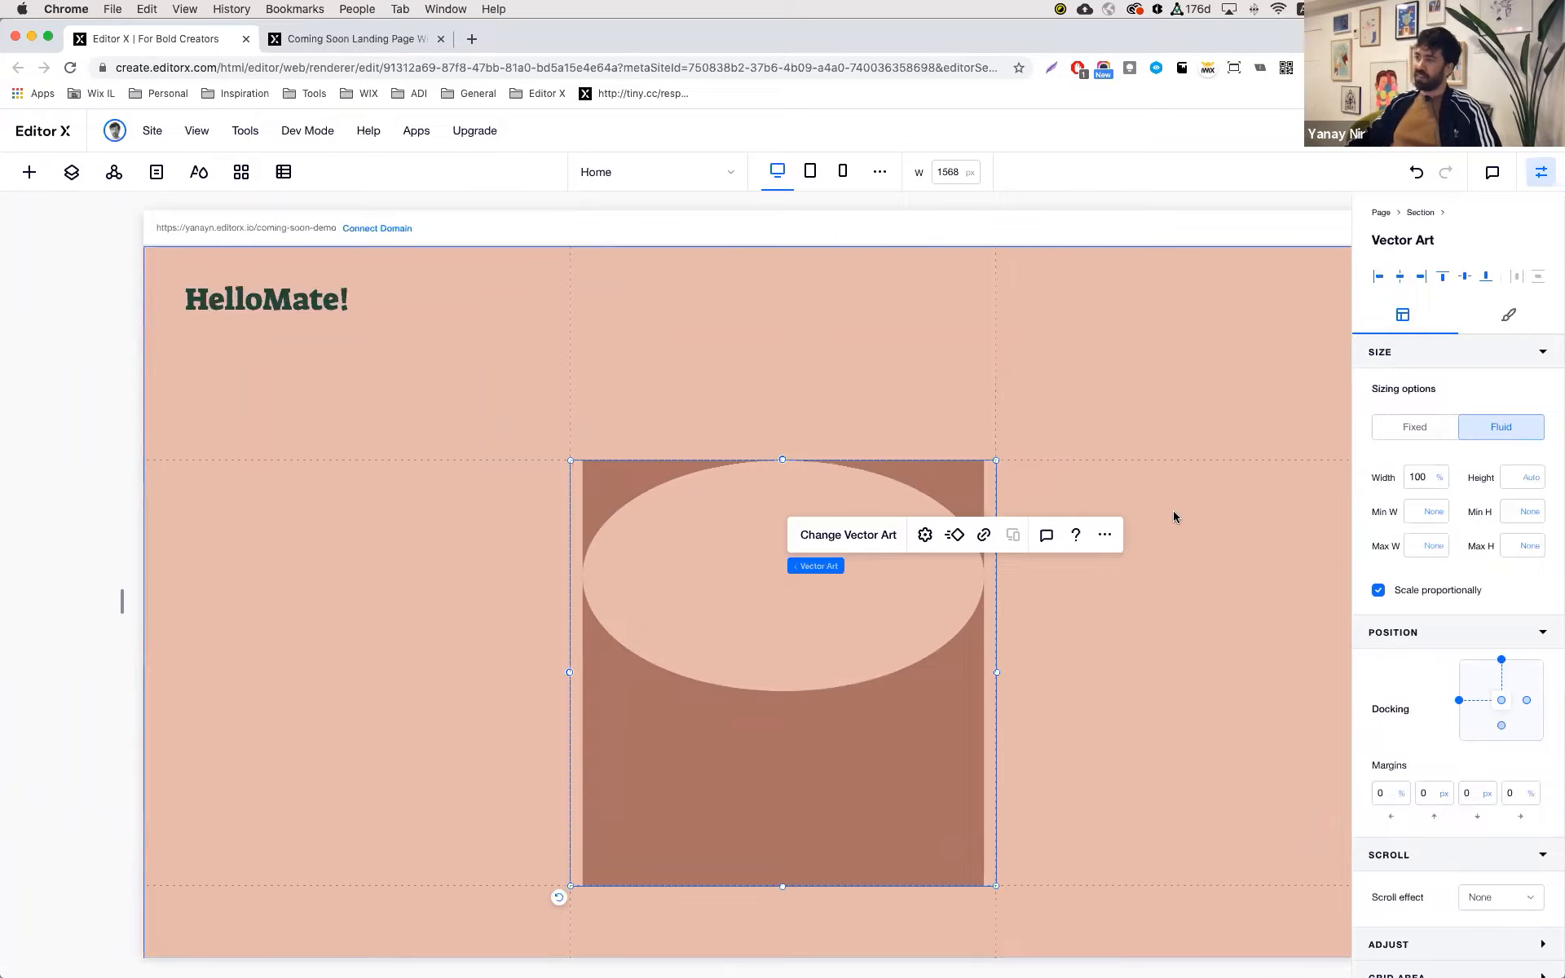
left_click(1514, 479)
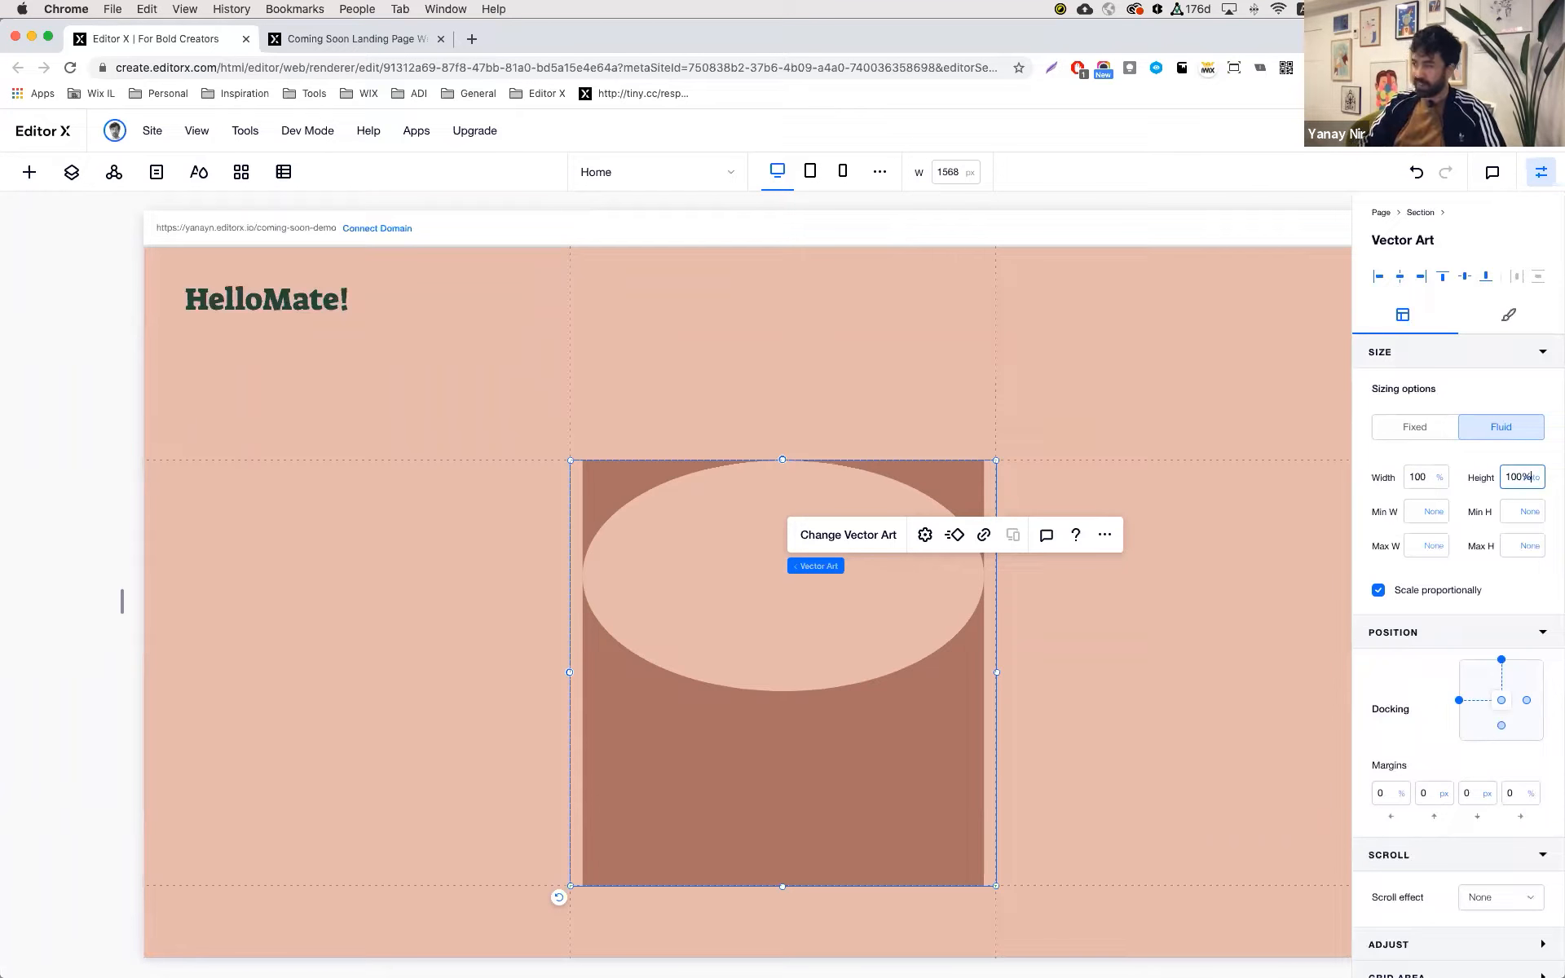
key("Return")
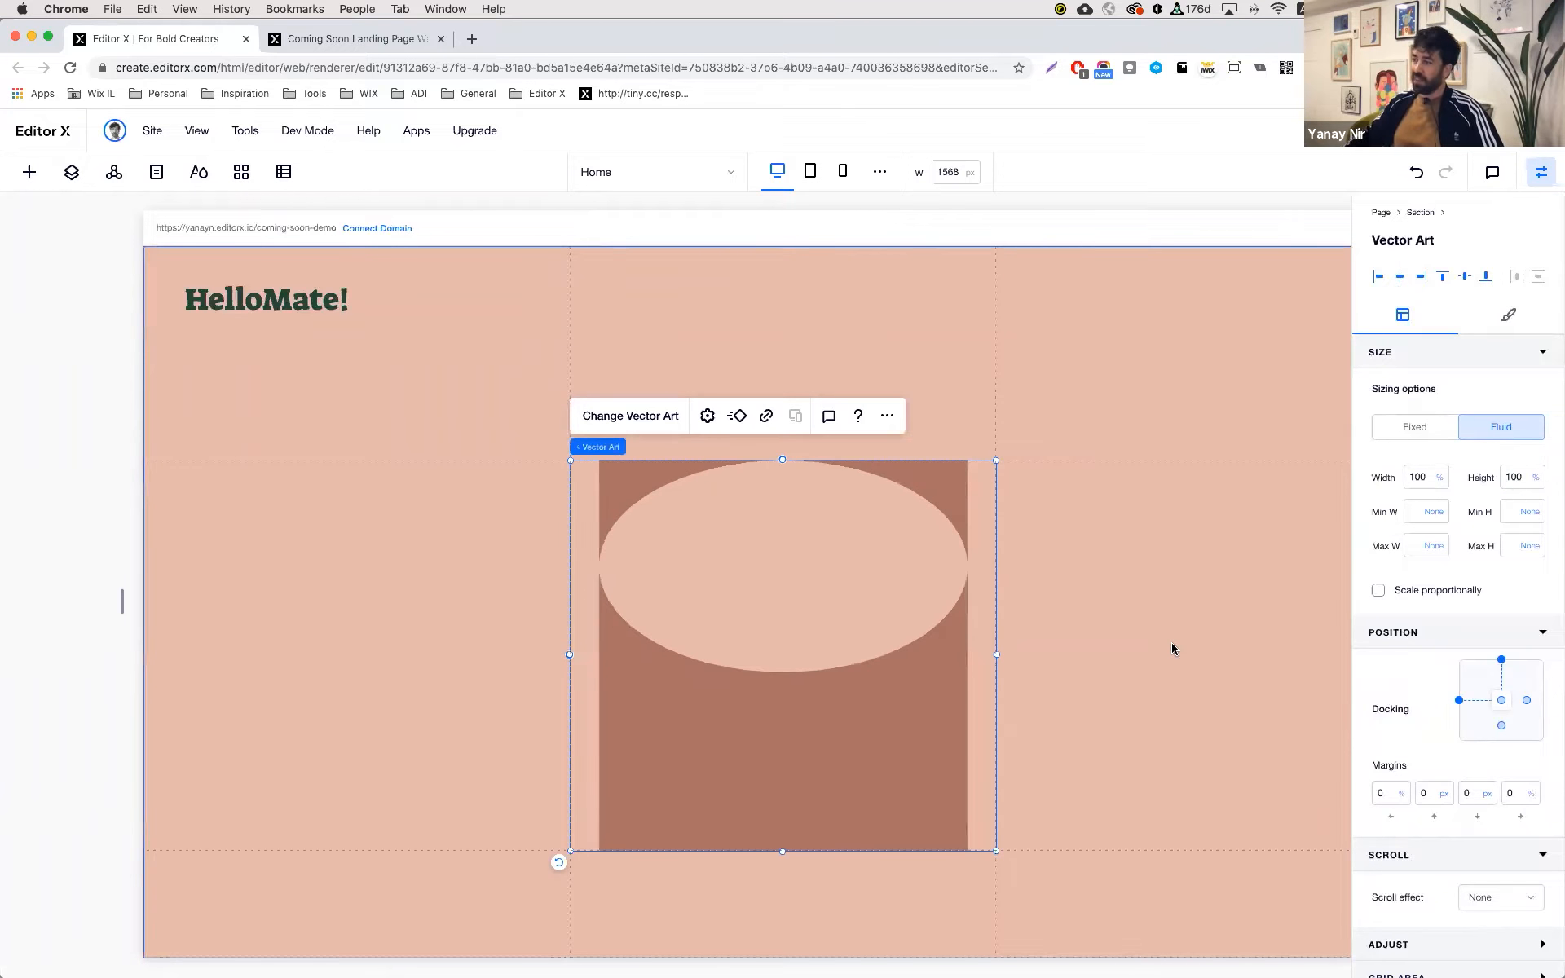
- Extend the hole vector art's grid area down to row line 5
scroll(1171, 648, "down", 1)
scroll(1172, 649, "down", 3)
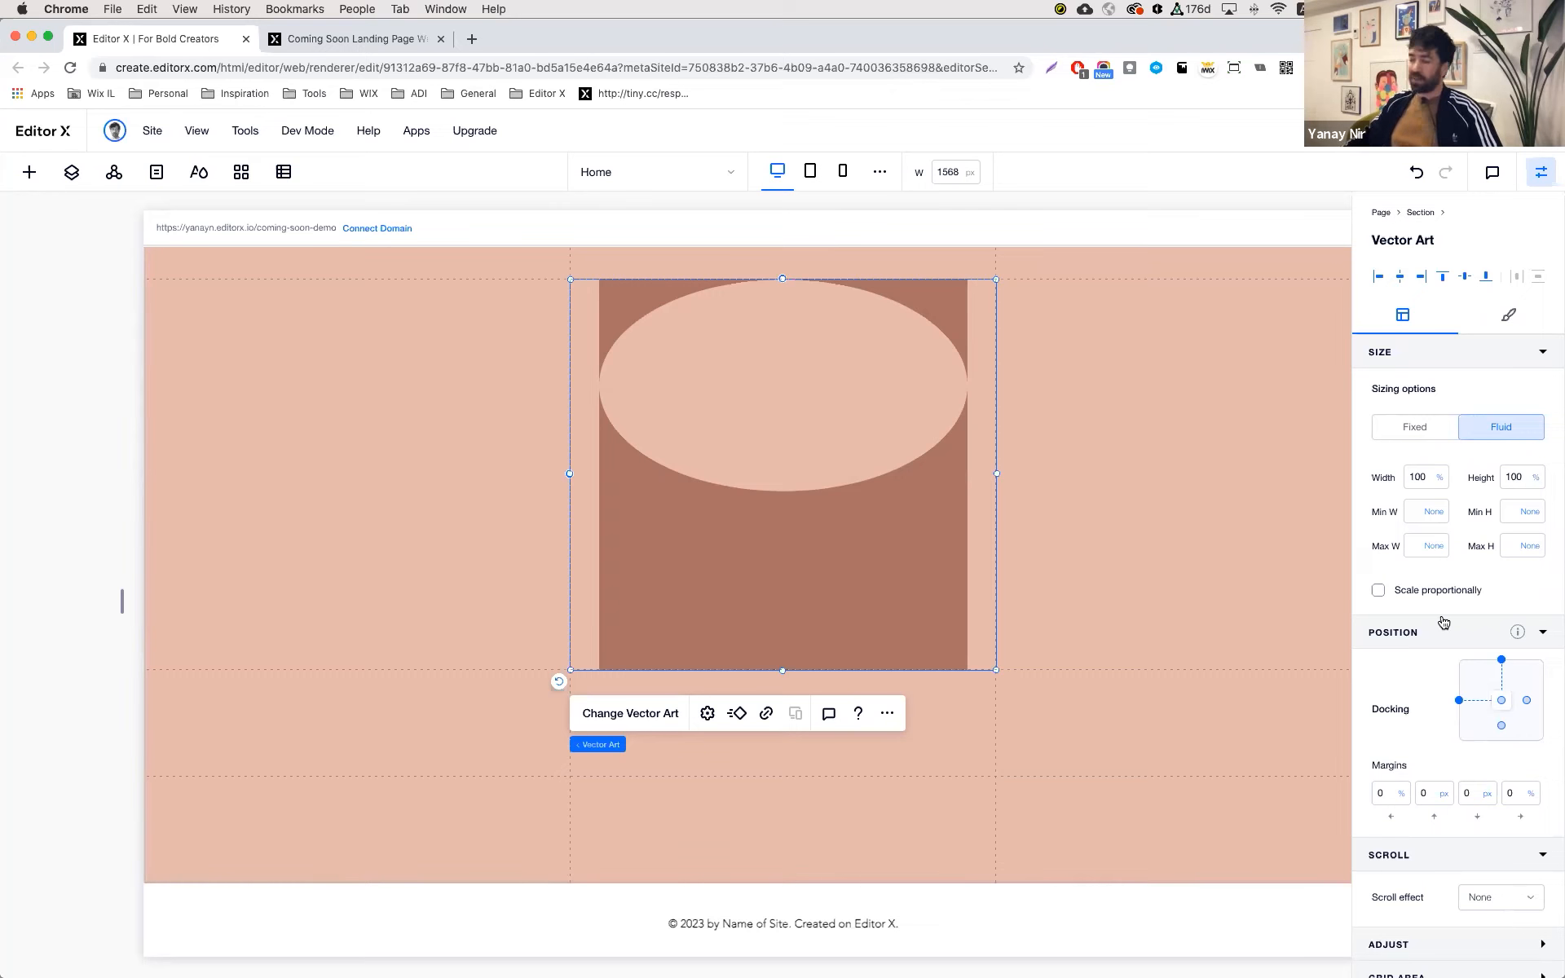
scroll(1441, 618, "down", 1)
left_click(1426, 928)
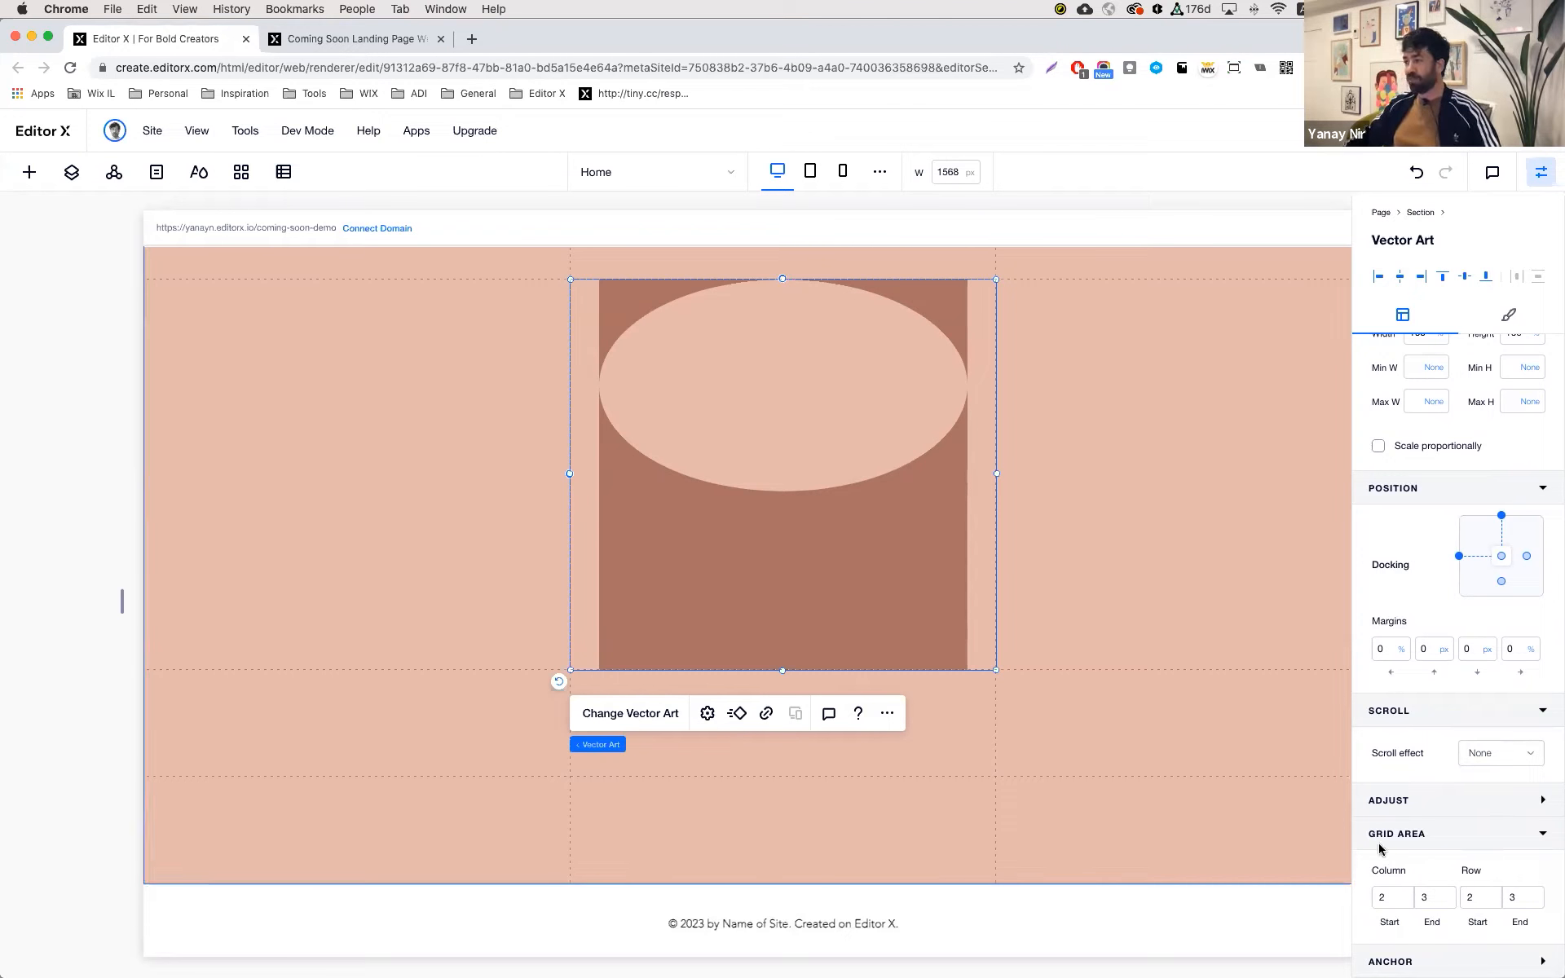
scroll(1124, 524, "up", 2)
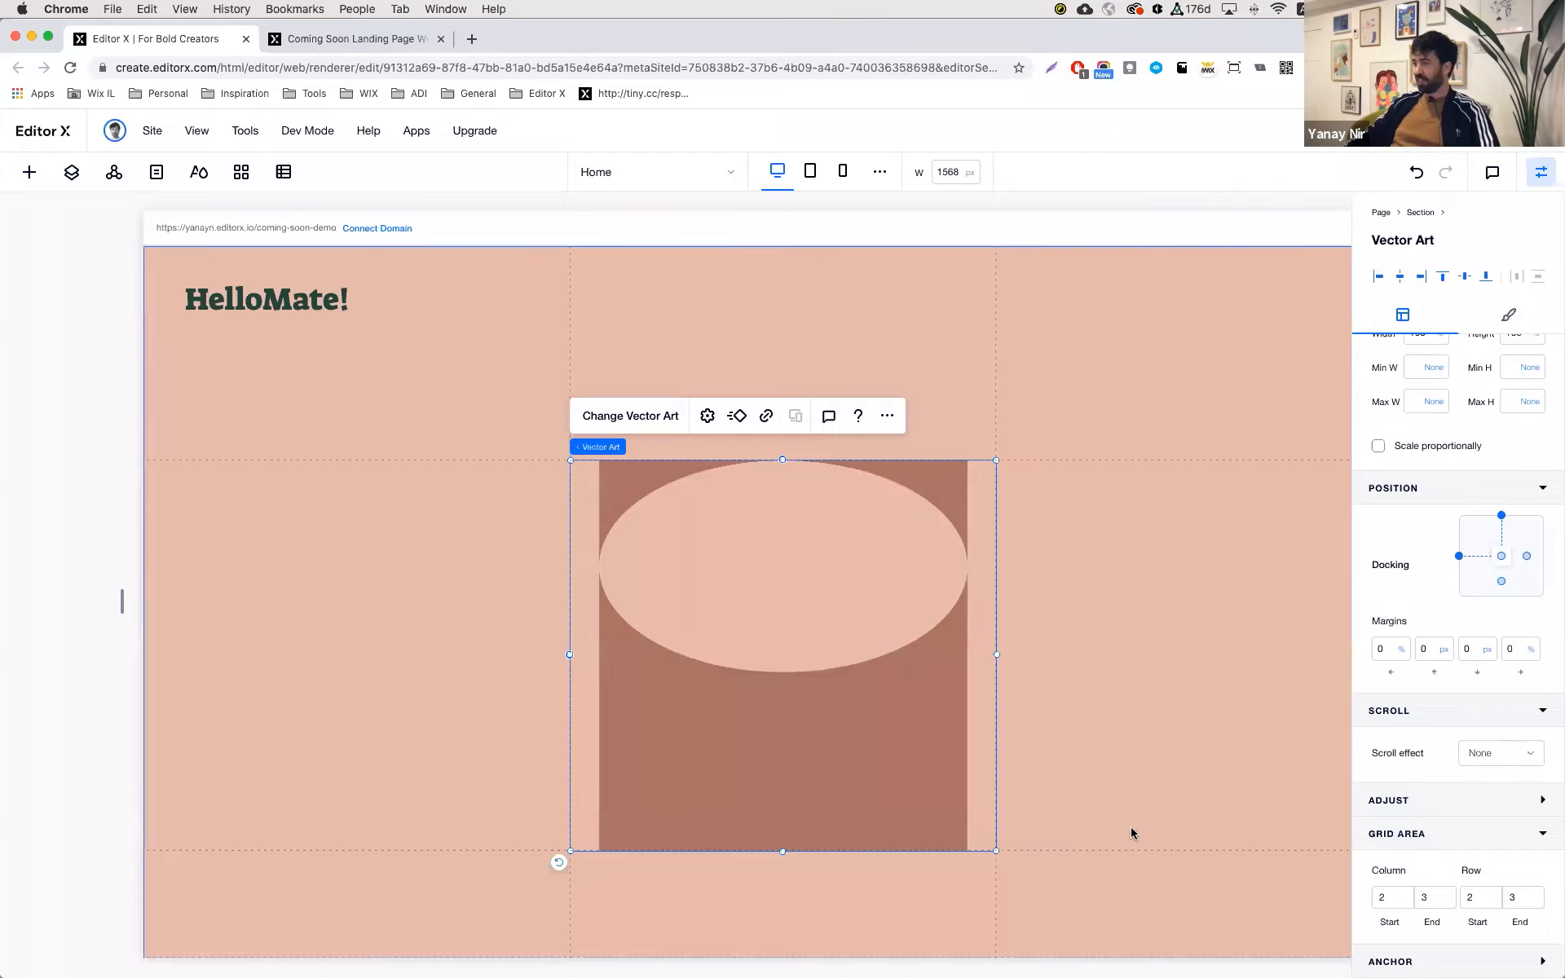
scroll(1123, 751, "down", 3)
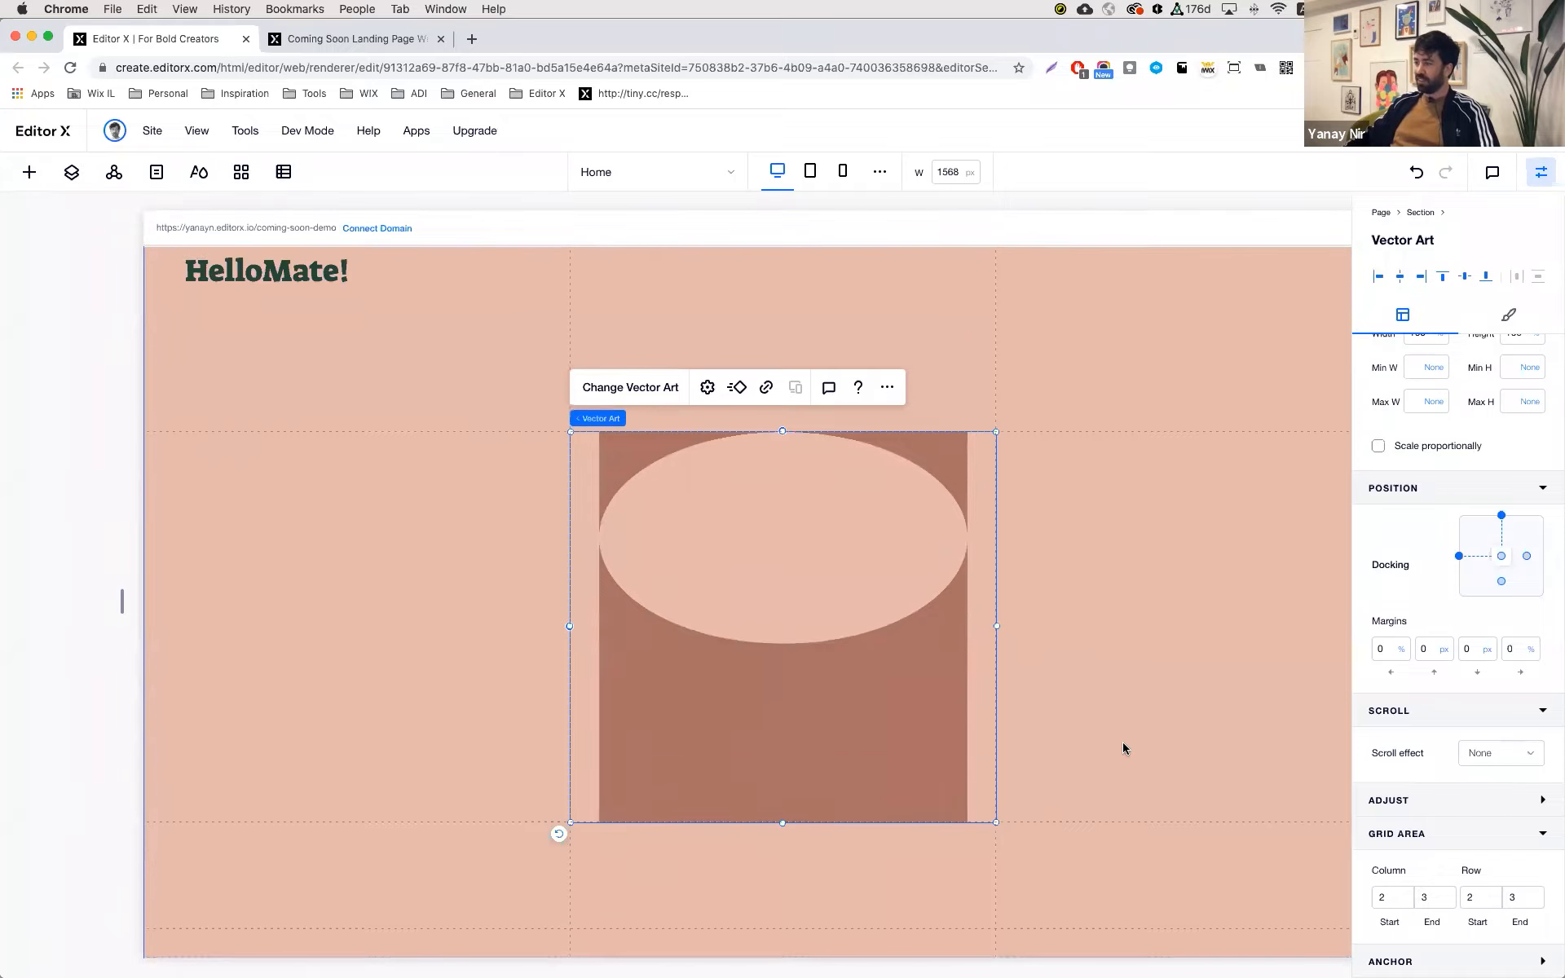
left_click(1522, 897)
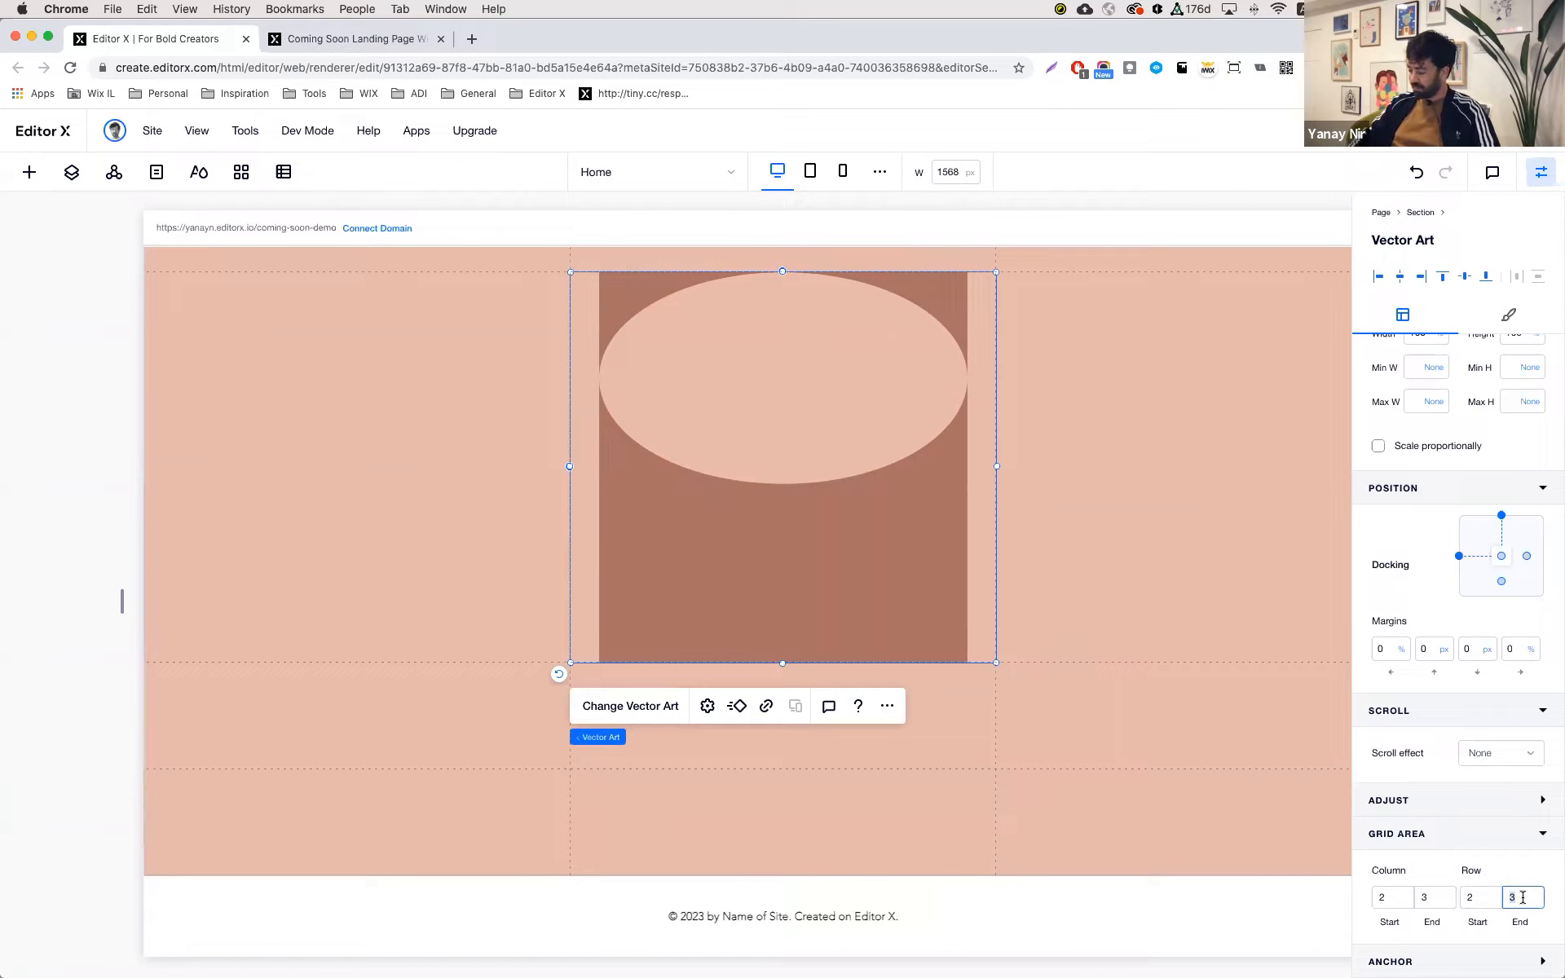
type("5")
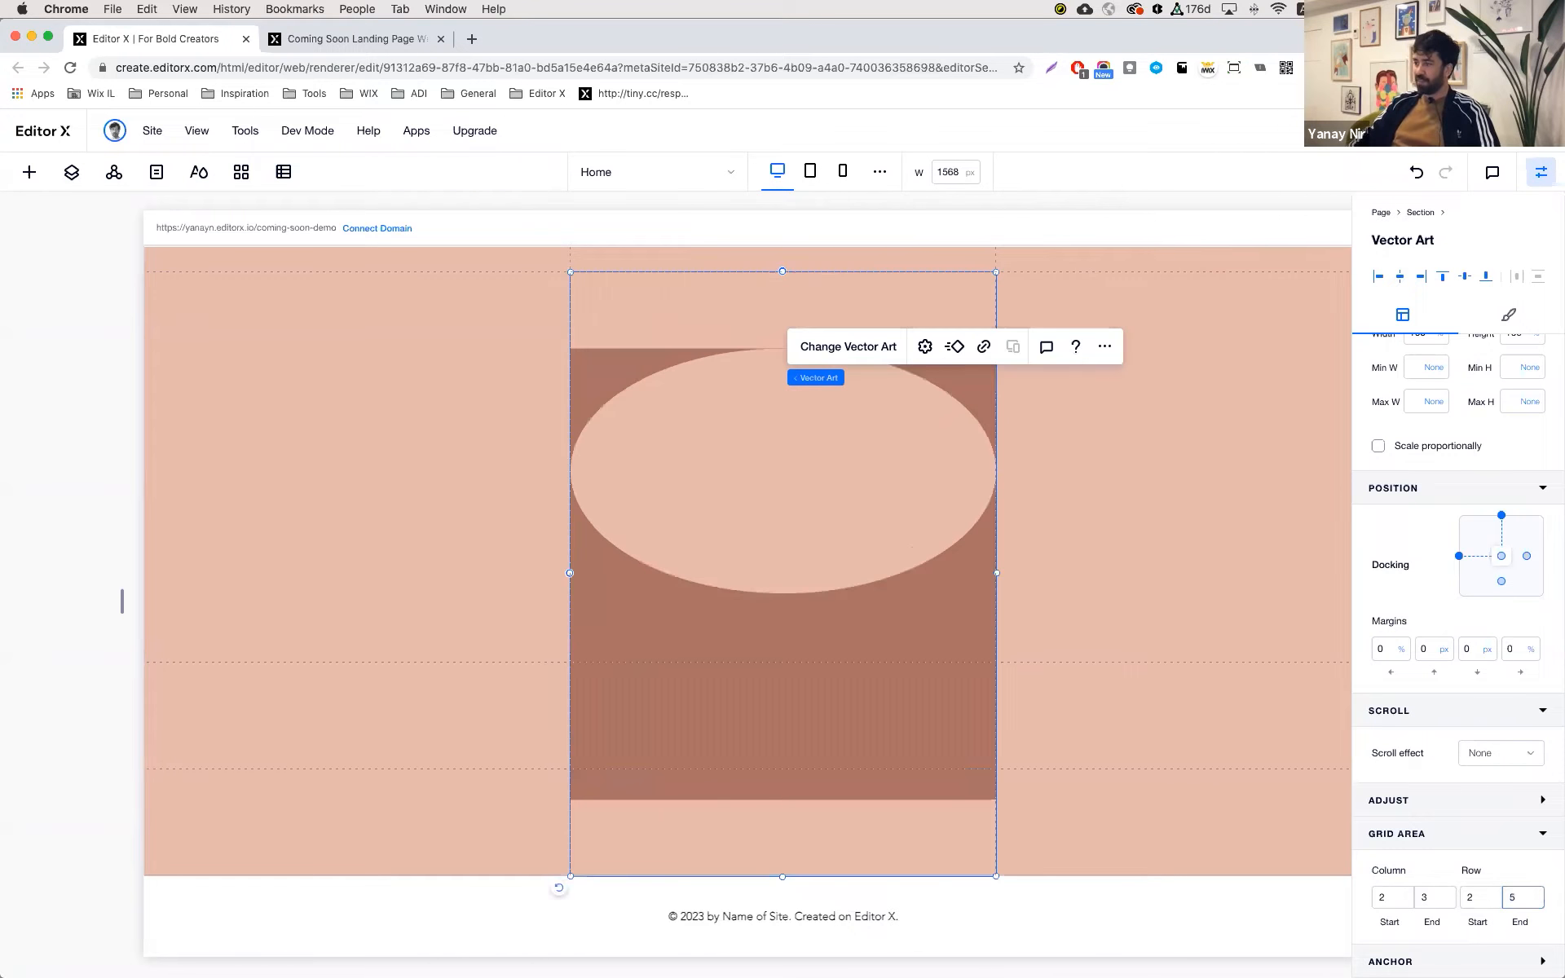
- Add Mask.svg from the site's uploaded media over the hole and align it to the top-left corner of the central cell
scroll(448, 377, "up", 3)
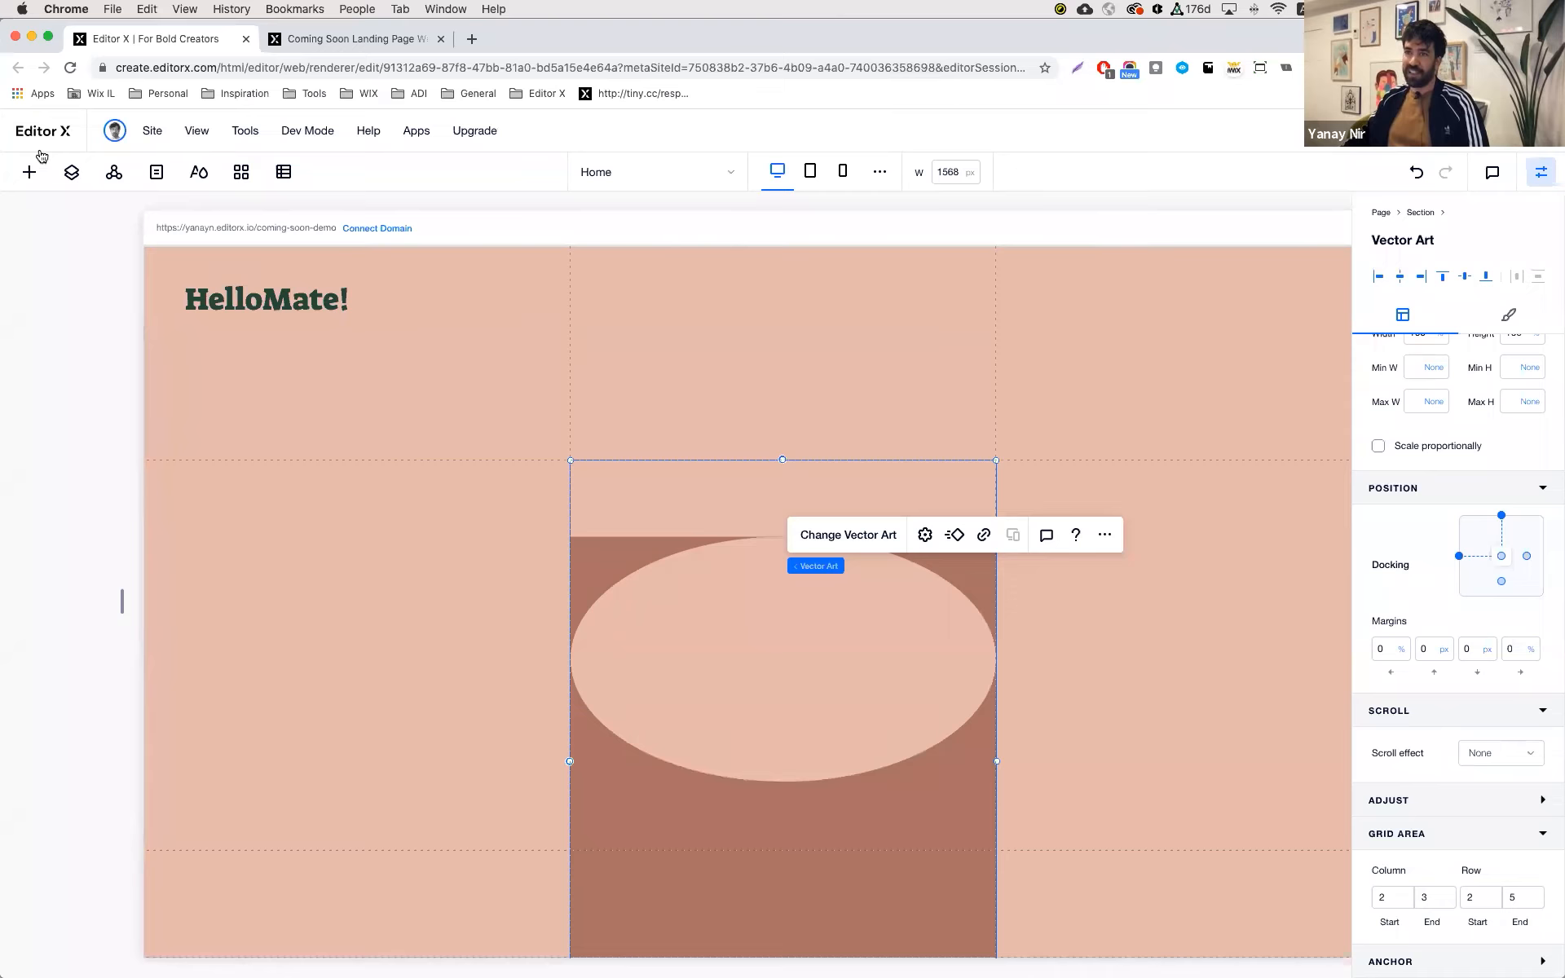
left_click(29, 172)
left_click_drag(451, 536, 731, 707)
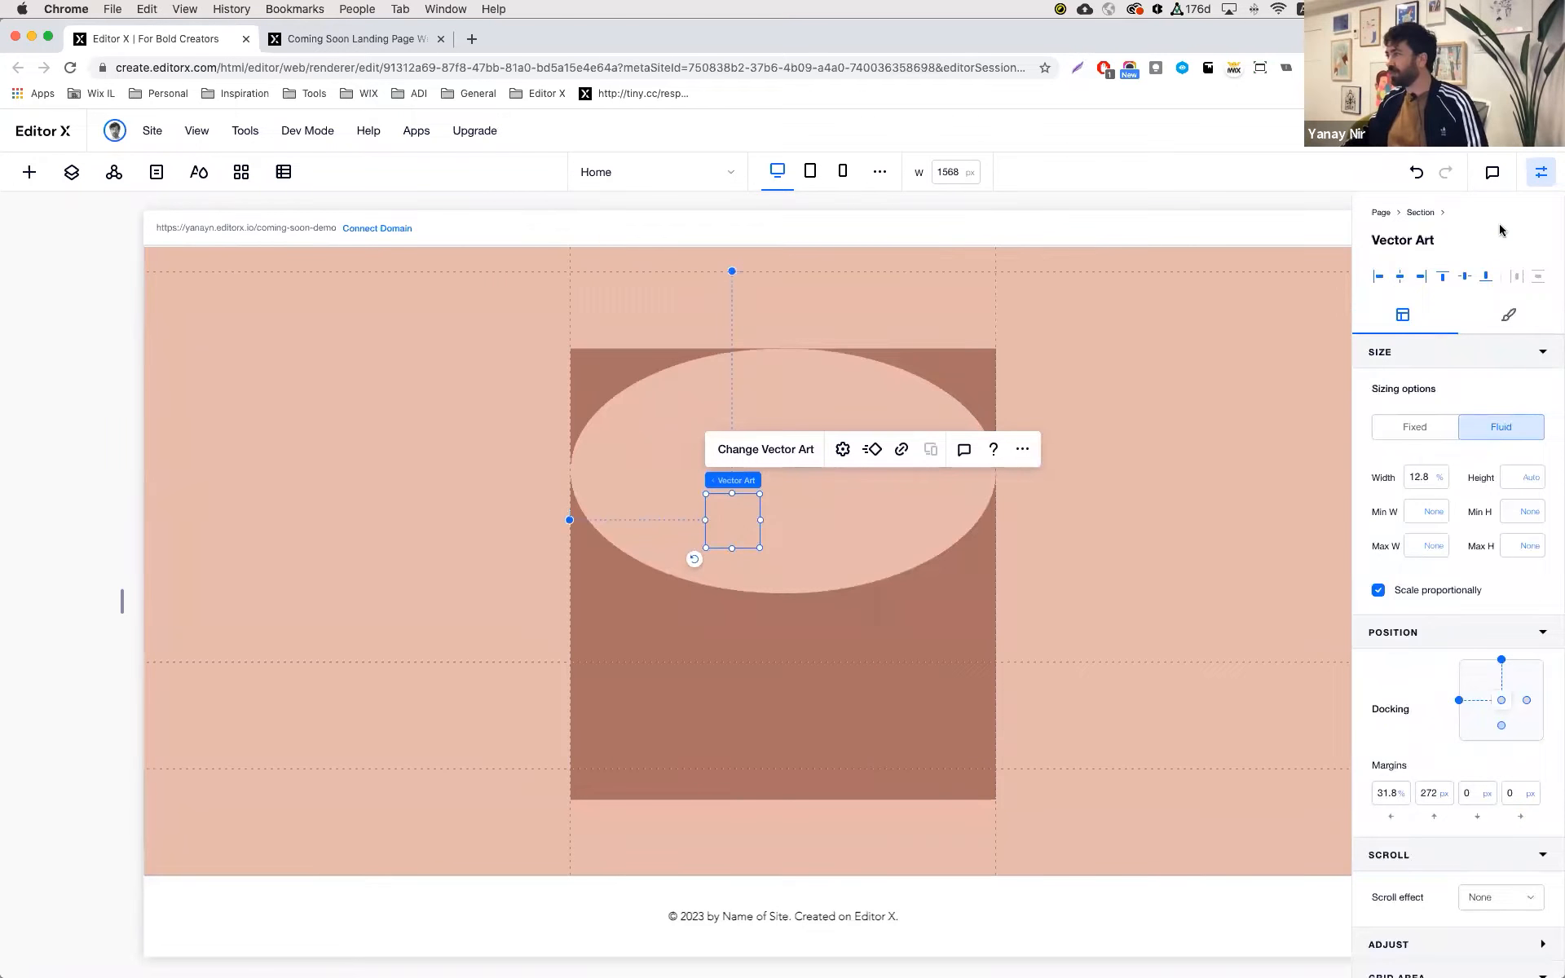
left_click(1442, 277)
left_click(1379, 276)
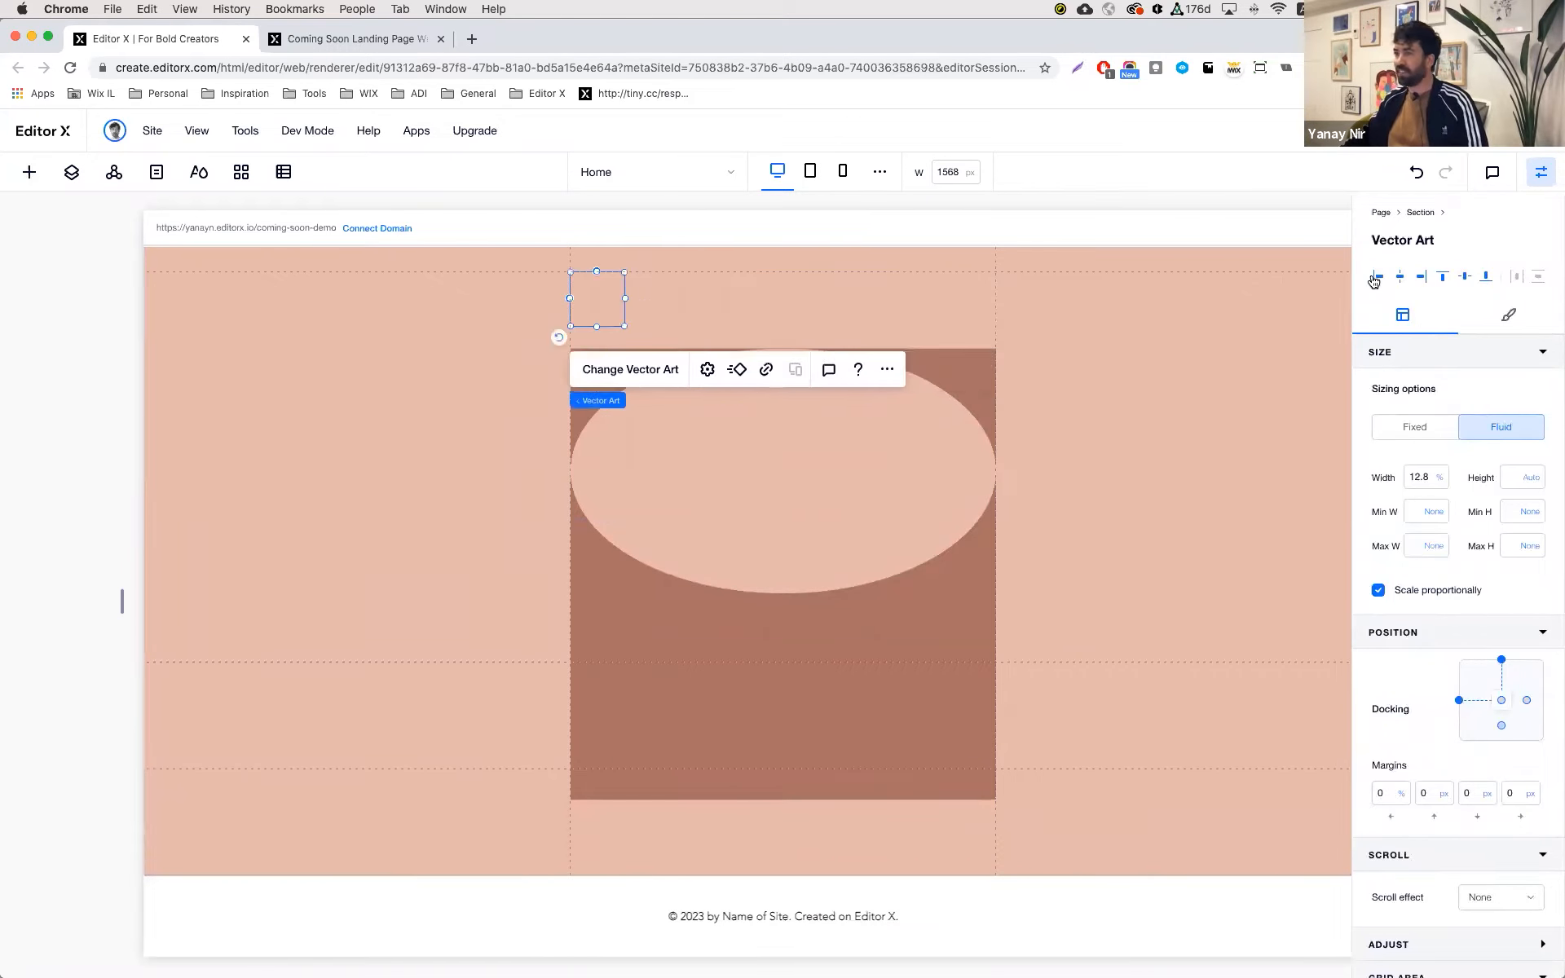
- Set the mask vector art's width and height to 100%
left_click(1423, 477)
type("100")
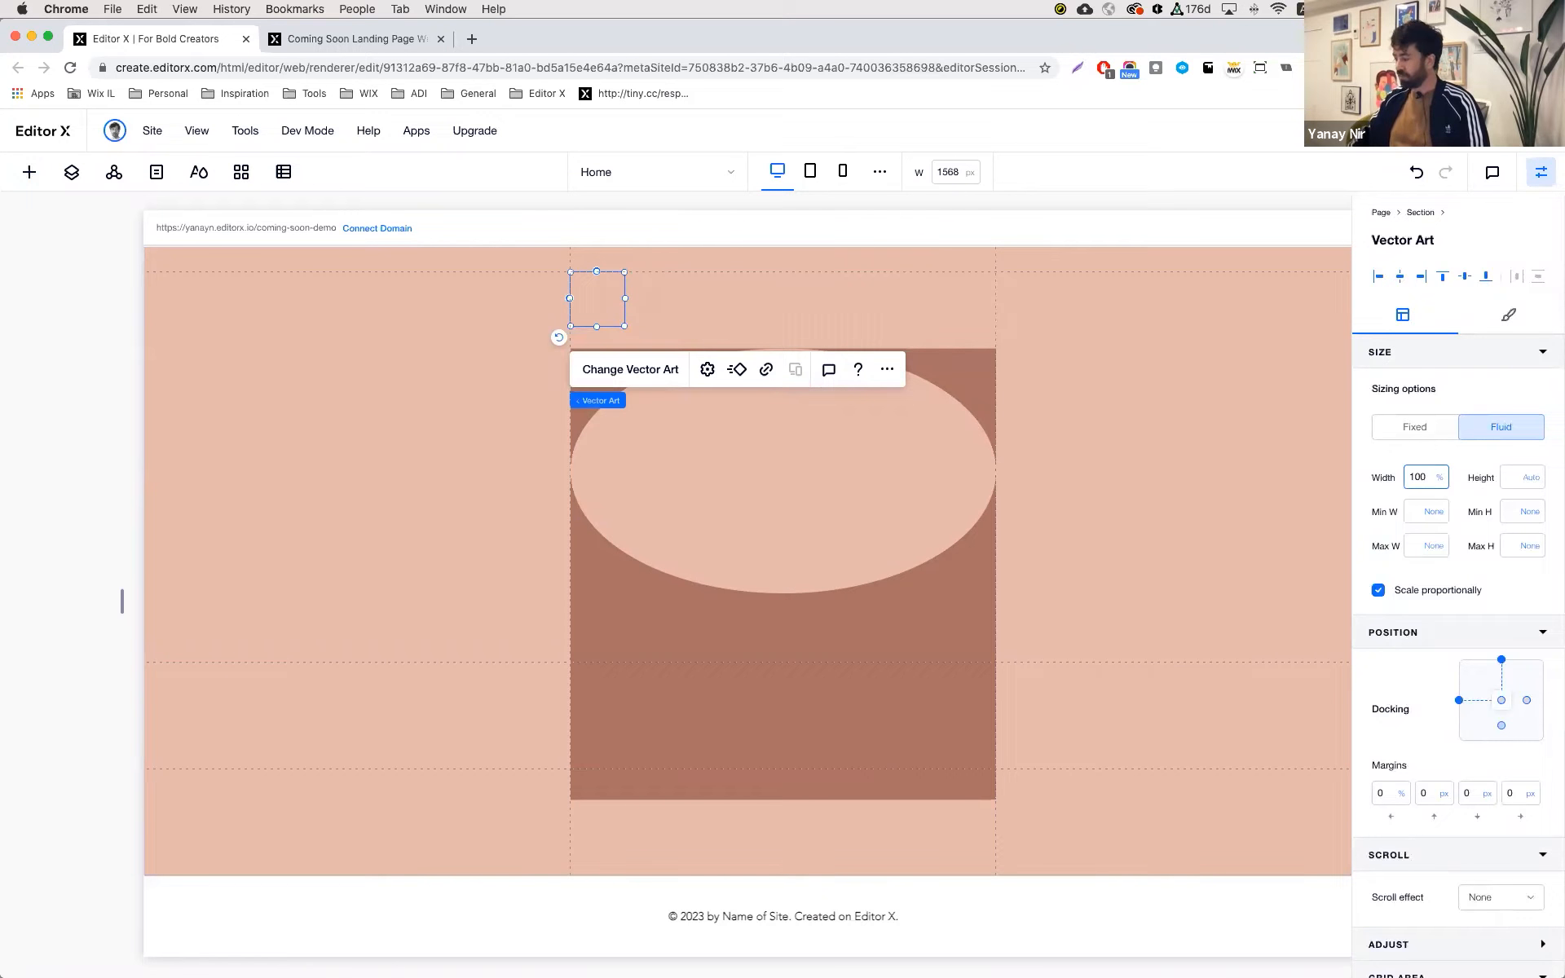
key("Return")
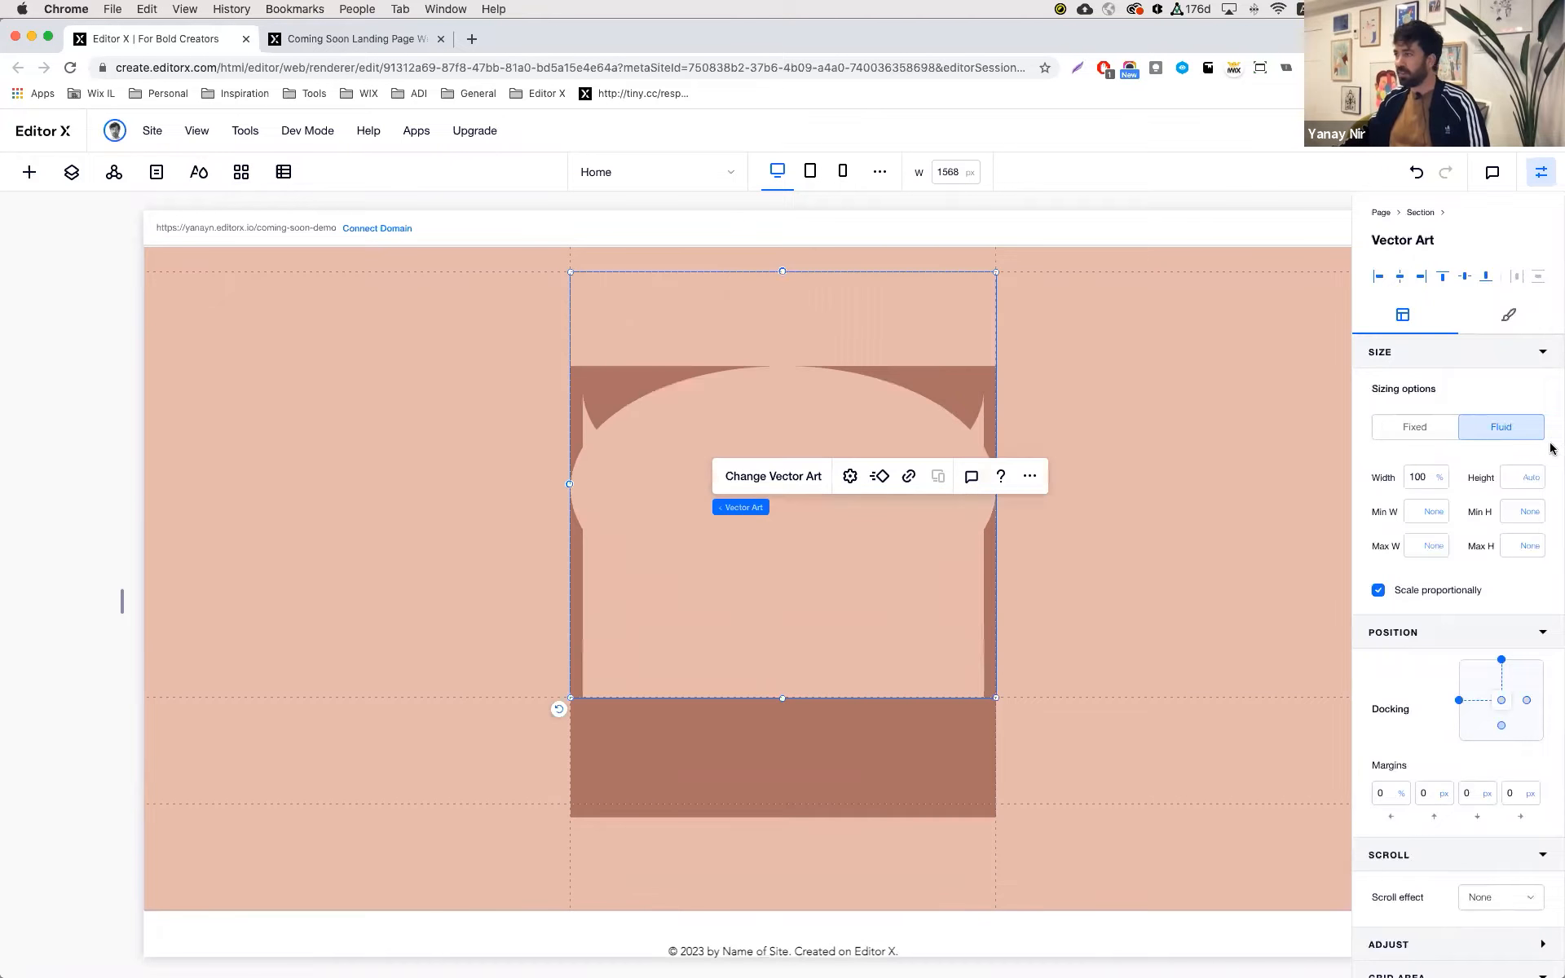
left_click(1502, 478)
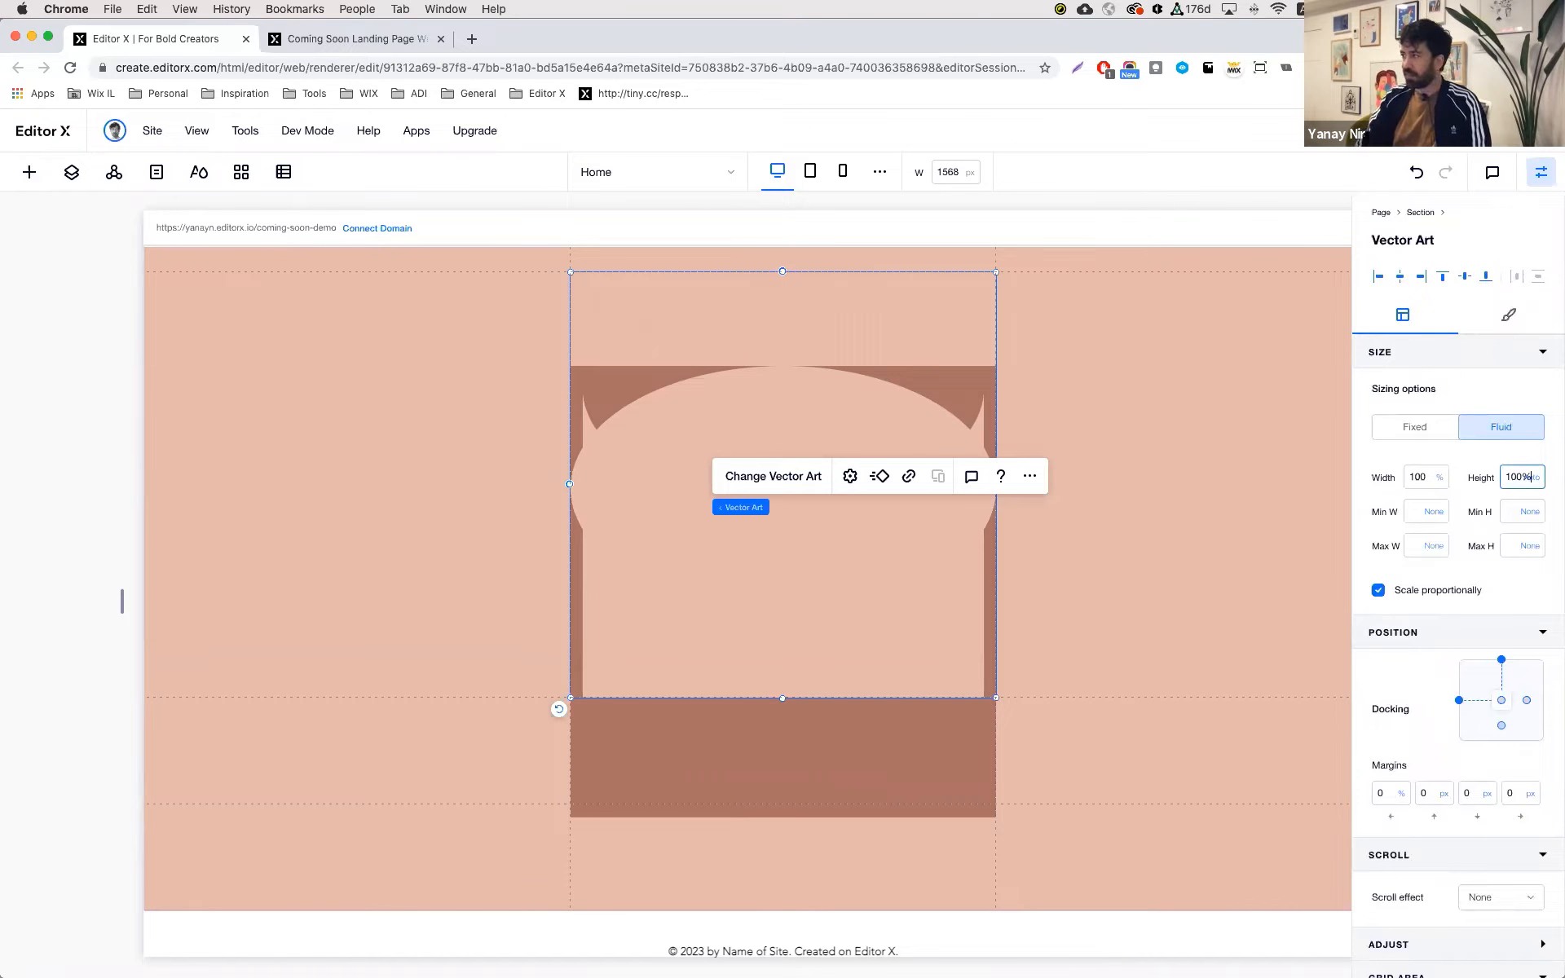
key("Return")
- Extend the mask vector art's grid area down to row line 5
scroll(1438, 819, "down", 1)
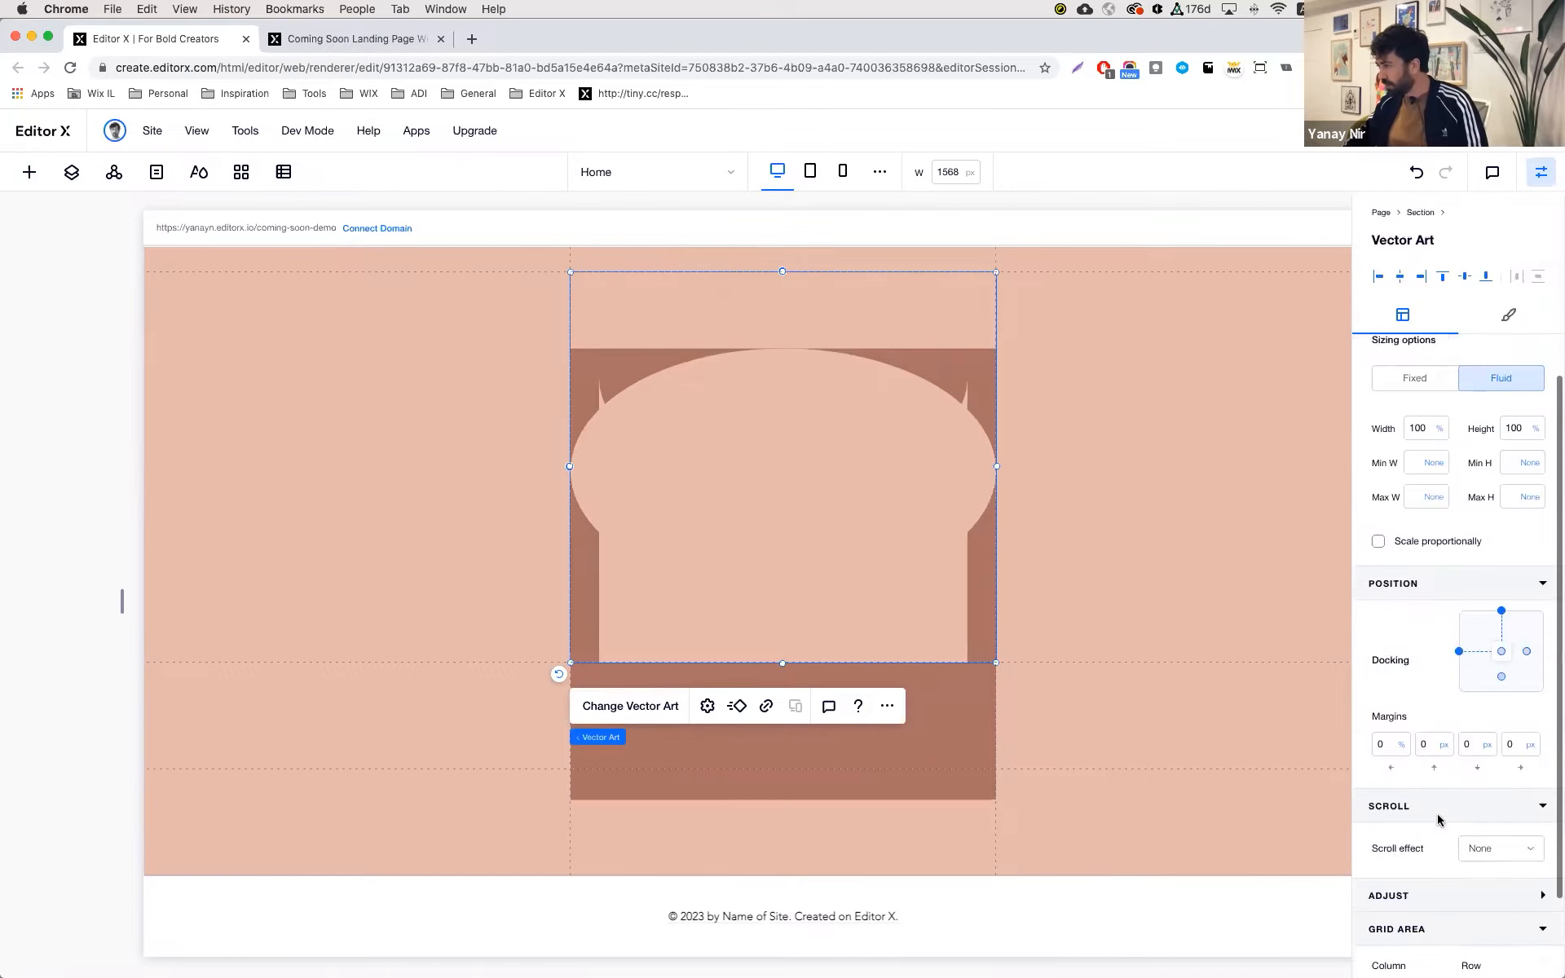
scroll(1438, 819, "down", 2)
left_click(1521, 898)
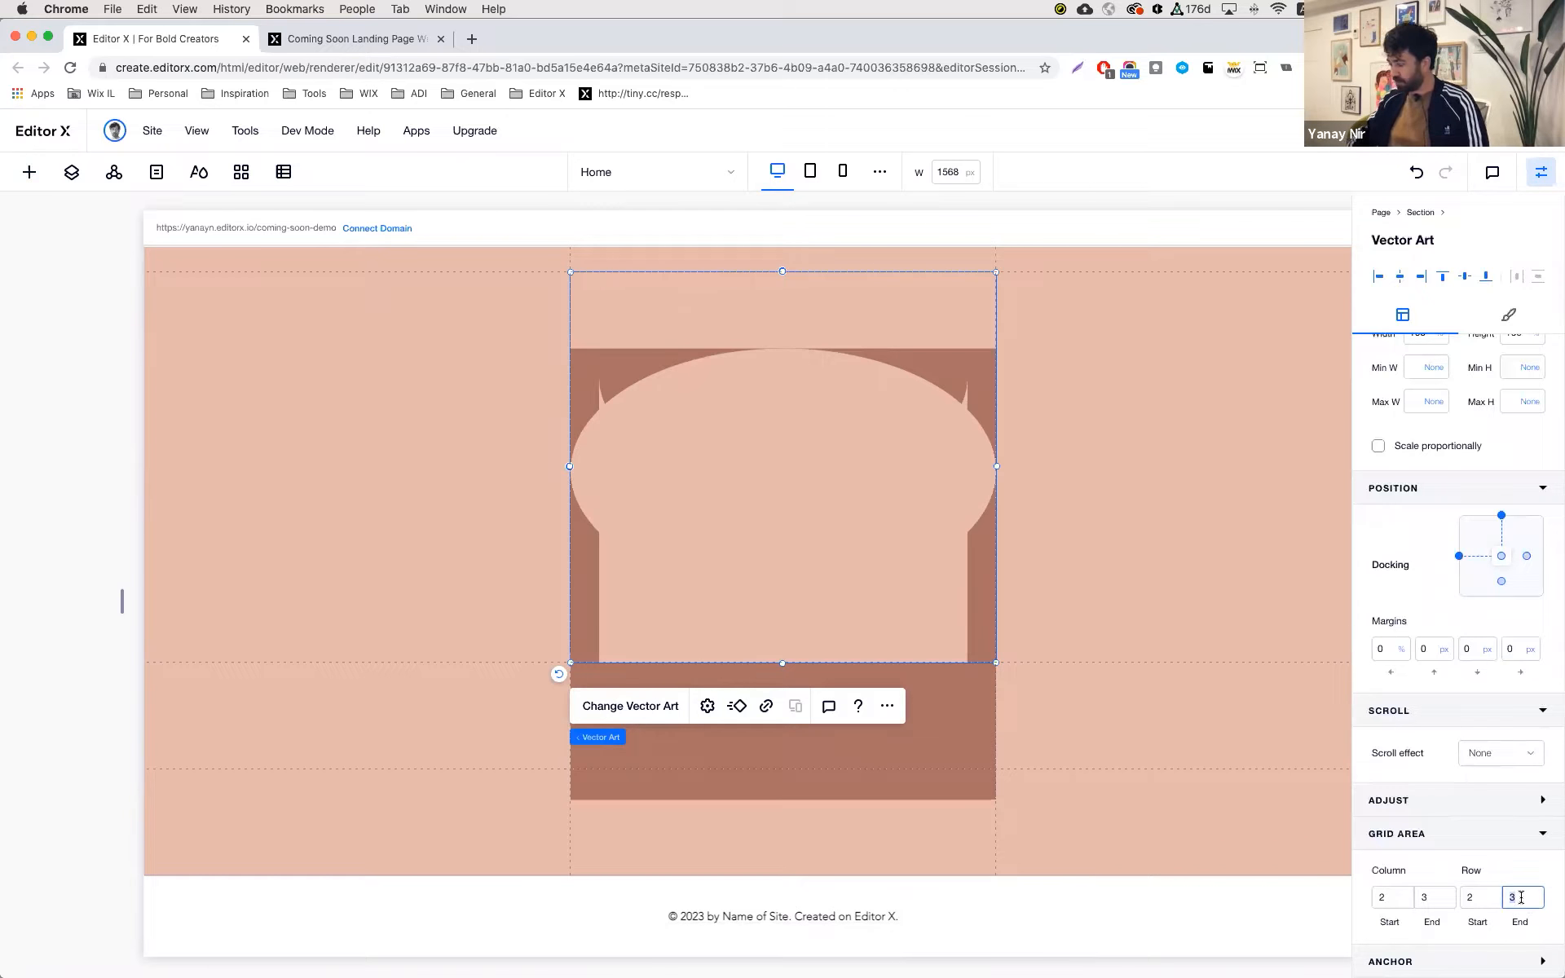
type("5")
key("Return")
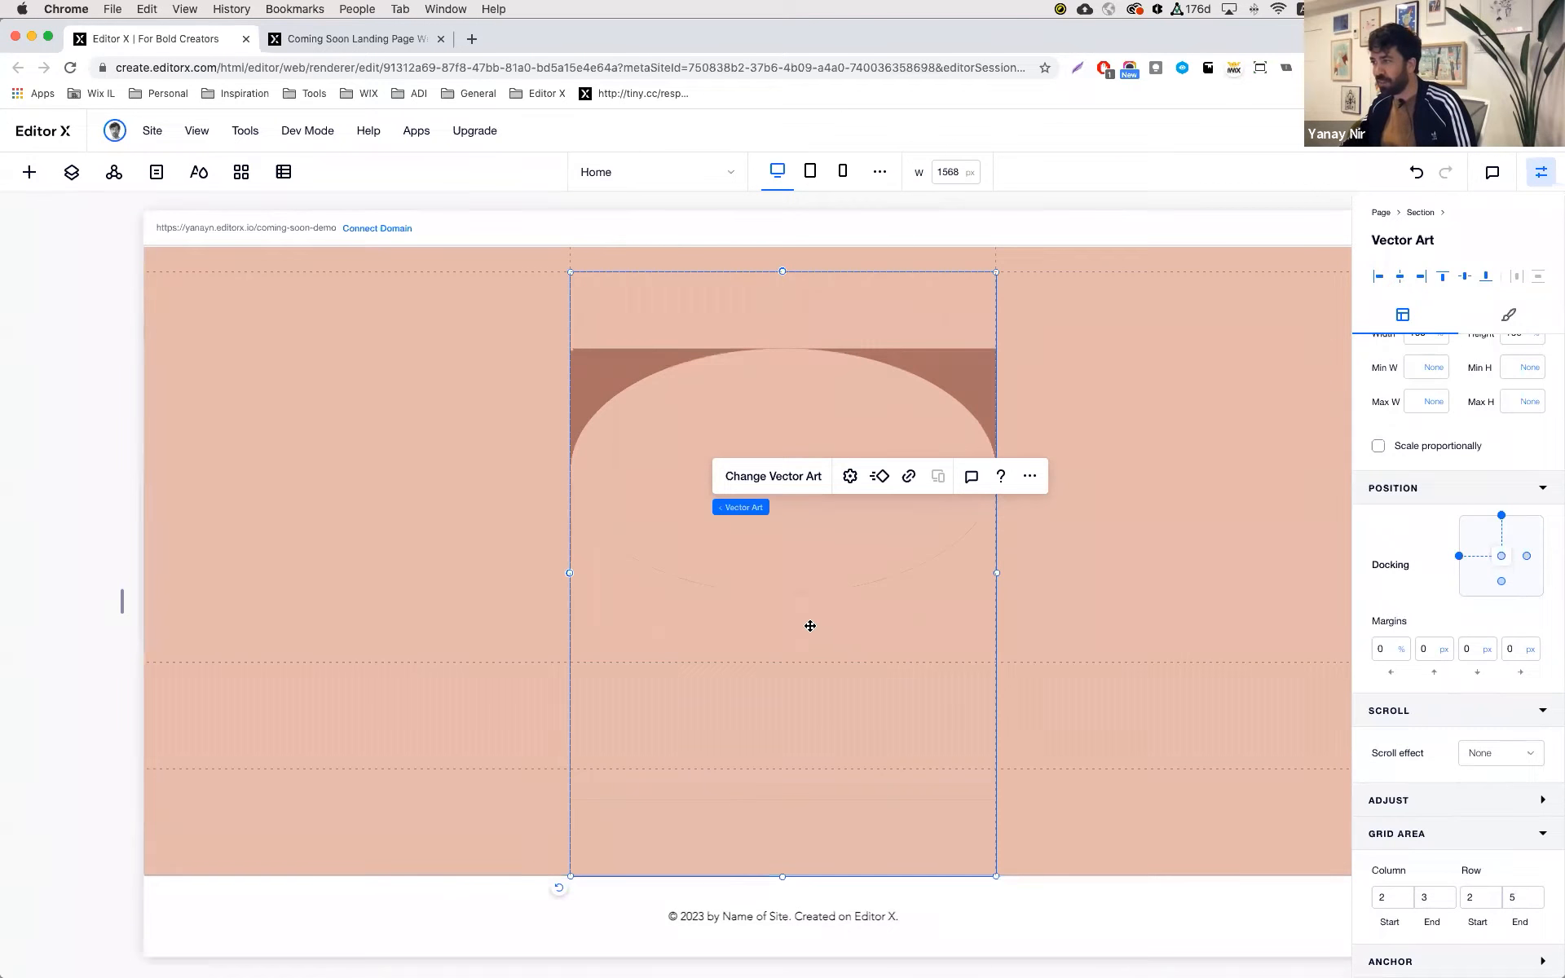
- Rename the section's upper vector art layer to Mask and the lower one to Hole
left_click(69, 173)
double_click(98, 317)
type("Mask")
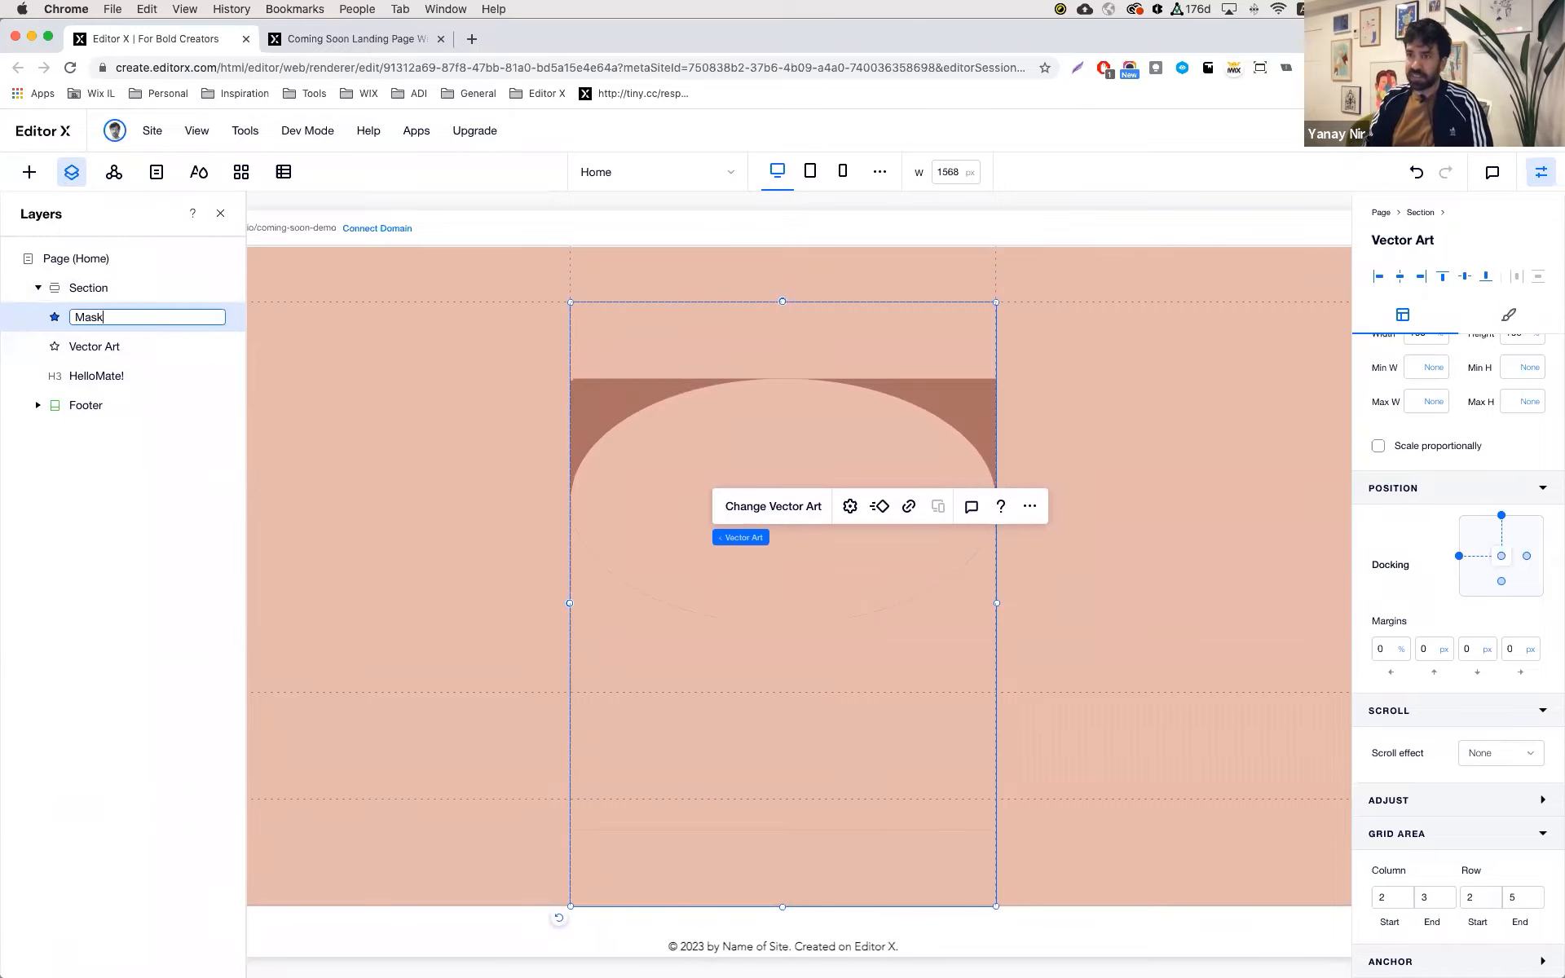
key("Return")
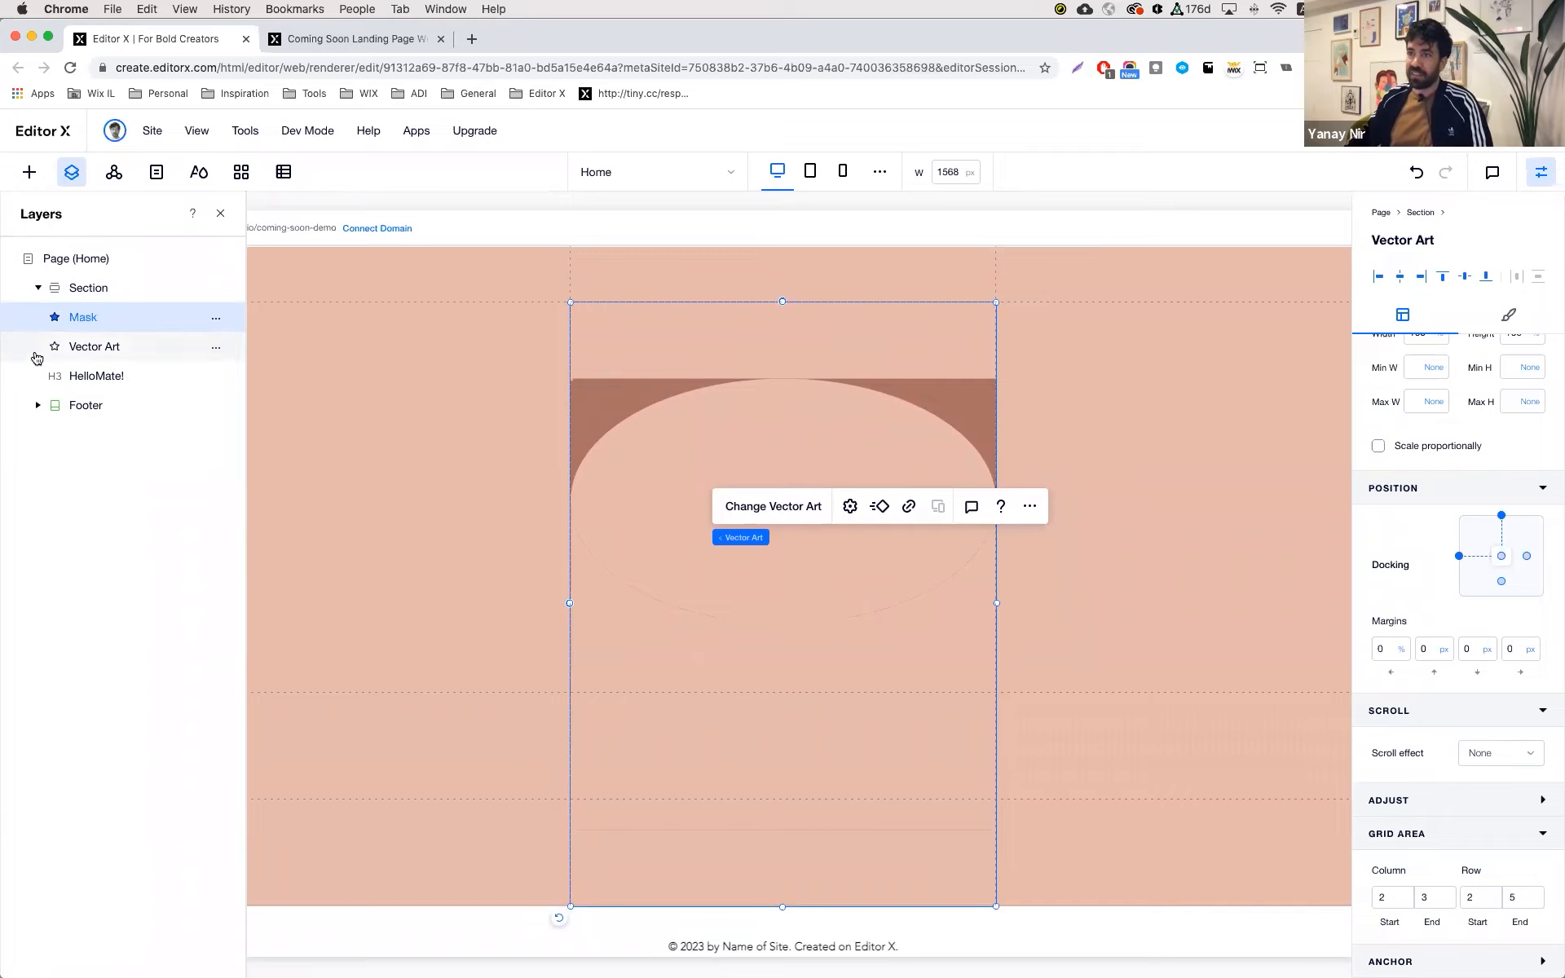
double_click(99, 349)
type("Hole")
key("Return")
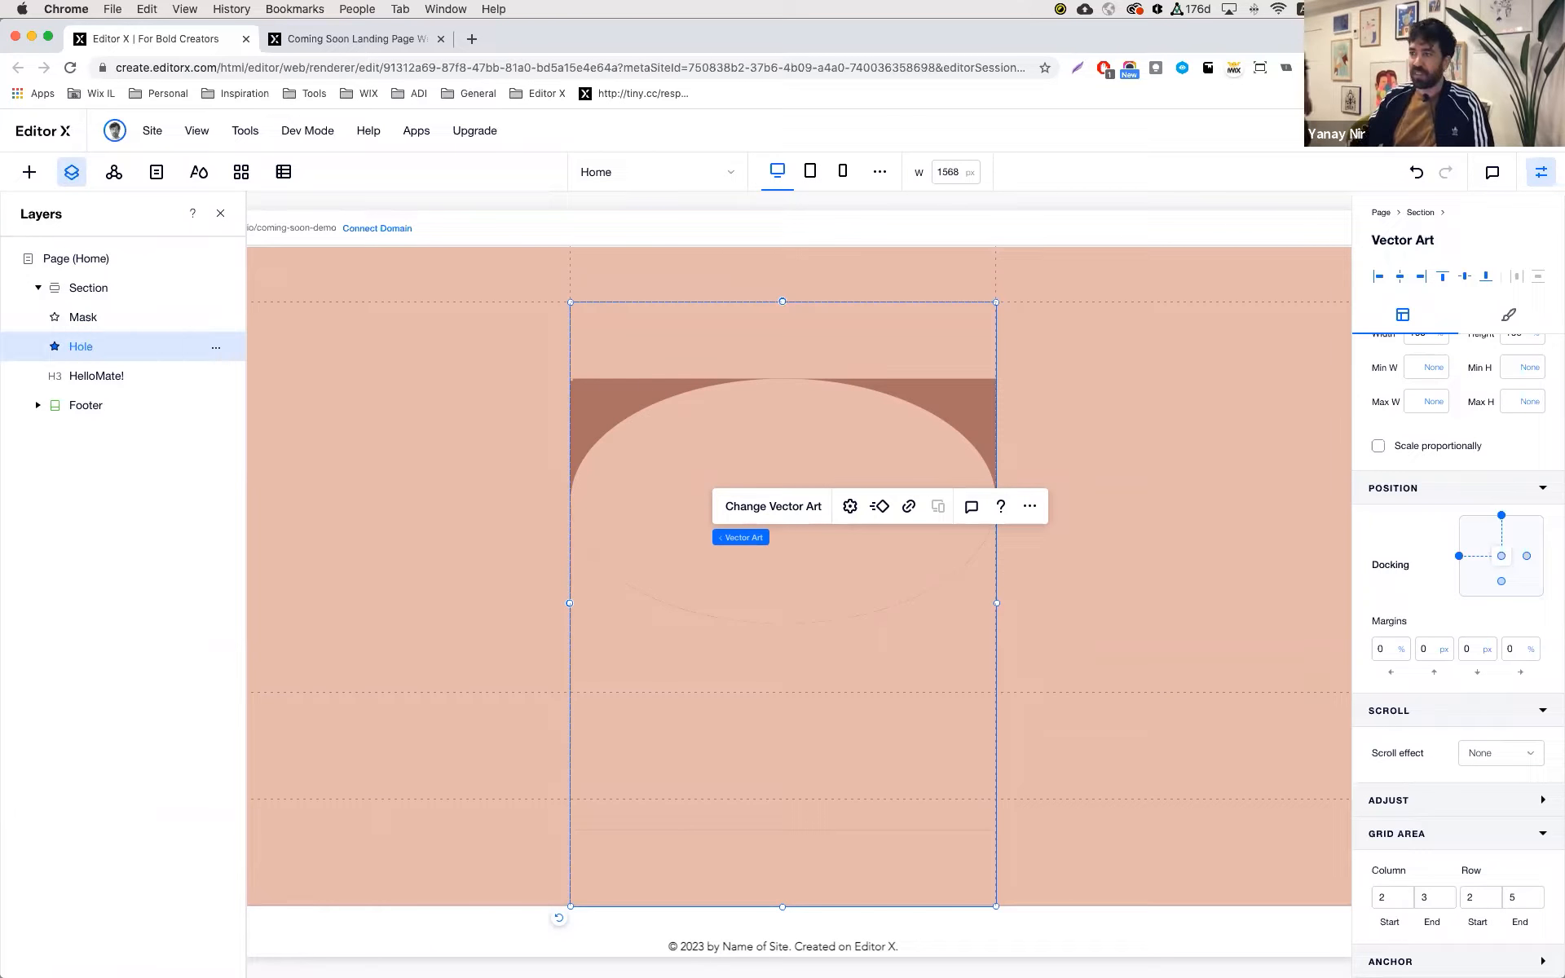
- Swap the Hole vector's two fill colors, making the oval brown and its surround peach #E6BBAC
left_click(1509, 315)
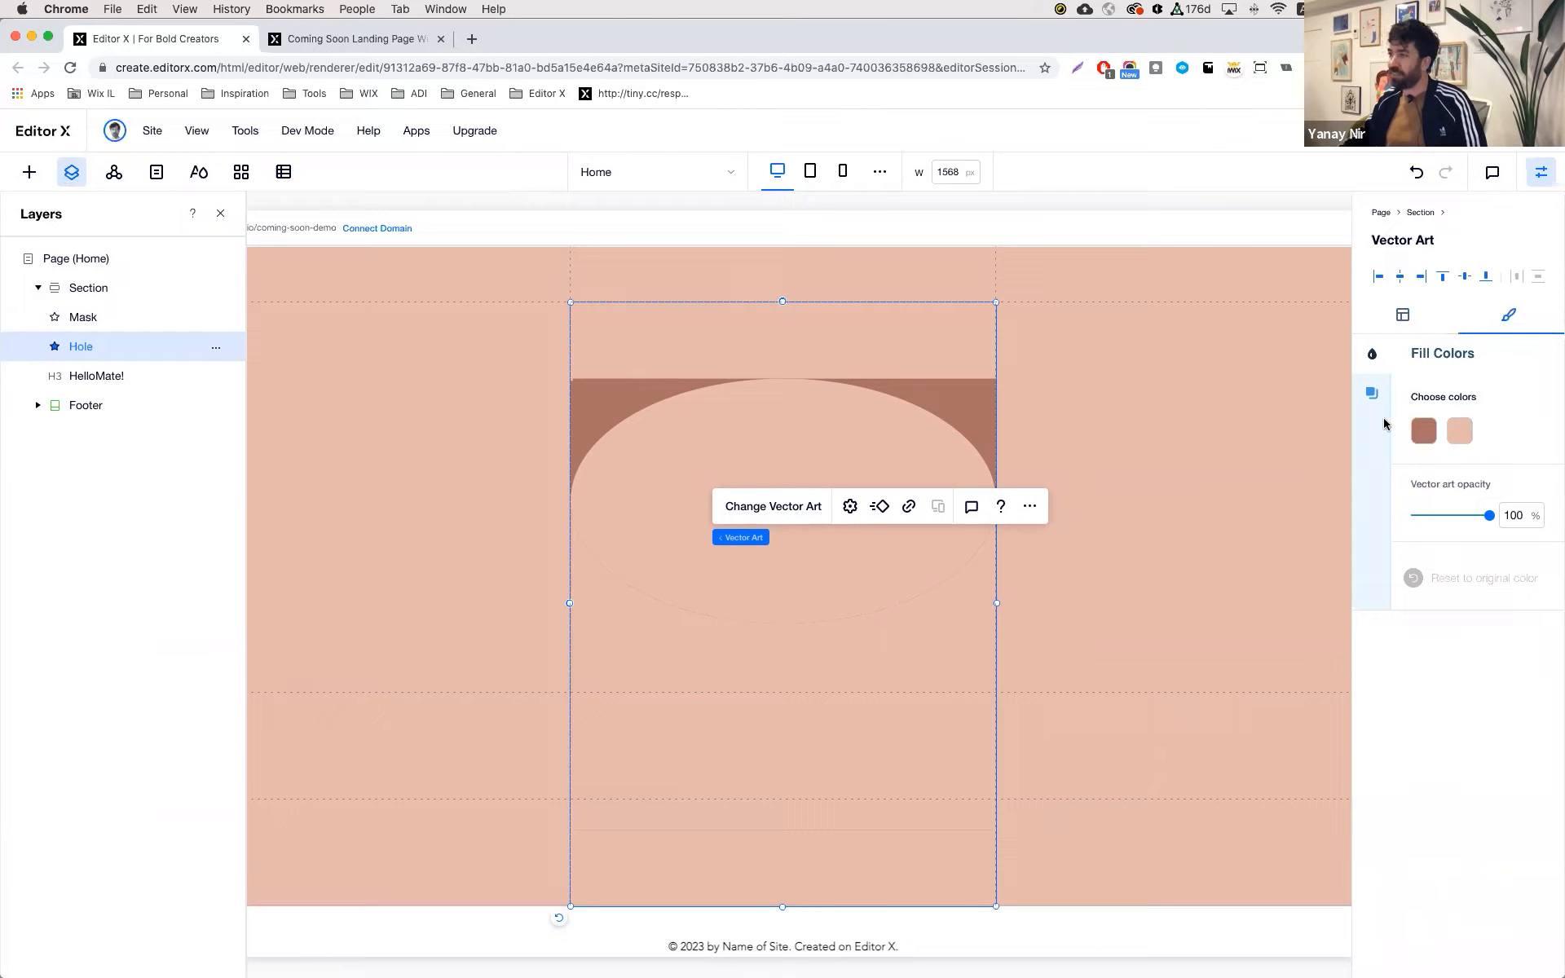
left_click(1459, 431)
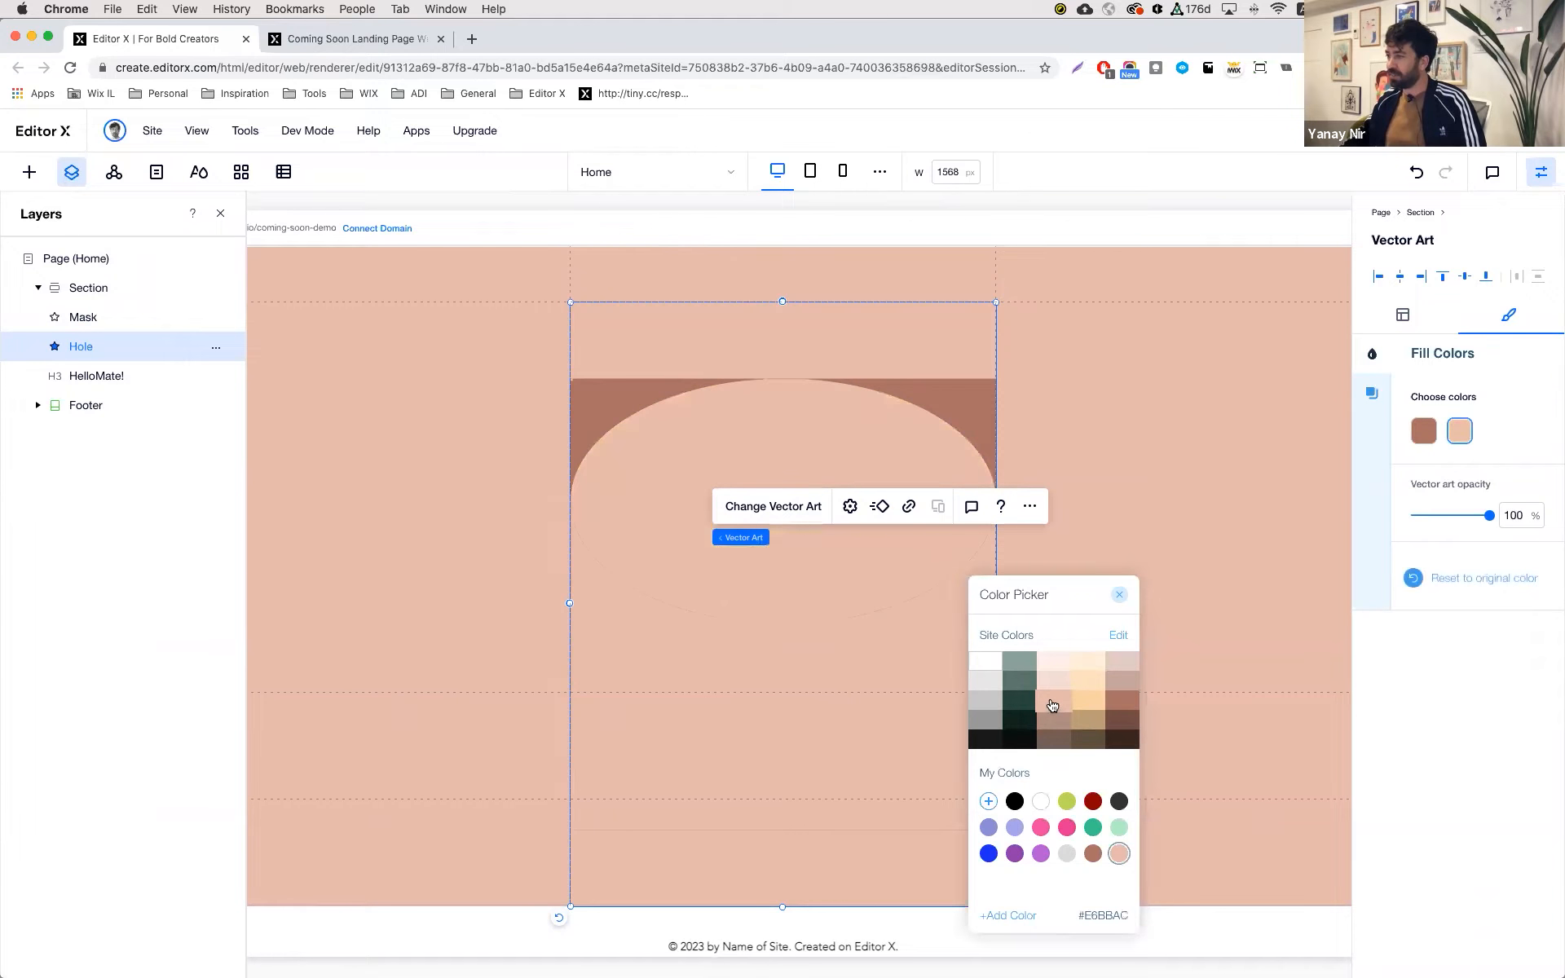
left_click(1117, 701)
left_click(1428, 434)
left_click(1428, 434)
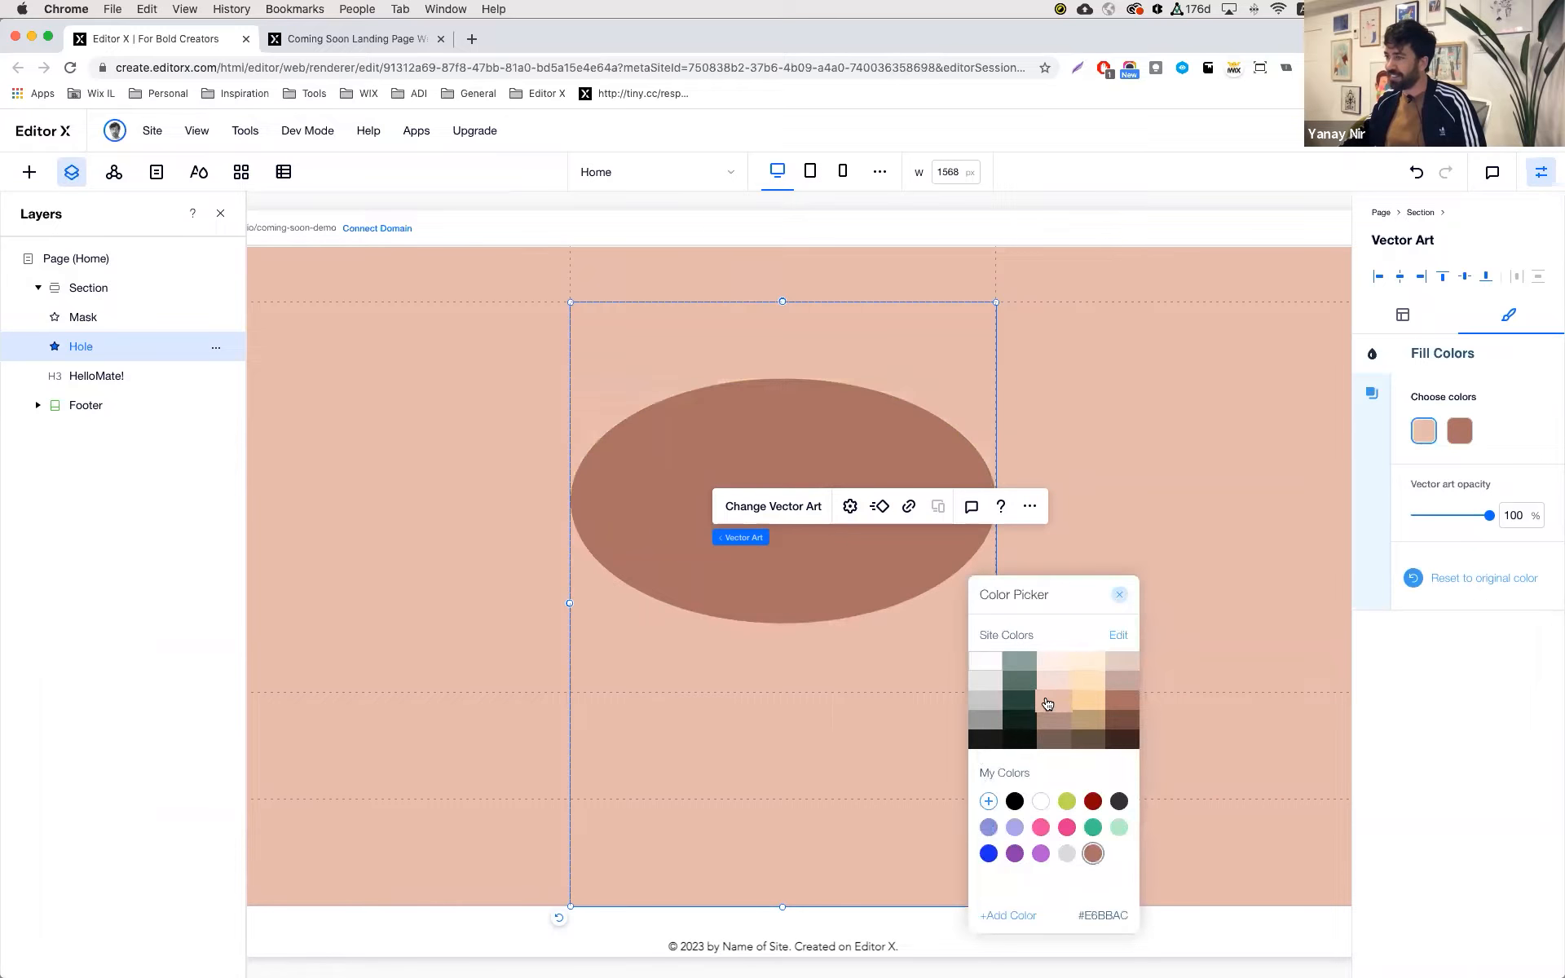
left_click(1119, 595)
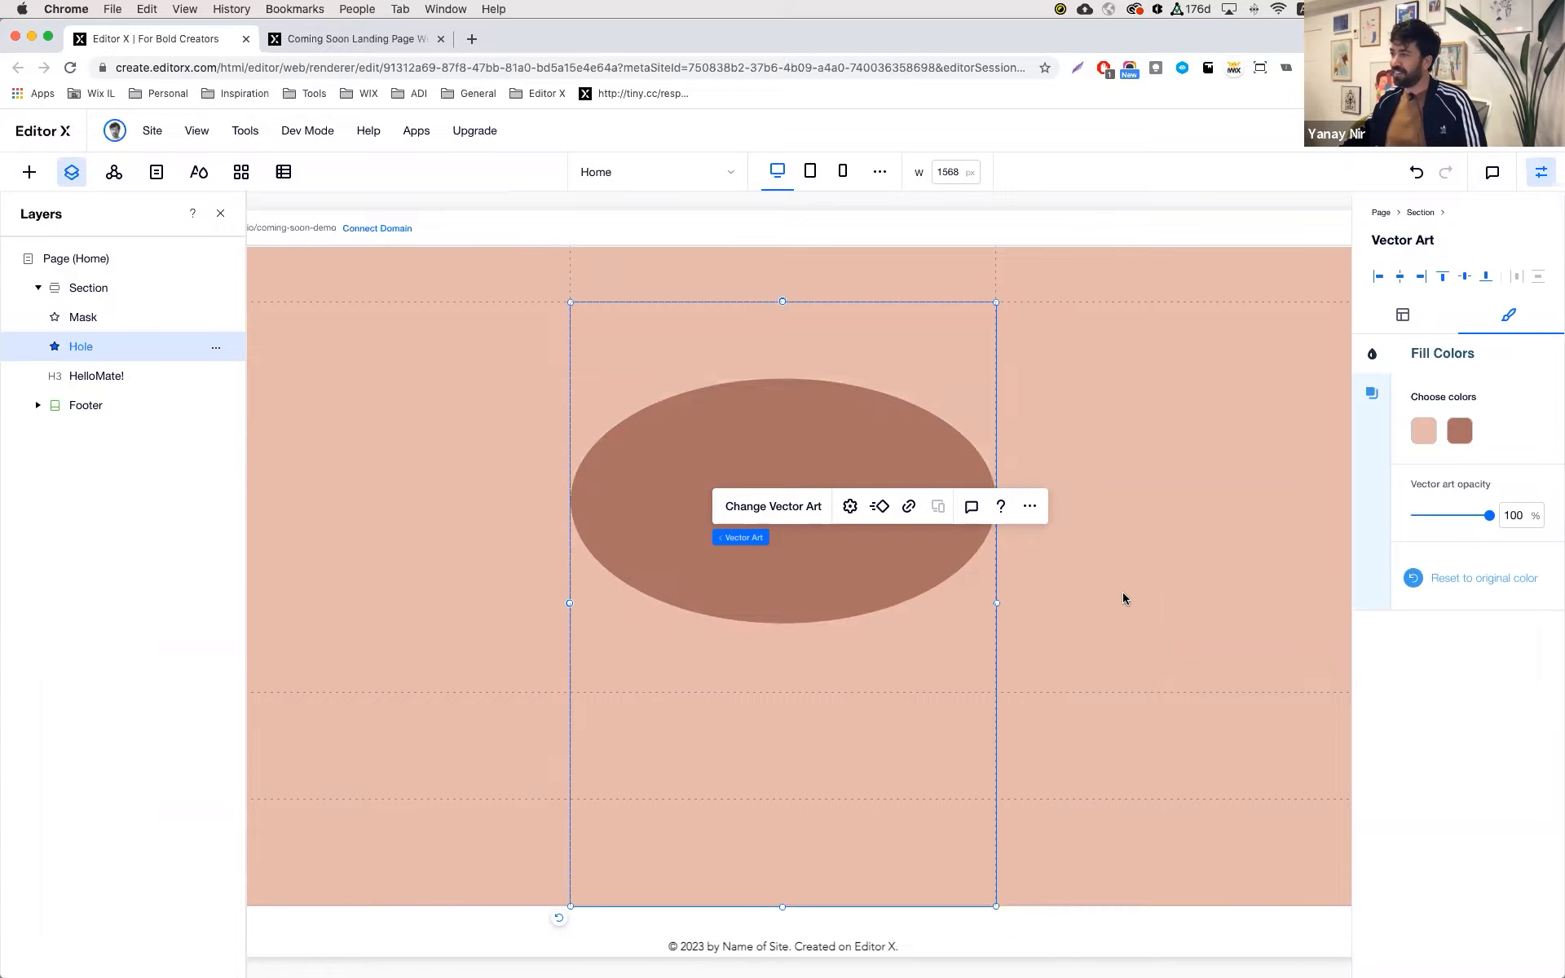
left_click(1167, 487)
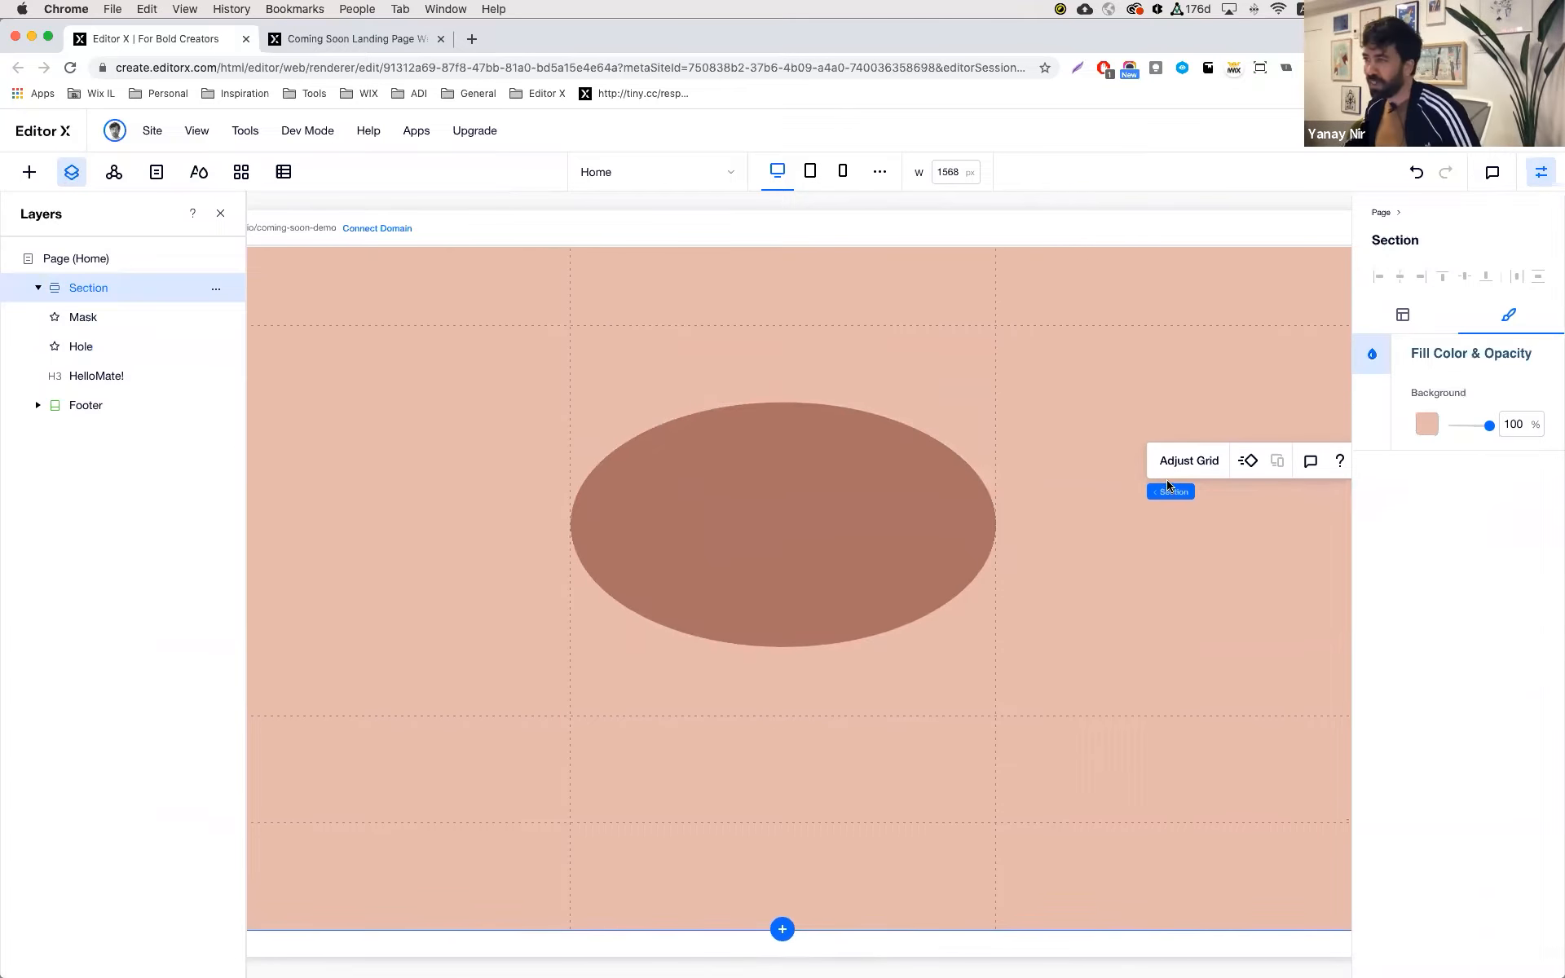
- Following the Coming Soon template, add a title reading "Scroll Down" above the oval, with its text box about 52.5% wide
scroll(1167, 485, "up", 2)
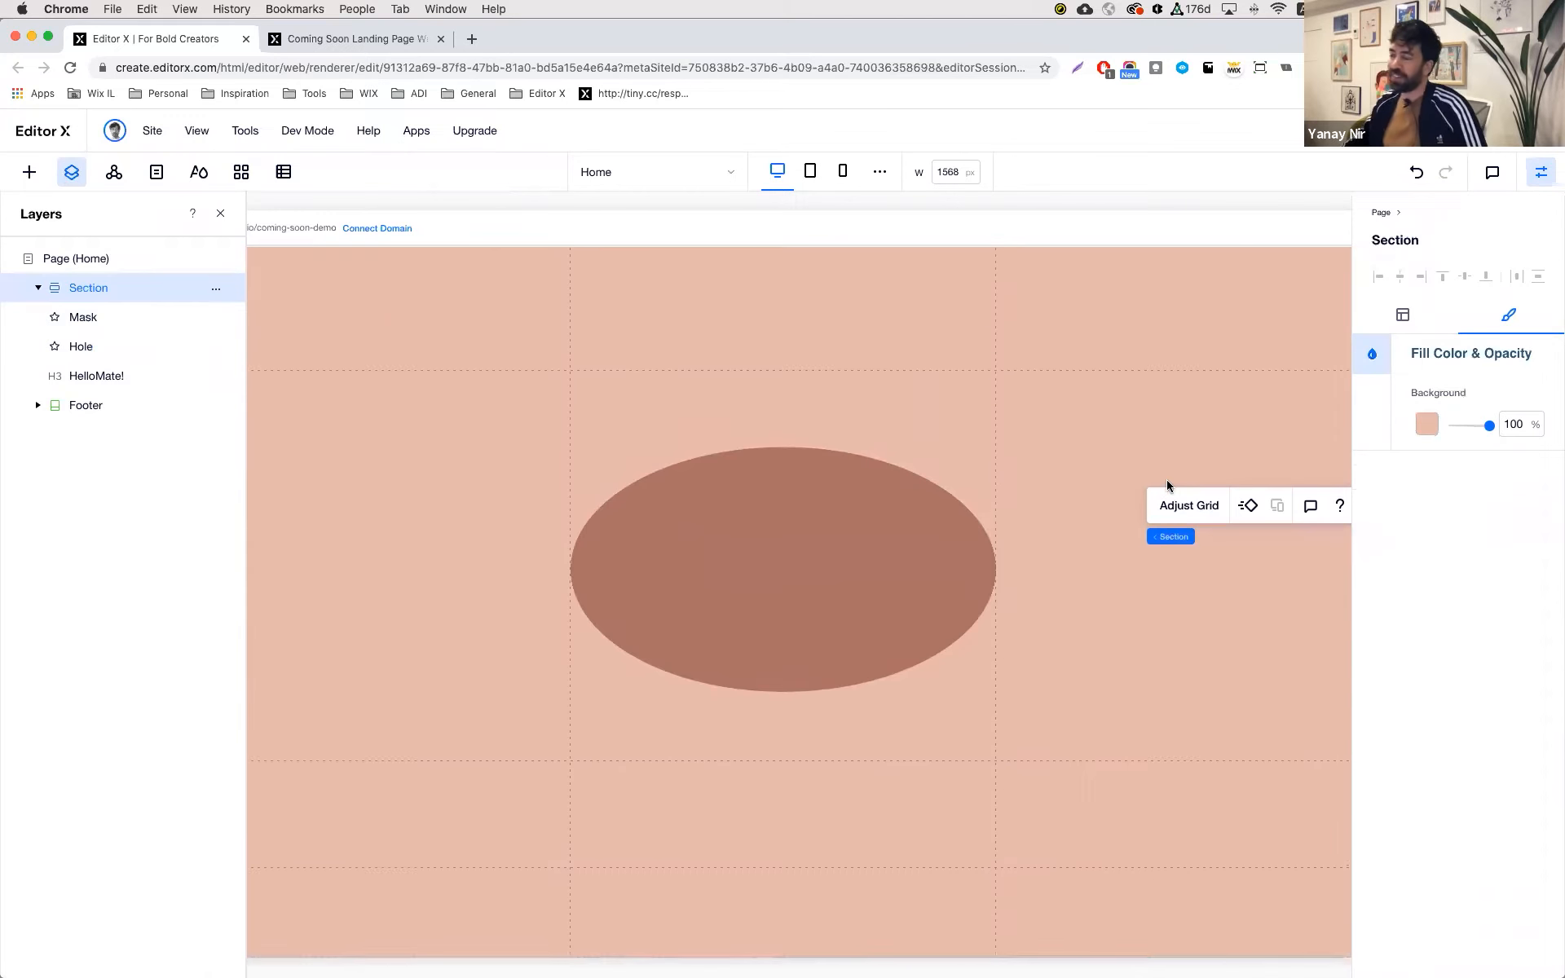
left_click(368, 40)
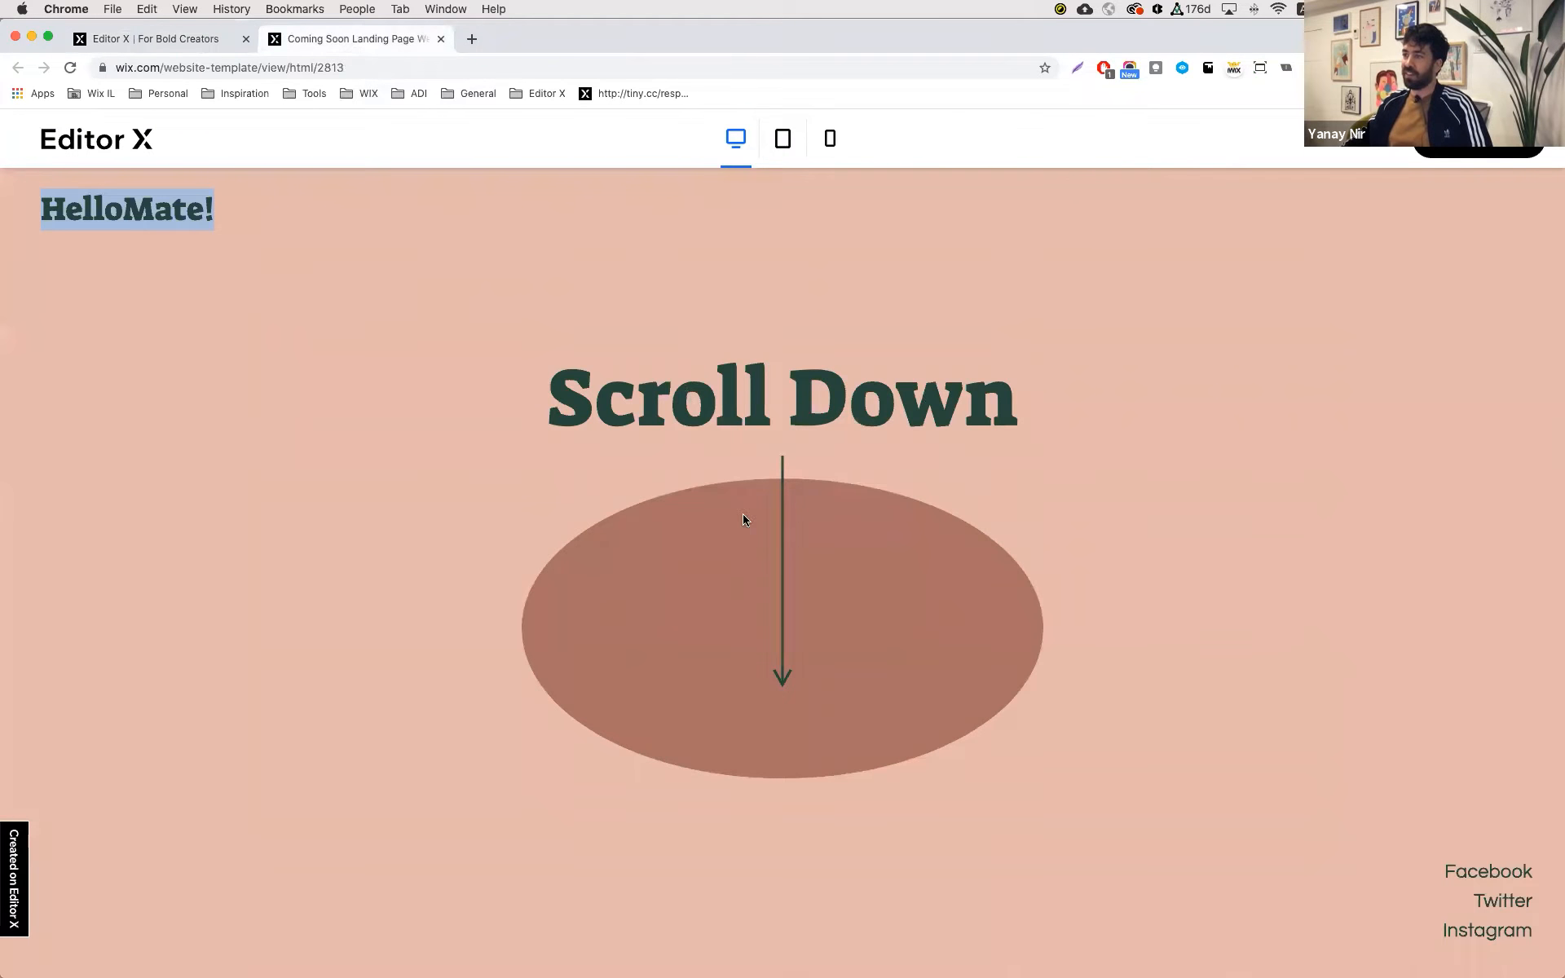
left_click(190, 41)
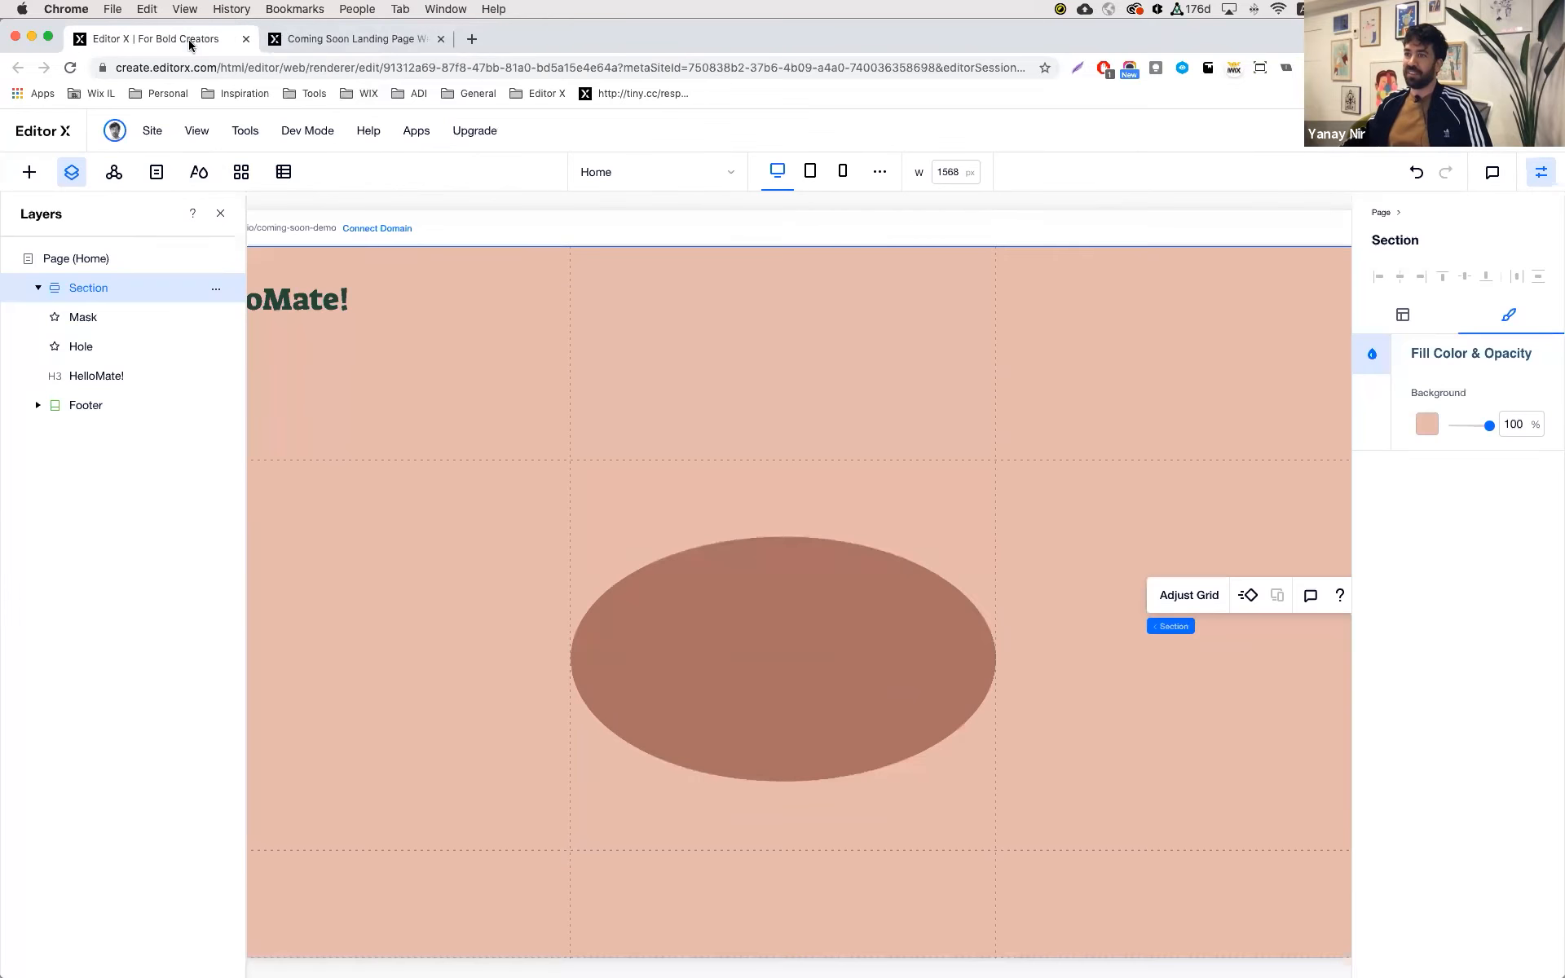
left_click(29, 172)
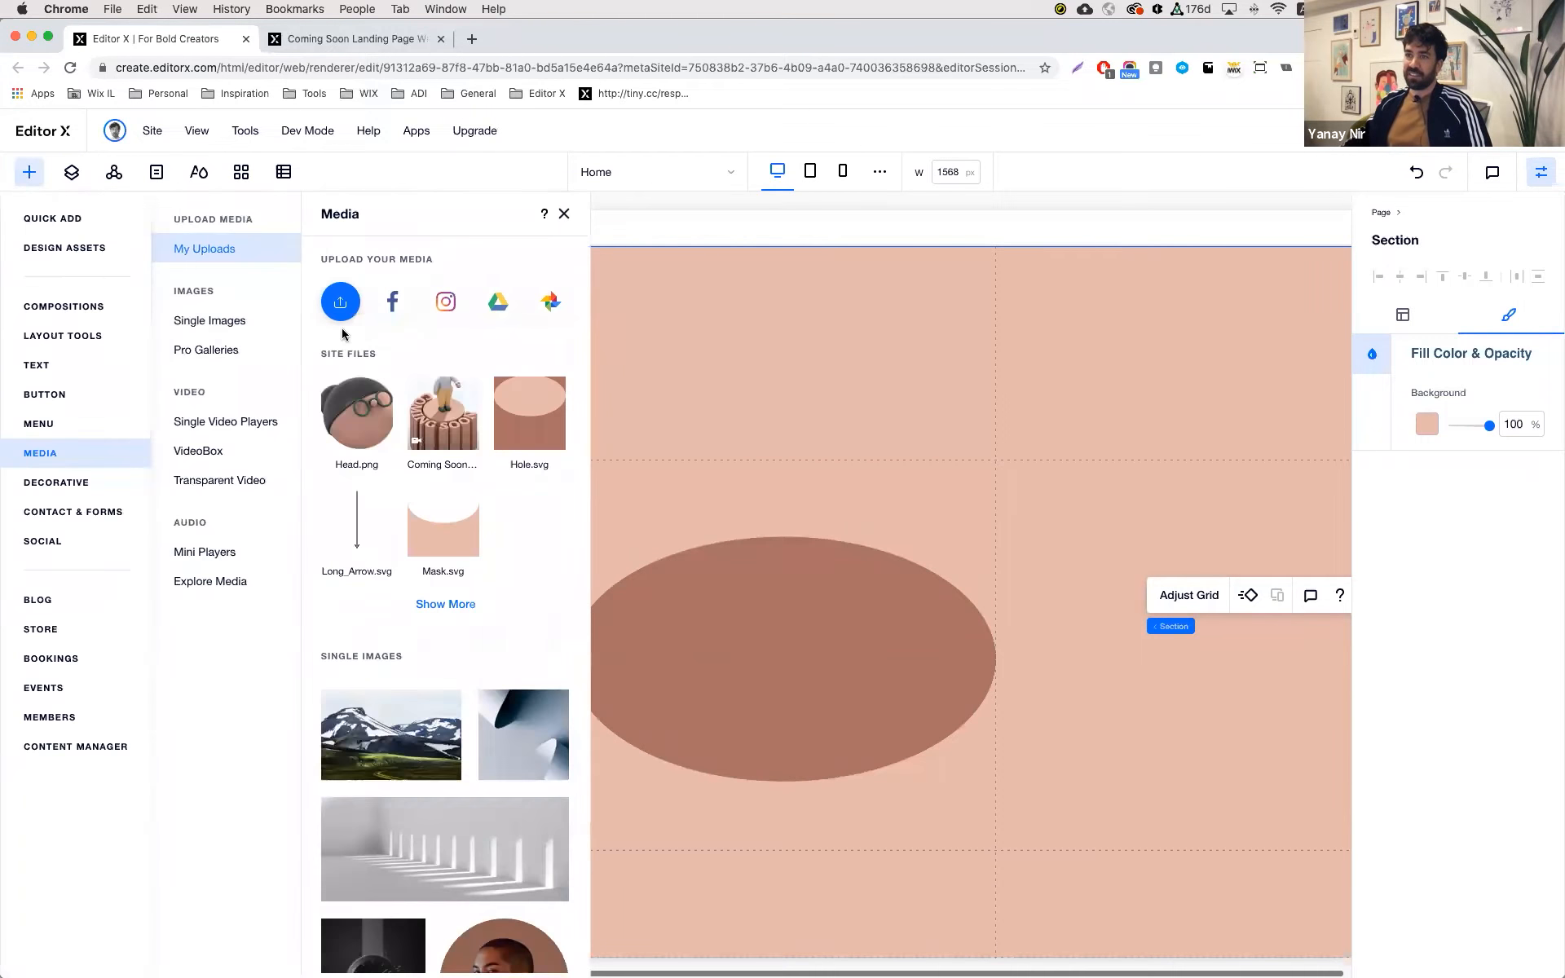
left_click(55, 218)
left_click_drag(208, 301, 512, 487)
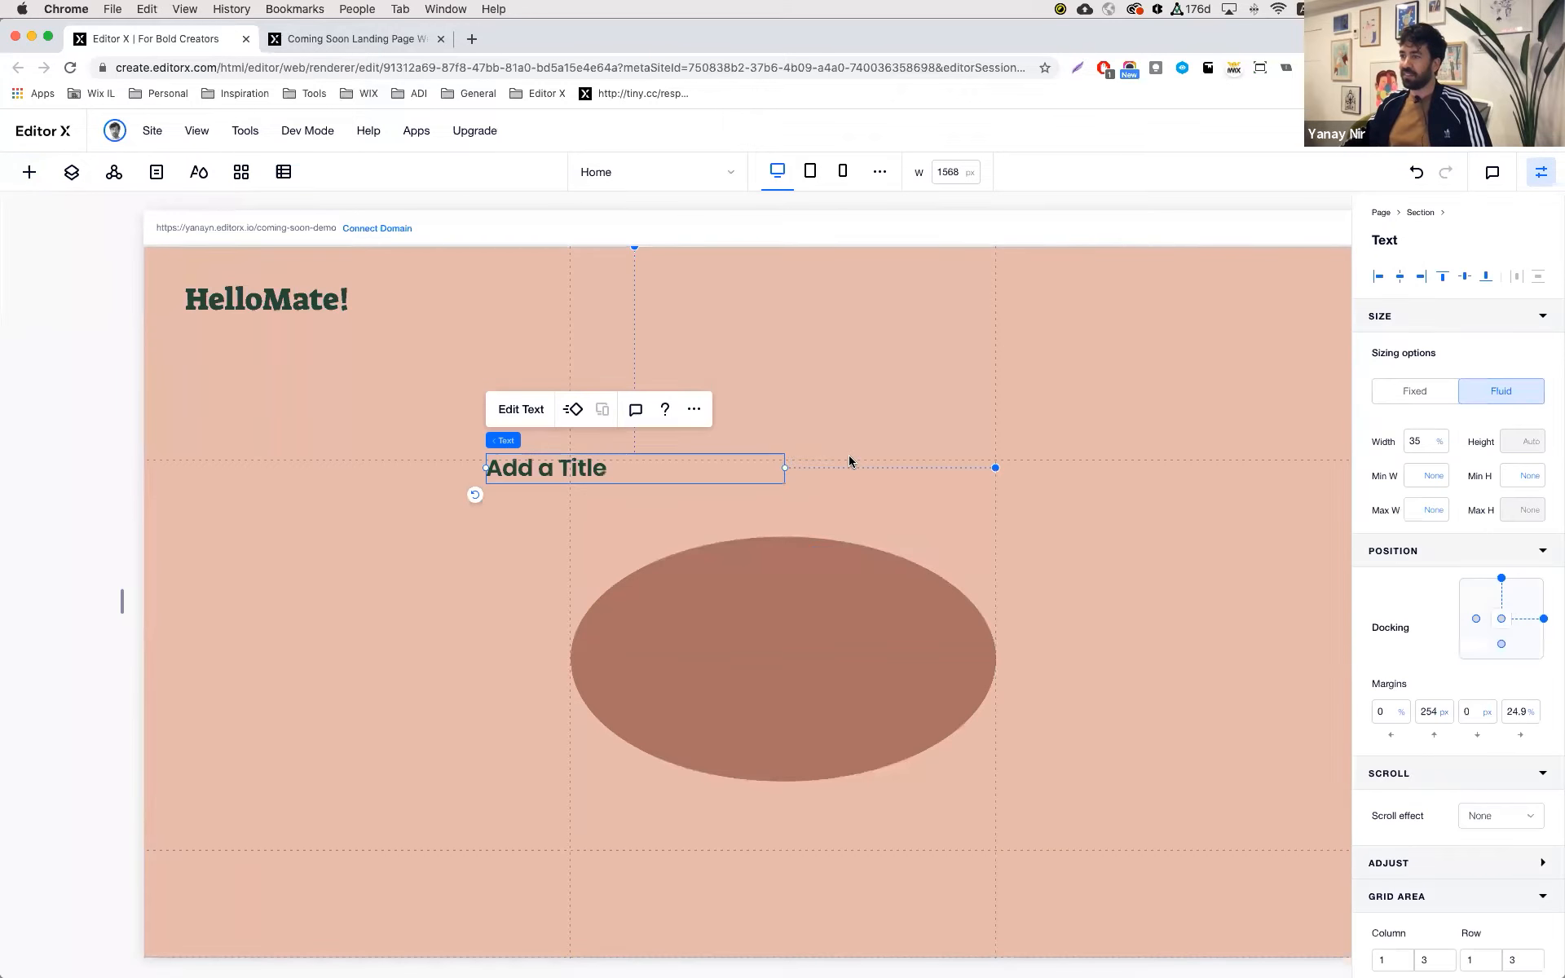
left_click_drag(785, 467, 1158, 468)
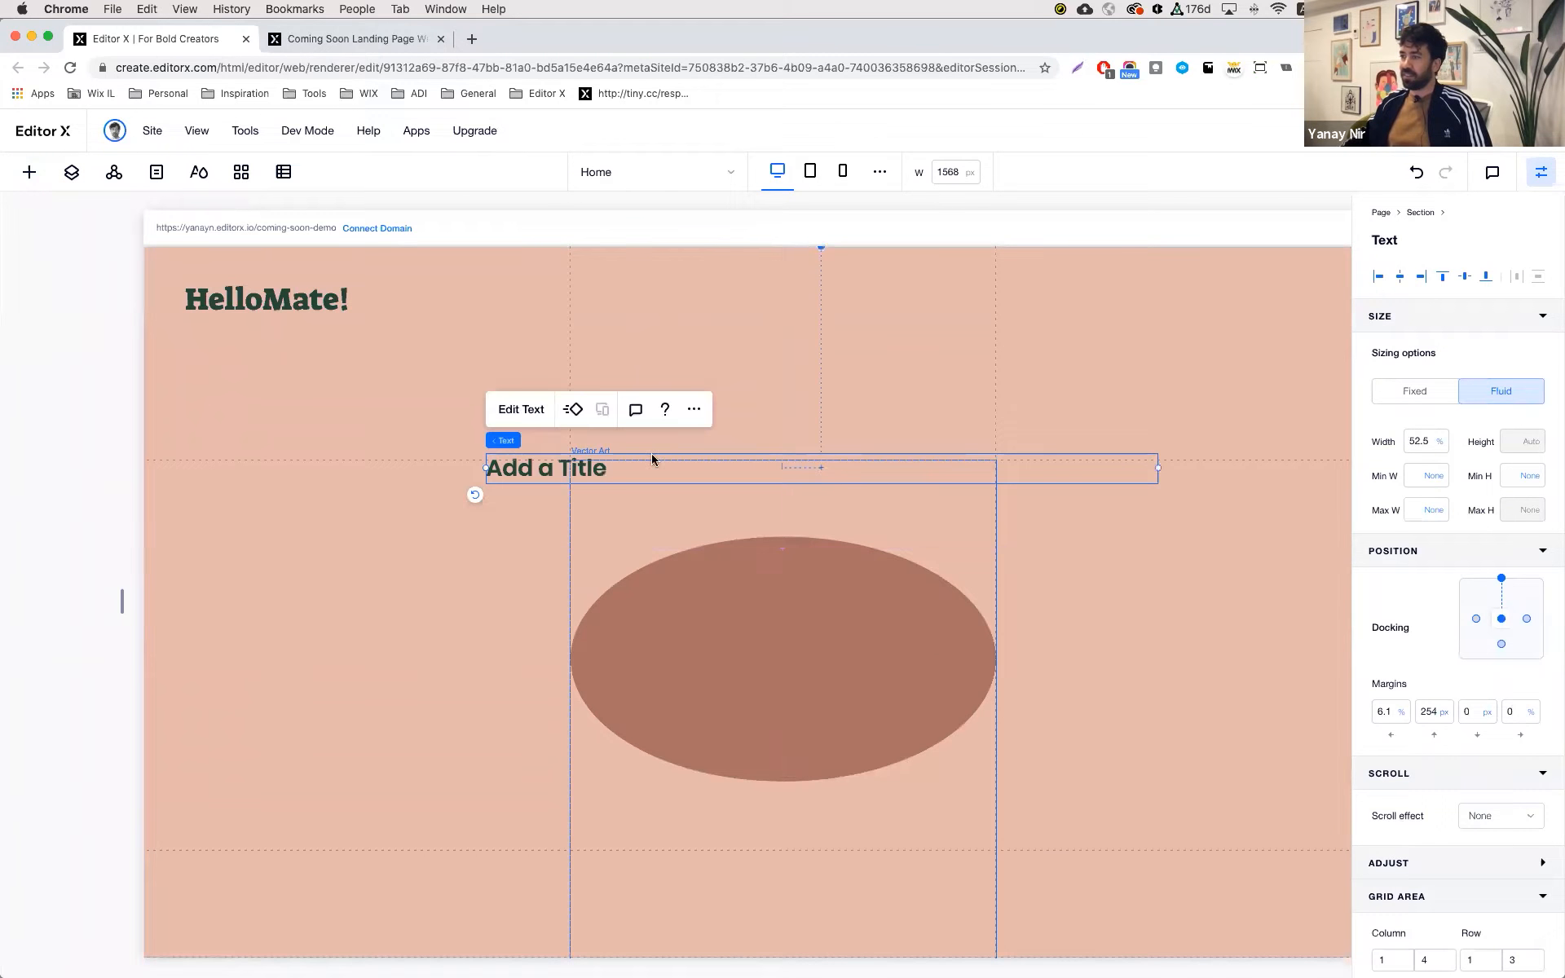
double_click(517, 465)
type("Sc")
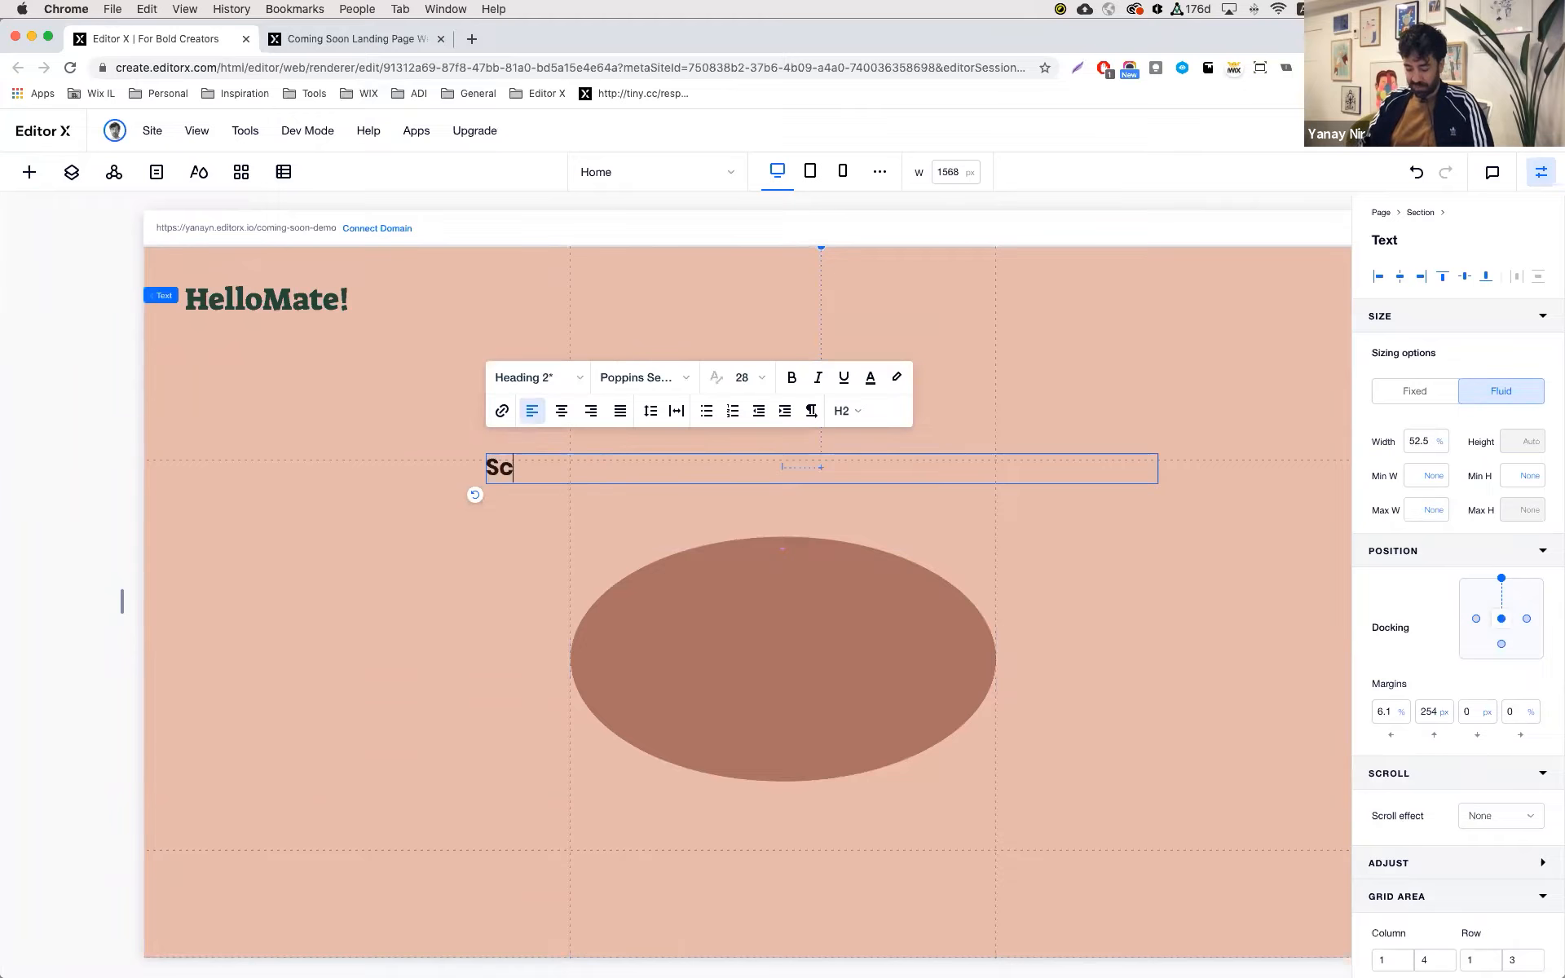
type("roll Down")
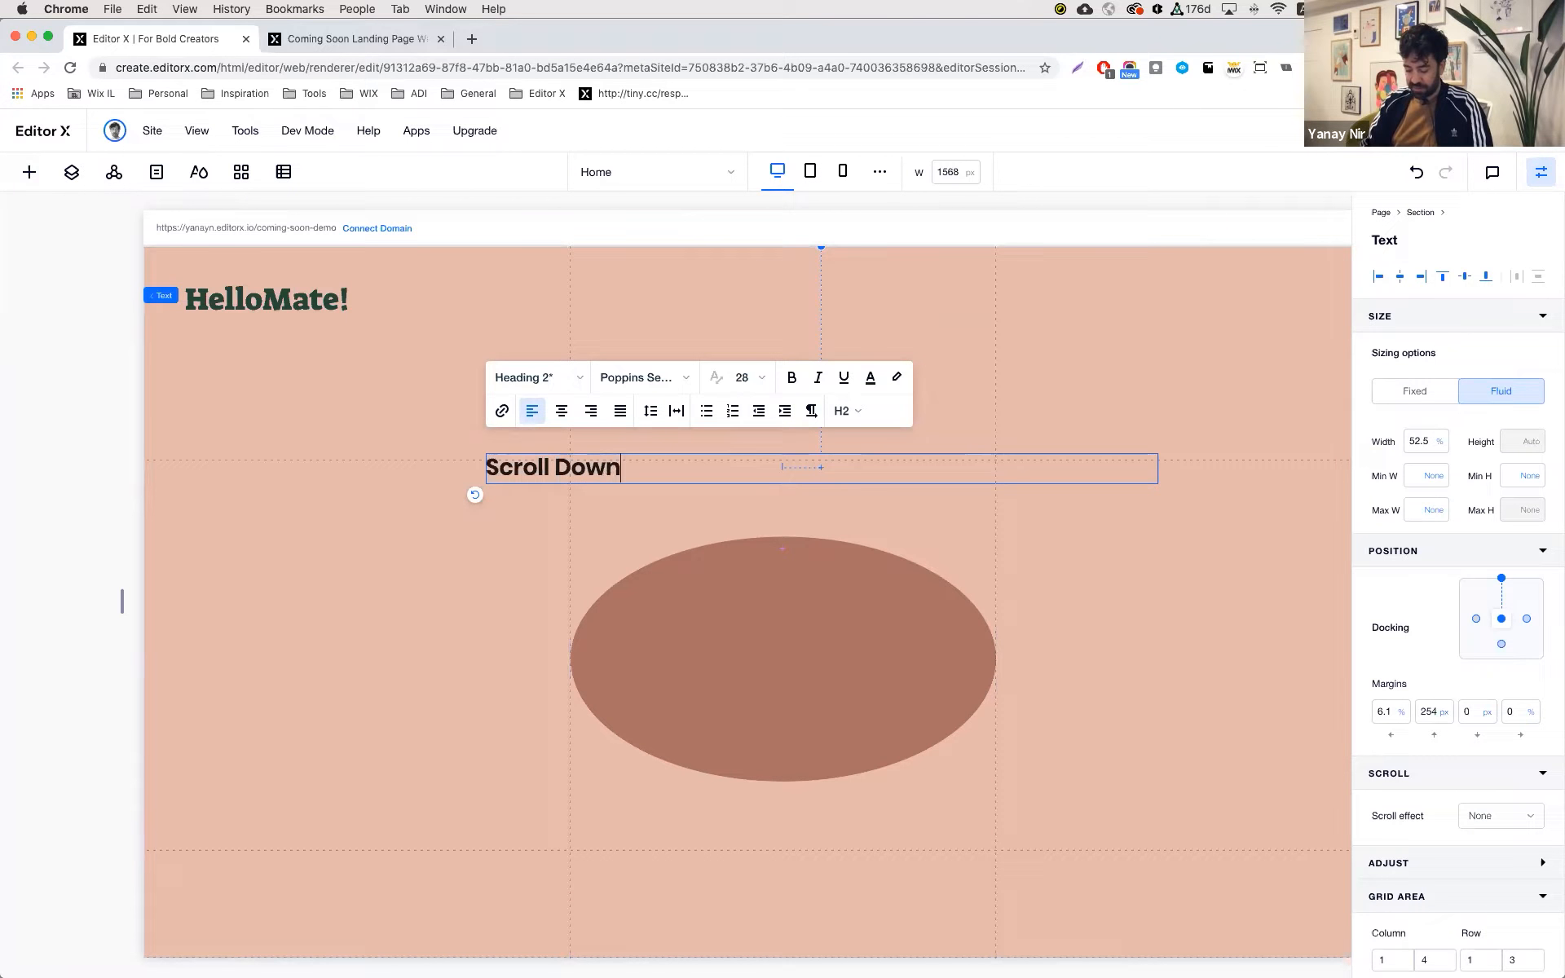
- Center the "Scroll Down" text and apply the Heading 1 style
triple_click(501, 460)
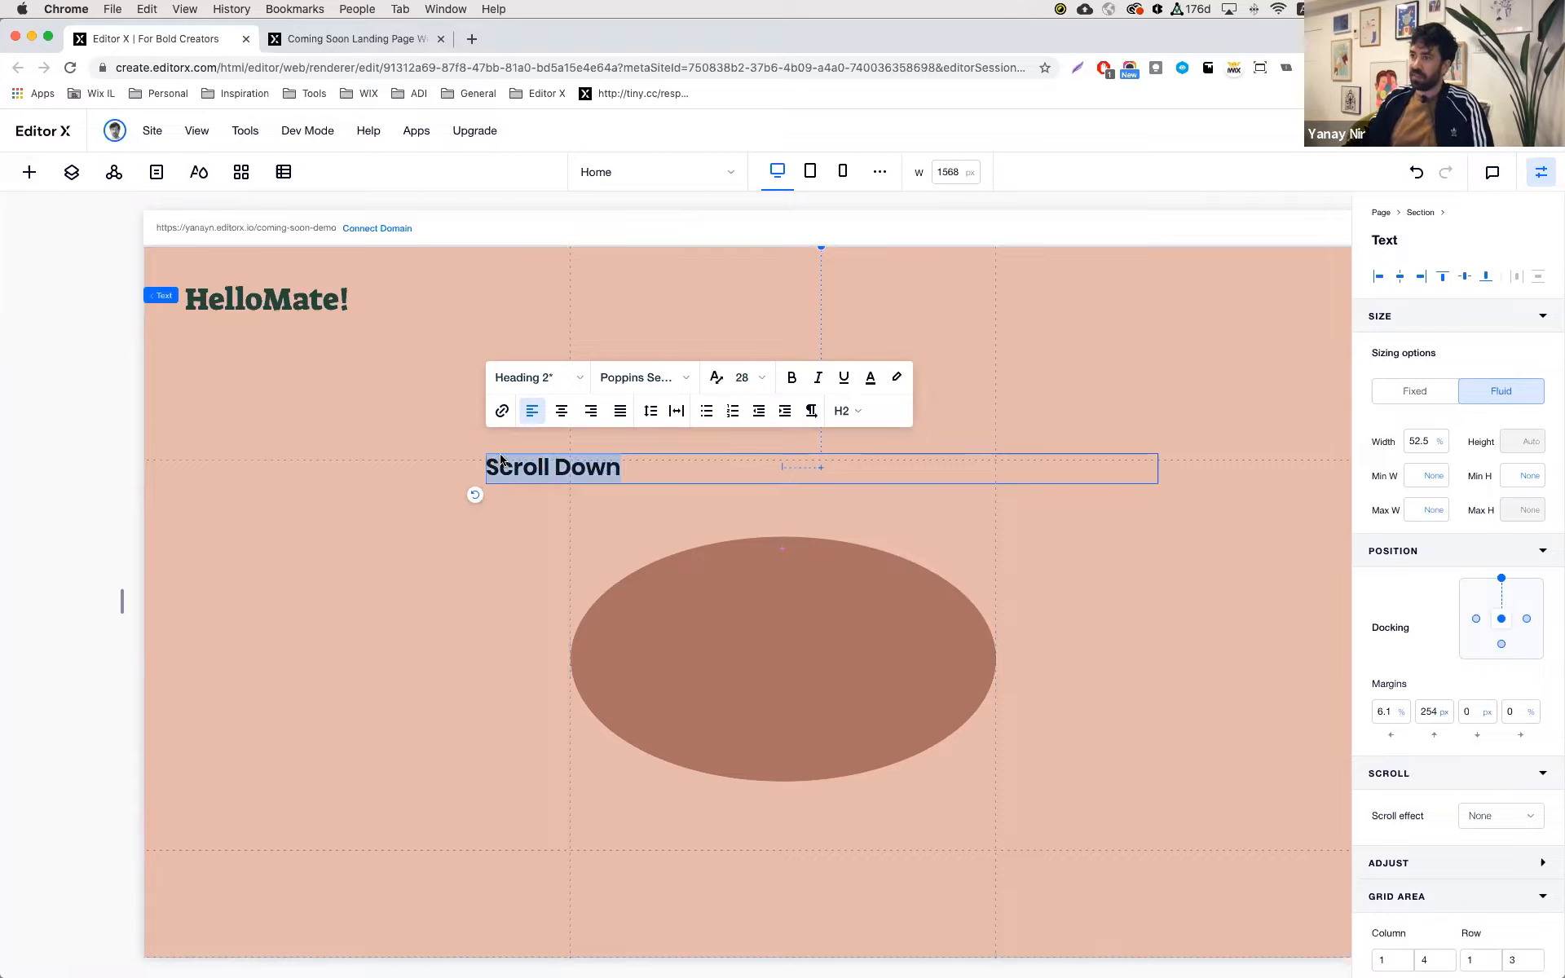
left_click(559, 411)
left_click(570, 377)
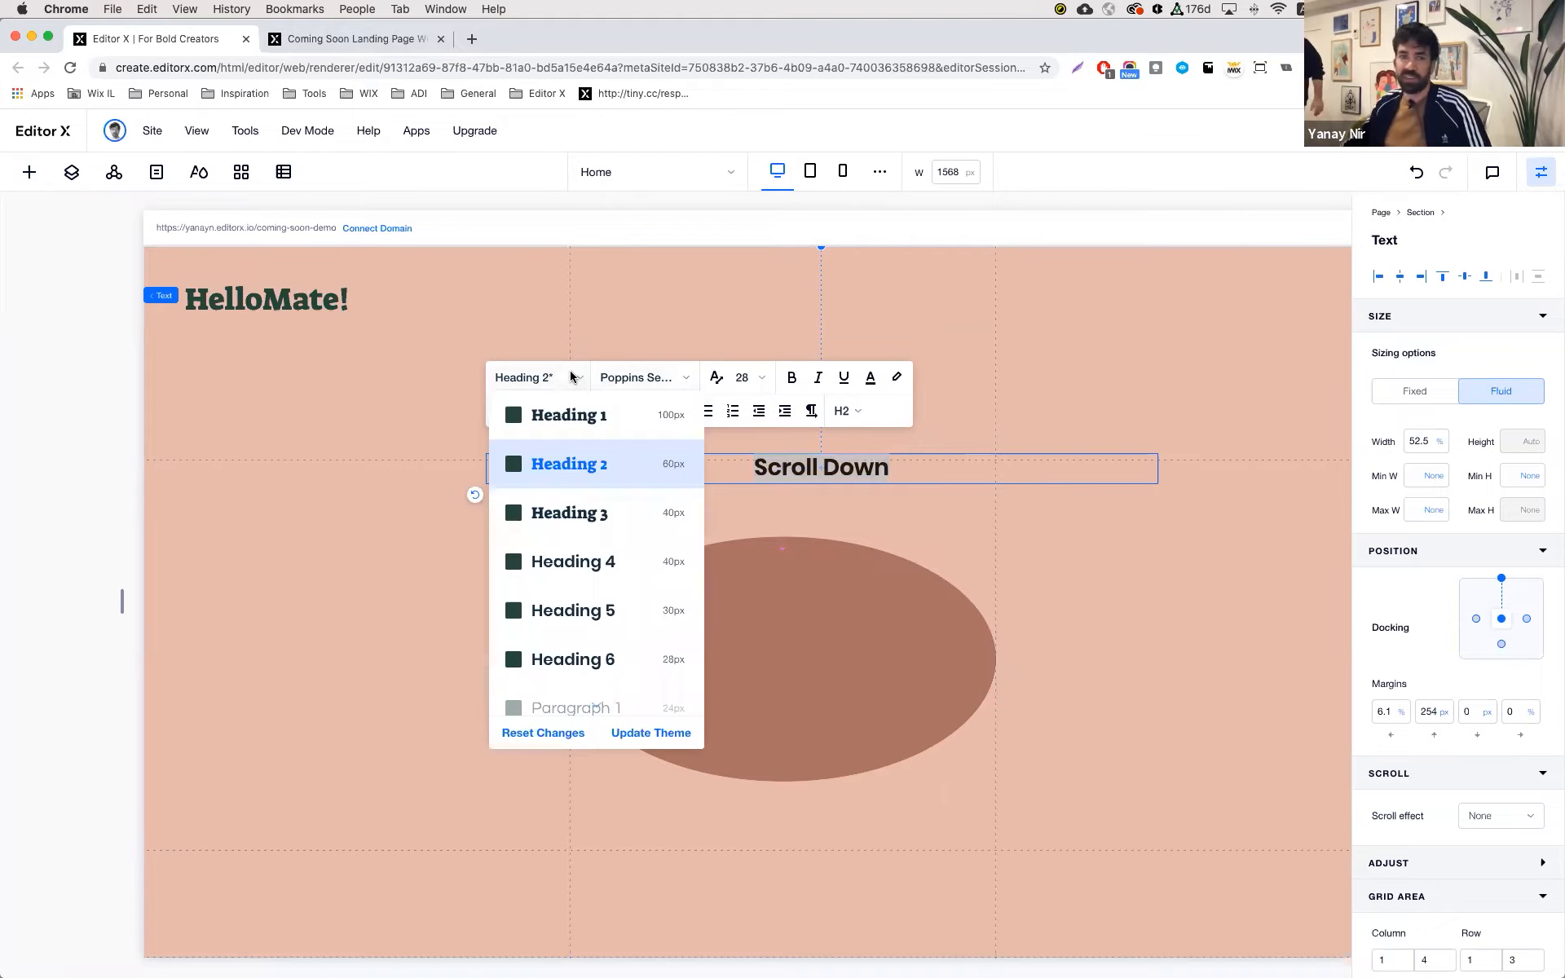
left_click(574, 416)
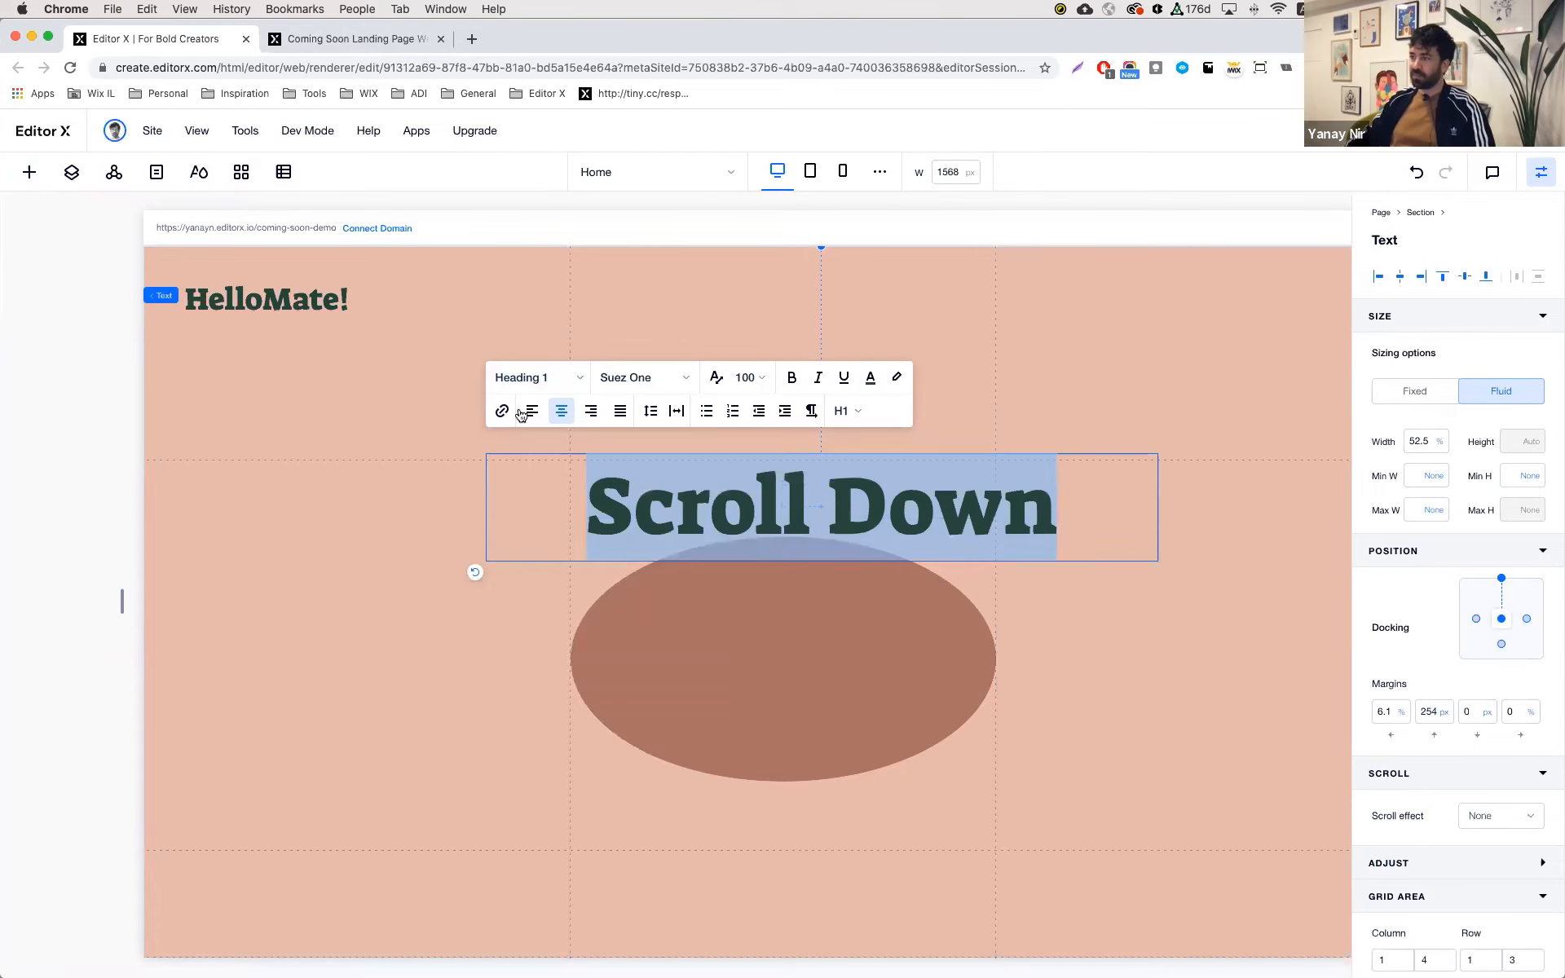
- Make the "Scroll Down" title's font size scale fluidly between 30 and 100
left_click(709, 379)
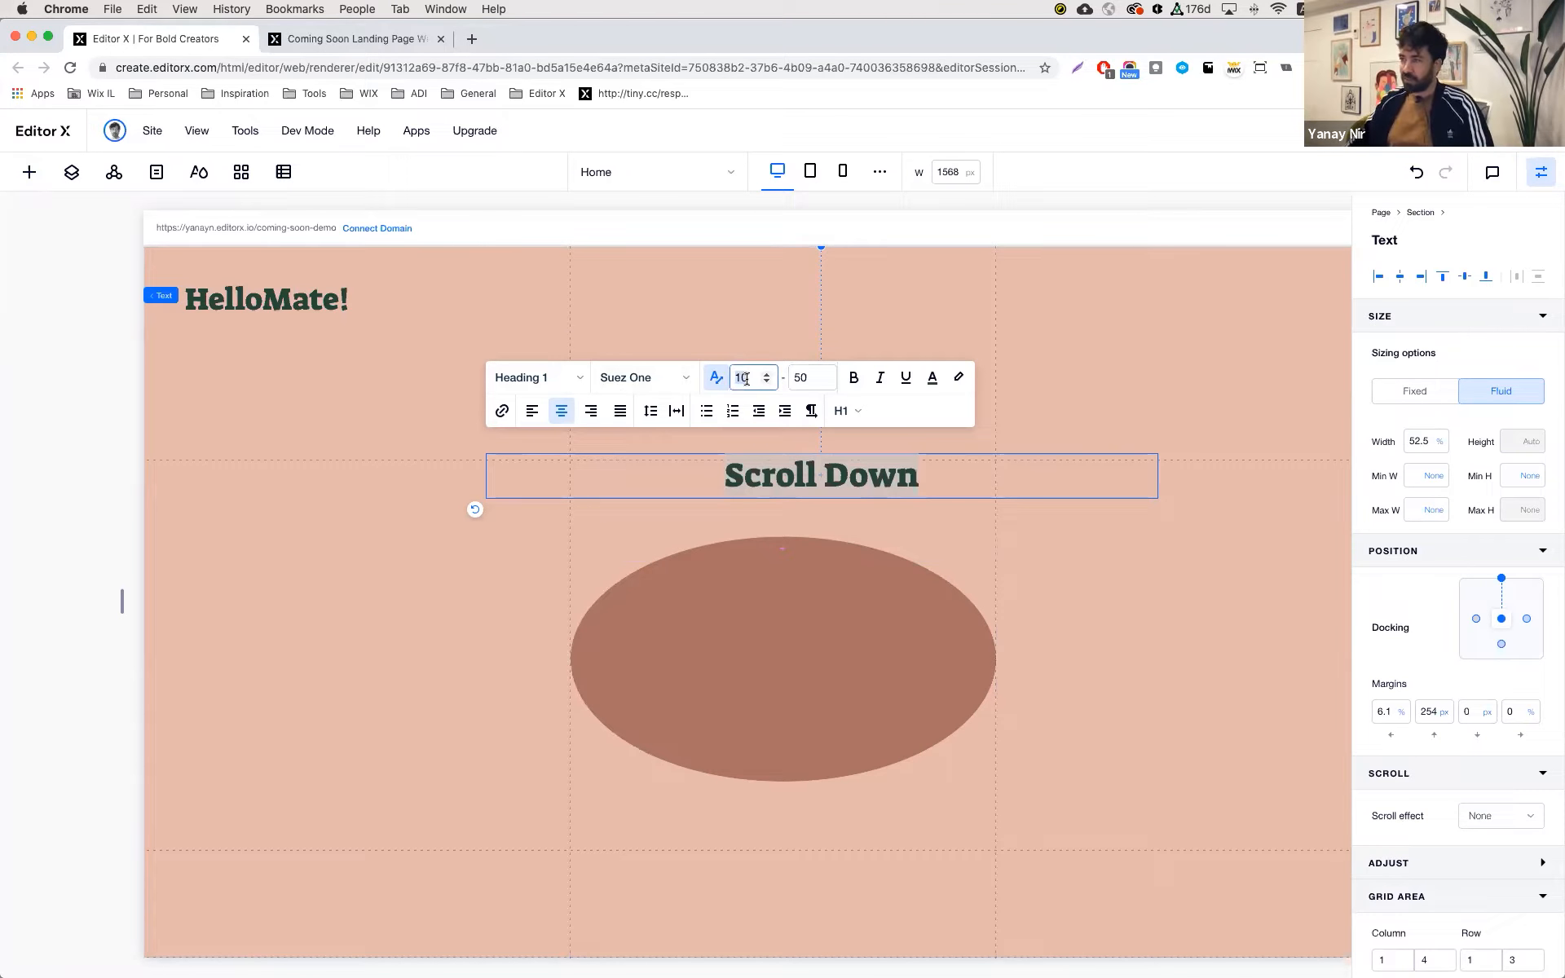
type("30")
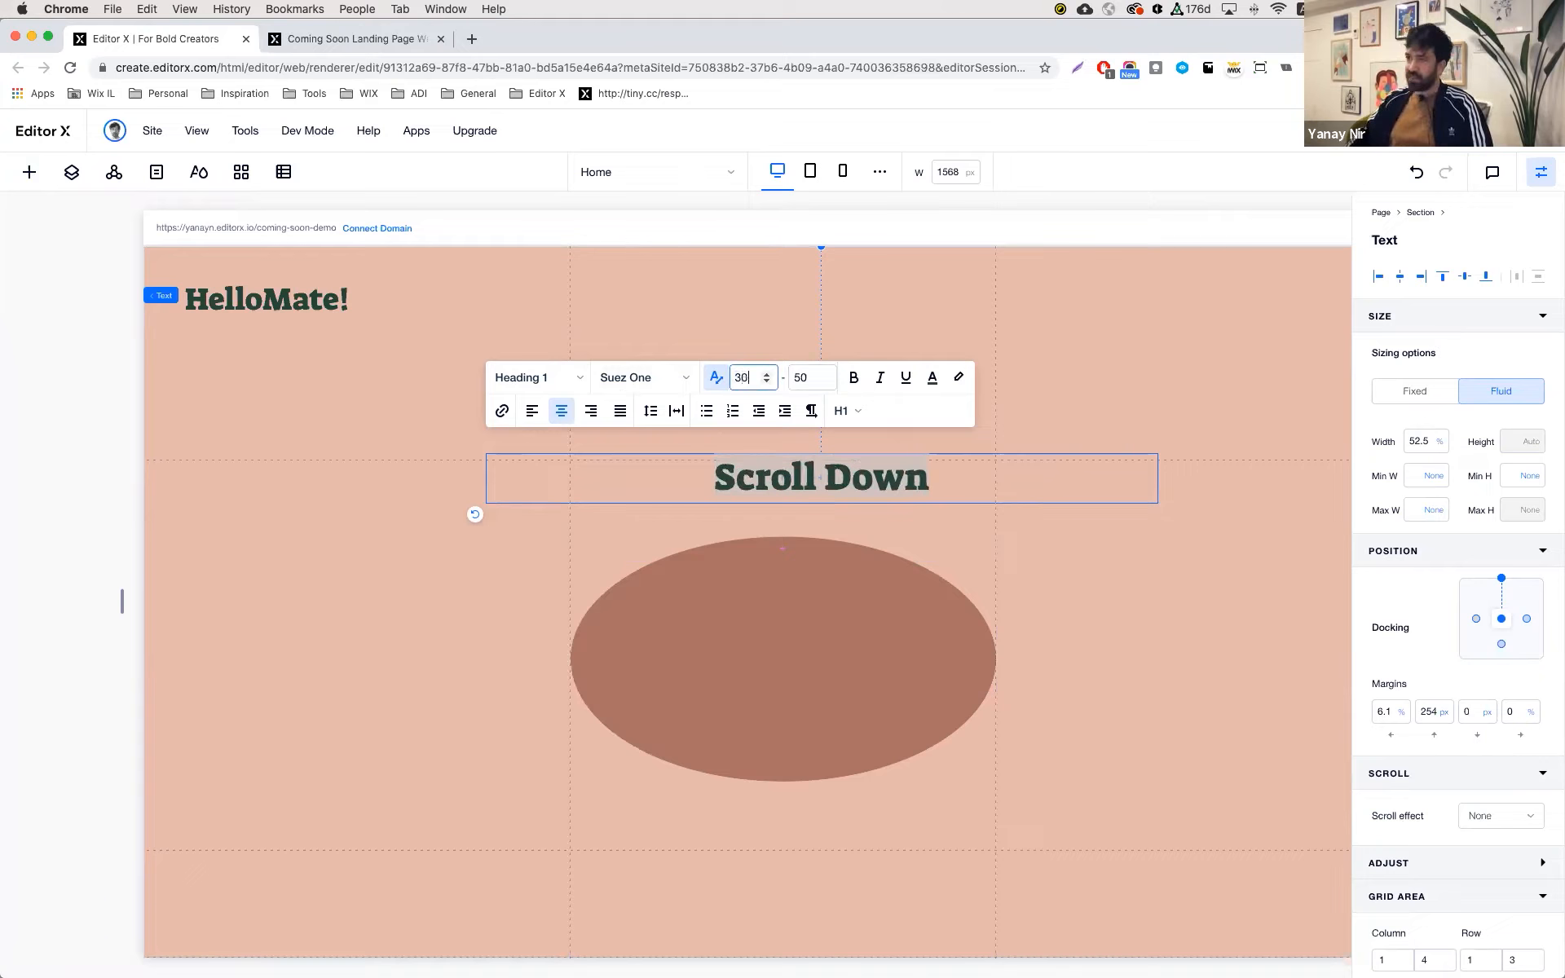
key("Tab")
type("100")
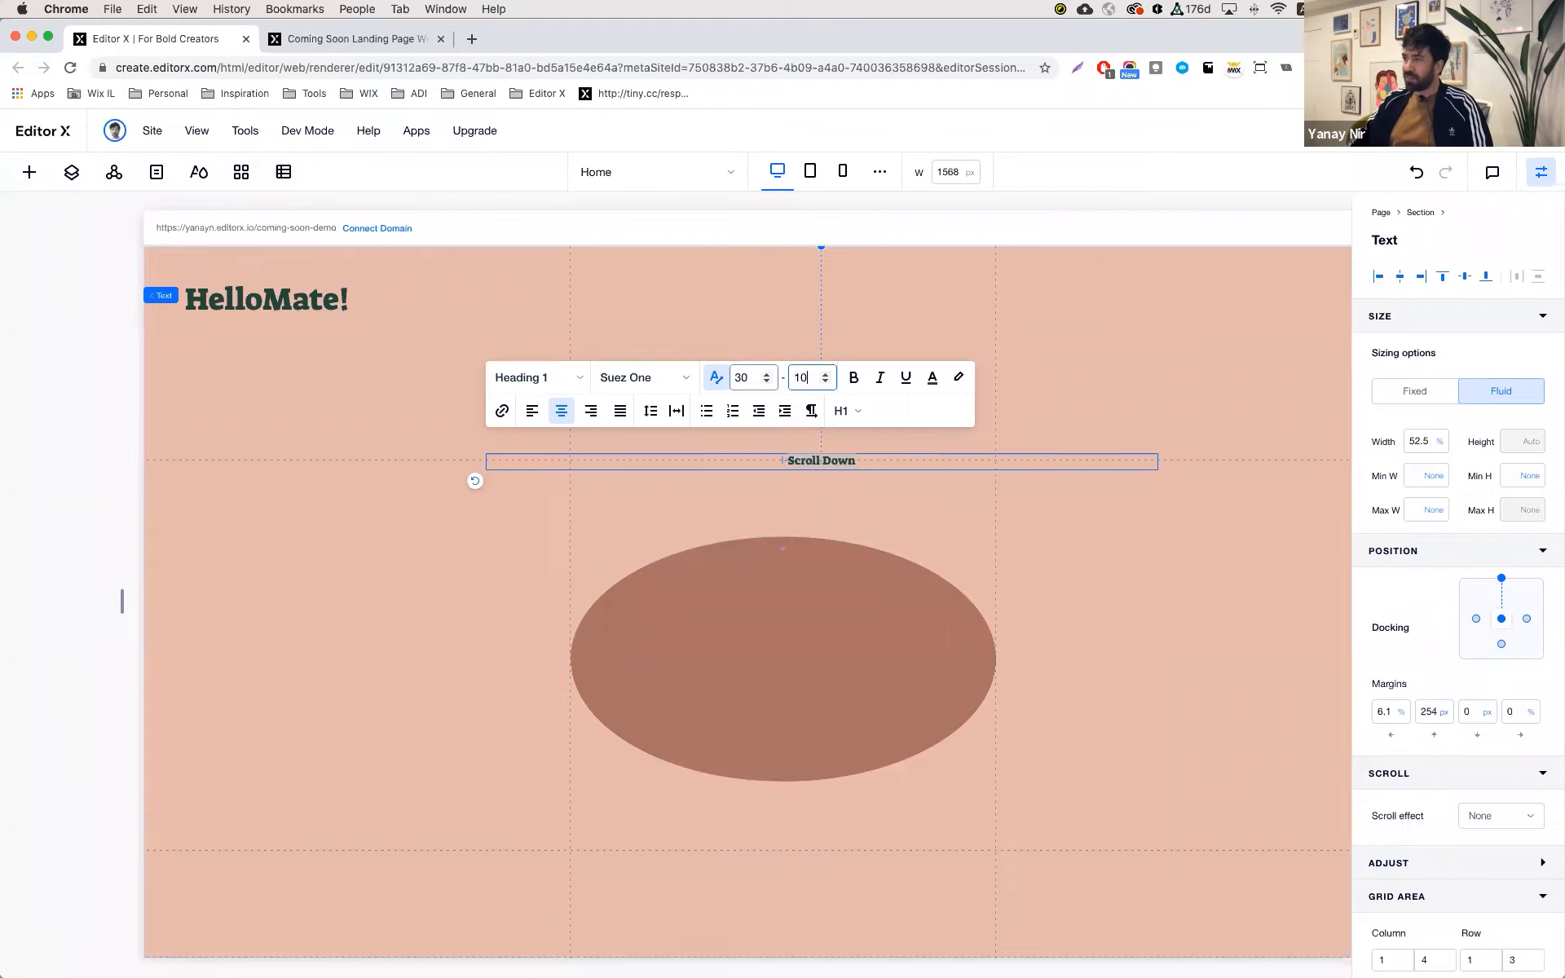
left_click(1089, 378)
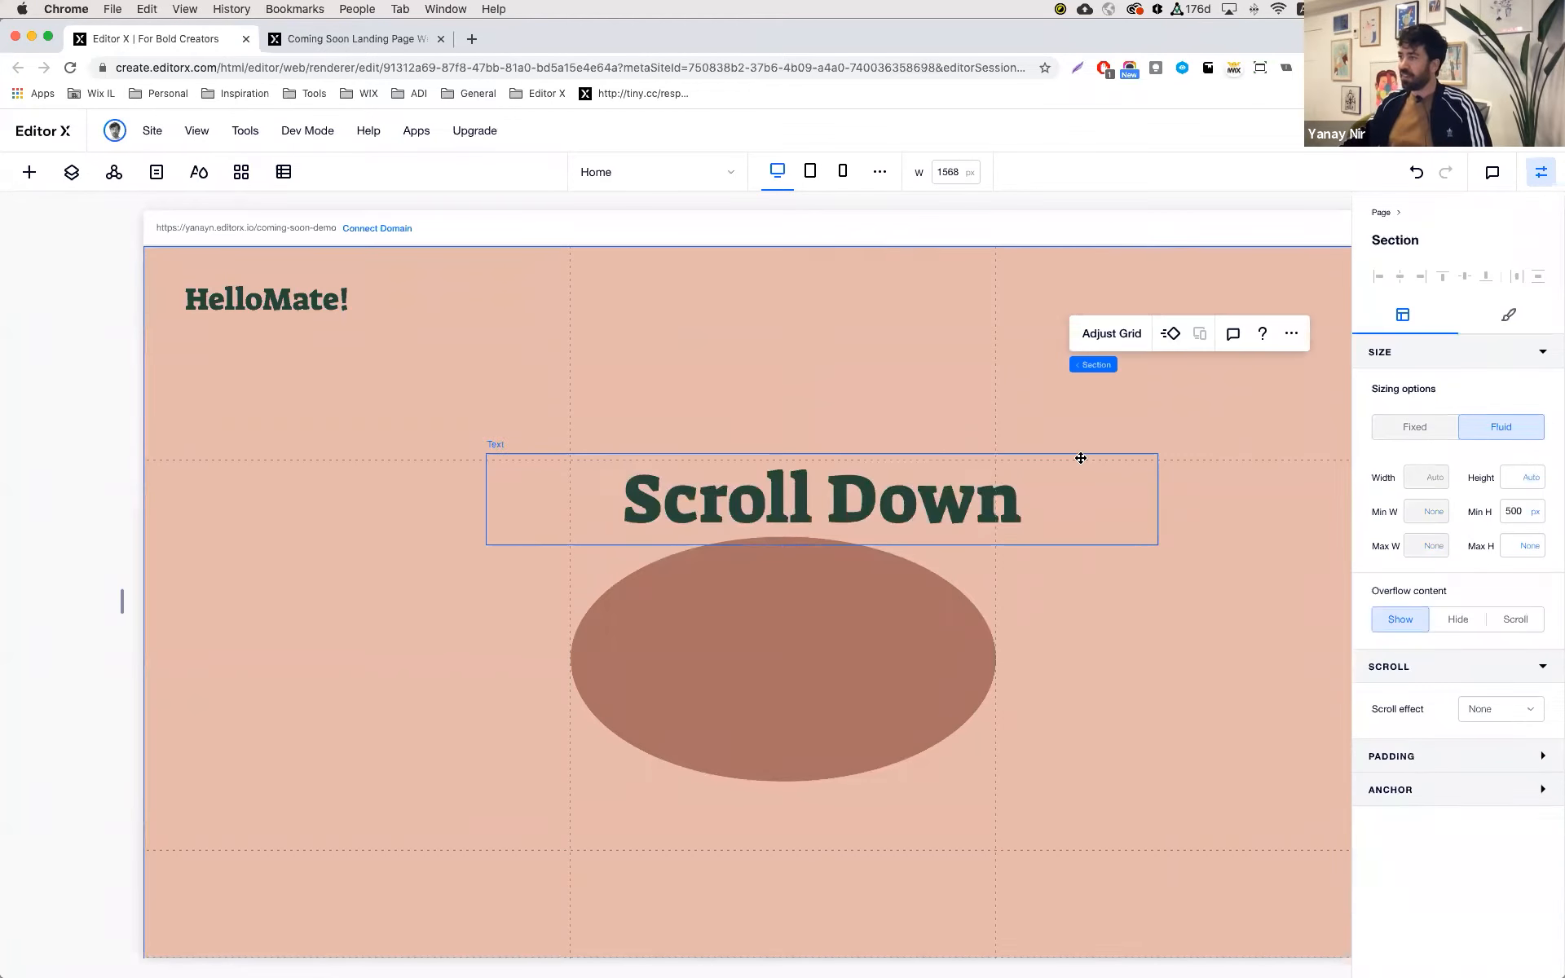
- Set the "Scroll Down" title's width to 80% and place it at the top edge of the section's second grid row
left_click(1079, 489)
left_click(1431, 444)
type("1")
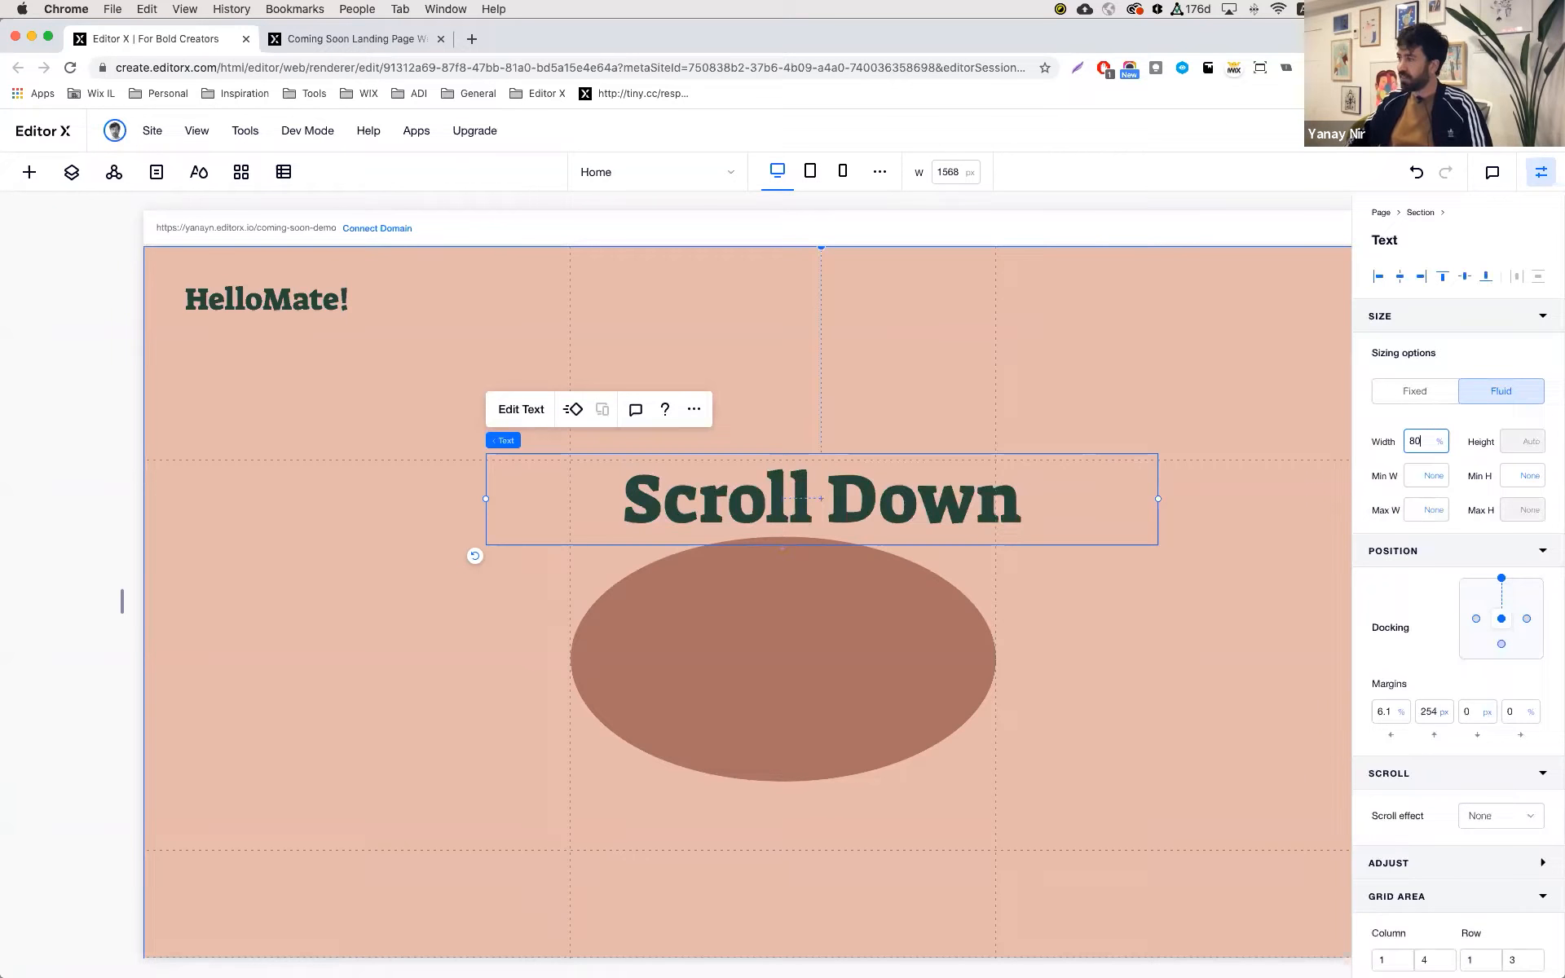
type("80")
key("Return")
mouse_move(1065, 481)
left_mouse_down()
mouse_move(1062, 528)
mouse_move(1041, 489)
left_mouse_up()
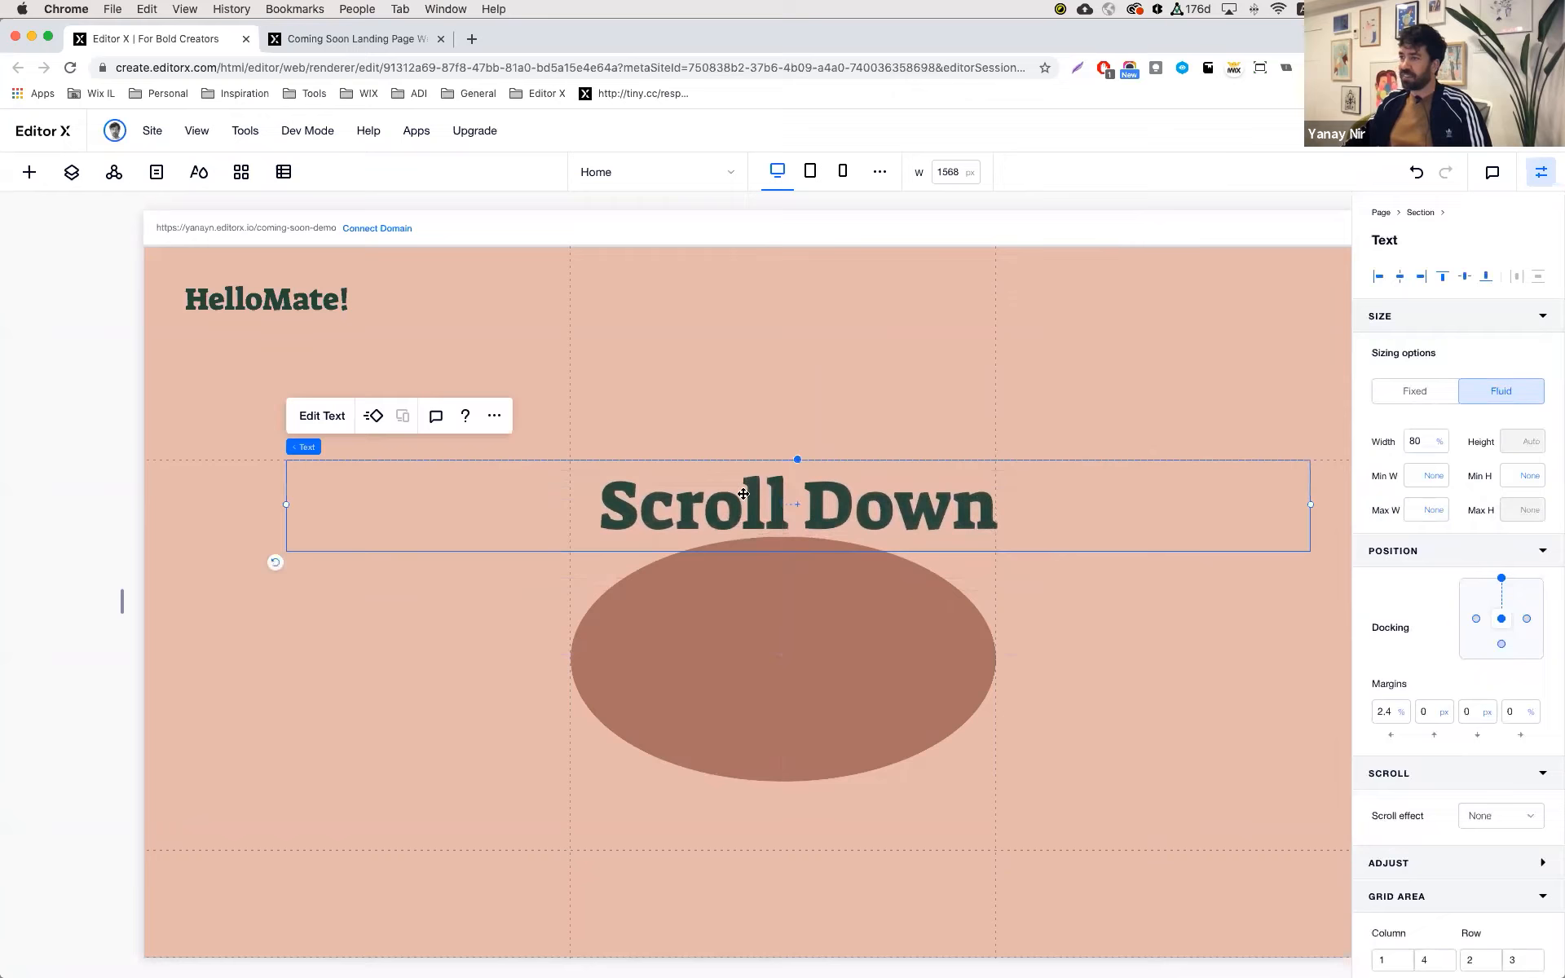
- Place Long_Arrow.svg from the site's uploaded media just below the "Scroll Down" title and stack the two elements
left_click(29, 177)
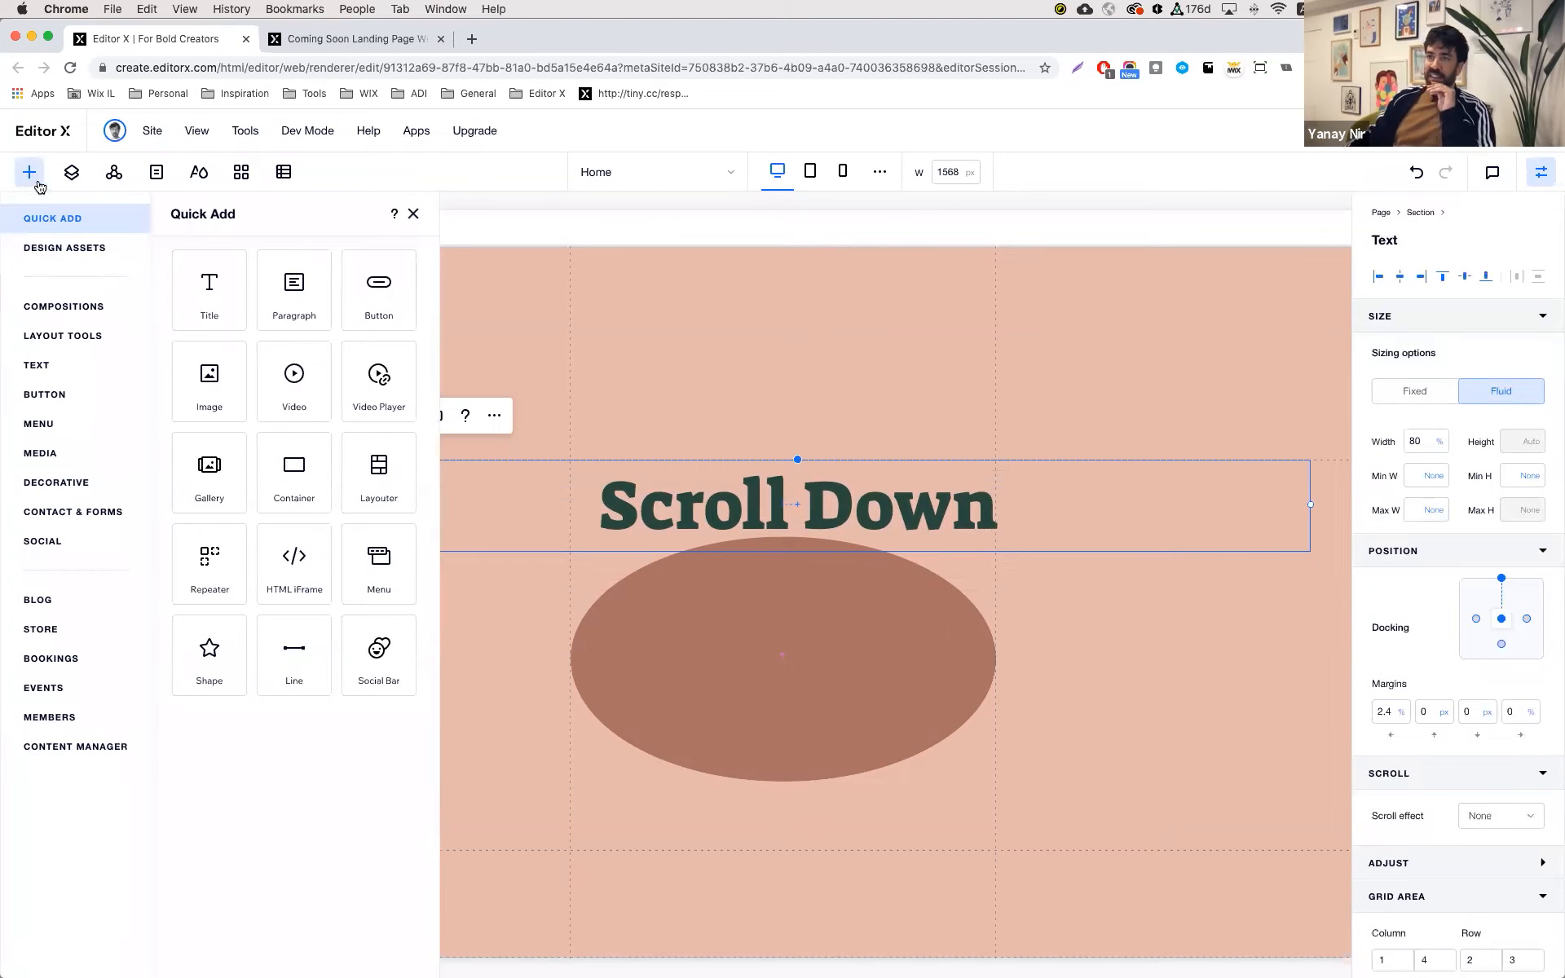
left_click(40, 454)
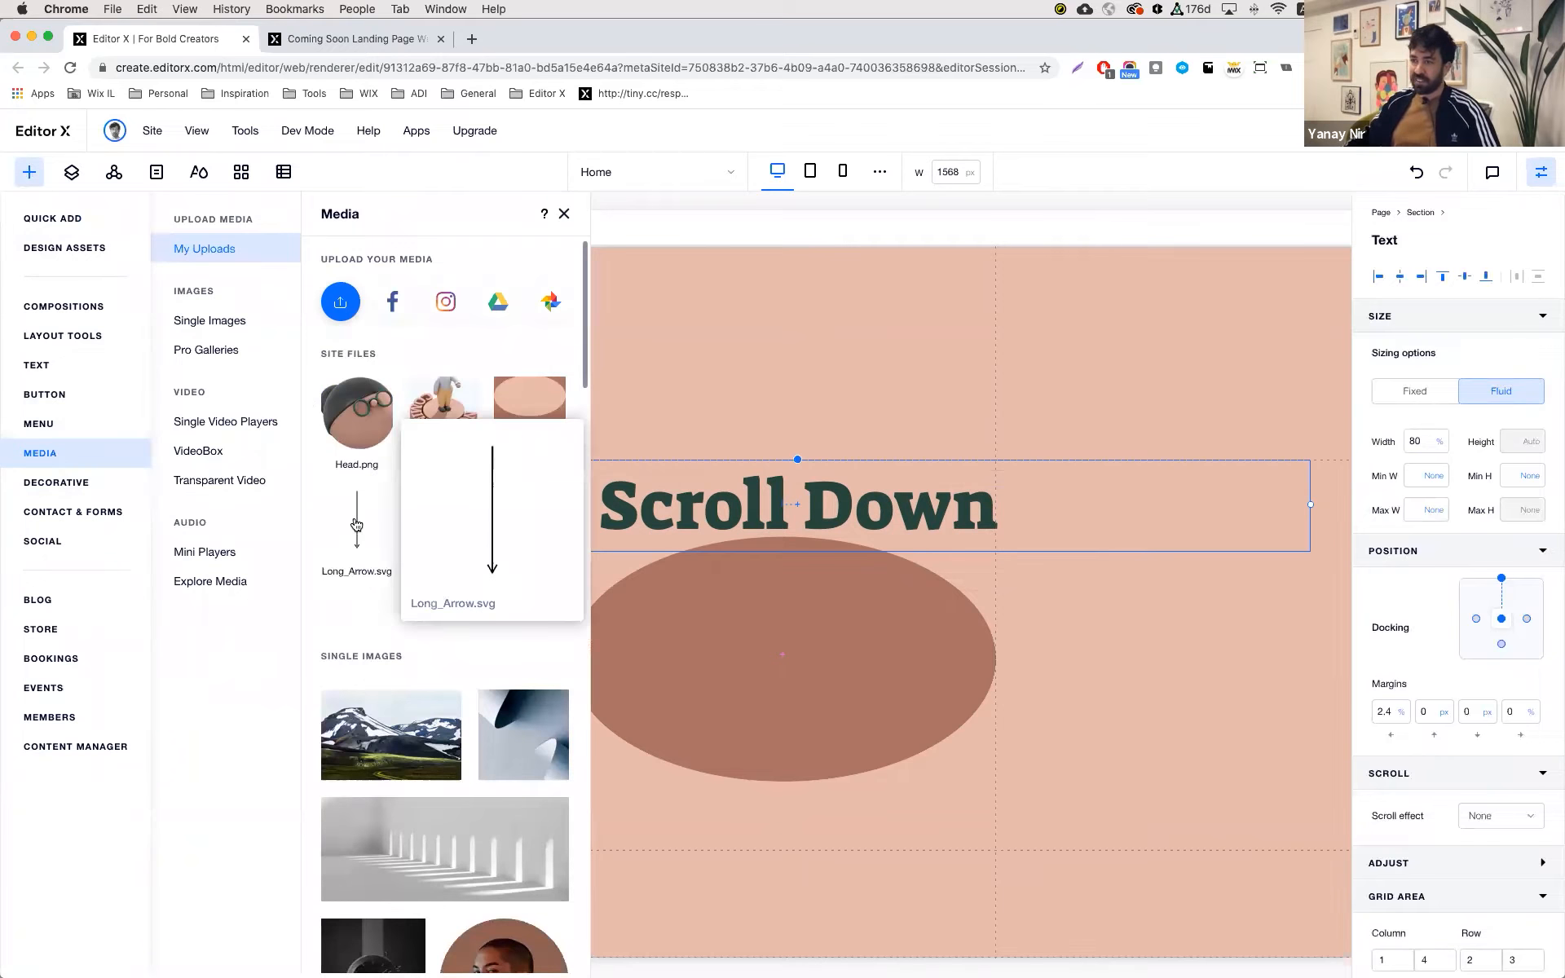
left_click_drag(359, 526, 829, 758)
left_click_drag(809, 685, 796, 604)
left_click(698, 479, "shift")
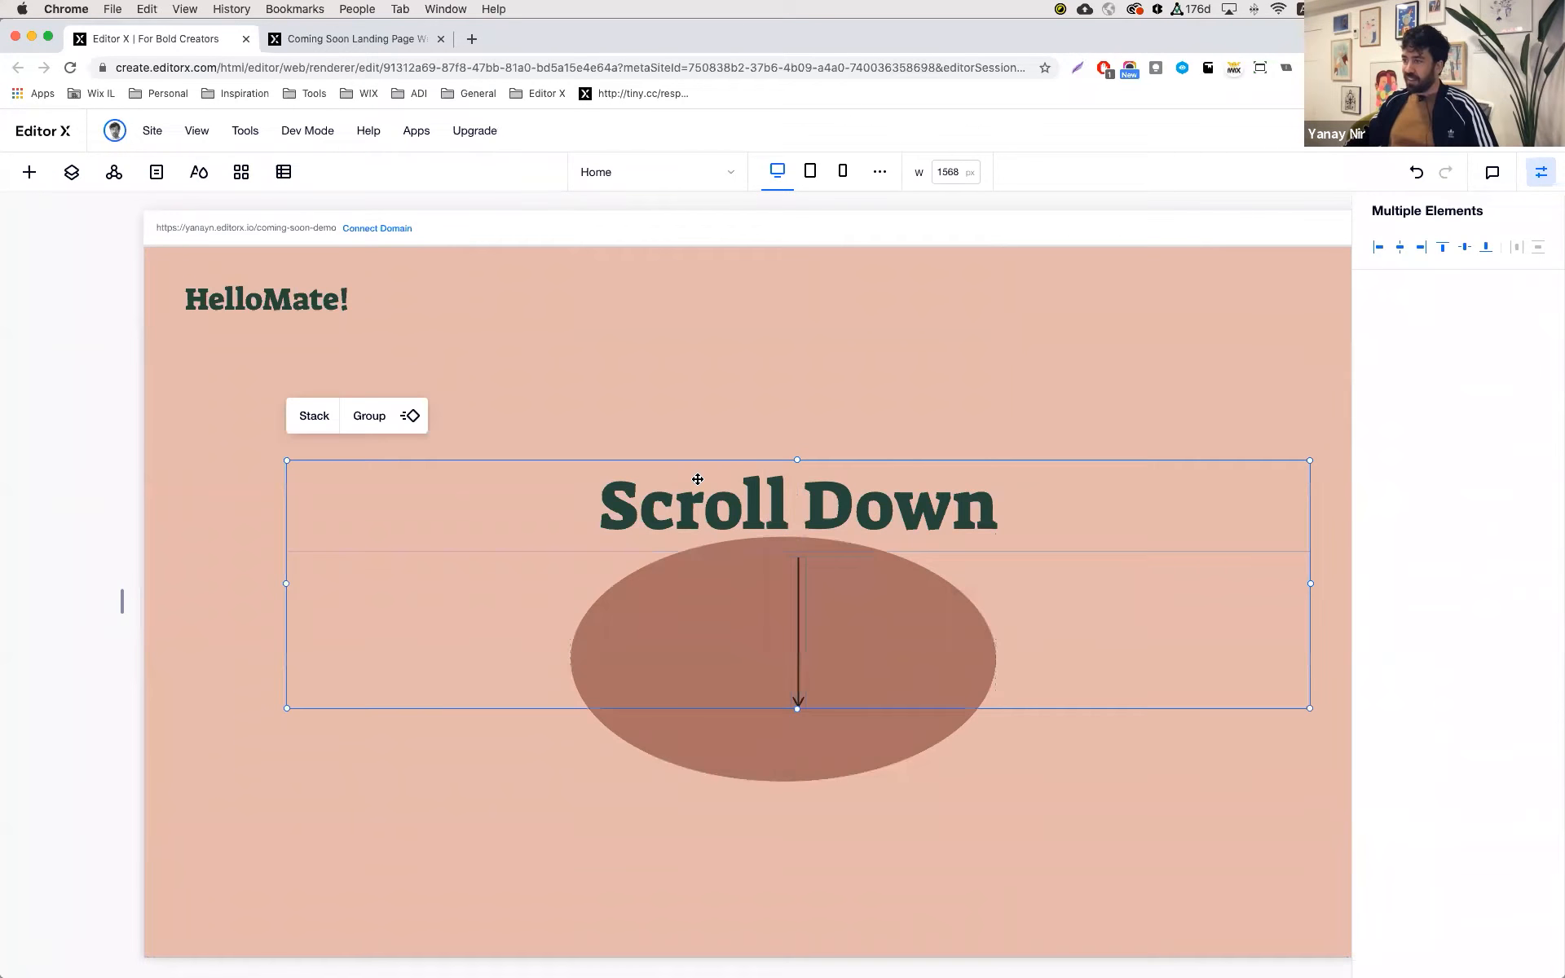
left_click(311, 419)
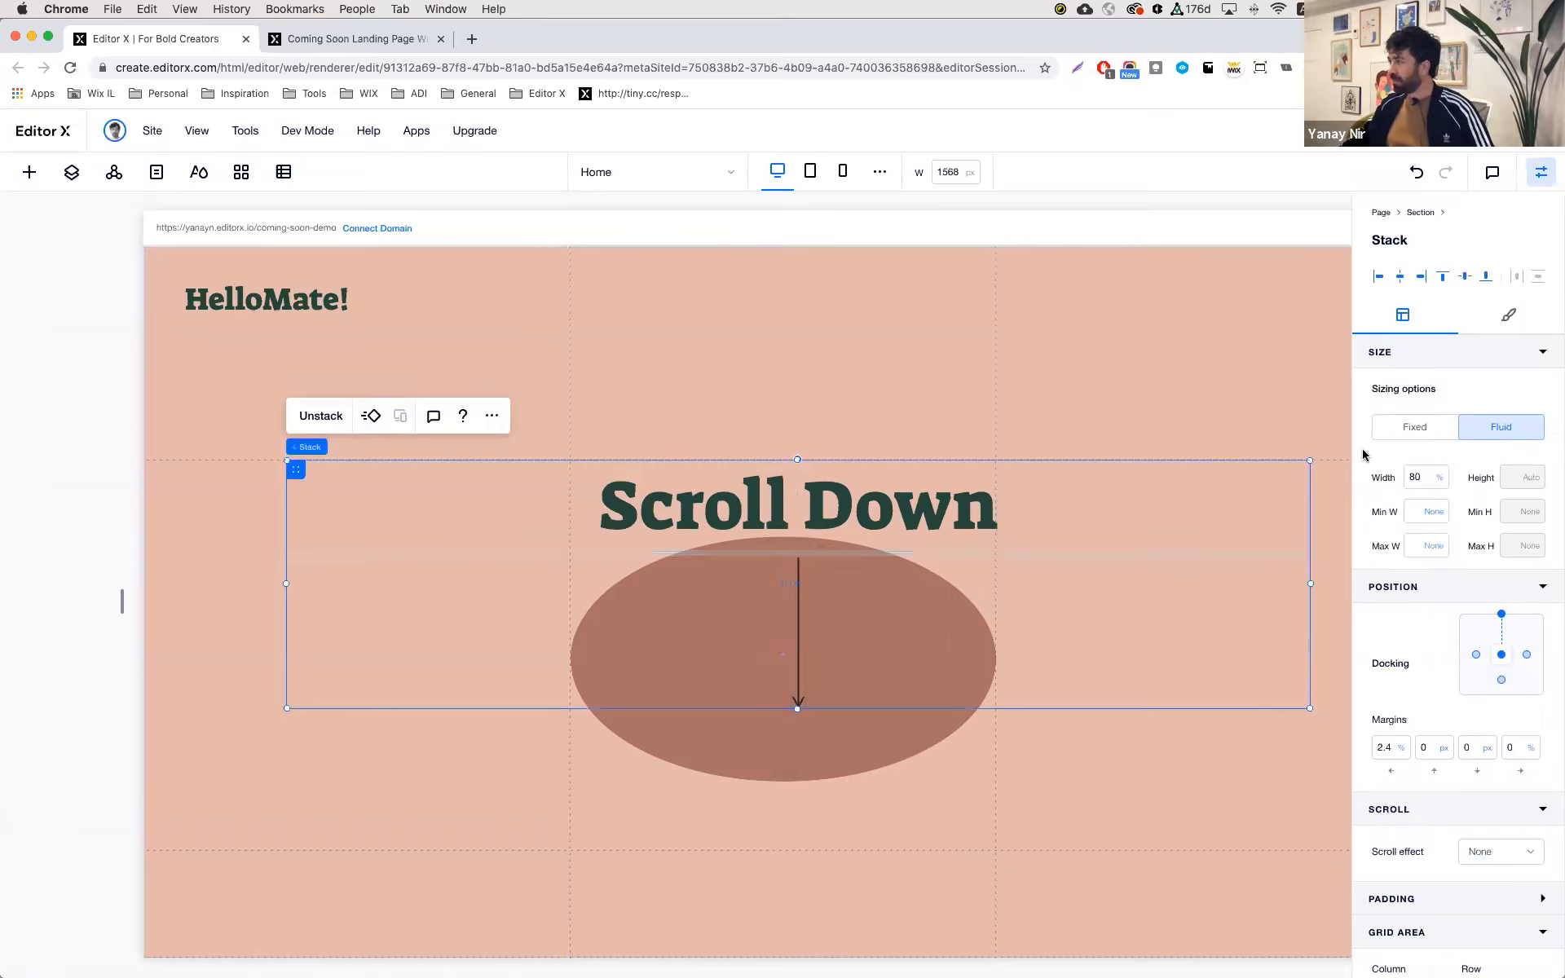
- Center the title-and-arrow stack horizontally and set its top margin to -60 px
left_click(1398, 278)
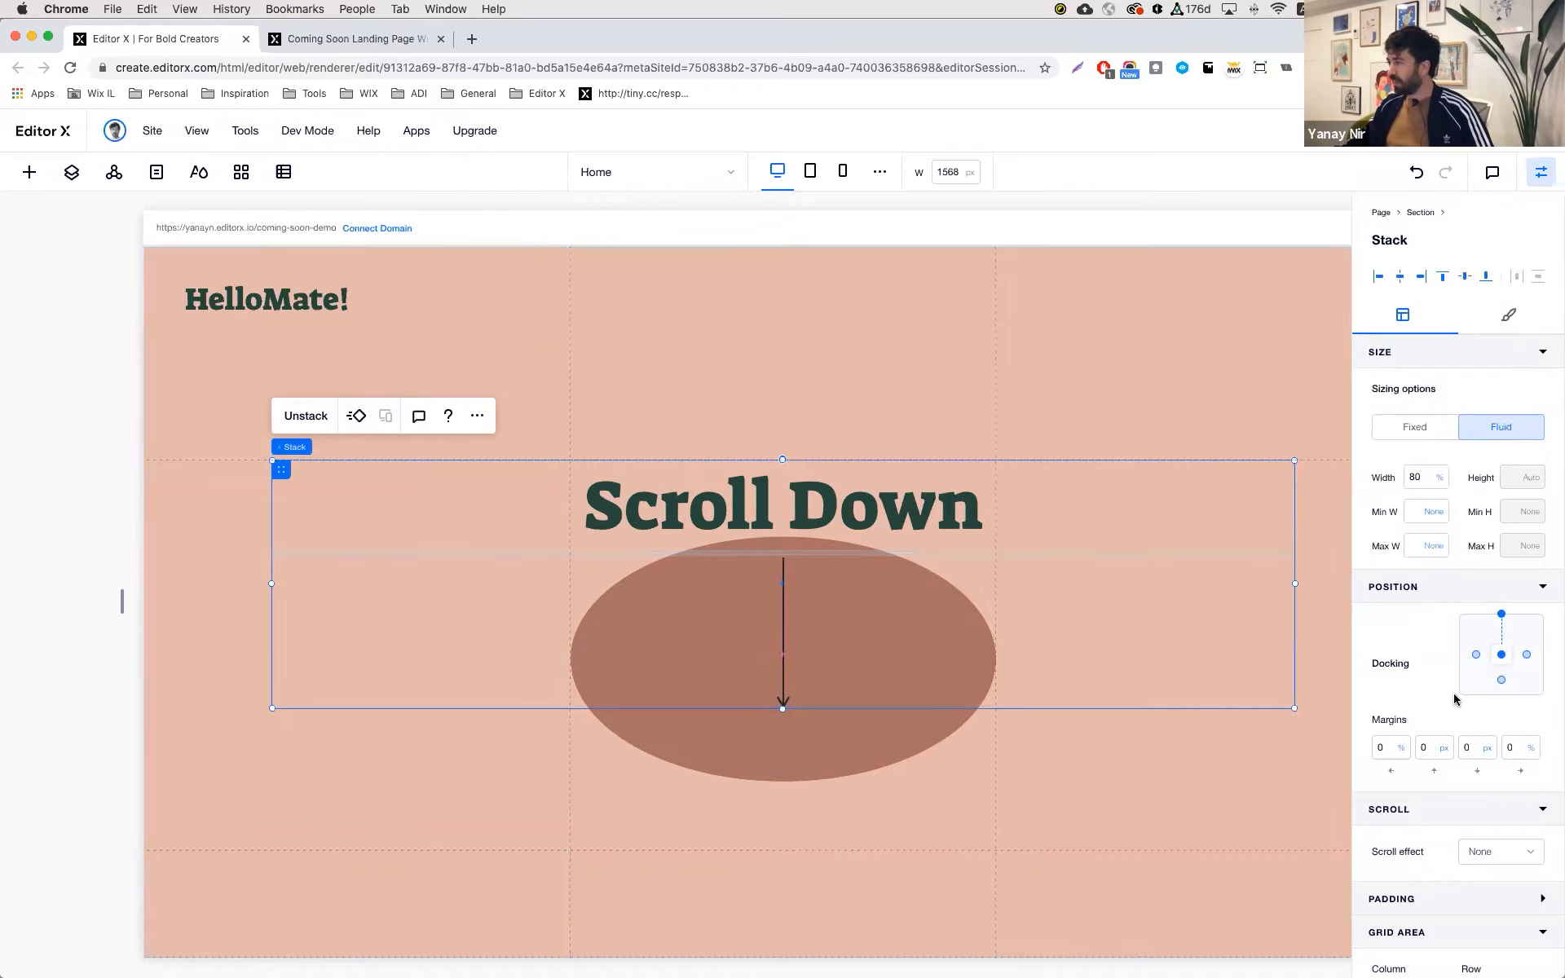
left_click(1433, 748)
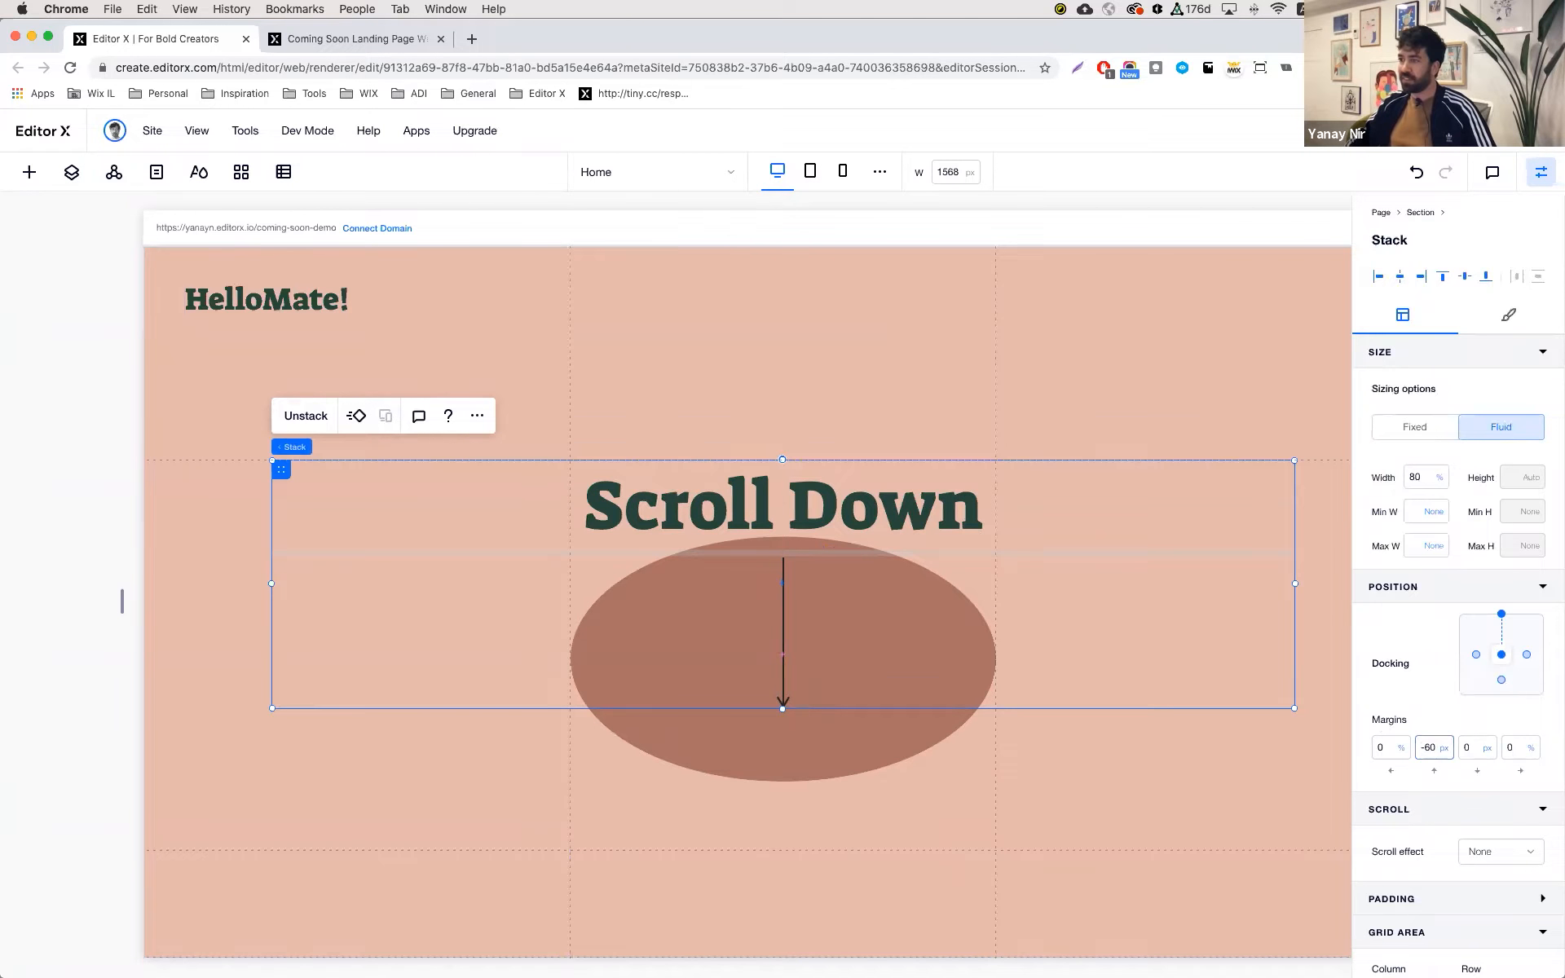
type("-60")
key("Return")
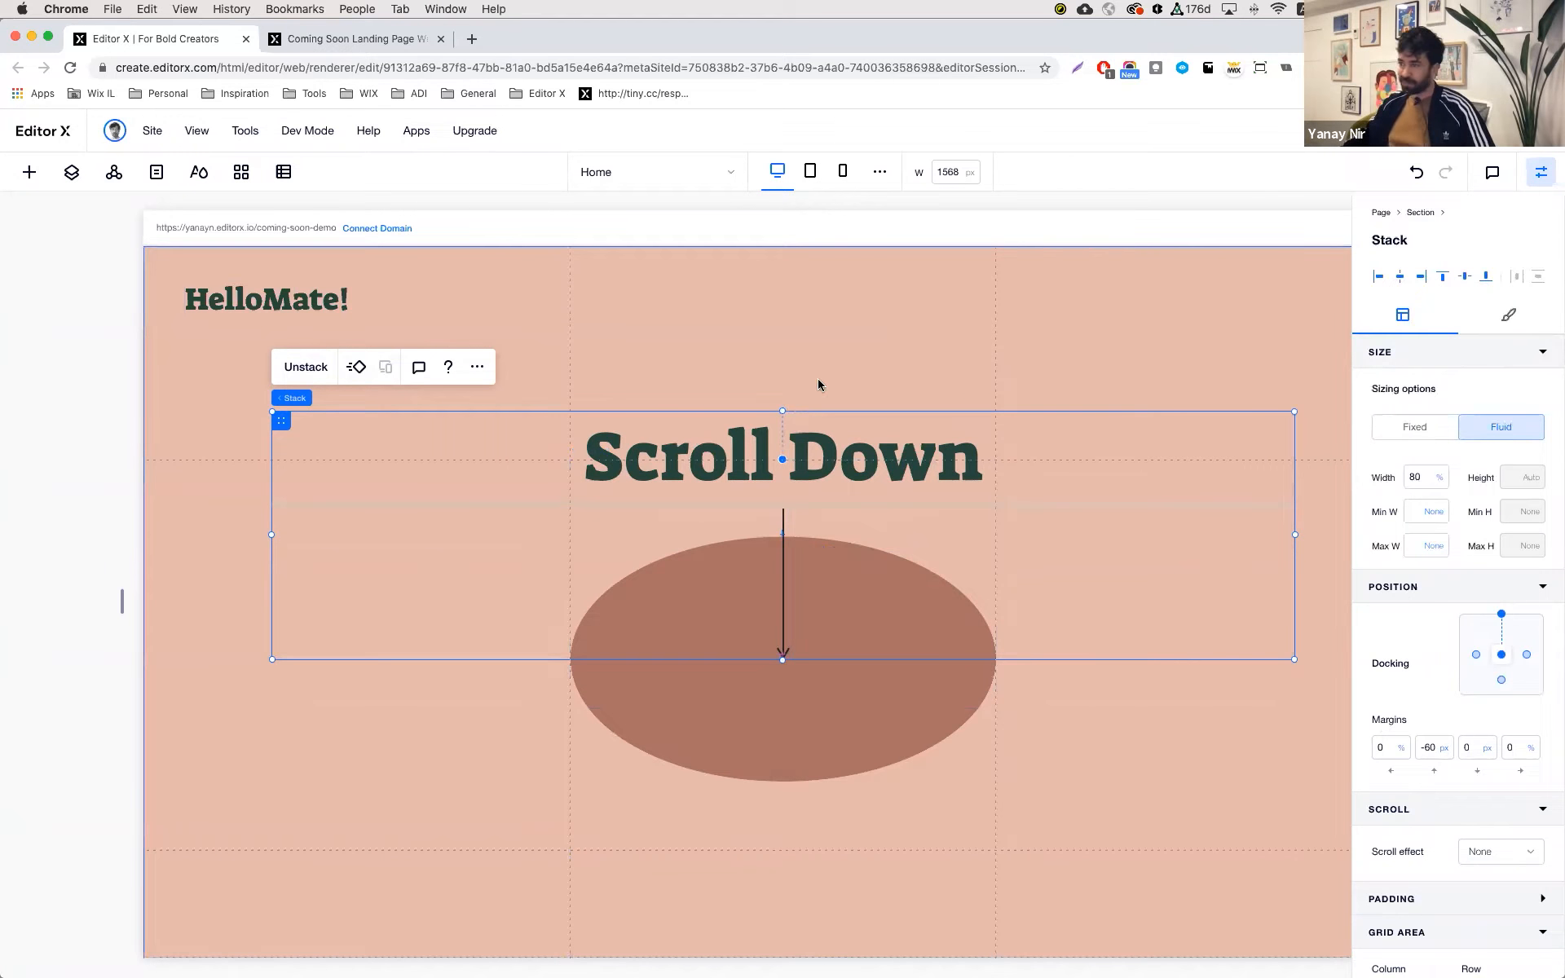
- Examine the second fold of the Coming Soon template as a reference for extending the section
left_click(882, 369)
scroll(882, 371, "down", 2)
scroll(881, 374, "down", 2)
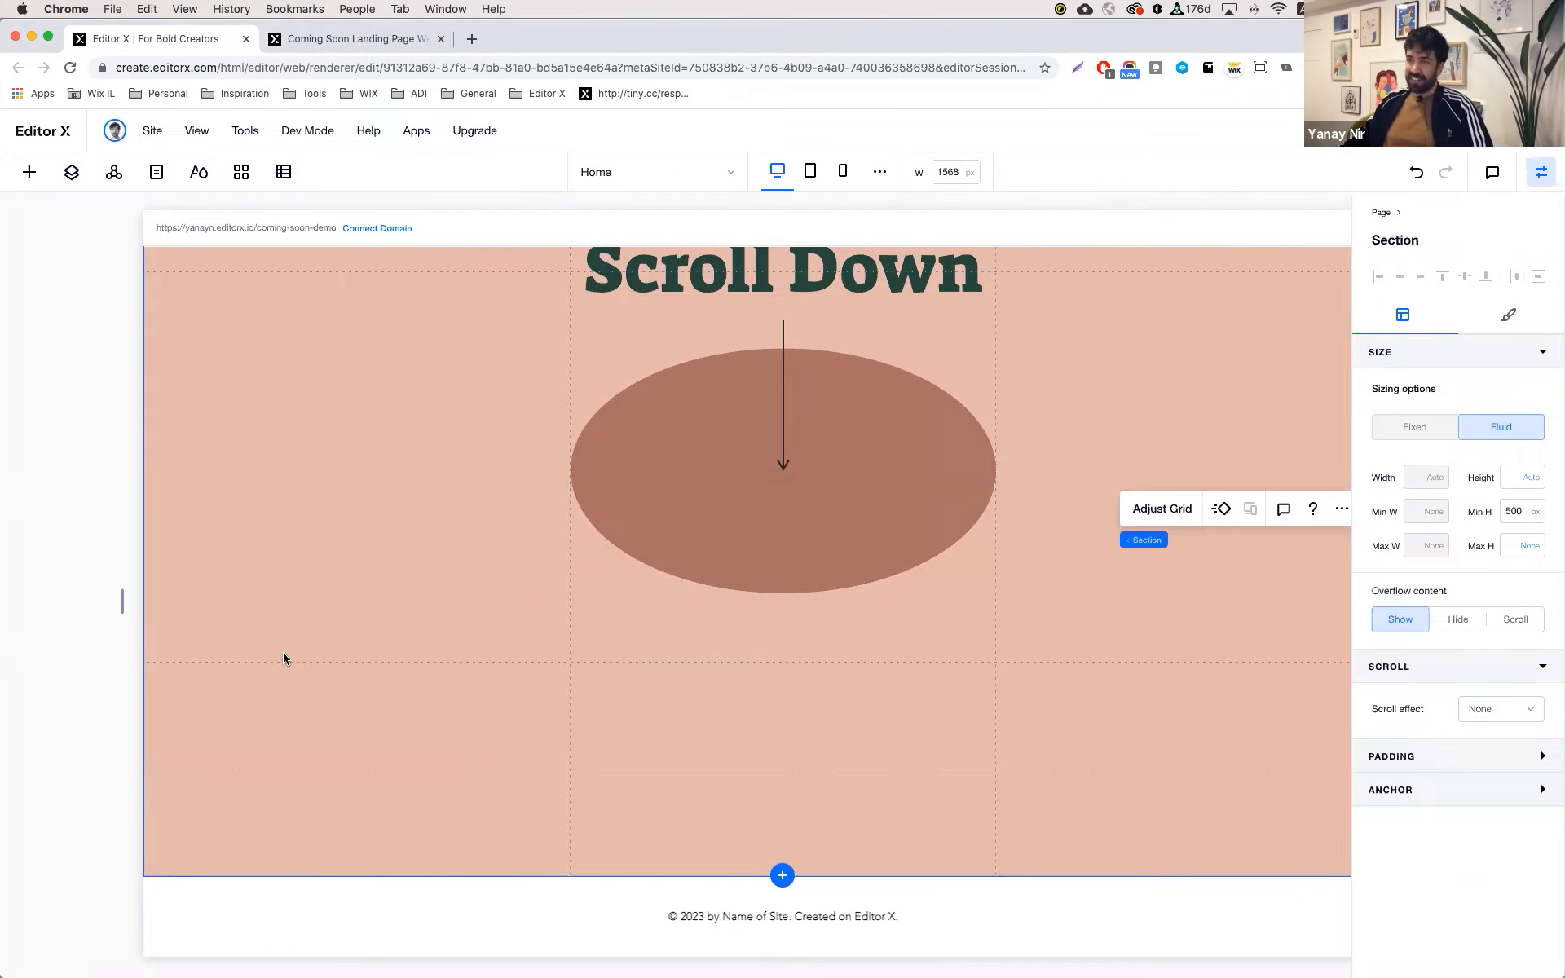
left_click(386, 38)
scroll(365, 768, "down", 6)
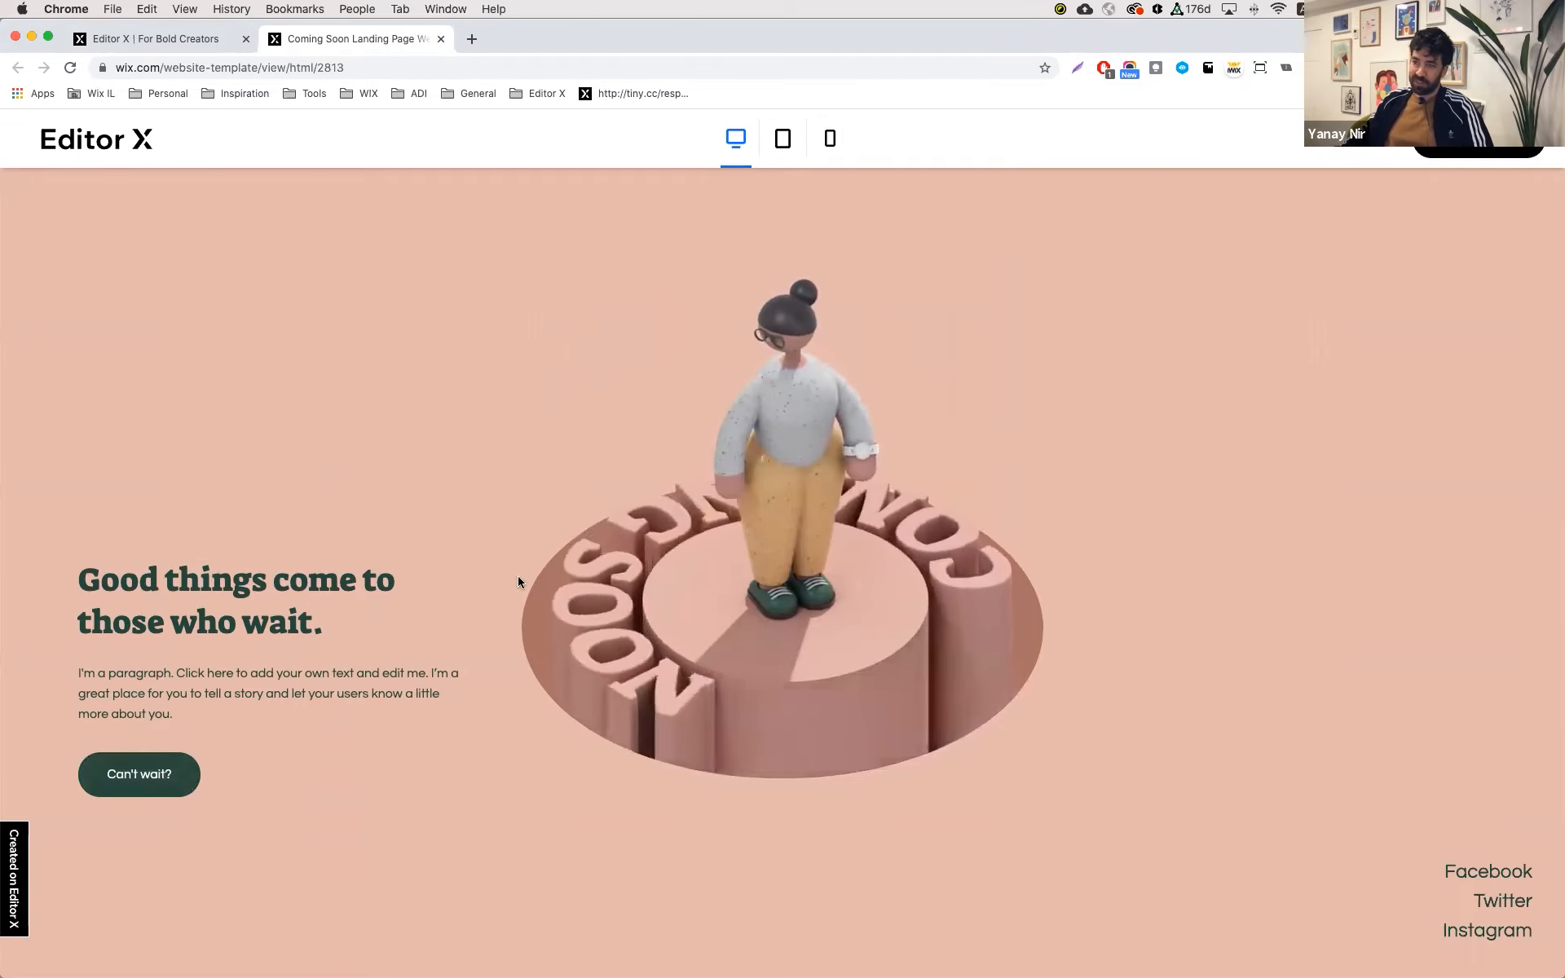
left_click(209, 40)
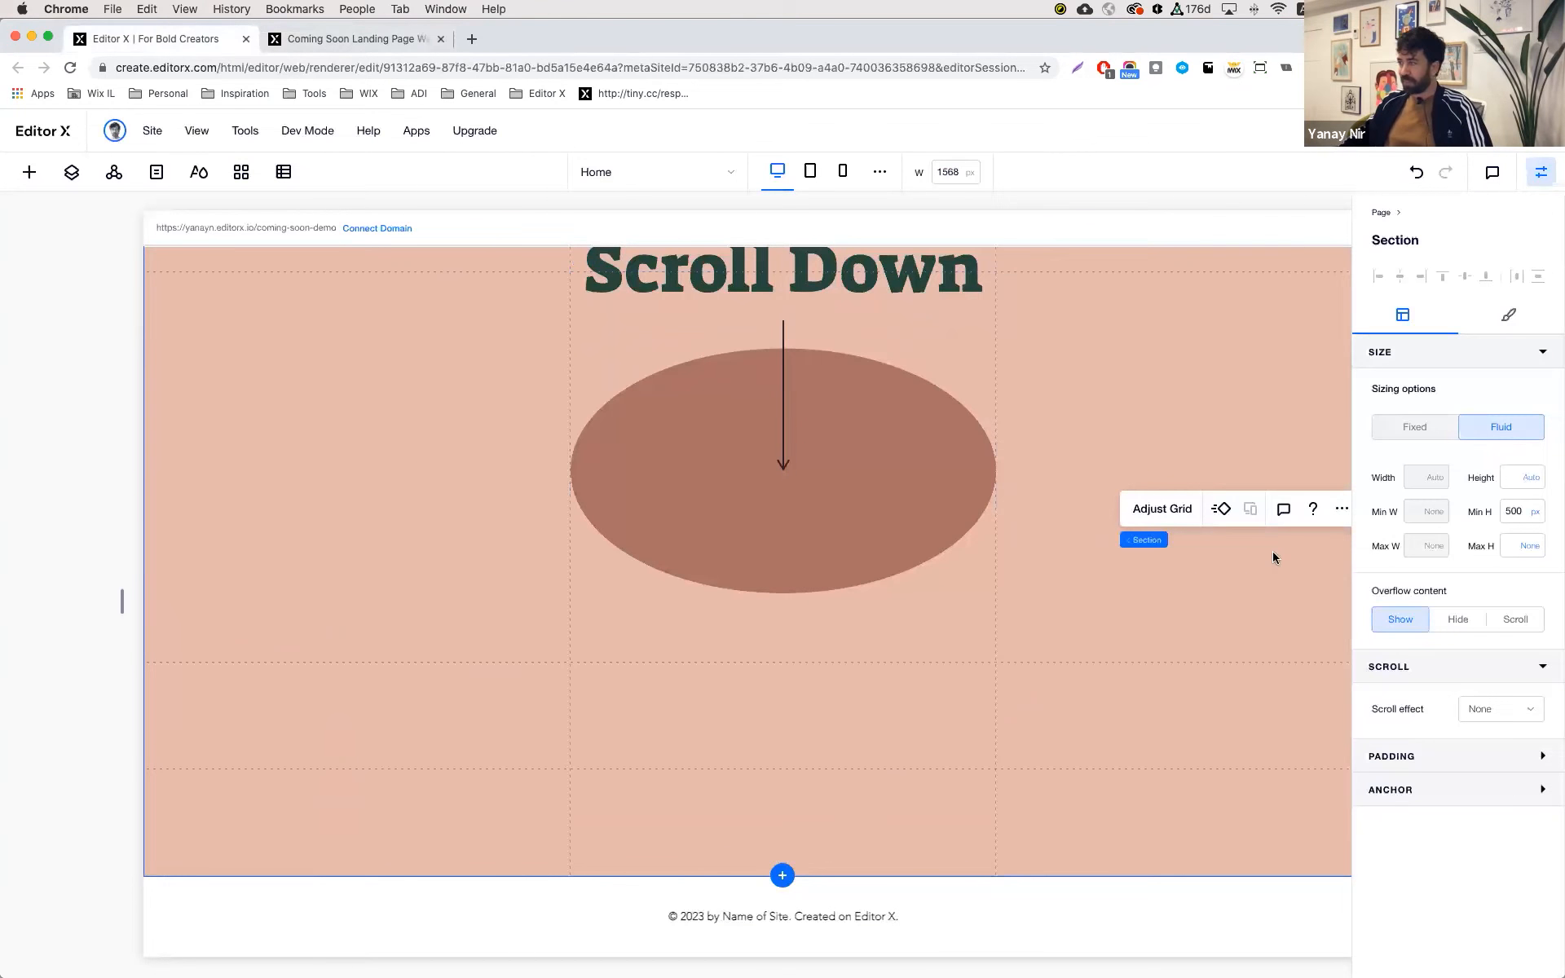
- Add a row at the bottom of the section's grid with a minimum height of 100vh
left_click(1174, 520)
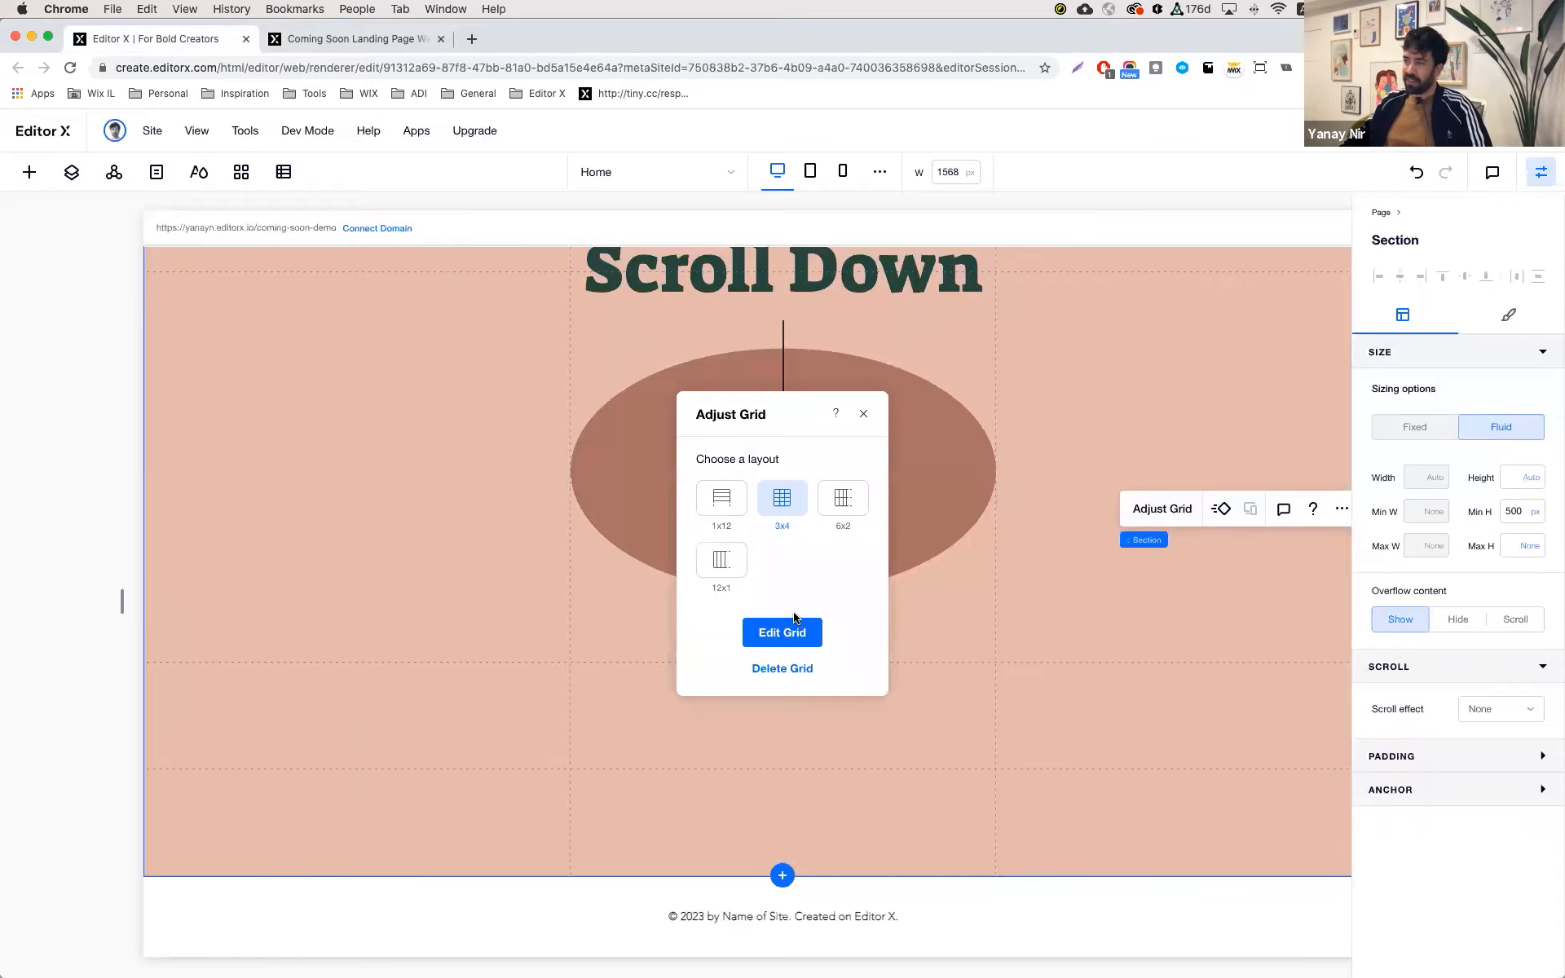
left_click(787, 636)
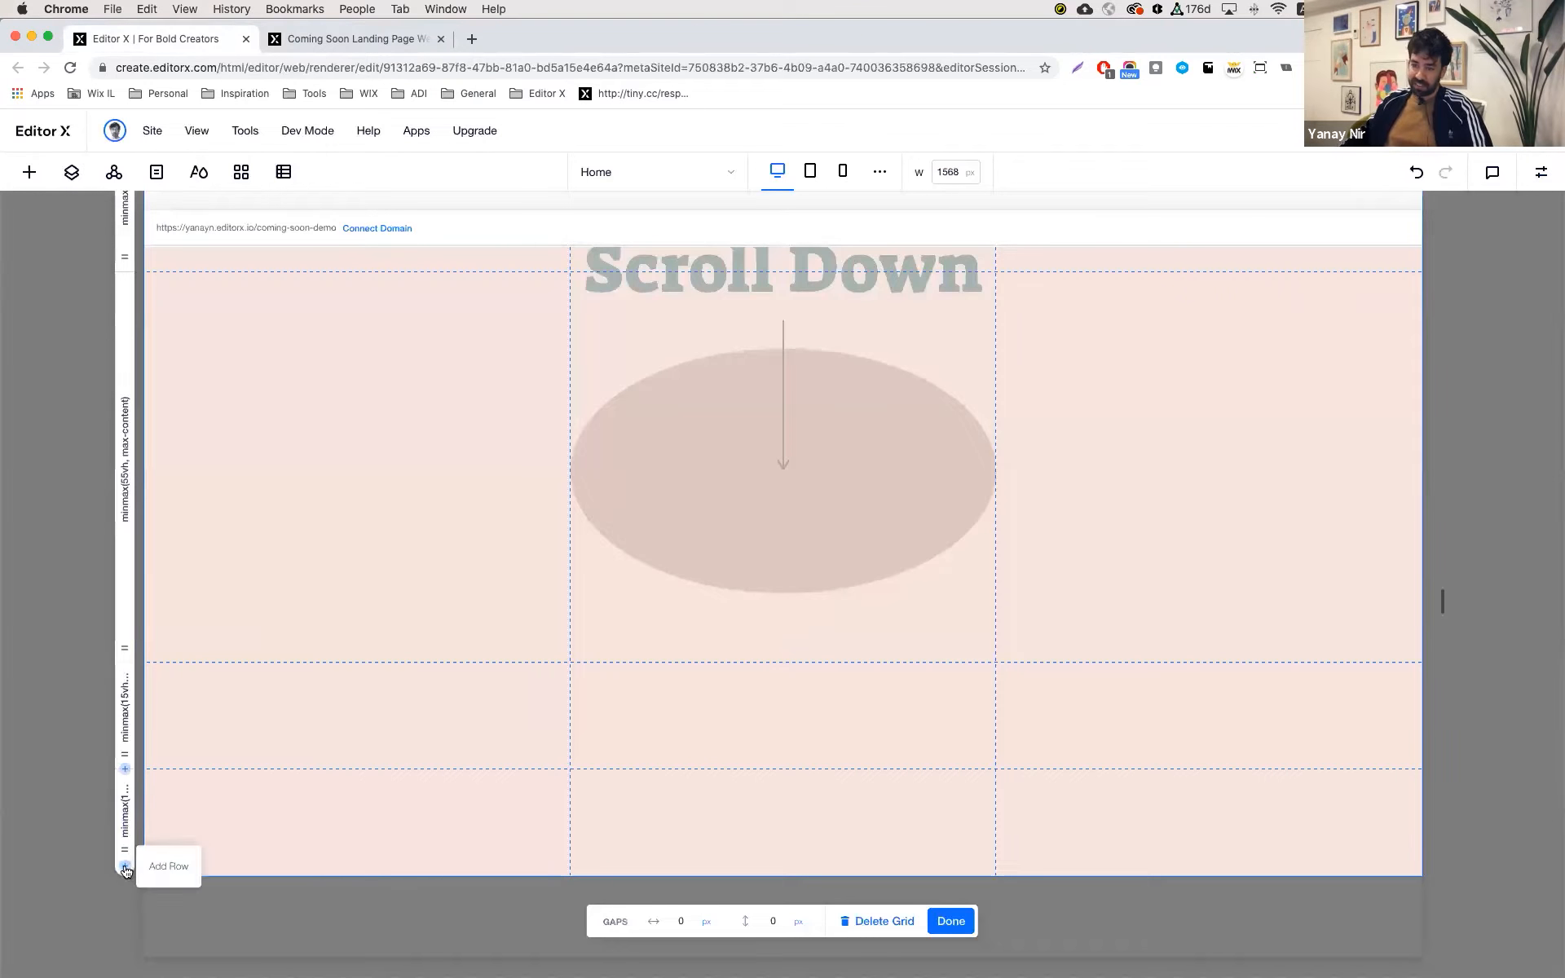
left_click(124, 869)
scroll(467, 777, "down", 2)
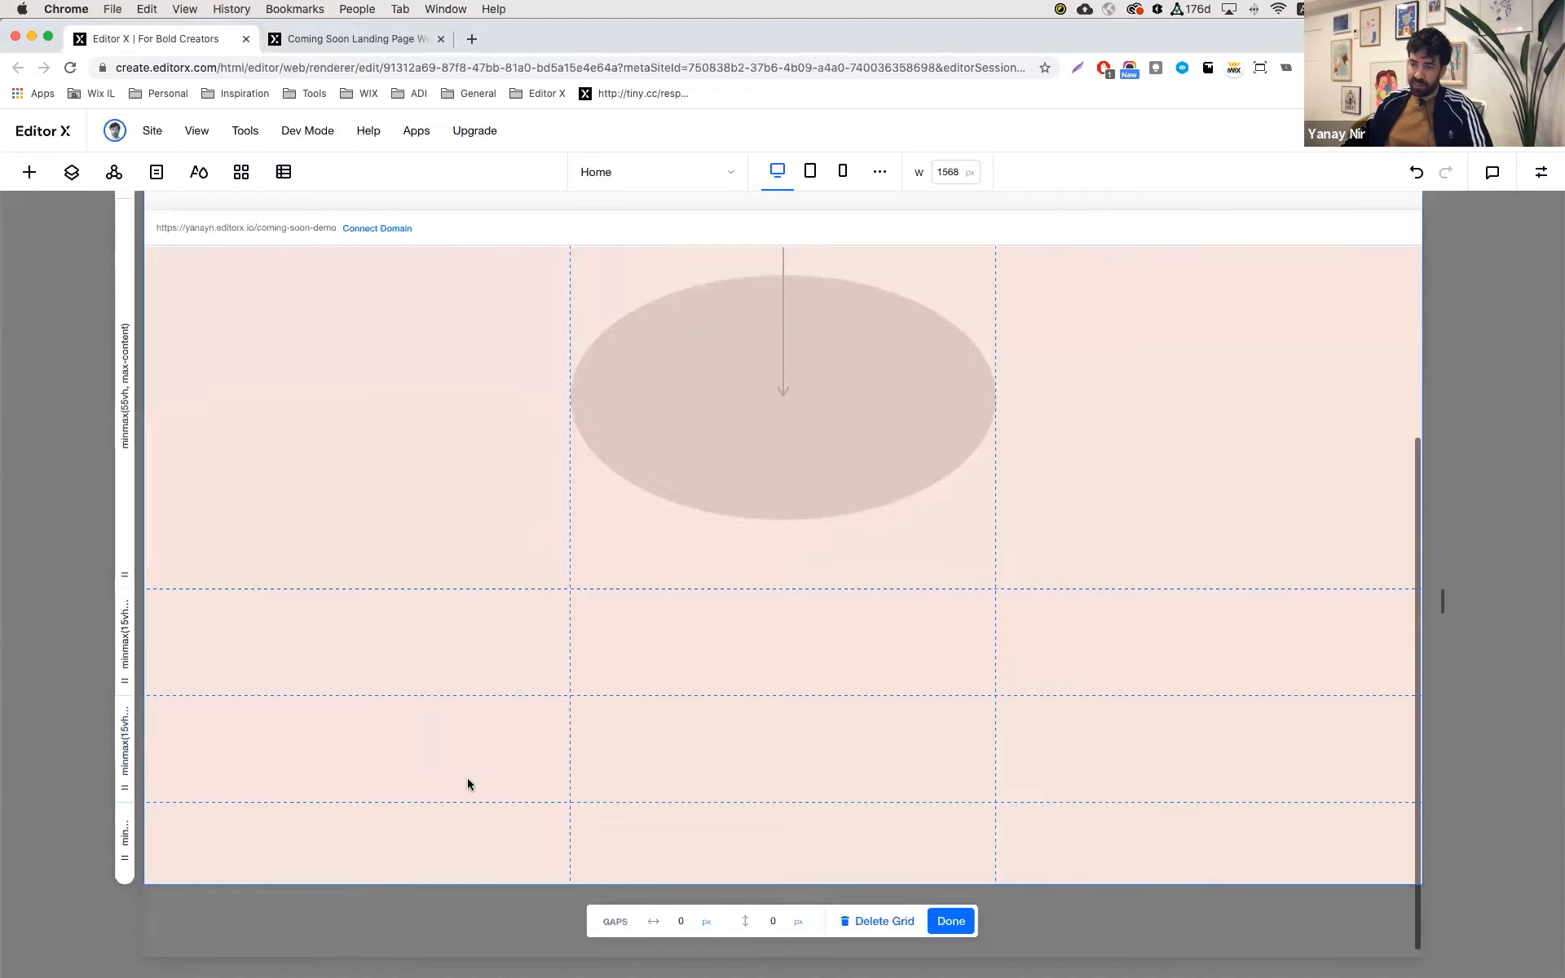
left_click(126, 825)
double_click(182, 900)
type("100vh")
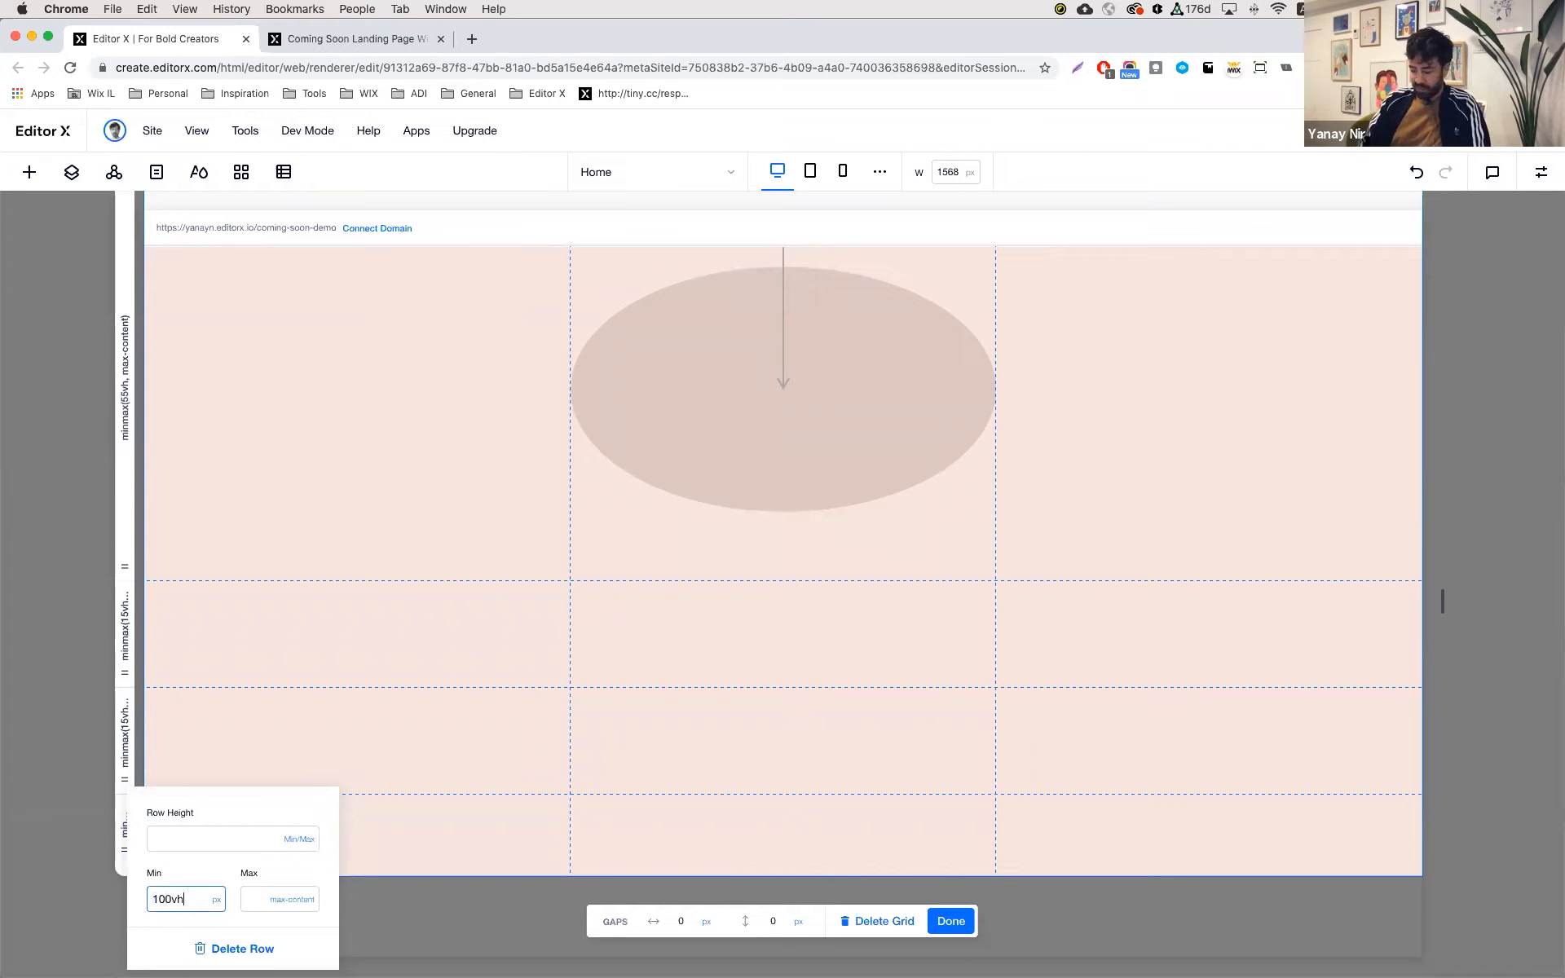
key("Return")
- Add another grid row below the 100vh row with a minimum height of 15vh and finish editing the grid
scroll(543, 673, "down", 10)
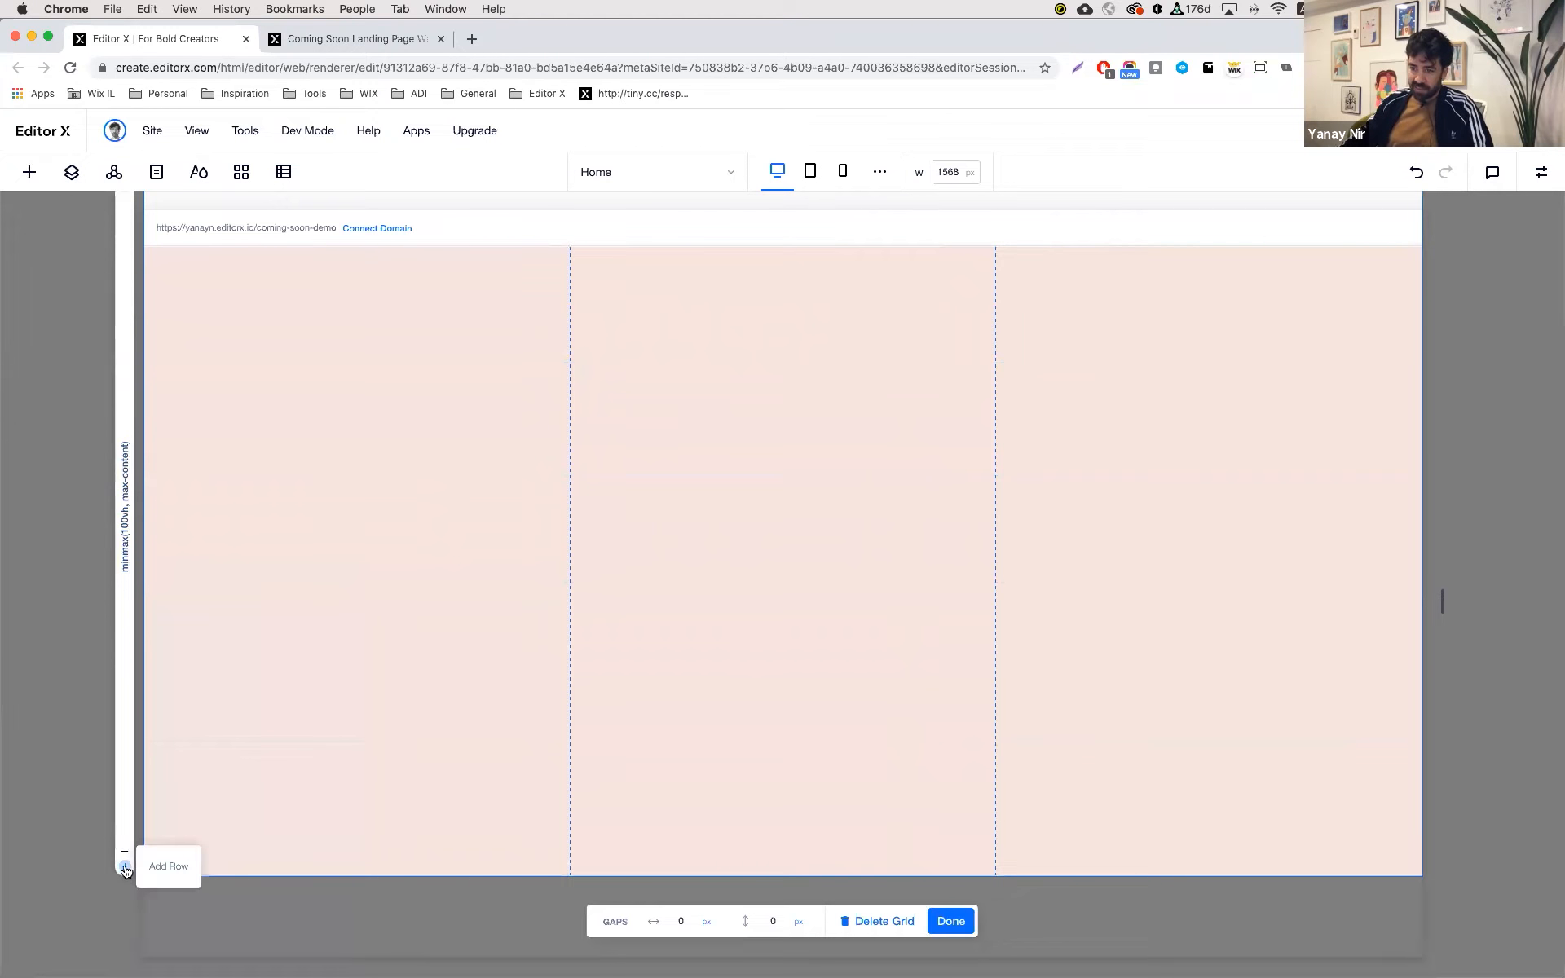
left_click(125, 867)
left_click(121, 906)
double_click(187, 905)
type("15v")
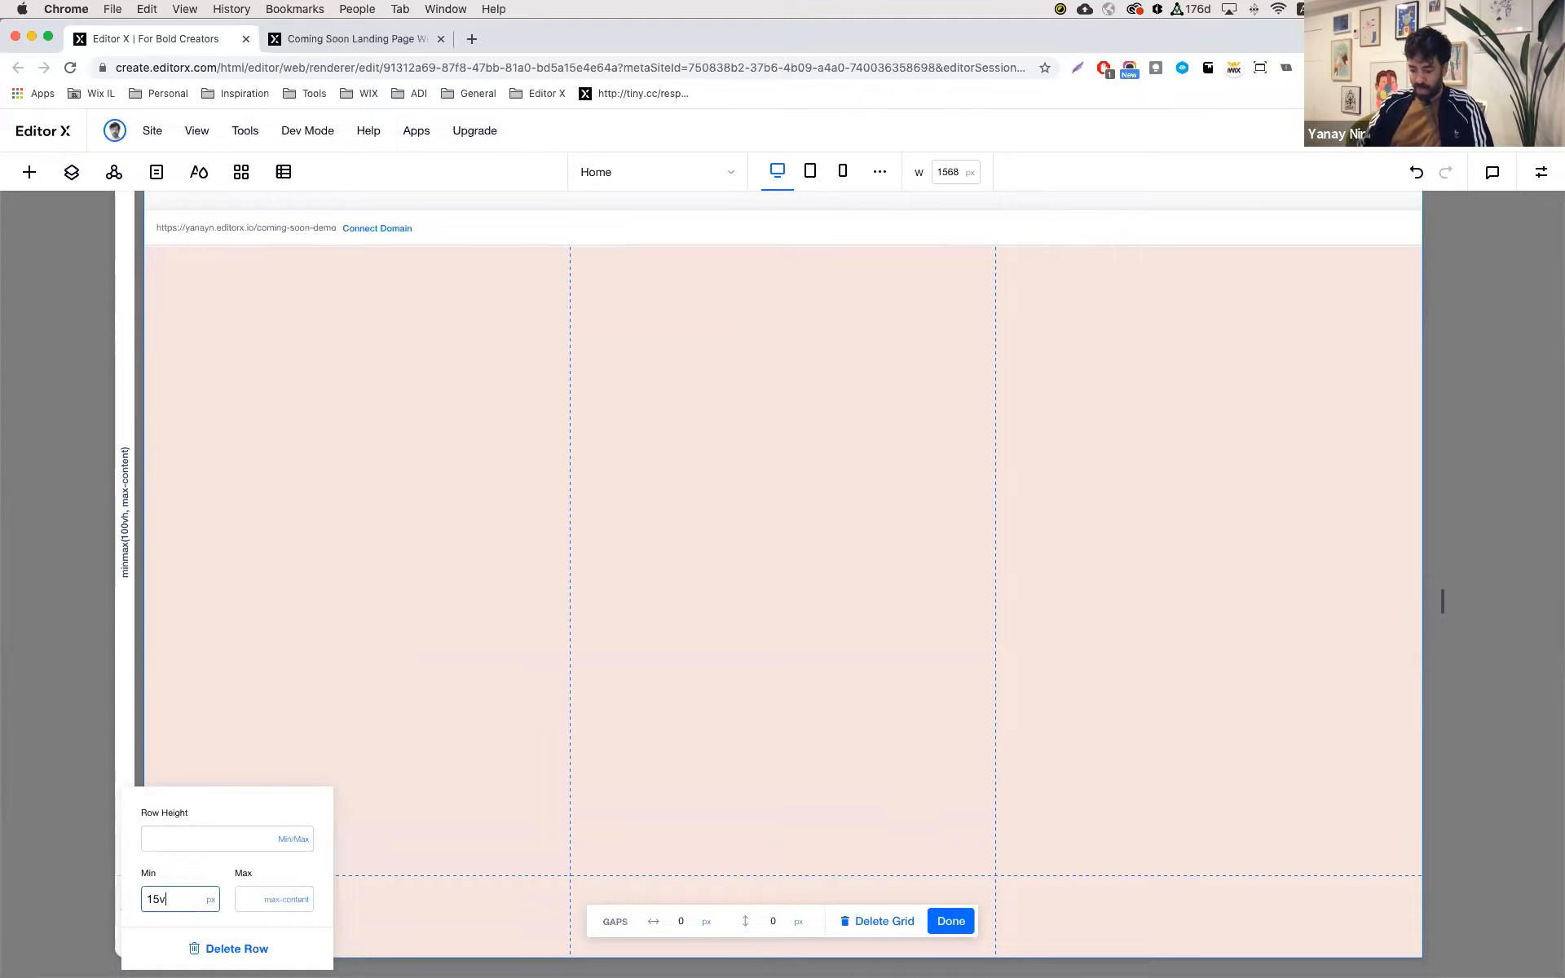
type("h")
key("Return")
left_click(720, 424)
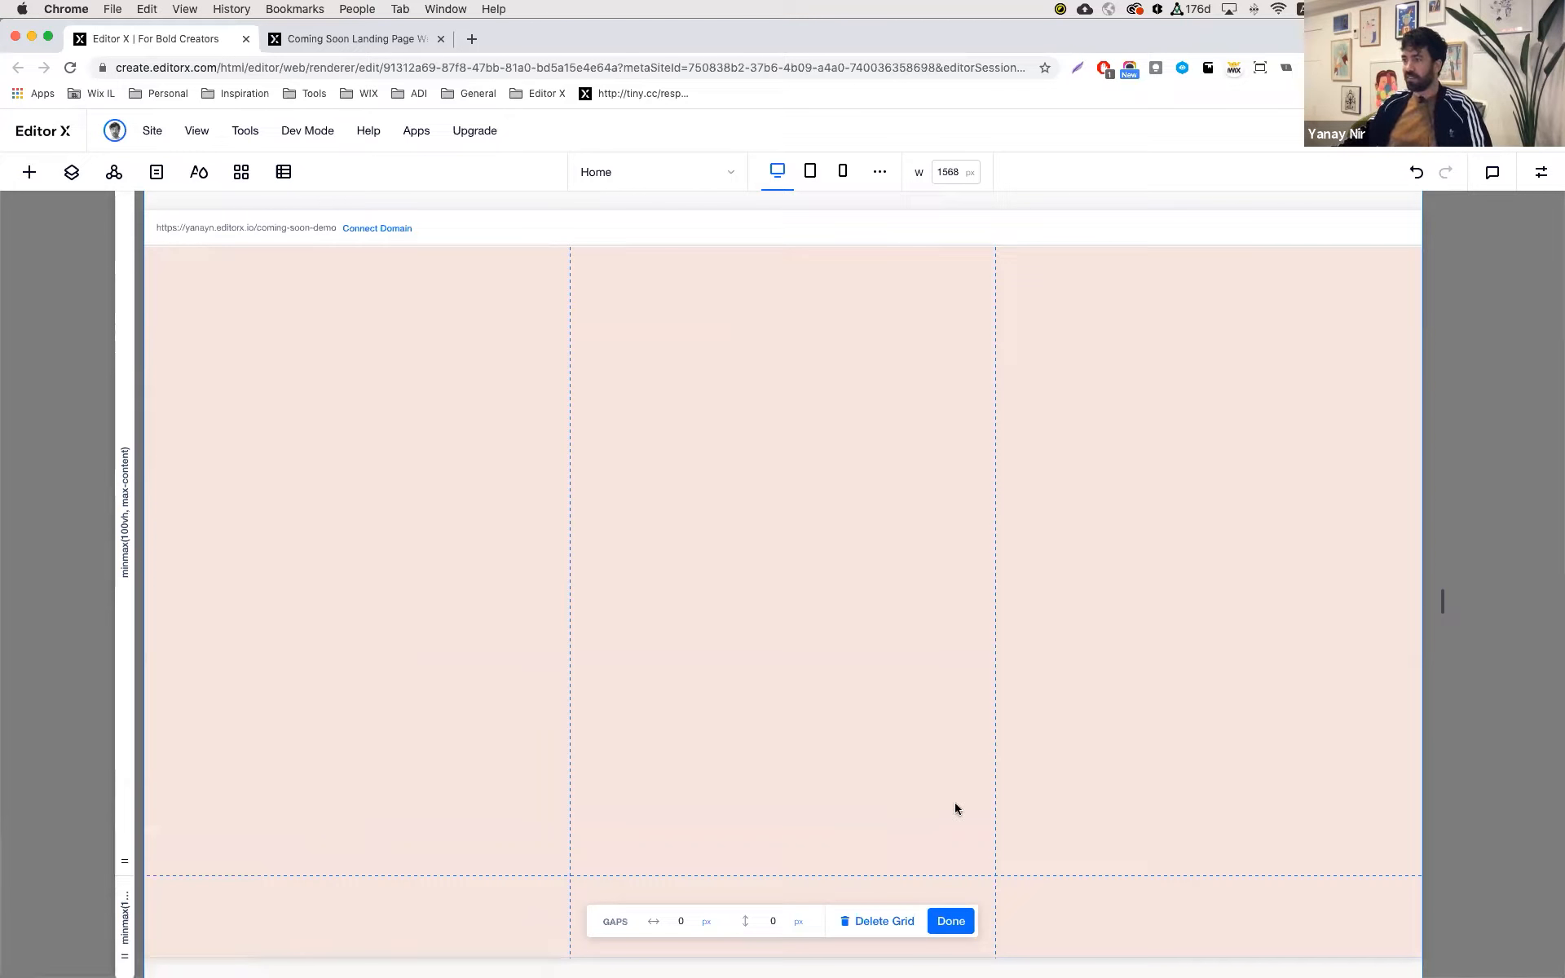
left_click(950, 920)
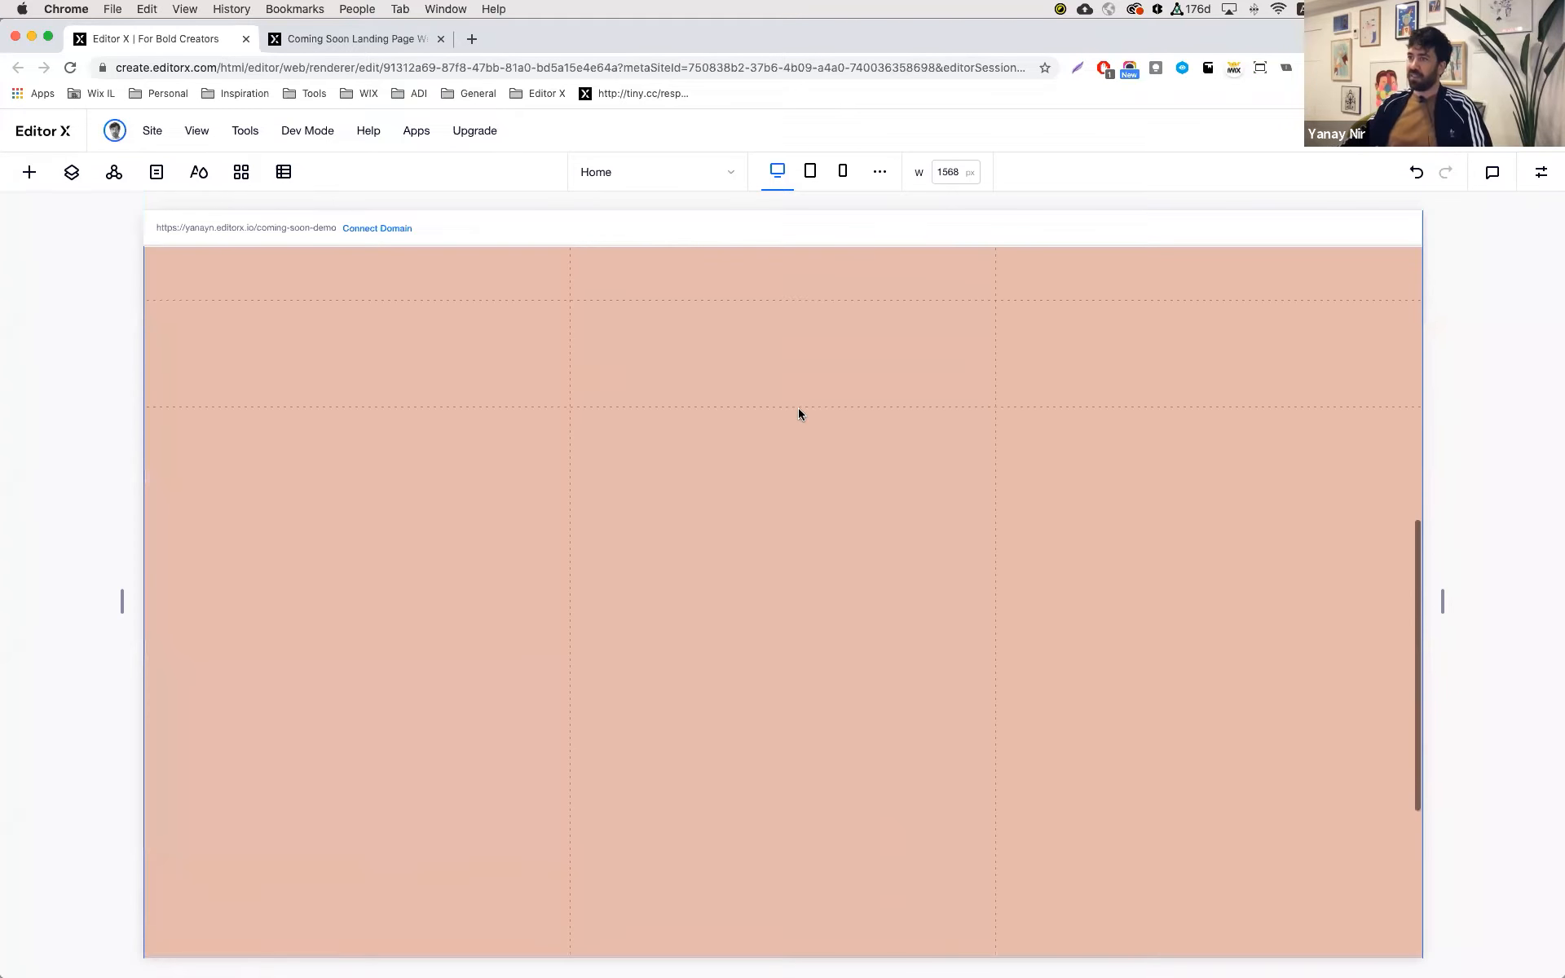
- Add a title in the first column of the 100vh row with the template's text "Good things come to those who wait."
left_click(30, 172)
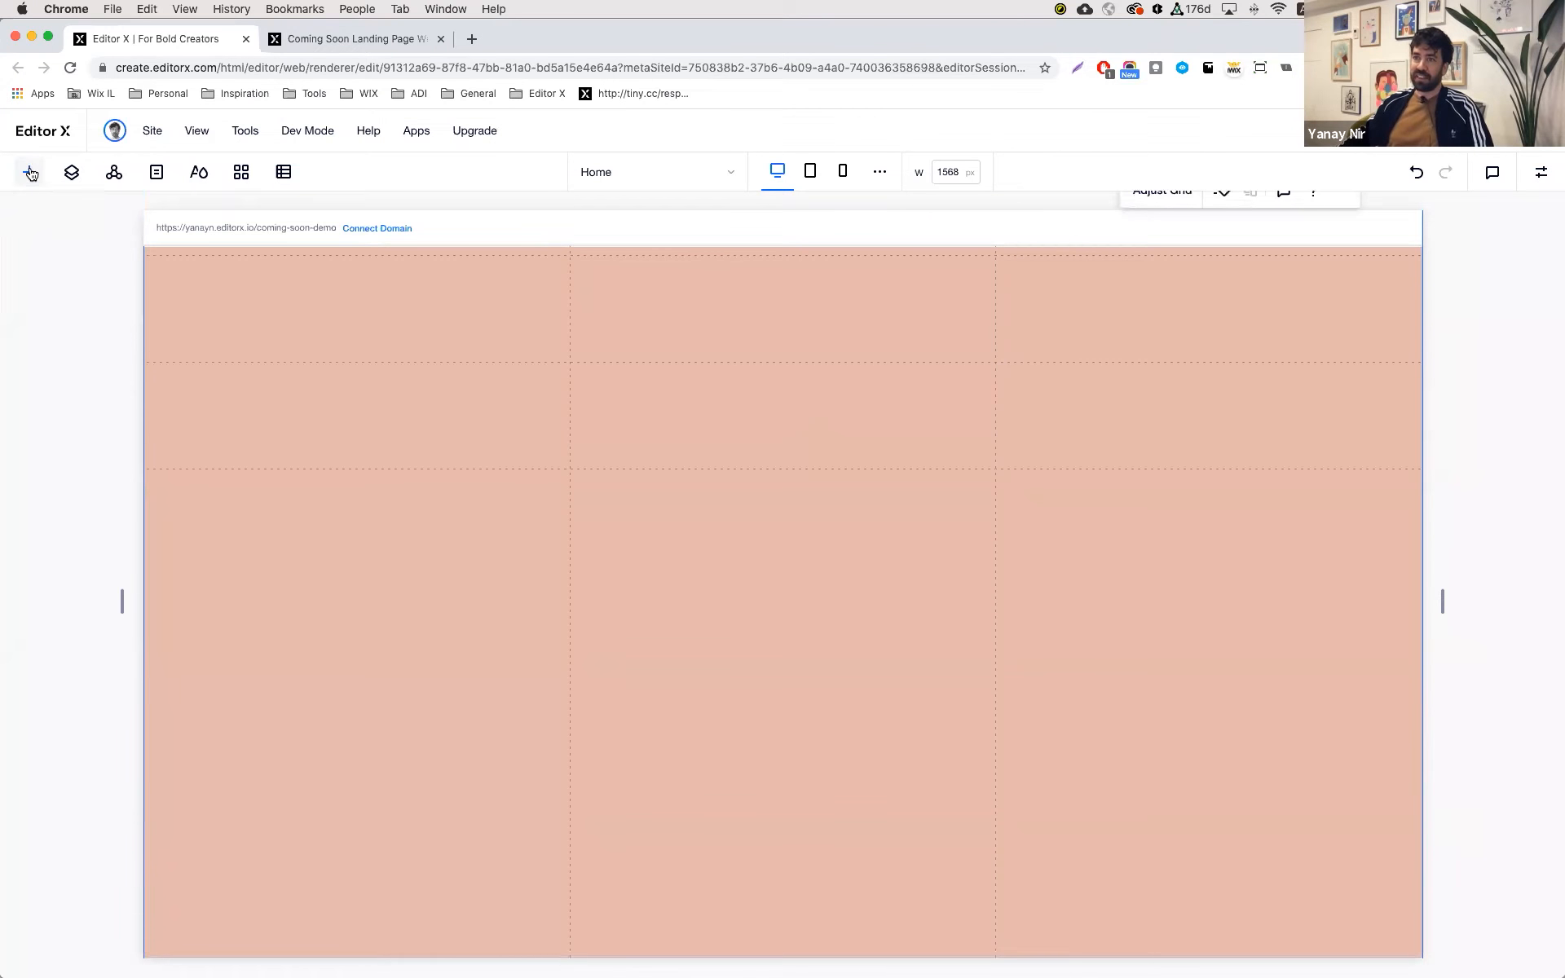
left_click(66, 221)
left_click_drag(214, 292, 215, 604)
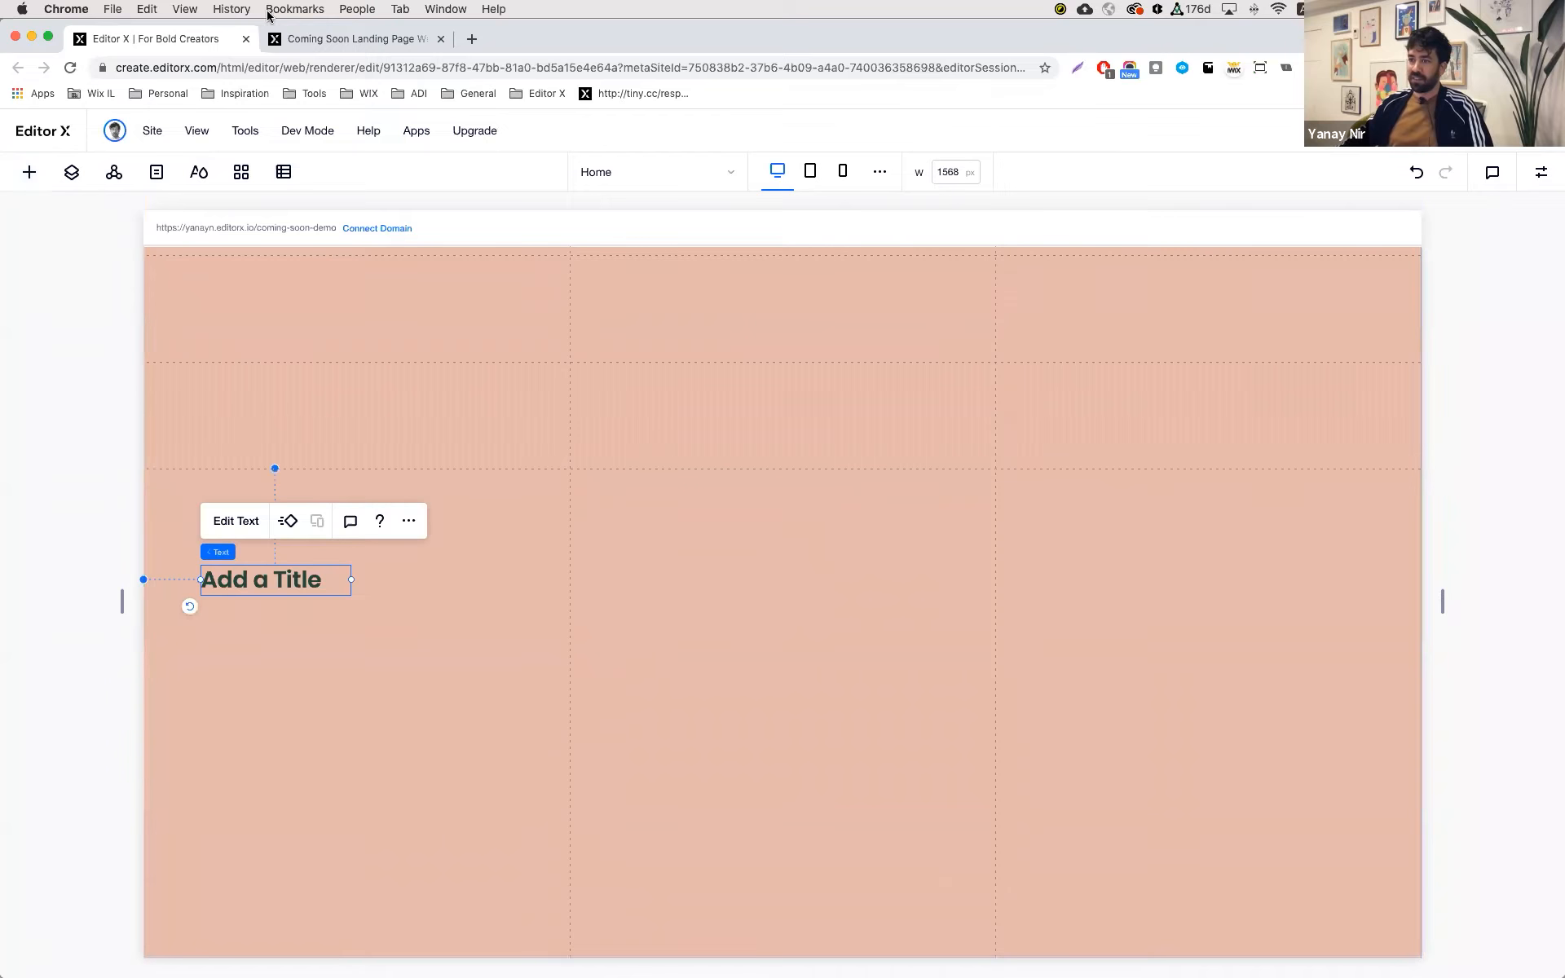
left_click(355, 40)
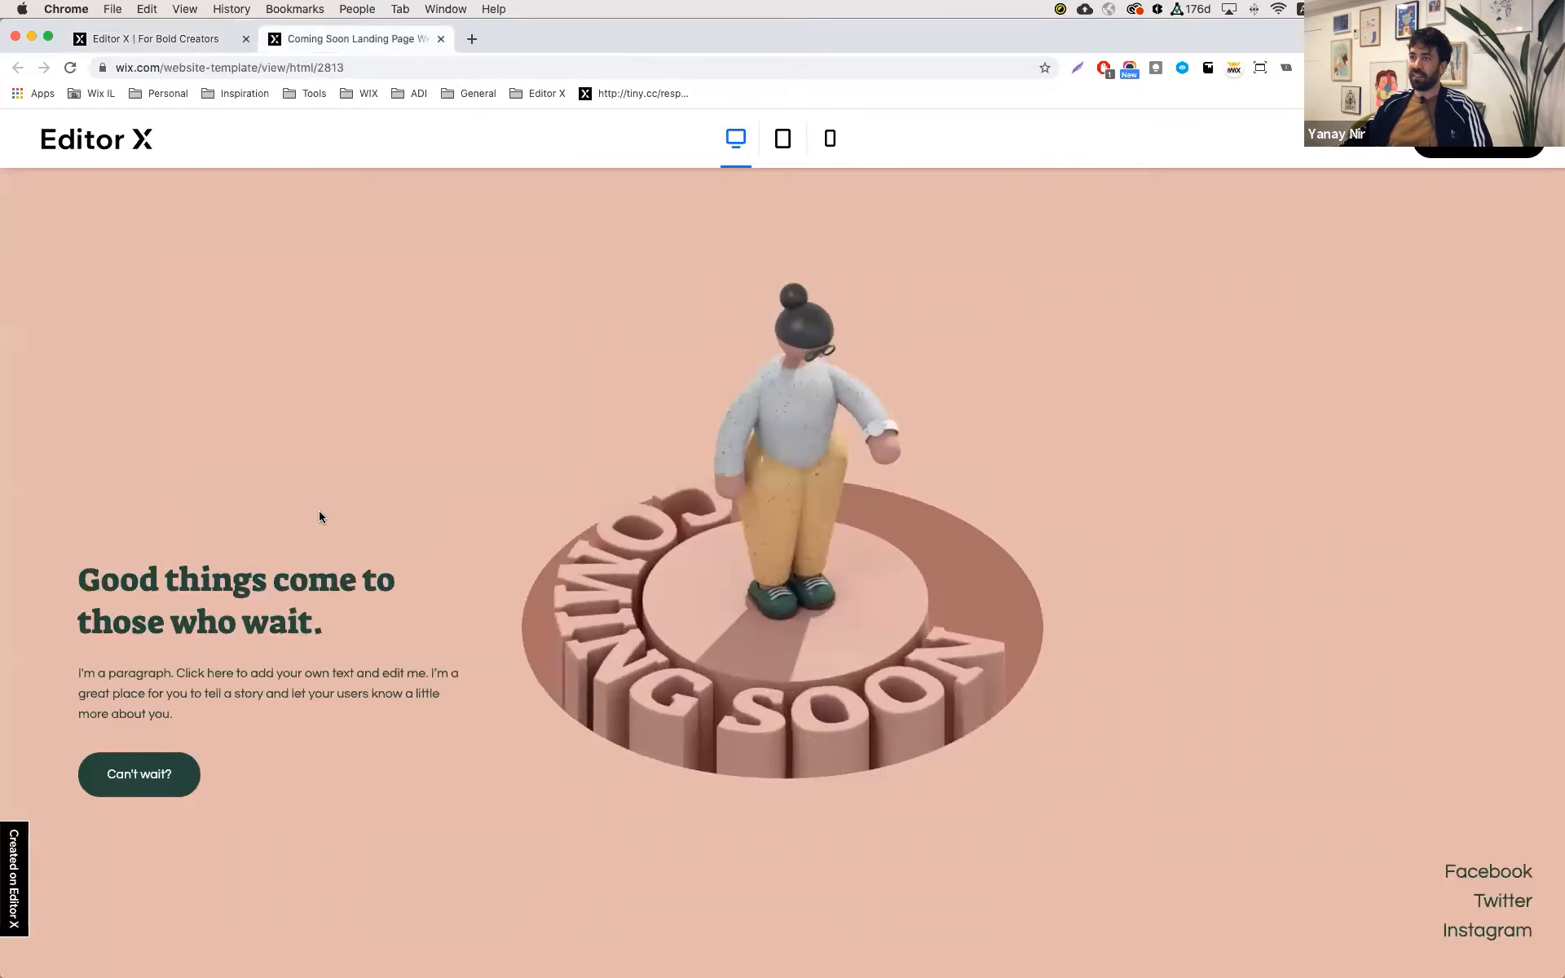
triple_click(264, 617)
key("super+c")
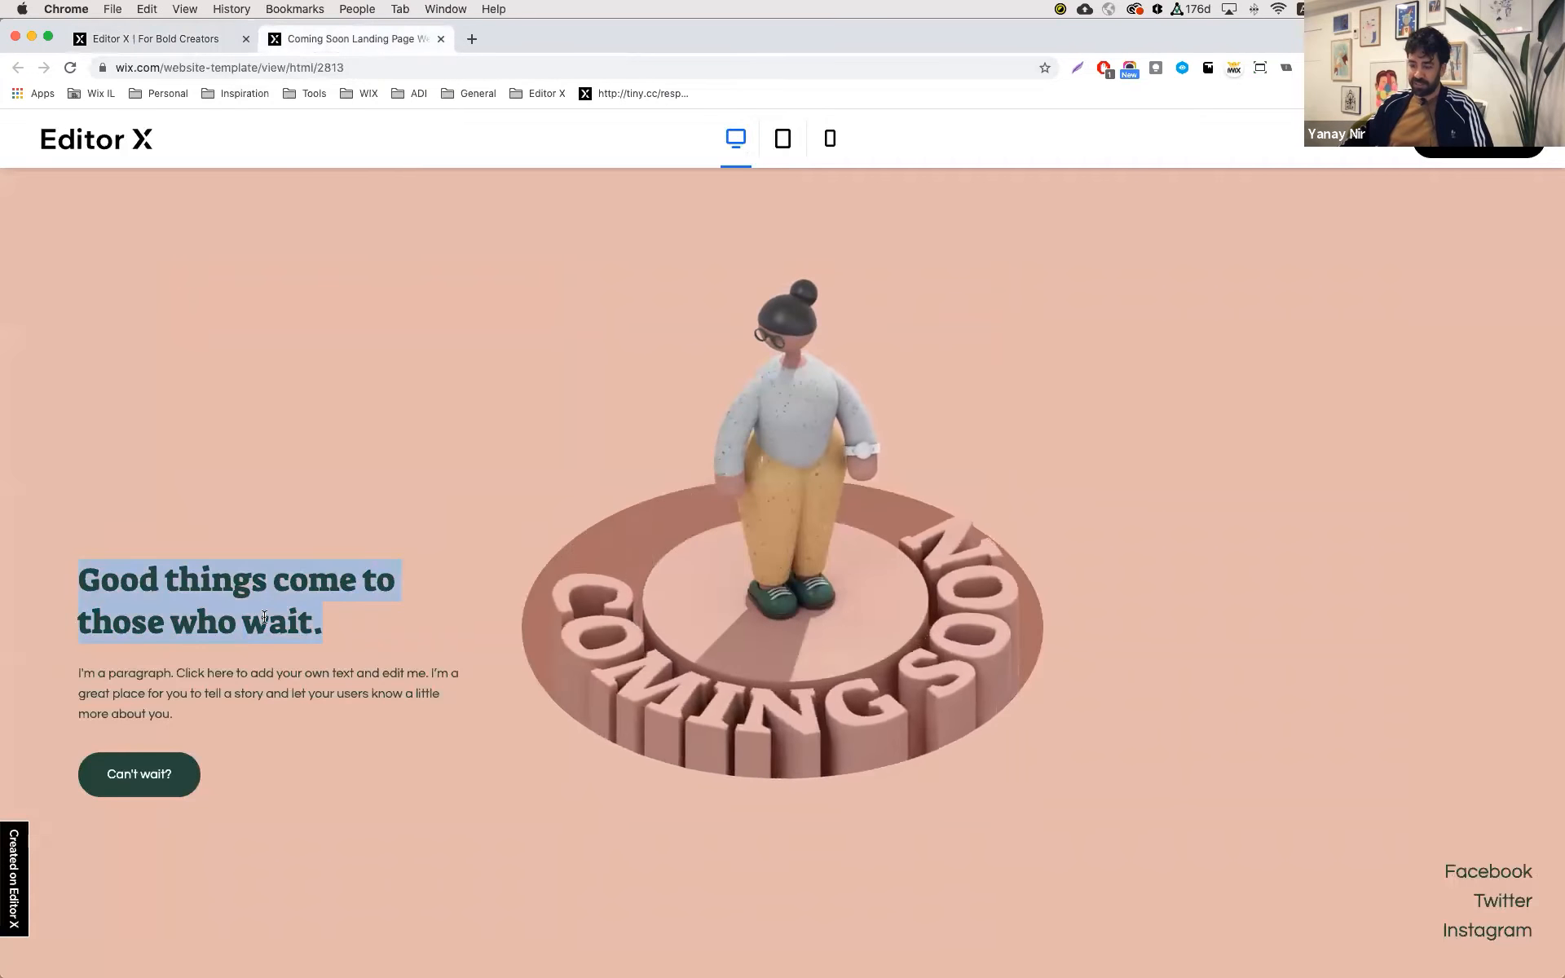
left_click(193, 40)
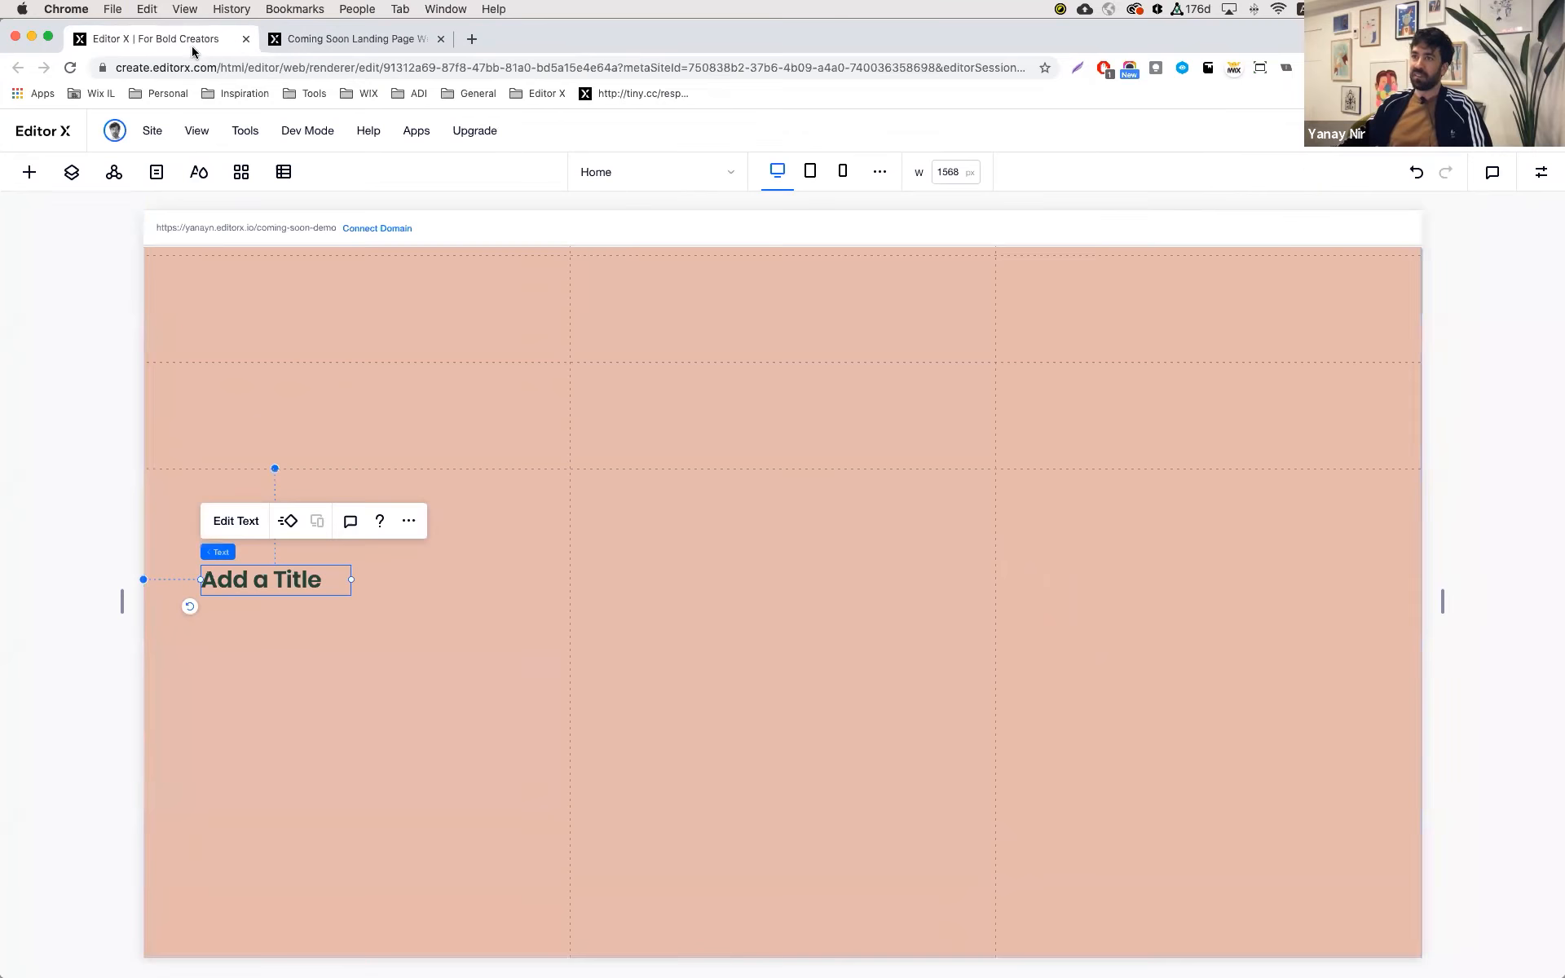
double_click(301, 578)
key("super+v")
- Apply the Heading 3 style to the new title and make its font size scale fluidly between 20 and 40
key("super+a")
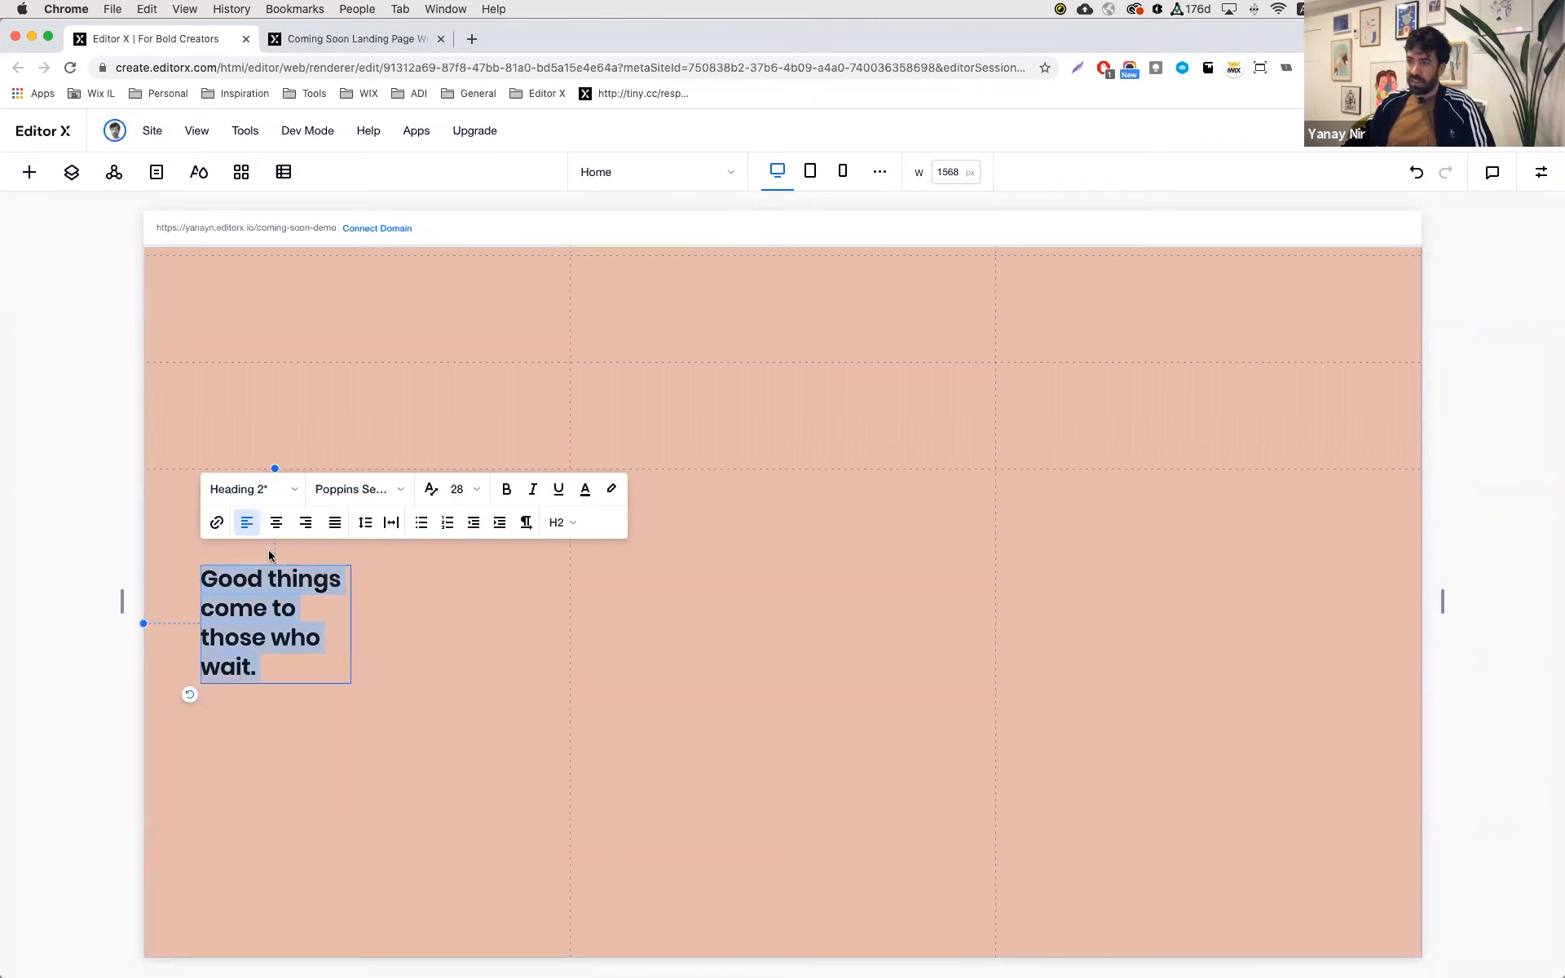
left_click(278, 493)
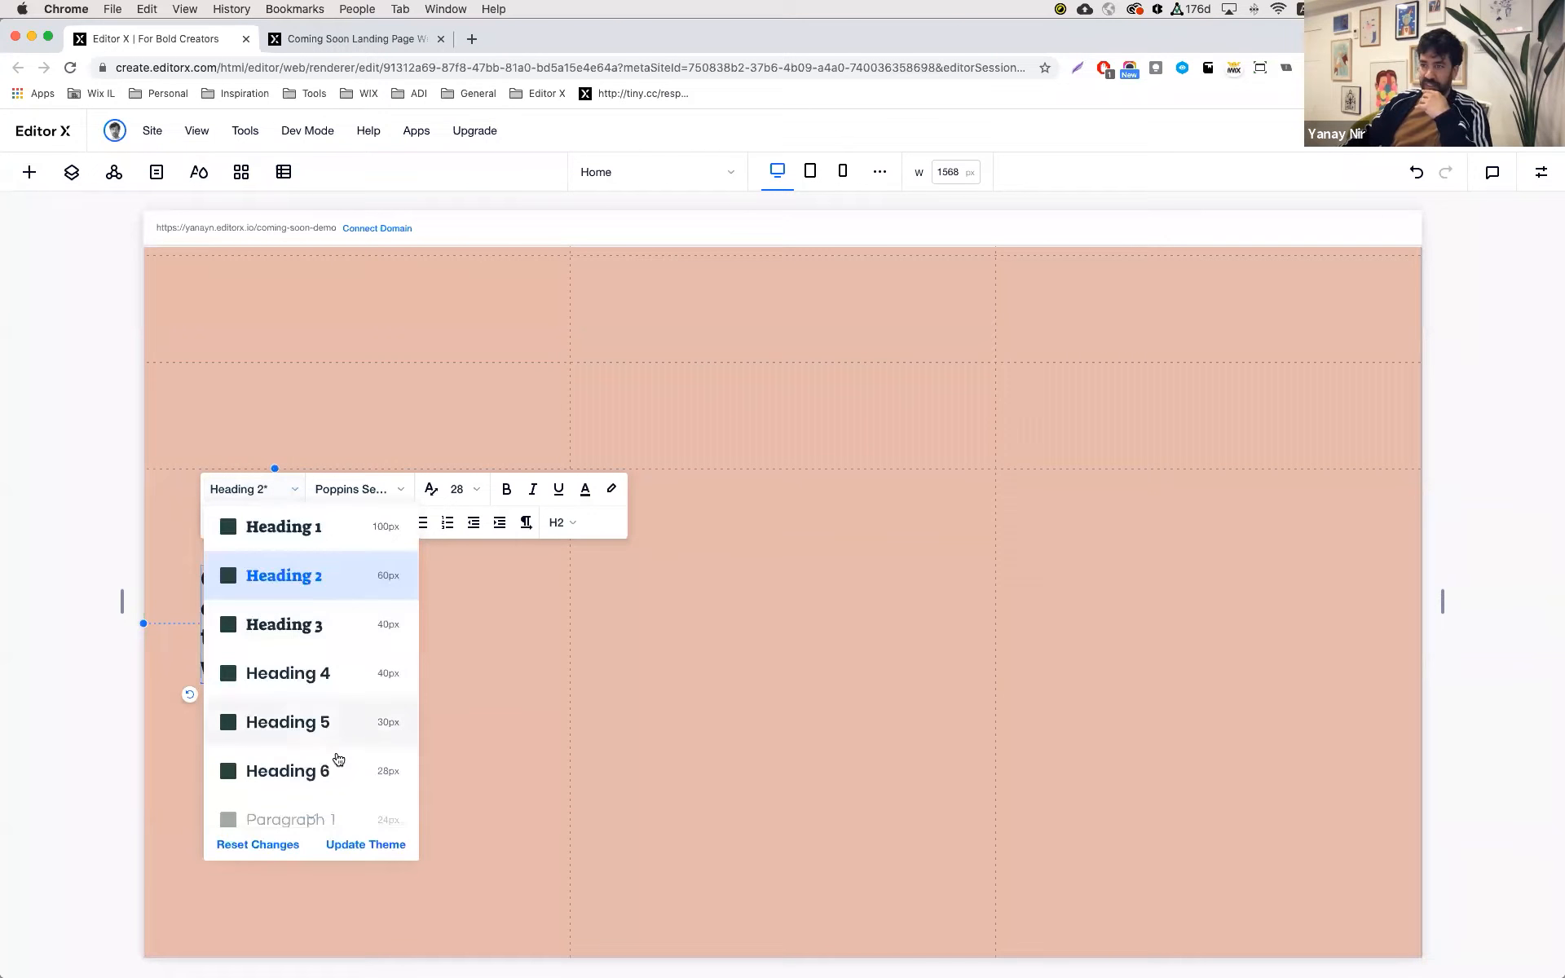
left_click(318, 630)
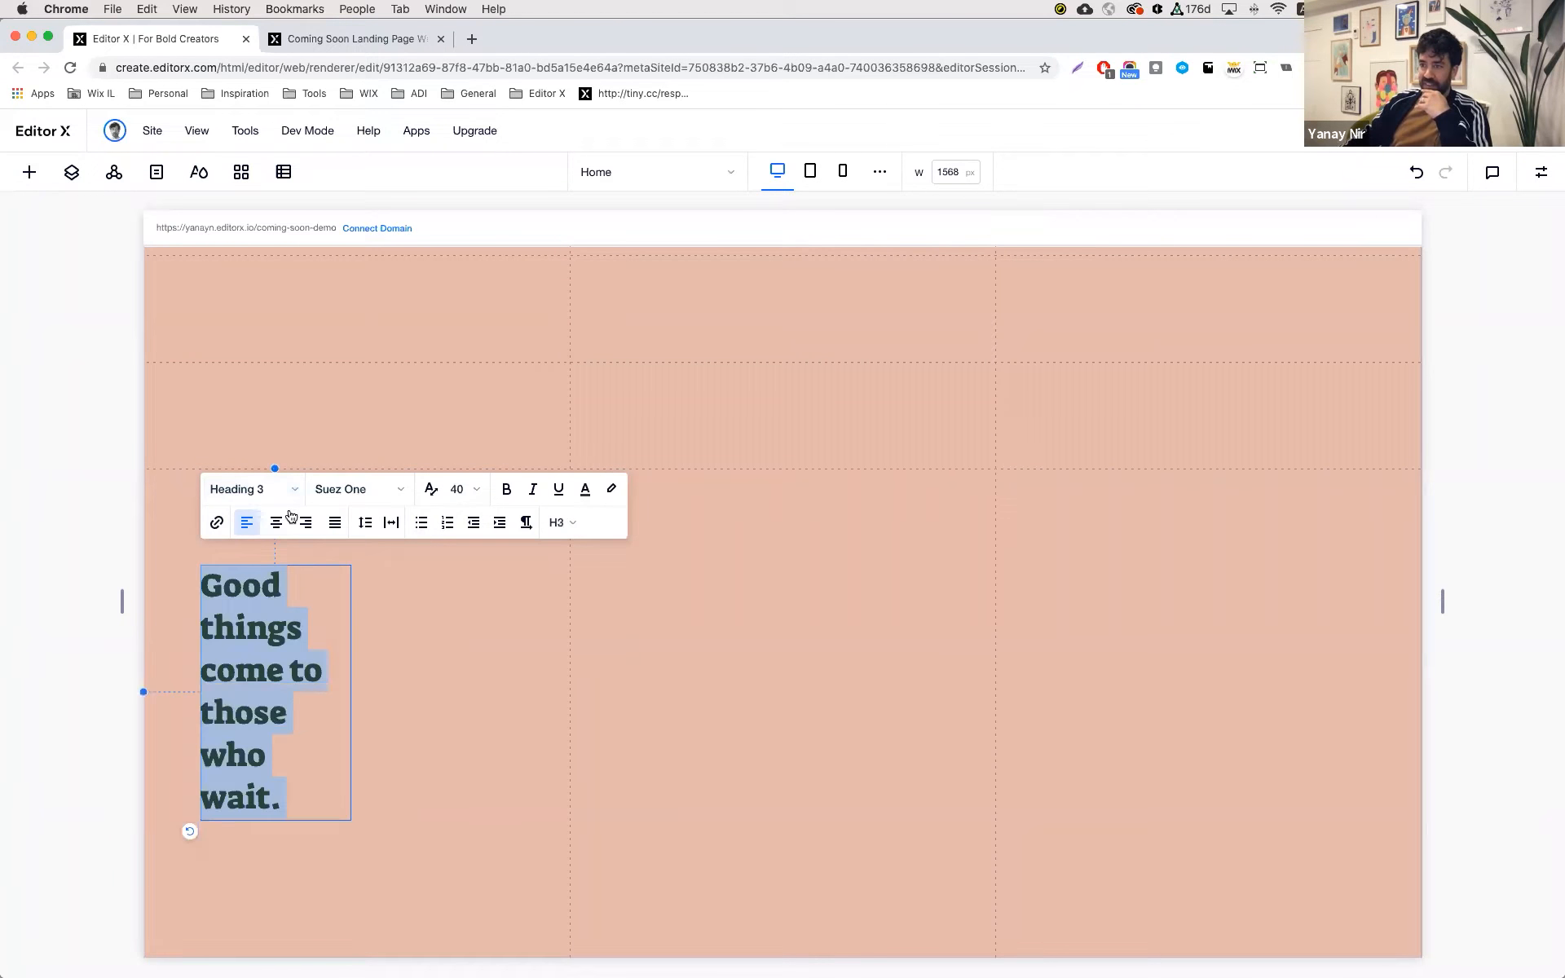
left_click(430, 488)
left_click(464, 492)
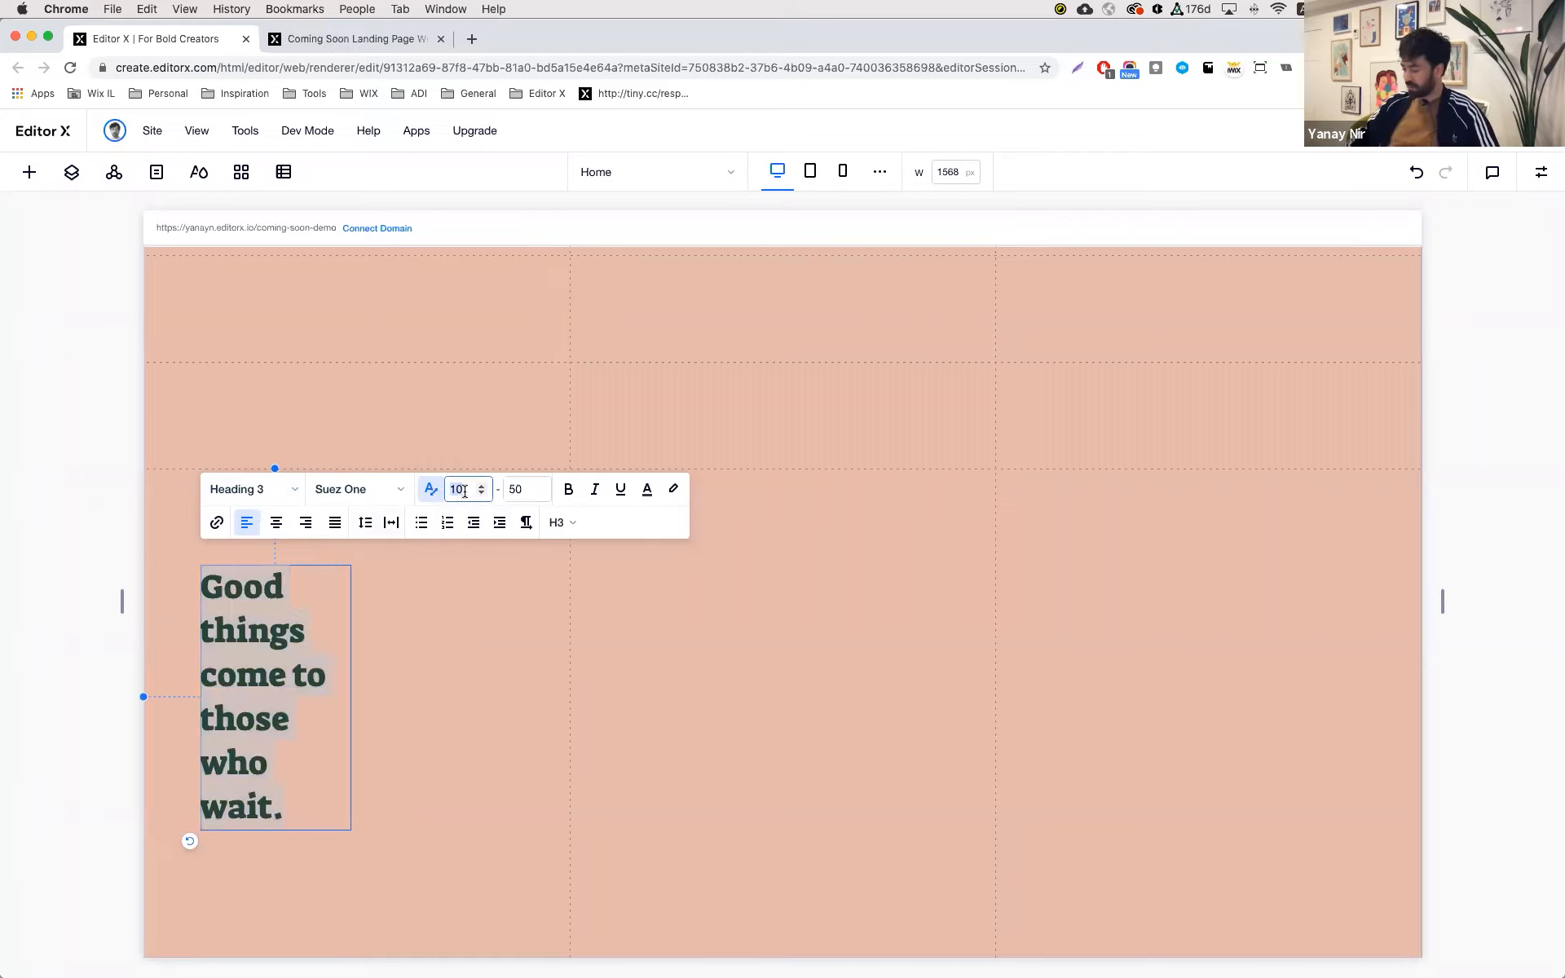
type("20")
key("Tab")
type("40")
key("Return")
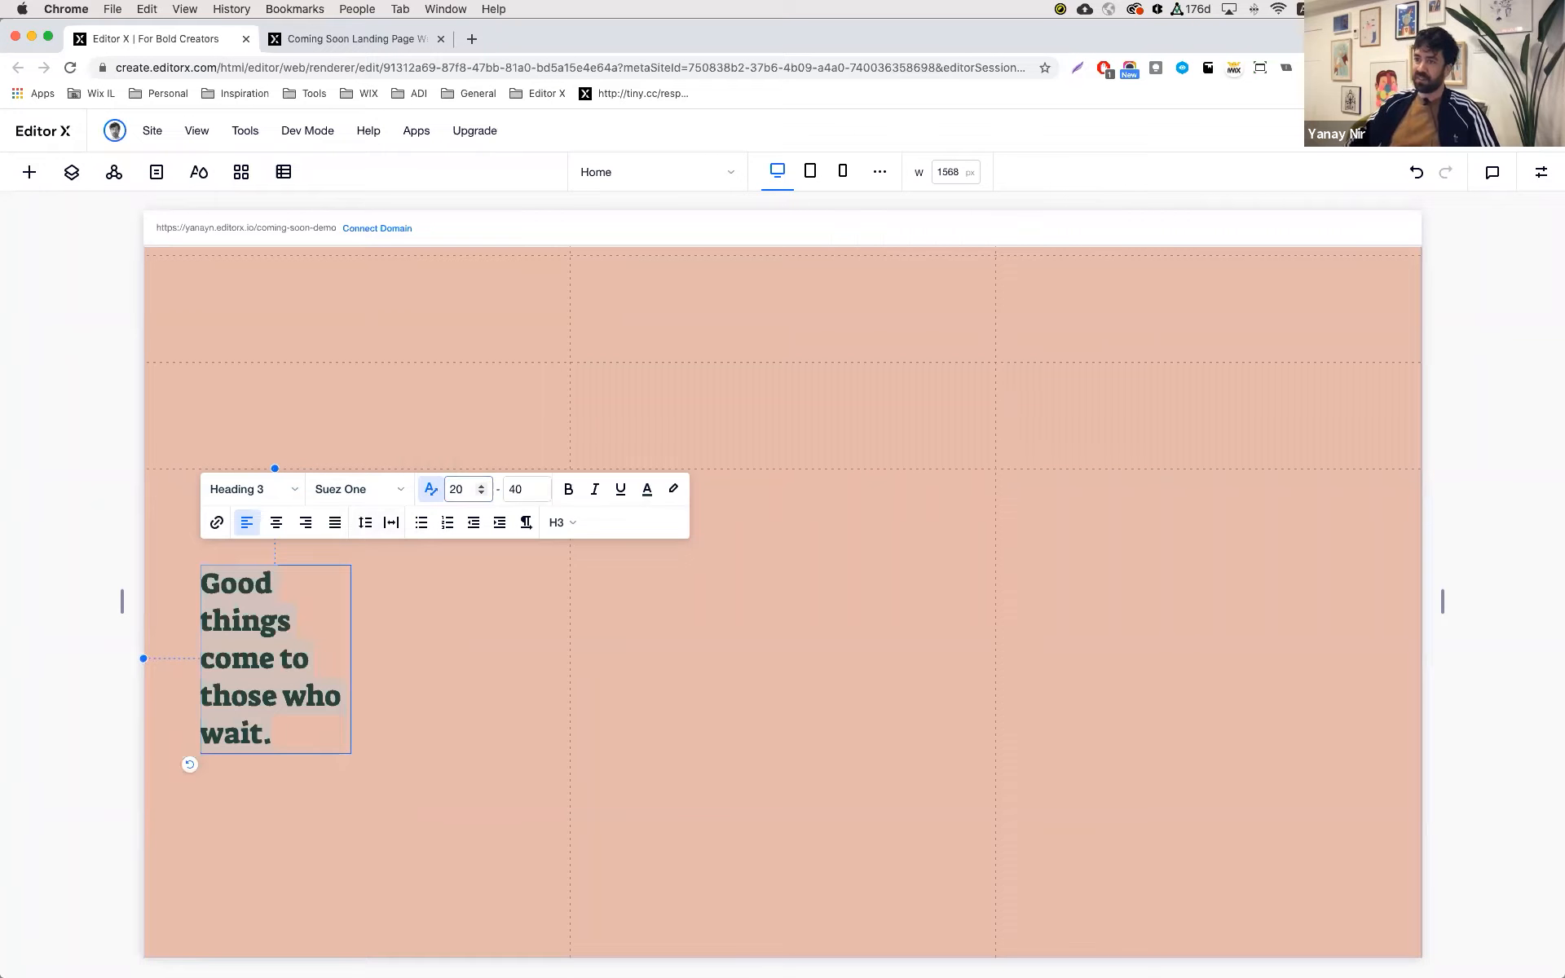
- Widen the "Good things come to those who wait." title to fit on two lines near the top of its grid cell
left_click(447, 674)
left_click(335, 663)
left_click_drag(335, 663, 476, 600)
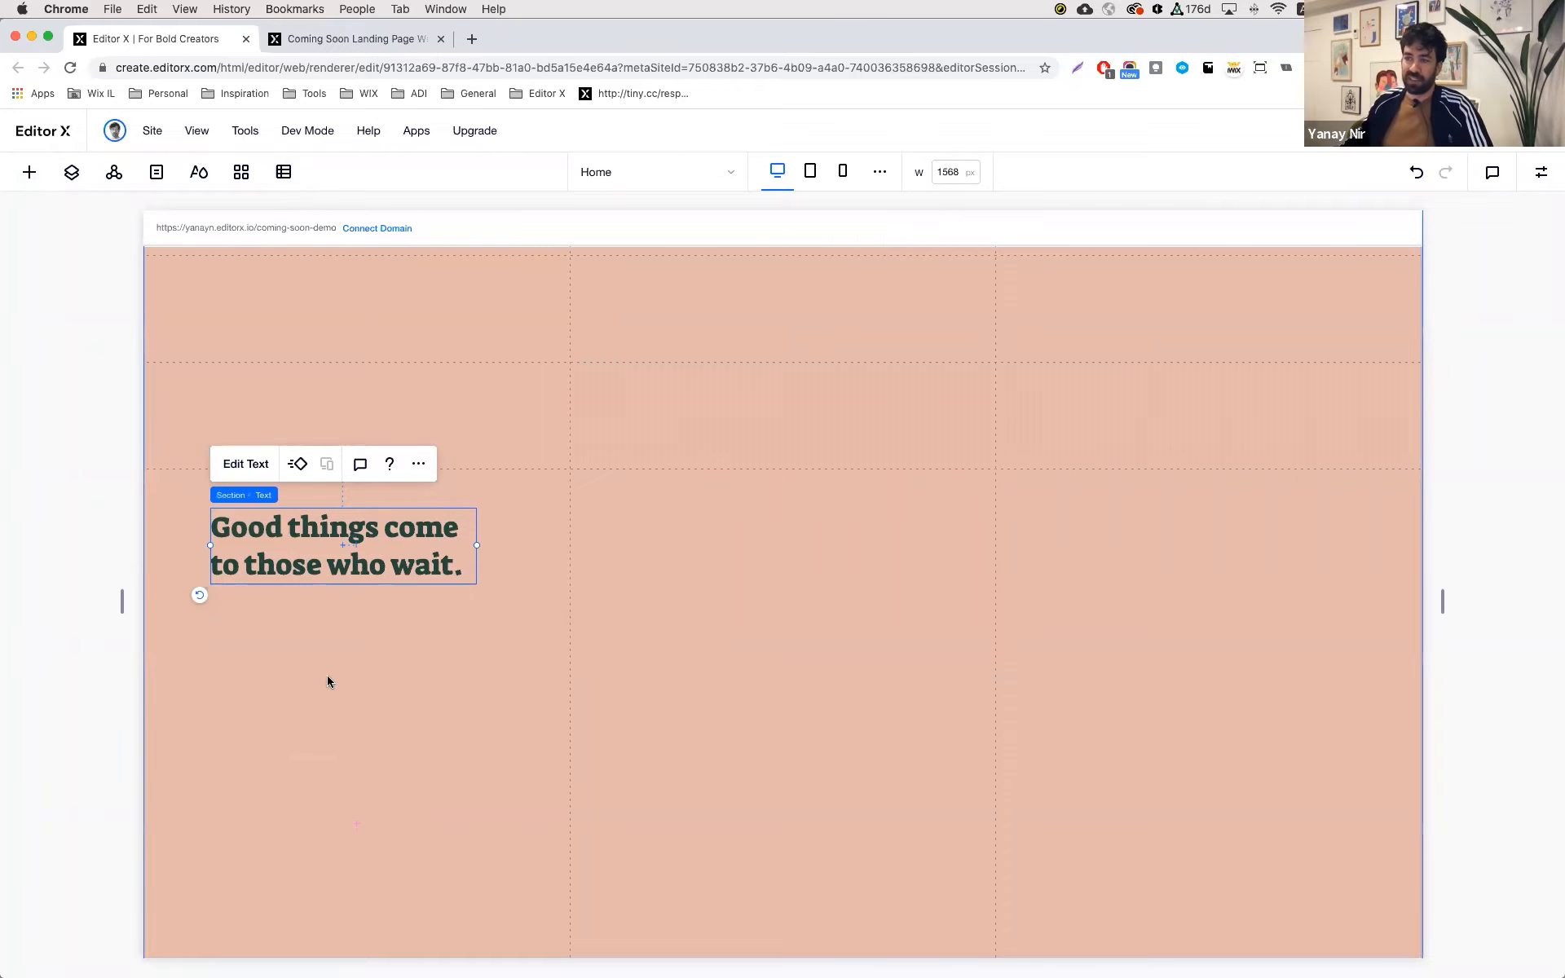
- Place the saved Second Fold Stack design asset on the section and delete it again
left_click(31, 174)
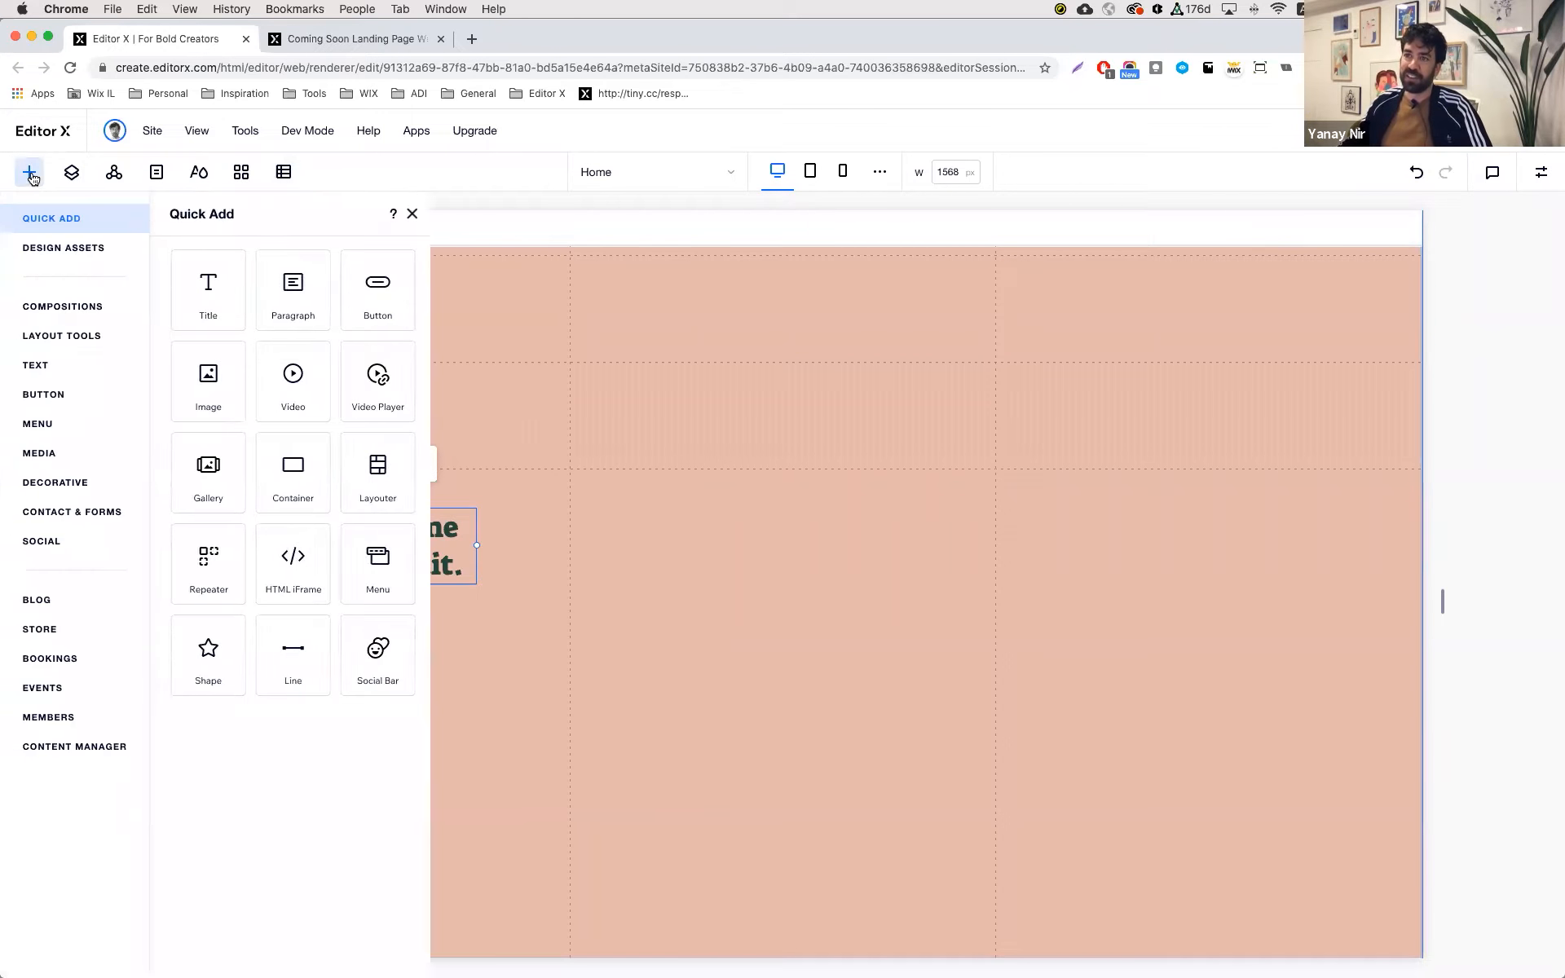
left_click(89, 247)
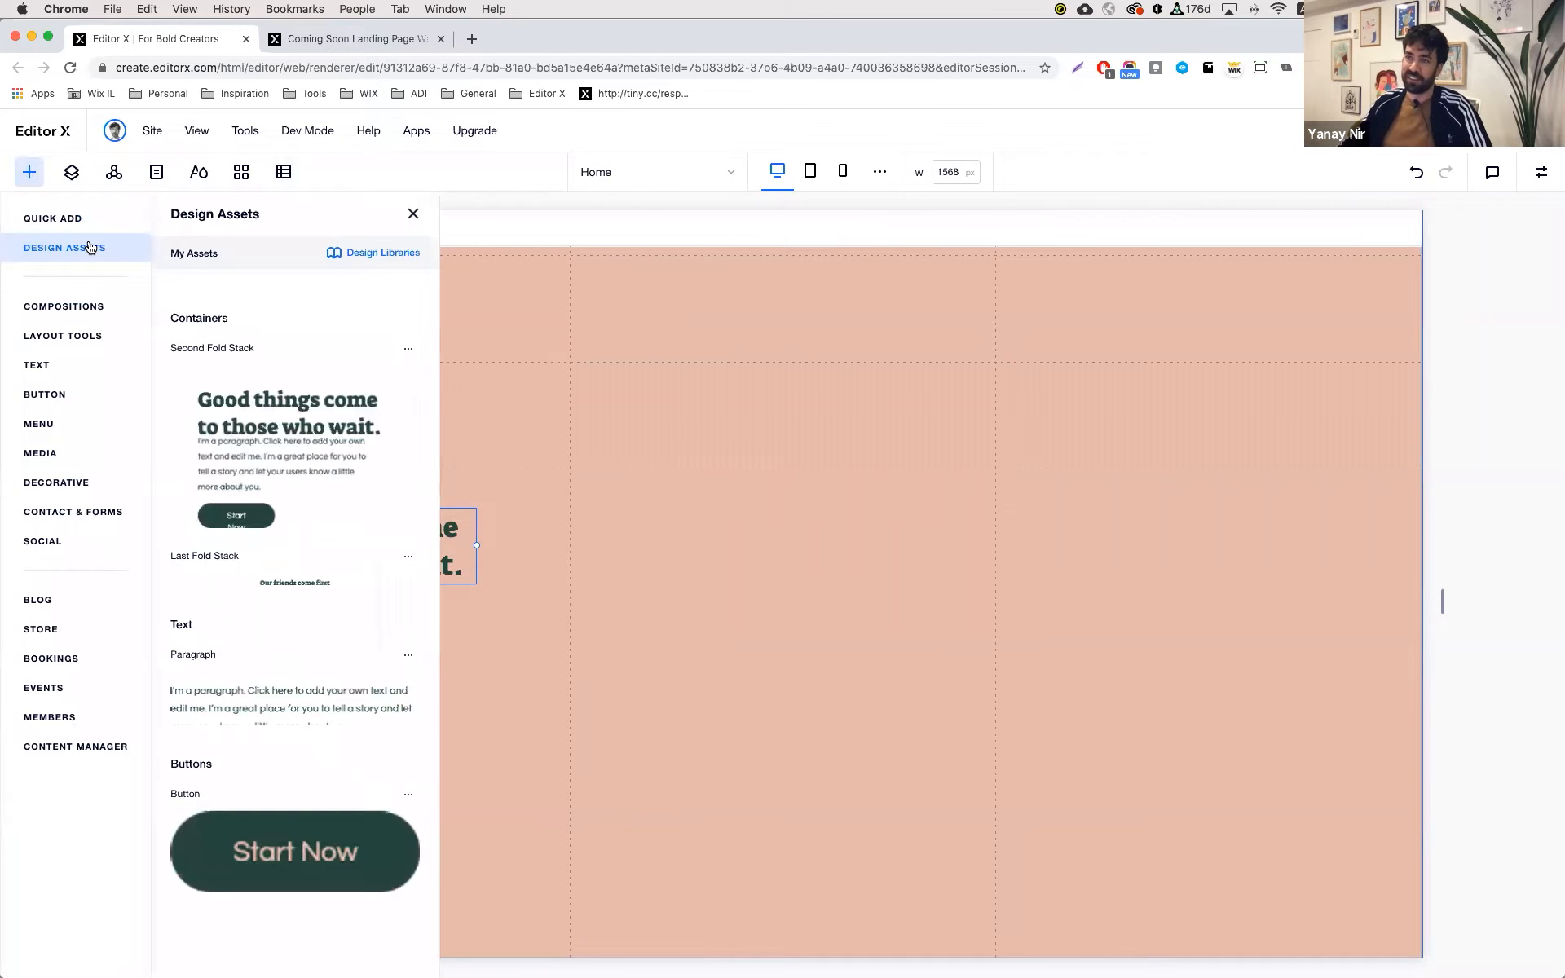
scroll(277, 514, "down", 1)
scroll(277, 513, "down", 2)
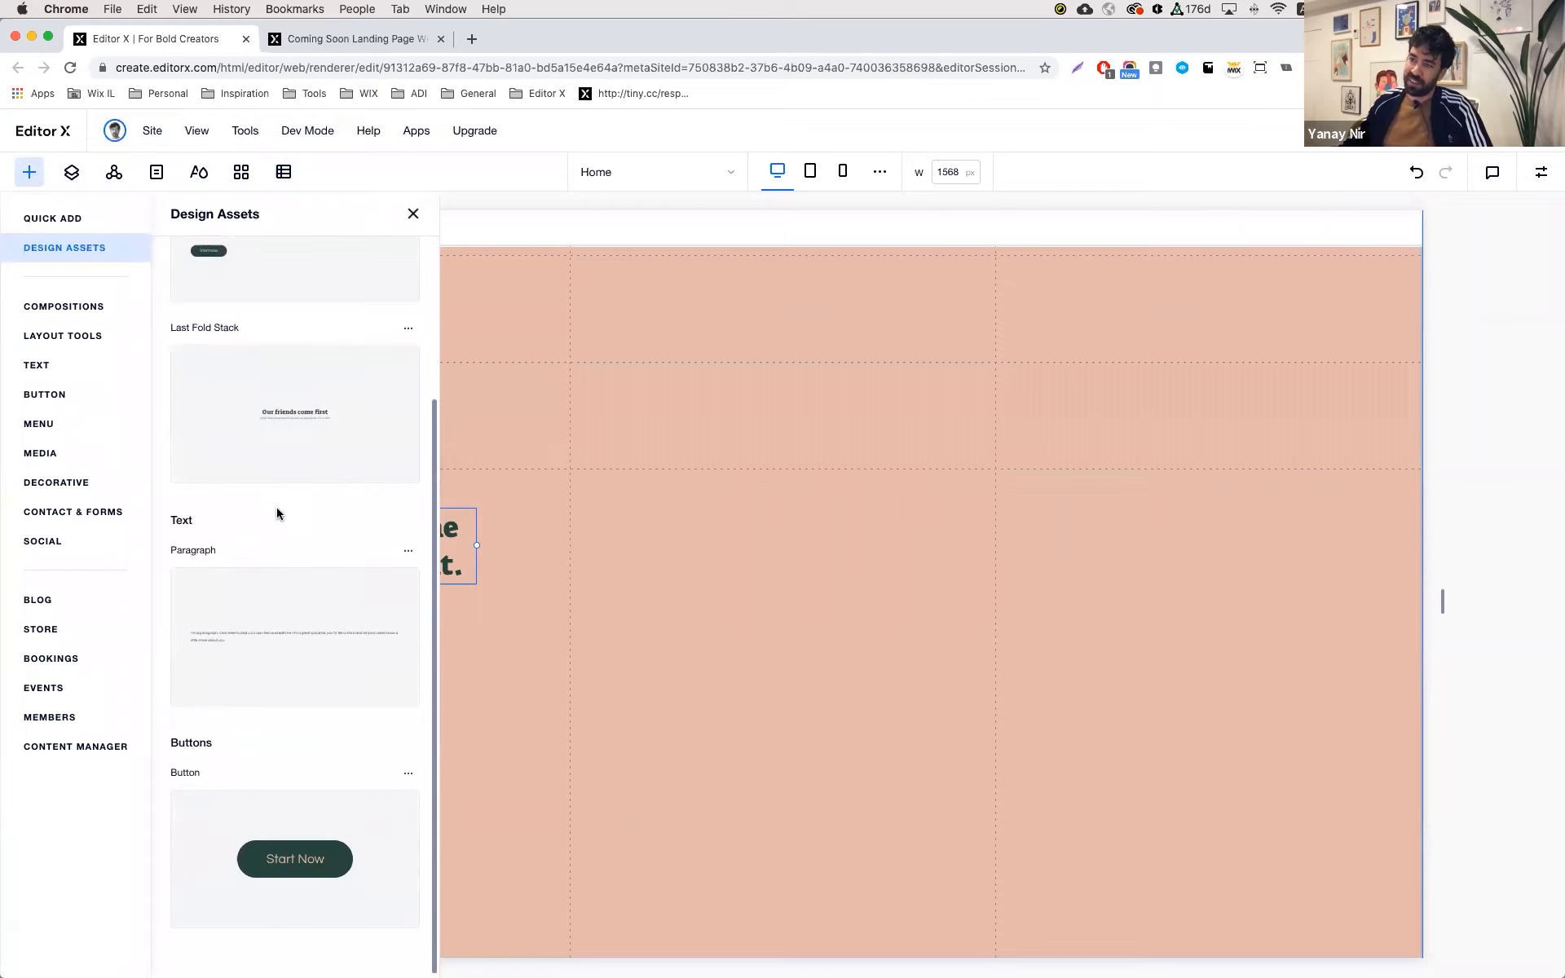
scroll(278, 514, "up", 2)
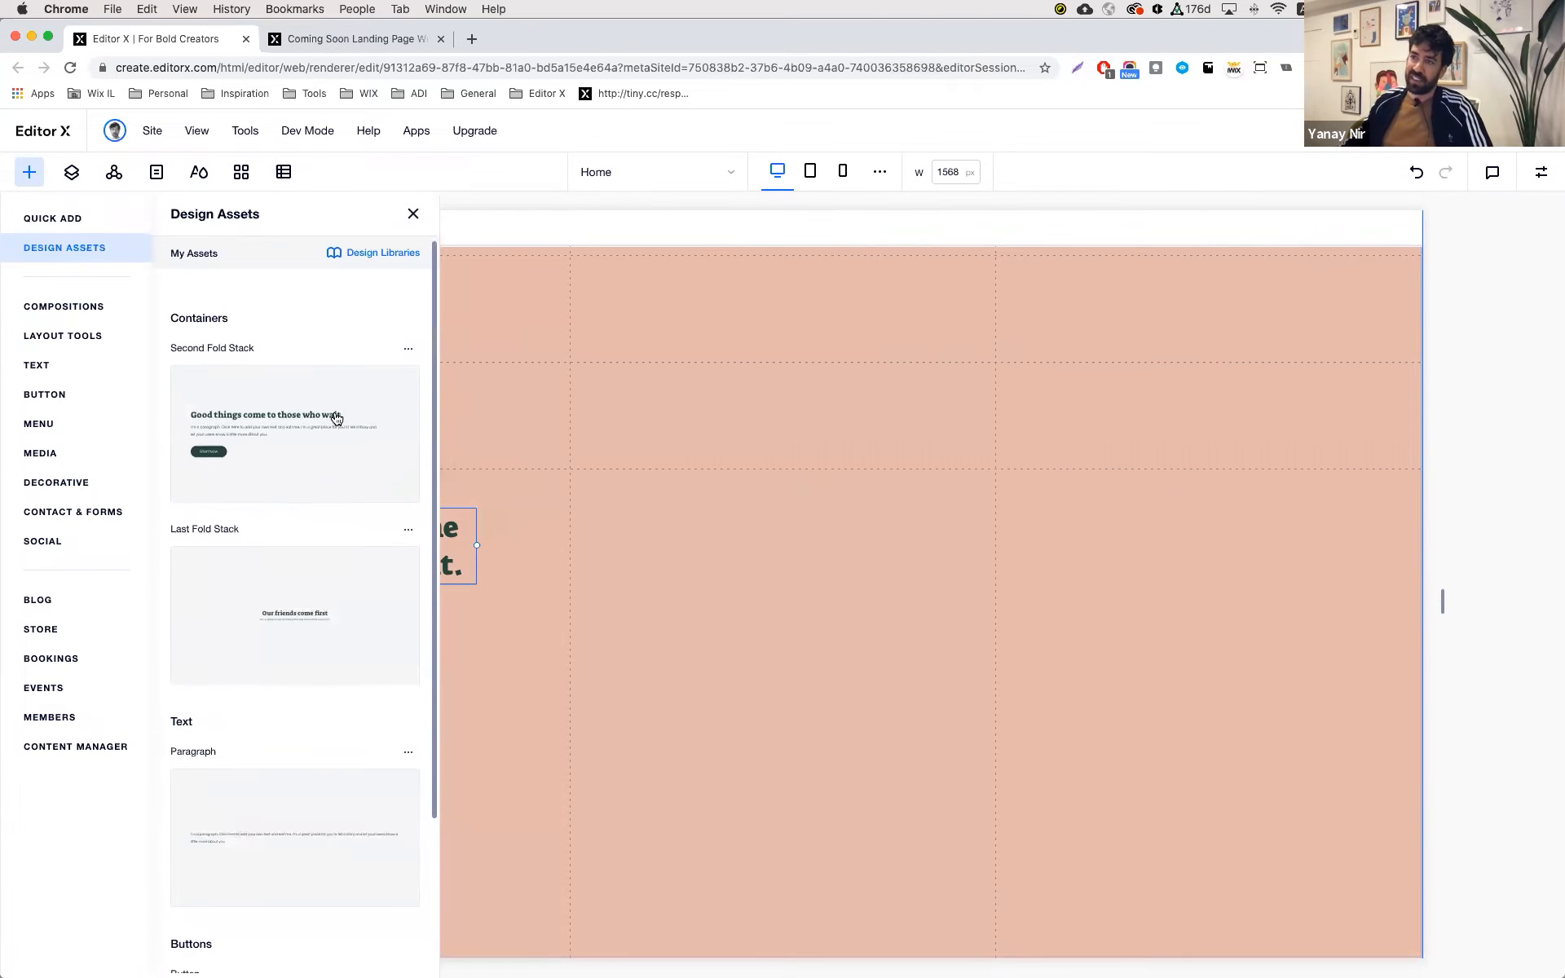
left_click_drag(274, 421, 766, 564)
key("Delete")
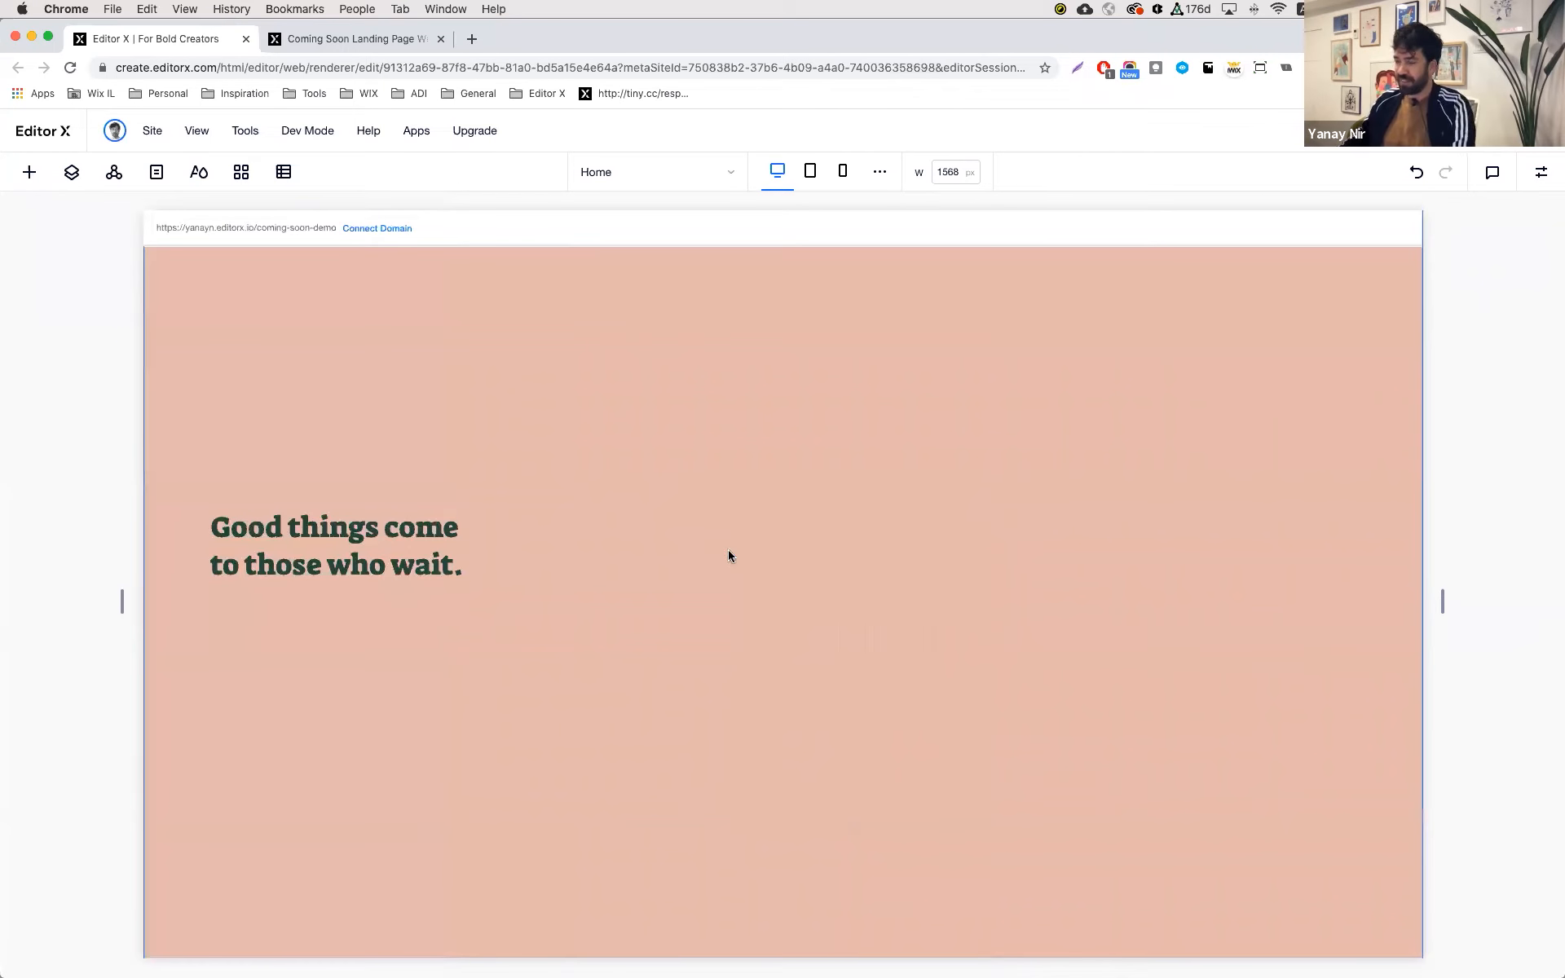
- Place the saved Paragraph and Start Now button design assets below the "Good things come to those who wait." title
left_click(27, 173)
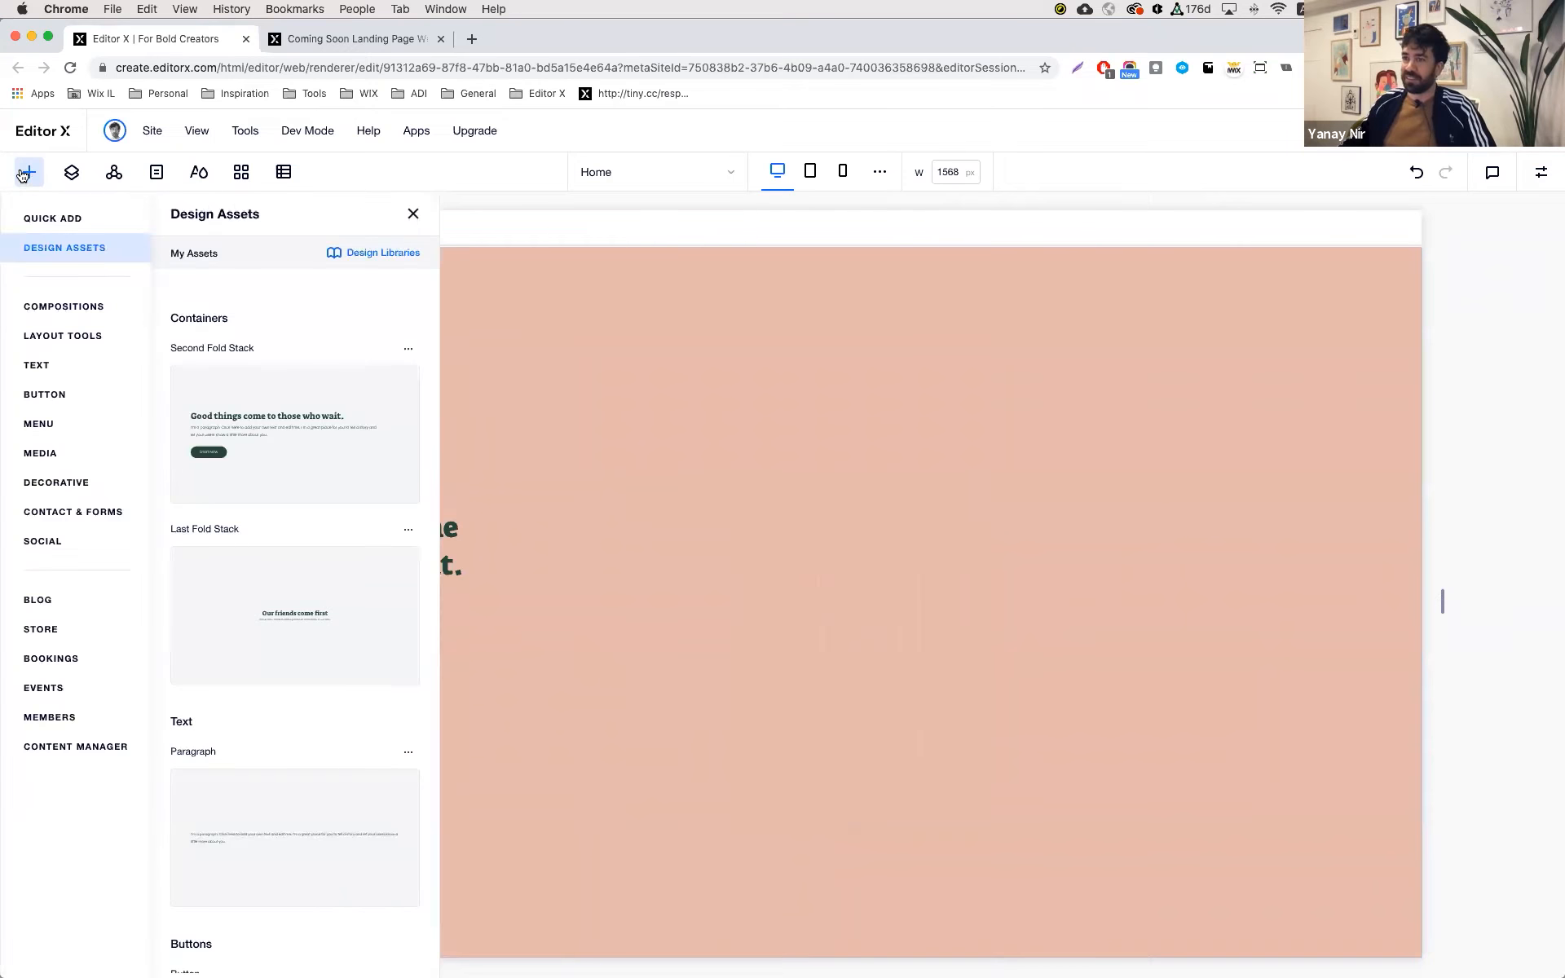
scroll(282, 614, "down", 5)
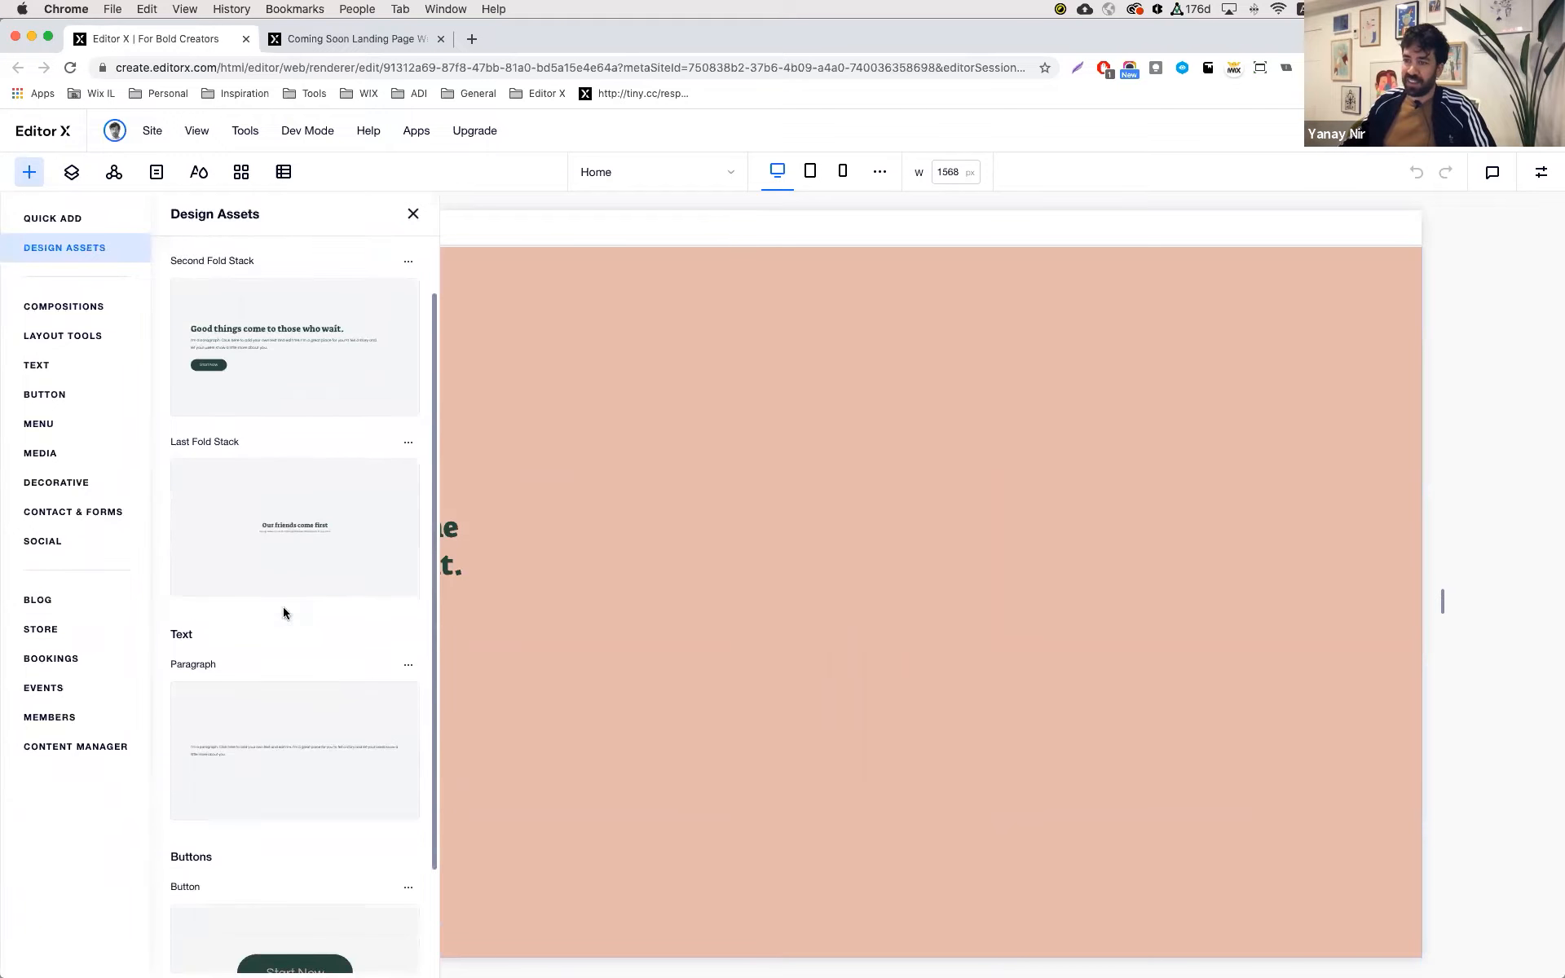
mouse_move(242, 633)
left_mouse_down()
mouse_move(582, 656)
mouse_move(252, 615)
left_mouse_up()
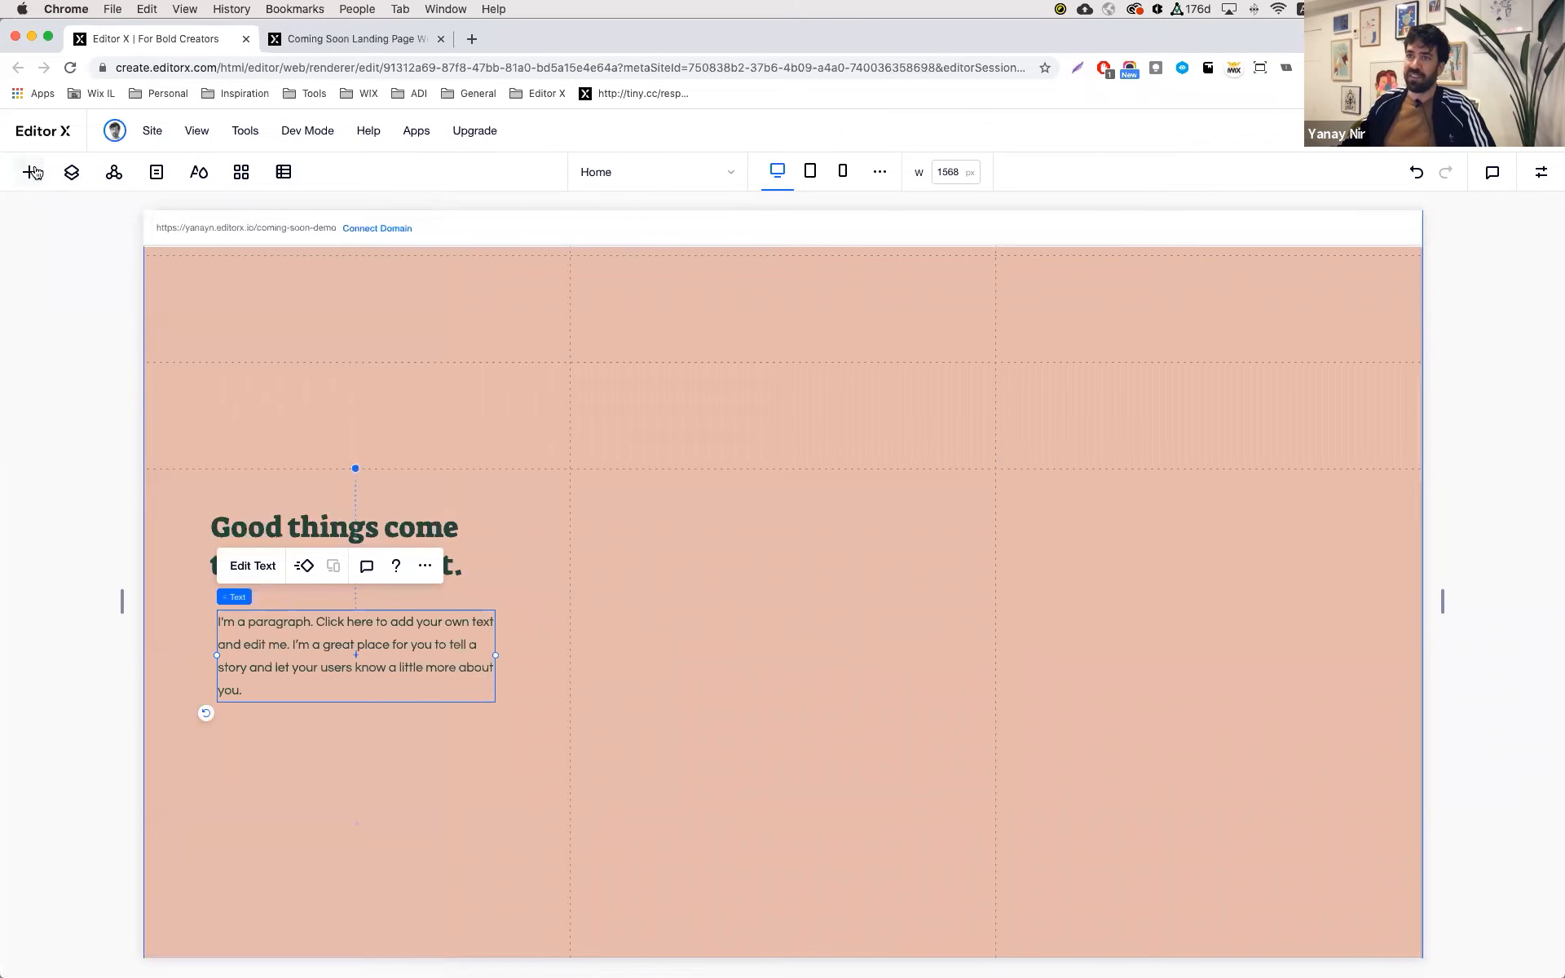
left_click(33, 171)
left_click_drag(307, 855, 270, 749)
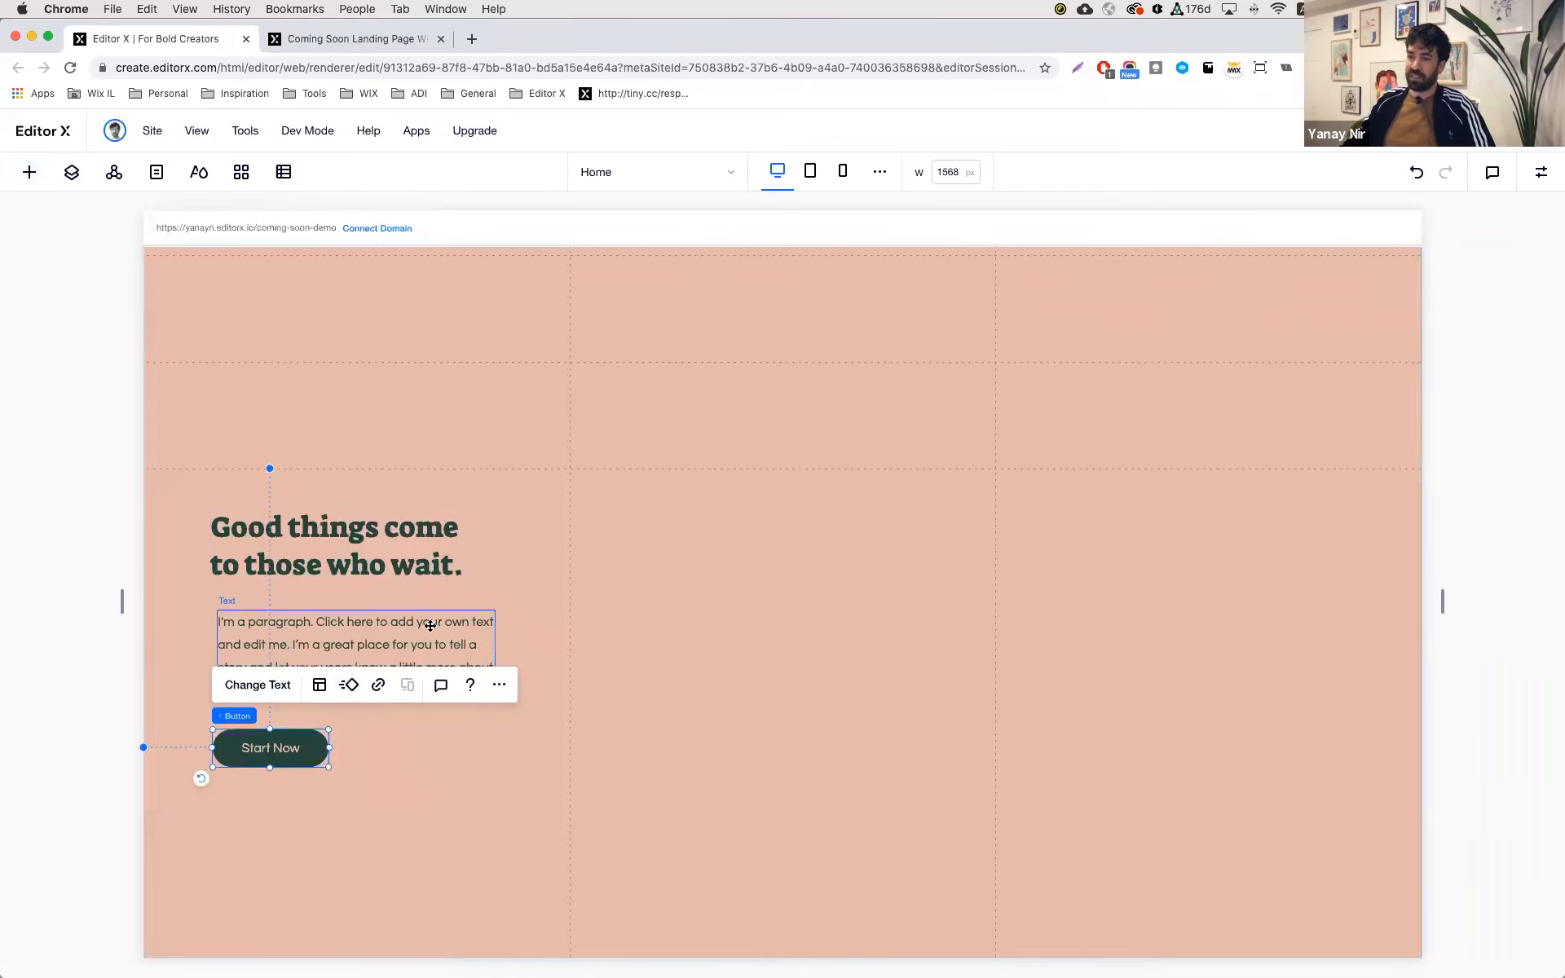
- Stack the title, paragraph and Start Now button, left-aligned, and center the stack vertically in its grid cell
left_click(420, 623, "shift")
left_click(431, 520, "shift")
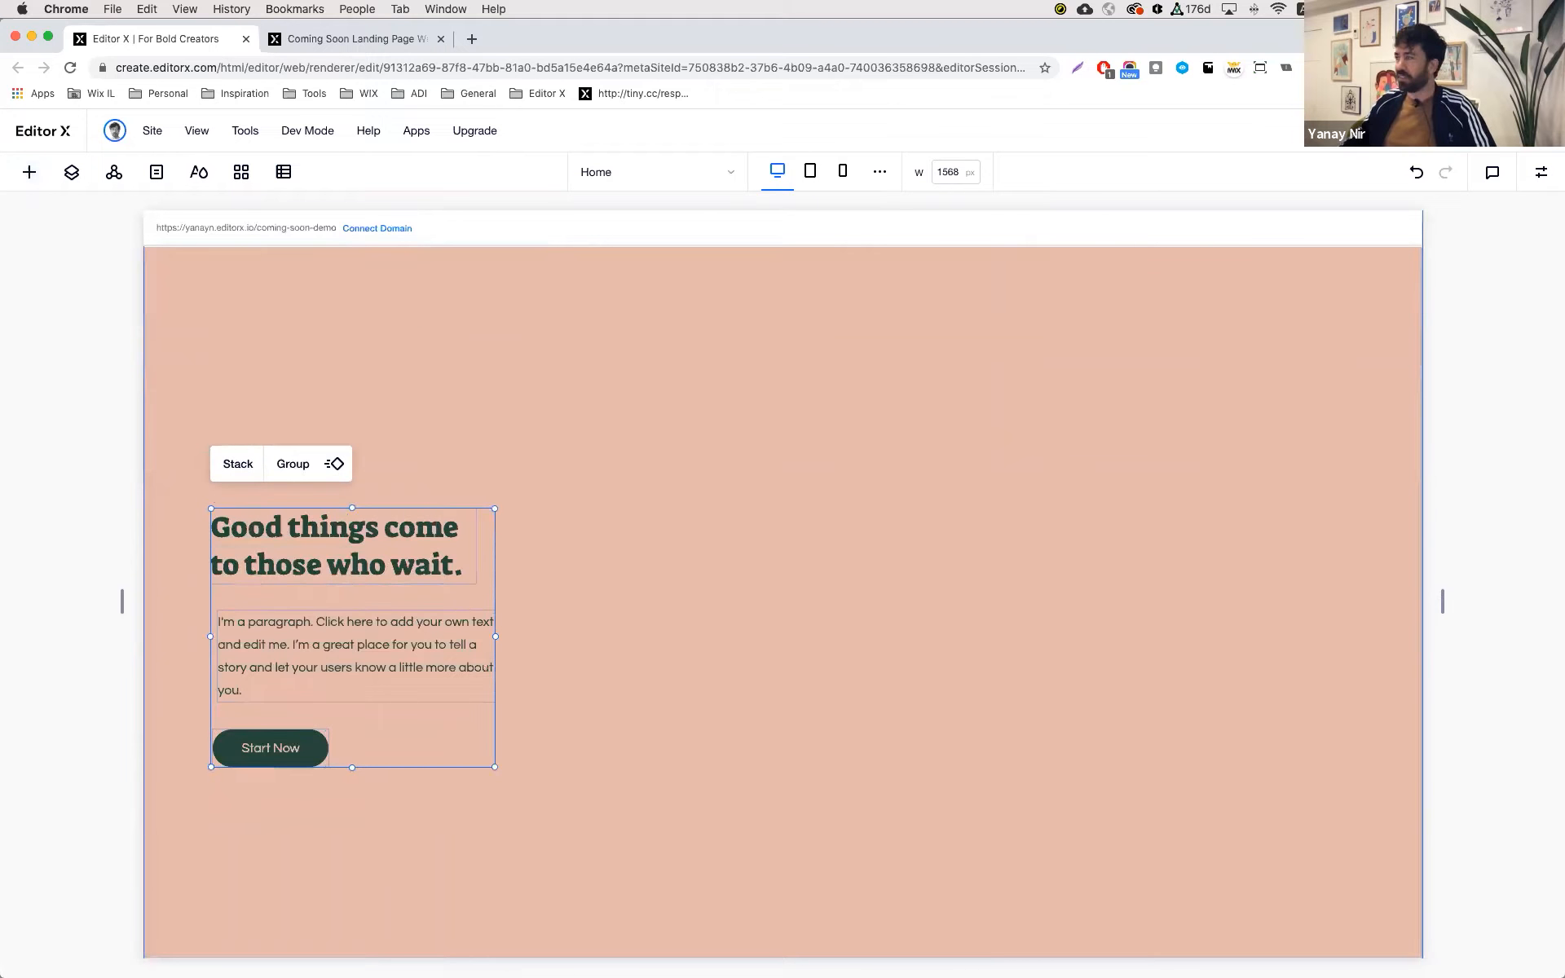
left_click(1541, 172)
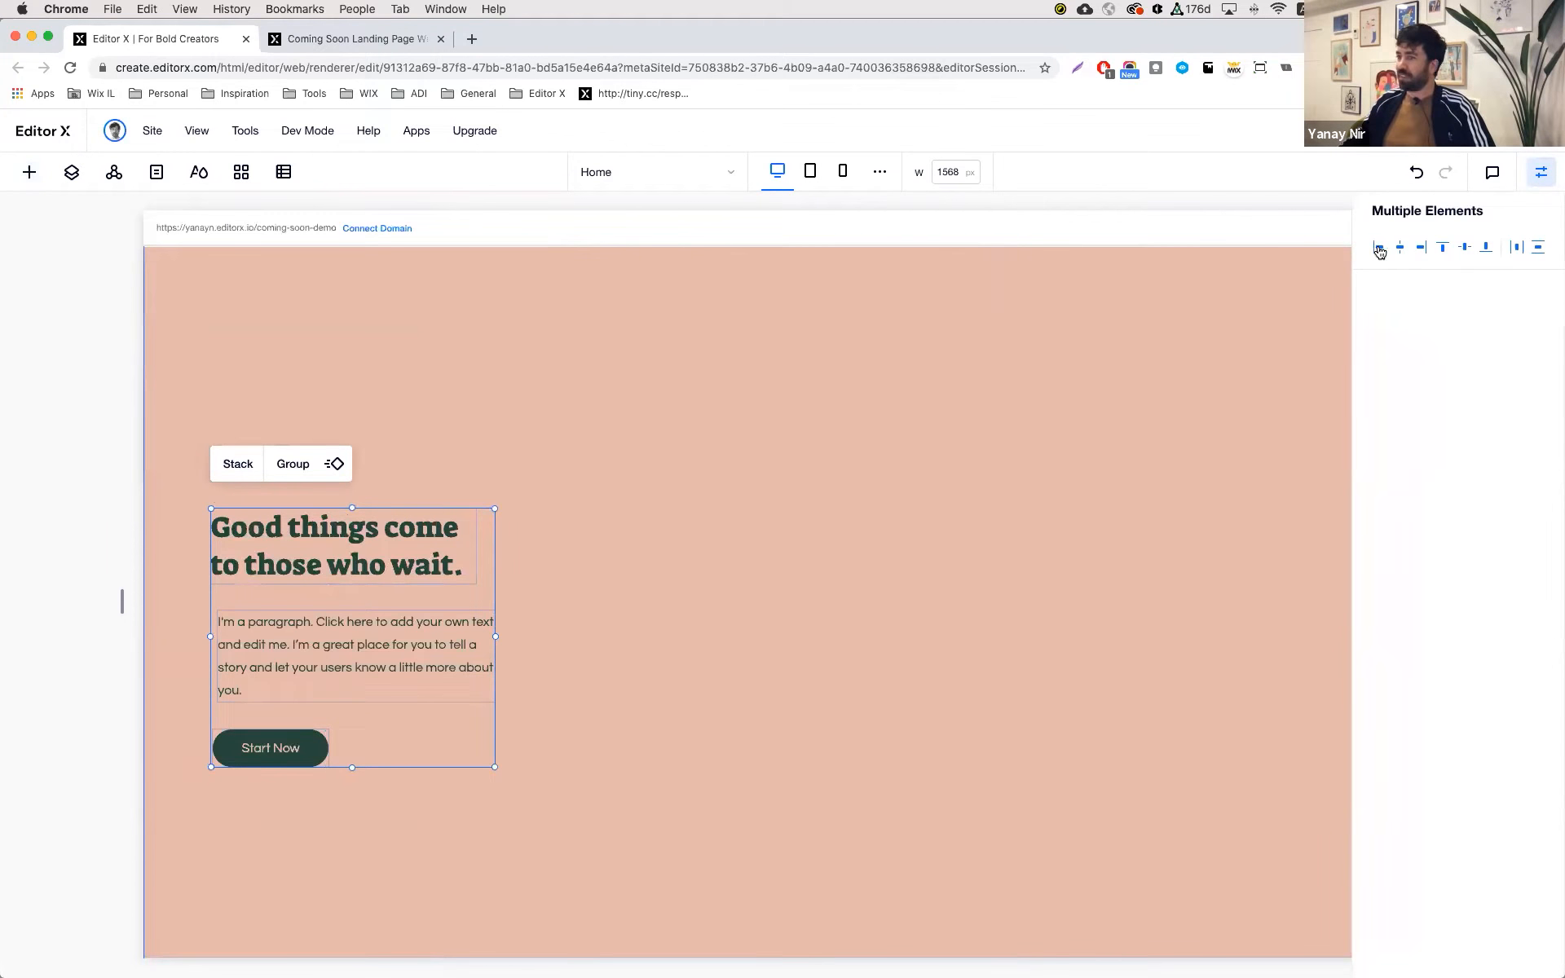
left_click(241, 466)
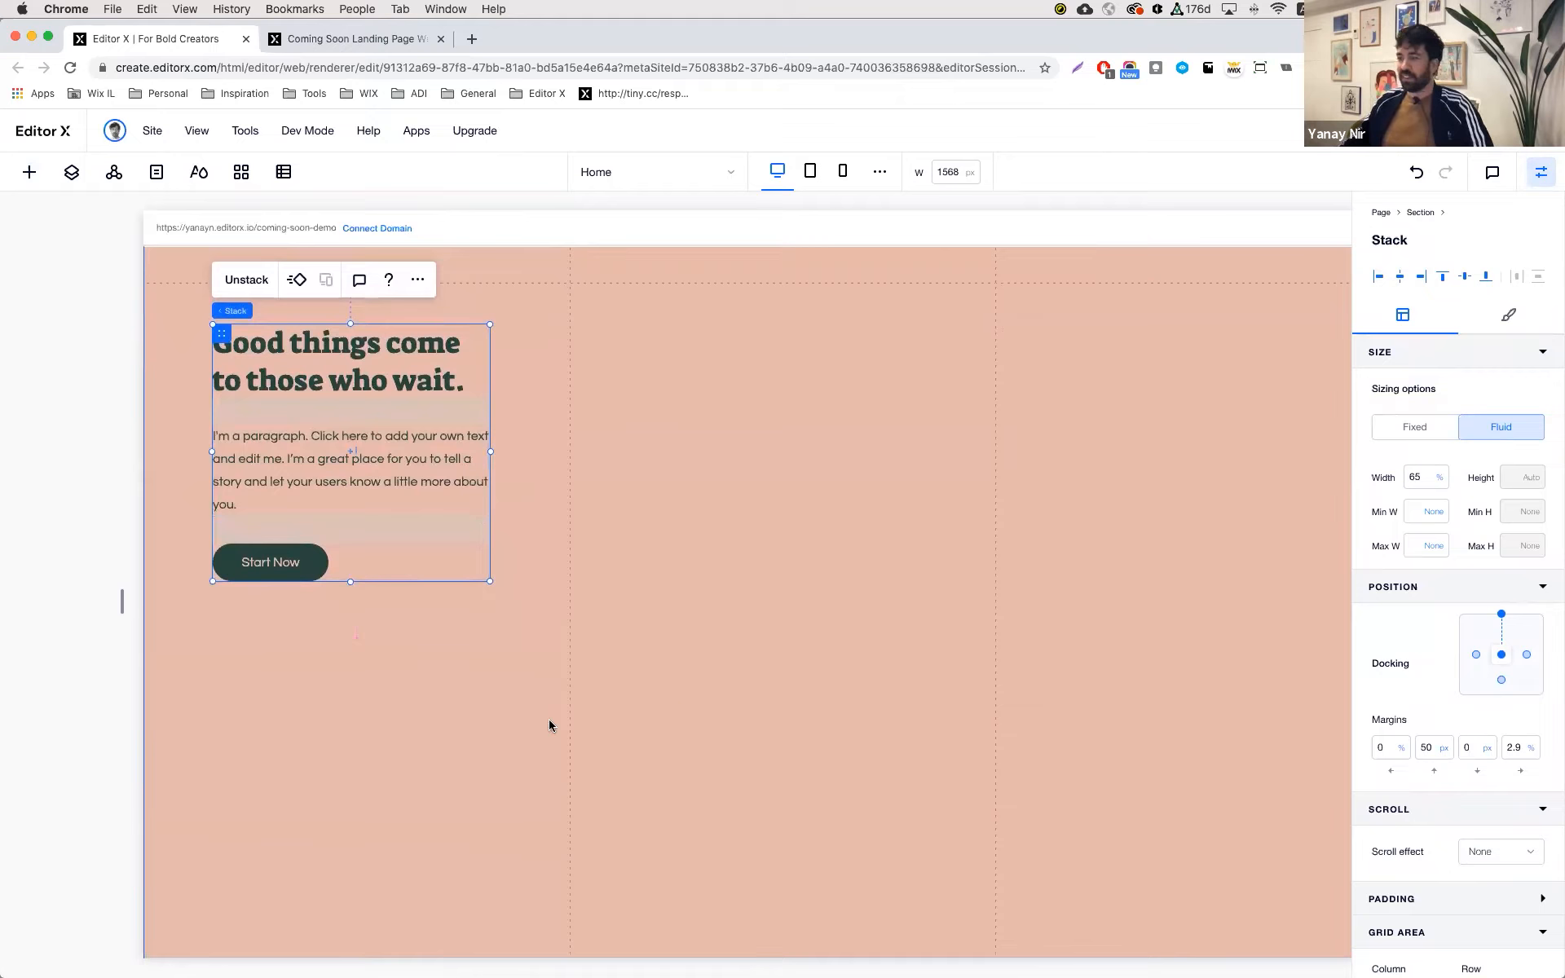
left_click(1465, 278)
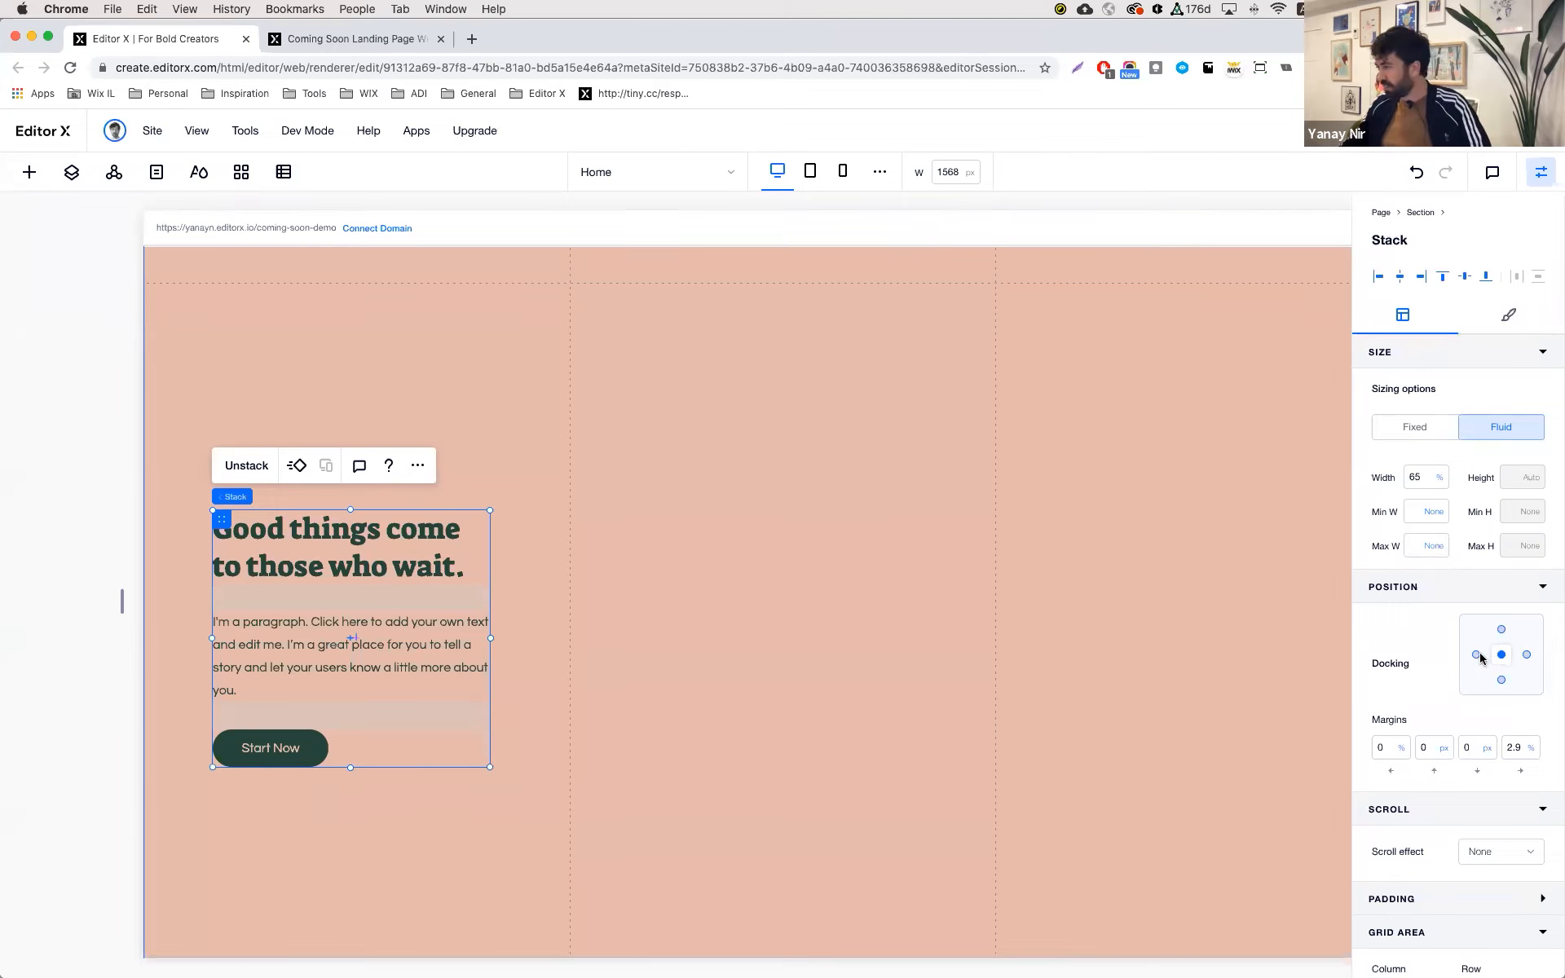
- Dock the text and button stack to its cell's left edge with a 50 px left margin, and set its width to 80%
left_click(1476, 656)
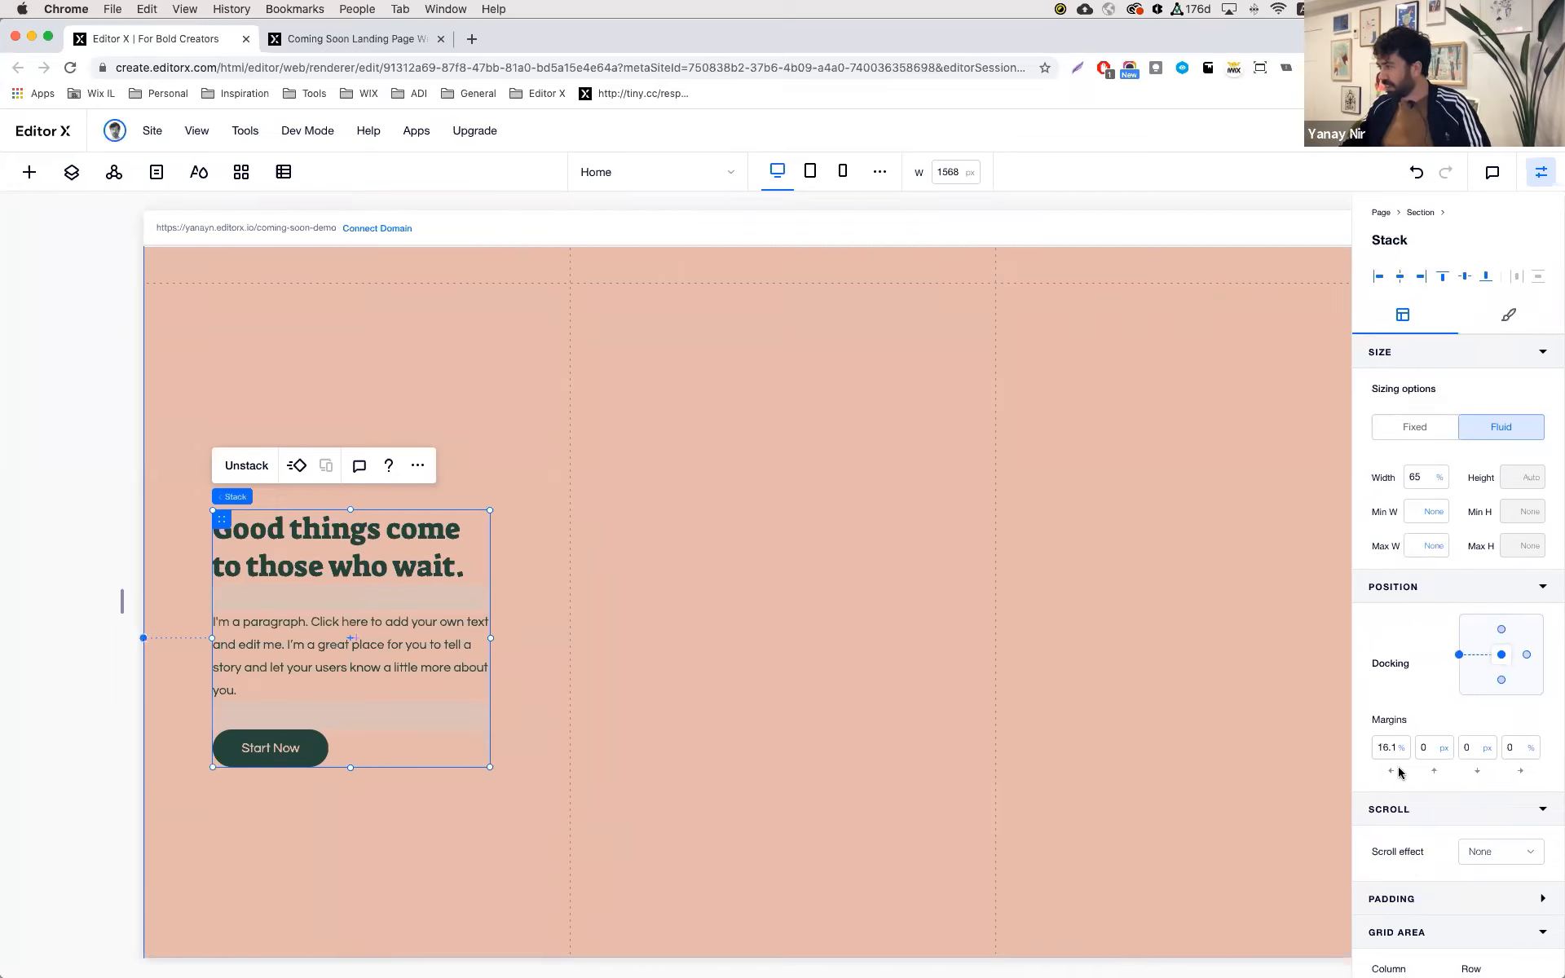
type("50px")
key("Return")
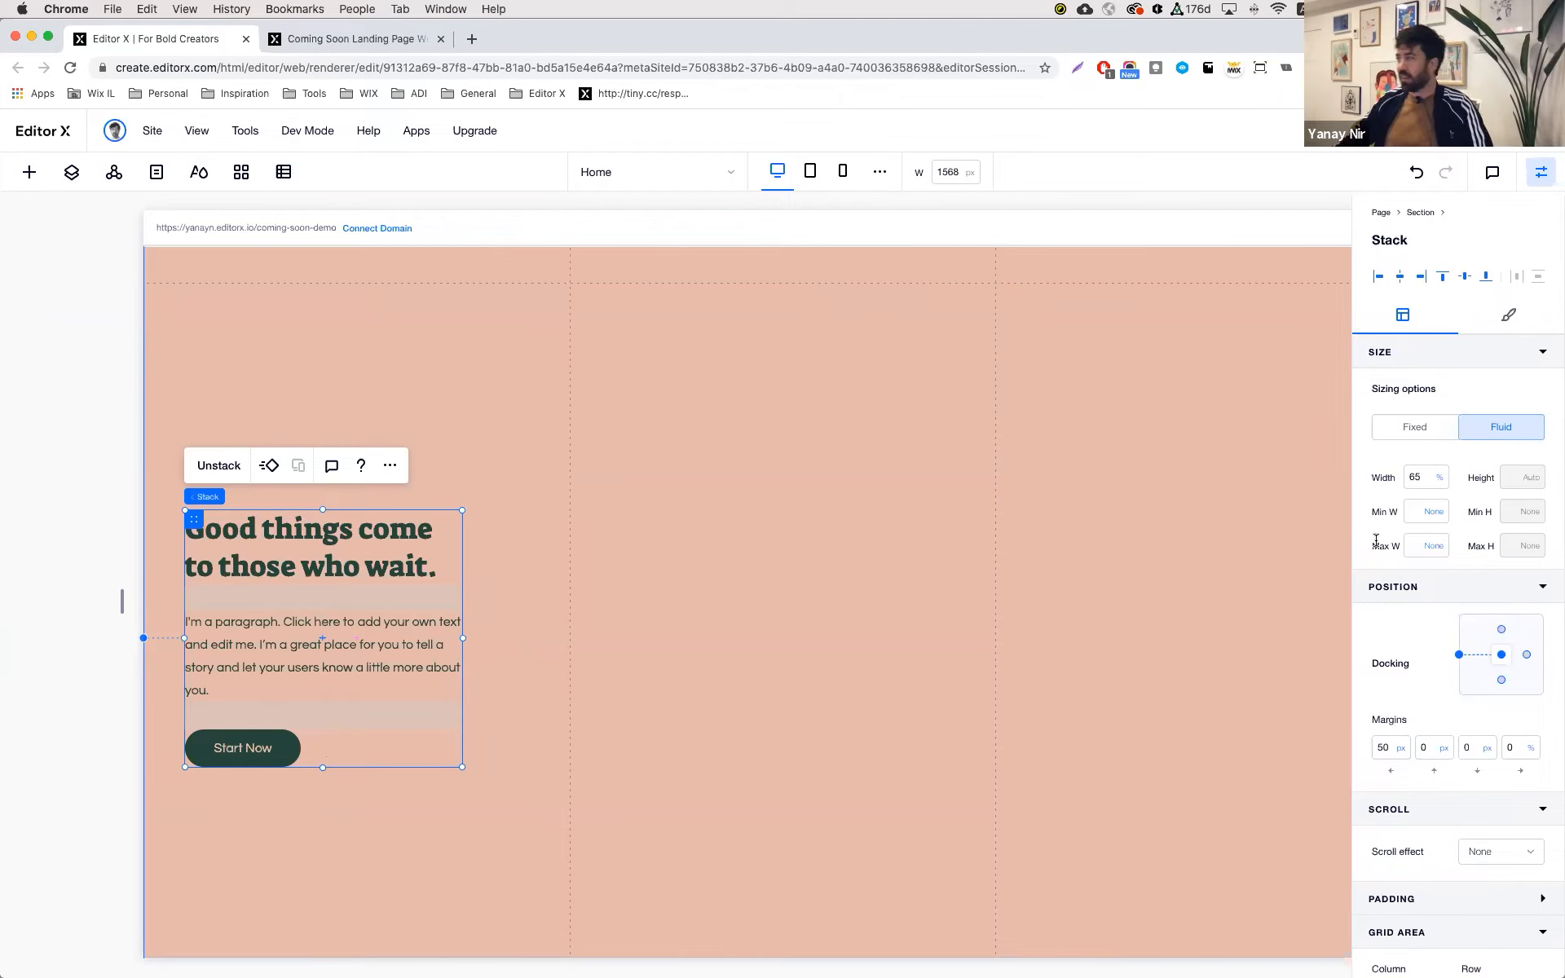
left_click(1424, 477)
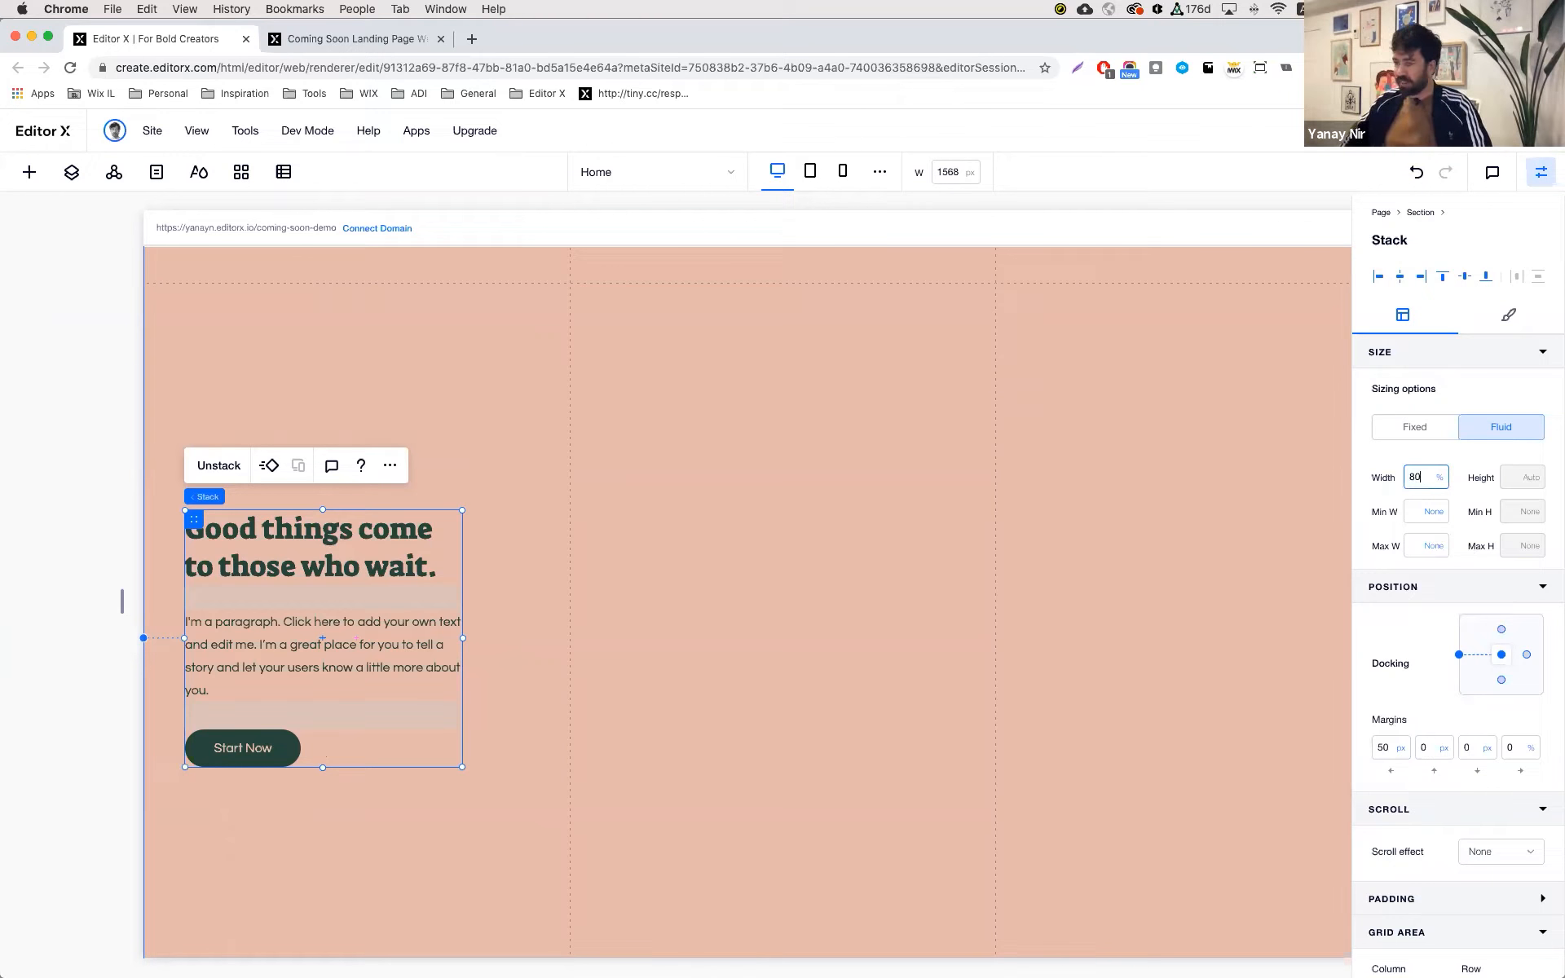
type("80")
key("Return")
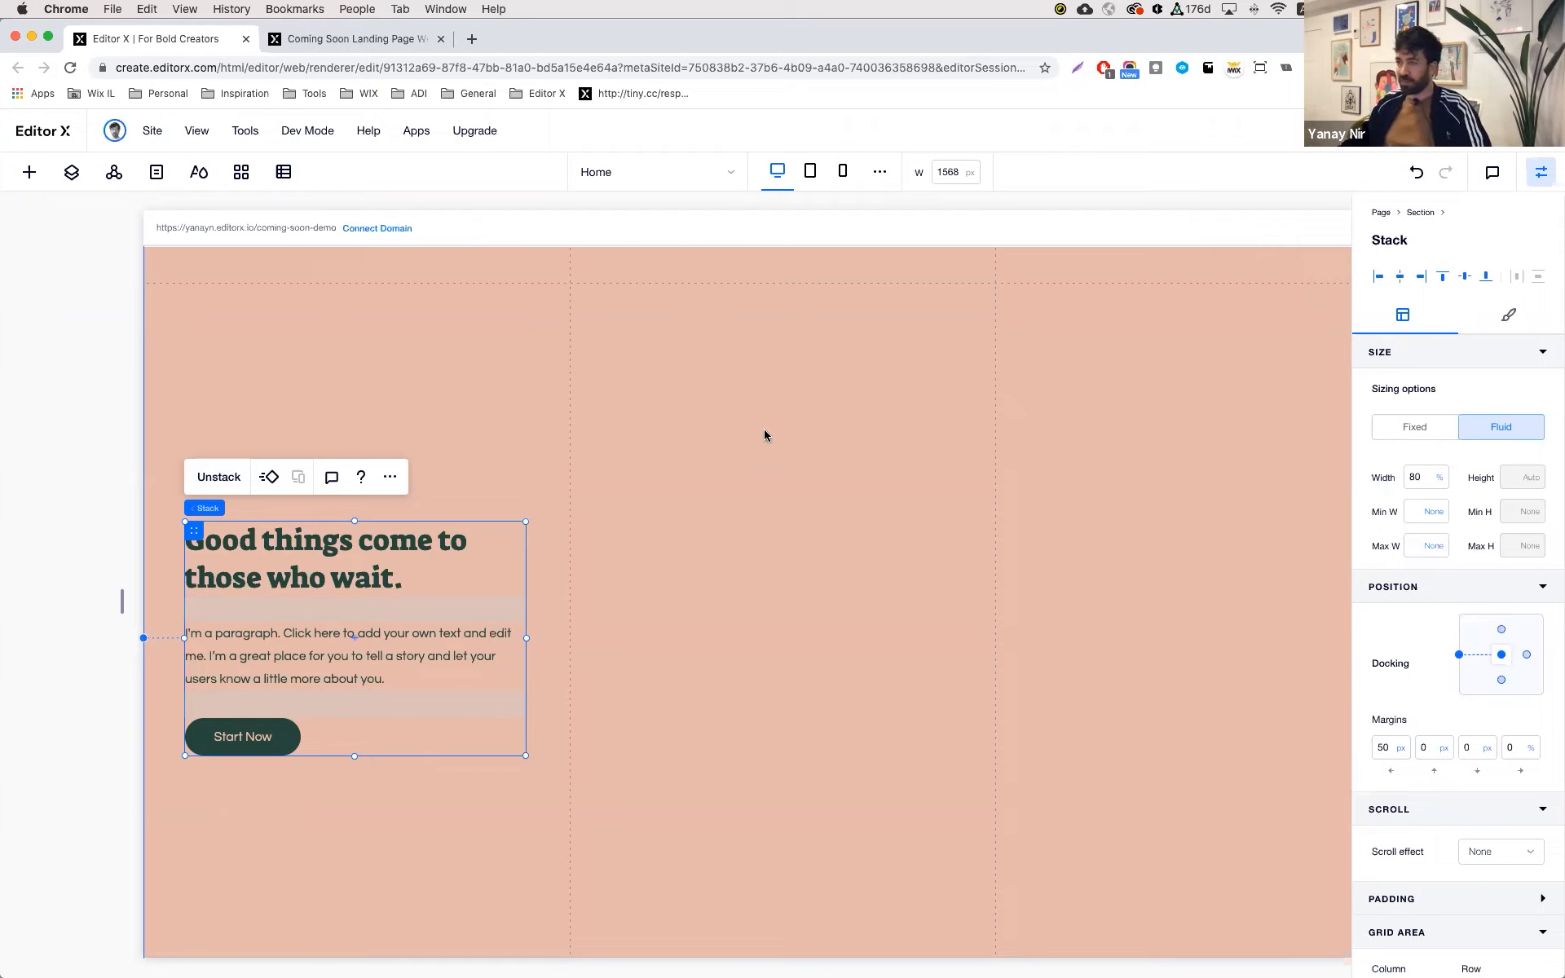
- Place the uploaded Coming Soon transparent video from the site files in the middle grid cell of the second fold
left_click(28, 172)
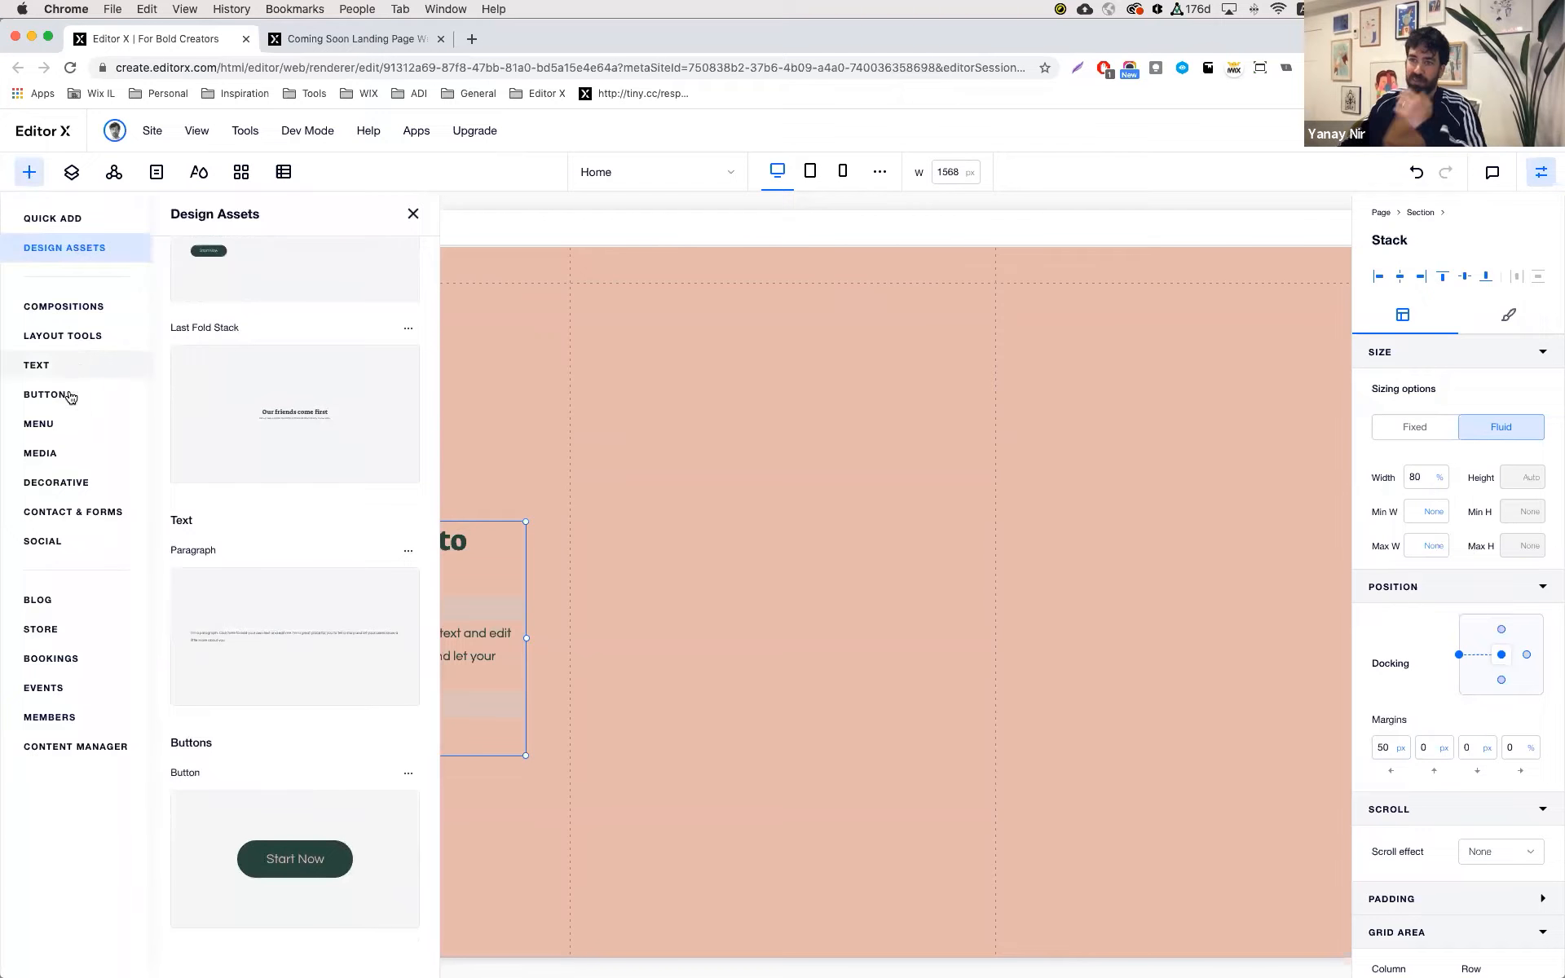
left_click(73, 456)
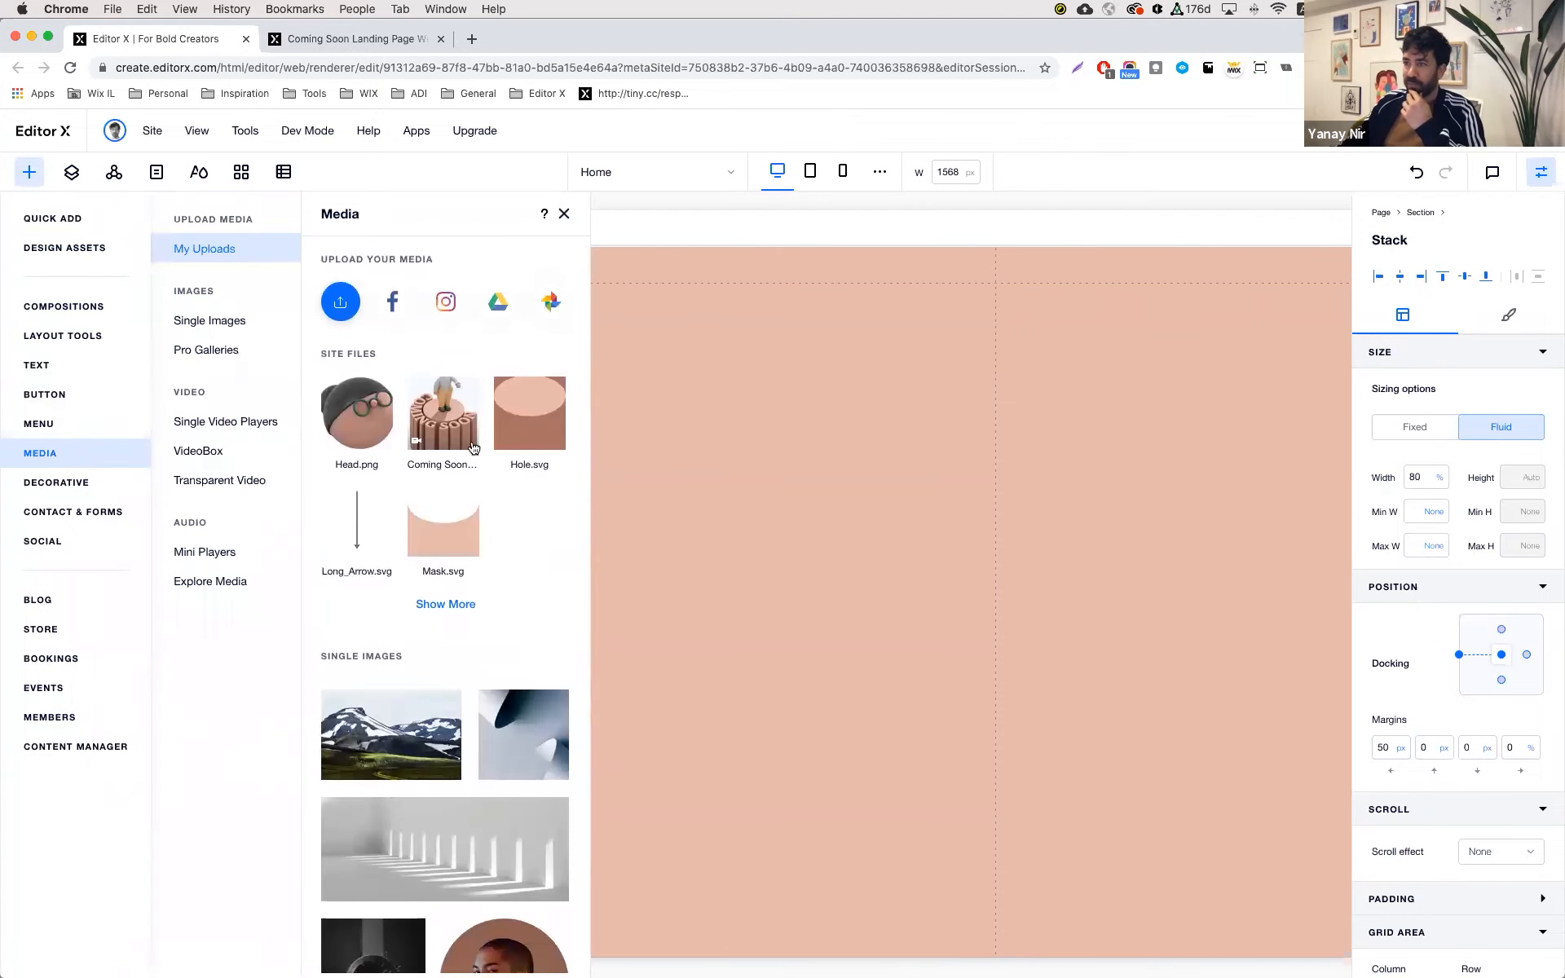
left_click(859, 563)
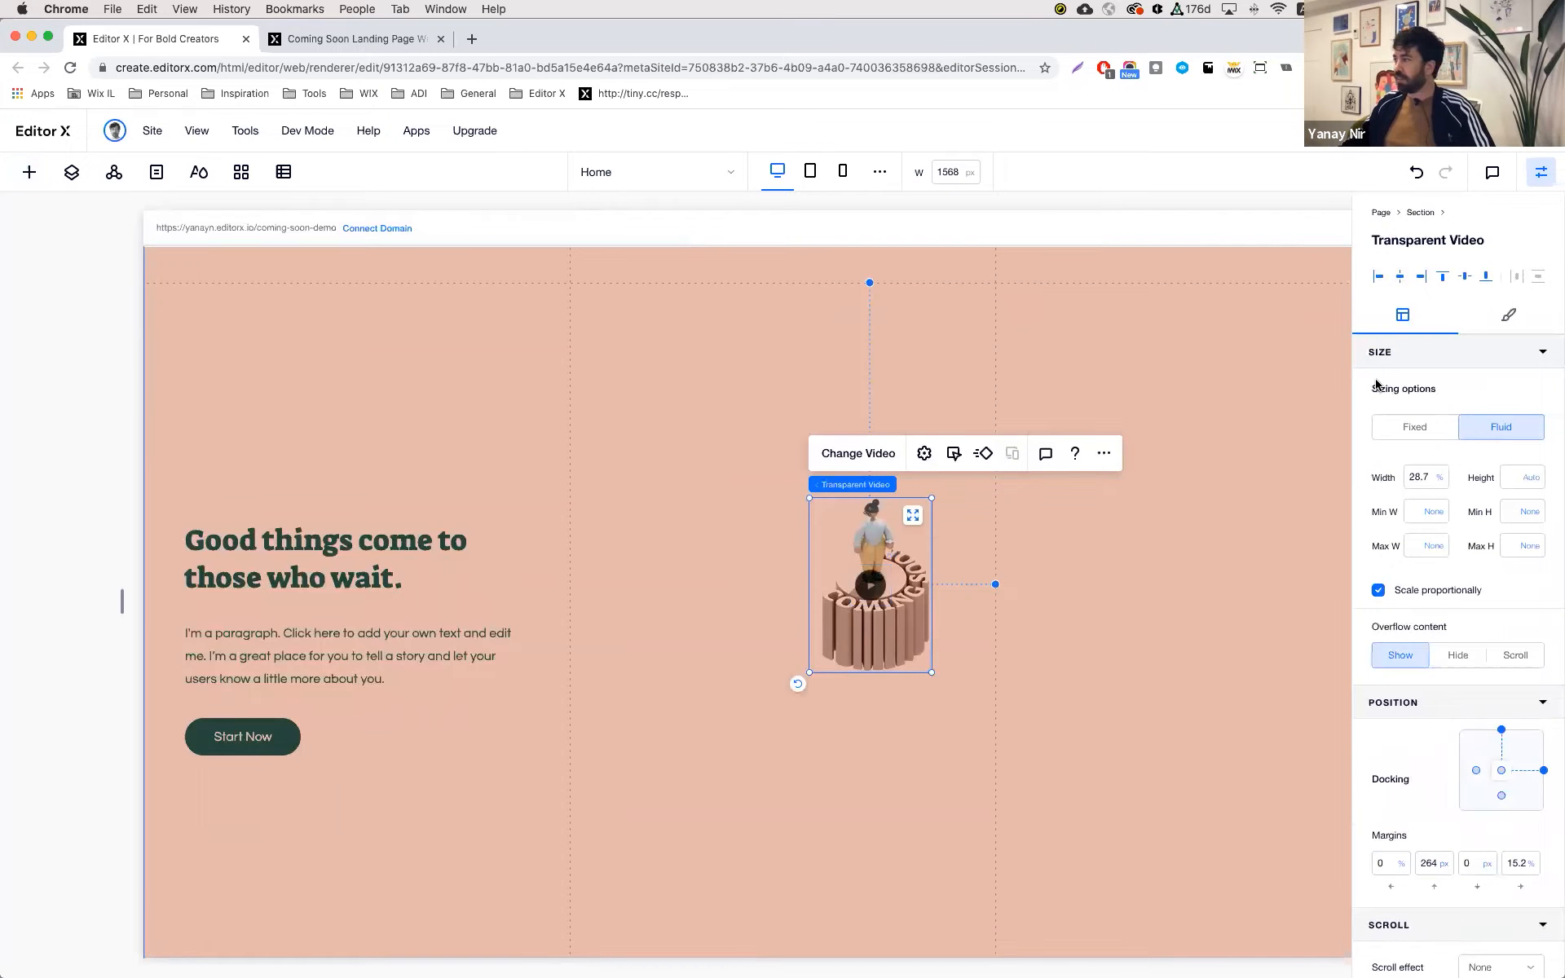
- Center the Coming Soon video horizontally and vertically in its grid cell and set its width to 95%
left_click(1407, 275)
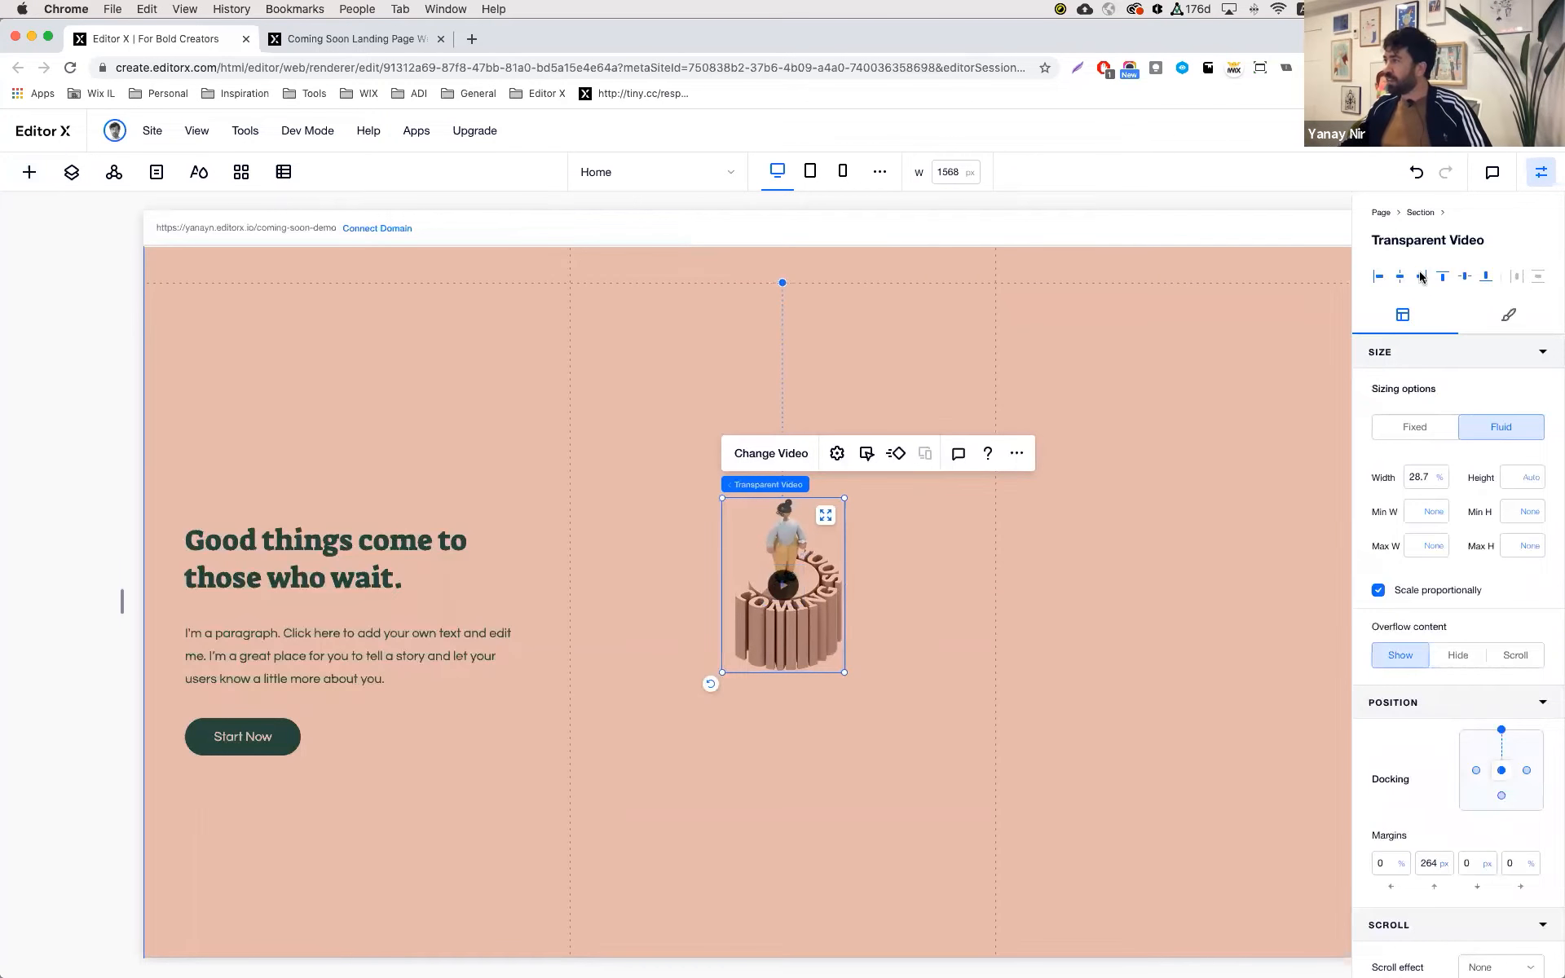
left_click(1464, 277)
left_click(1431, 480)
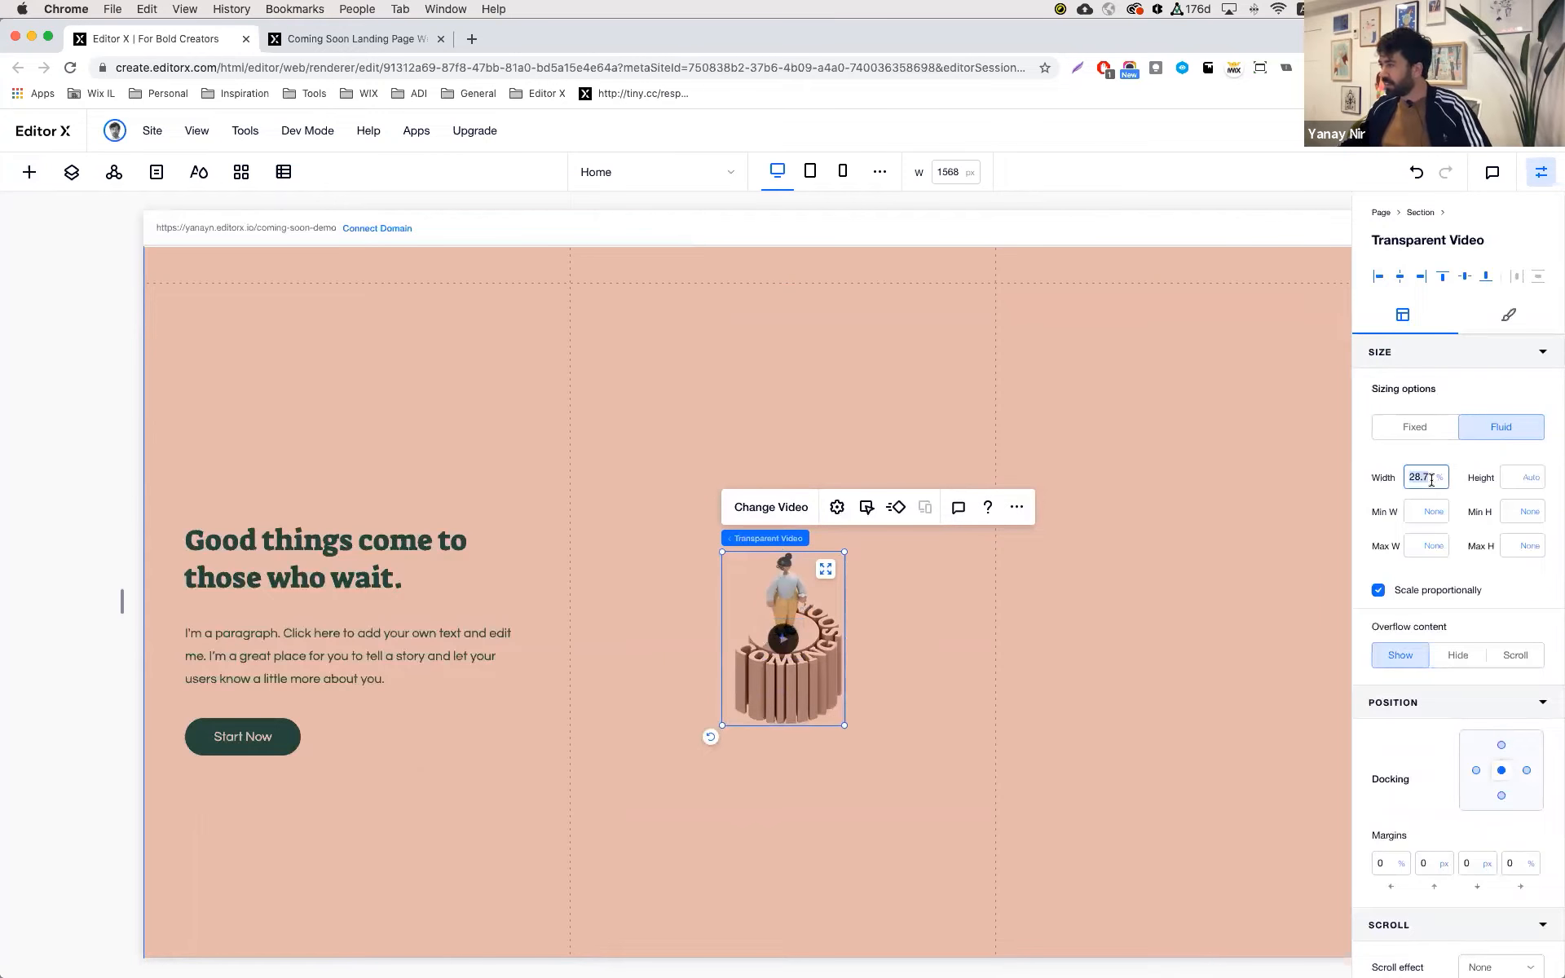
key("Return")
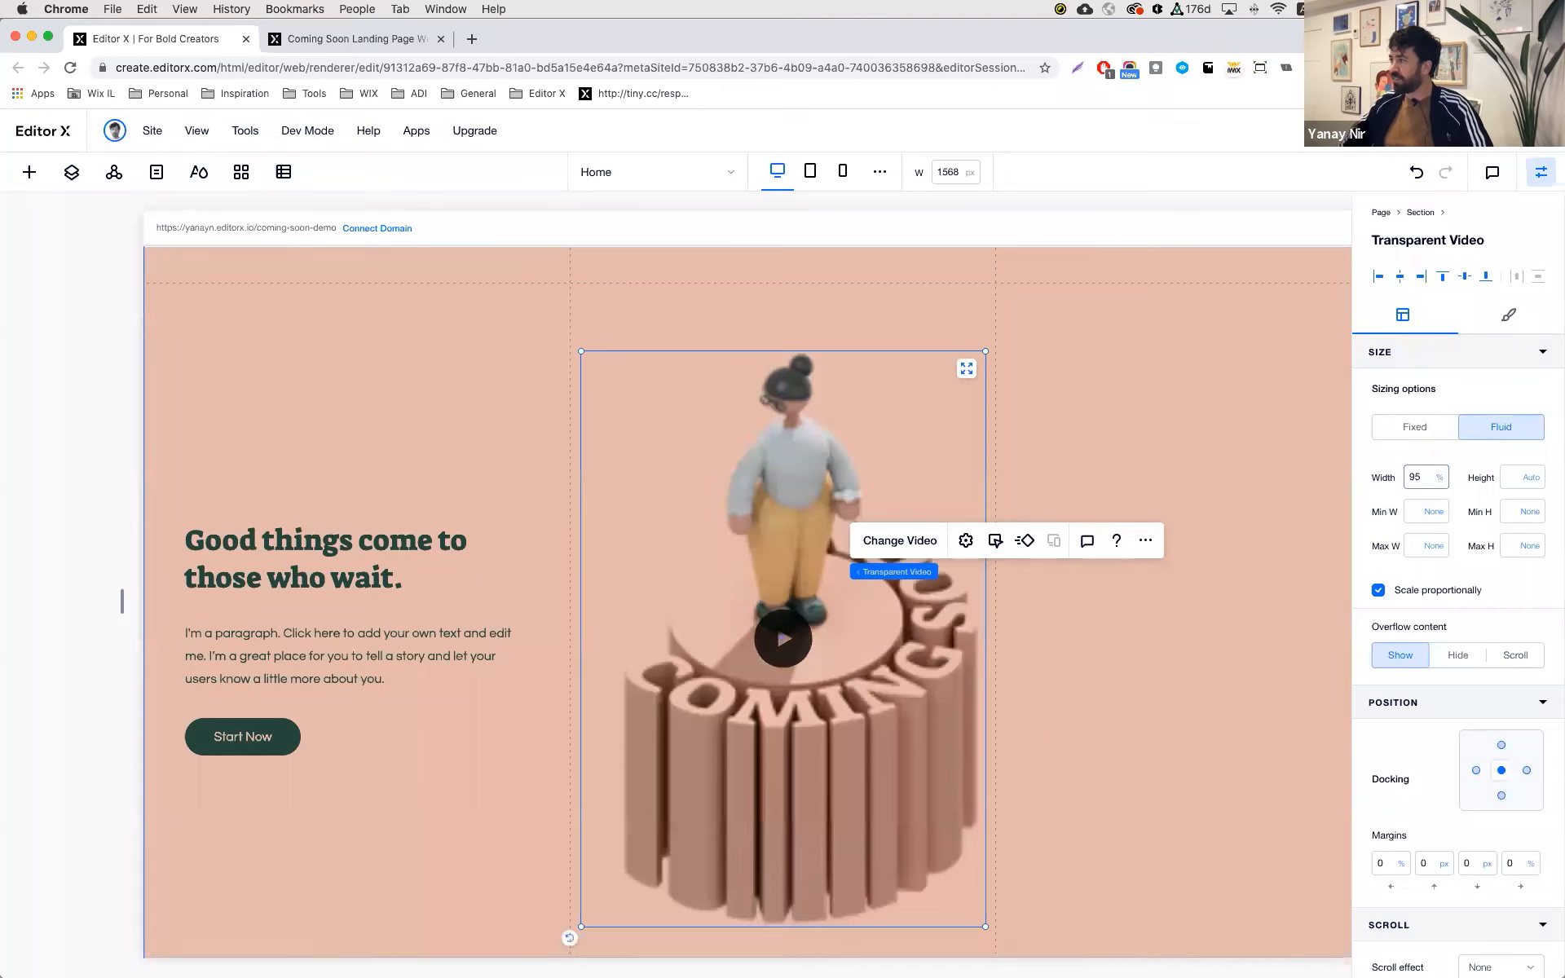
scroll(1097, 408, "up", 10)
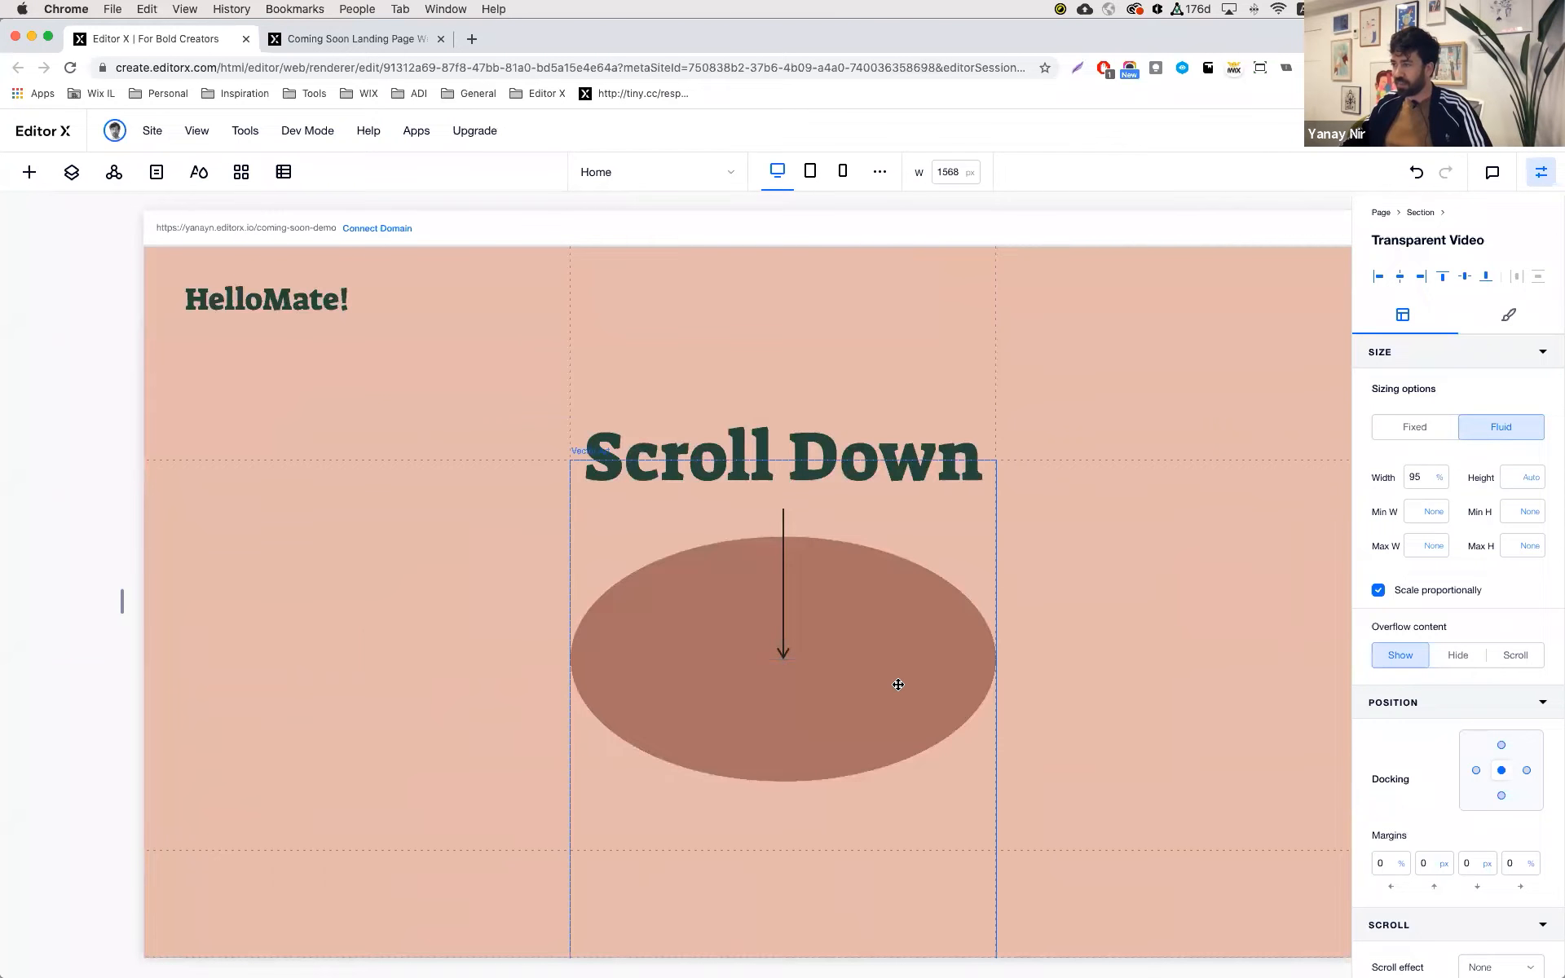
scroll(897, 684, "down", 10)
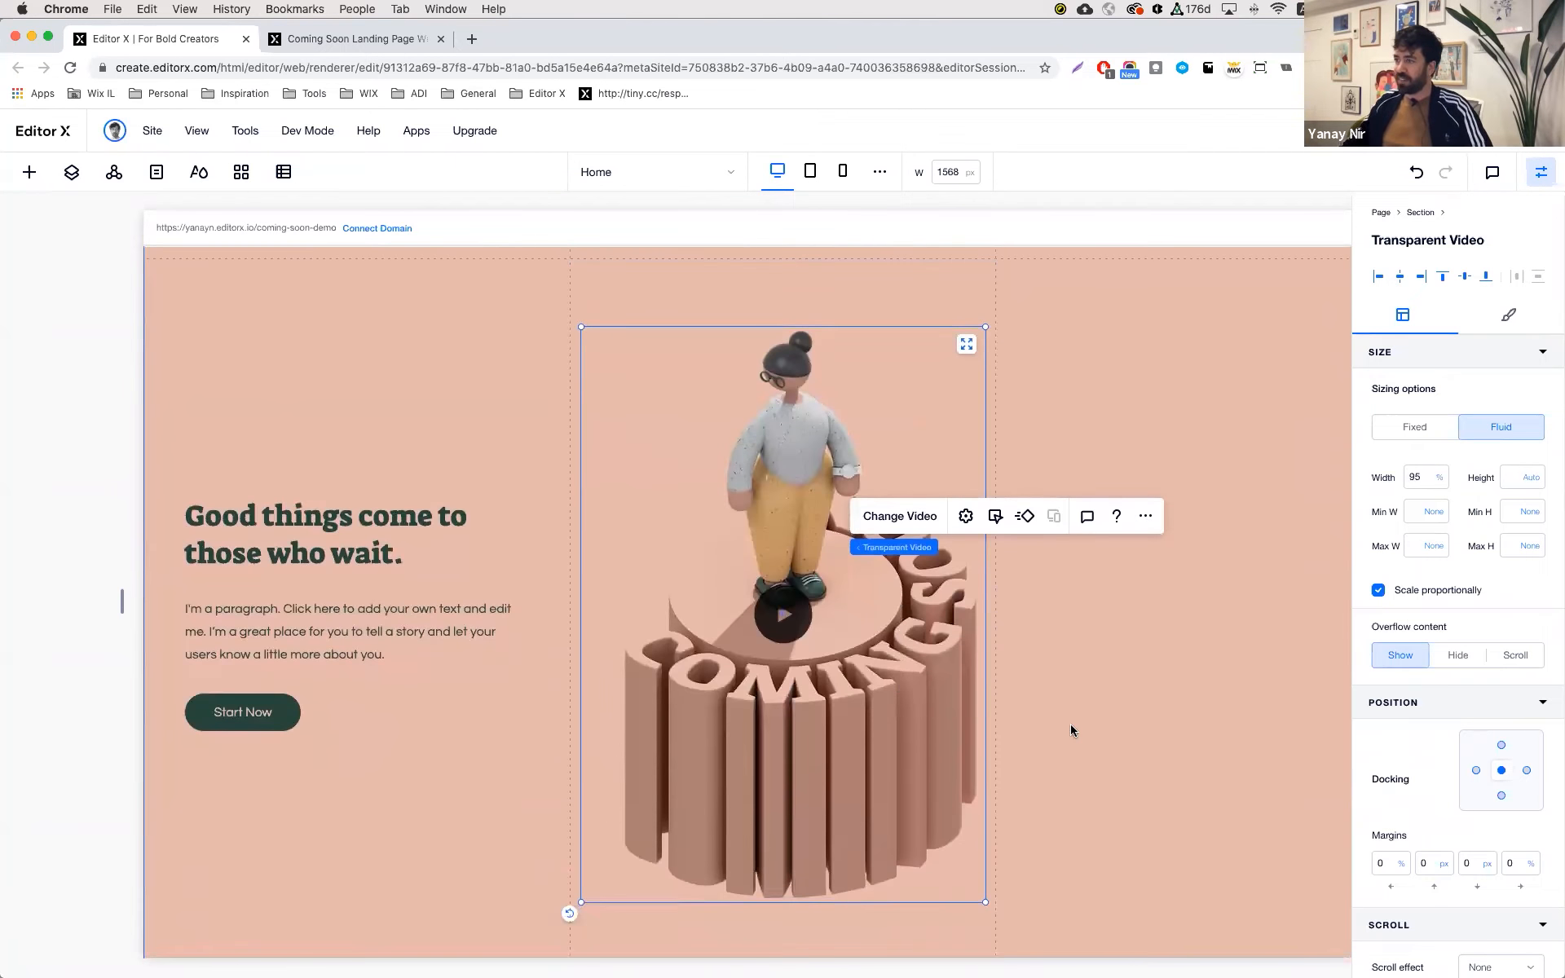
left_click(1070, 729)
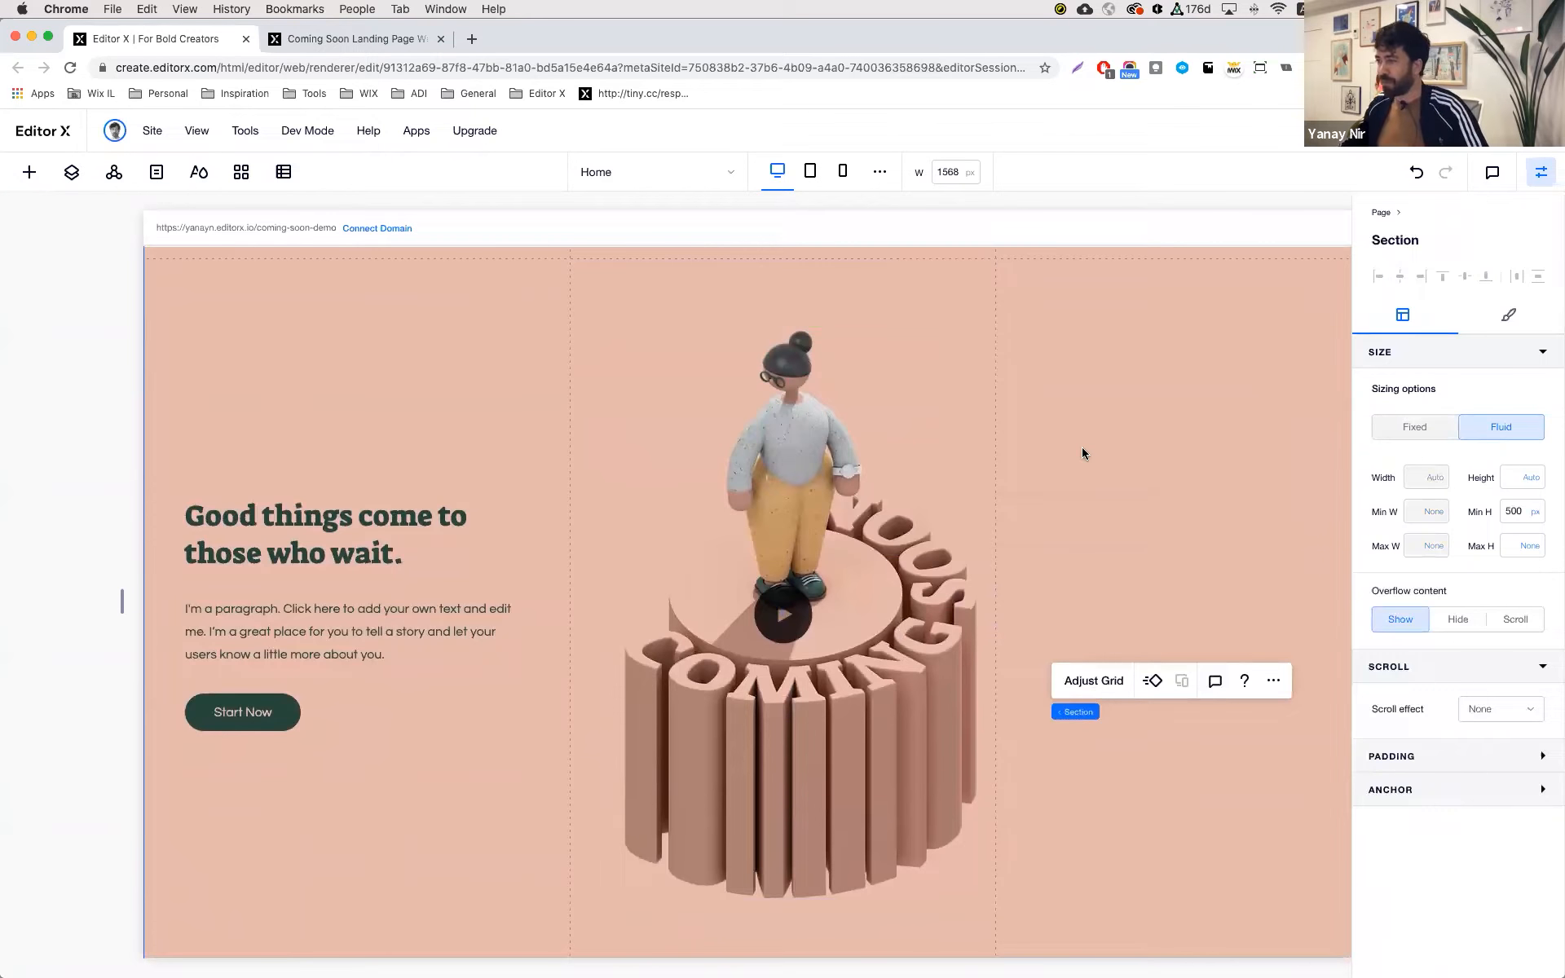
- Add a third row at the end of the section's grid, below the row under the illustration
scroll(1083, 450, "down", 2)
scroll(1082, 454, "up", 1)
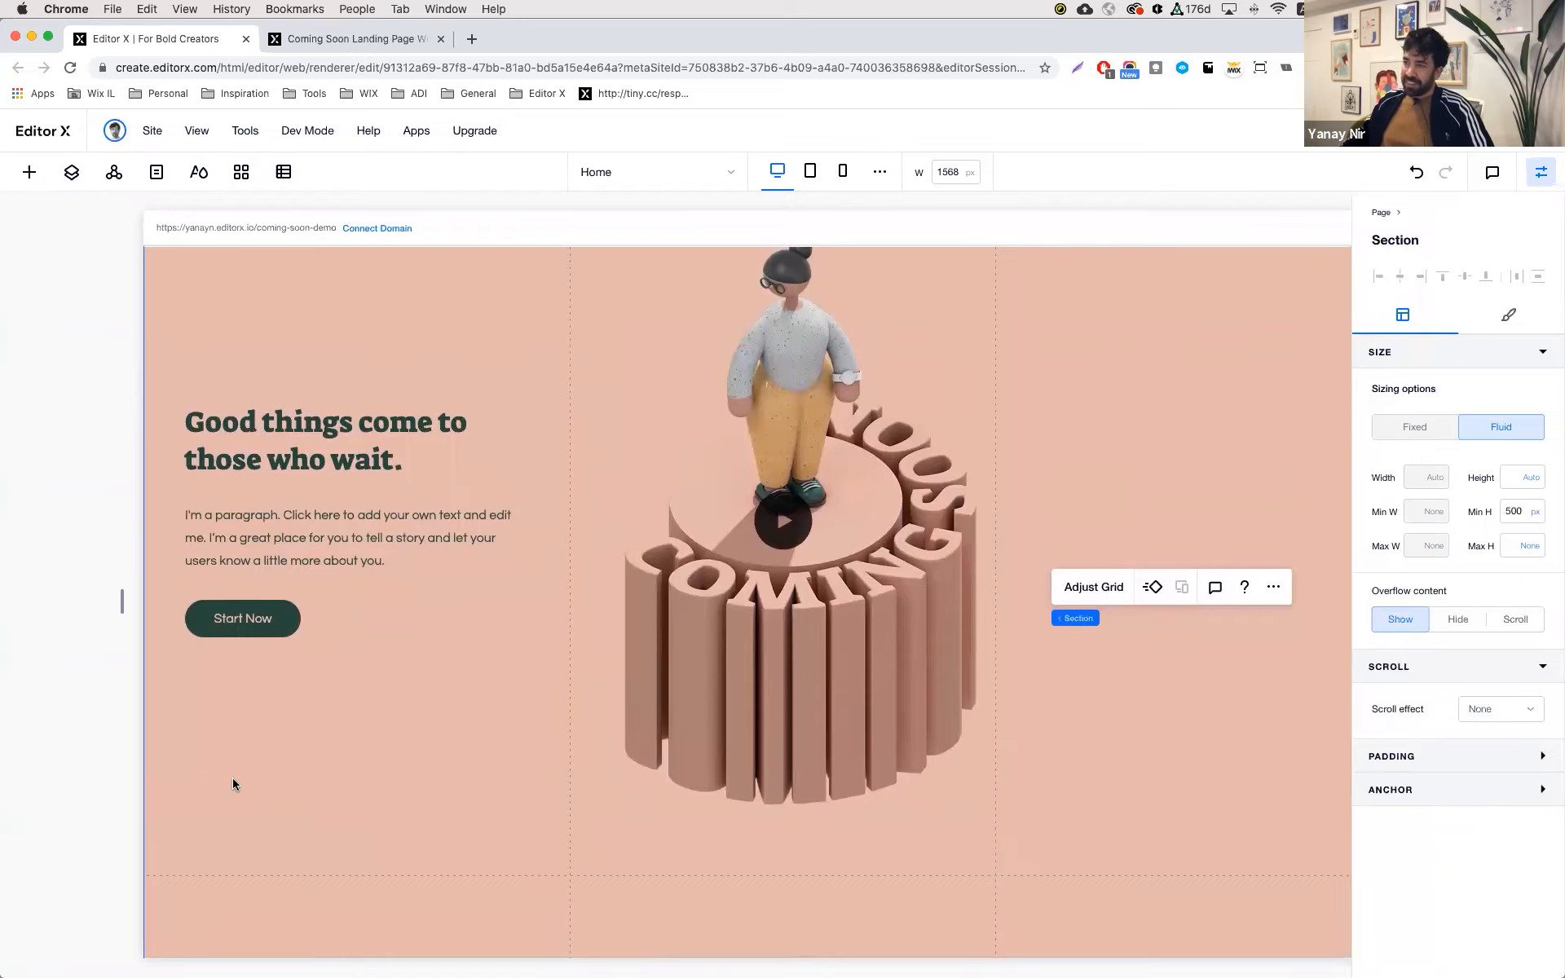
left_click(223, 899)
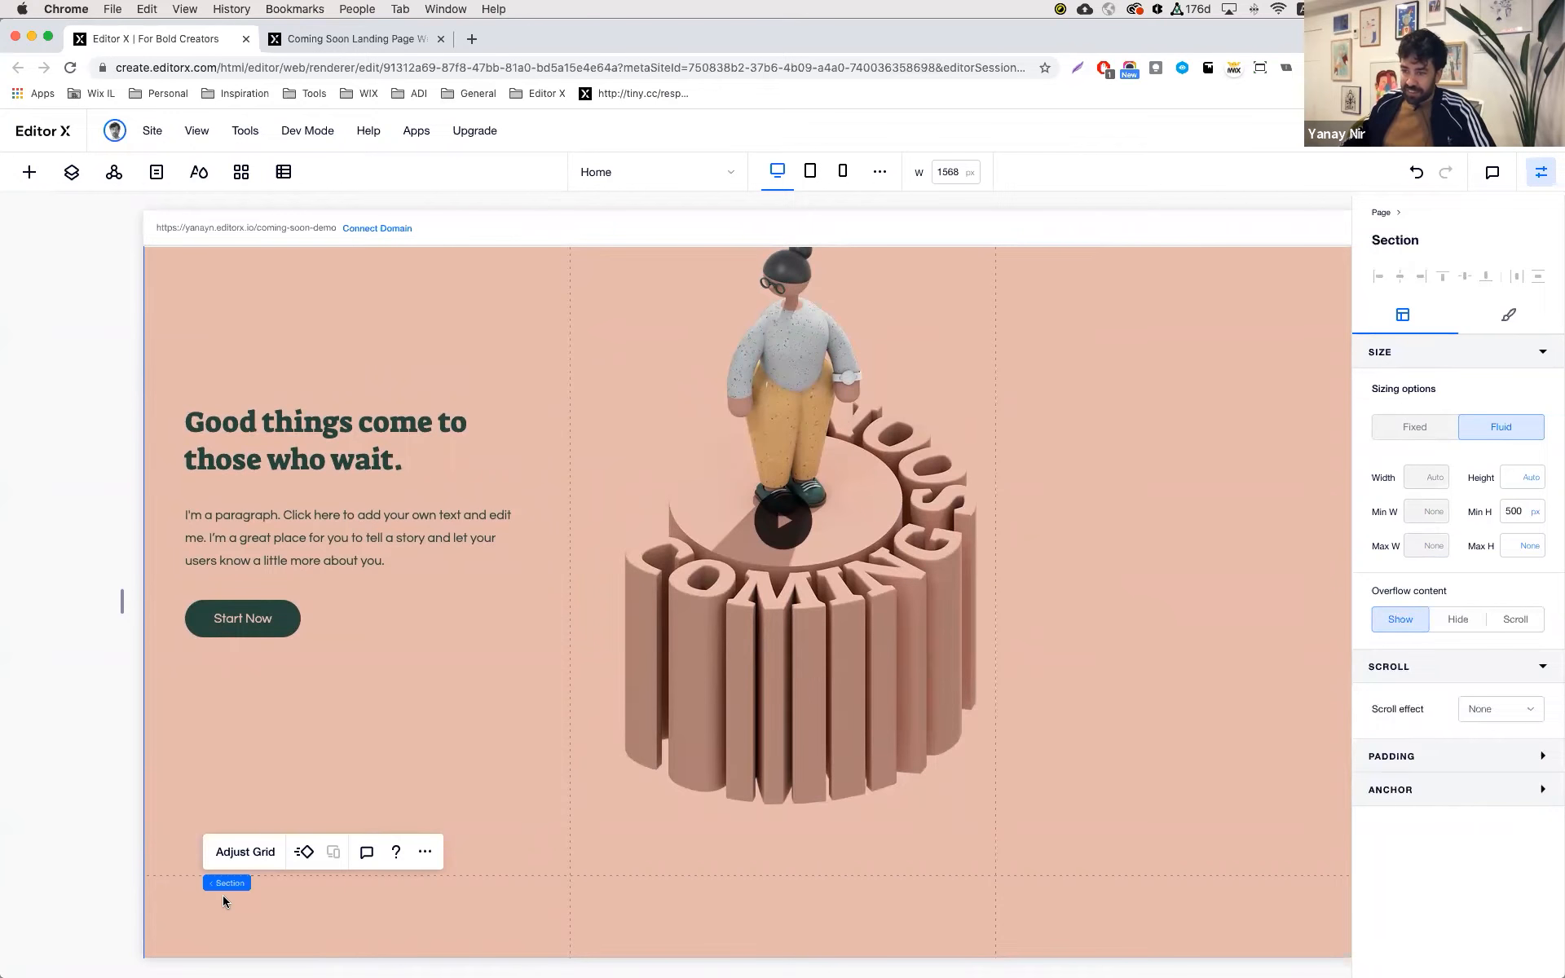
left_click(245, 851)
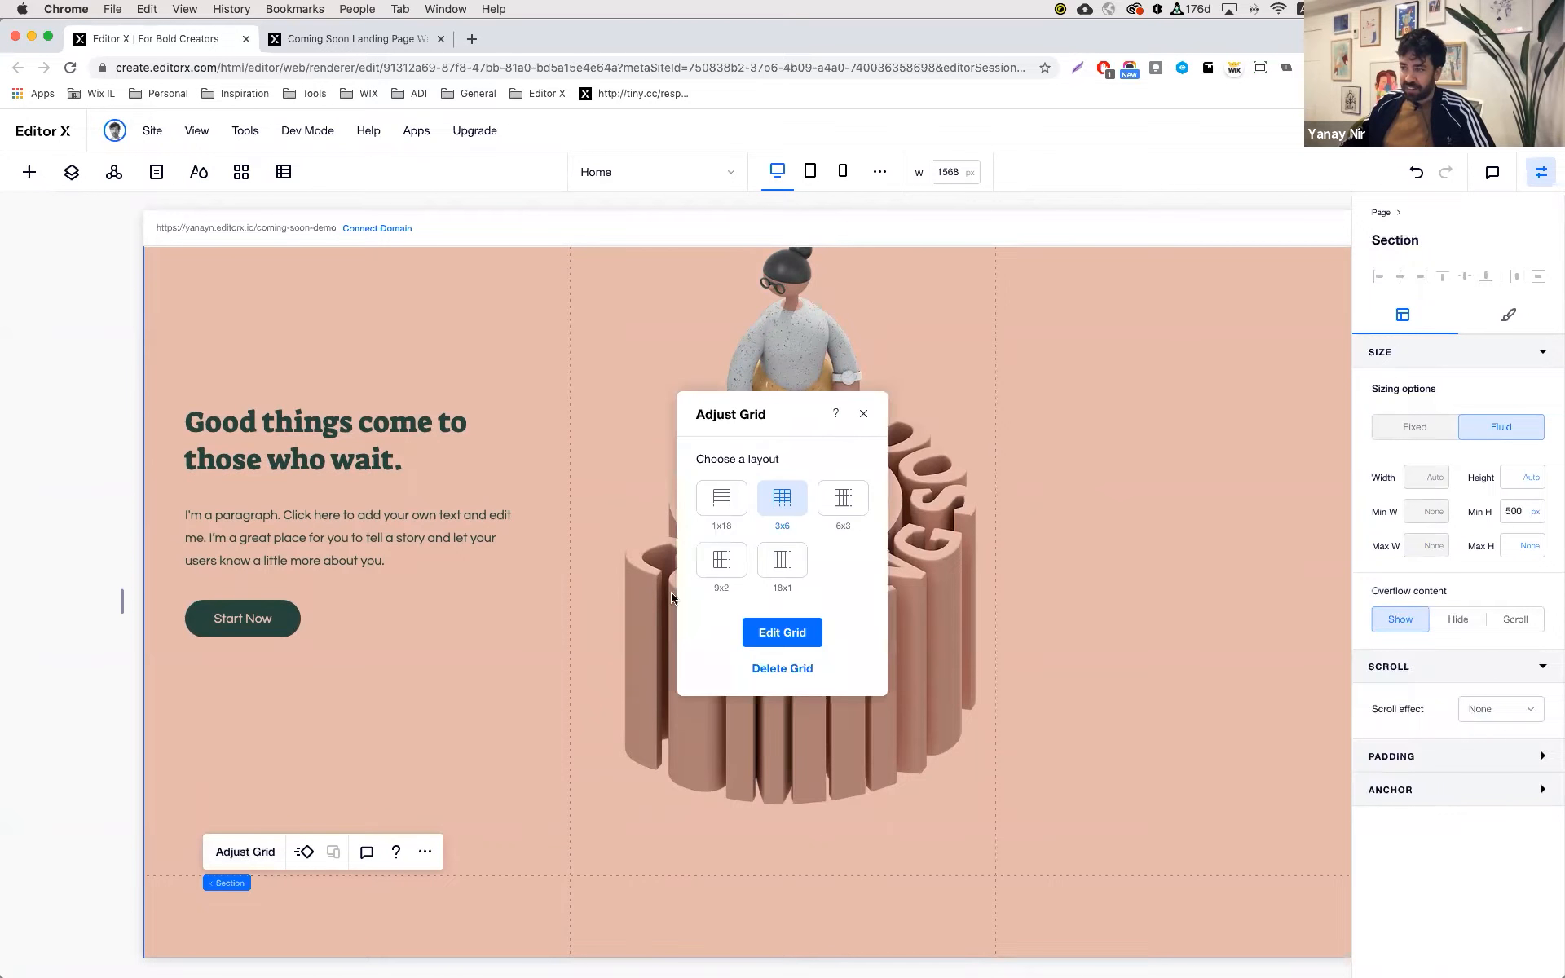
left_click(784, 634)
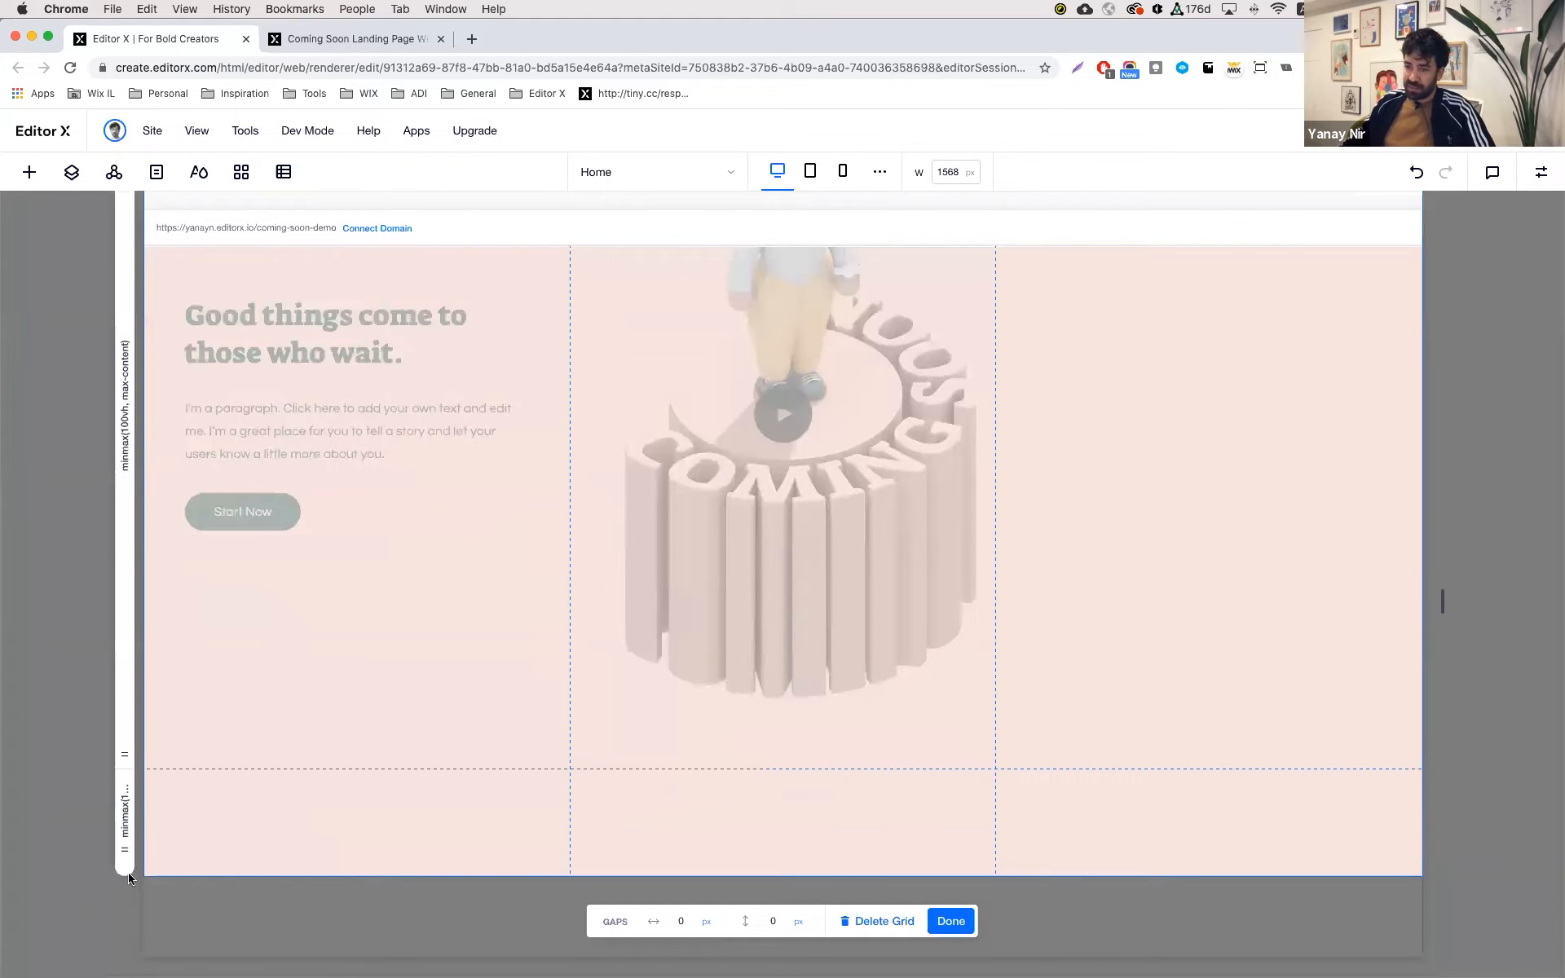
left_click(126, 876)
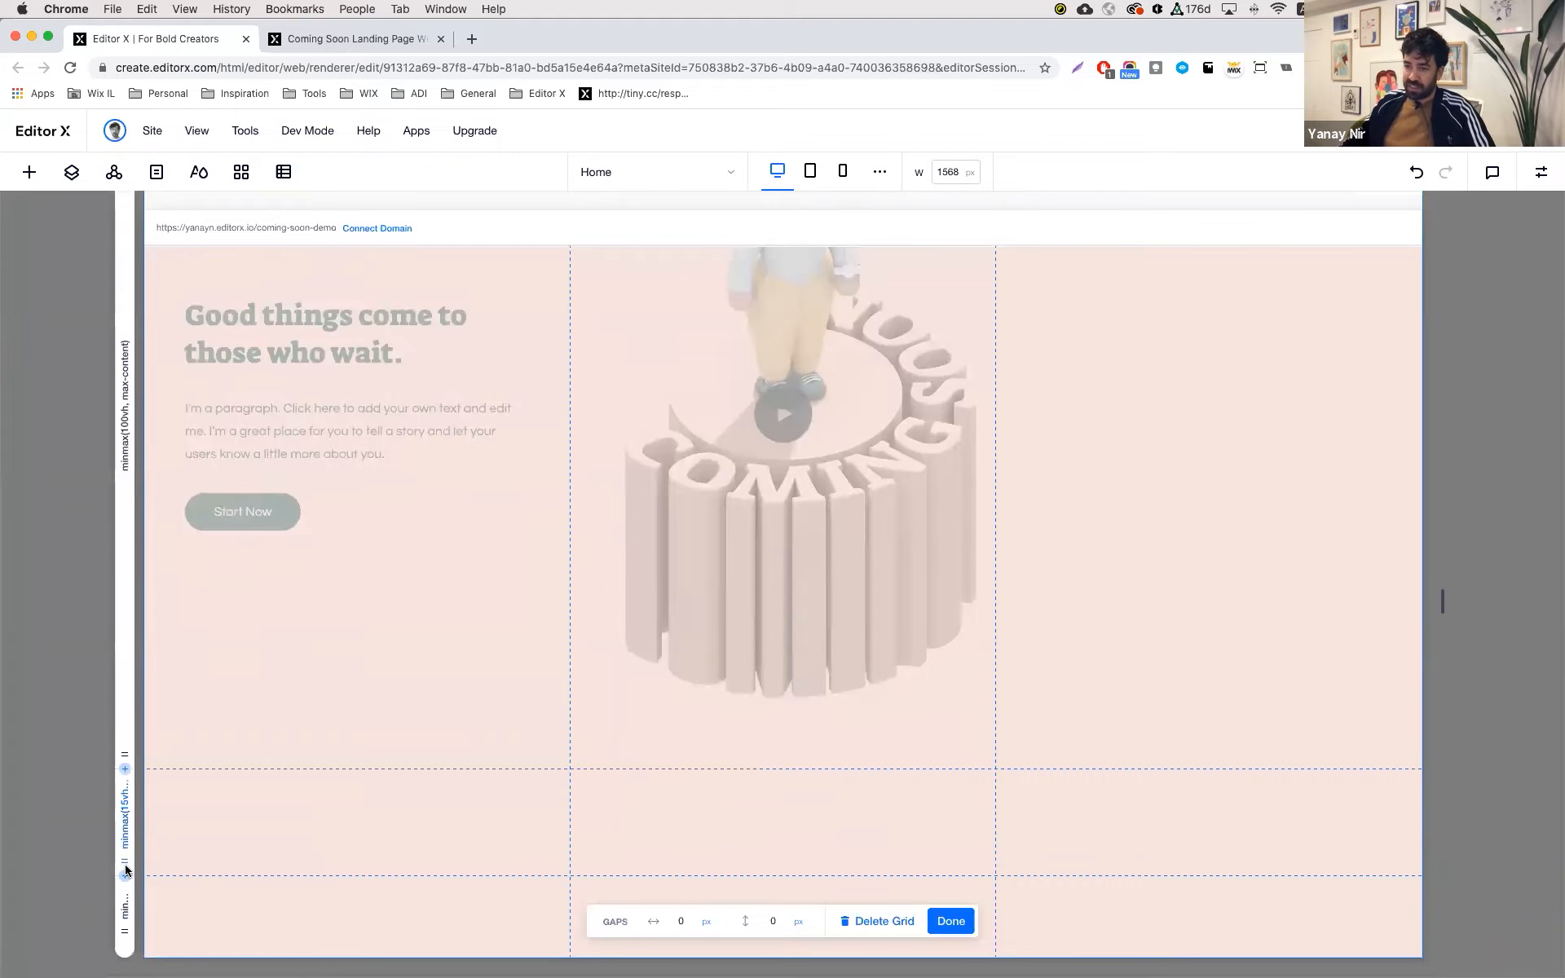
- Set the new grid row's minimum height to 90vh and finish editing the grid
left_click(128, 907)
double_click(194, 897)
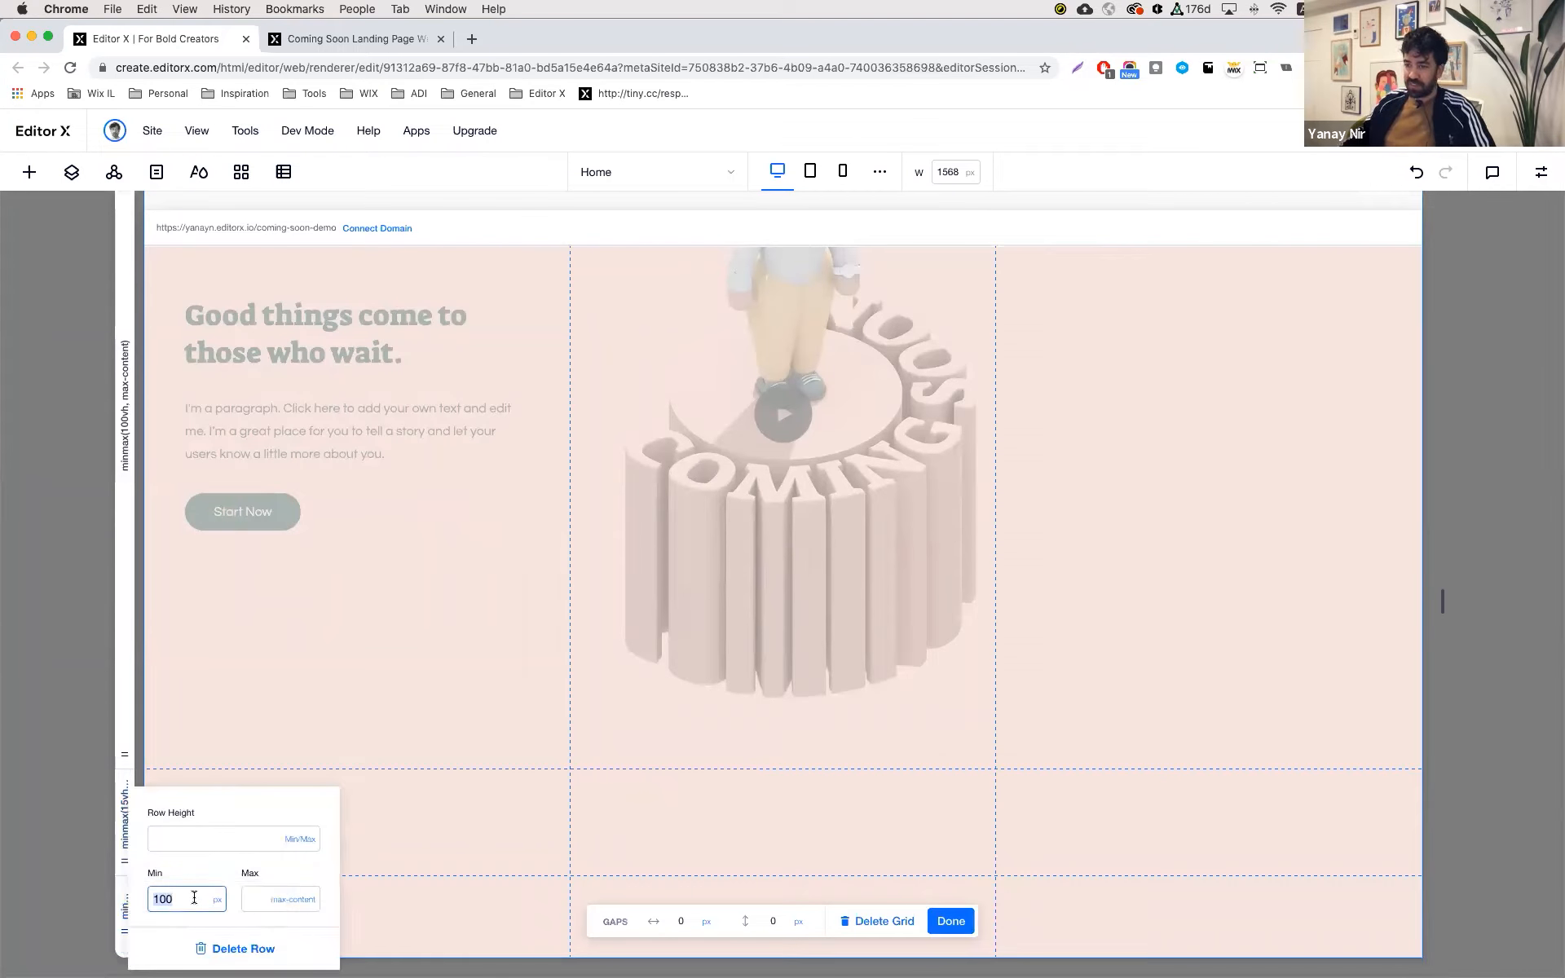
type("100")
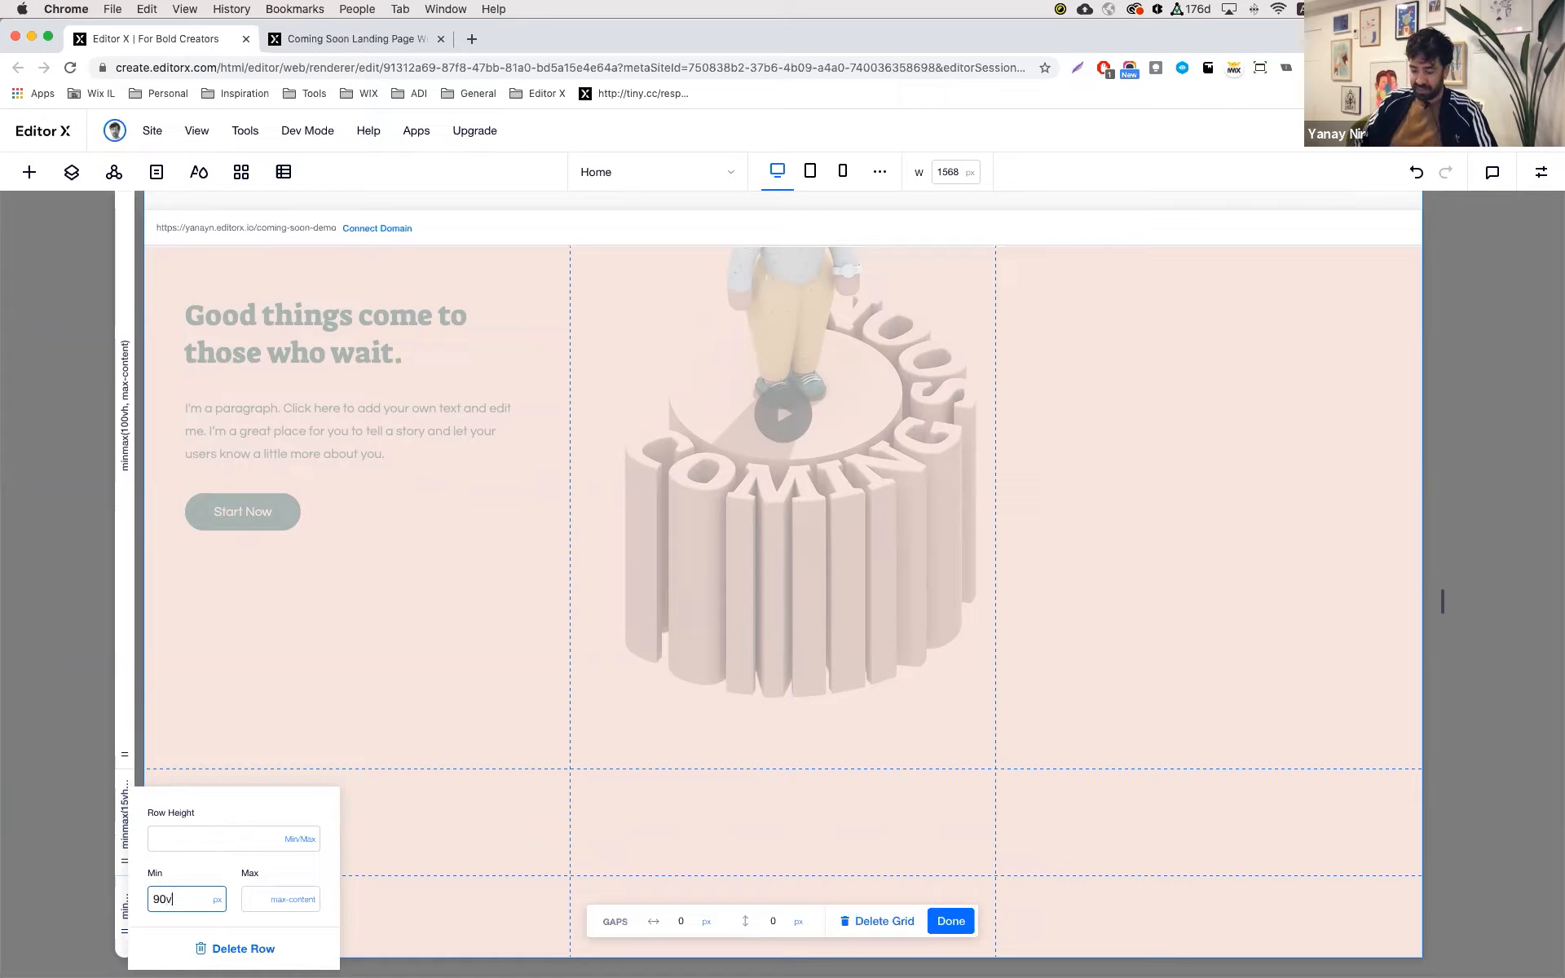
left_click(673, 667)
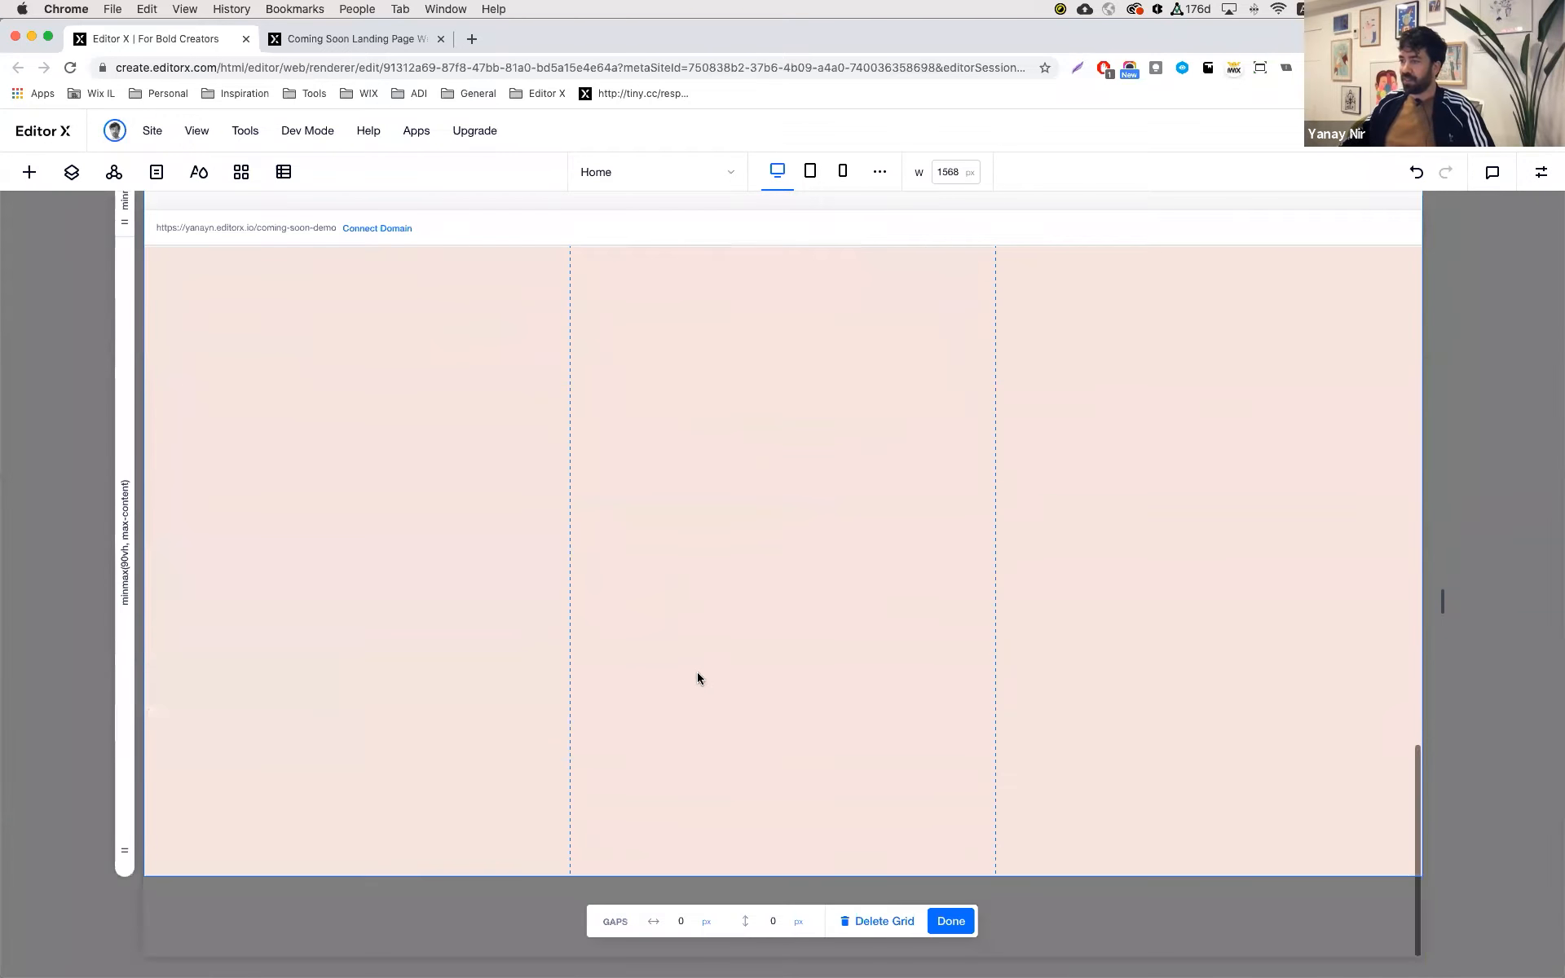
left_click(950, 921)
- Place a container in the empty new row and widen it to span the middle column
left_click(30, 172)
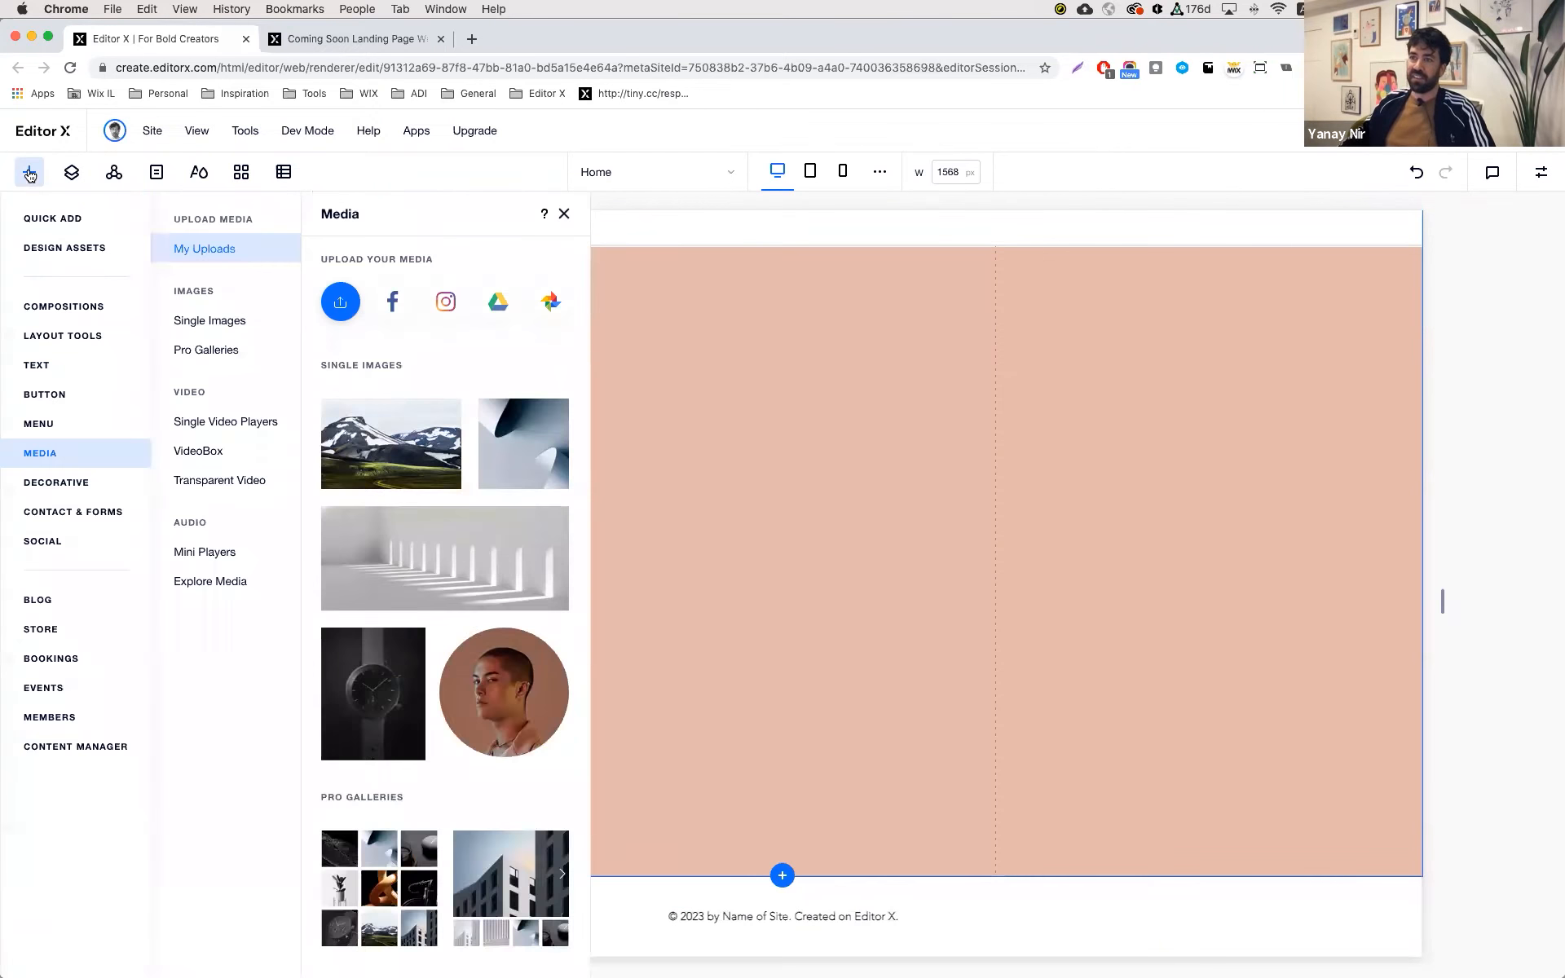
left_click(72, 220)
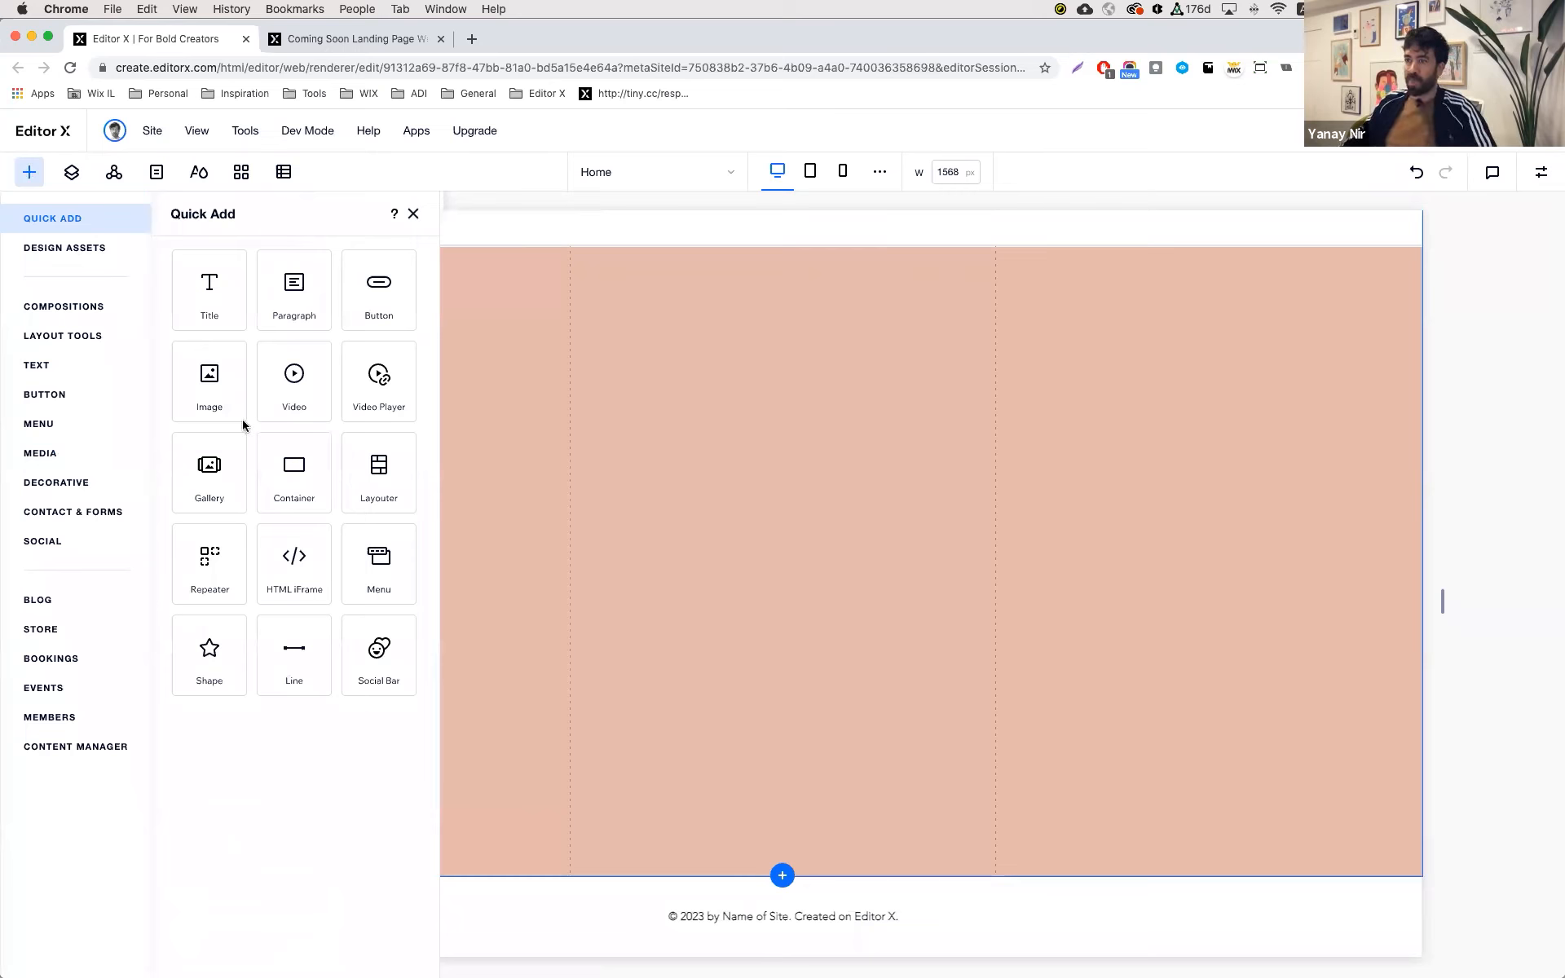
left_click_drag(293, 481, 491, 482)
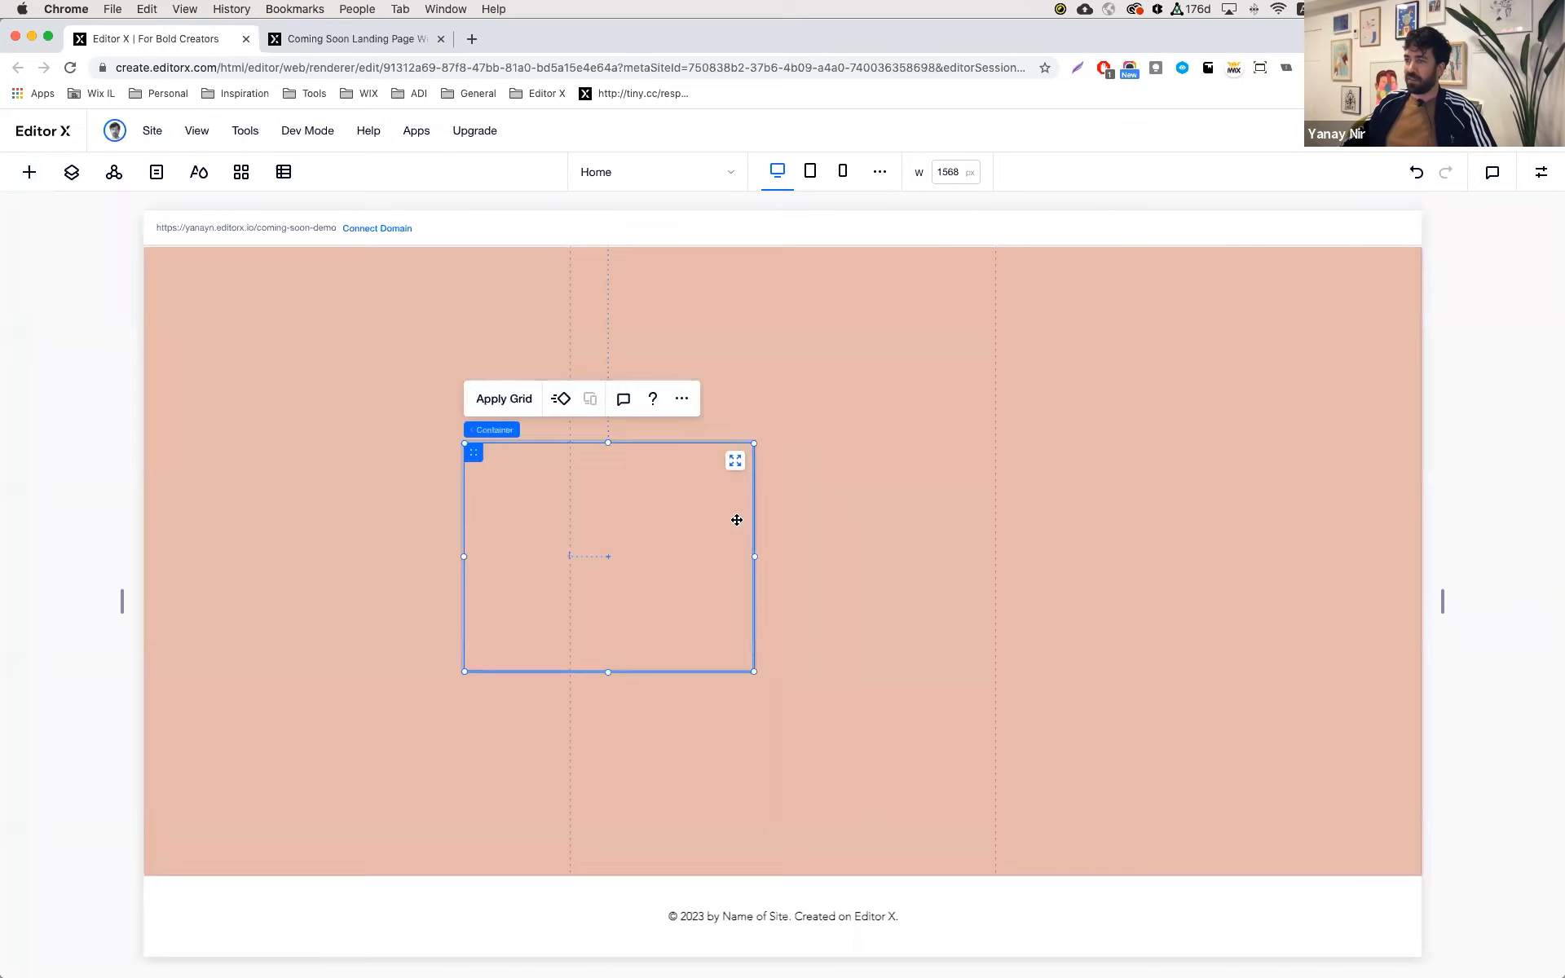
left_click_drag(752, 557, 1089, 556)
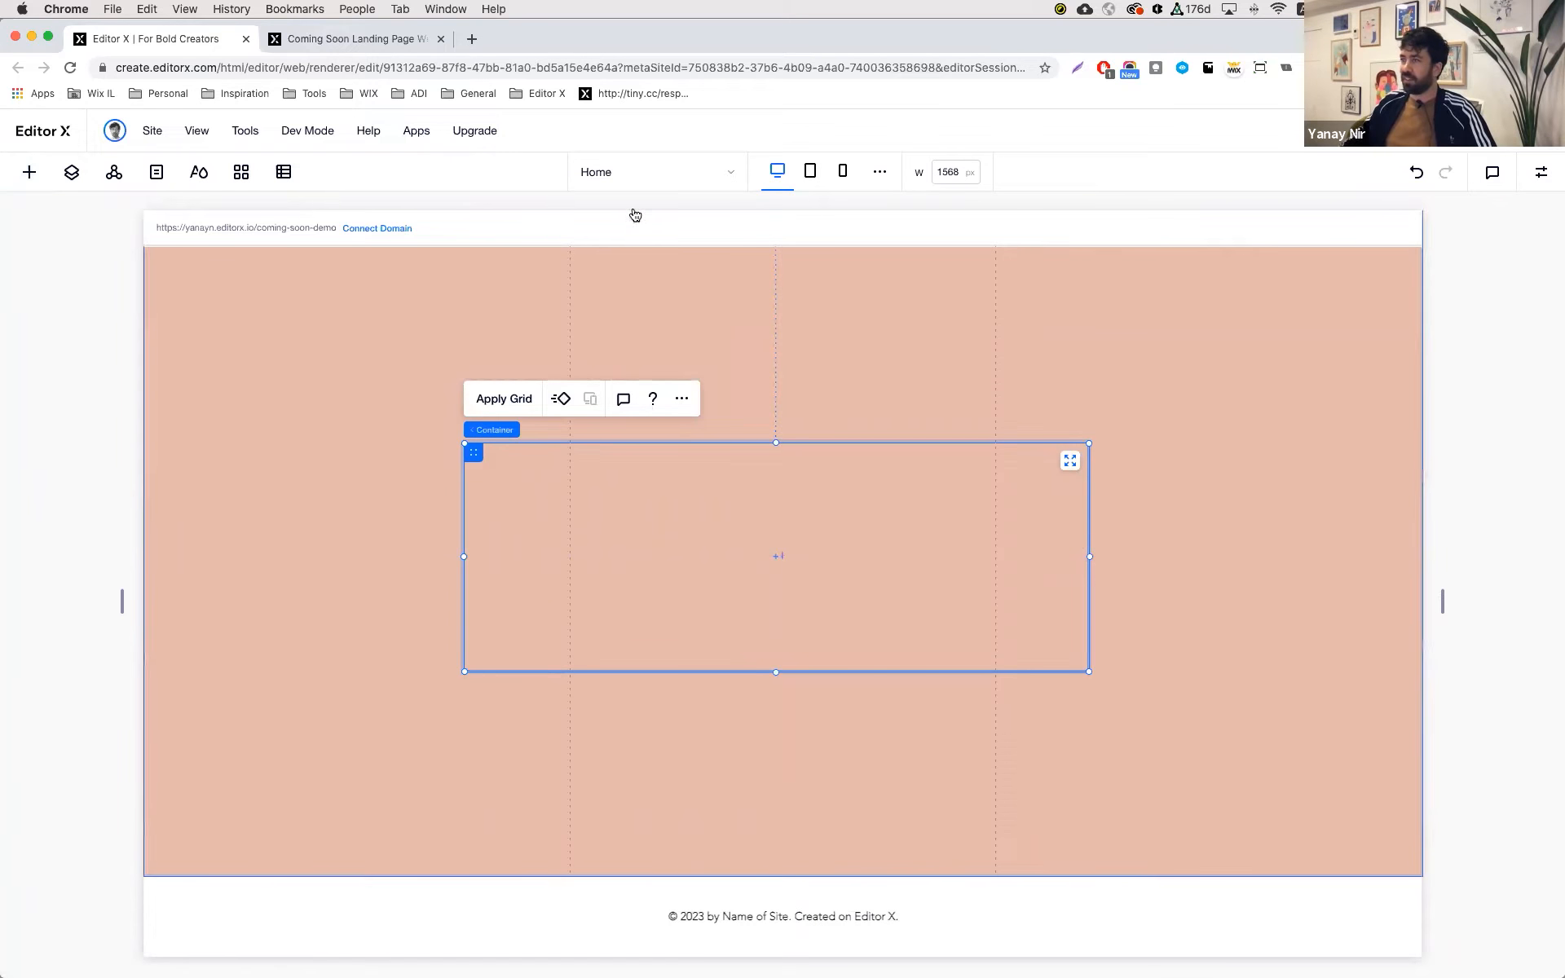
- Check the reference template's sign-up section and fill the container with the matching light orange site color #F8D39F
left_click(350, 38)
scroll(735, 760, "down", 10)
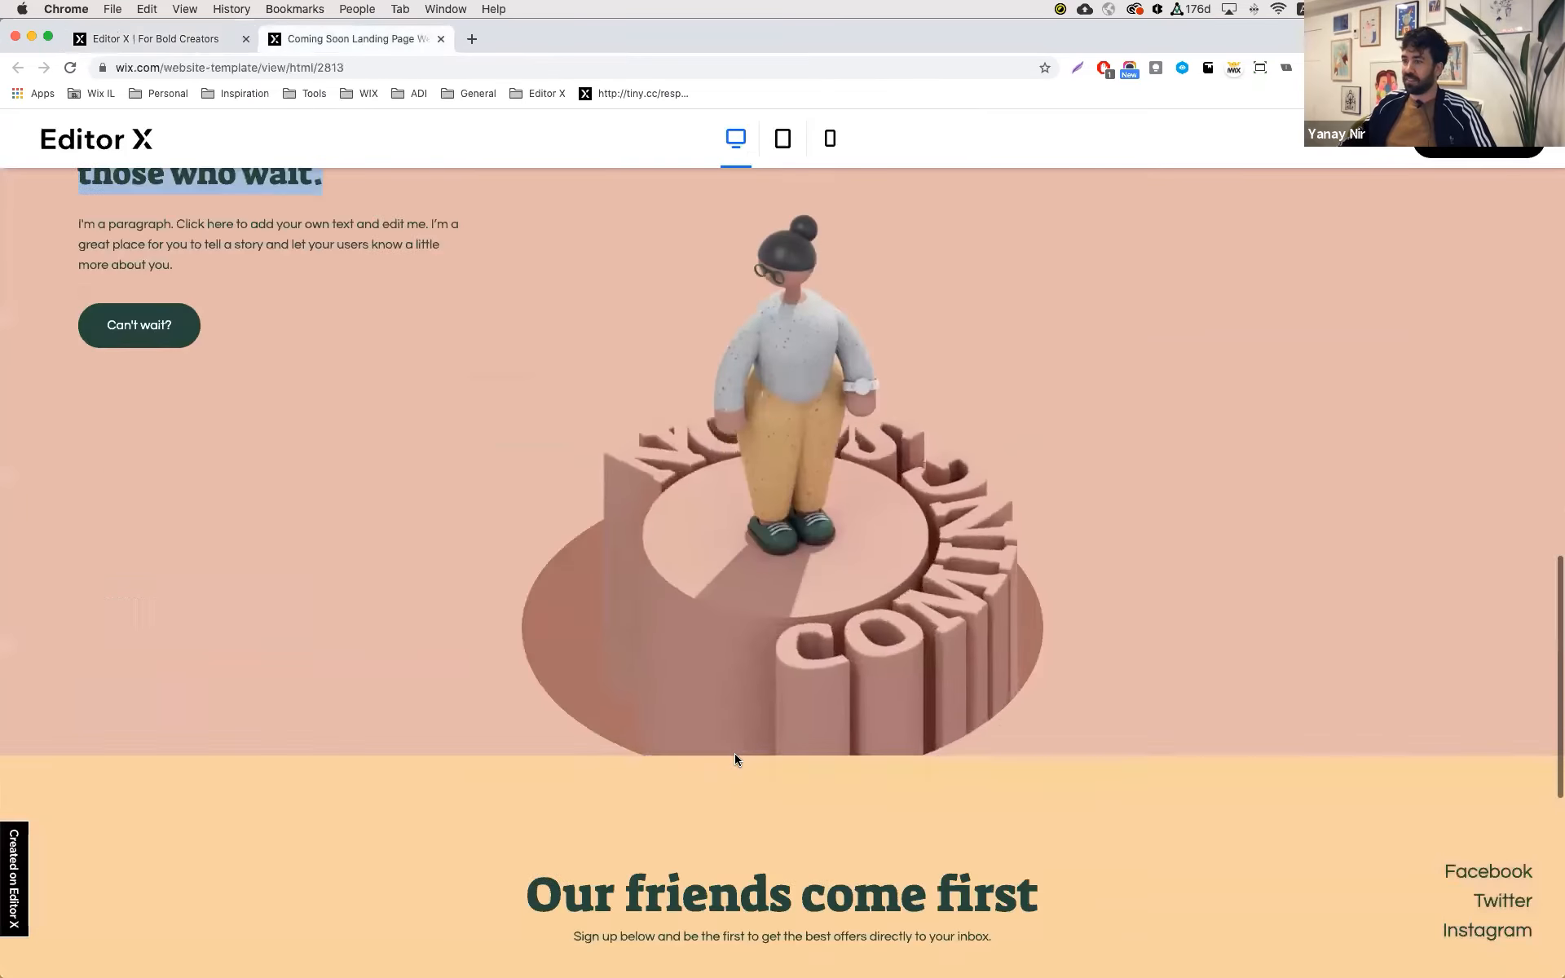
left_click(168, 41)
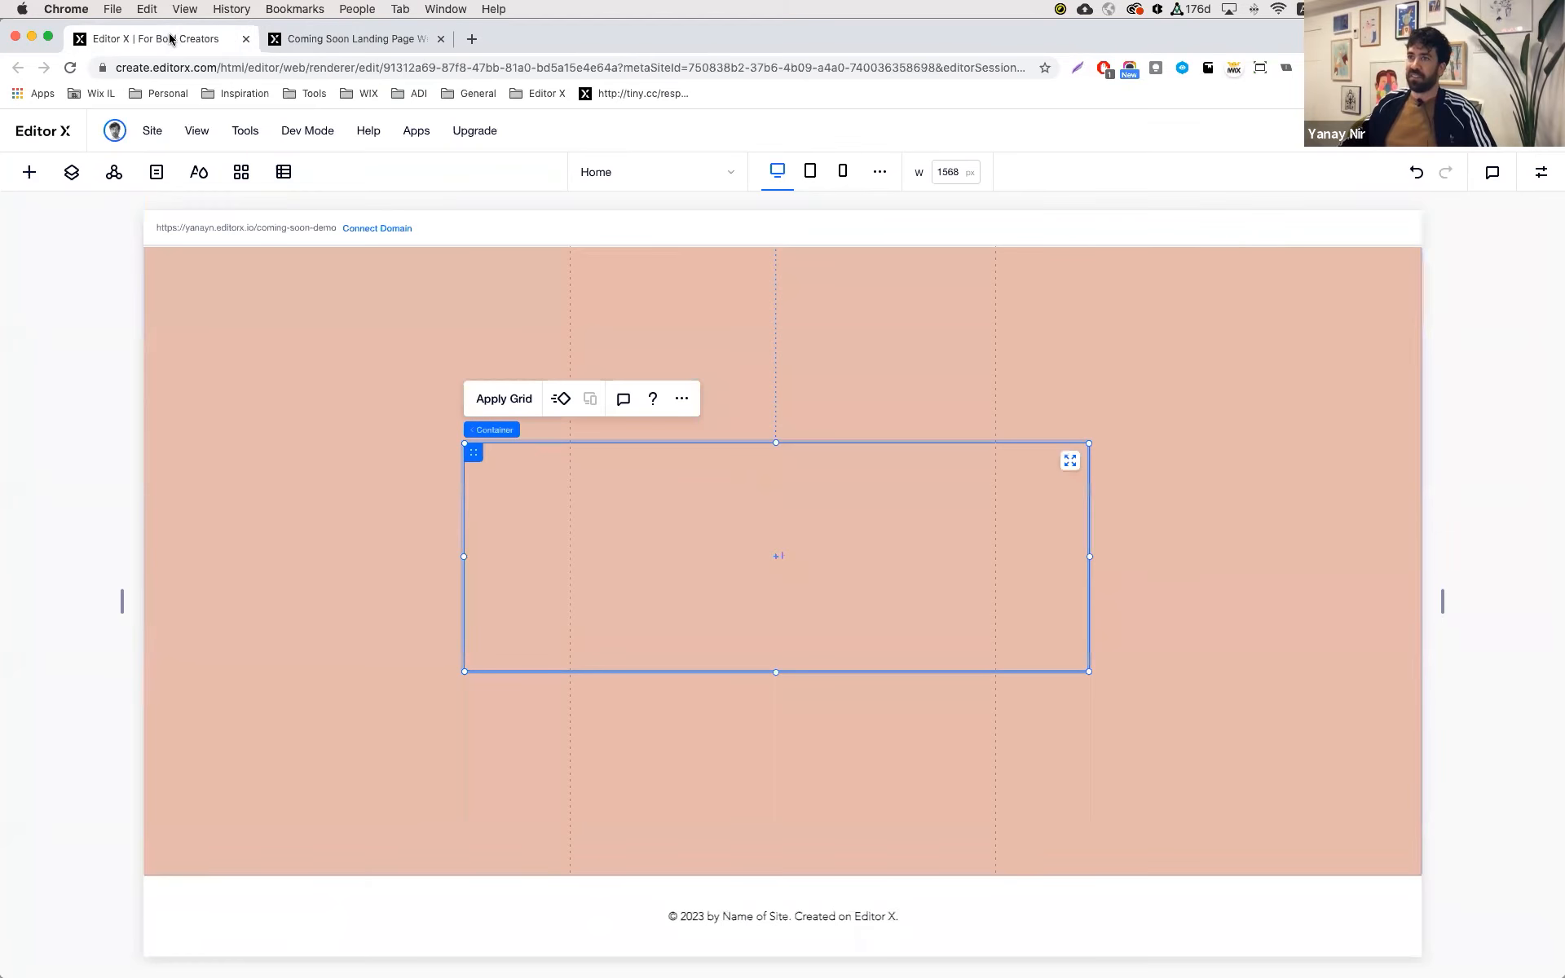
left_click(1542, 175)
left_click(1509, 317)
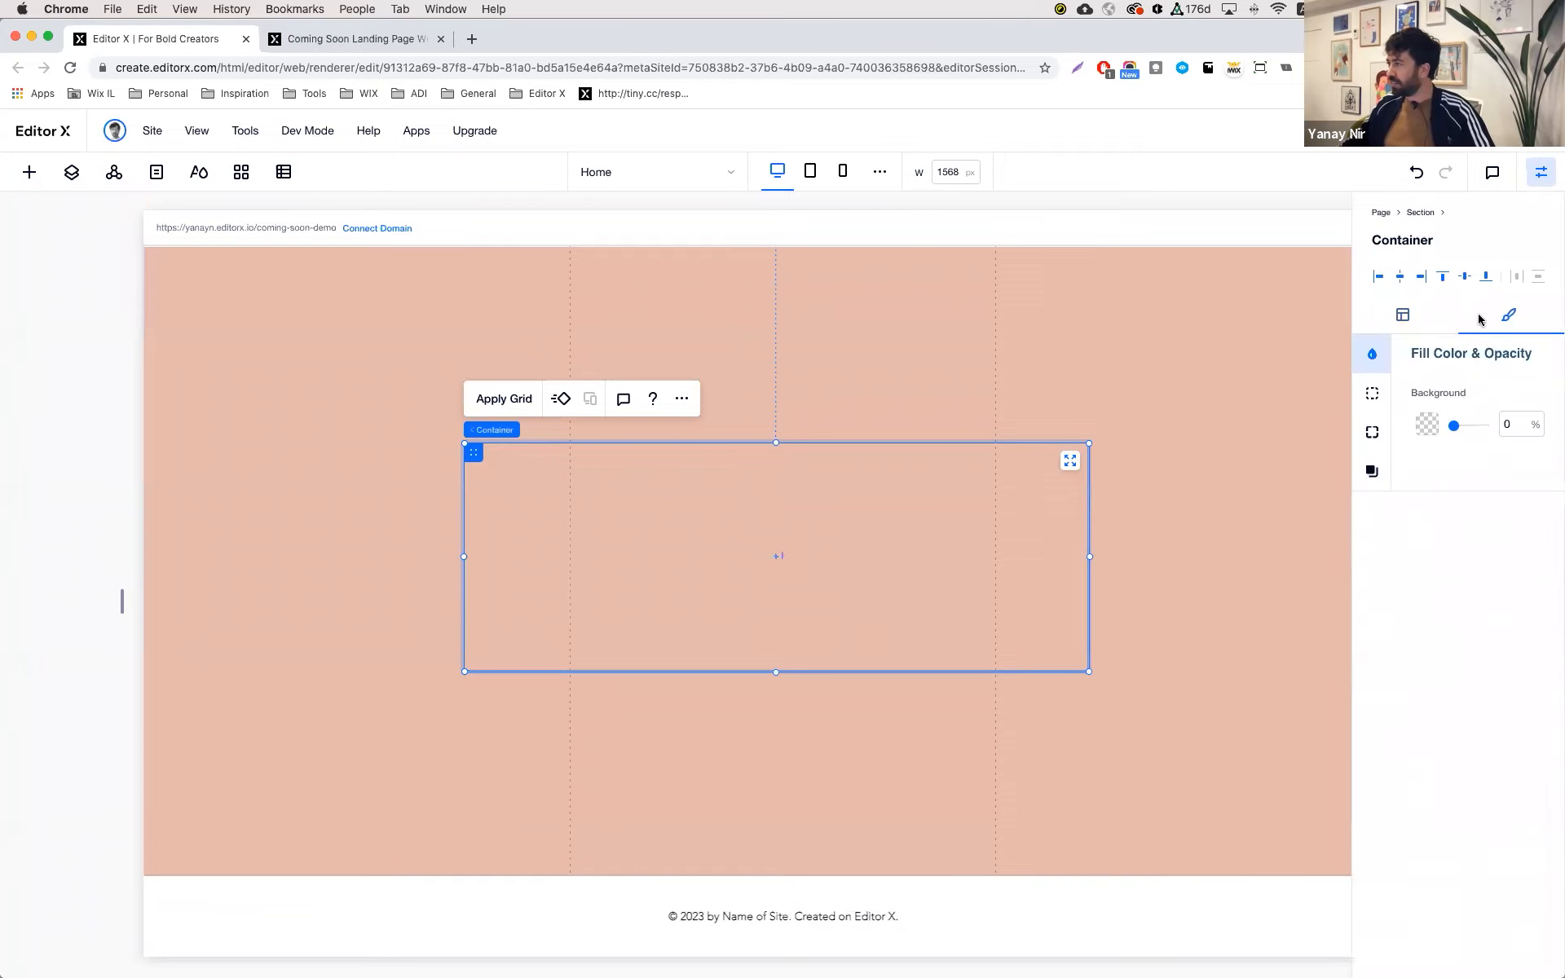
left_click(1427, 424)
left_click(1518, 542)
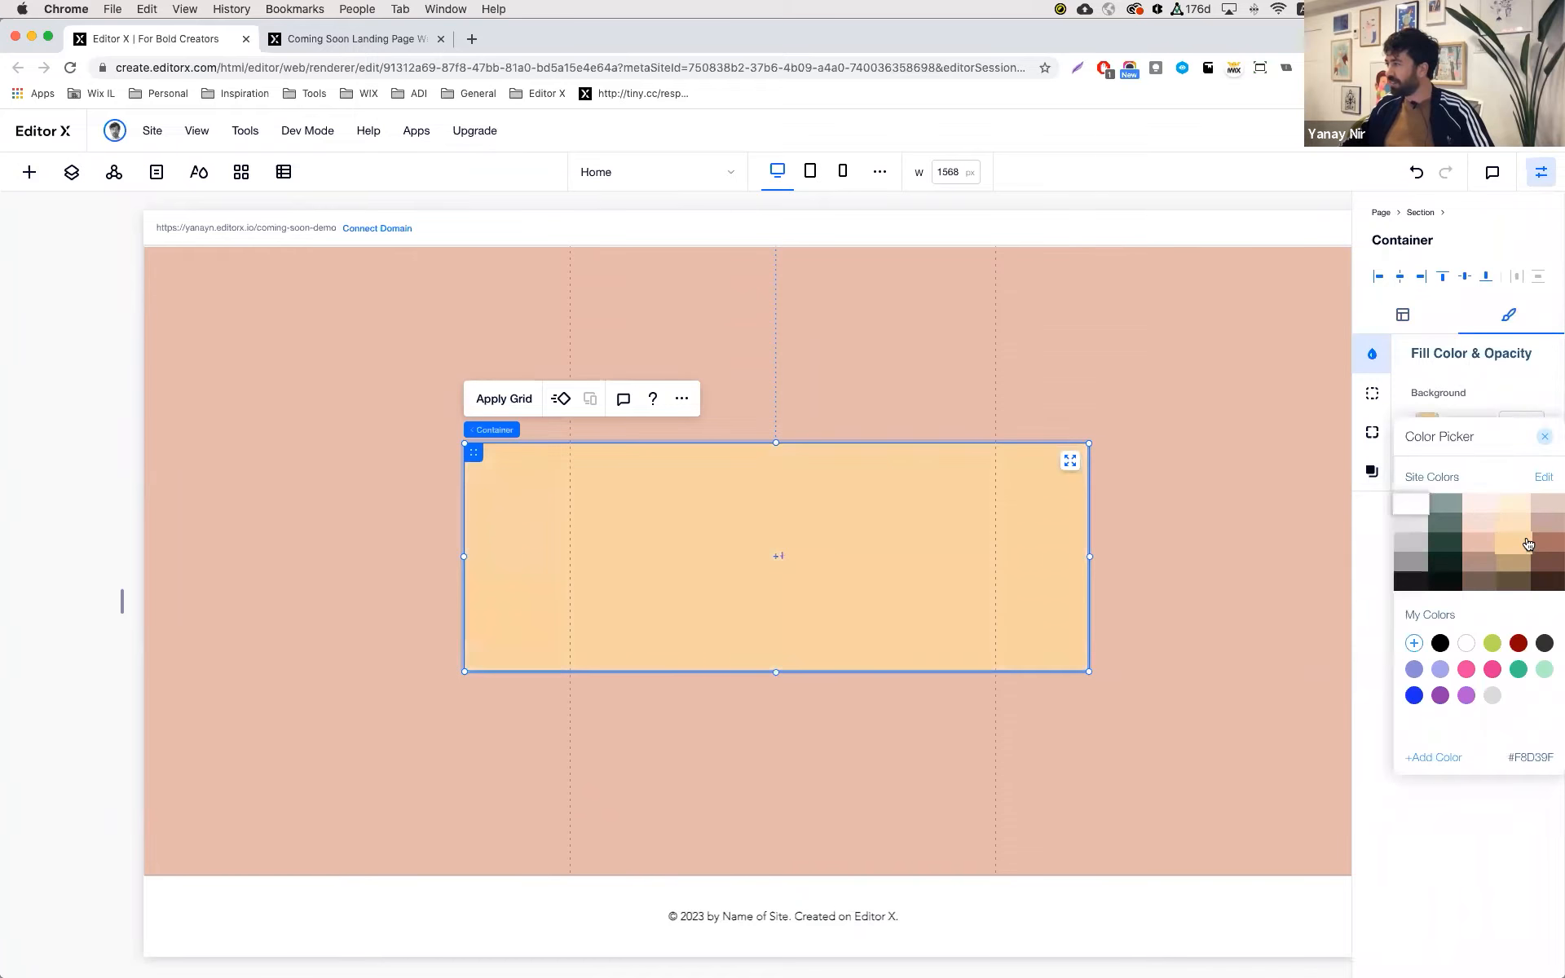
left_click(1371, 400)
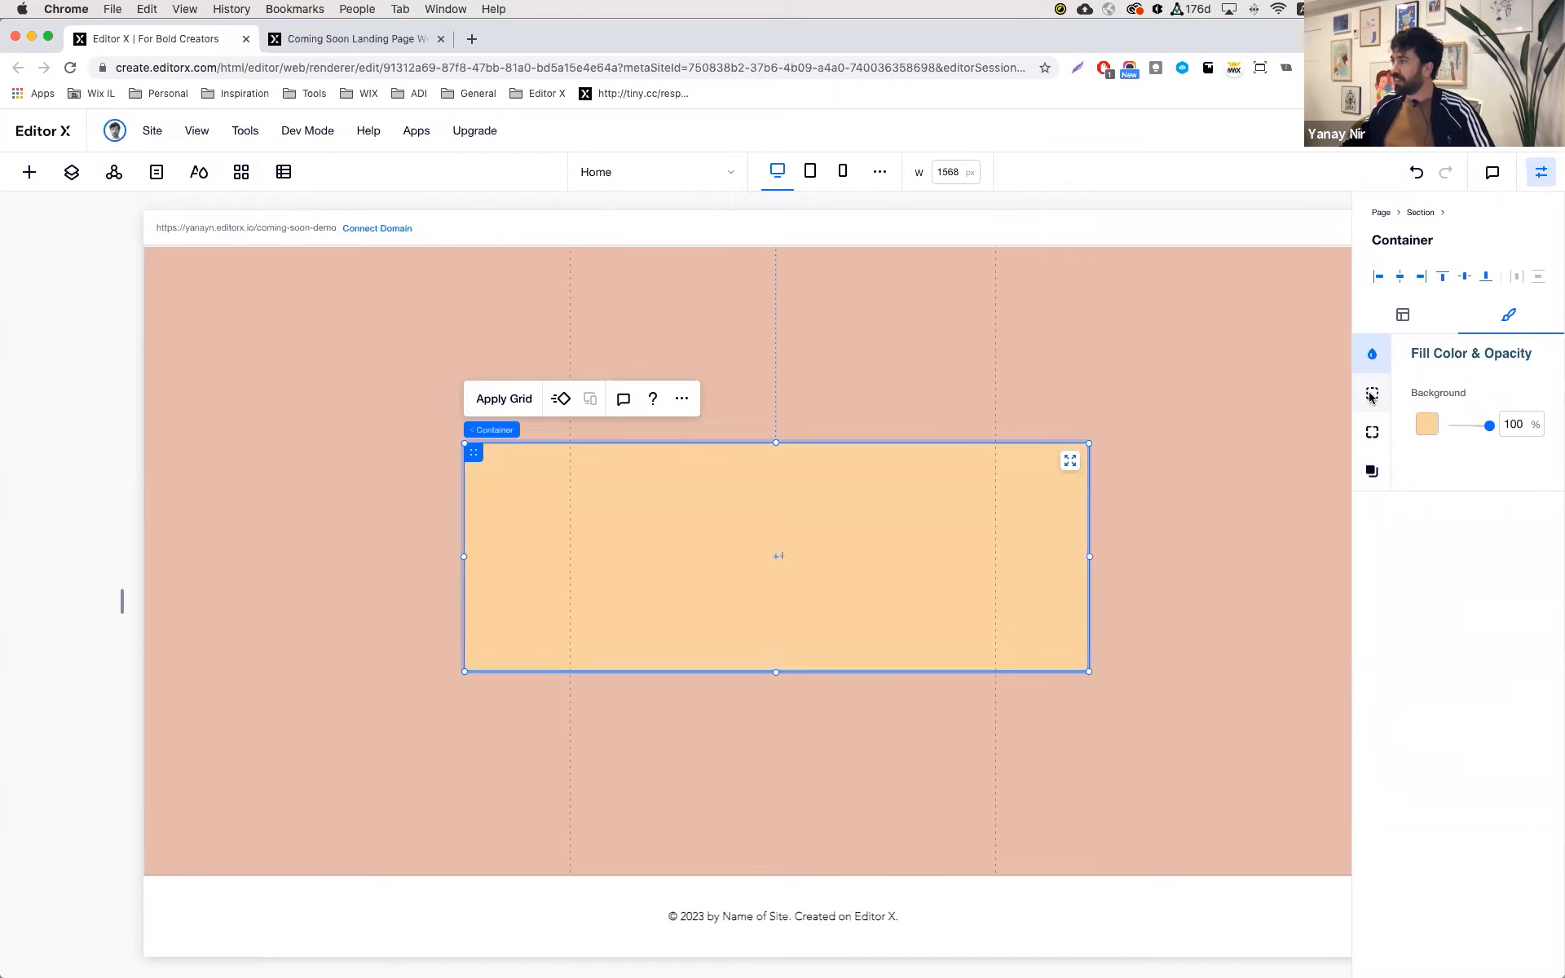
- Set the container's border width to 0 px and stretch it to fill the new row
left_click(1372, 395)
left_click(1518, 502)
type("0")
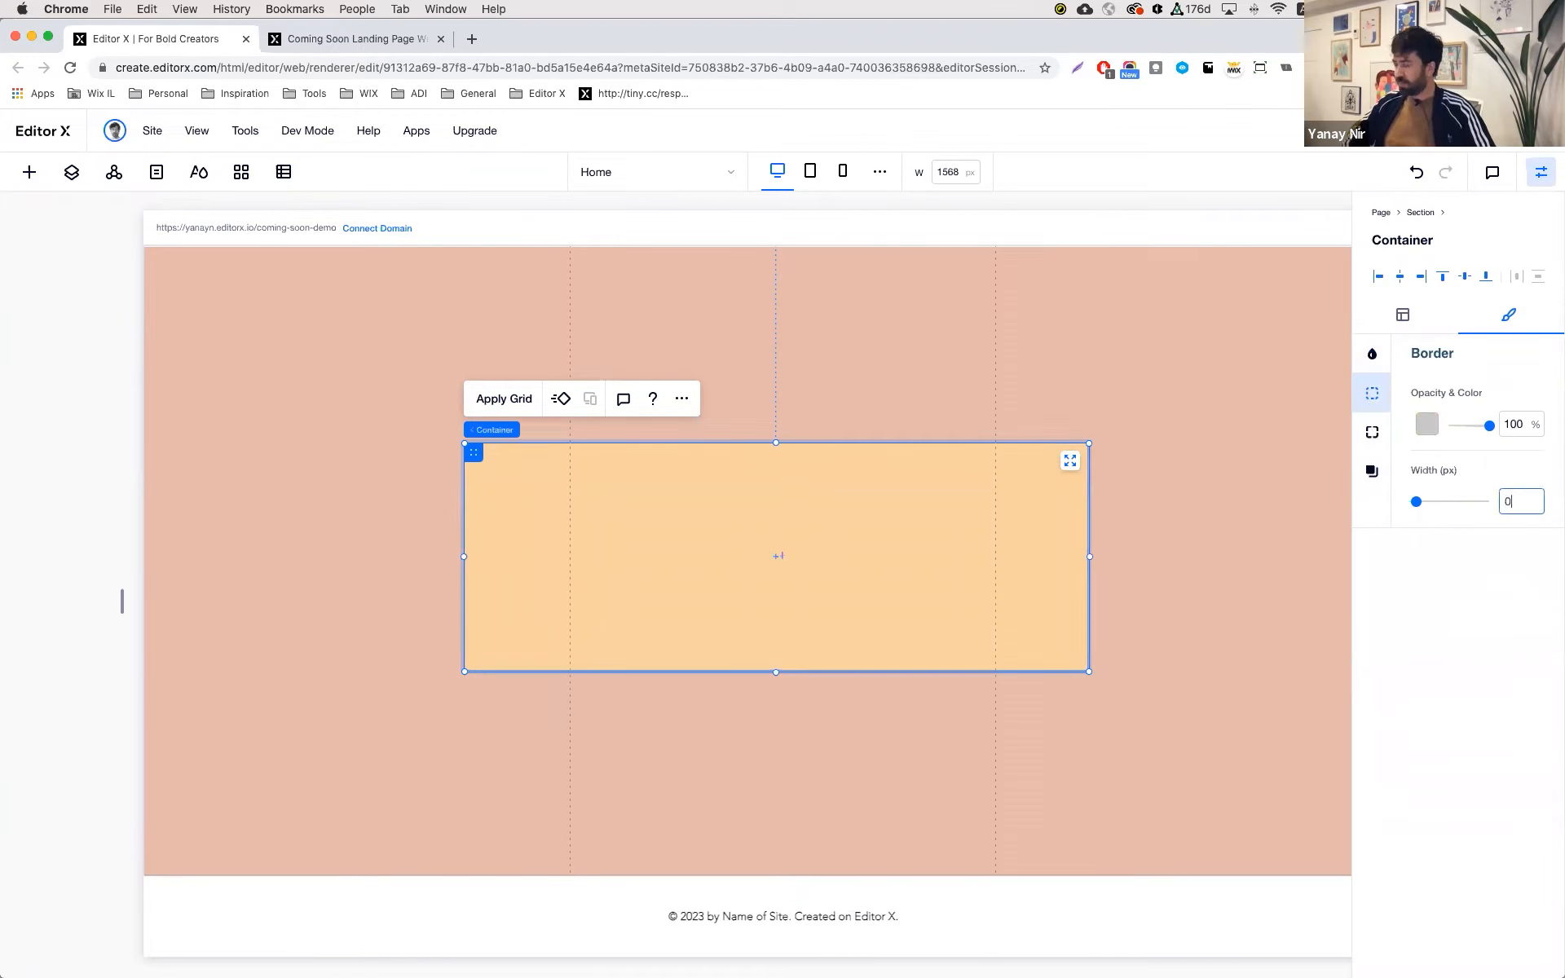
left_click(1070, 460)
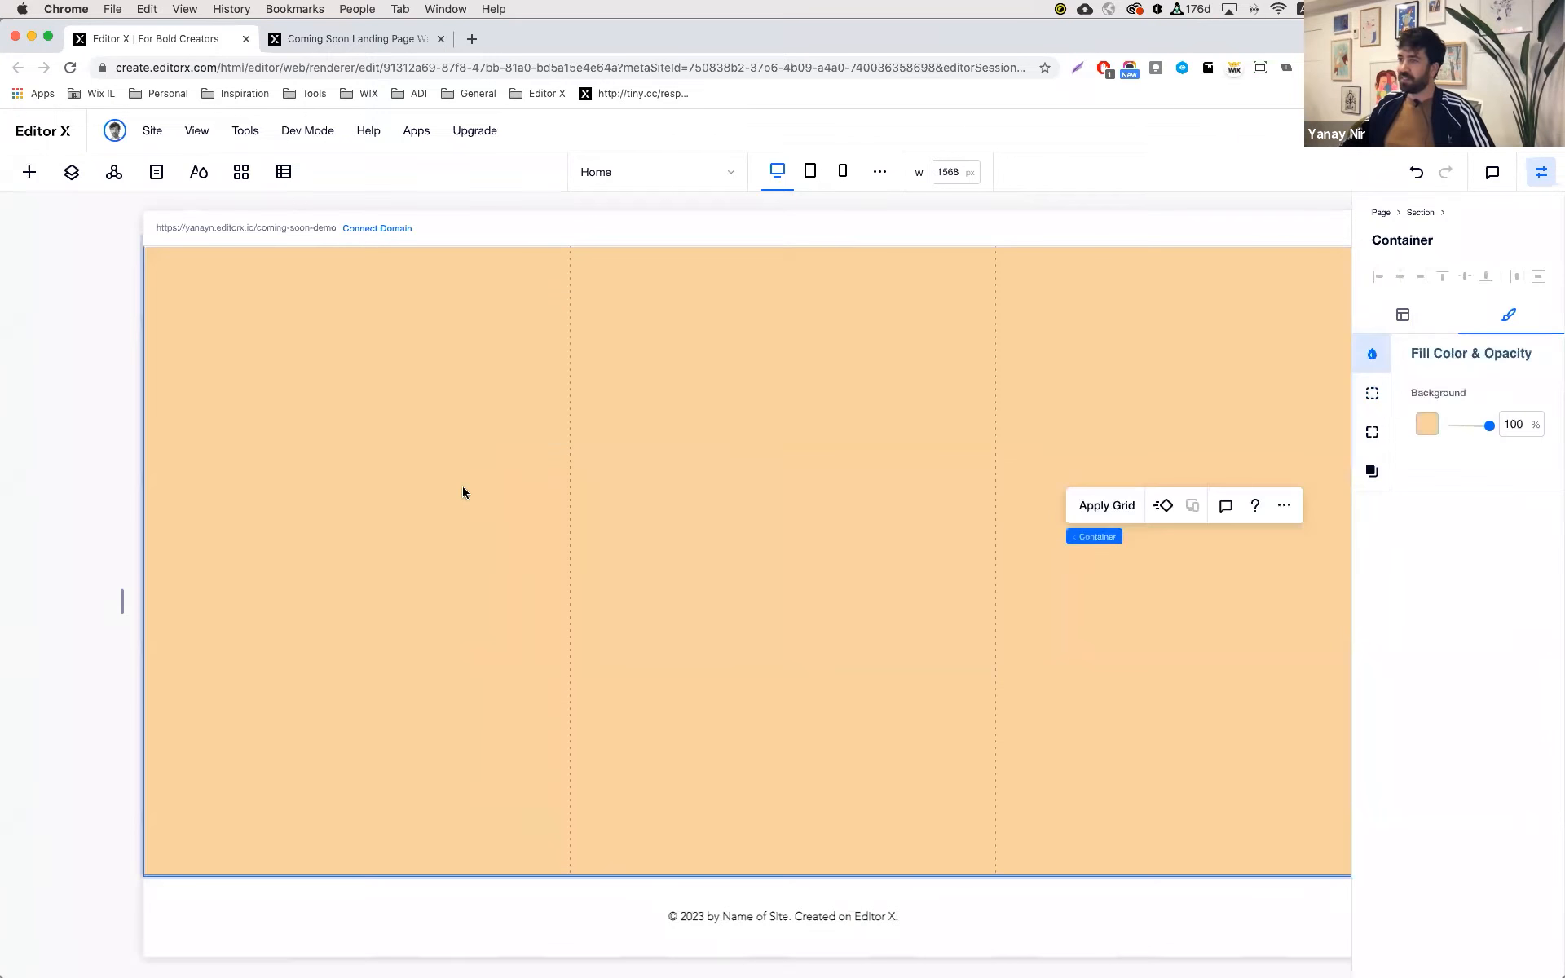
- Add an inner container, 50% wide and centered horizontally and vertically, inside the stretched orange container
left_click(23, 171)
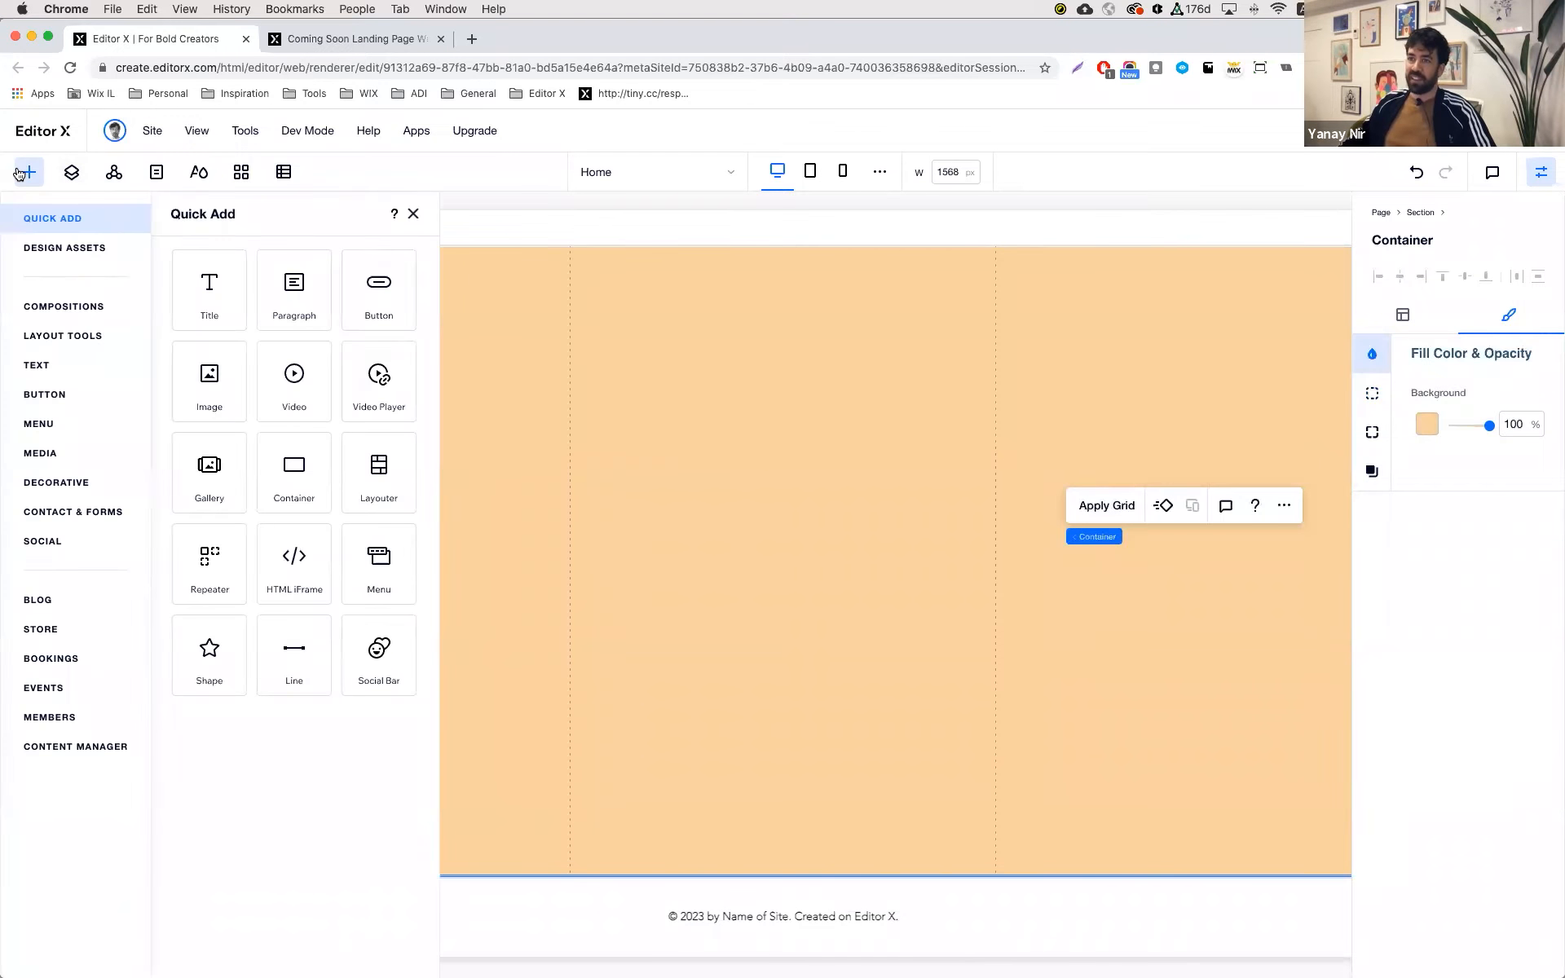
left_click_drag(294, 491, 541, 478)
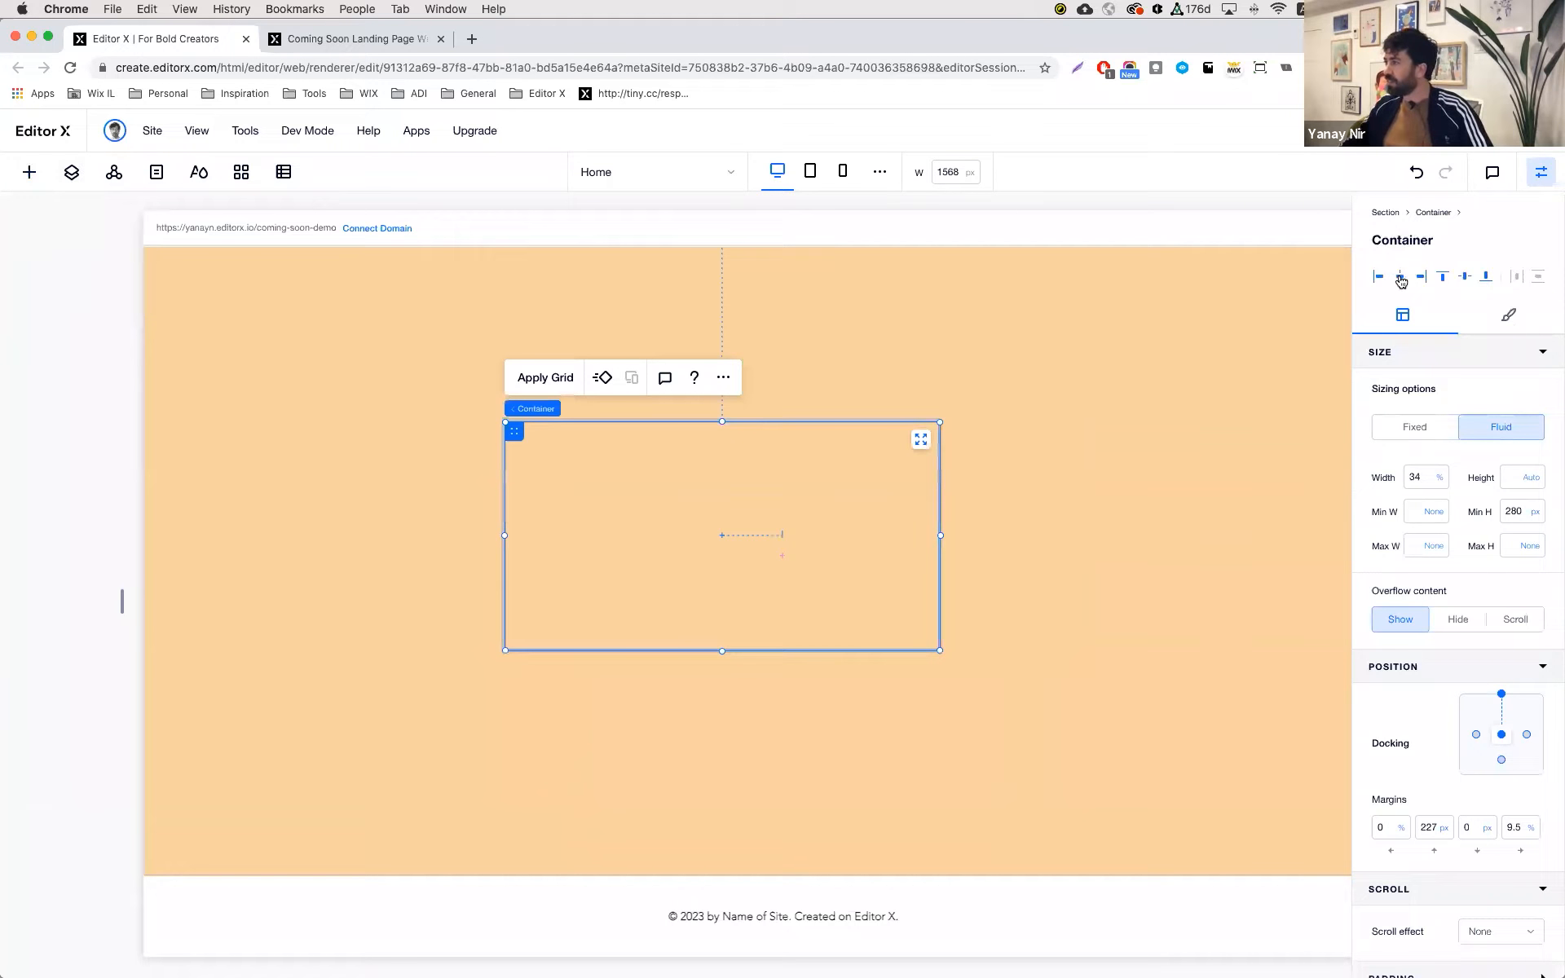
left_click(1400, 278)
left_click(1463, 278)
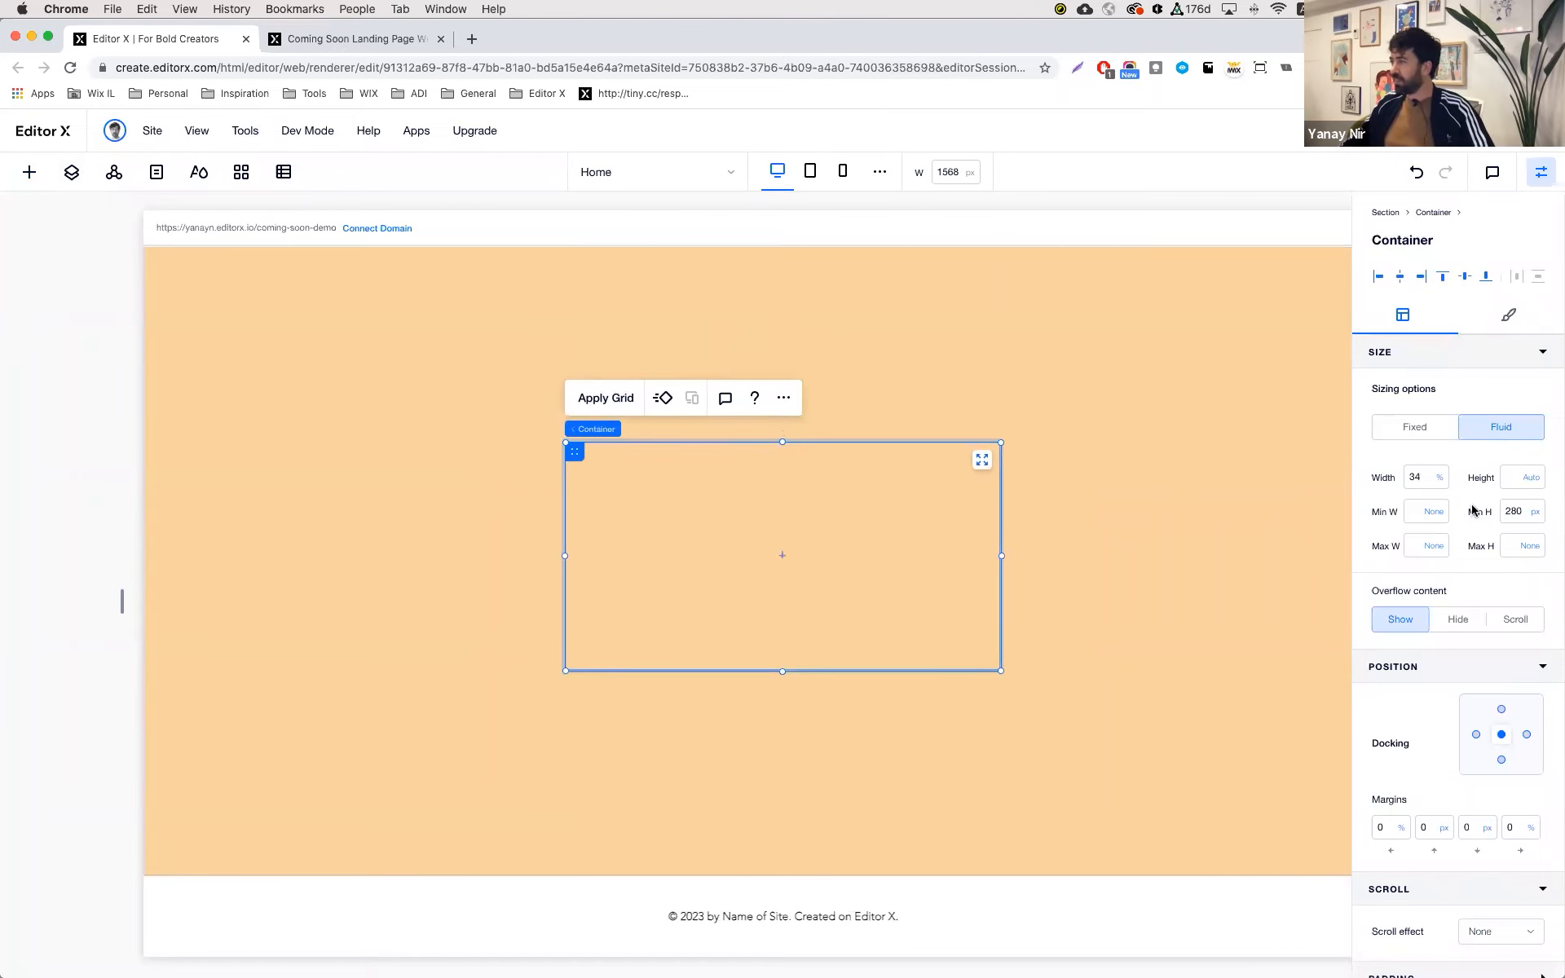
left_click(1423, 478)
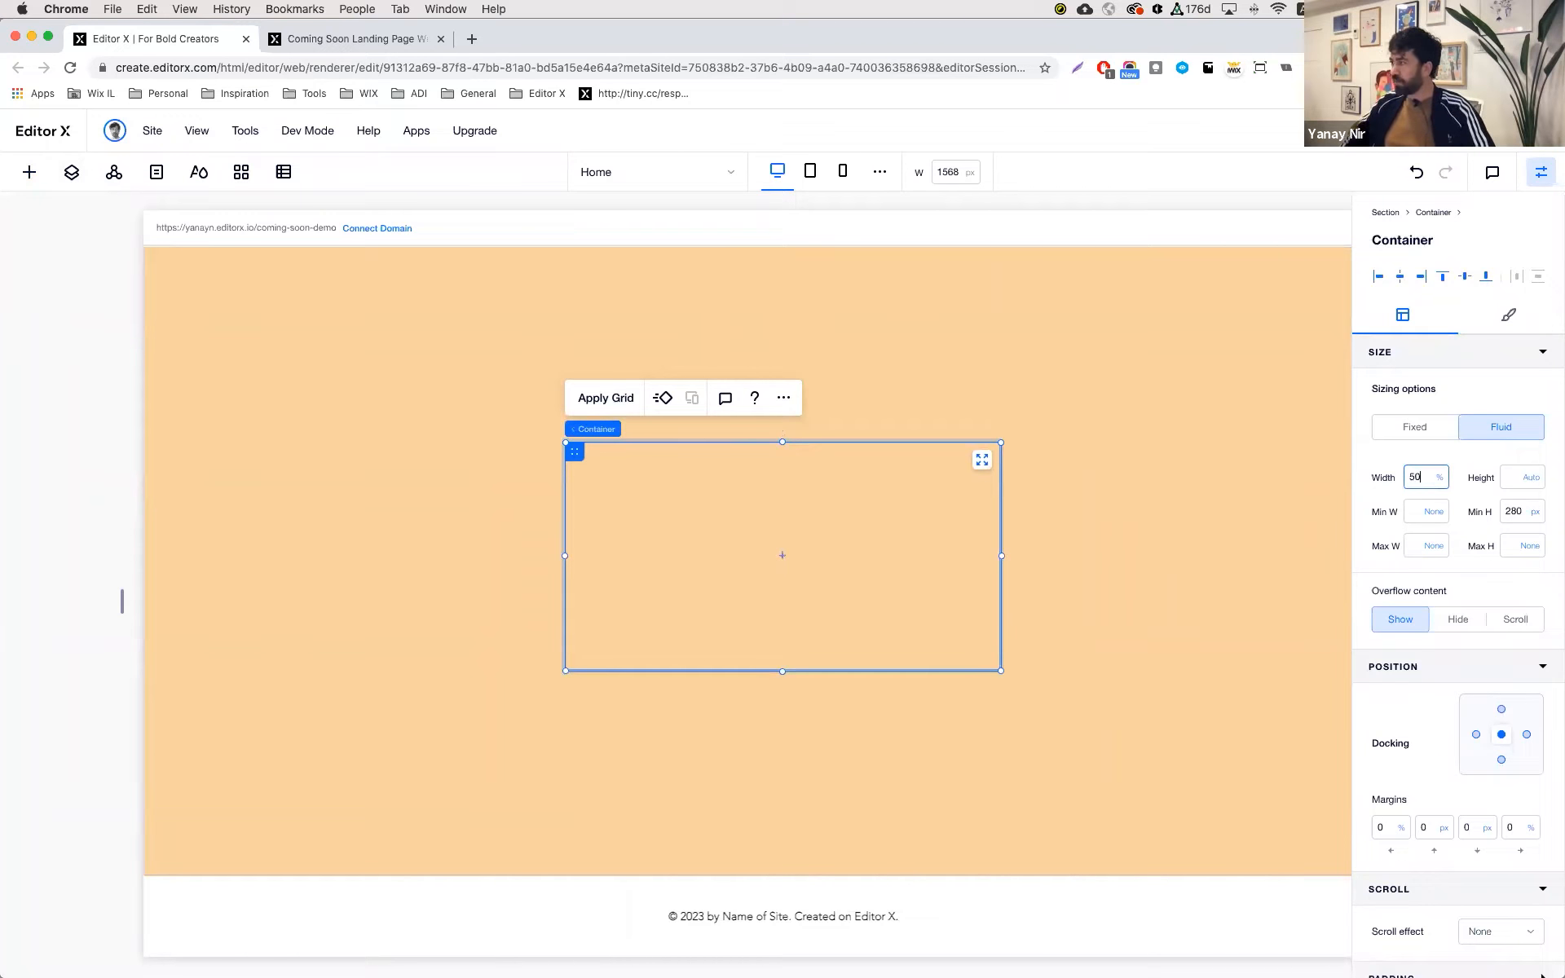
key("Return")
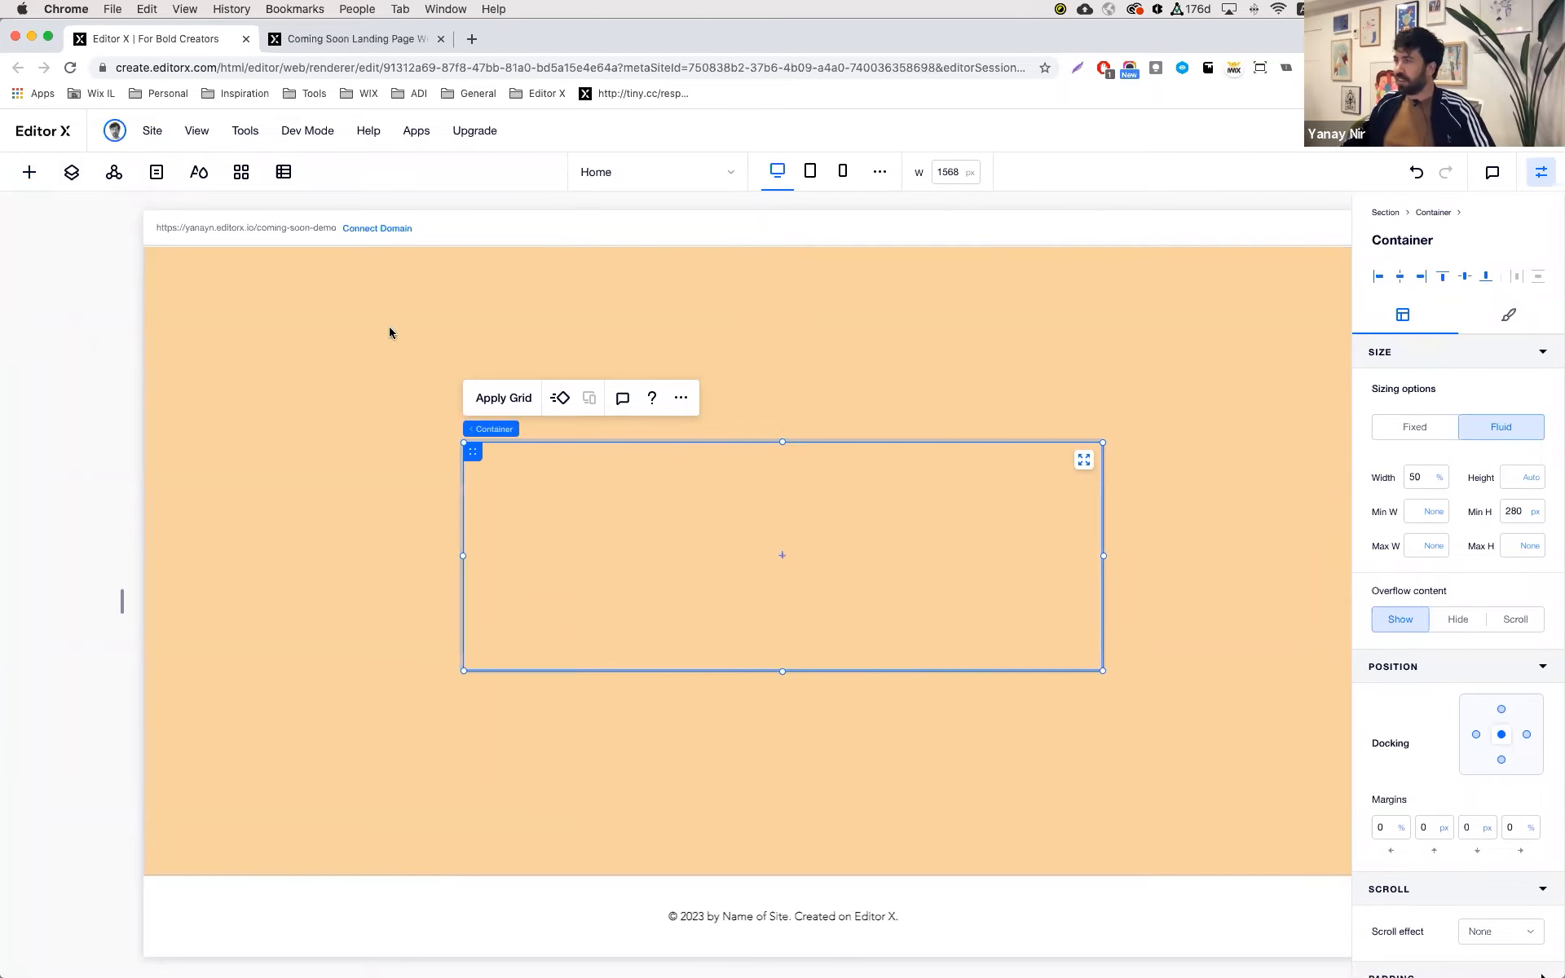
- Compare with the reference template's sign-up section and apply a 1x3 grid to the inner container
left_click(350, 38)
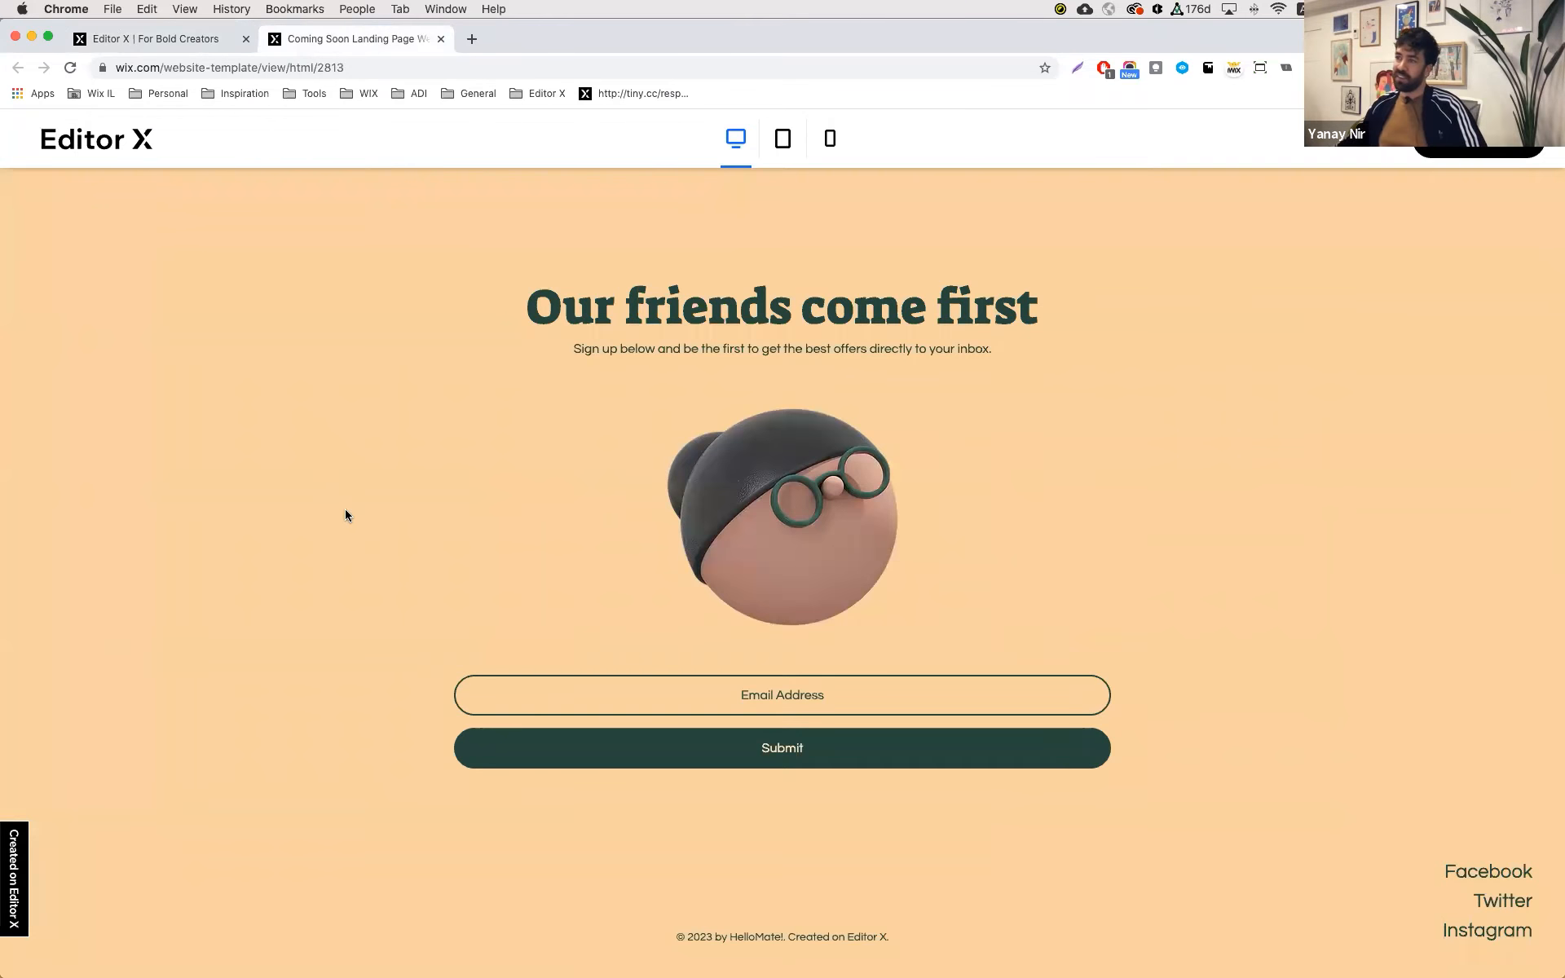
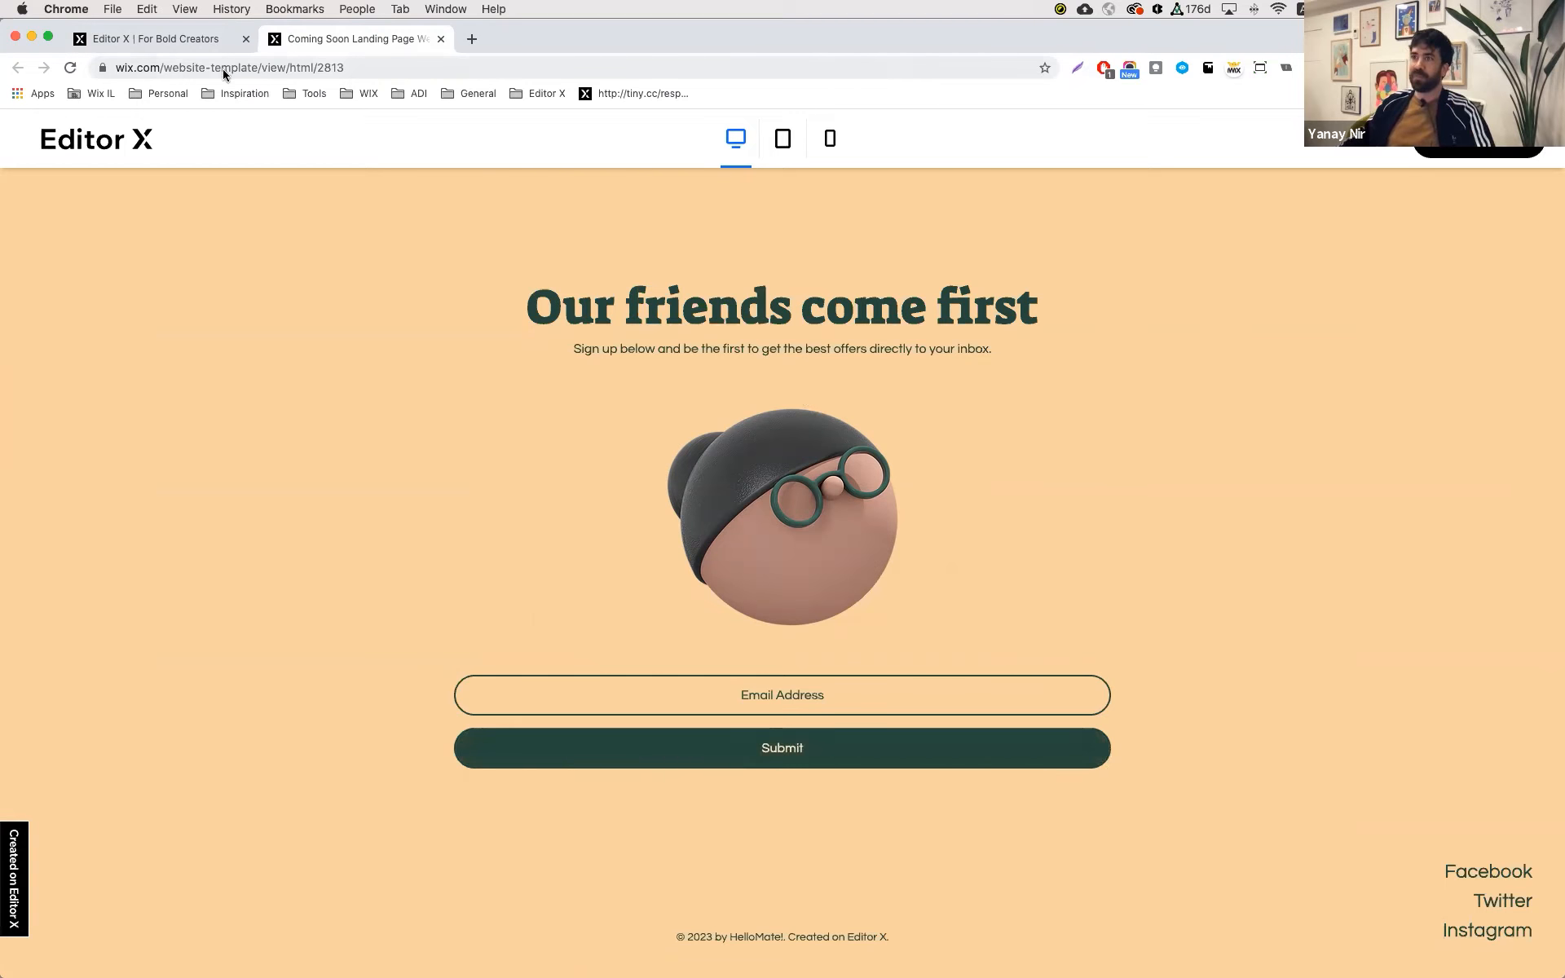
left_click(216, 42)
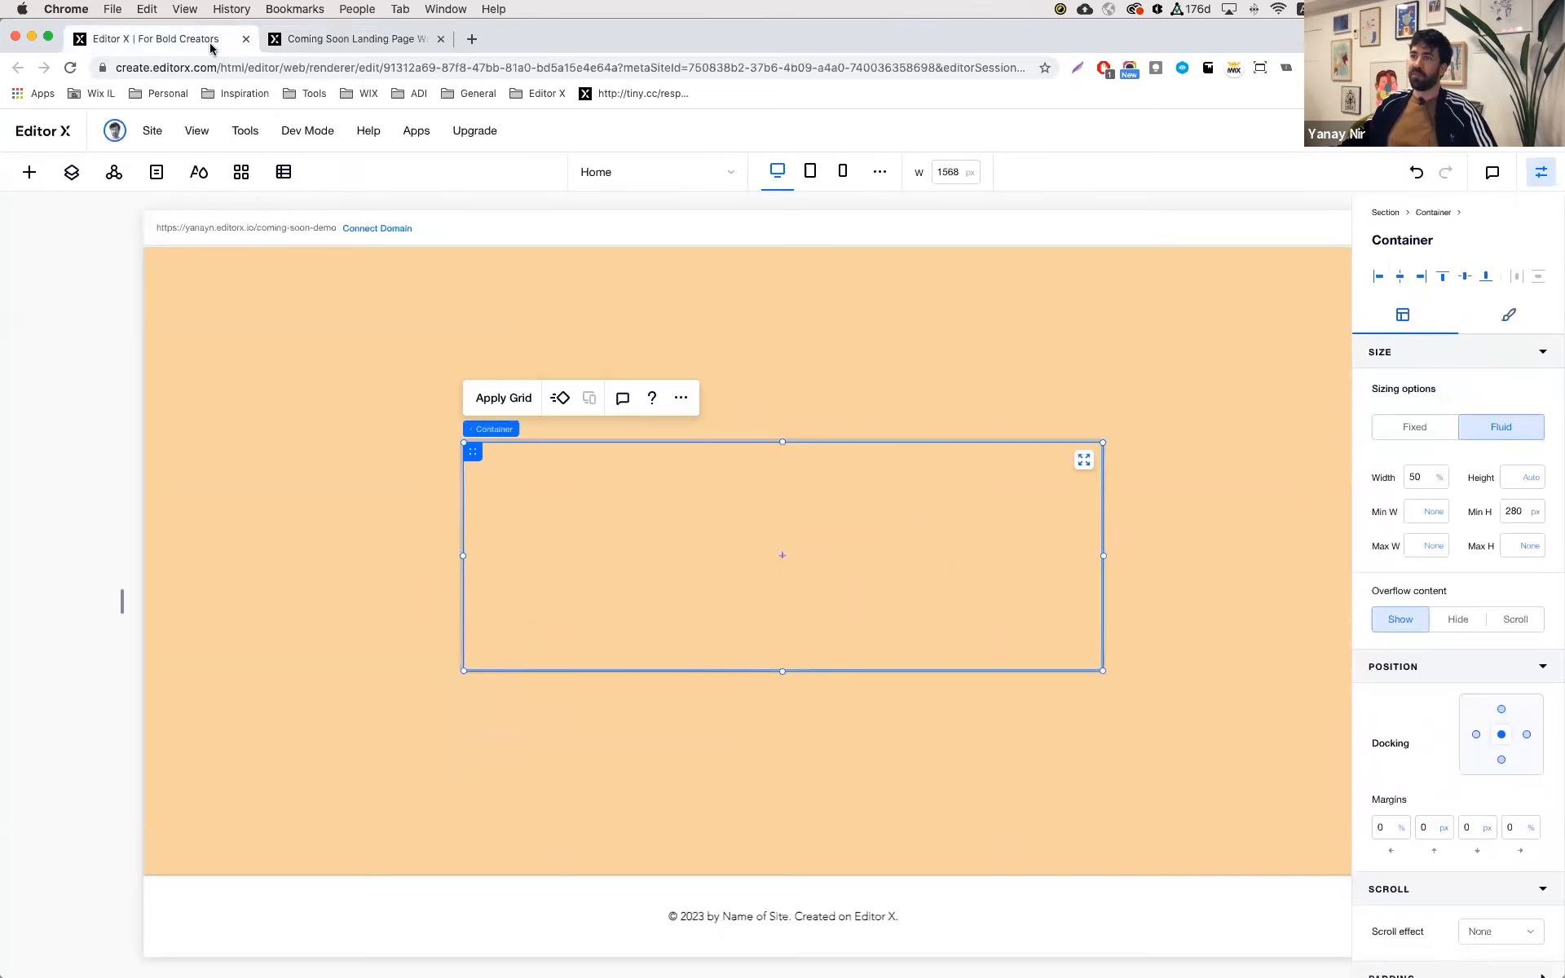
left_click(503, 398)
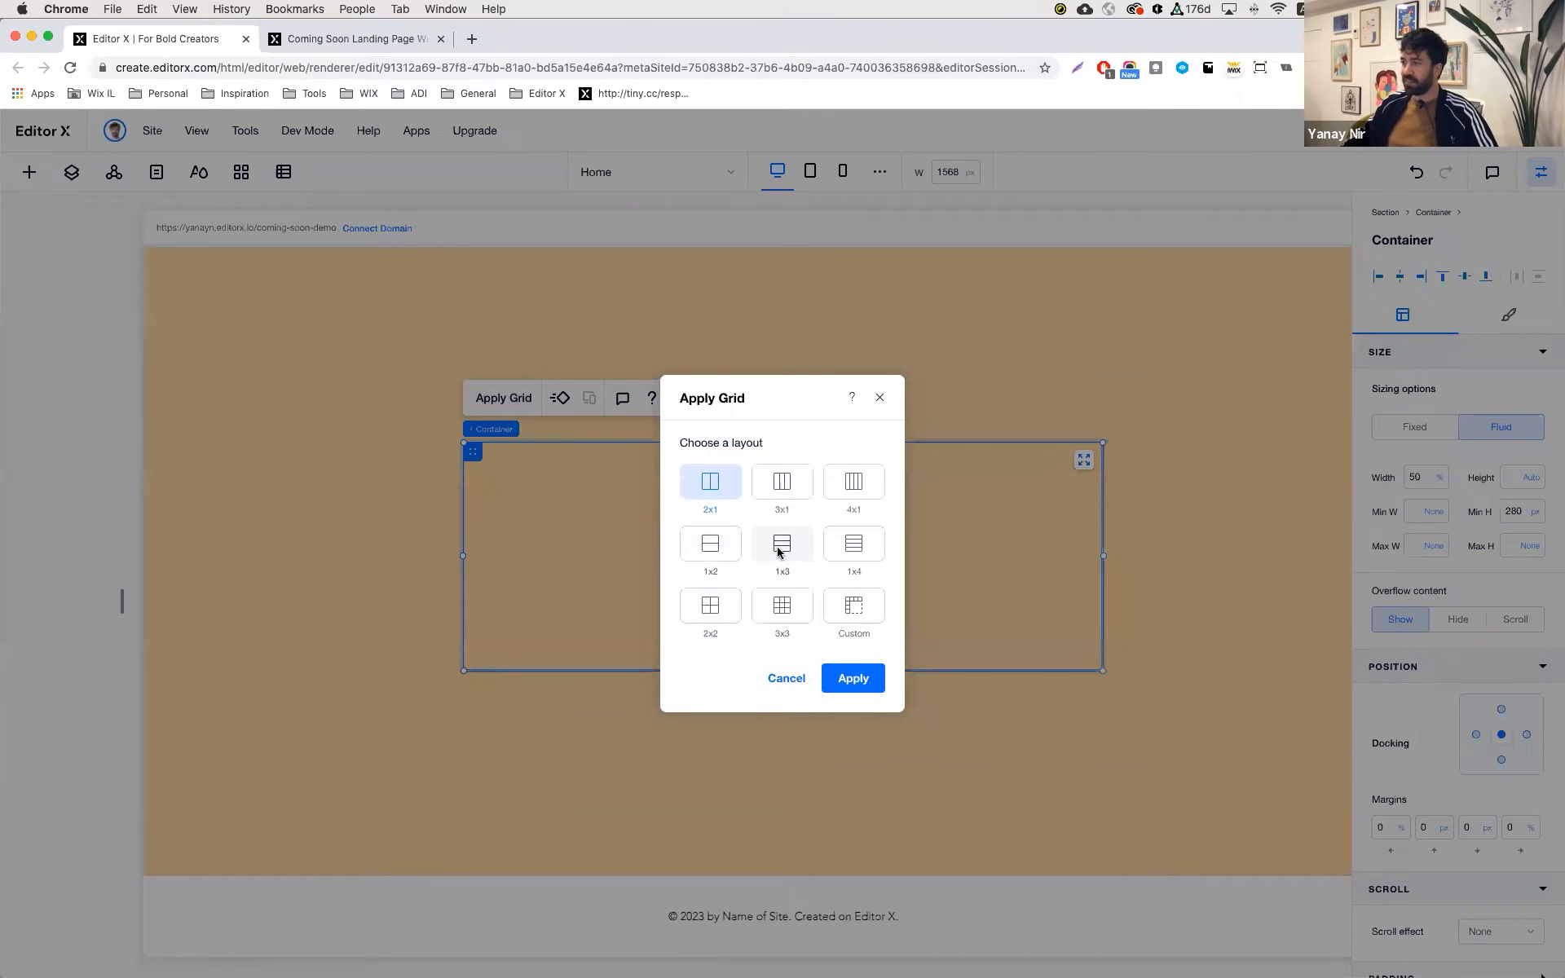
left_click(779, 553)
left_click(852, 679)
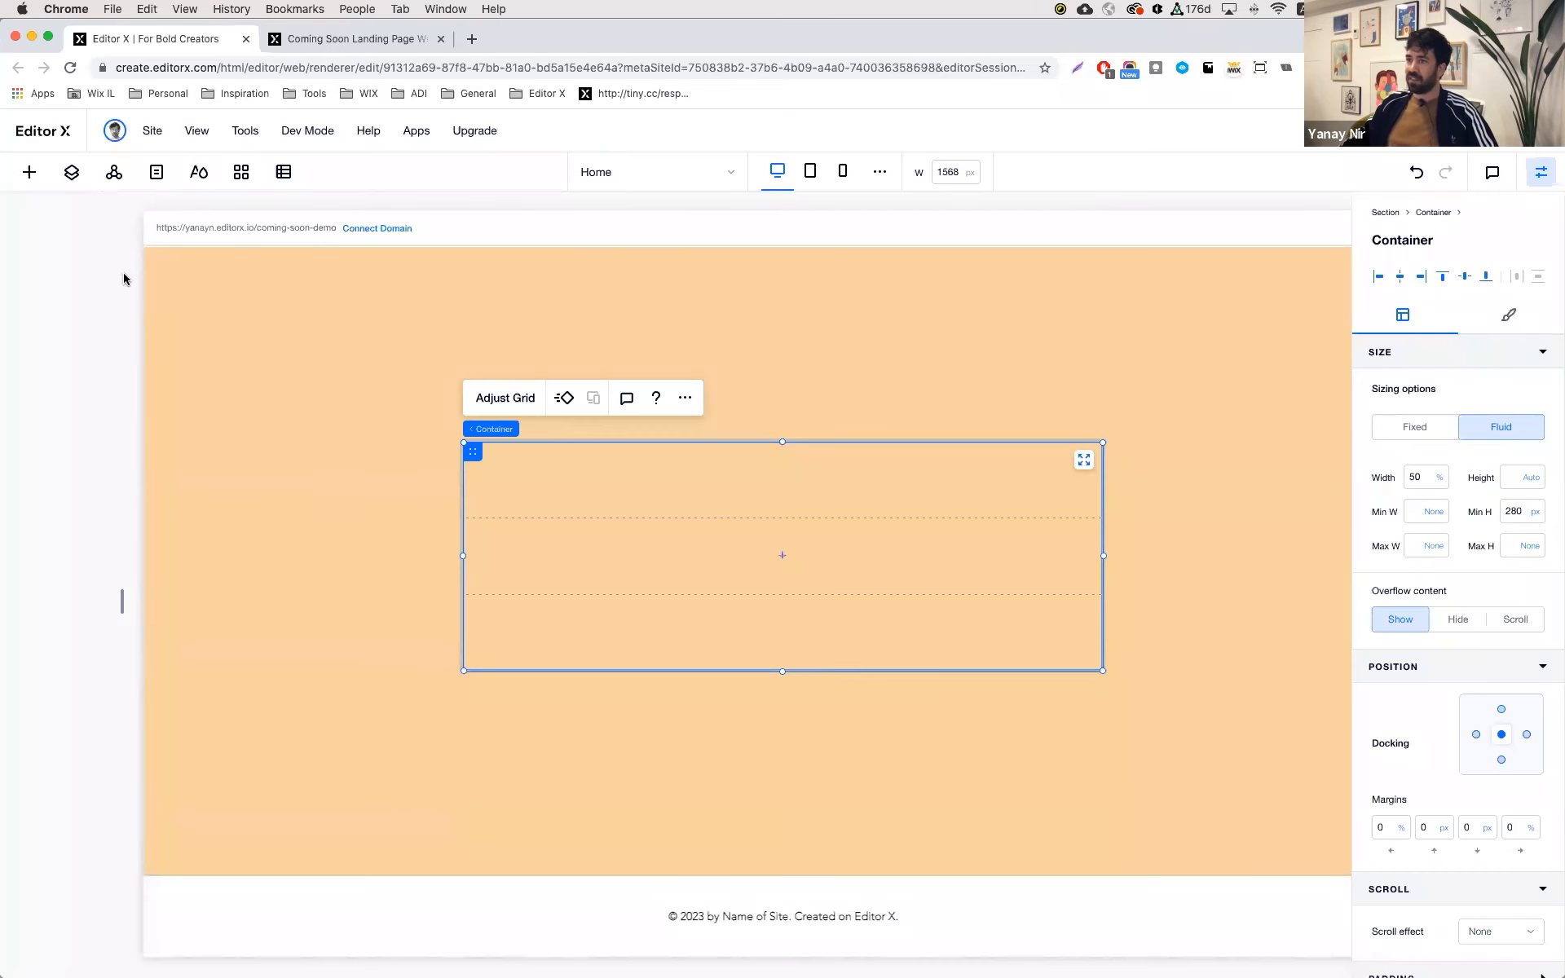
- Add the "Subscribe to Our Mailing List" form to the inner container
left_click(28, 172)
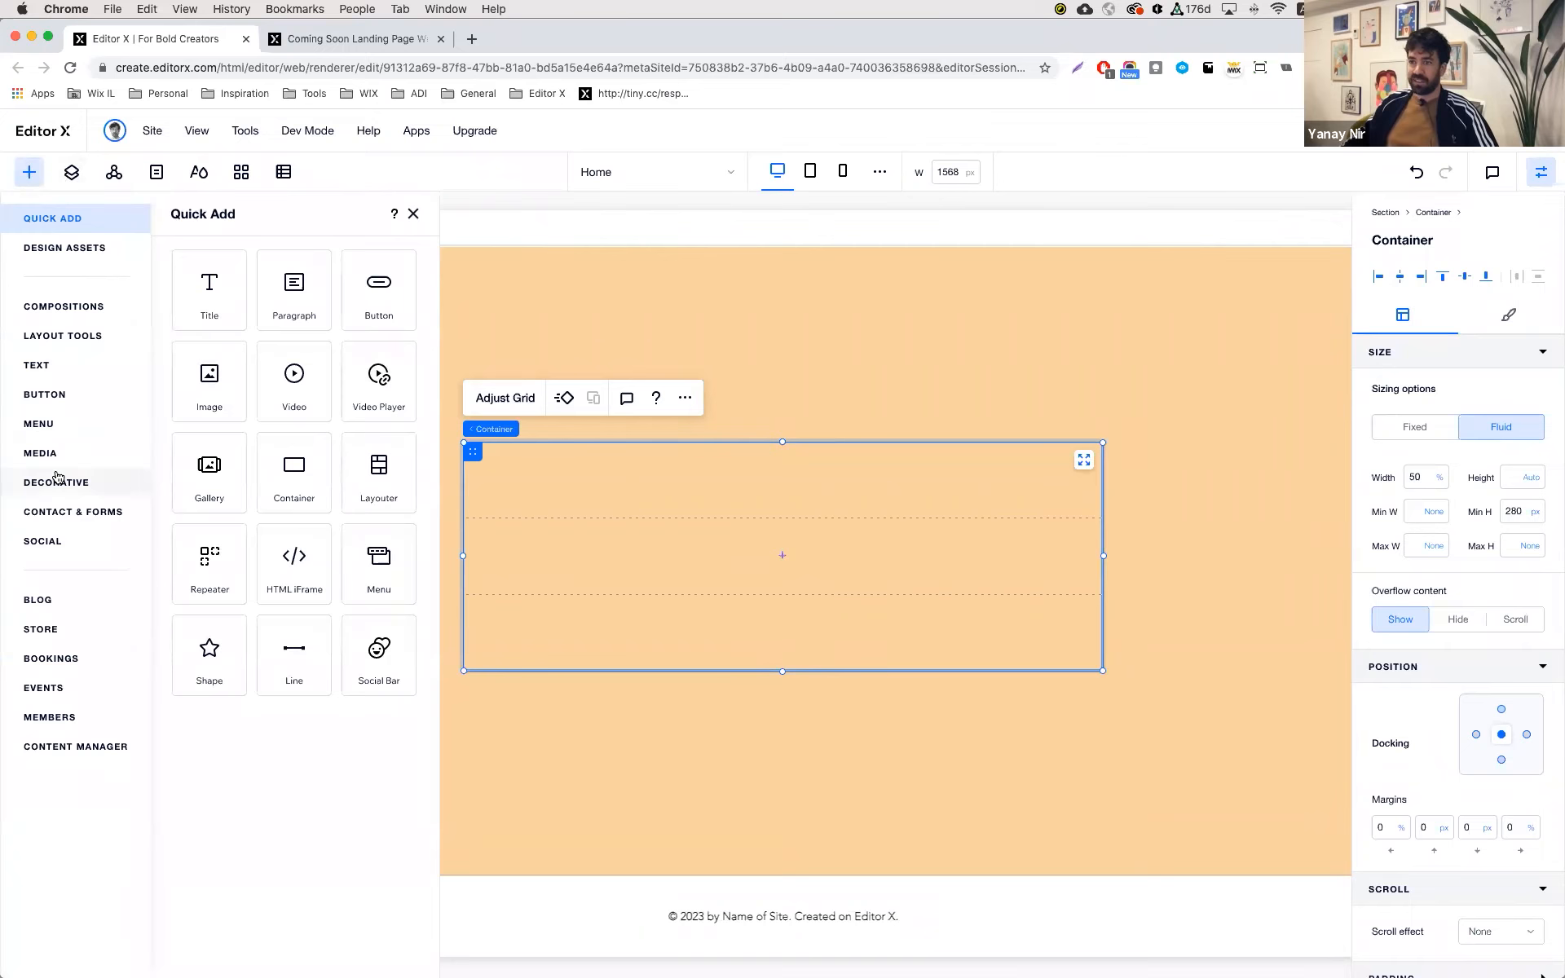
left_click(79, 513)
left_click_drag(447, 740, 727, 559)
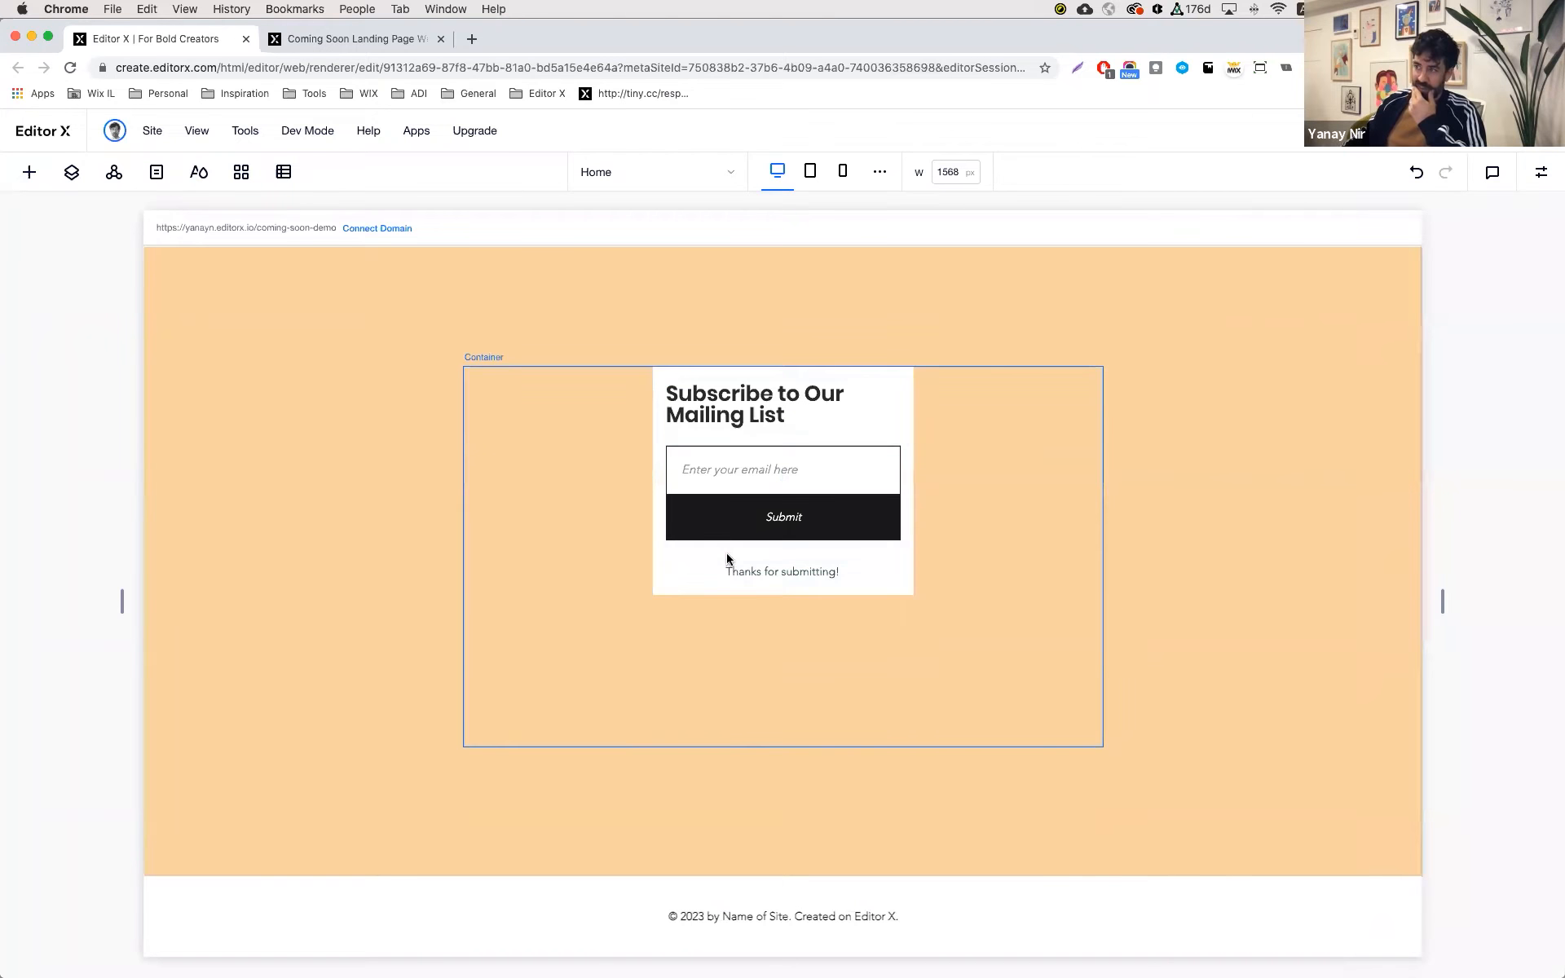
- Move the subscribers form down and set its grid area row to start at 3 and end at 4
left_click(1541, 175)
scroll(1492, 725, "down", 2)
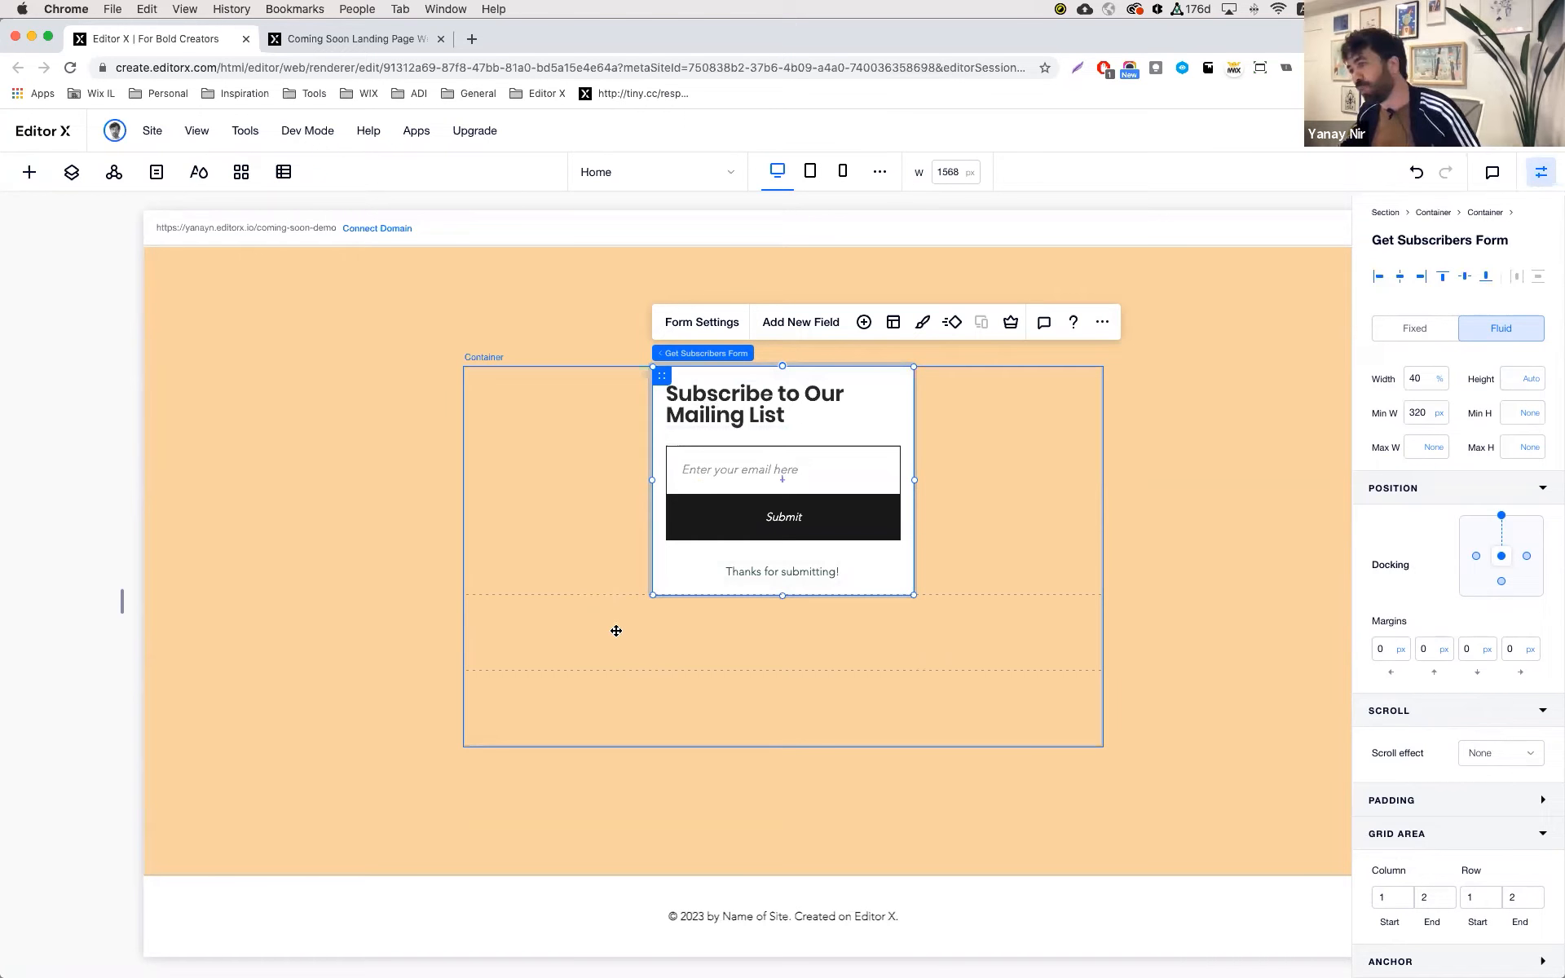
left_click_drag(662, 387, 663, 495)
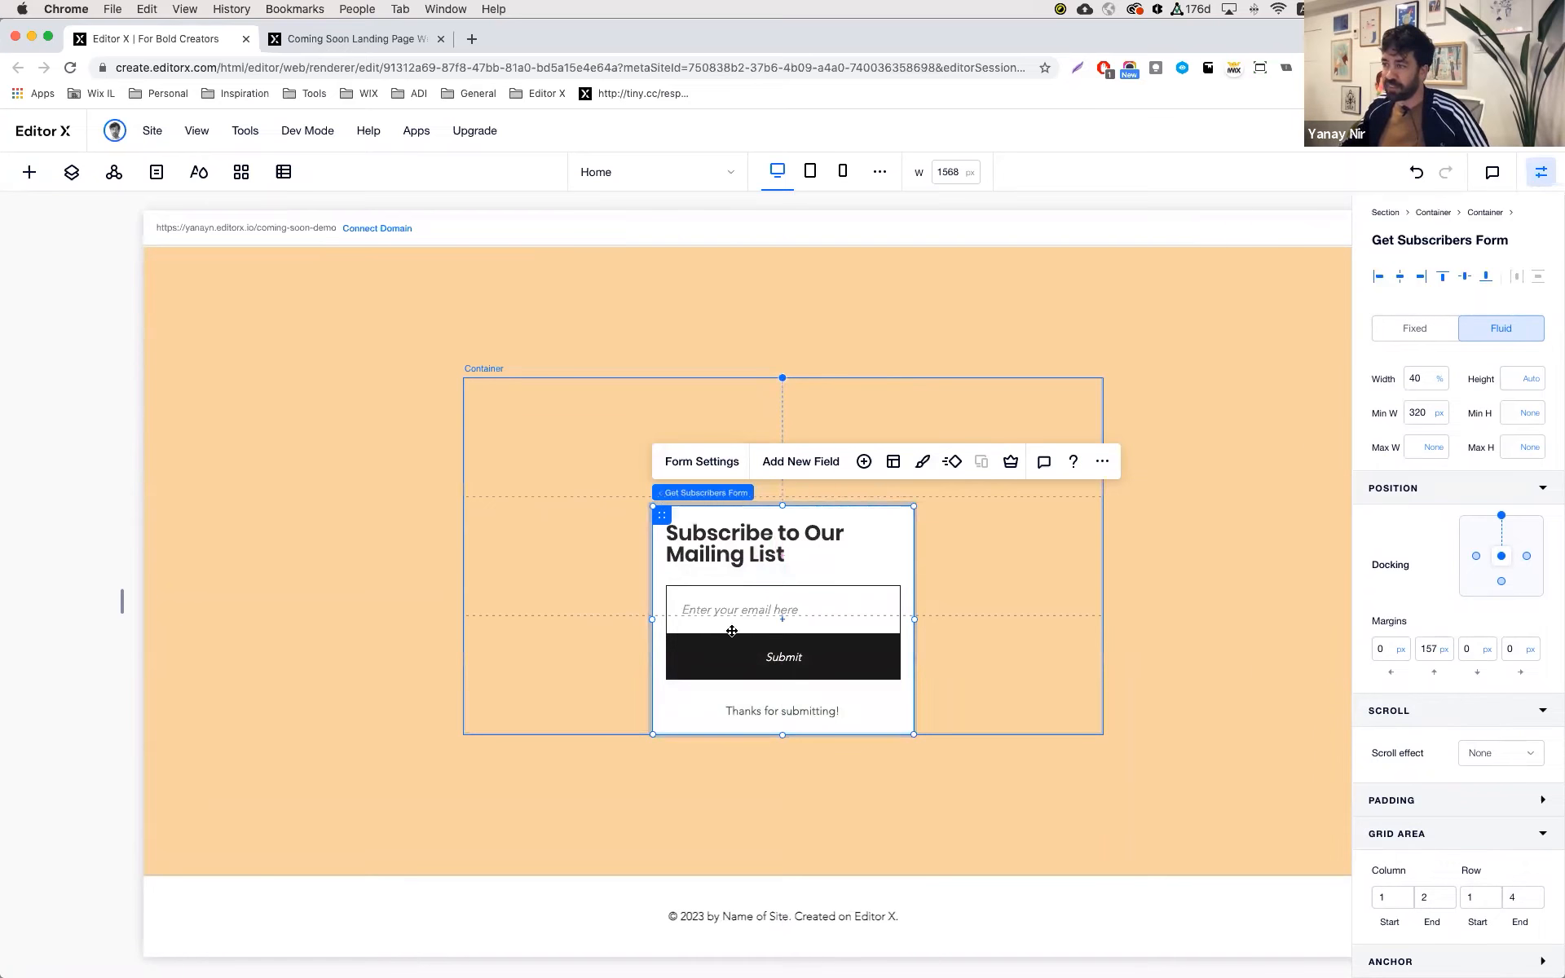
left_click(1485, 897)
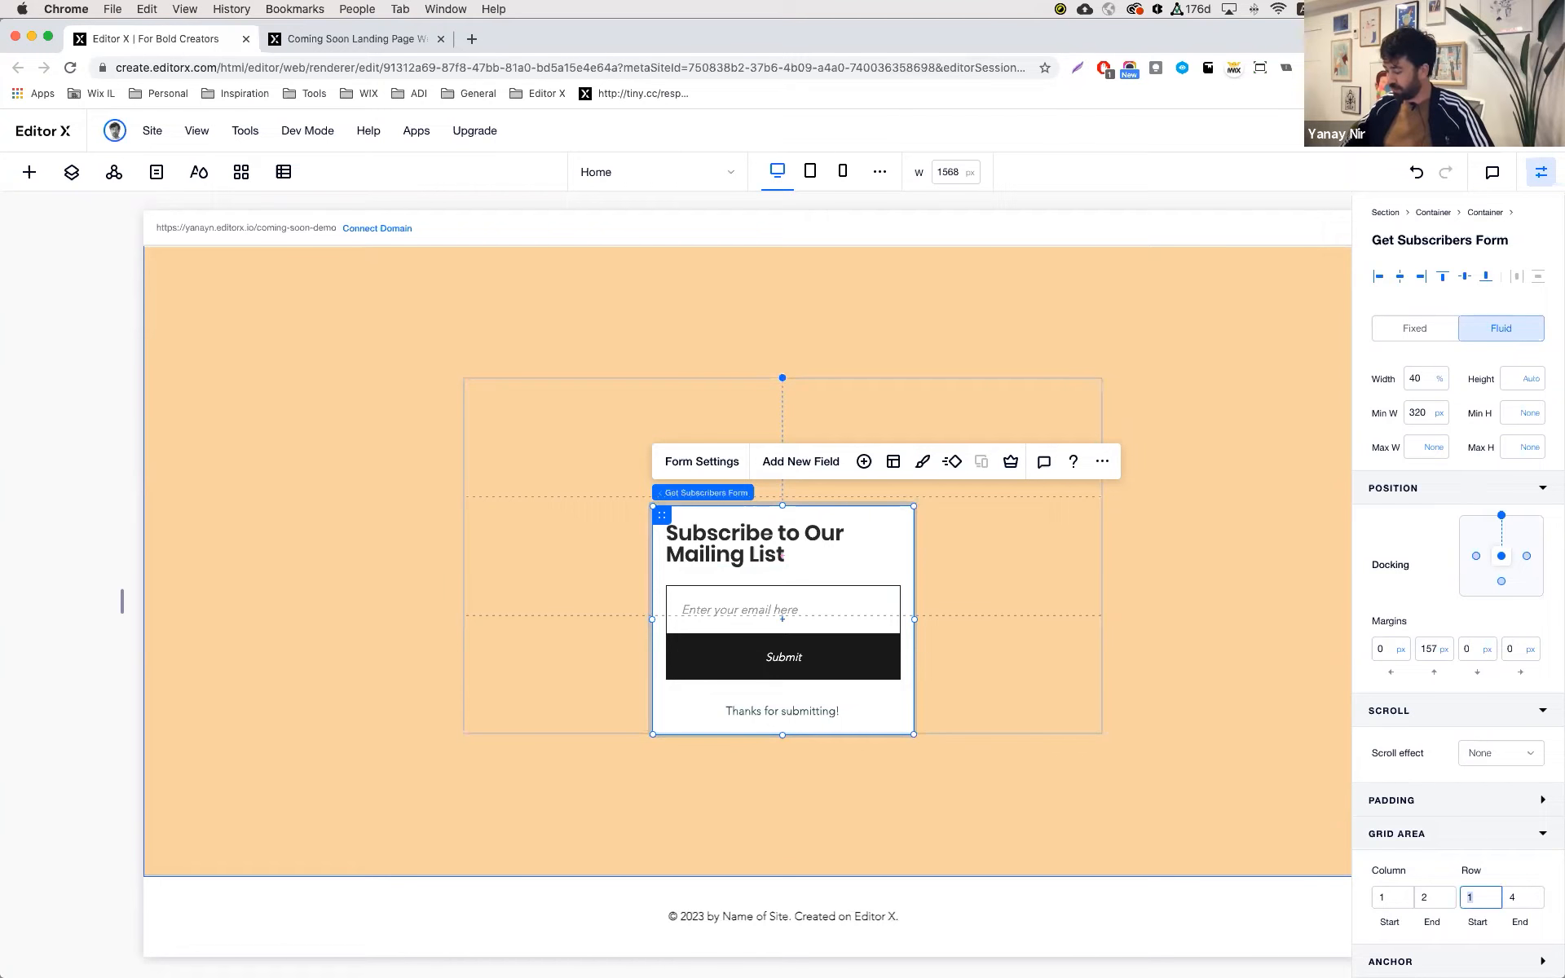
type("3")
left_click(1512, 896)
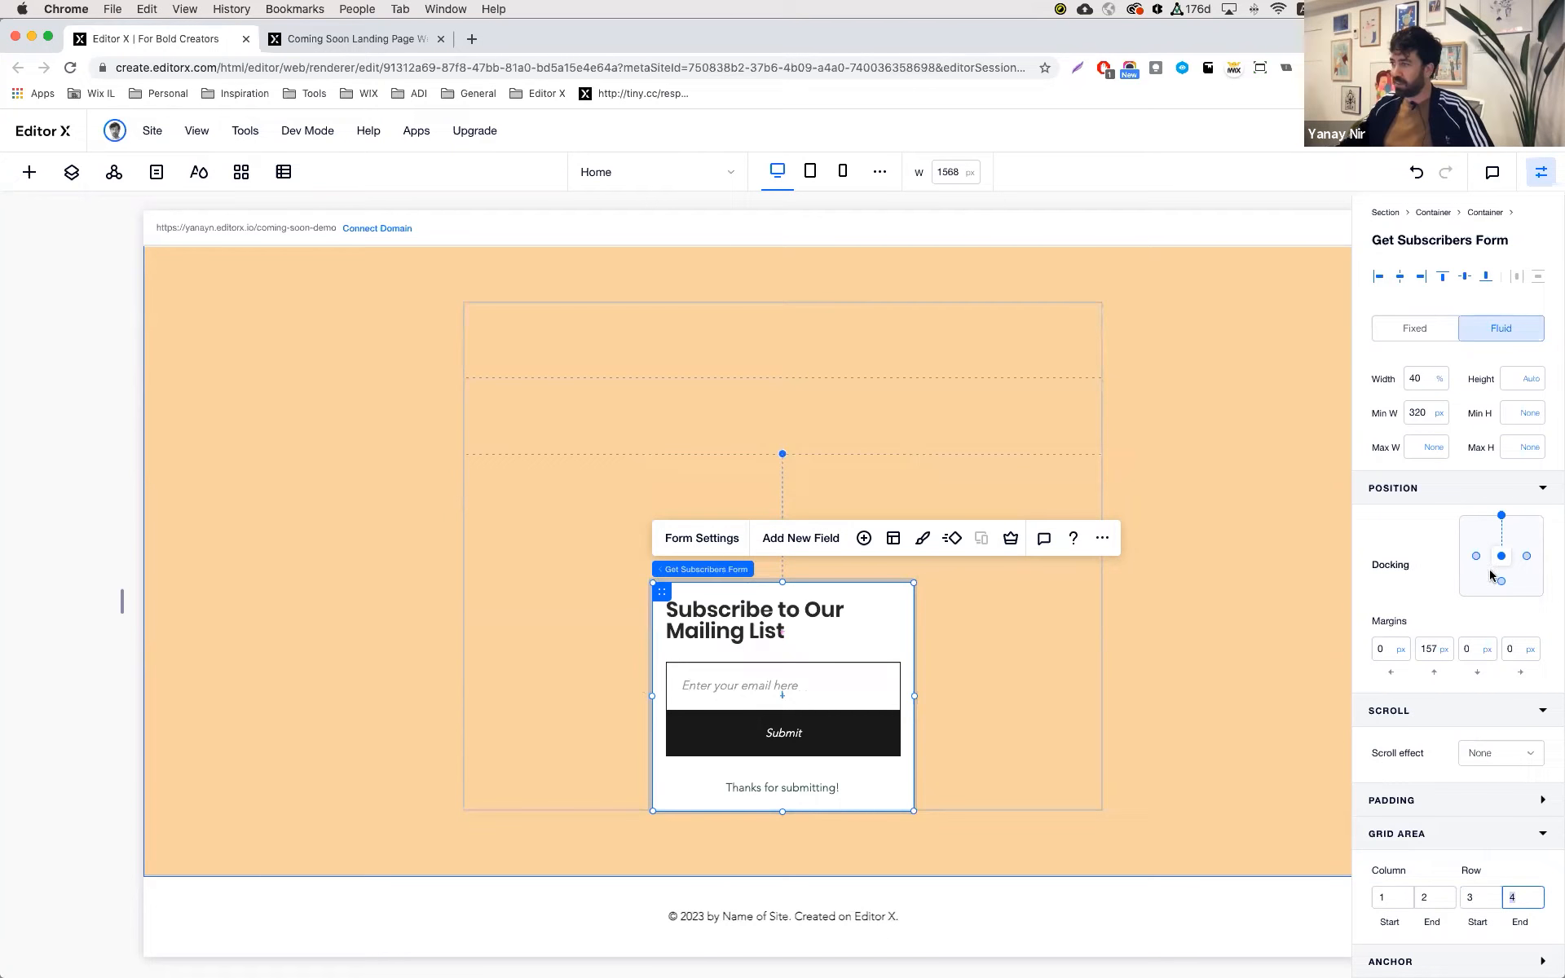
- Align the subscribers form to the top of its grid cell and make its background fully transparent
left_click(1441, 276)
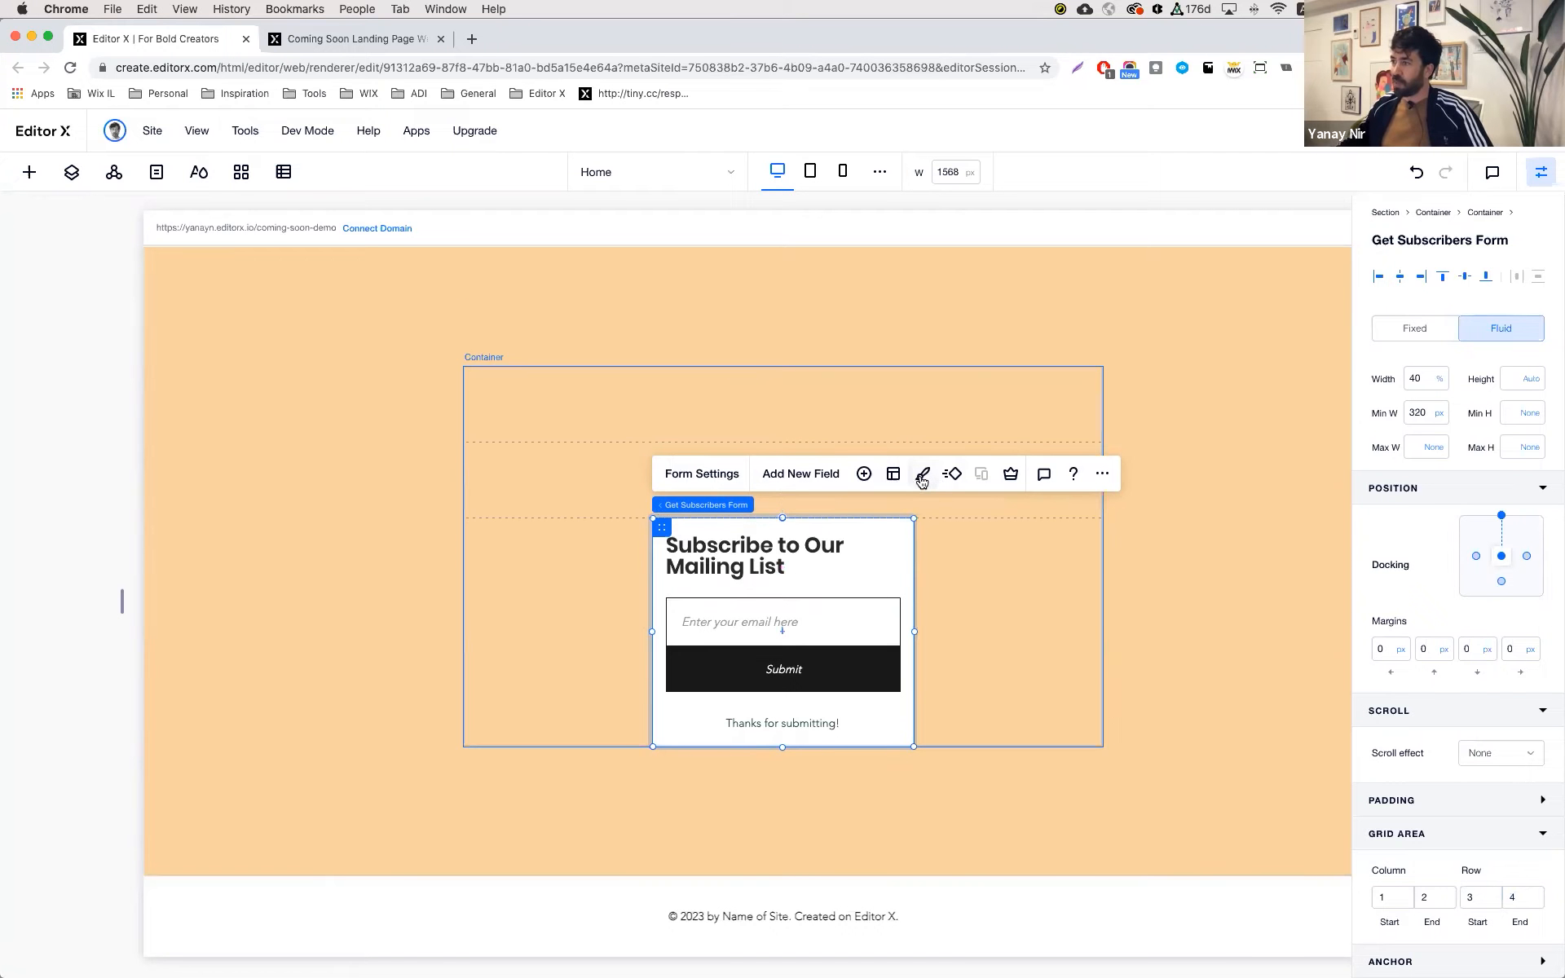
left_click(921, 476)
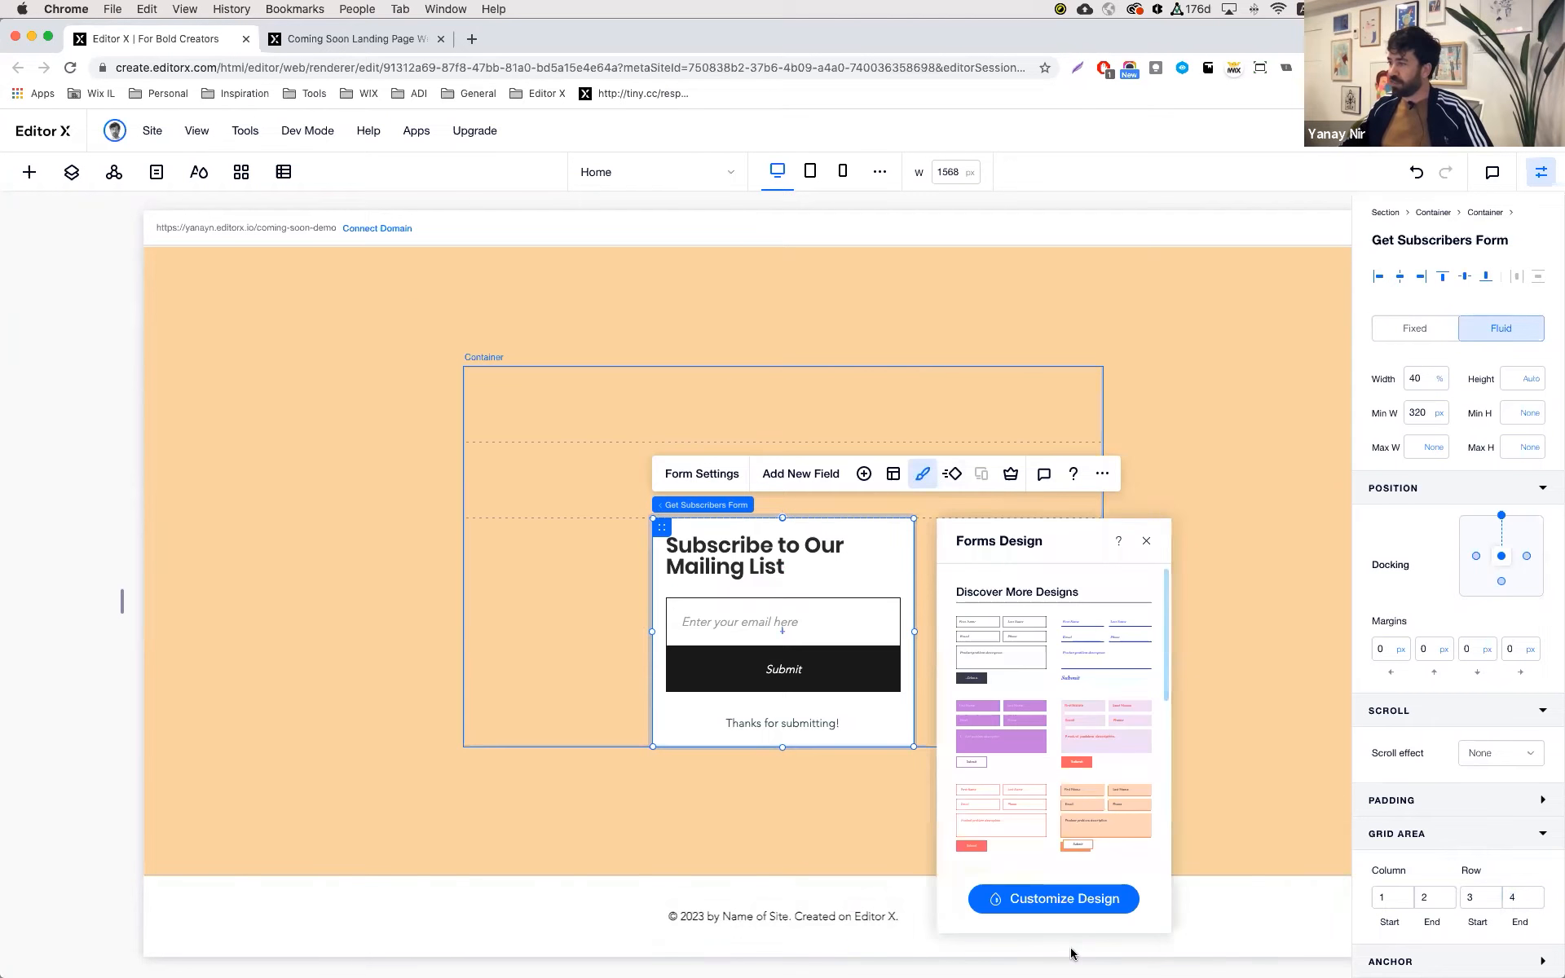
left_click(1074, 898)
left_click(1039, 718)
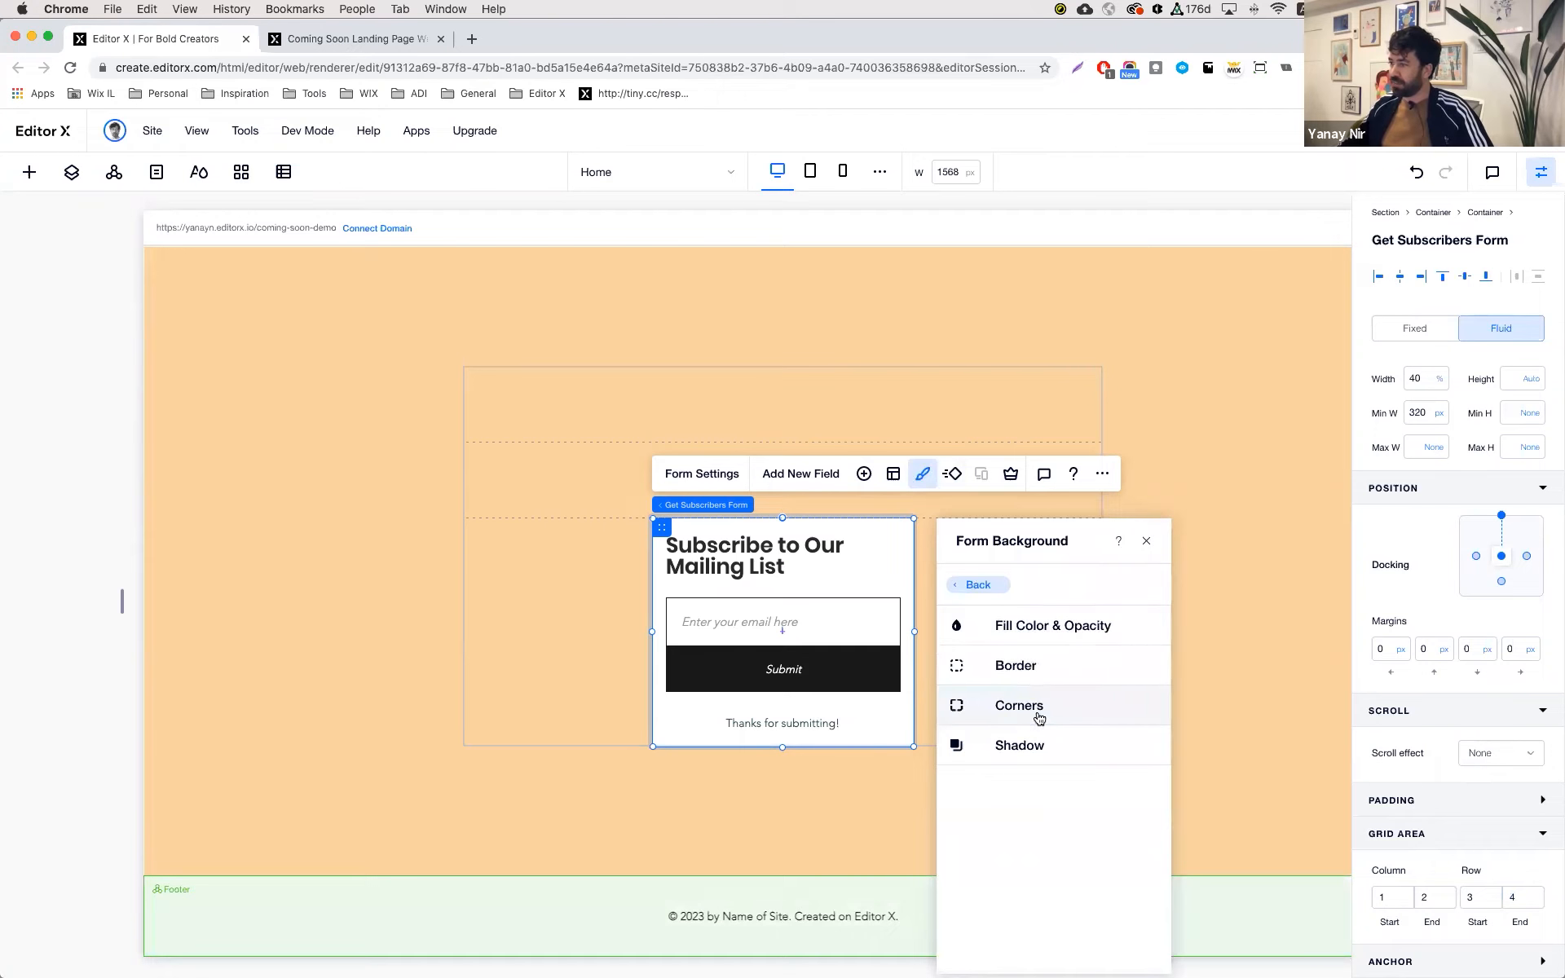
left_click(1084, 627)
left_click(1127, 697)
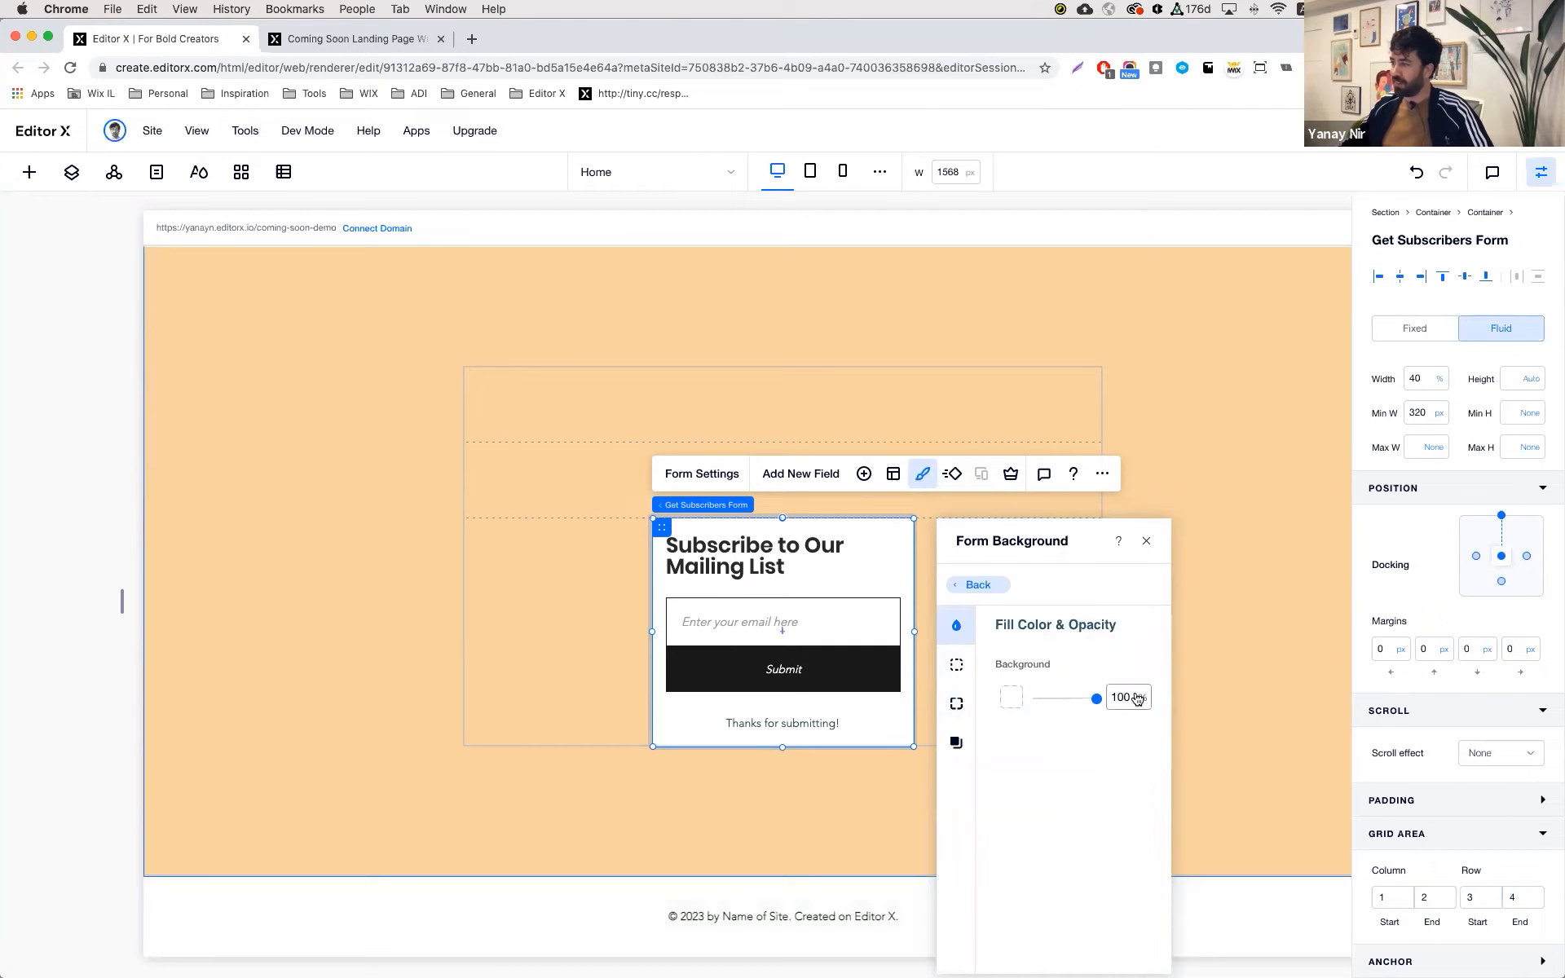
- Delete the form's "Subscribe to Our Mailing List" title and set the form's width to 100%
left_click(727, 552)
key("Delete")
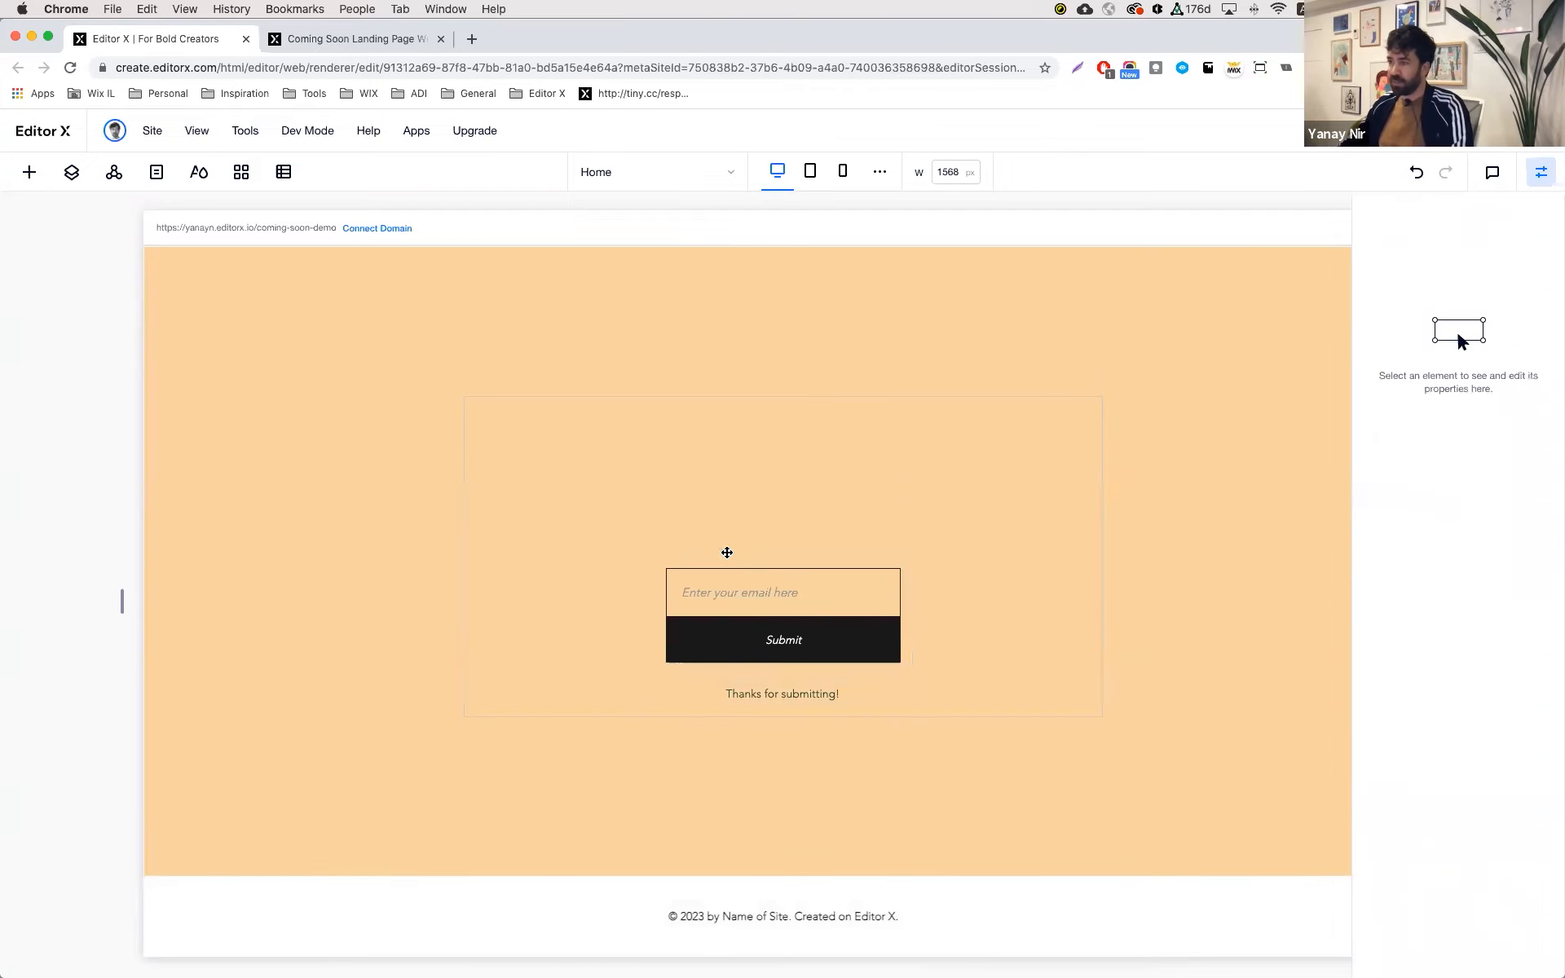
left_click(765, 564)
left_click(1418, 444)
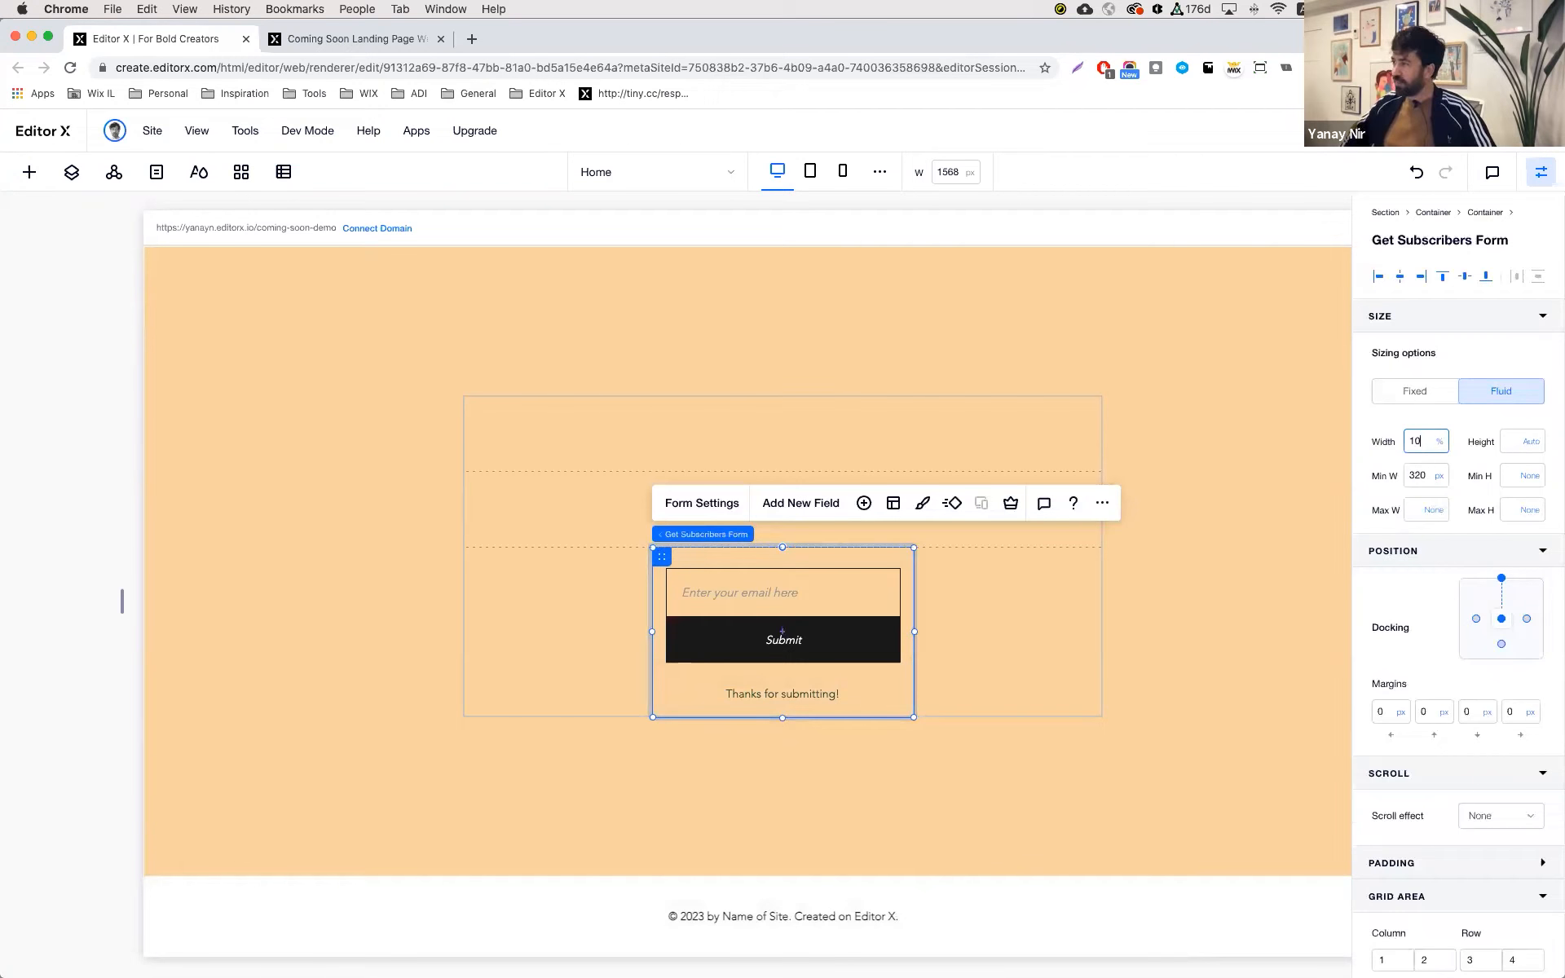
key("Return")
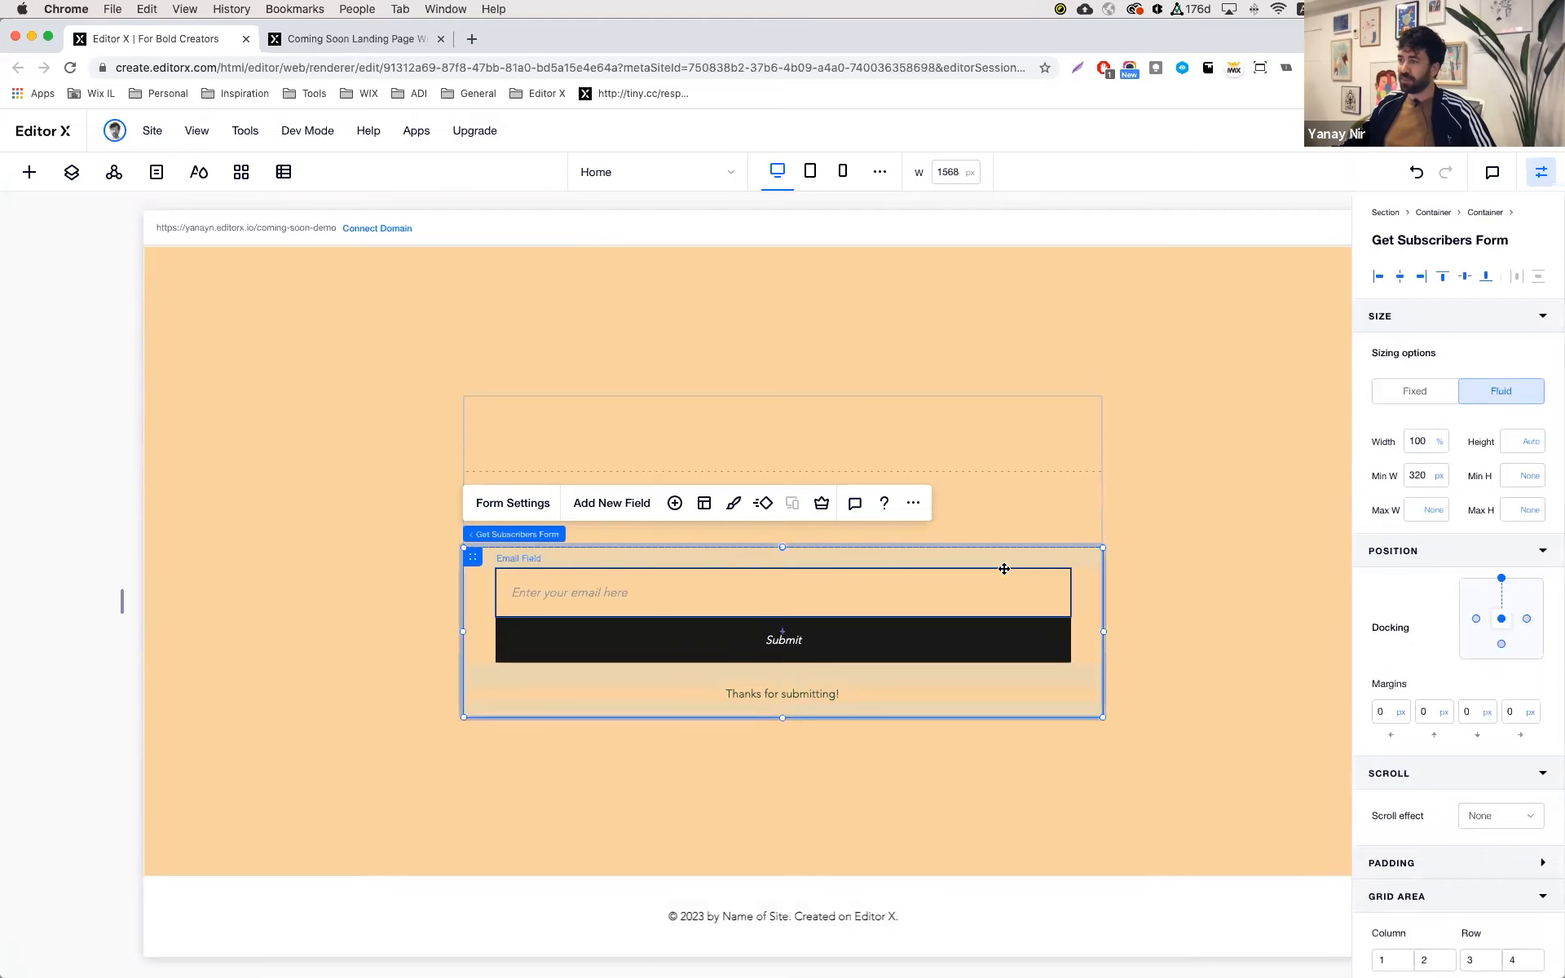
- Set the top margin to 0 px on the email field and 20 px on the Submit button
left_click(950, 581)
left_click(1433, 748)
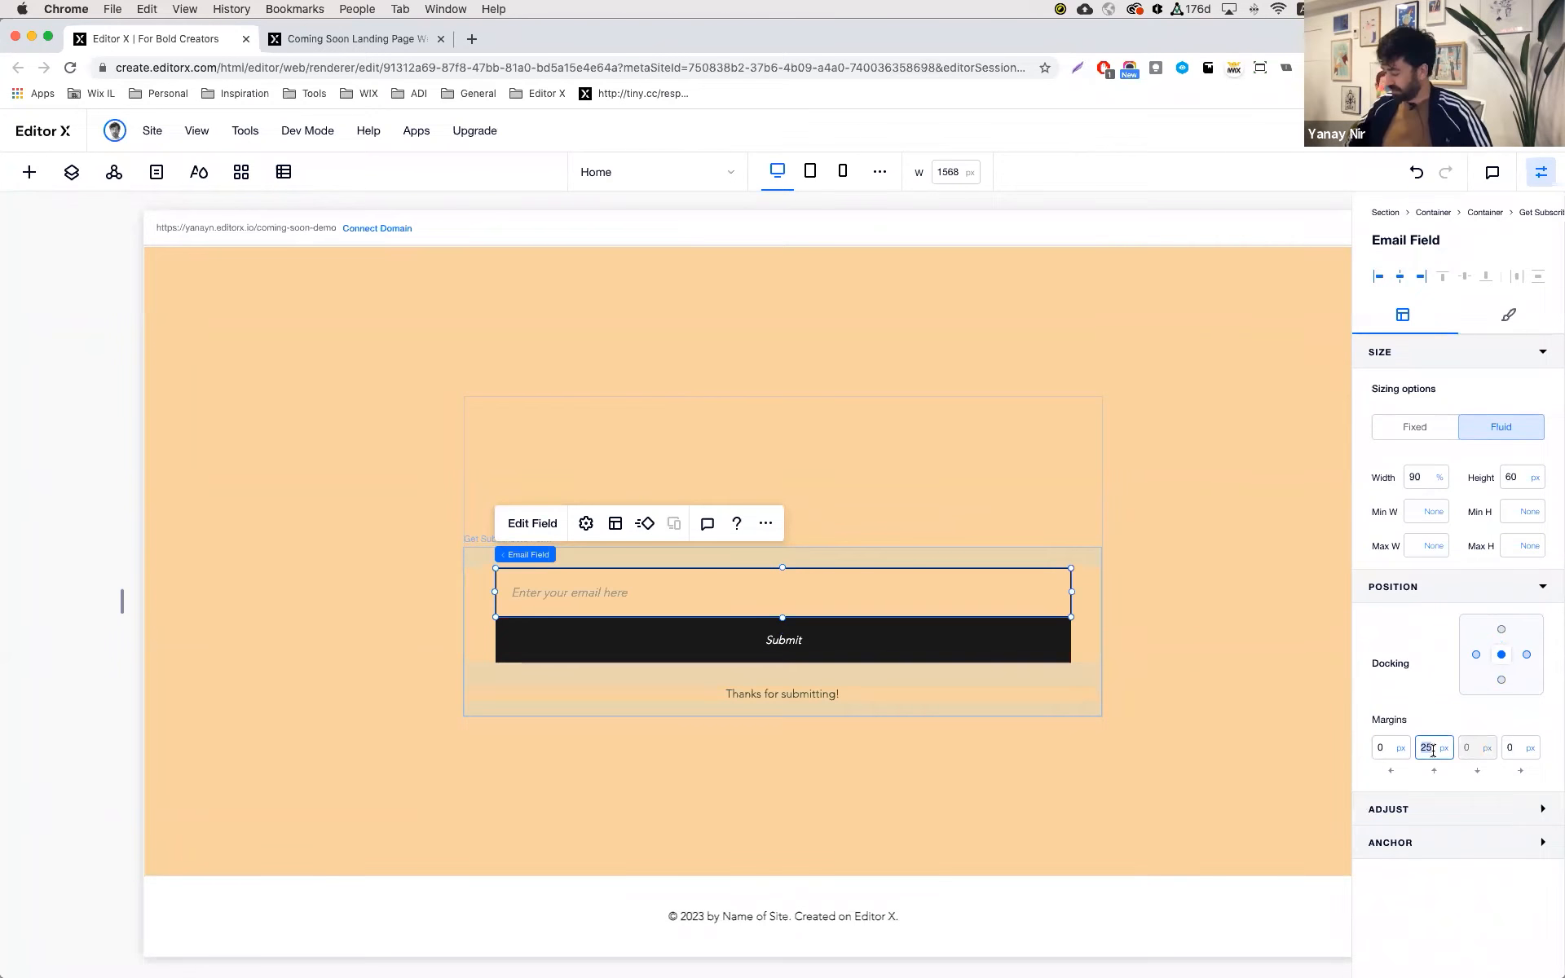
key("Return")
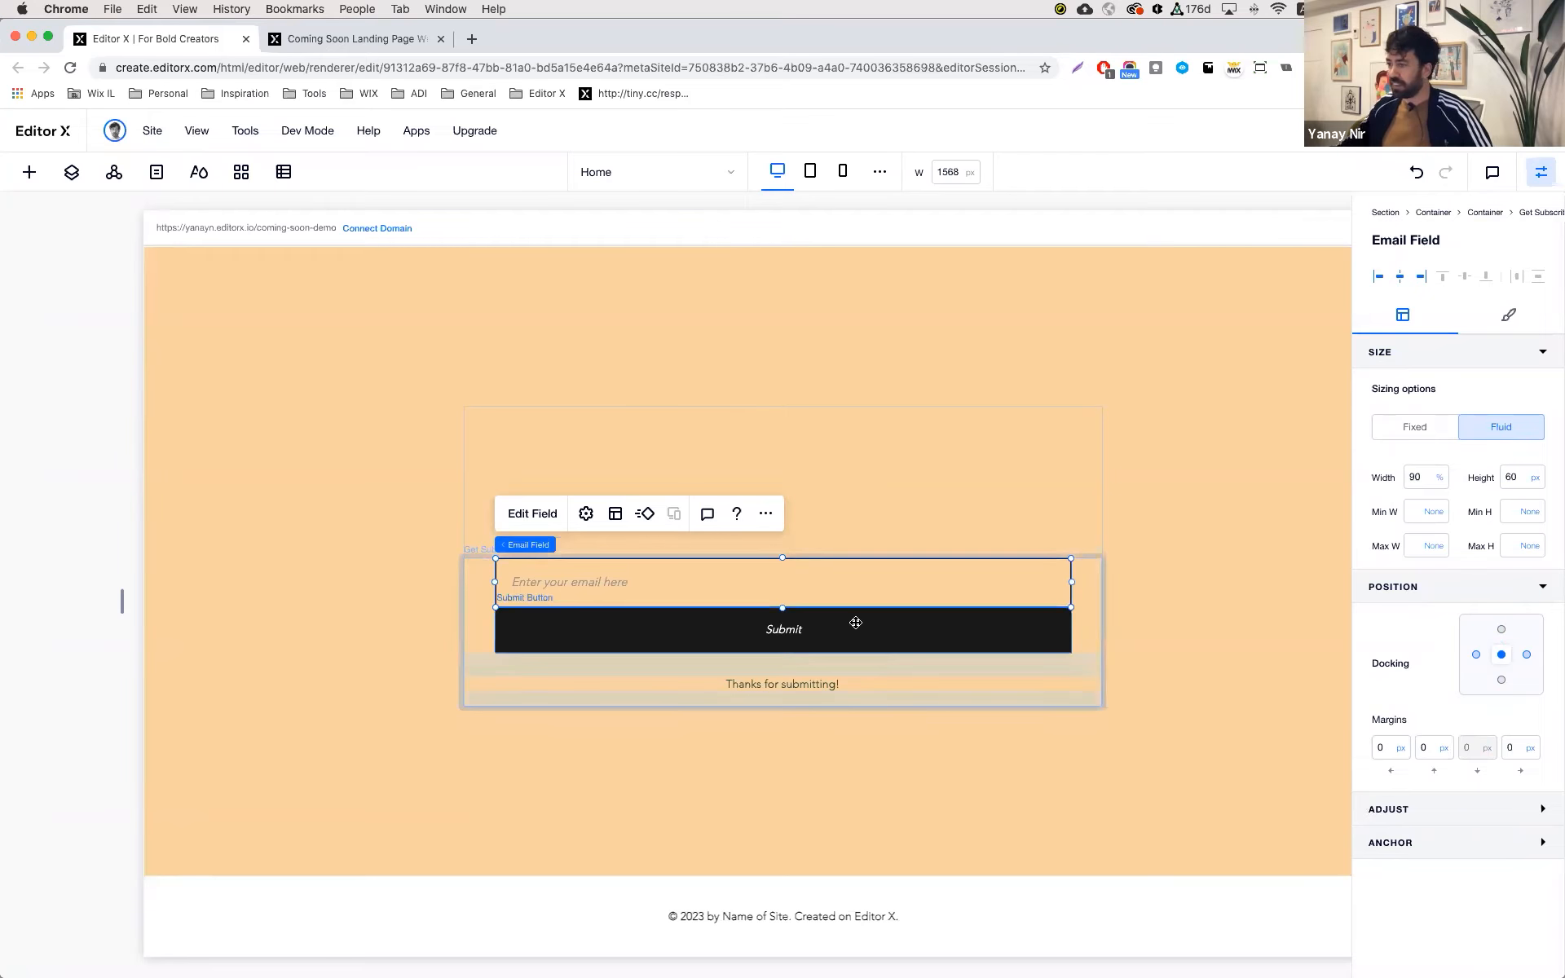
left_click(852, 623)
left_click(1432, 748)
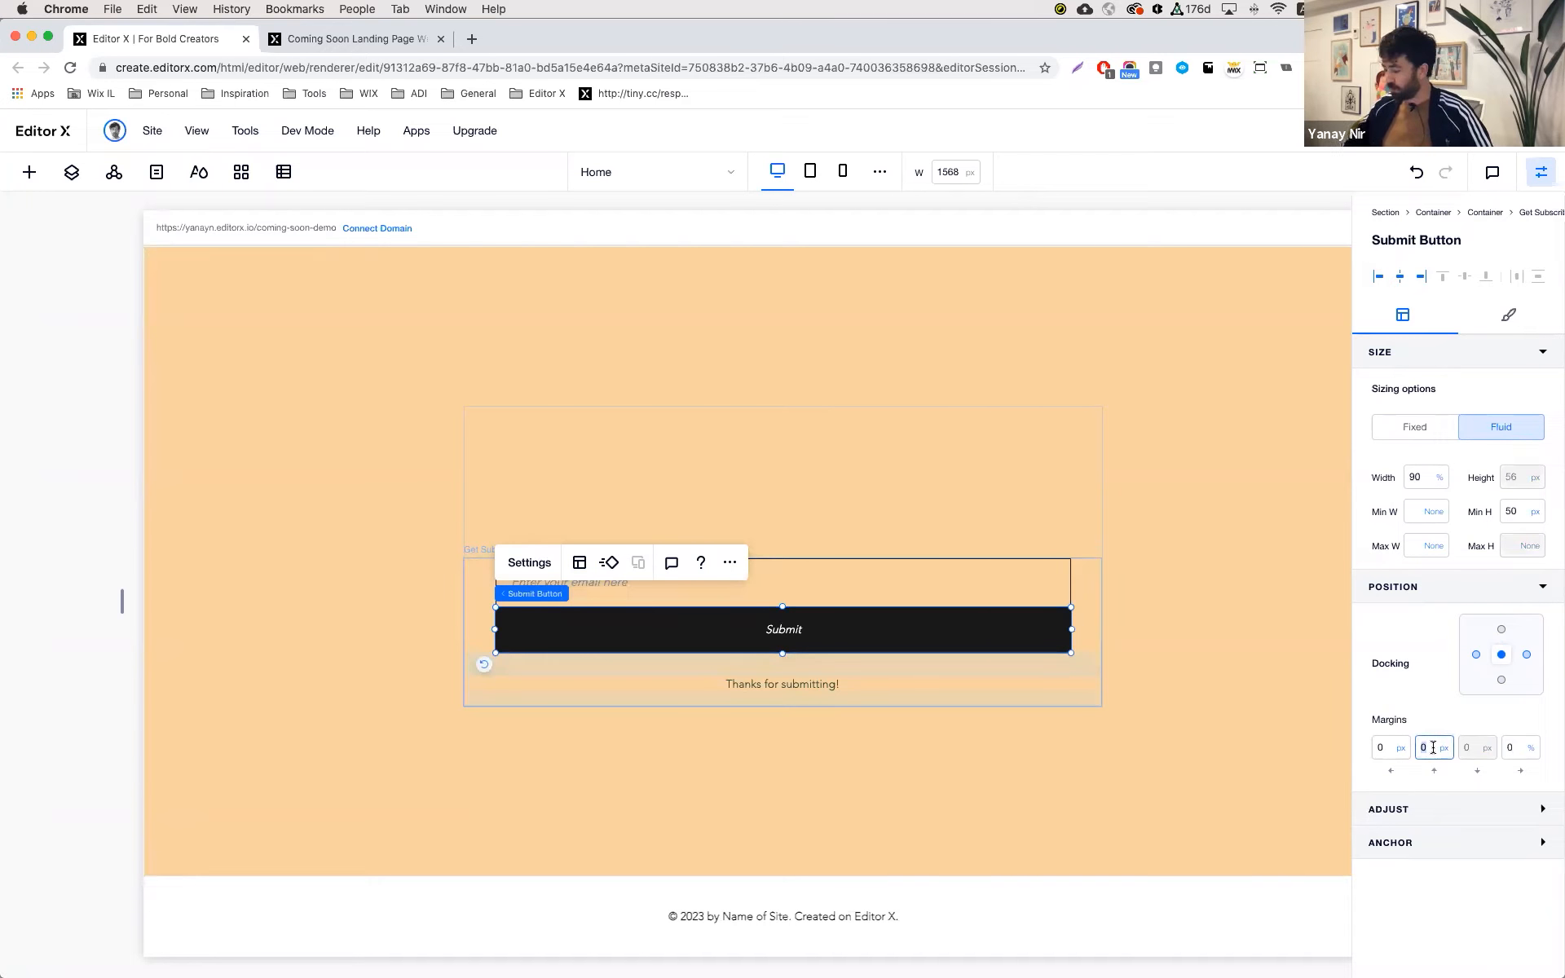
type("20")
key("Return")
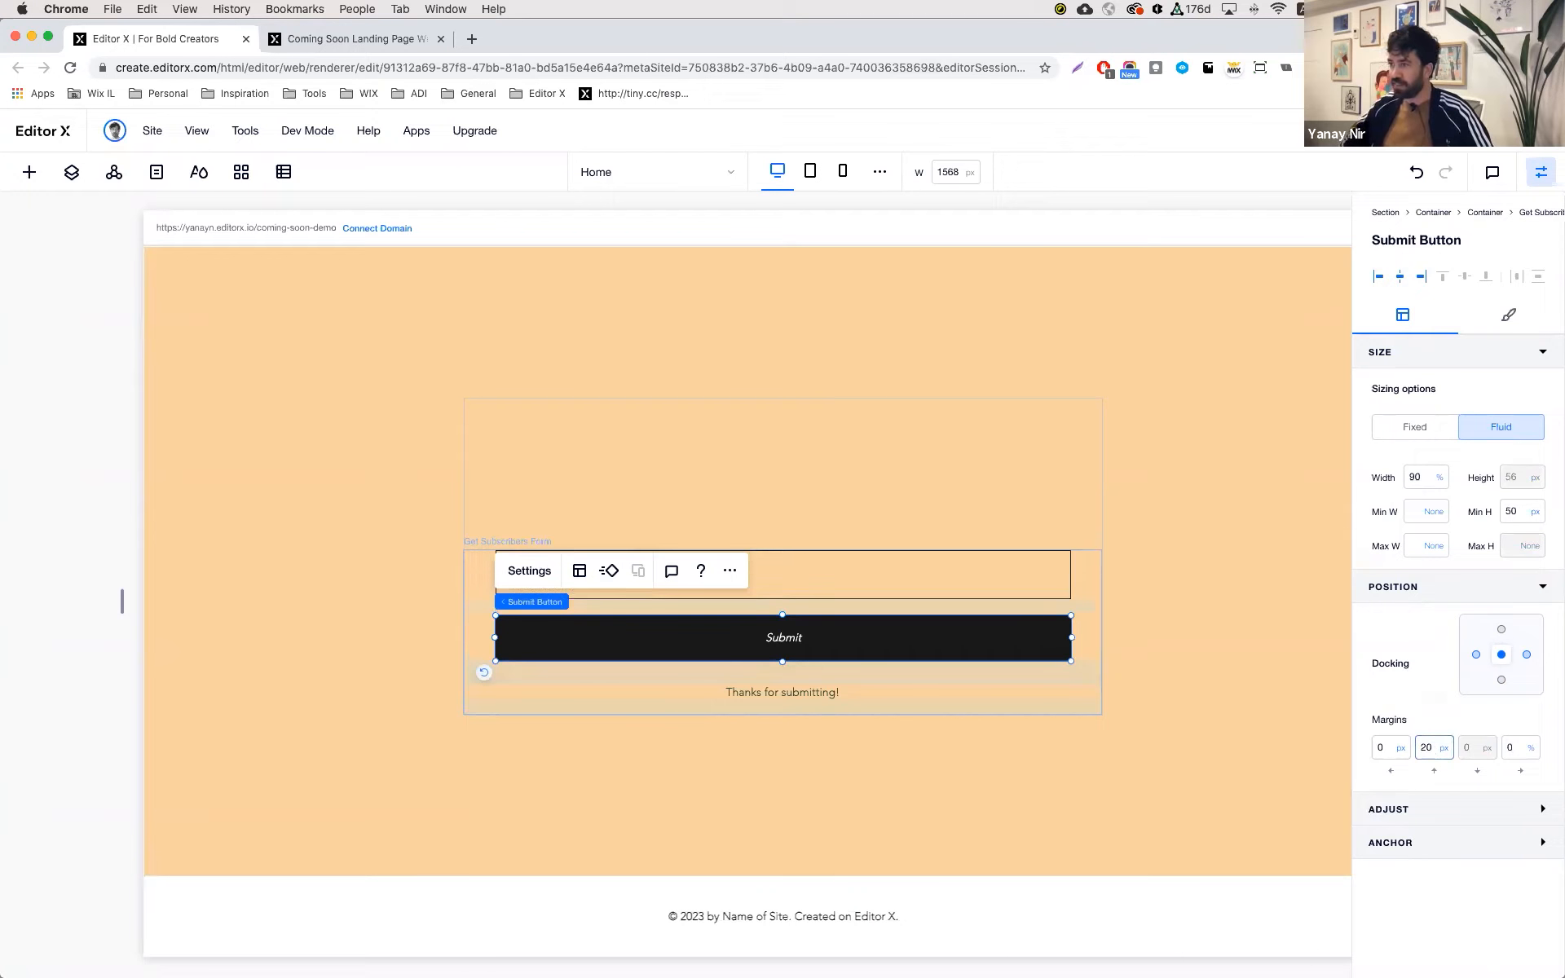
- Give the email field a 2 px border in dark green #26463A
left_click(929, 583)
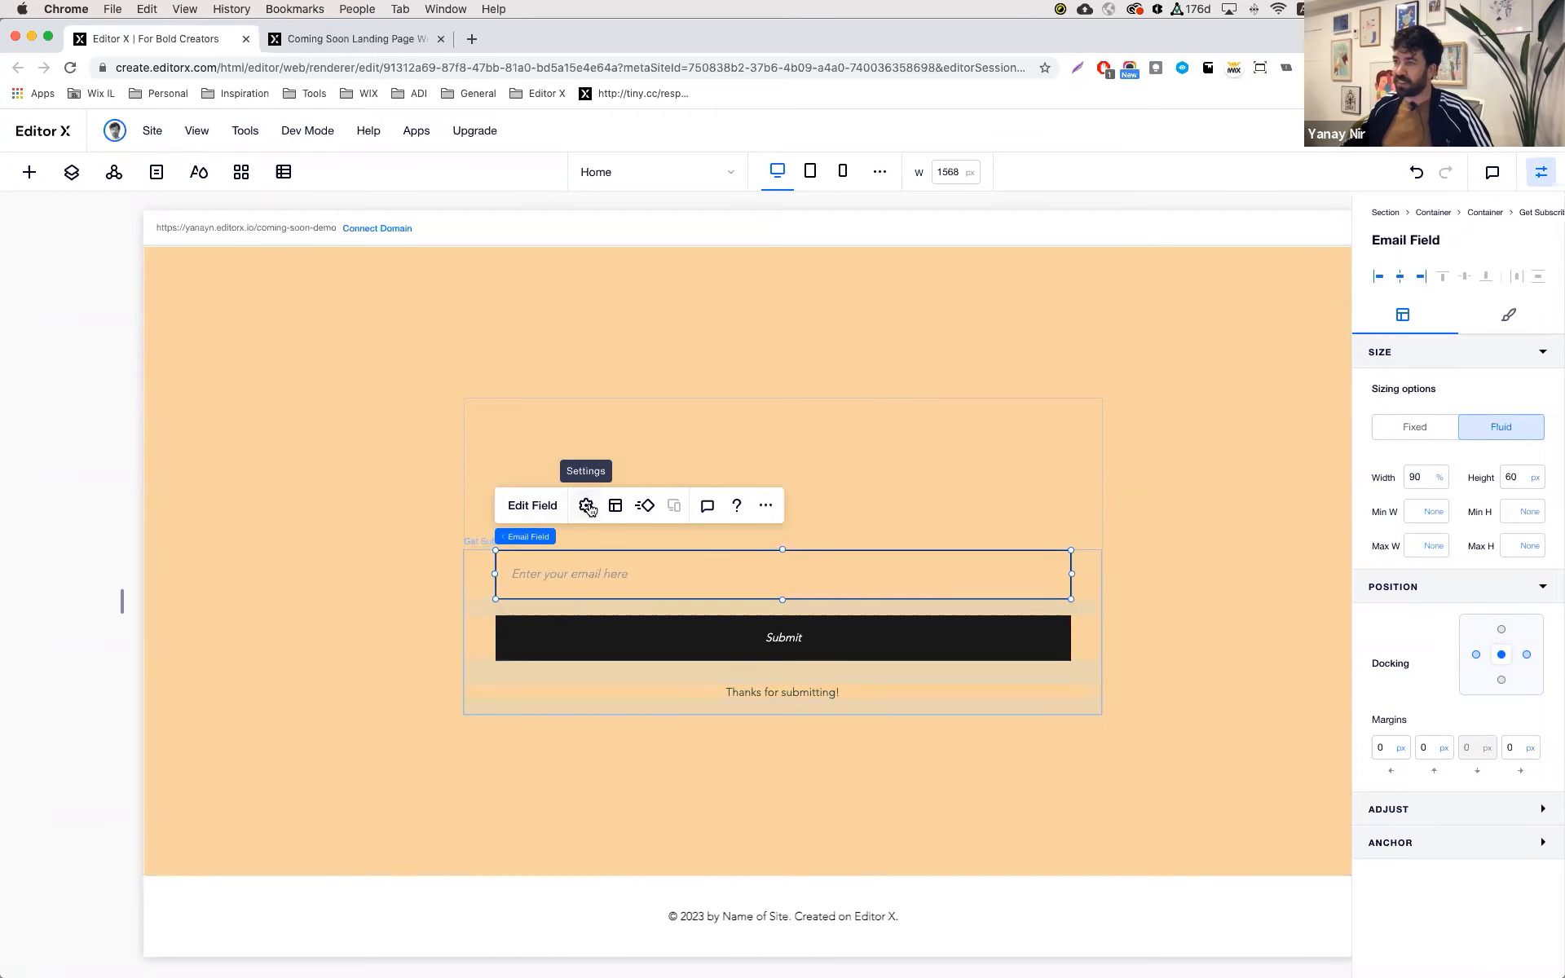
left_click(1508, 318)
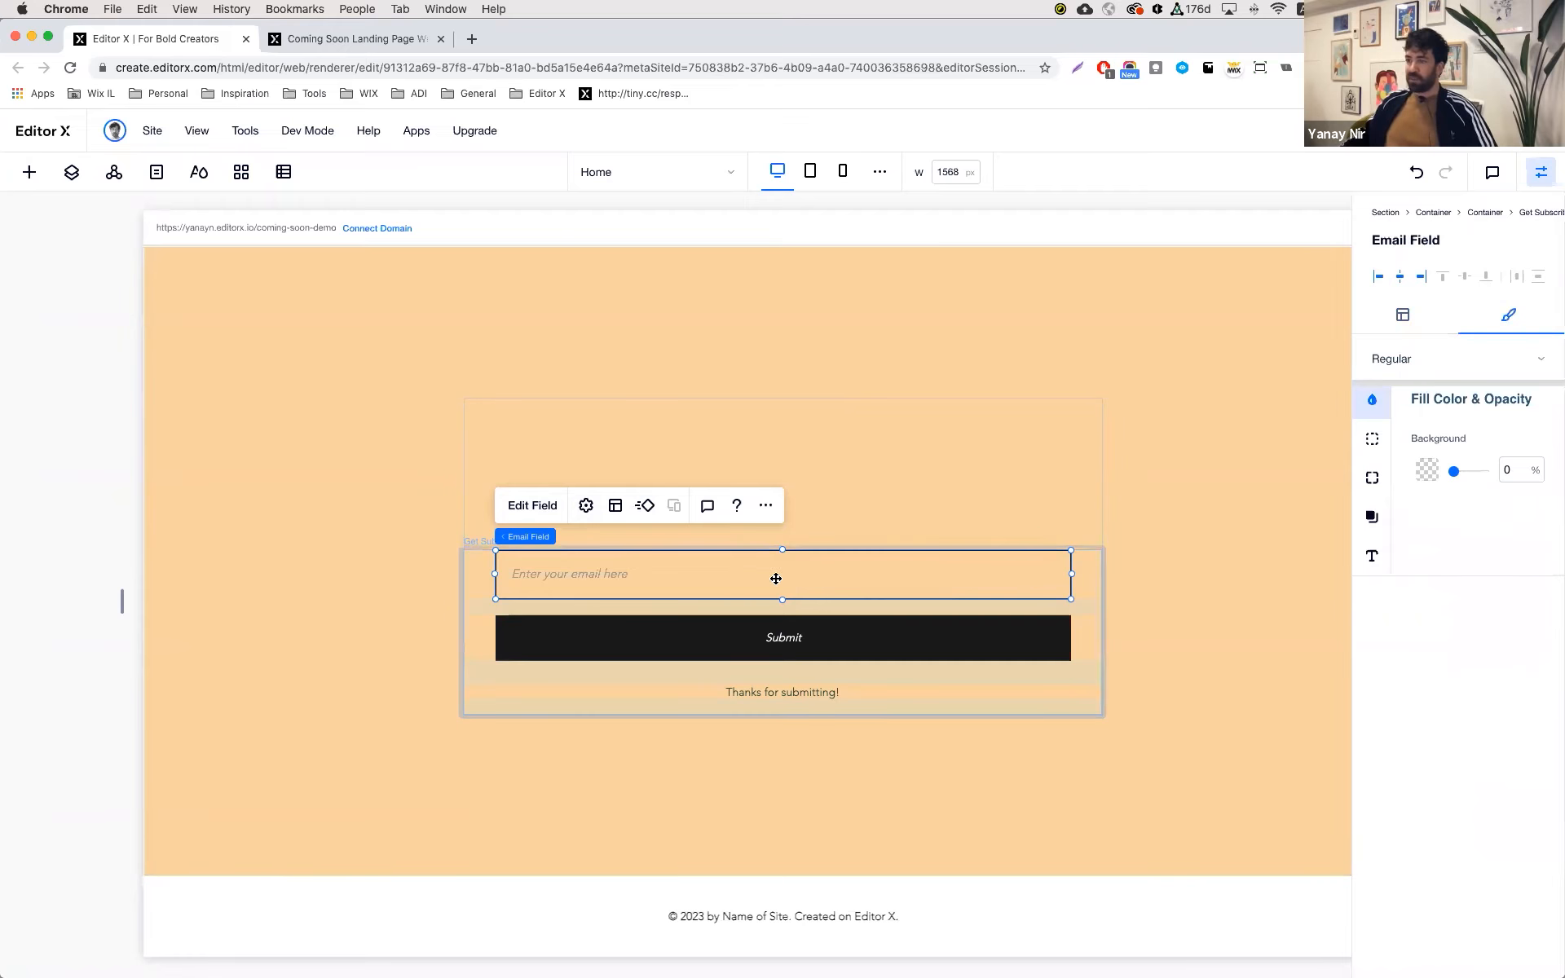
left_click(1372, 440)
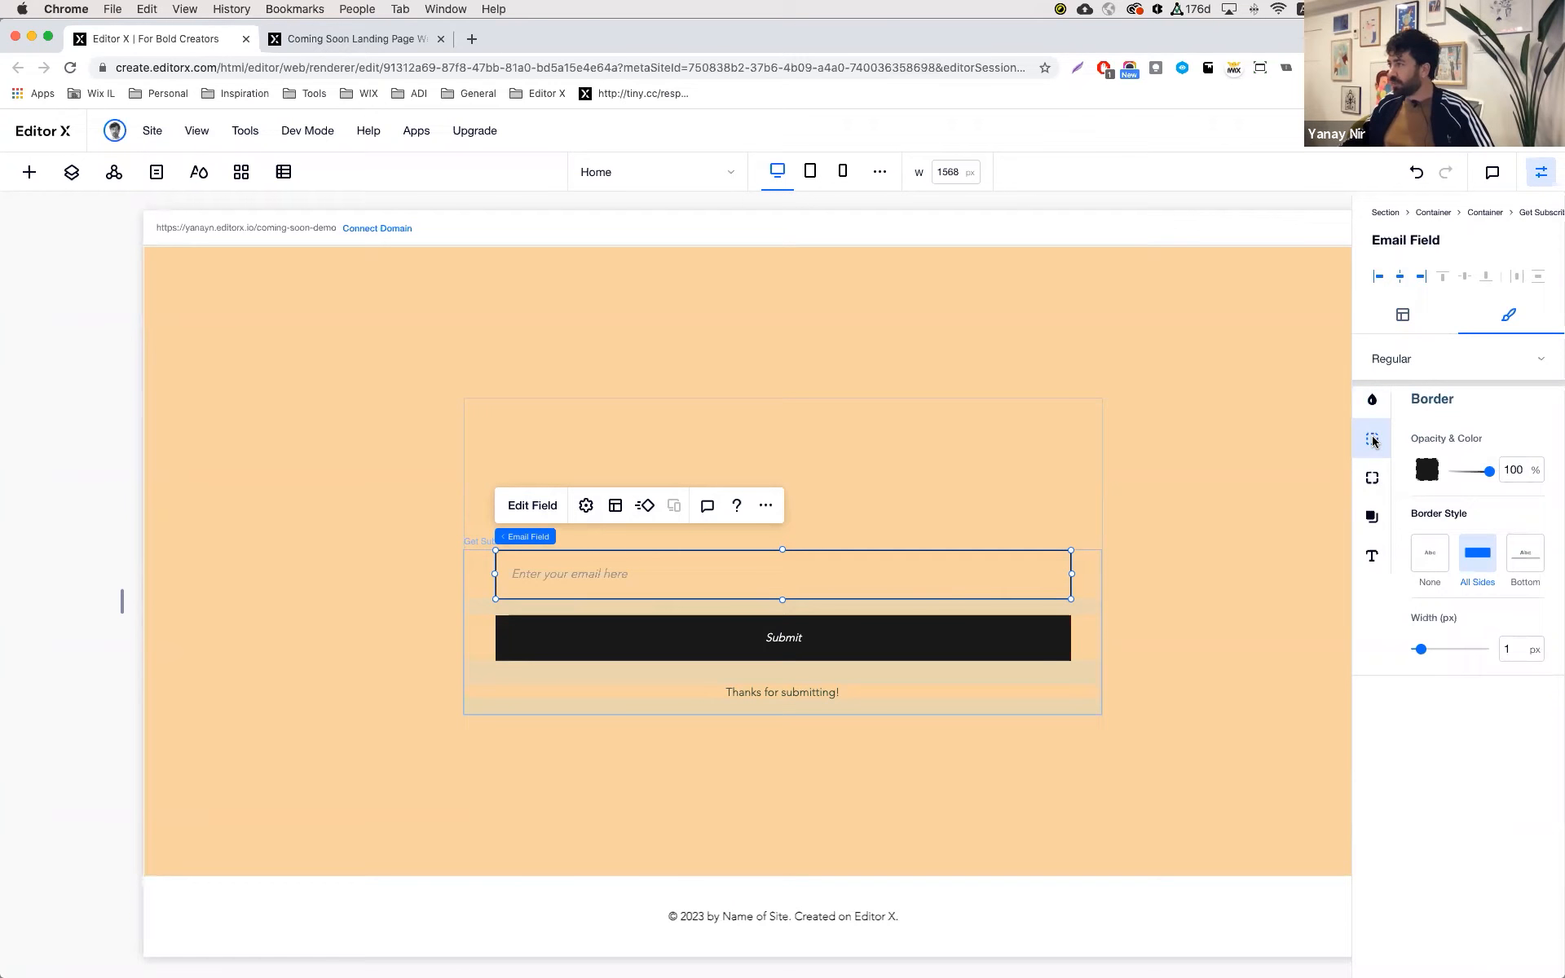
left_click(1516, 652)
type("2")
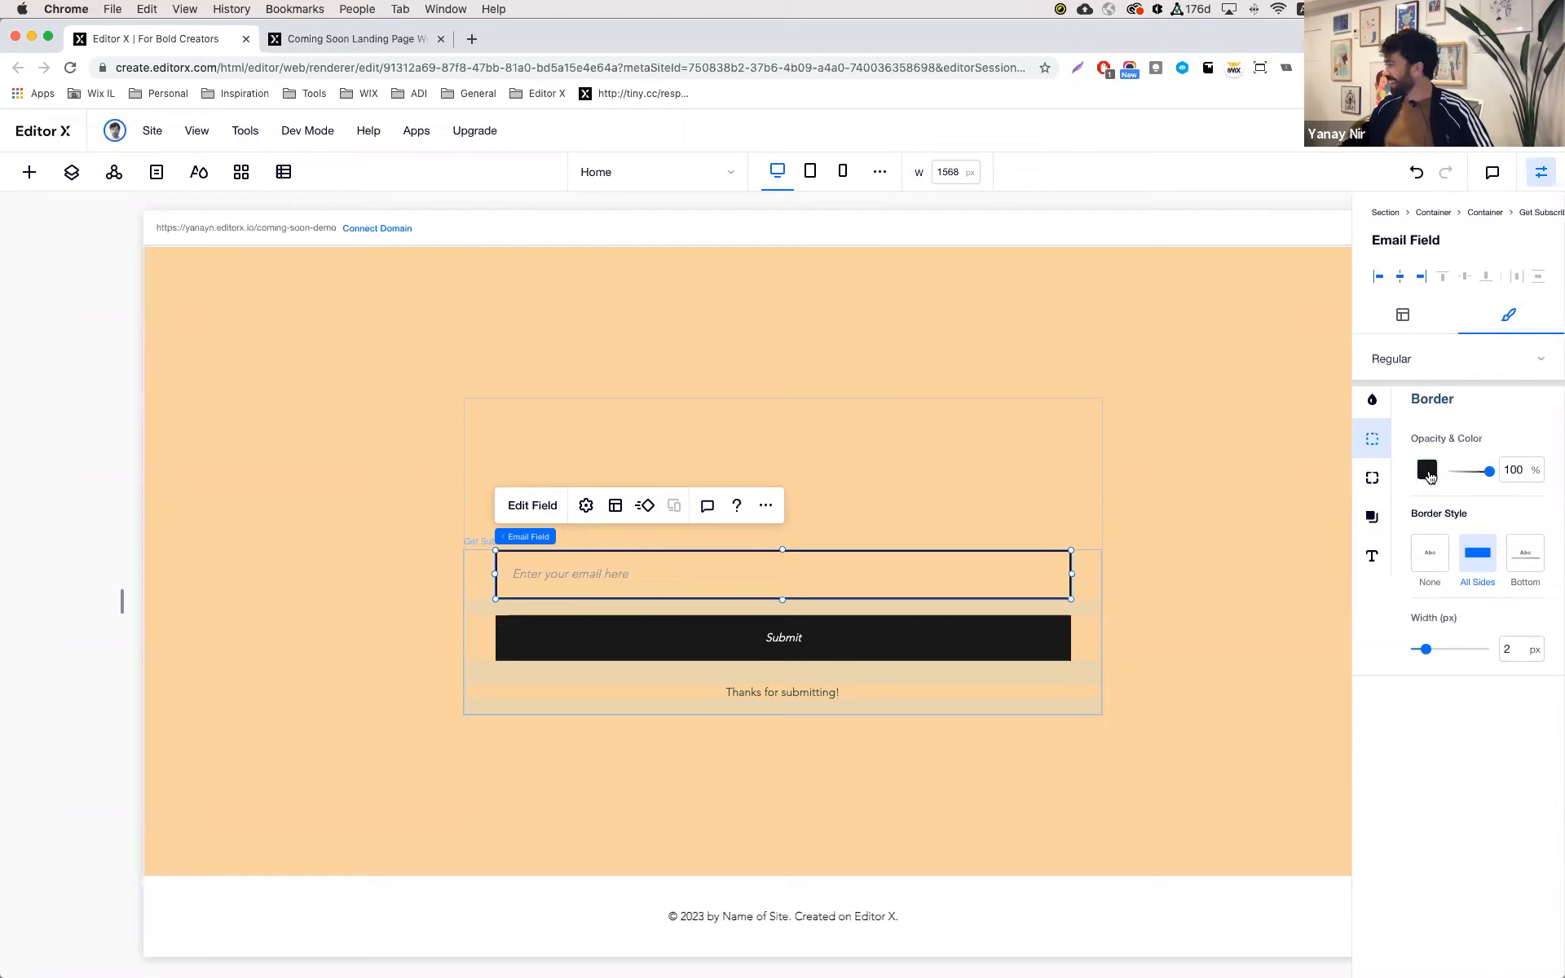
left_click(1426, 472)
left_click(1449, 603)
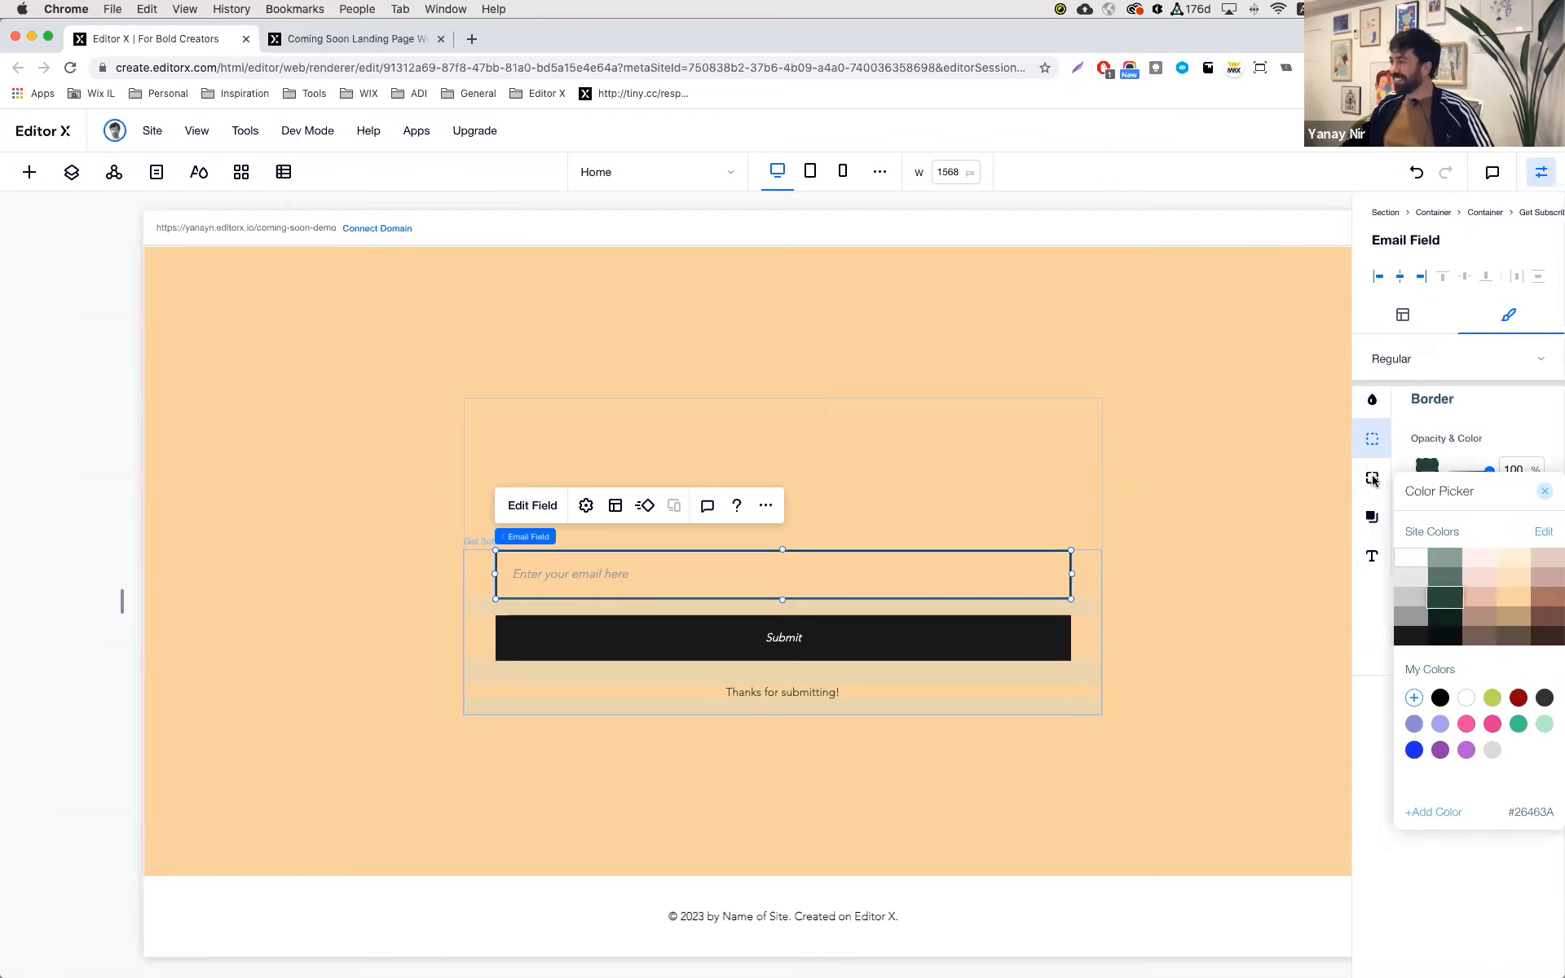
- Round all corners of the email field to a 200 px radius and make the field slightly taller
left_click(1372, 480)
left_click(1373, 480)
left_click(1427, 463)
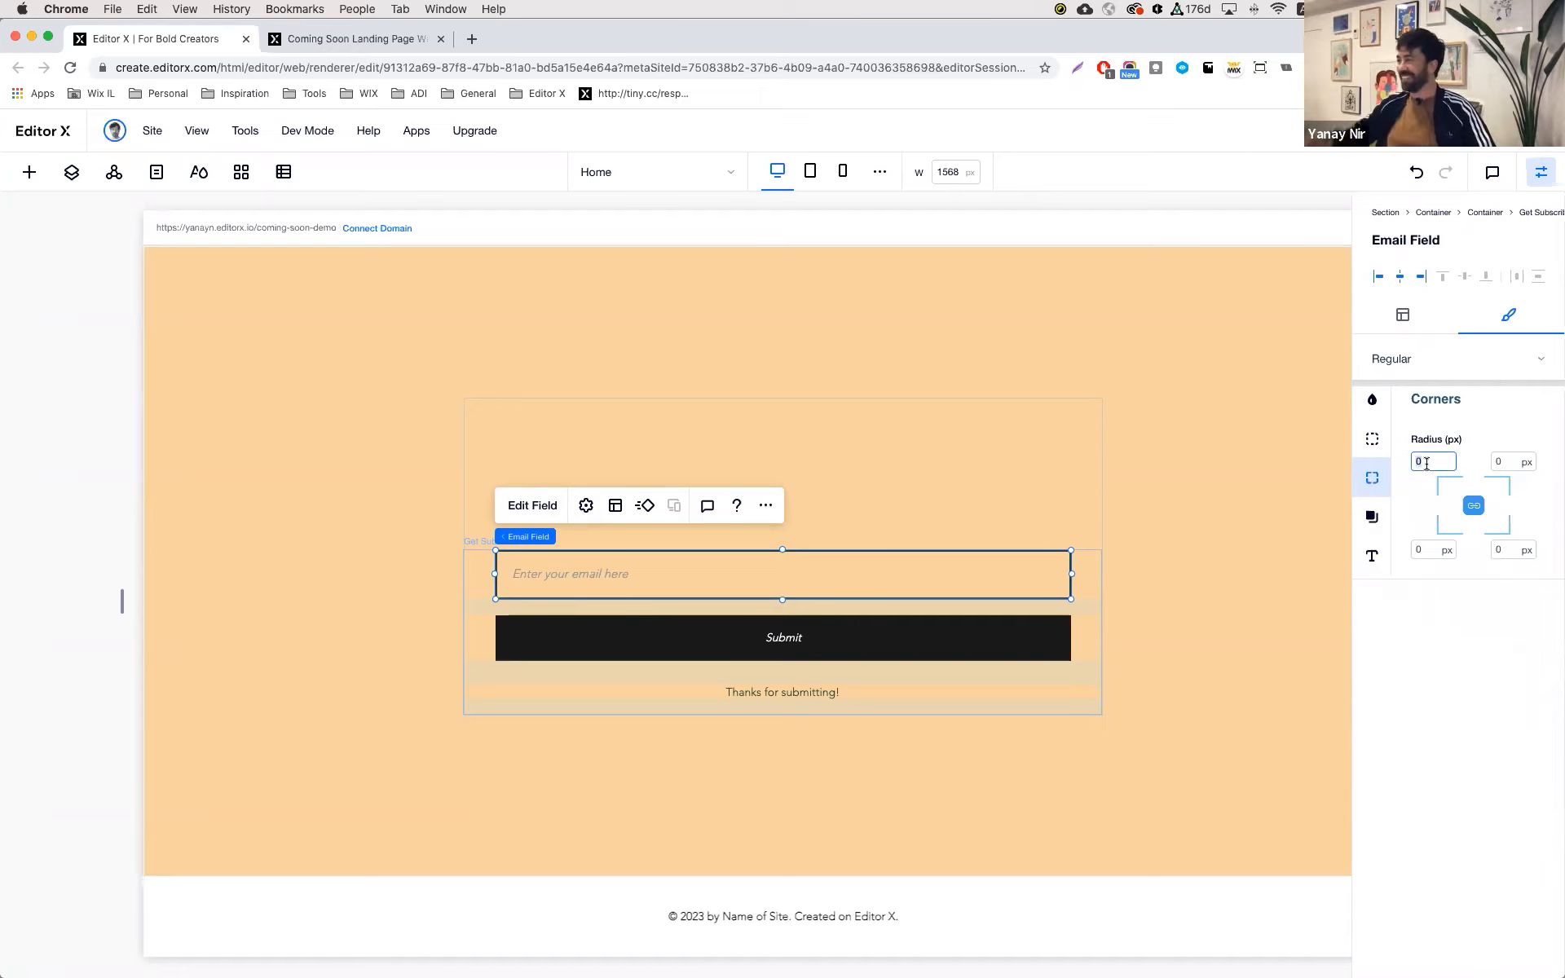
type("200")
key("Return")
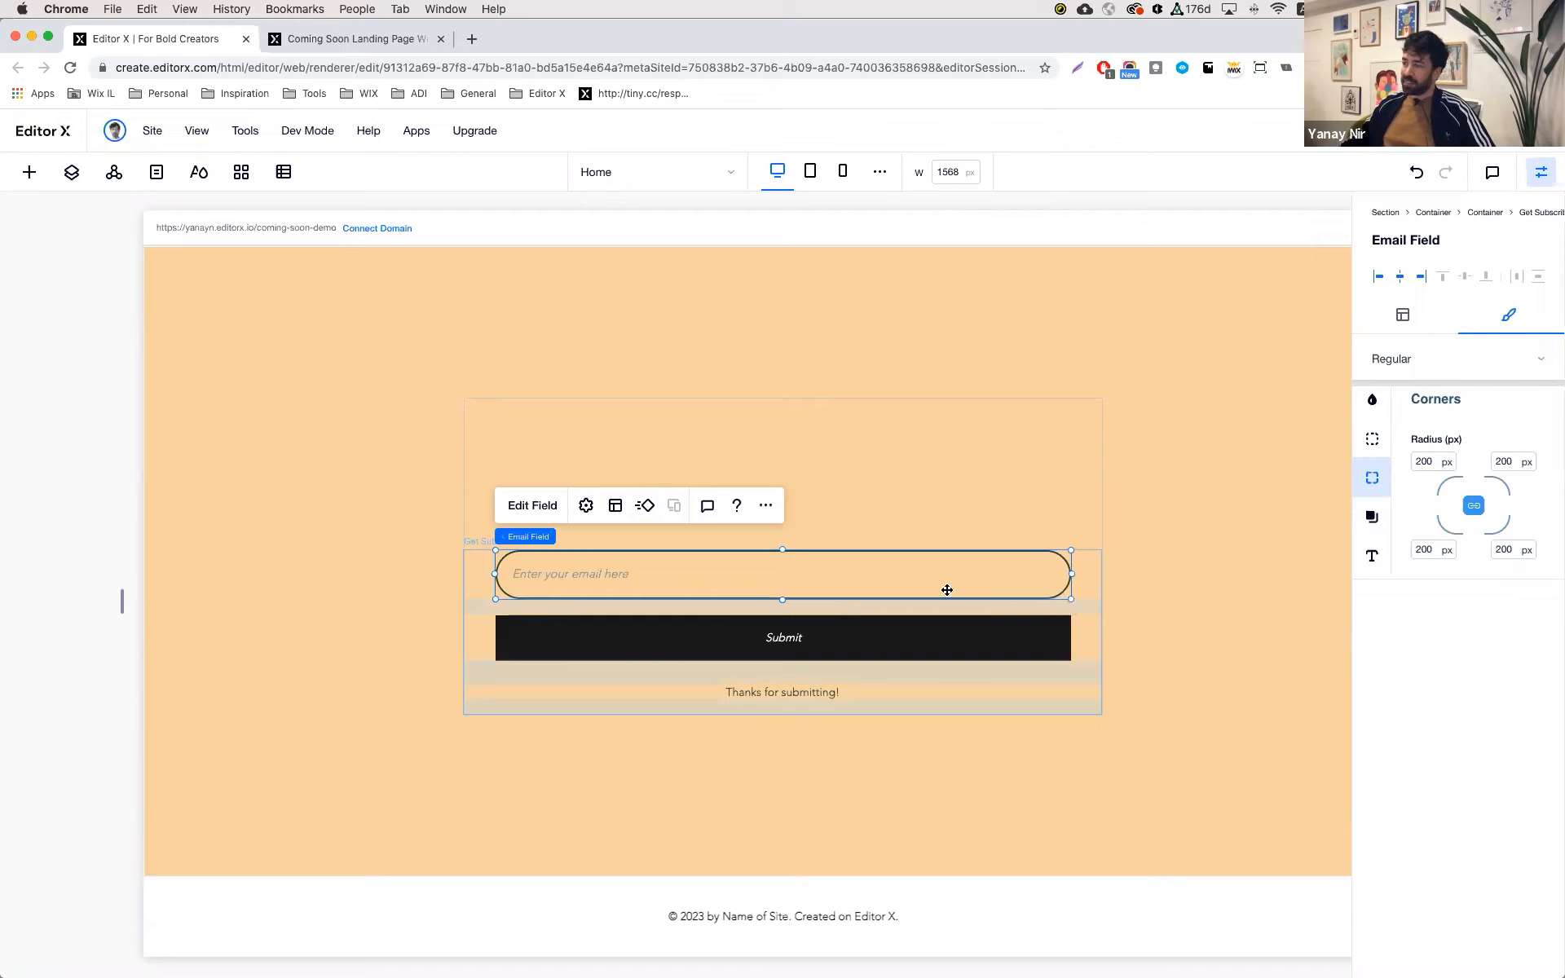
mouse_move(780, 598)
left_mouse_down()
mouse_move(781, 615)
mouse_move(780, 600)
left_mouse_up()
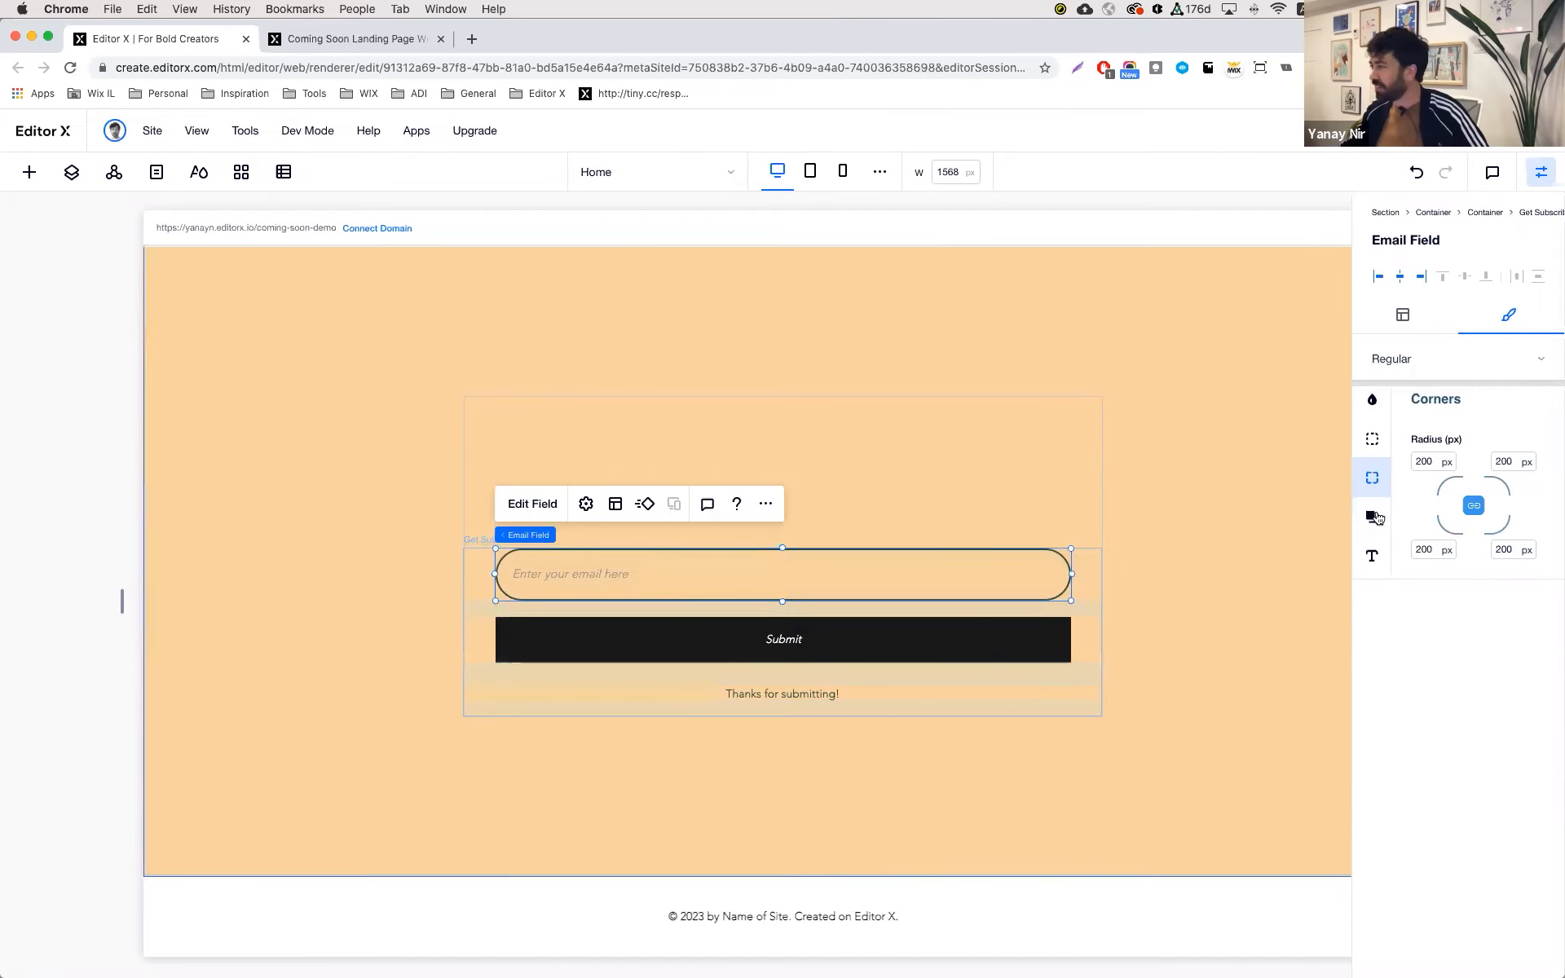
- Set the Submit button's border width to 0 and its background to dark green #26463A
left_click(1050, 649)
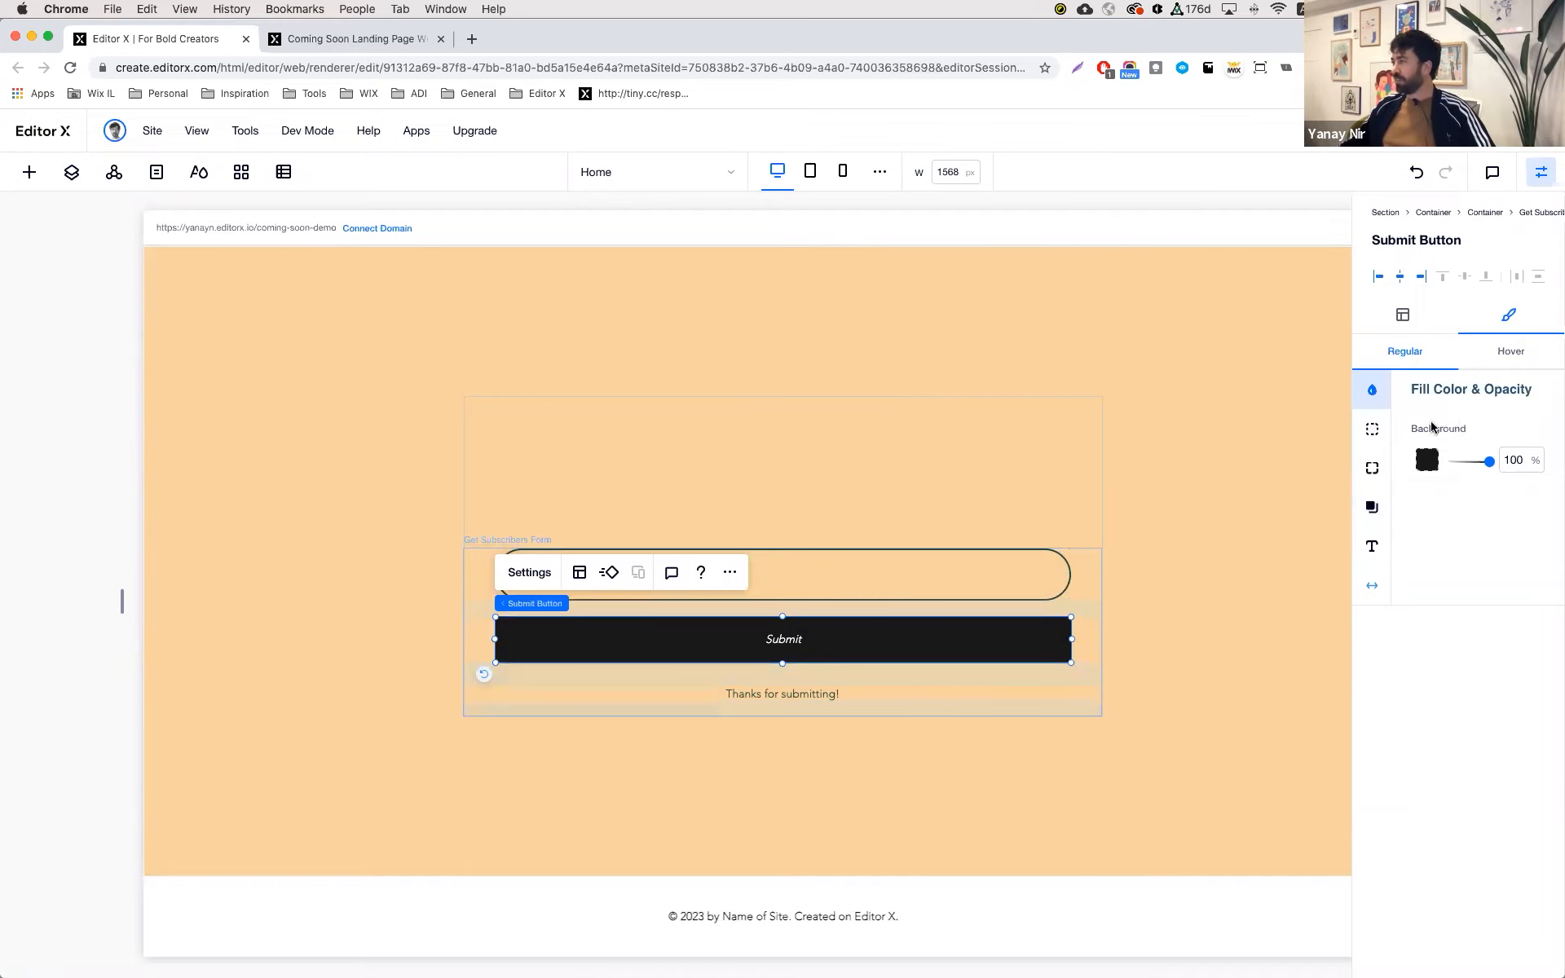
left_click(1373, 429)
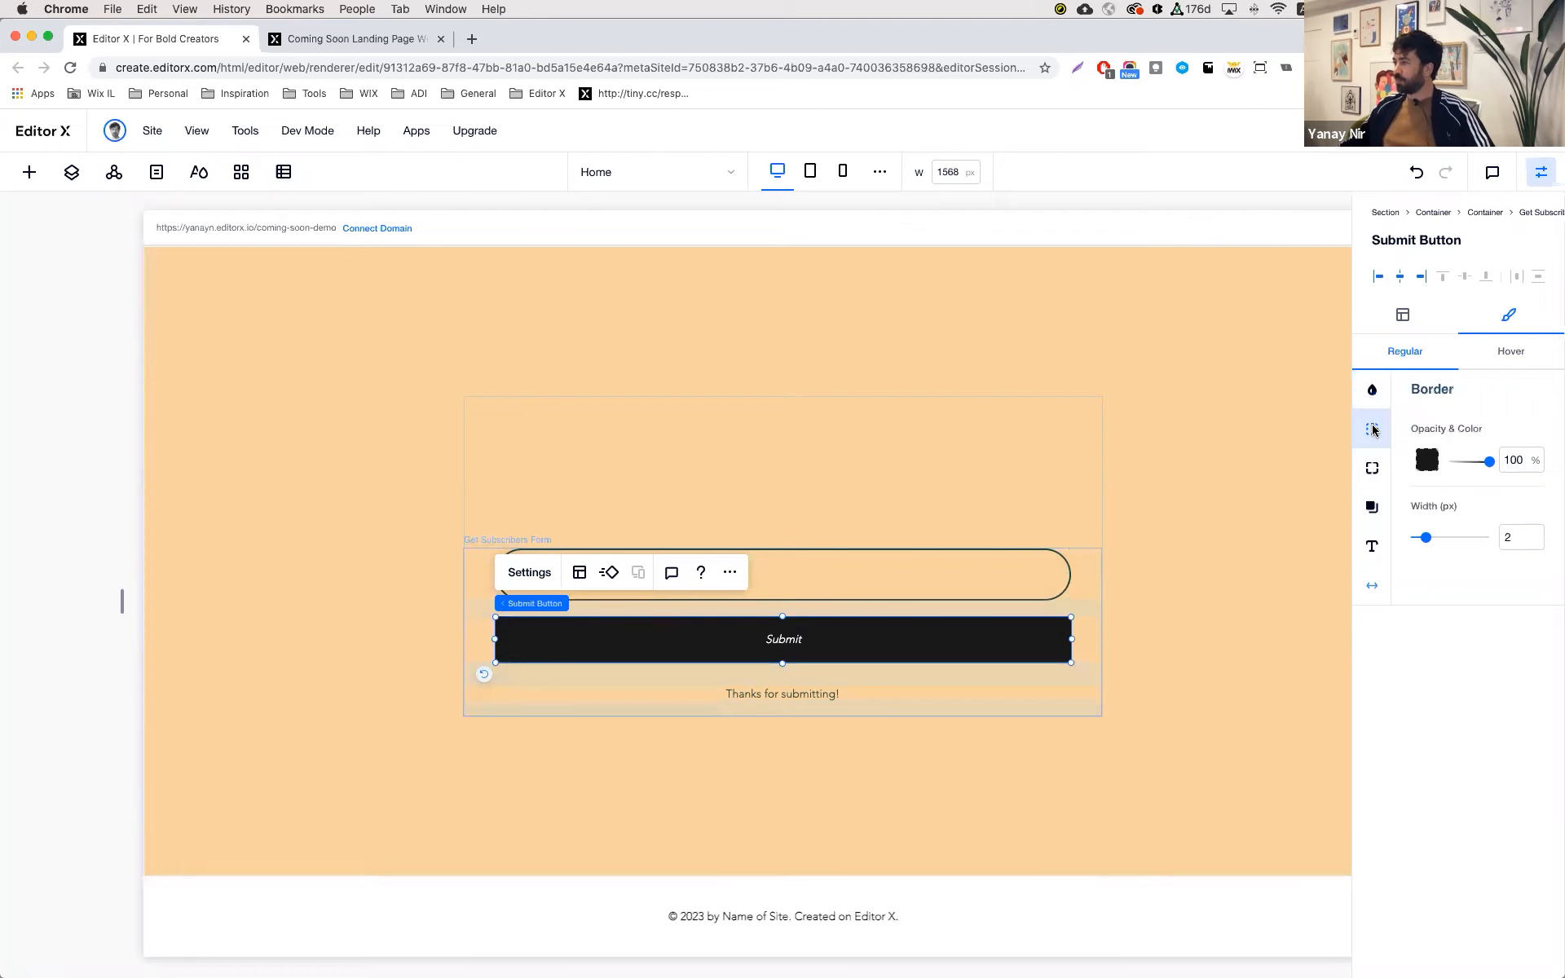
left_click(1527, 536)
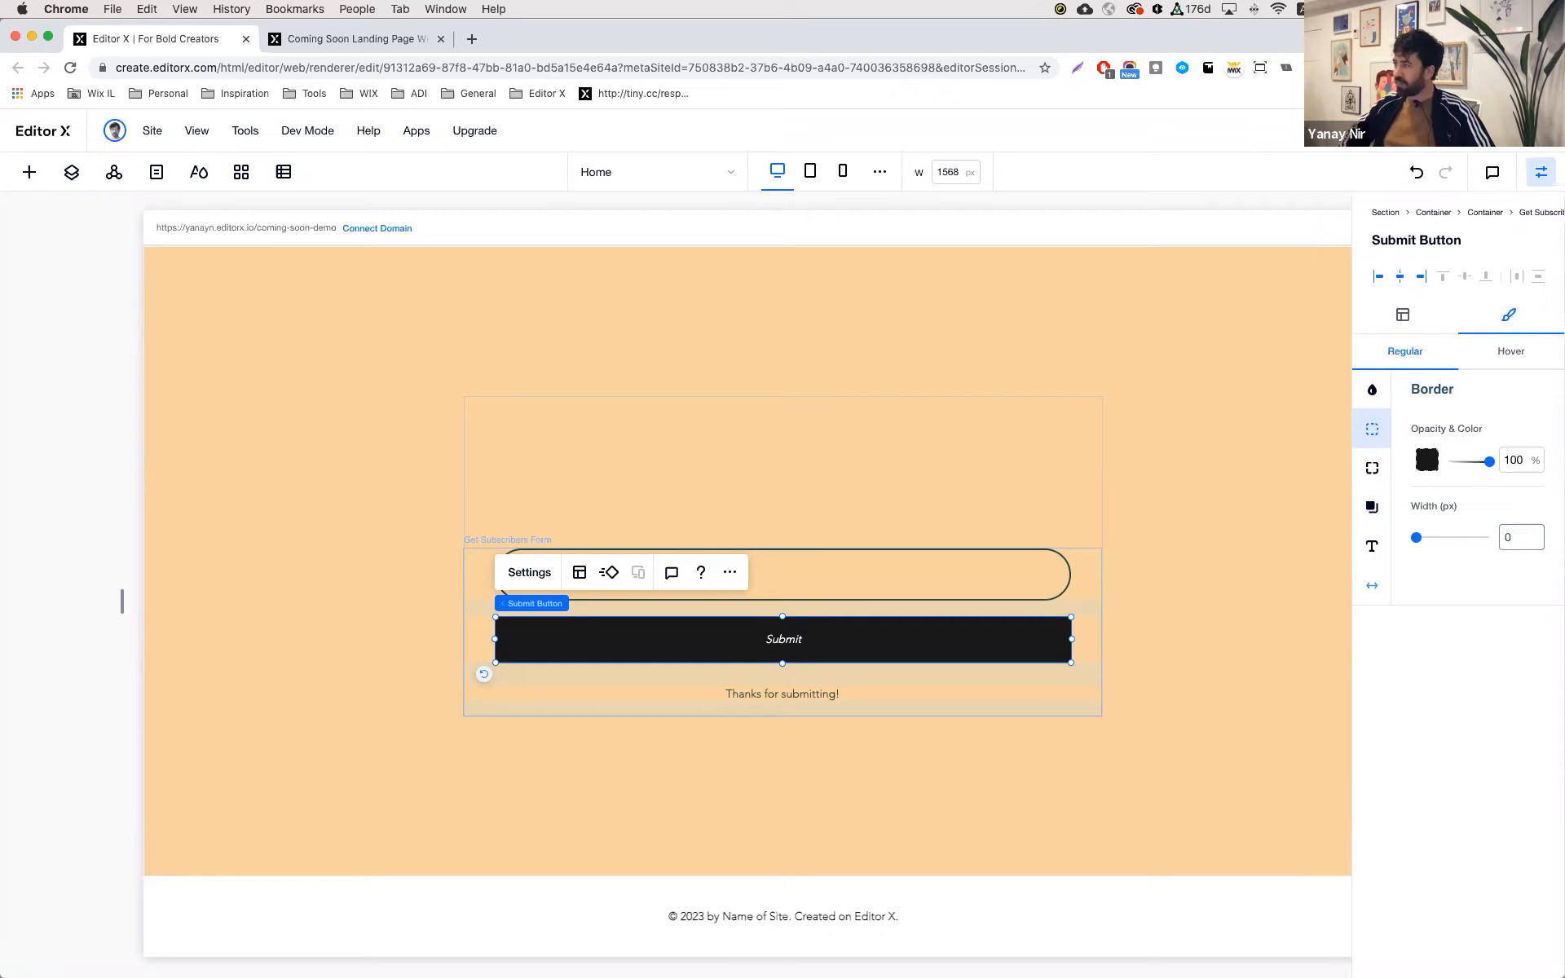
left_click(1372, 390)
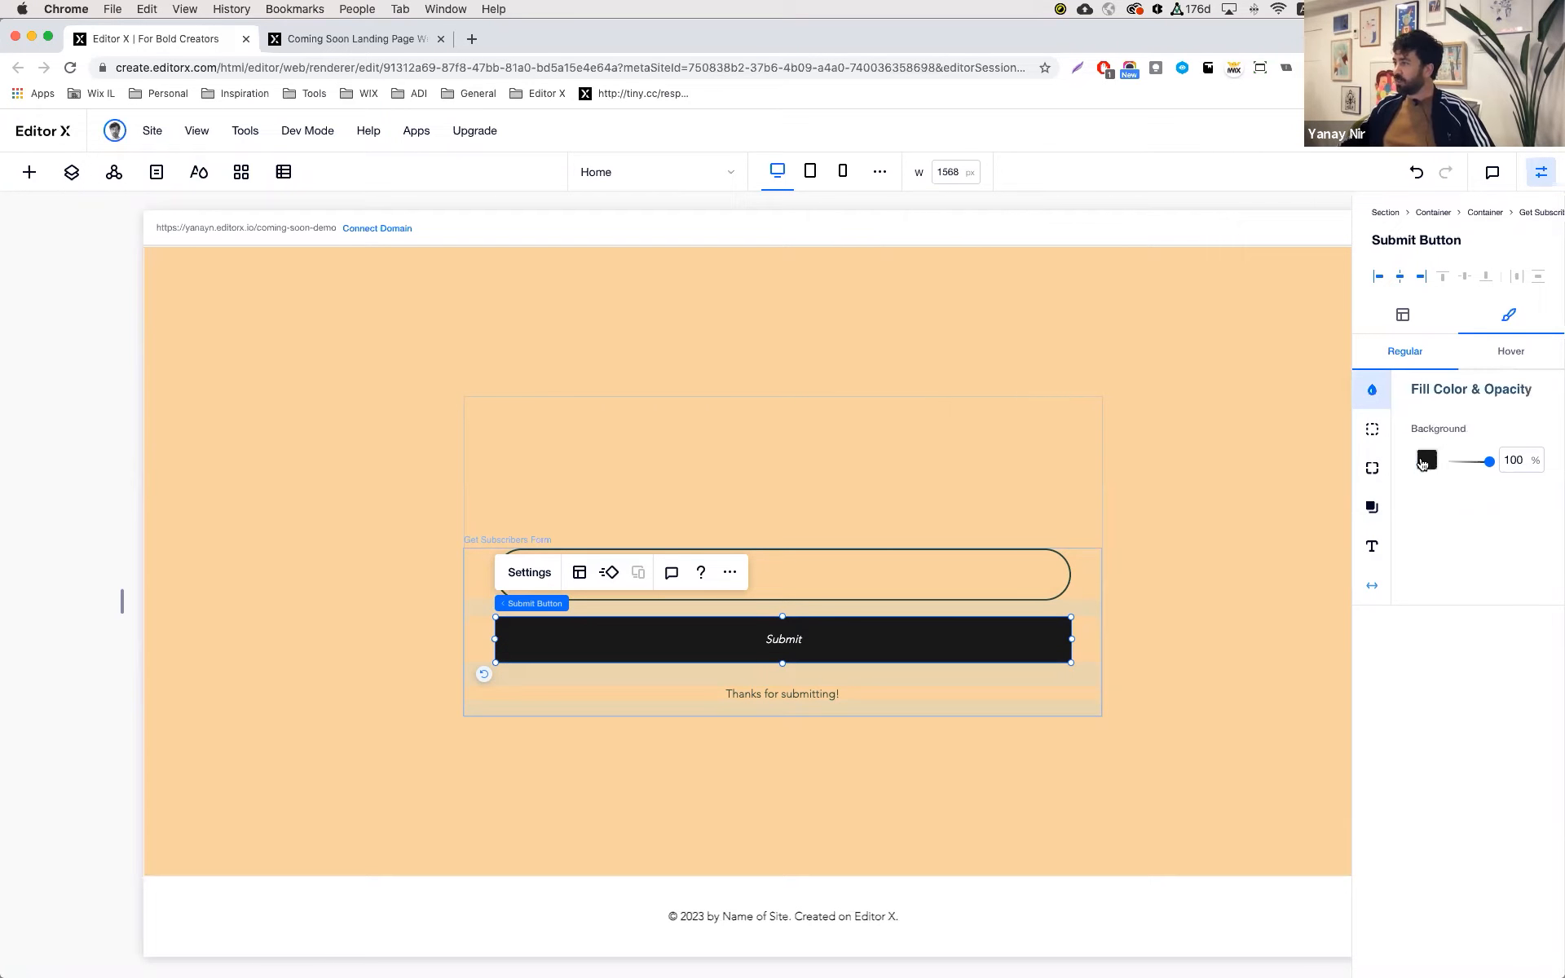
left_click(1423, 462)
left_click(1444, 583)
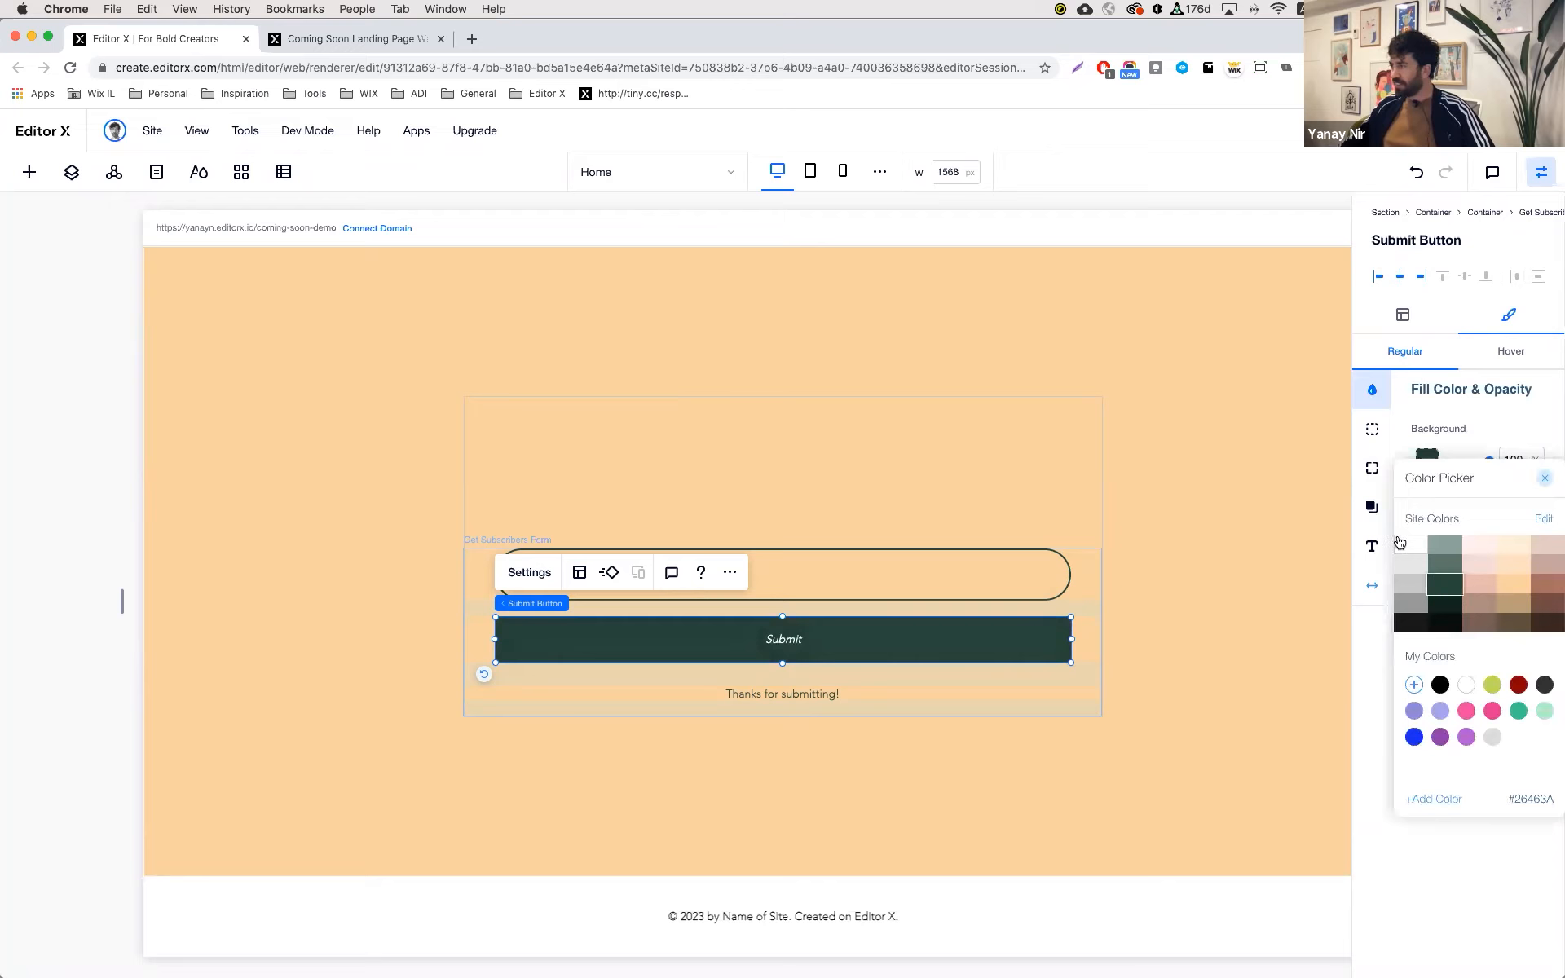
- Round all corners of the Submit button to a 200 px radius
left_click(1375, 468)
left_click(1373, 468)
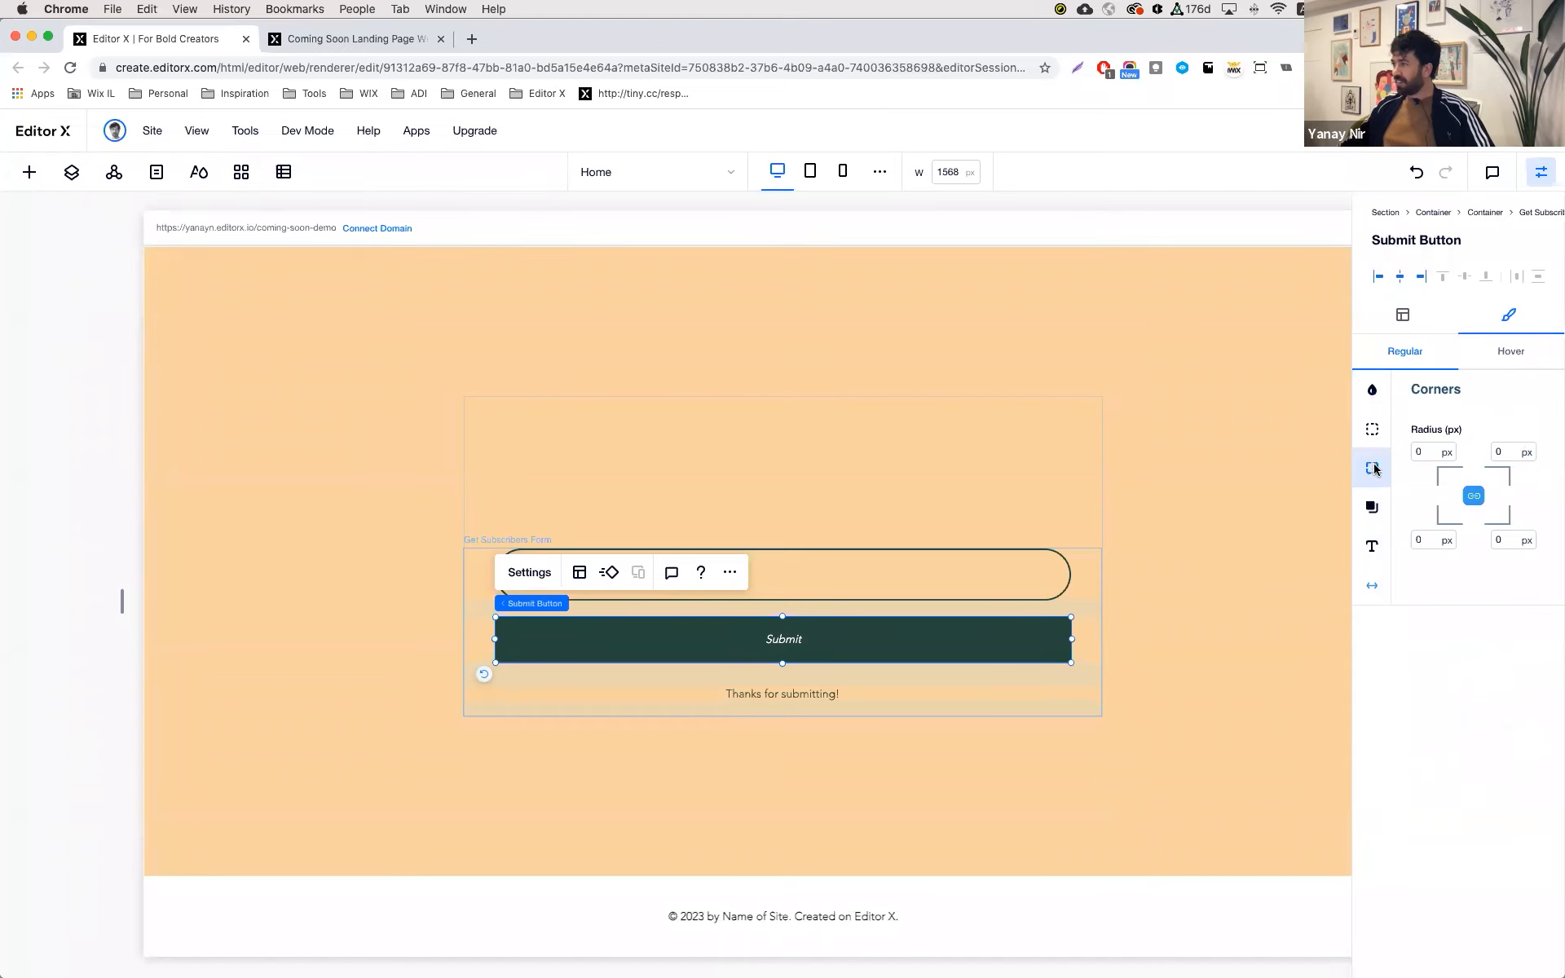
left_click(1435, 453)
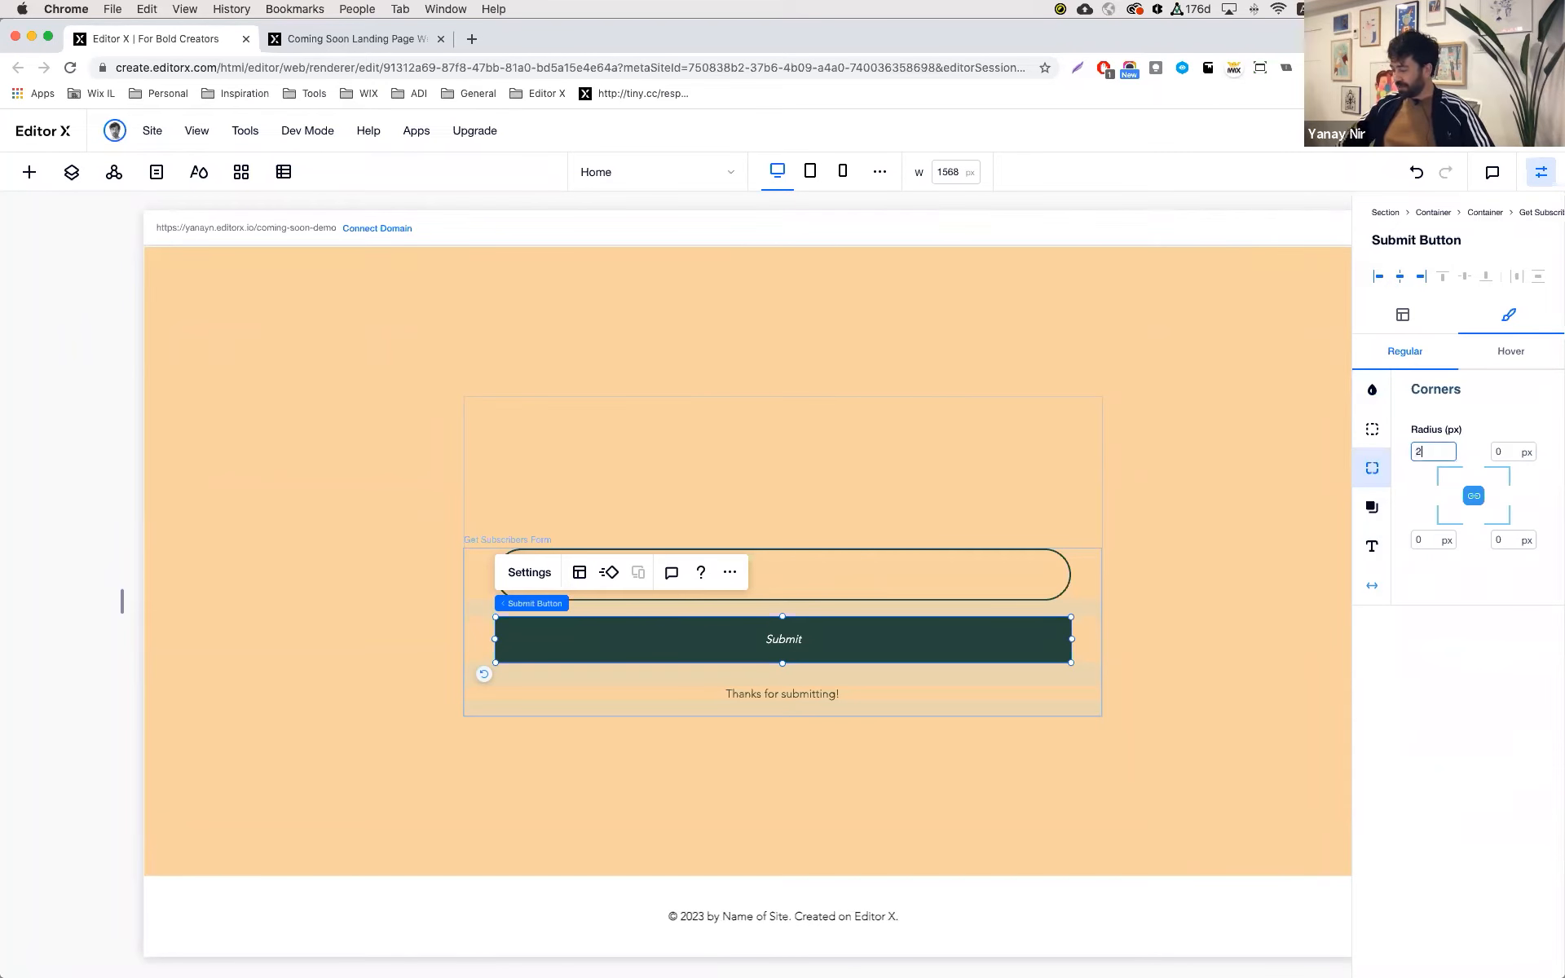
key("Return")
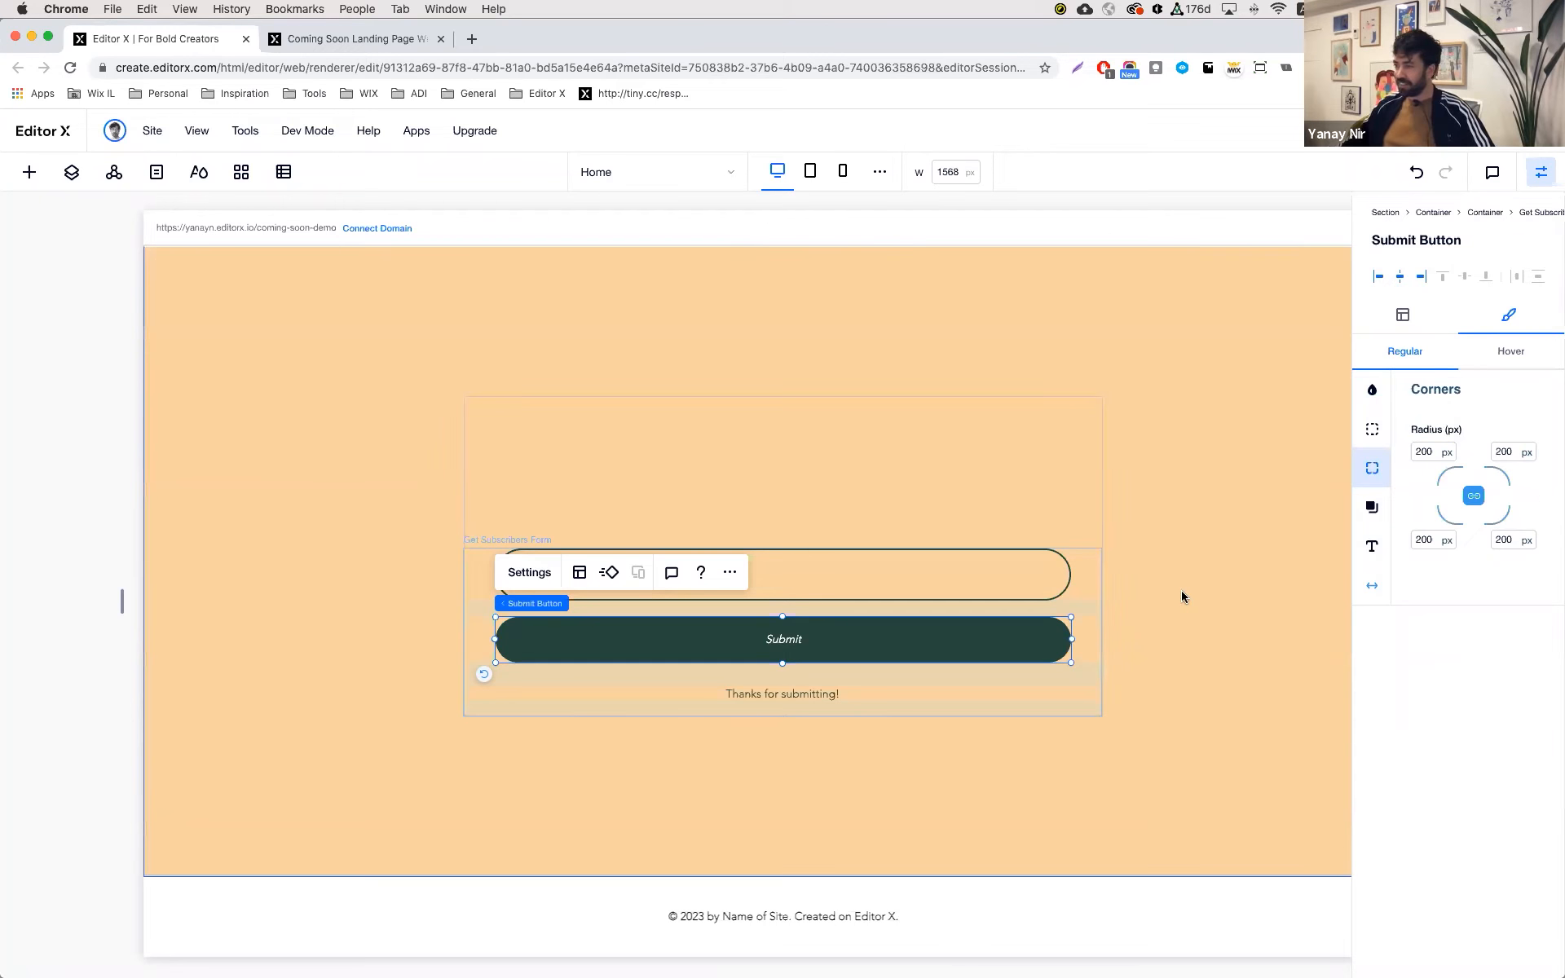
left_click(1182, 597)
- Add the Head.png image from the site files to the inner container
left_click(696, 462)
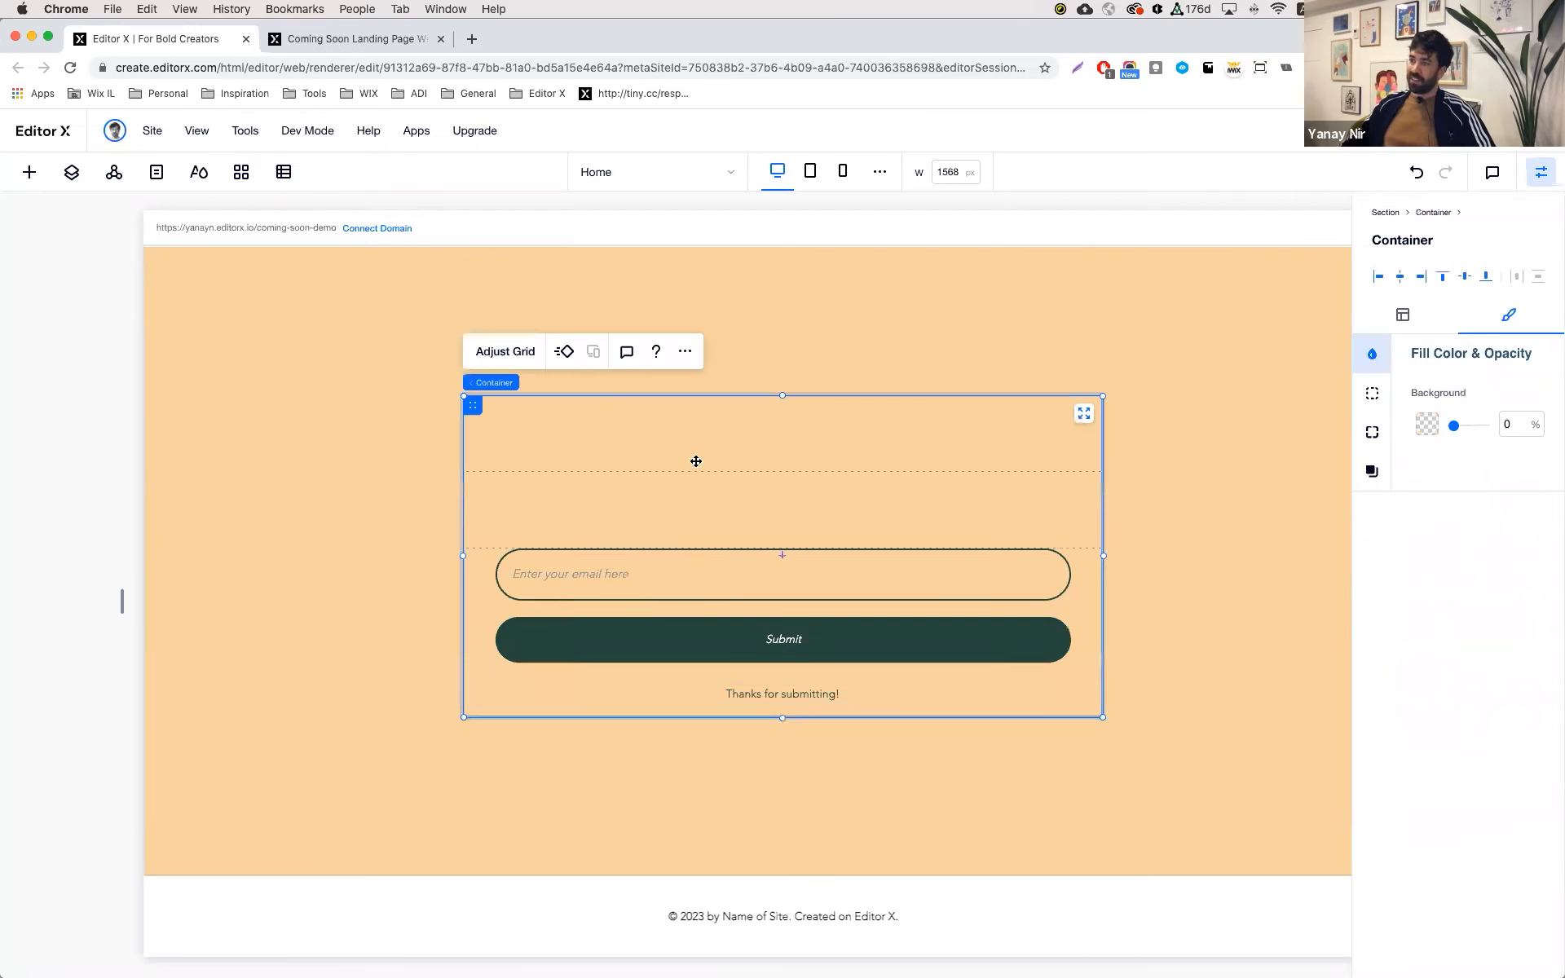
left_click(29, 172)
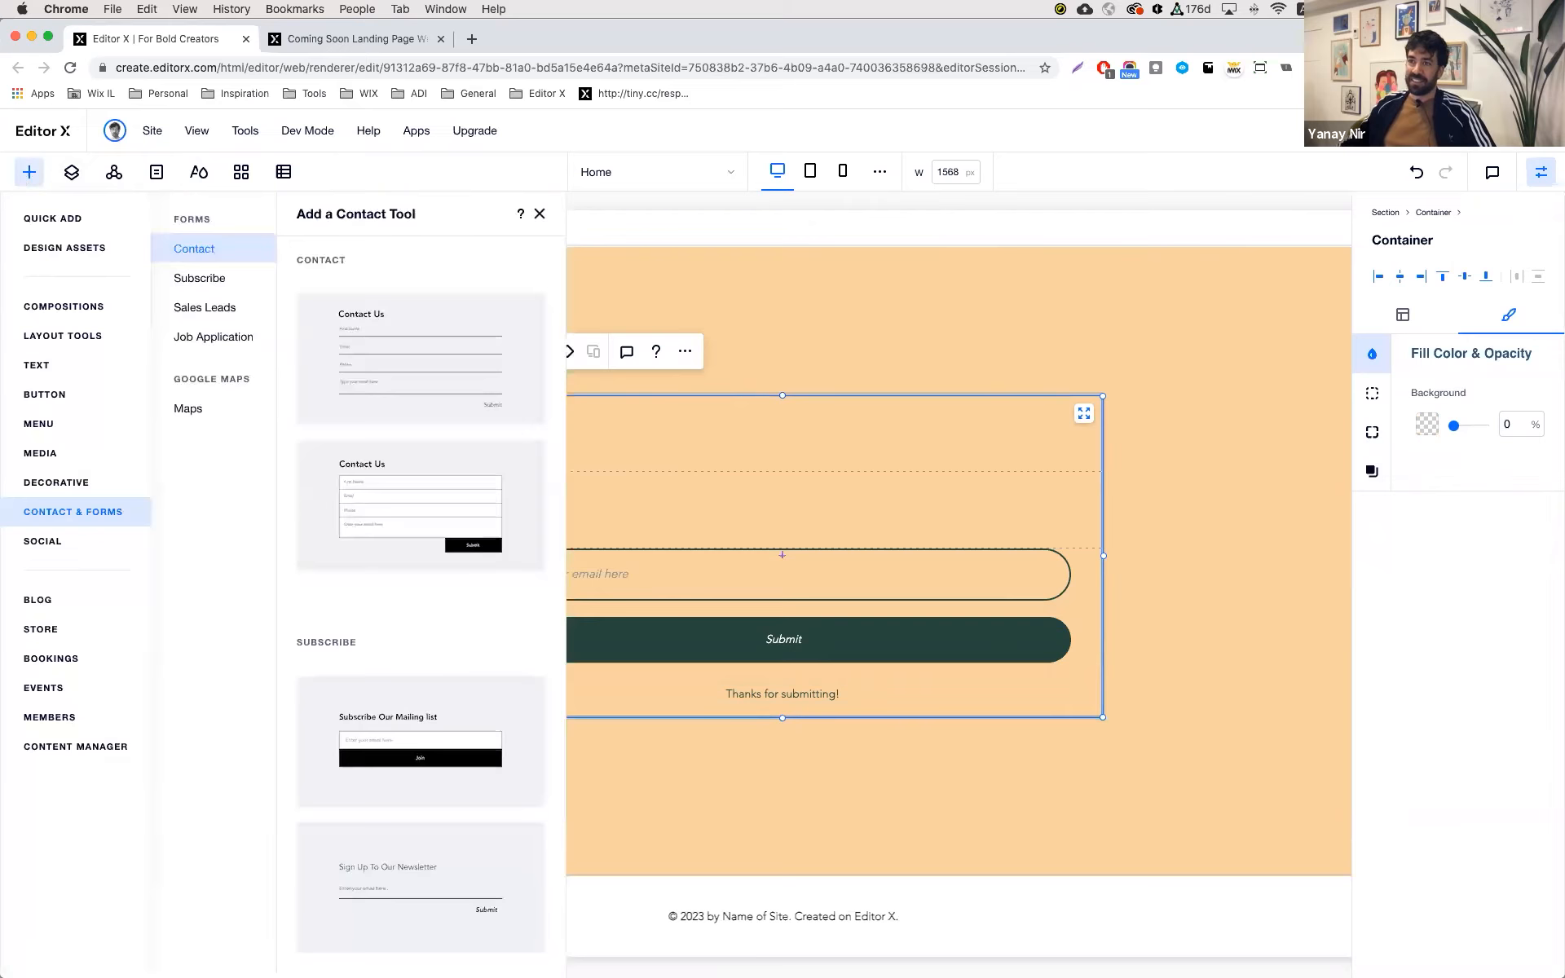
left_click(62, 454)
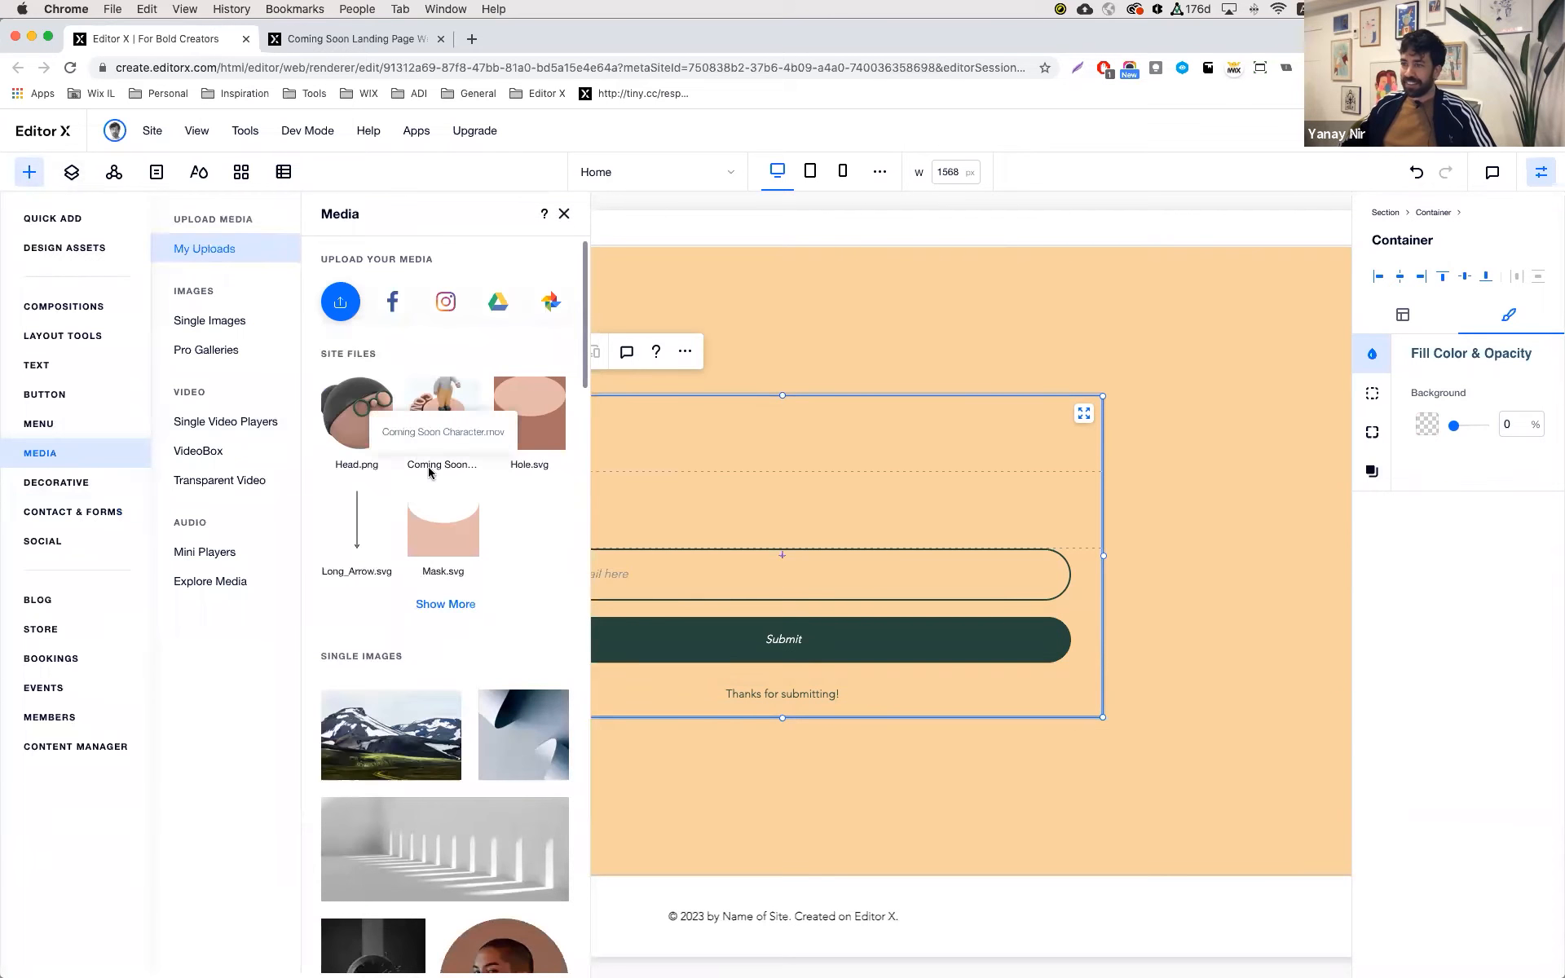
mouse_move(352, 421)
left_click_drag(352, 421, 764, 396)
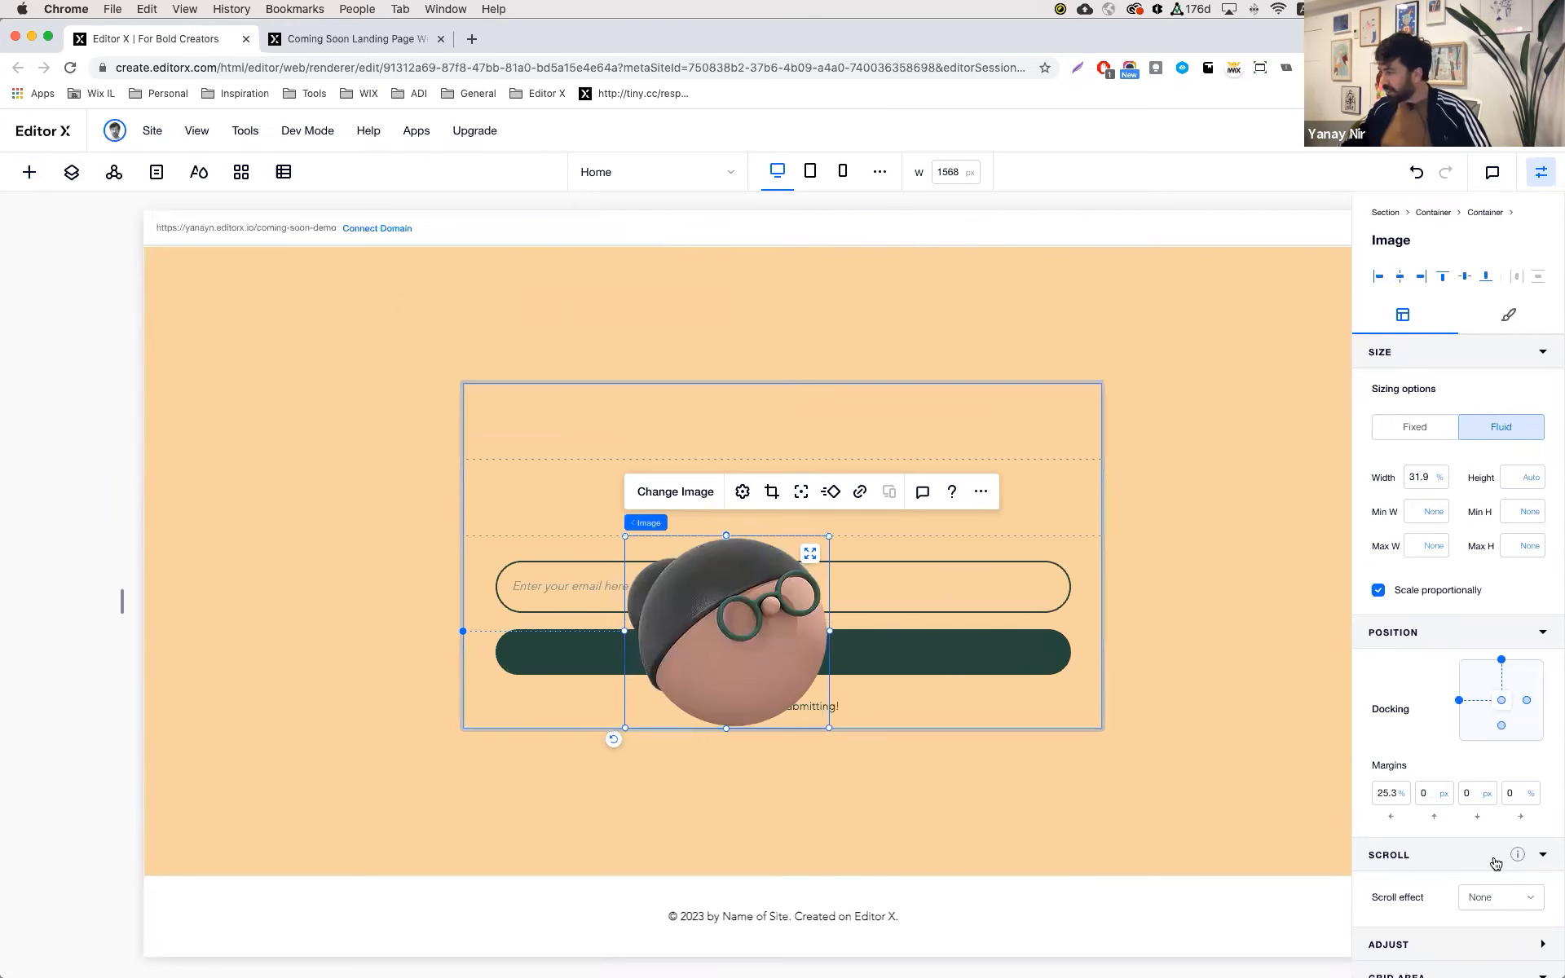
- Set the head image's grid area row to start at 2 and end at 3, and center it horizontally
scroll(1495, 859, "down", 2)
left_click(1475, 899)
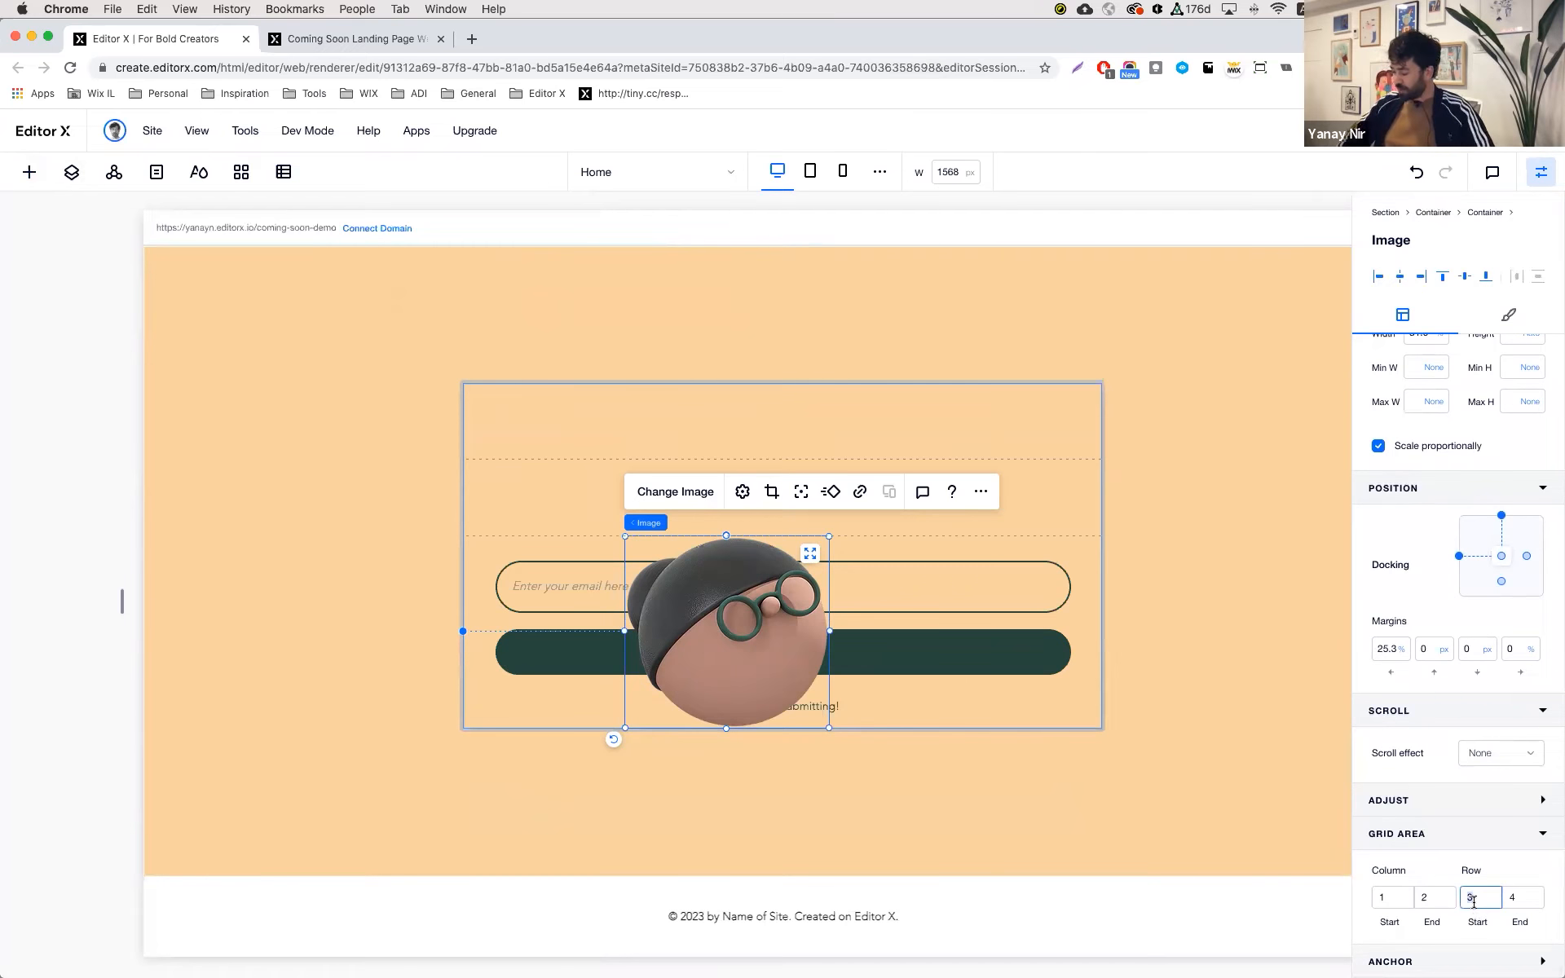
type("2")
key("Tab")
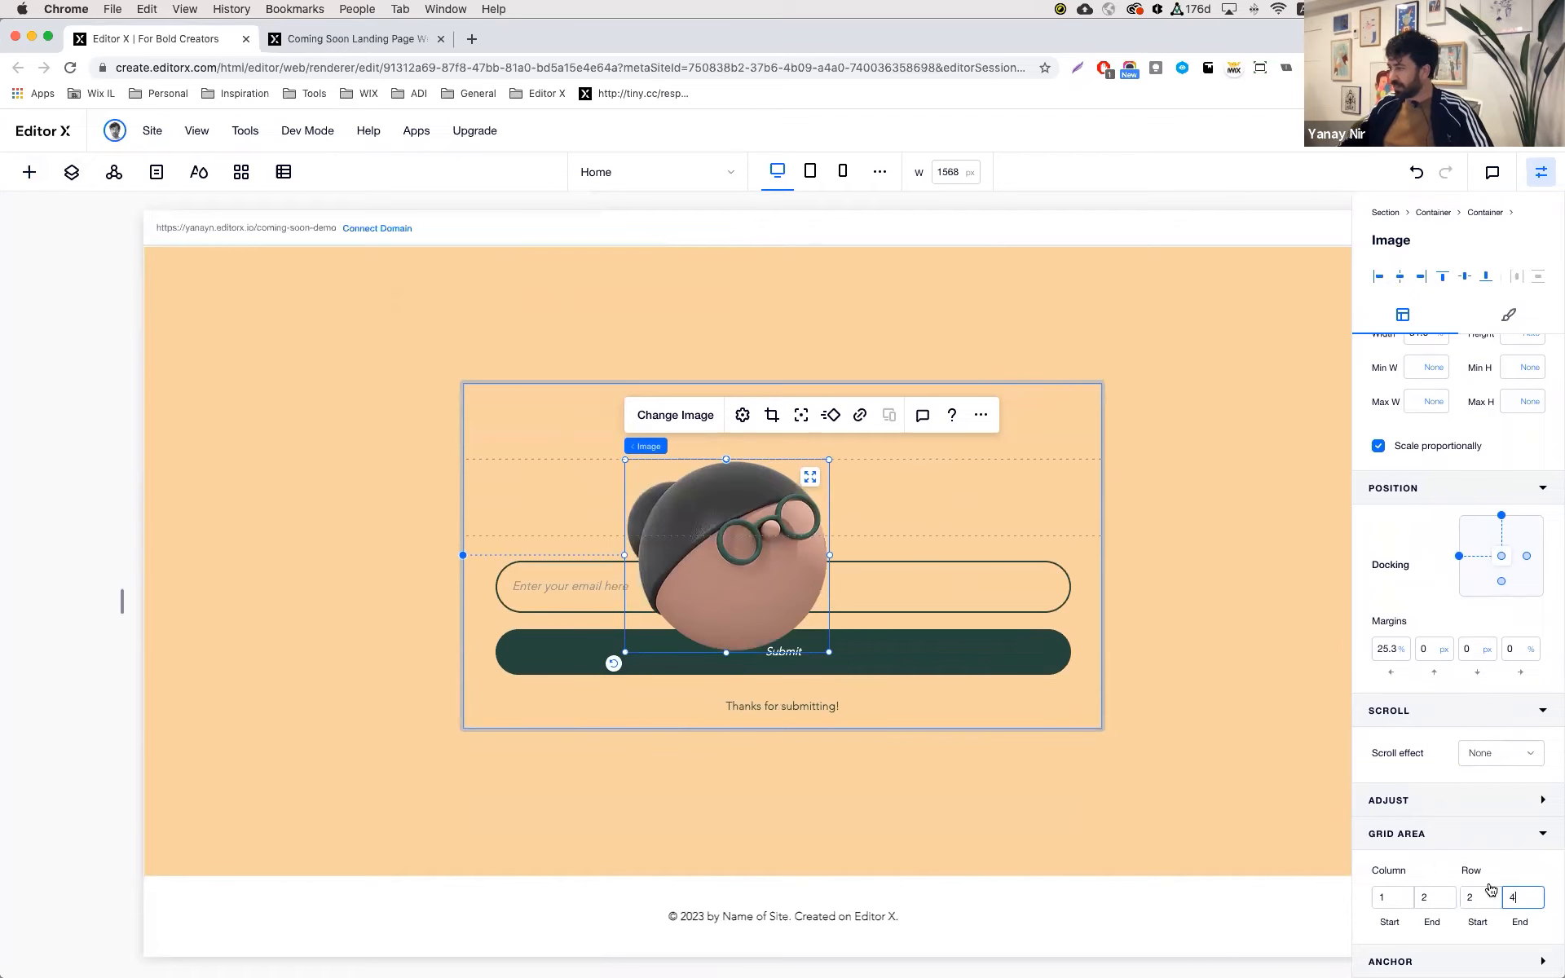
type("3")
key("Return")
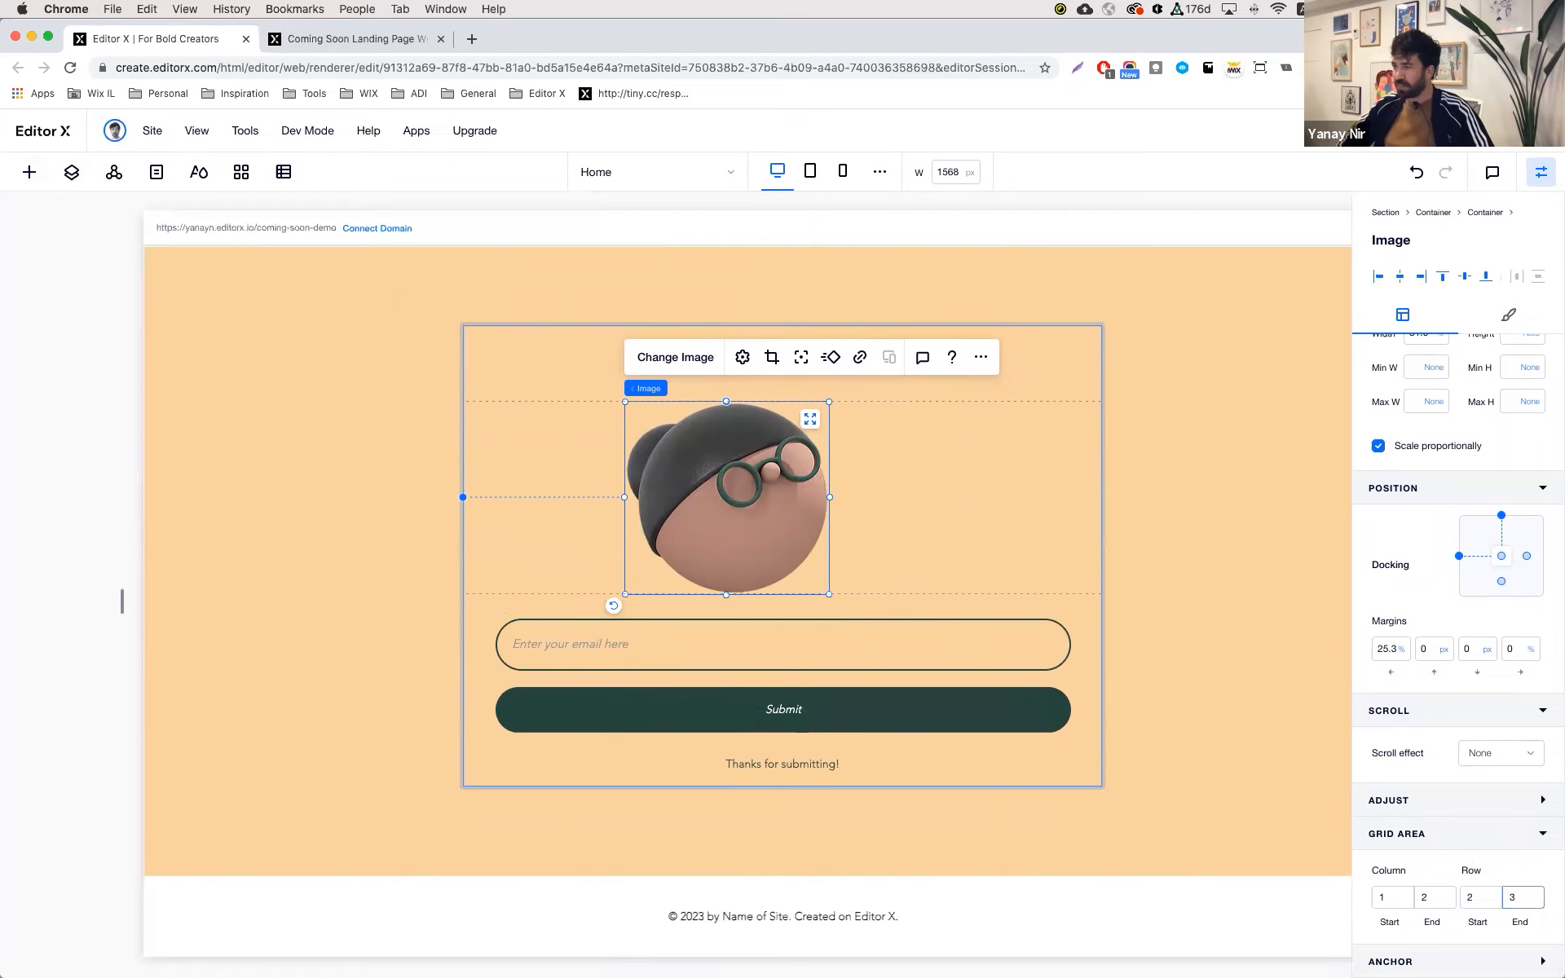
left_click(1399, 278)
scroll(1436, 541, "up", 3)
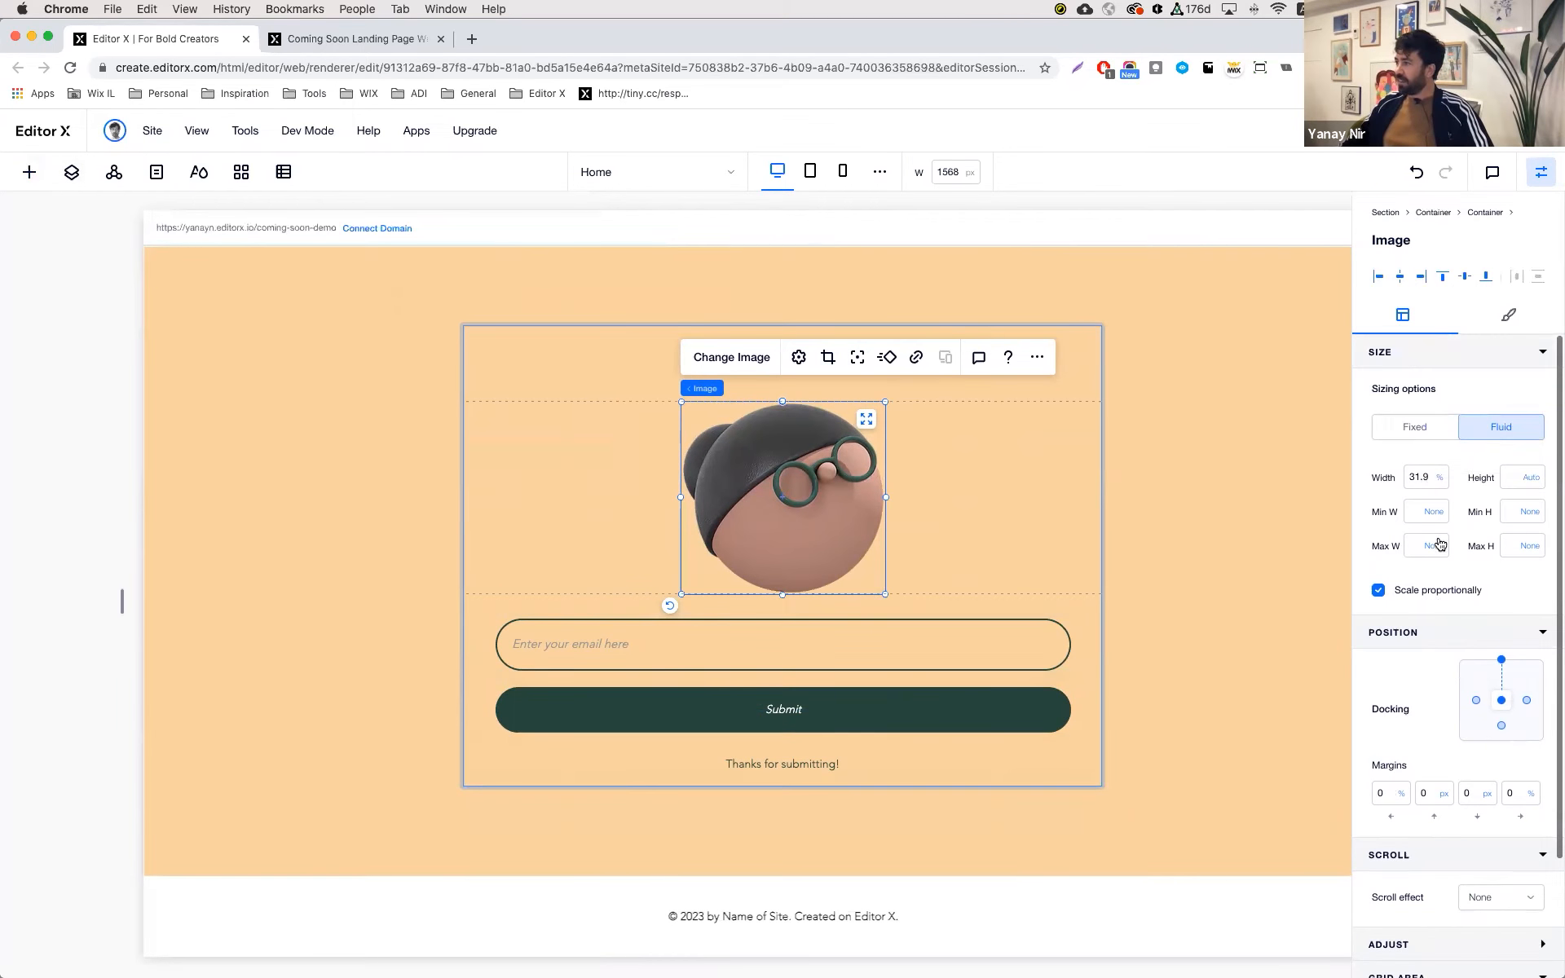
- Set the head image's width to 20% and its minimum width to 150 px, checking the scaling at narrower canvas widths
left_click(1427, 480)
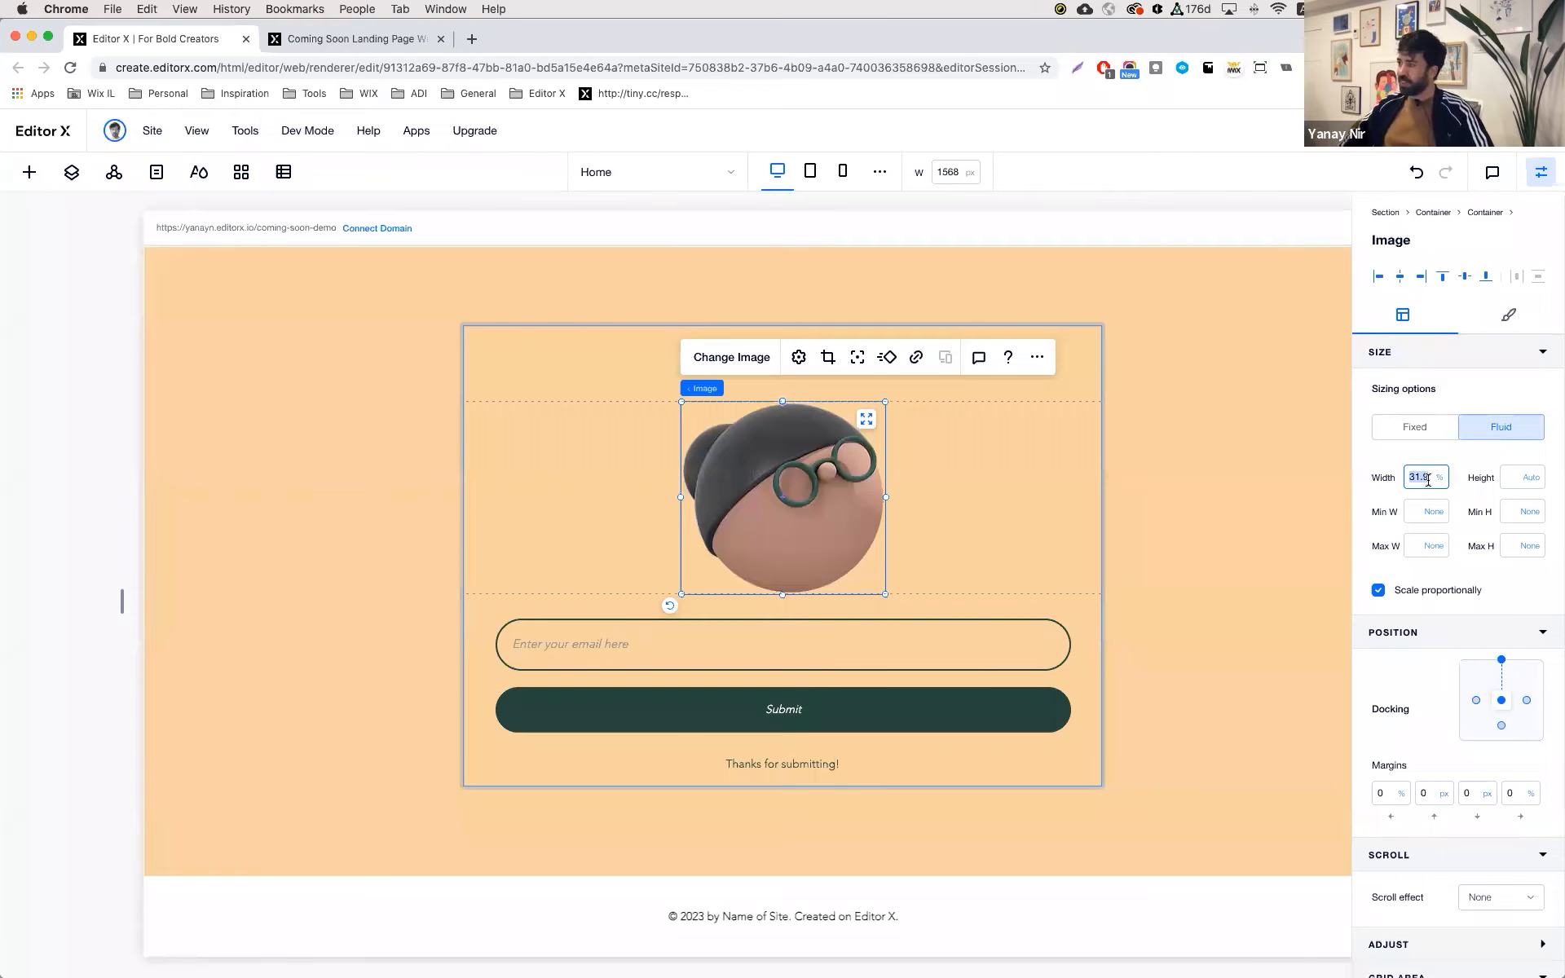
type("20")
key("Return")
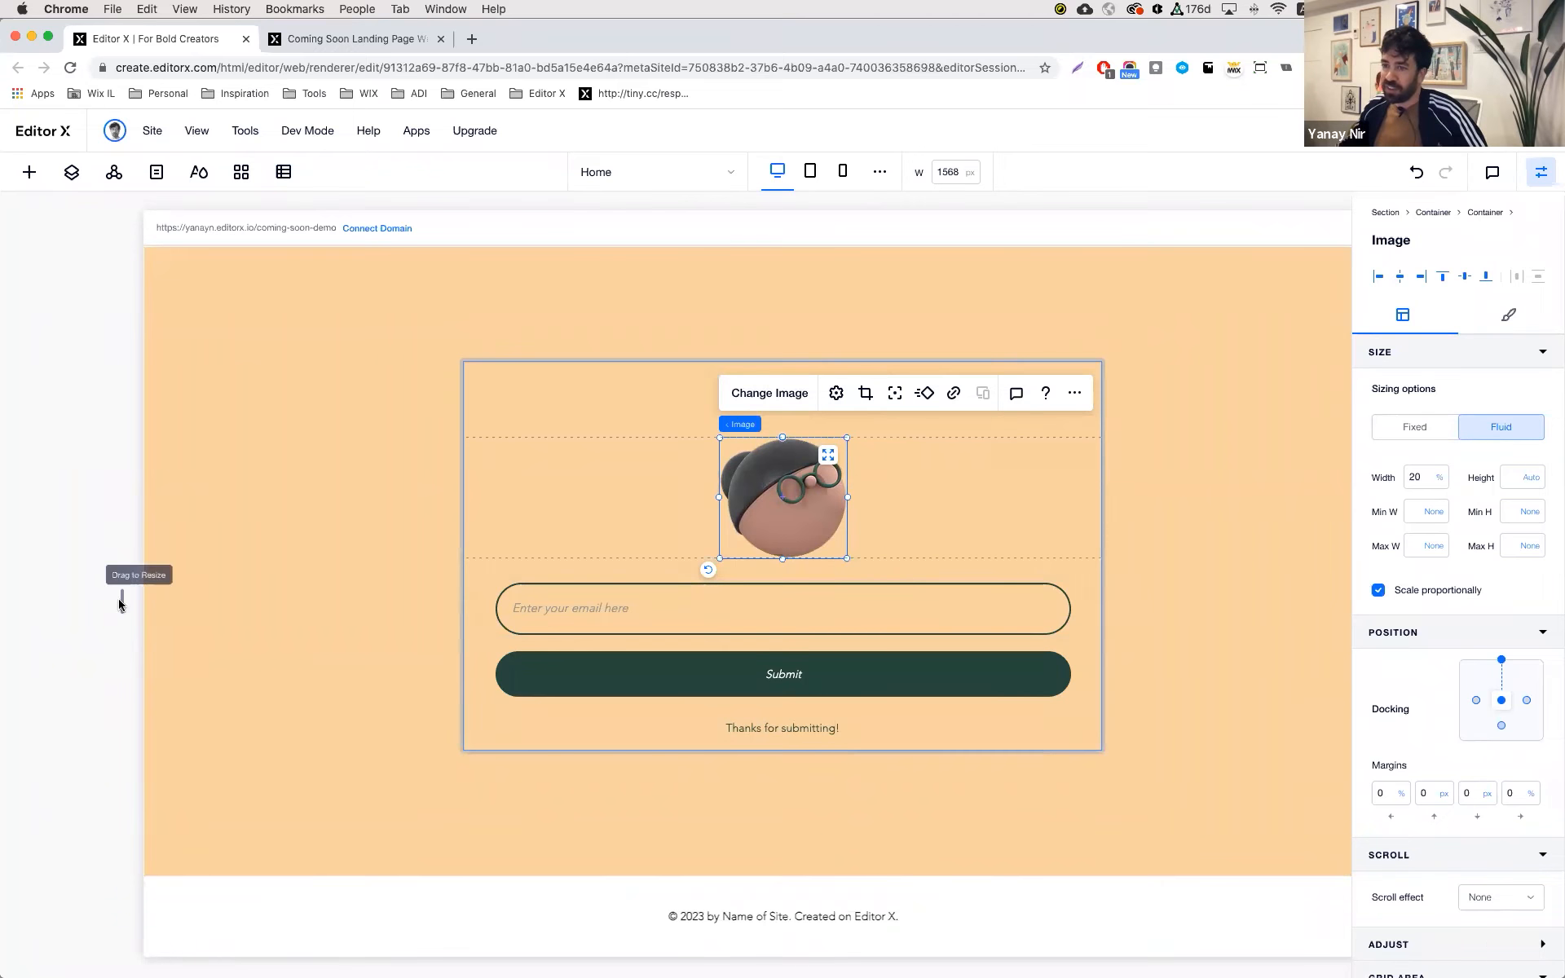
left_click_drag(122, 600, 181, 605)
left_click_drag(388, 609, 176, 596)
left_click(1416, 514)
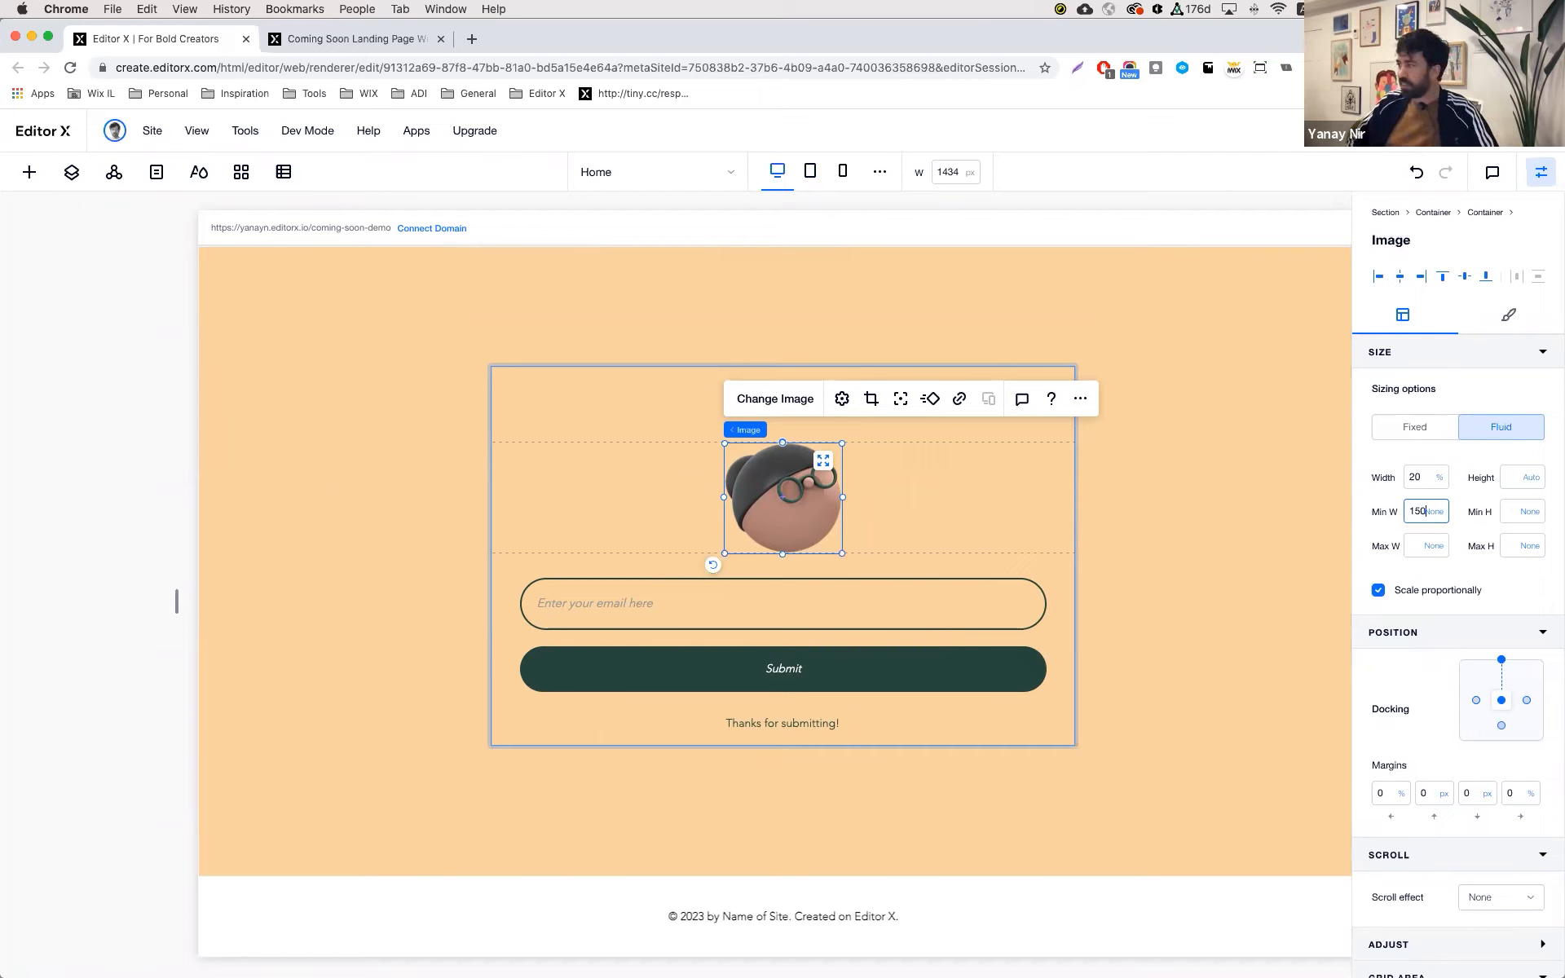
key("Return")
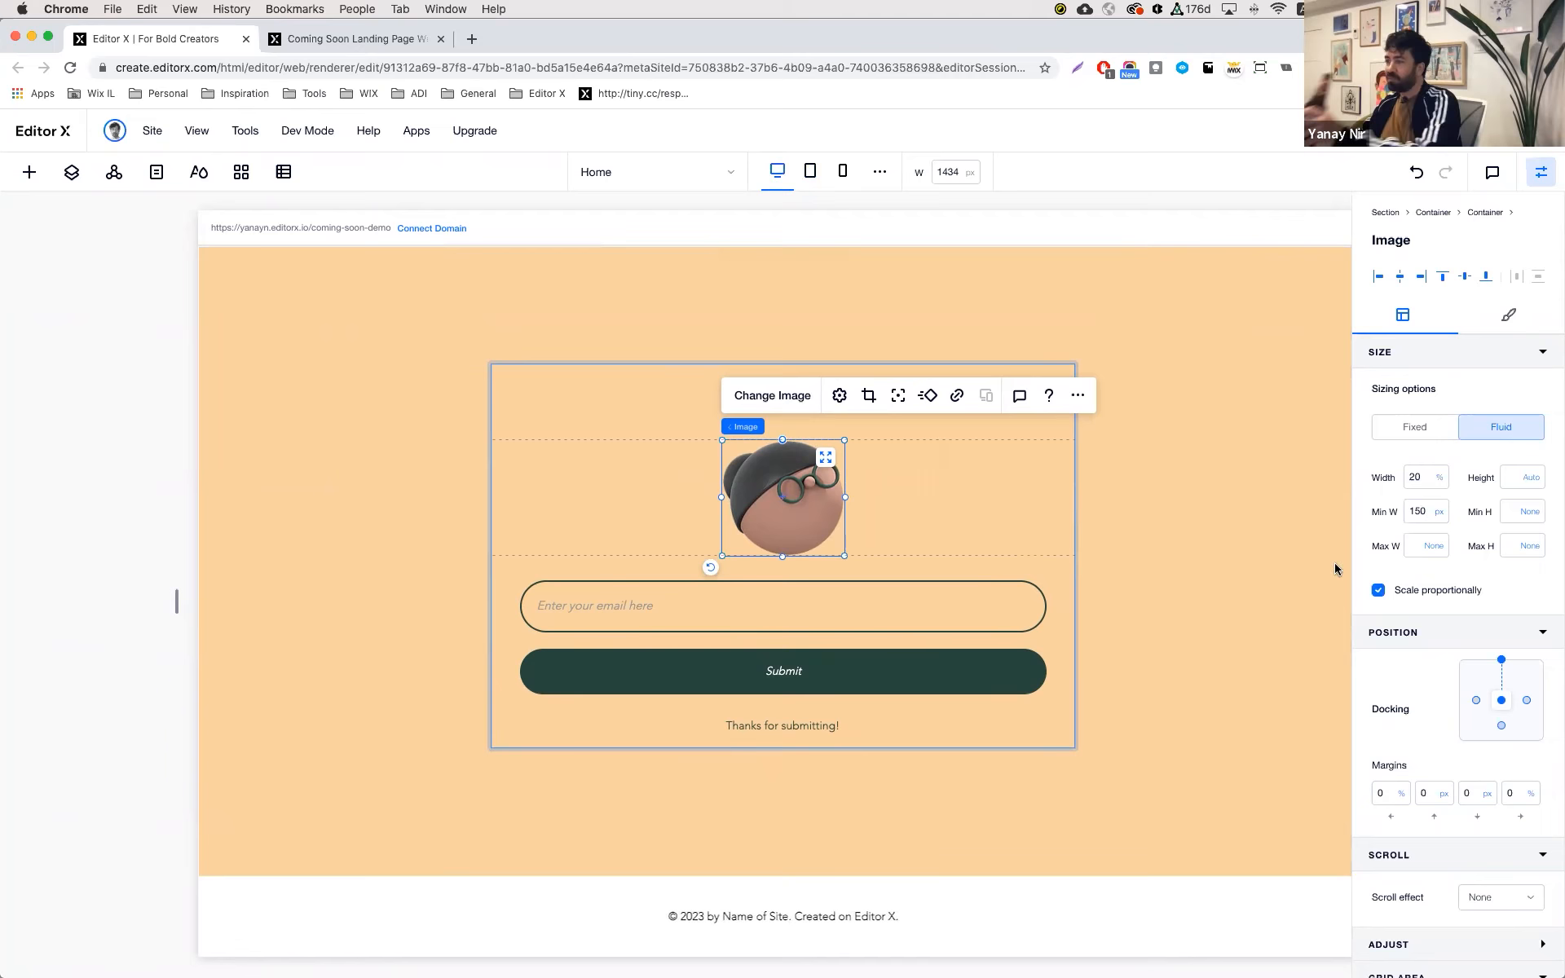
- Set the border width of the inner container around the head image and form to 0
left_click(1224, 551)
left_click(783, 387)
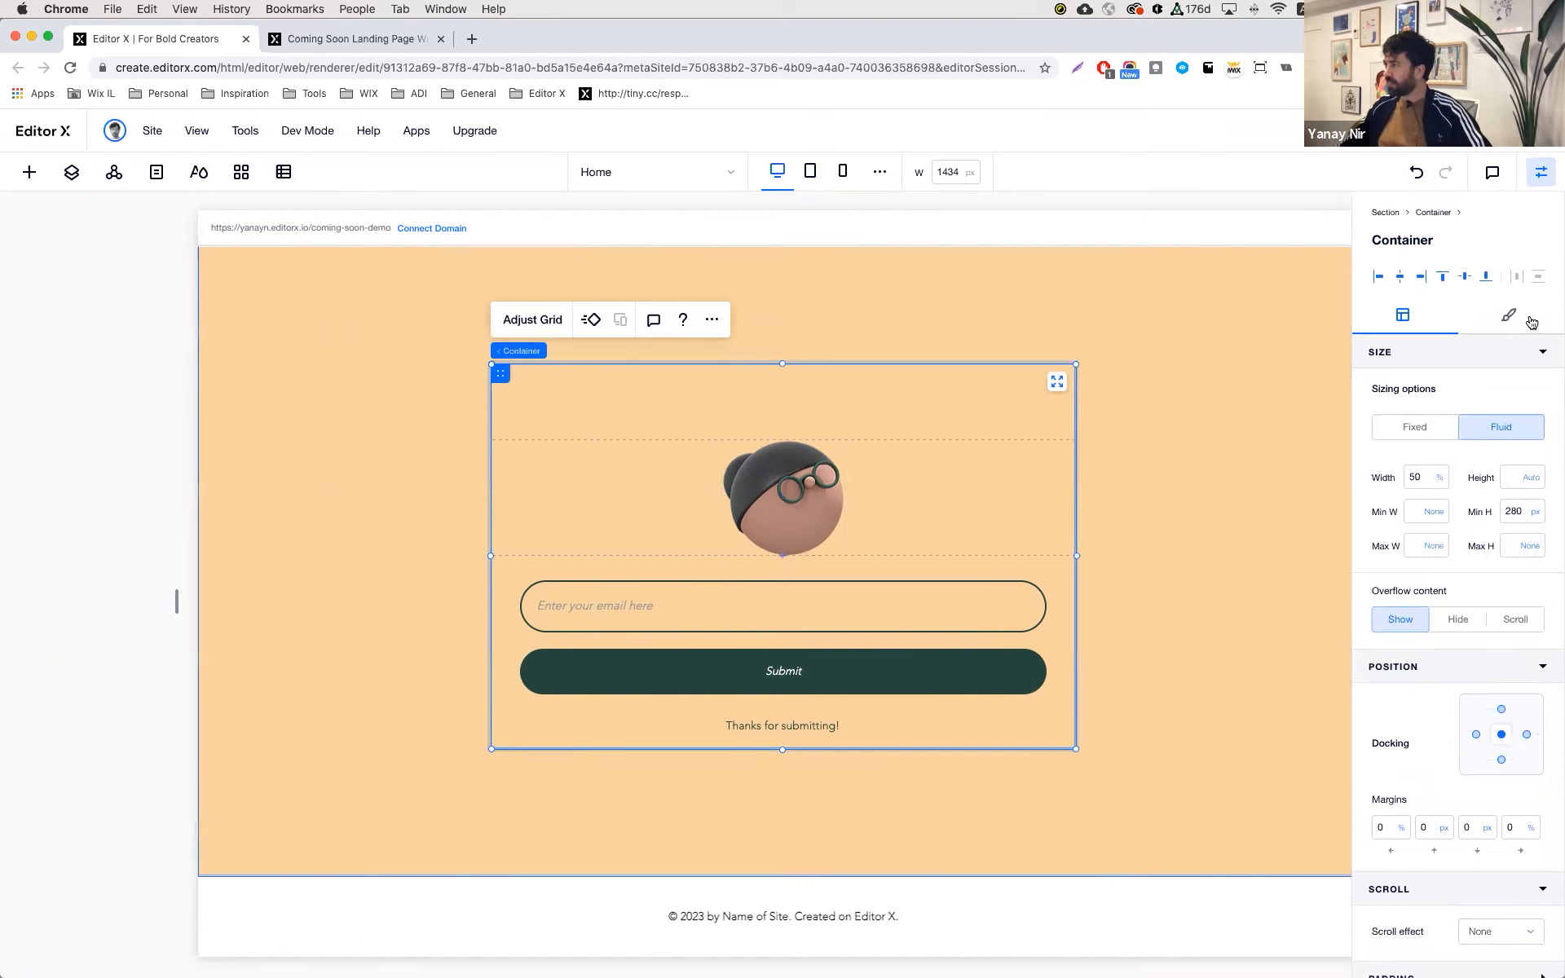
left_click(1503, 316)
left_click(1370, 395)
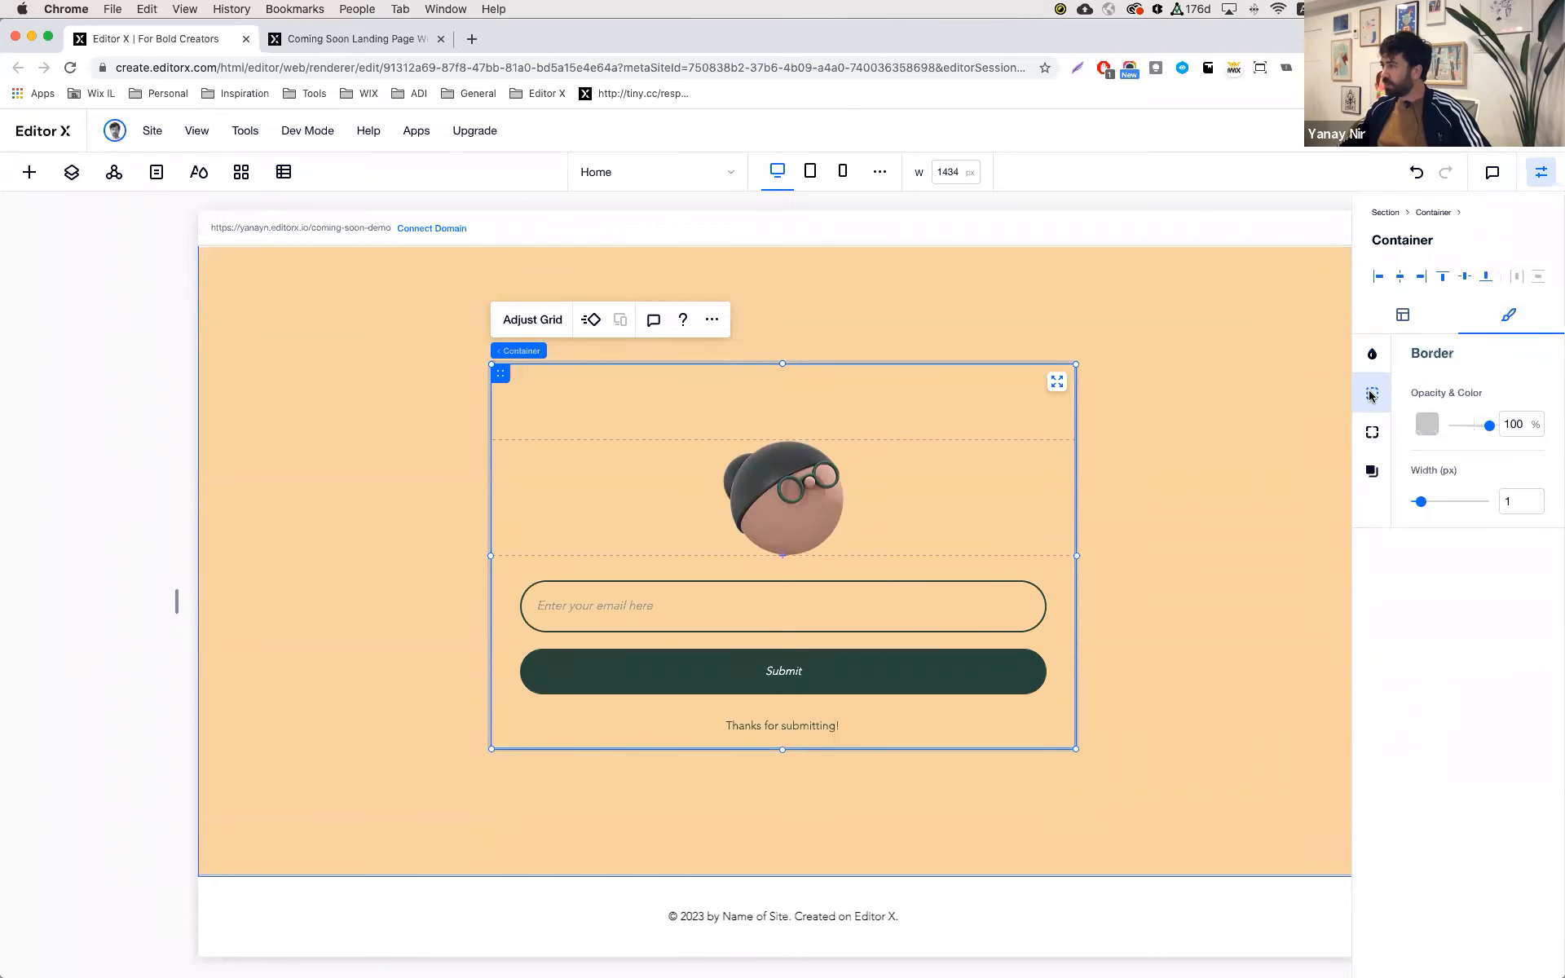
left_click(1524, 502)
type("0")
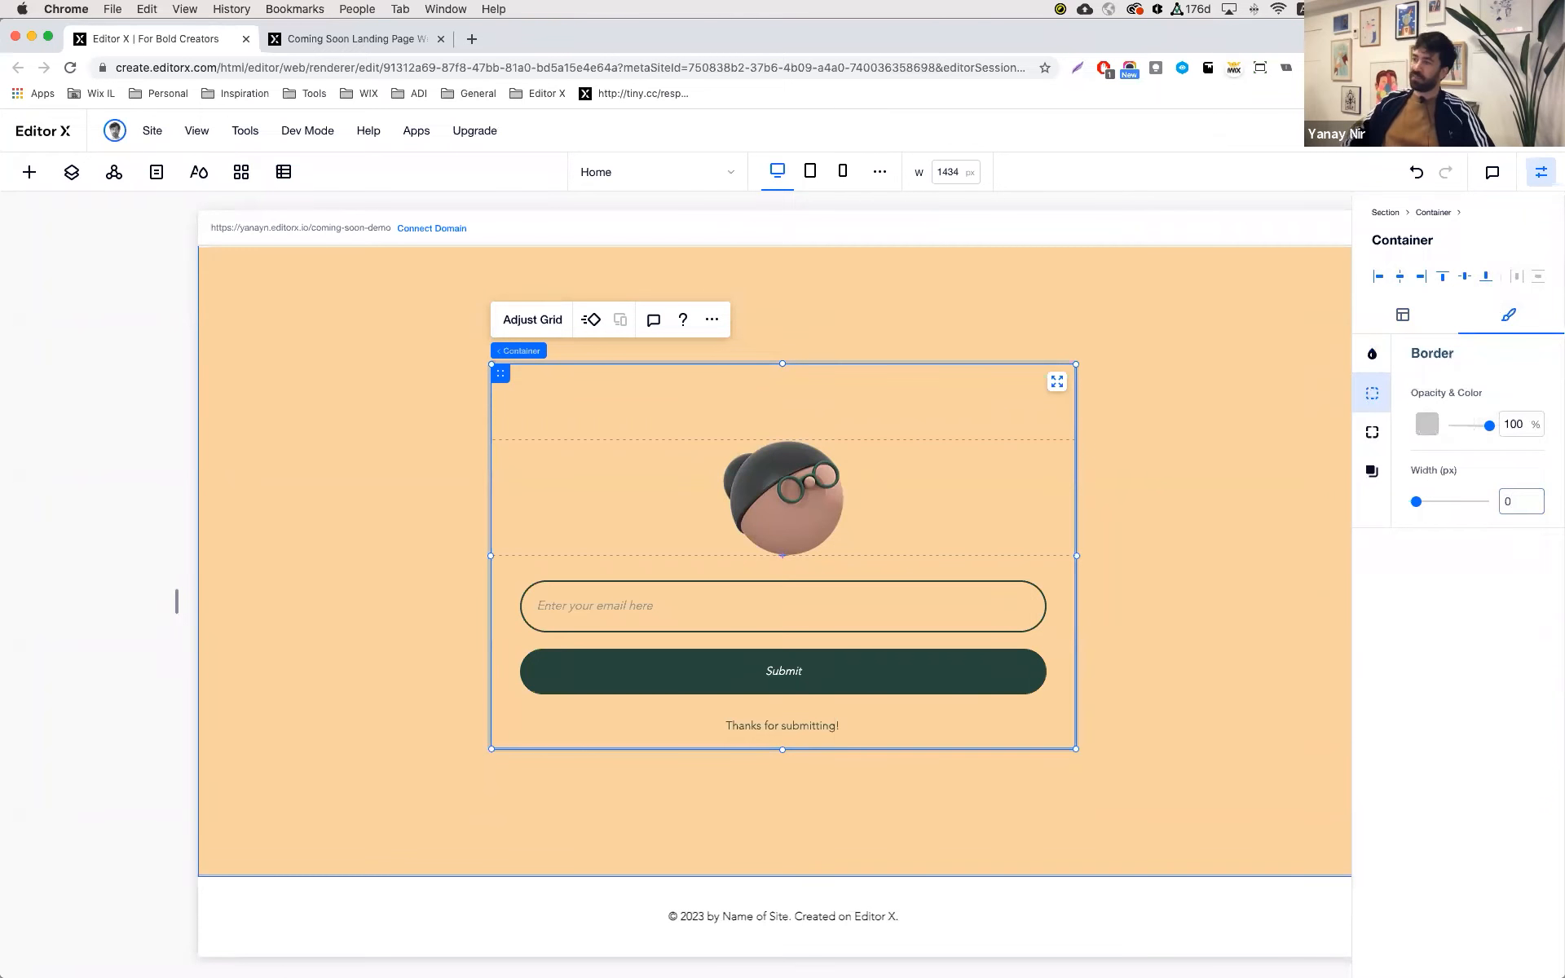
- Add the Last Fold Stack design asset above the head image, centered horizontally and aligned to the top of its grid cell
left_click(29, 174)
left_click(77, 245)
scroll(307, 266, "down", 1)
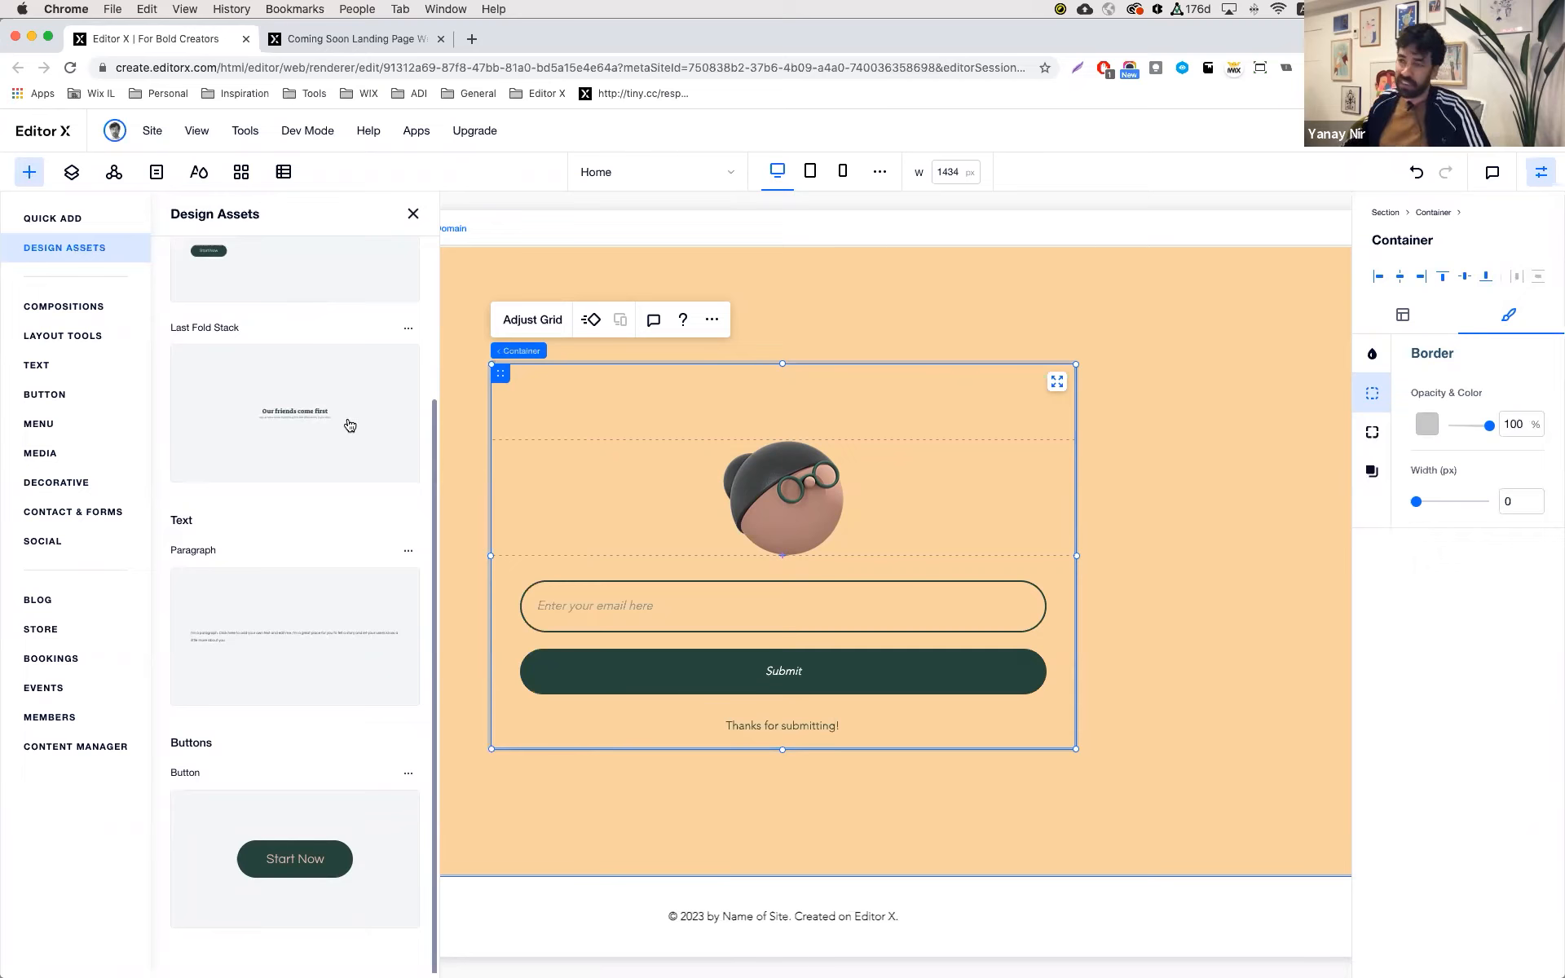
left_click_drag(314, 412, 548, 385)
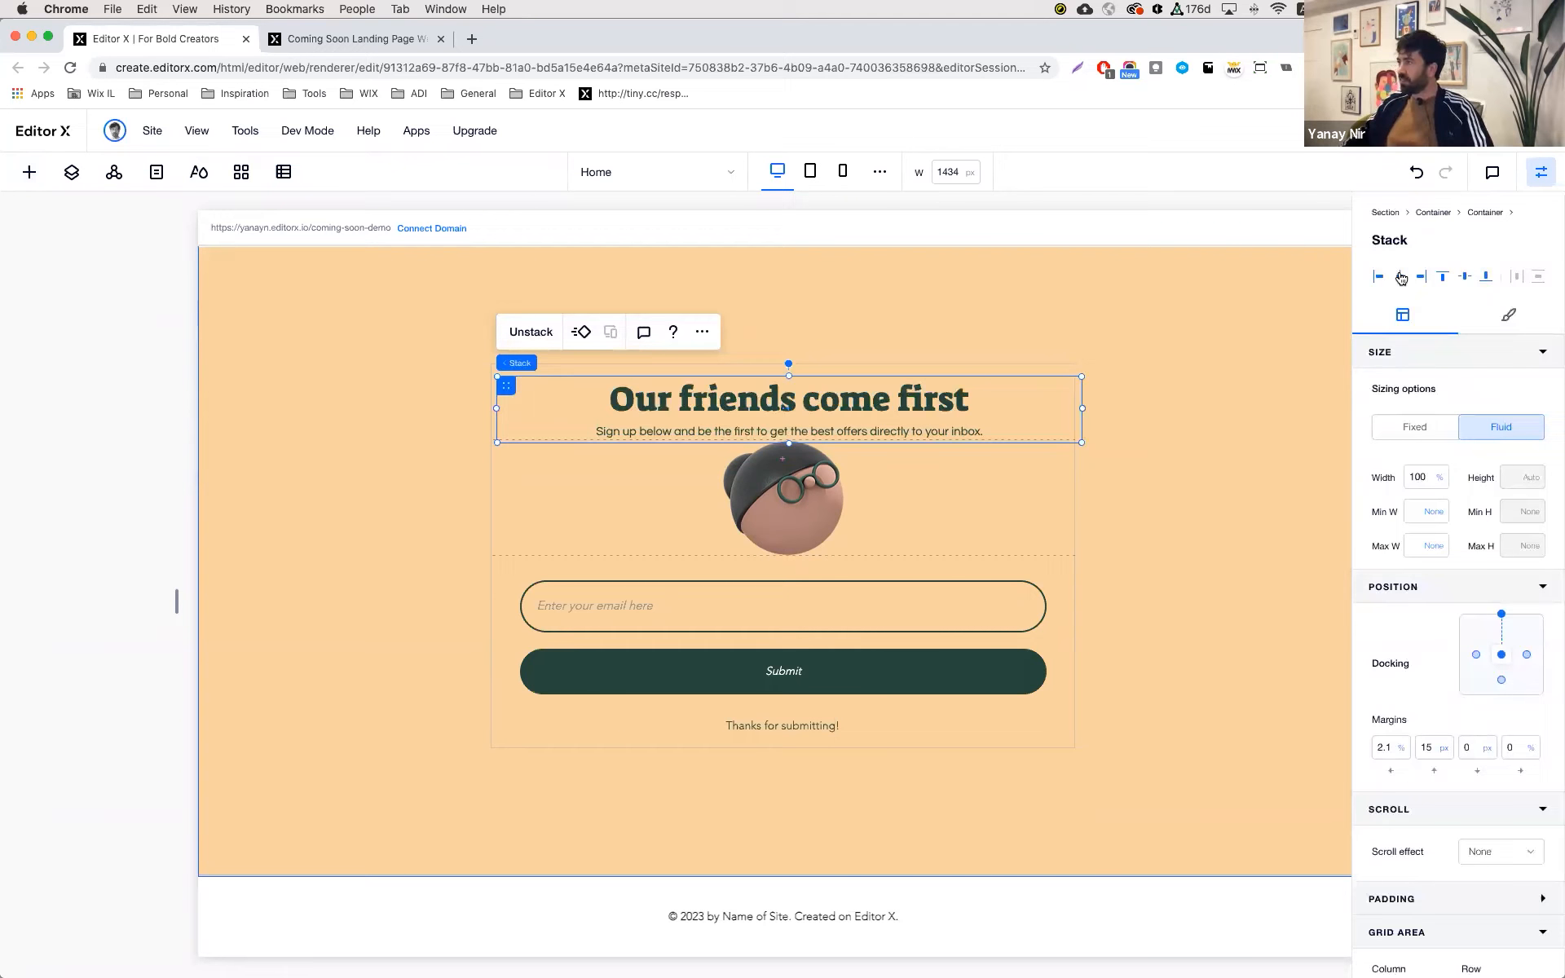
left_click(1400, 278)
left_click(1439, 278)
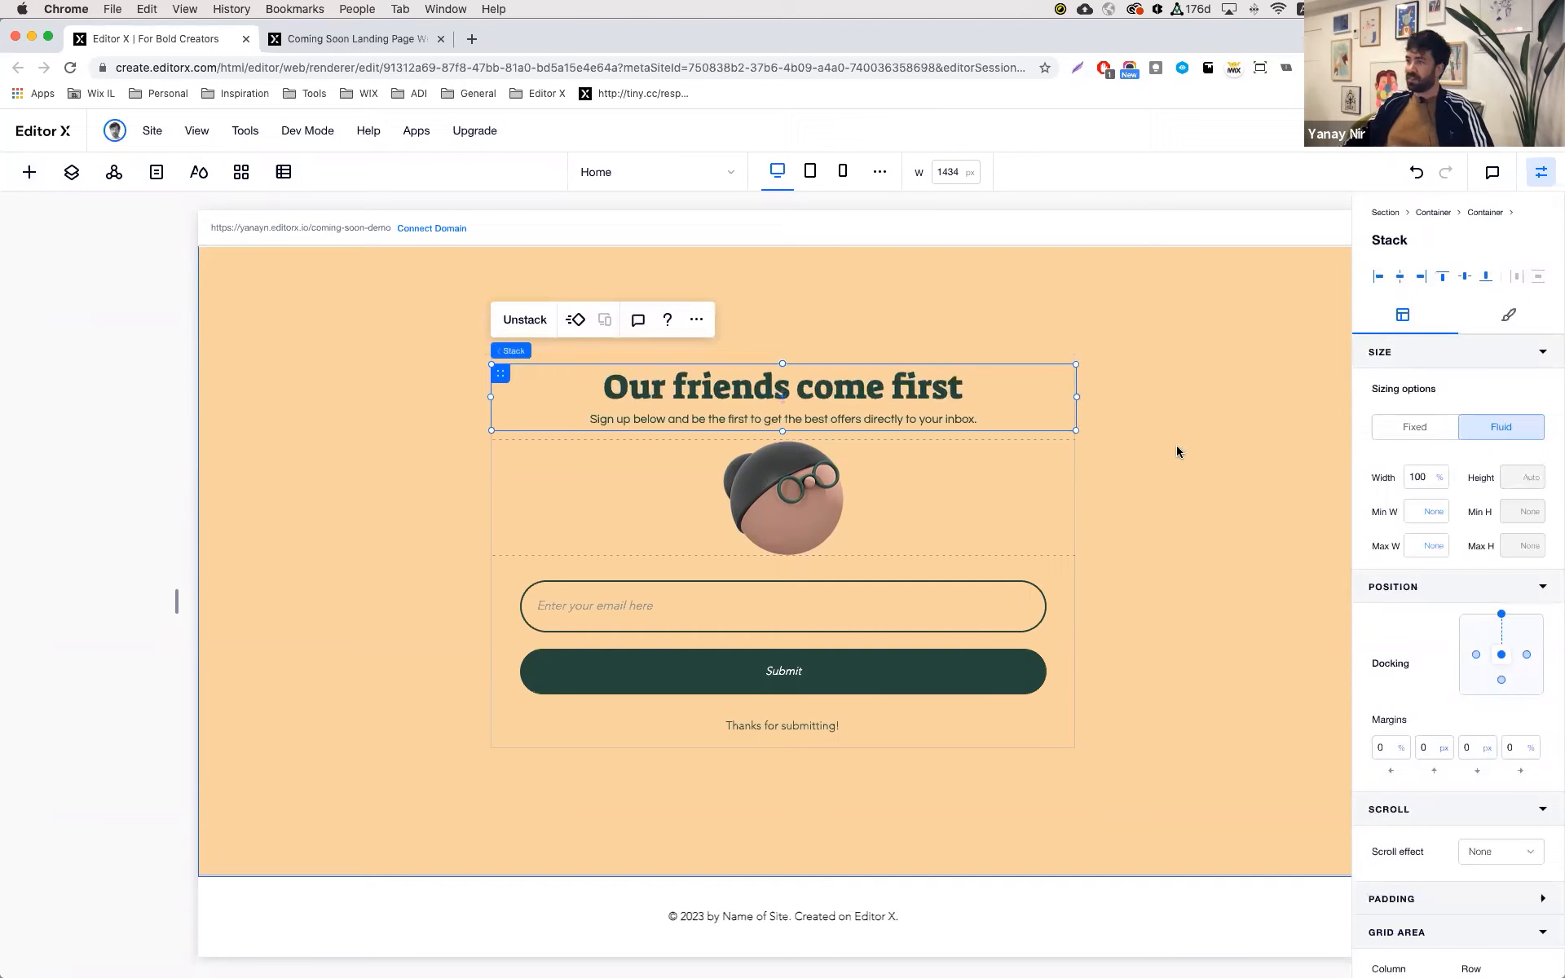
- Set the minimum width of the Get Subscribers Form to None
left_click(1168, 499)
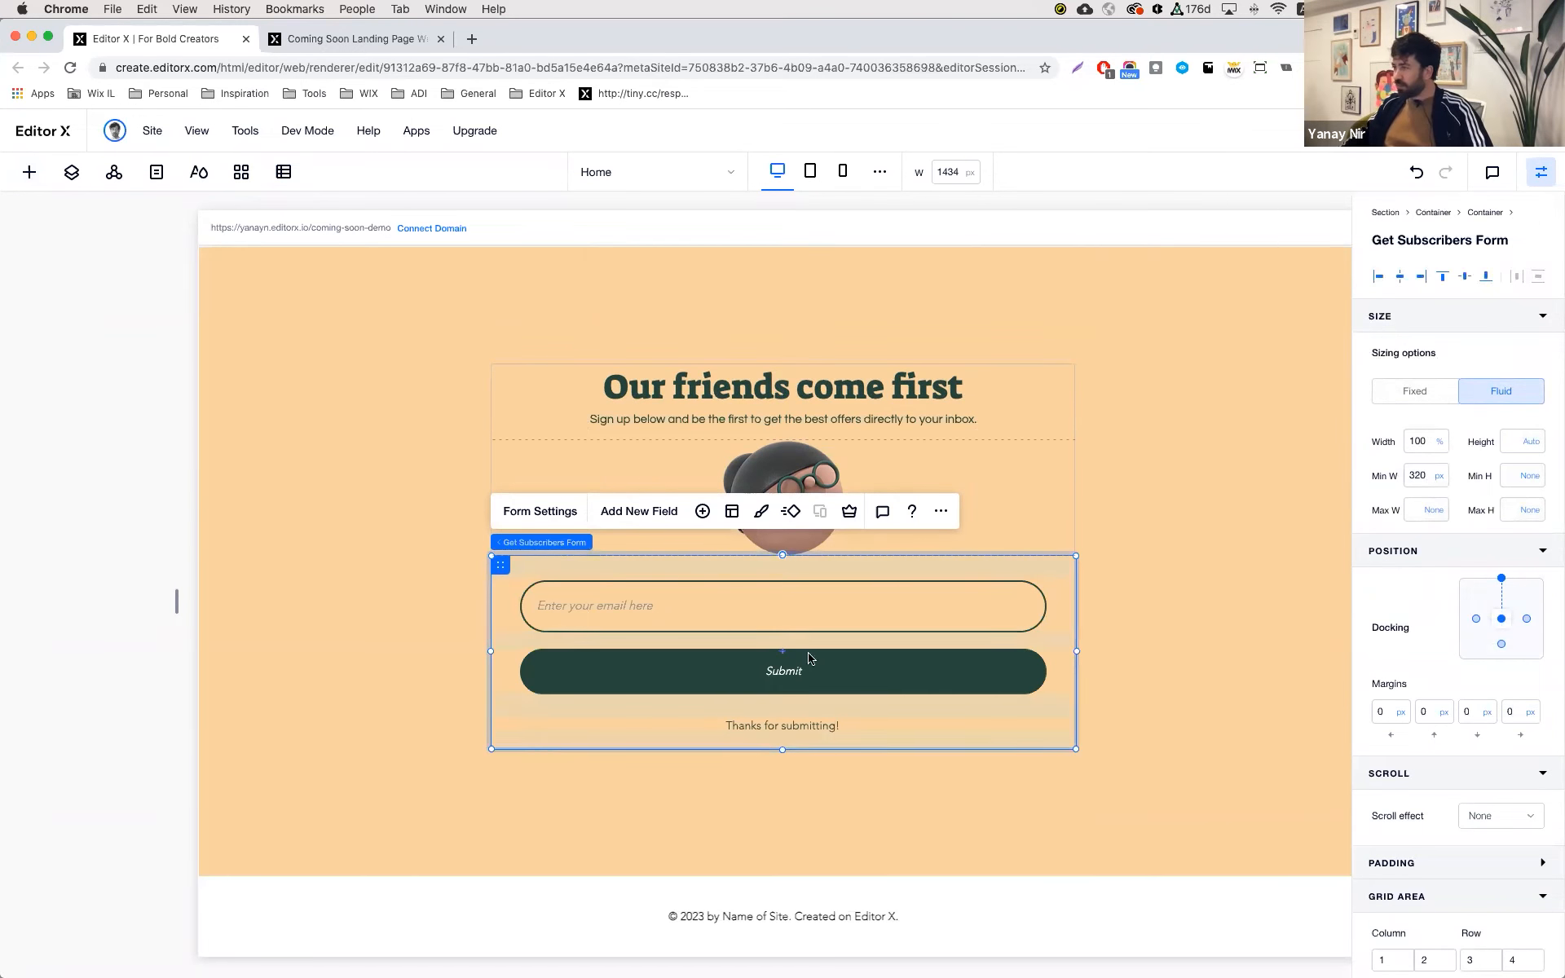
left_click(1429, 478)
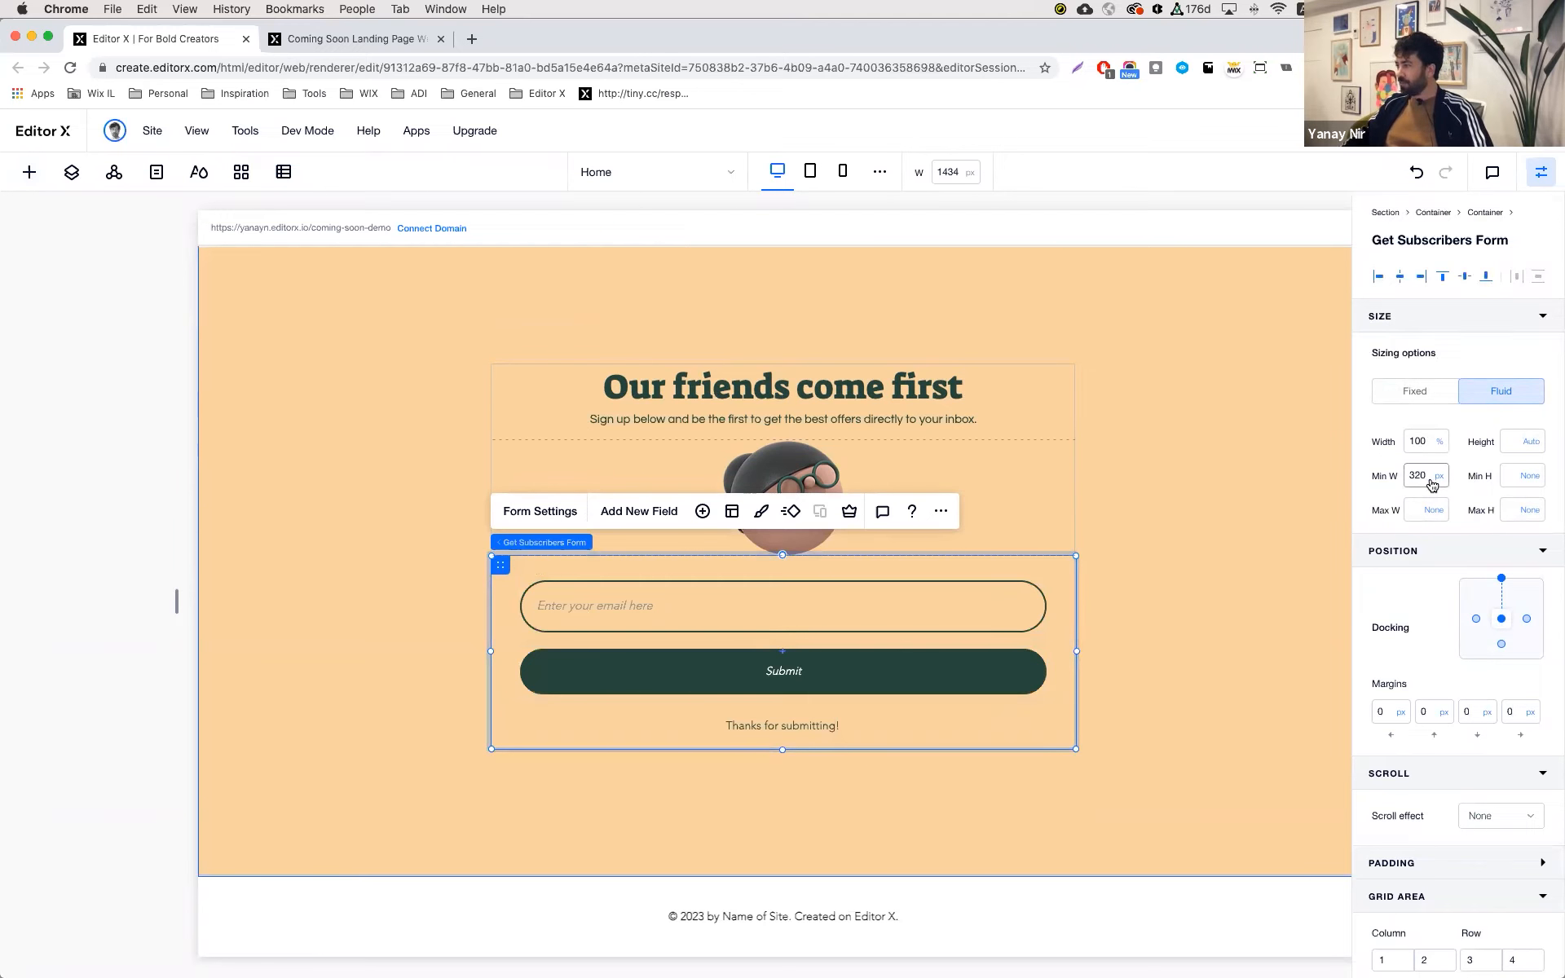
left_click(1437, 477)
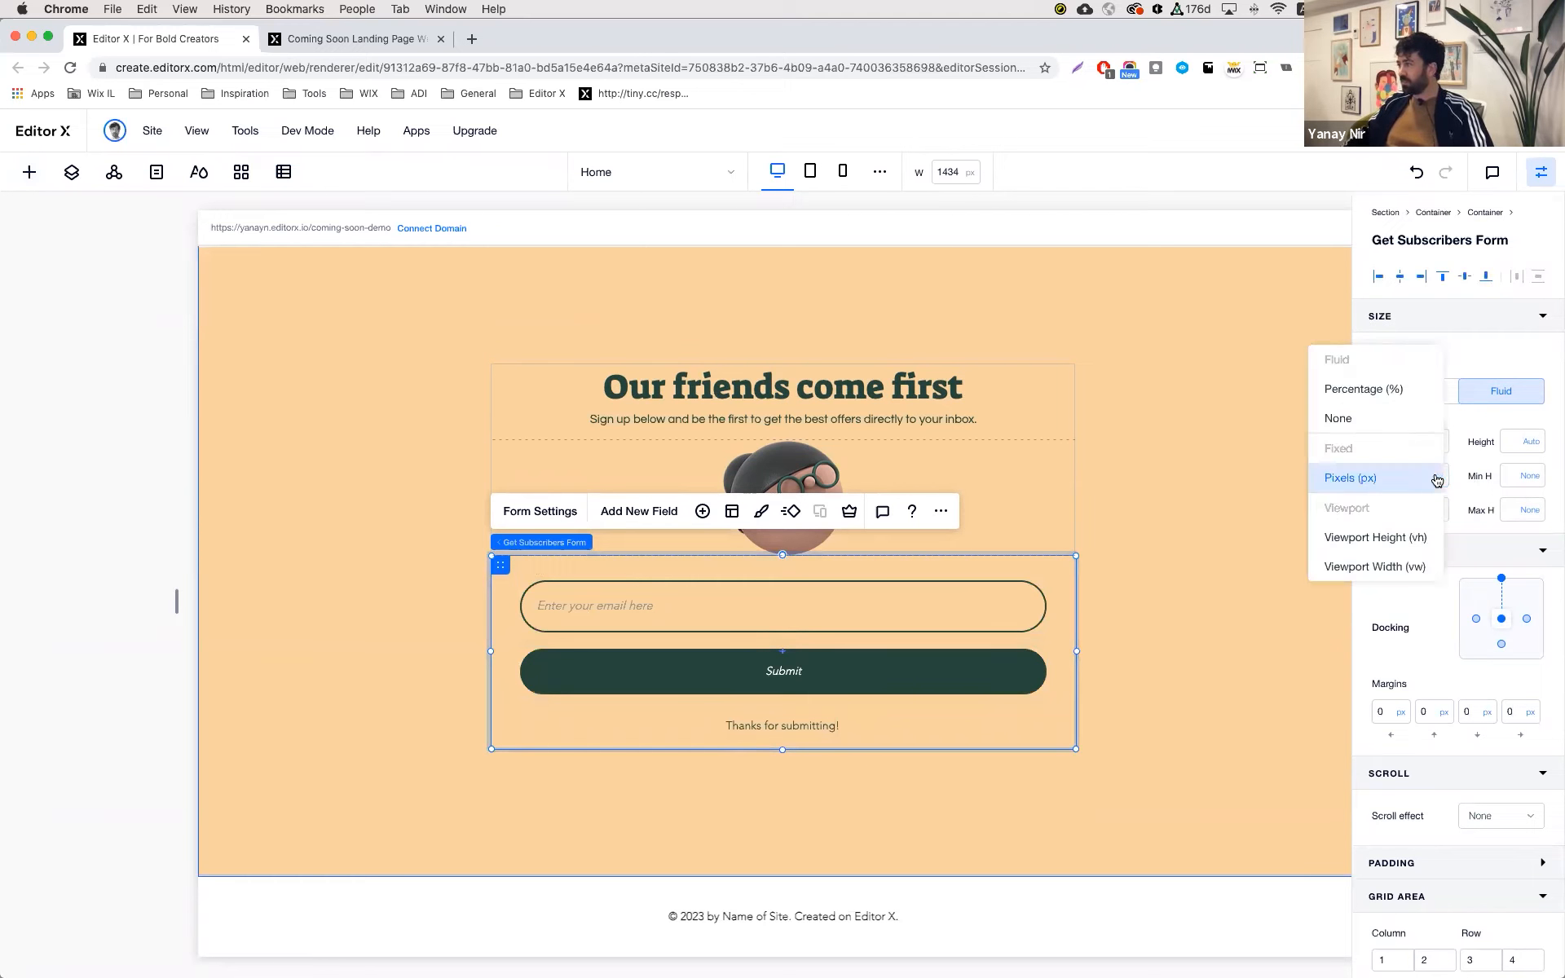
left_click(1388, 423)
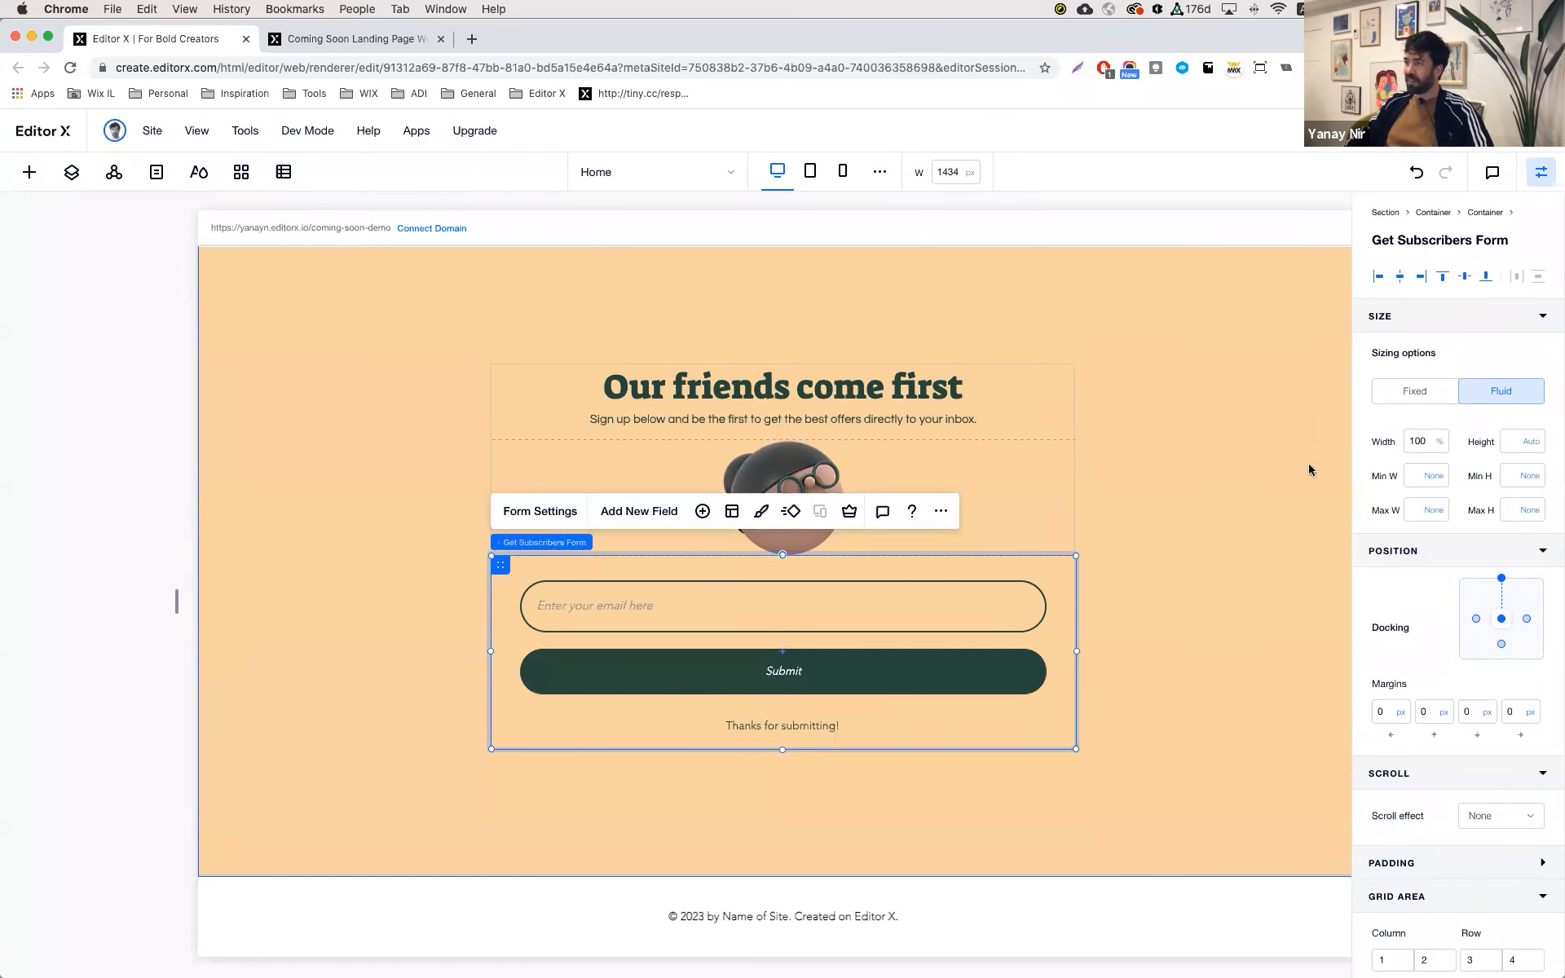
- Check the Scroll Down section's layout at the tablet breakpoint and while widening the canvas back to desktop
left_click(931, 296)
scroll(931, 297, "up", 10)
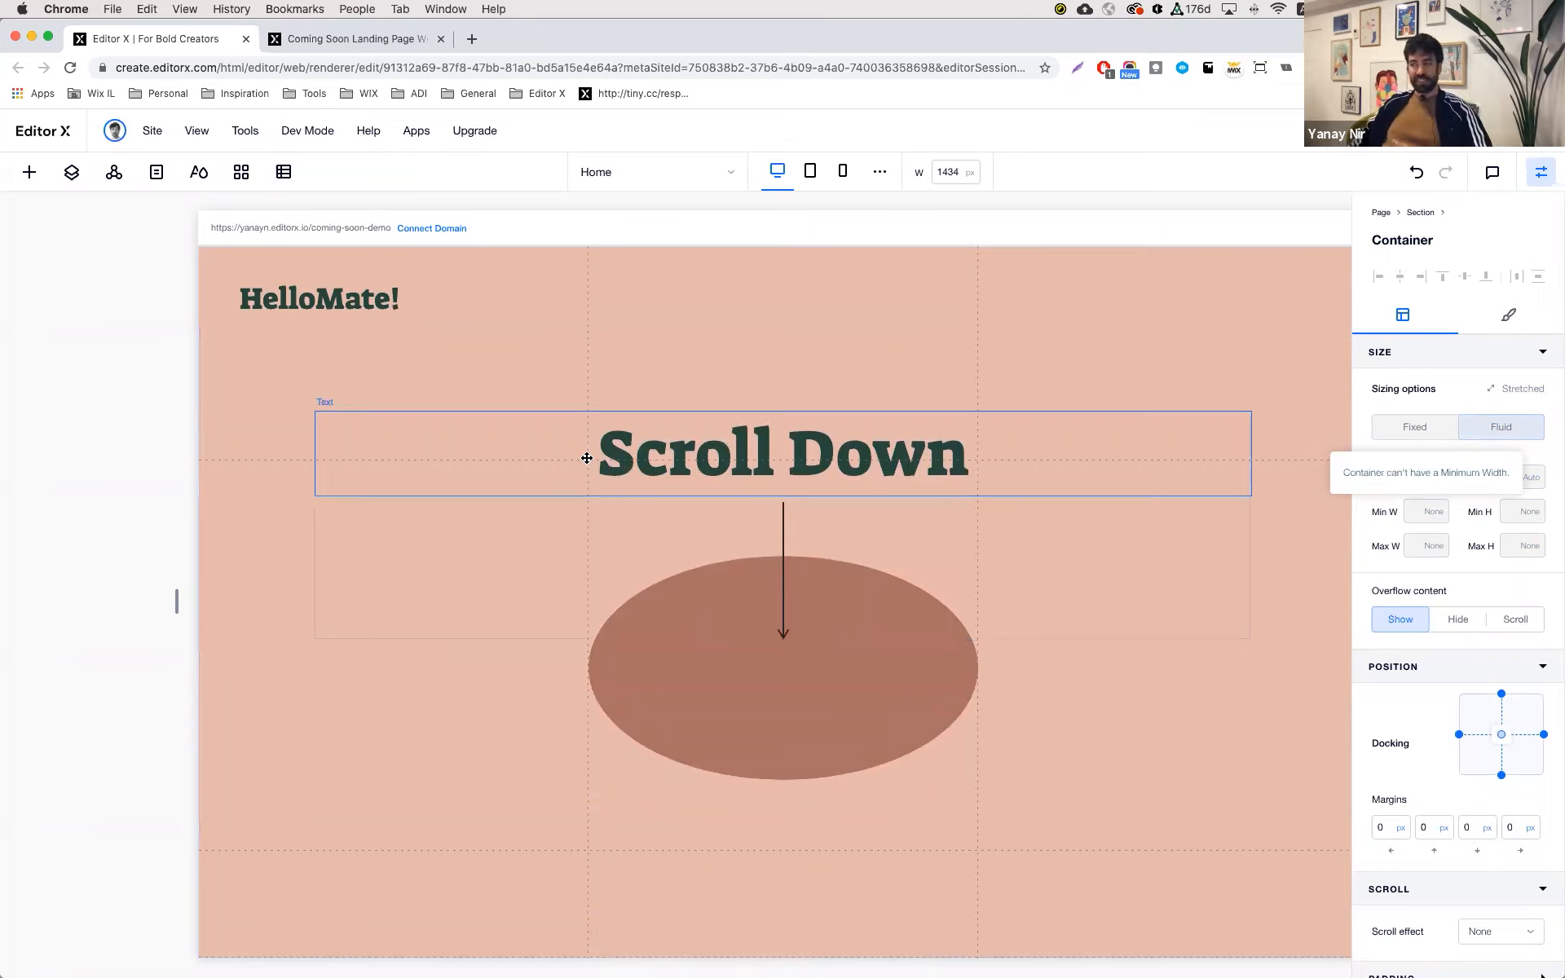
left_click(809, 180)
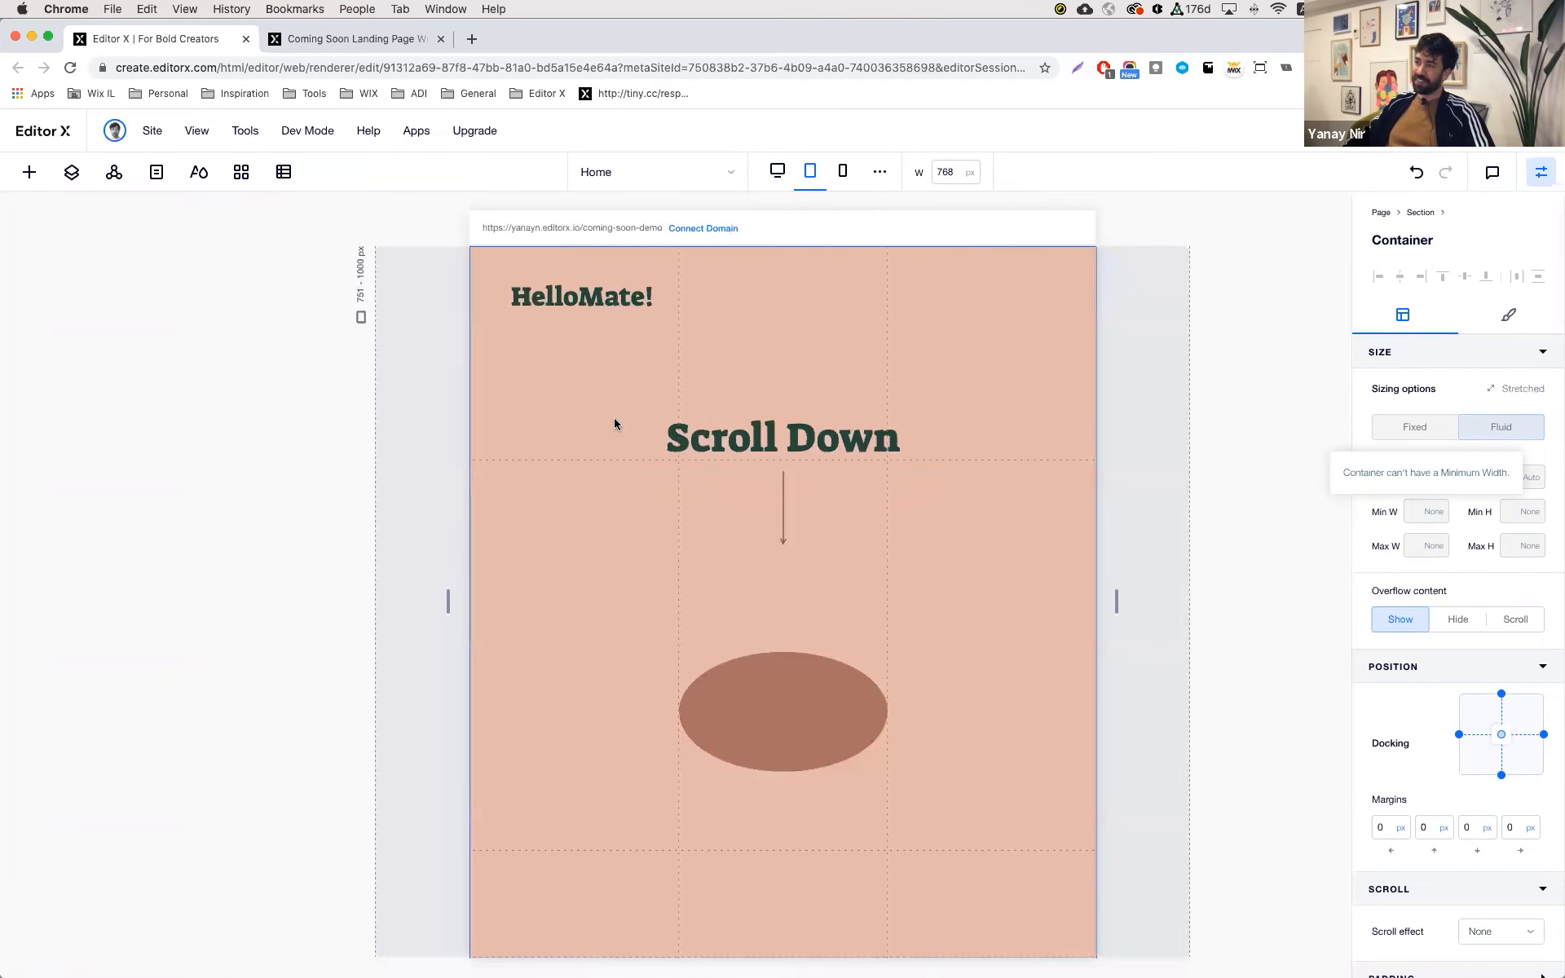
scroll(567, 543, "down", 2)
scroll(569, 544, "up", 2)
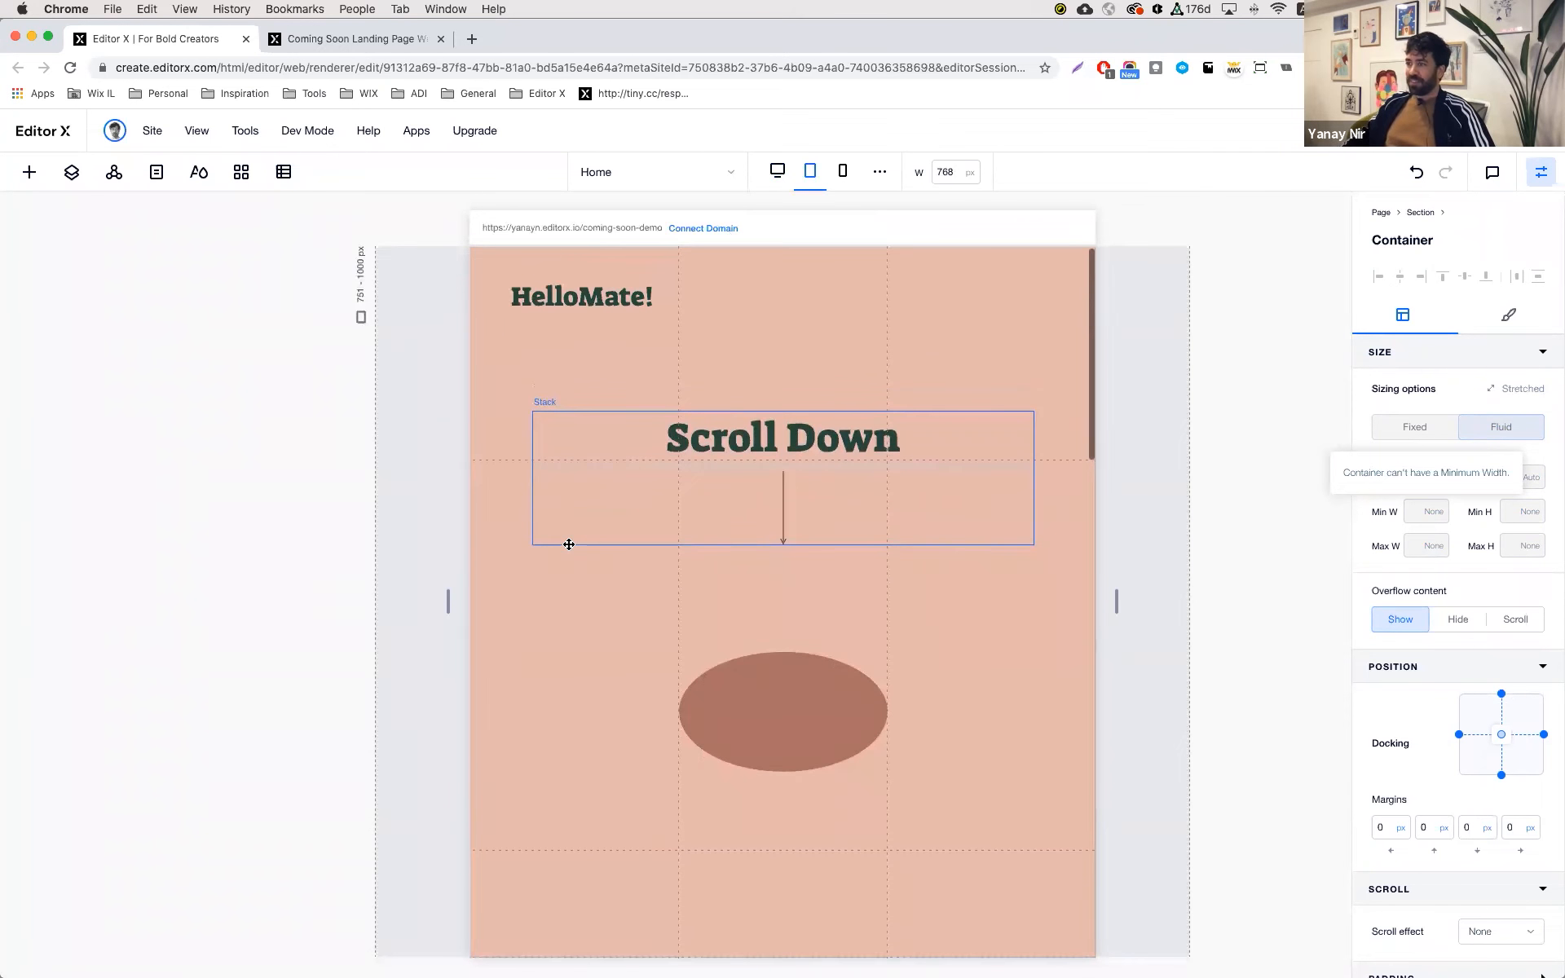
left_click_drag(447, 600, 214, 575)
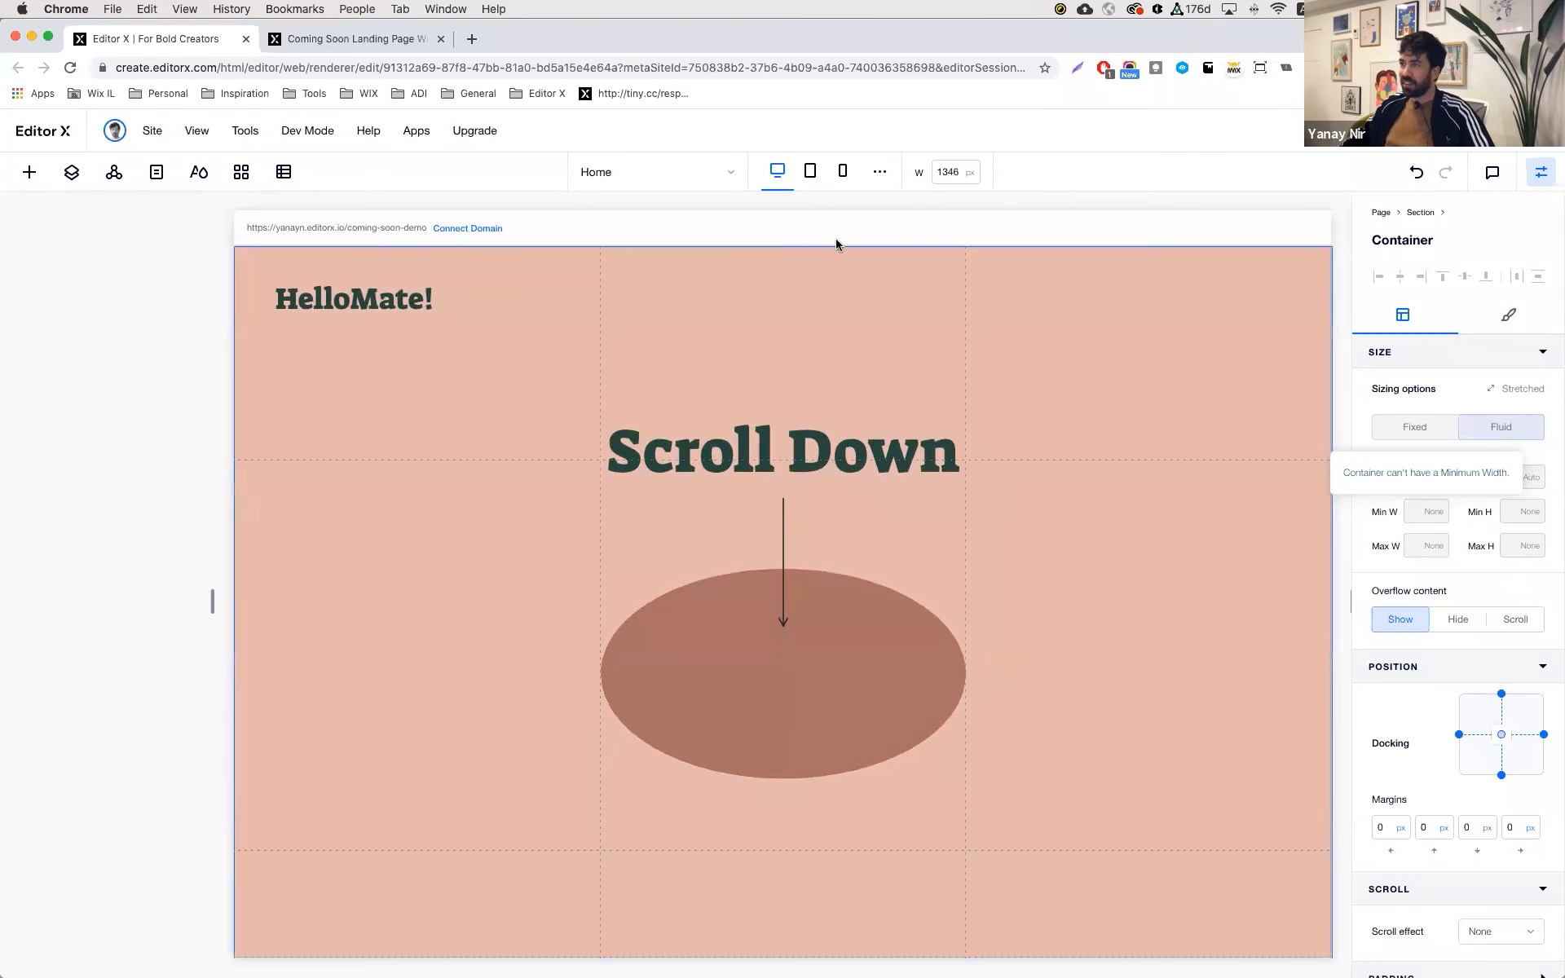
- Open the Scroll Down section's grid for editing and switch its middle column's width to Min/Max sizing
left_click(326, 338)
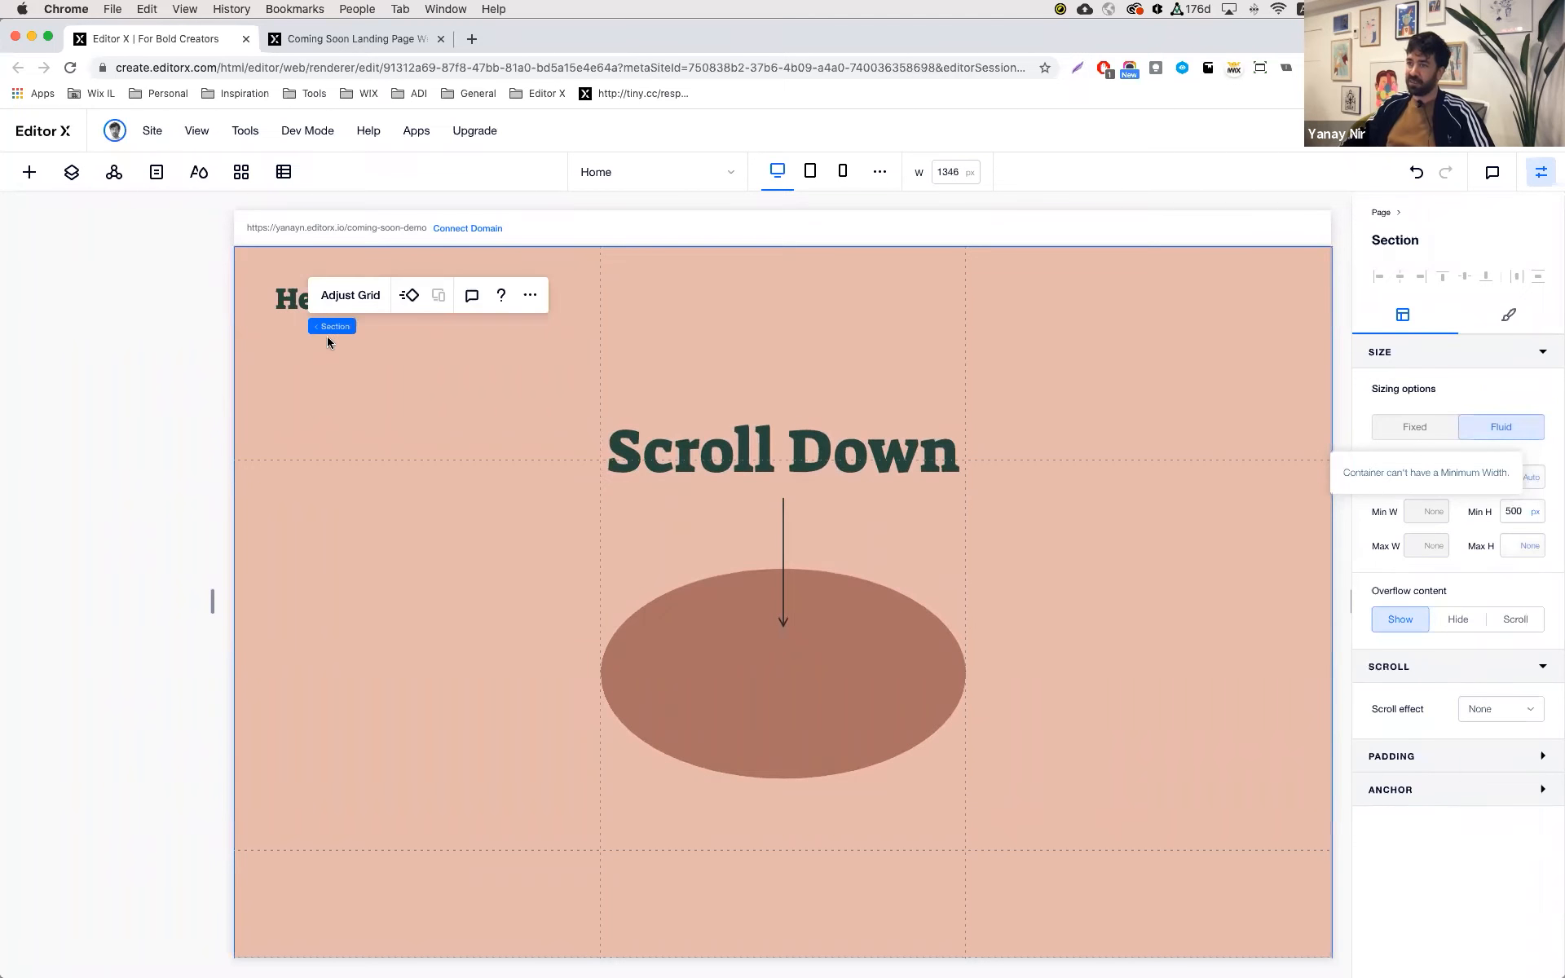
left_click(349, 304)
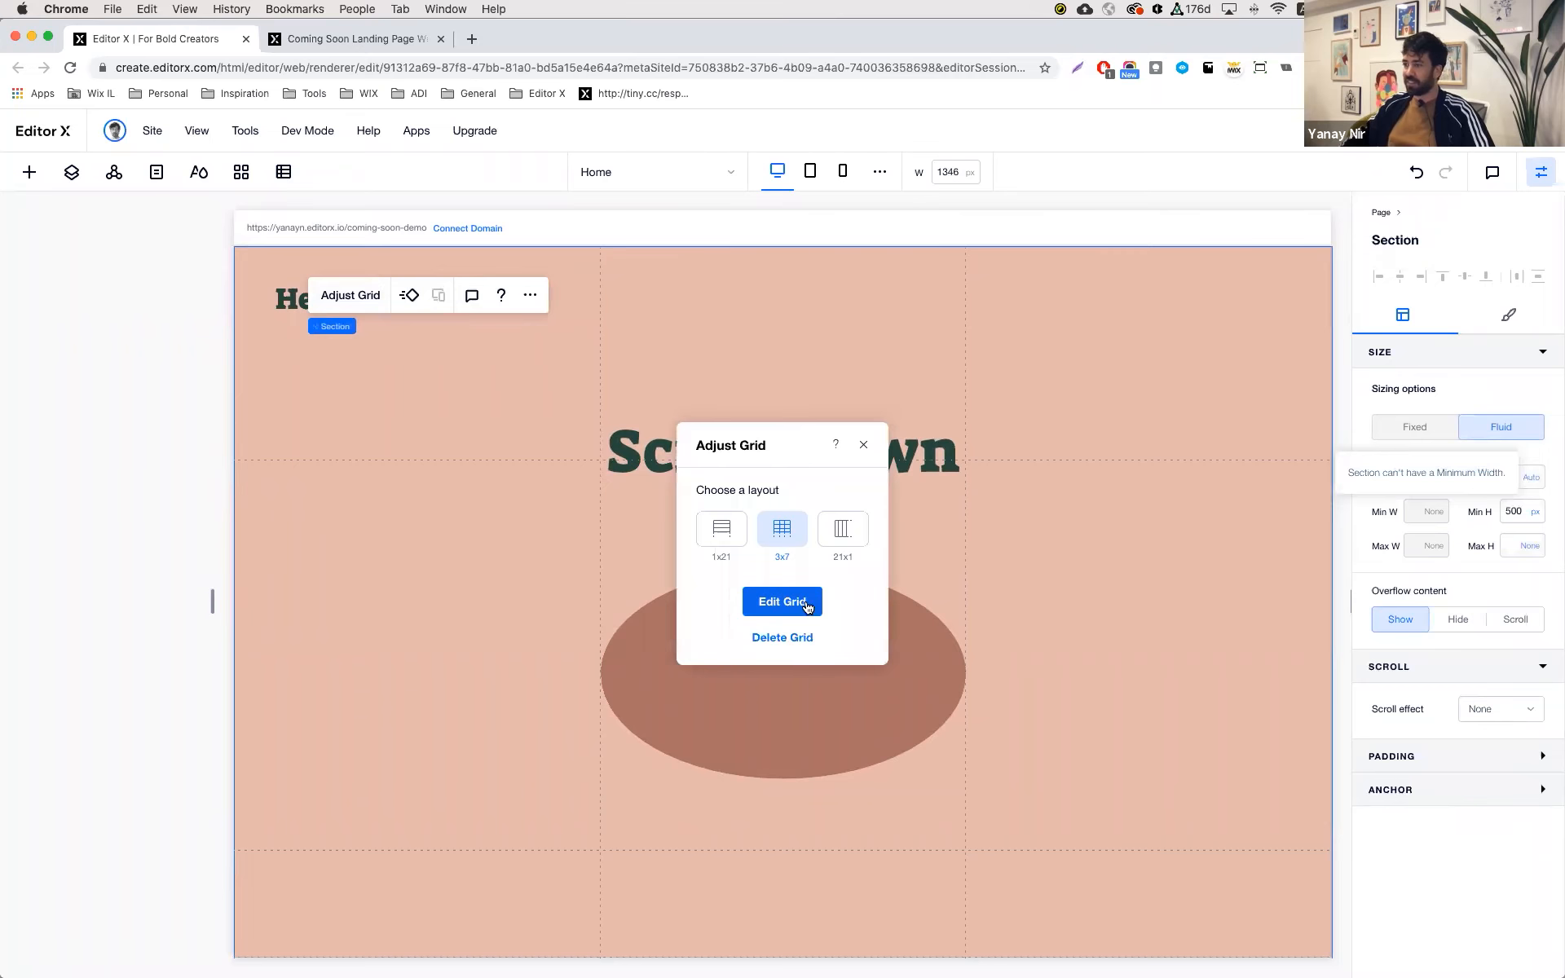
left_click(802, 603)
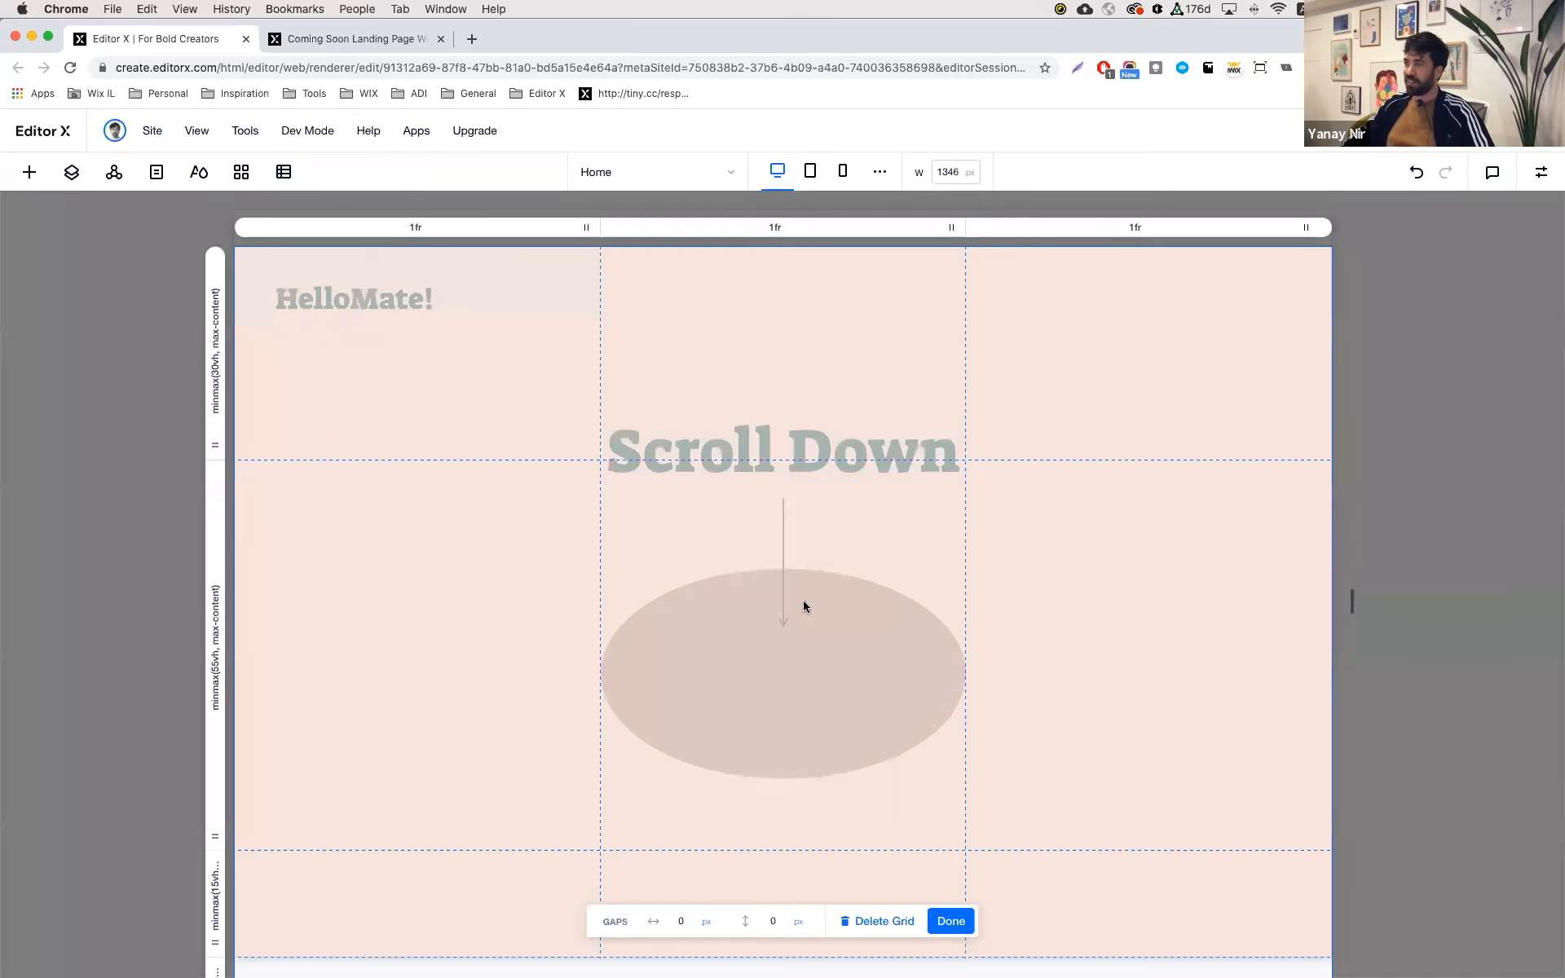
left_click(775, 229)
left_click(963, 287)
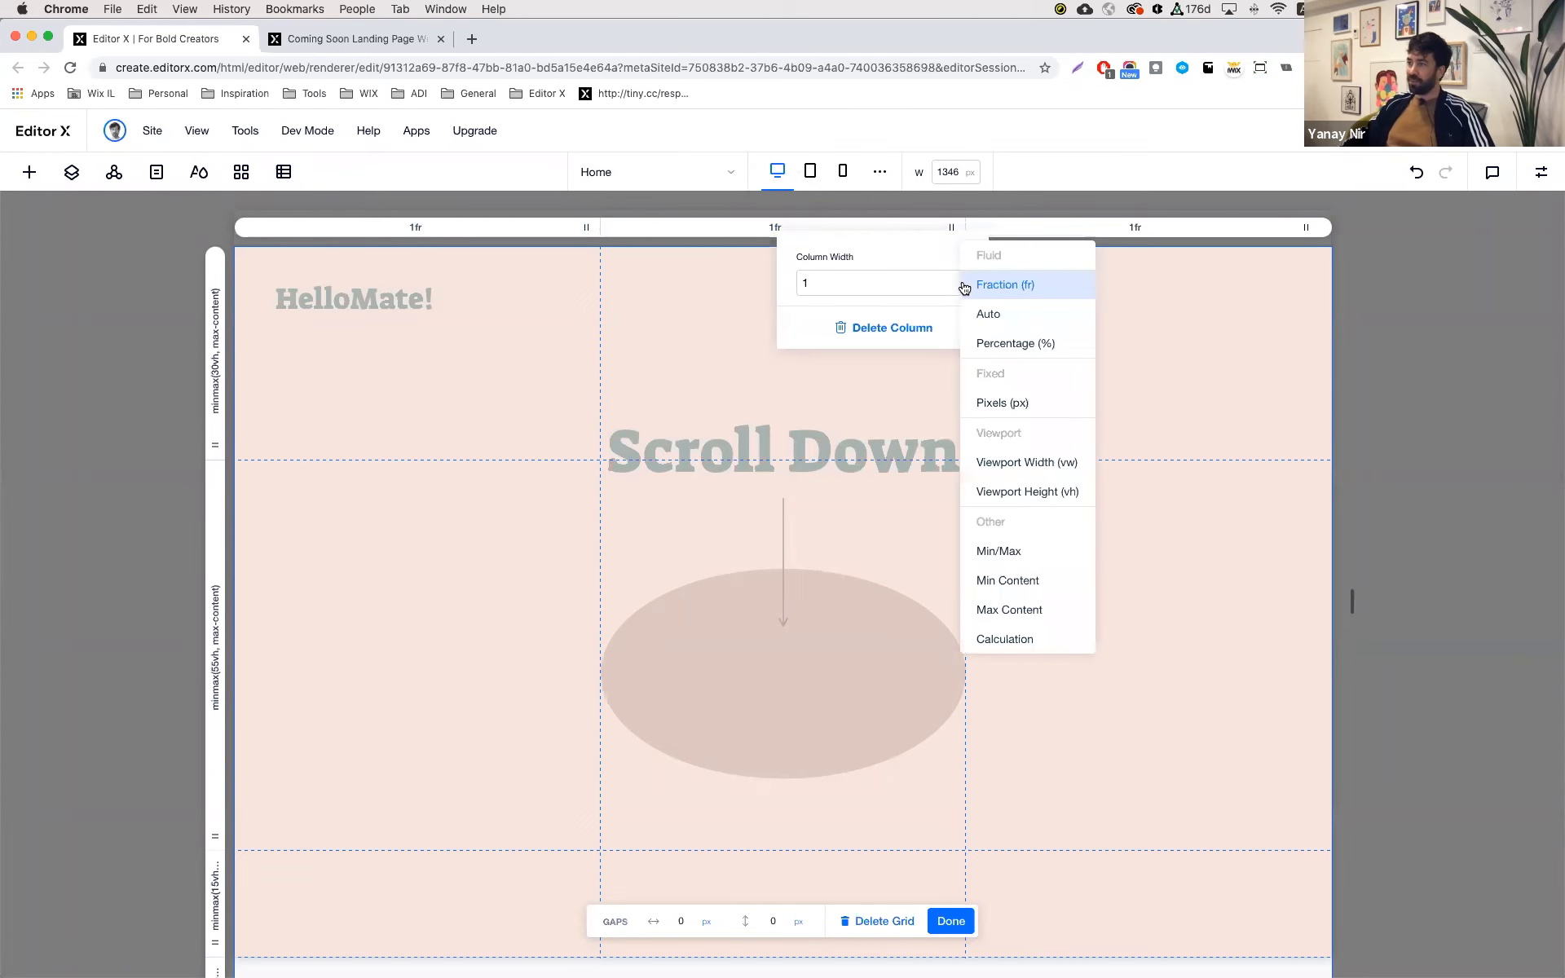
left_click(1004, 549)
- Set the middle column's minimum to 500 px and maximum to 1fr, finish the grid edit, and test it by resizing the canvas
left_click(836, 346)
type("500")
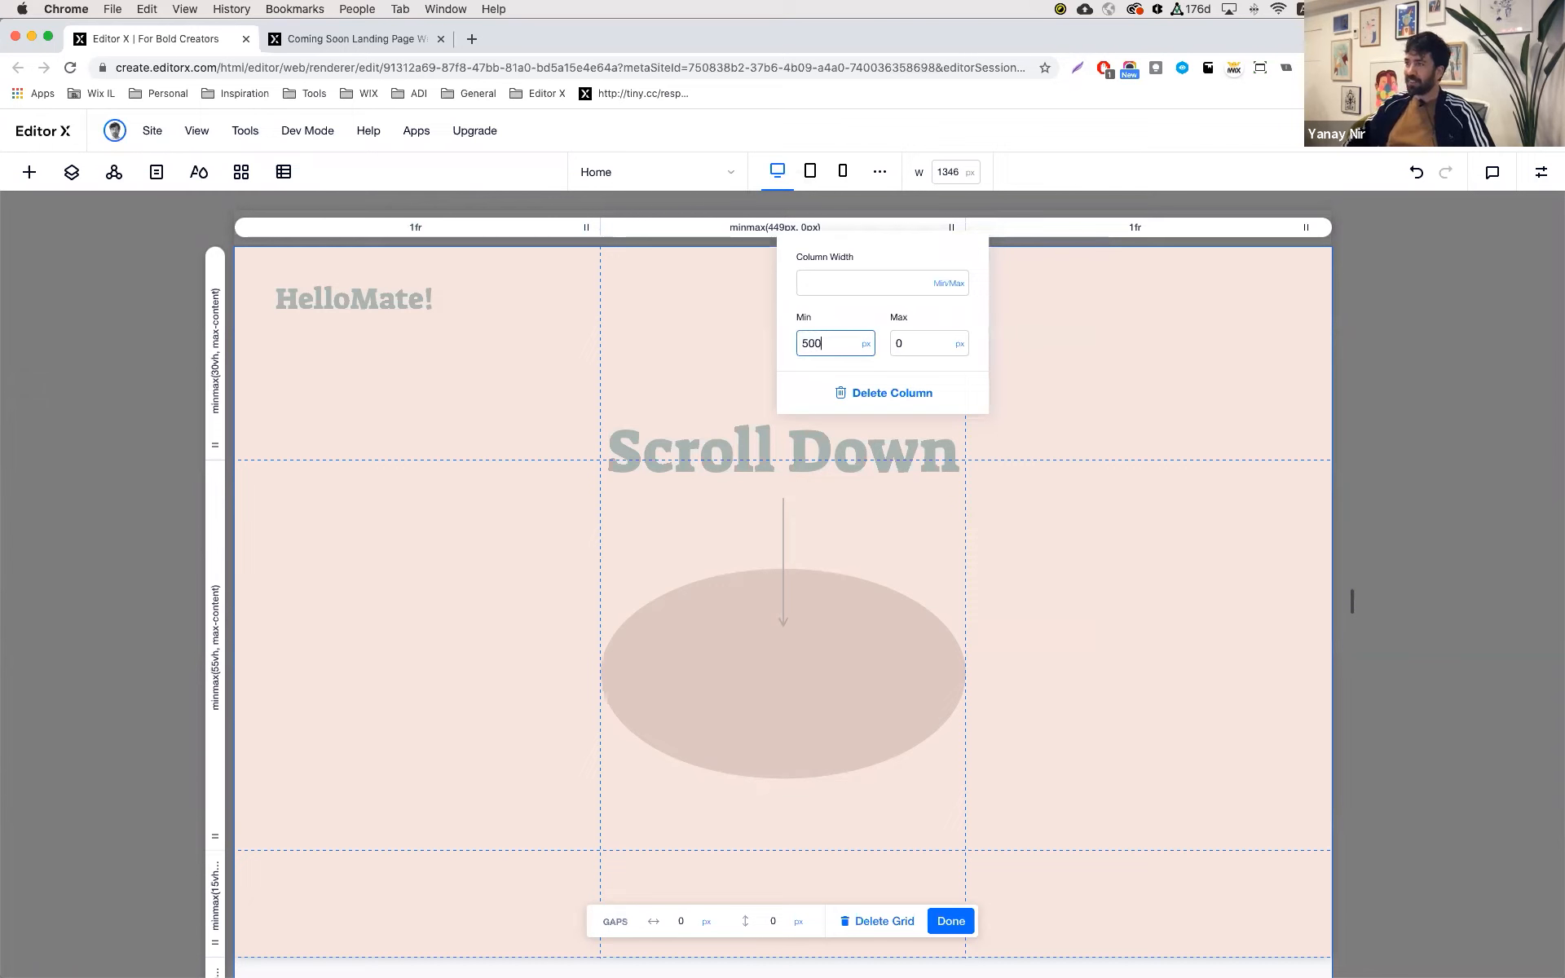
key("Tab")
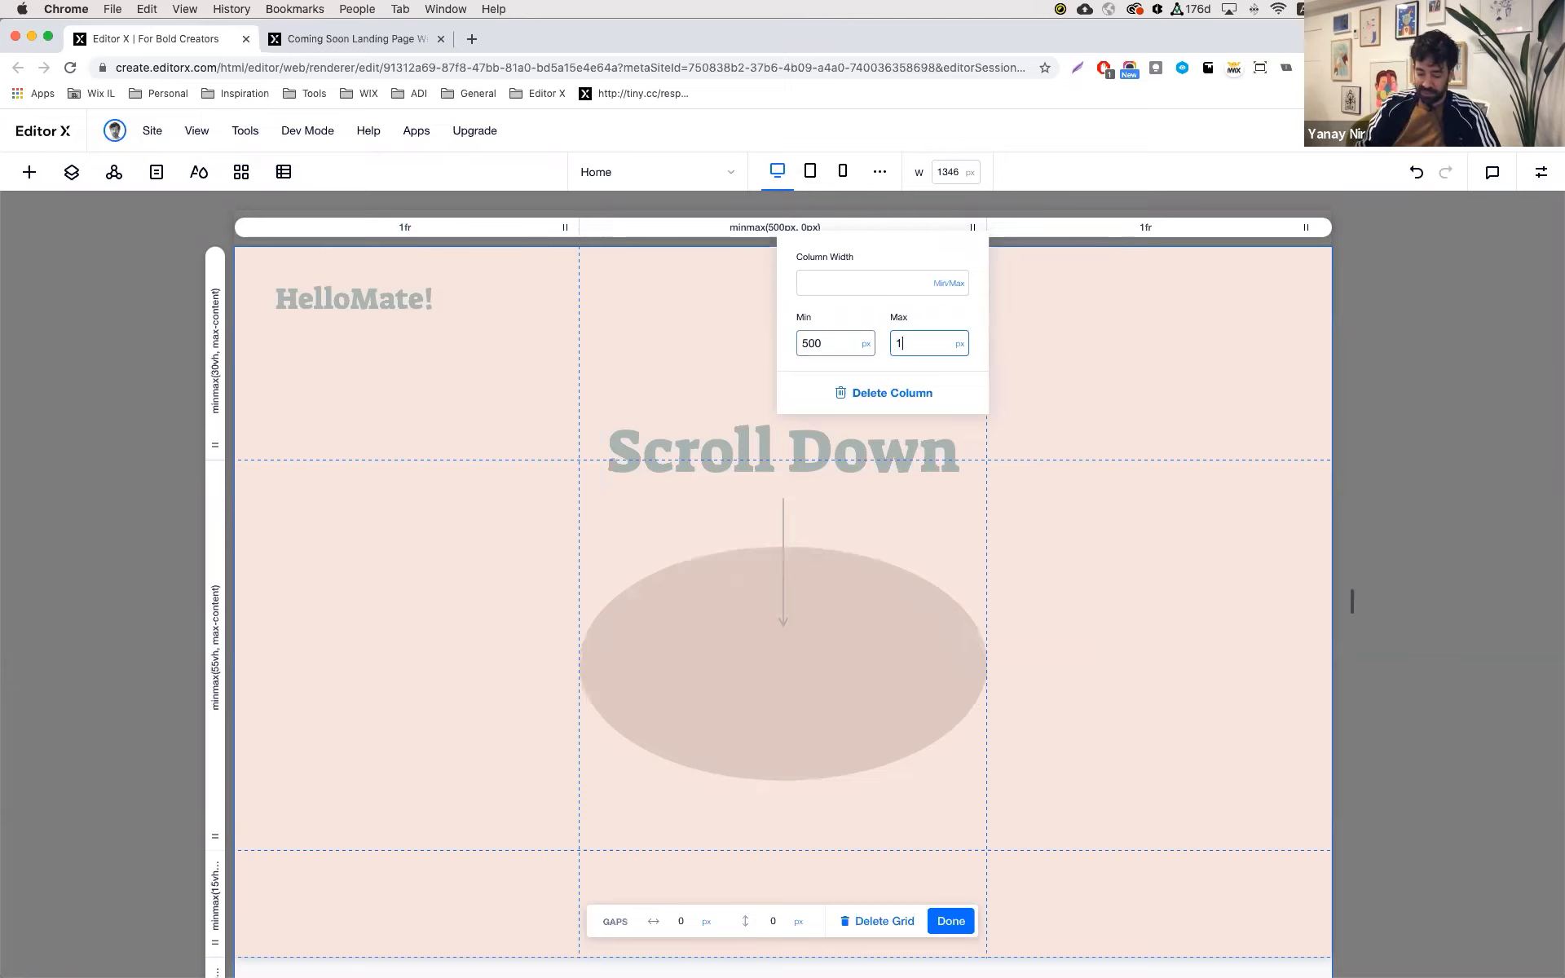
type("1fr")
key("Return")
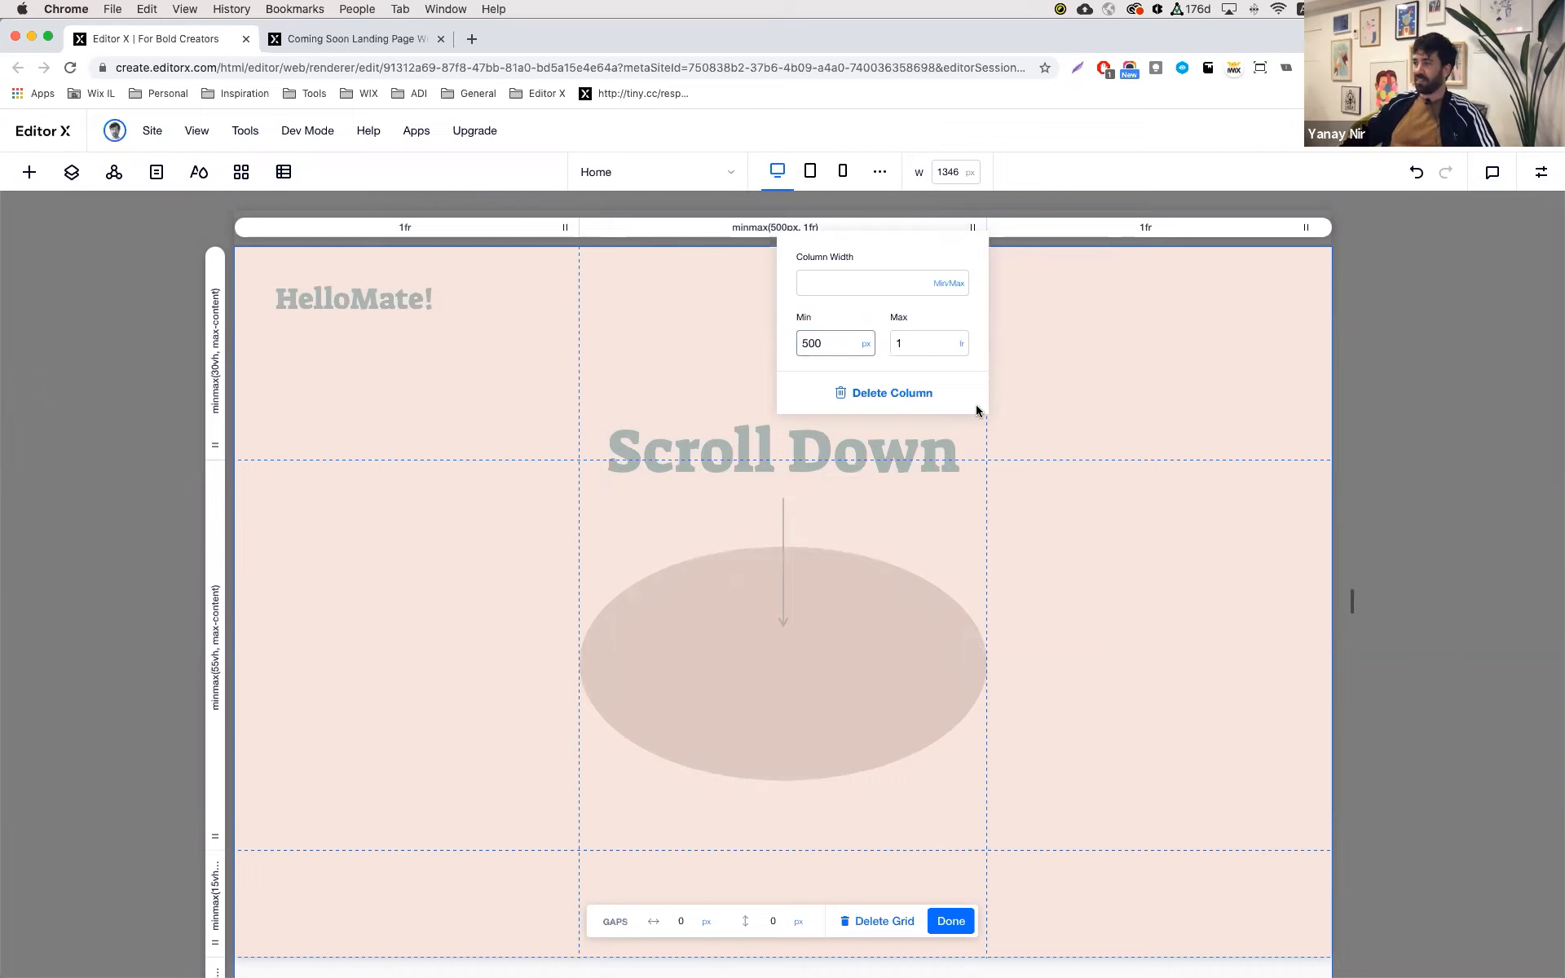
left_click(1048, 539)
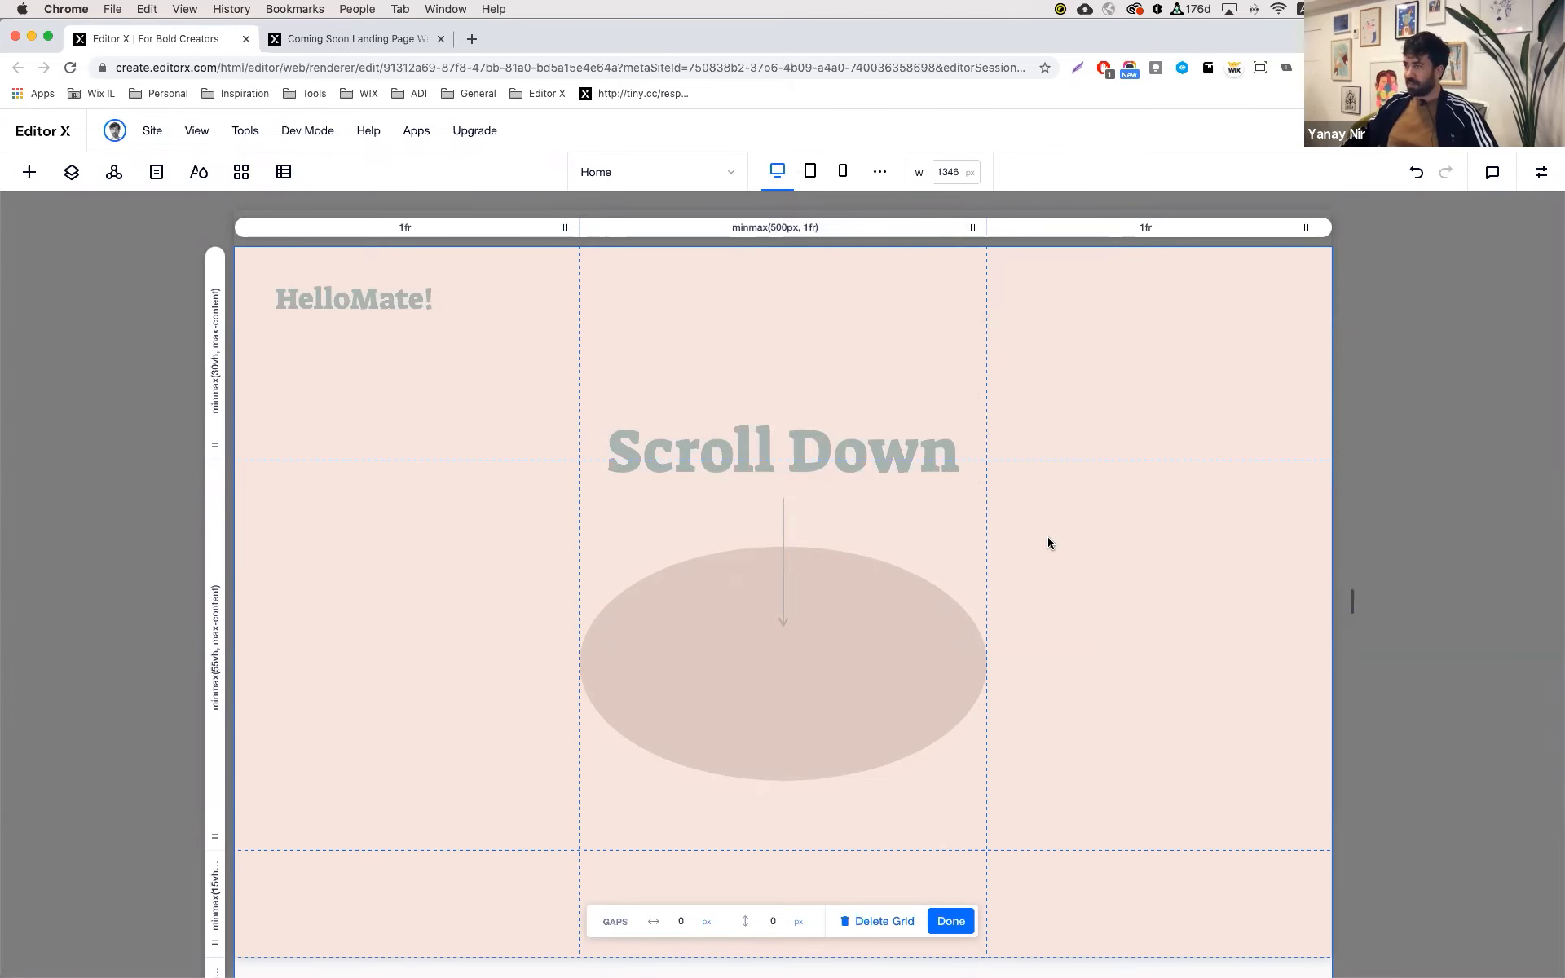
left_click(1048, 538)
left_click(1106, 745)
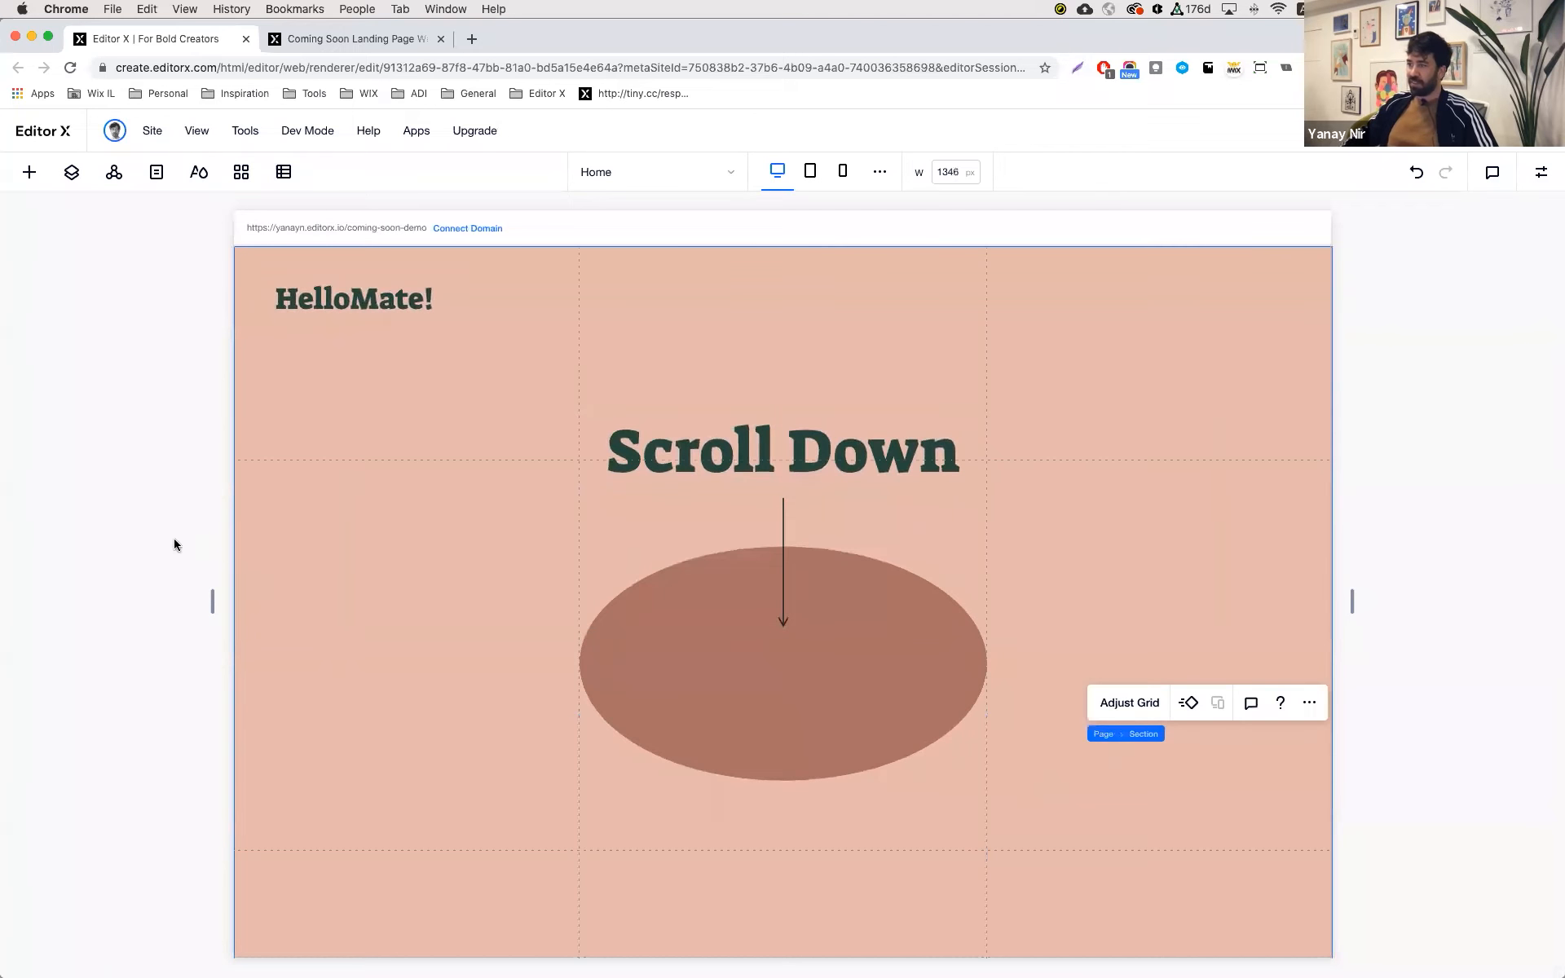
mouse_move(212, 601)
left_mouse_down()
mouse_move(339, 600)
mouse_move(24, 600)
mouse_move(114, 578)
mouse_move(217, 594)
mouse_move(2, 575)
mouse_move(217, 577)
left_mouse_up()
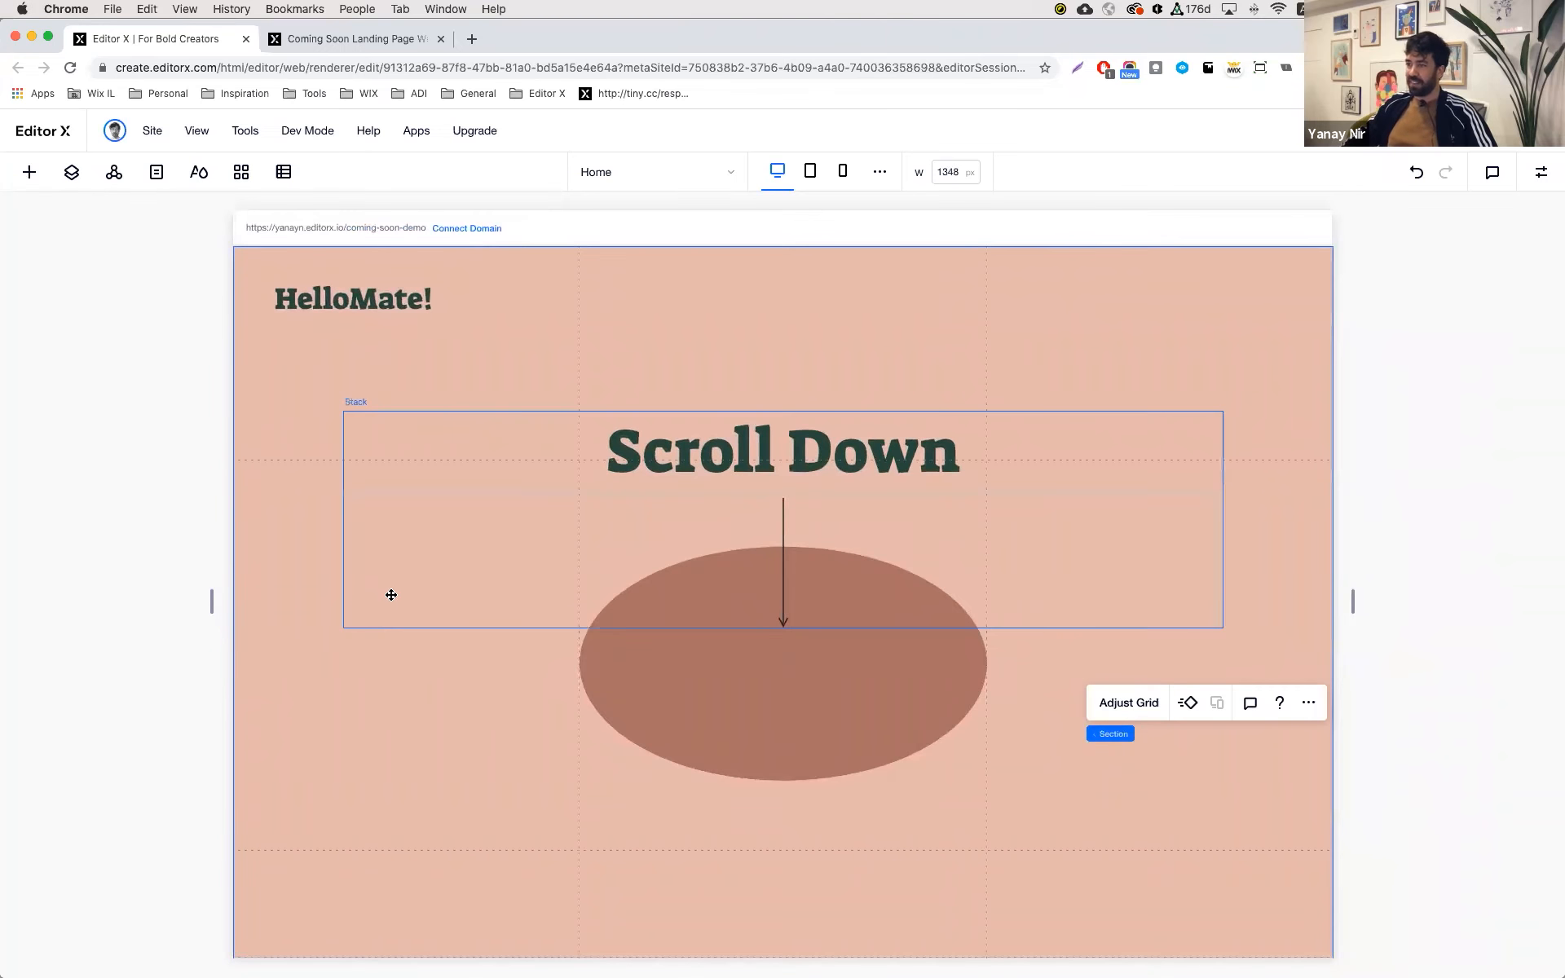
left_click(418, 728)
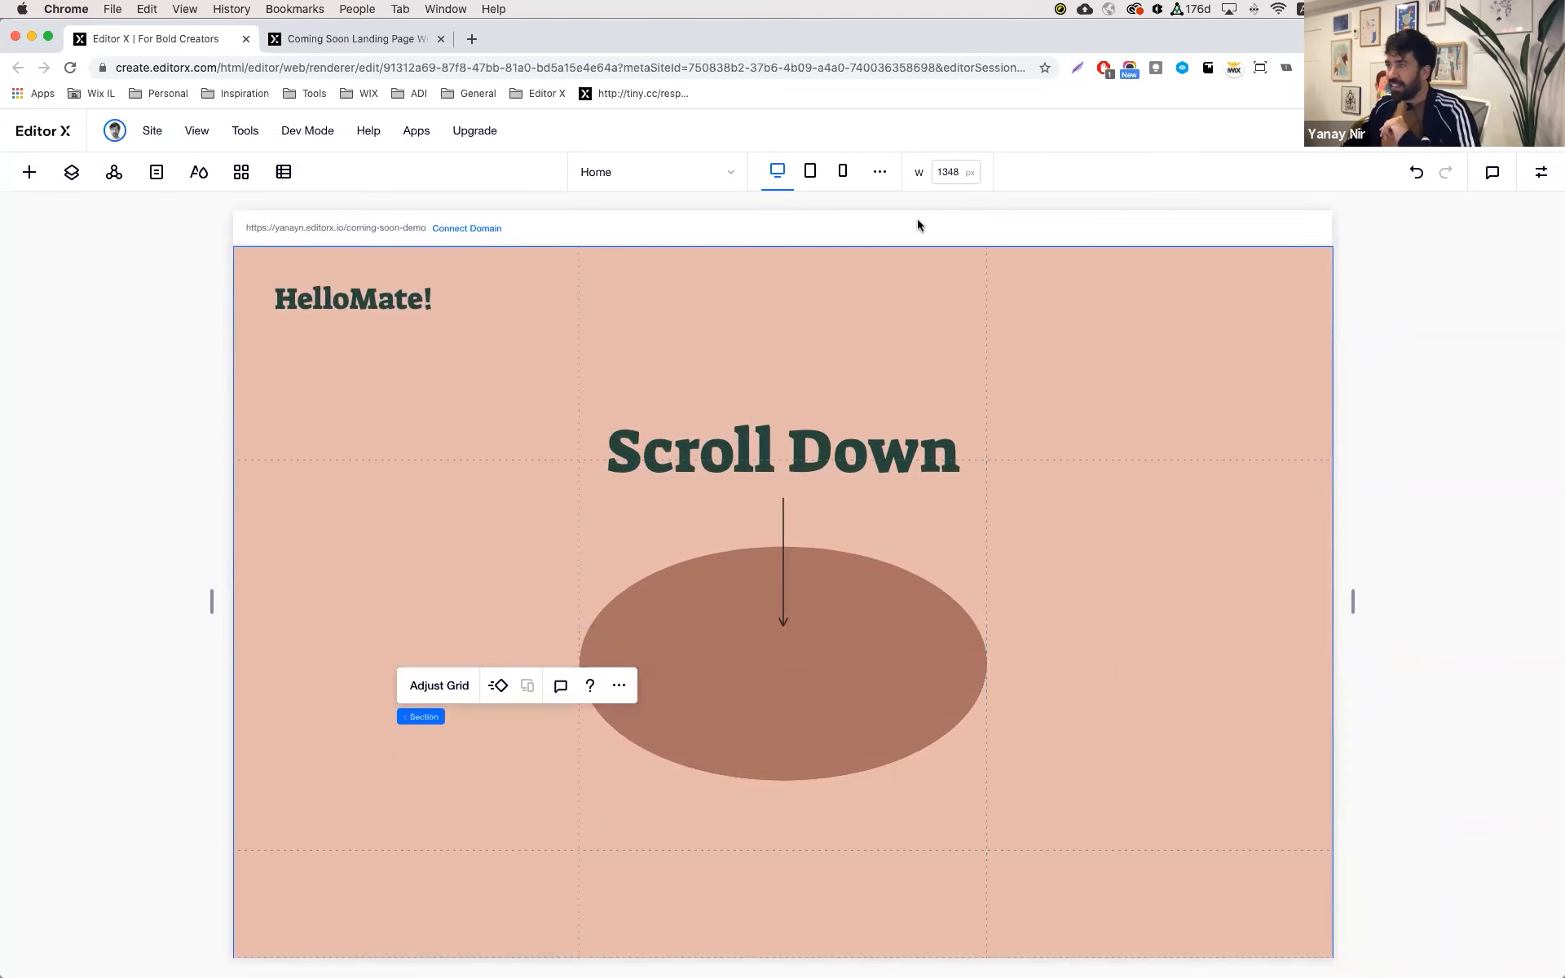
- At the tablet breakpoint, add a row to the section's grid just above the row holding the Good things stack and video
left_click(811, 172)
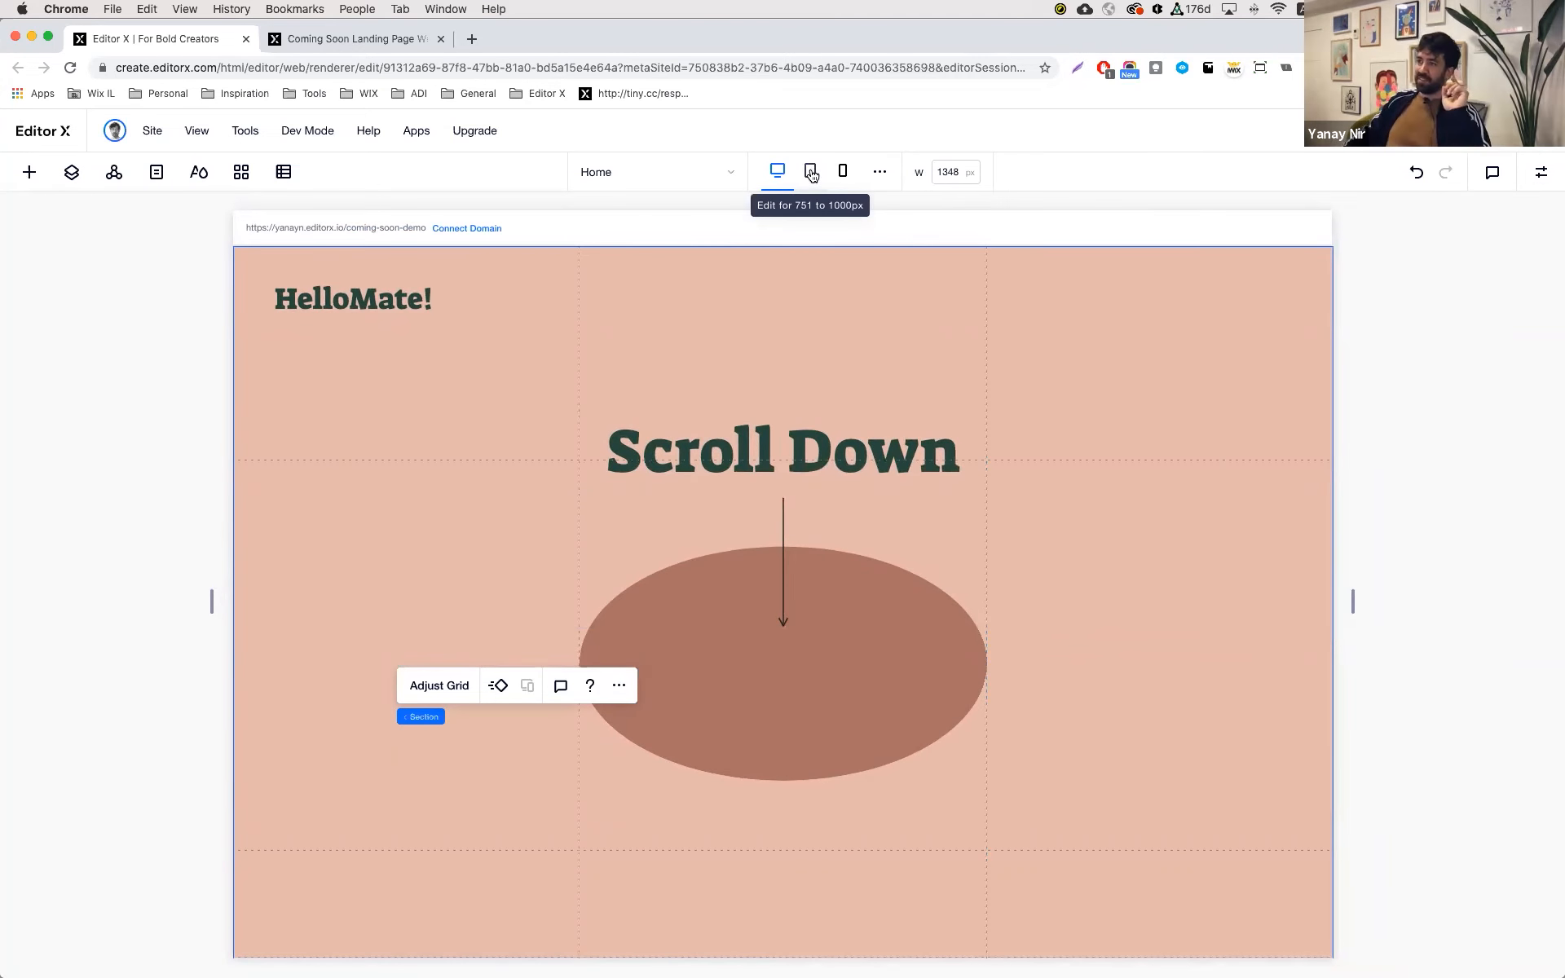
left_click(578, 605)
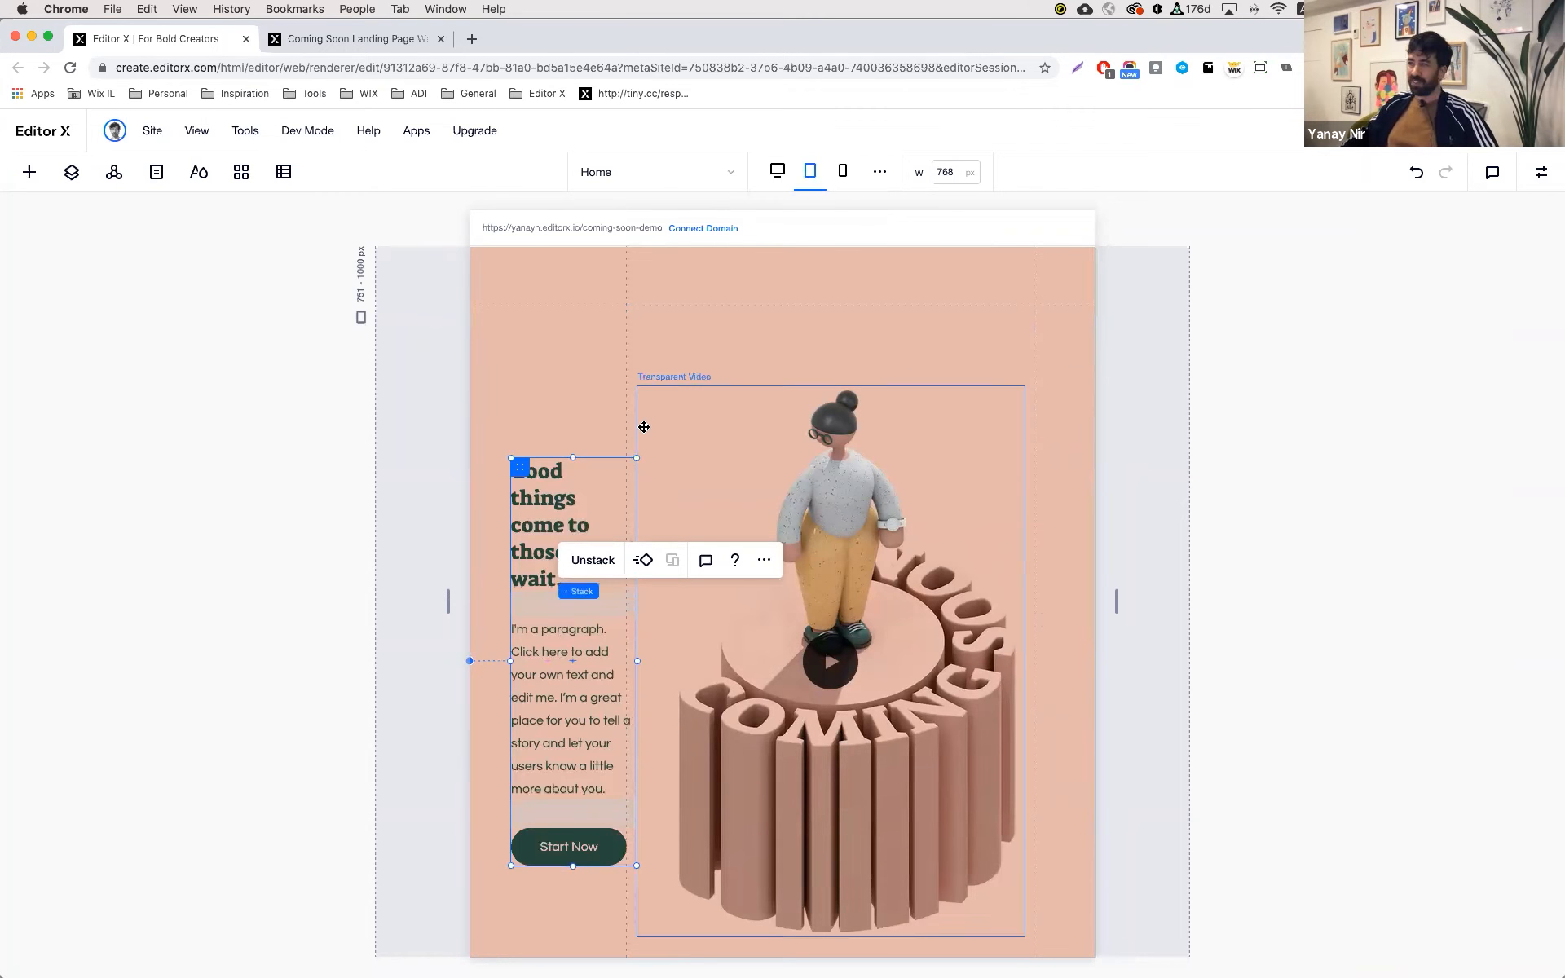
scroll(639, 423, "up", 5)
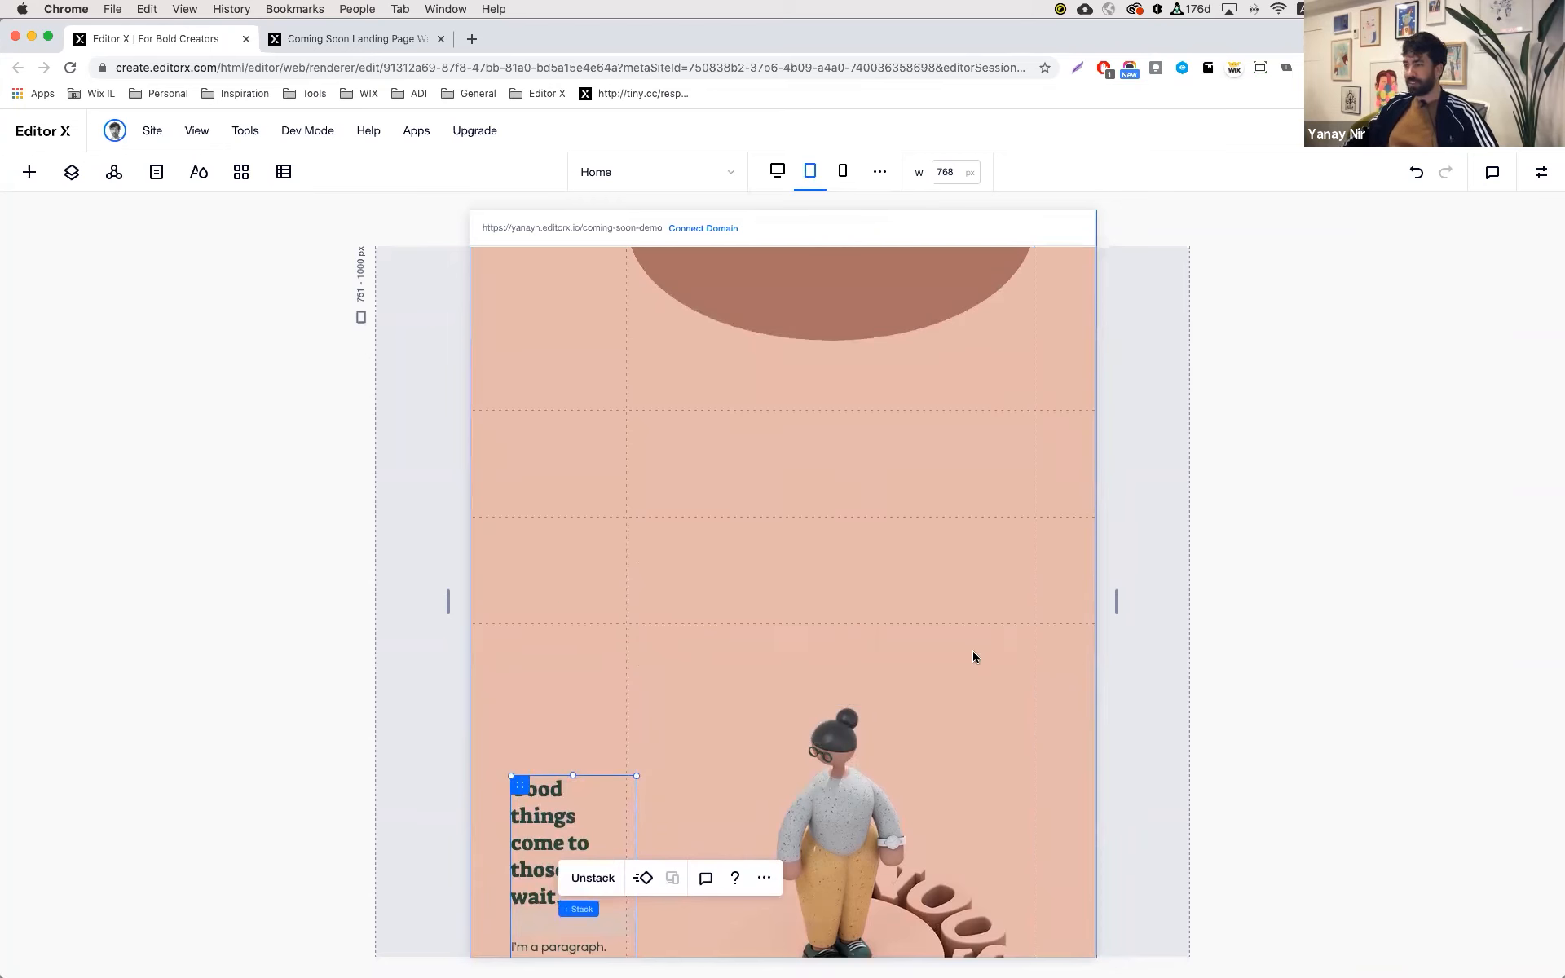
left_click(551, 652)
left_click(560, 609)
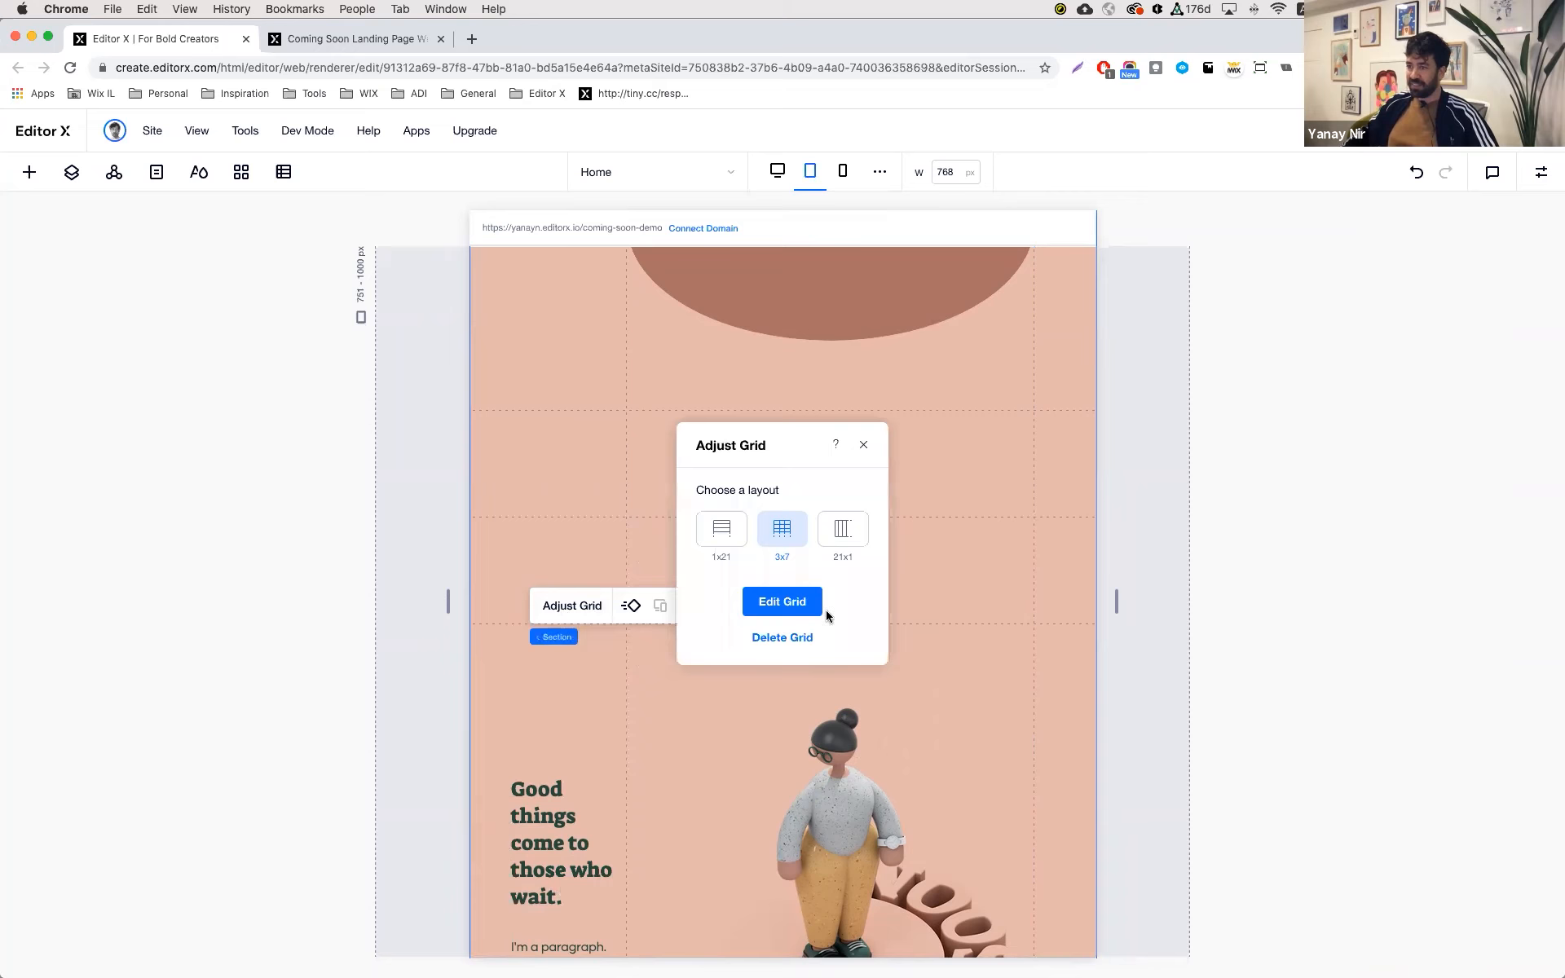
left_click(786, 603)
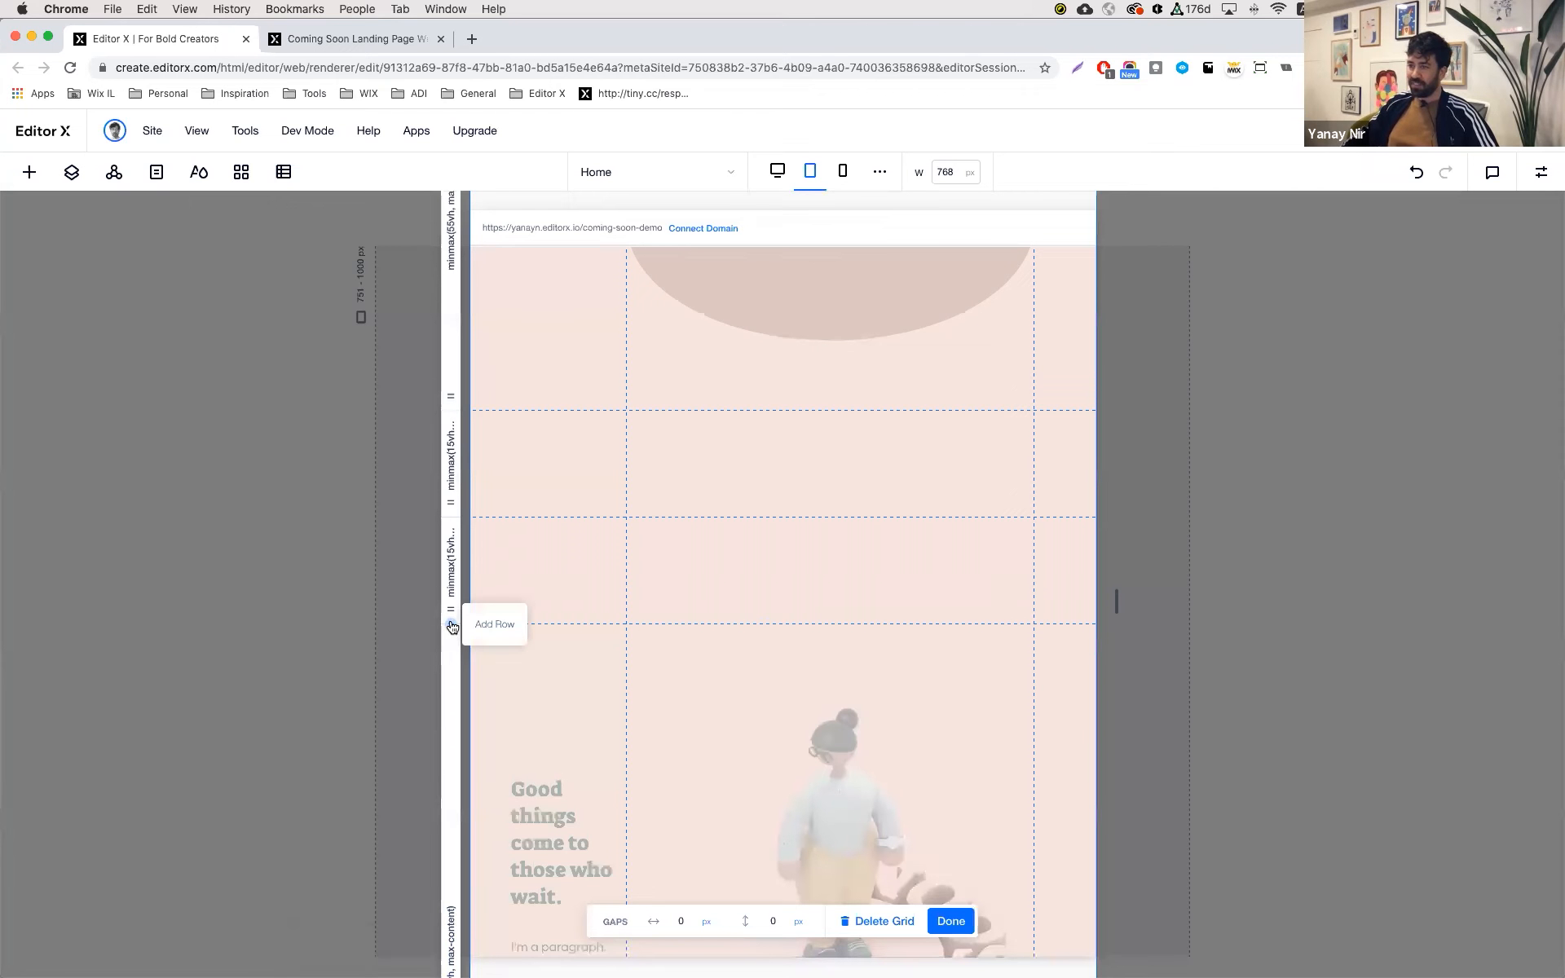
left_click(451, 625)
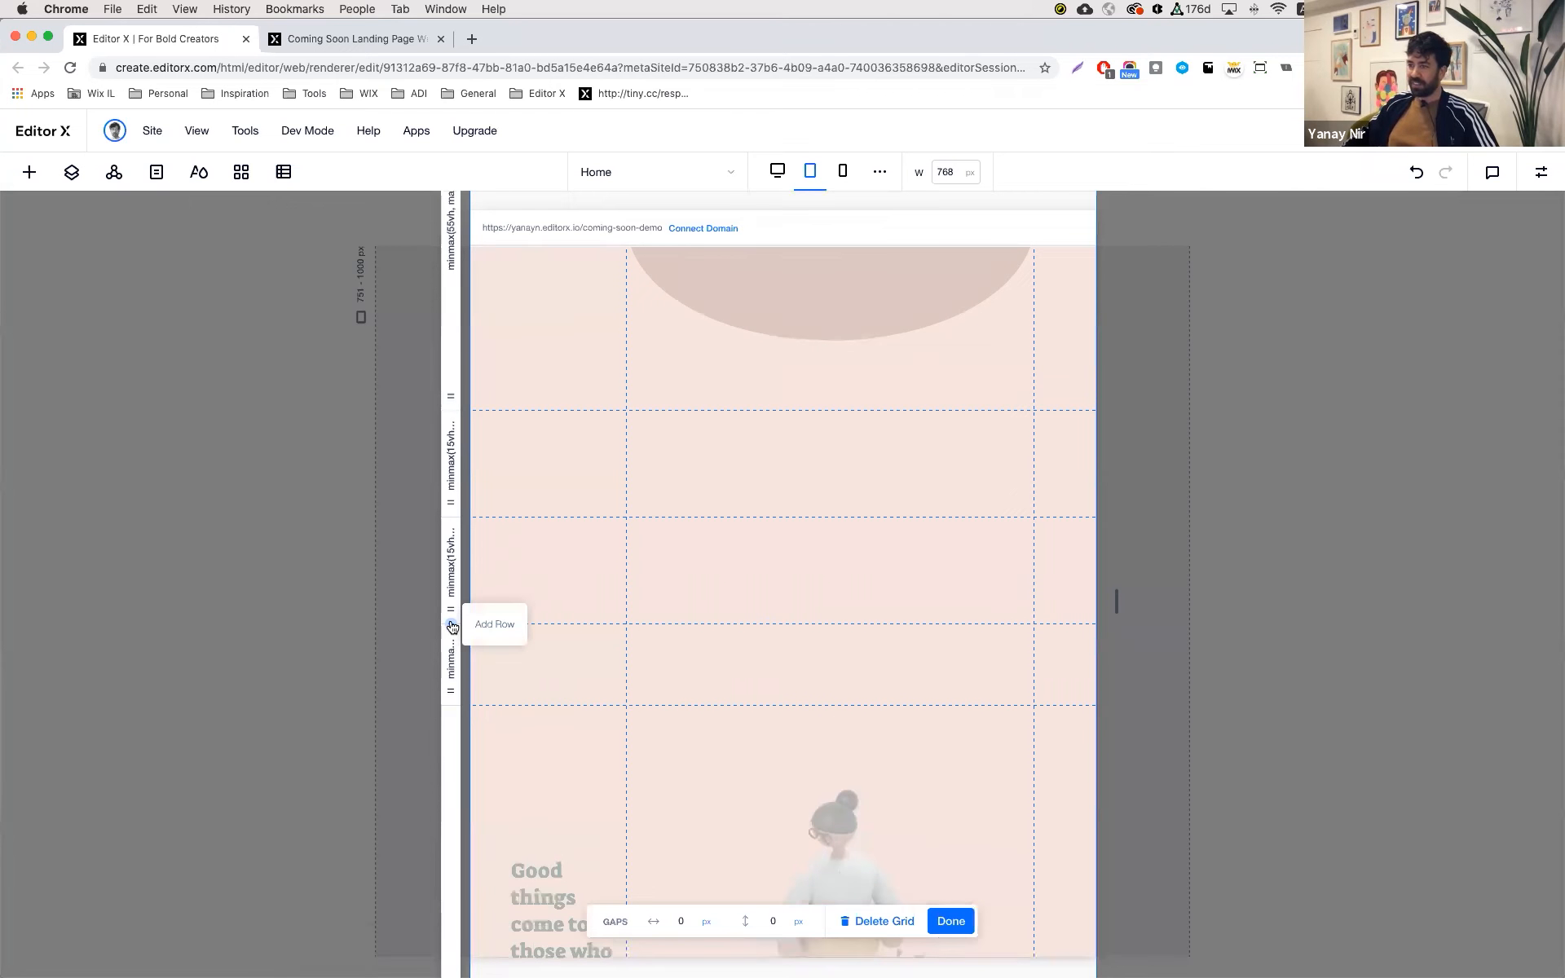
- Finish the grid edit and set the Good things stack's grid area to start at row 5 and end at row 6
left_click(951, 922)
scroll(577, 774, "down", 5)
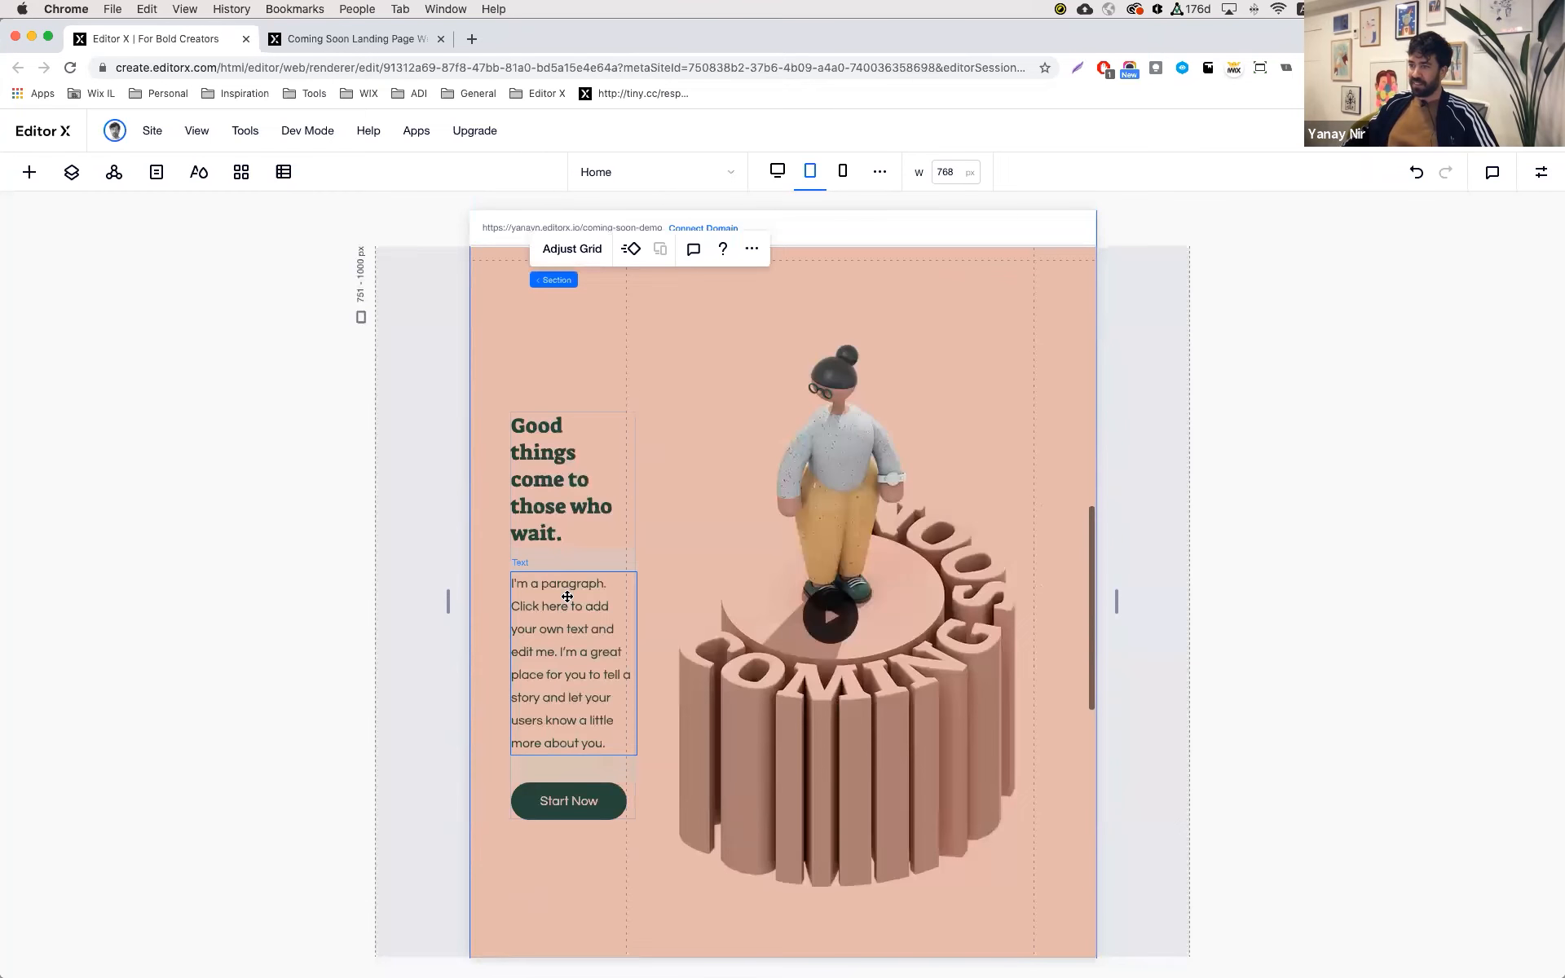
left_click(567, 556)
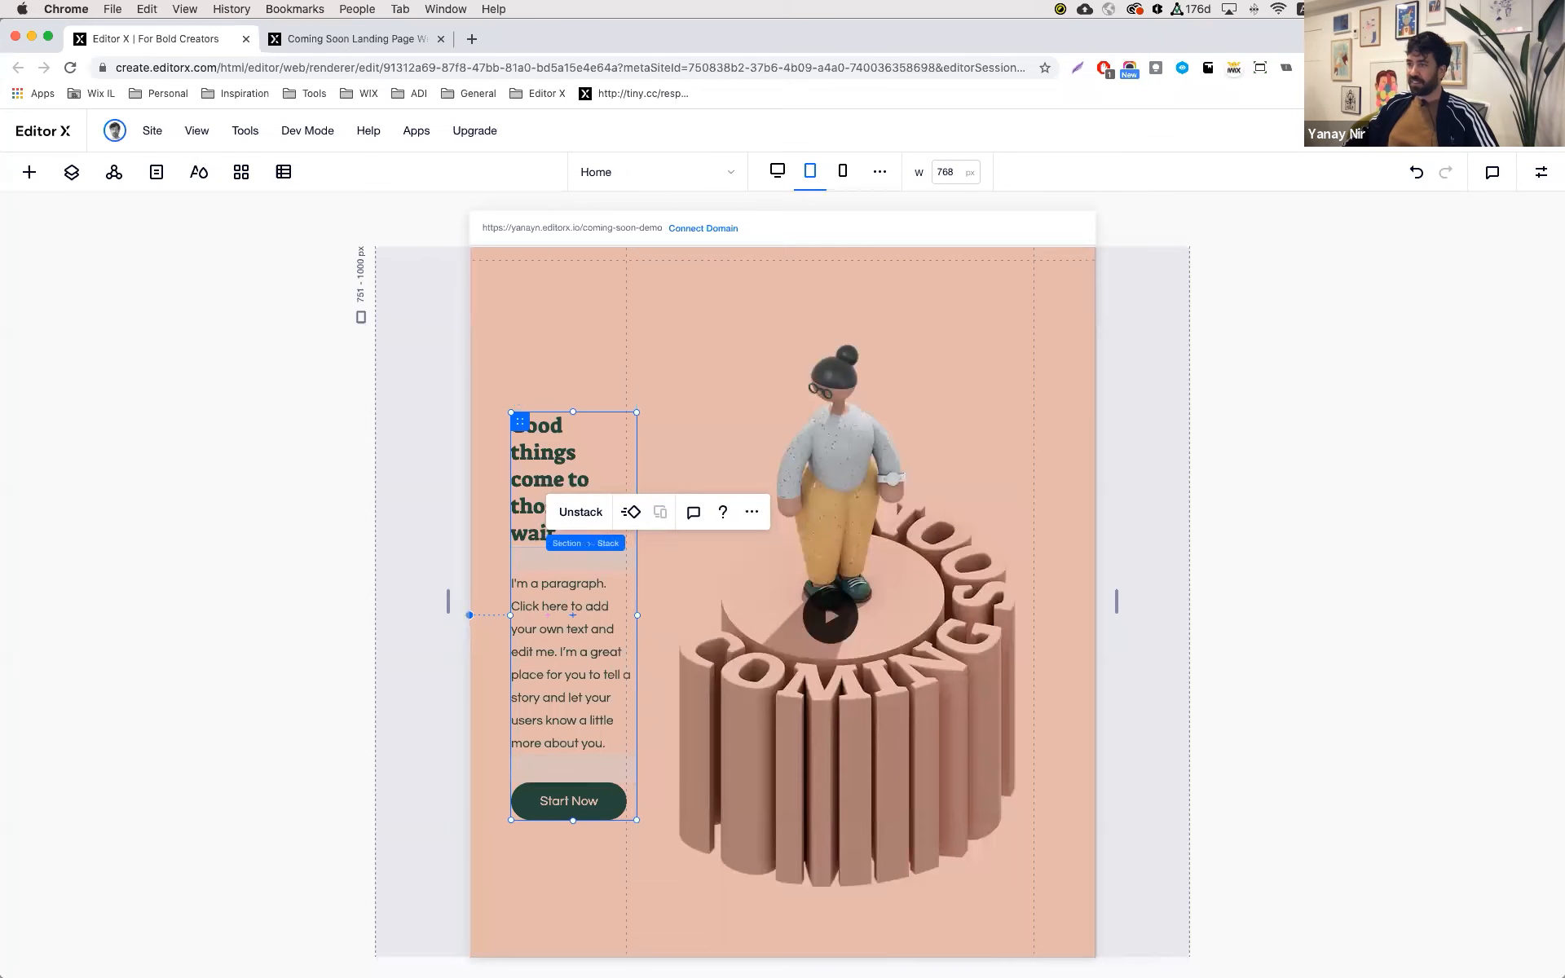
left_click(1535, 176)
scroll(1425, 752, "down", 2)
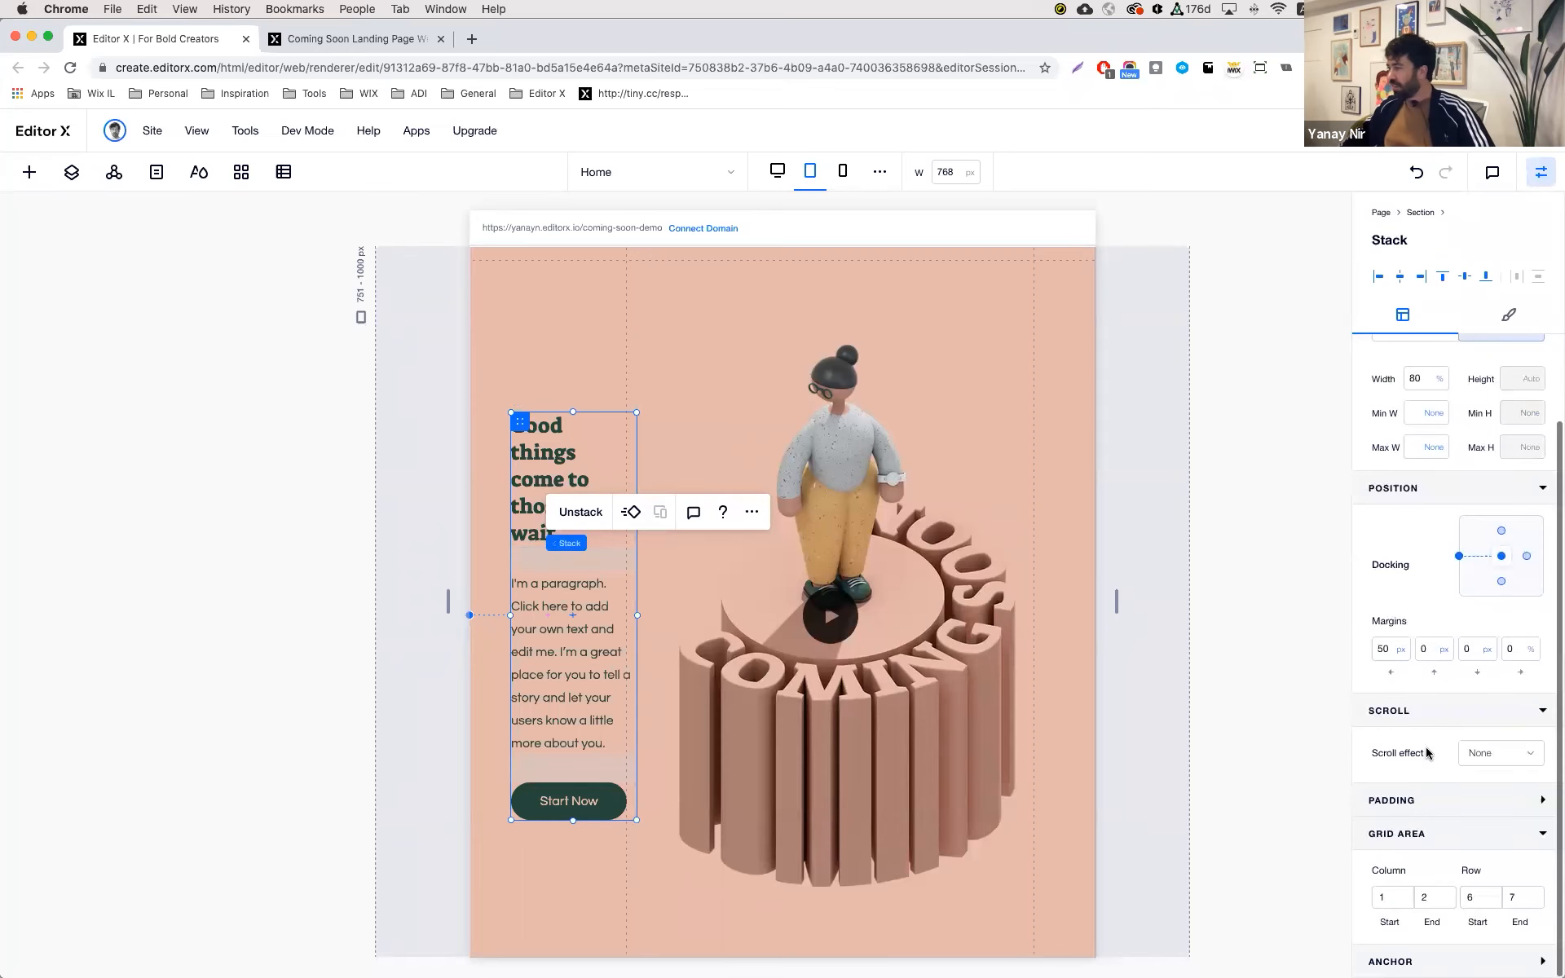
left_click(1481, 903)
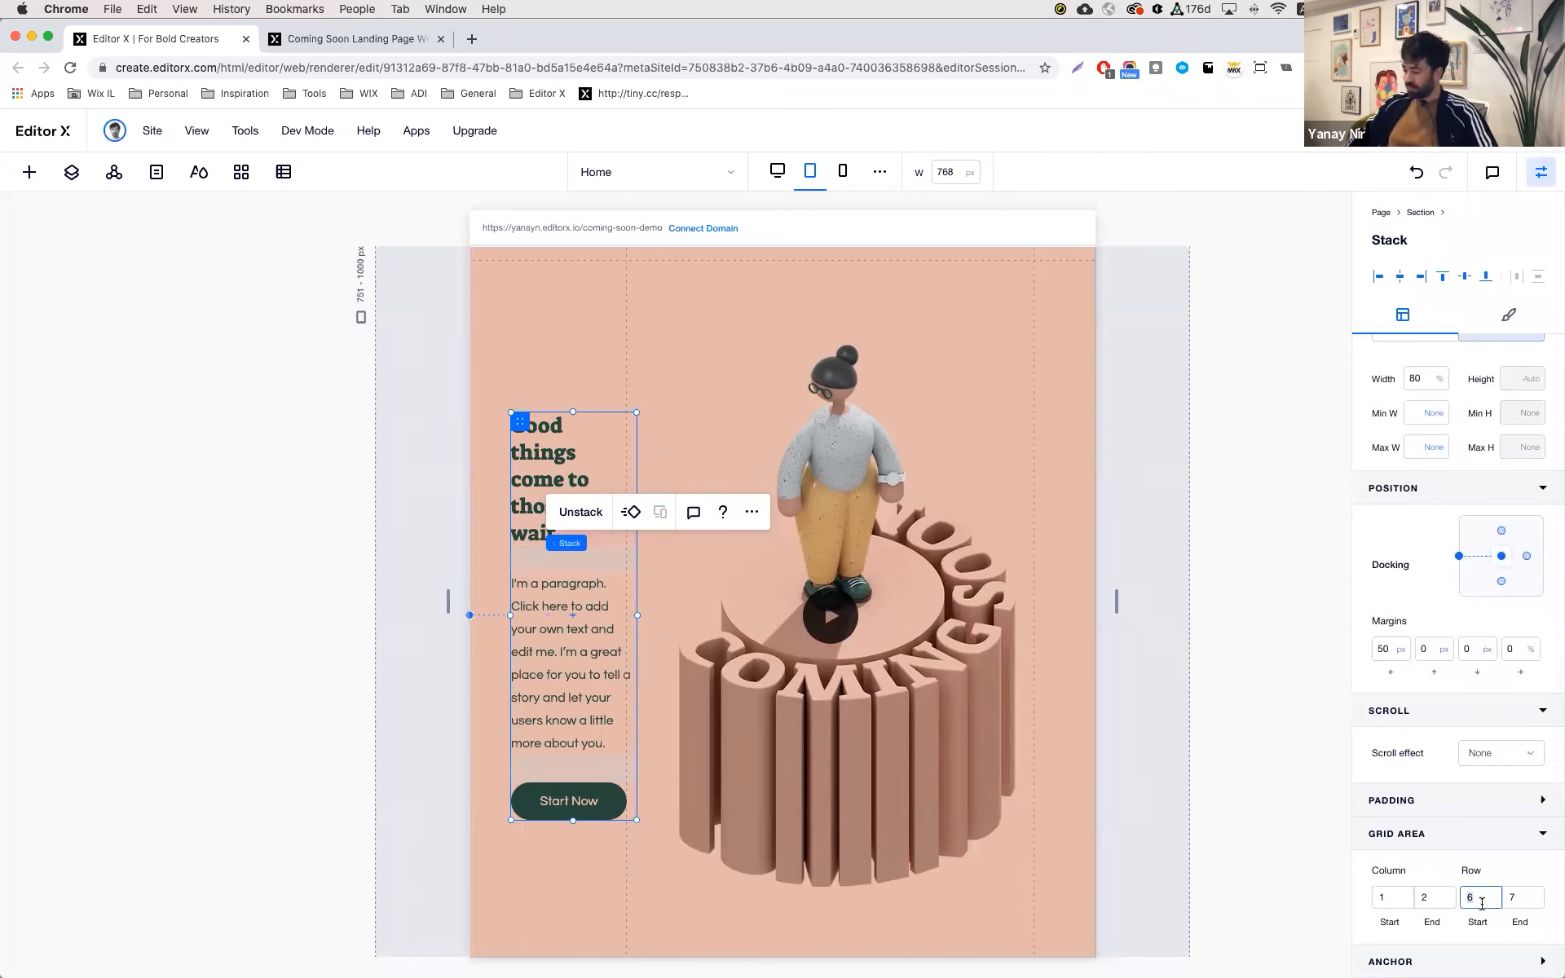
type("5")
key("Tab")
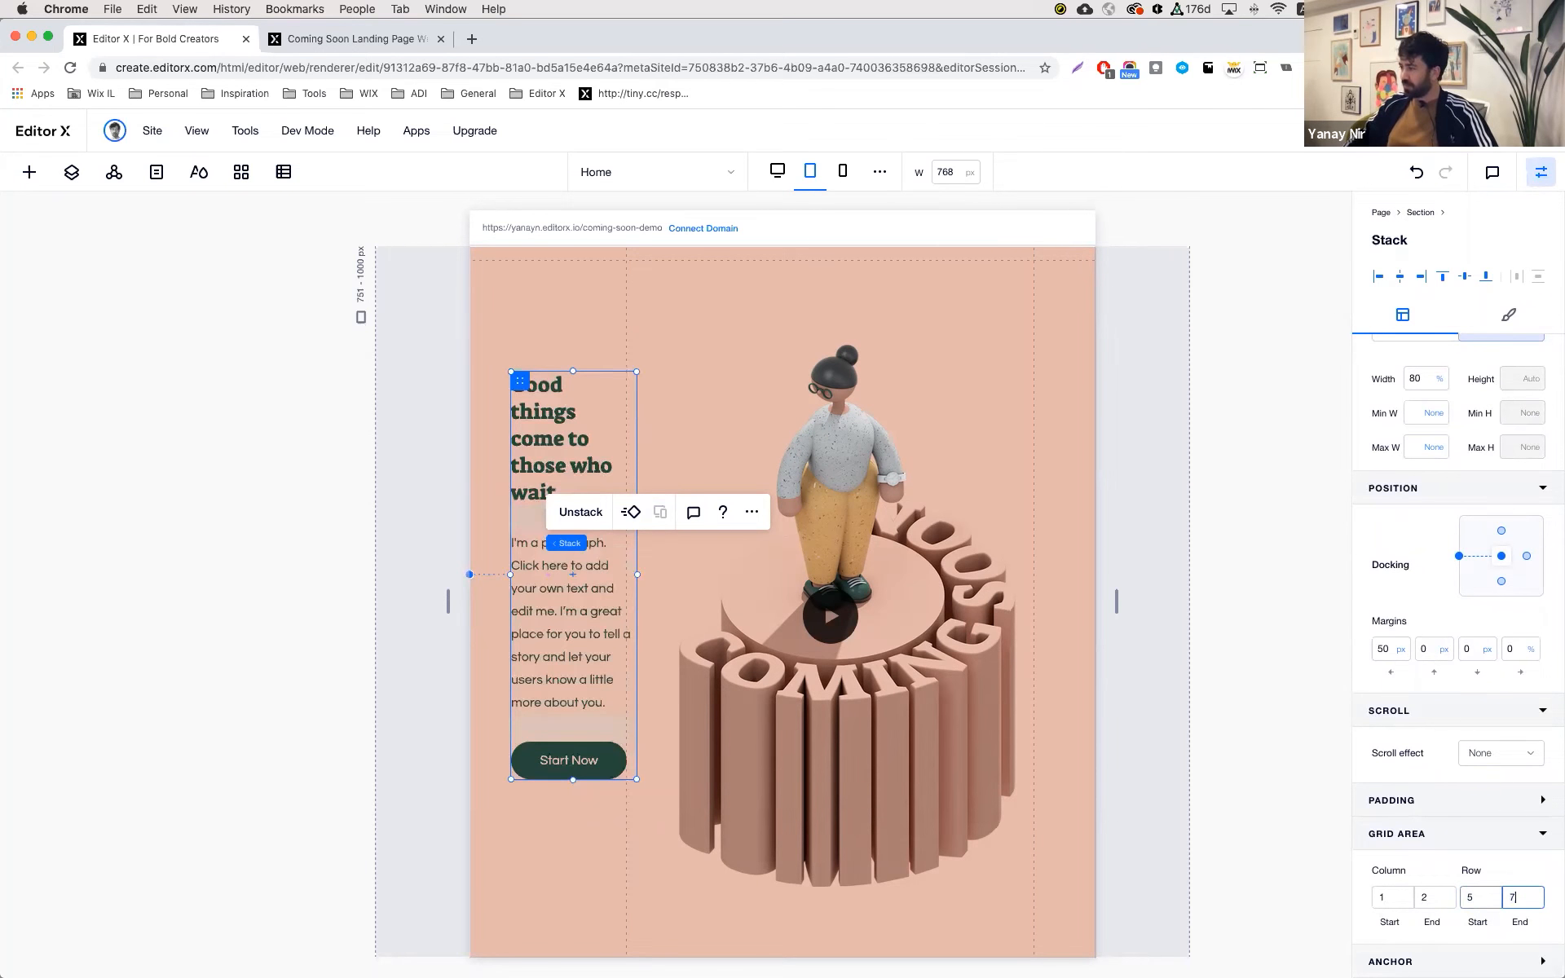
type("6")
- Extend the Good things stack's grid area to column end 4 and centre the stack horizontally in it
left_click(1427, 898)
type("4")
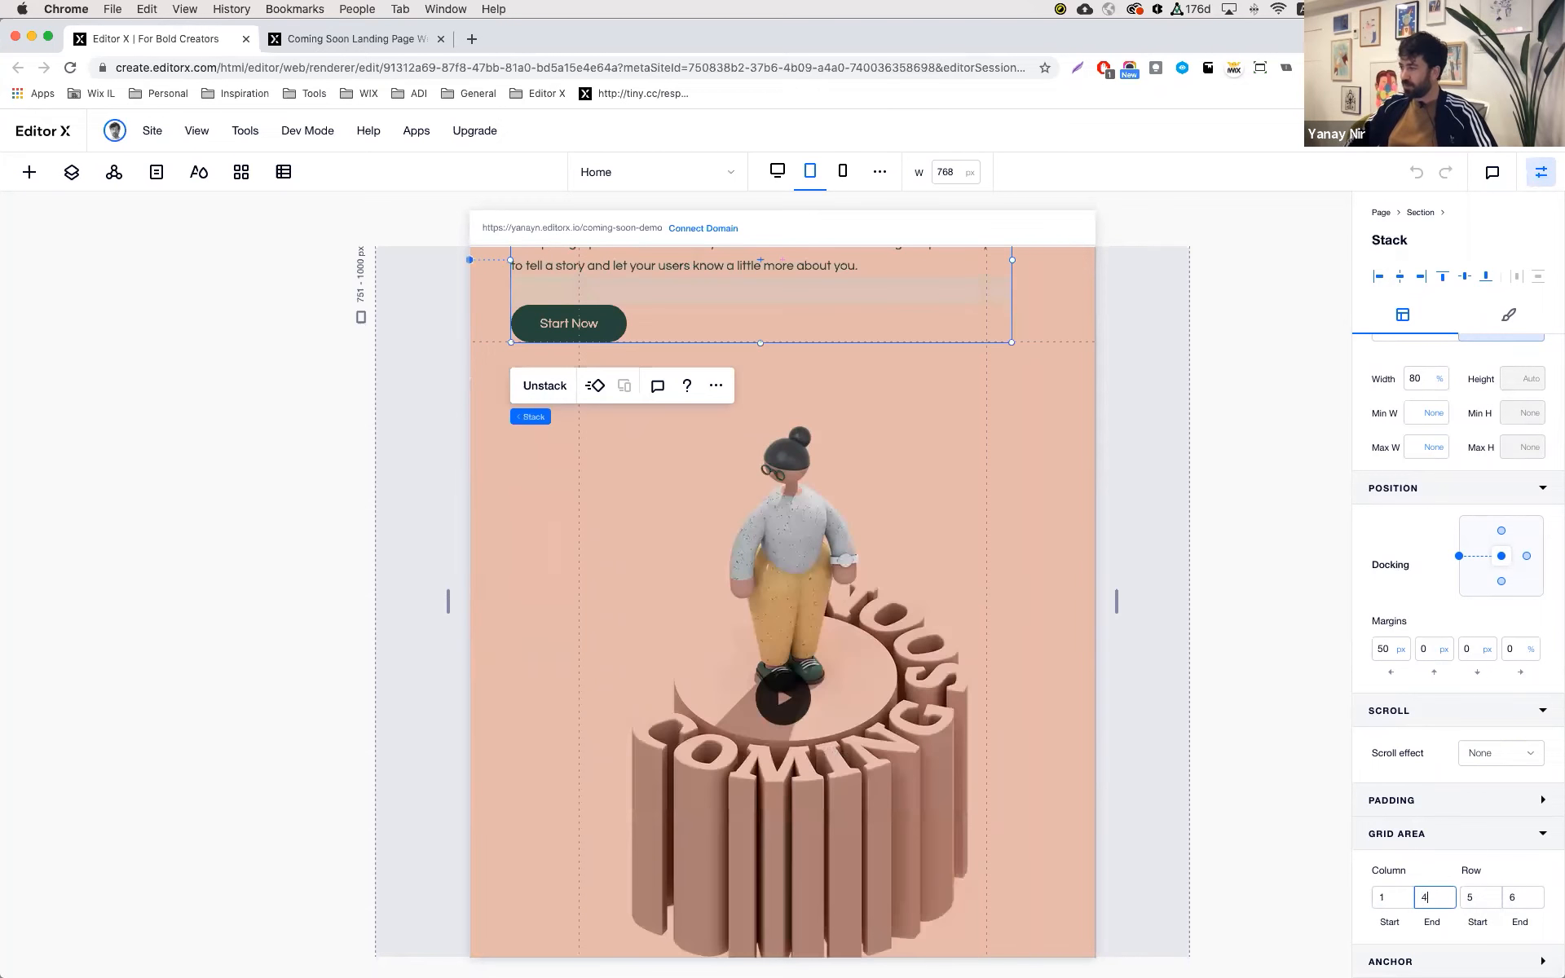
left_click(1399, 277)
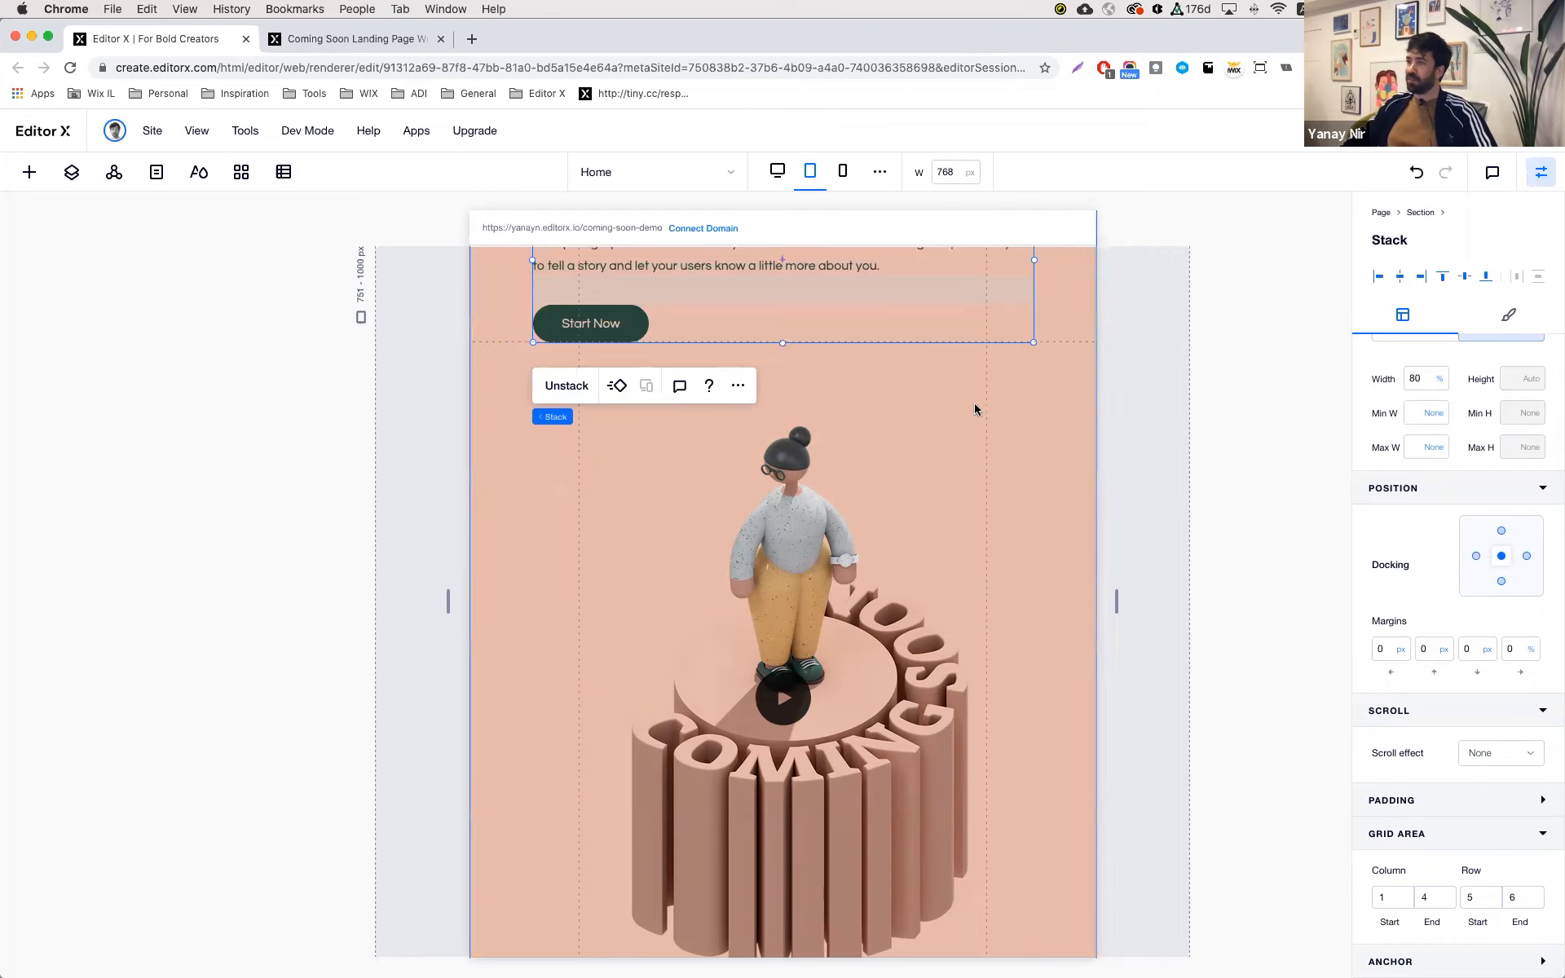
- Centre-align the Good things heading and paragraph text, and centre the Start Now button within the stack
scroll(1093, 370, "up", 6)
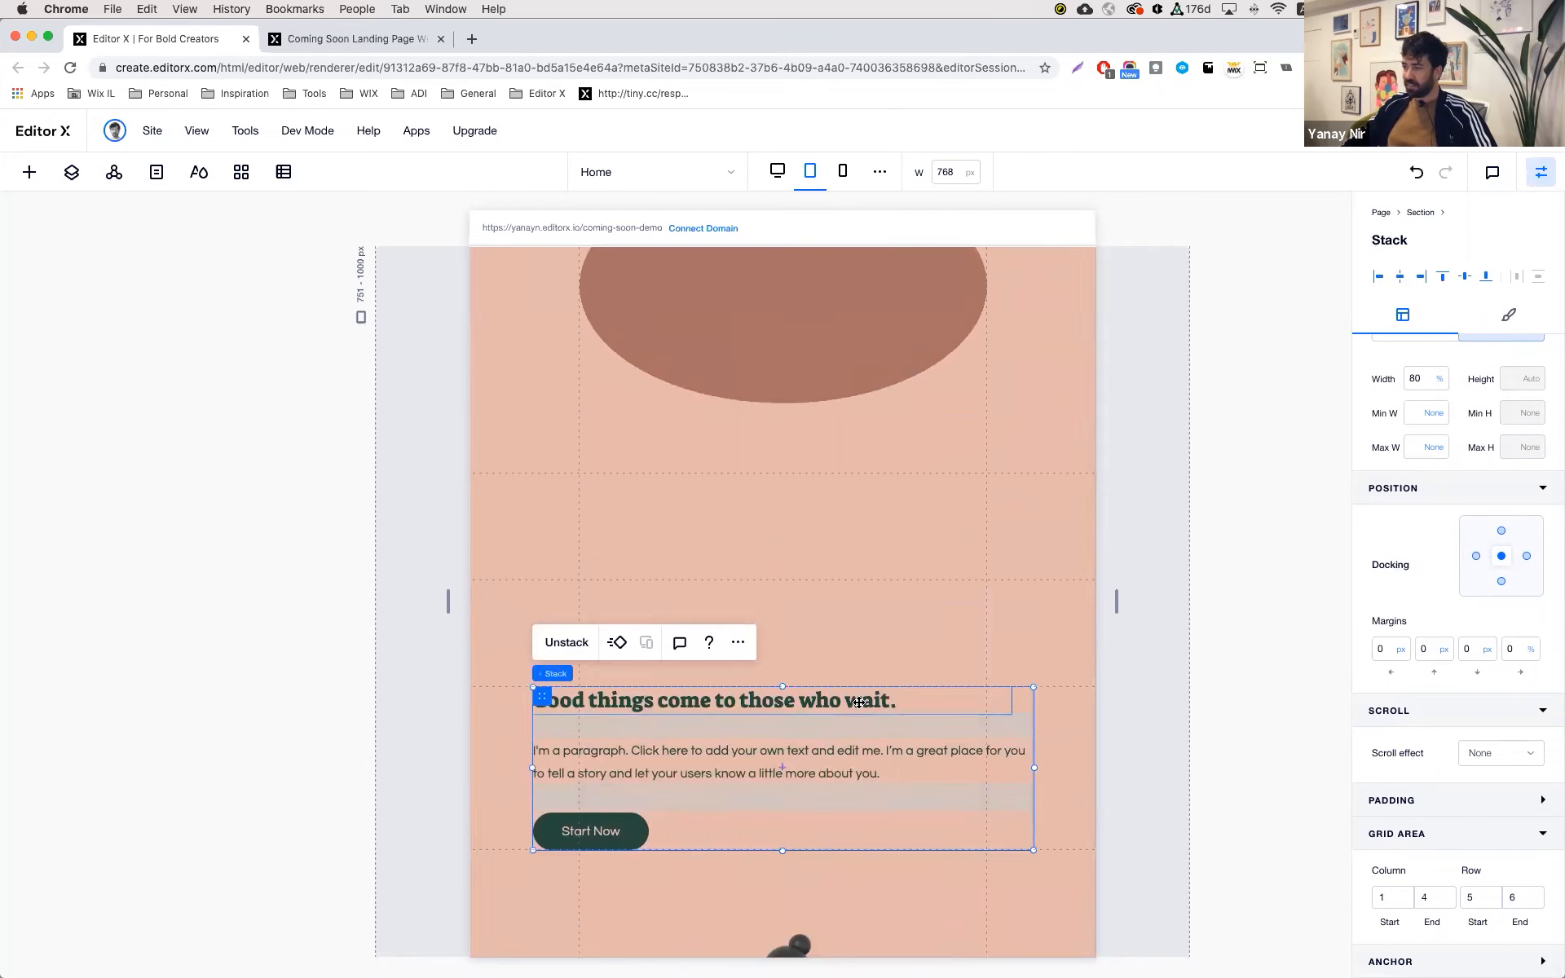
left_click(859, 701)
double_click(859, 701)
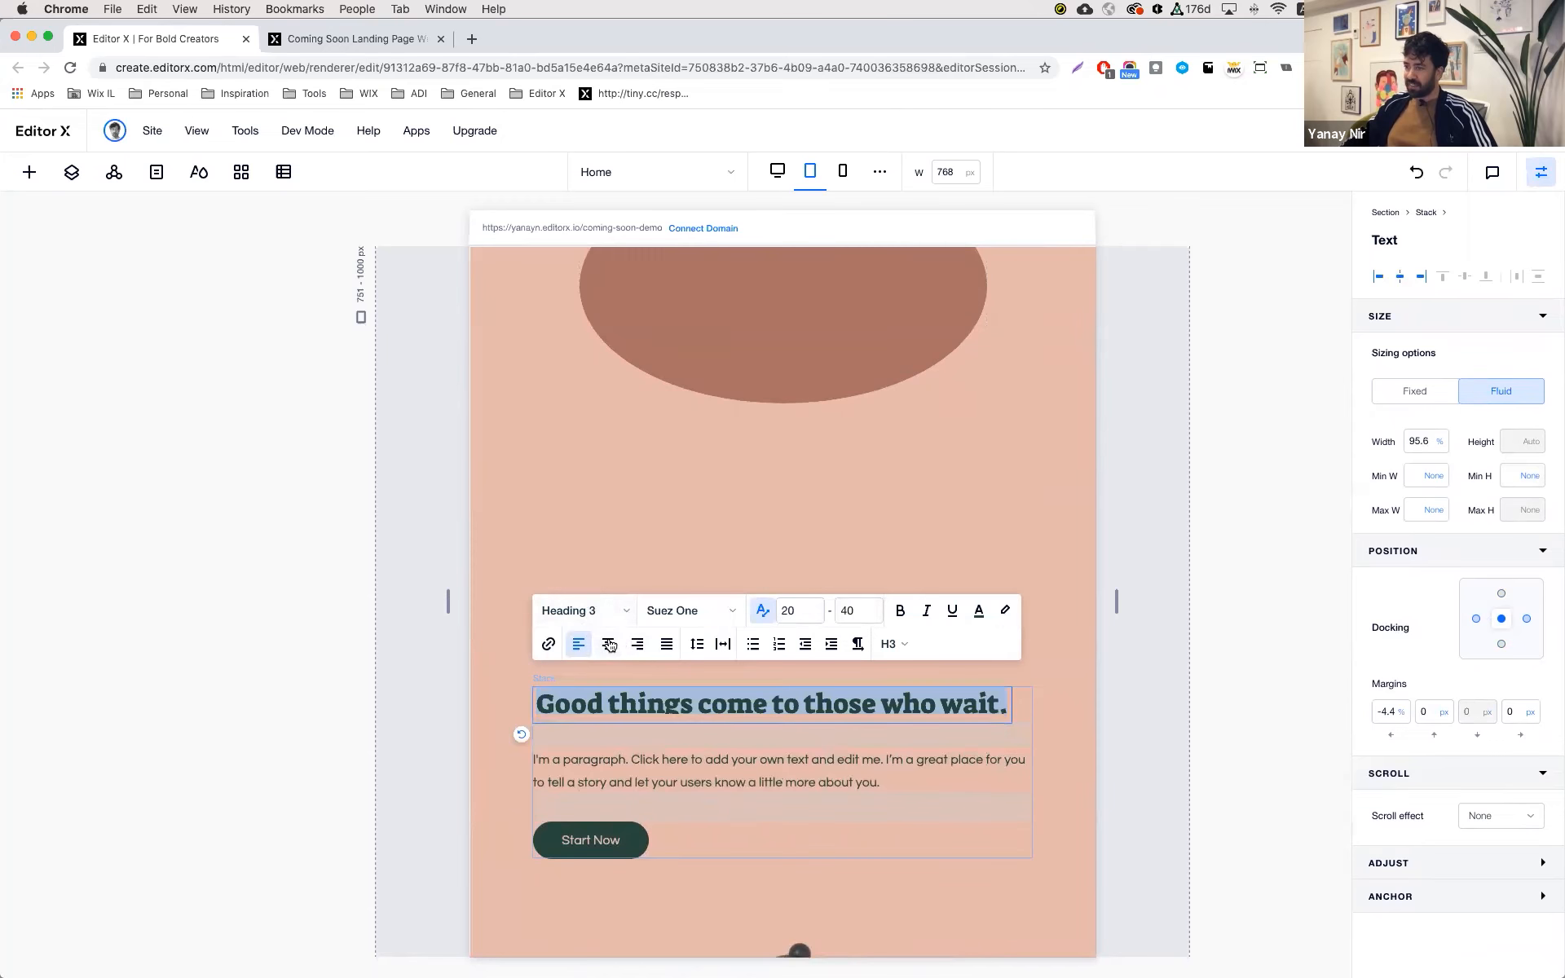
left_click(738, 784)
double_click(738, 785)
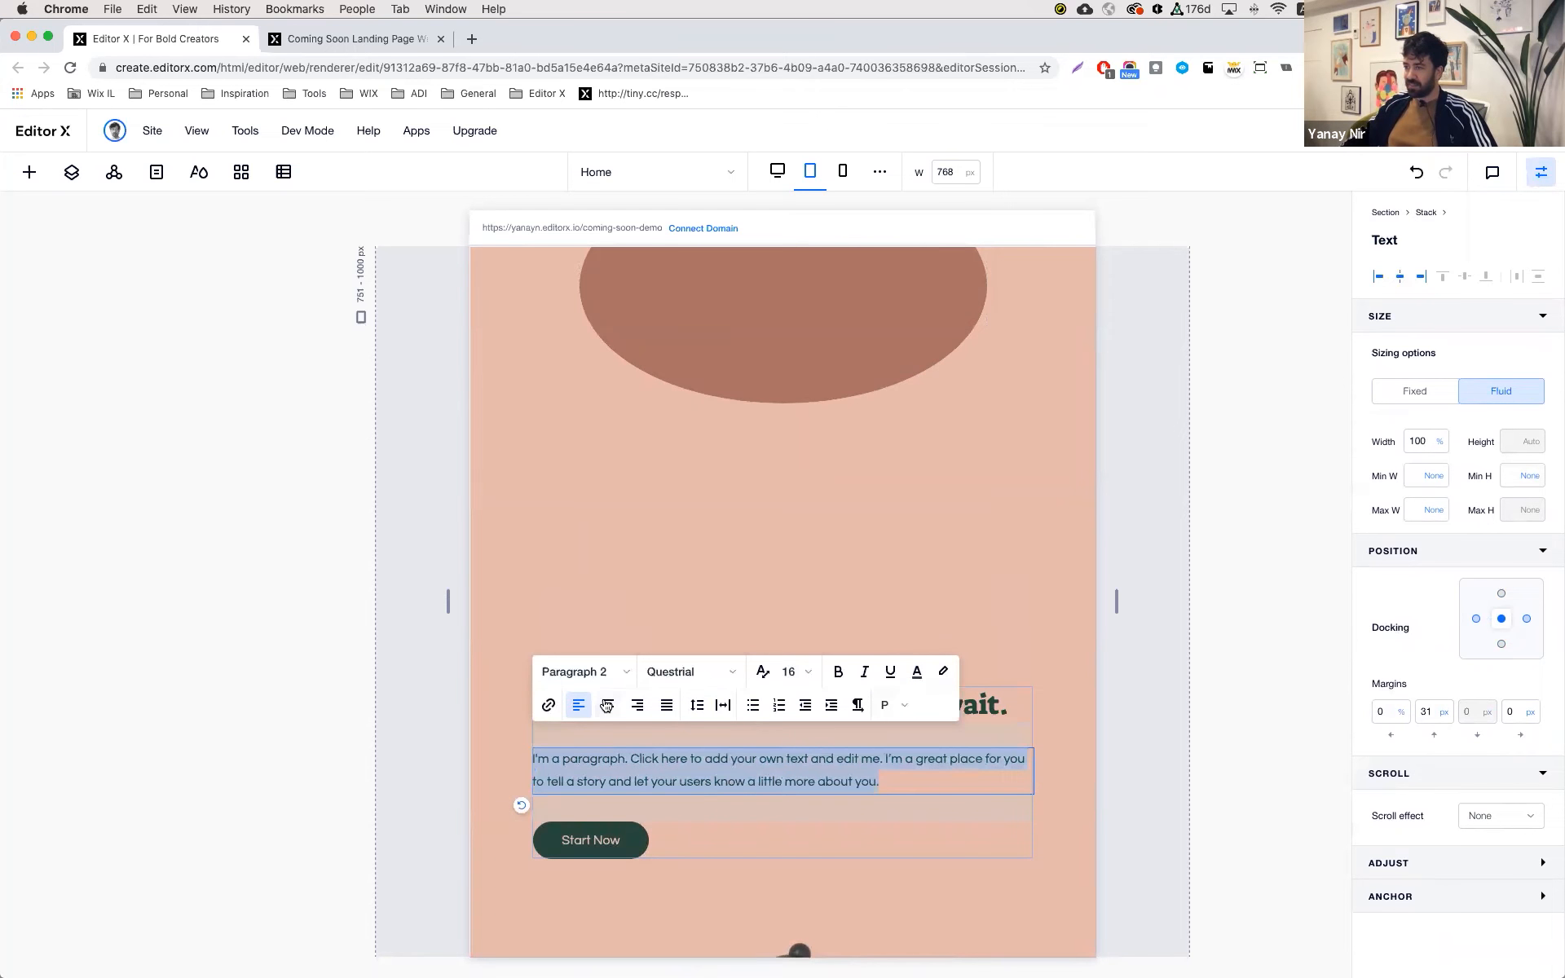
left_click(607, 704)
left_click(607, 842)
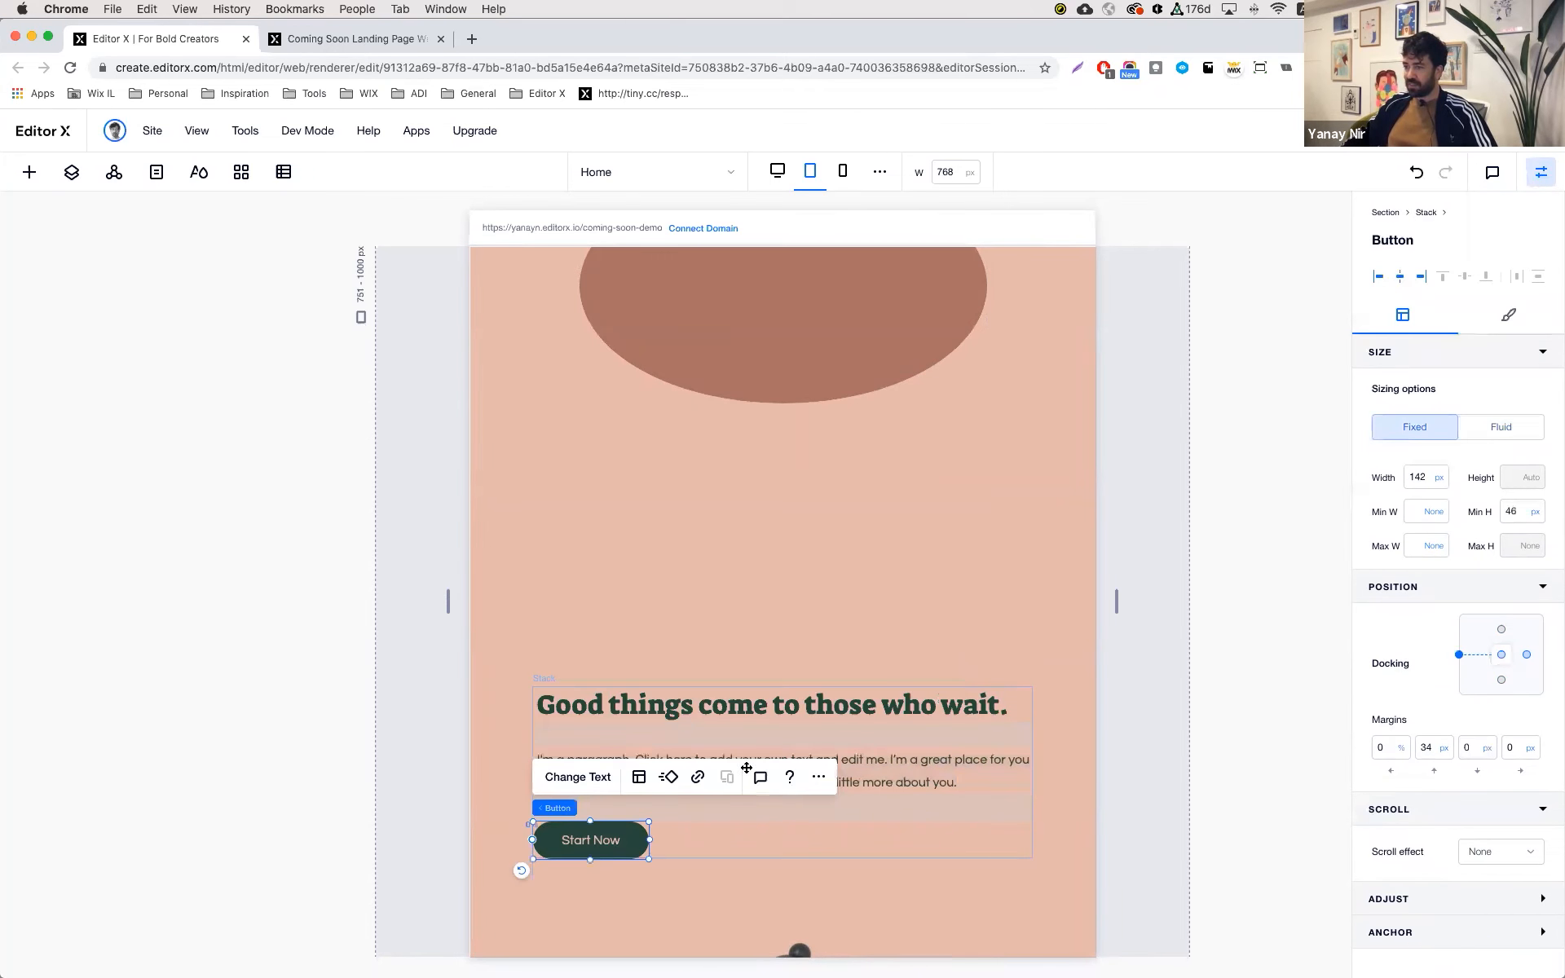
left_click(1400, 277)
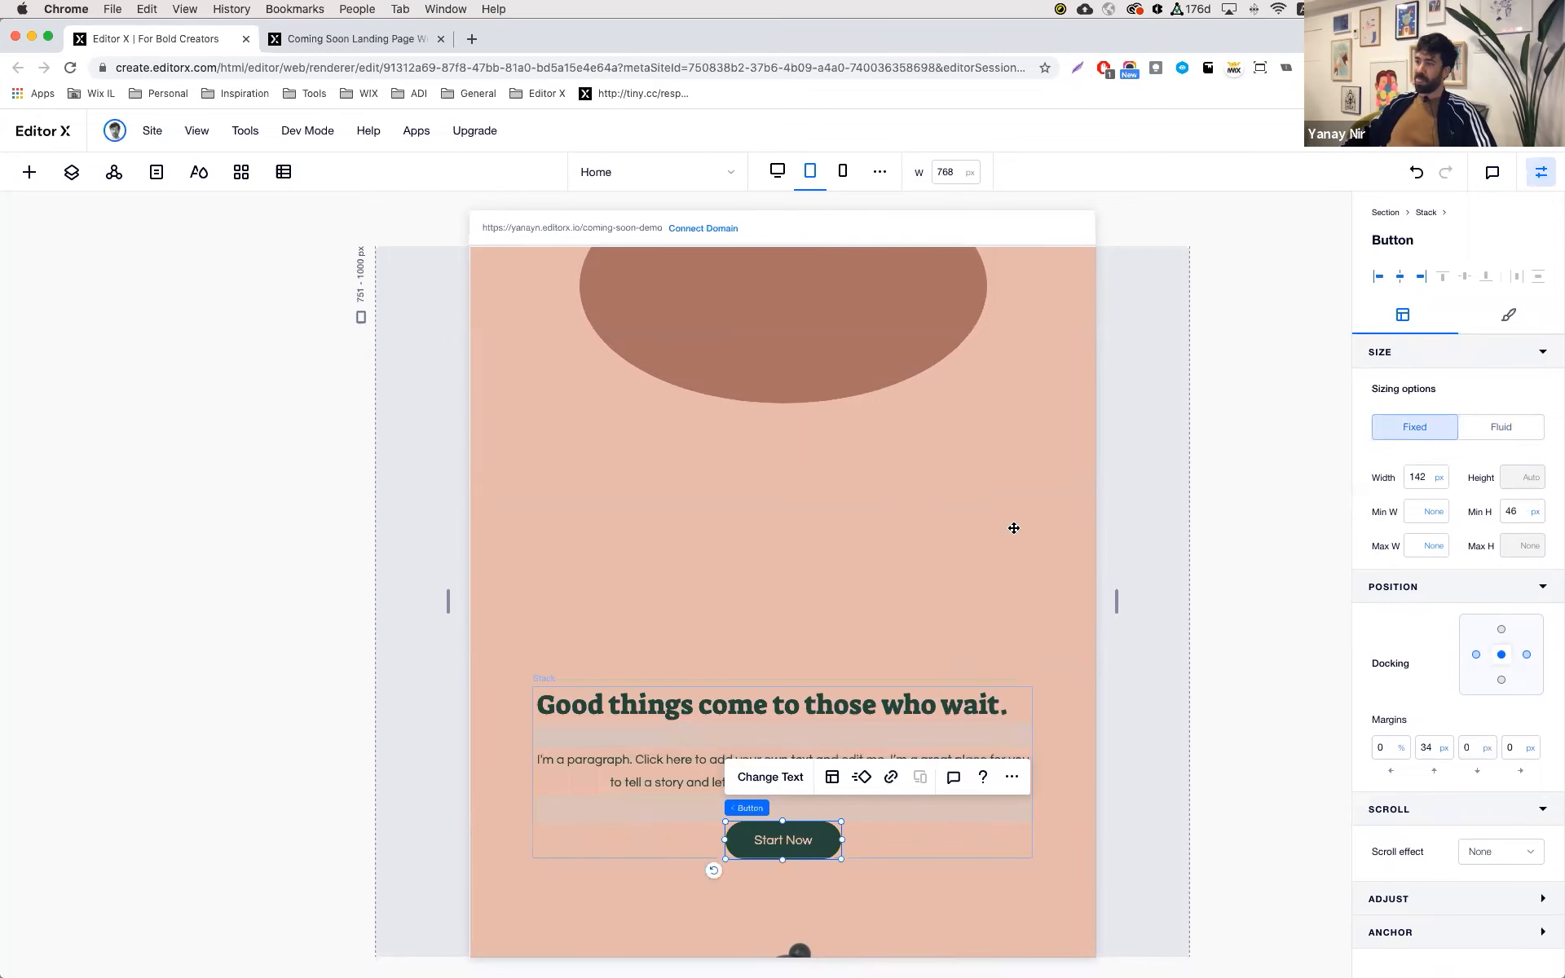
- Give the arrow under the Scroll Down heading a minimum width of 16 px
left_click(1060, 600)
scroll(1059, 600, "down", 5)
scroll(1059, 600, "up", 10)
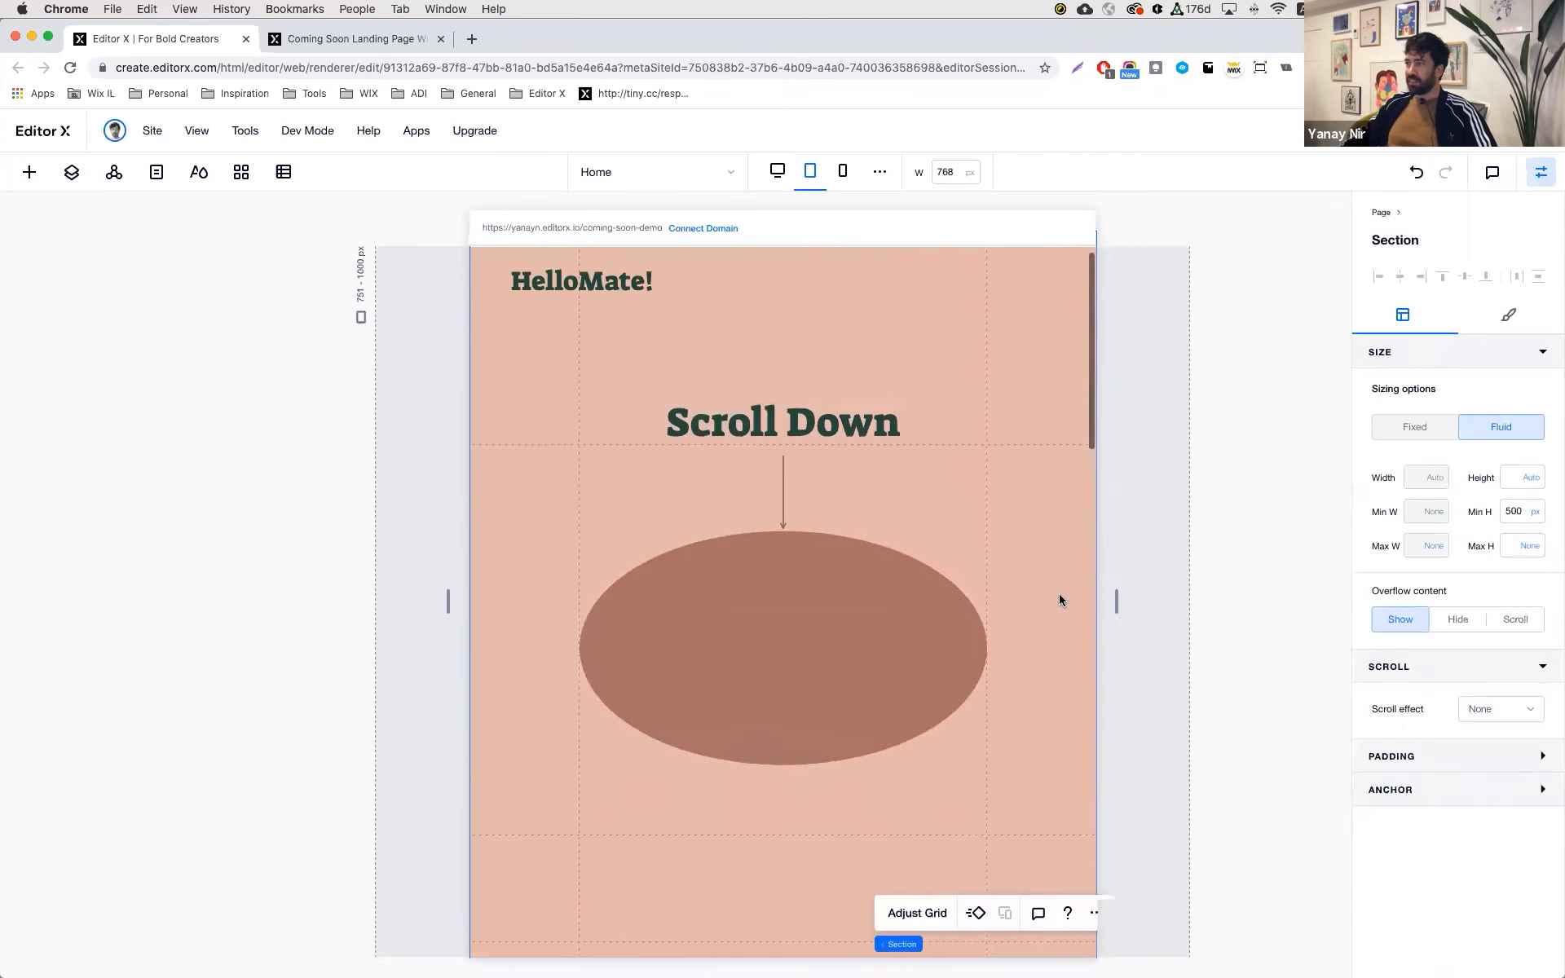
left_click(782, 504)
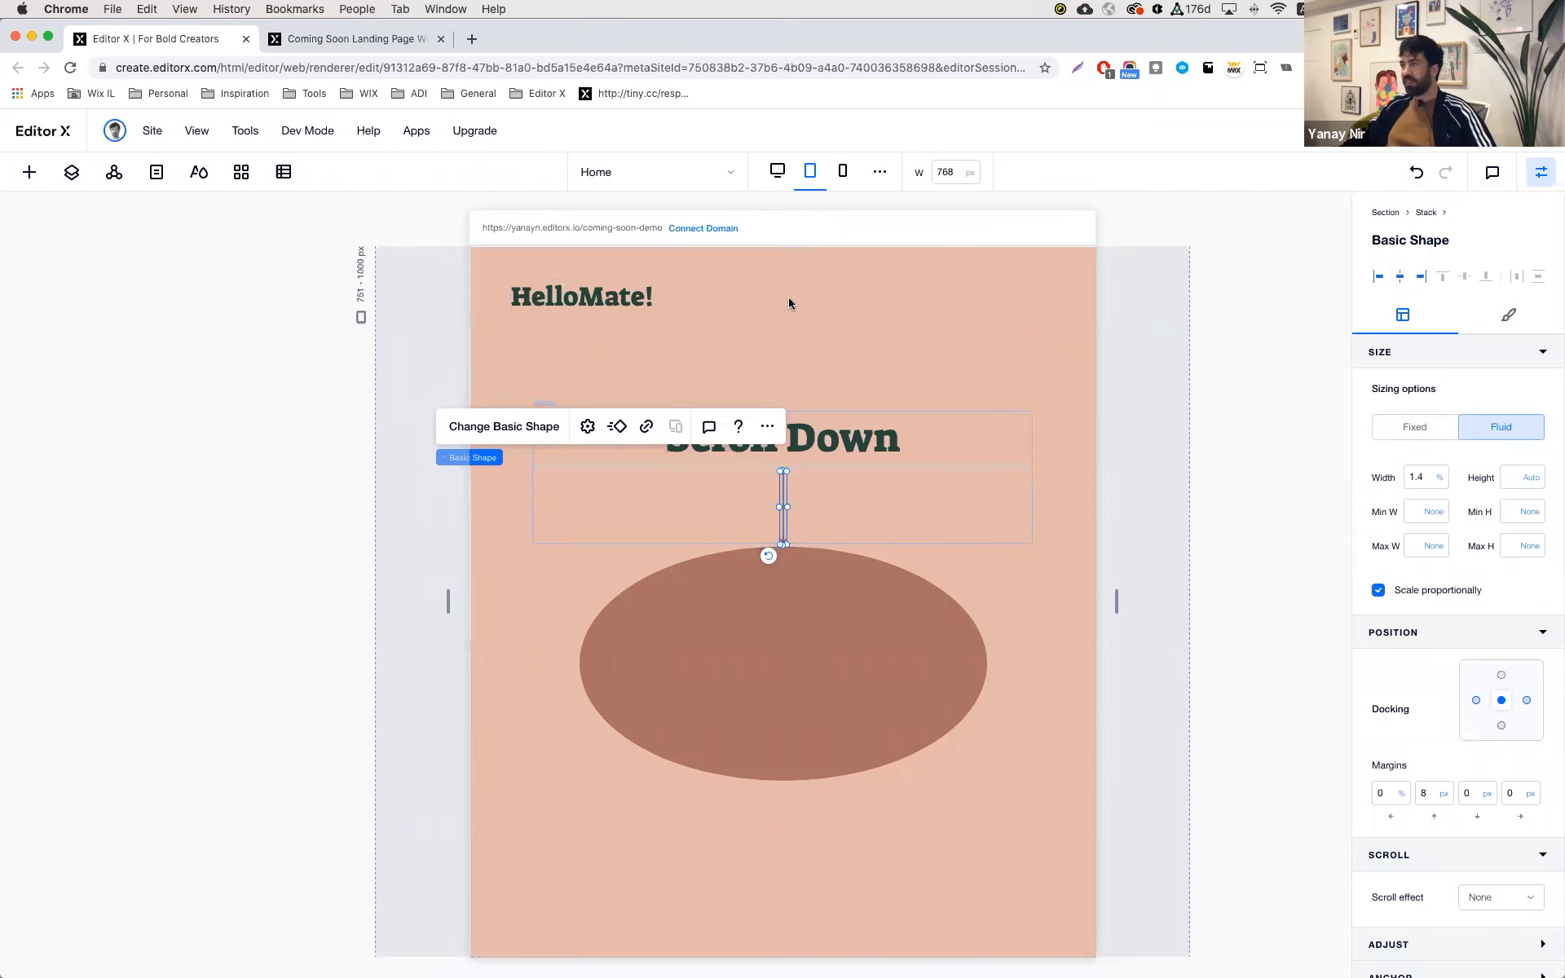
left_click(1426, 513)
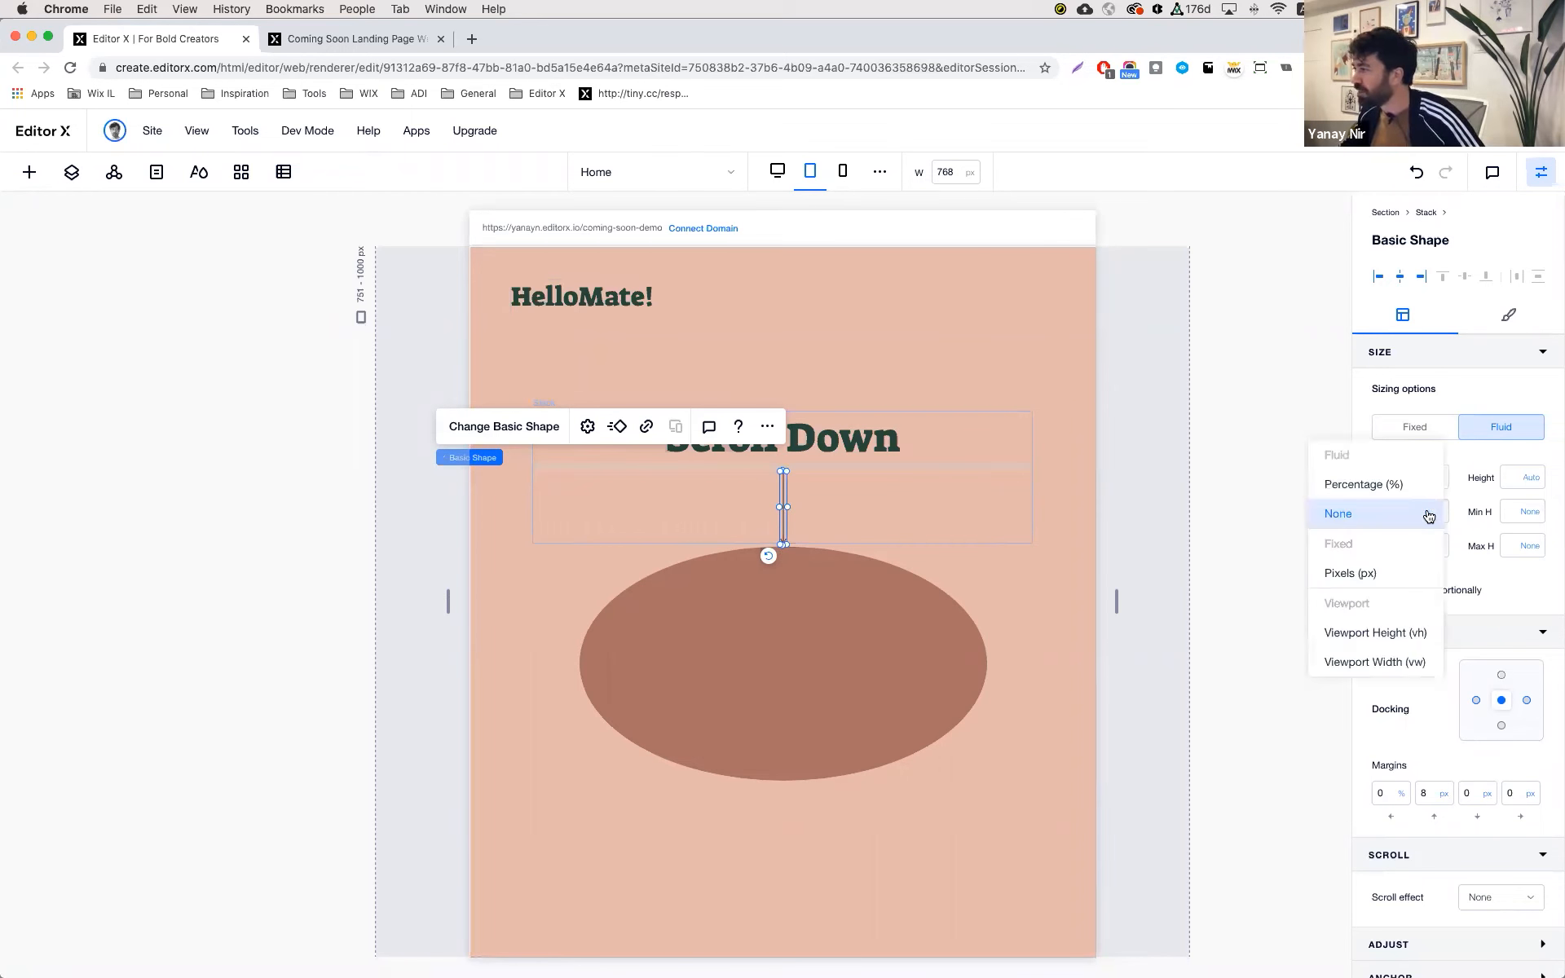
left_click(1363, 574)
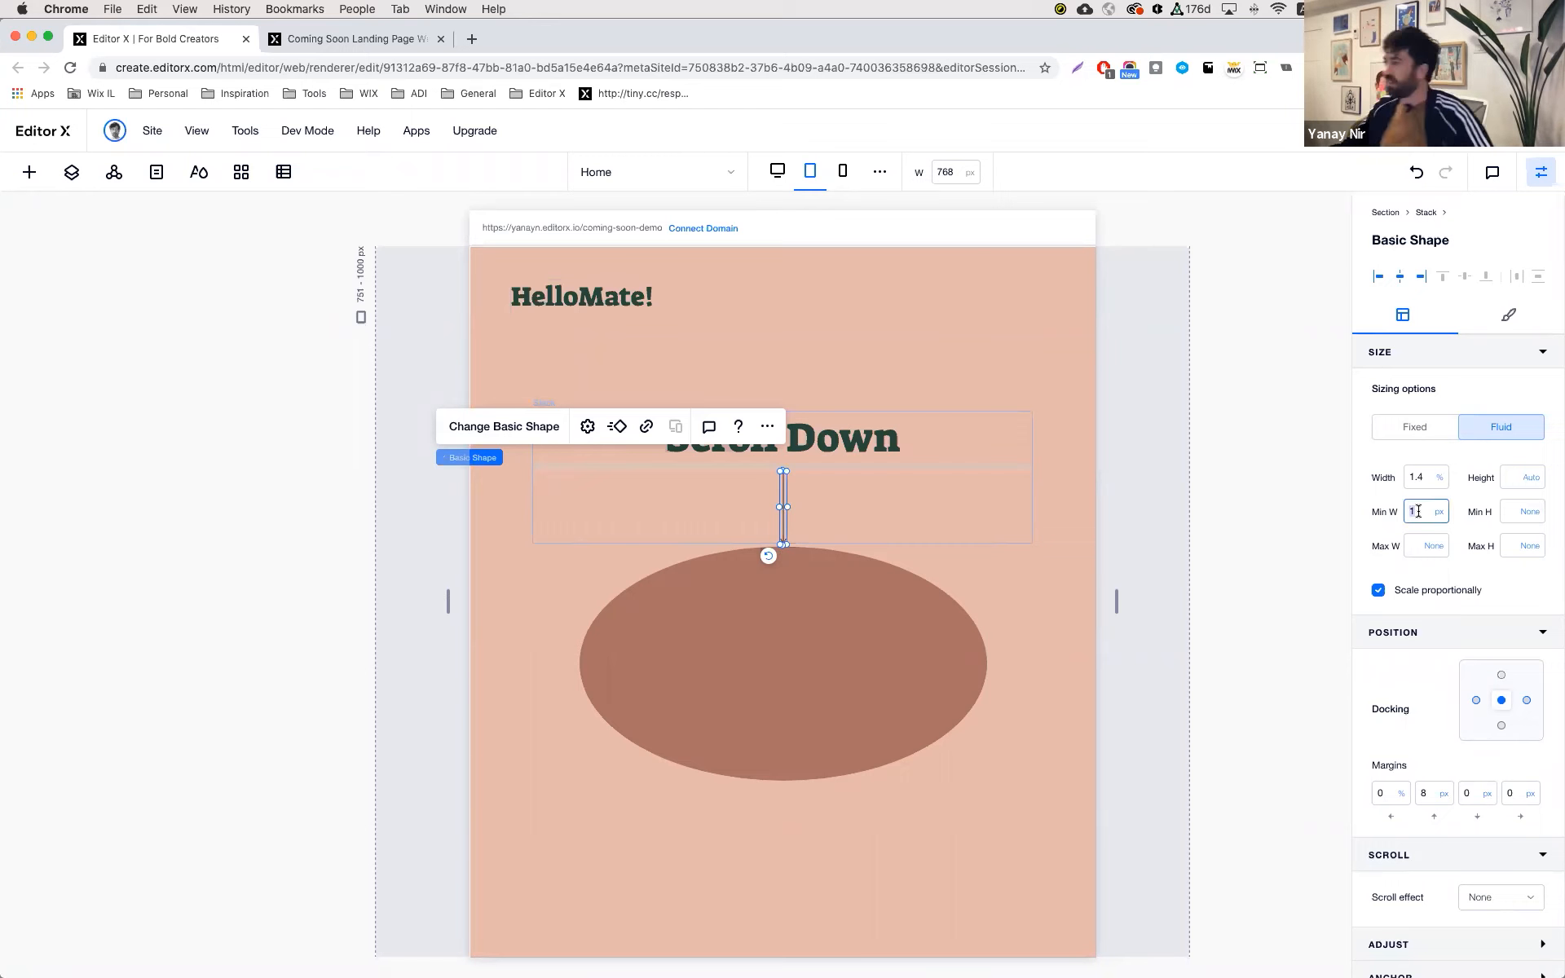
type("20")
key("Return")
left_click(1422, 511)
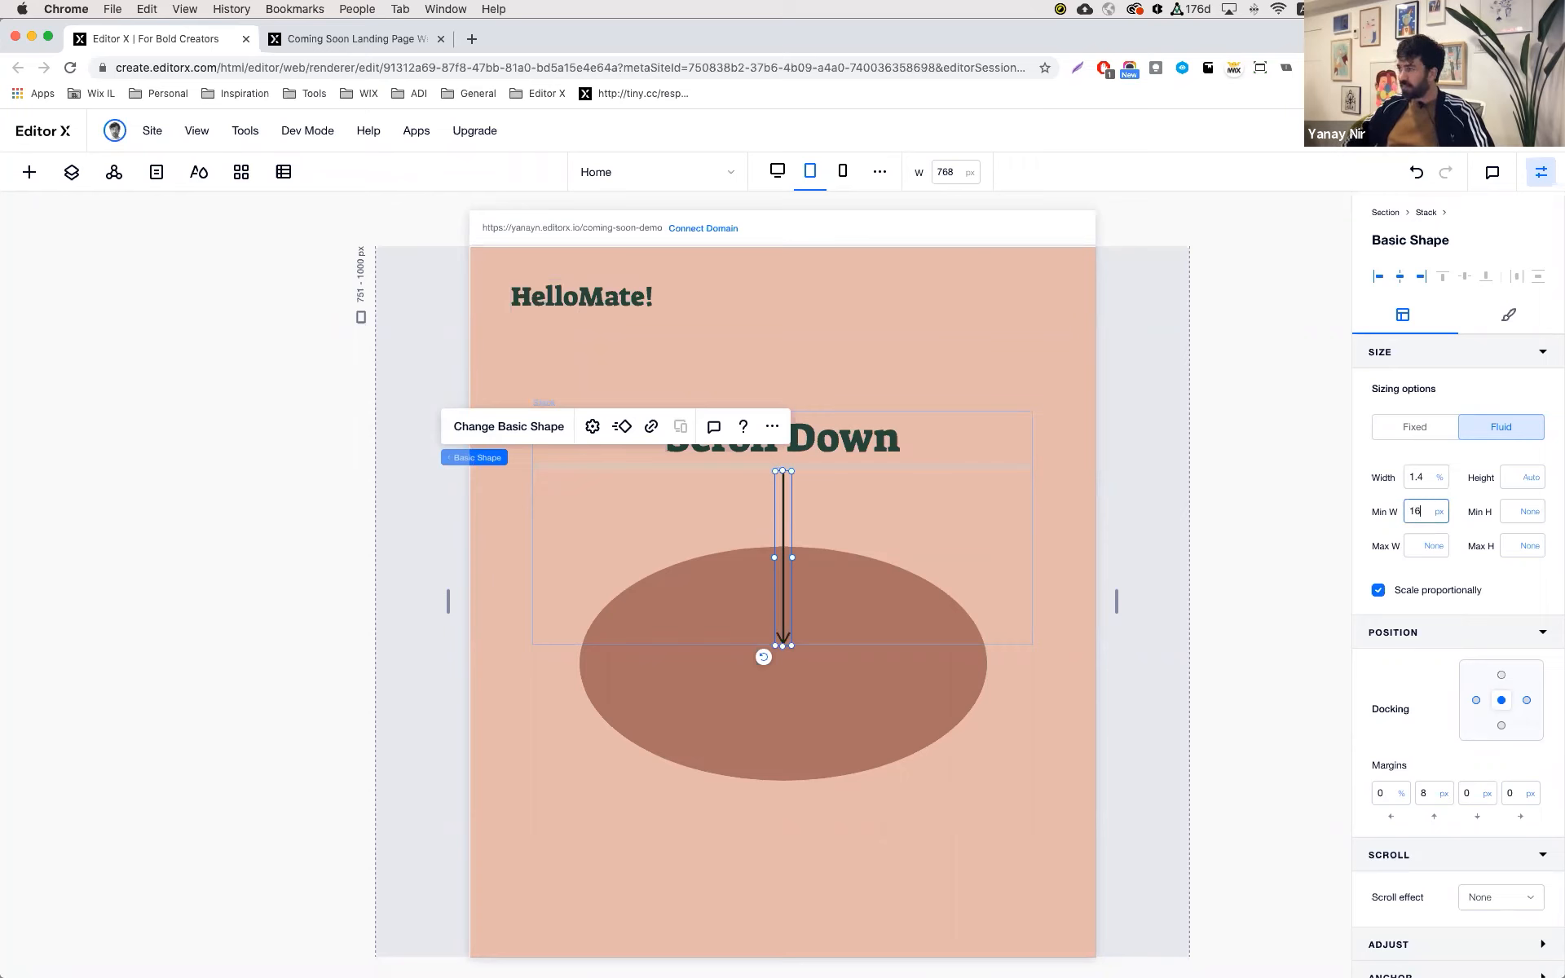
key("Return")
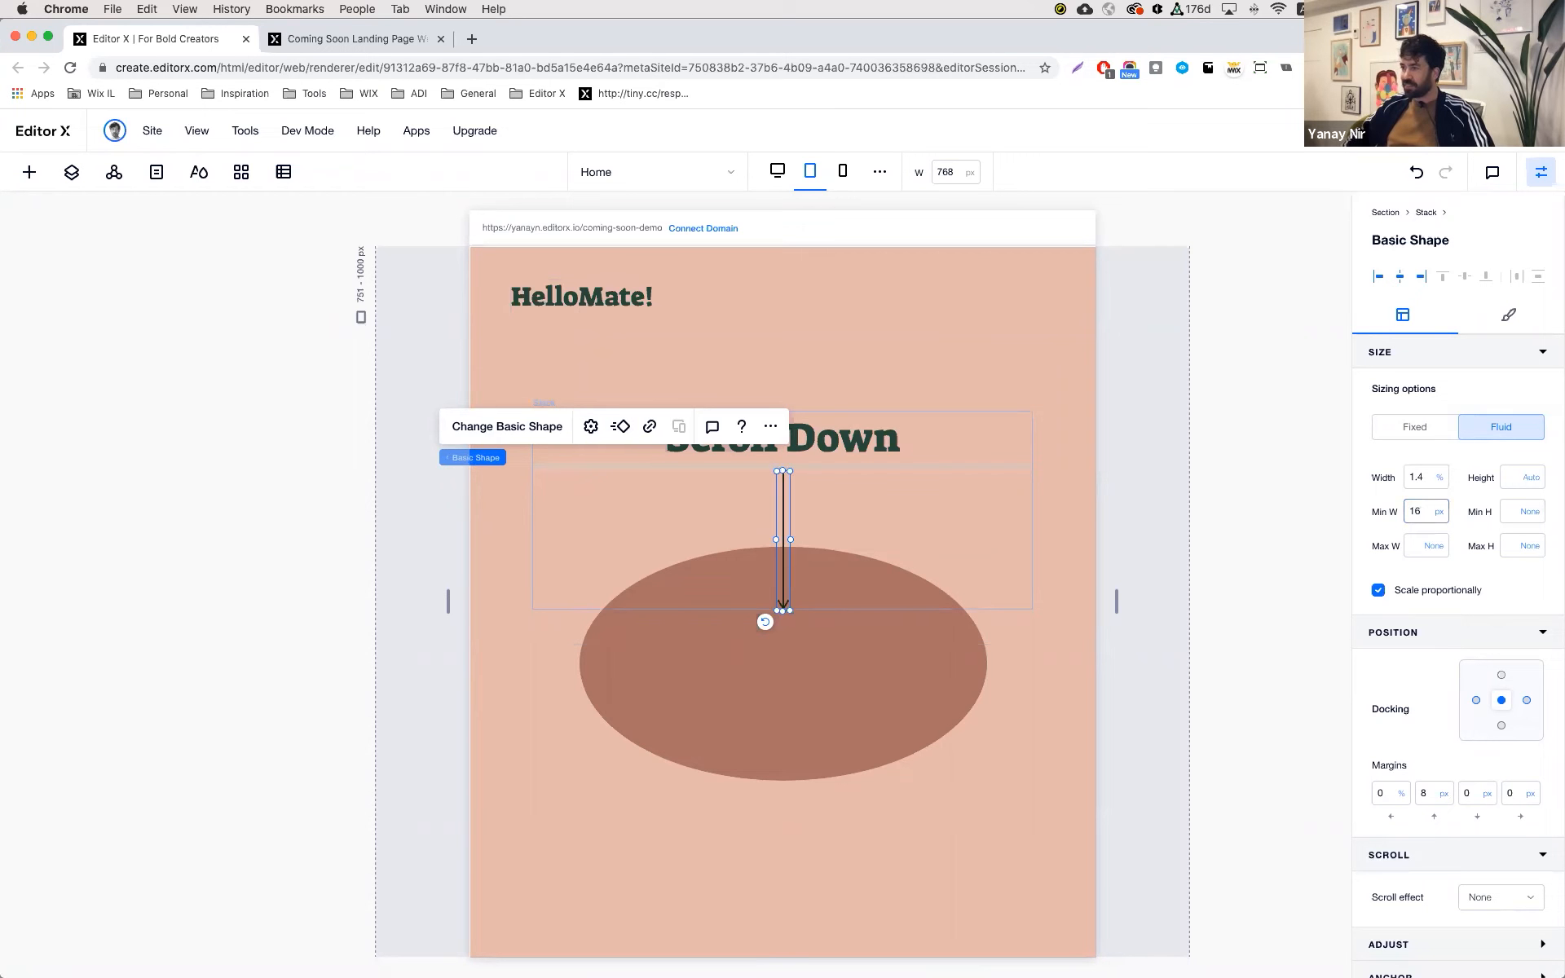
- Switch to the mobile breakpoint and open the Scroll Down section's grid for editing
left_click(1088, 473)
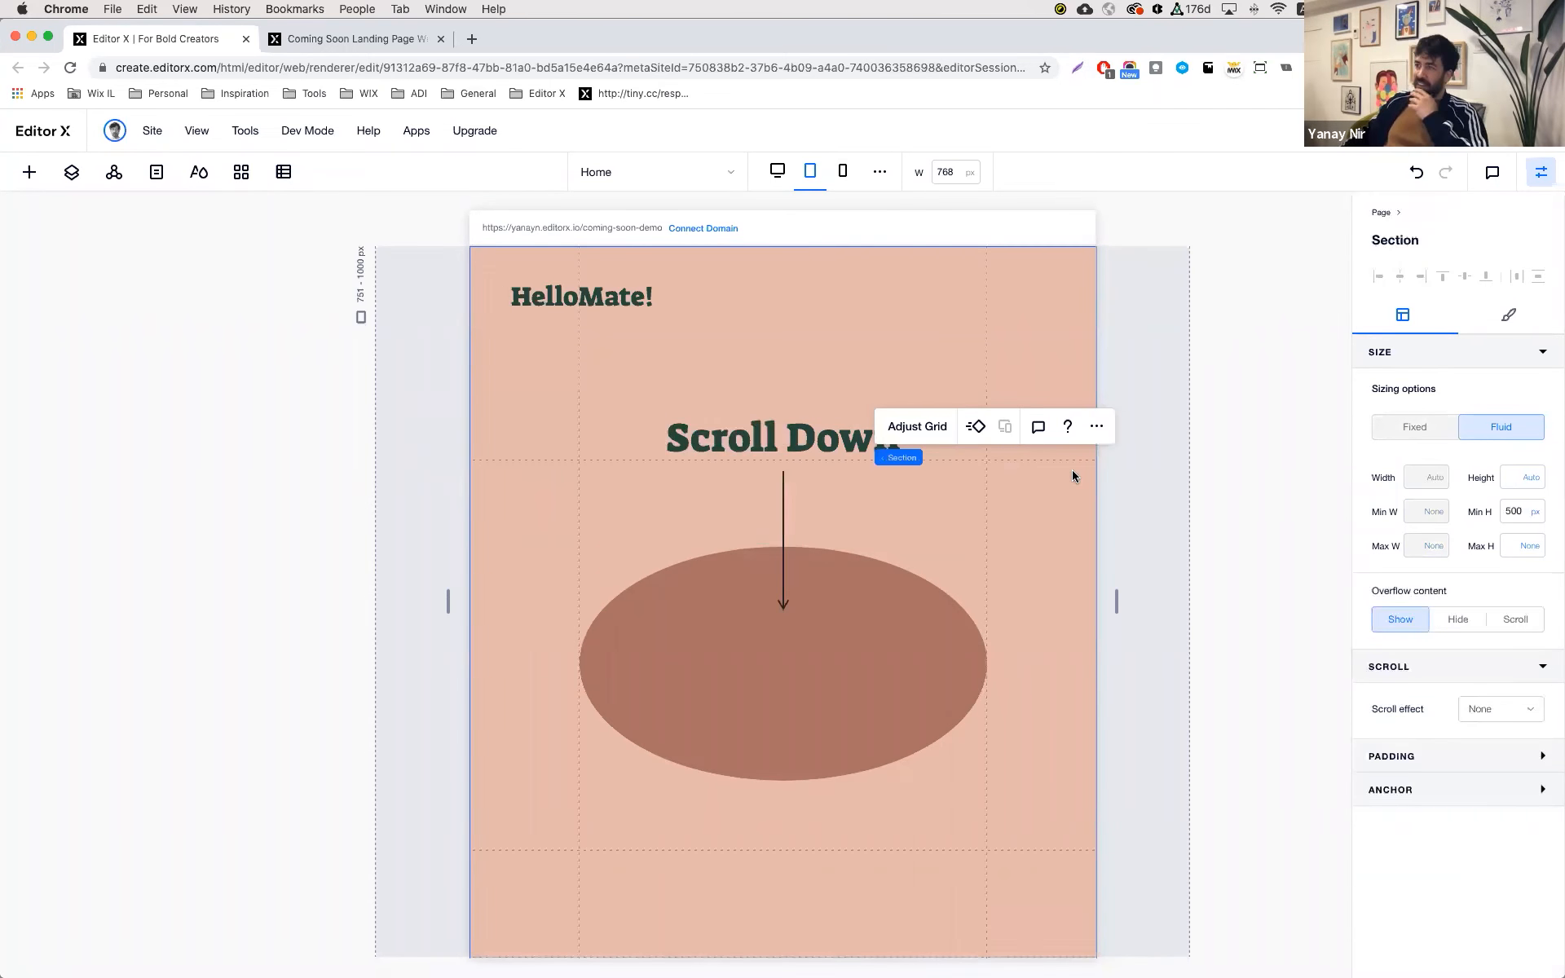
left_click(840, 174)
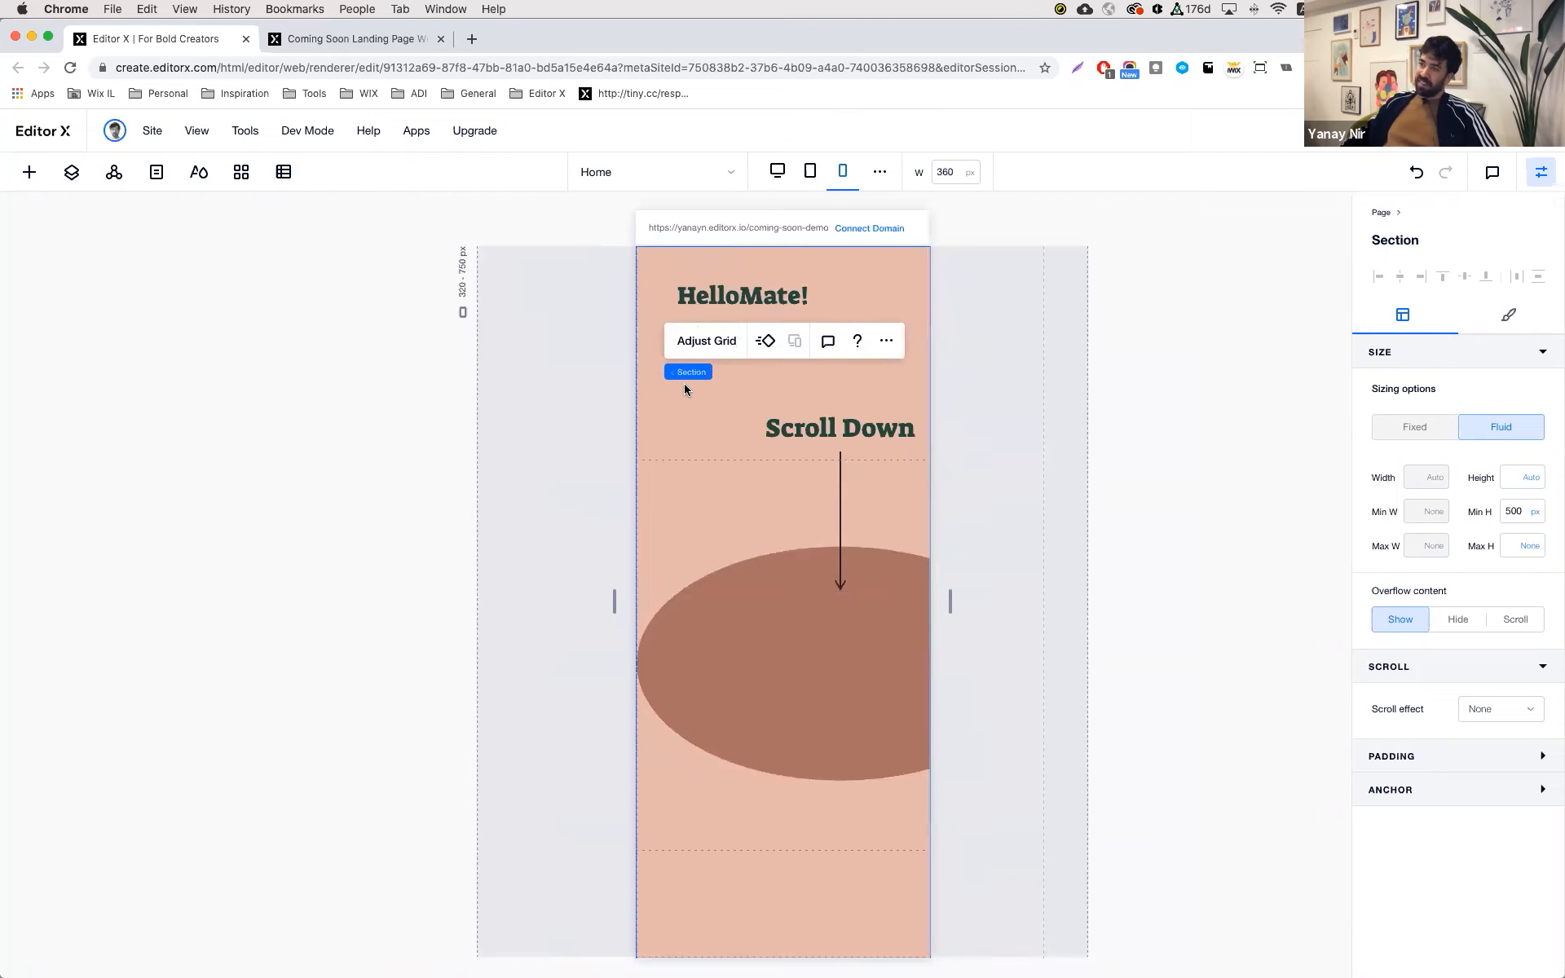
left_click(706, 342)
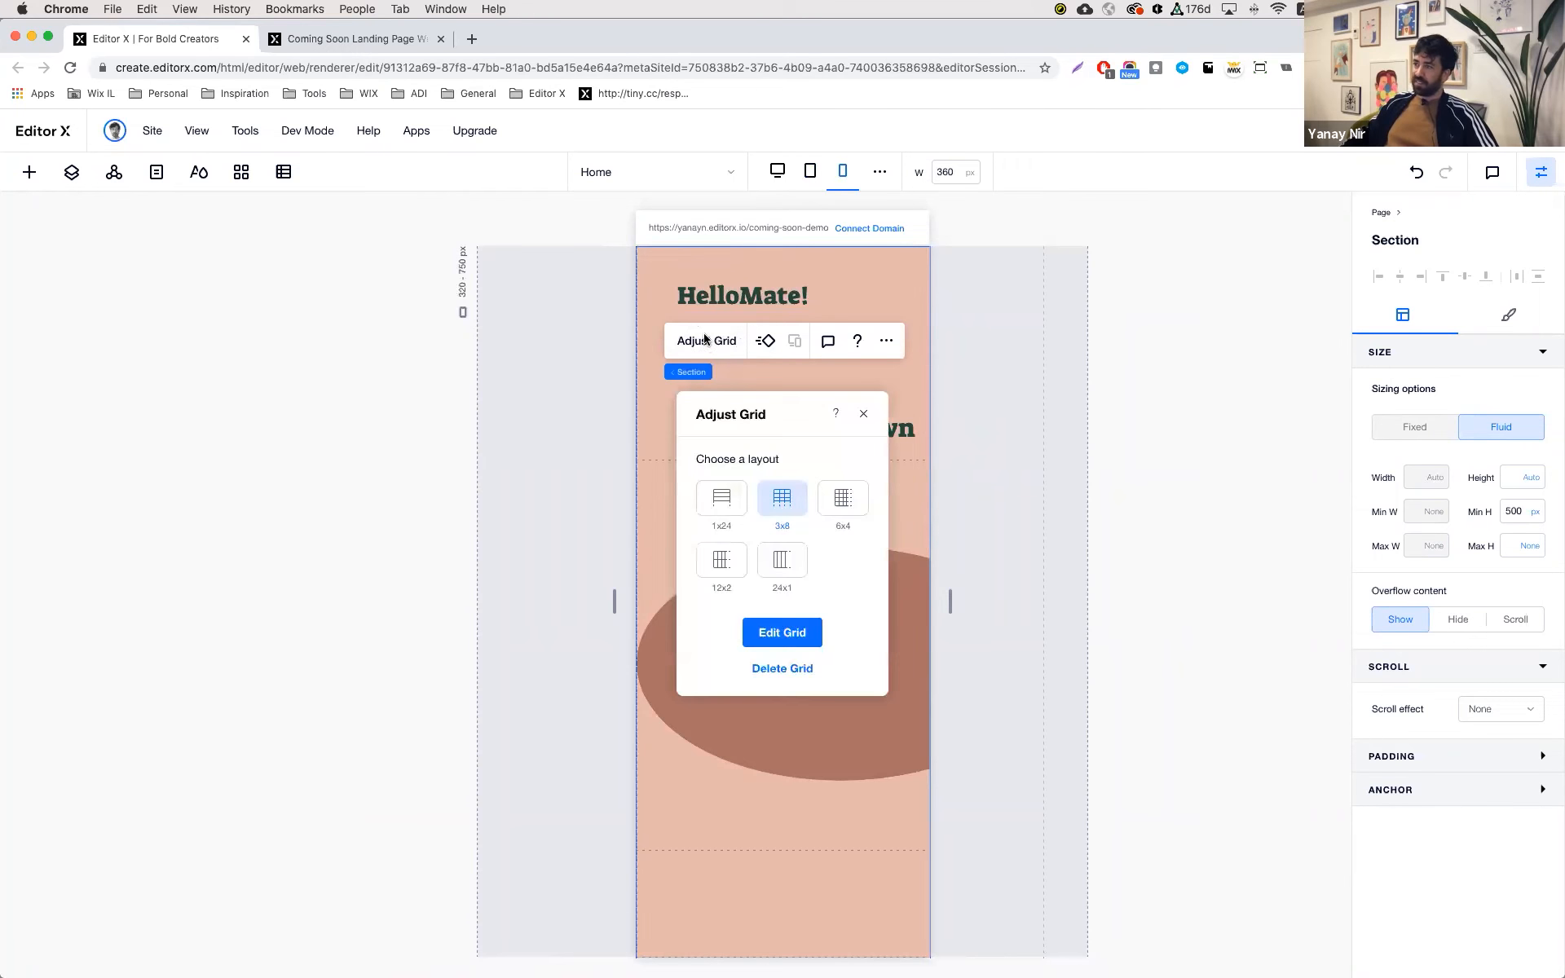
left_click(784, 634)
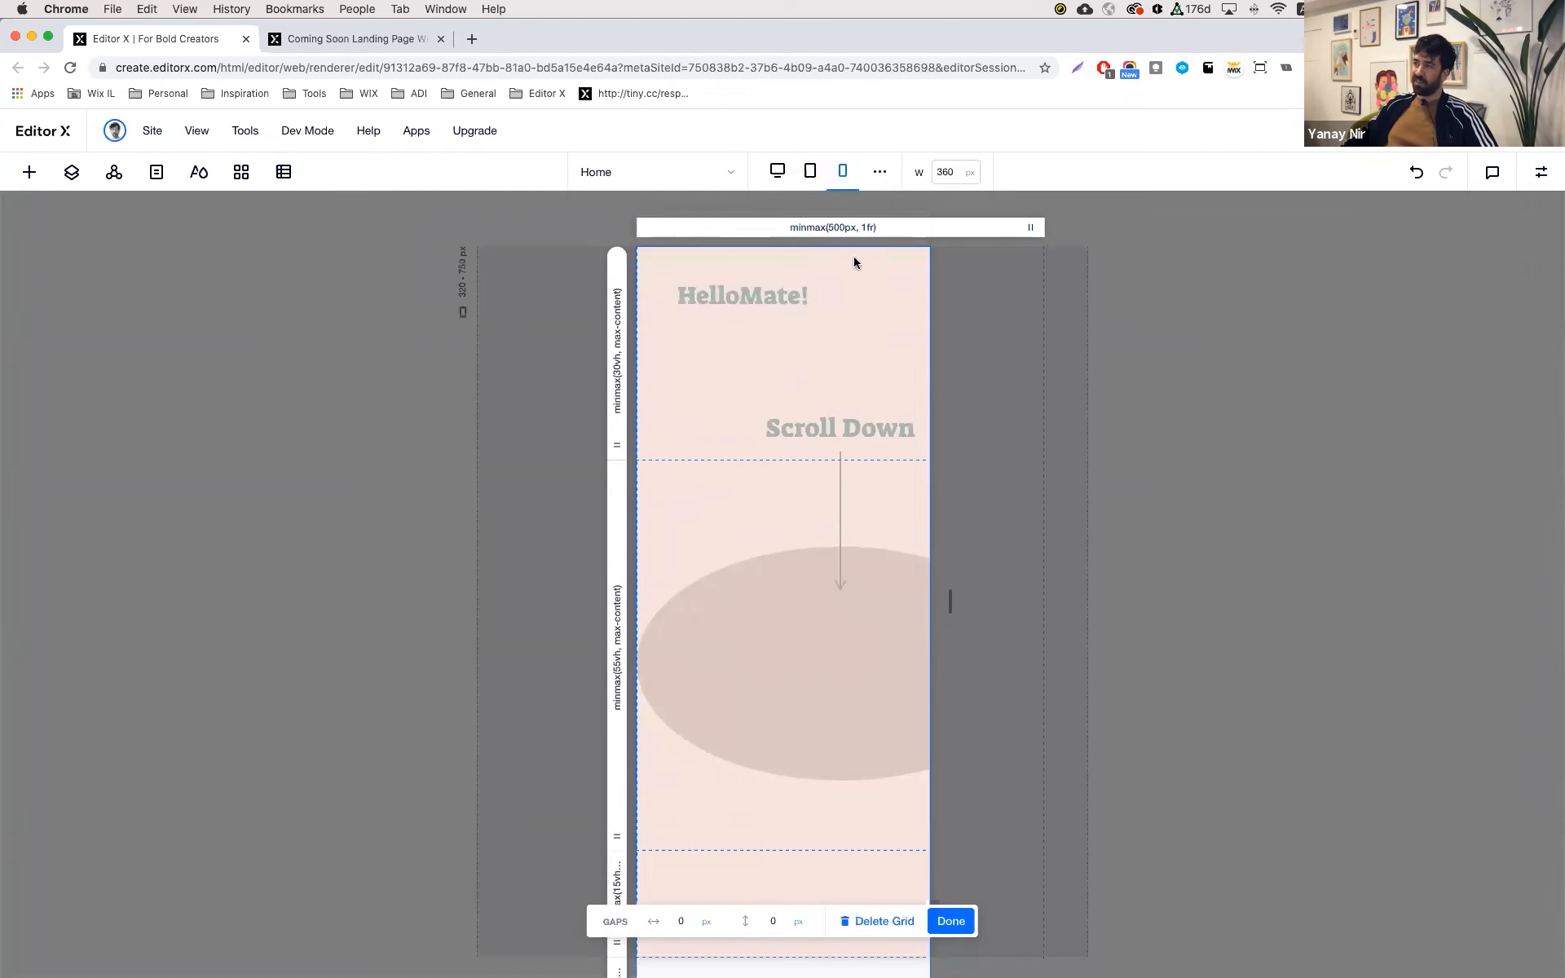
scroll(854, 262, "right", 2)
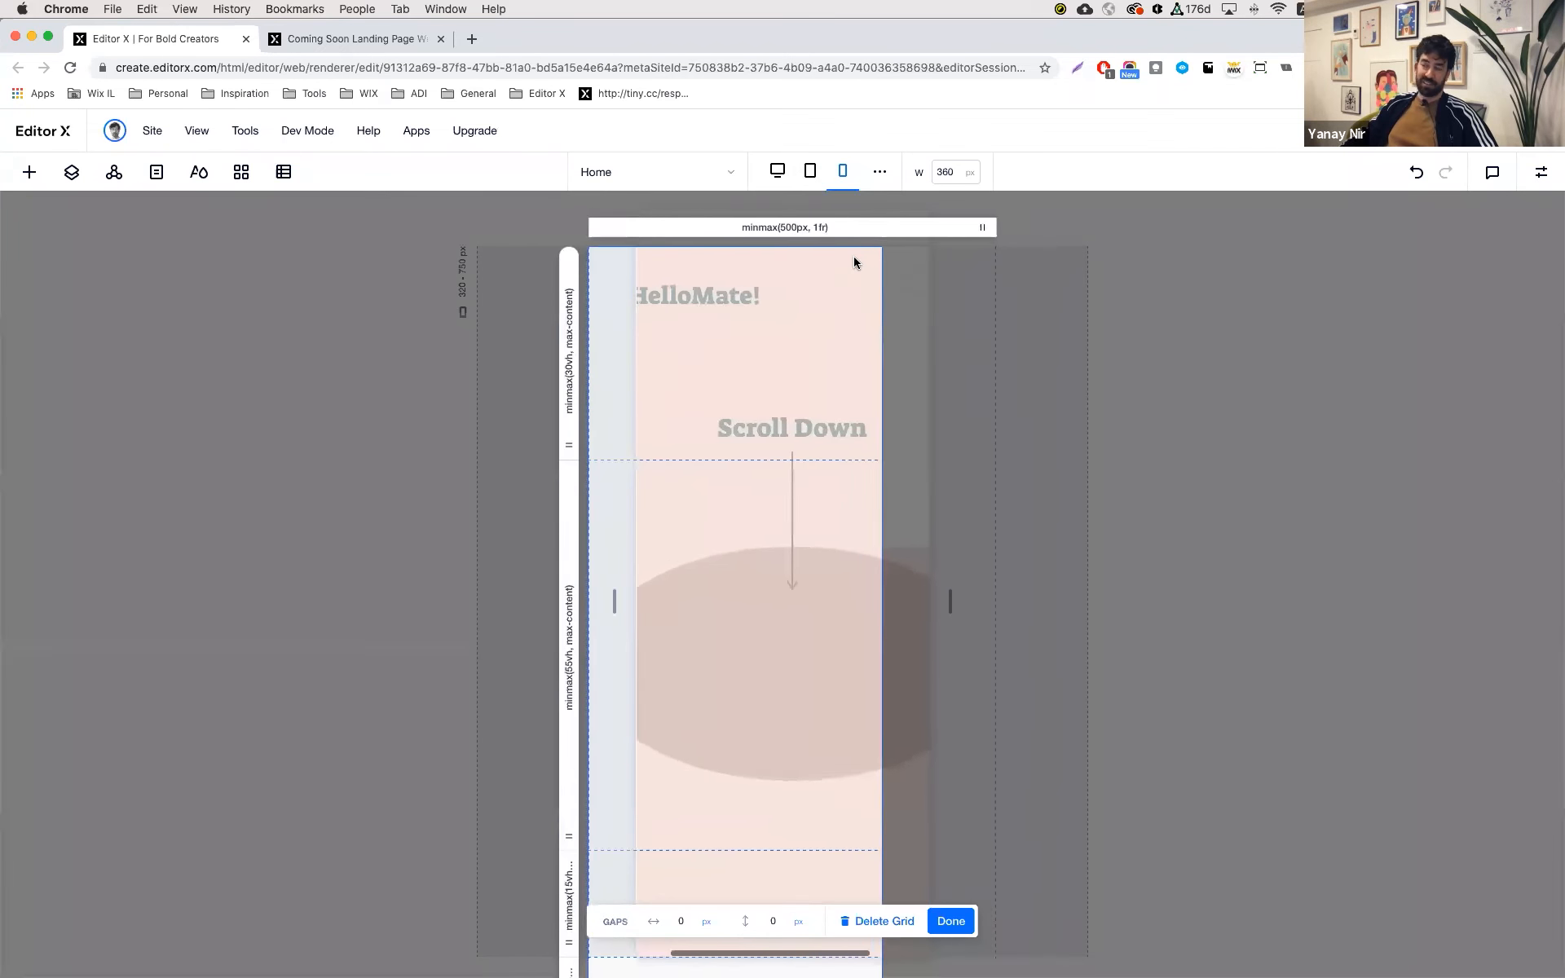
scroll(853, 263, "left", 2)
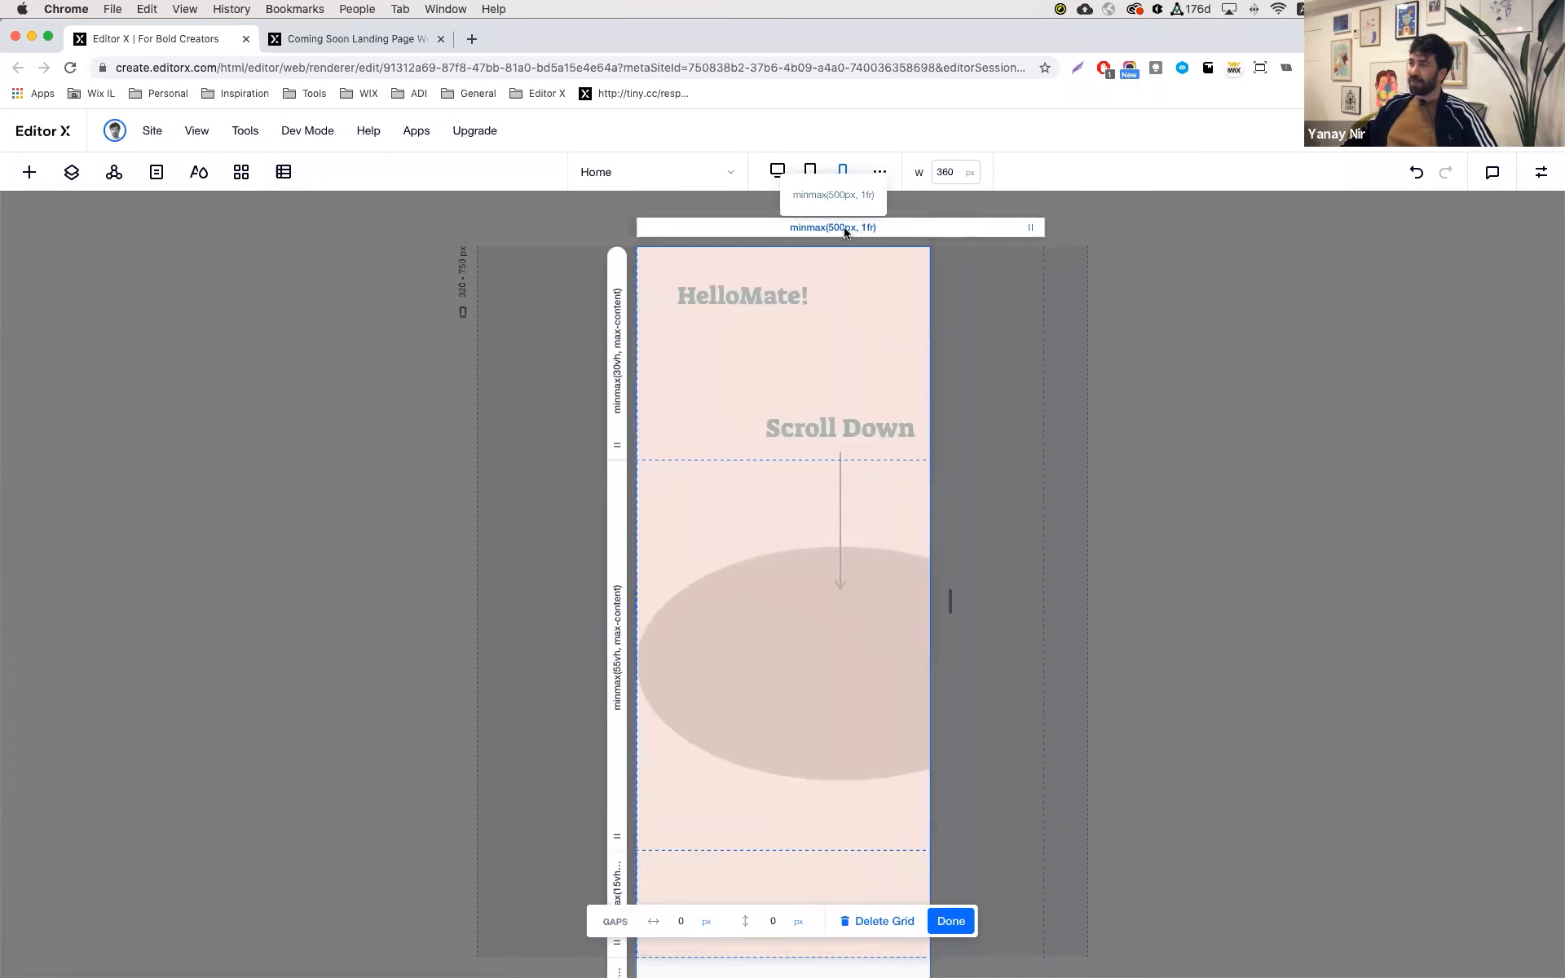
- Set the middle grid column's width to 90% and finish the grid edit
left_click(845, 231)
left_click(1025, 286)
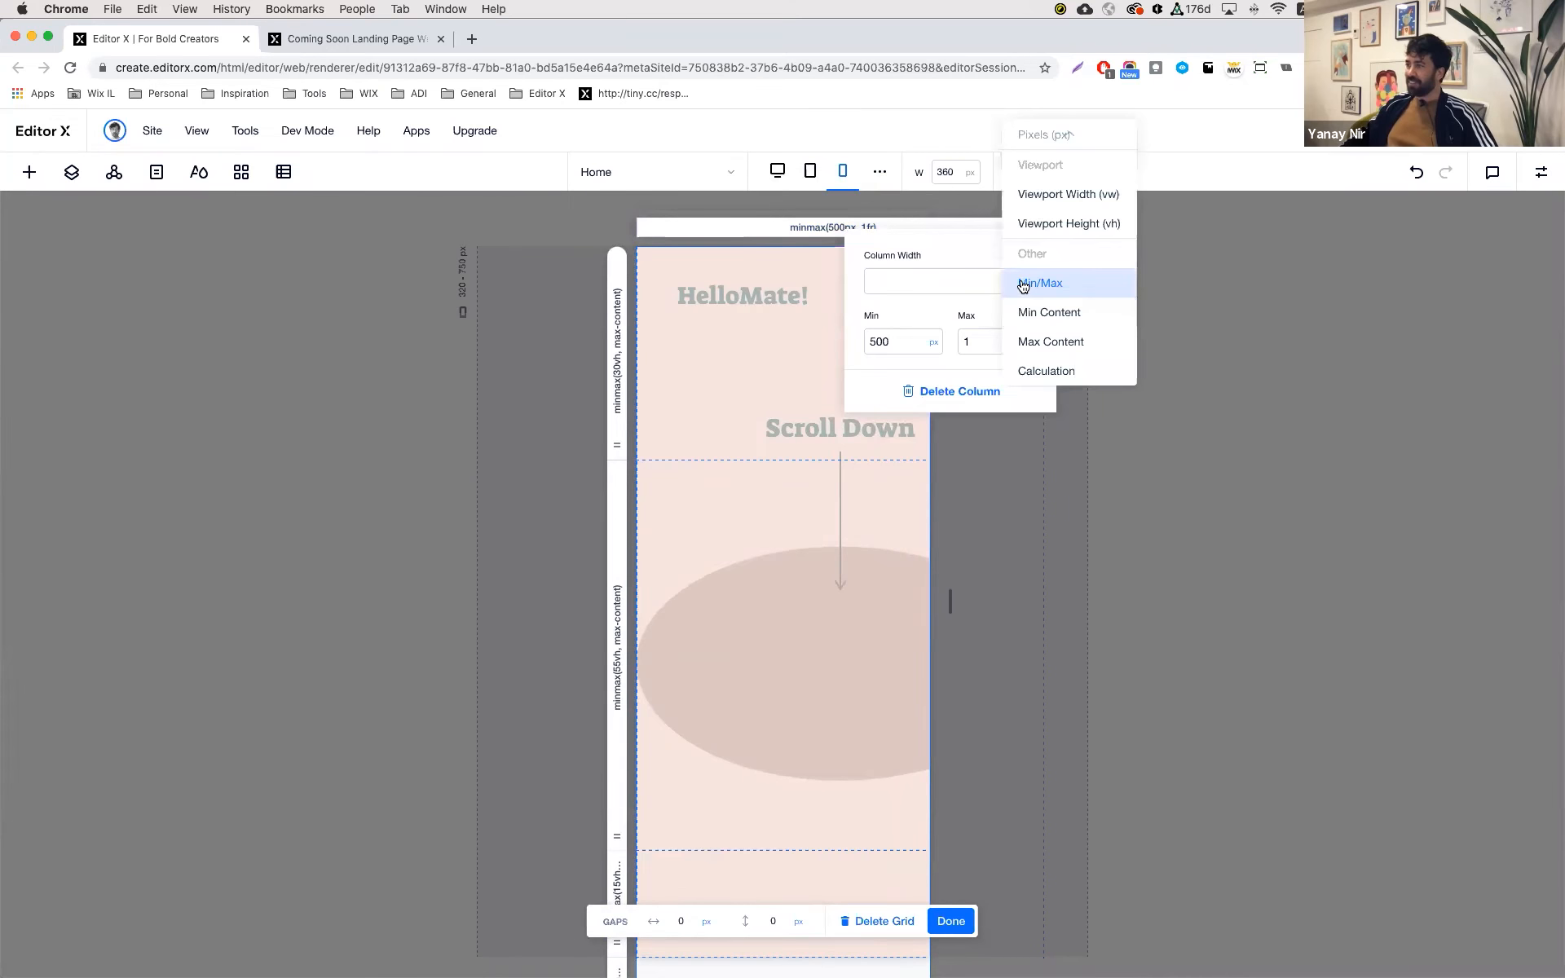
scroll(1069, 224, "up", 3)
left_click(1068, 221)
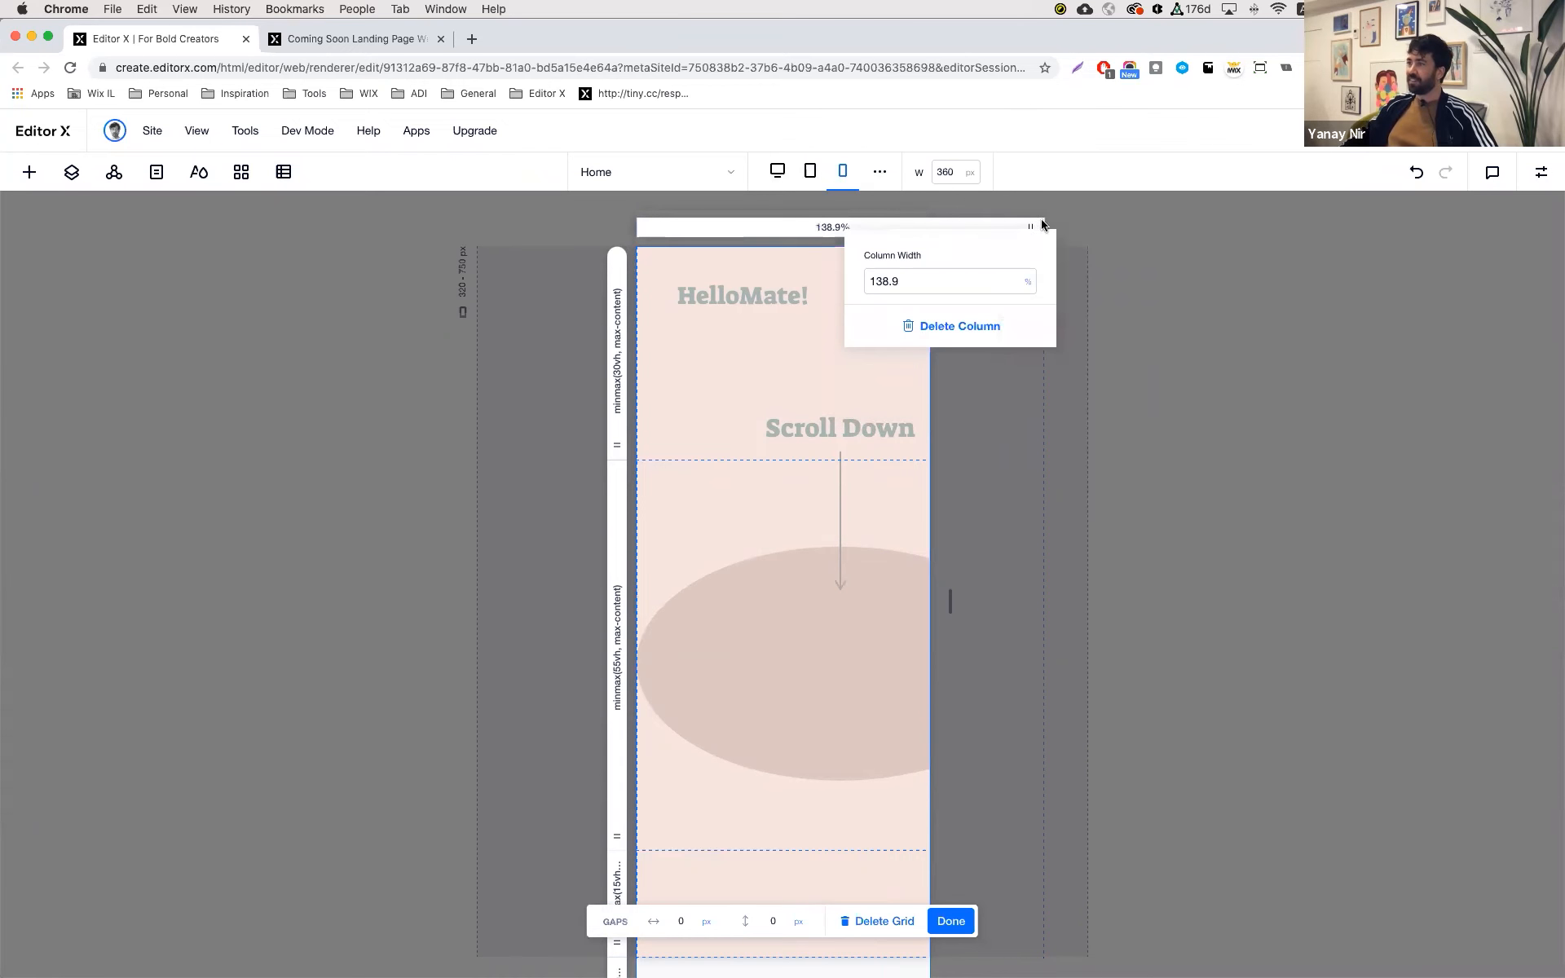
left_click(926, 279)
type("90")
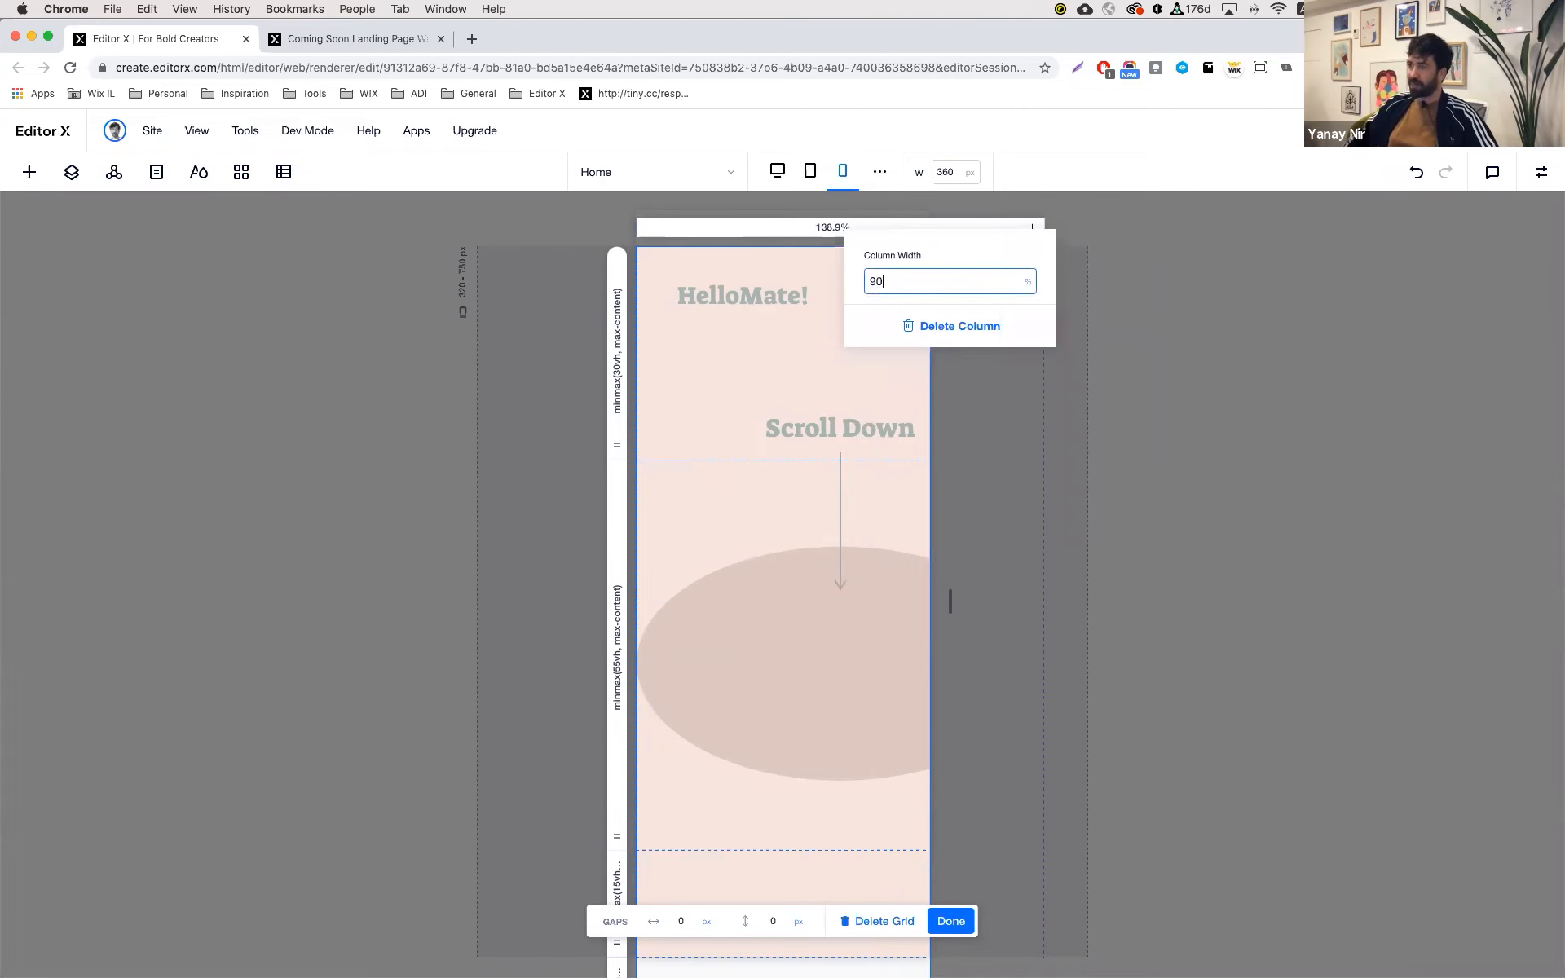
key("Return")
left_click(866, 562)
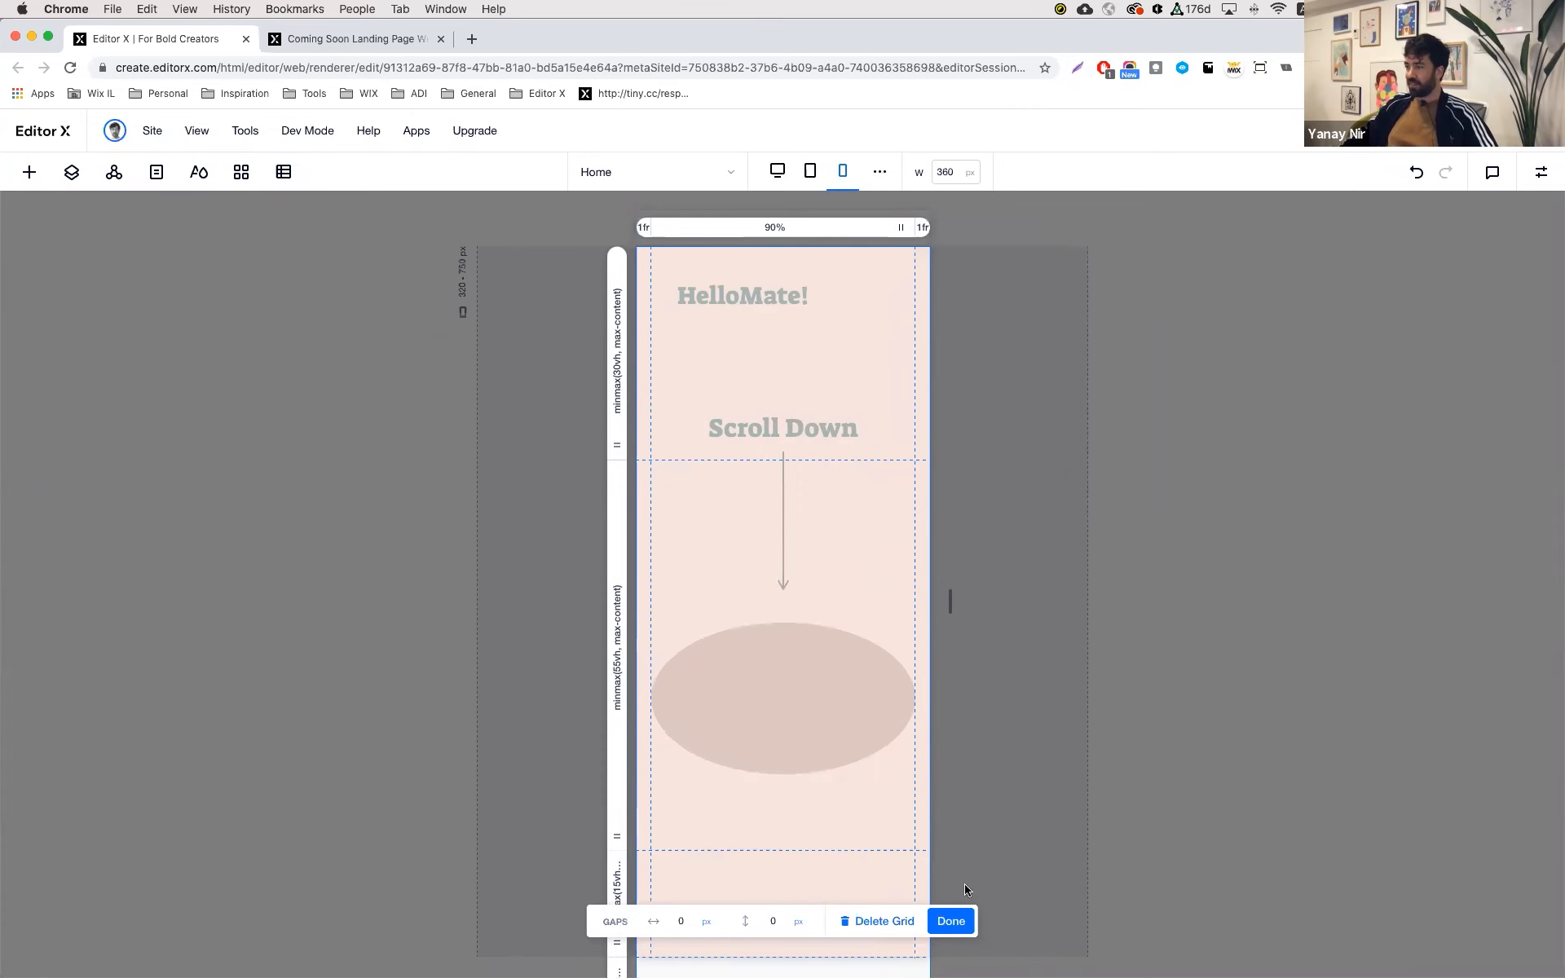
left_click(951, 921)
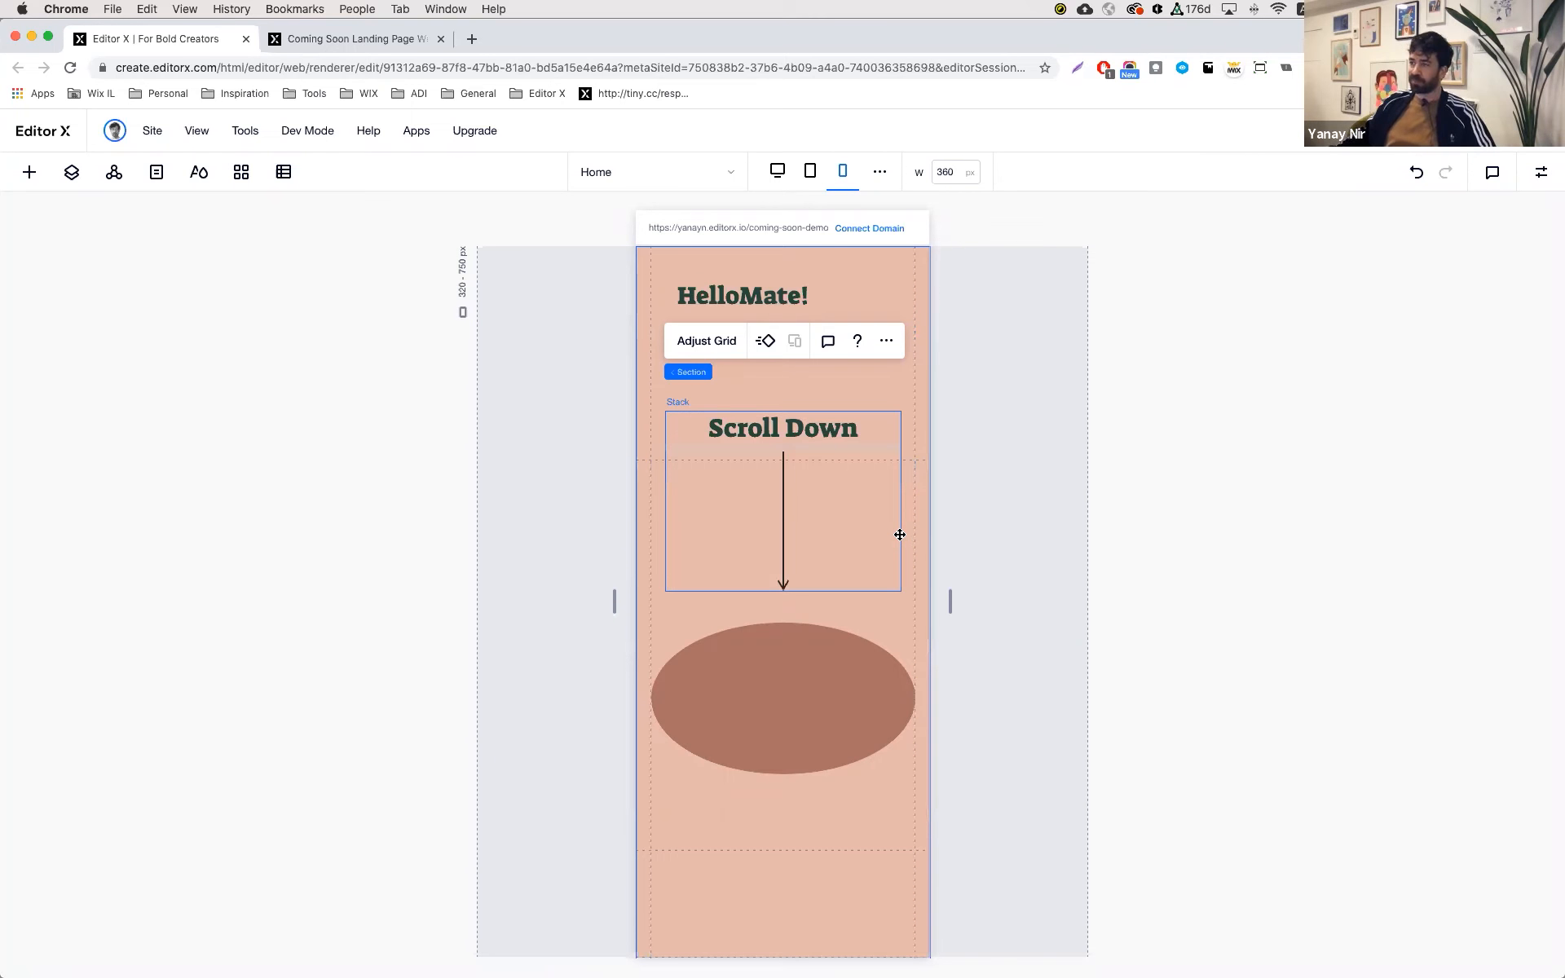
- Add a row to the section's mobile grid directly below the first row and finish the grid edit
left_click(905, 606)
scroll(905, 606, "down", 5)
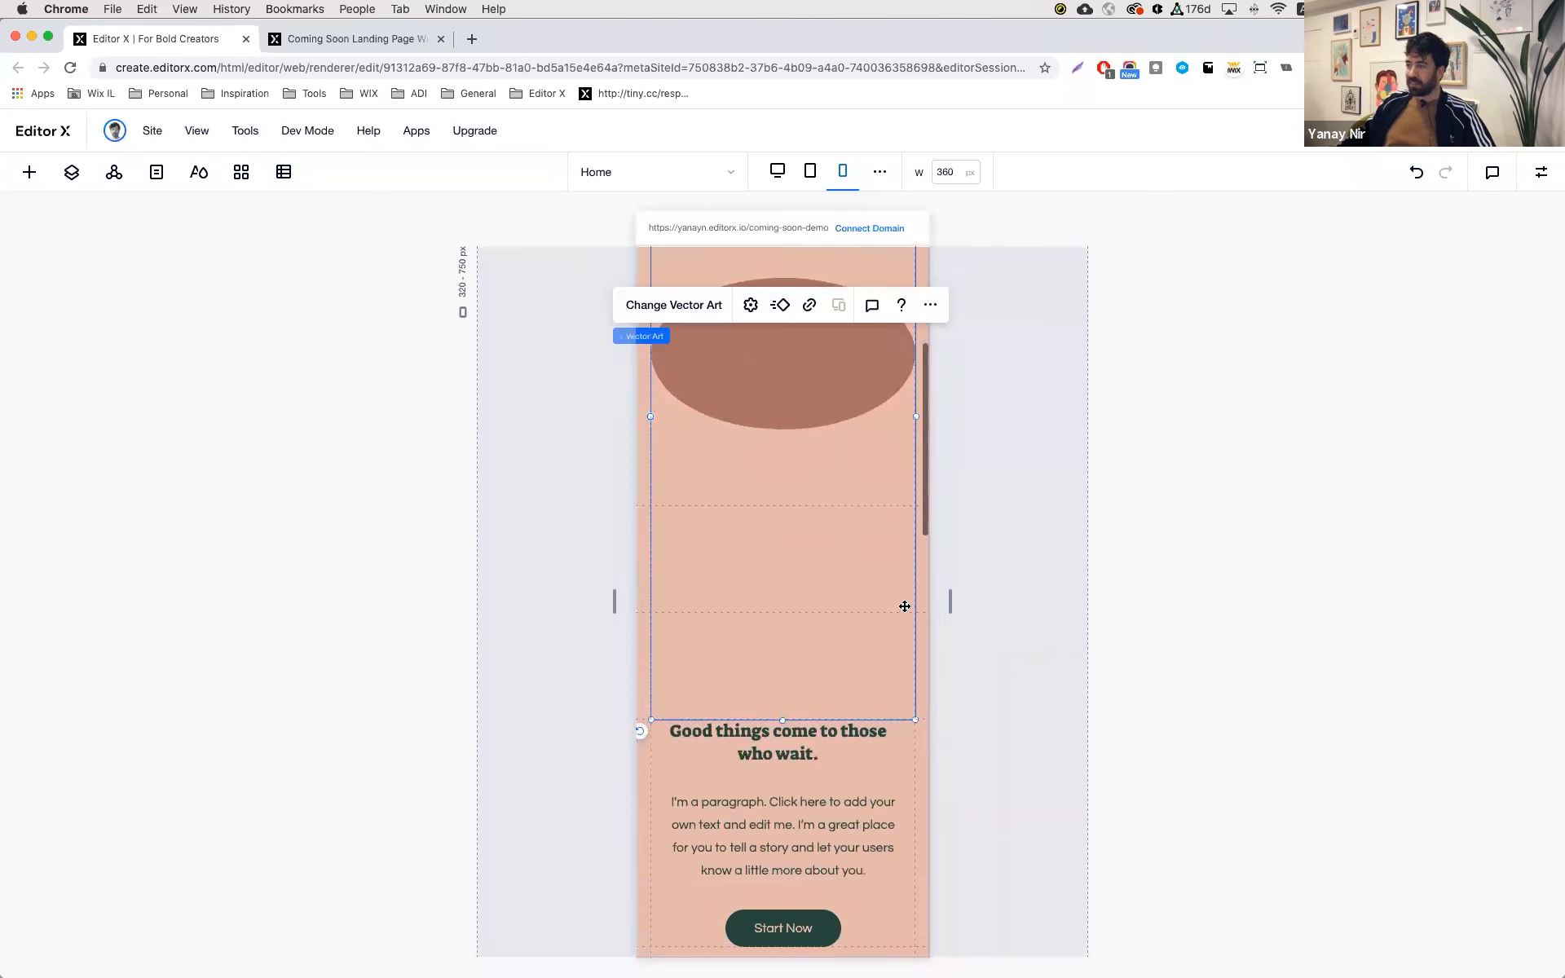
scroll(905, 606, "up", 4)
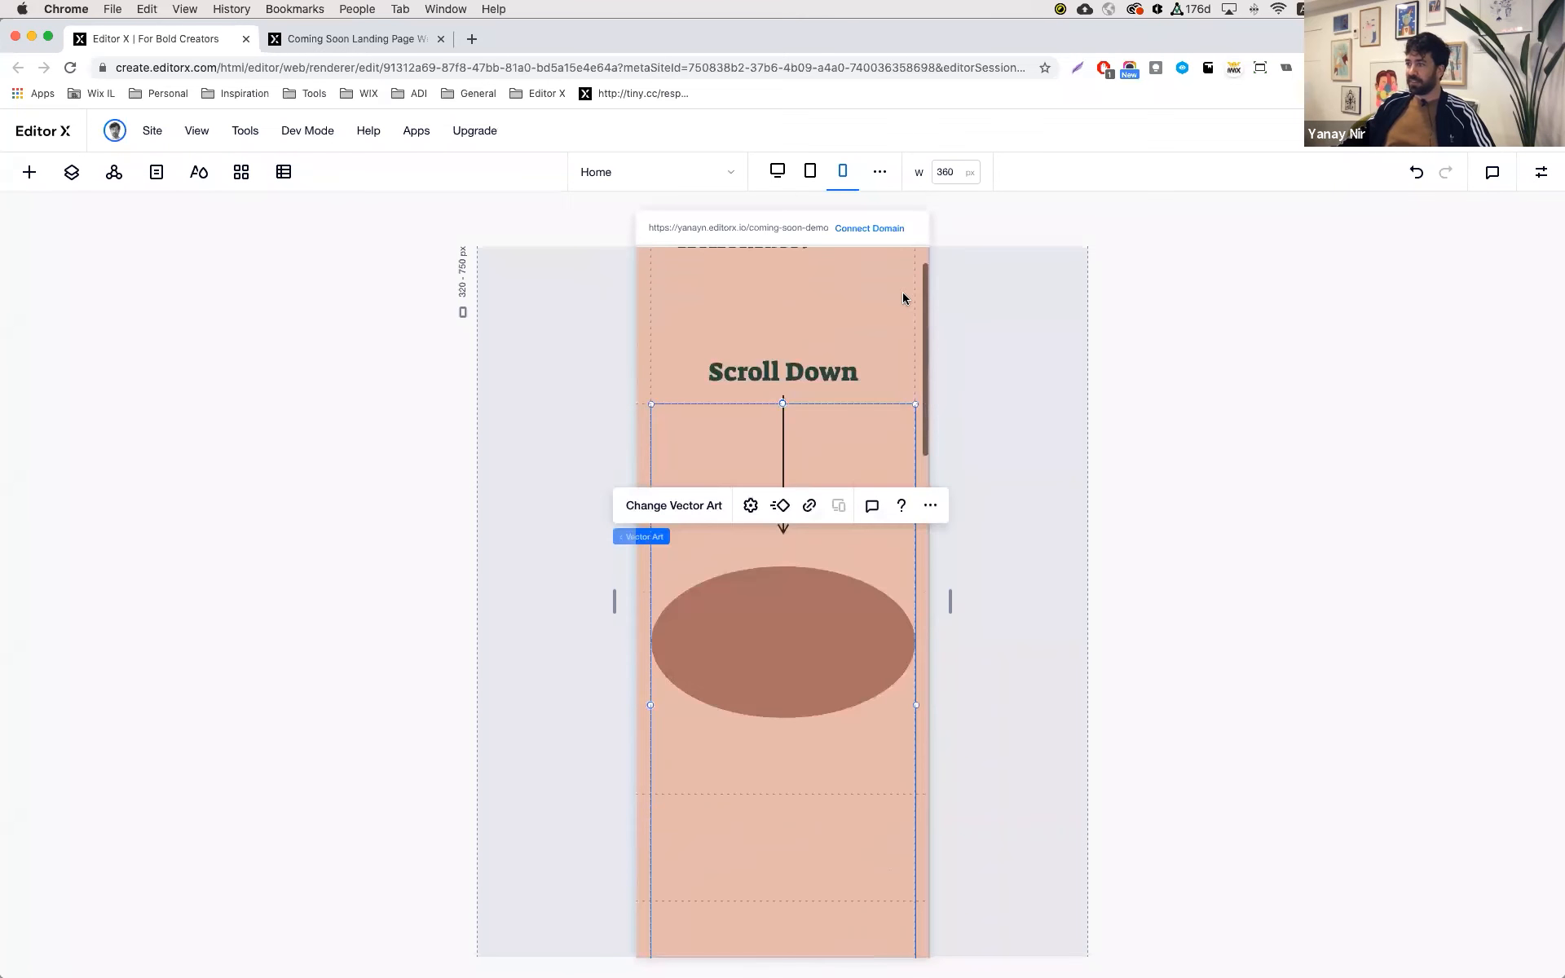
left_click(903, 338)
left_click(750, 291)
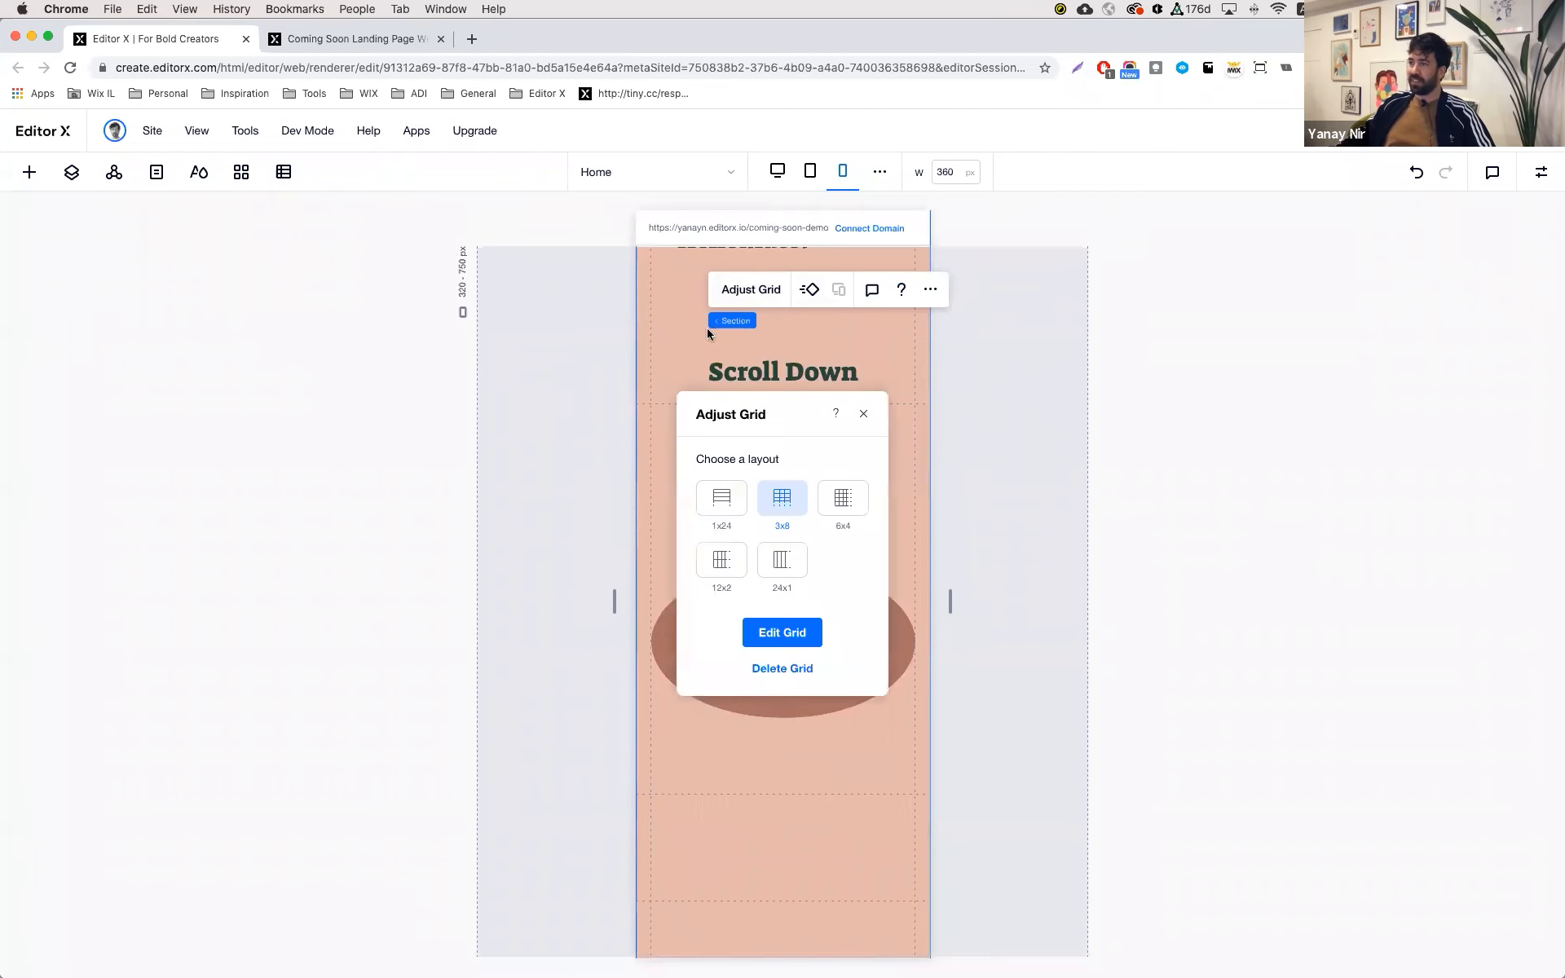
left_click(797, 633)
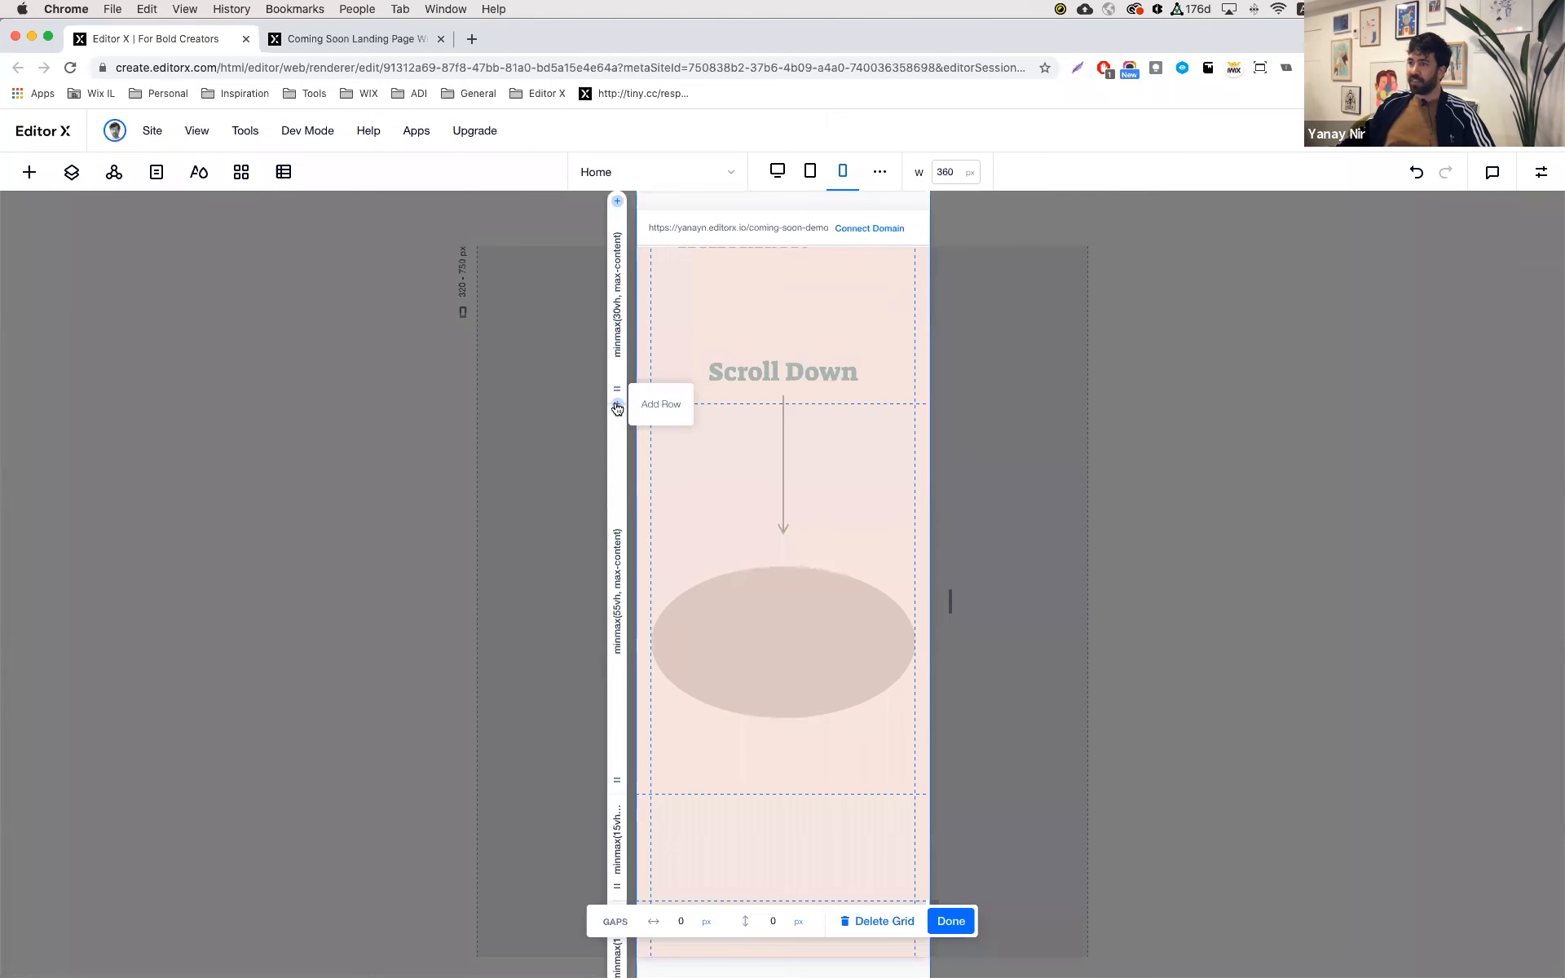
left_click(617, 406)
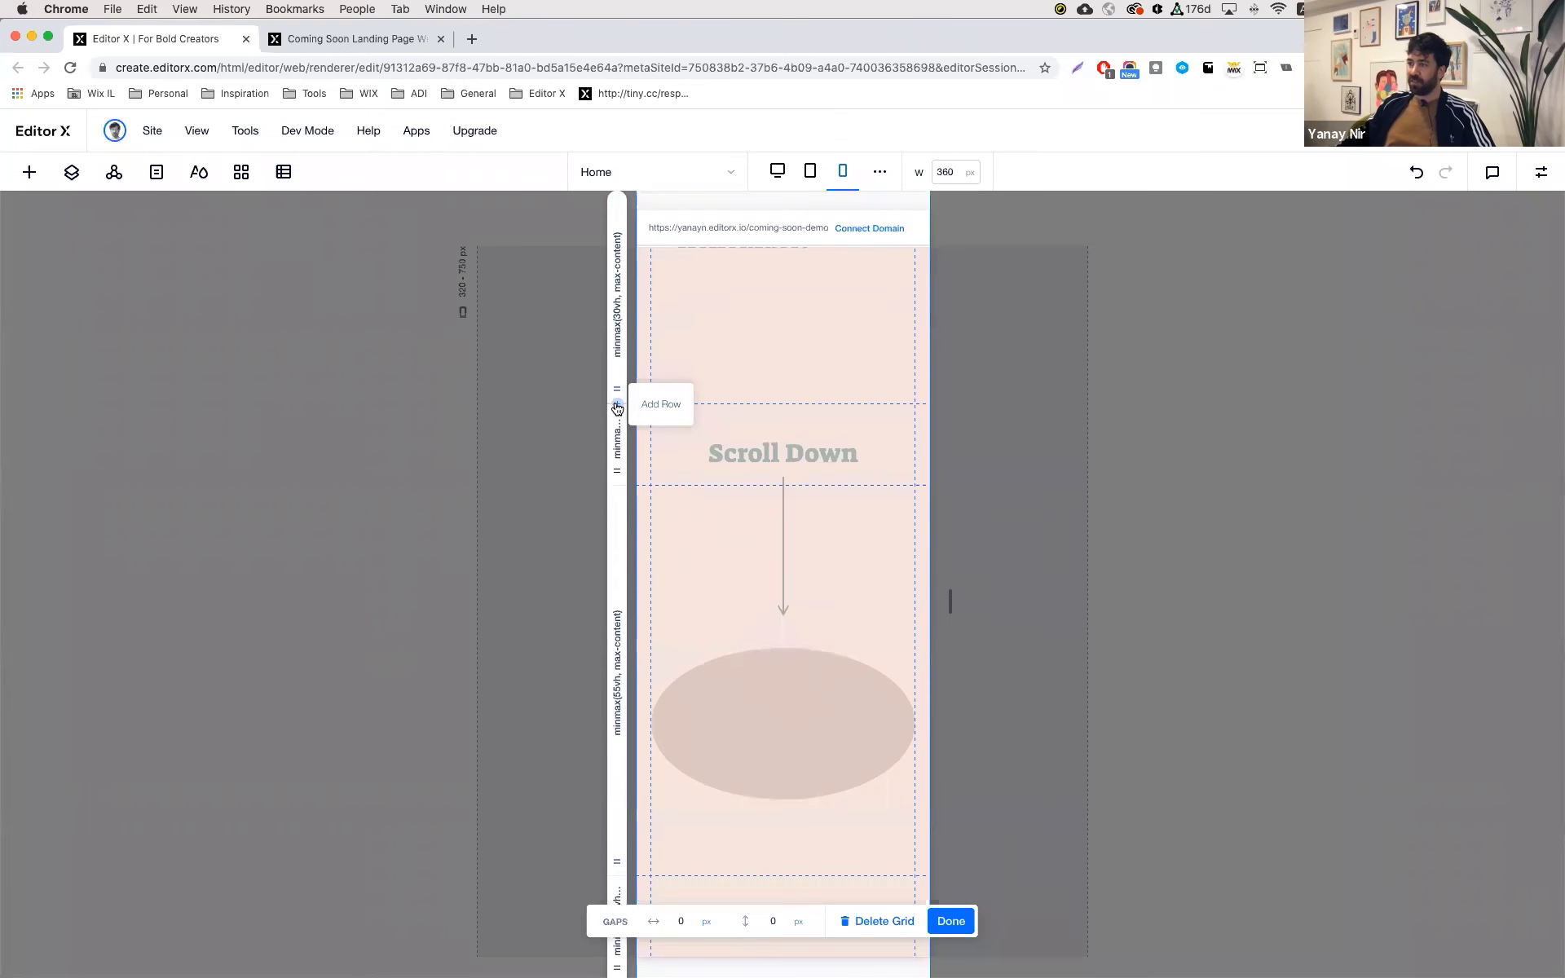
left_click(950, 922)
- Place the Scroll Down stack in the section grid's row area from 2 to 3
left_click(843, 472)
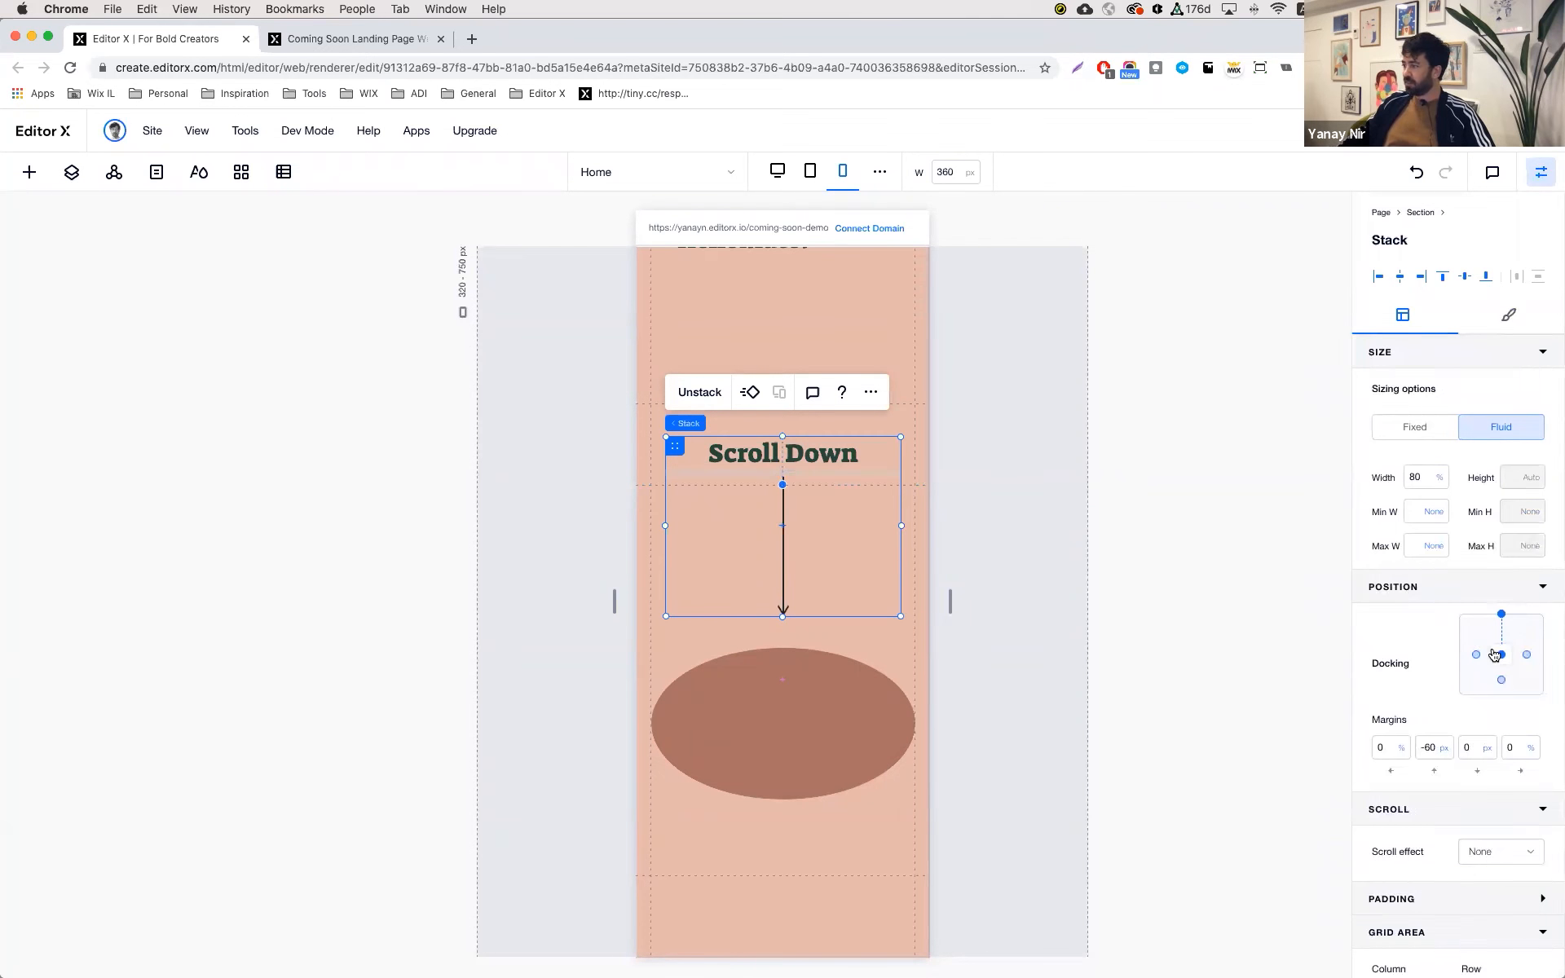
scroll(1493, 656, "down", 3)
left_click(1482, 898)
type("2")
key("Tab")
type("3")
key("Return")
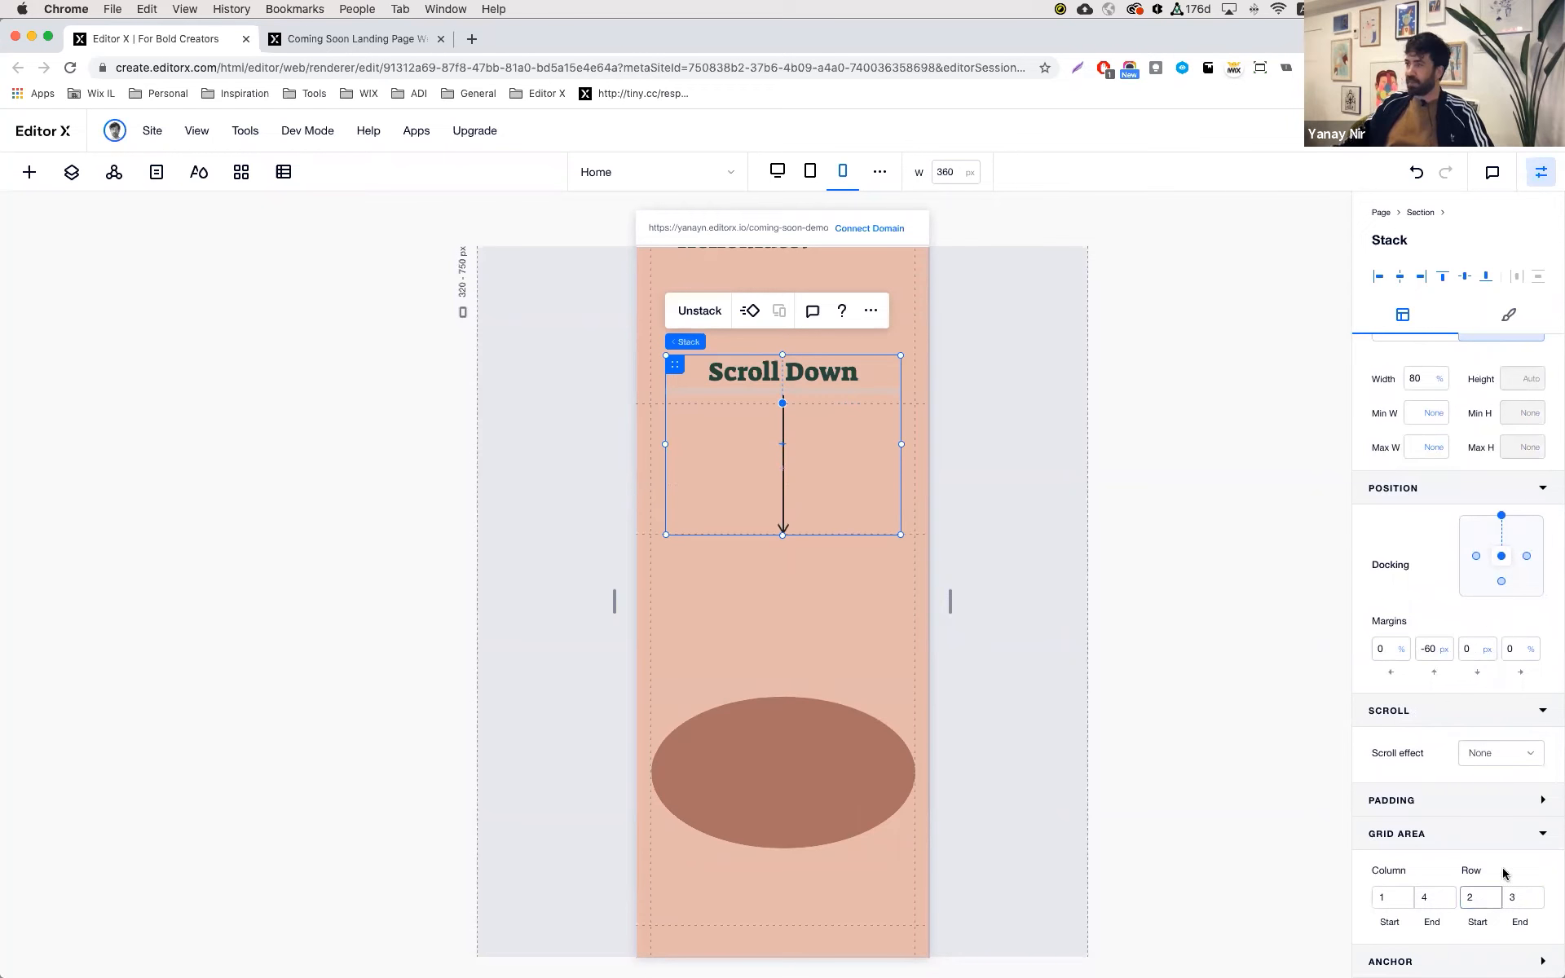
- Set the Scroll Down stack's top margin to 60 px and its bottom margin to 20 px
left_click(1427, 655)
key("Tab")
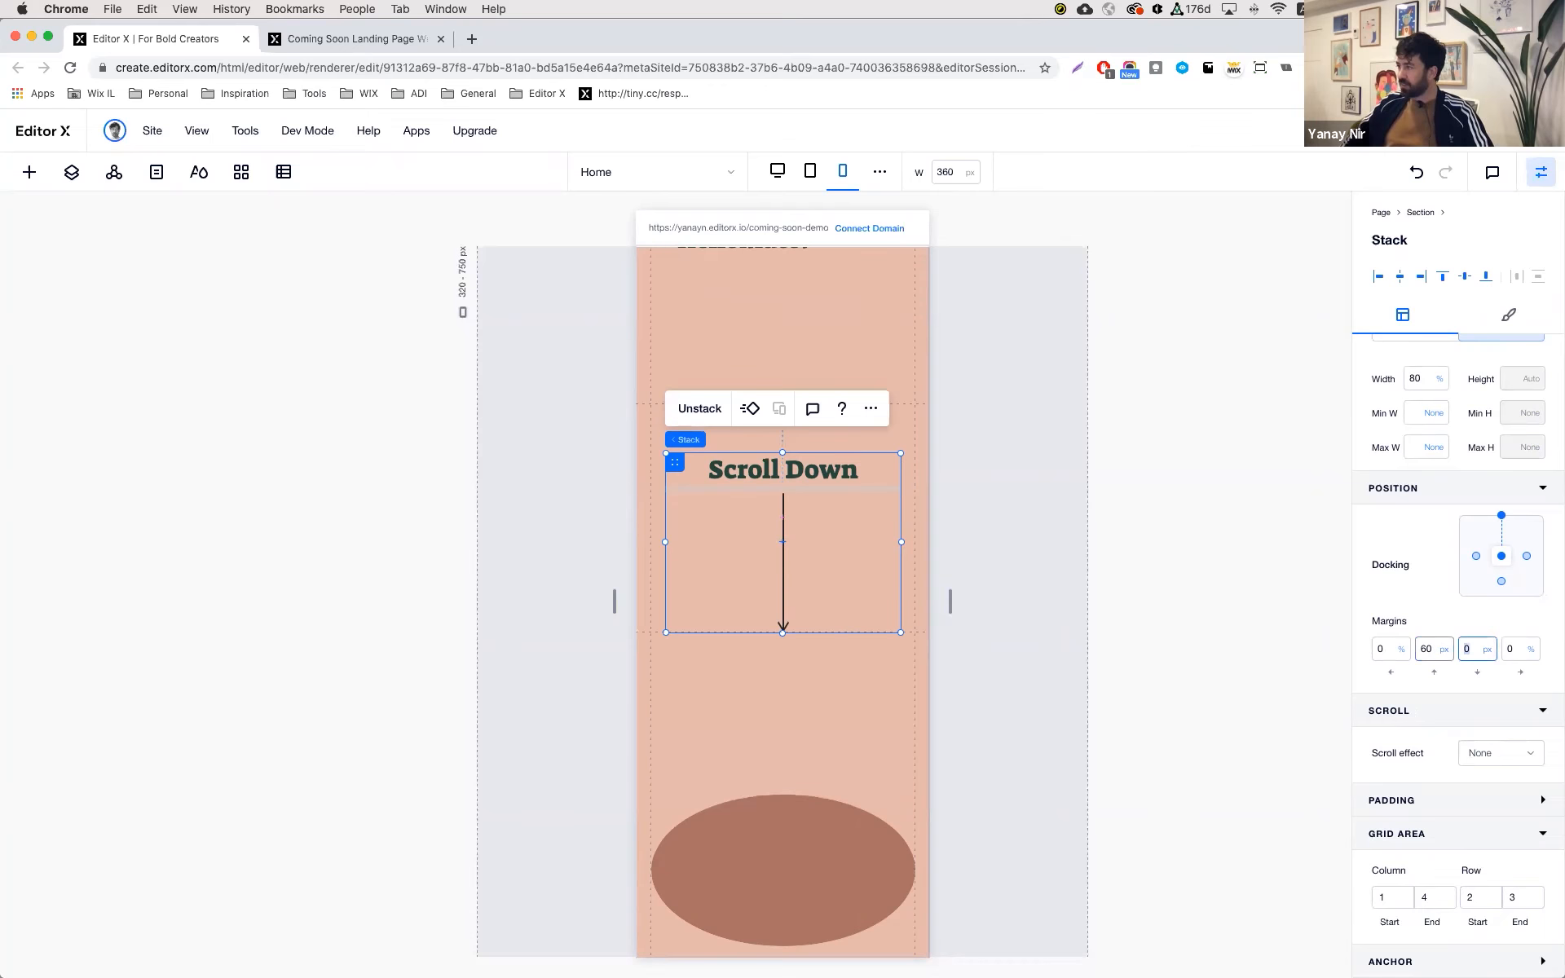
key("Return")
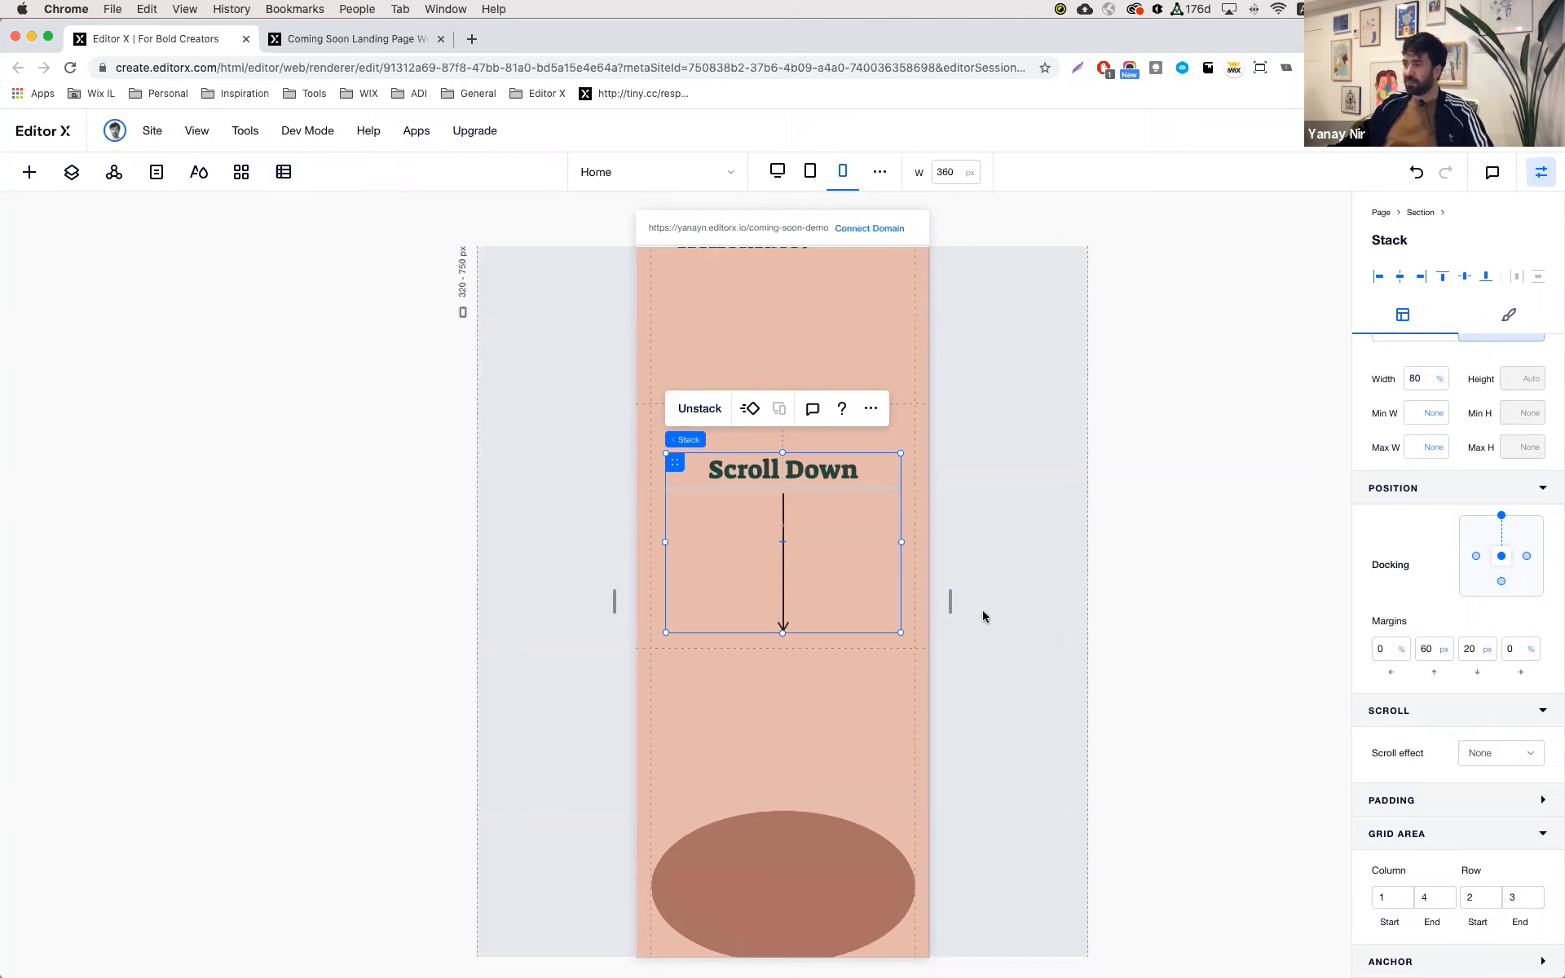
- Shorten the section's first grid row so its lower line sits just beneath the HelloMate! heading
left_click(884, 670)
scroll(784, 314, "up", 2)
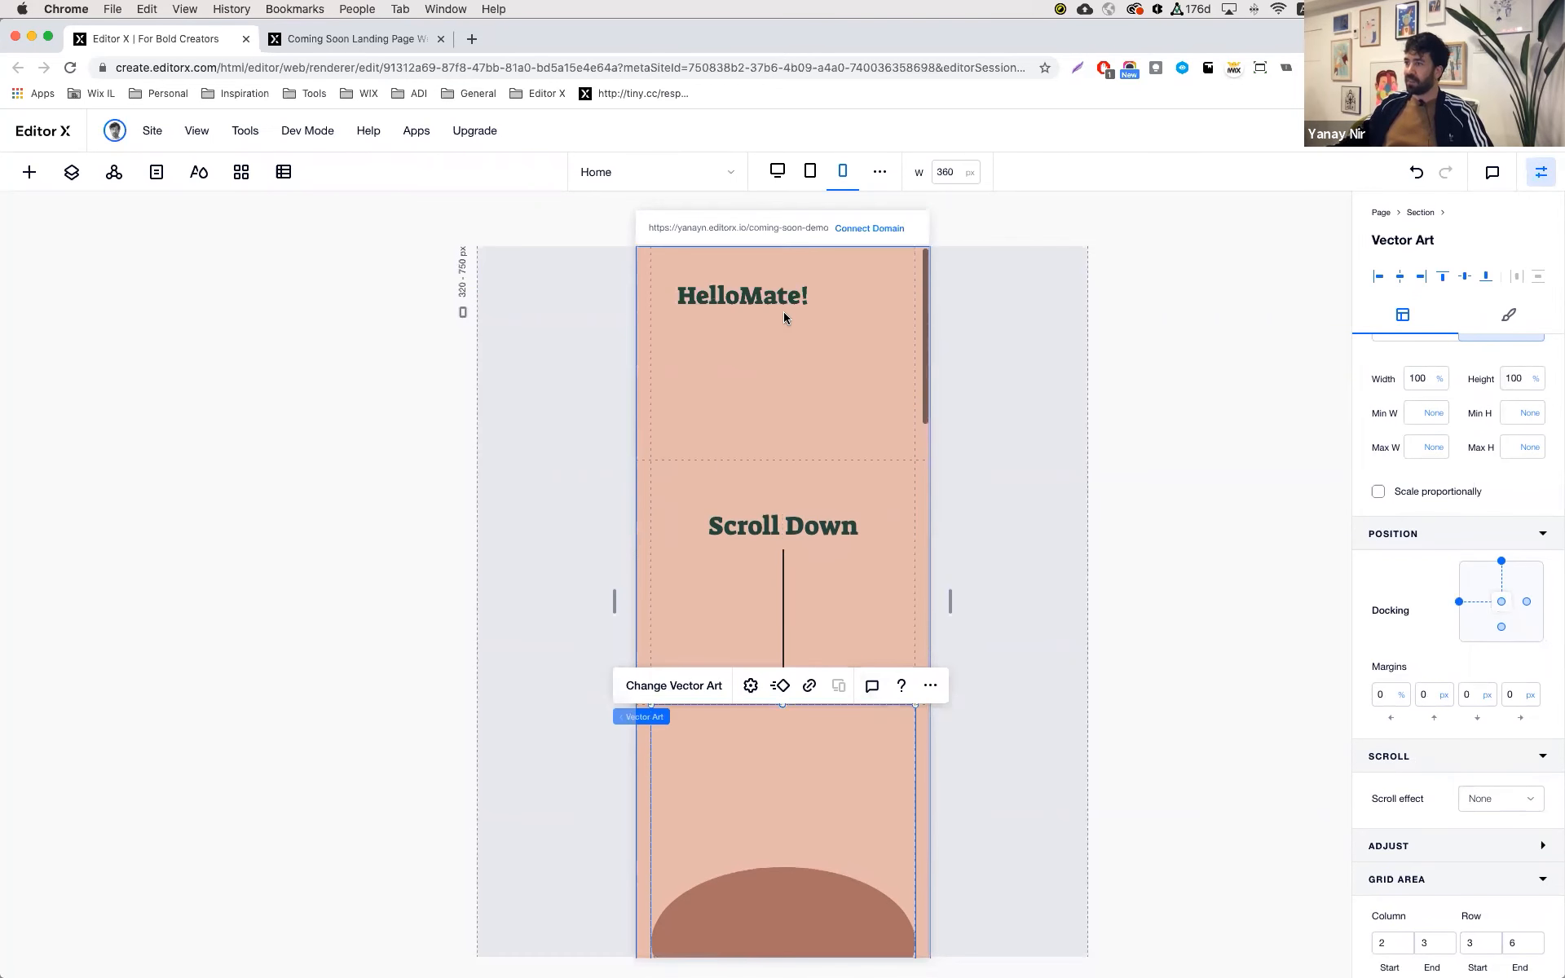
left_click(880, 462)
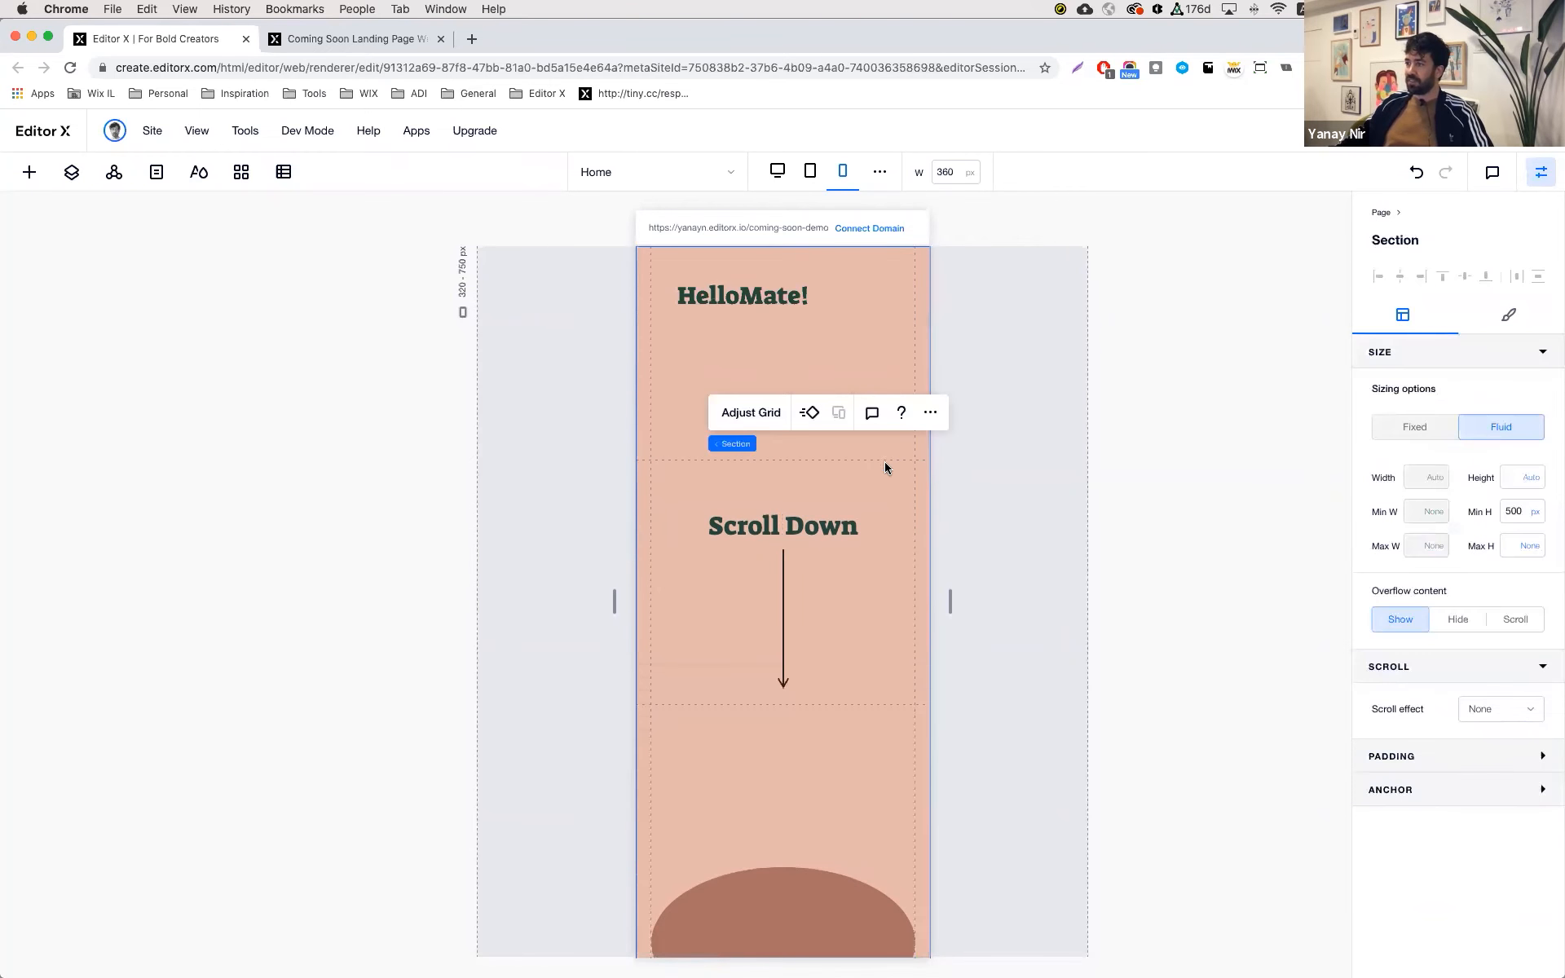
left_click_drag(885, 461, 872, 334)
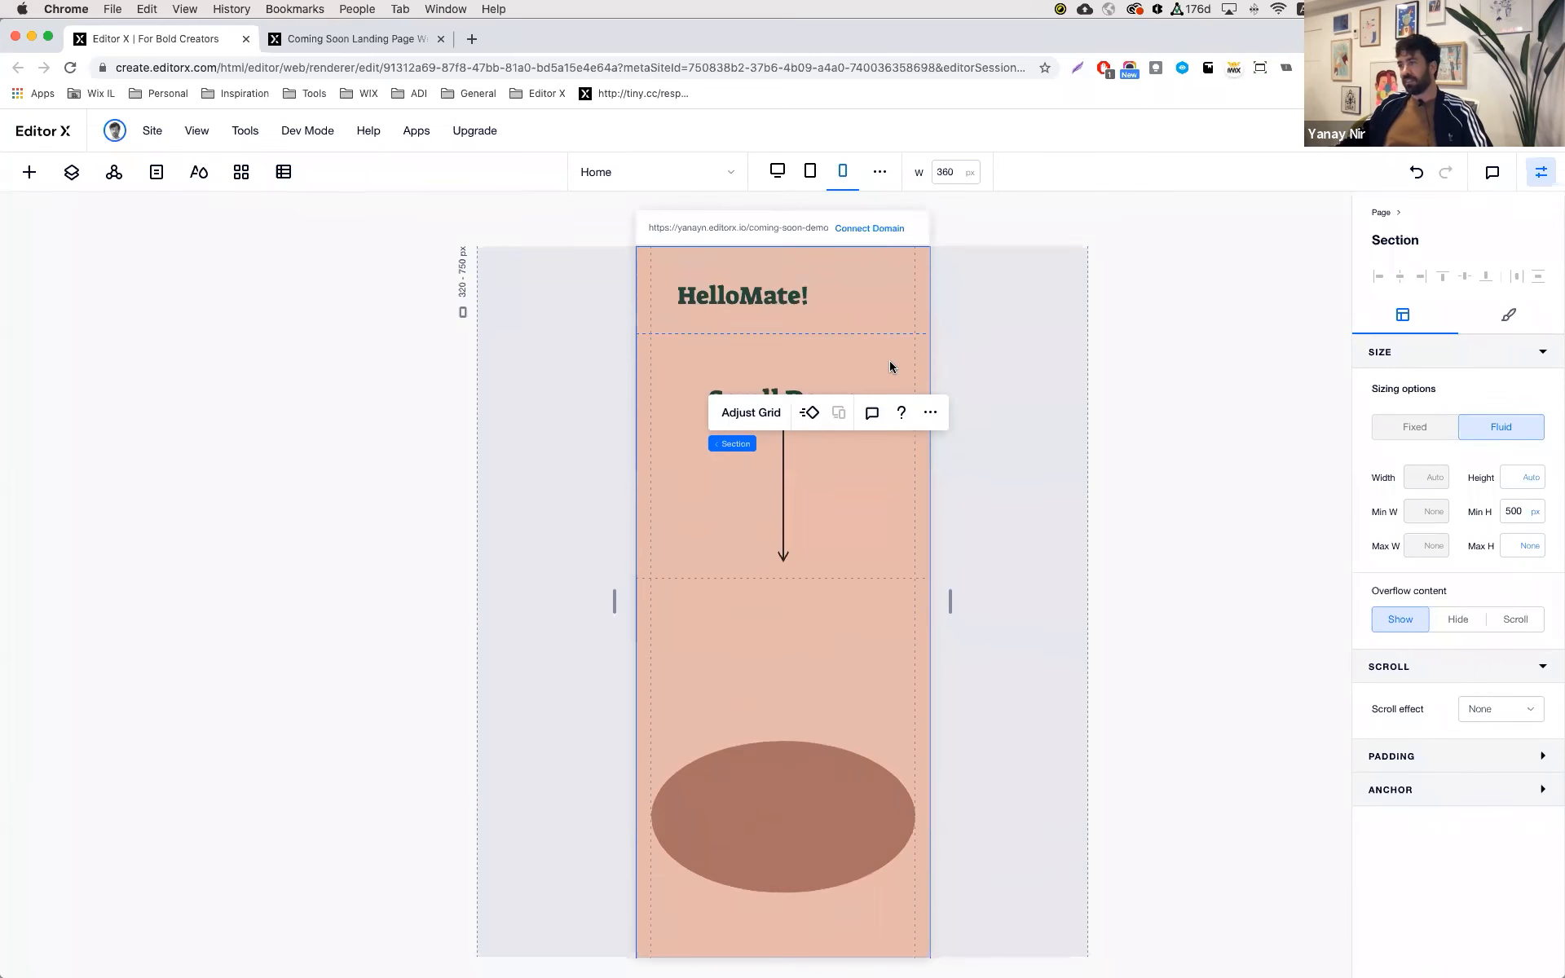
- Open the section's grid for editing and set the first empty 15vh row below the ellipse to a minimum height of 0
scroll(888, 367, "down", 3)
scroll(853, 496, "down", 5)
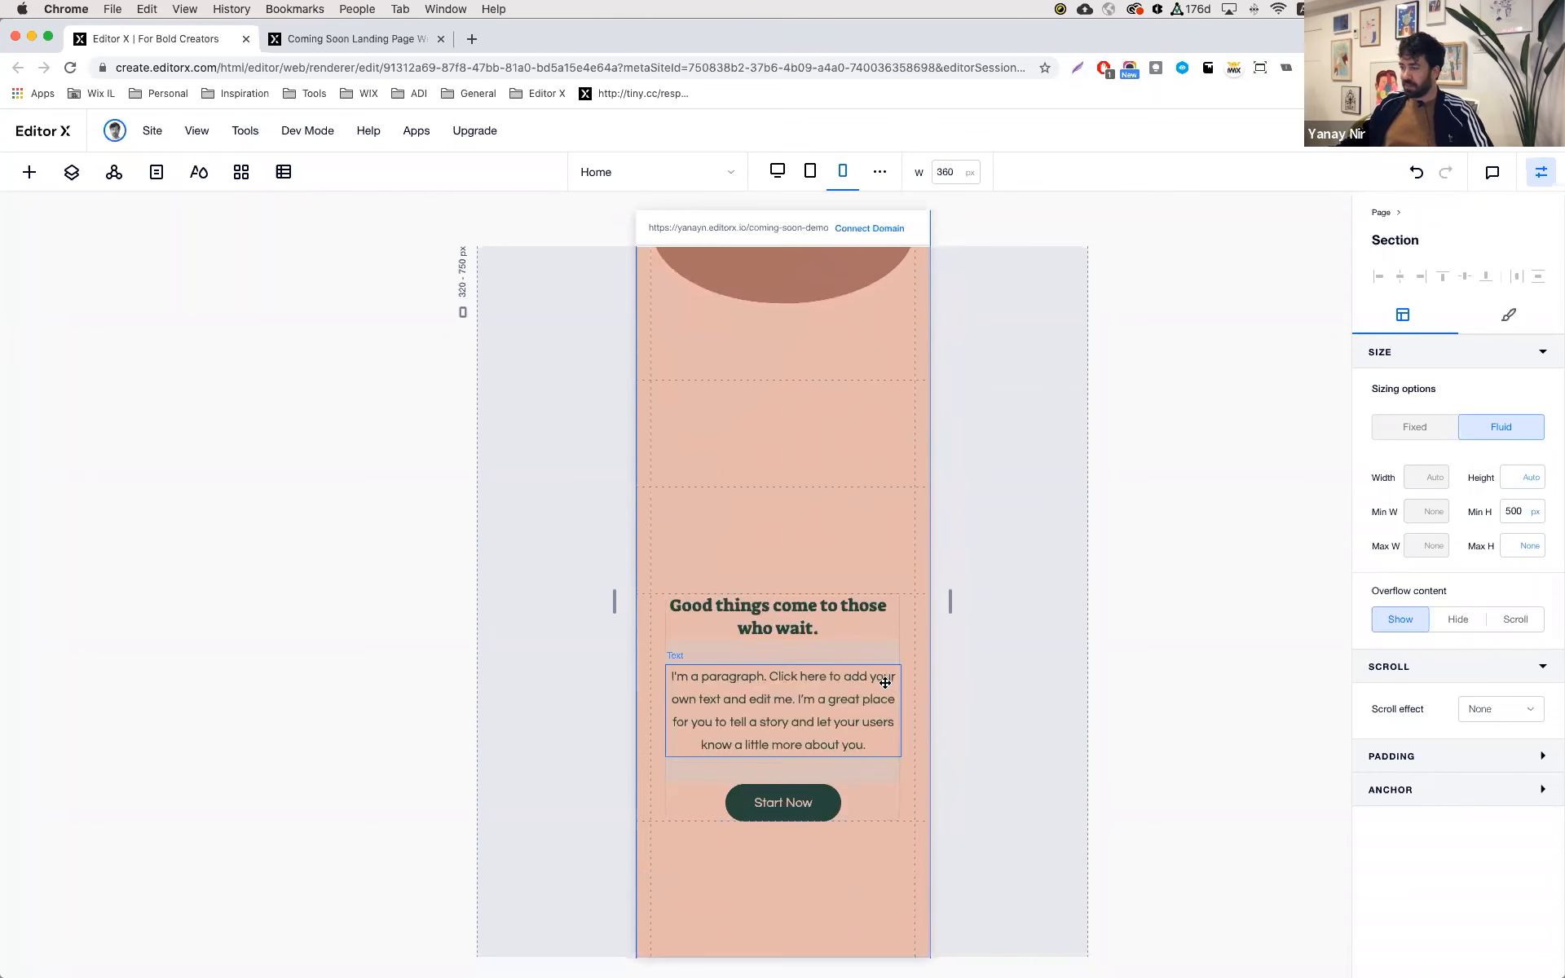
left_click(836, 437)
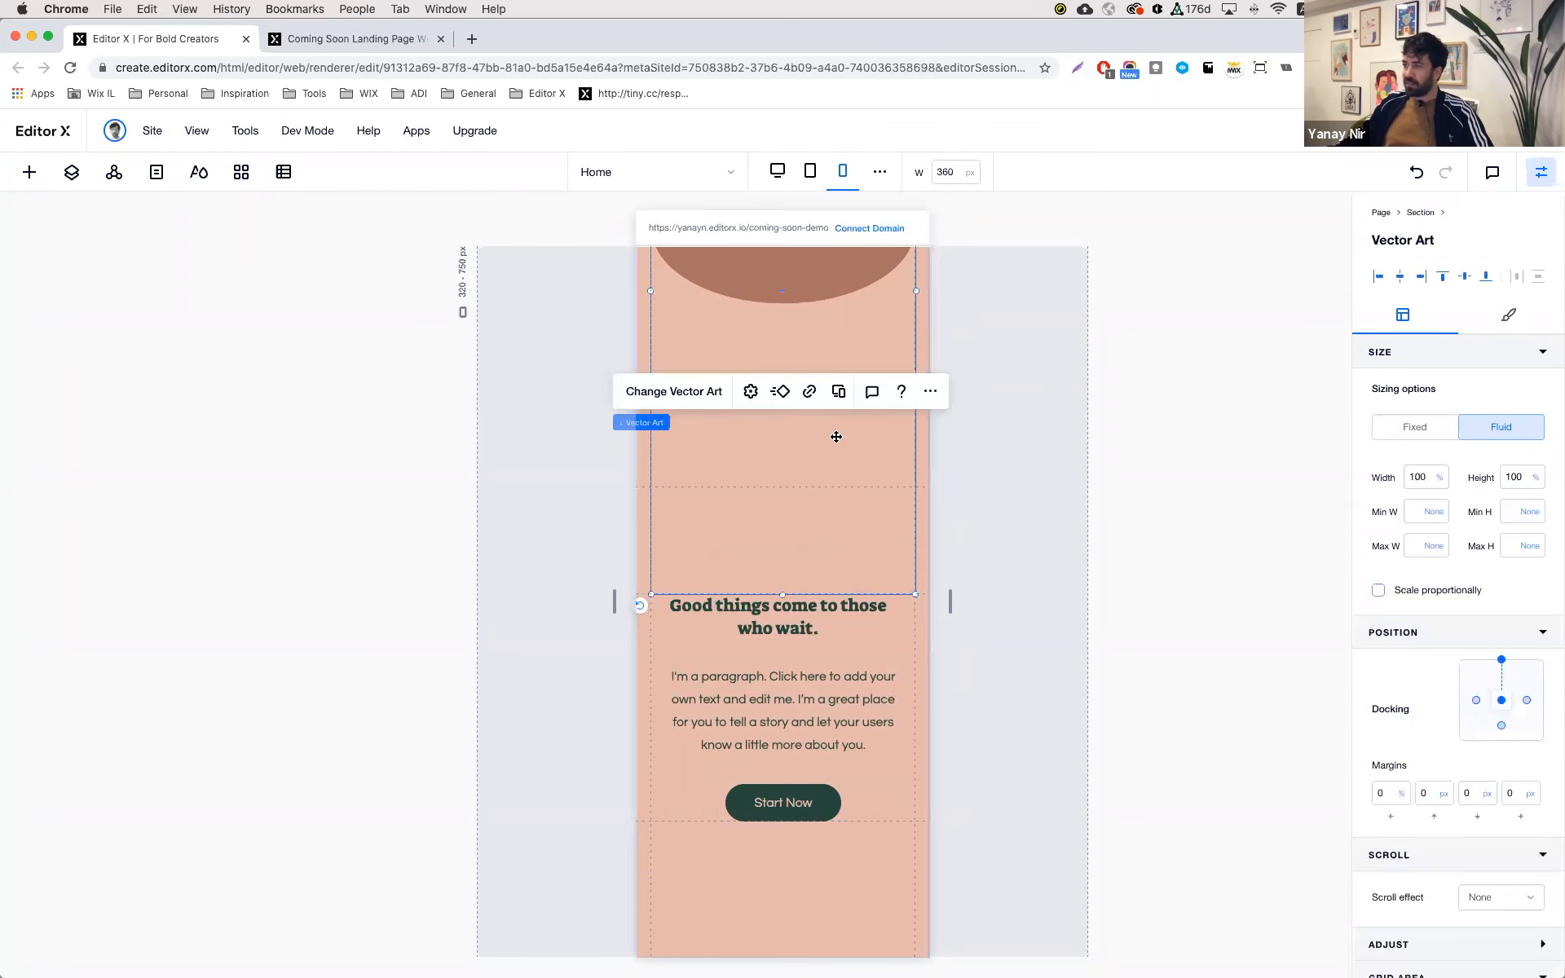
left_click(922, 458)
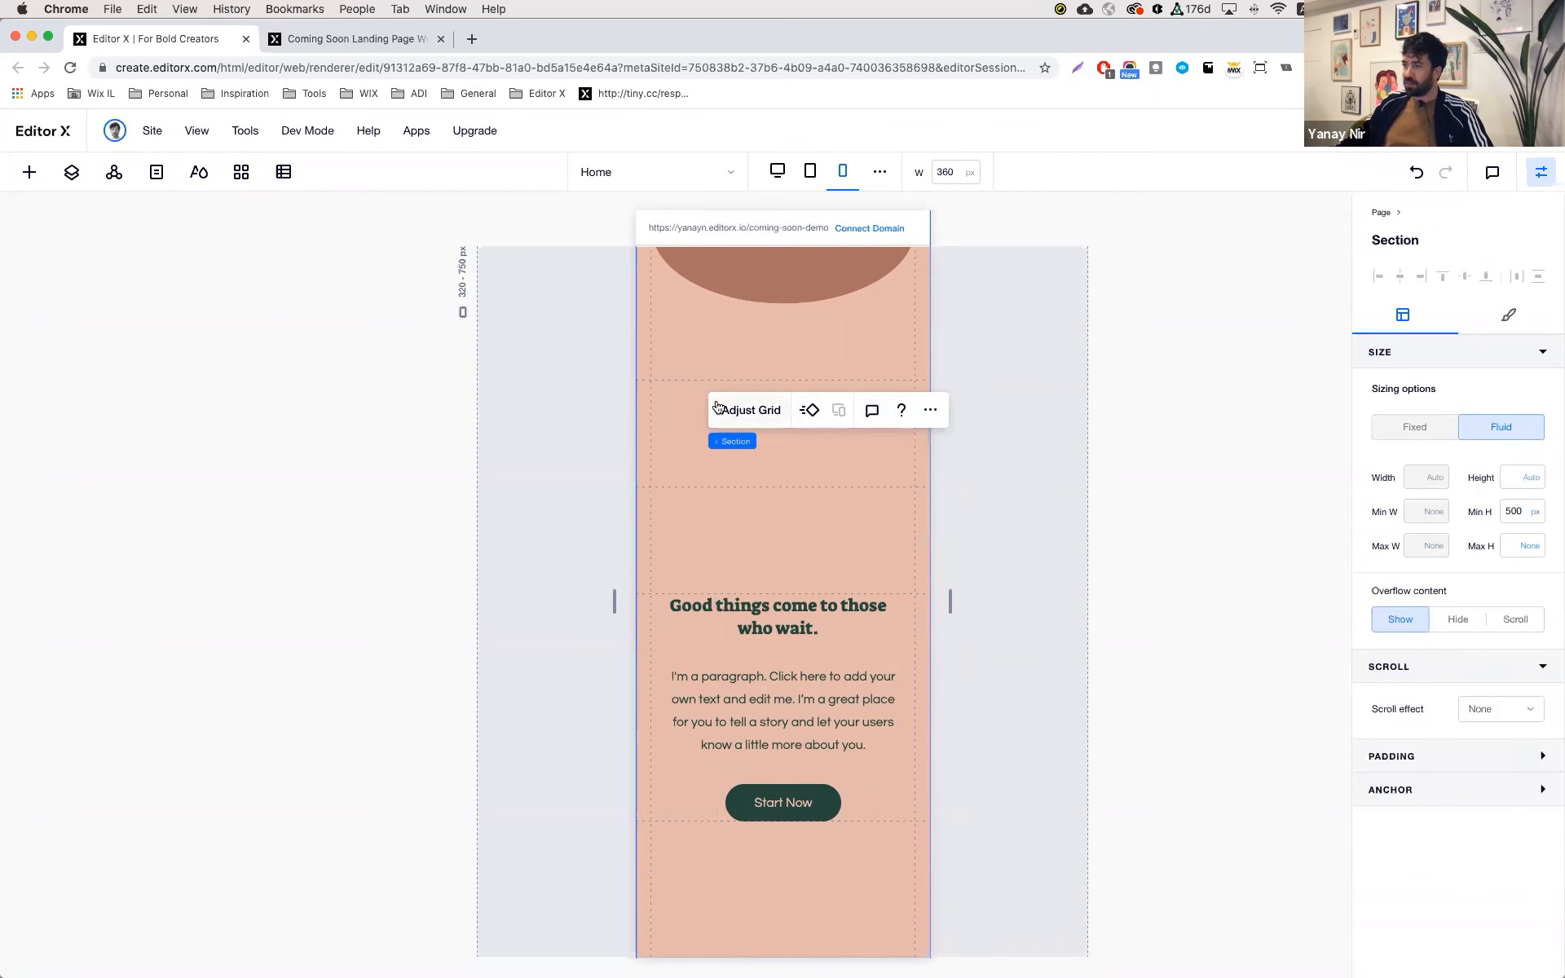
left_click(766, 409)
left_click(781, 633)
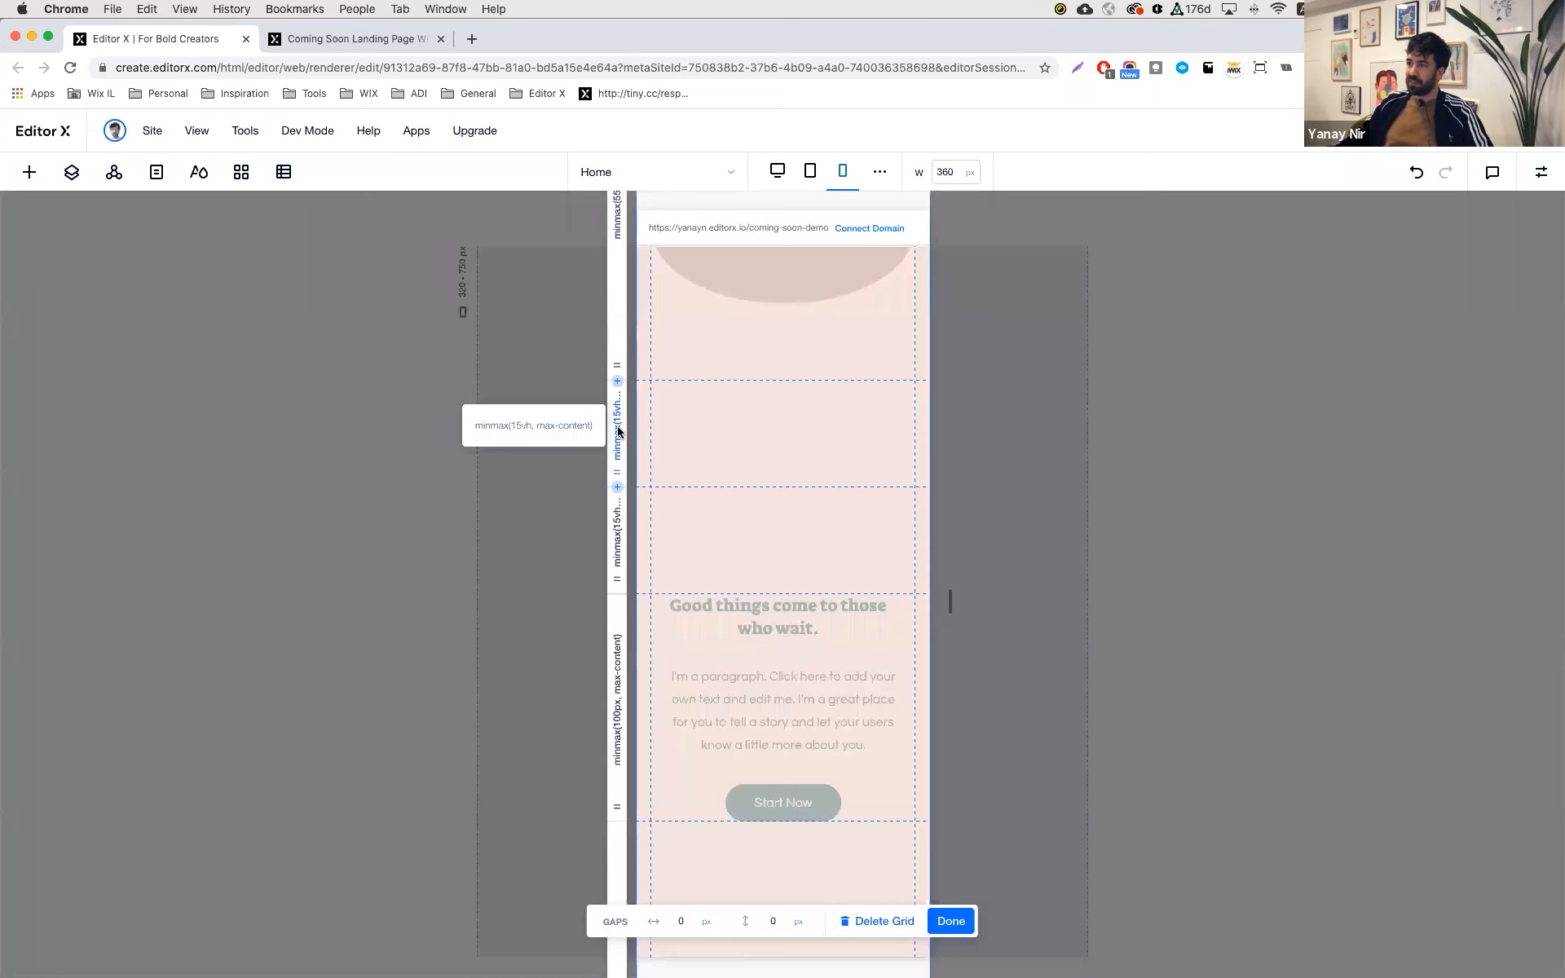
left_click(617, 431)
left_click(676, 541)
double_click(676, 541)
type("0")
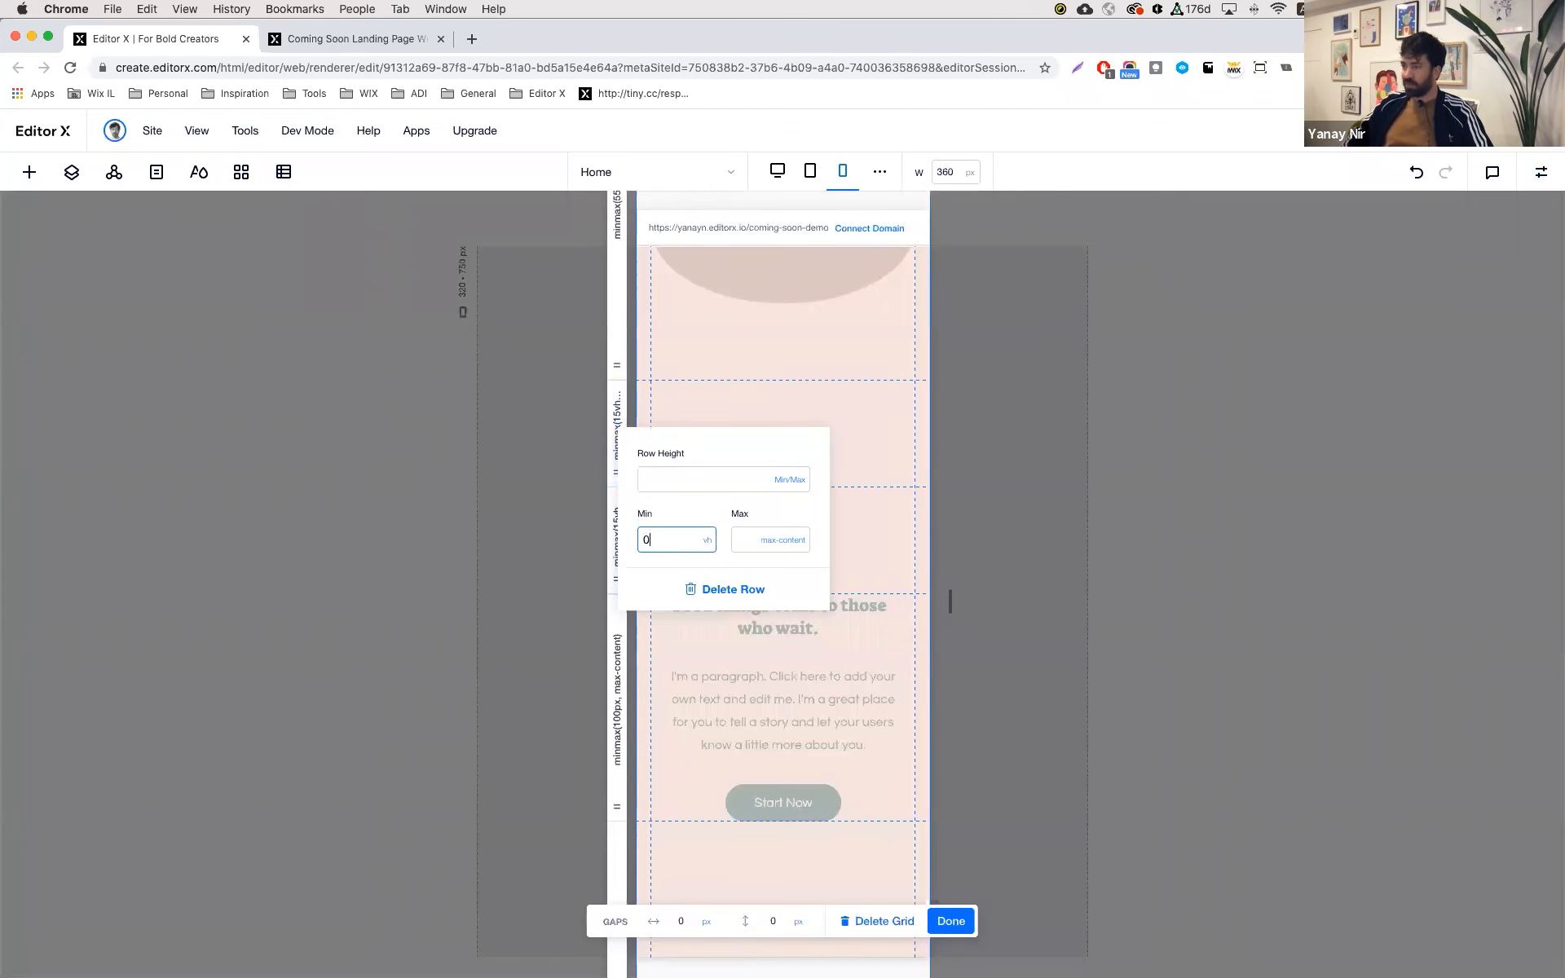
left_click(612, 411)
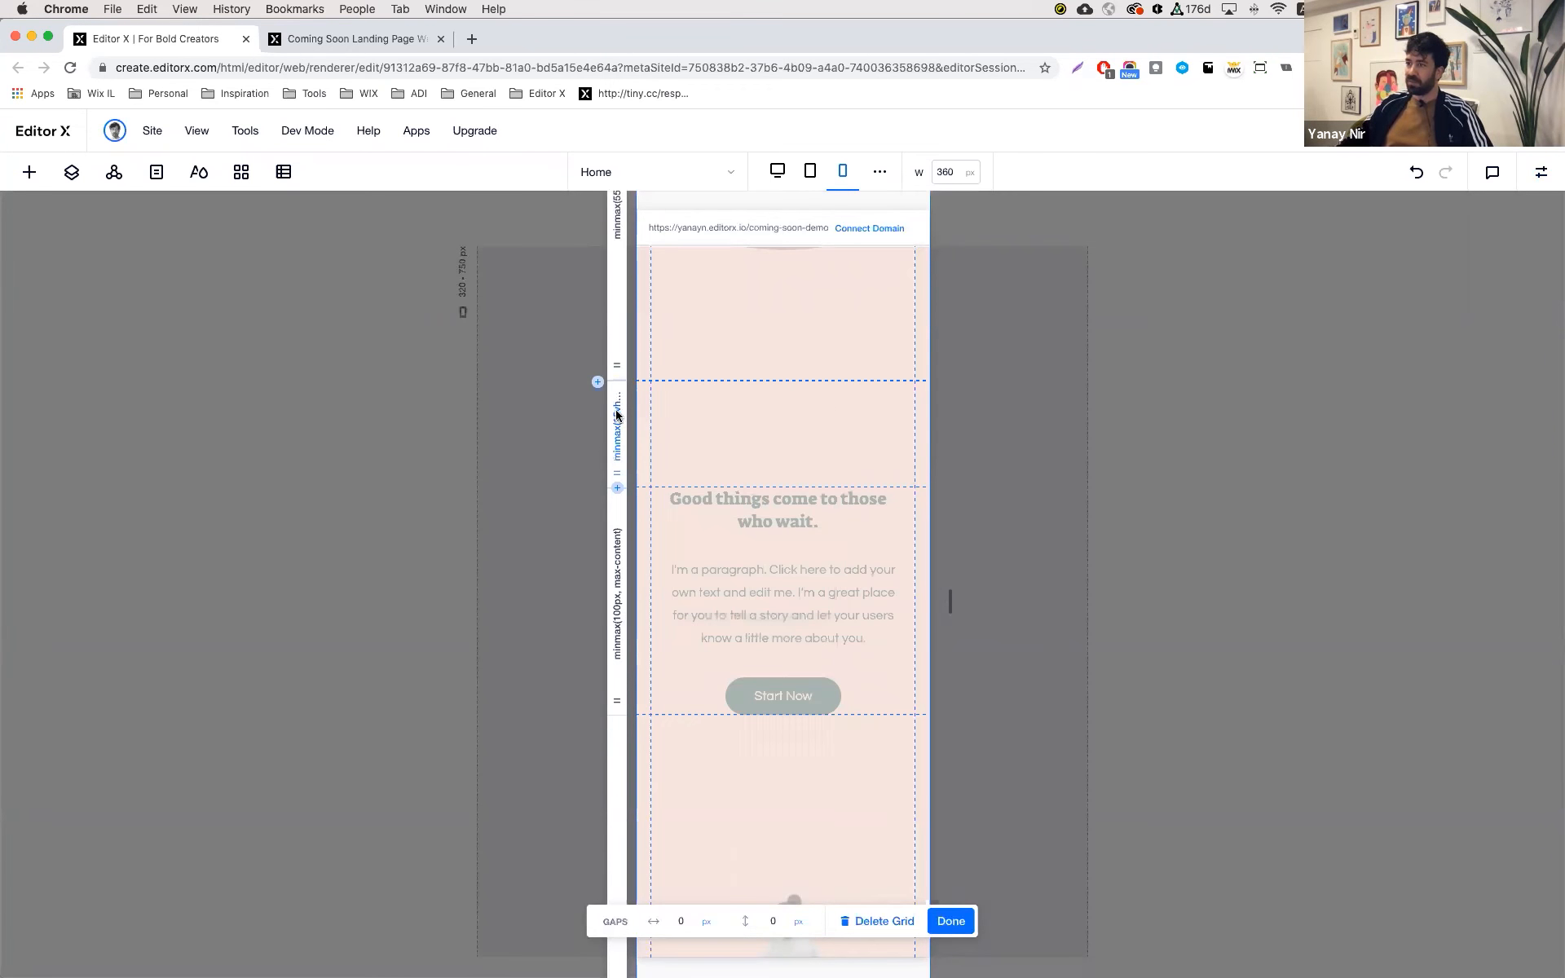
- Collapse the remaining empty 15vh row above the Good things heading and finish the grid edit
left_click(617, 415)
double_click(669, 528)
left_click(873, 408)
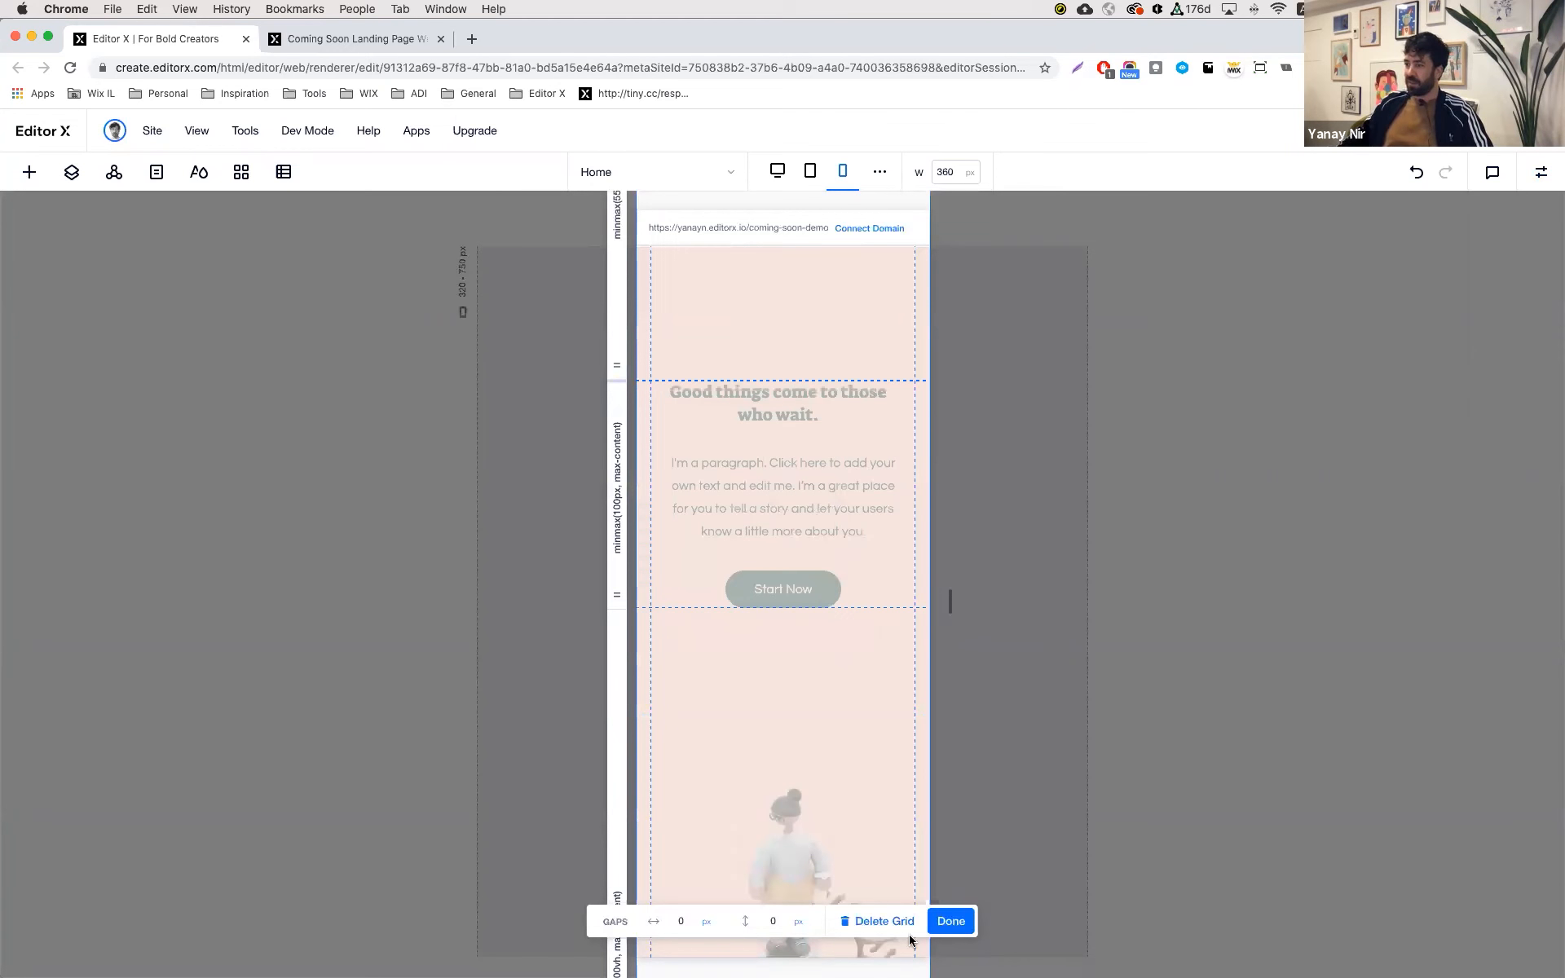
left_click(950, 921)
- Set the minimum height of the grid row holding the ellipse to 340 px and finish the grid edit
scroll(795, 505, "up", 5)
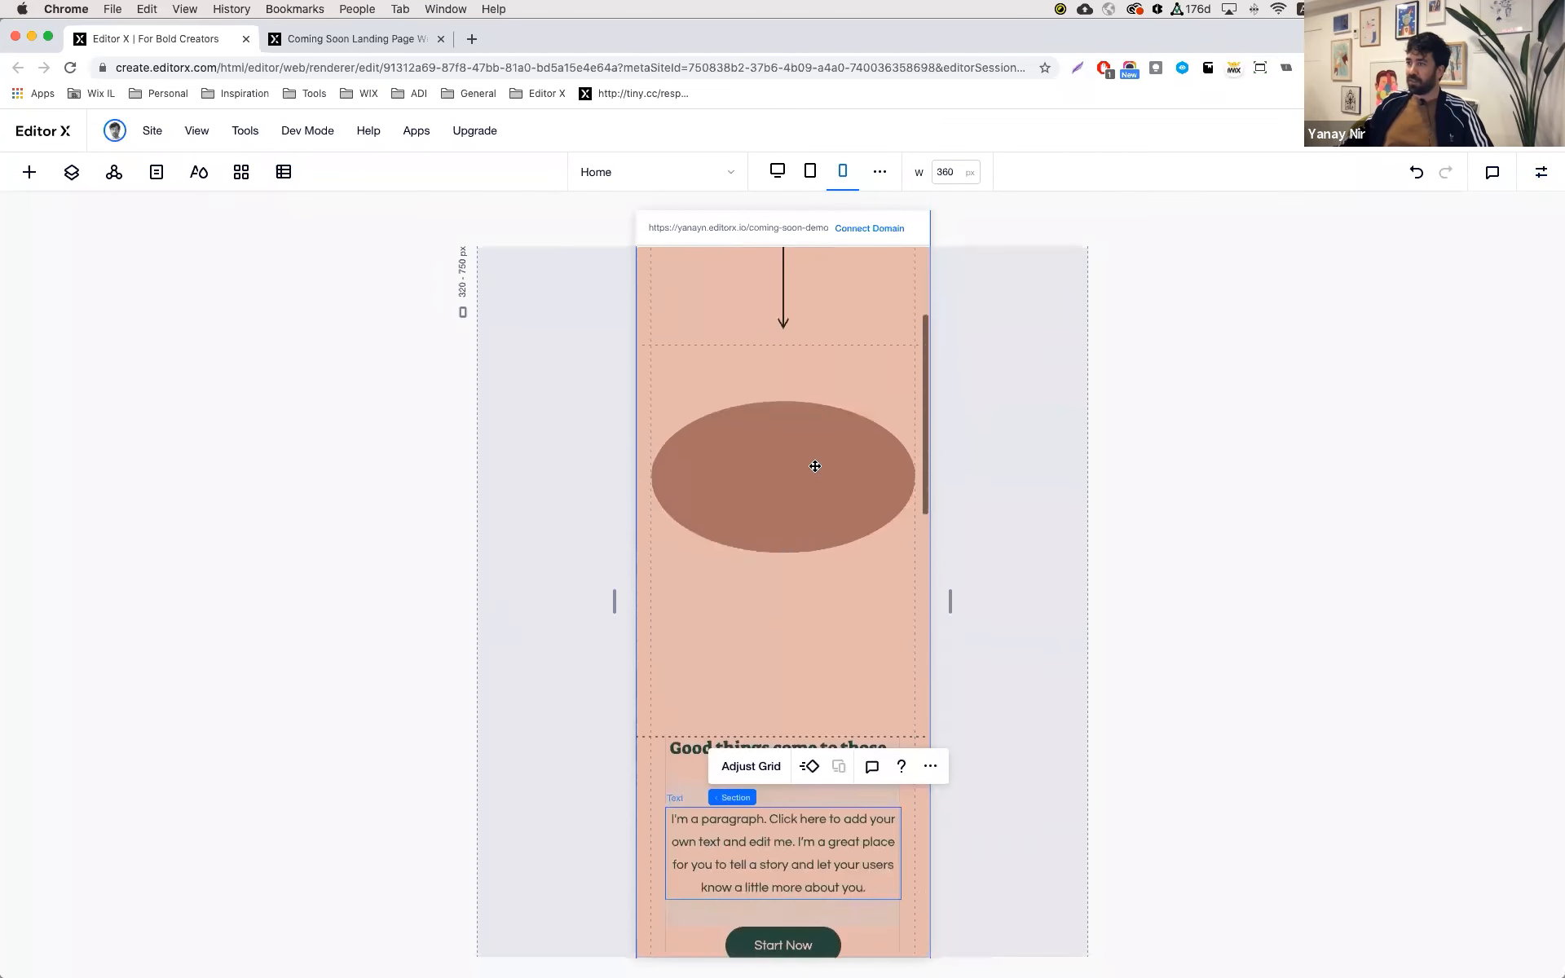
left_click(642, 418)
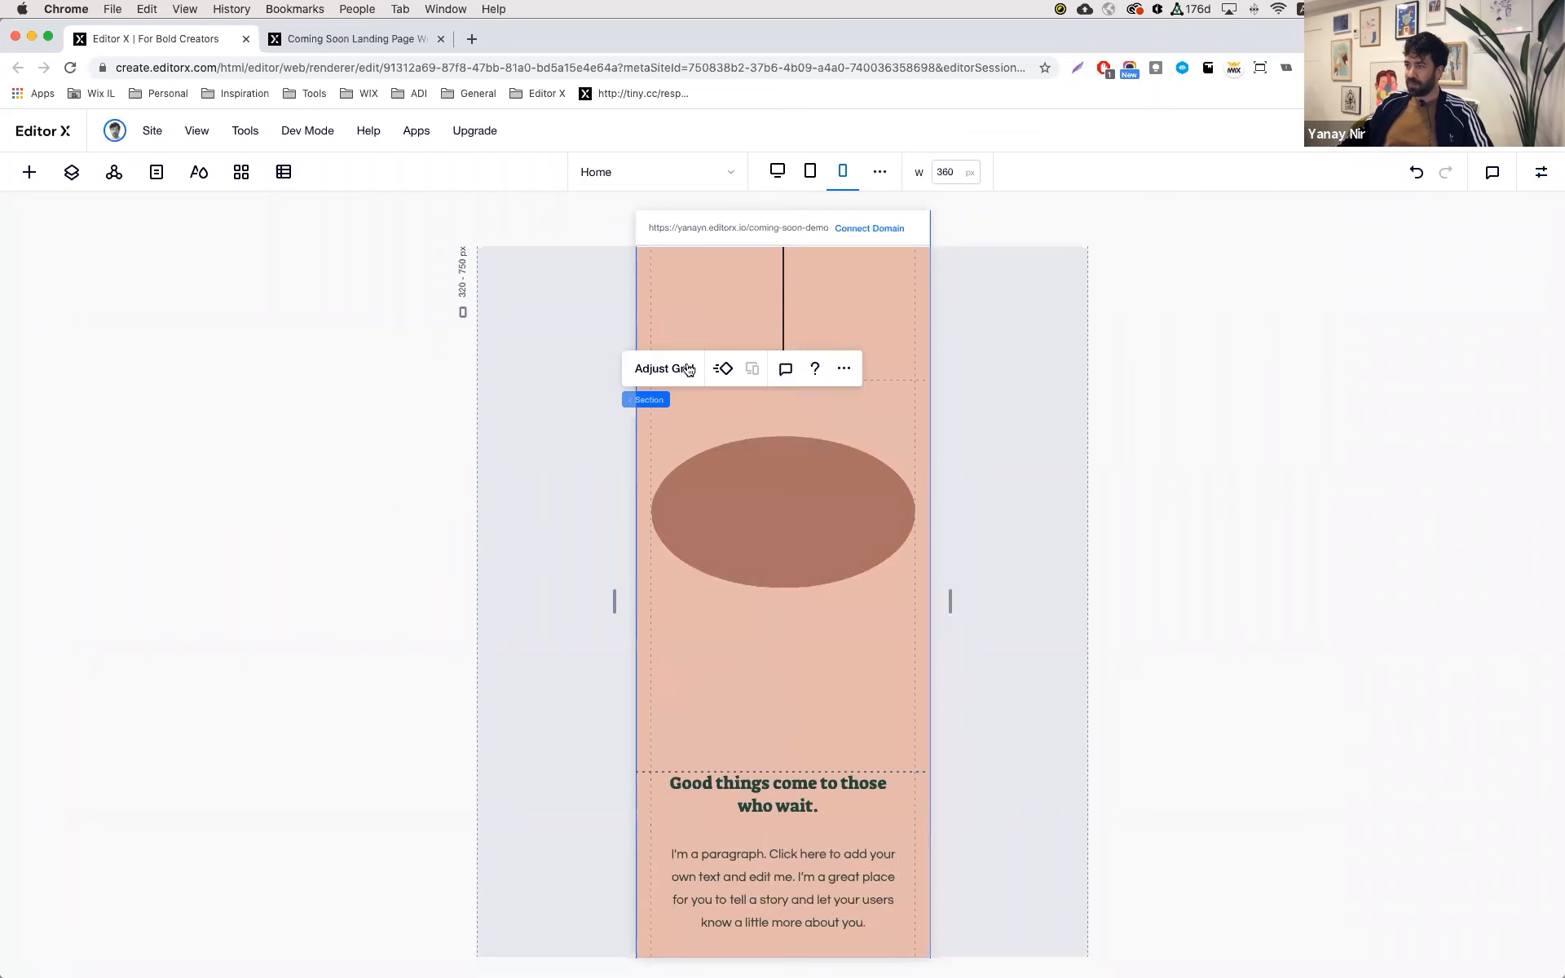
left_click(665, 368)
left_click(789, 640)
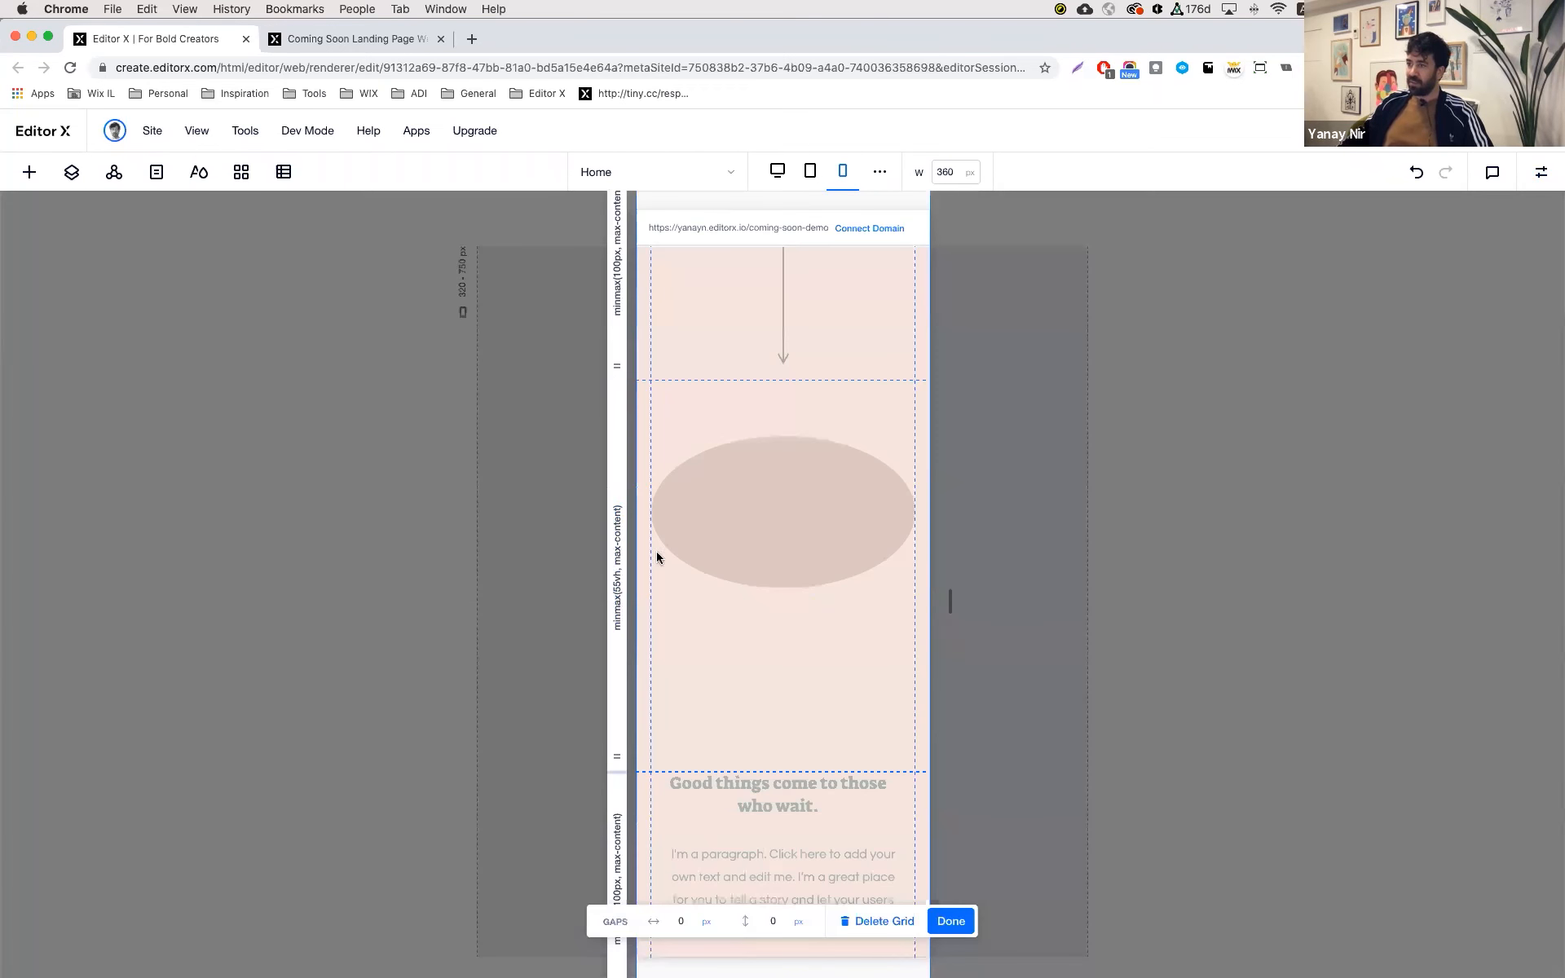
left_click(617, 562)
left_click(672, 683)
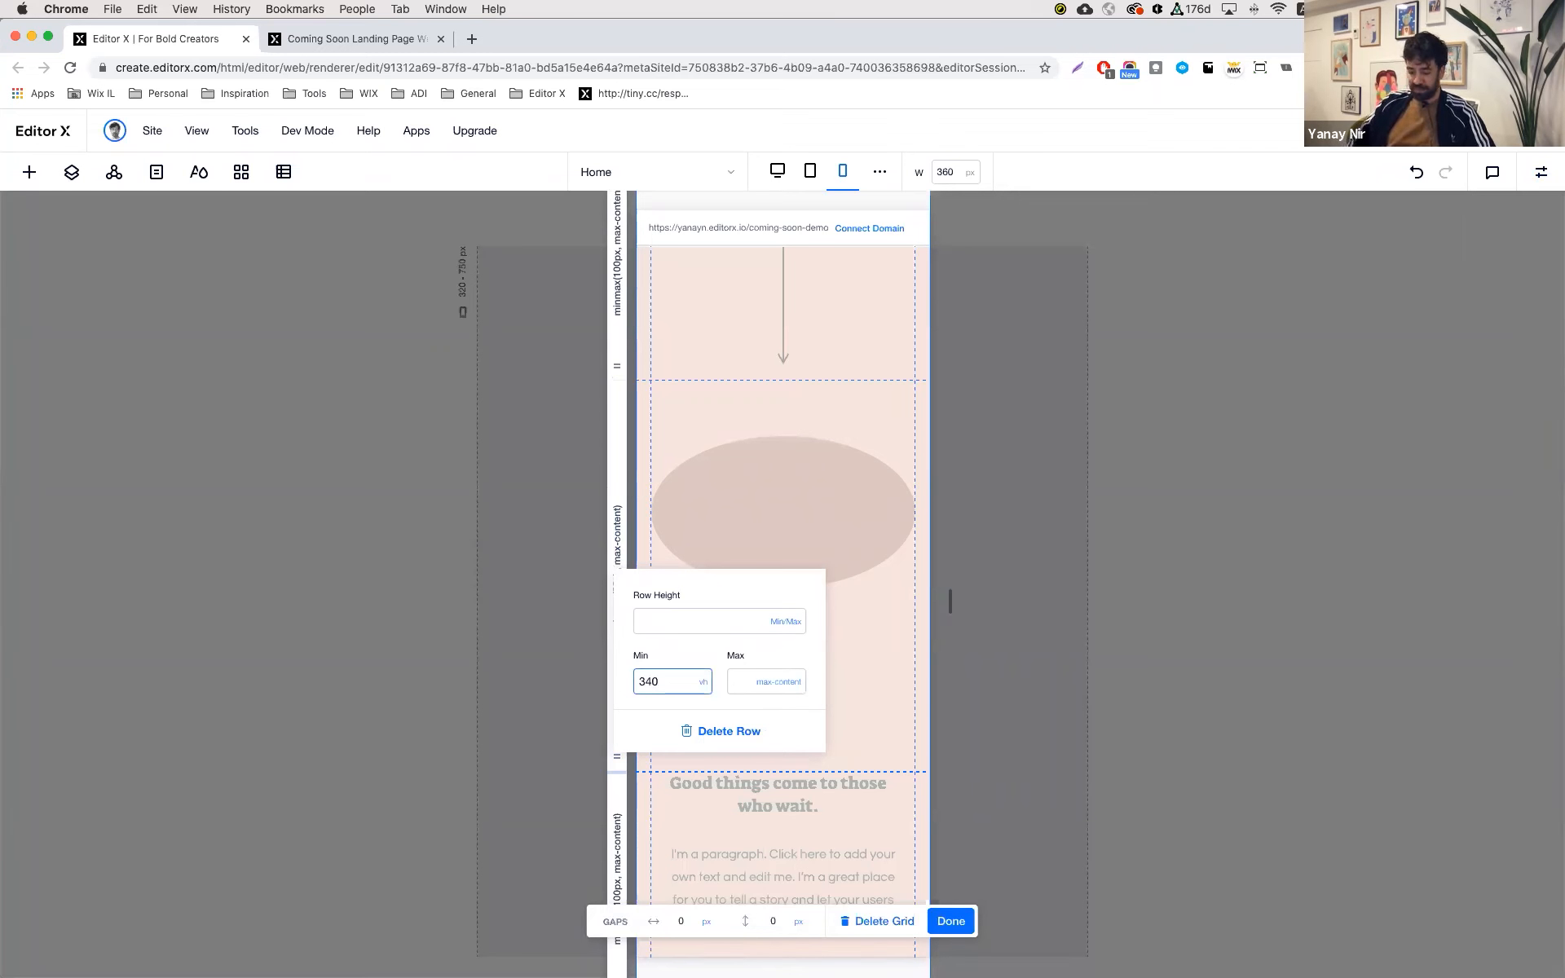
type("340px")
key("Return")
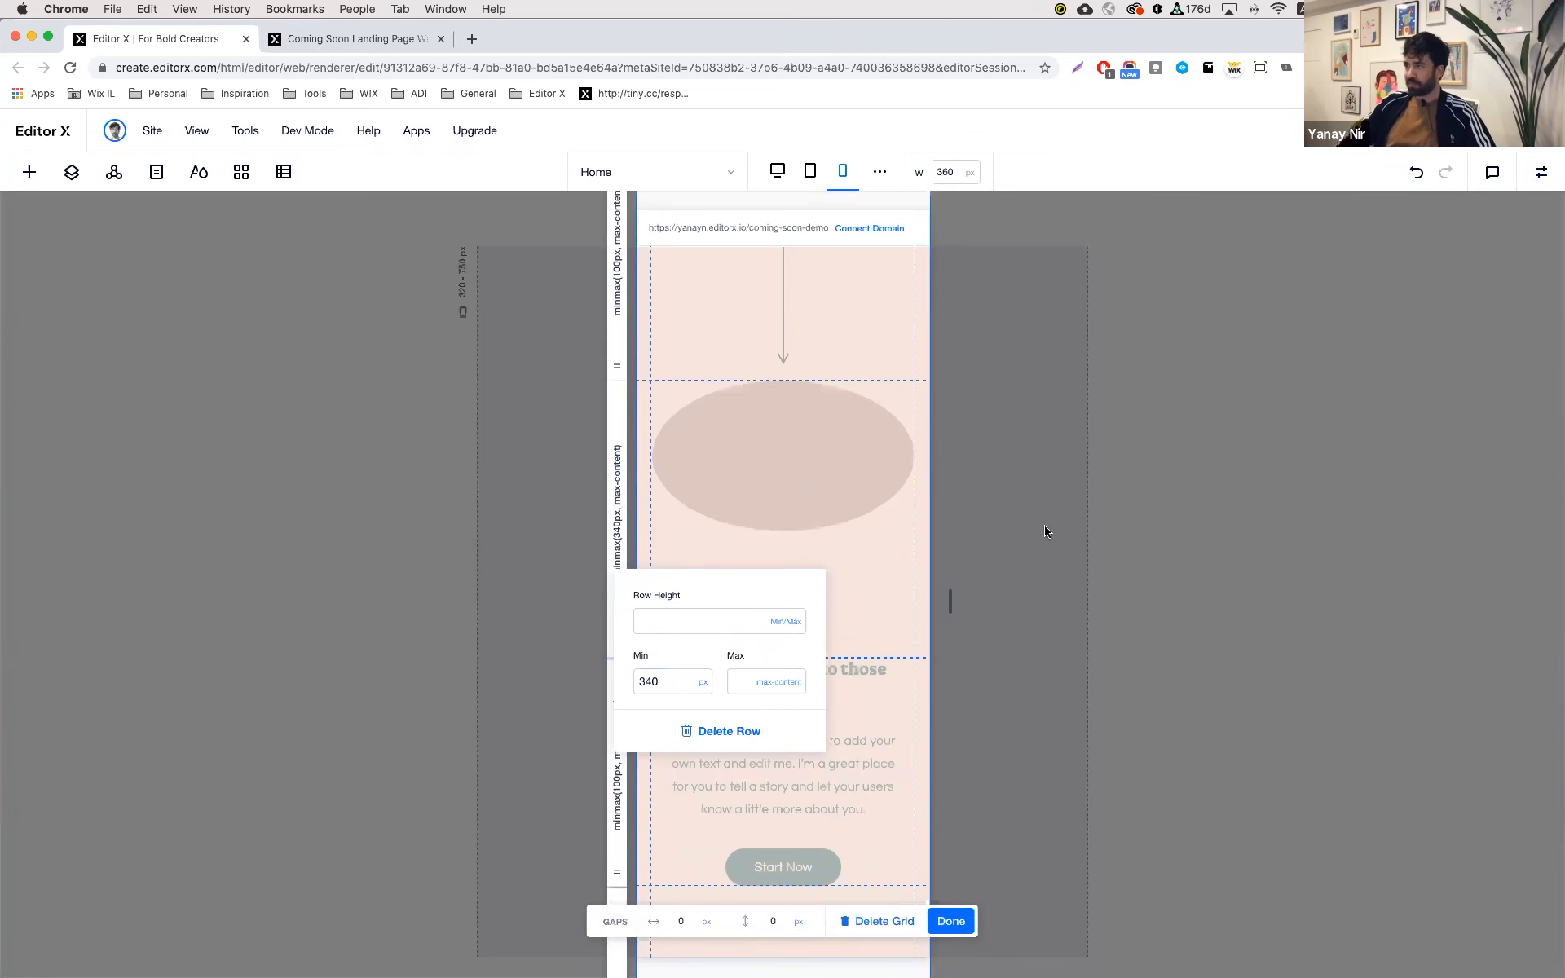
left_click(818, 525)
left_click(951, 923)
- Make the ellipse's Mask vector art scale proportionally
left_click(817, 481)
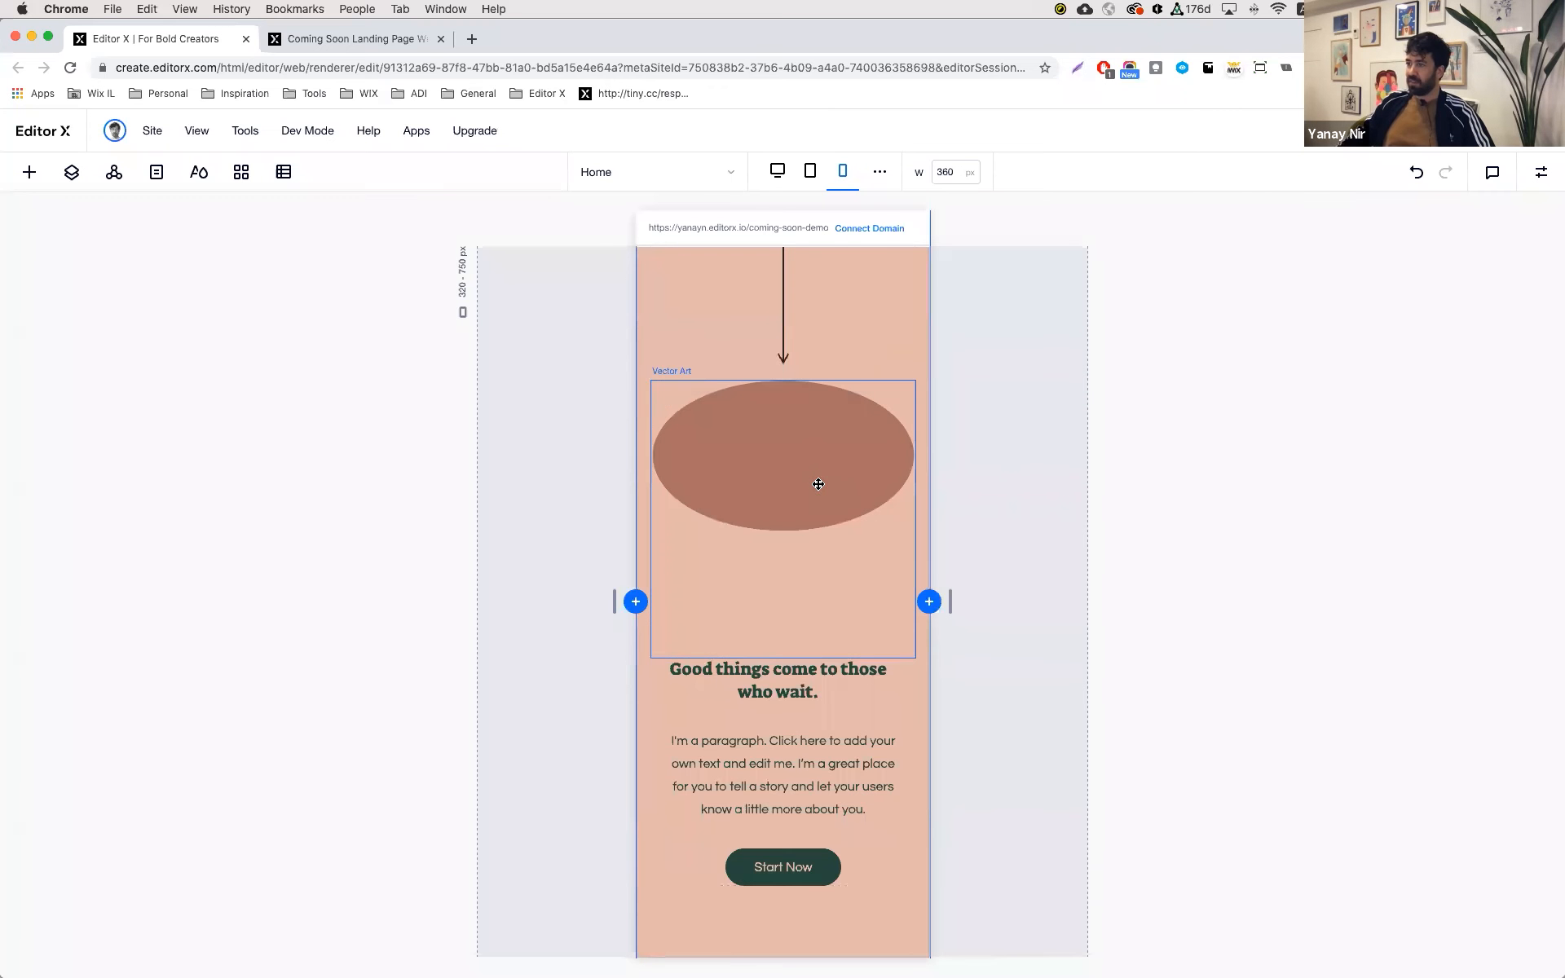
left_click(1541, 167)
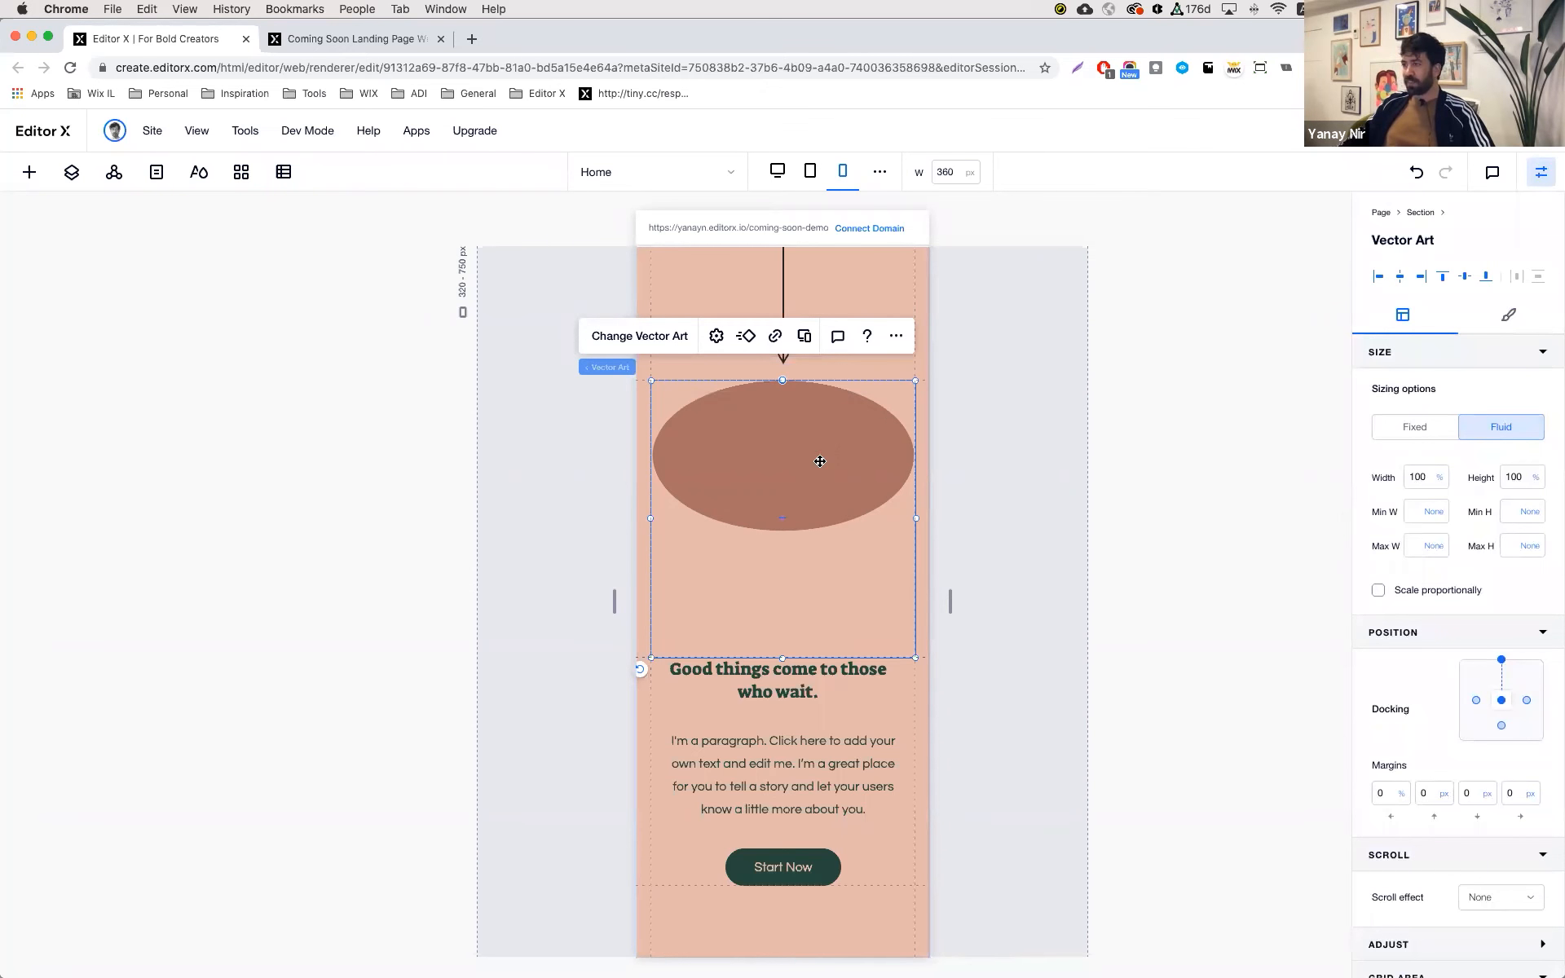
left_click(1378, 591)
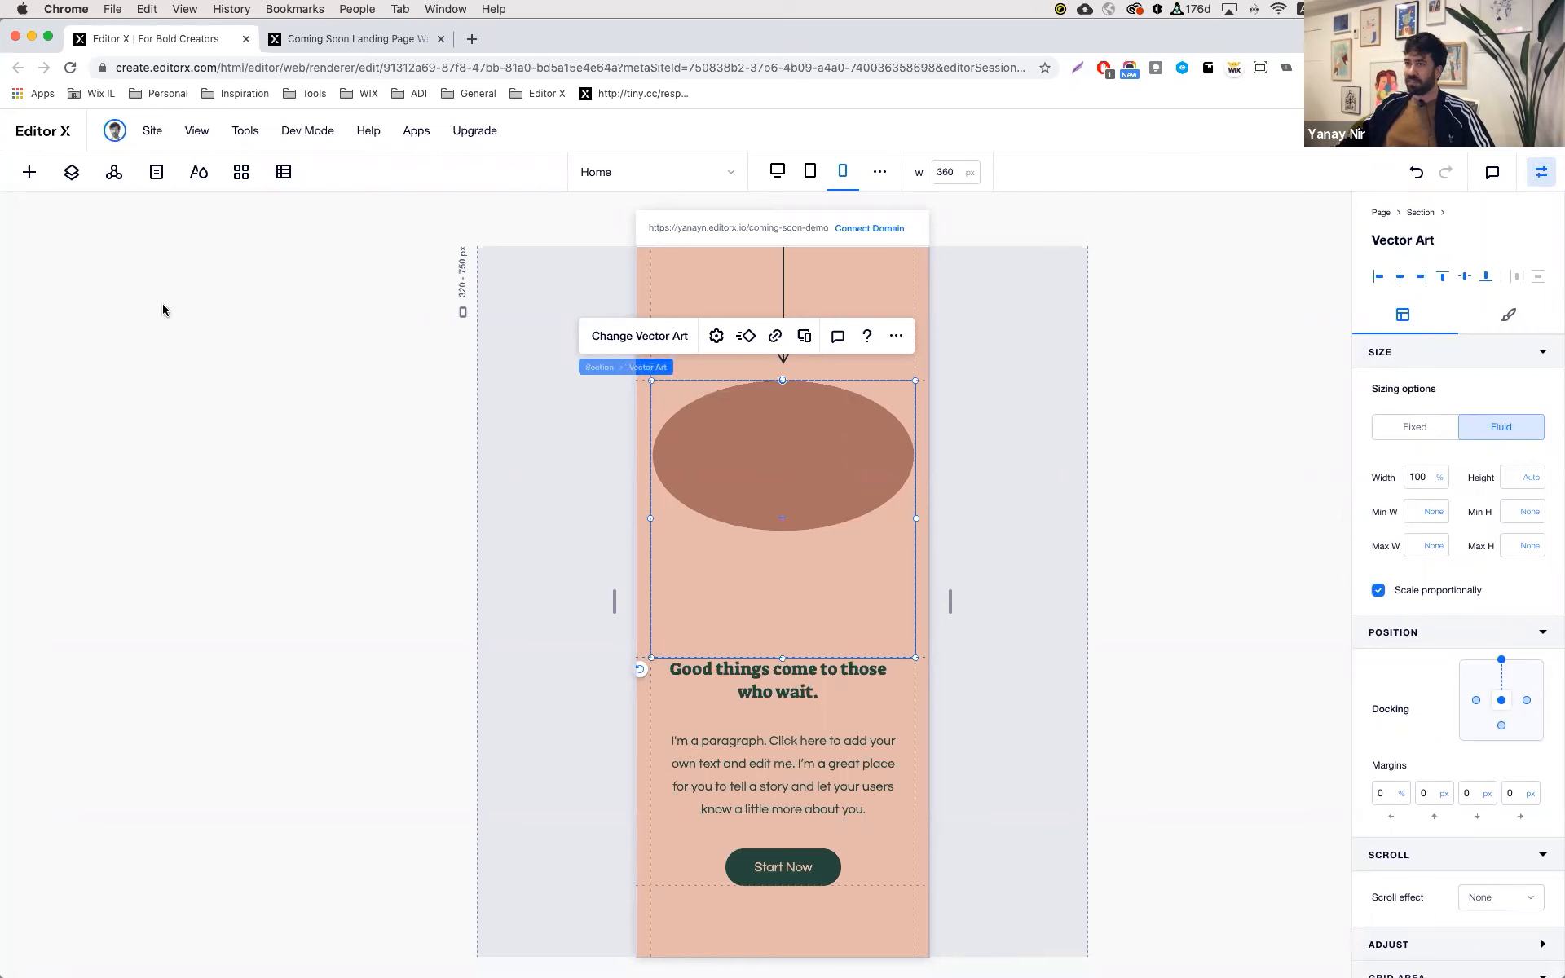
- Make the Hole vector art scale proportionally and dock it to the bottom instead of the top
left_click(28, 172)
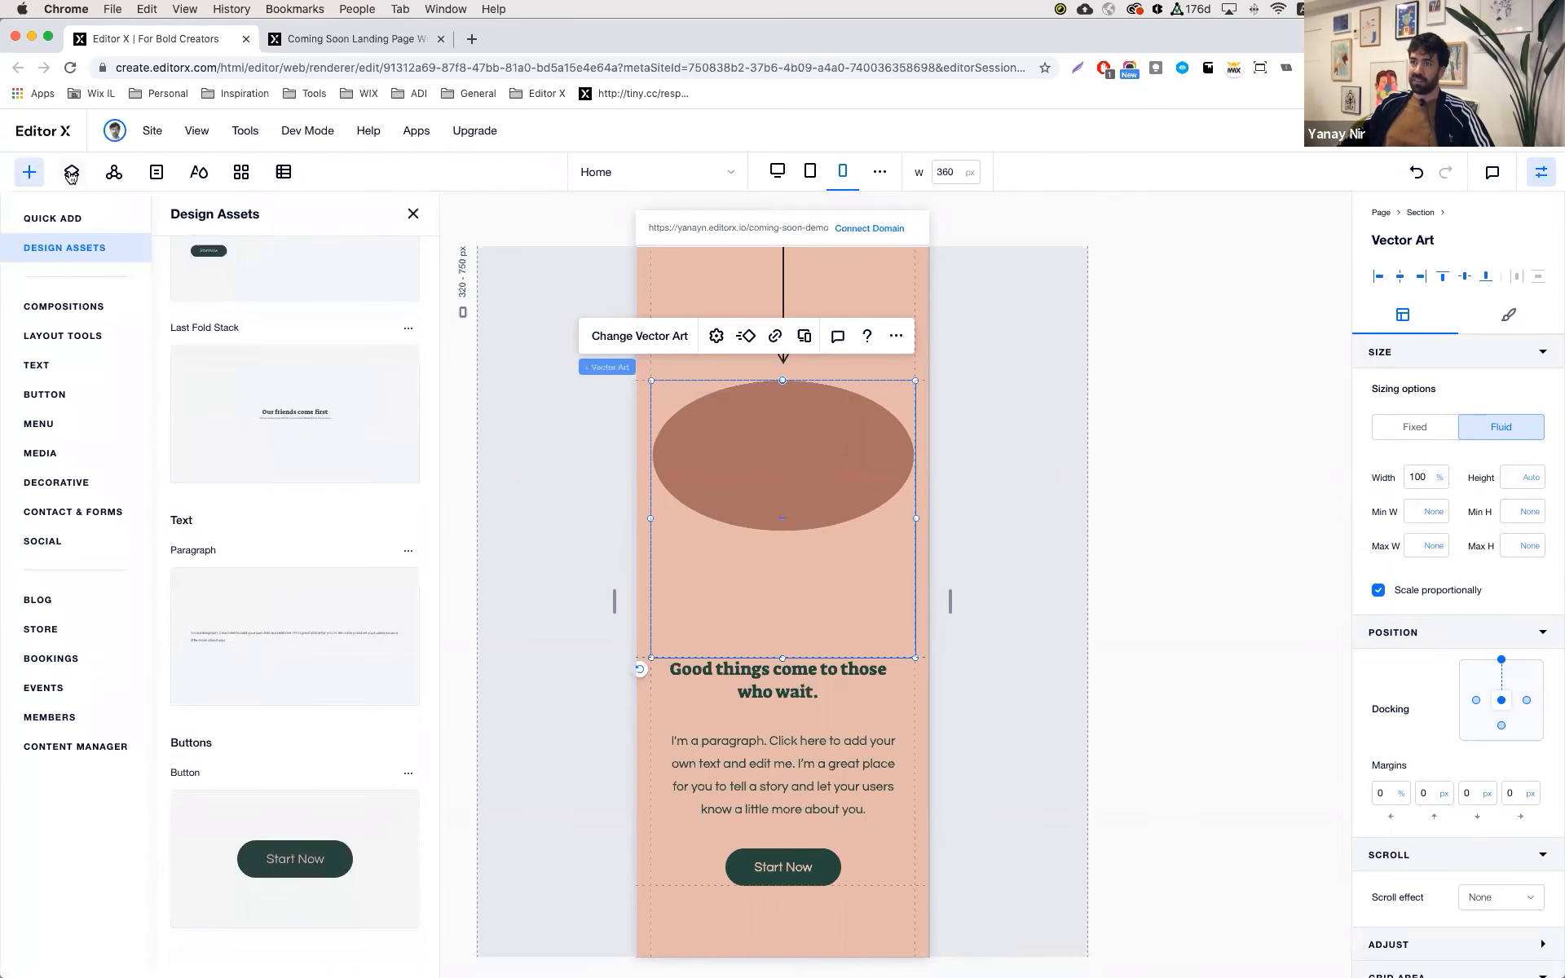
left_click(71, 173)
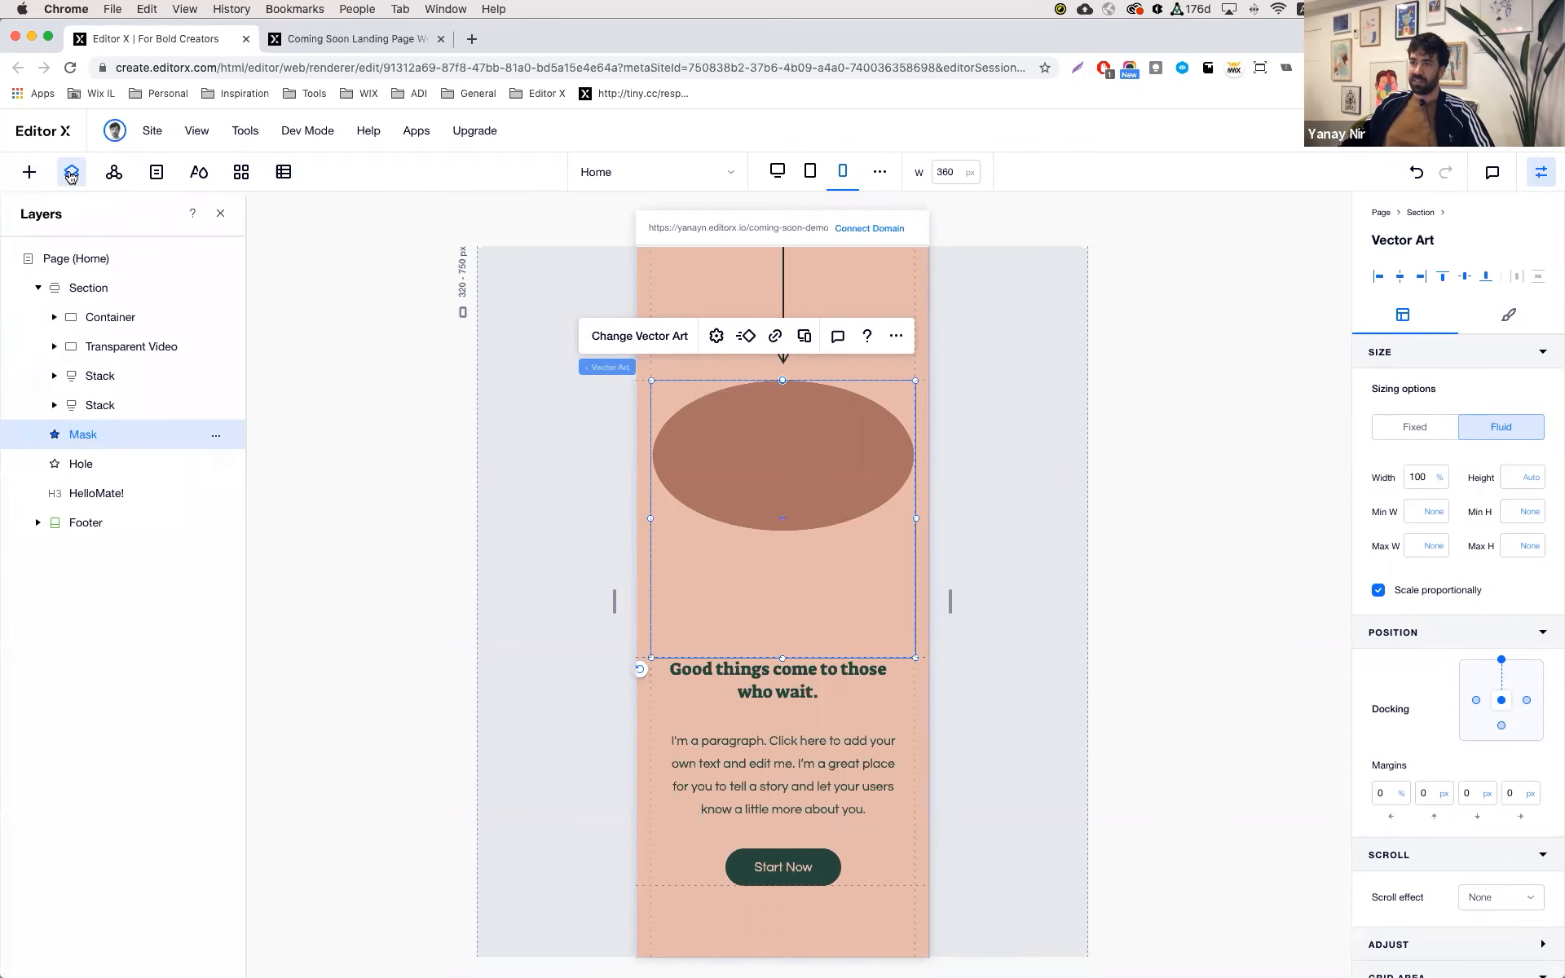
left_click(108, 466)
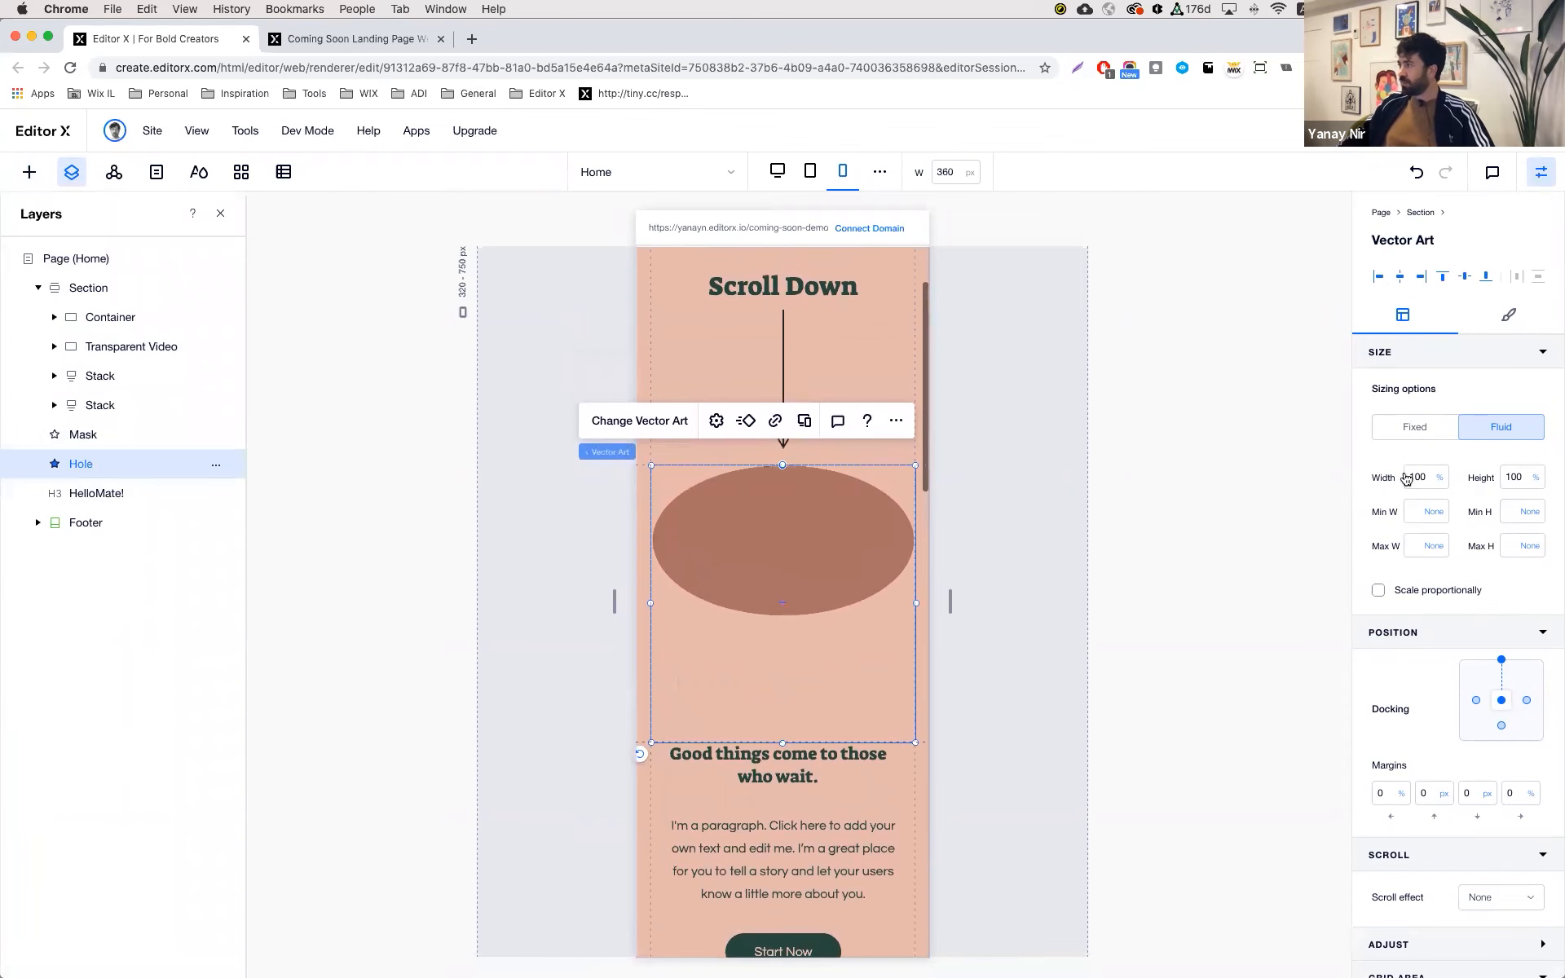
left_click(1379, 591)
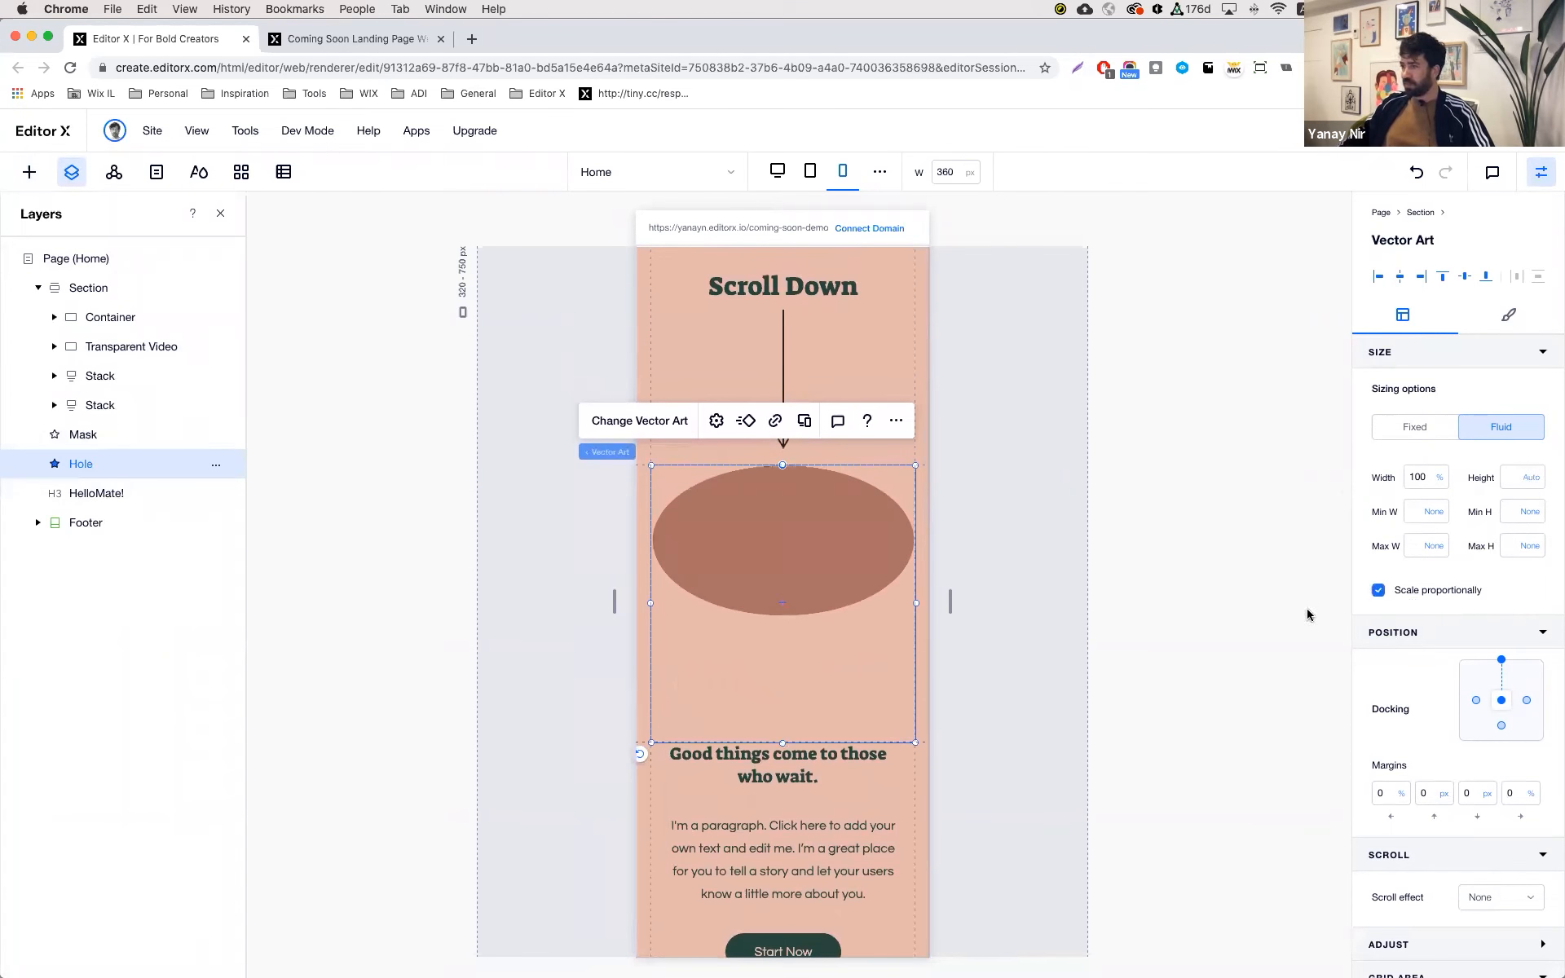
left_click(1501, 661)
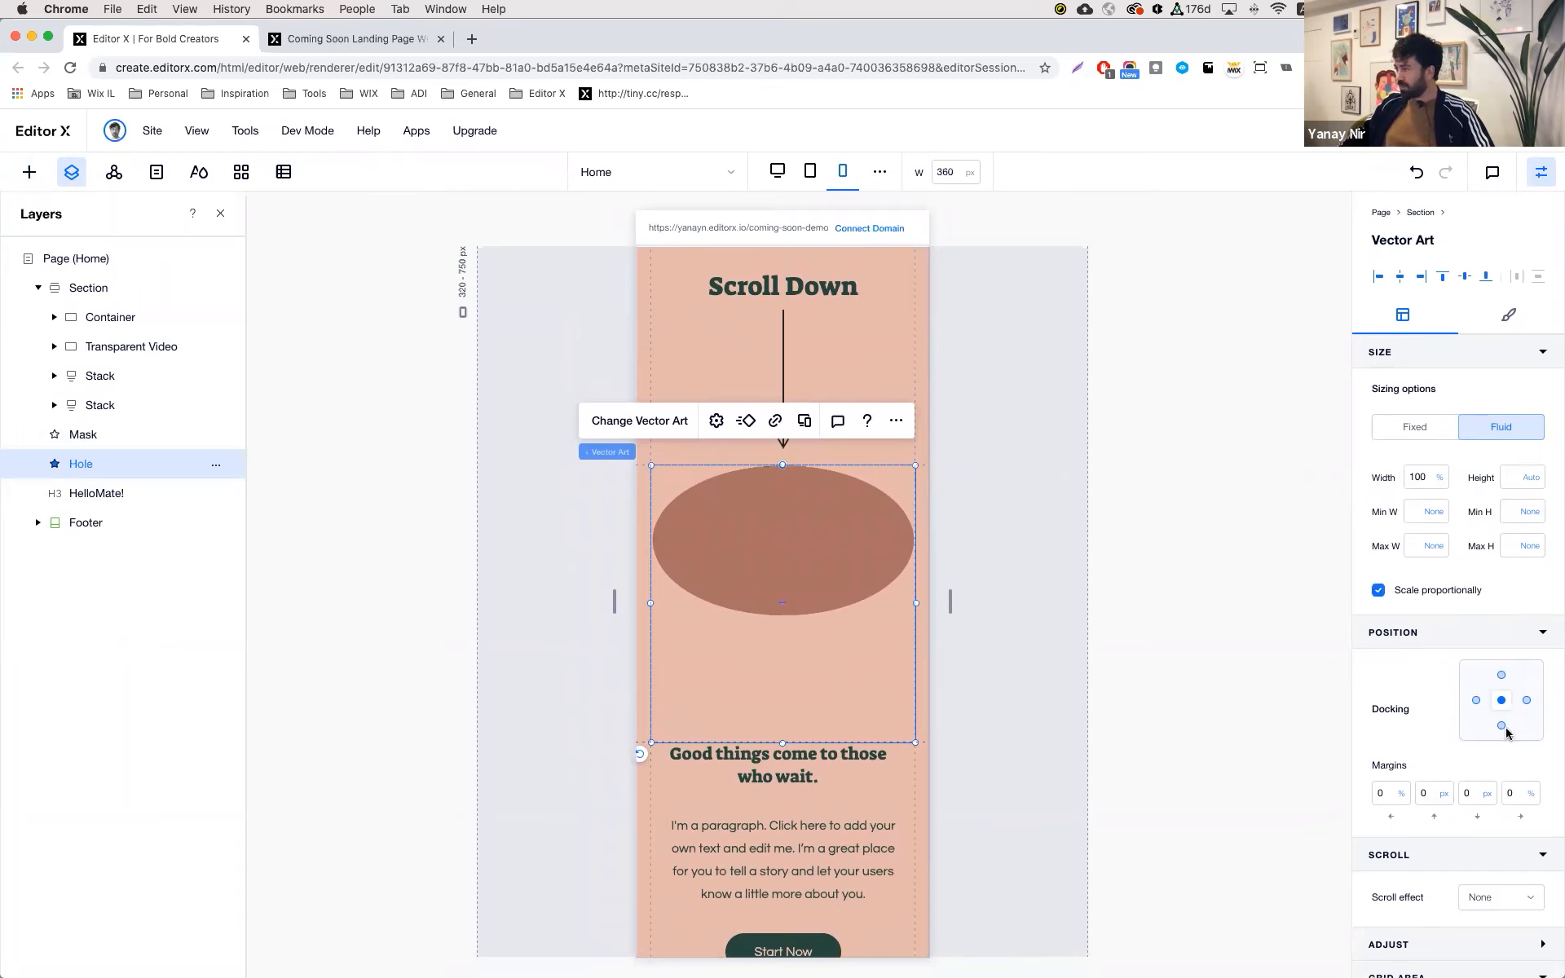
left_click(1501, 727)
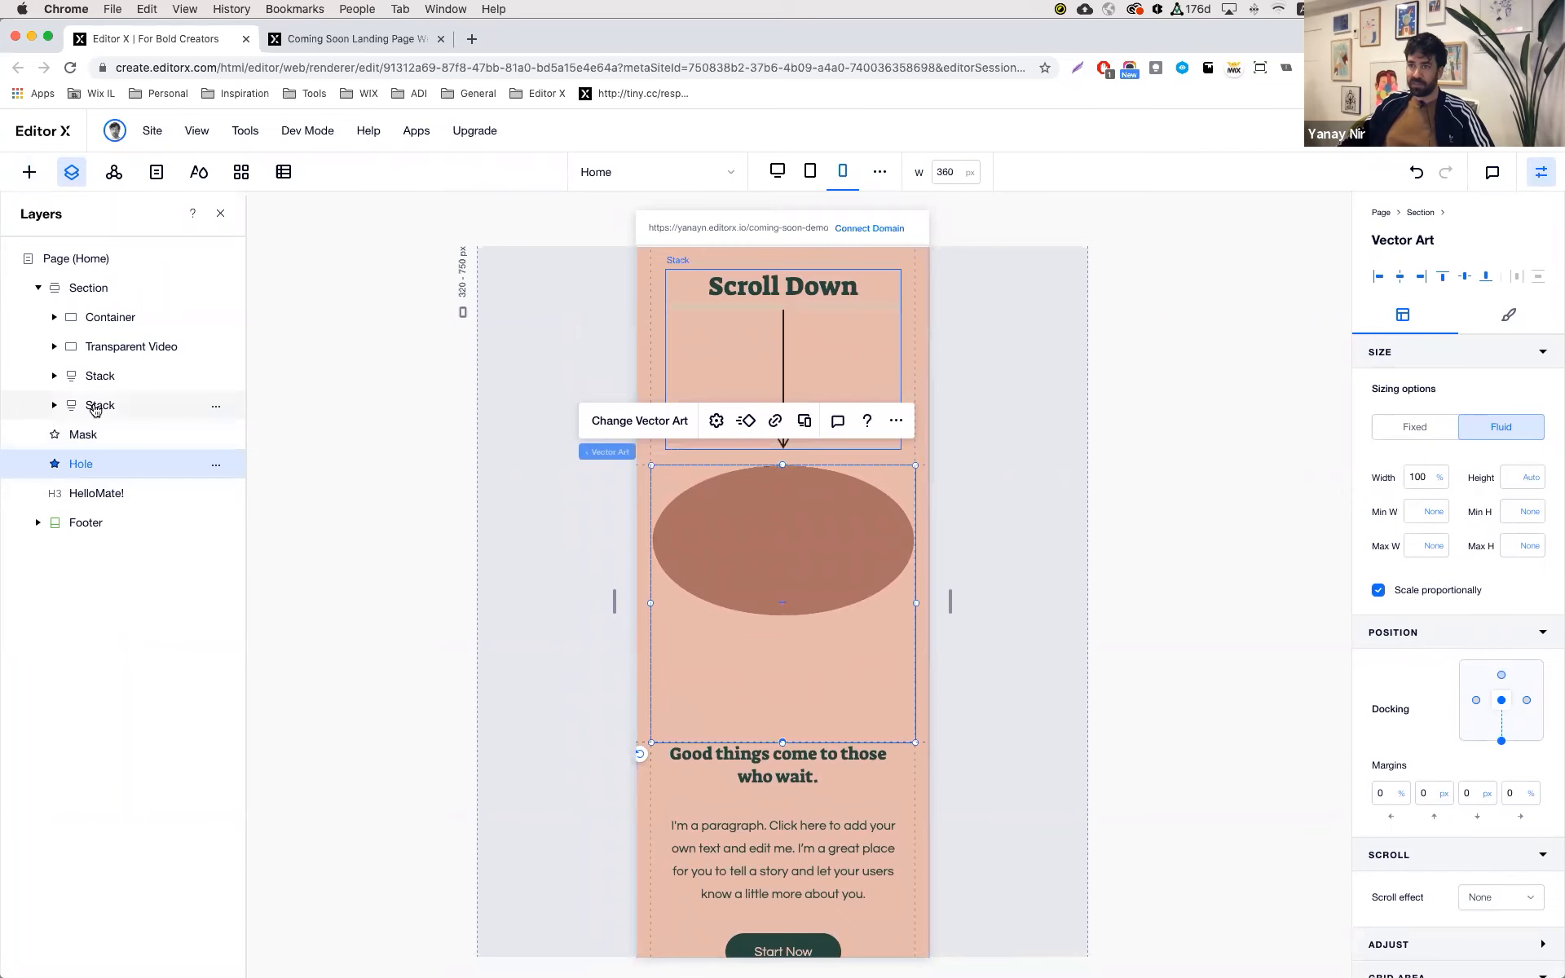
- Dismiss the sign-in dialog and dock the Mask vector art to the bottom instead of the top
left_click(109, 436)
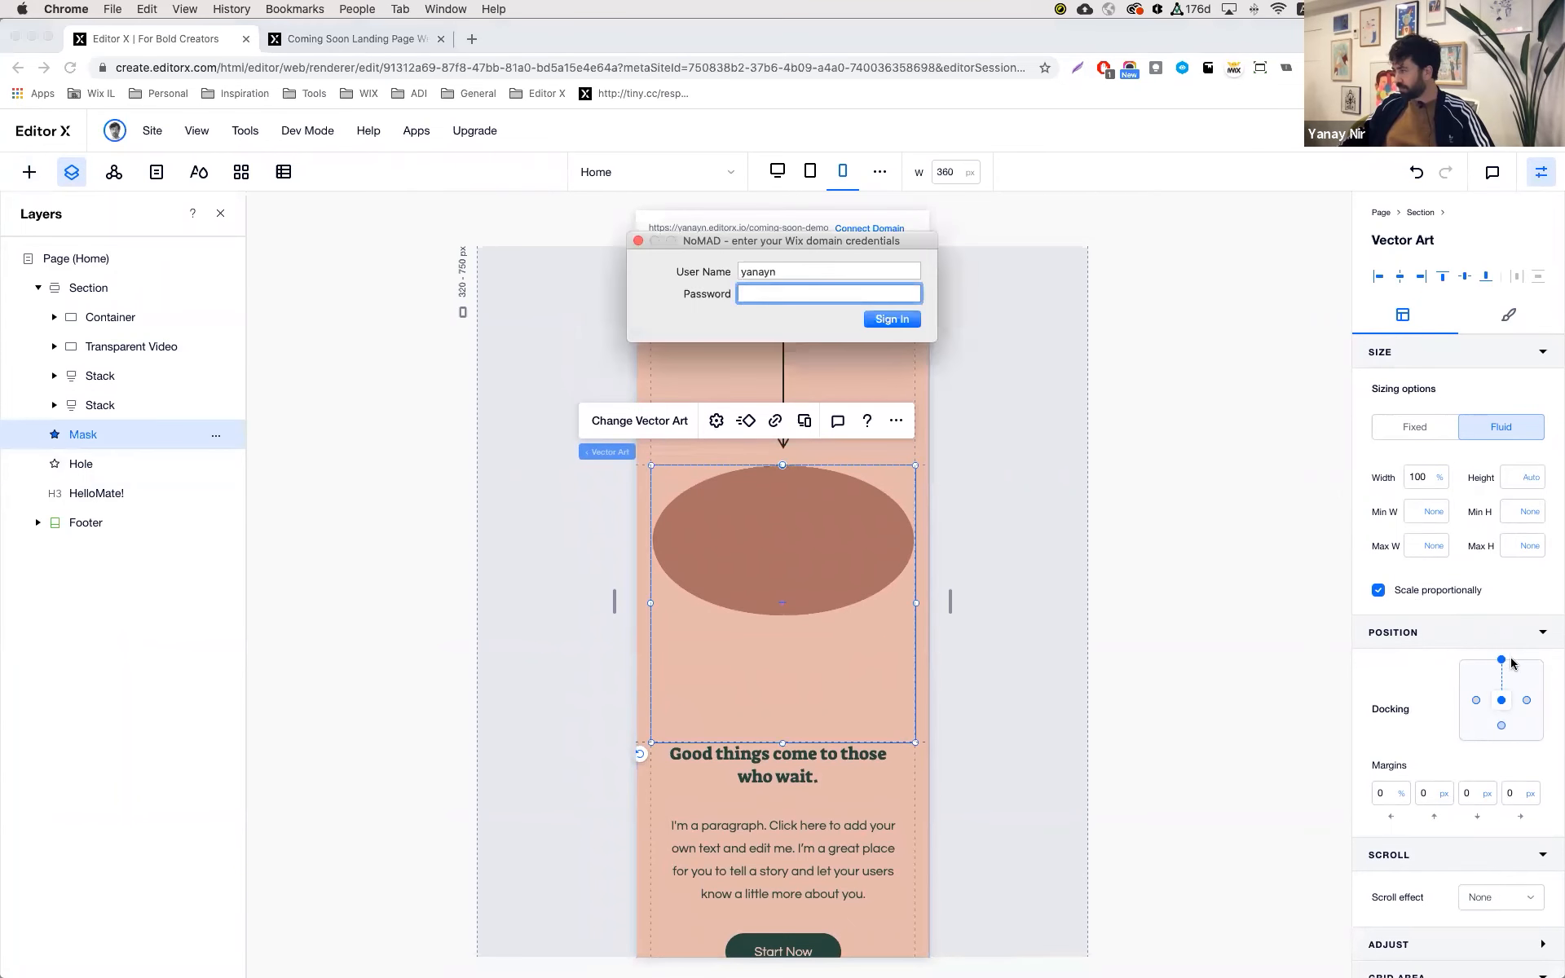
left_click(638, 240)
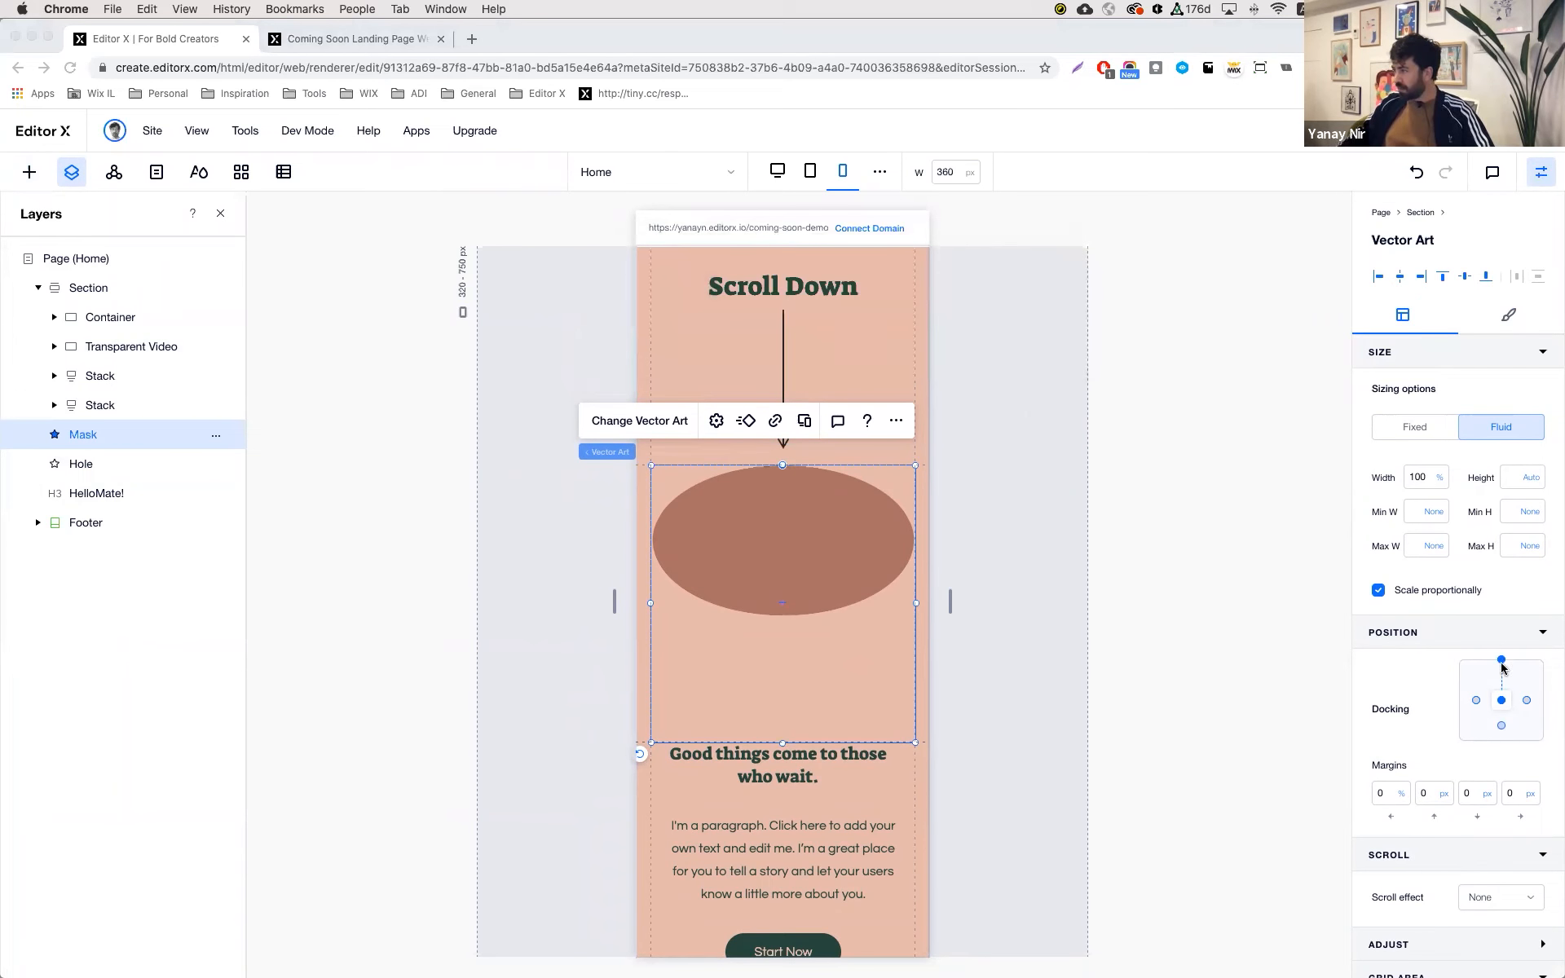
left_click(1503, 726)
left_click(1502, 728)
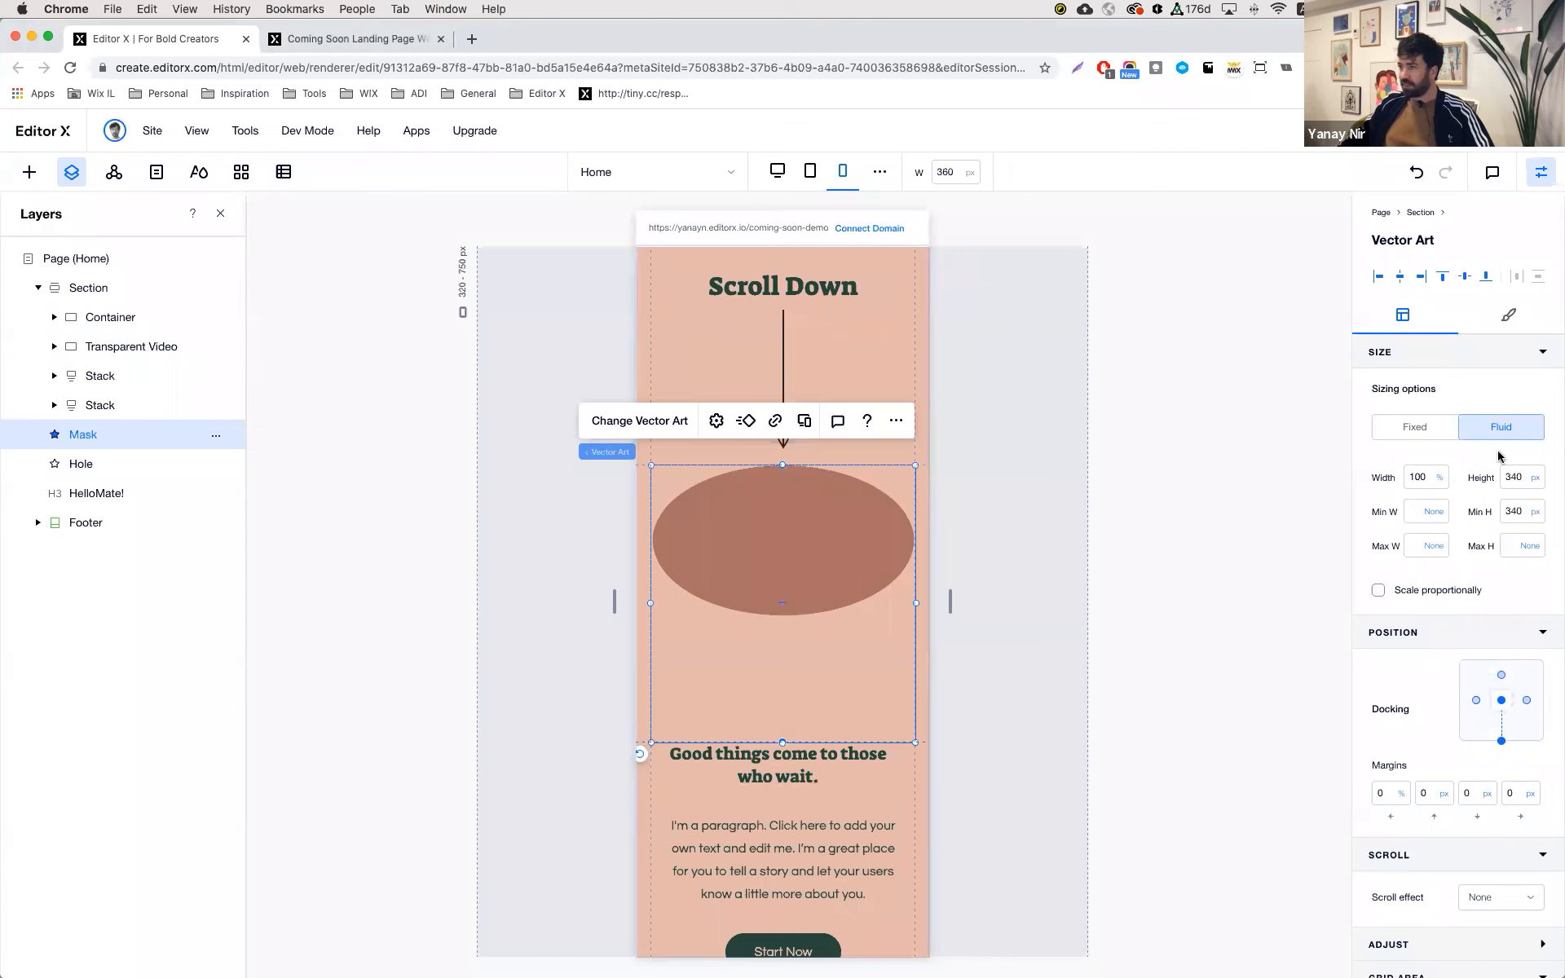
- Set the Mask vector art's height to Auto and its minimum height to None
left_click(1539, 480)
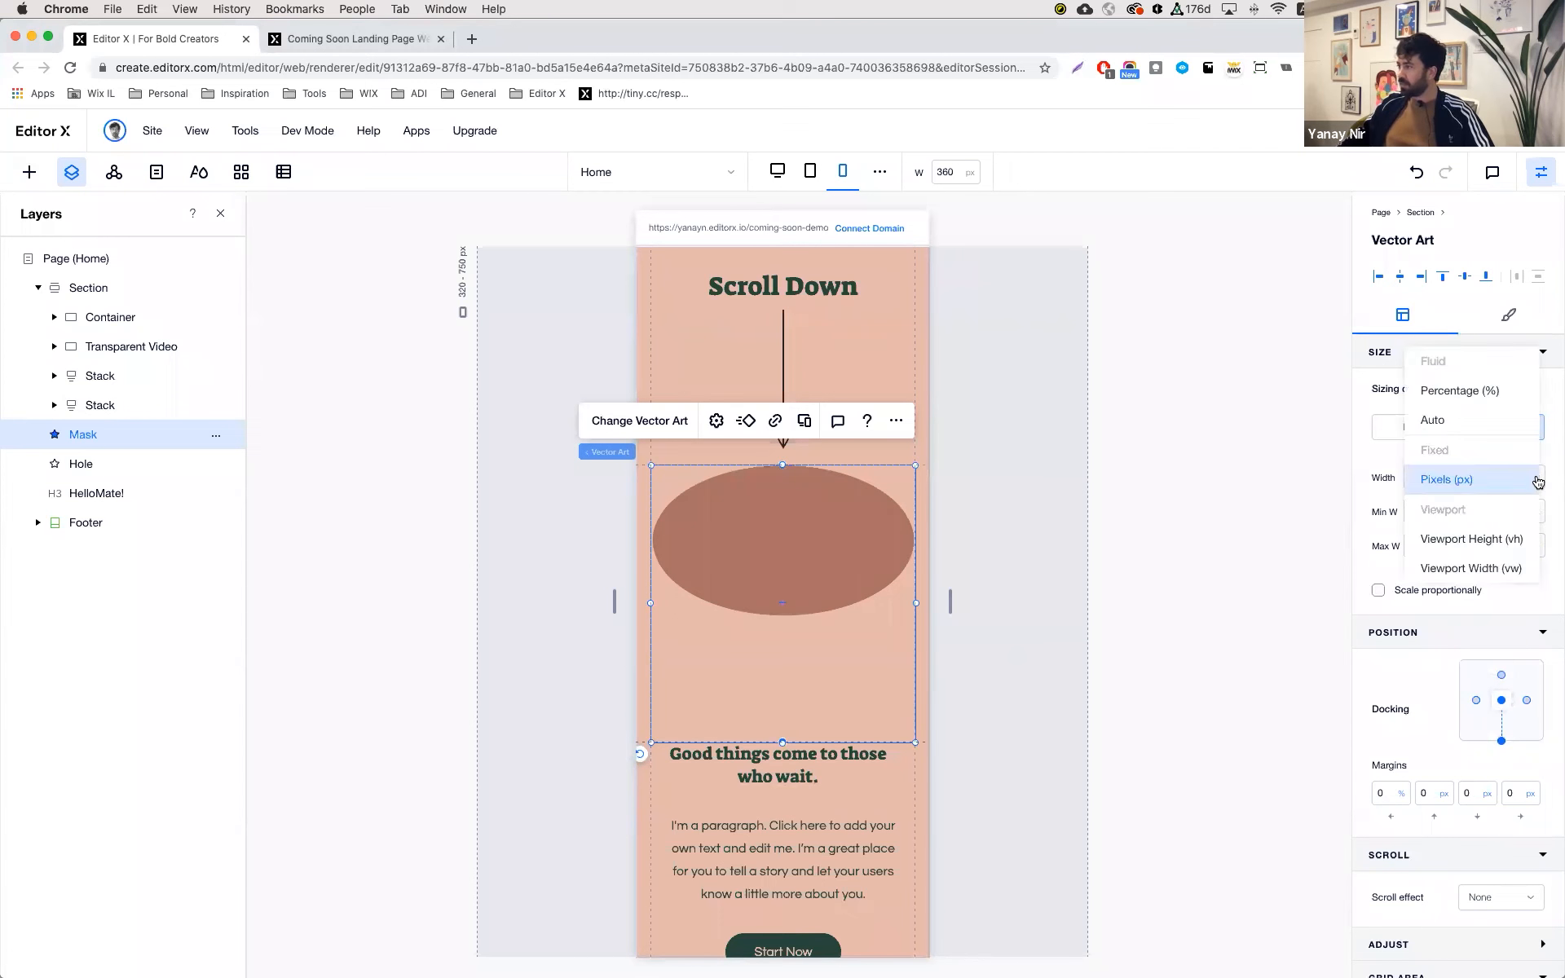
left_click(1465, 419)
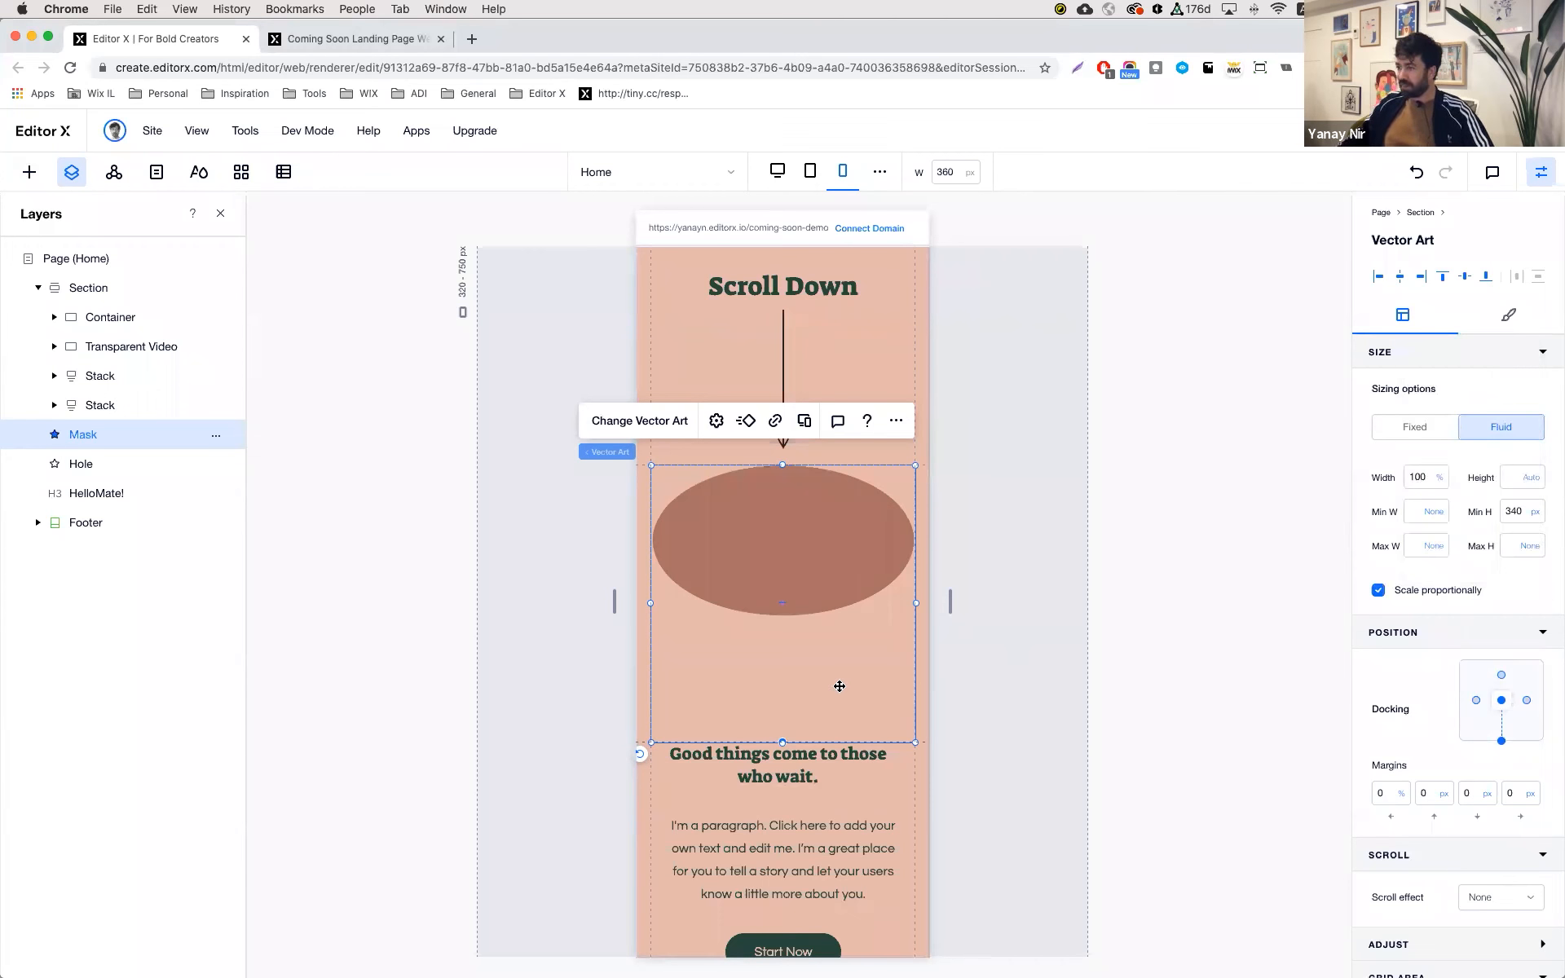
scroll(791, 689, "down", 2)
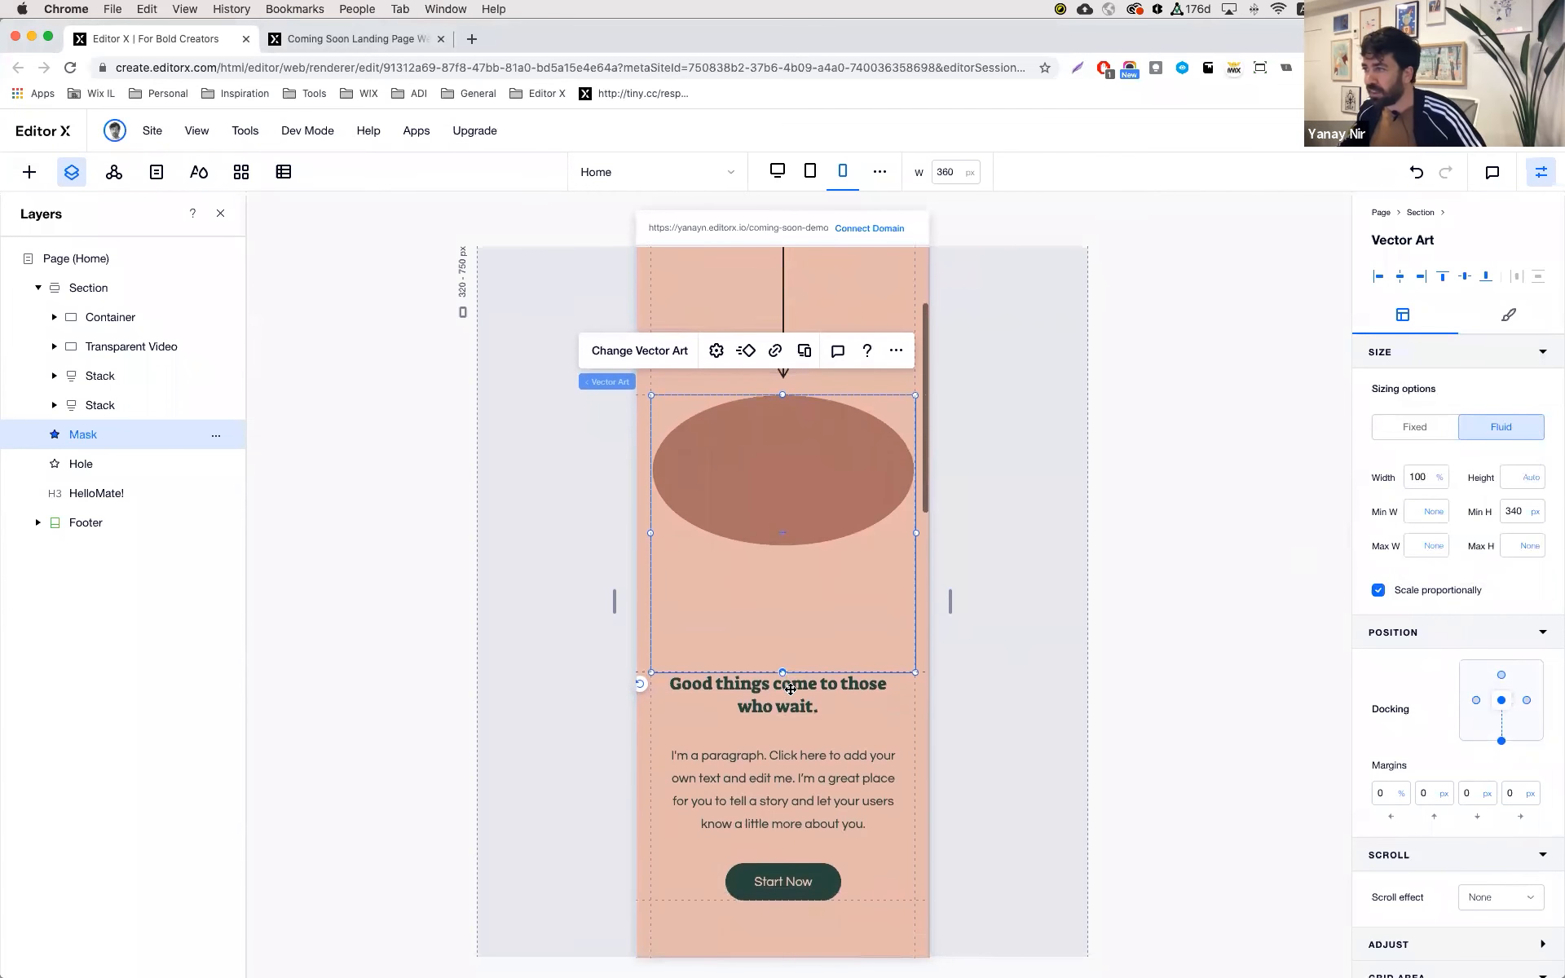
left_click(1537, 514)
left_click(1463, 454)
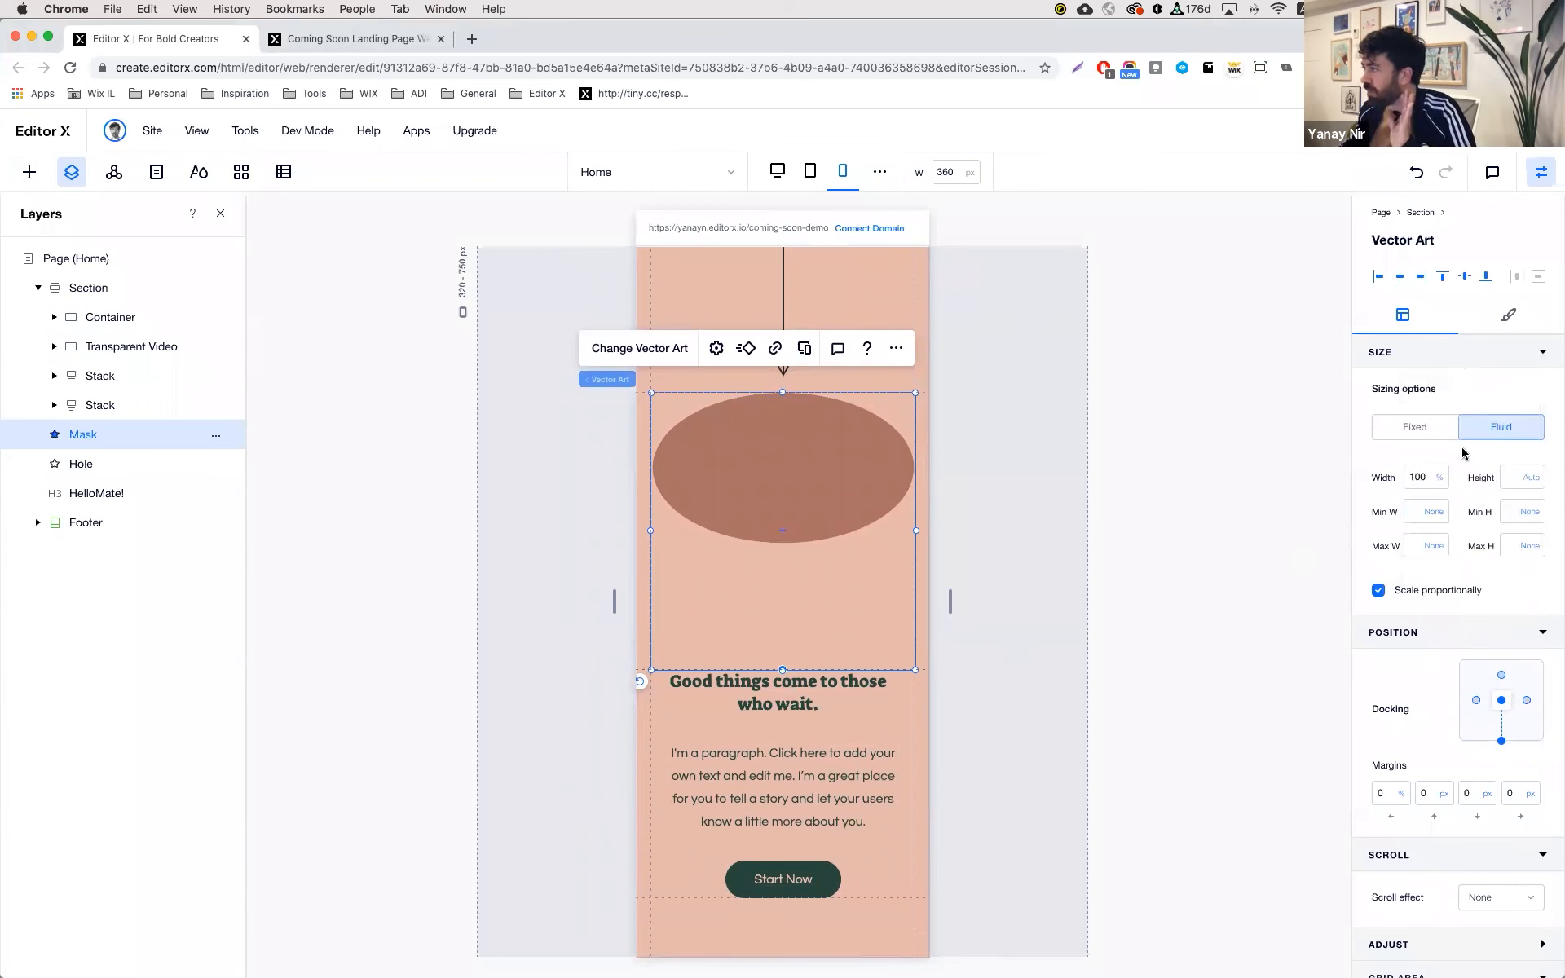
- Align the transparent video to the upper edge of its grid area
scroll(697, 607, "down", 10)
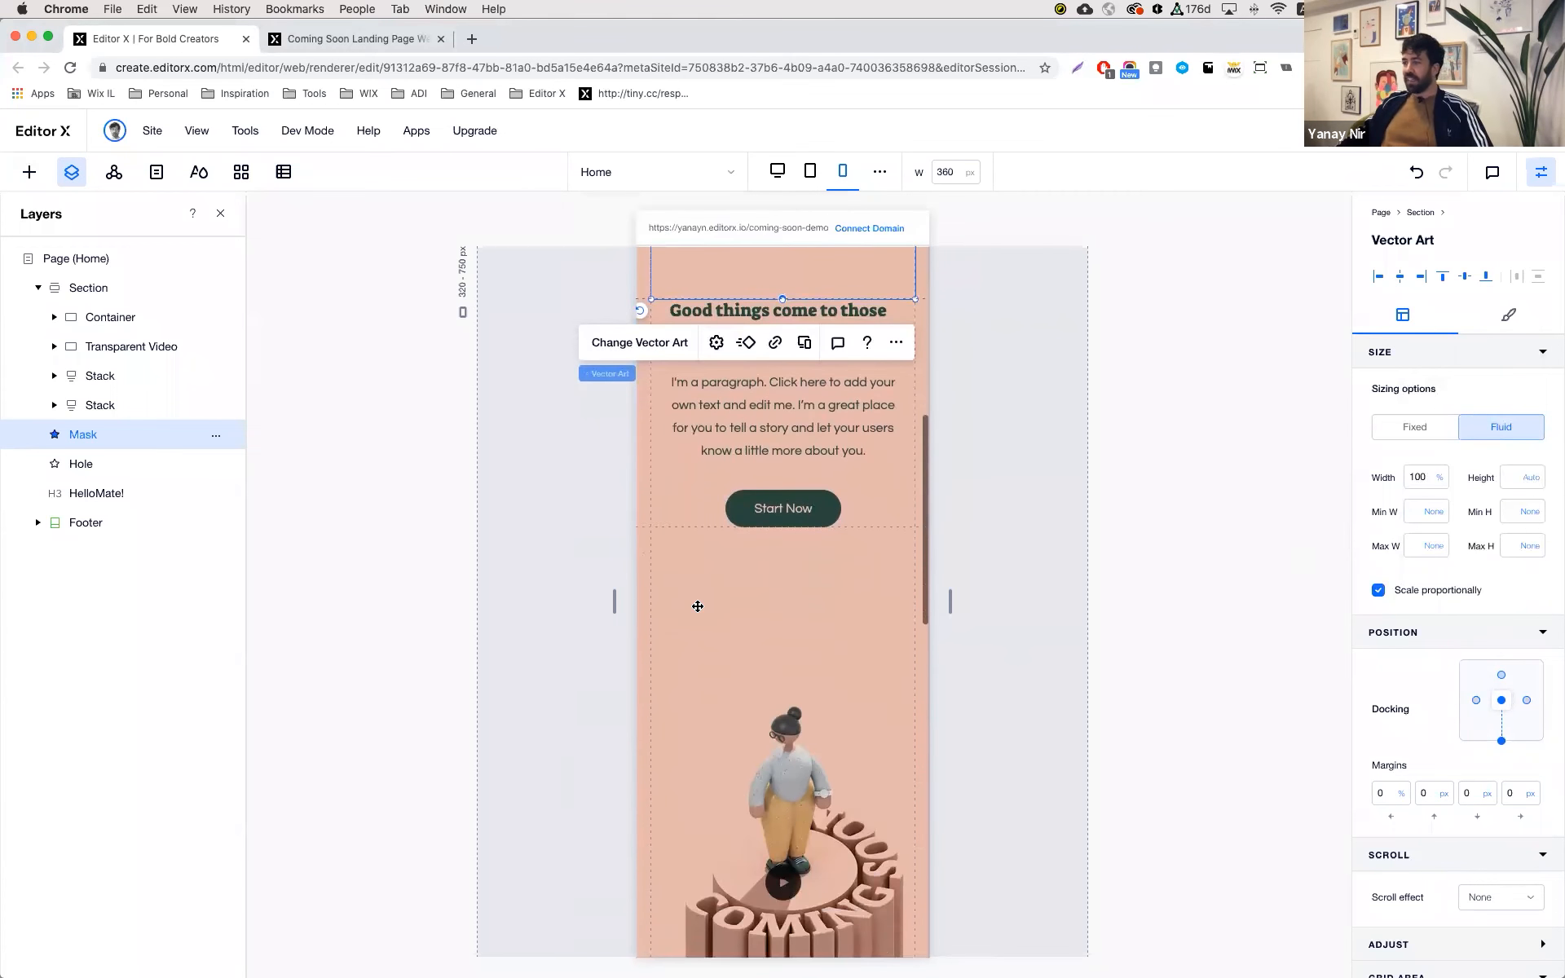
scroll(697, 607, "down", 5)
left_click(846, 615)
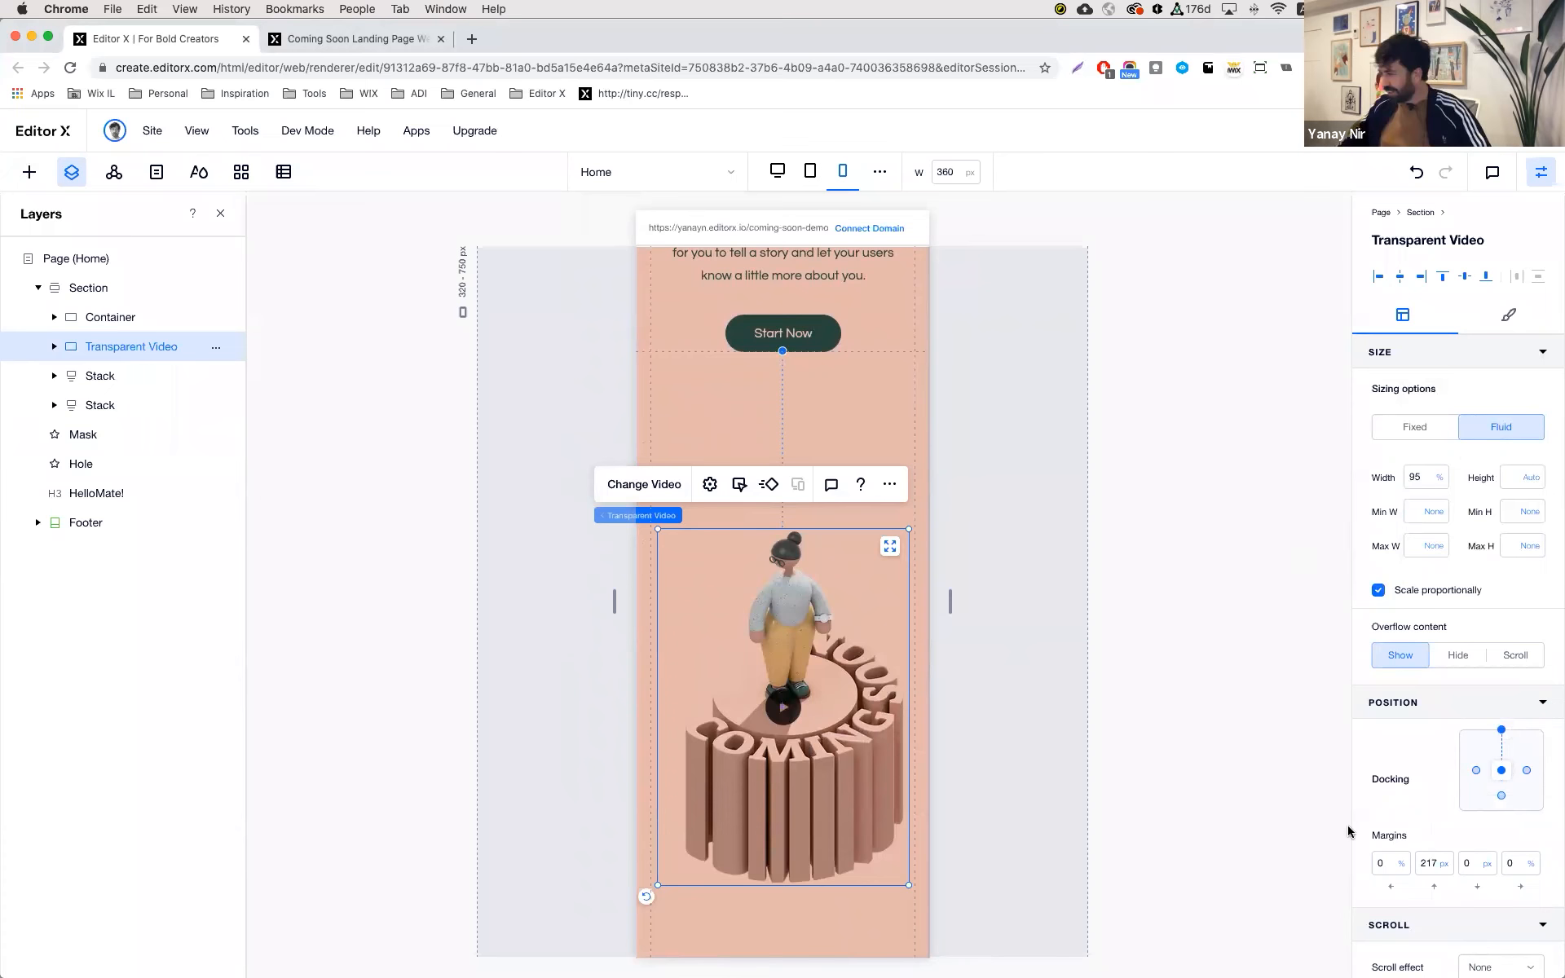
scroll(1419, 807, "down", 5)
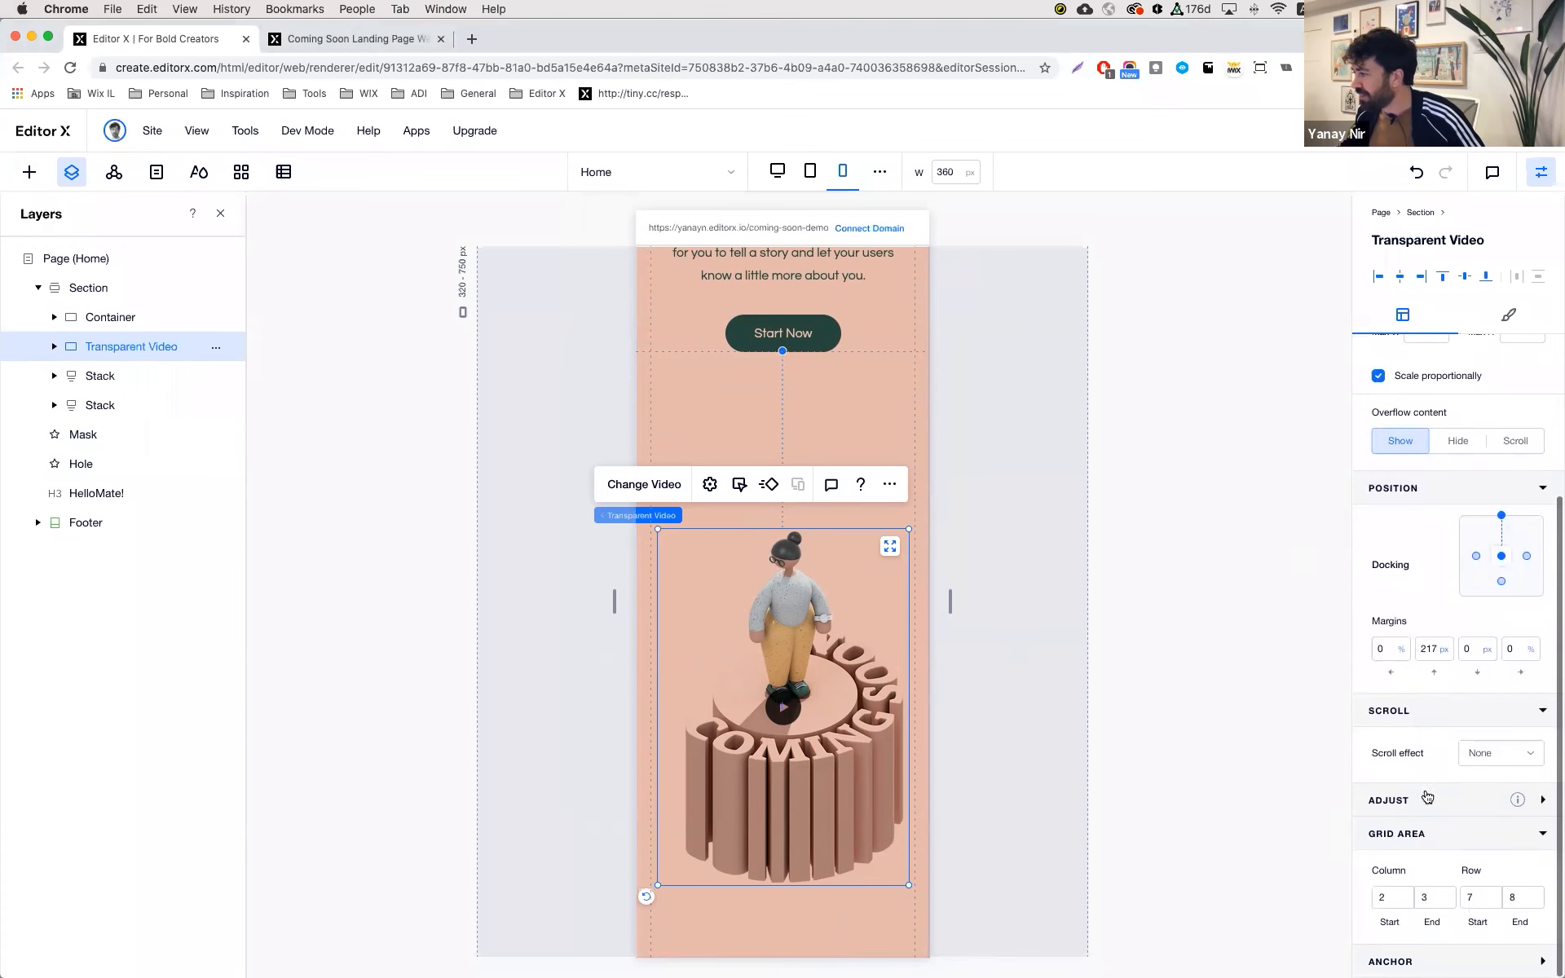
left_click(1444, 280)
- Place the transparent video in grid rows 3 to 4
left_click(1481, 898)
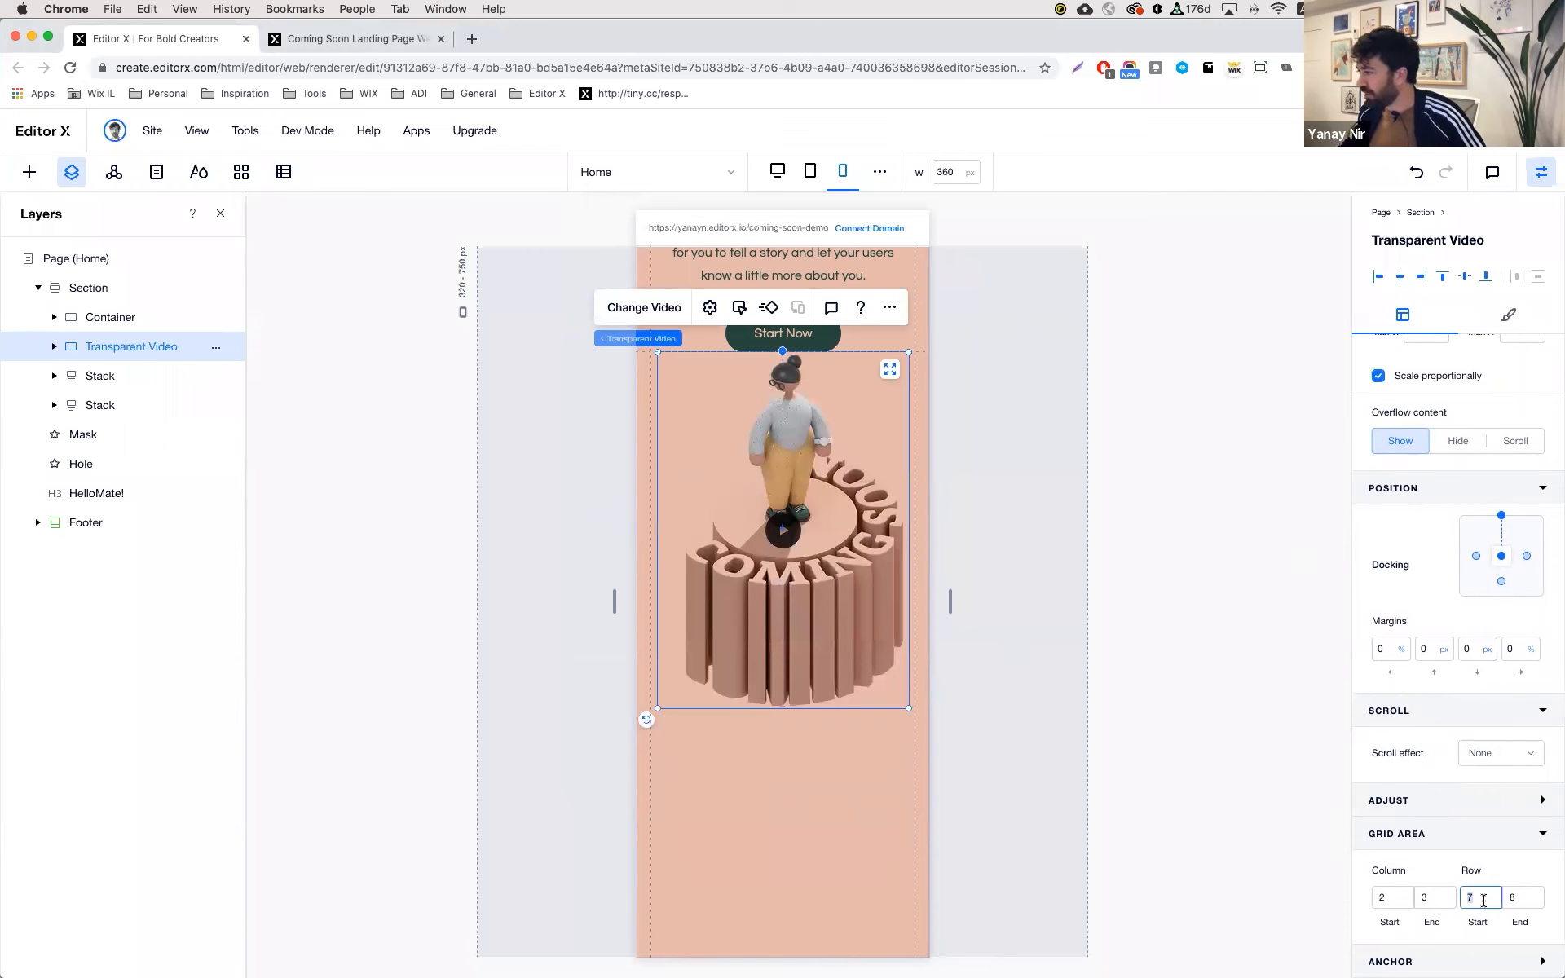
key("BackSpace")
type("3")
key("Tab")
type("4")
key("Return")
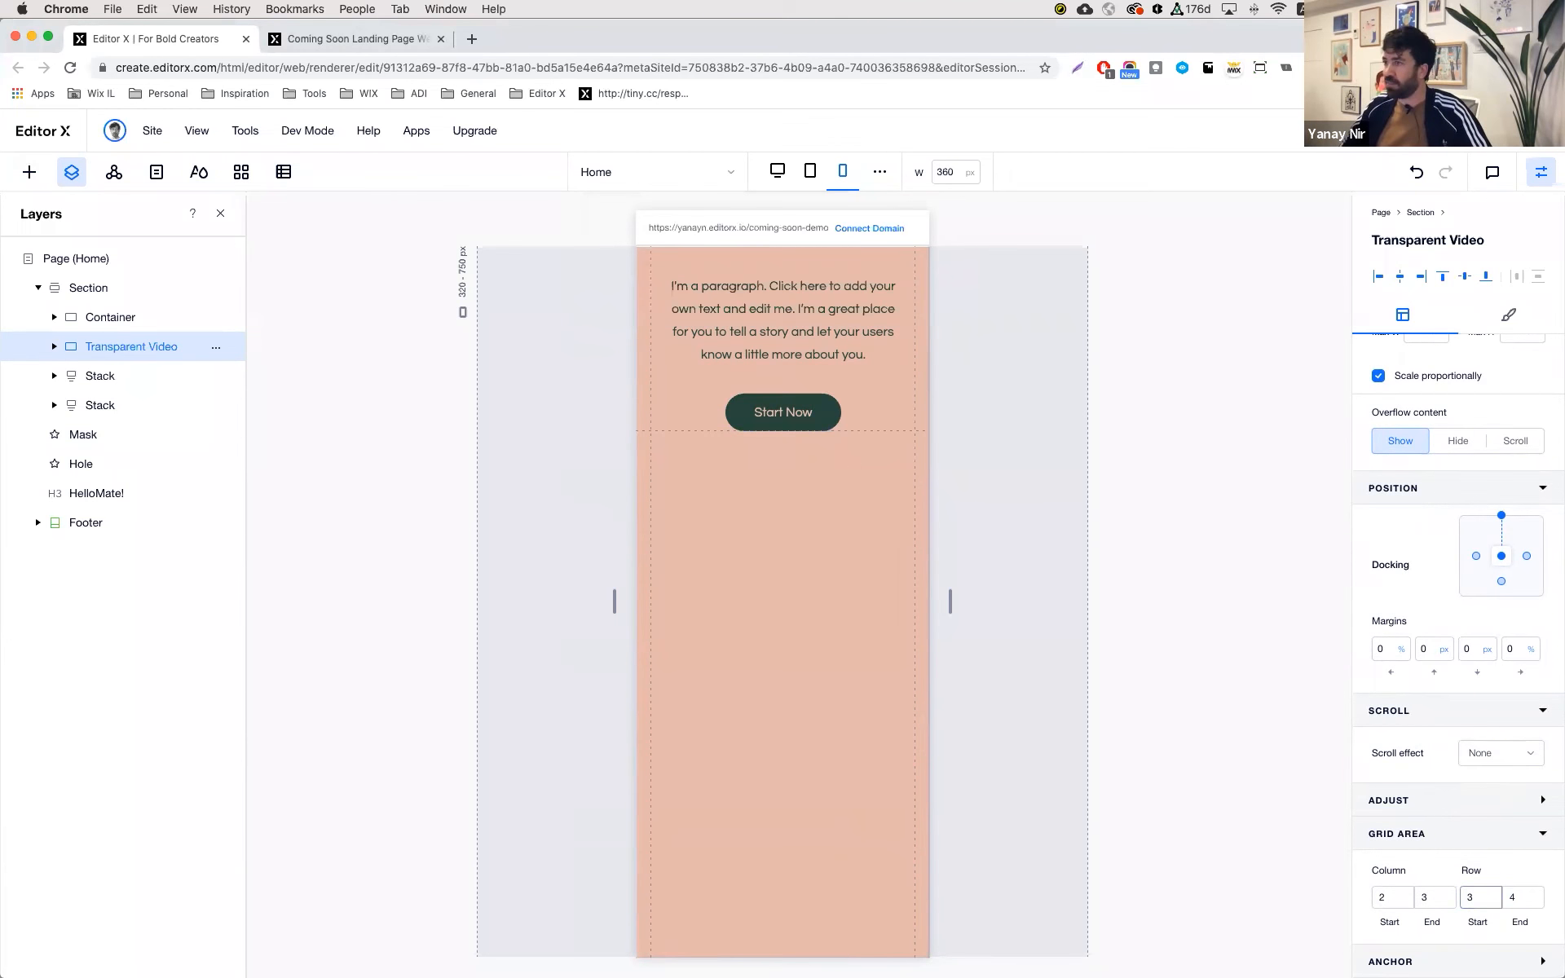
- Reorder the layers so Mask sits directly above Transparent Video and Hole directly beneath it
scroll(830, 566, "up", 9)
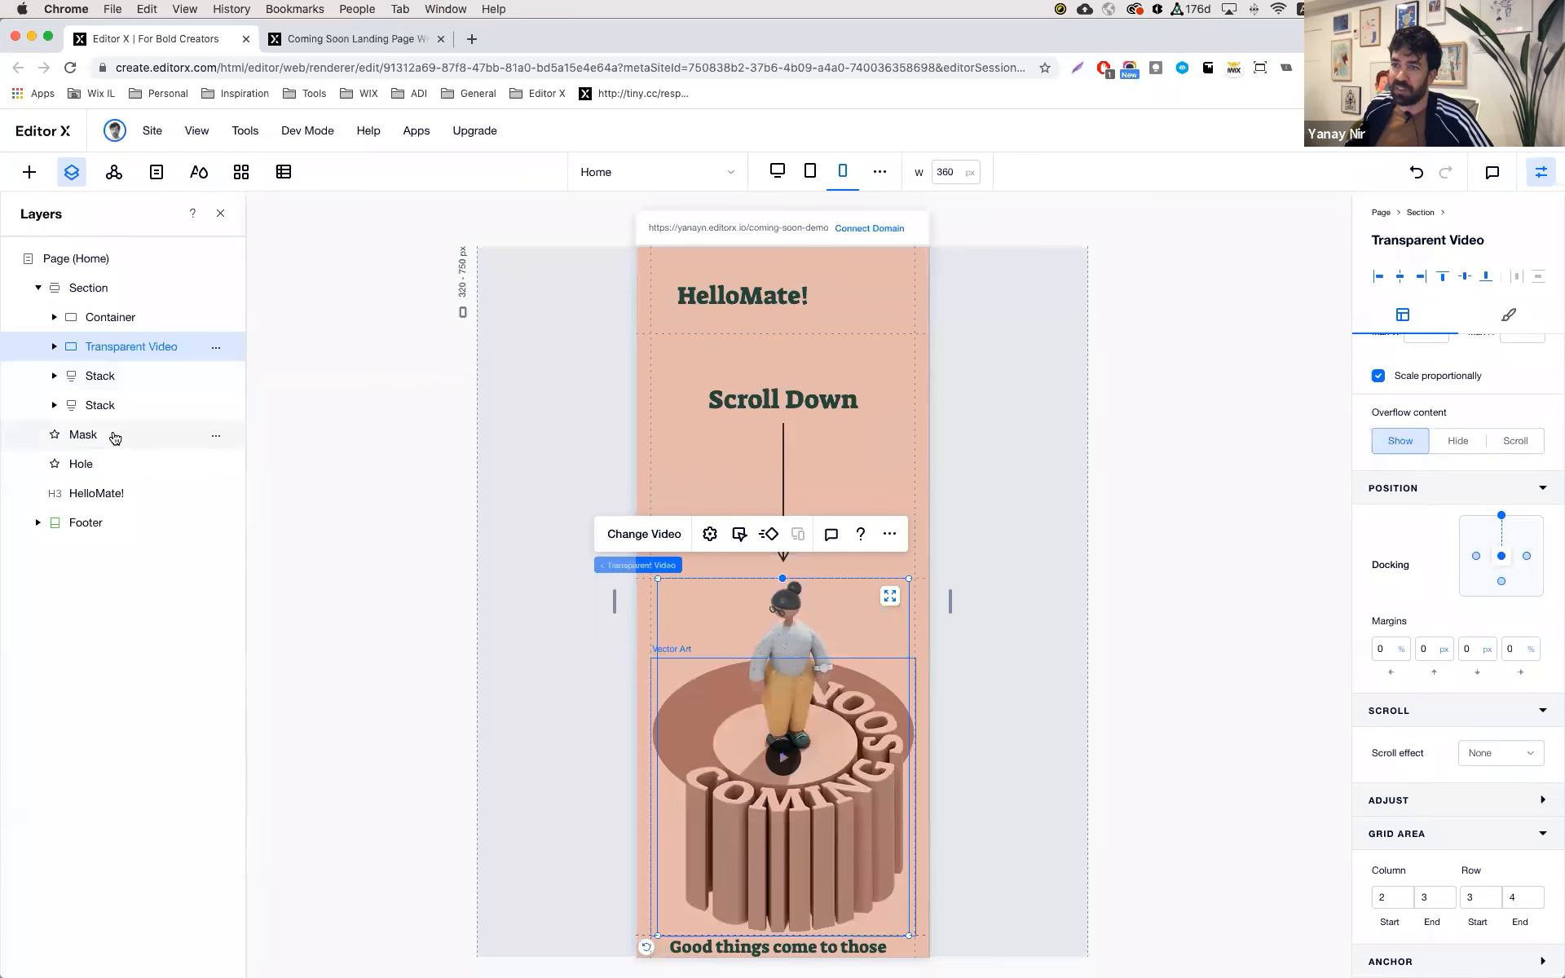
left_click_drag(115, 439, 135, 346)
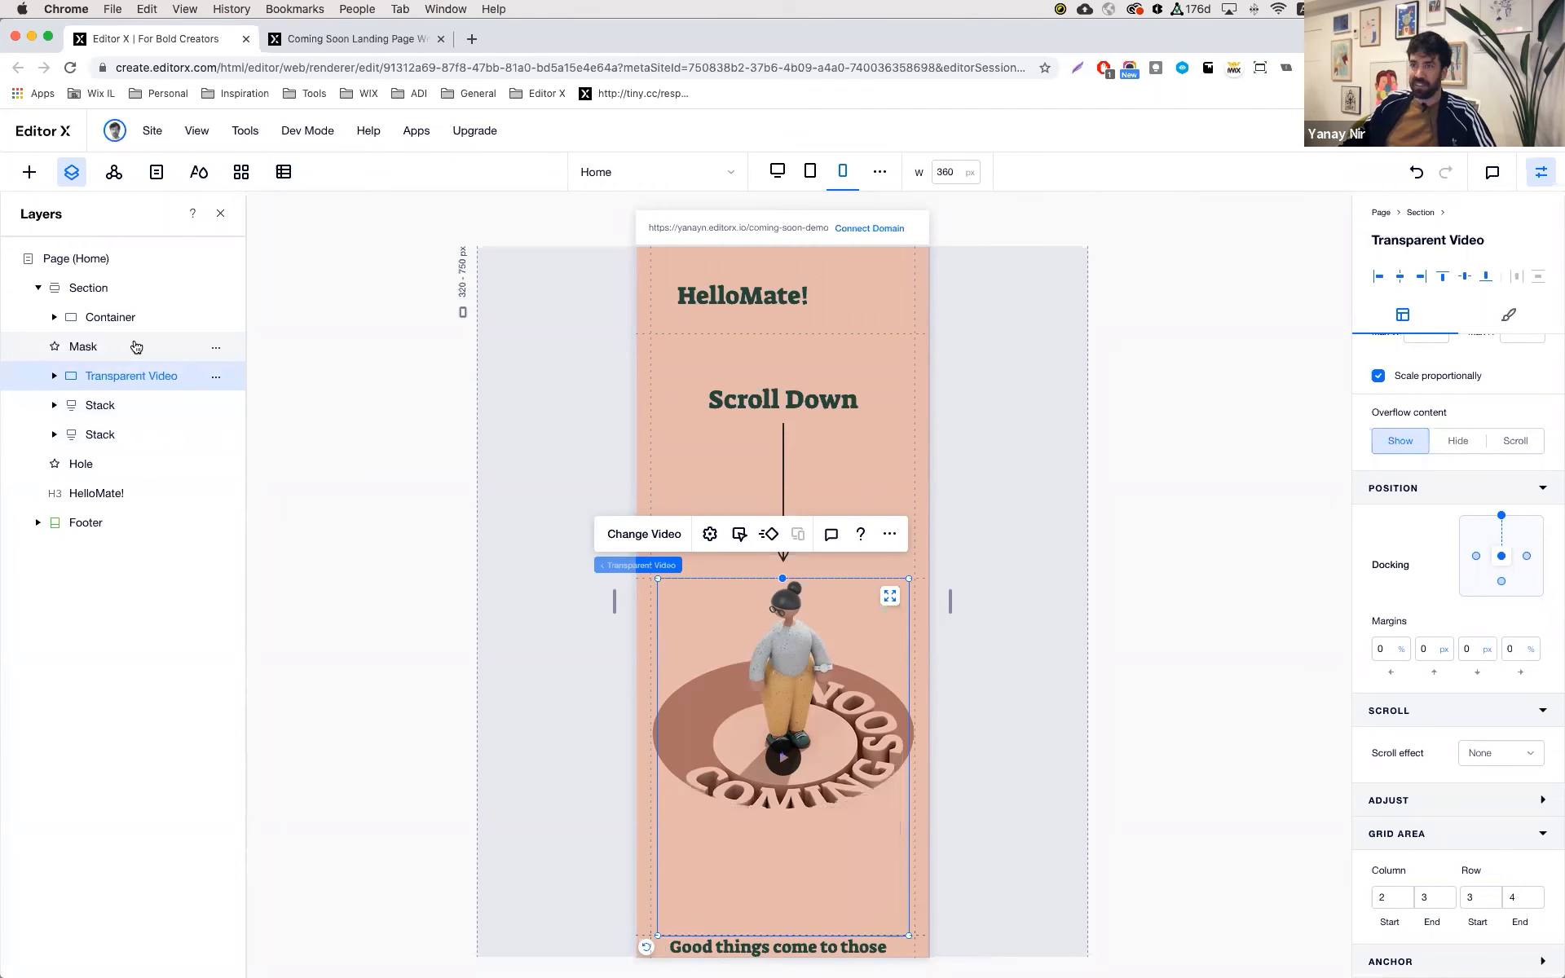
left_click_drag(106, 454, 111, 403)
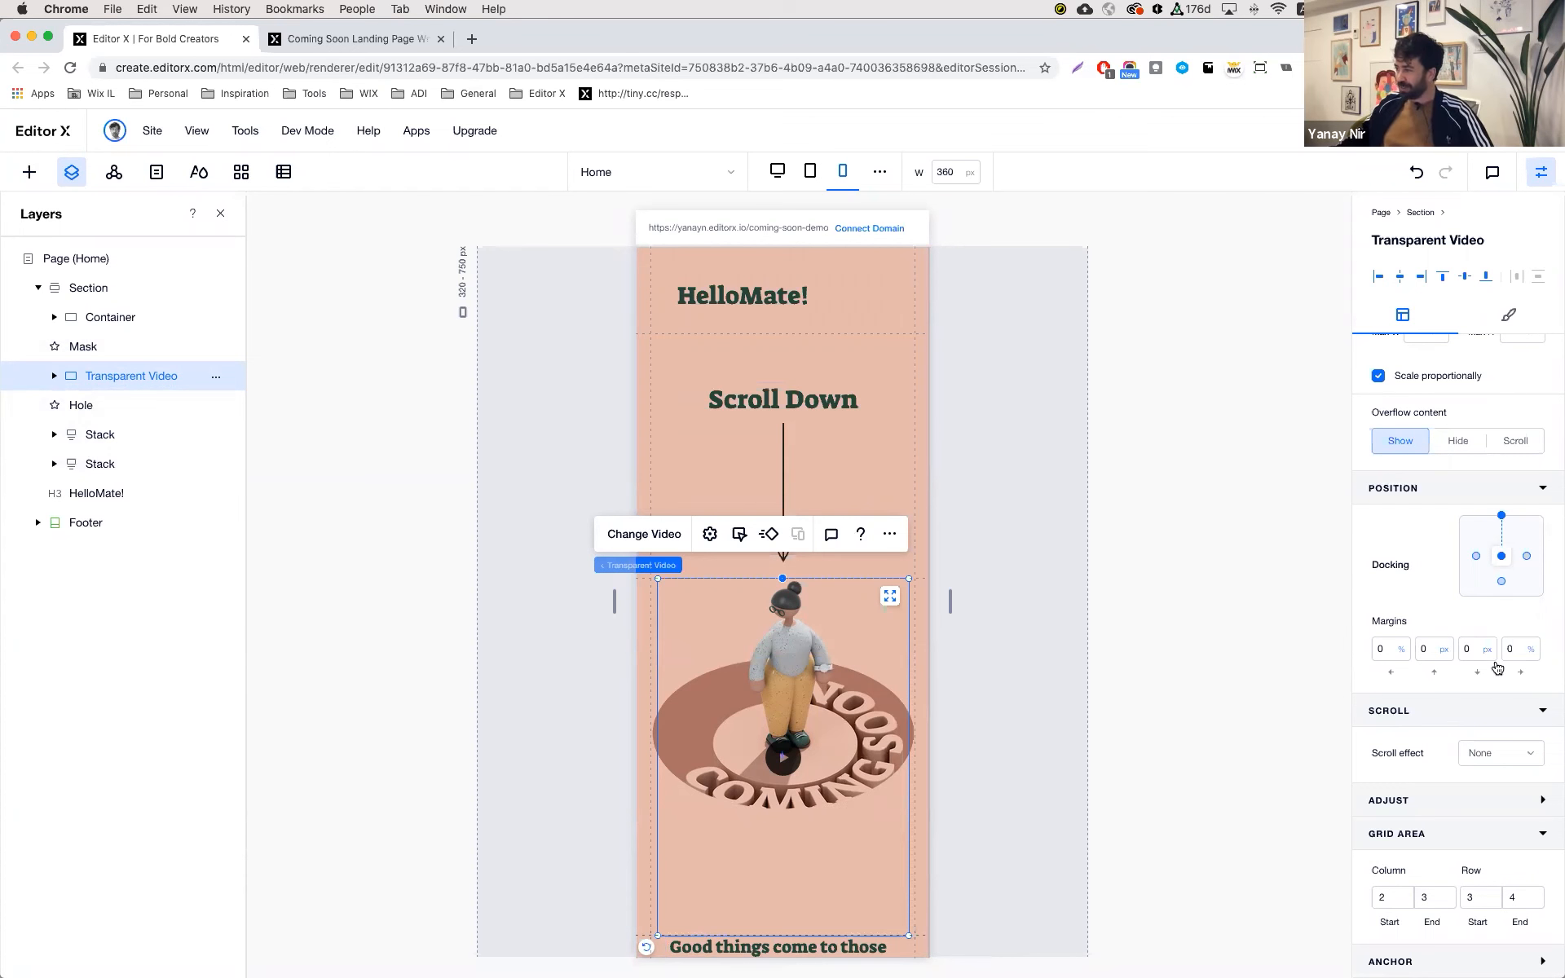
- Set the transparent video's bottom margin to 100 px and widen the mobile canvas to 366 px
left_click(1474, 649)
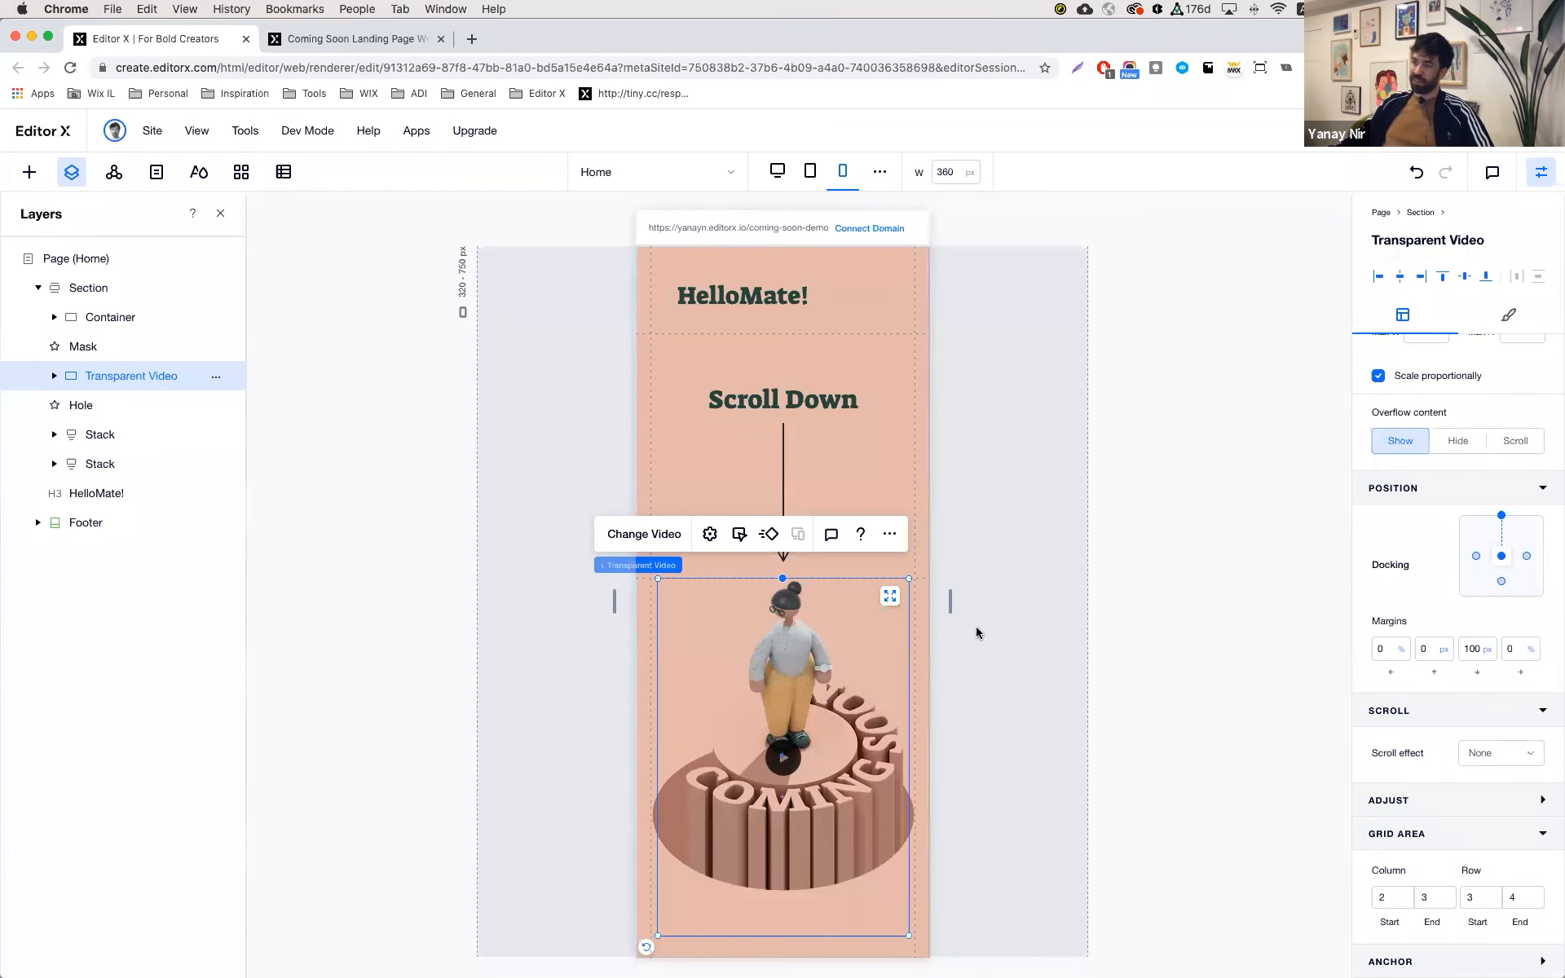
mouse_move(951, 601)
left_mouse_down()
mouse_move(1039, 616)
mouse_move(951, 603)
left_mouse_up()
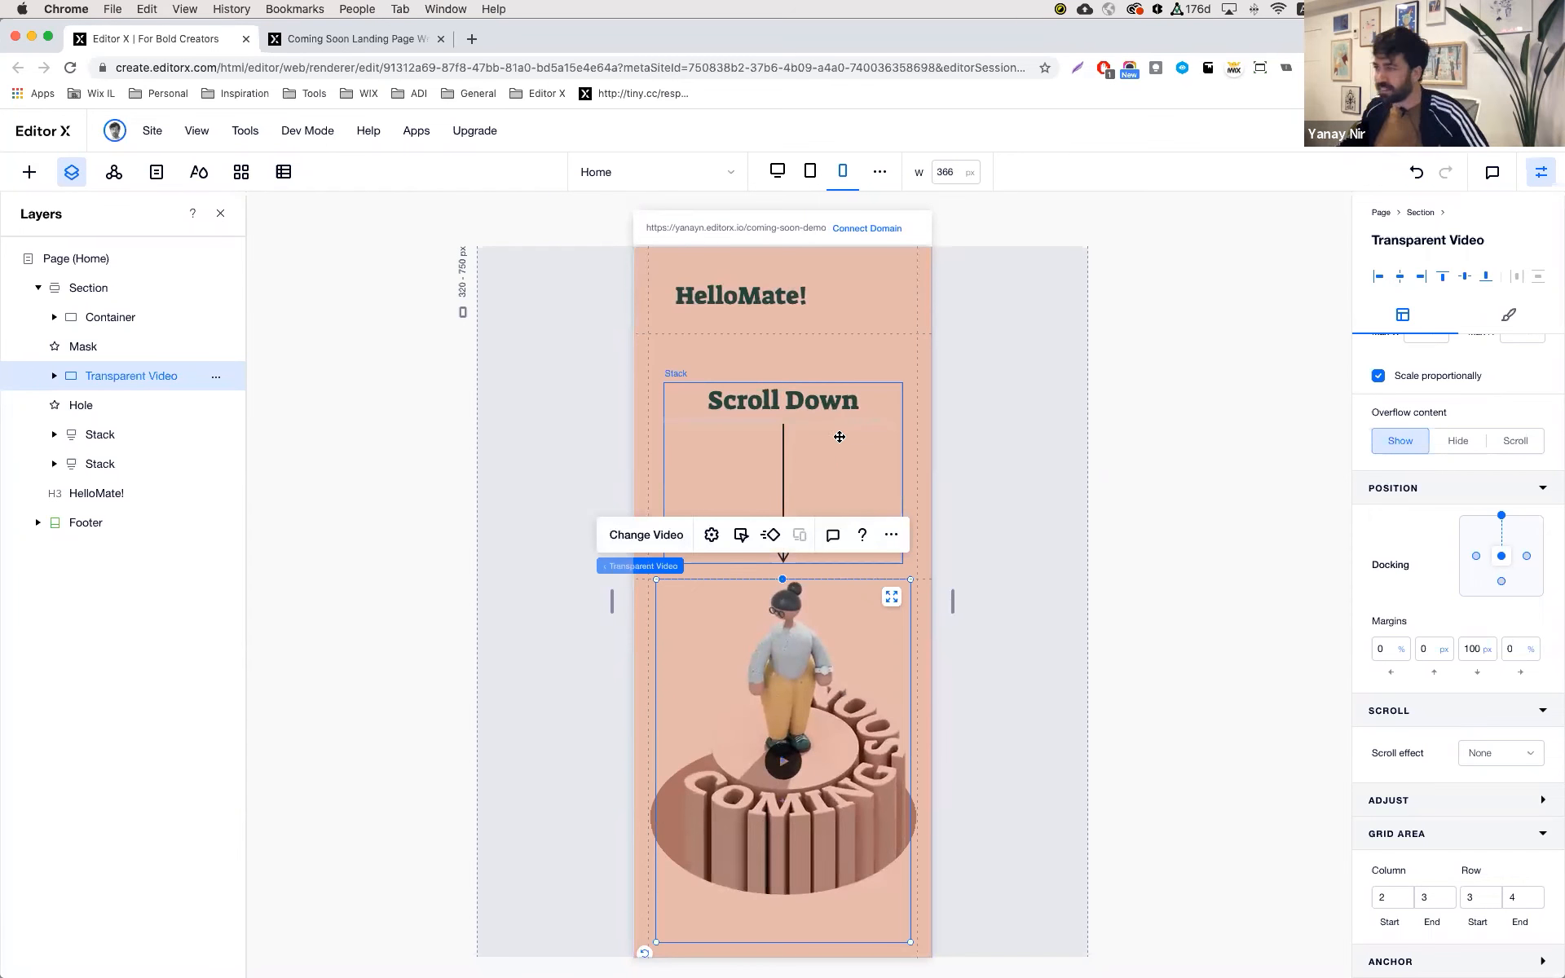
- Set the minimum width of the arrow beneath the Scroll Down text to 12 px
left_click(782, 455)
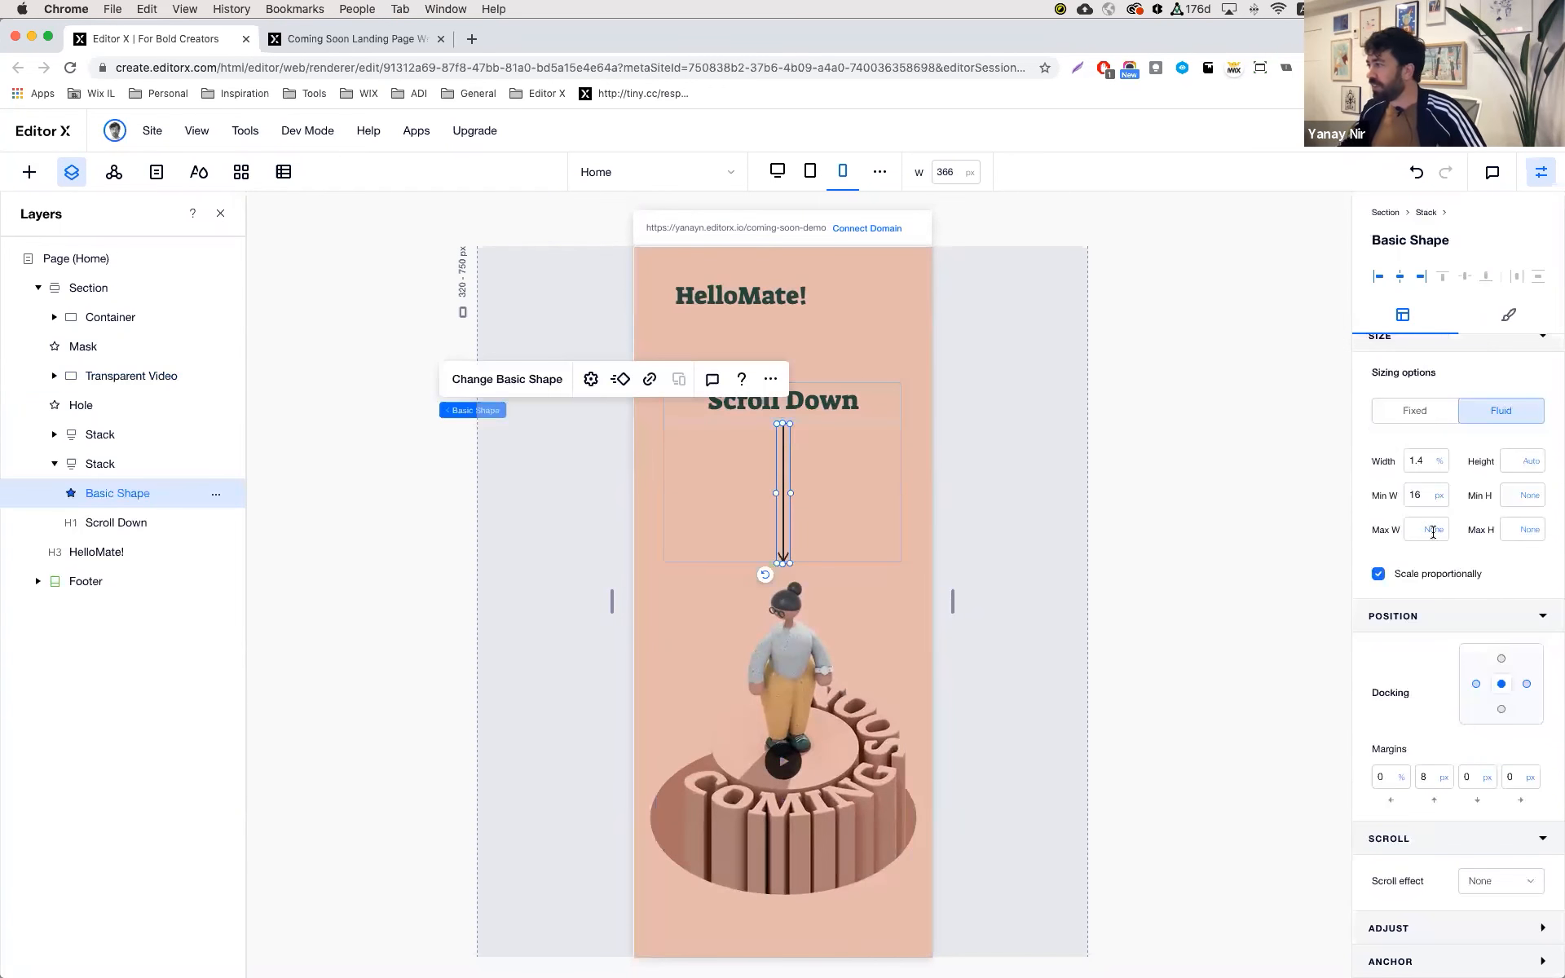
left_click(1423, 495)
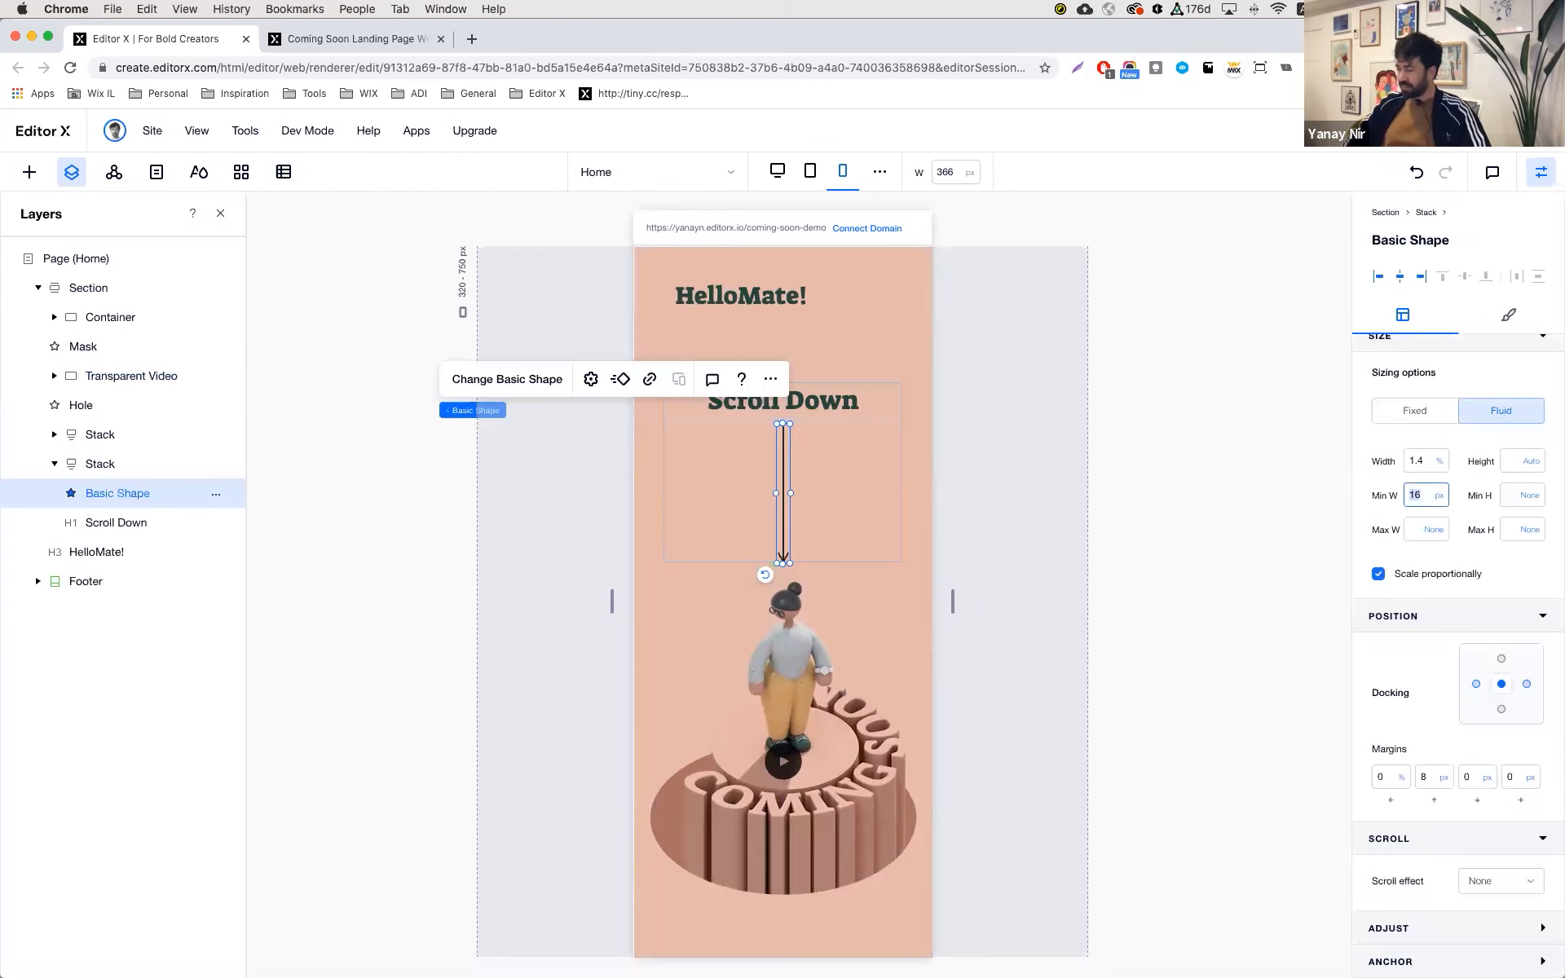
type("12")
key("Return")
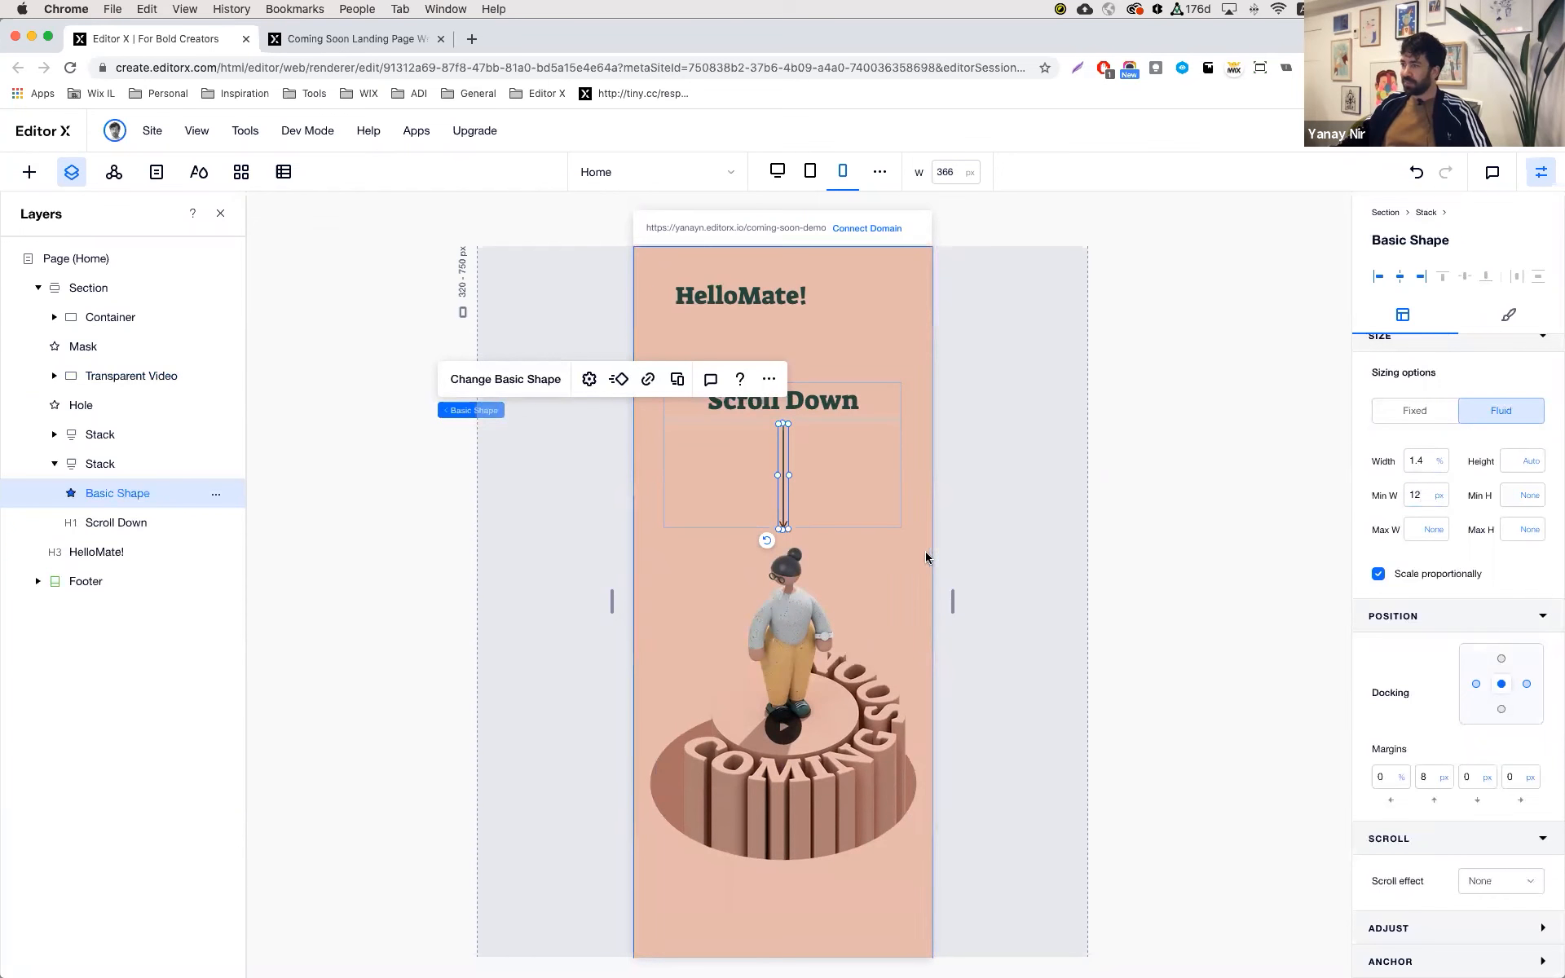
- In the section's grid, set the minimum height of the leftover empty row above the Our friends come first area to 0 vh
left_click(902, 558)
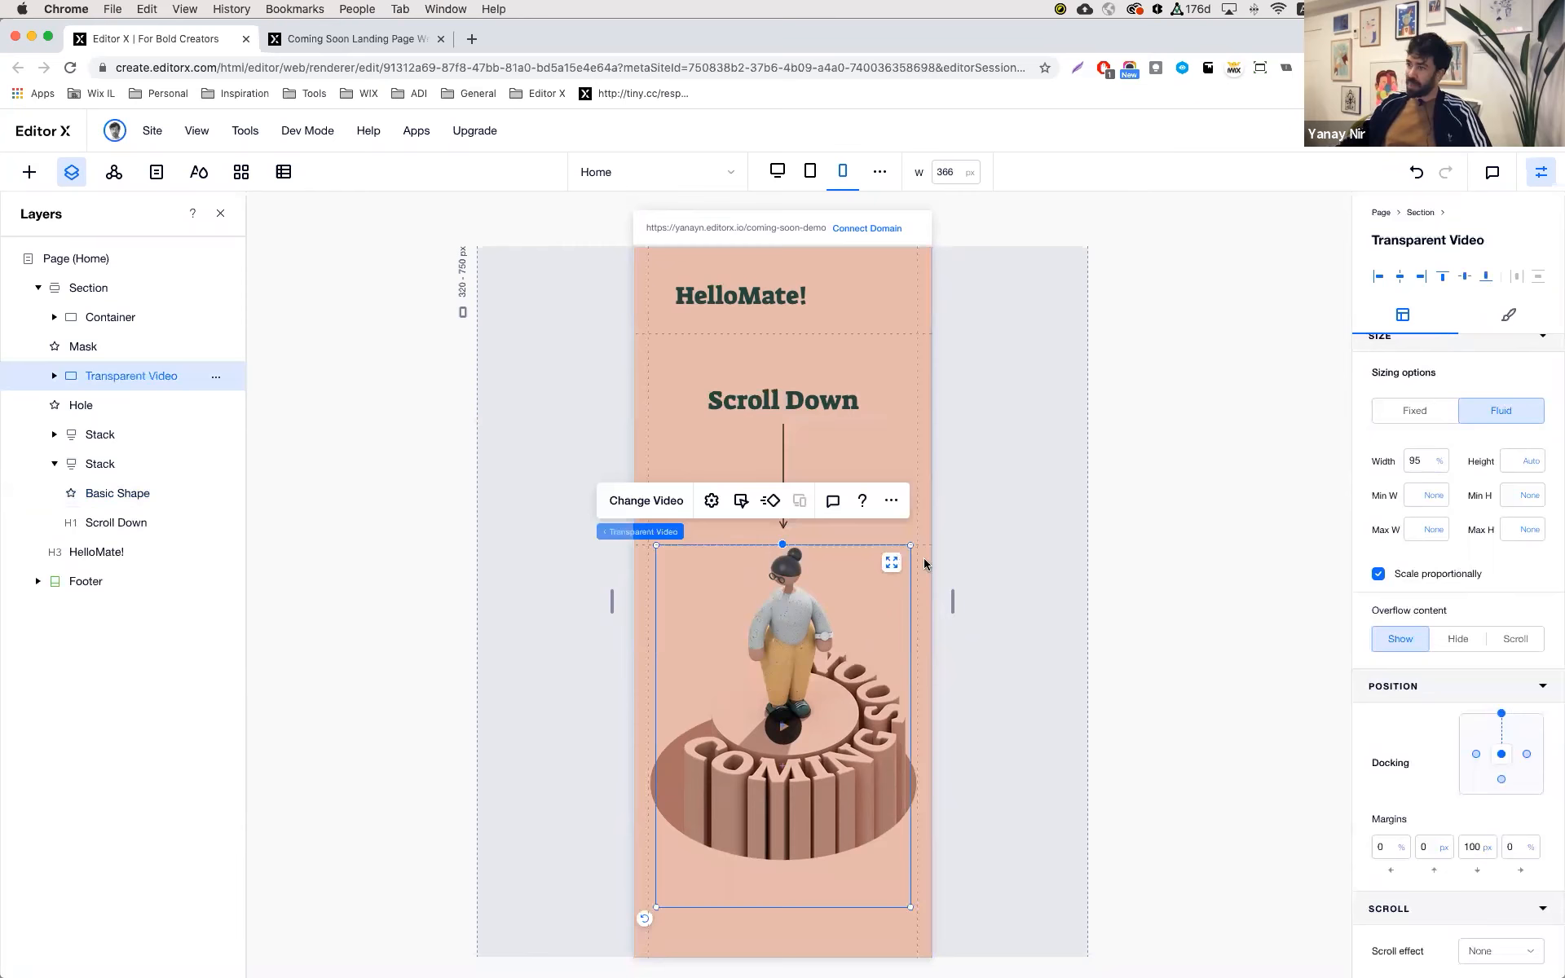
left_click(926, 582)
scroll(926, 583, "down", 3)
scroll(926, 582, "down", 5)
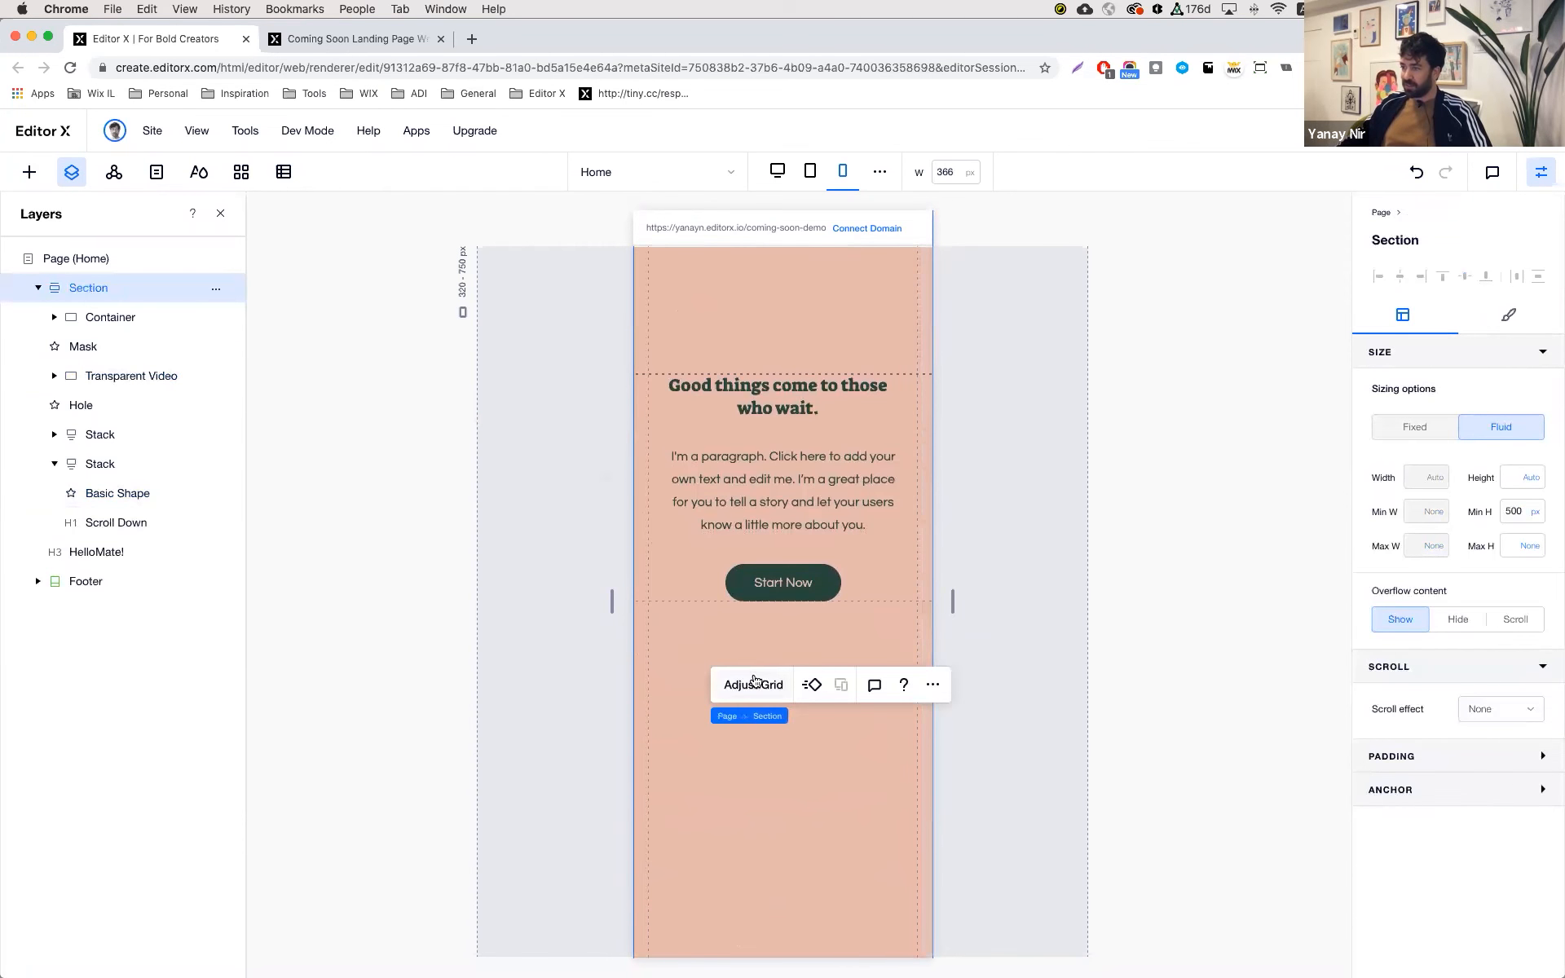
left_click(751, 684)
left_click(792, 637)
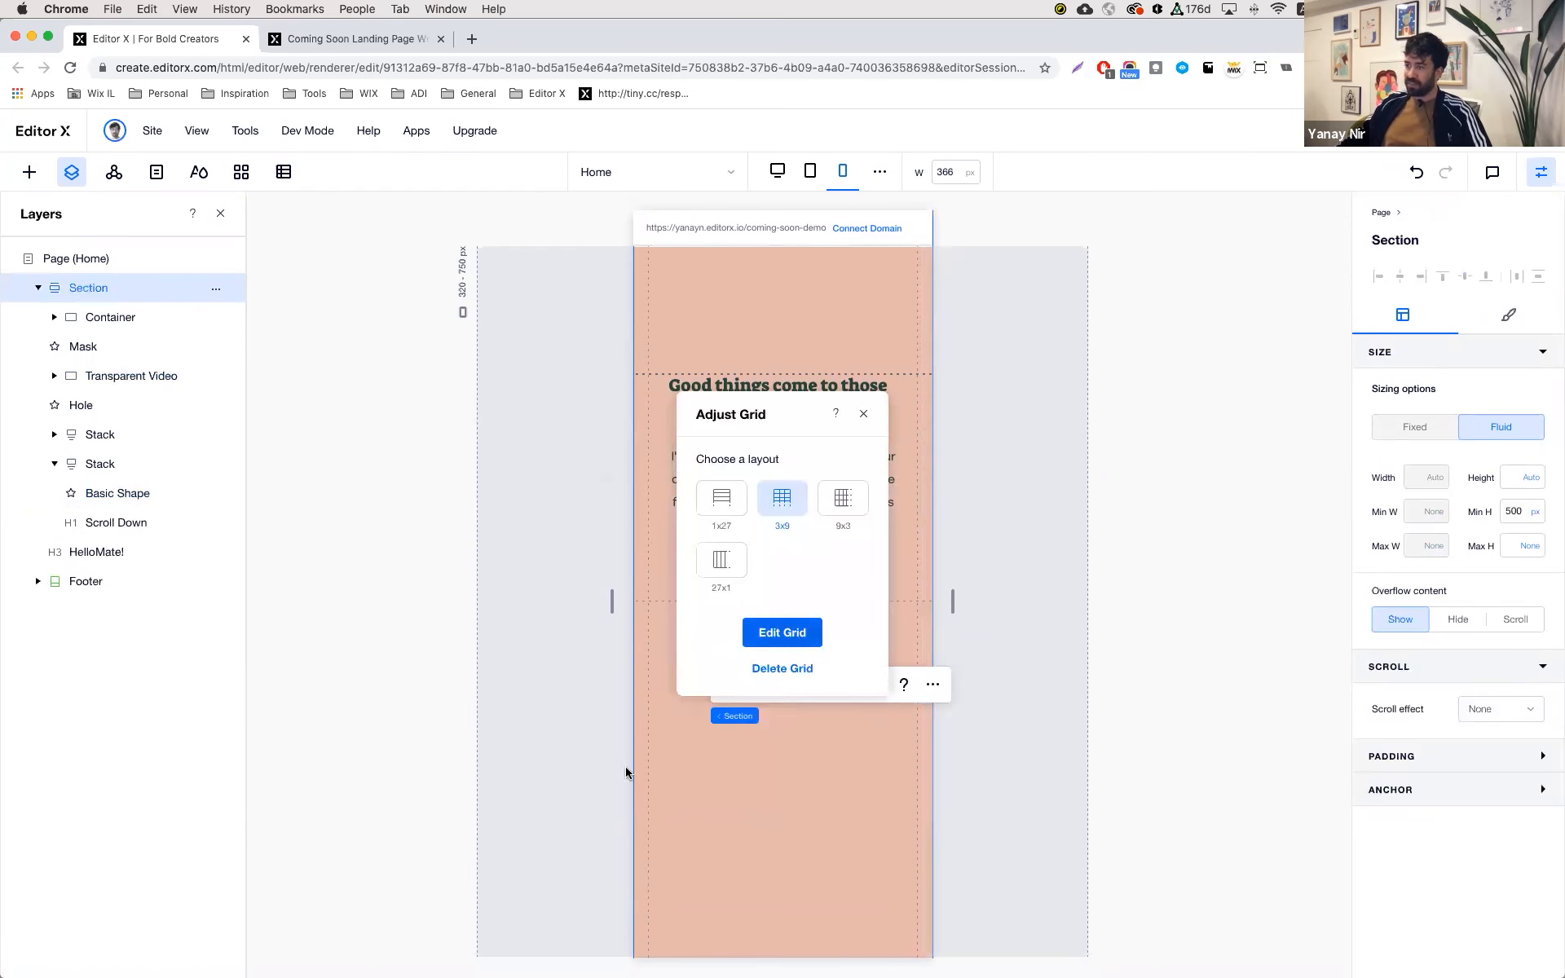
left_click(622, 773)
double_click(678, 882)
type("0")
key("Return")
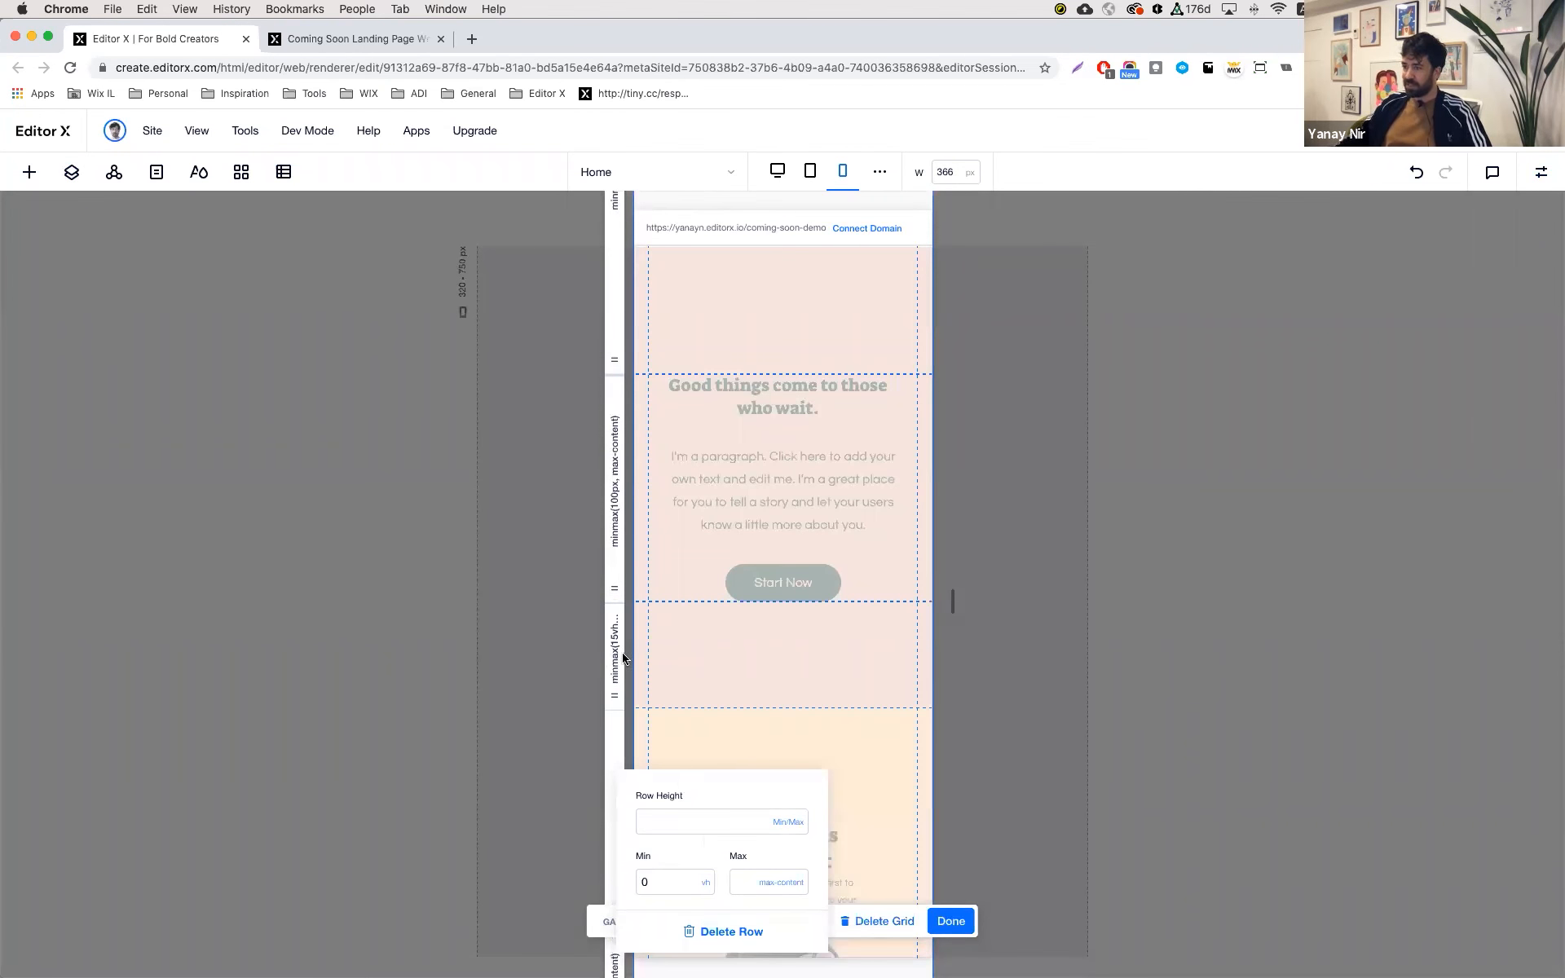
left_click(774, 663)
scroll(839, 760, "down", 3)
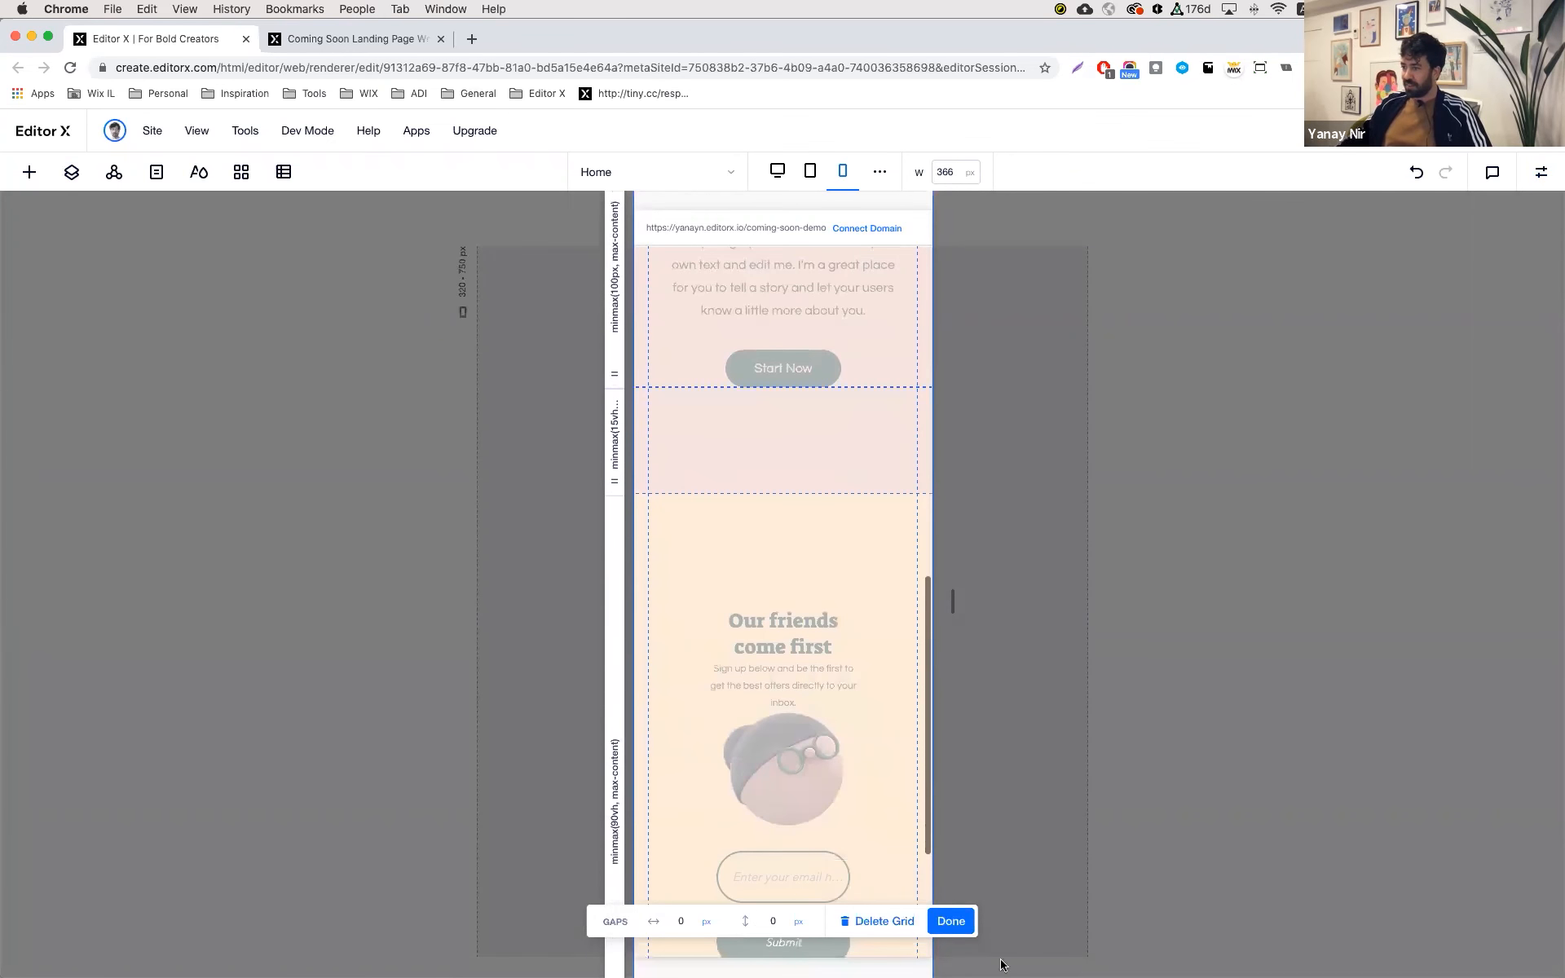
left_click(951, 921)
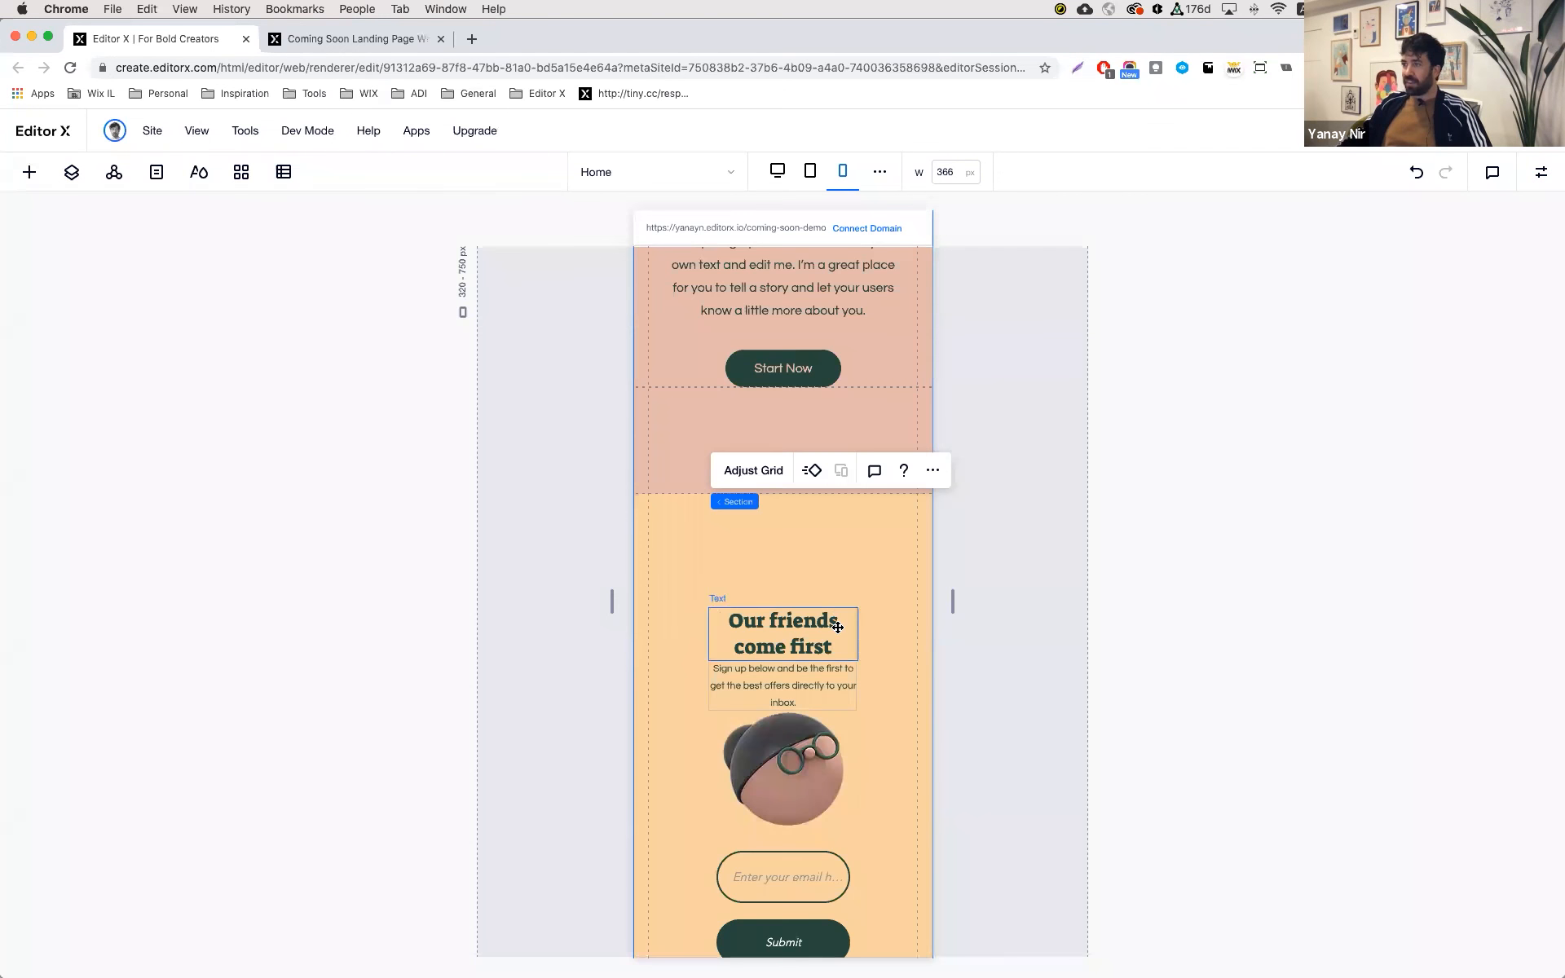
- On the desktop breakpoint, give the Mask vector art a Sticky scroll effect with a top offset of 30 vh
scroll(838, 627, "up", 10)
scroll(837, 623, "down", 5)
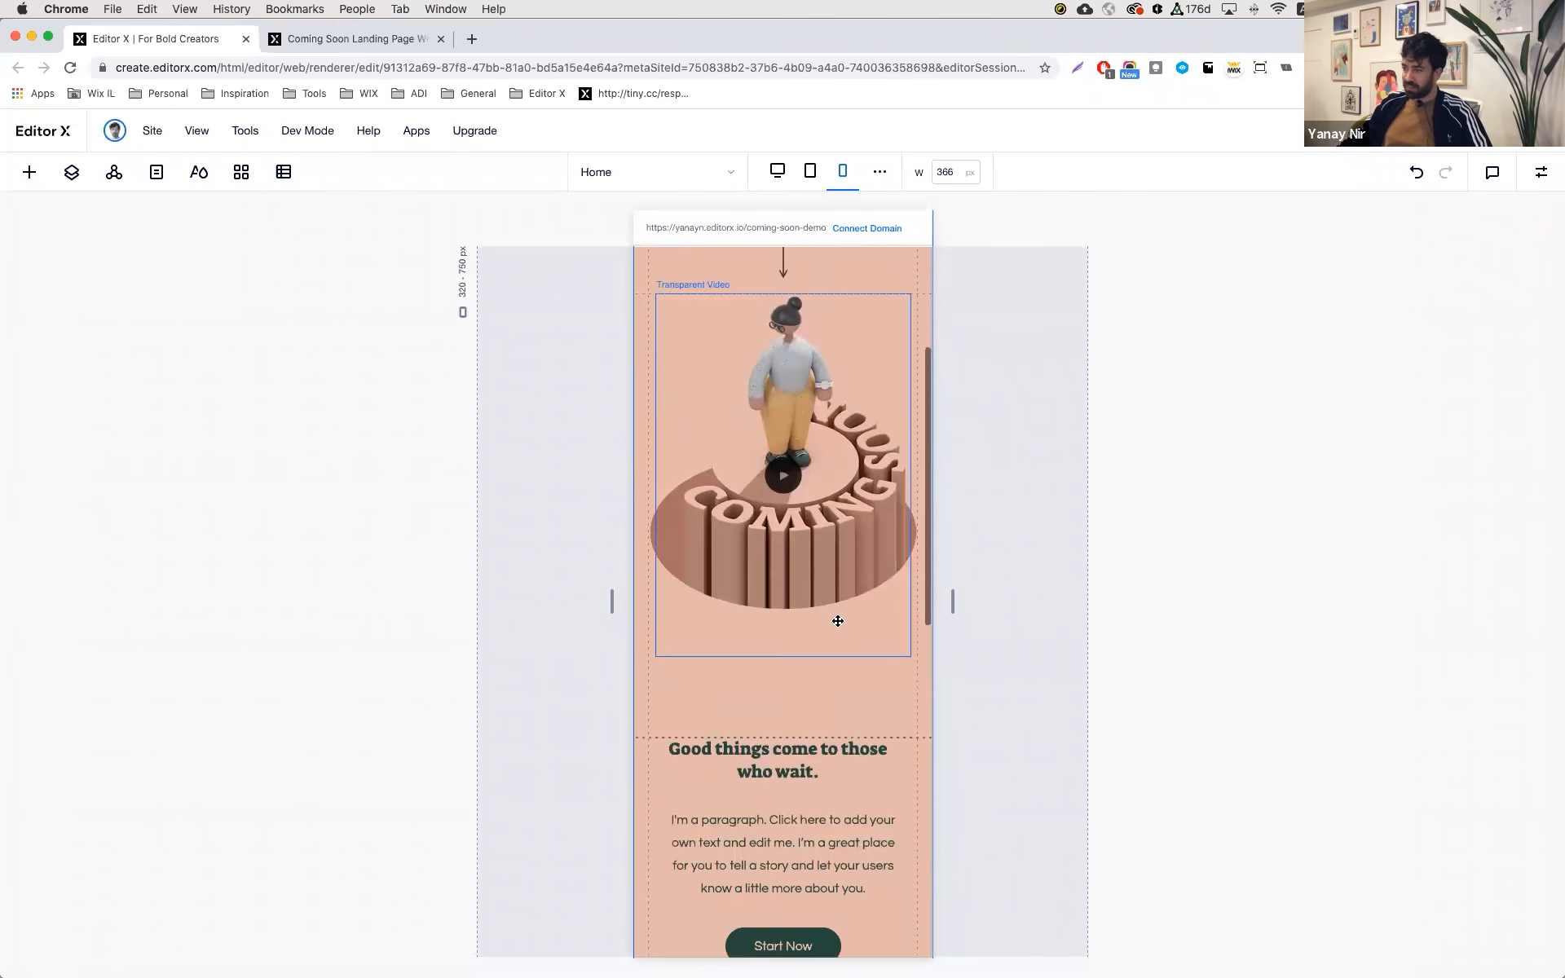
scroll(838, 621, "up", 5)
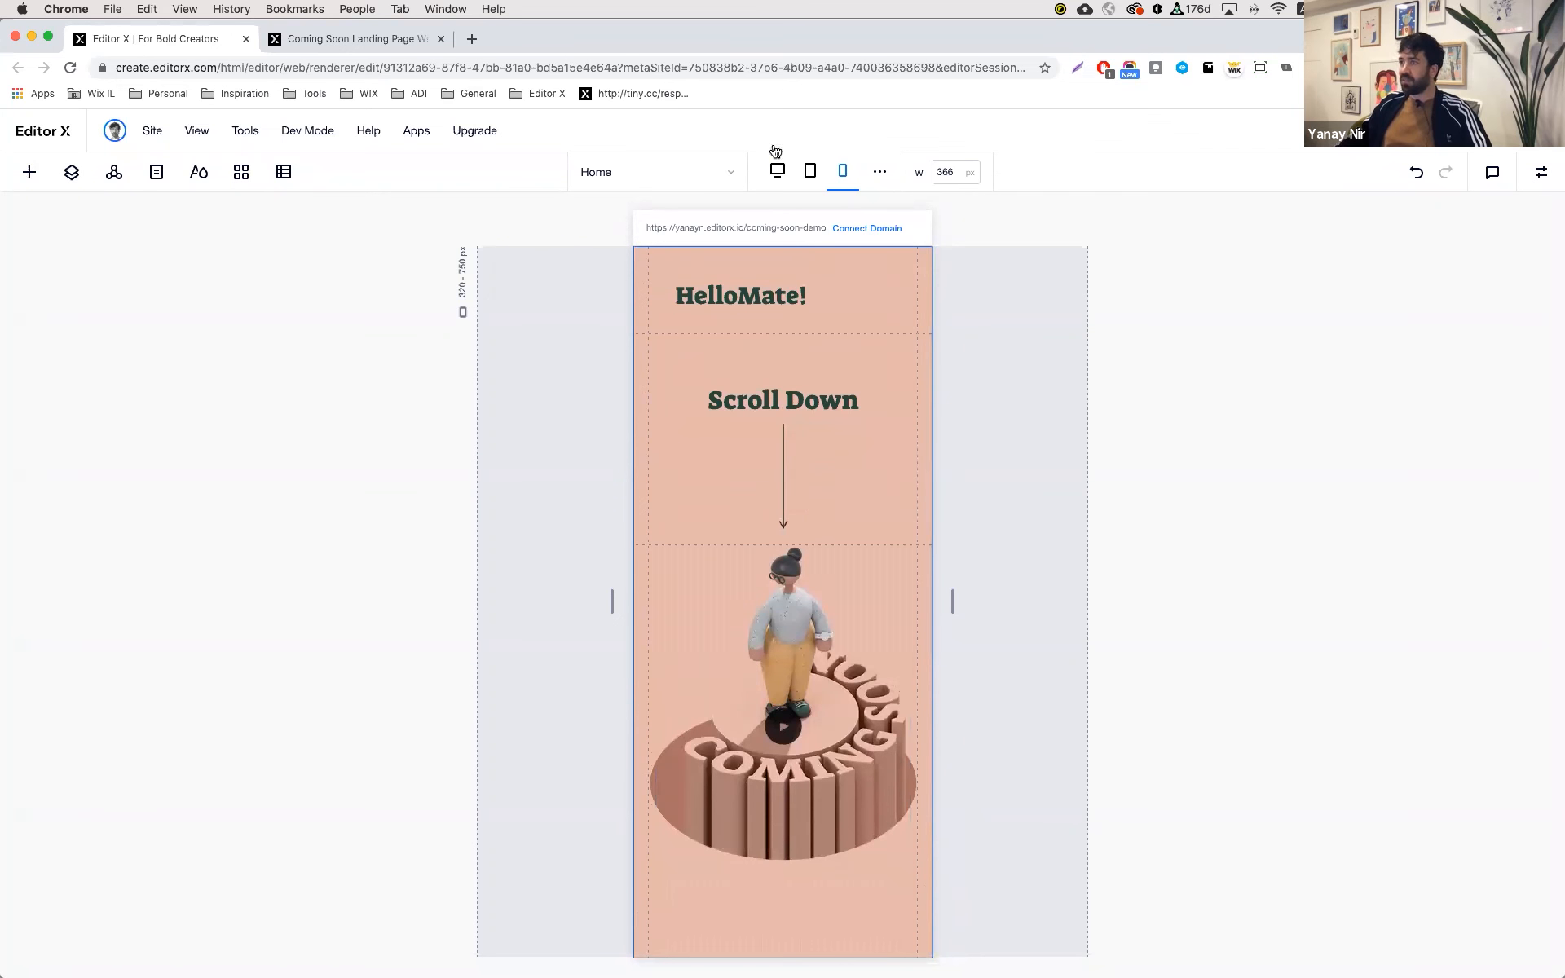
left_click(776, 170)
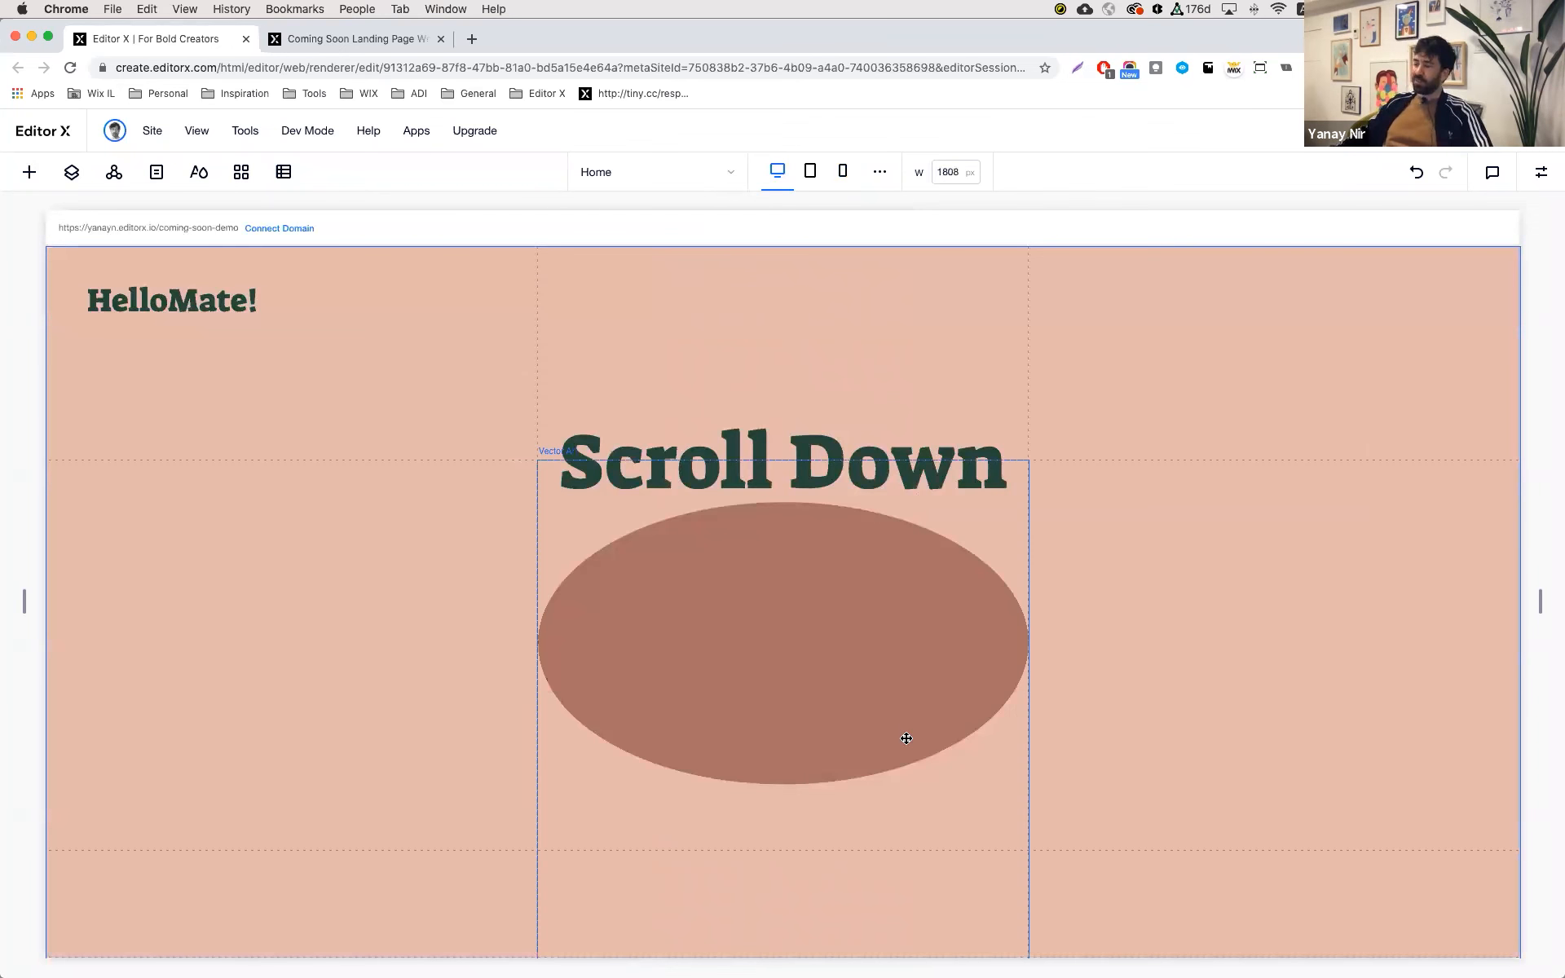
left_click(962, 728)
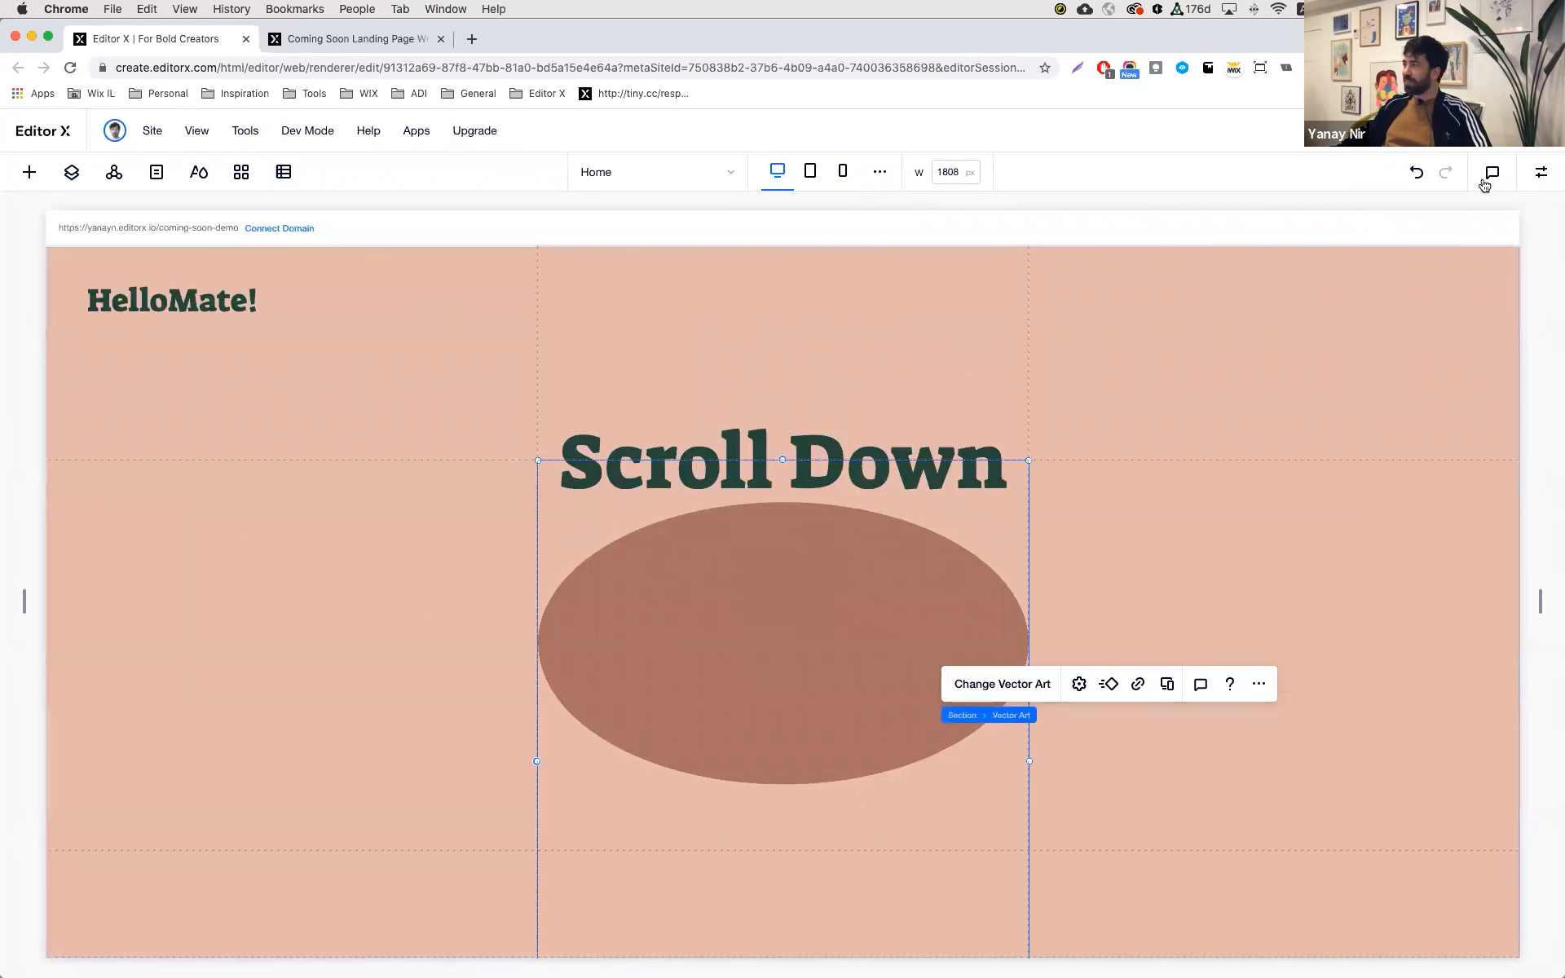
left_click(1540, 178)
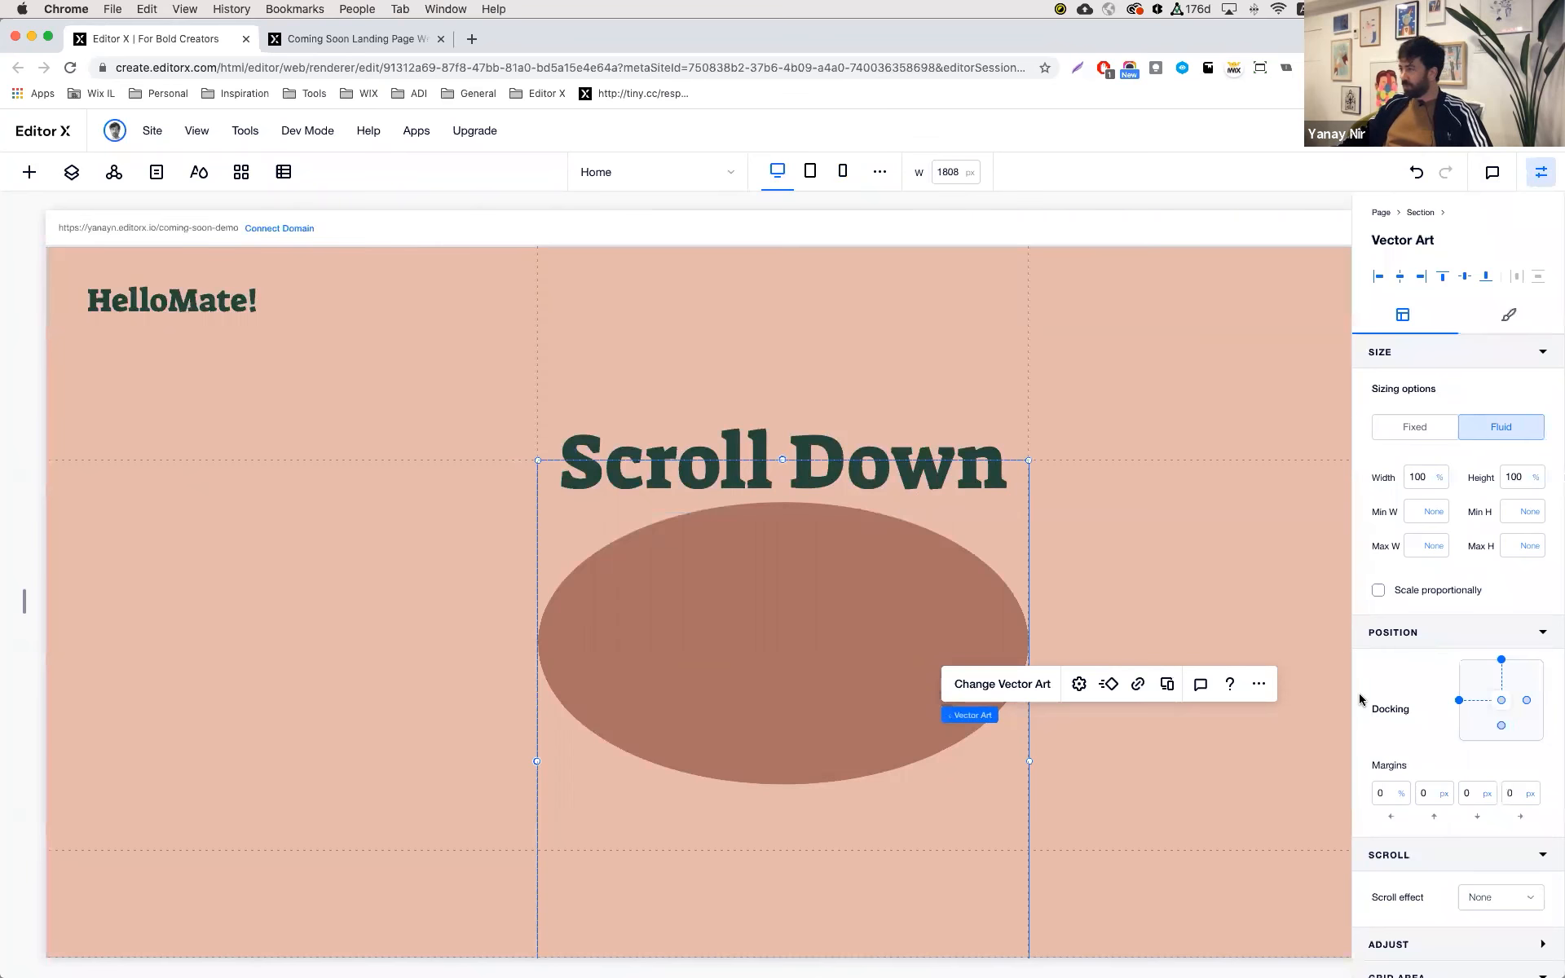
scroll(1402, 720, "down", 3)
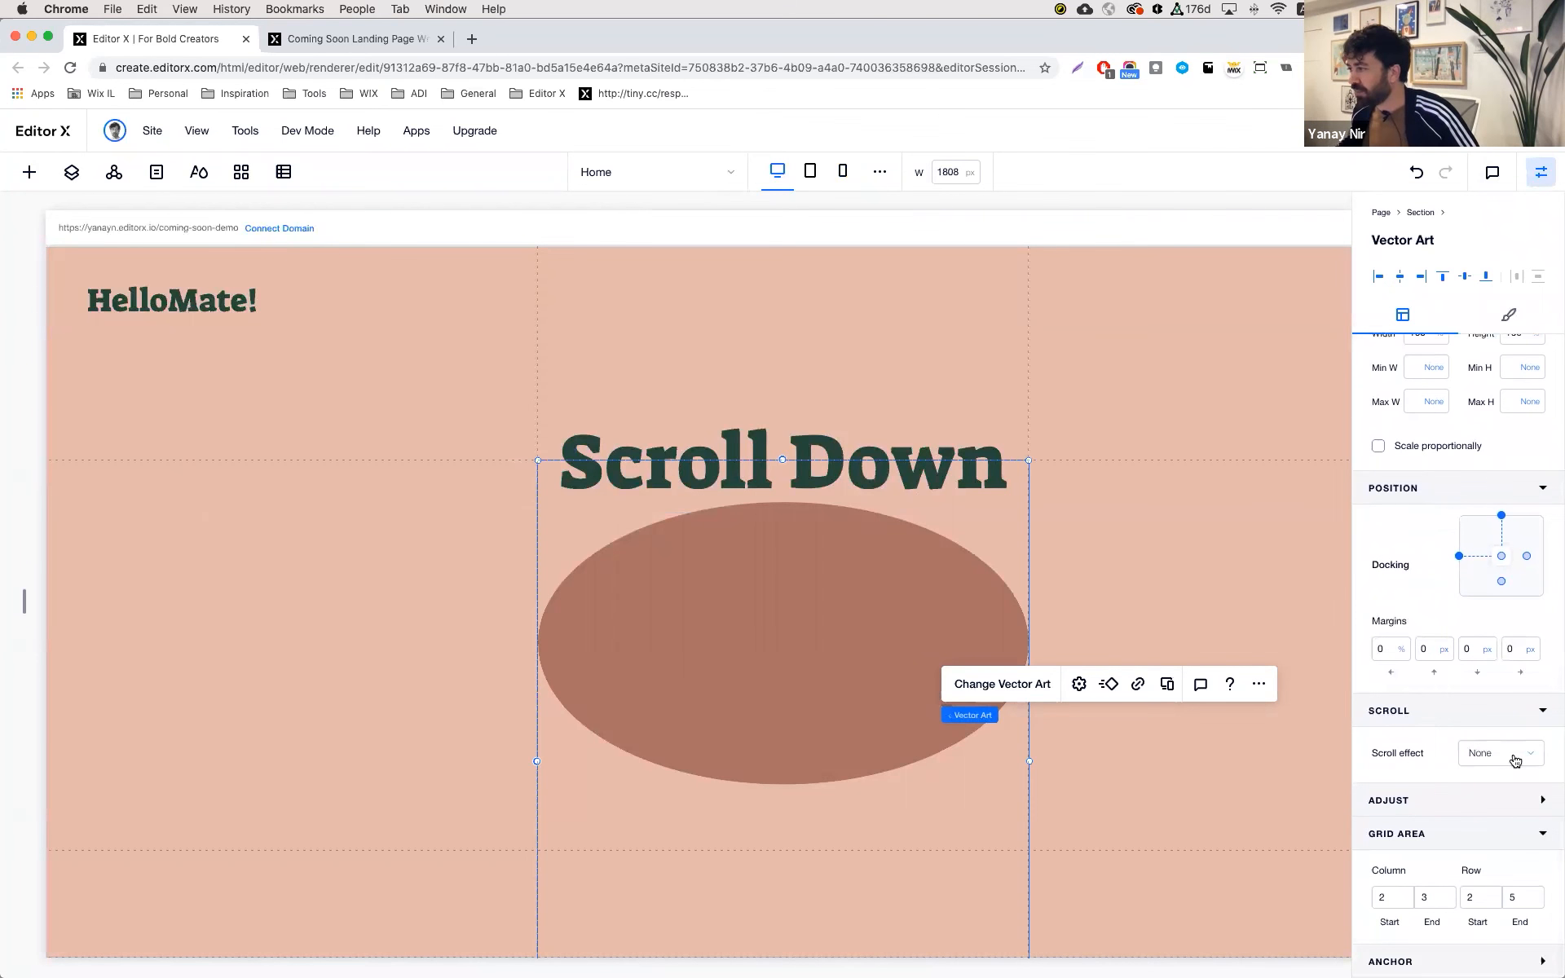
left_click(1483, 756)
left_click(1490, 784)
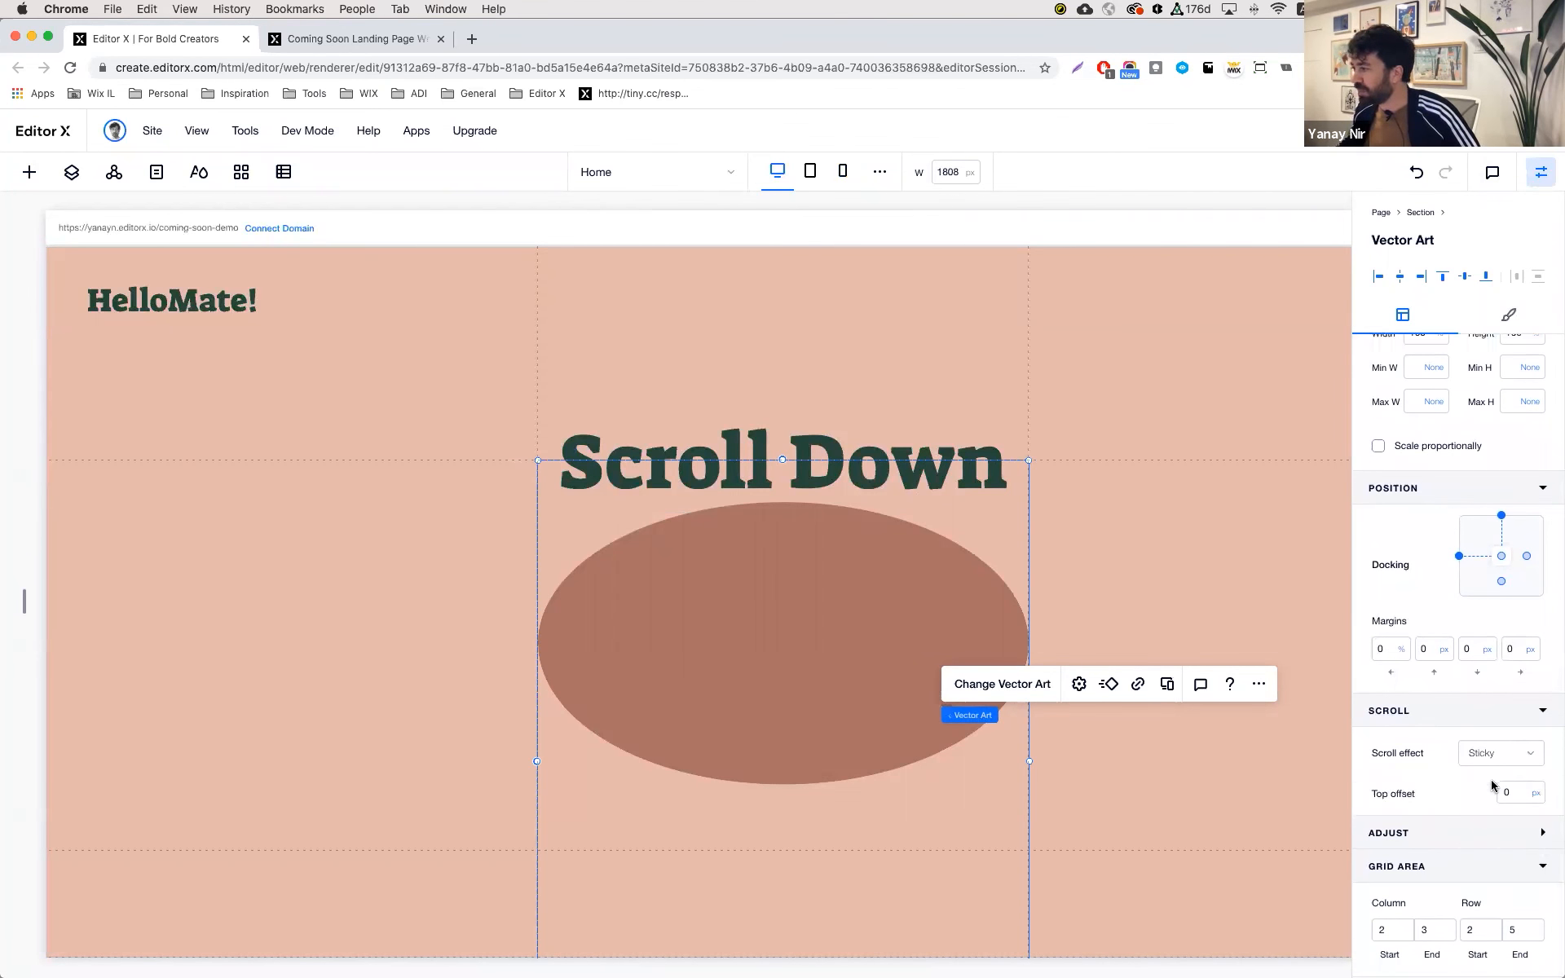
left_click(1516, 793)
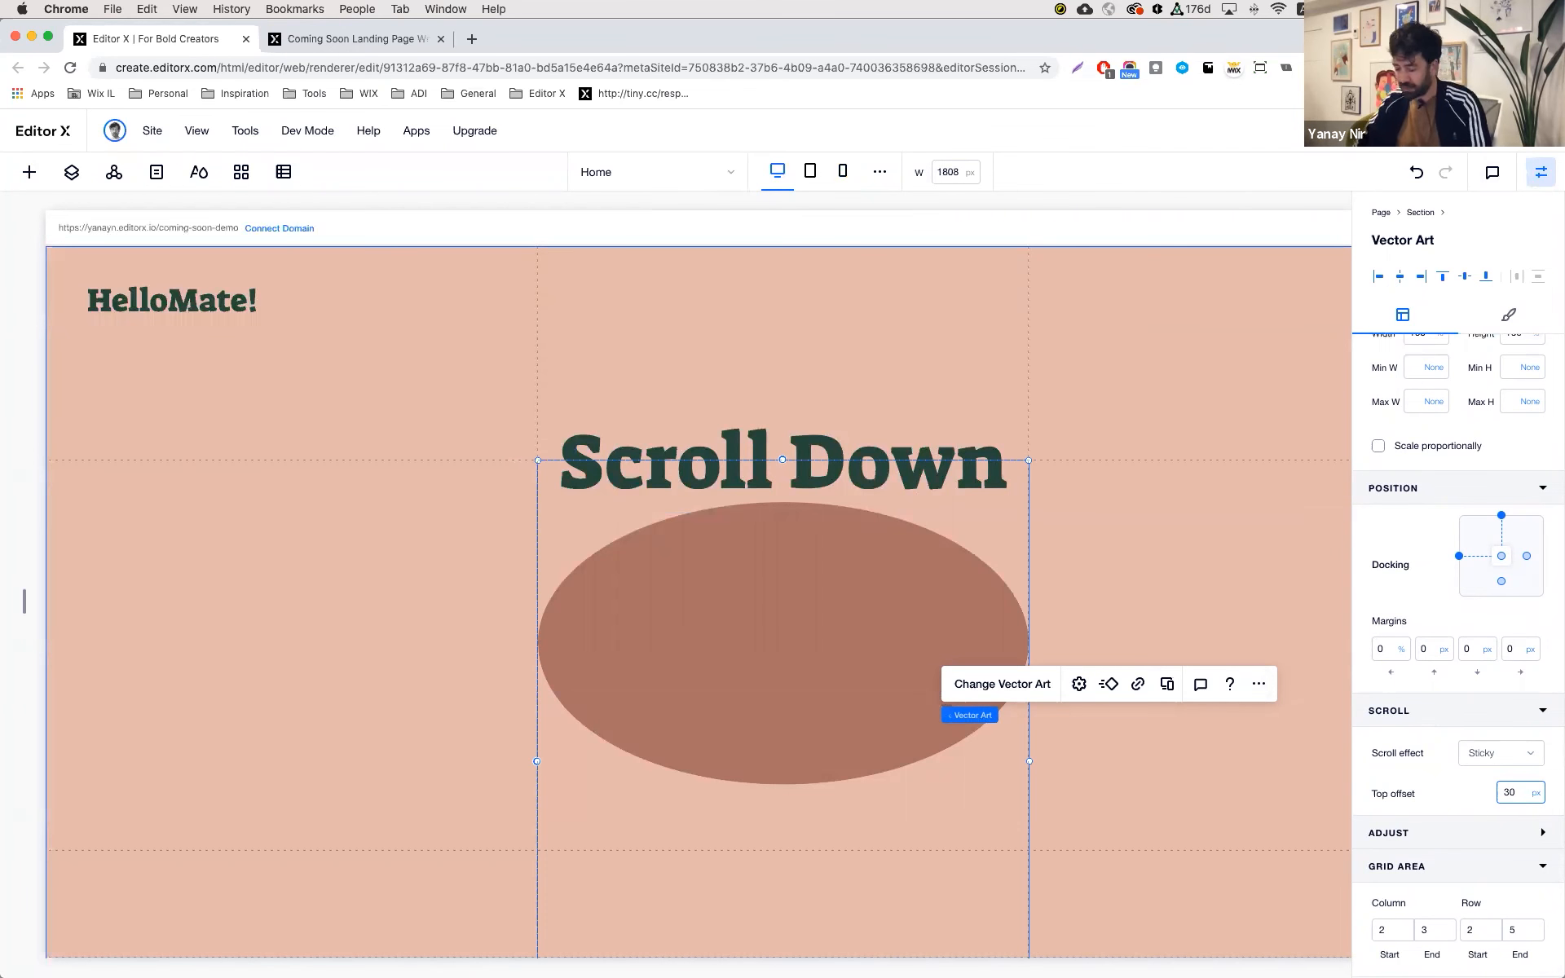
key("Return")
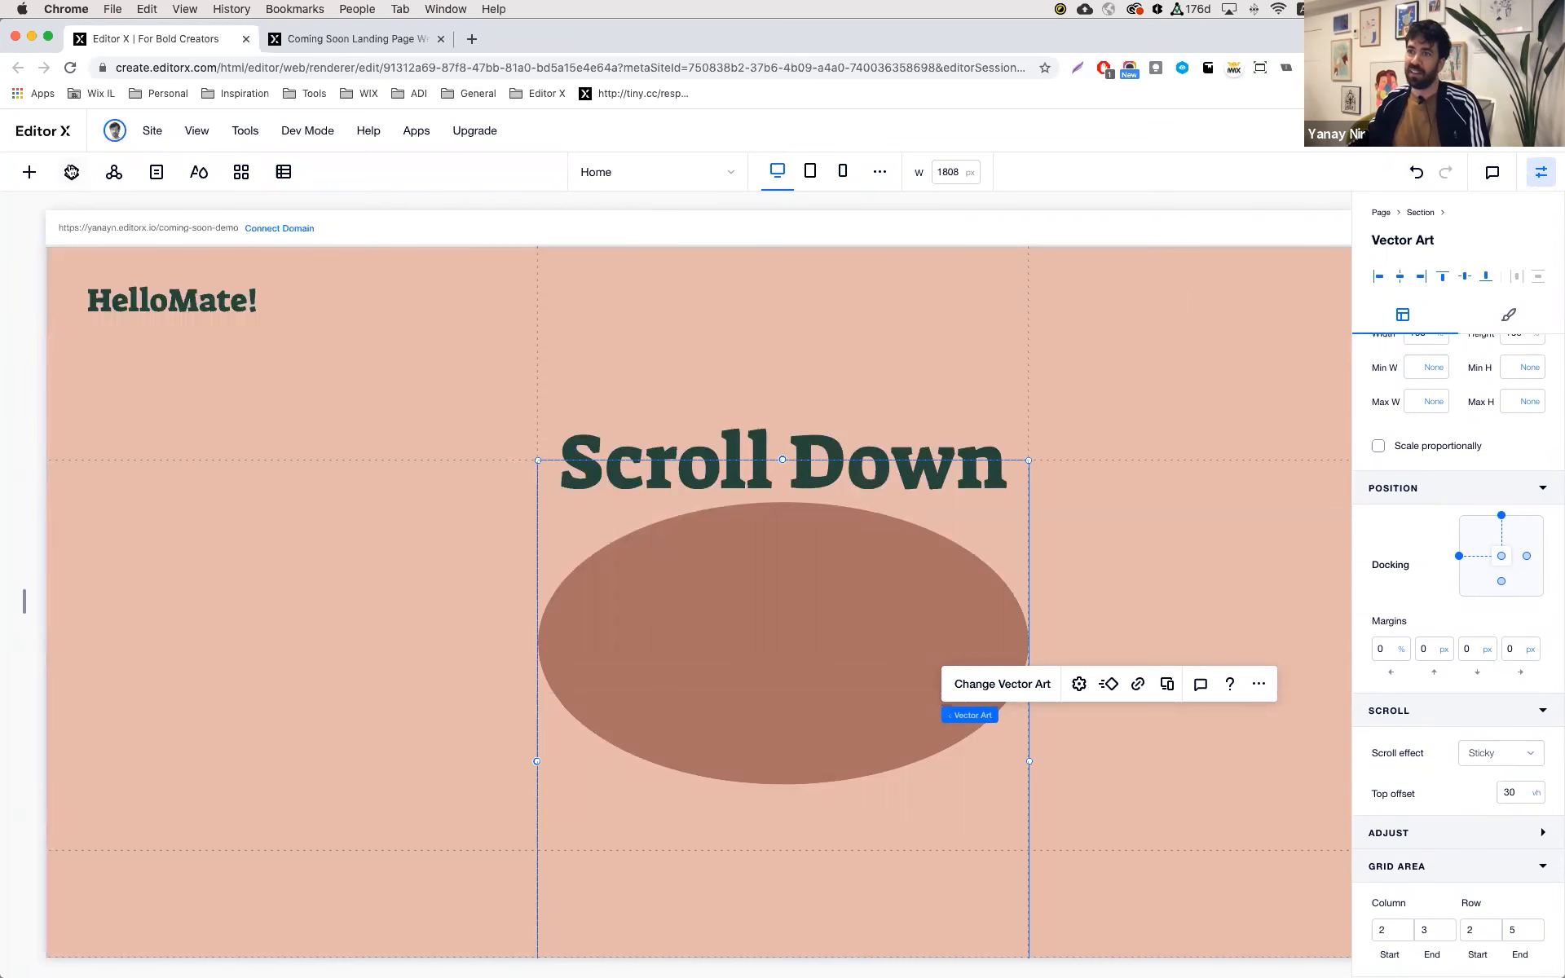
- Give the Hole vector art a Sticky scroll effect with a top offset of 30 vh
left_click(72, 172)
left_click(112, 412)
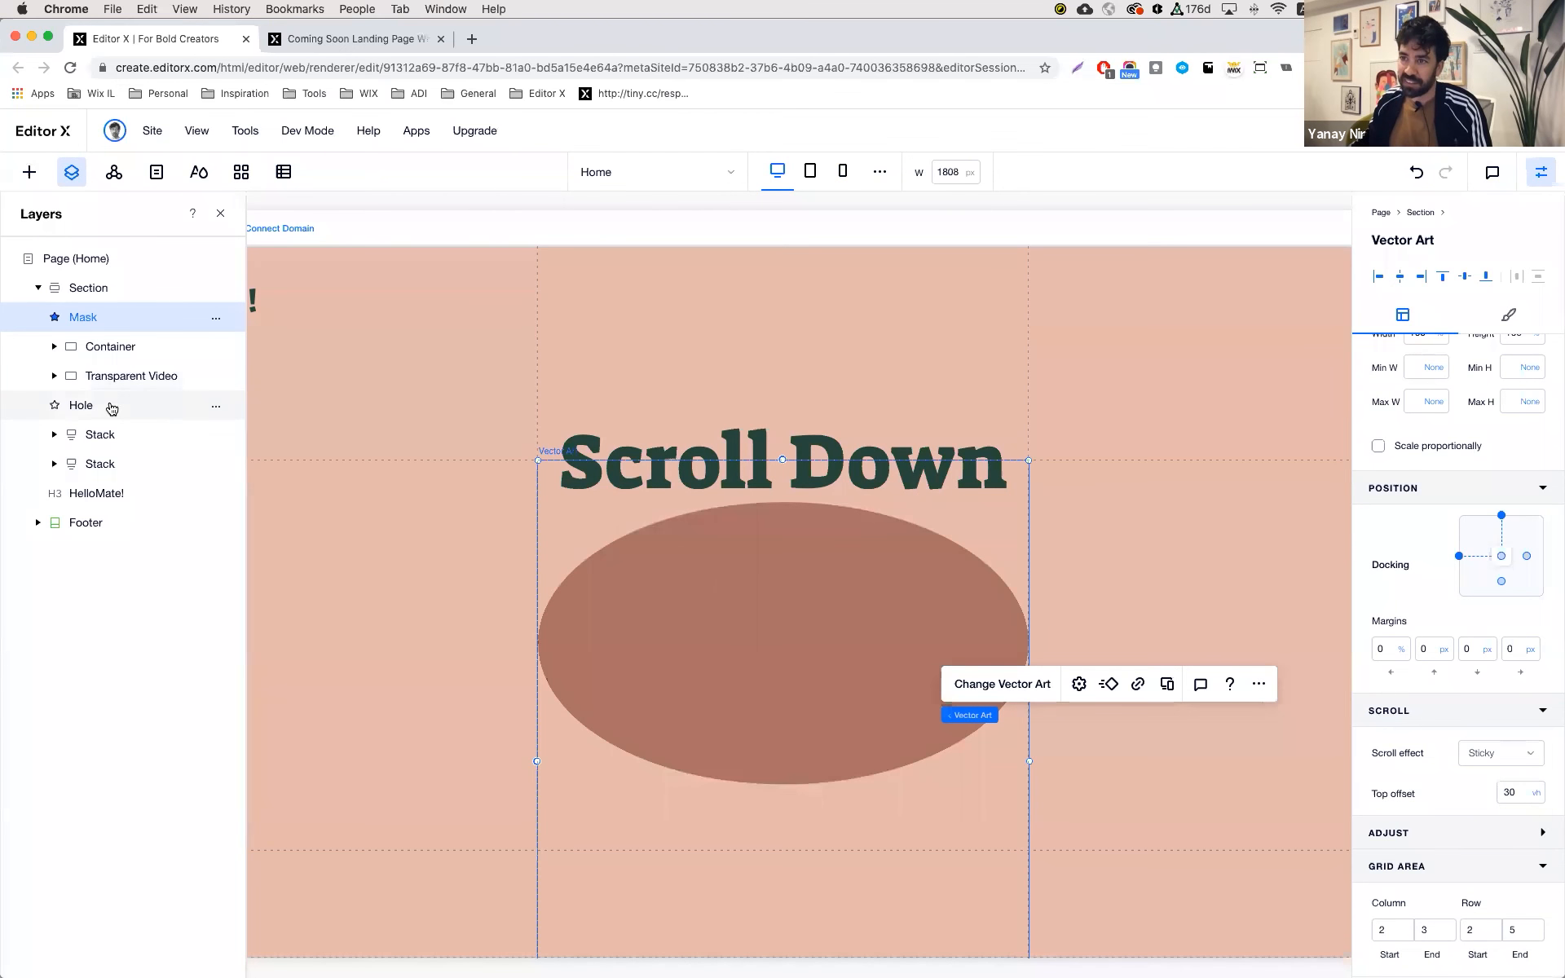
scroll(971, 562, "down", 2)
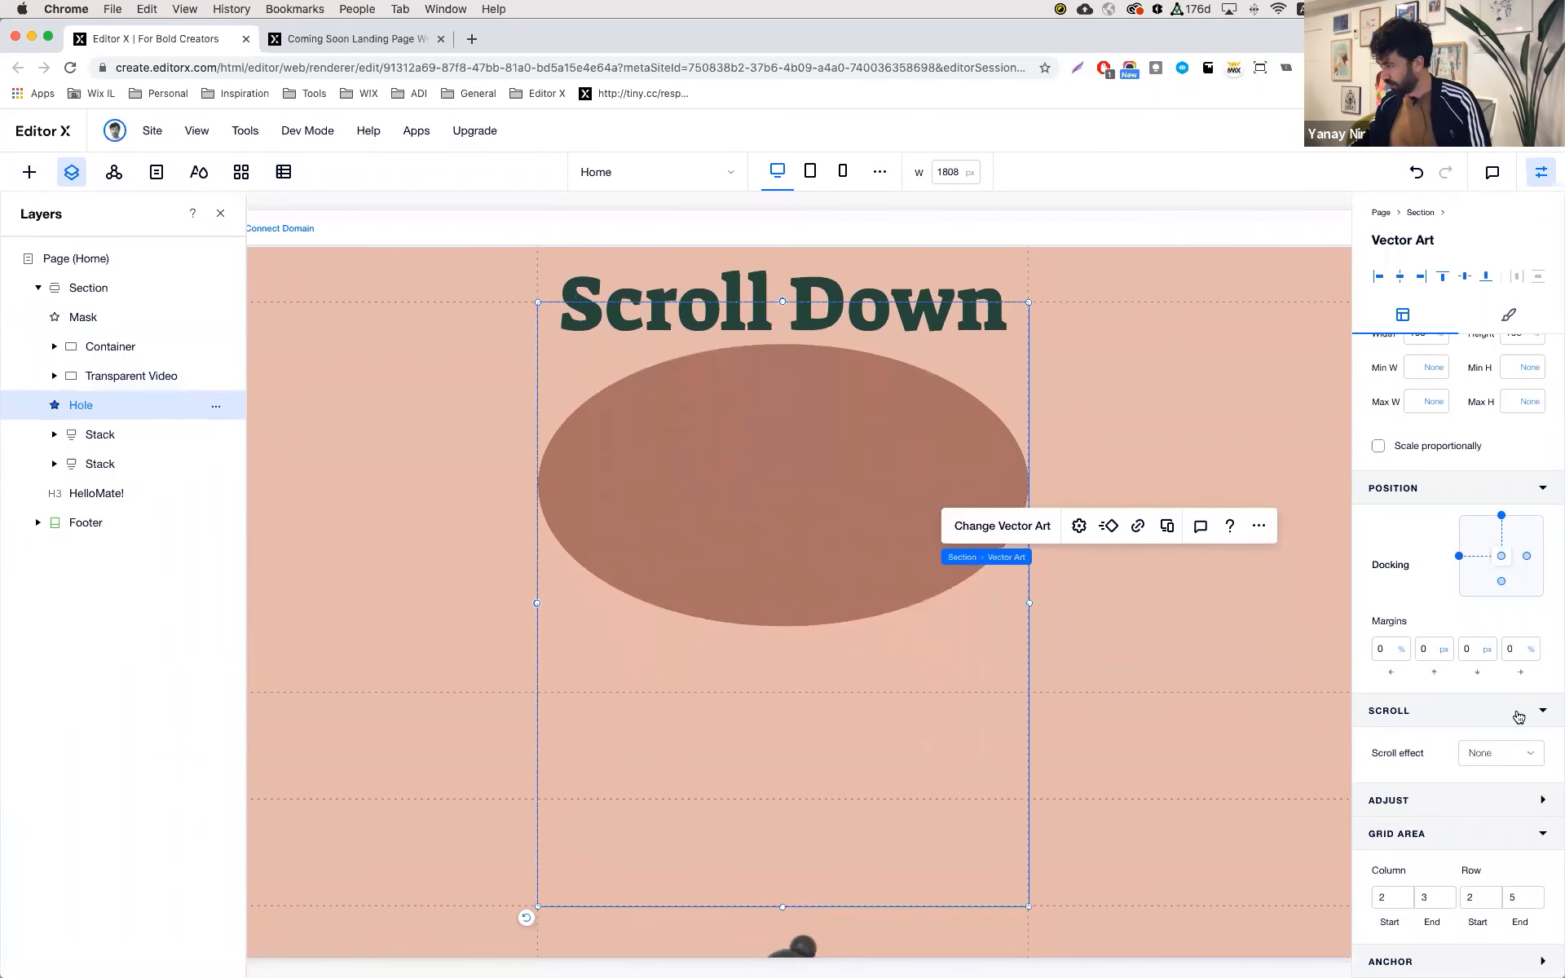
left_click(1502, 754)
left_click(1489, 785)
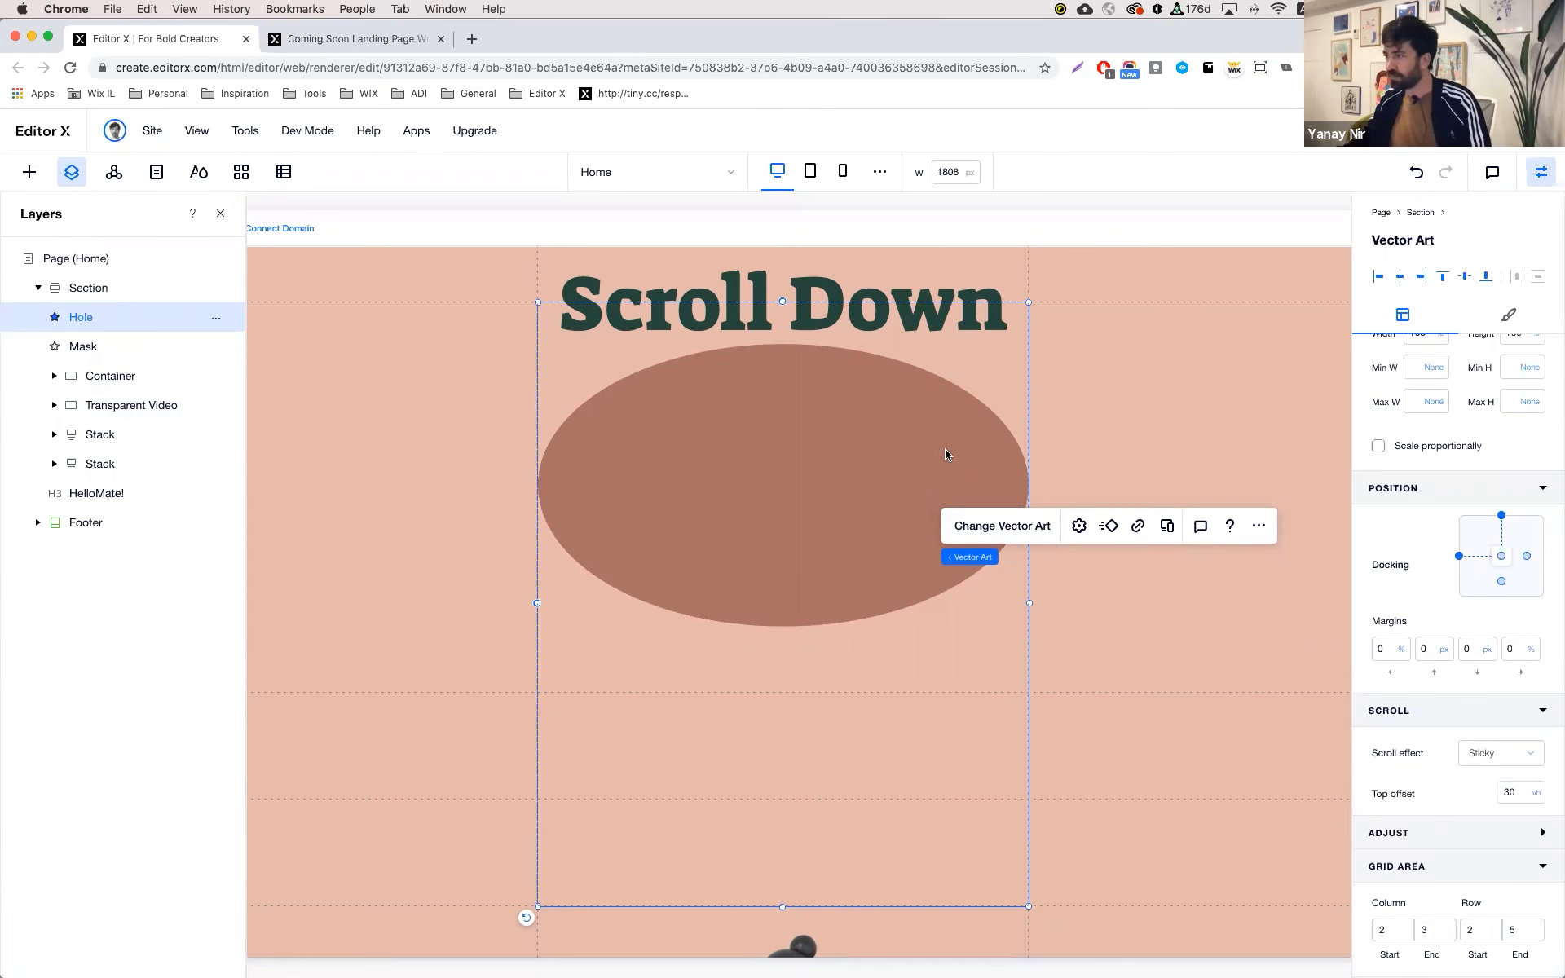
- Select the transparent video, then examine how the character and ellipse move during scrolling in the reference Coming Soon template
left_click(151, 406)
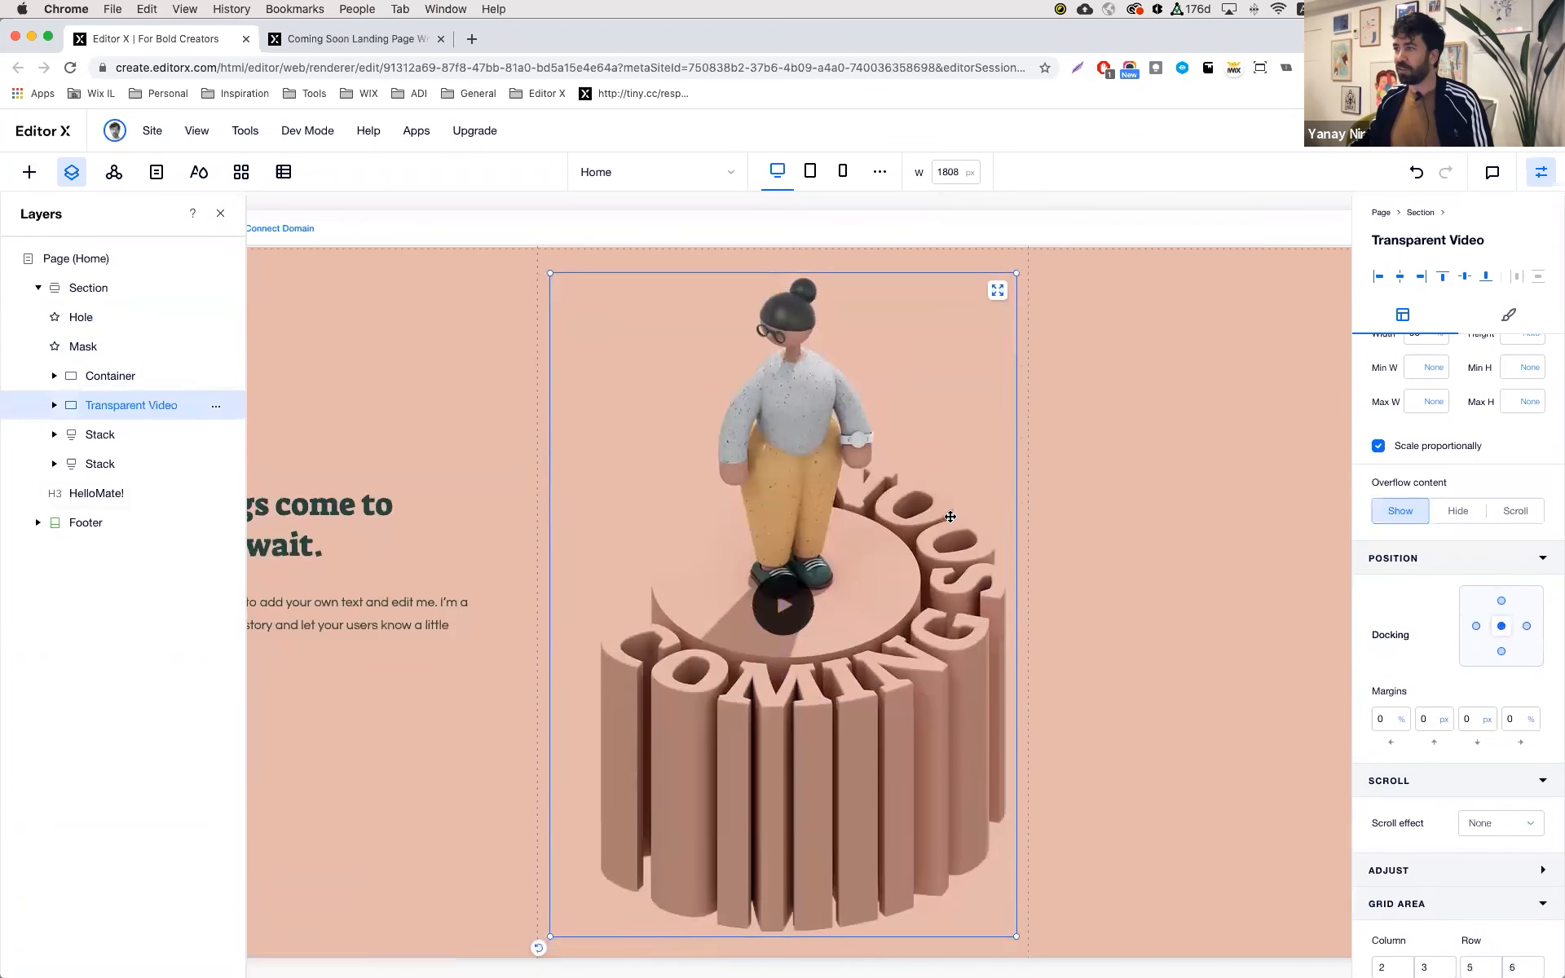
left_click(379, 45)
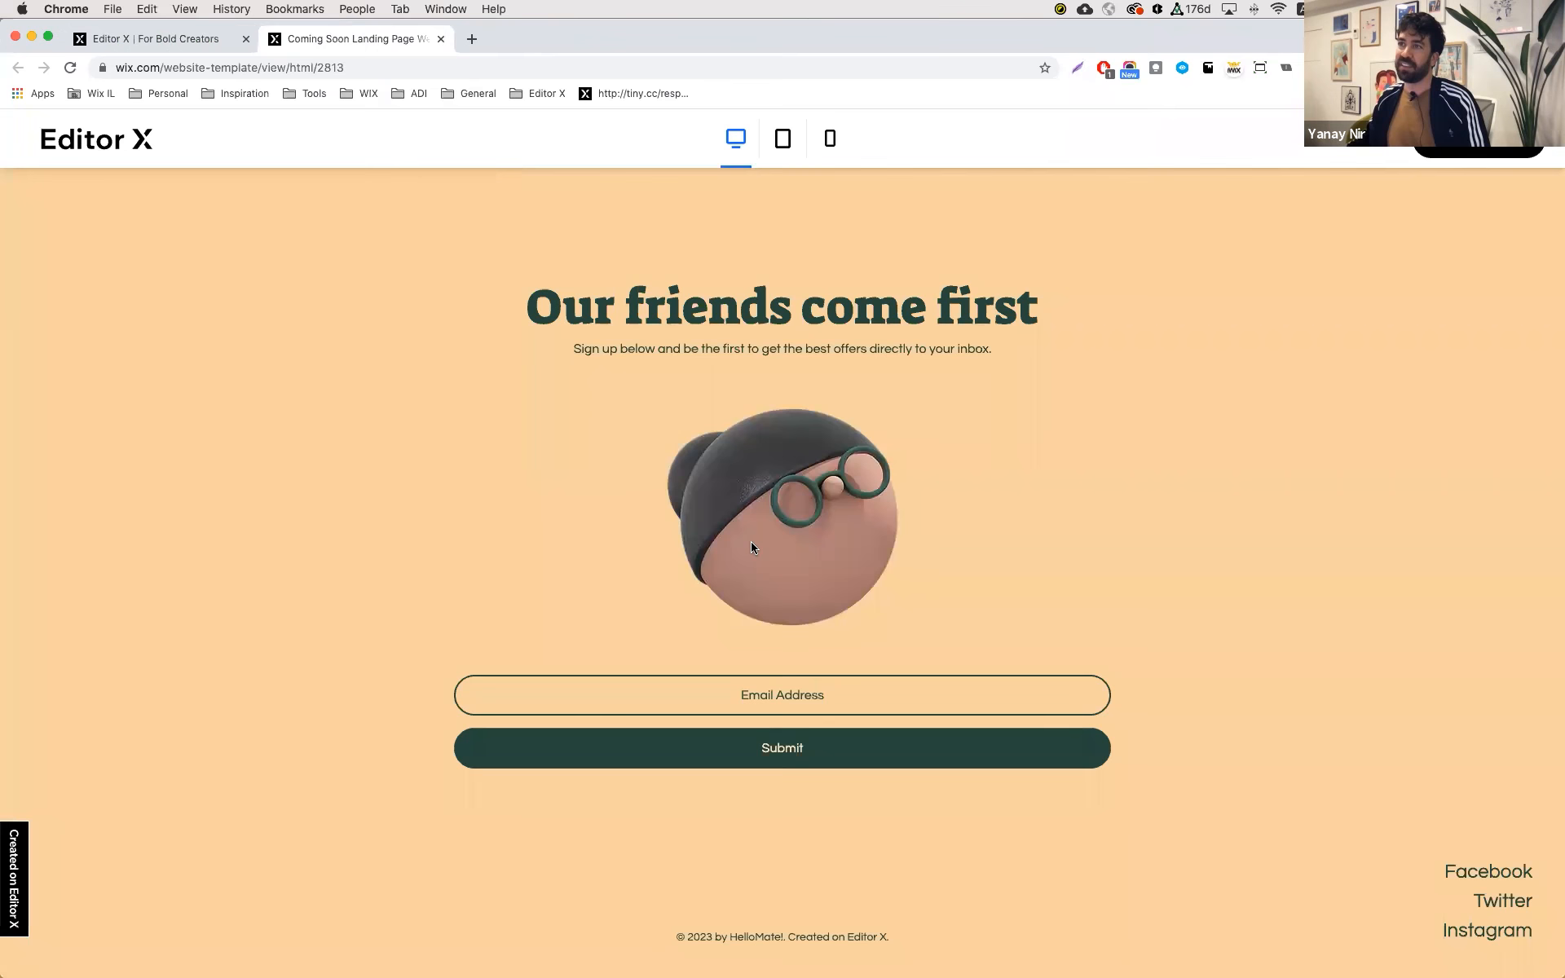
scroll(750, 542, "up", 10)
scroll(751, 547, "down", 10)
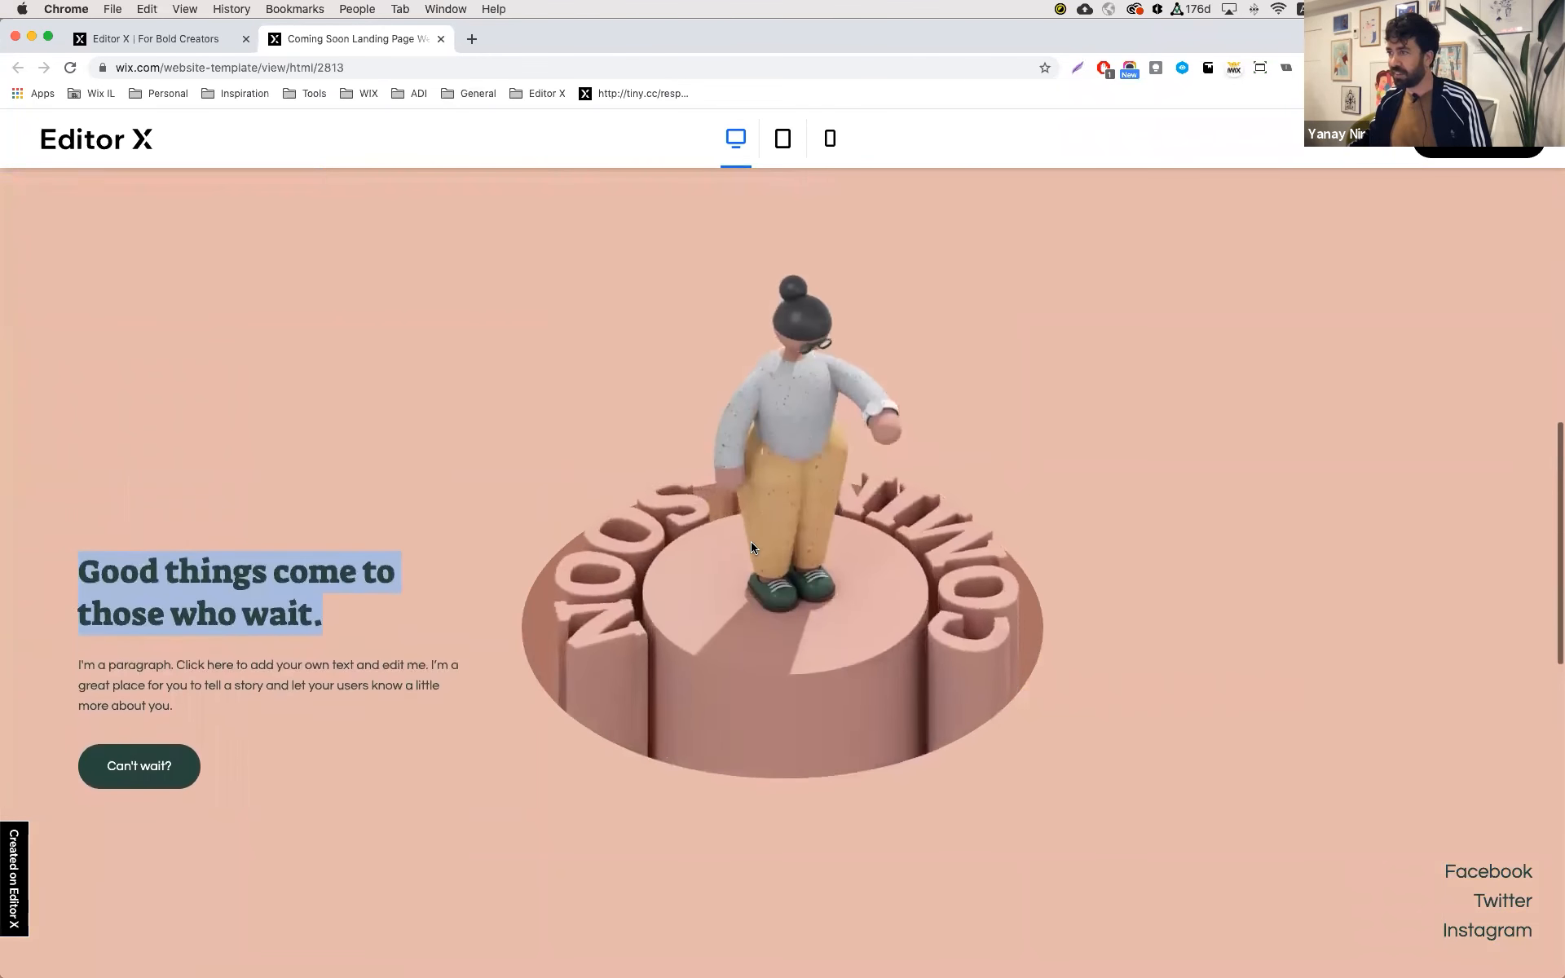
scroll(751, 547, "down", 2)
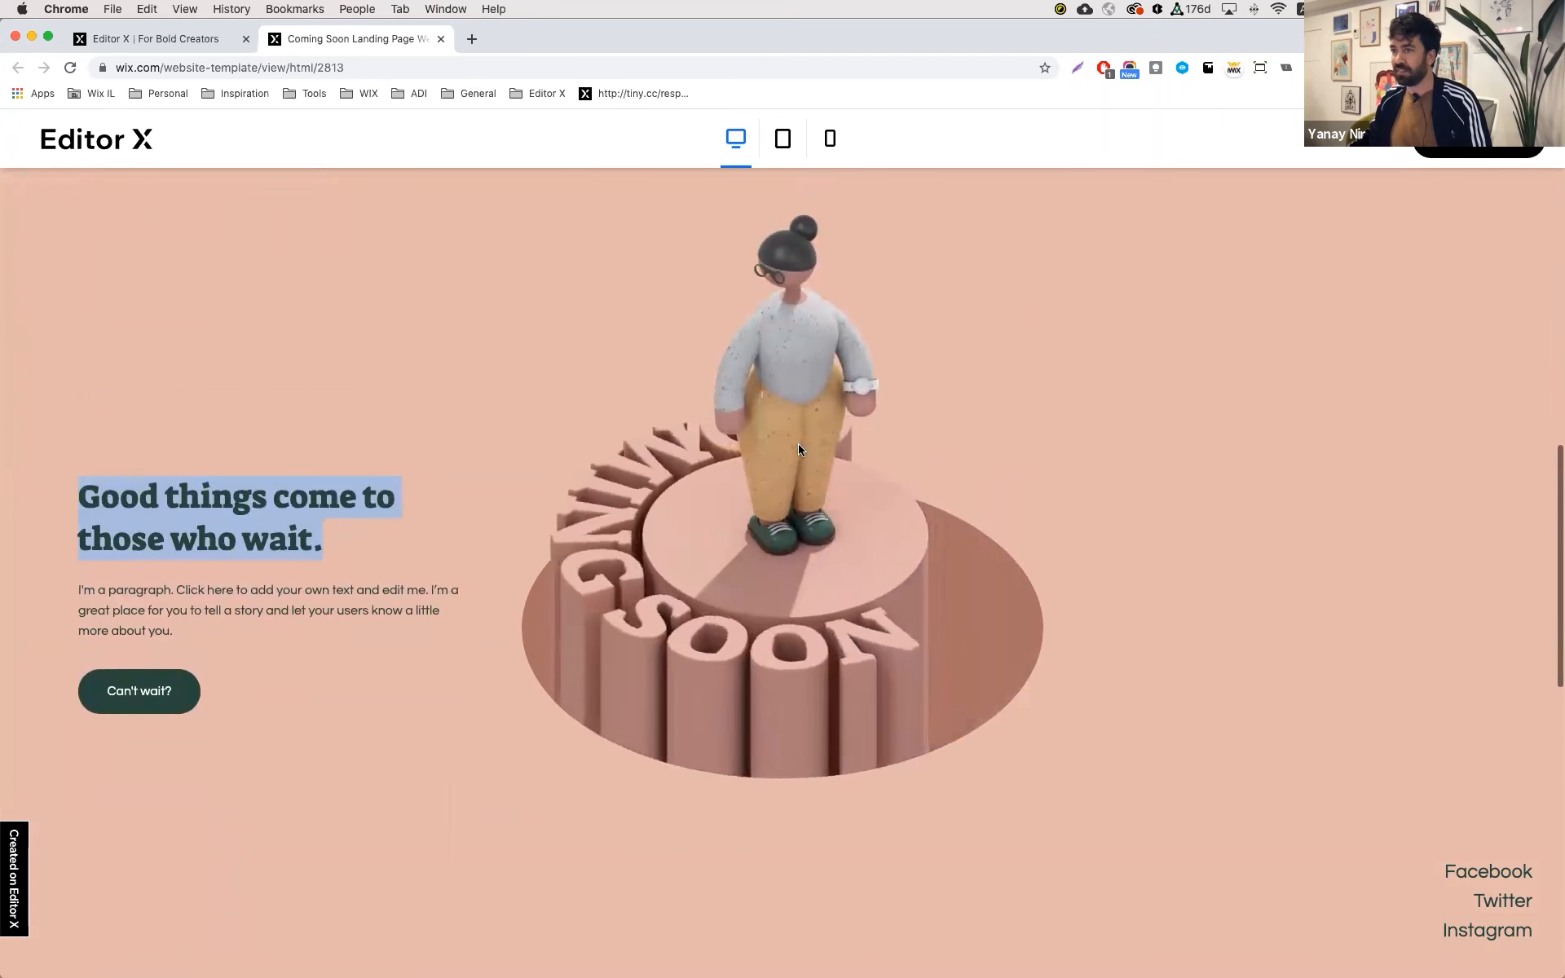
- Return to the Editor X page and give the transparent video a Sticky scroll effect with a top offset of 5 vh
left_click(196, 39)
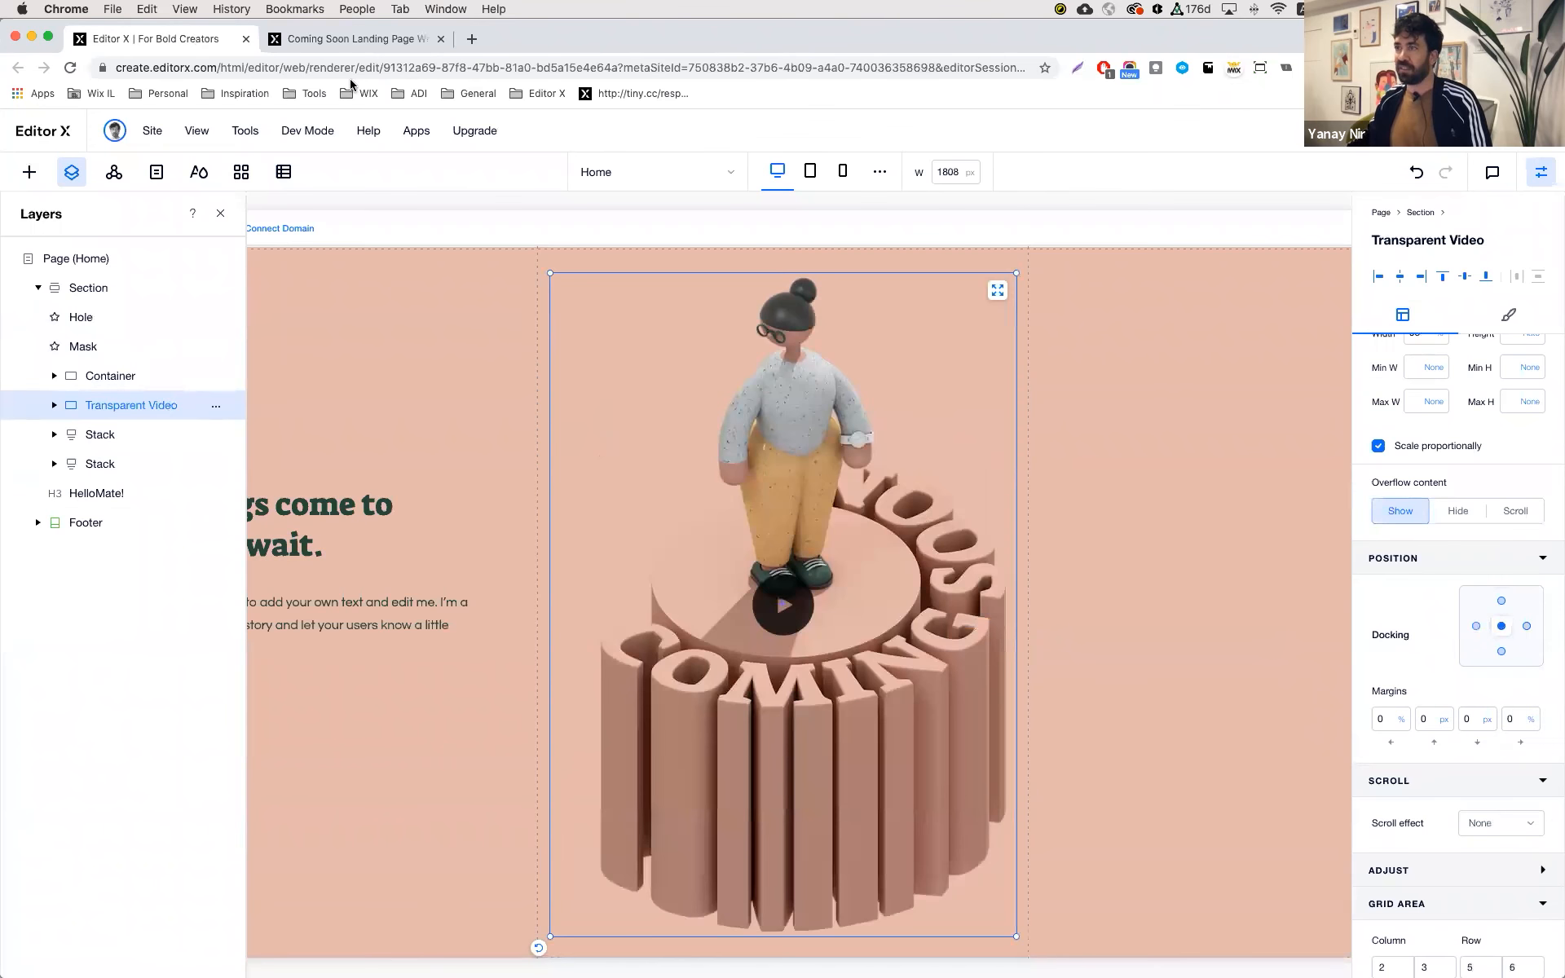
left_click(1507, 825)
left_click(1493, 854)
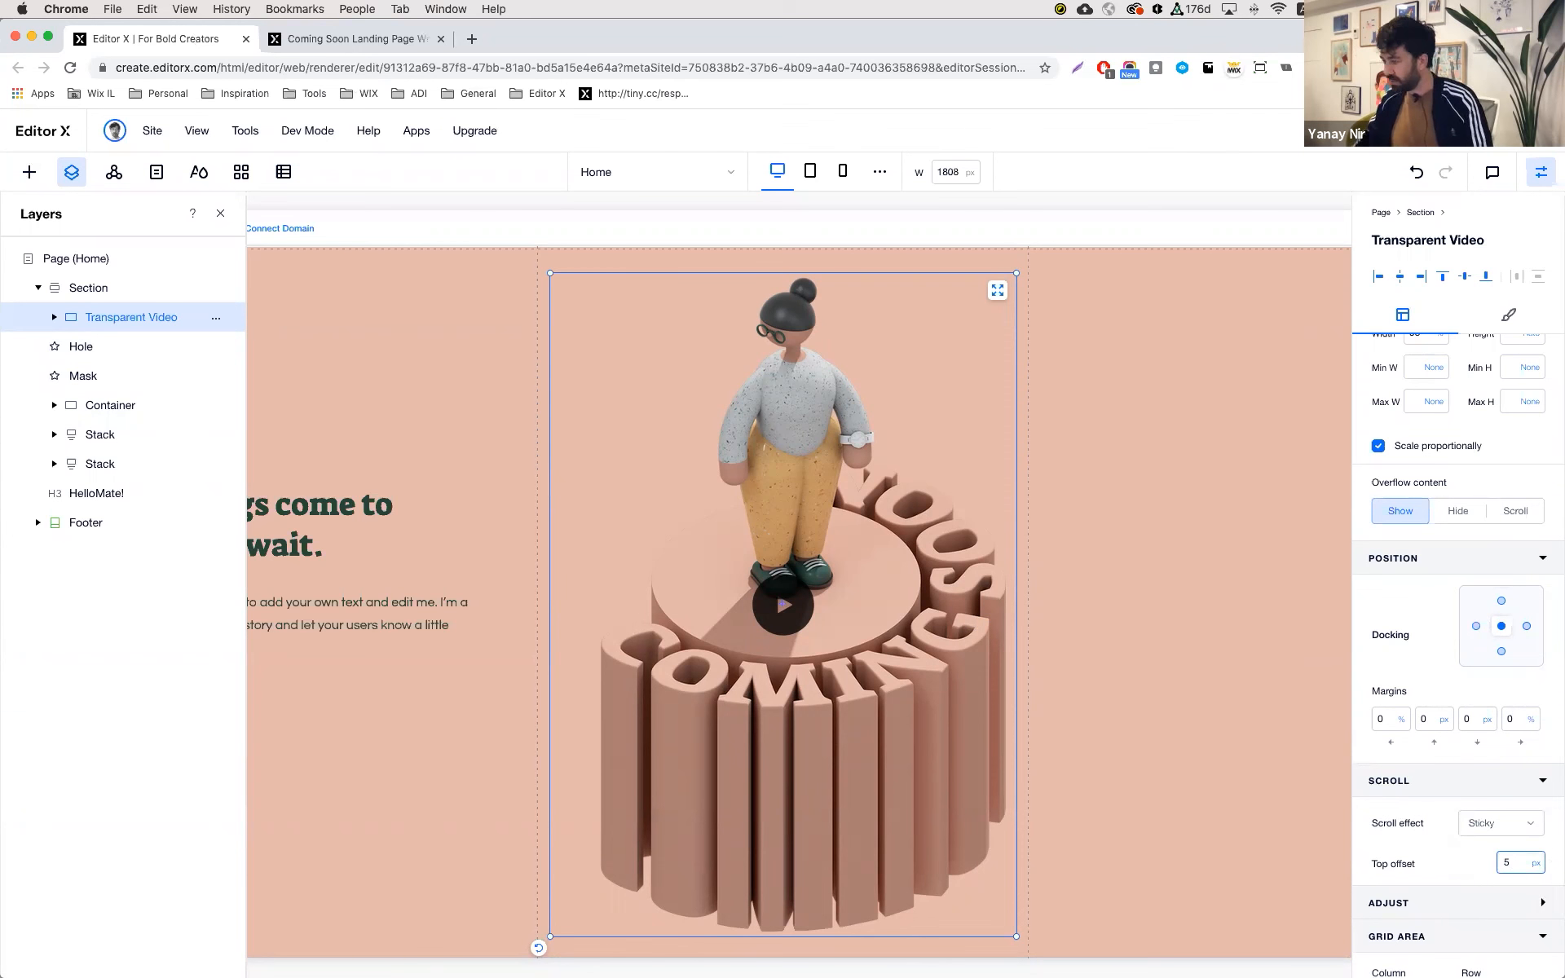
key("Return")
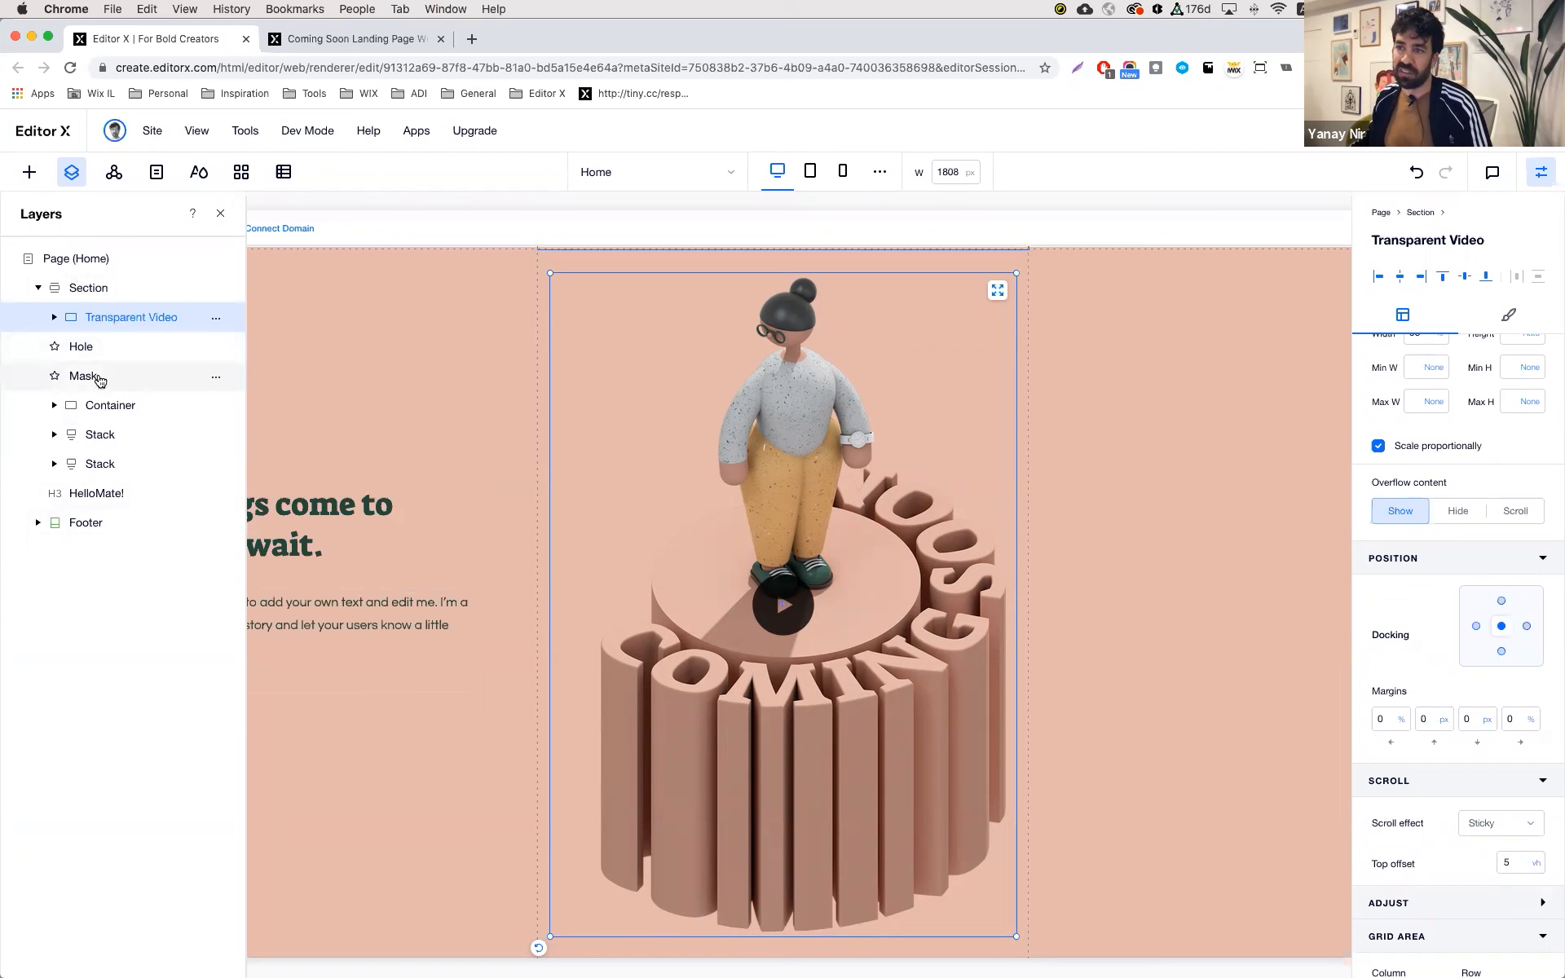
- Reorder the section's layers so the Mask sits above the transparent video and both Stacks sit above the Mask
left_click_drag(100, 375, 118, 319)
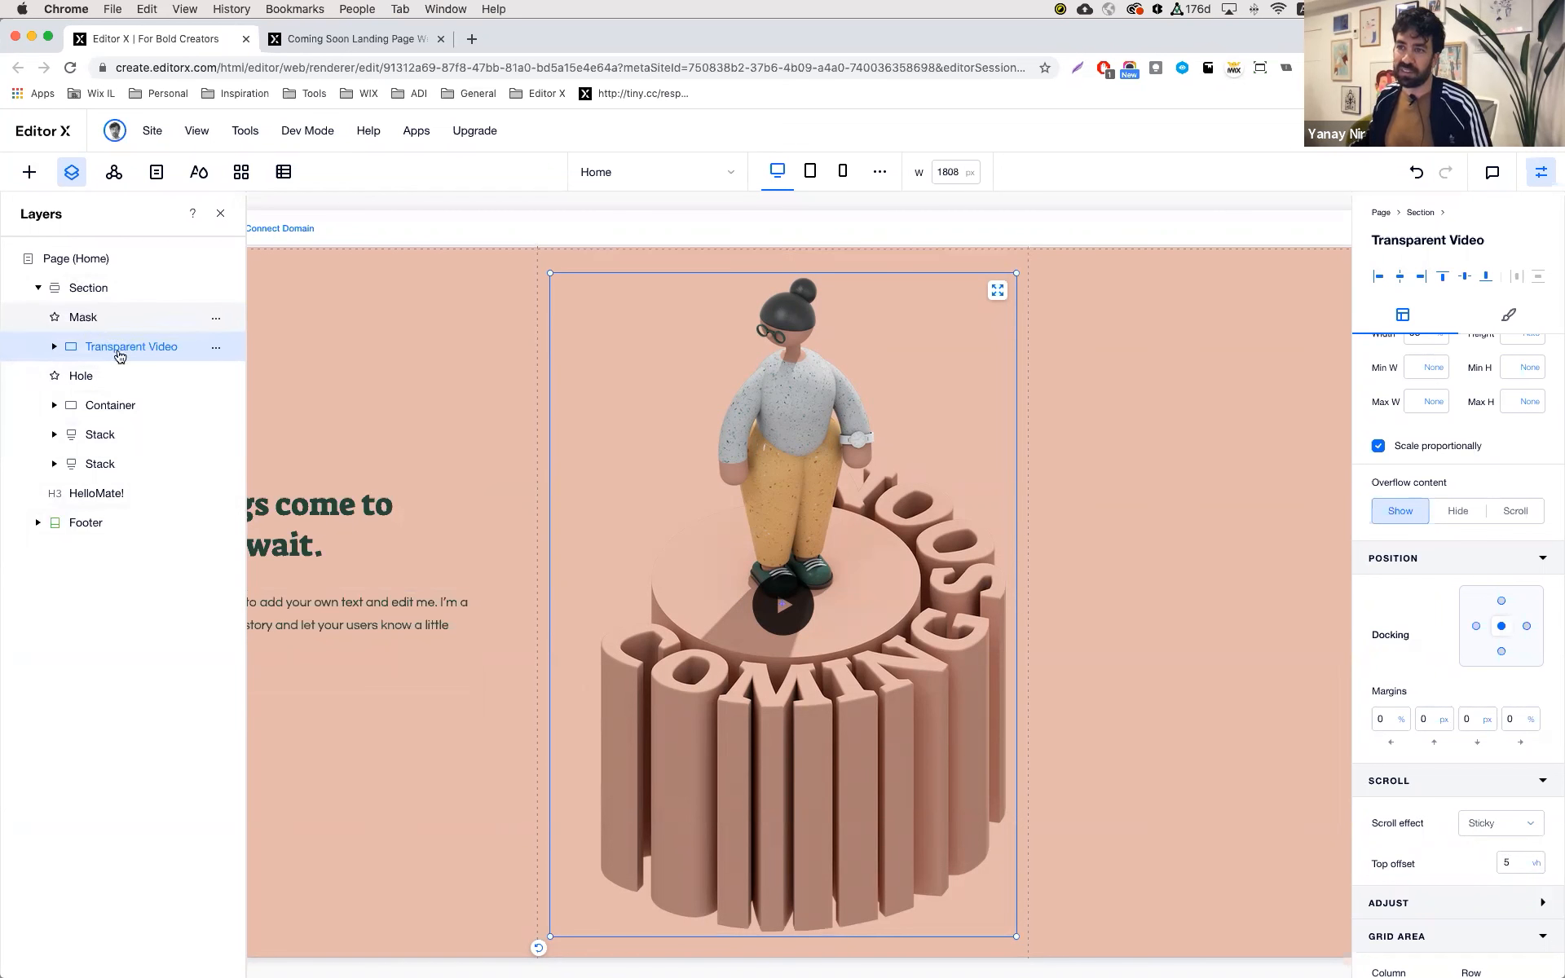
left_click_drag(117, 416, 138, 308)
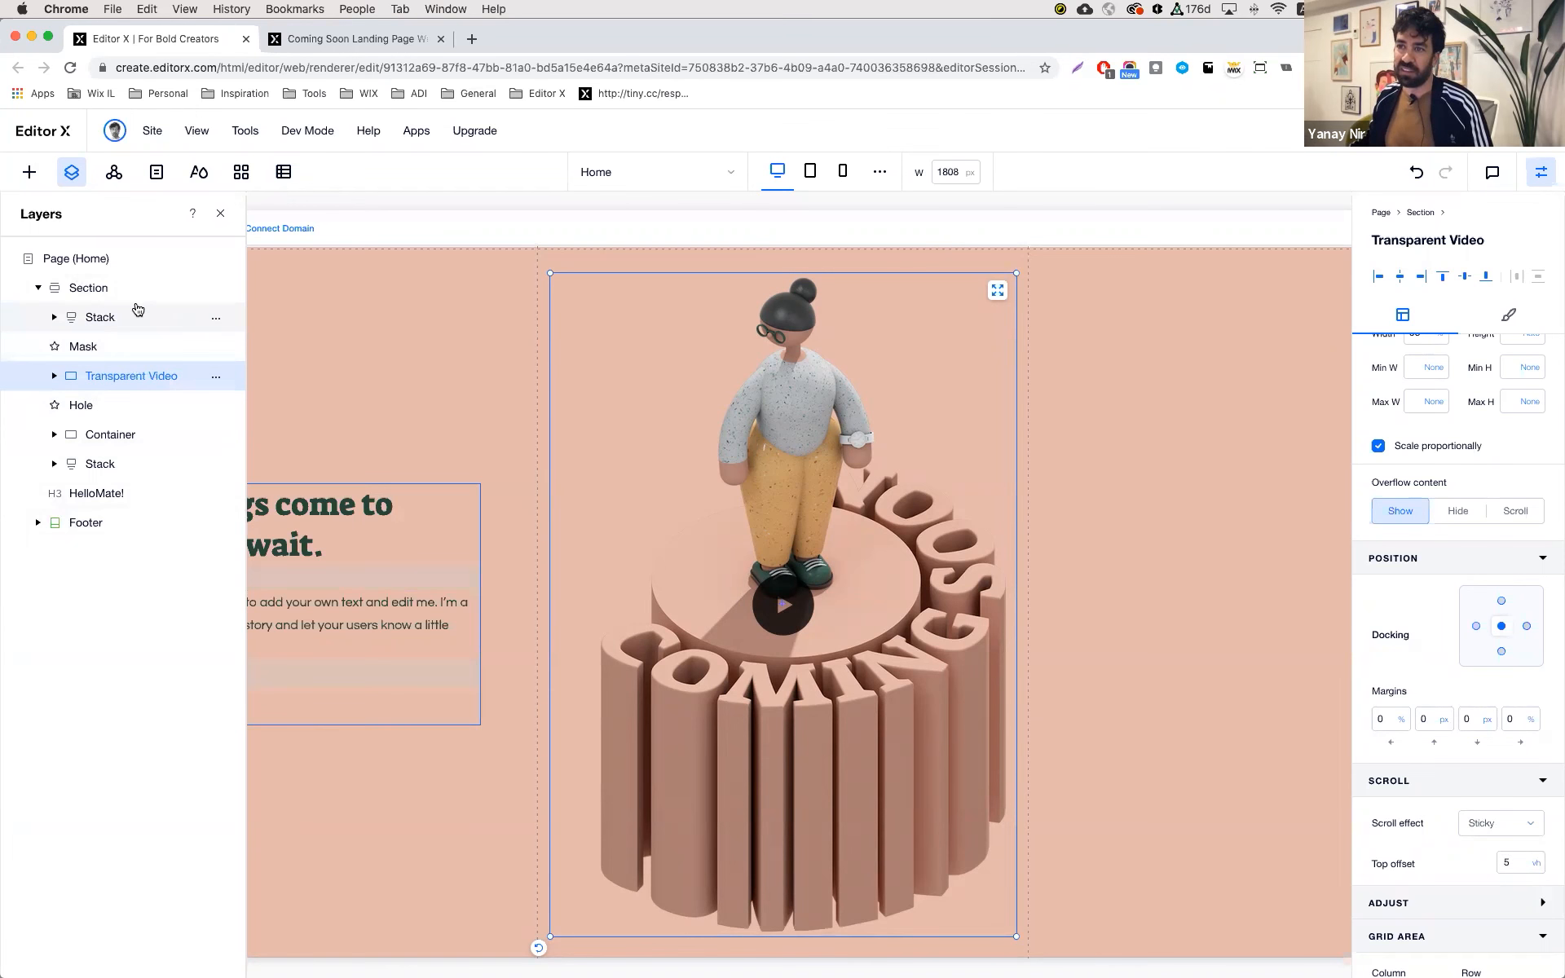
left_click_drag(117, 466, 136, 308)
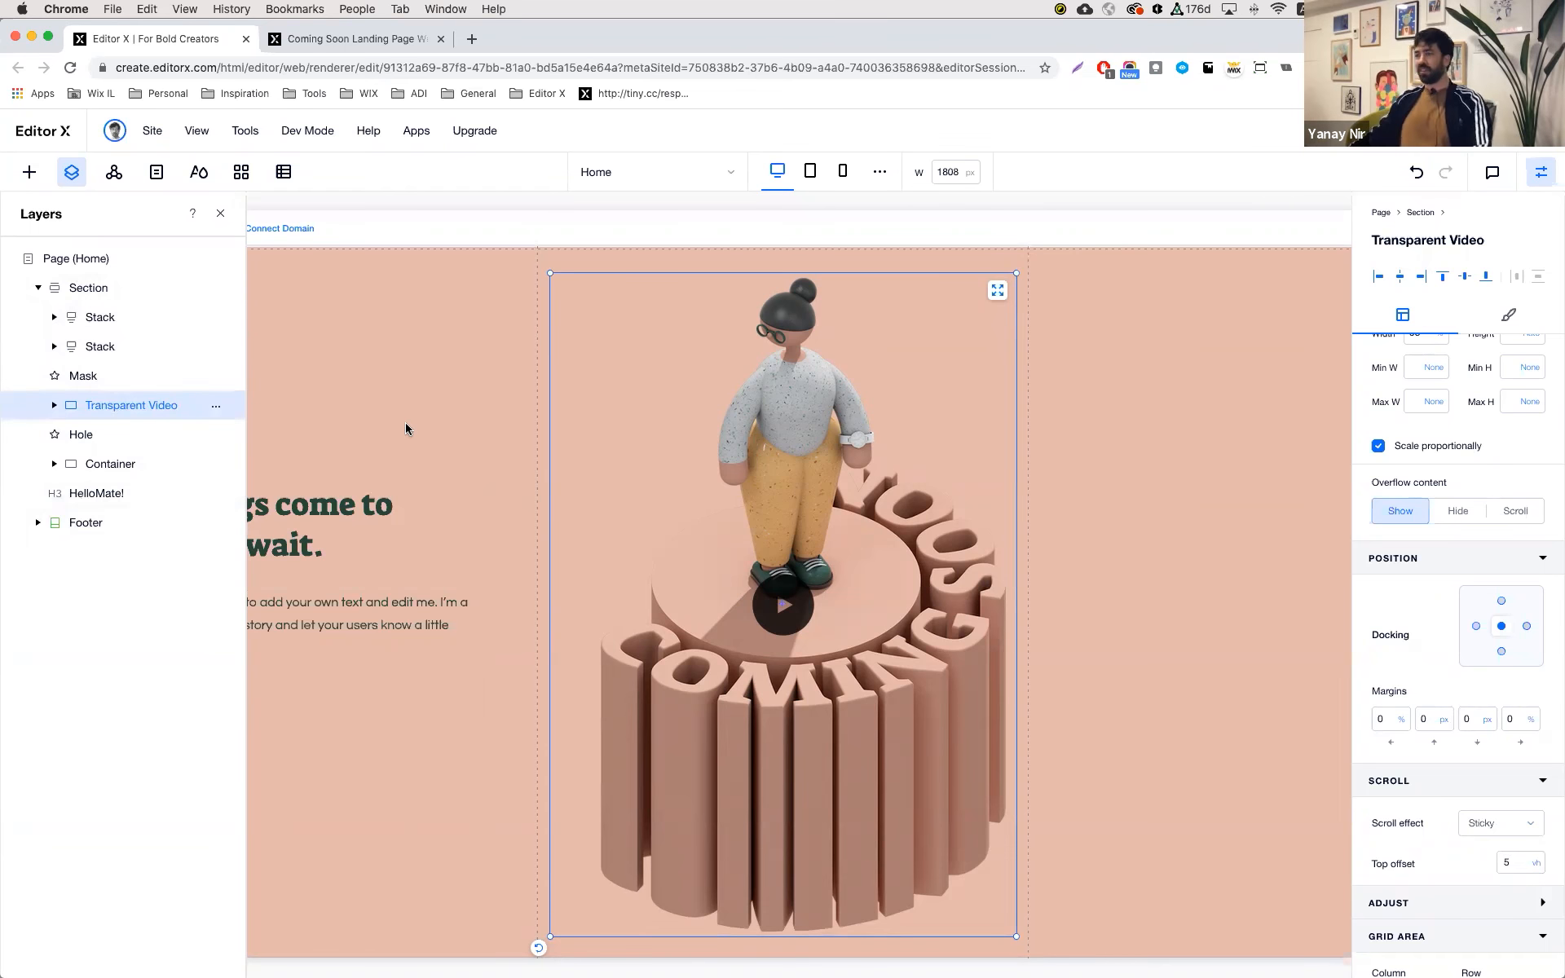
- Preview the desktop page from the start and check how the ellipse, mask and video behave through the sections, then leave the preview
scroll(404, 422, "down", 5)
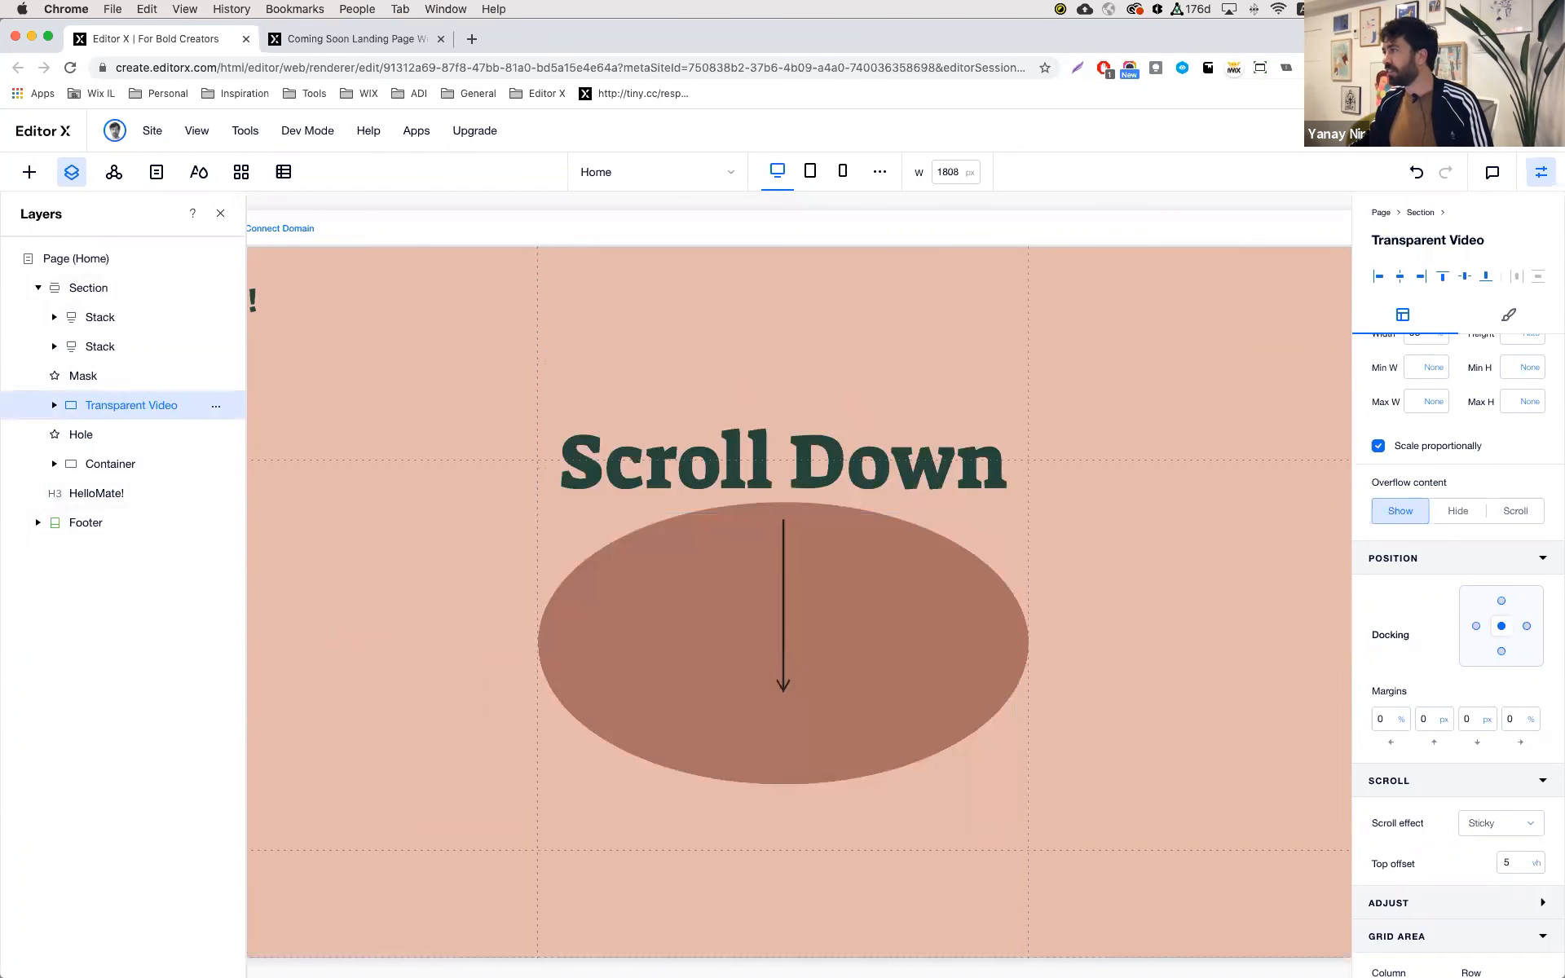
left_click(1455, 130)
scroll(1203, 504, "down", 3)
scroll(1202, 504, "down", 10)
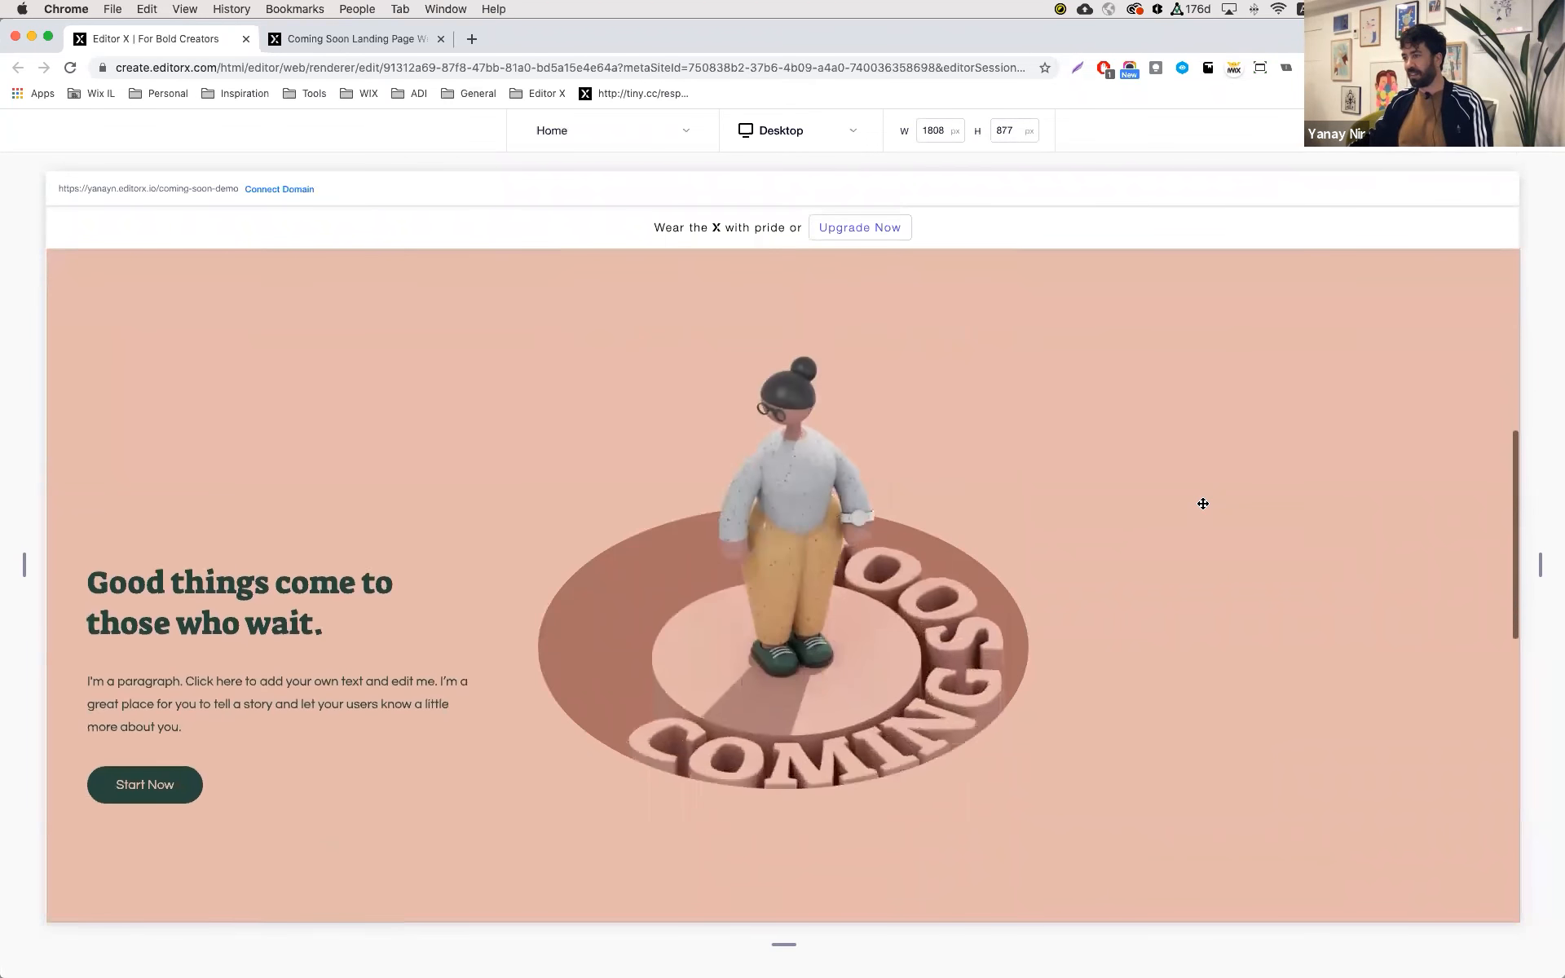
scroll(1203, 504, "down", 1)
scroll(1203, 503, "up", 2)
scroll(1203, 504, "down", 2)
scroll(1203, 504, "up", 1)
scroll(1203, 503, "up", 1)
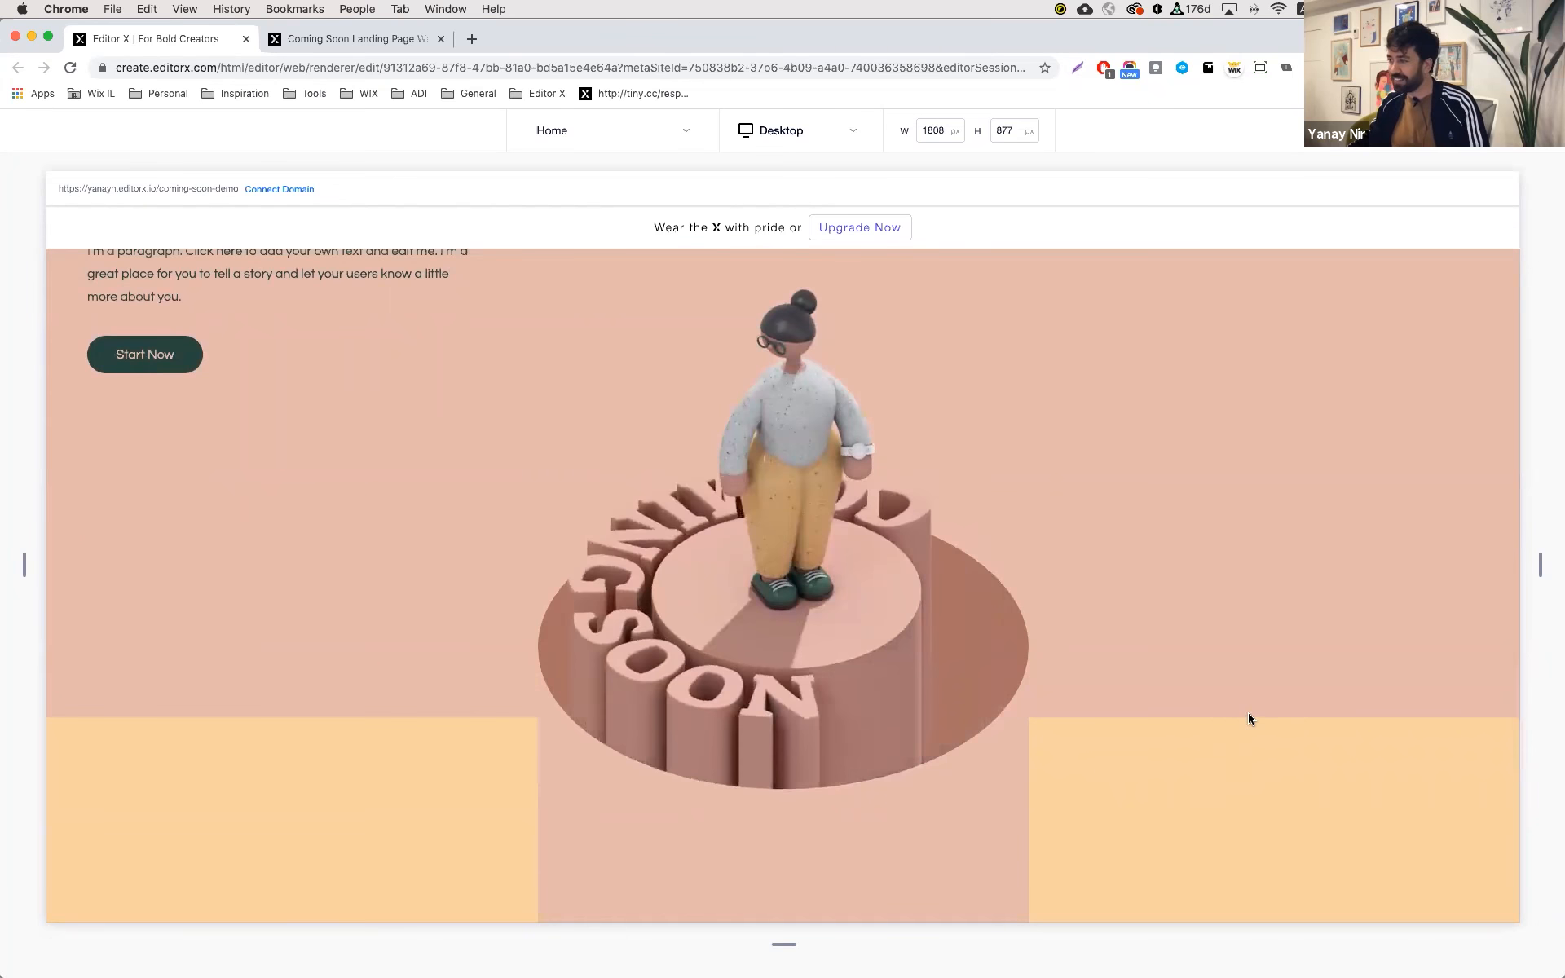
left_click(1432, 131)
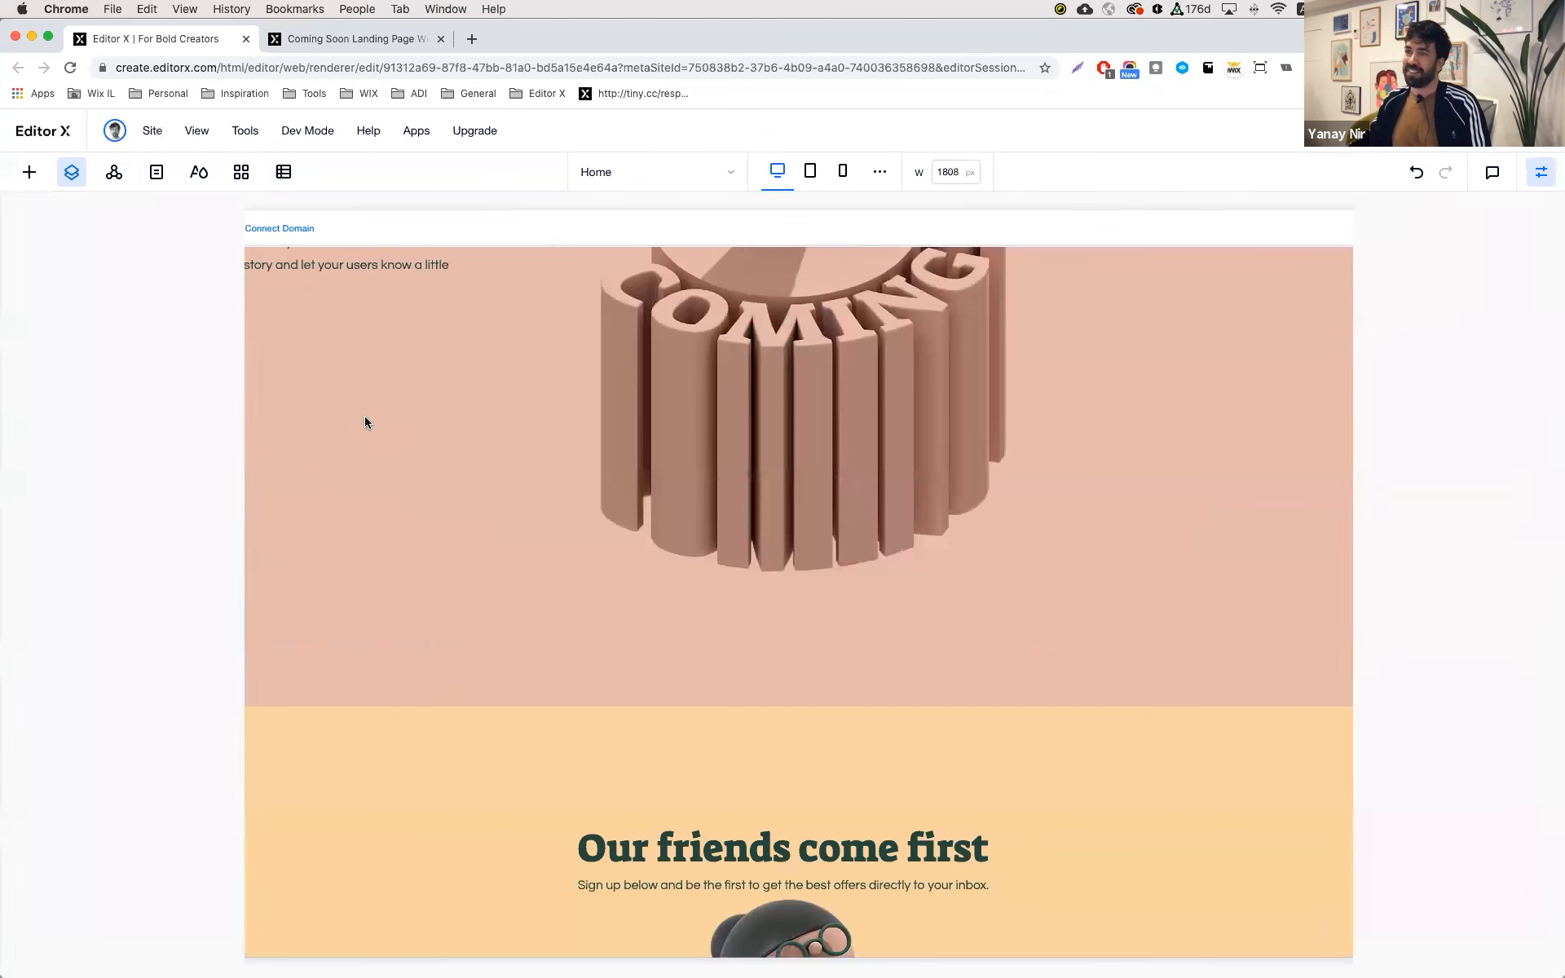
- Rename the Our friends come first container as Last Container and move it to the front of the section's layer order
left_click(414, 768)
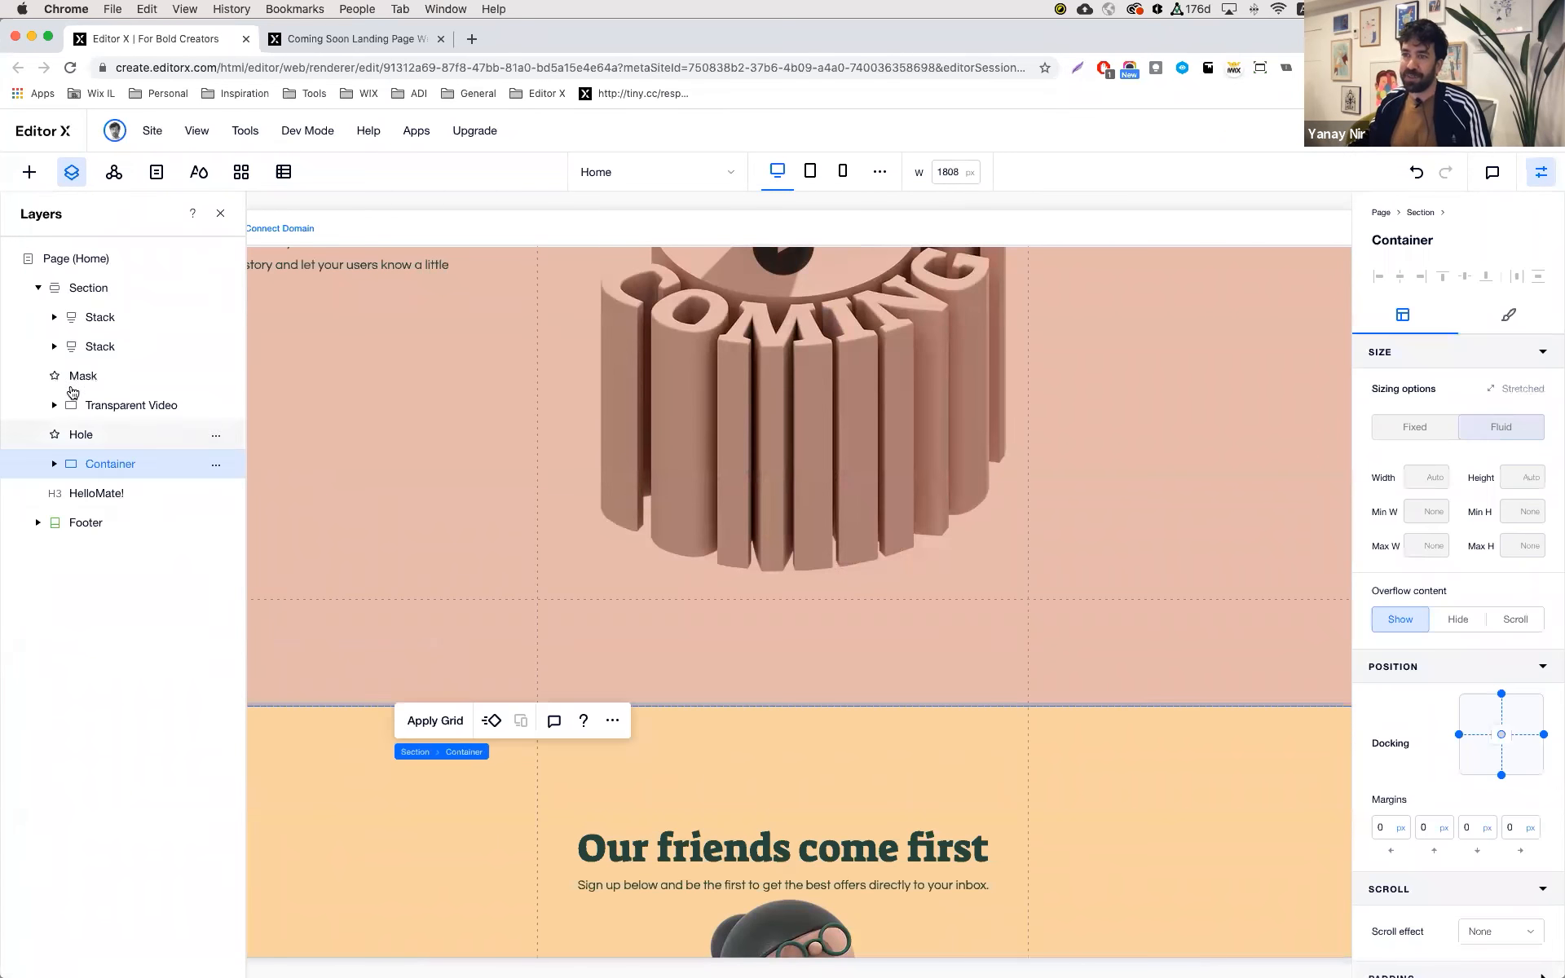
double_click(117, 465)
type("Last Container")
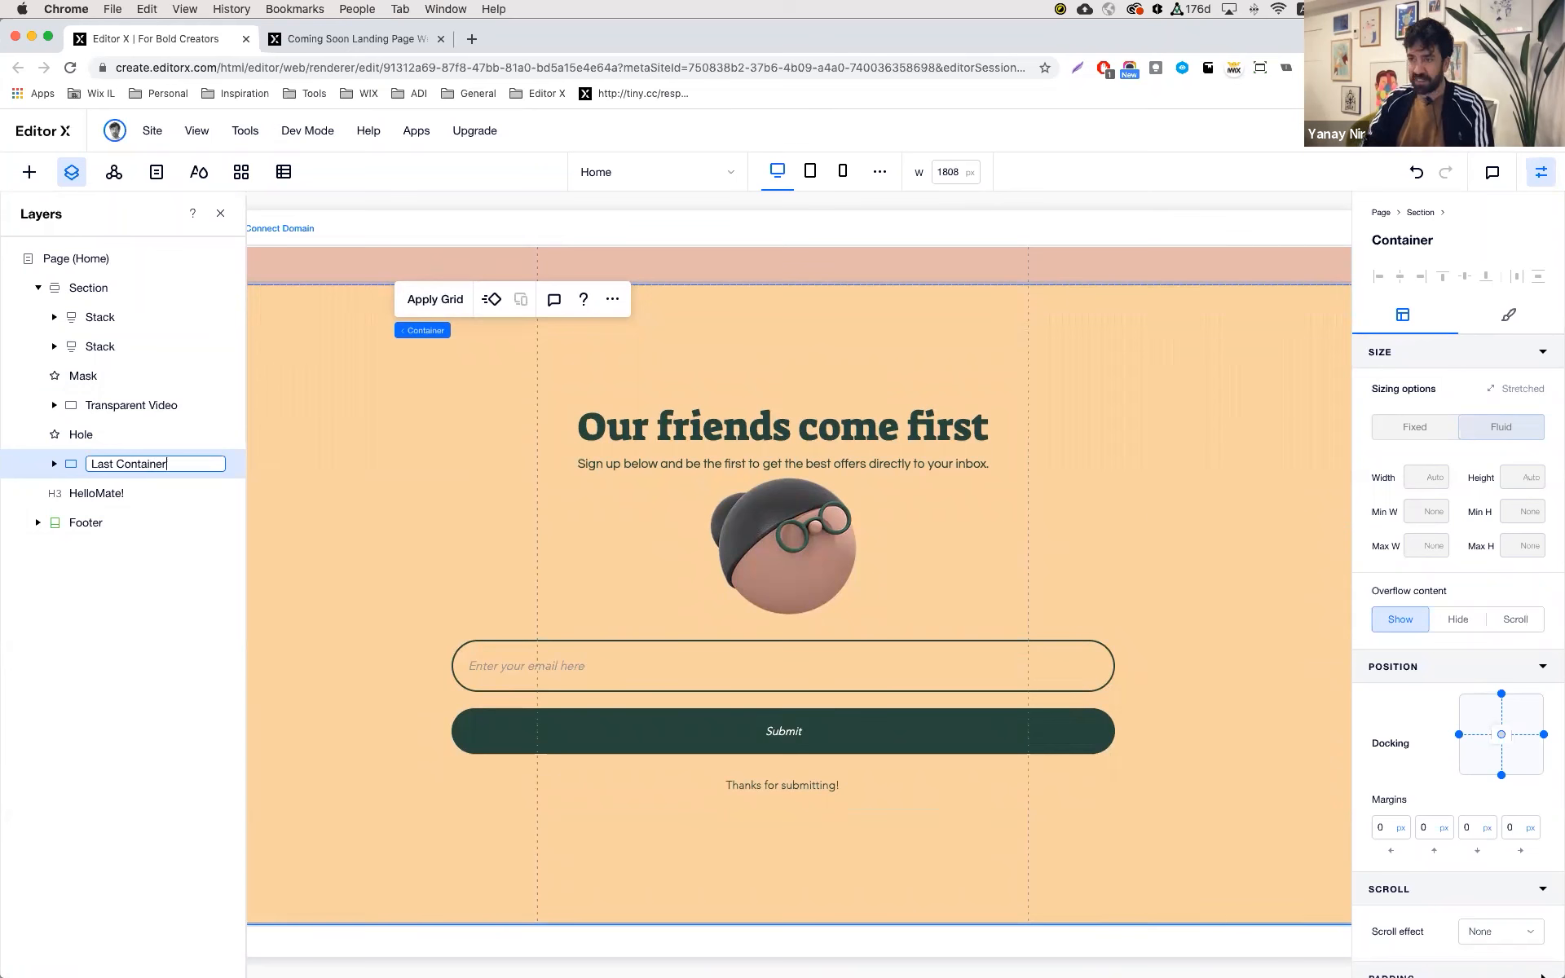
key("Return")
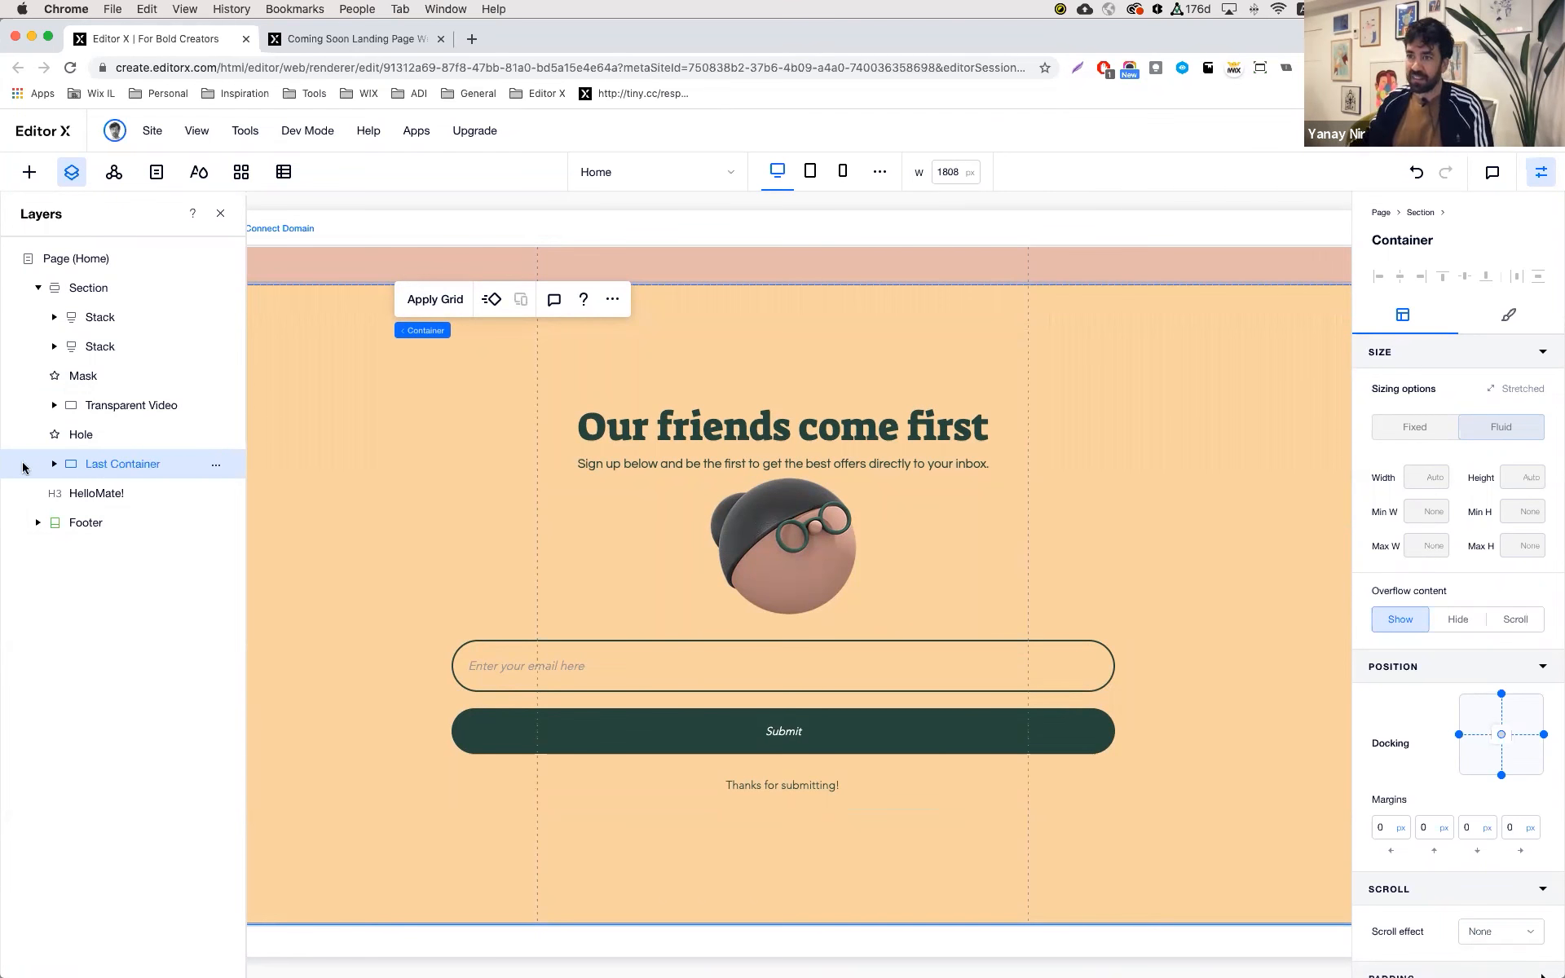
left_click_drag(113, 472, 122, 322)
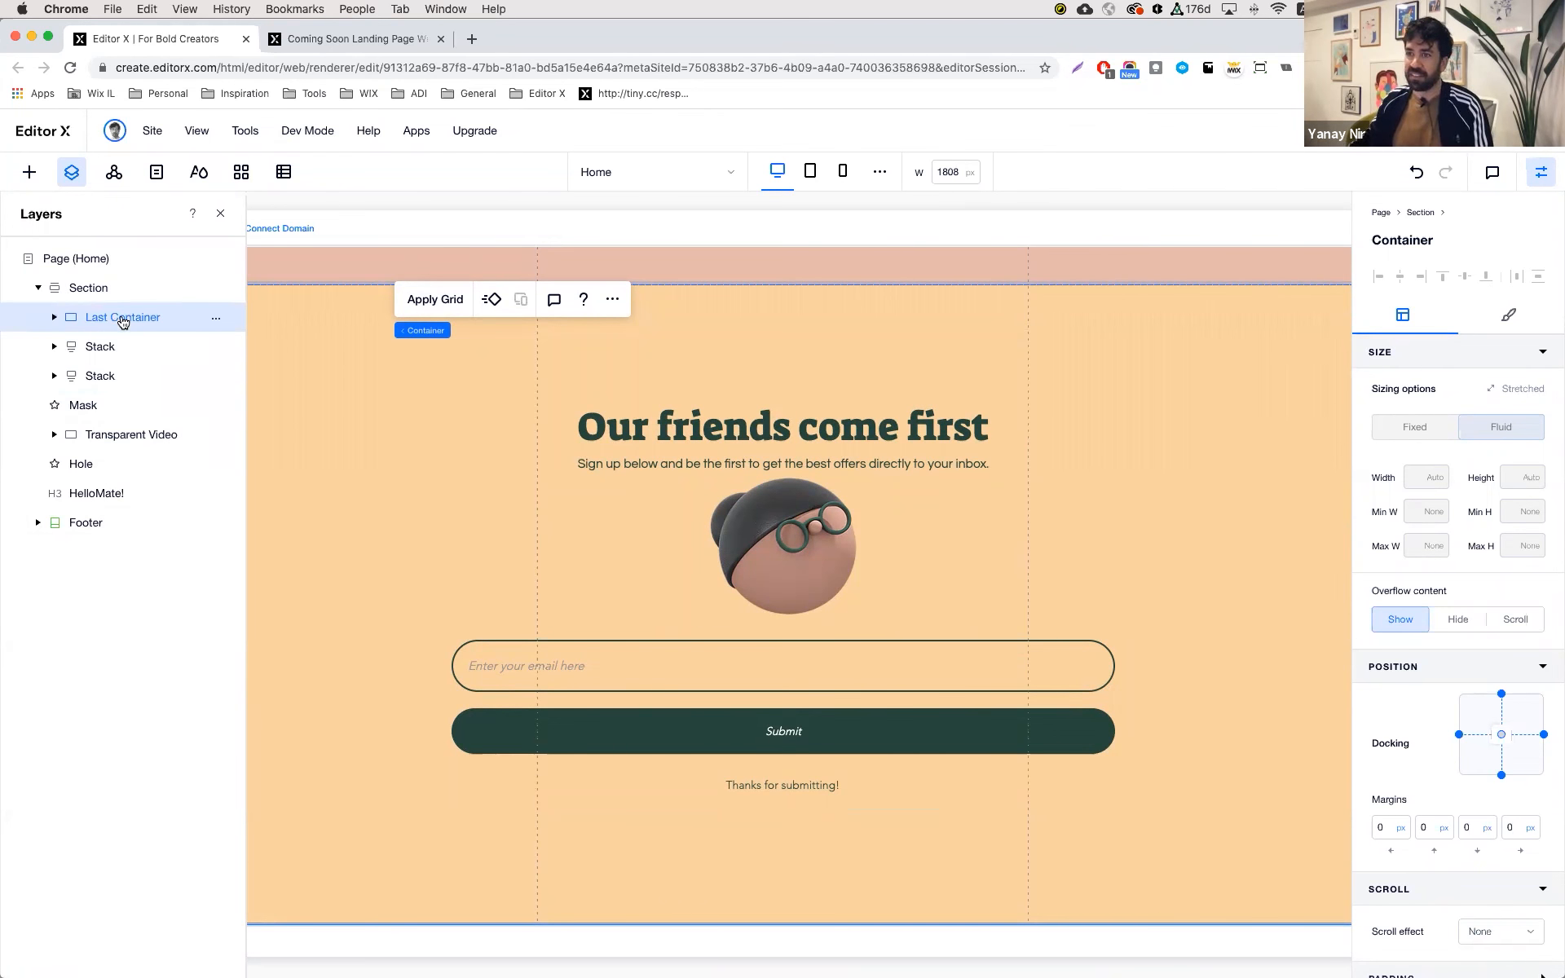
- Preview the desktop page again from its beginning and check the sticky animation and how the last container covers it
scroll(831, 465, "up", 10)
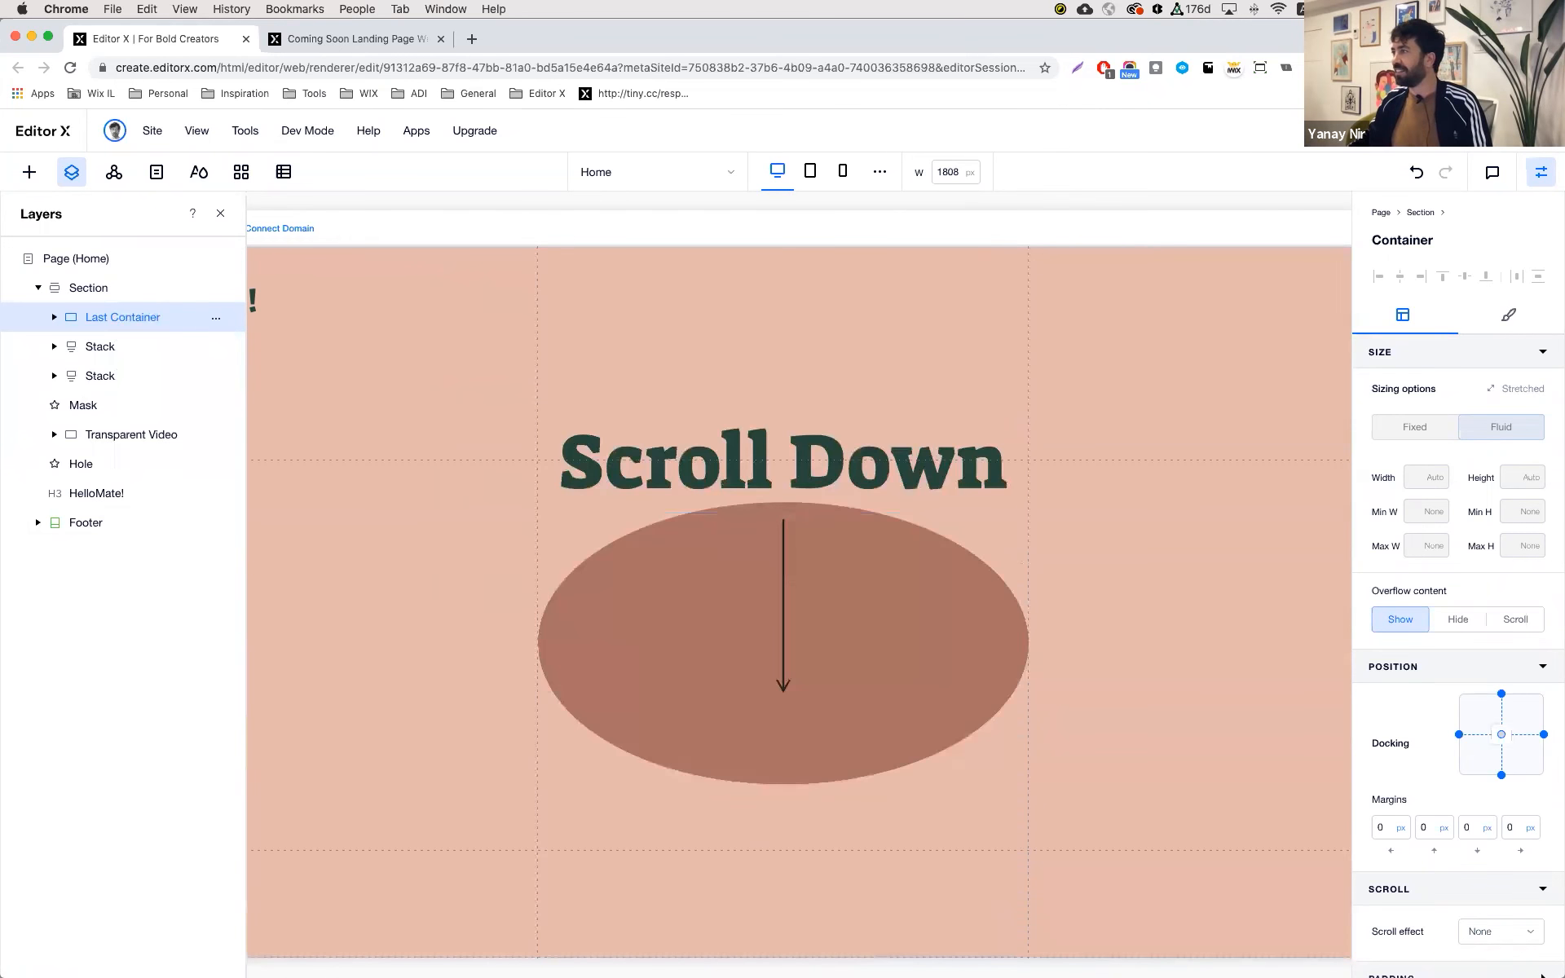
key("super+shift+p")
scroll(1051, 419, "down", 10)
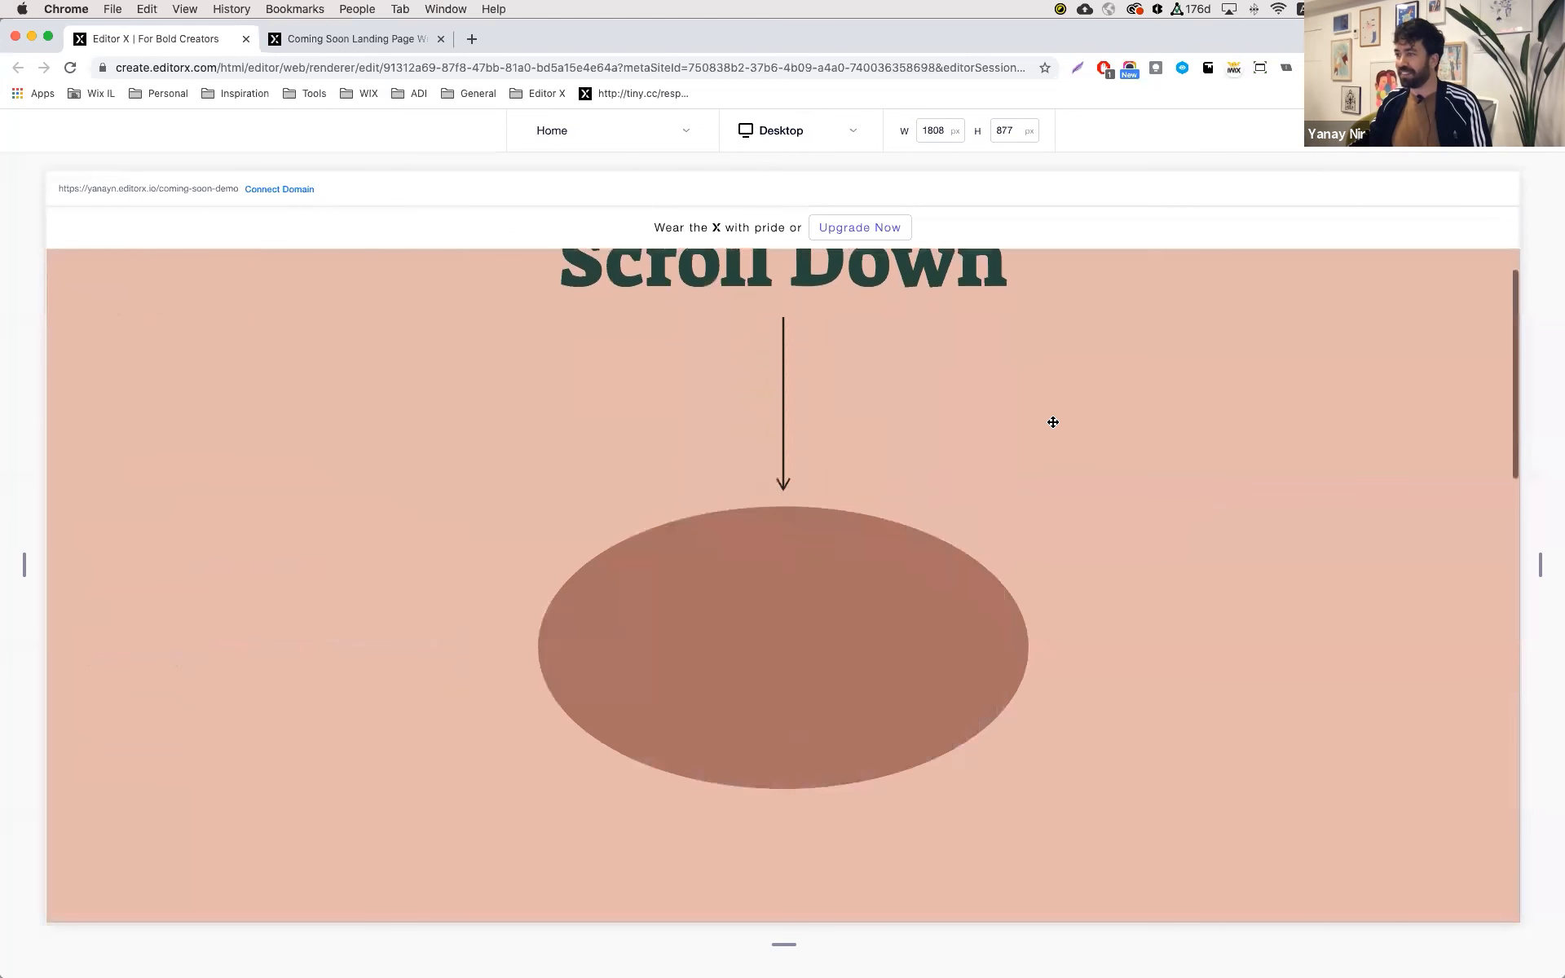
scroll(1052, 422, "down", 10)
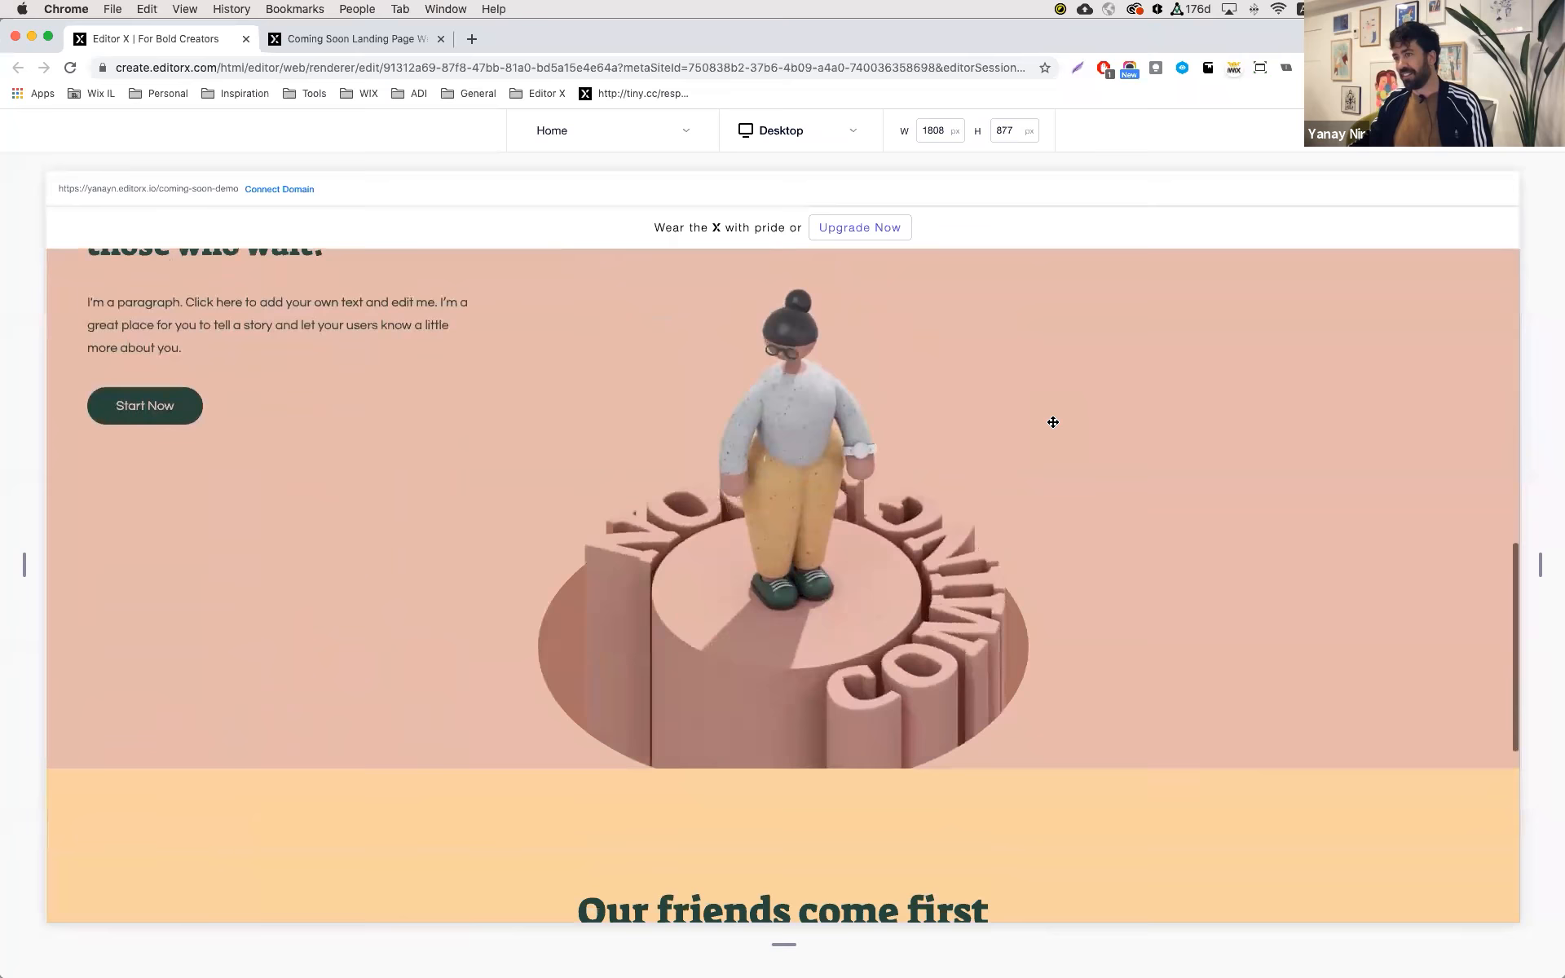
scroll(1052, 421, "down", 3)
scroll(1052, 419, "up", 10)
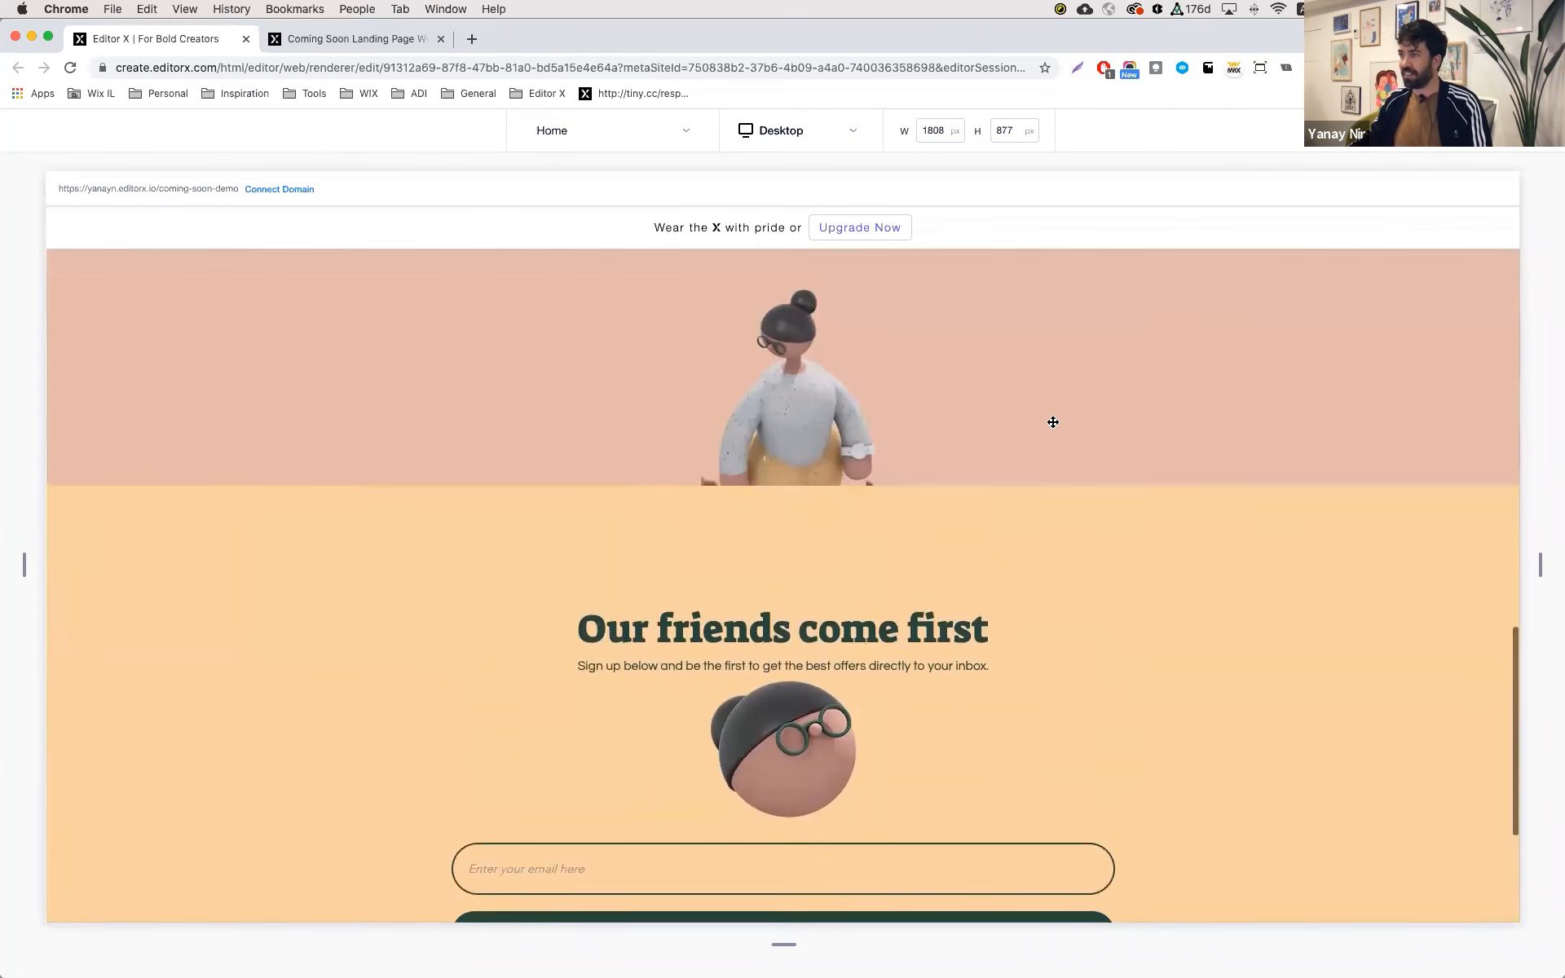
- Narrow the preview to 1190 px wide and check the sticky animation through the whole page at that width
left_click_drag(23, 560, 279, 562)
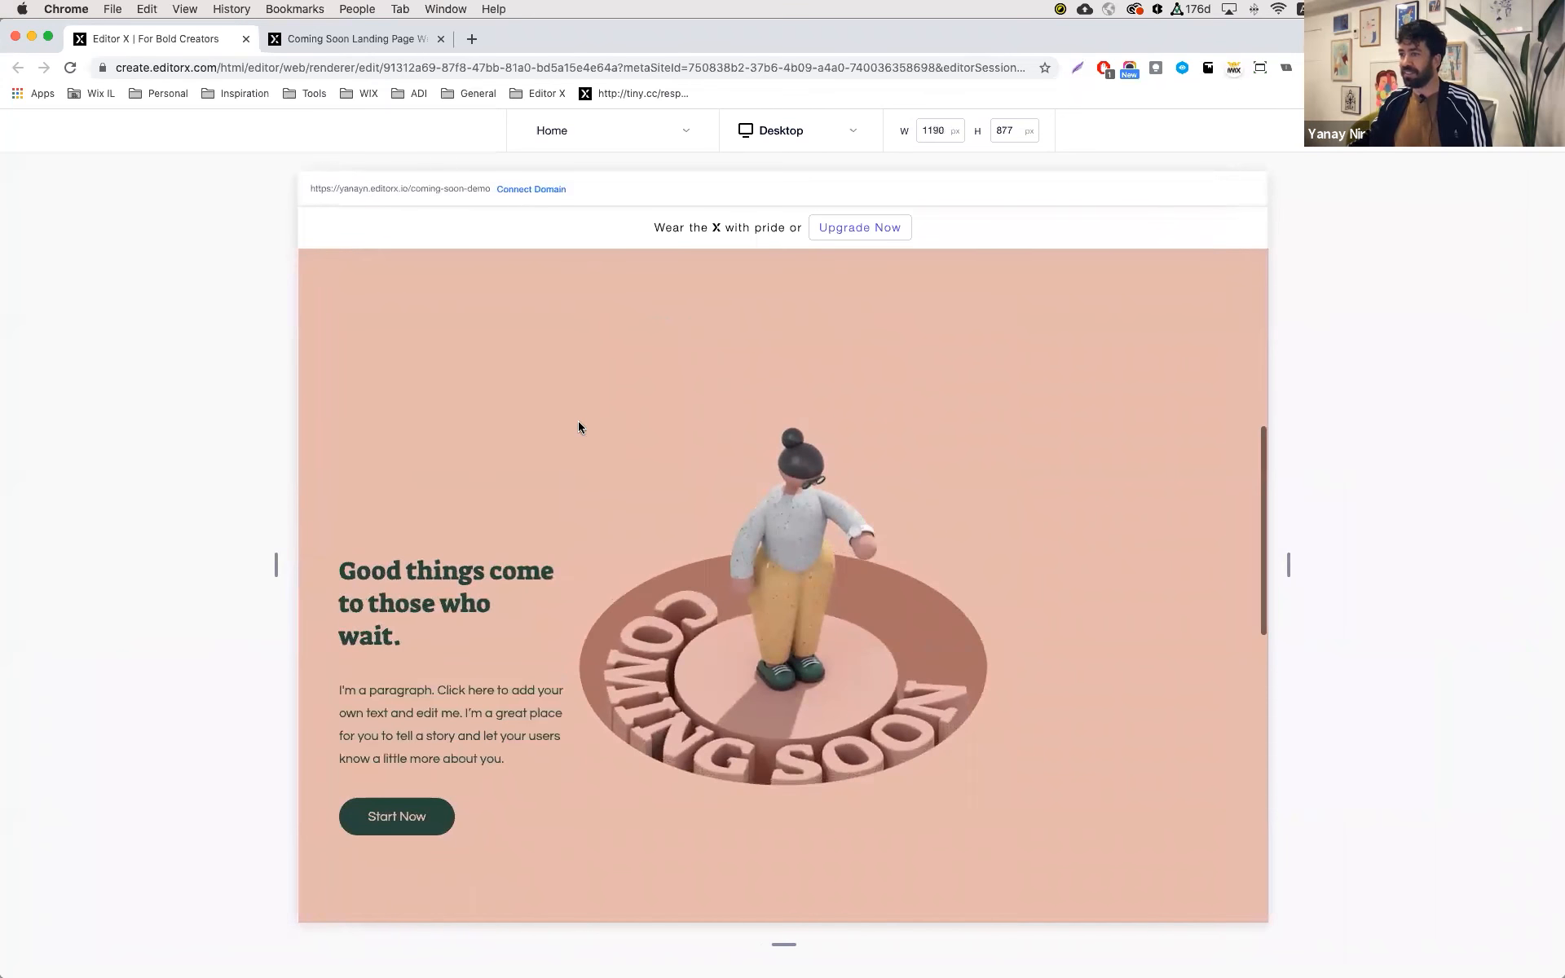
scroll(579, 424, "up", 5)
scroll(578, 424, "down", 10)
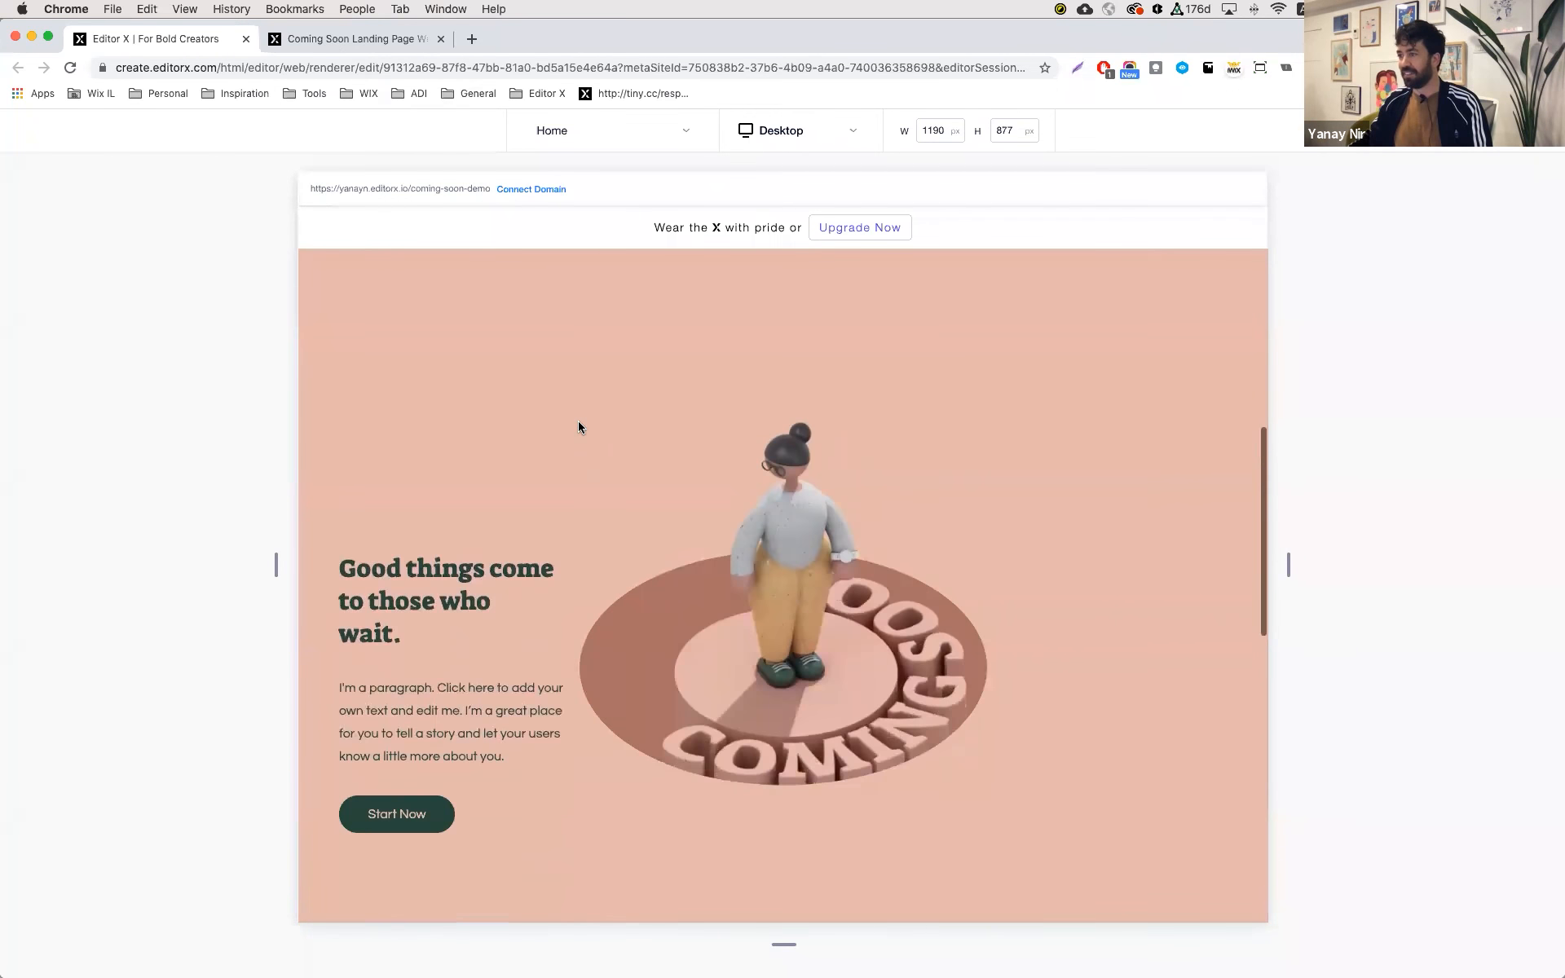
scroll(578, 423, "down", 3)
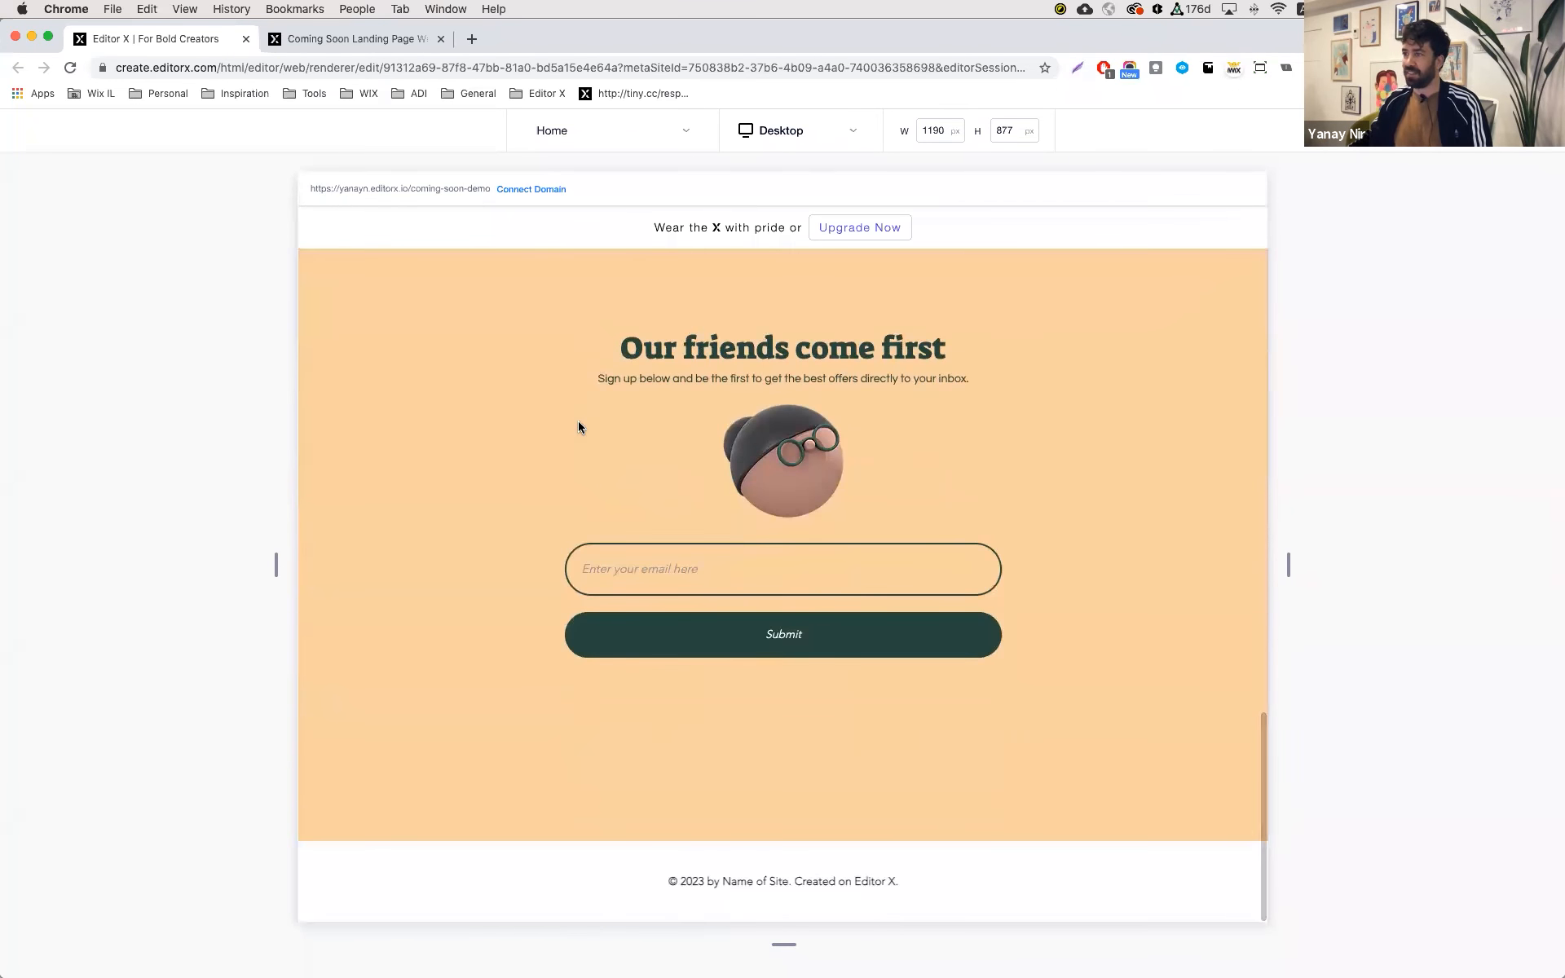
scroll(579, 424, "up", 10)
- Narrow the preview to the 320 px mobile width, check how the sticky elements overlap the text, and exit the preview
left_click_drag(275, 565, 644, 562)
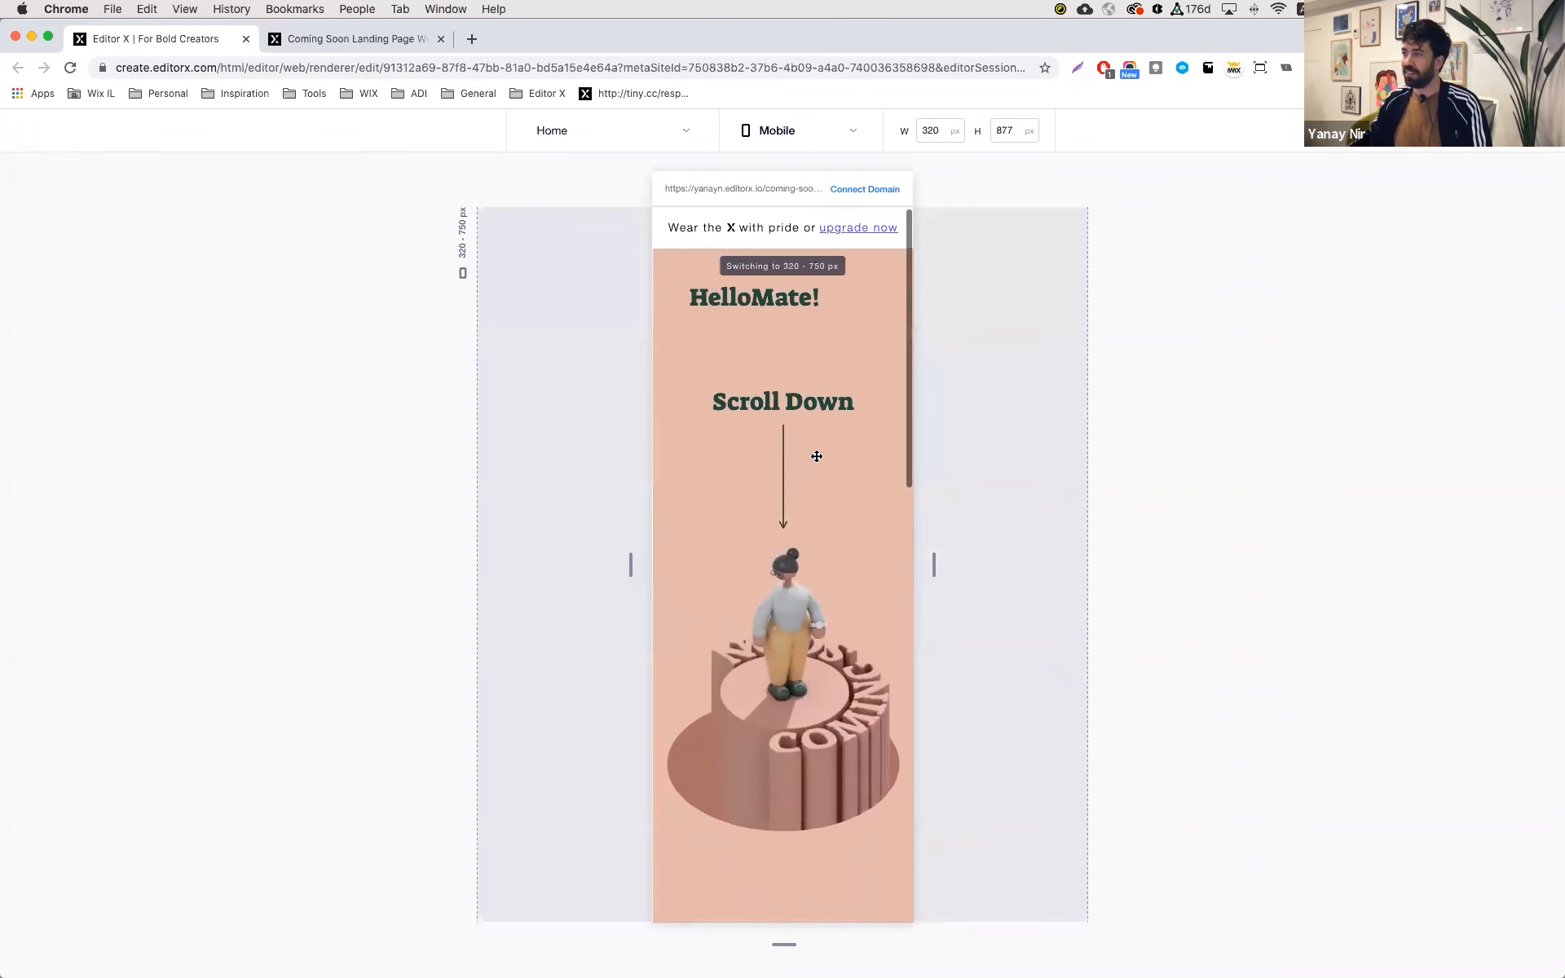
scroll(817, 457, "down", 10)
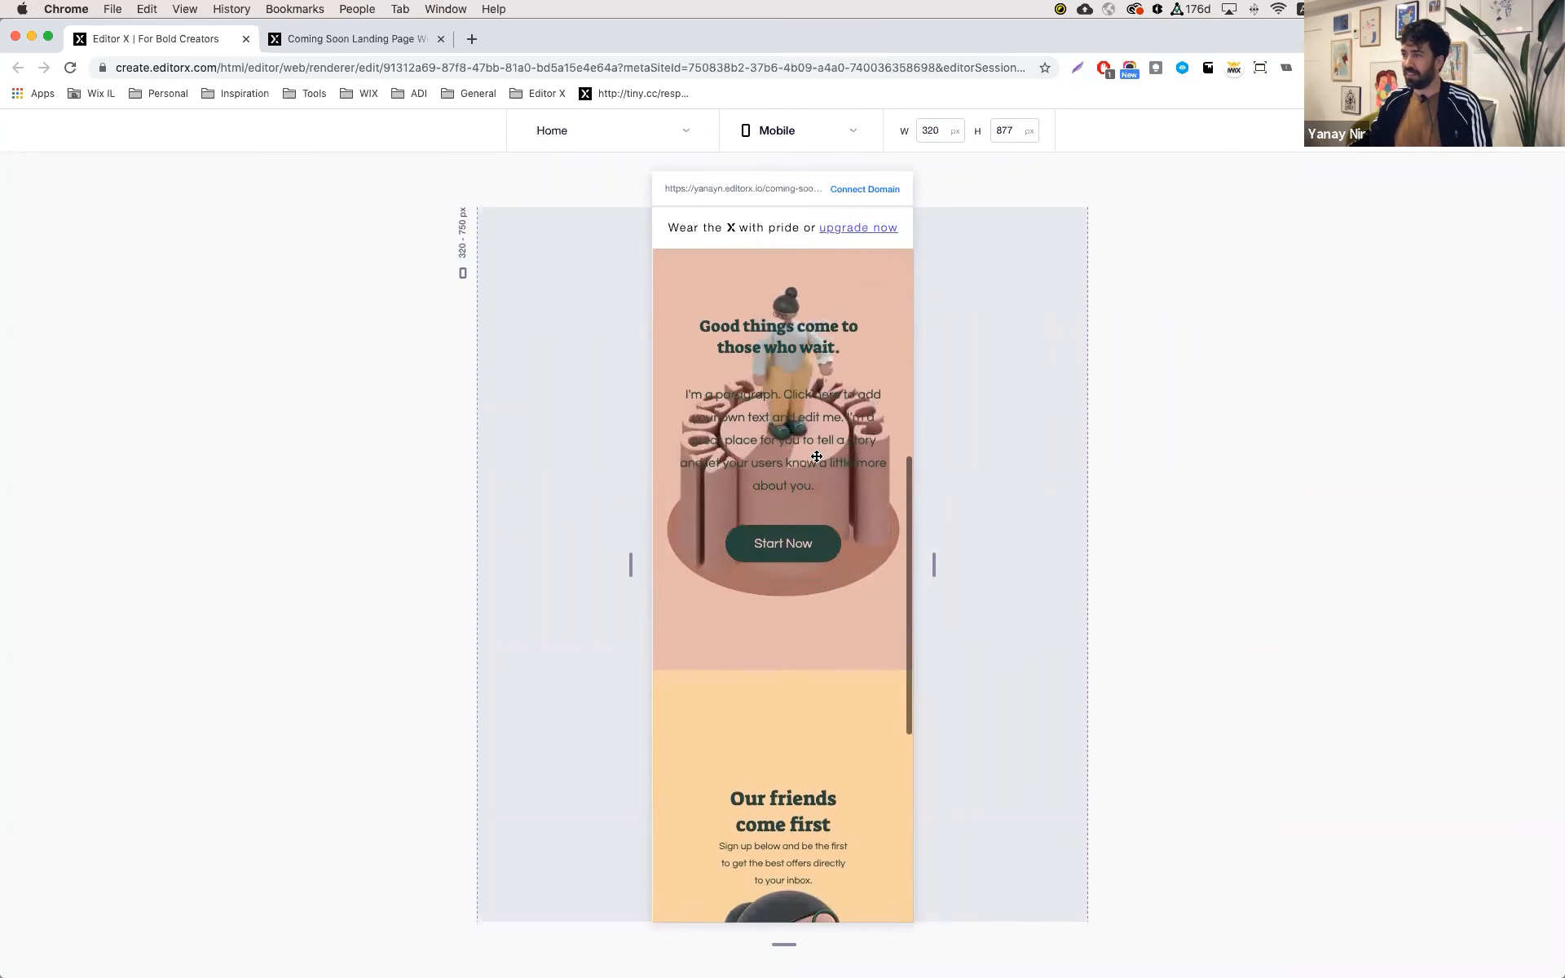
scroll(817, 457, "up", 10)
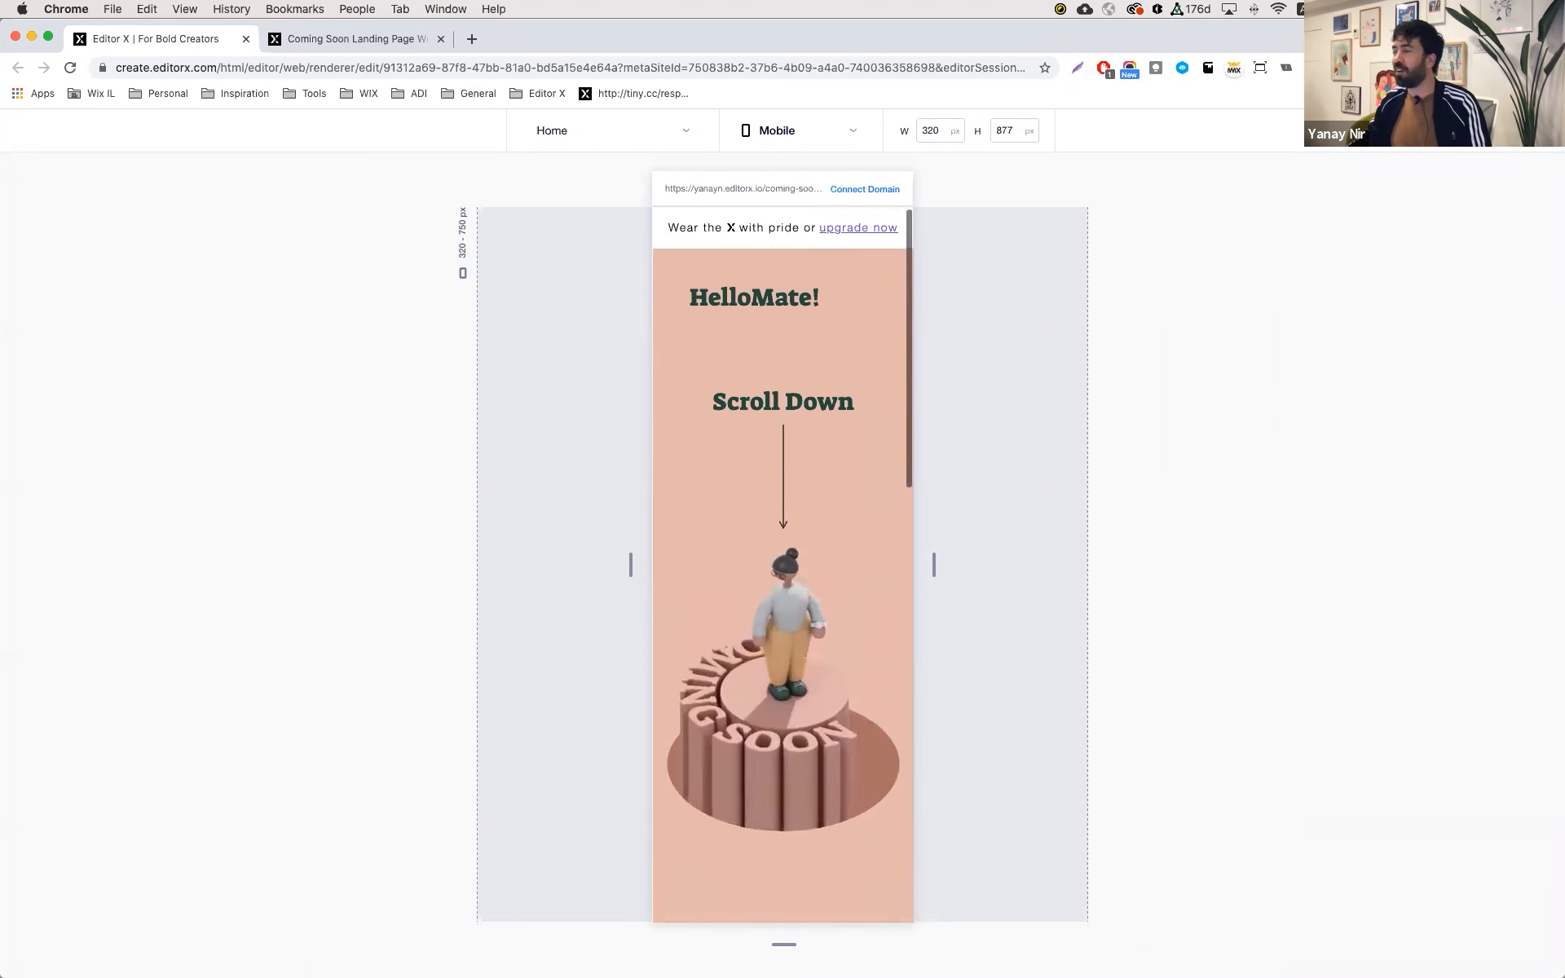
key("Escape")
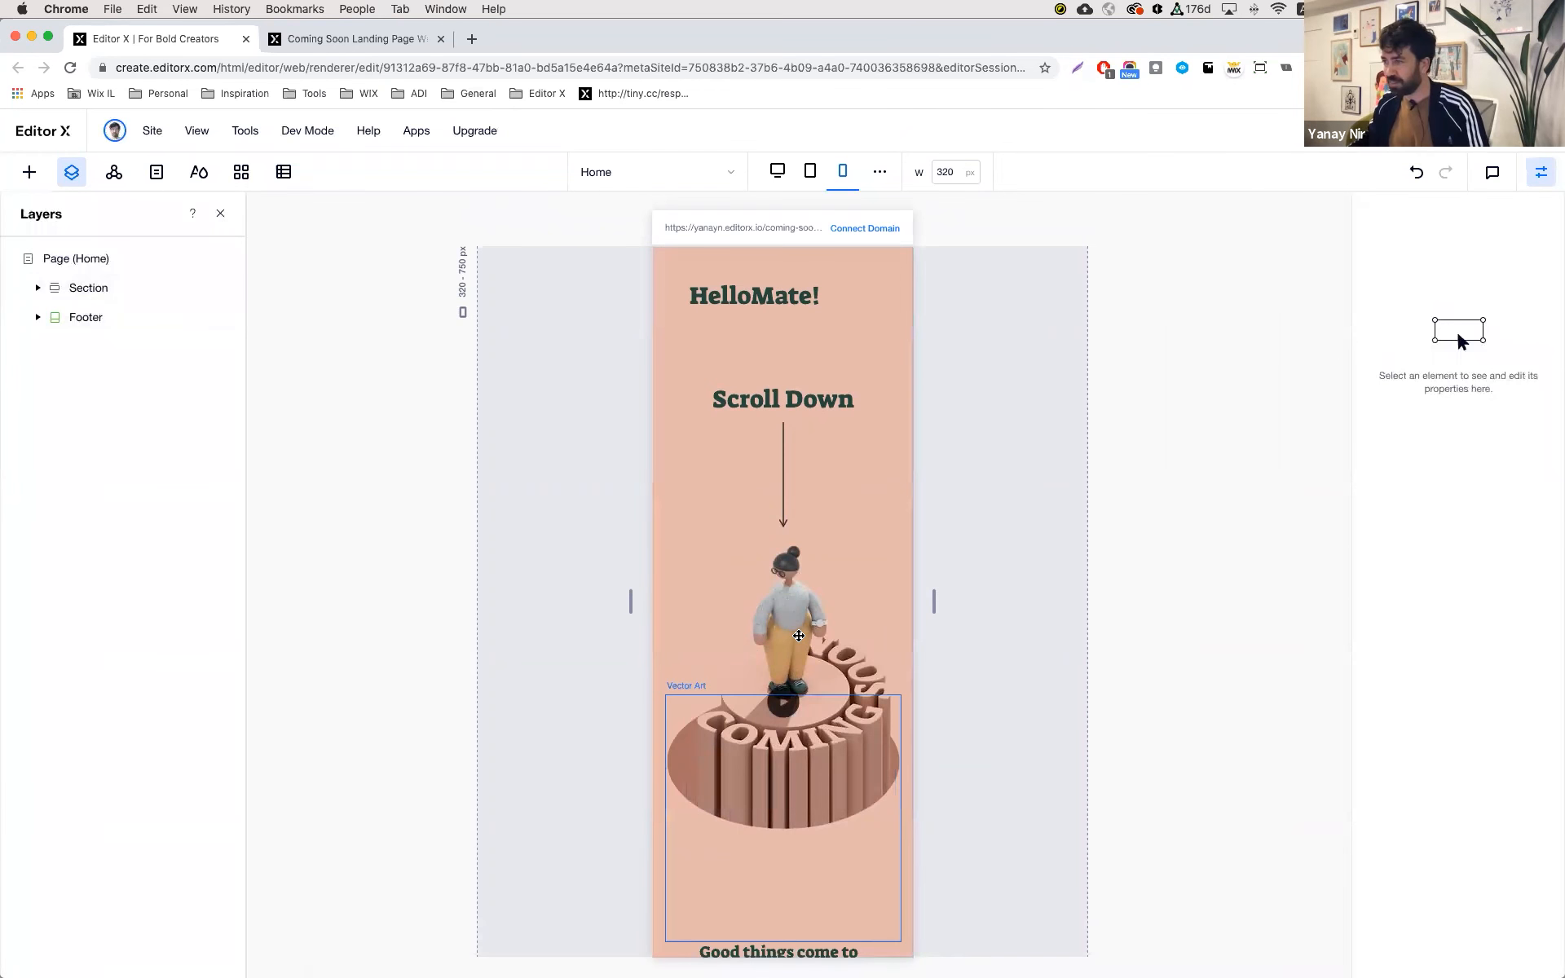
- On the mobile breakpoint, set the transparent video's scroll effect to None
left_click(735, 603)
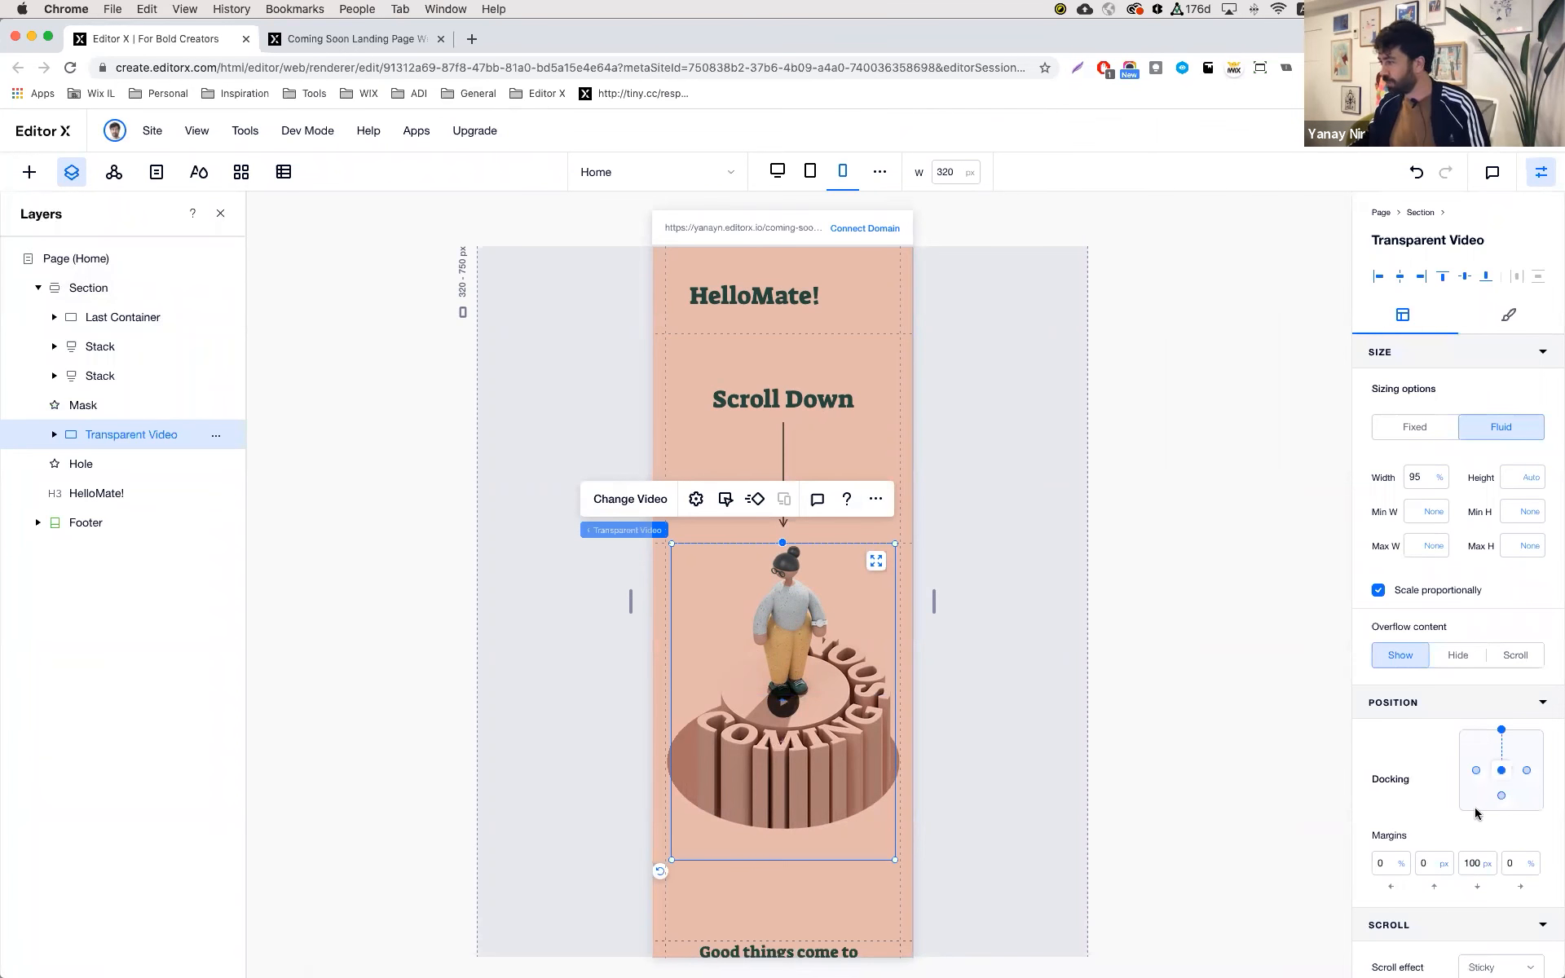
scroll(1477, 813, "down", 3)
left_click(1485, 719)
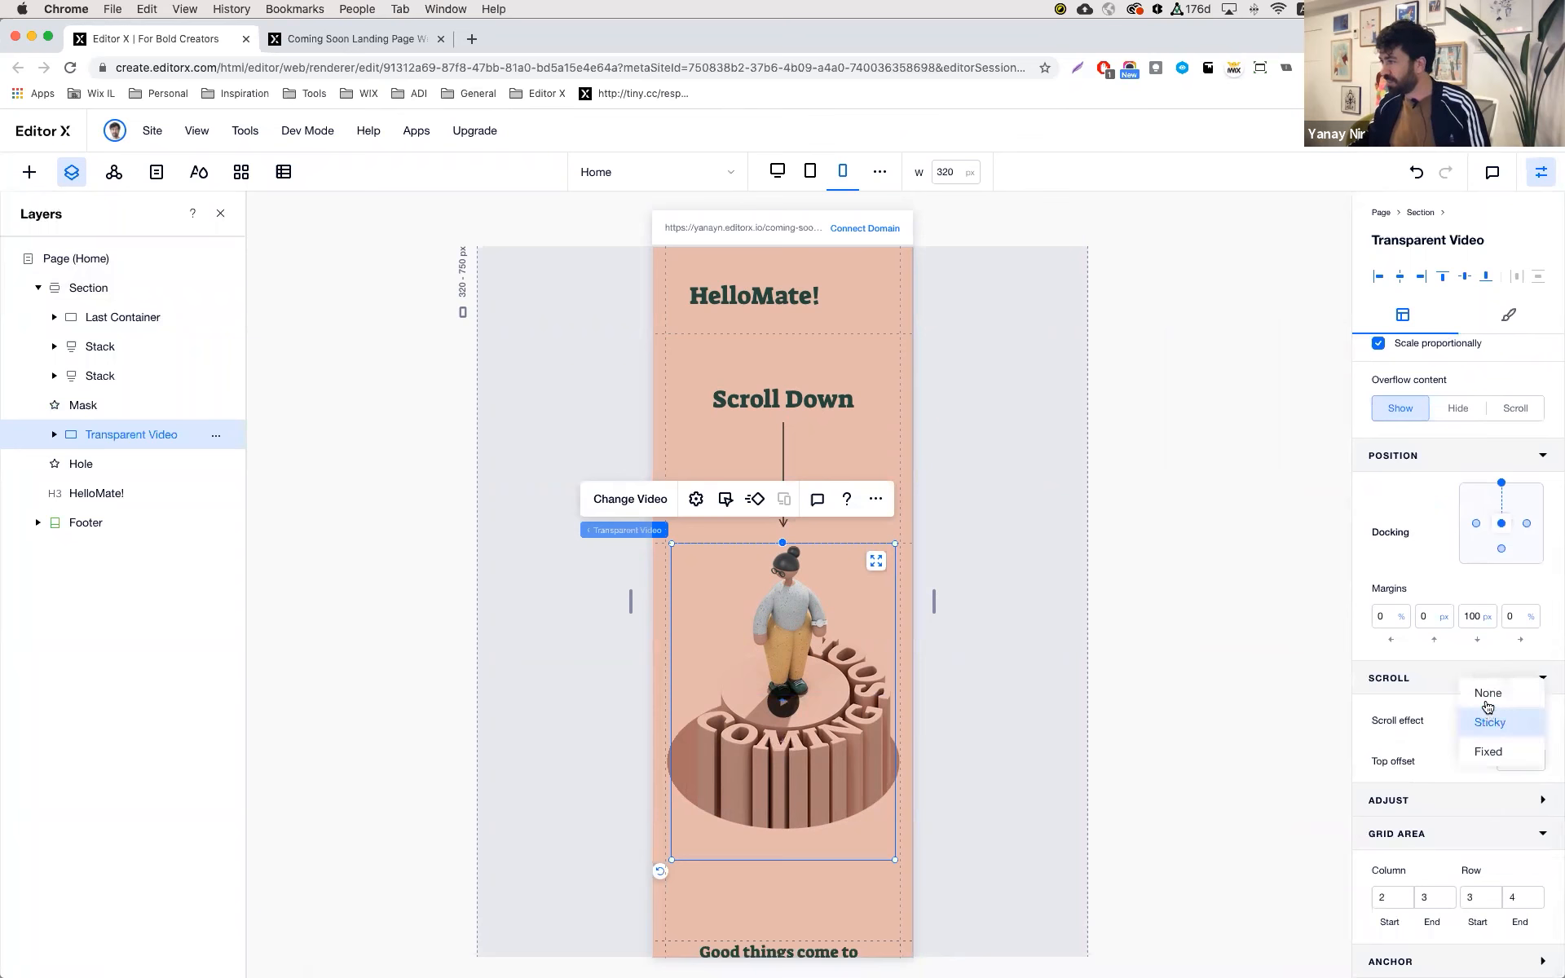
left_click(1492, 693)
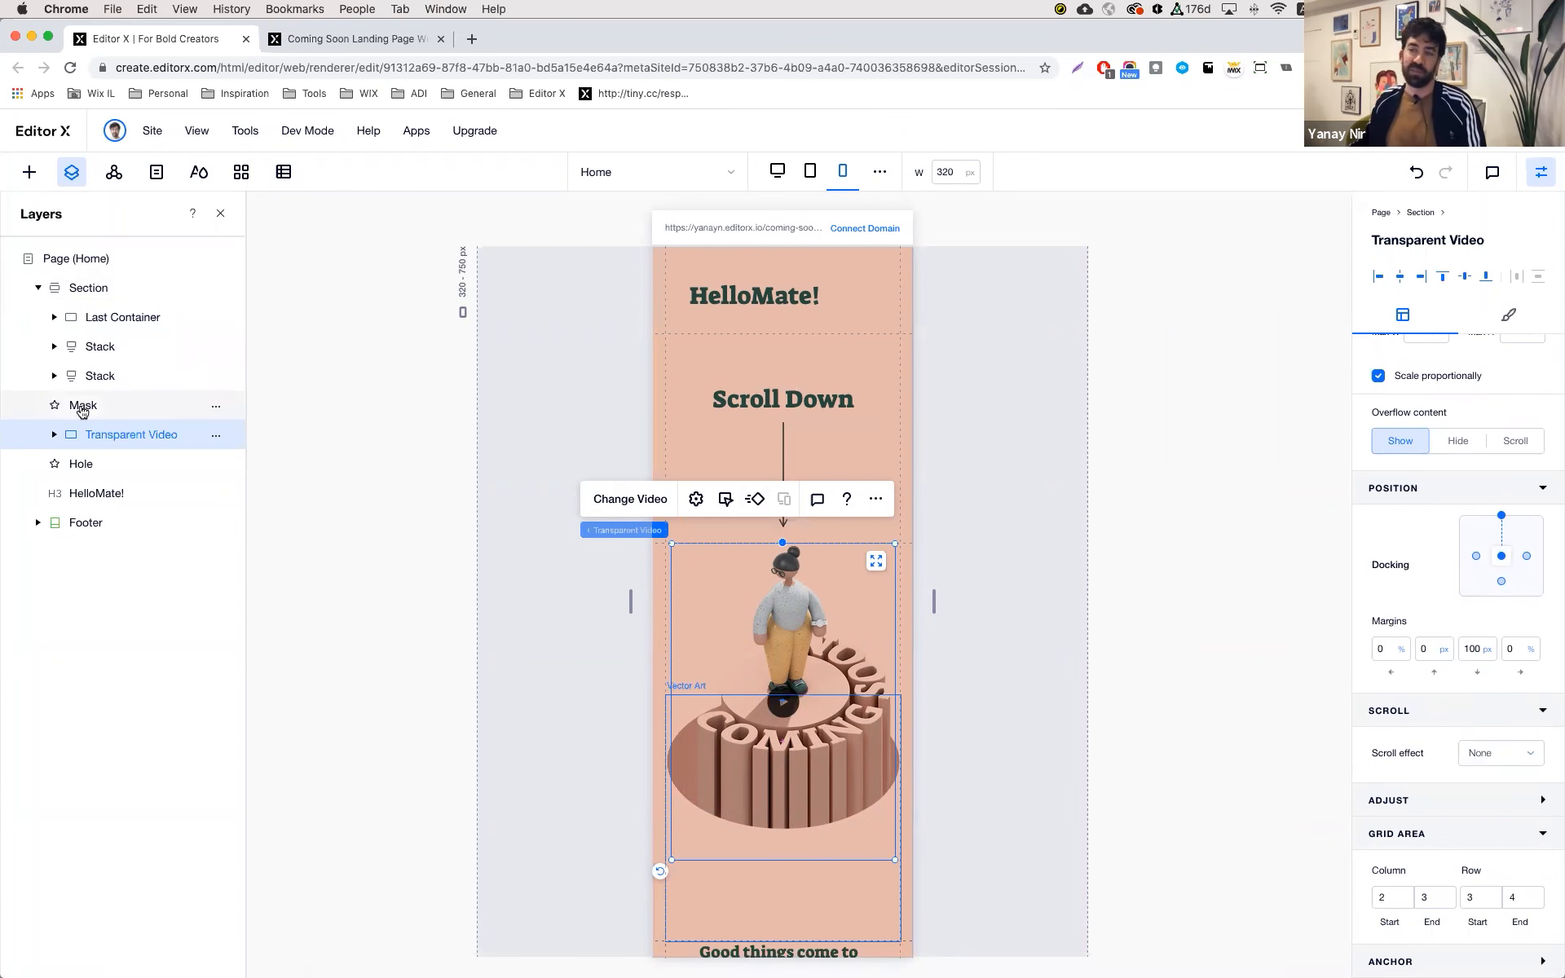
- Set the scroll effect of the Mask and Hole vector arts to None on the mobile breakpoint
left_click(114, 406)
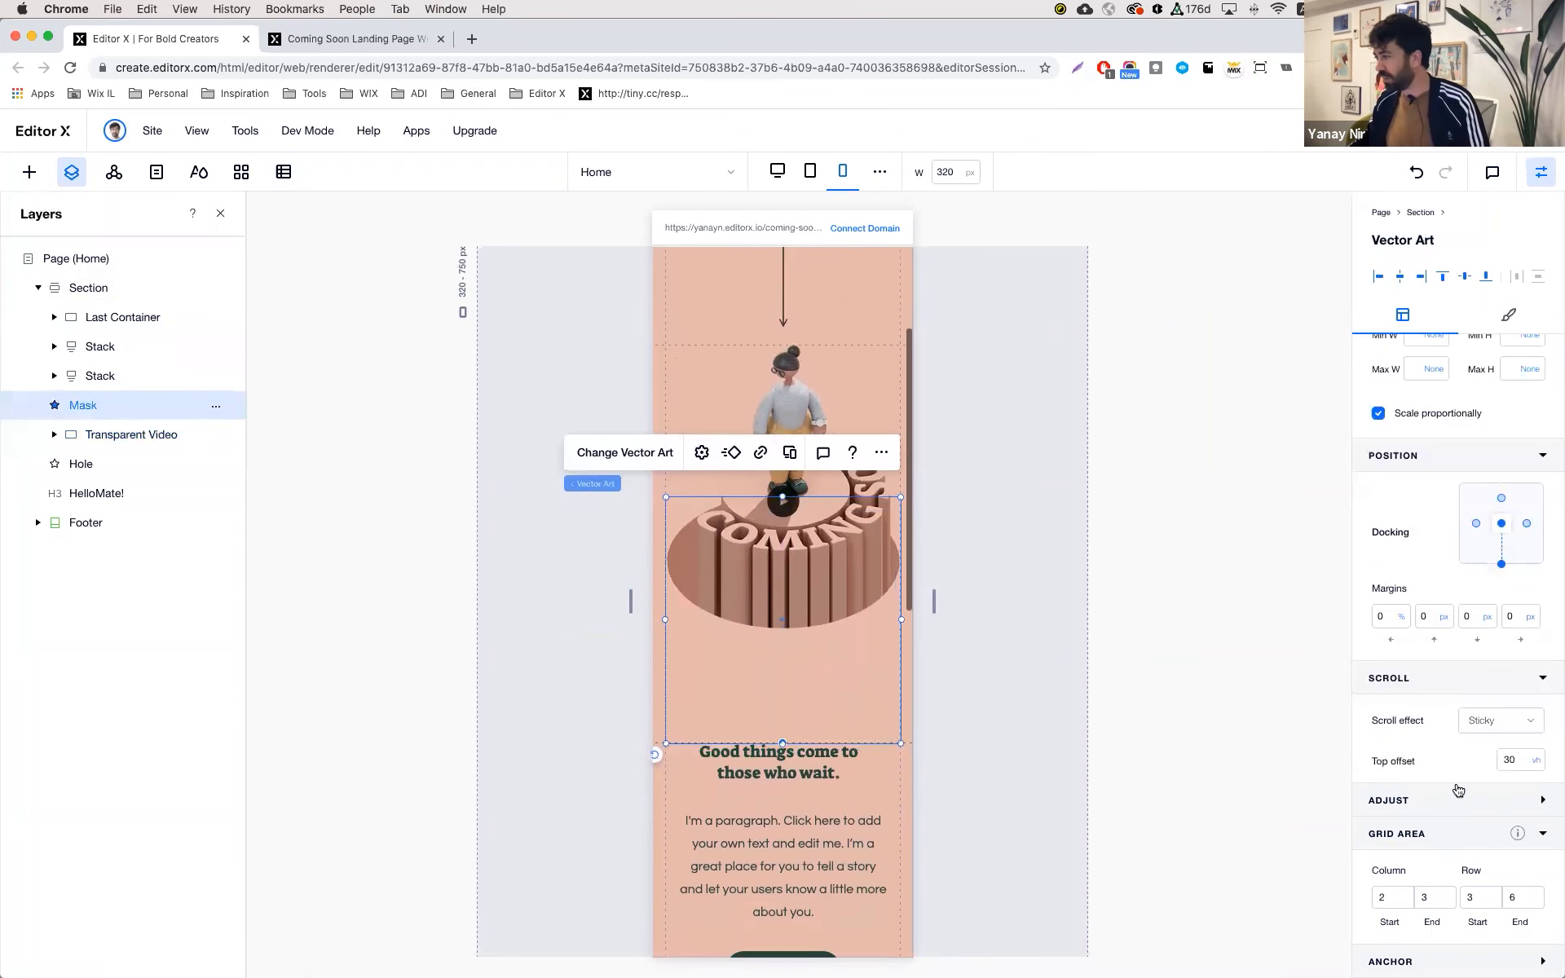
left_click(1488, 723)
left_click(1495, 698)
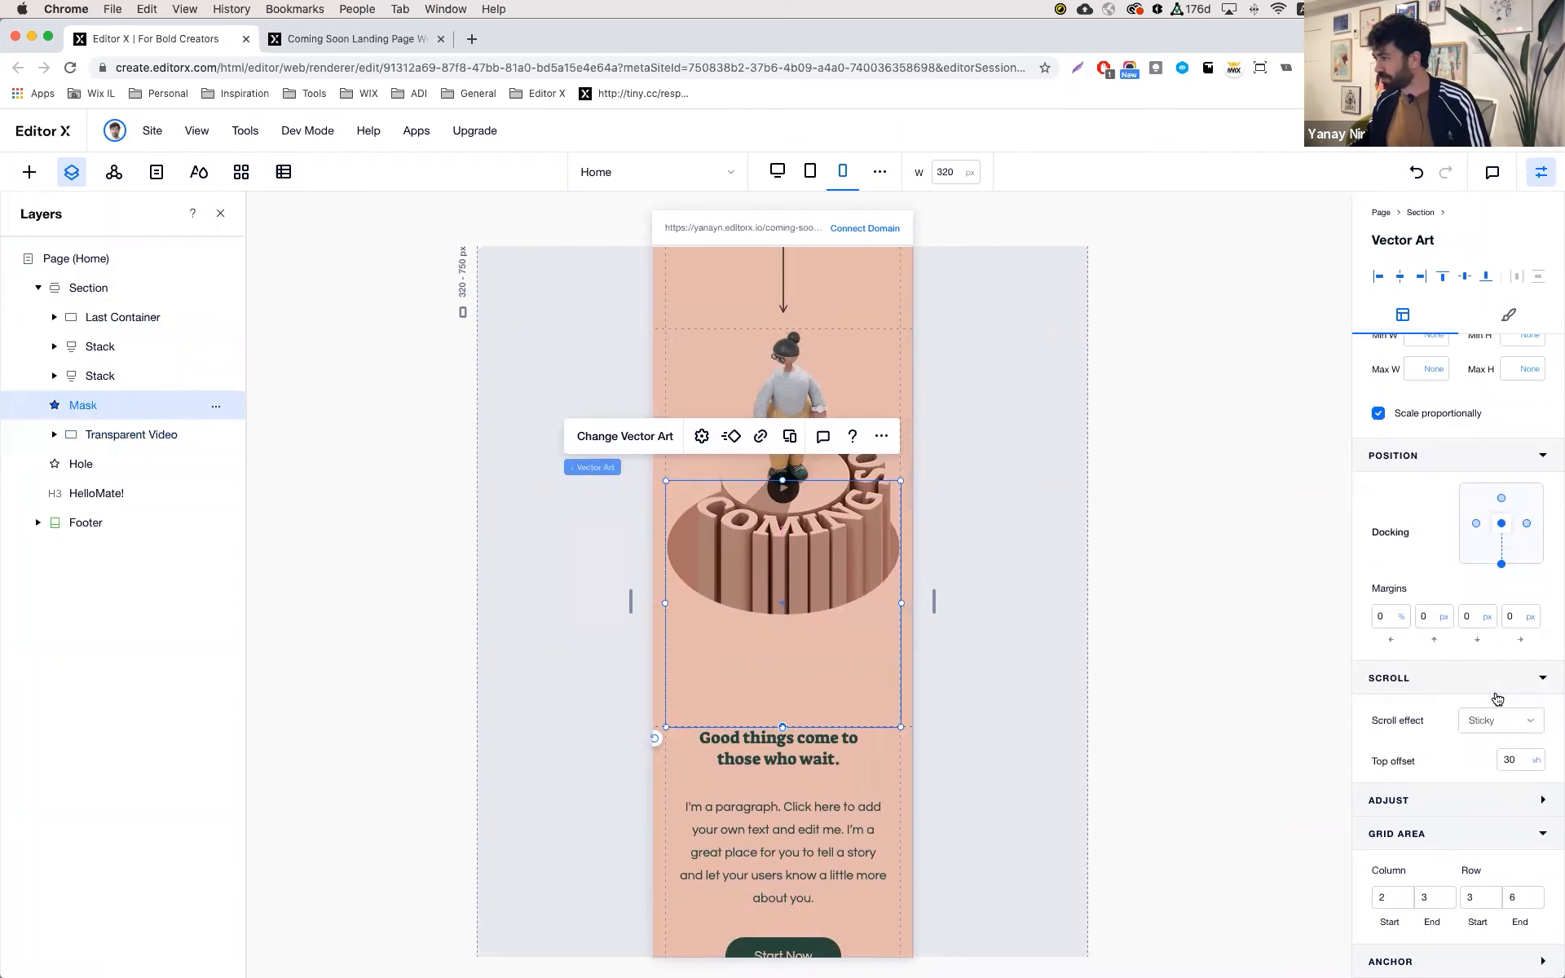
left_click(126, 465)
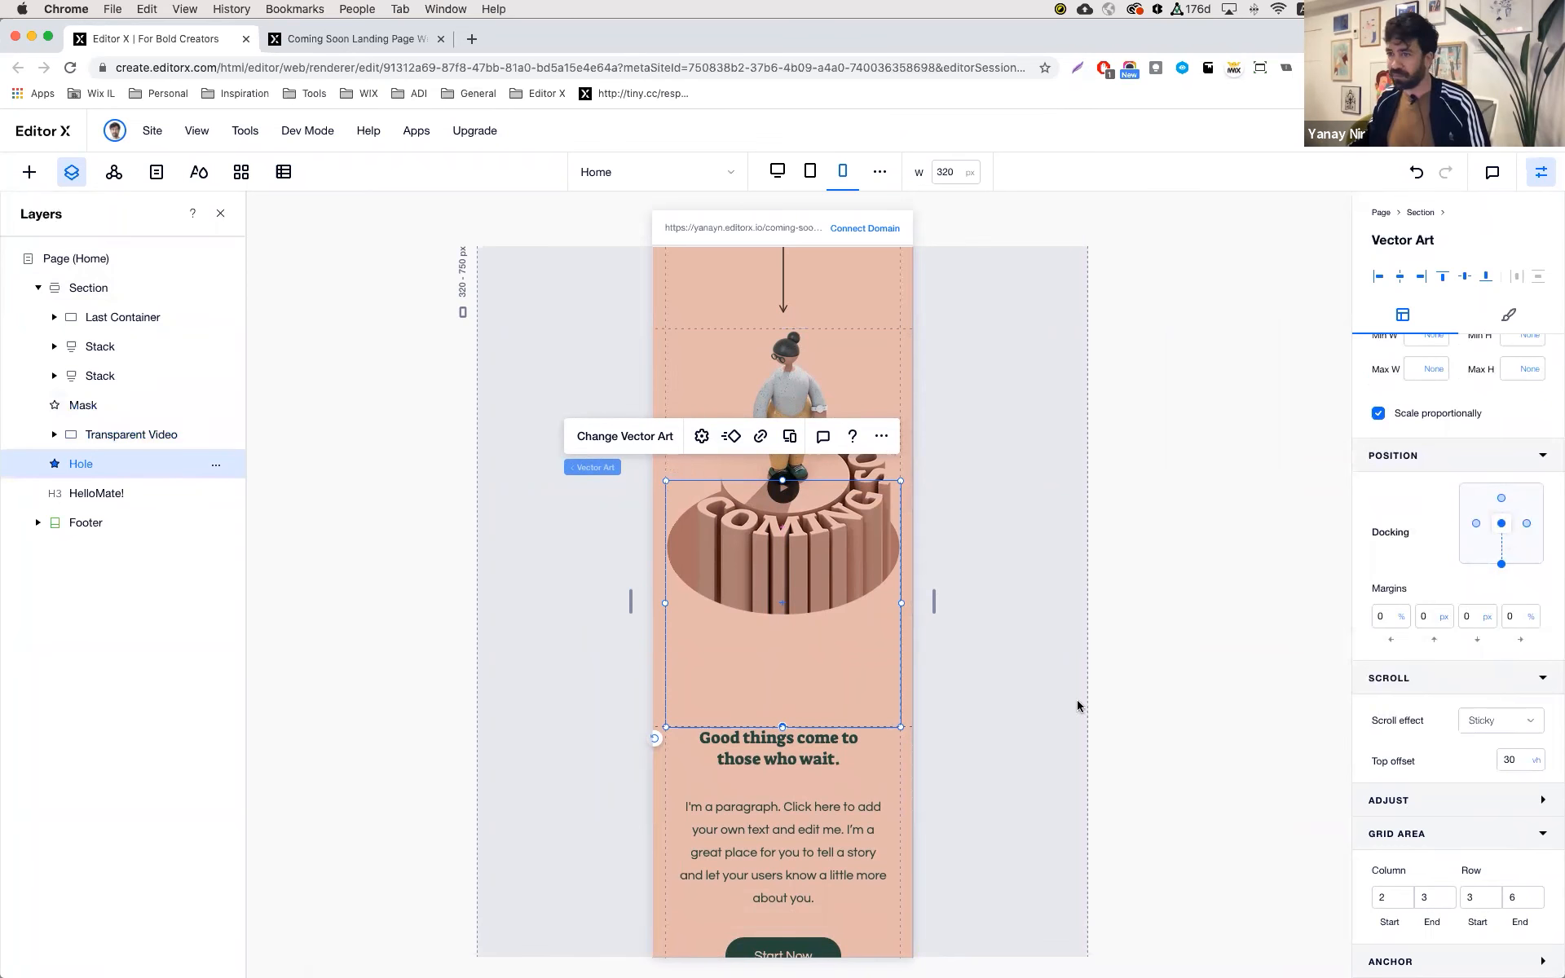
left_click(1495, 725)
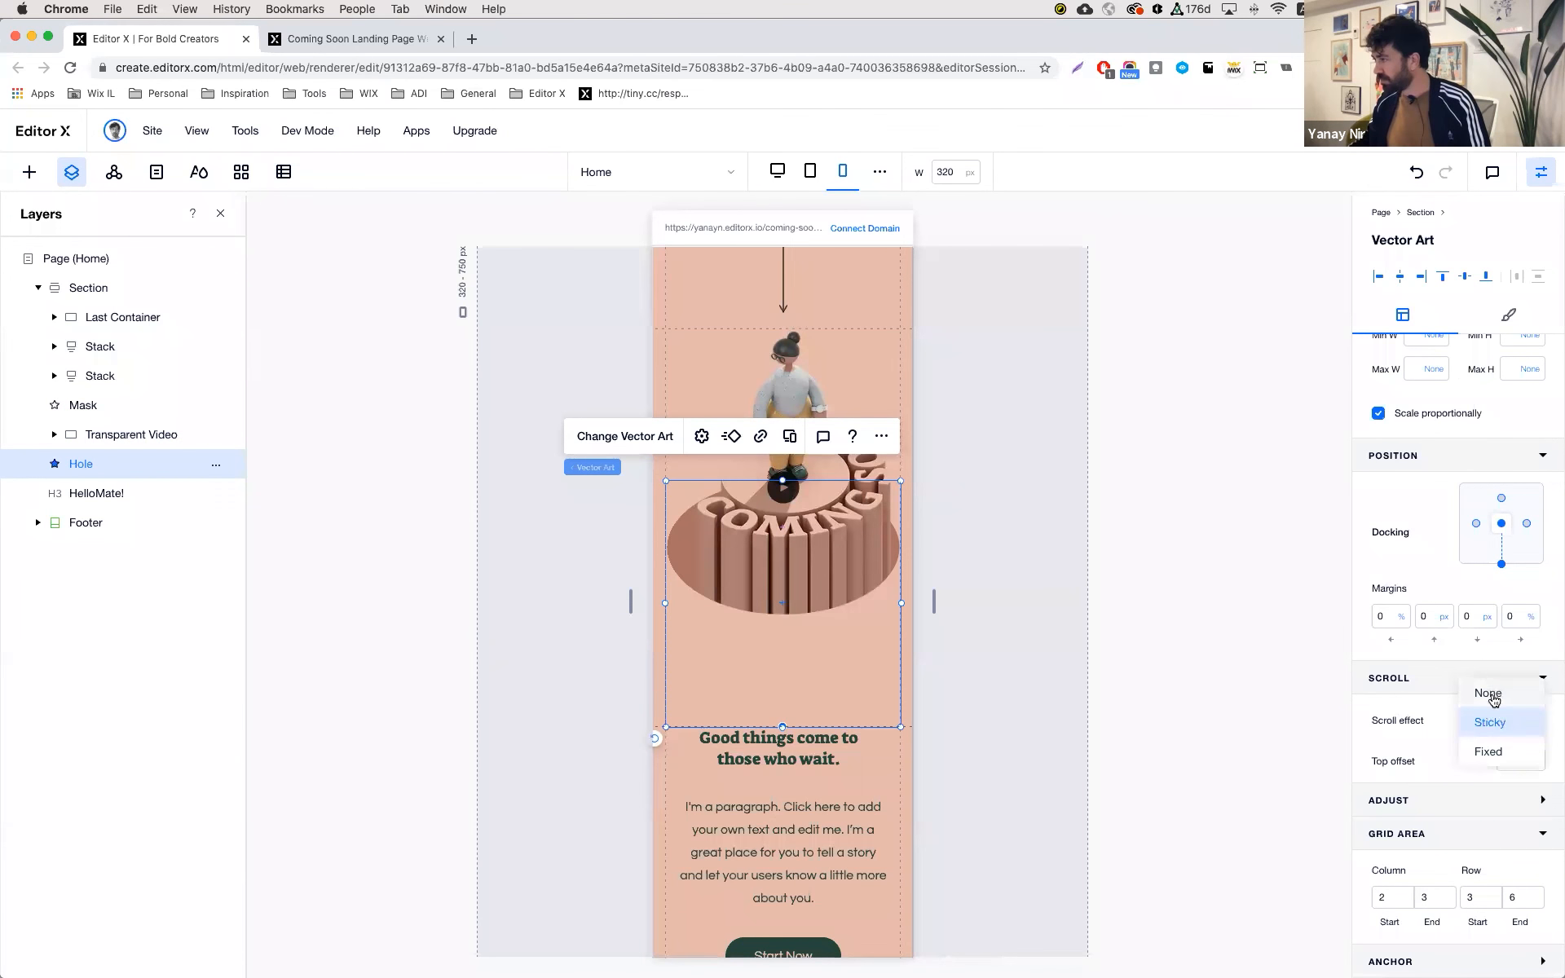
left_click(1492, 695)
- Preview the 320 px mobile page and check its layout from the HelloMate! heading down to the footer
scroll(783, 514, "up", 5)
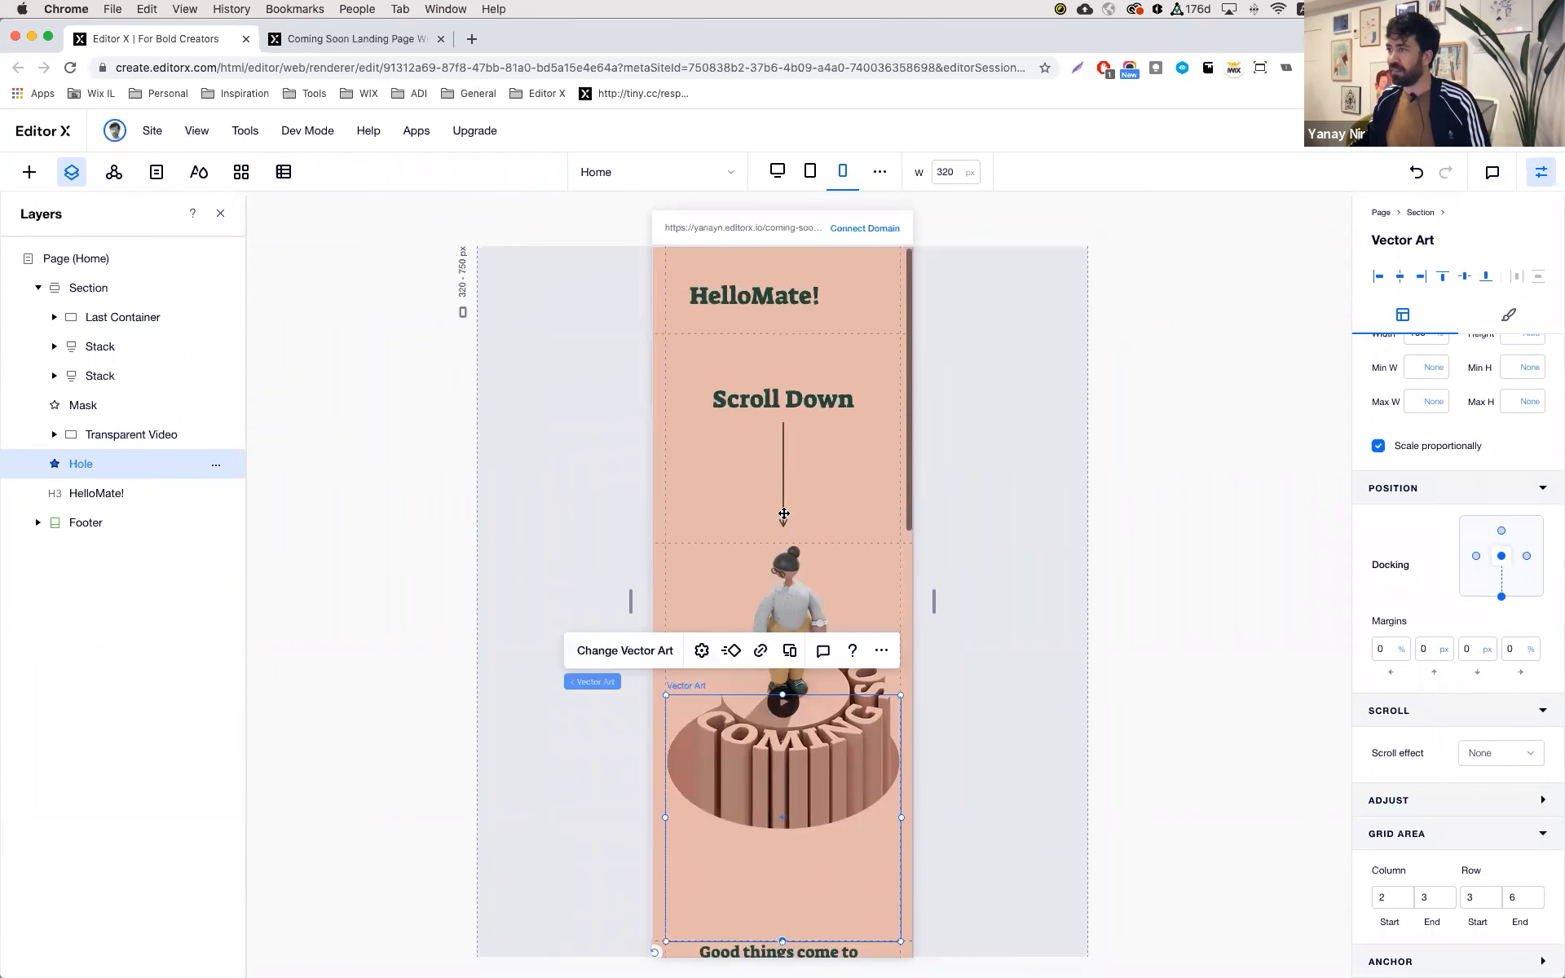
left_click(1433, 130)
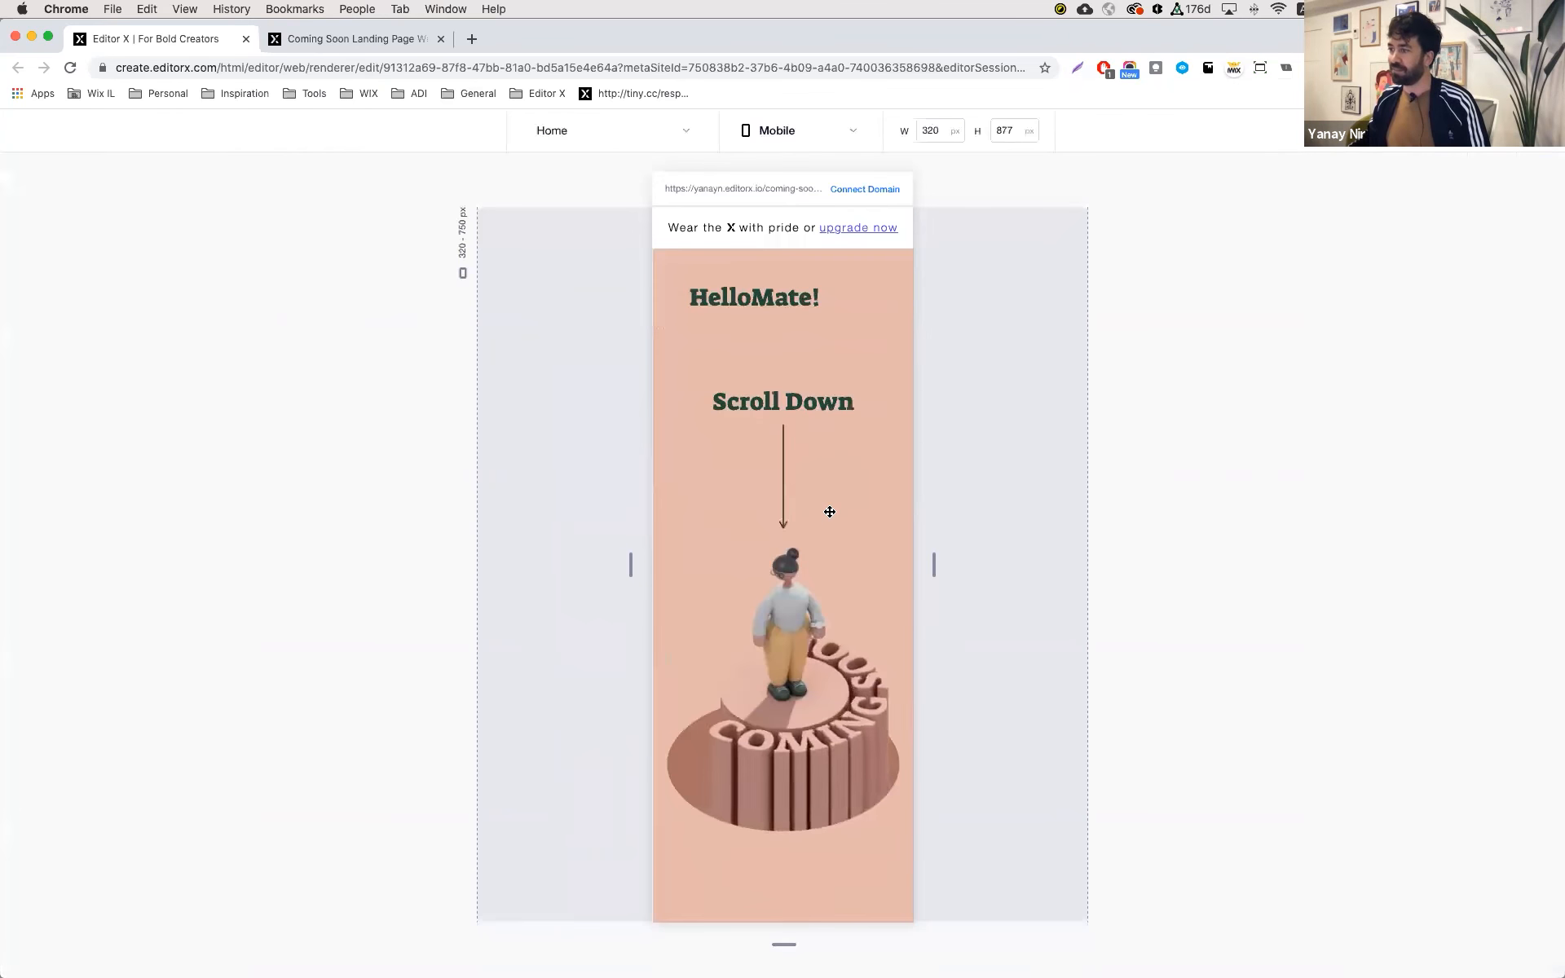
scroll(830, 512, "down", 5)
scroll(830, 512, "down", 10)
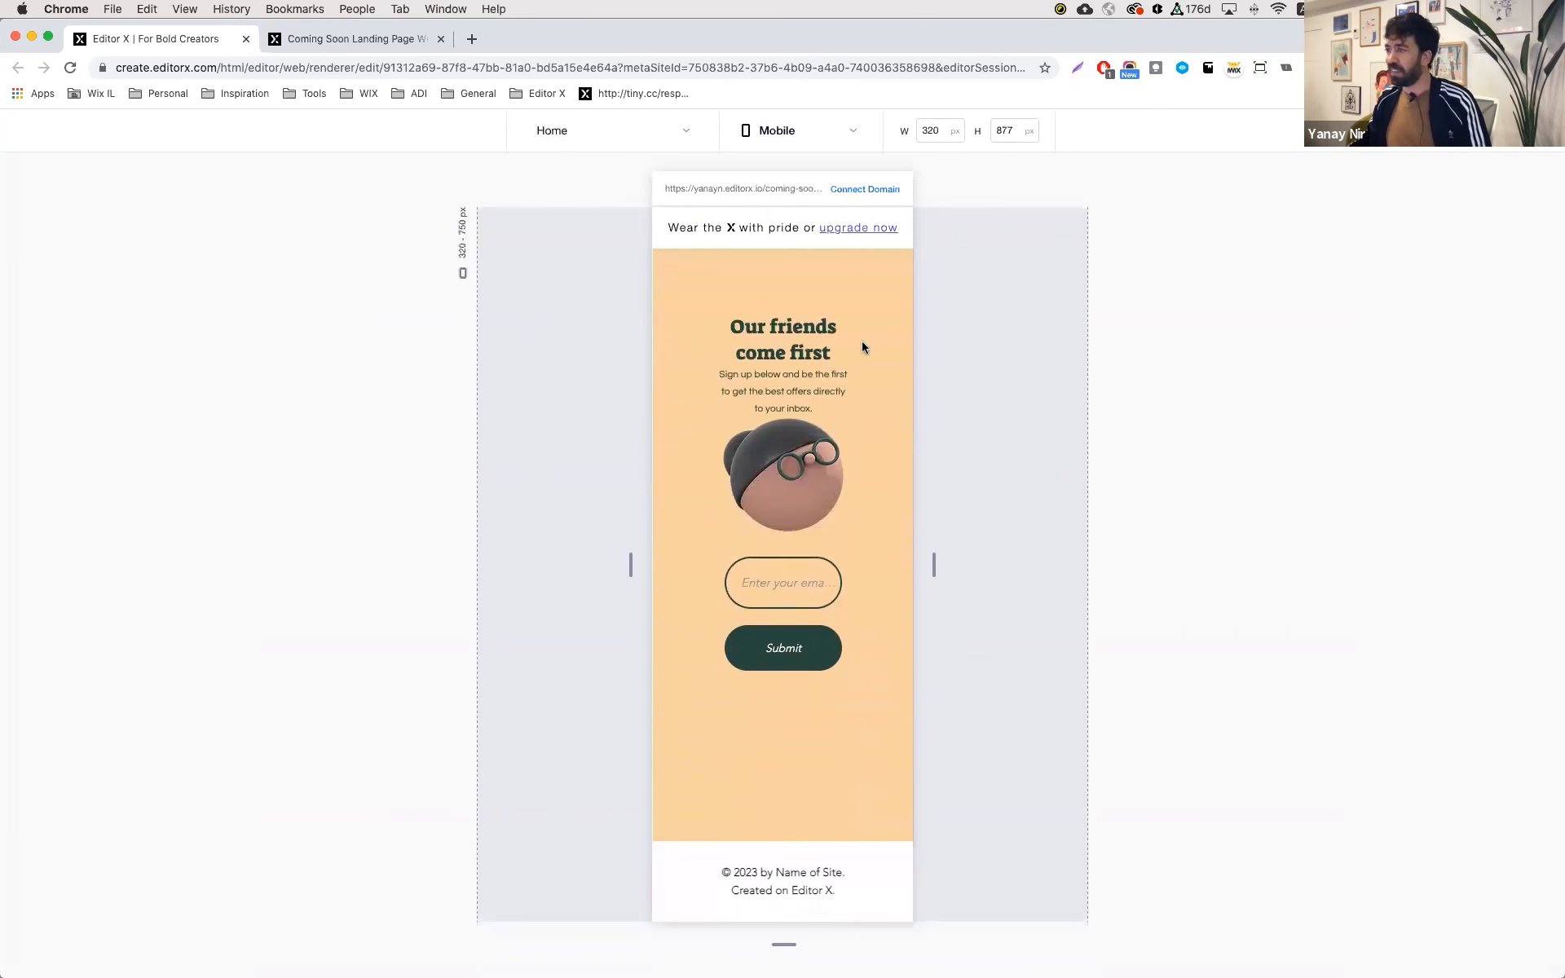
- Exit the preview and set the minimum width of the container holding the subscribe form to 280 px on the mobile breakpoint
left_click(1505, 131)
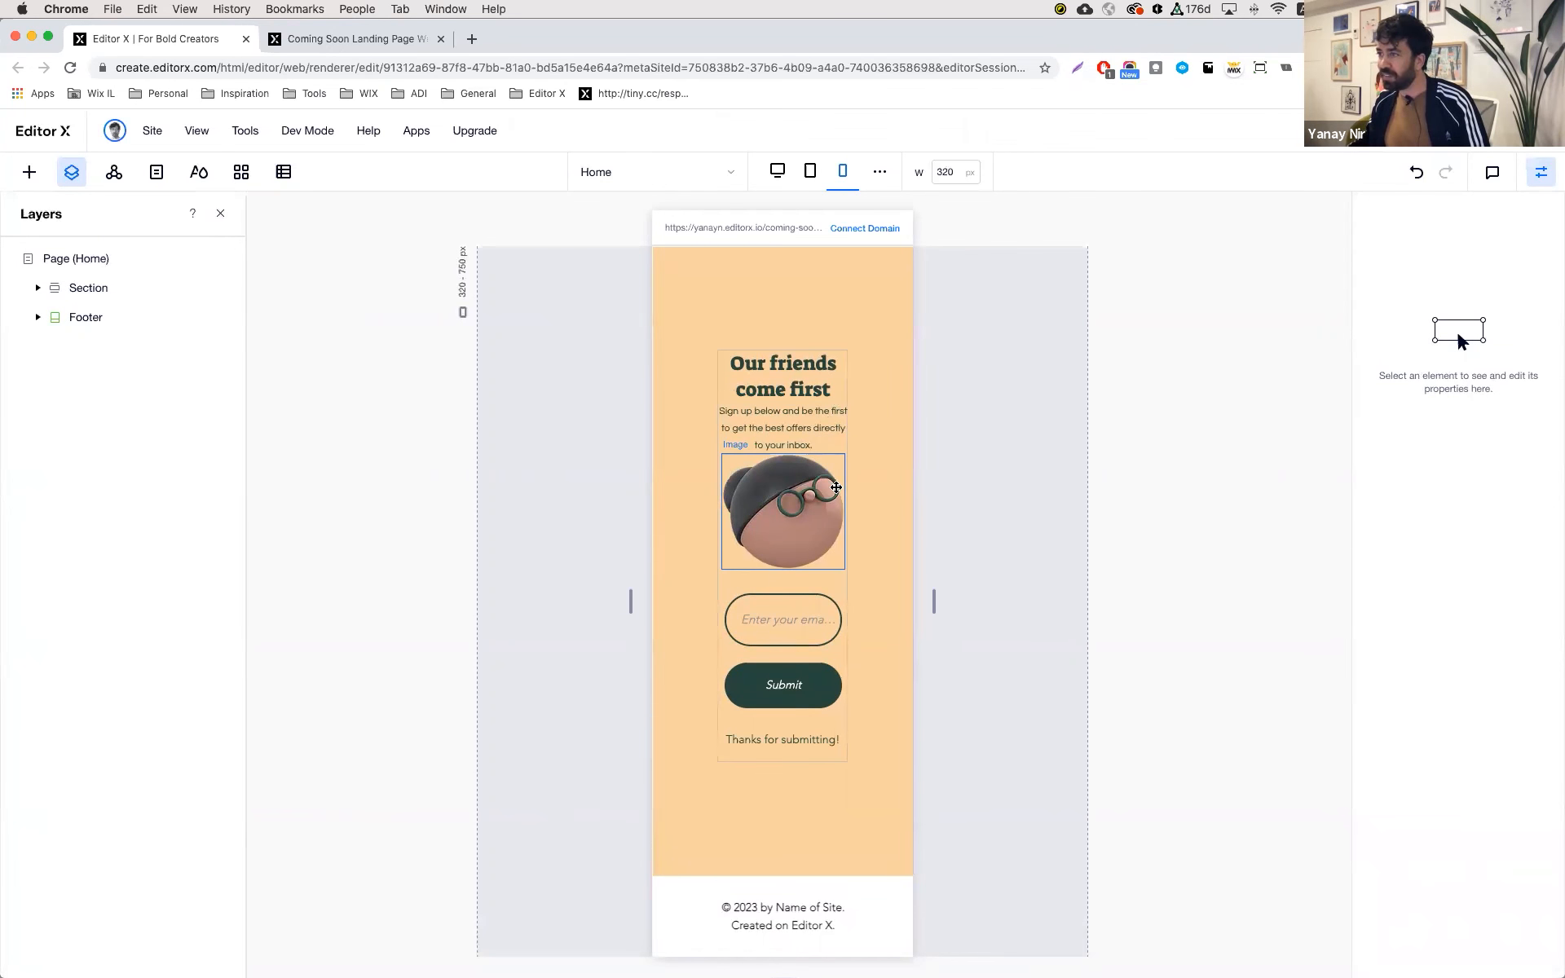
left_click(799, 577)
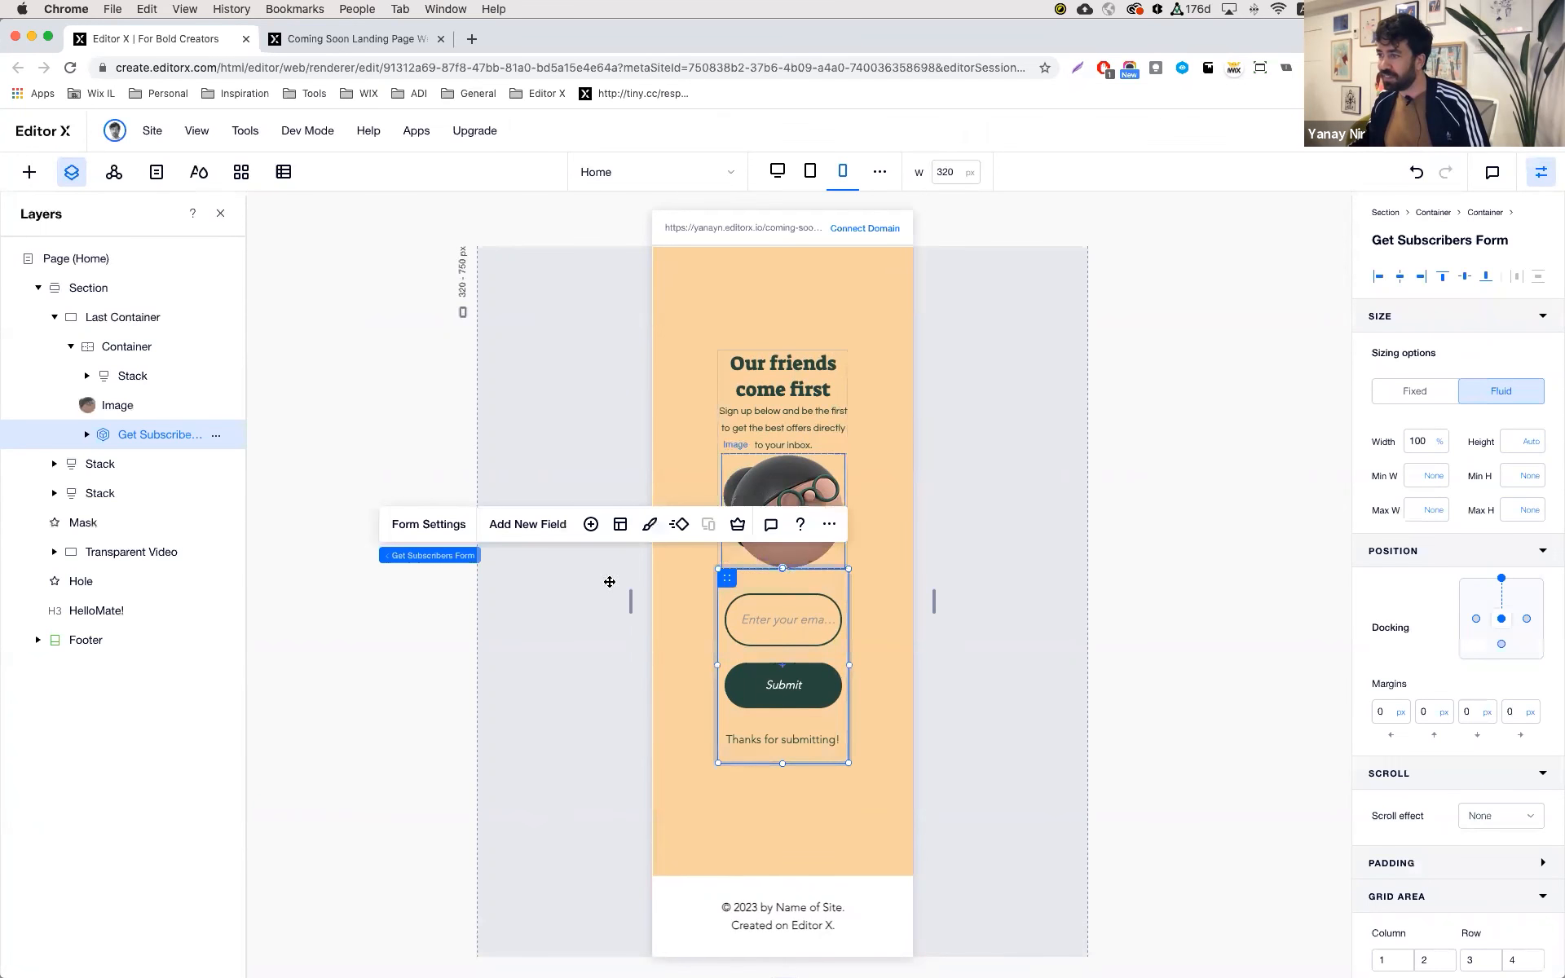
left_click(505, 556)
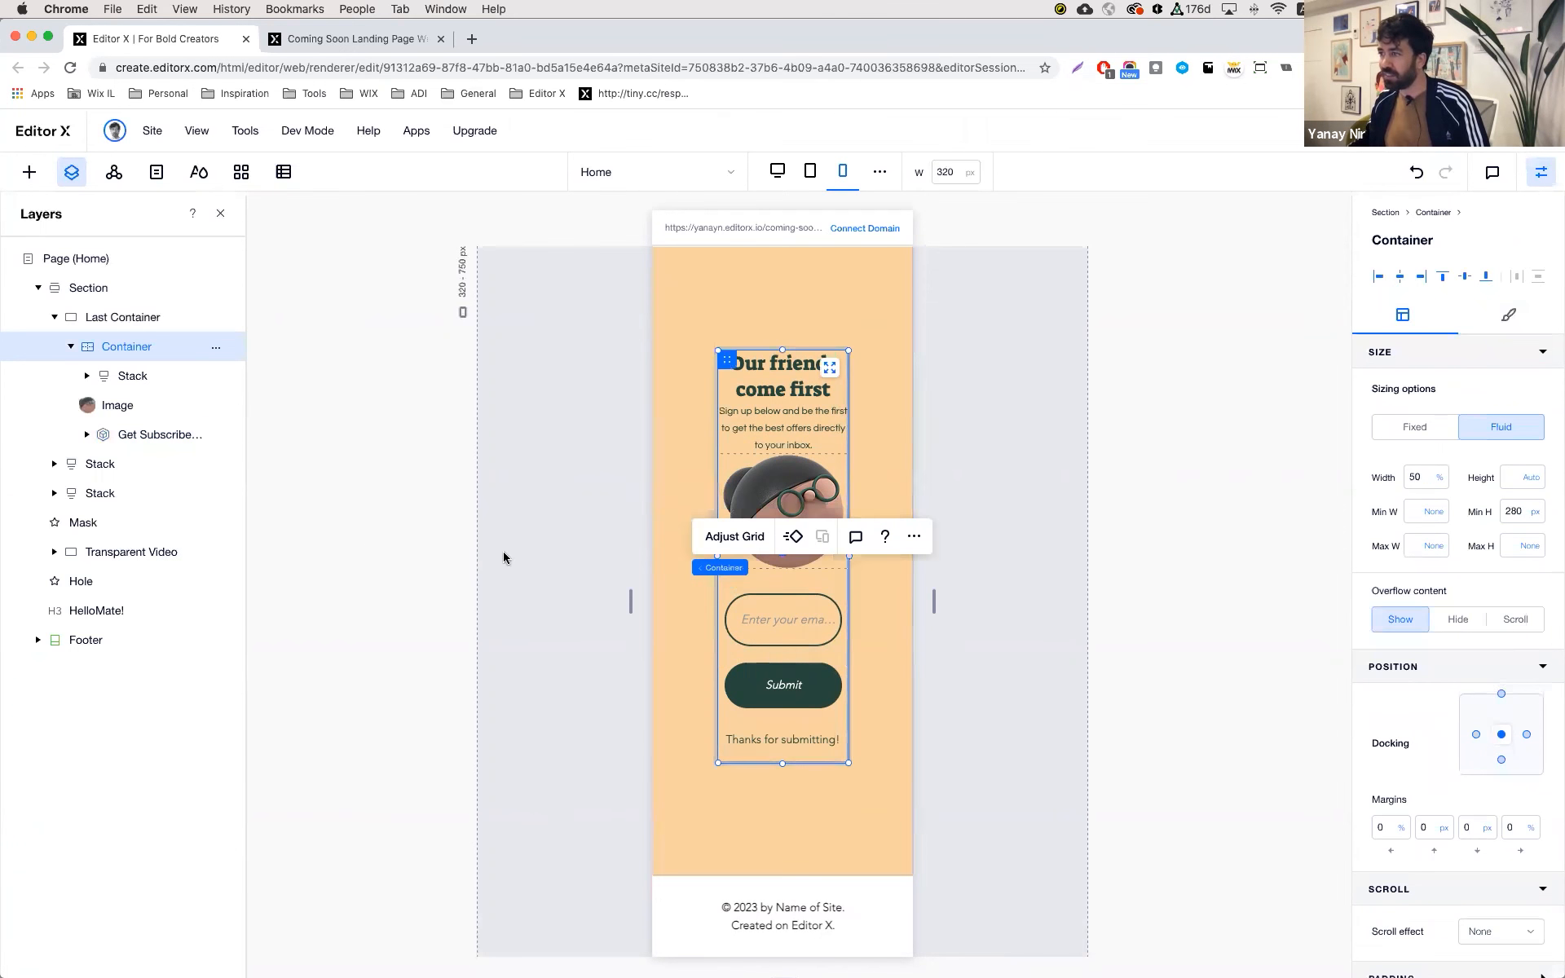
left_click(1429, 514)
left_click(1383, 574)
type("1")
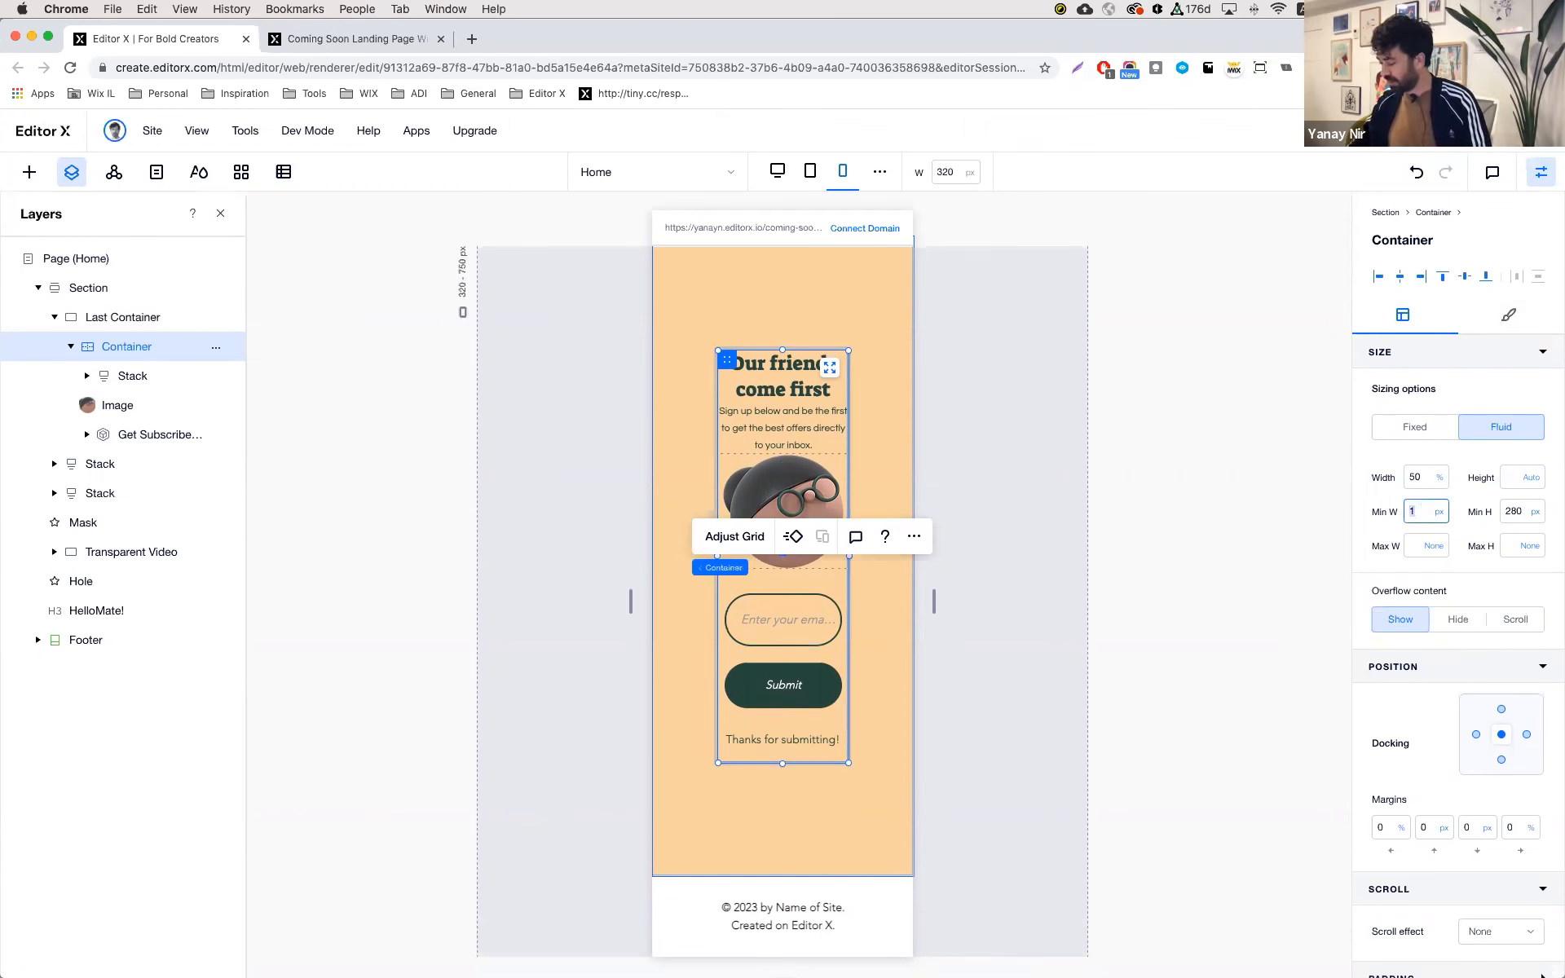
key("Return")
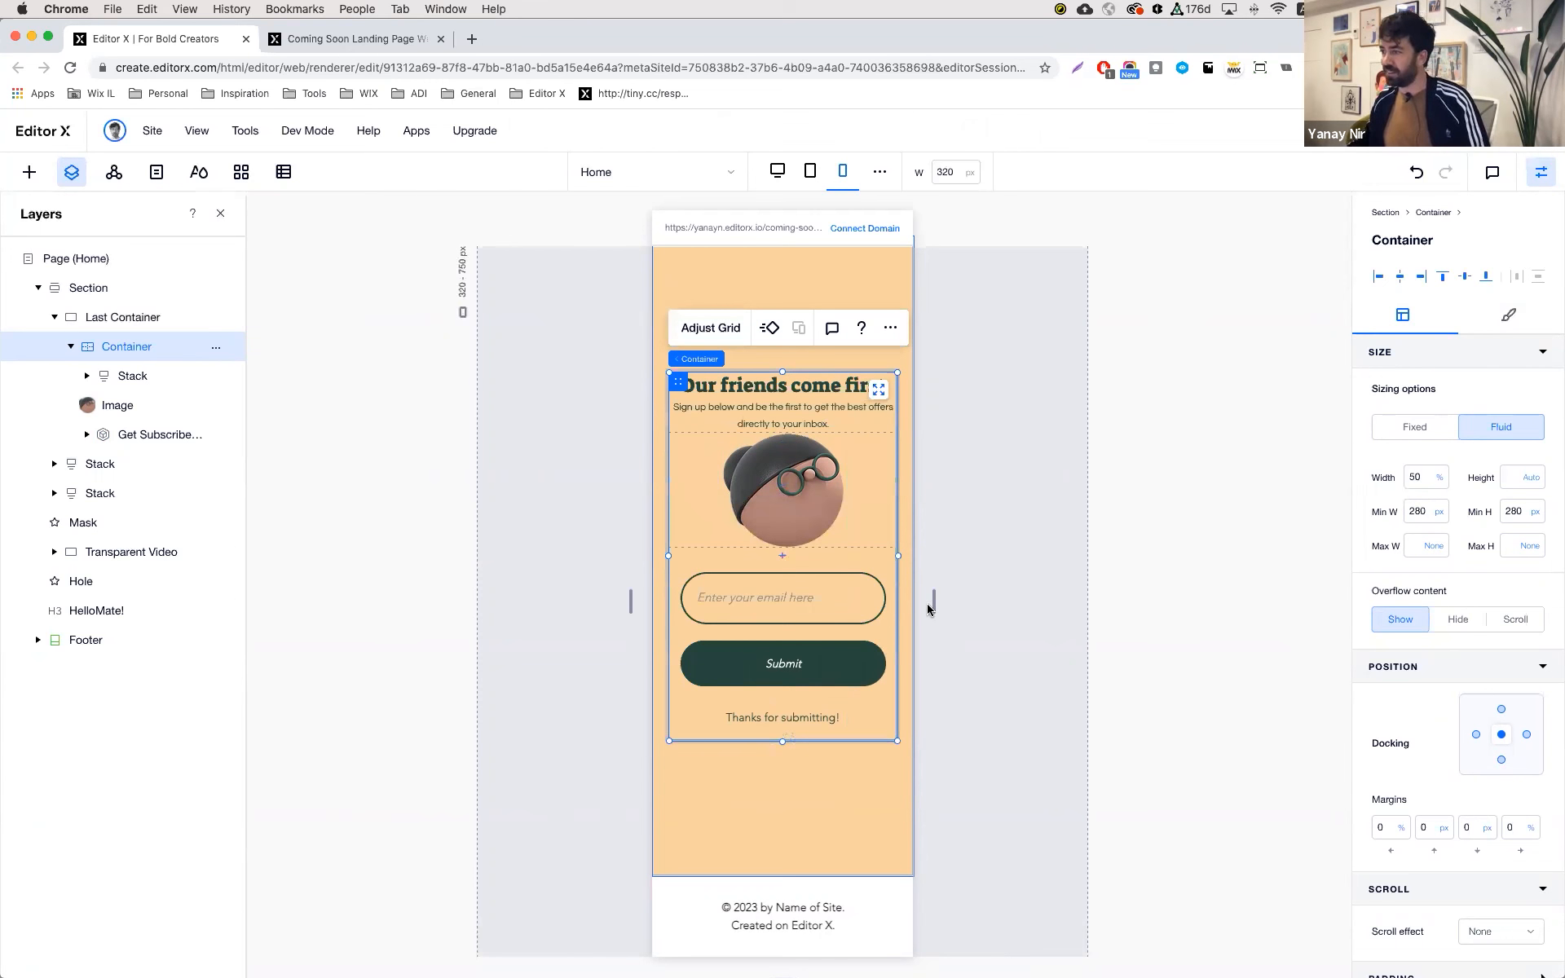
- Widen the canvas, switch to the desktop breakpoint, and preview the page's scroll effects from the top down to the footer
left_click_drag(932, 604, 1233, 615)
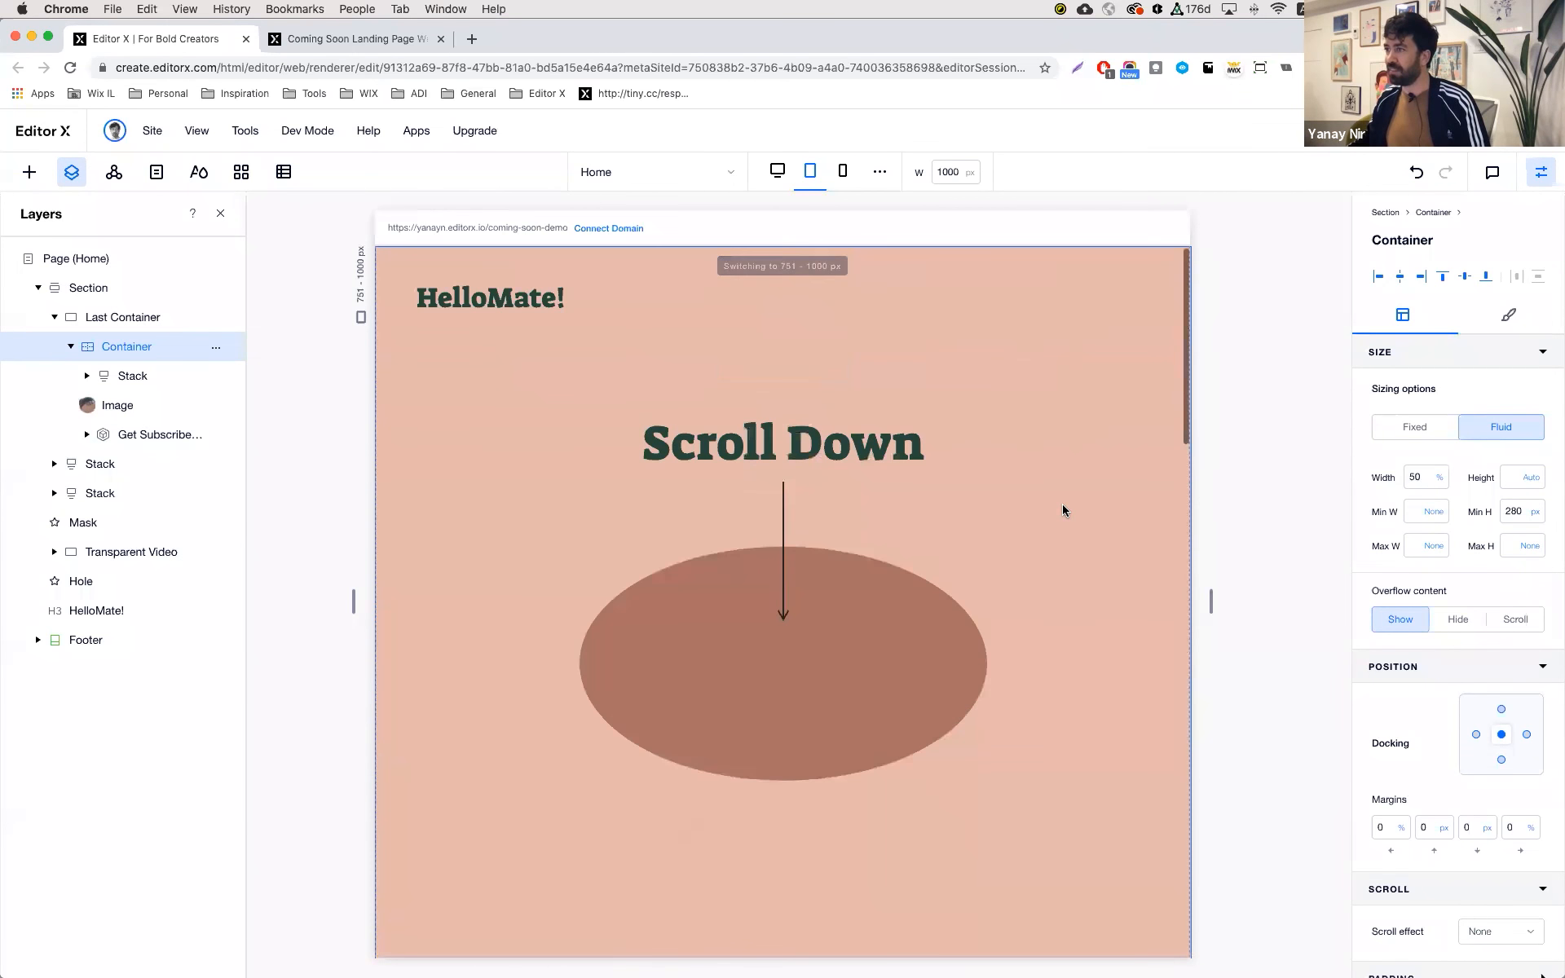
left_click(777, 170)
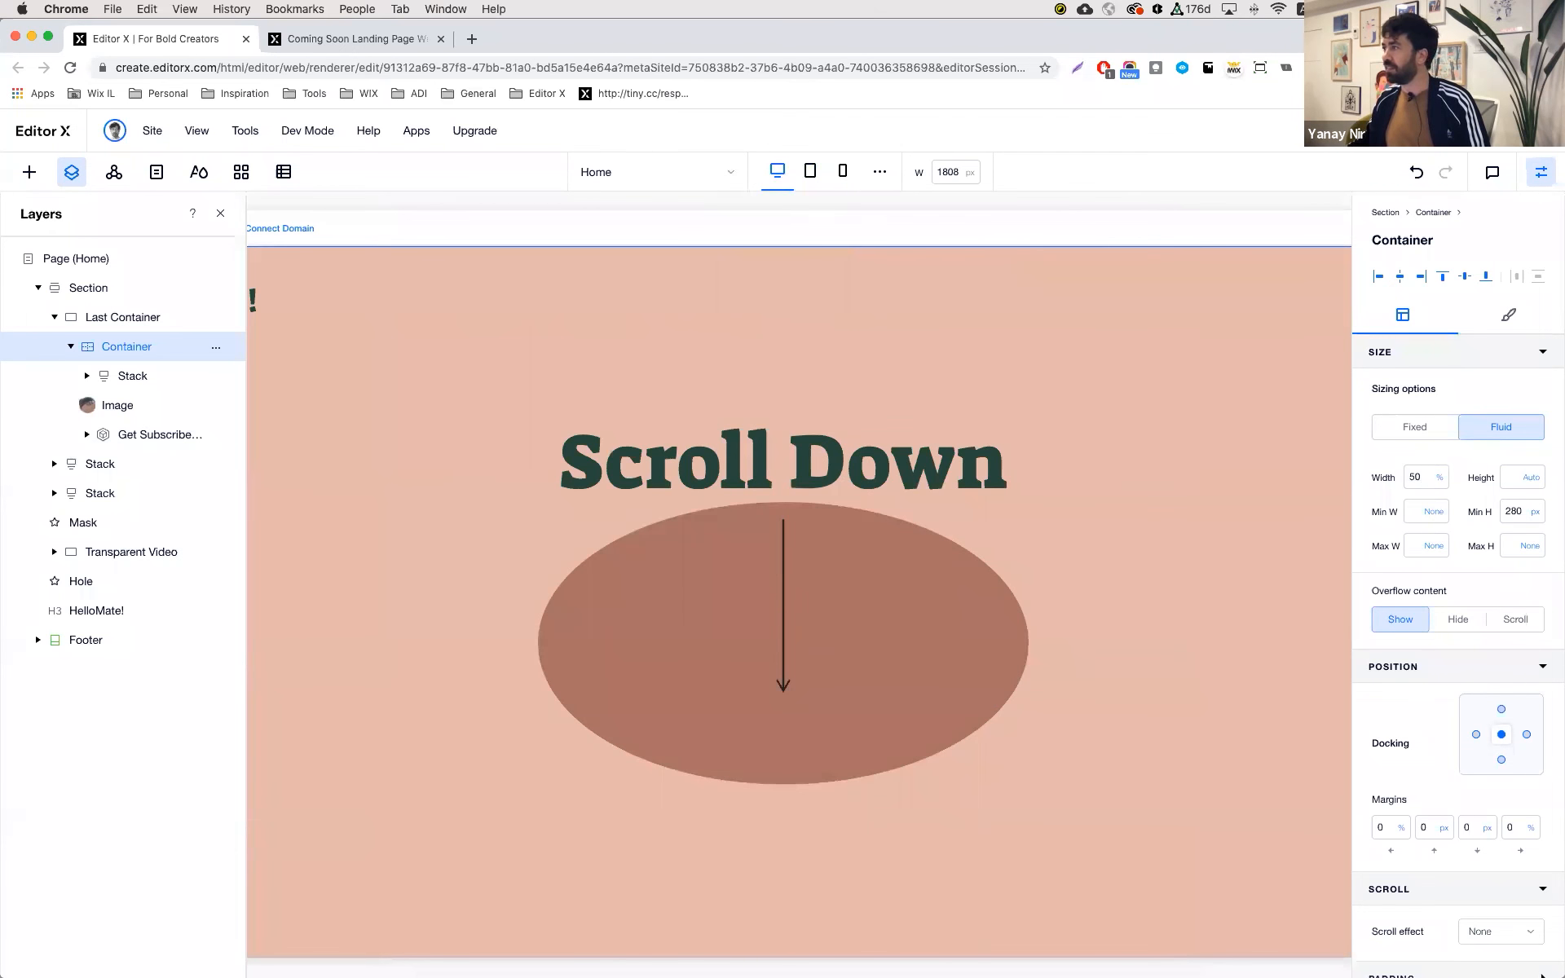
key("super+p")
scroll(1048, 594, "down", 5)
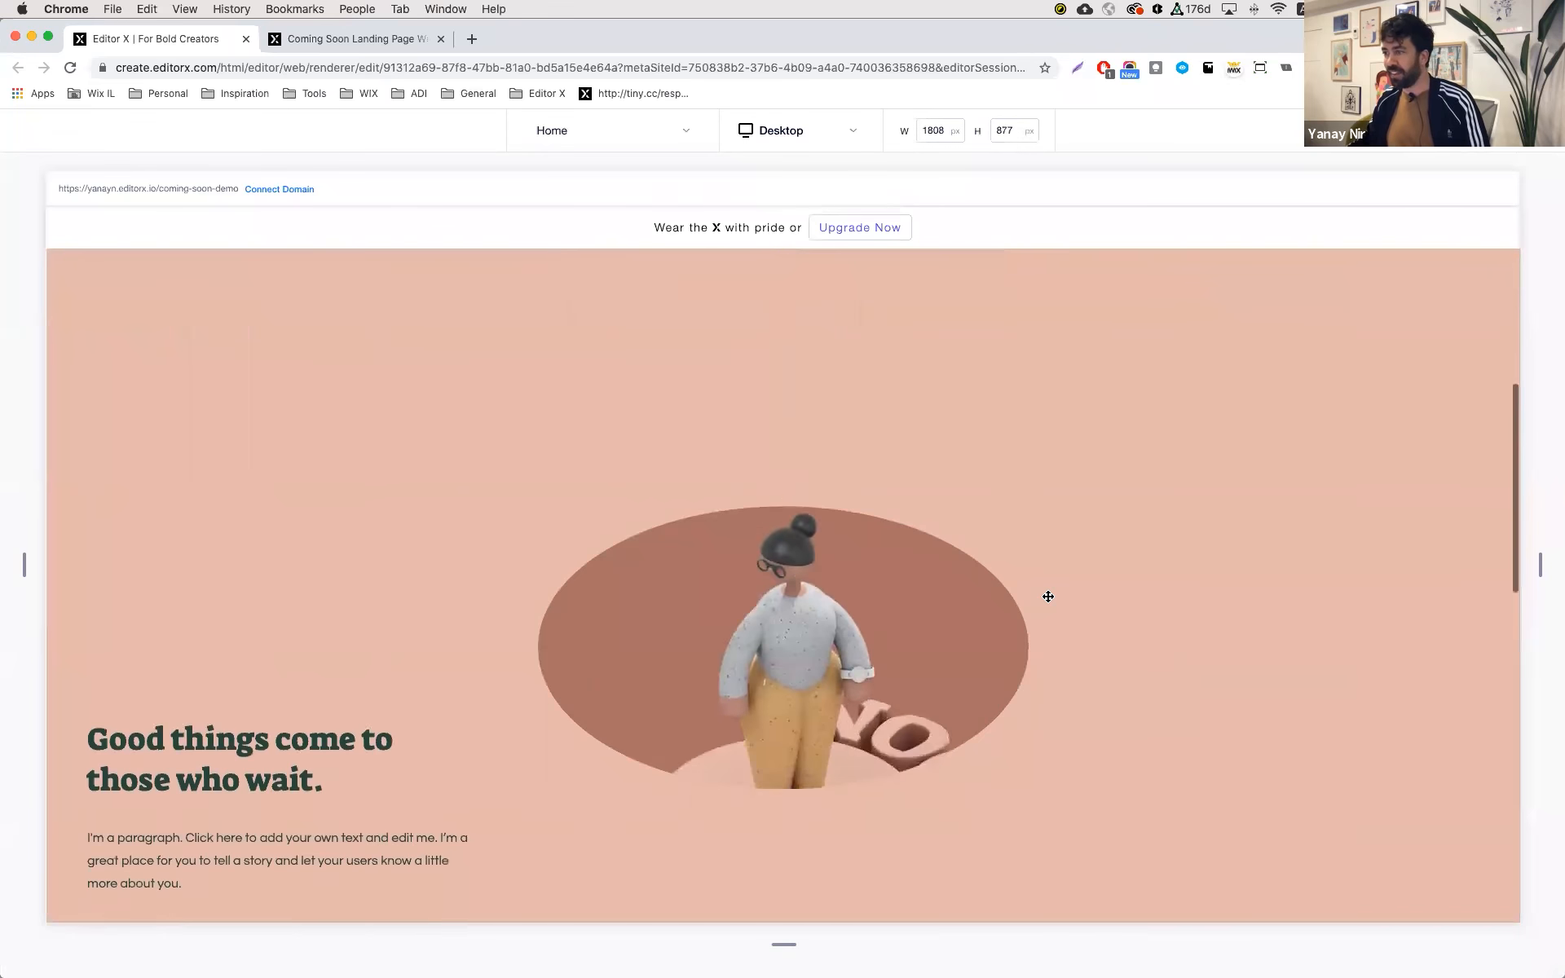
scroll(1048, 597, "down", 10)
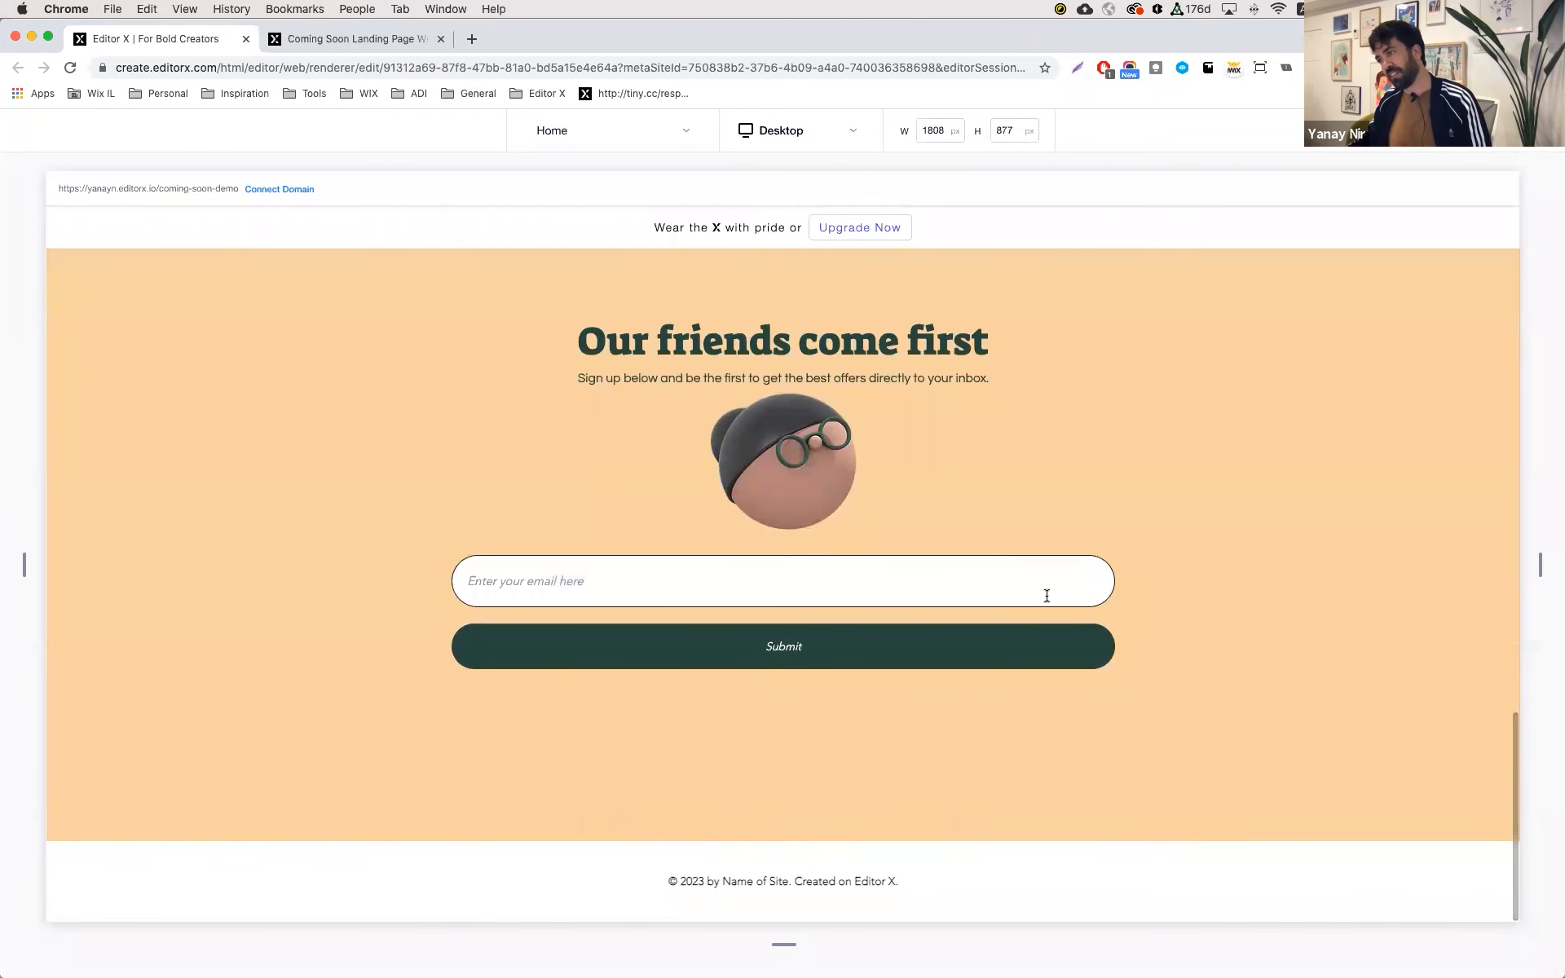
- Narrow the preview to a tablet width of about 862 px, check the page up to its top, and switch the preview to Mobile
left_click_drag(24, 564, 410, 564)
scroll(495, 489, "up", 10)
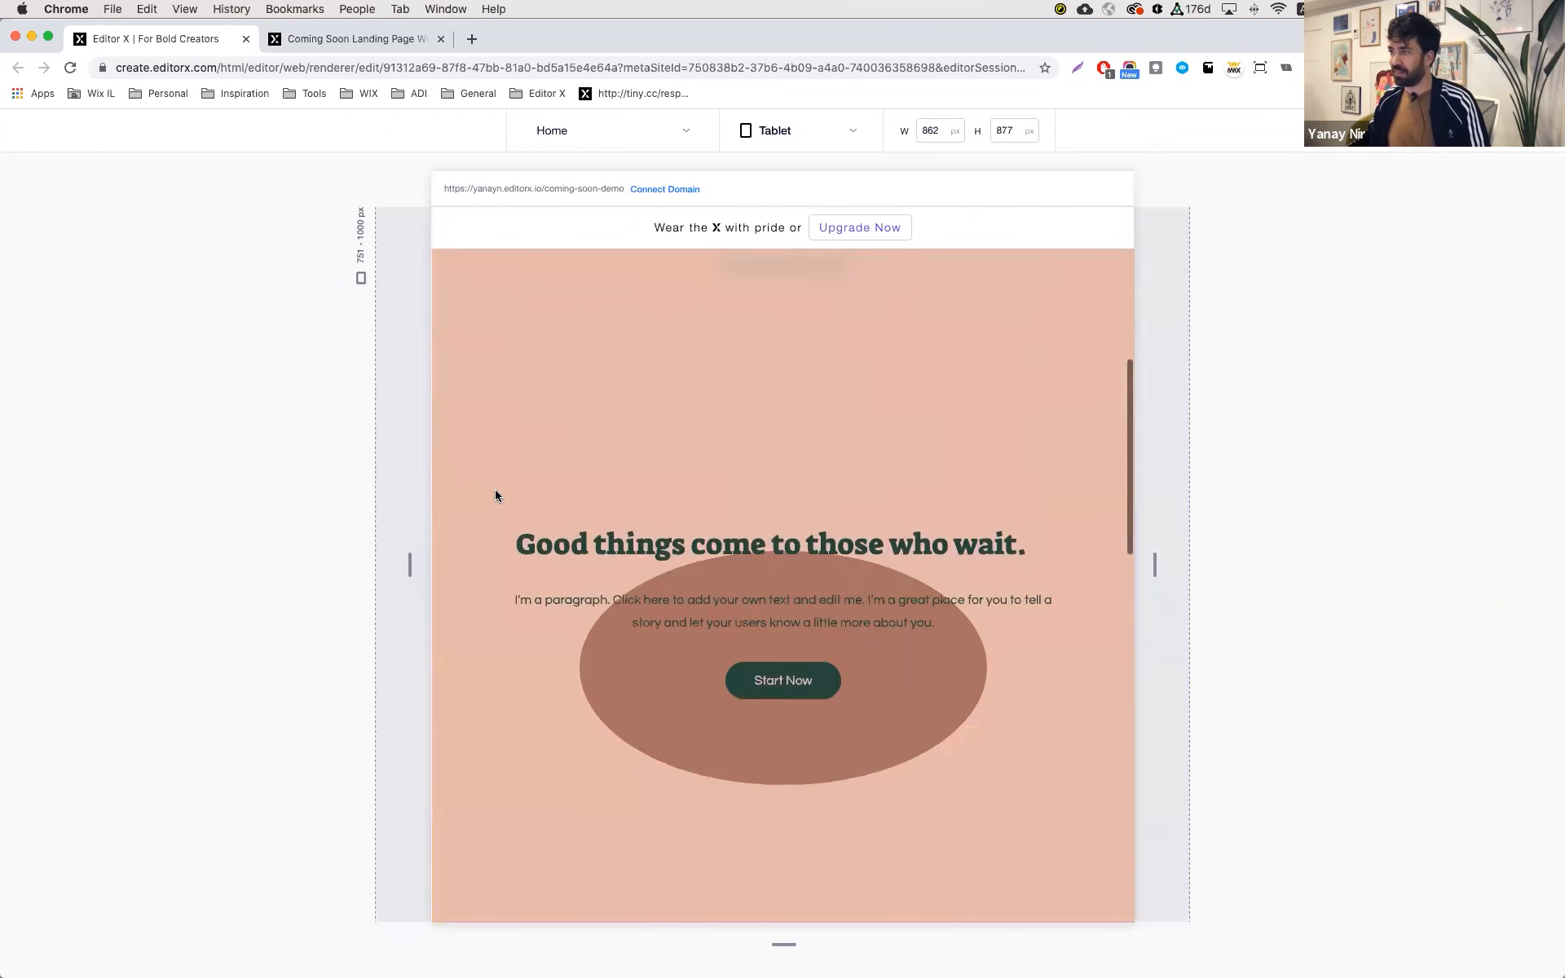
scroll(496, 495, "up", 5)
left_click(803, 138)
left_click(792, 194)
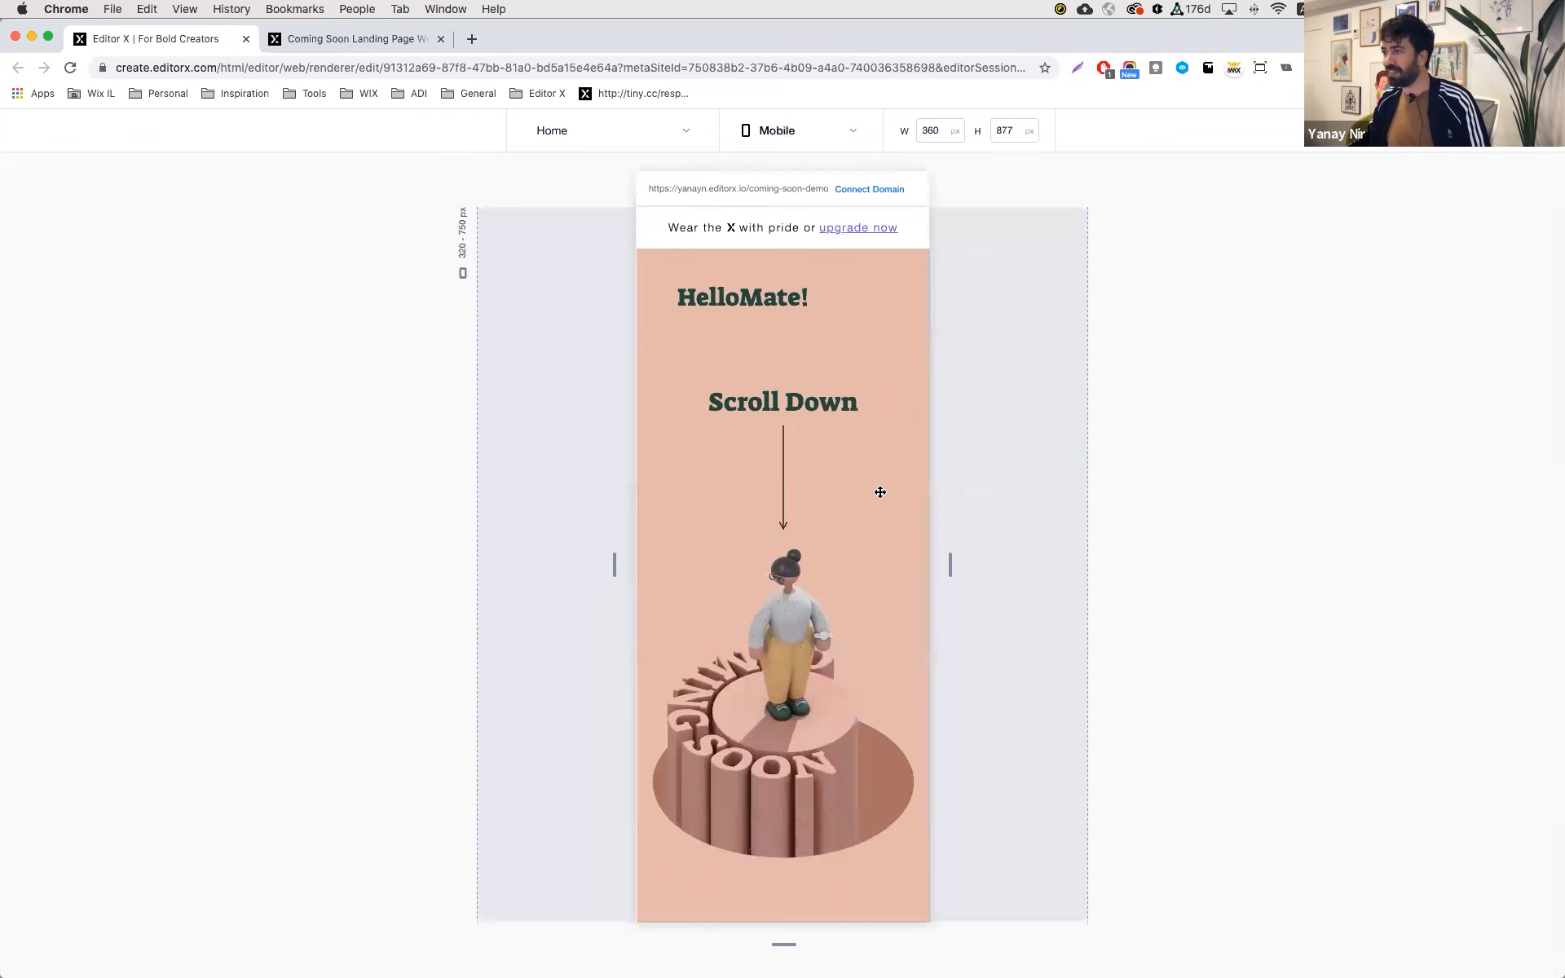